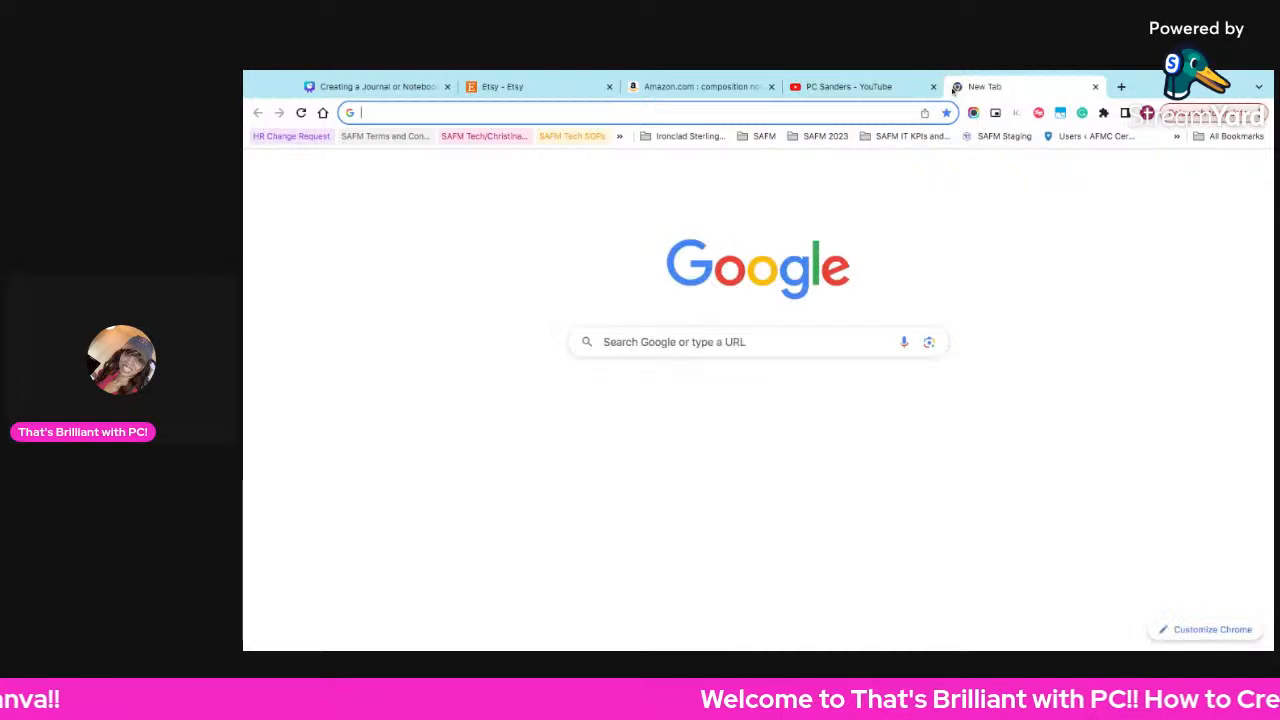
- Open canva.com and look over the suggested formats and recent designs on its home page
type("c")
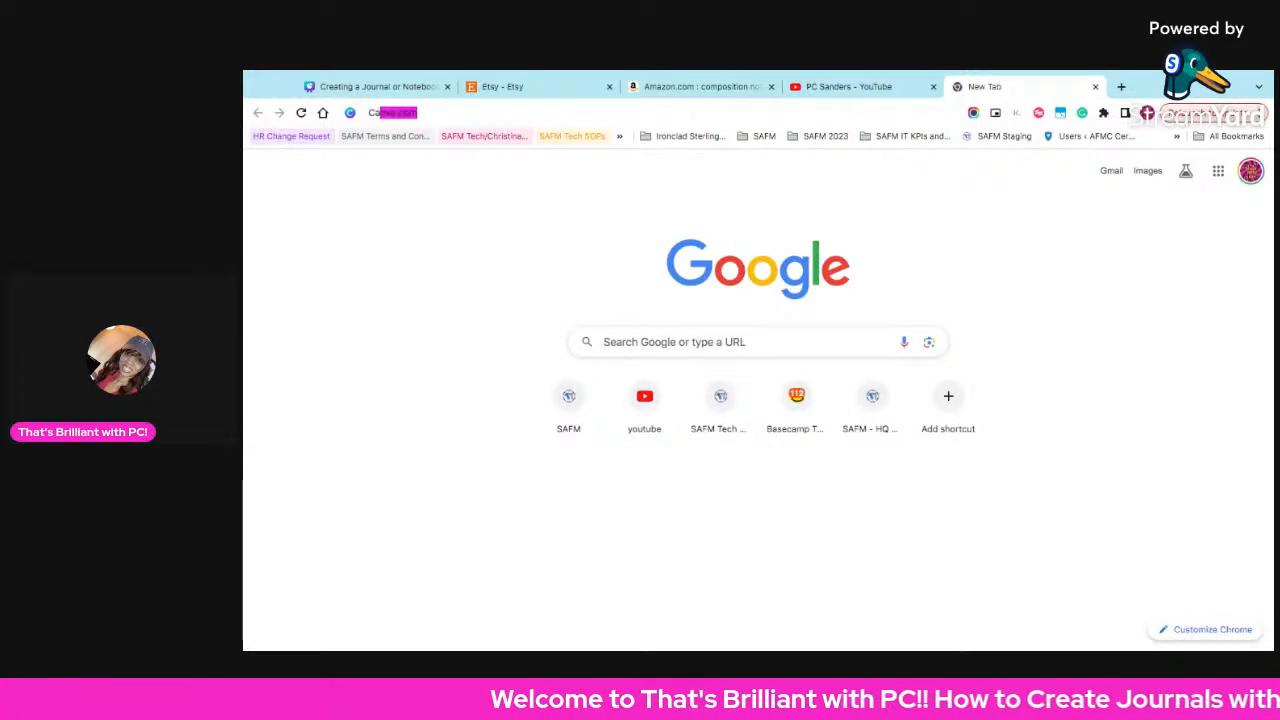
key("Return")
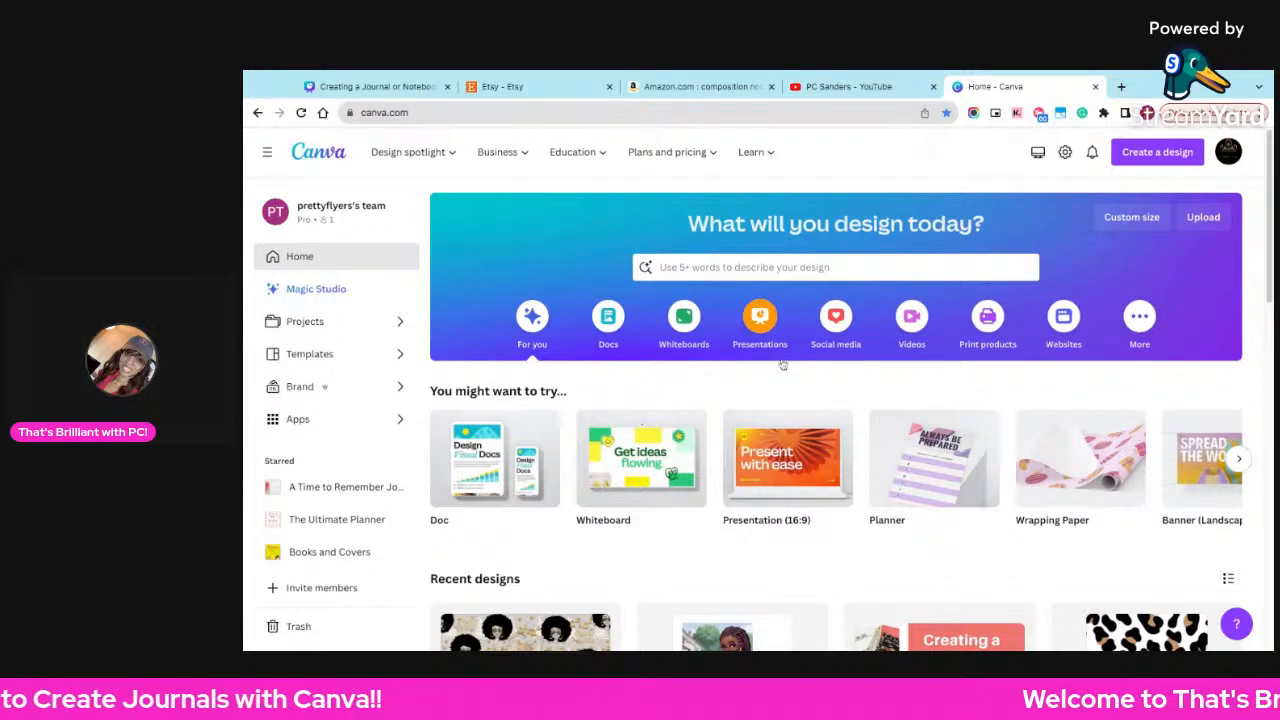
scroll(783, 365, "down", 3)
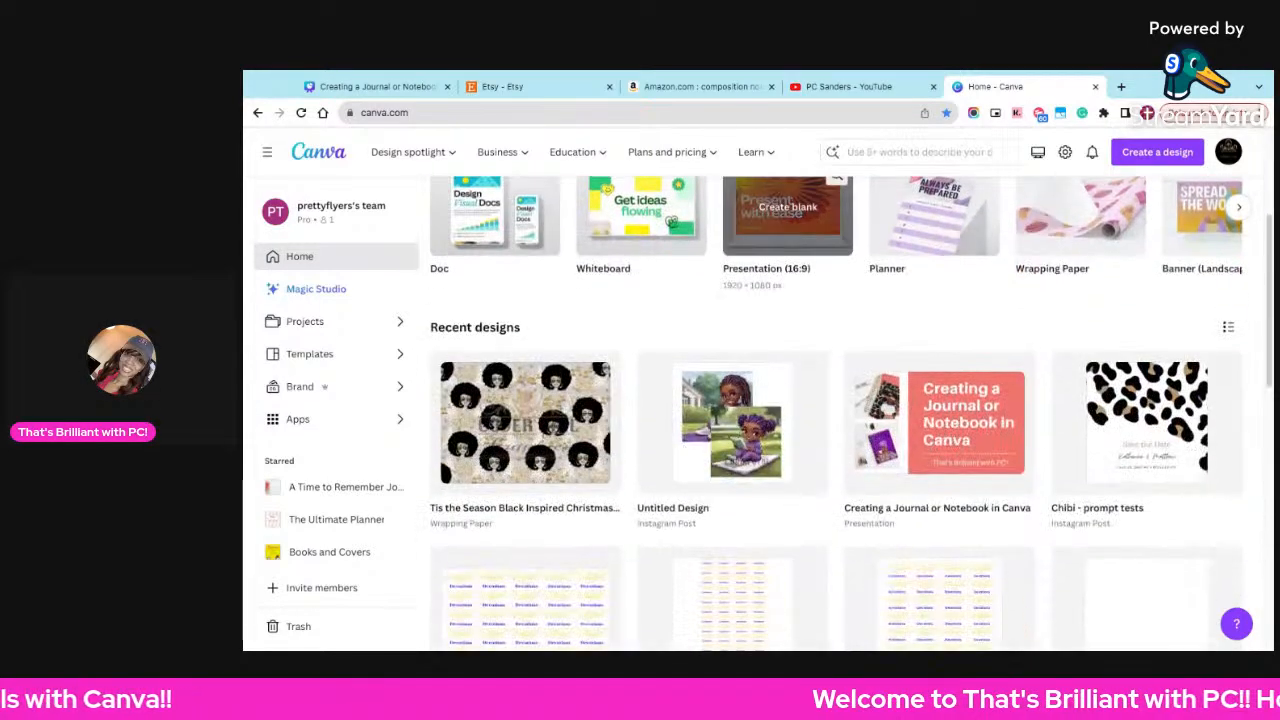
scroll(785, 368, "up", 1)
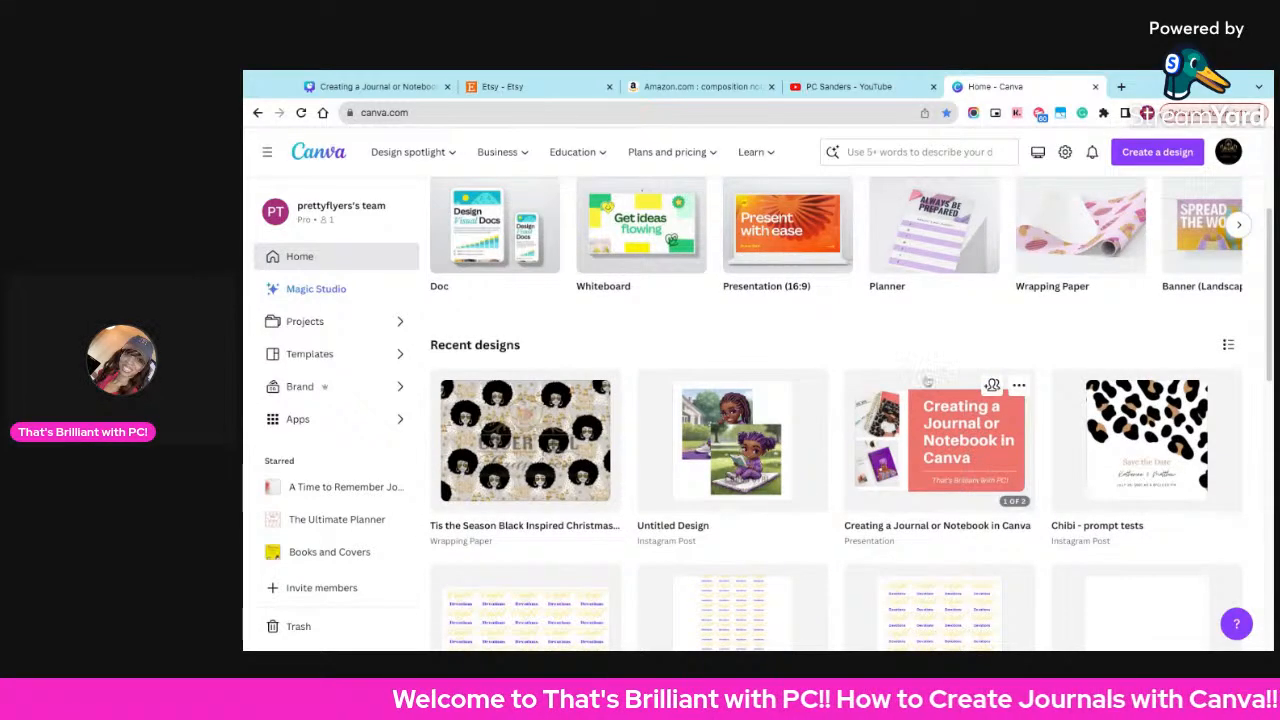
scroll(958, 520, "up", 1)
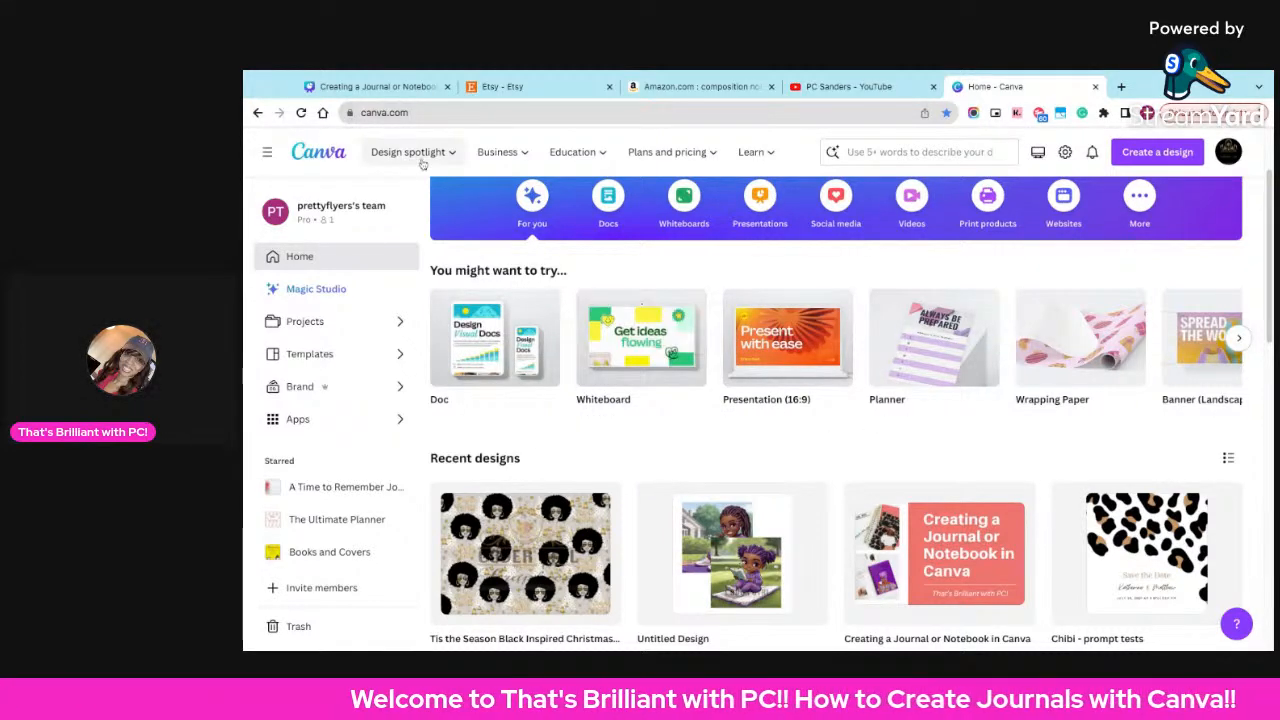
mouse_move(422, 163)
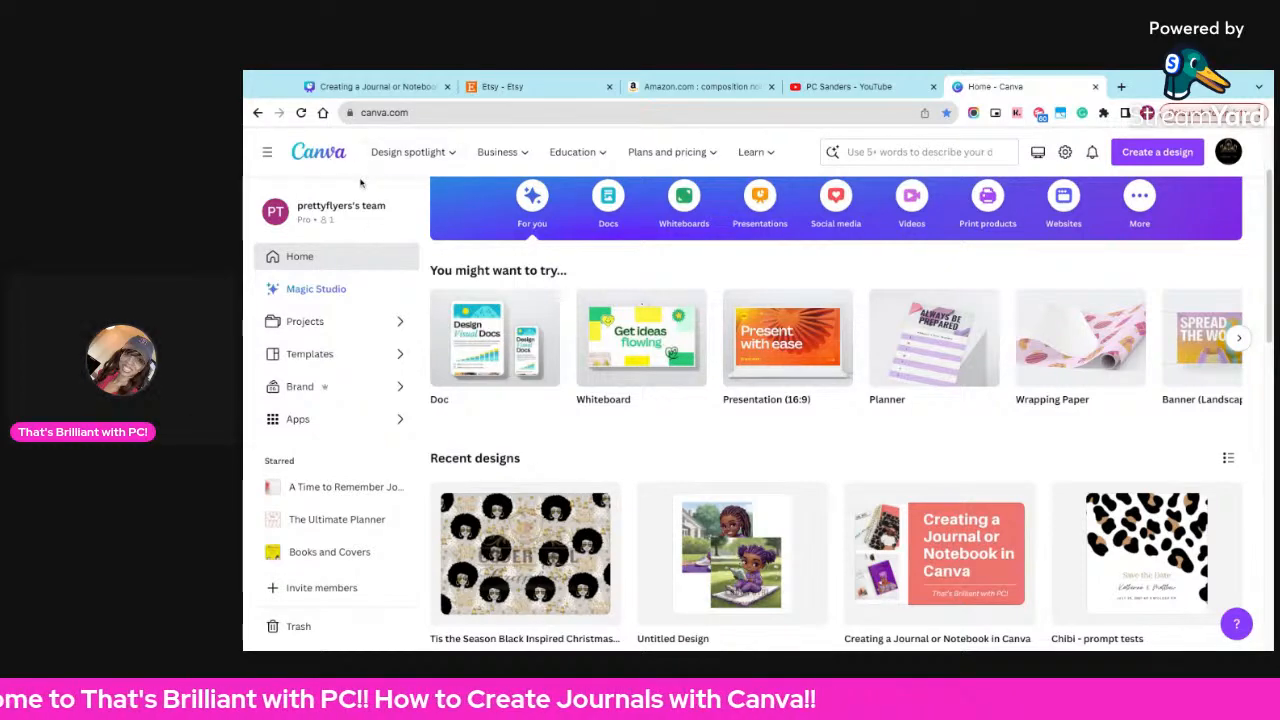
- Switch to the Amazon composition notebook results, inspect the black Oxford 6 Pack listing's cover, and return to the results
left_click(540, 88)
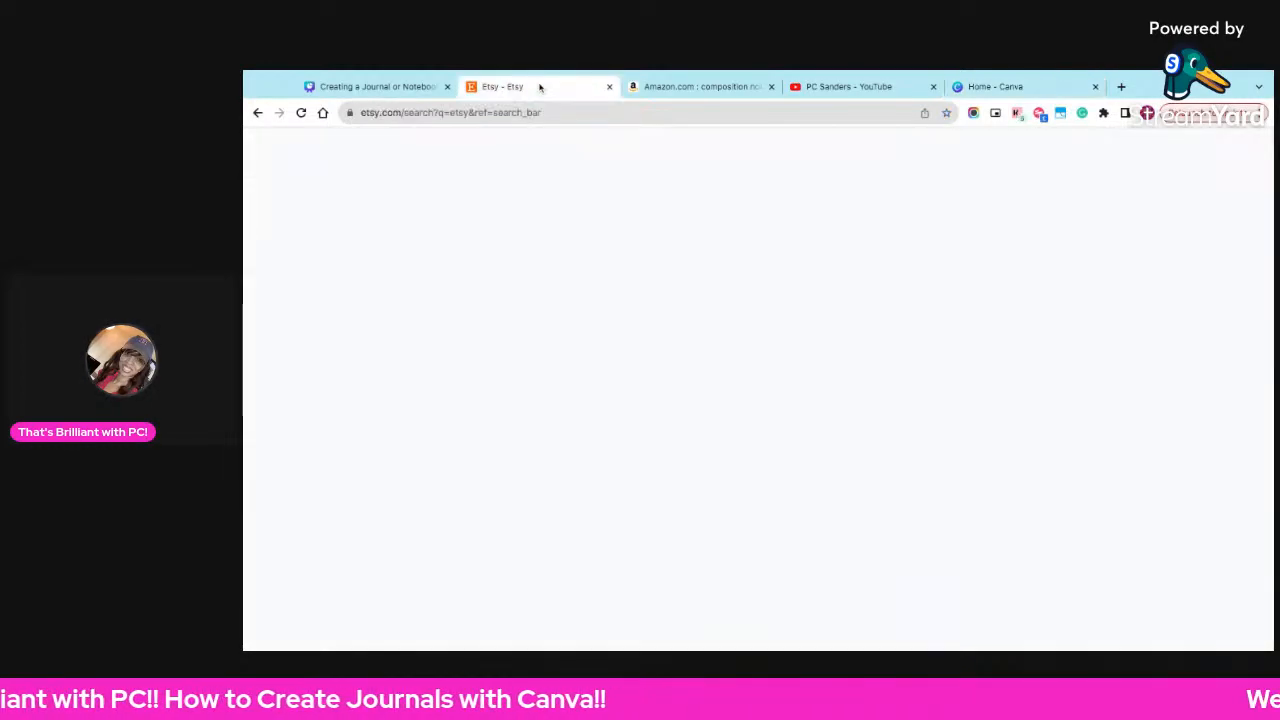
left_click(652, 90)
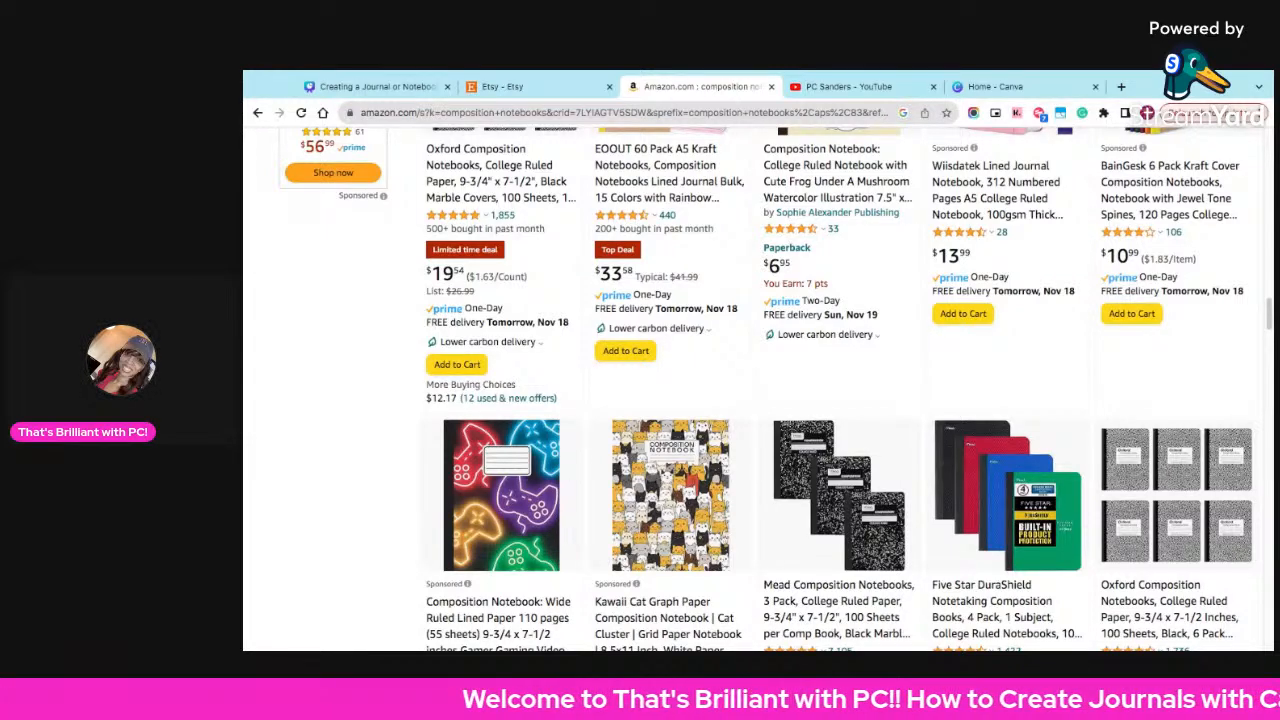
scroll(857, 494, "down", 3)
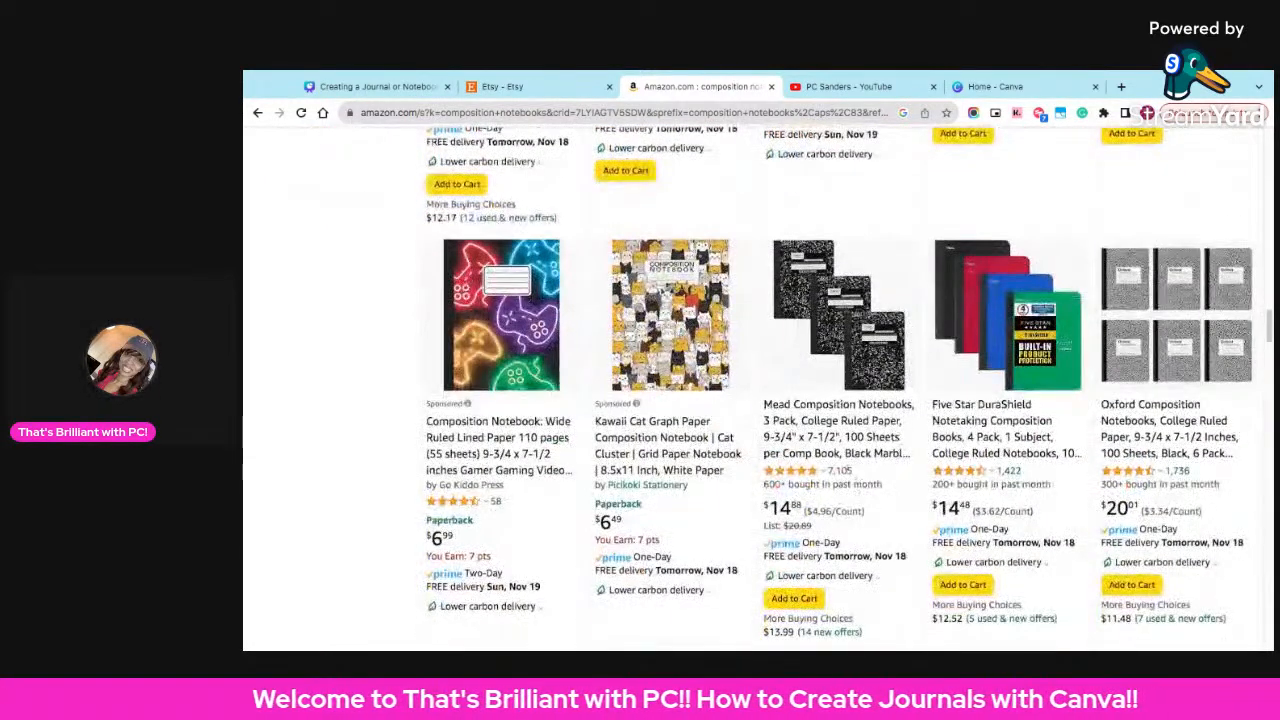
left_click(1118, 286)
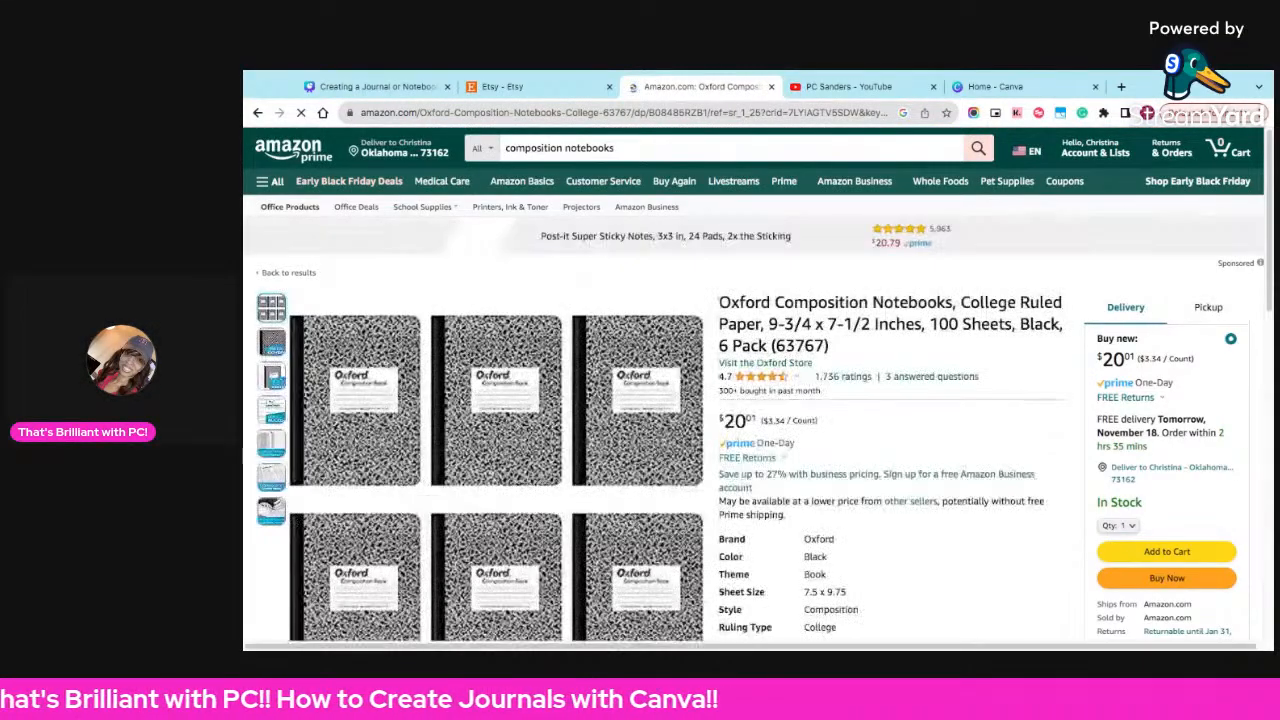
mouse_move(493, 460)
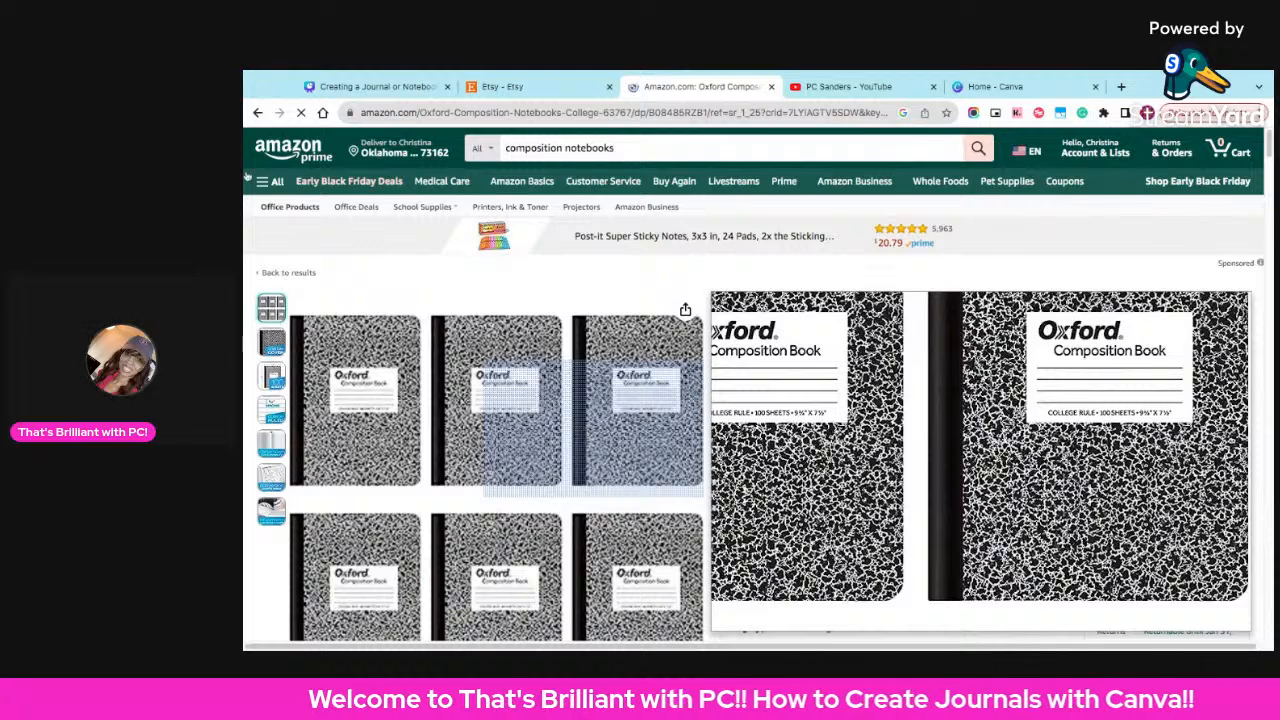
left_click(257, 113)
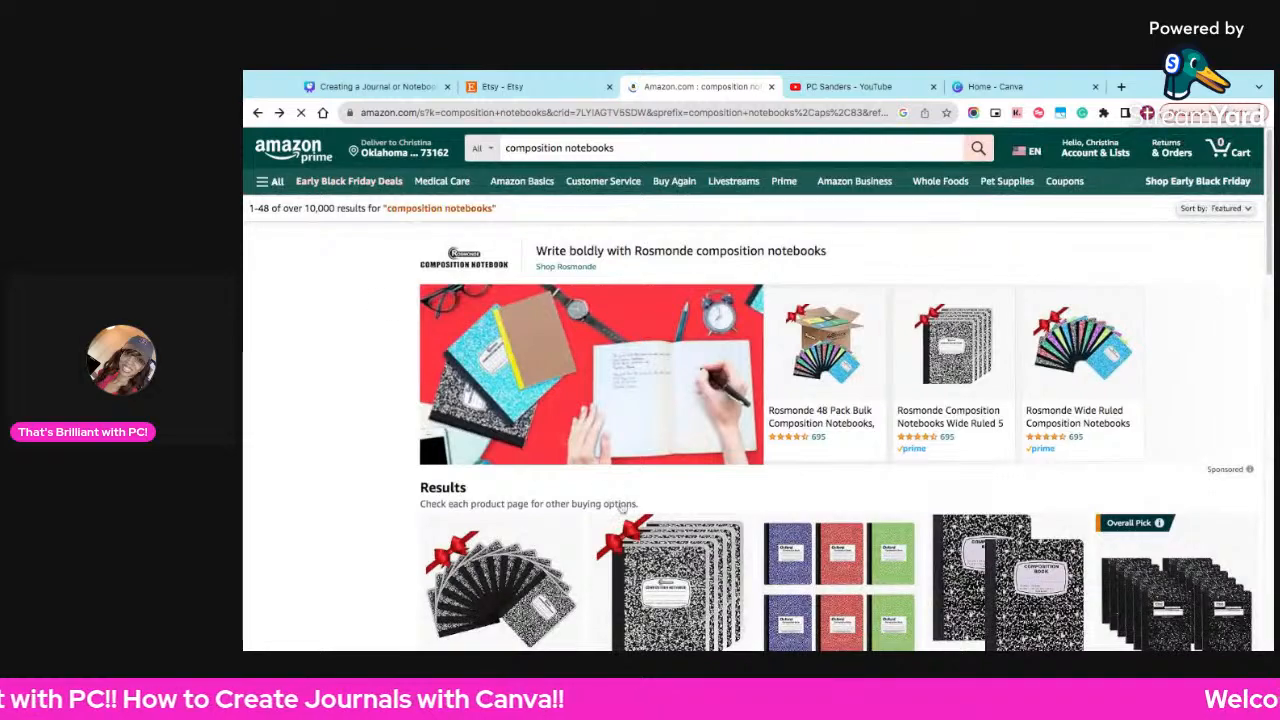
- Open the Didi & Nava Publications author page from the Amazon results and examine the cover designs of its composition notebooks
scroll(632, 513, "down", 3)
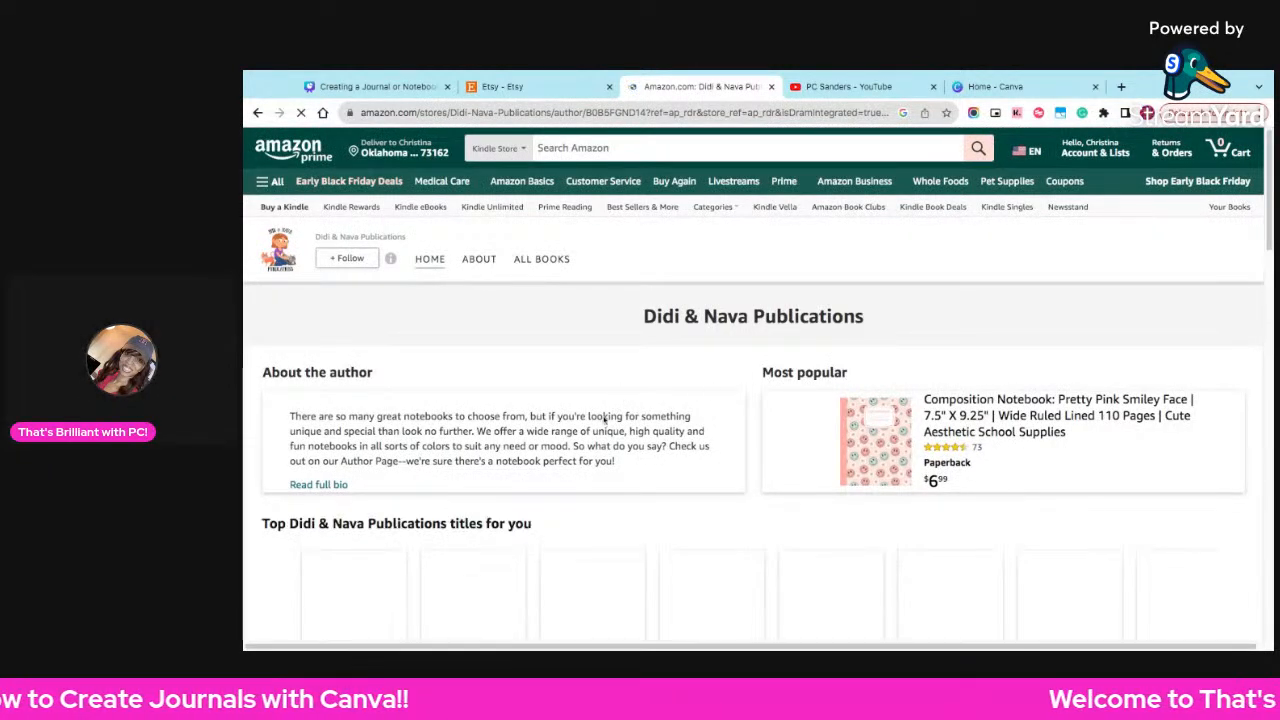
scroll(628, 485, "down", 5)
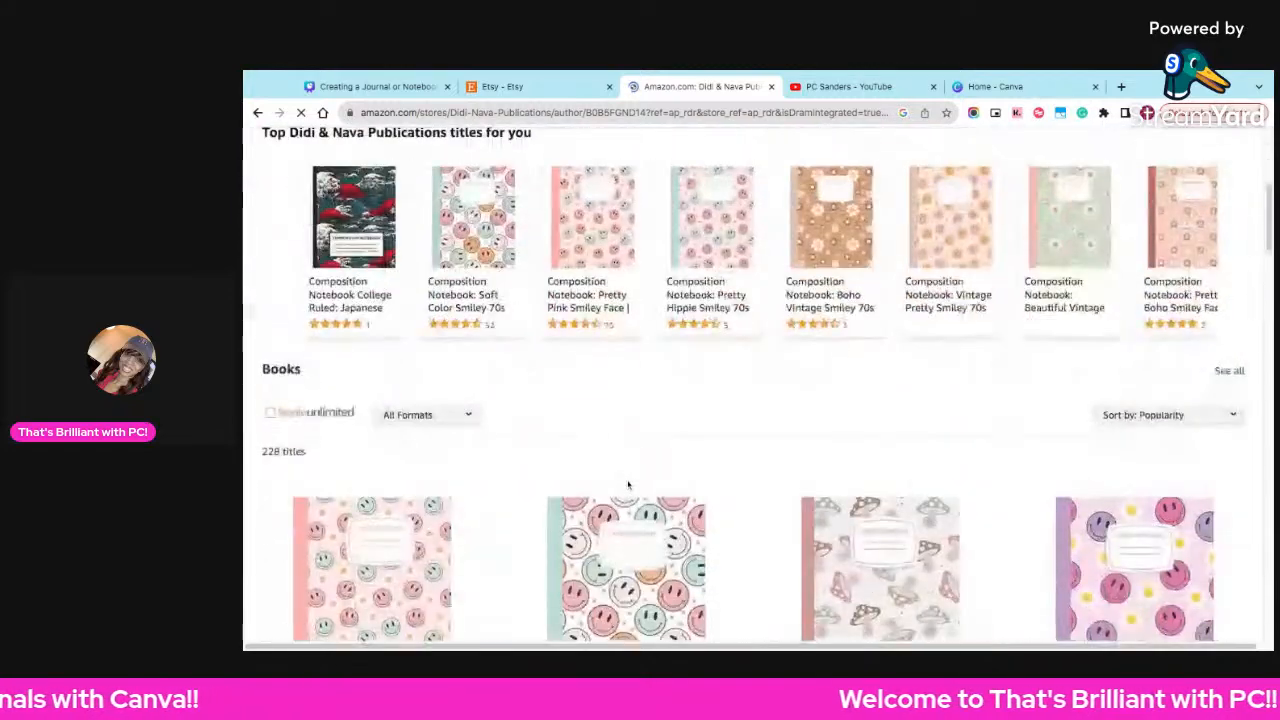
scroll(654, 400, "down", 2)
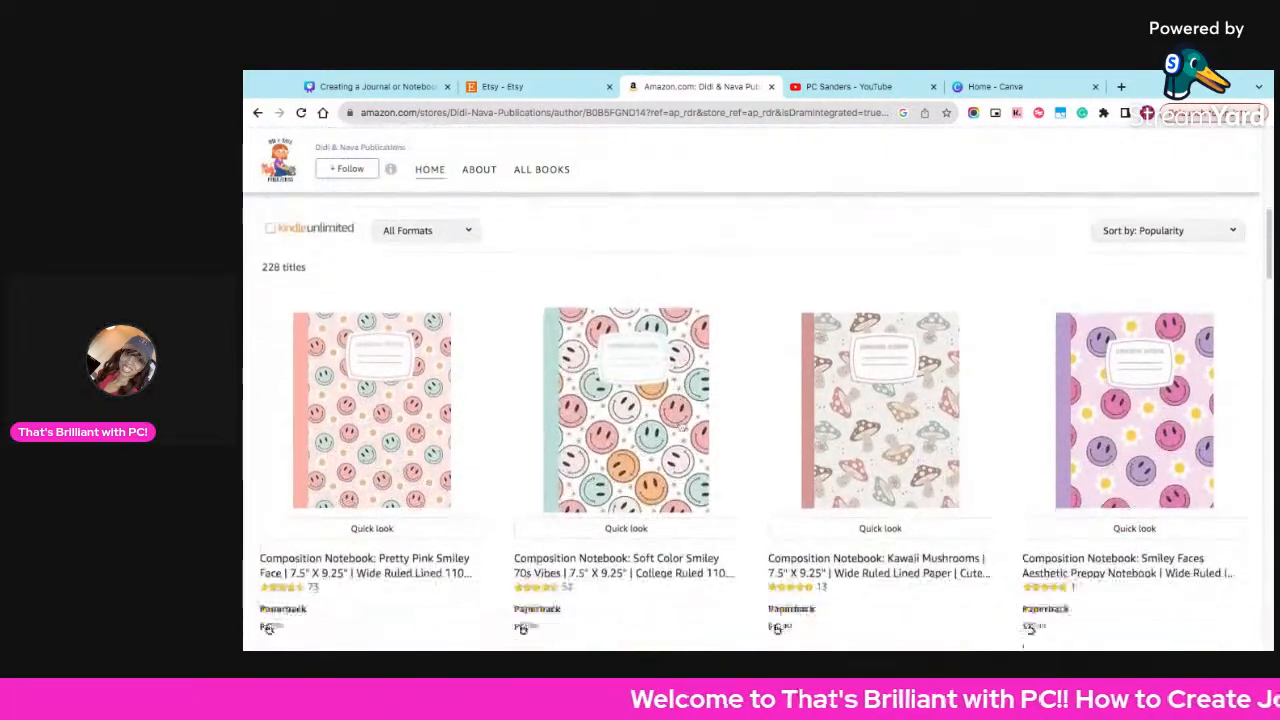
scroll(660, 460, "down", 1)
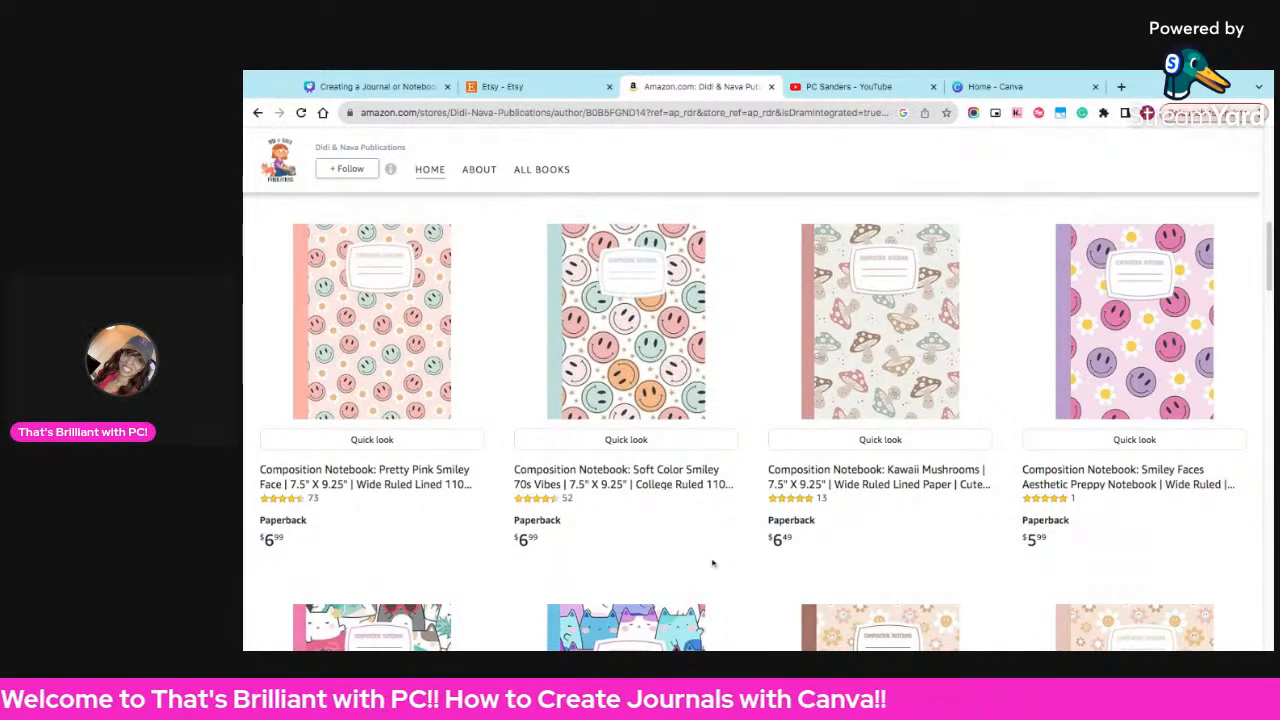
scroll(711, 563, "down", 1)
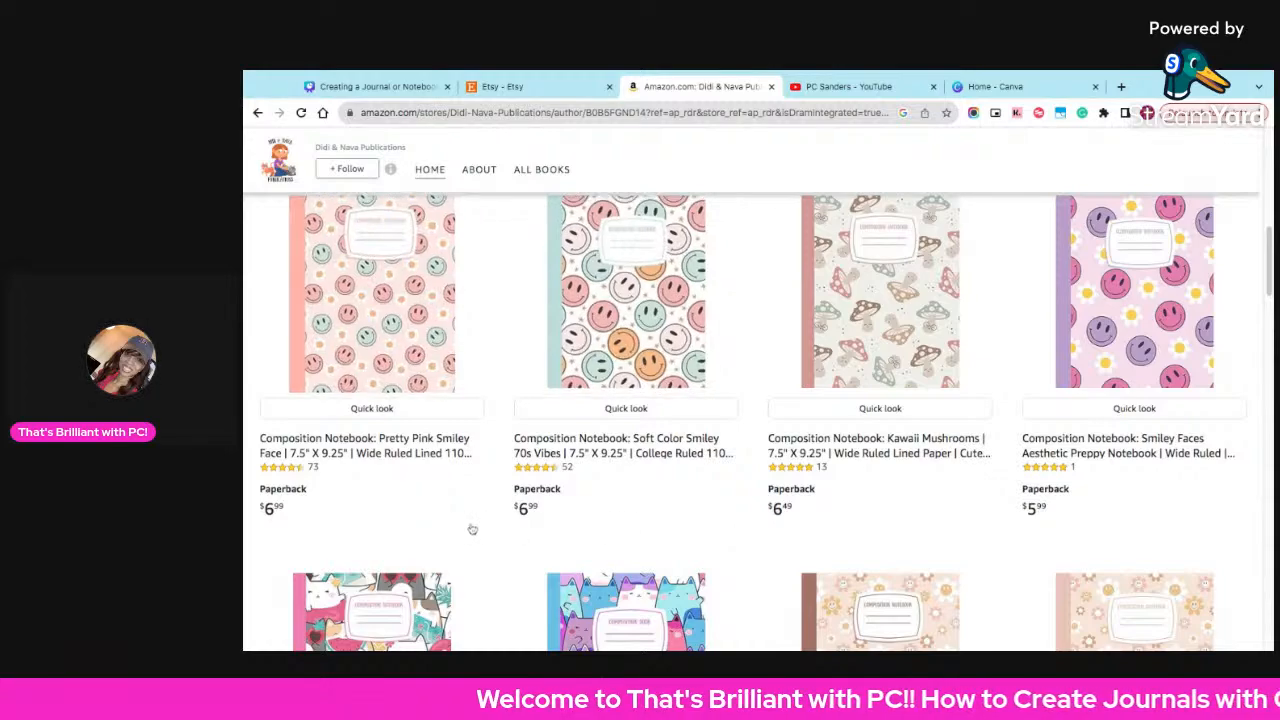
scroll(825, 530, "up", 1)
scroll(825, 530, "down", 4)
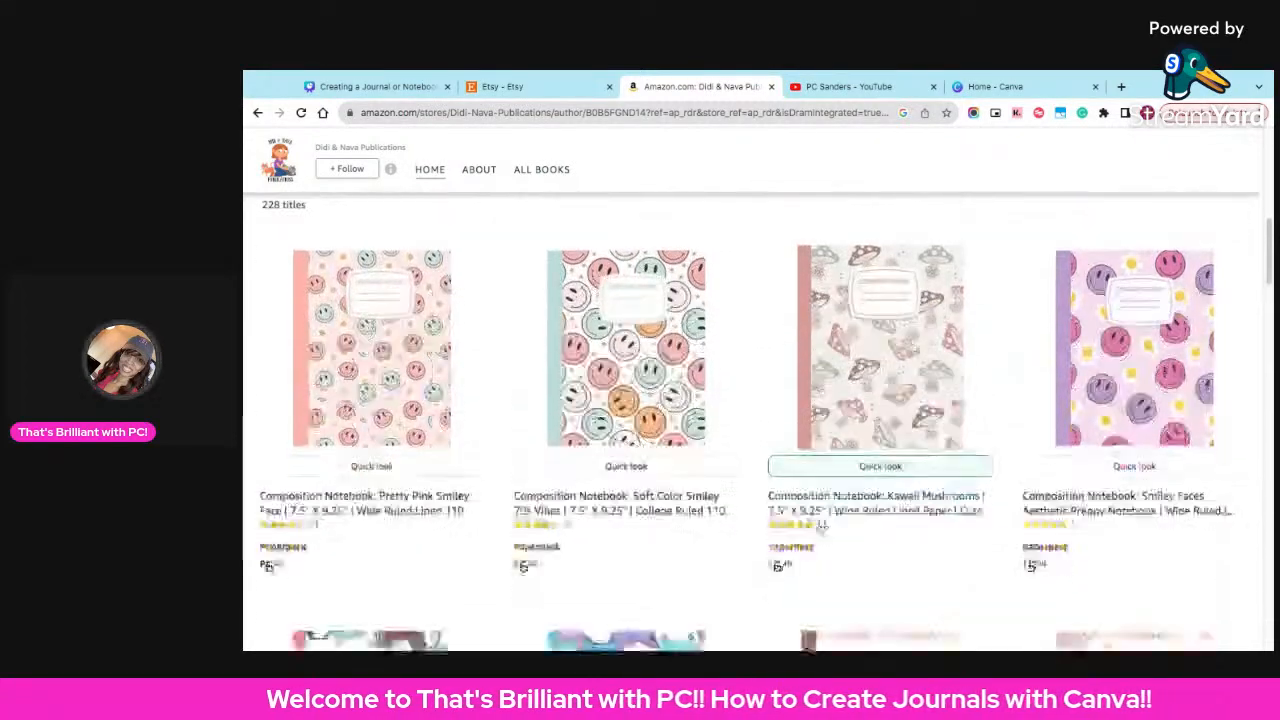
scroll(808, 528, "down", 8)
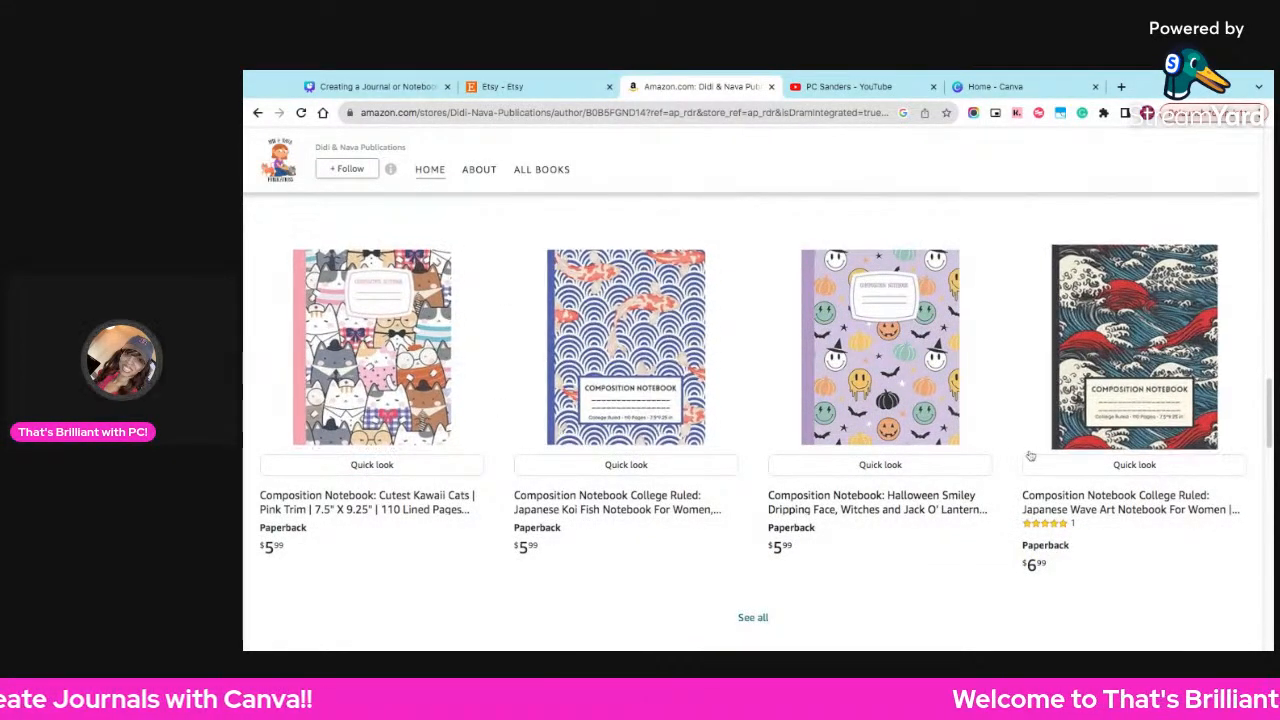
scroll(999, 549, "down", 2)
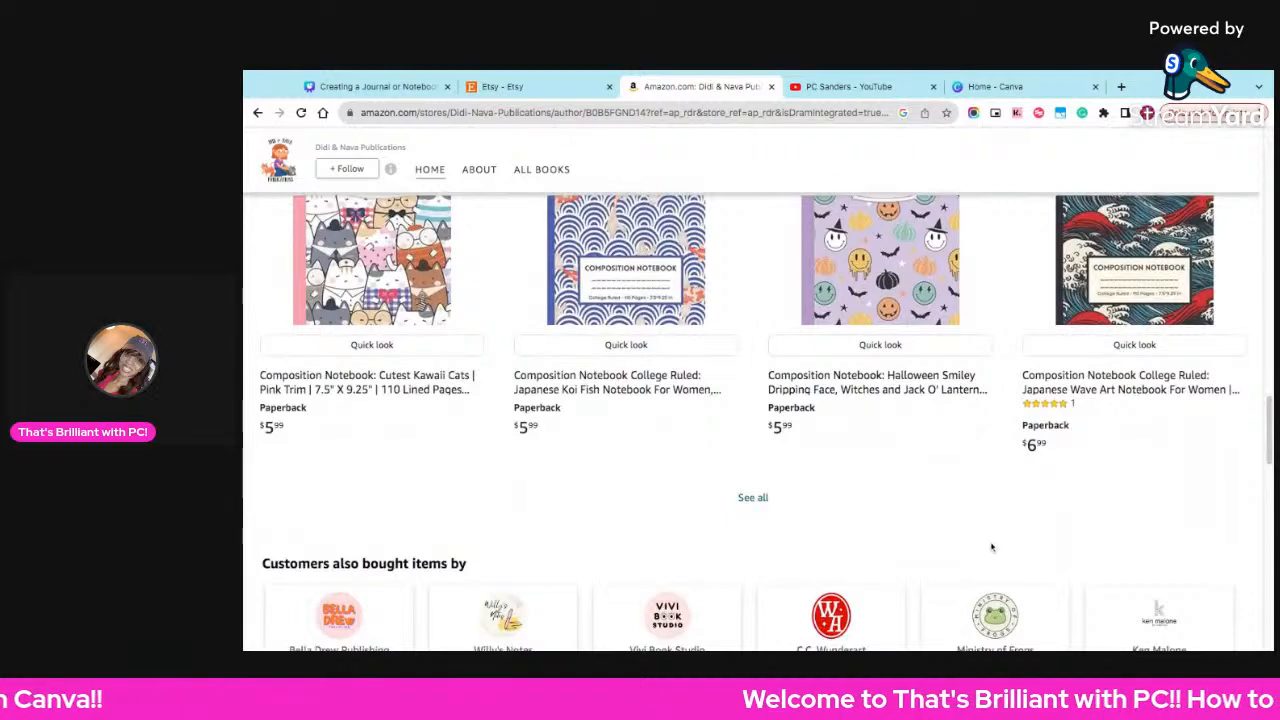
scroll(900, 471, "up", 3)
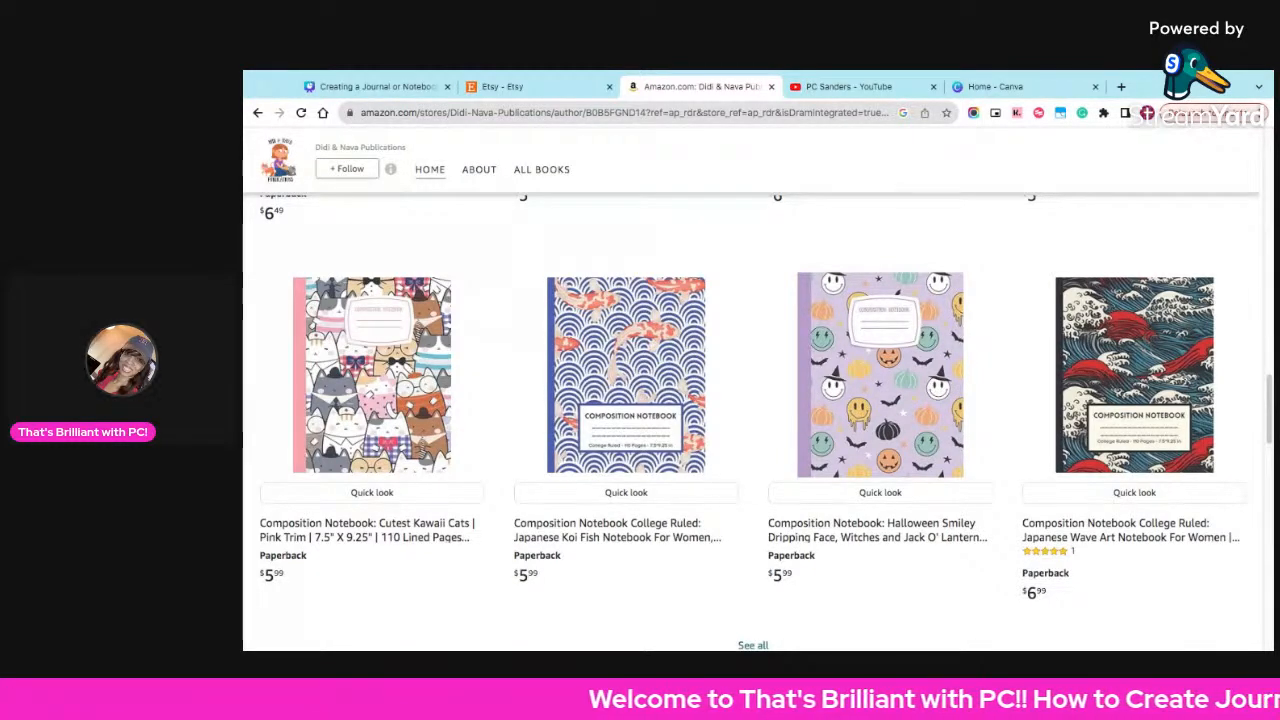
scroll(627, 399, "down", 1)
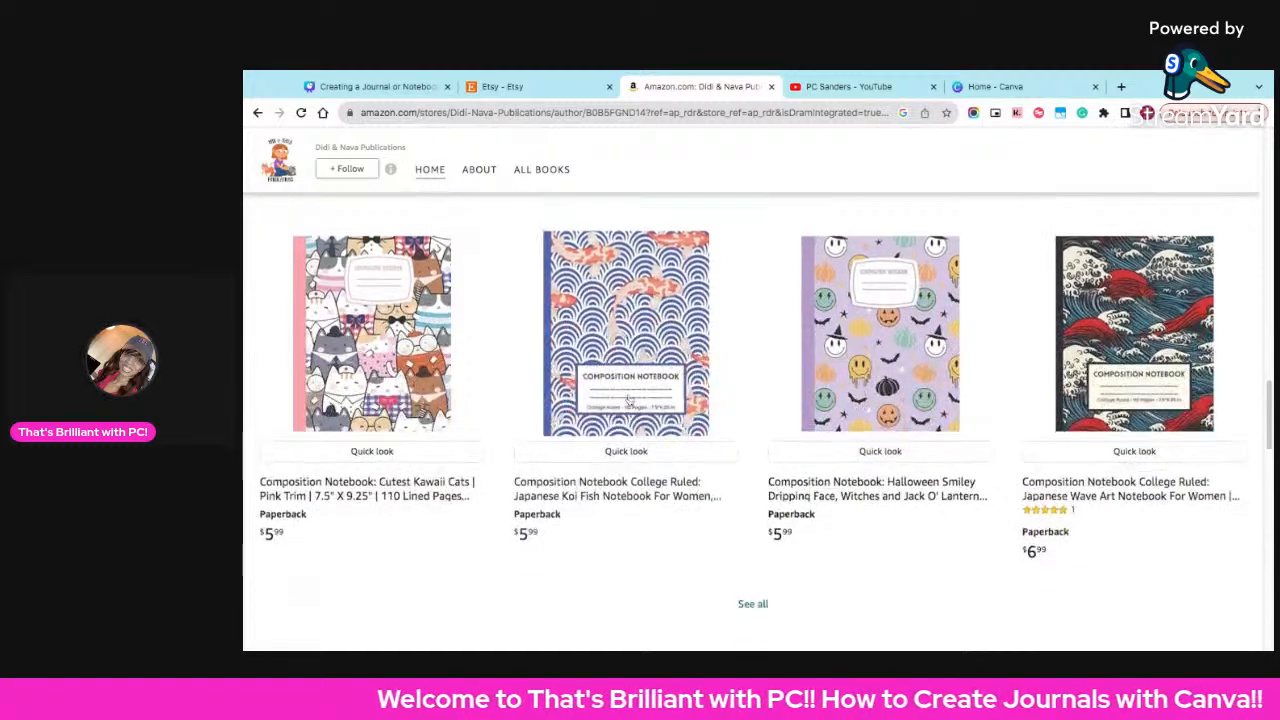
scroll(627, 399, "up", 2)
scroll(627, 399, "up", 3)
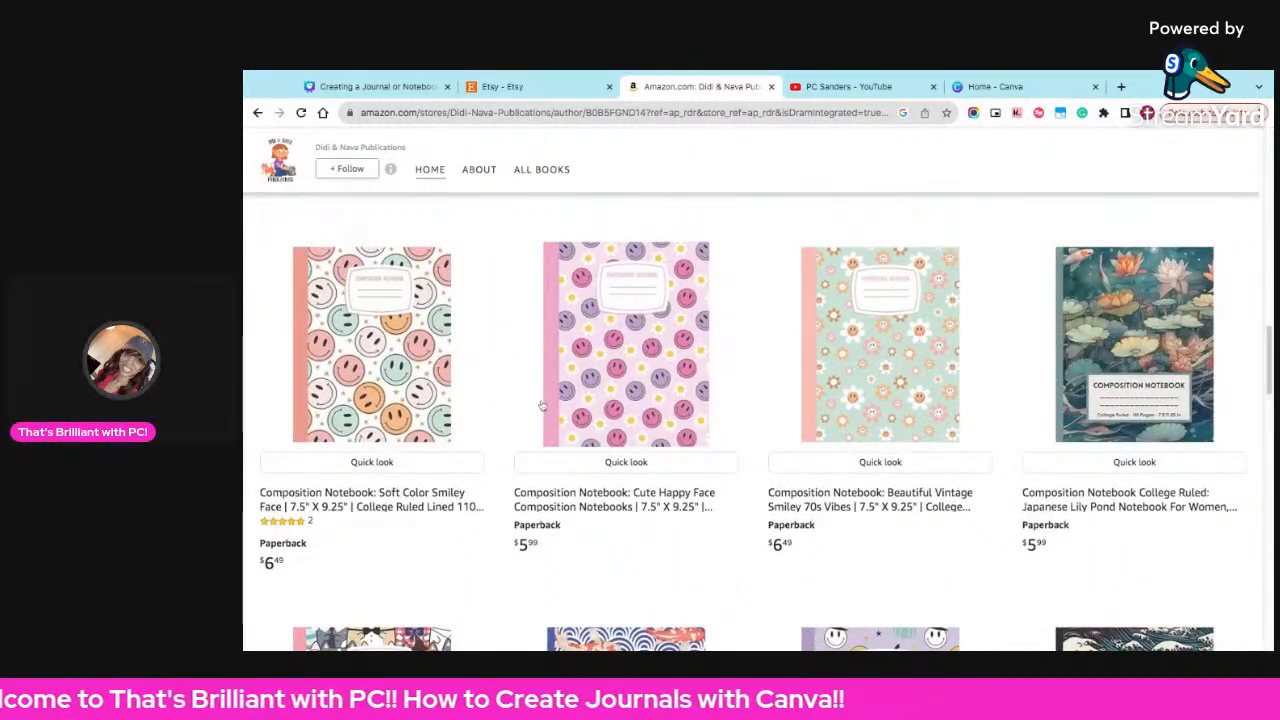
- View the Soft Color Smiley Face composition notebook's product details, and return to the publisher's page
left_click(387, 424)
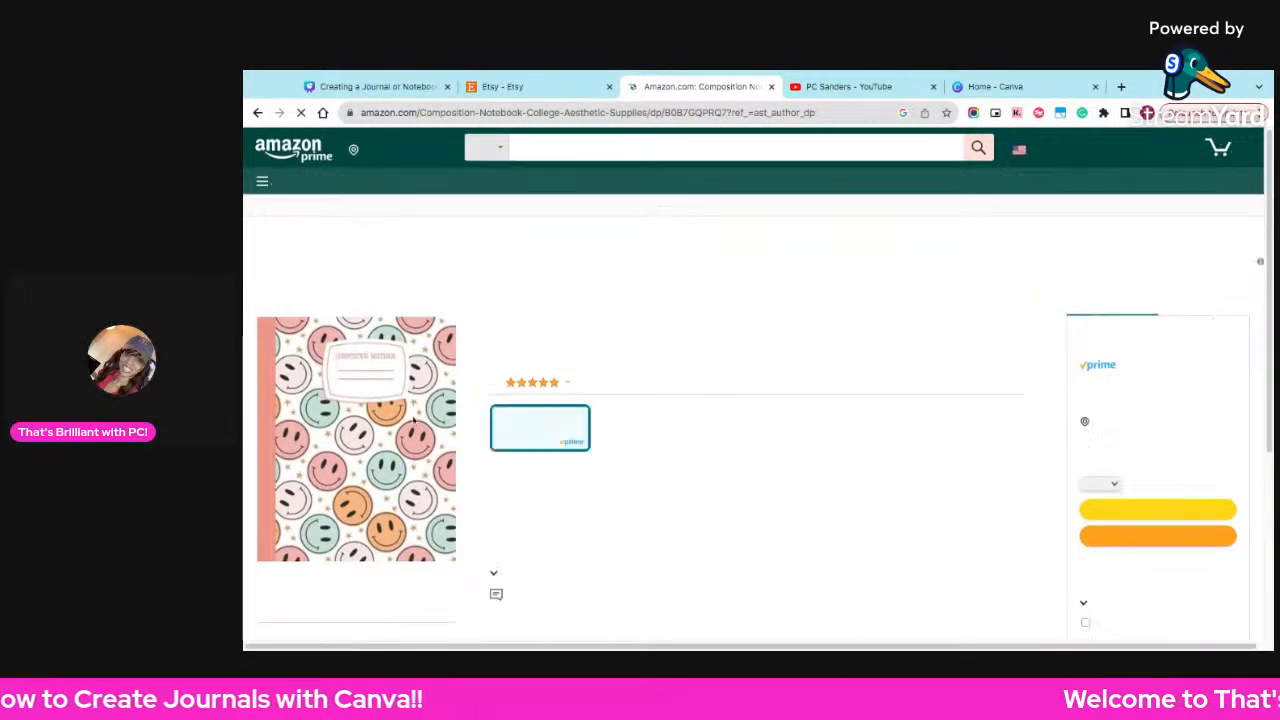
scroll(428, 430, "down", 2)
mouse_move(420, 430)
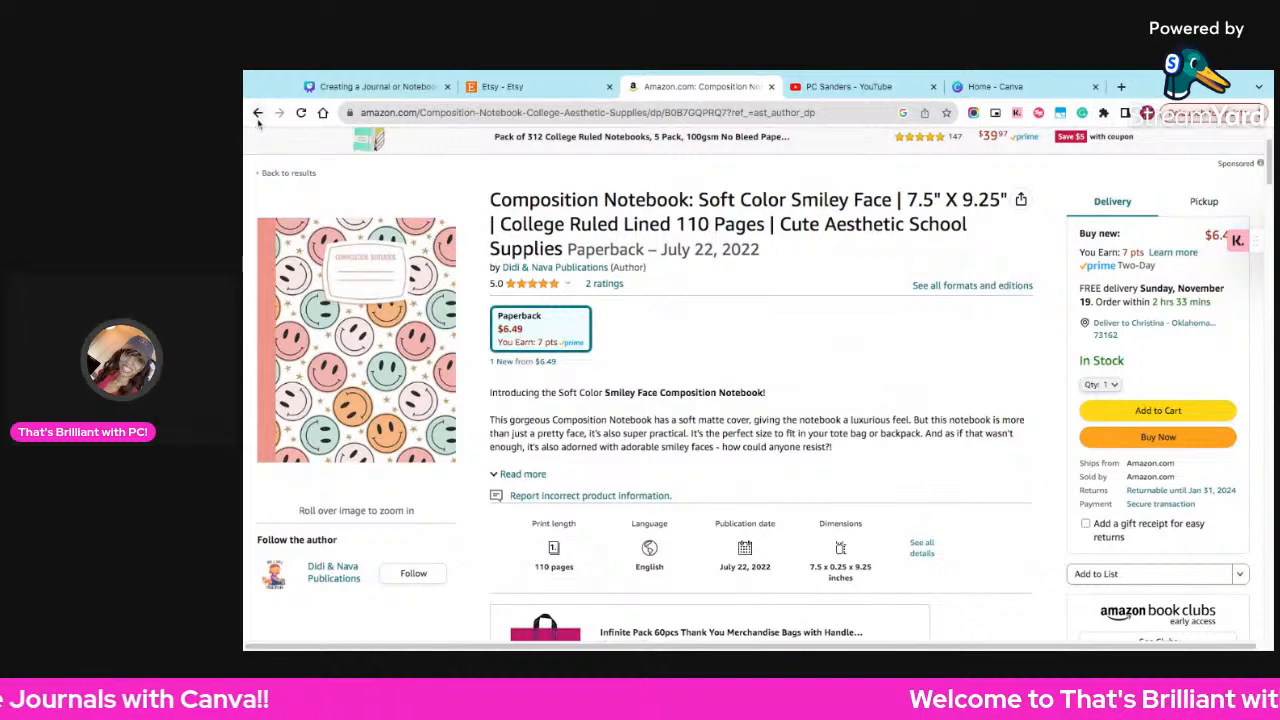
left_click(258, 113)
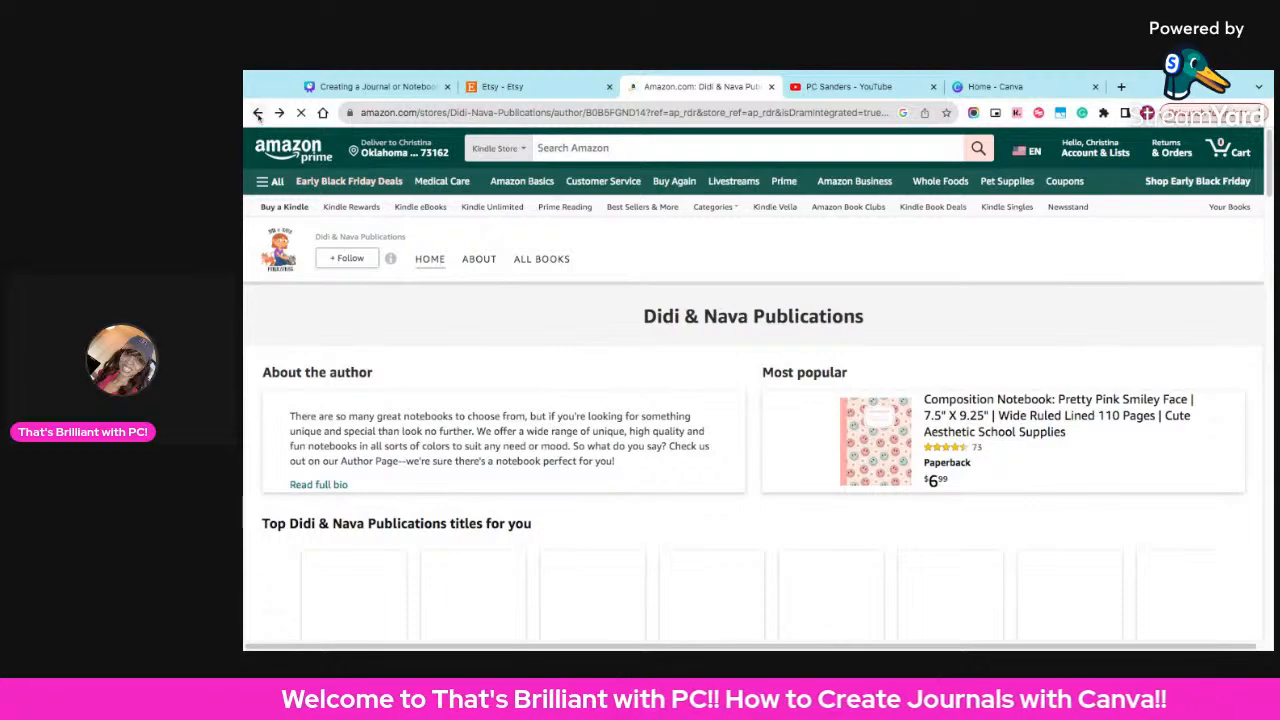
- Switch to Etsy, look through the listings shown, and close the tumbler mockup's Listing Details
left_click(513, 97)
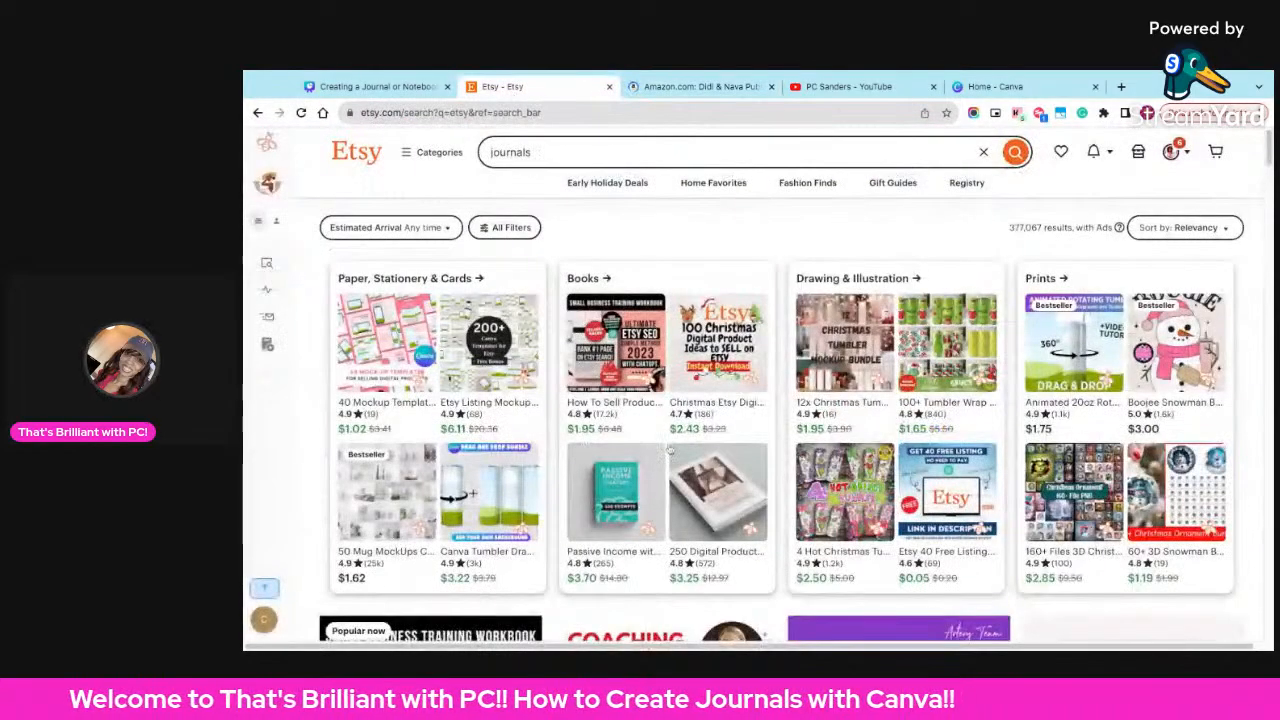
scroll(672, 442, "down", 3)
scroll(676, 437, "down", 2)
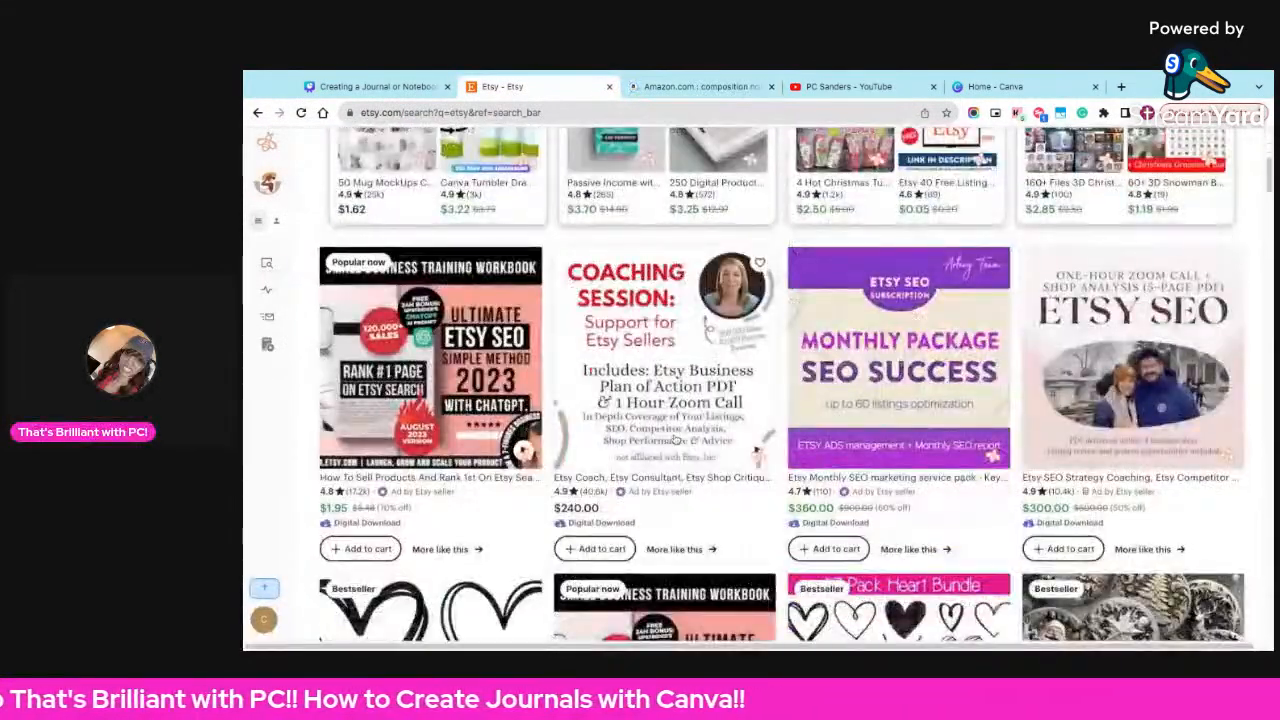
scroll(676, 437, "up", 4)
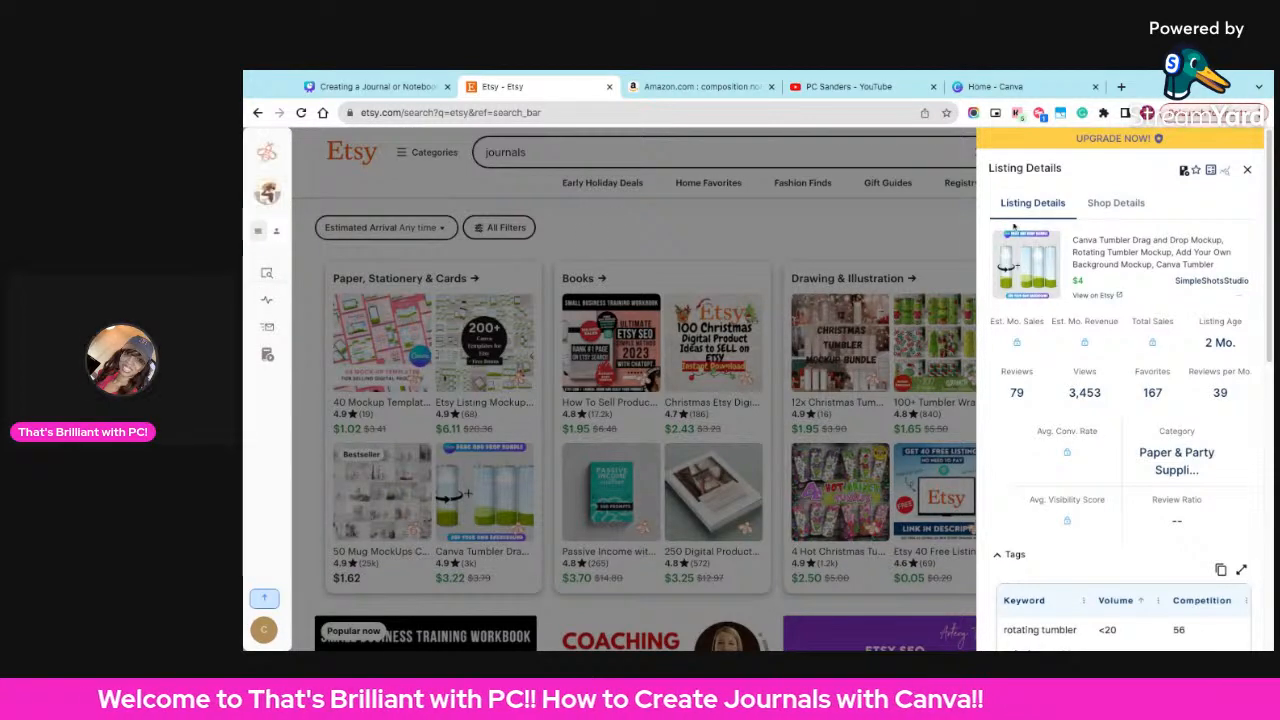
left_click(1247, 169)
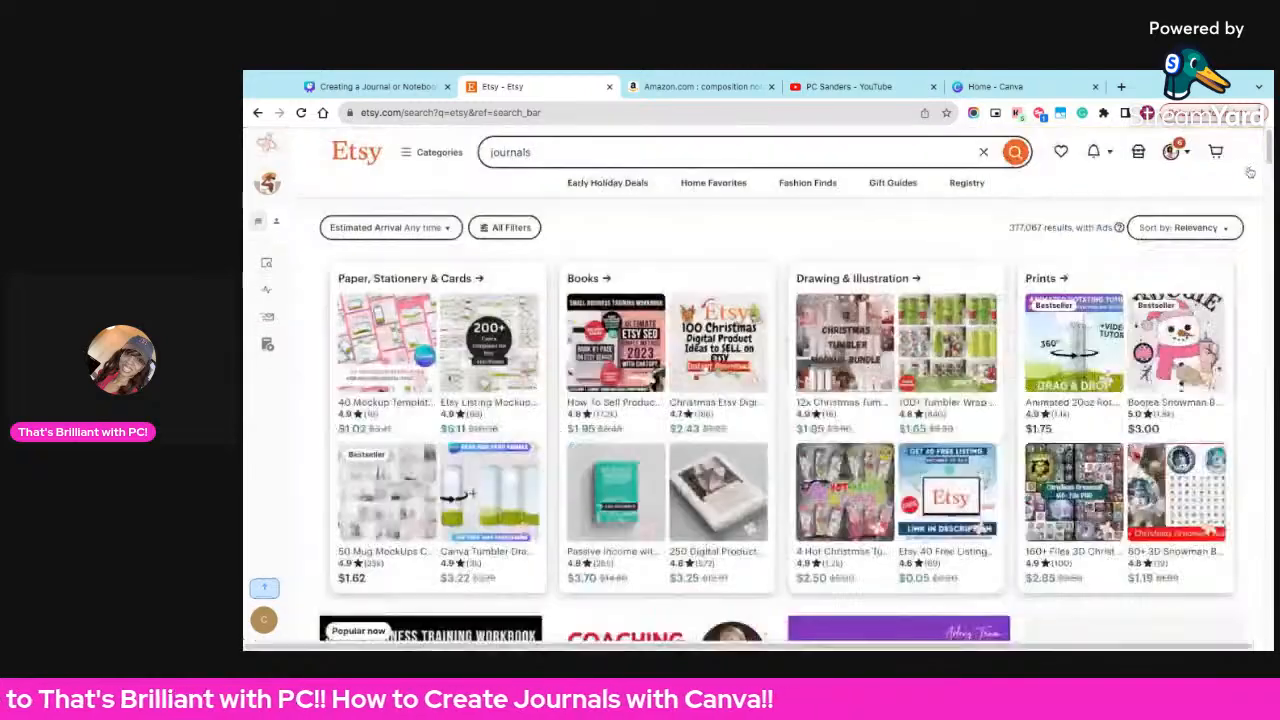
- Search Etsy for "journals and notebooks" and look through the listed planners and journal covers
left_click(725, 157)
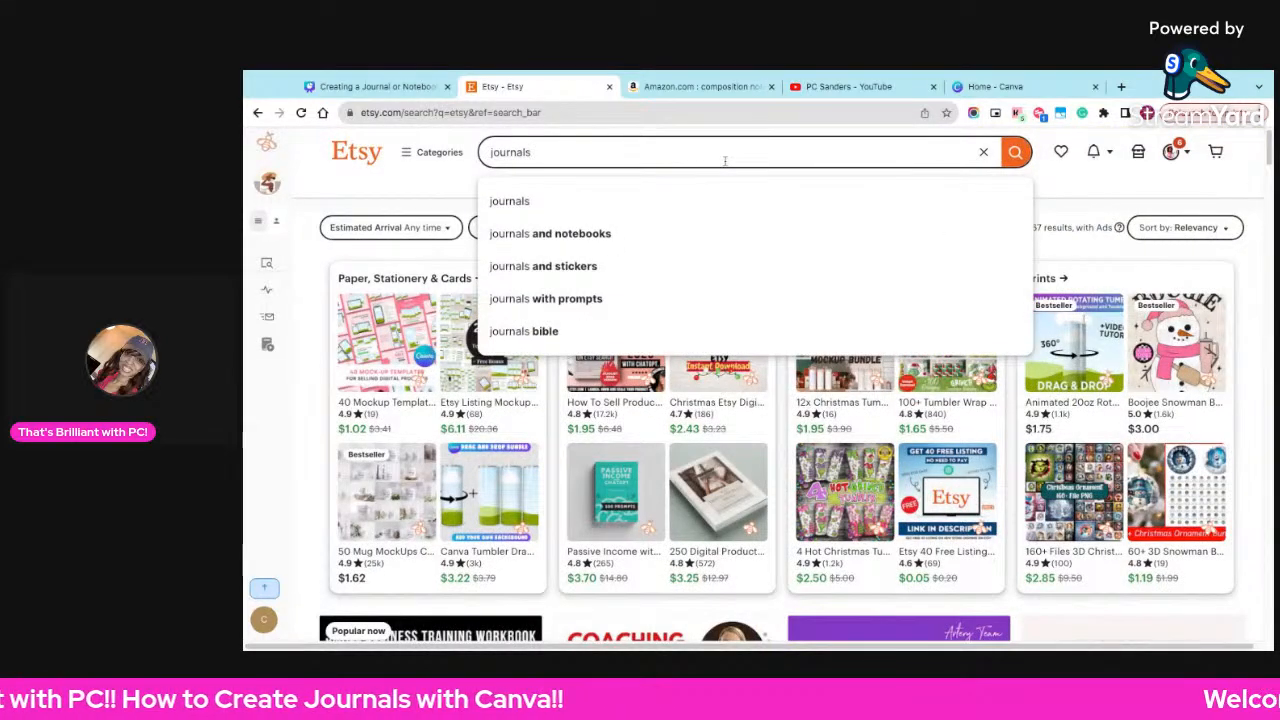
left_click(570, 234)
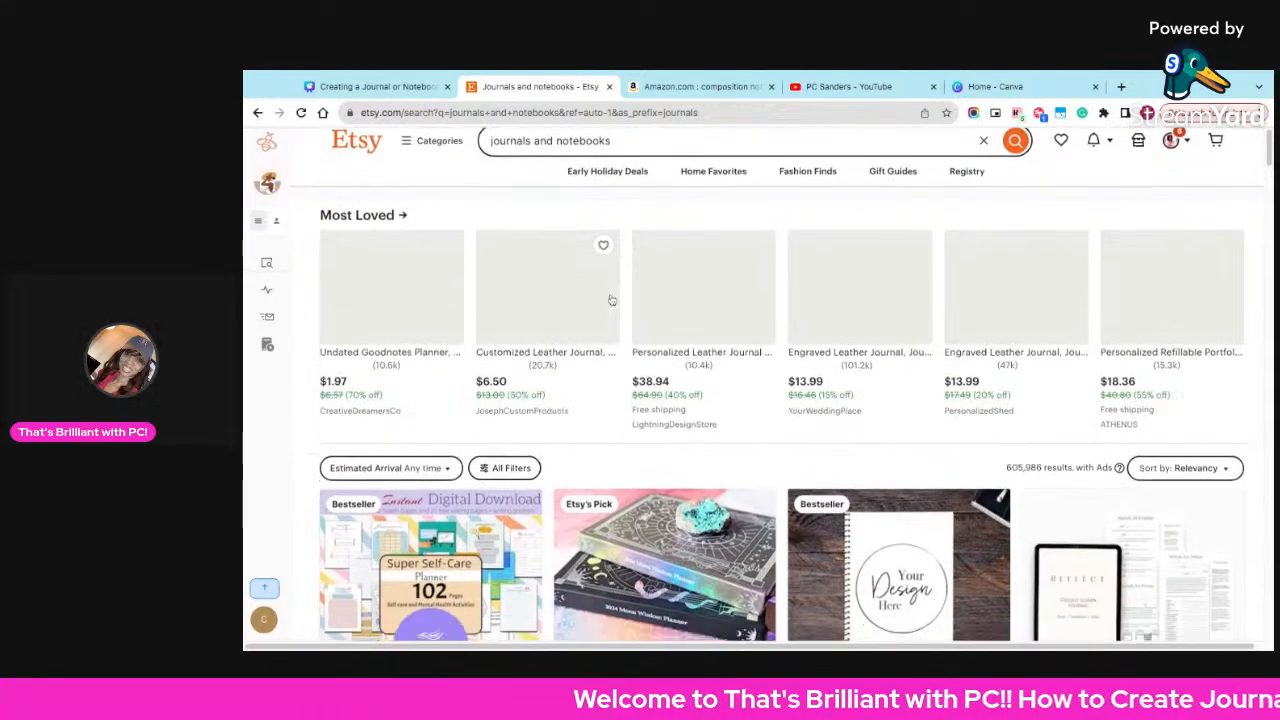
scroll(611, 302, "down", 1)
scroll(611, 302, "down", 3)
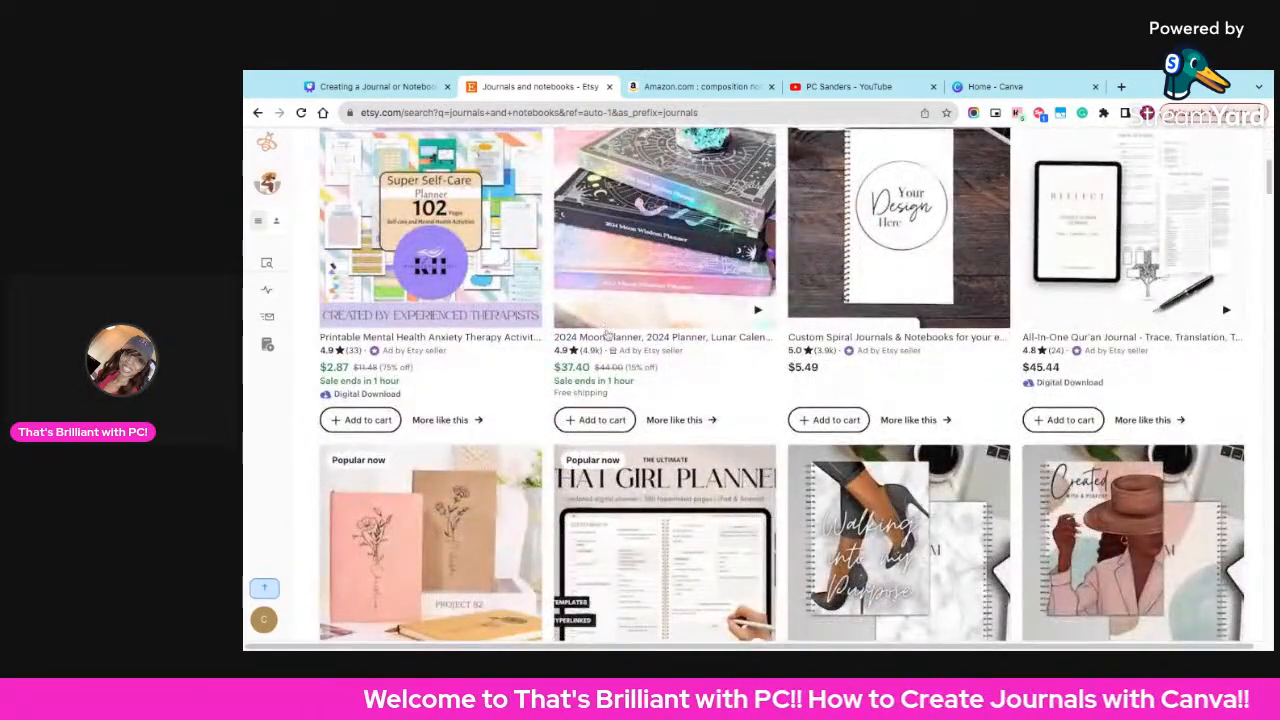
scroll(610, 330, "down", 1)
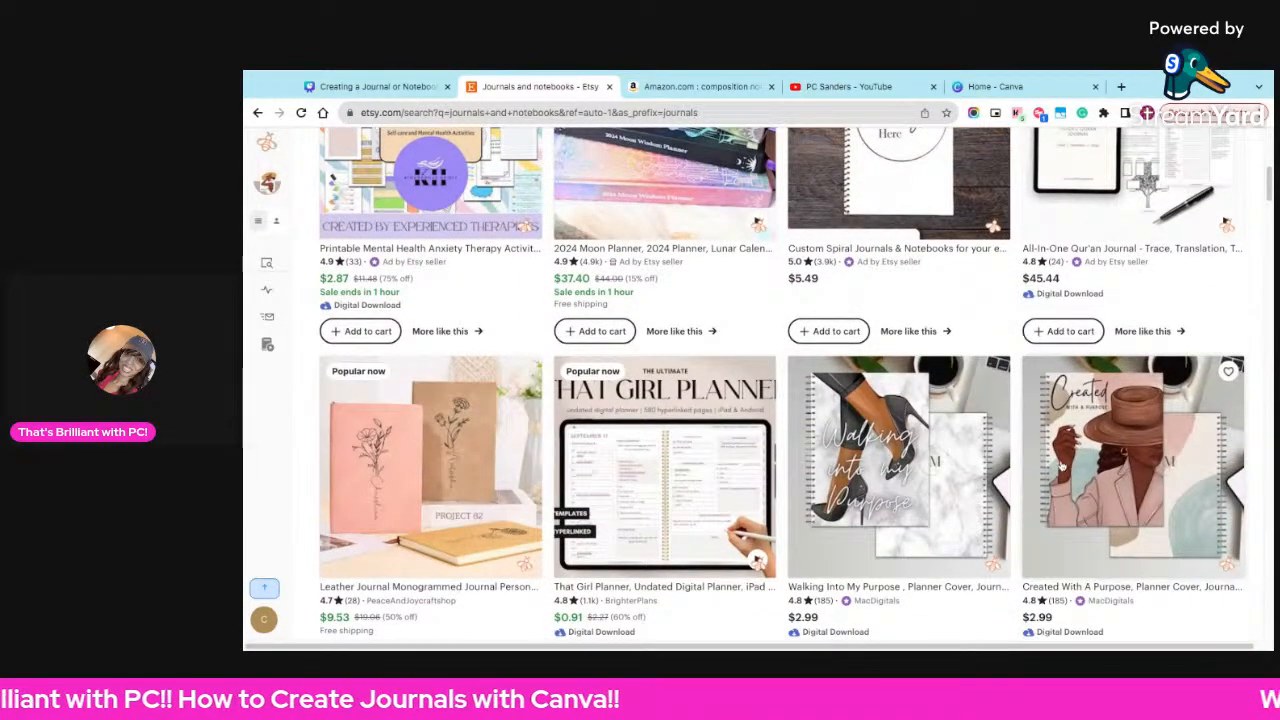
scroll(1003, 498, "down", 1)
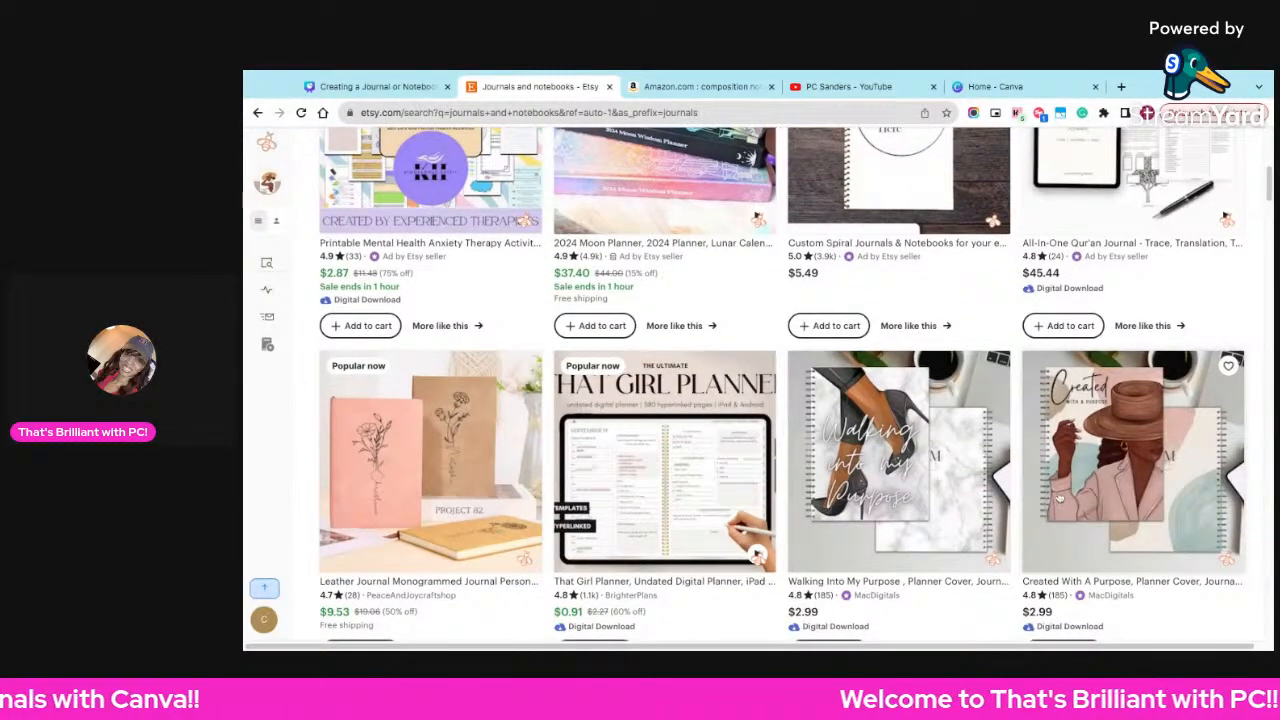
- Look through the Etsy journal and notebook listings to compare leather, digital and planner cover designs
scroll(1060, 500, "down", 4)
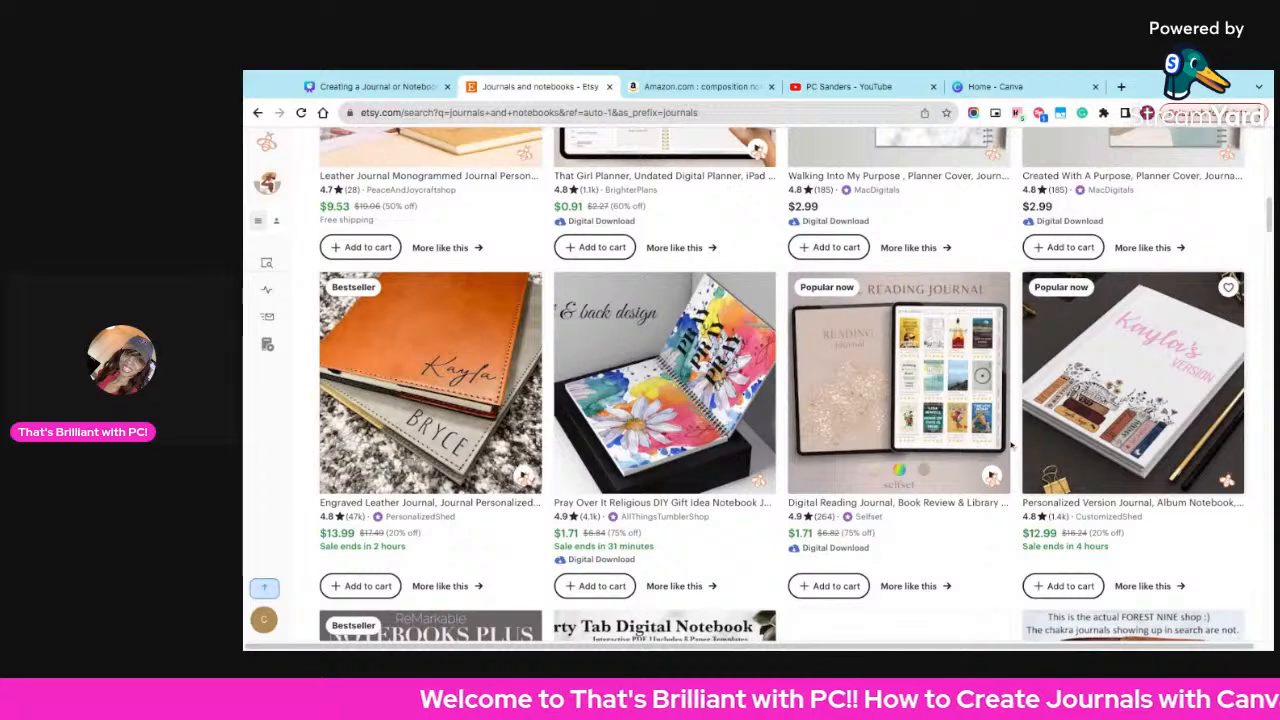
scroll(1000, 455, "up", 3)
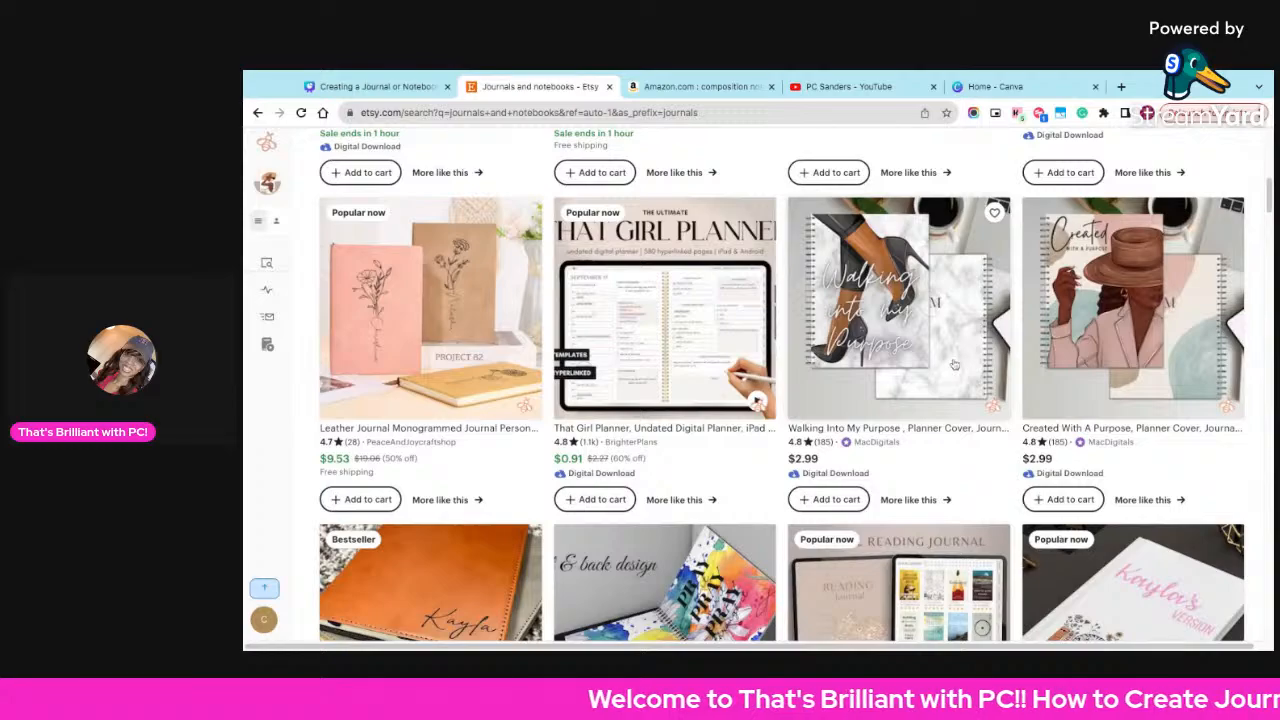
scroll(1011, 350, "down", 1)
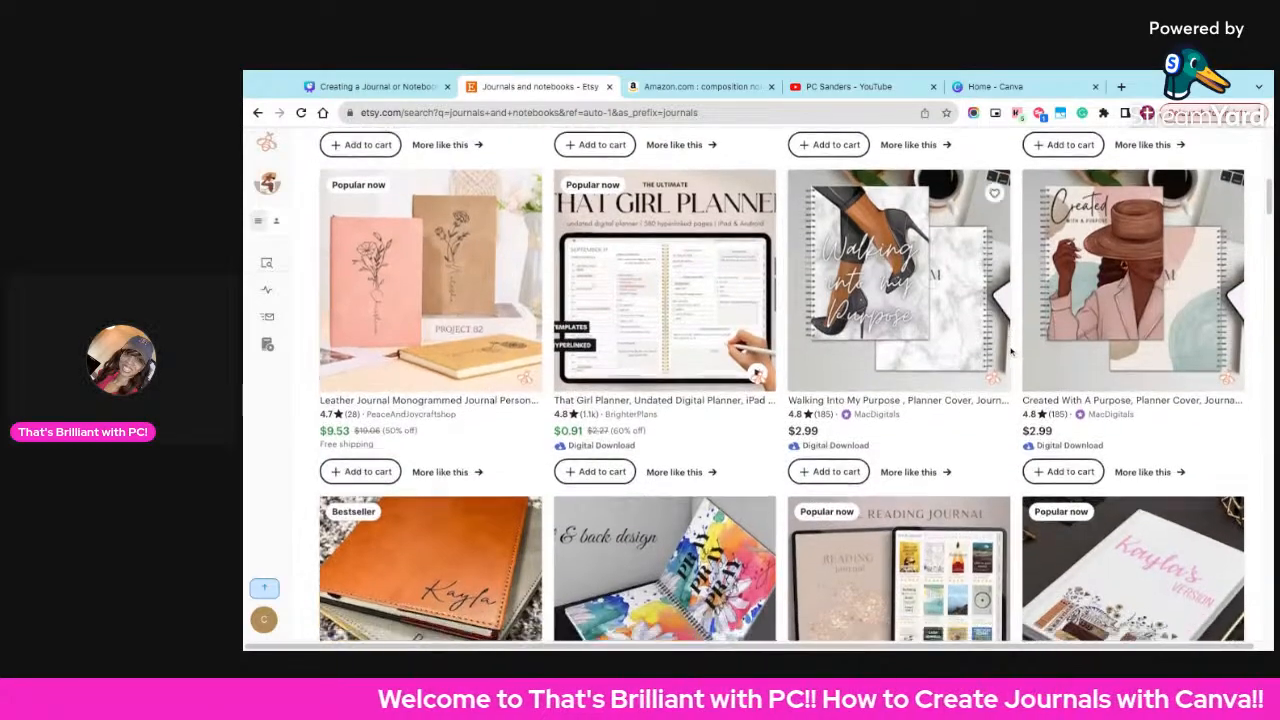
scroll(1011, 350, "down", 3)
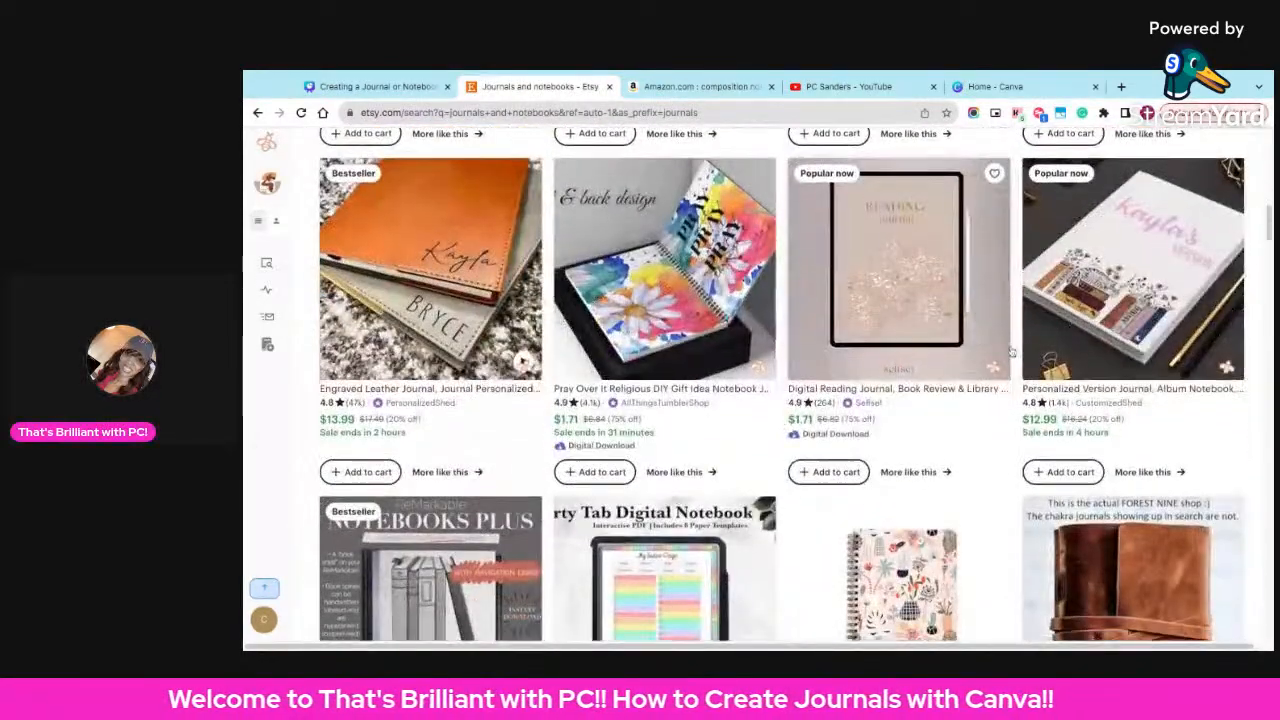
scroll(1011, 352, "down", 10)
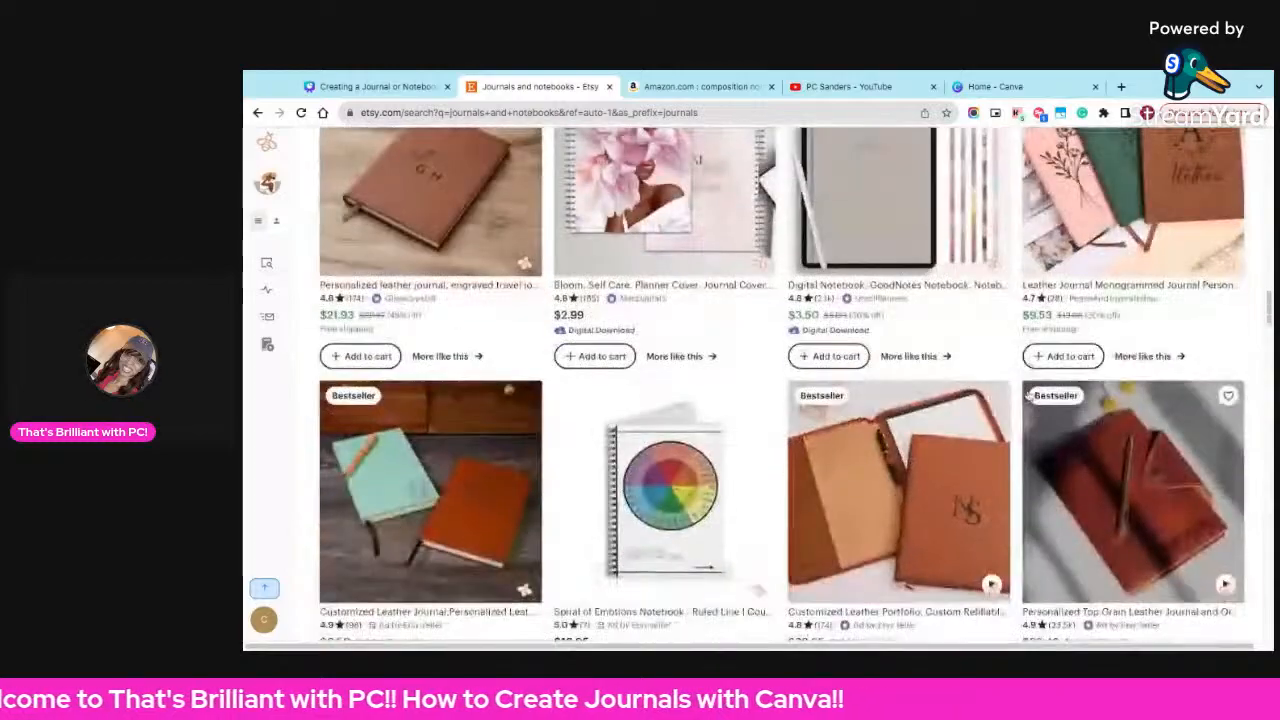
scroll(1030, 396, "up", 5)
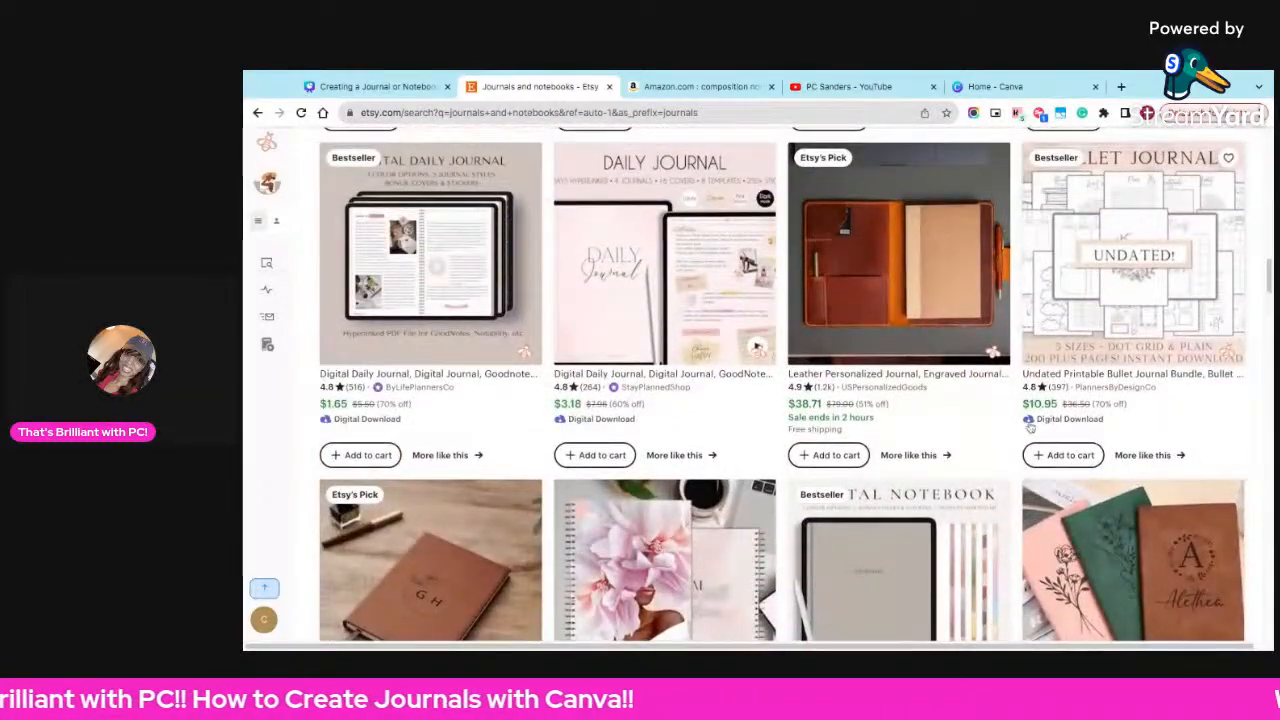
scroll(1030, 427, "down", 12)
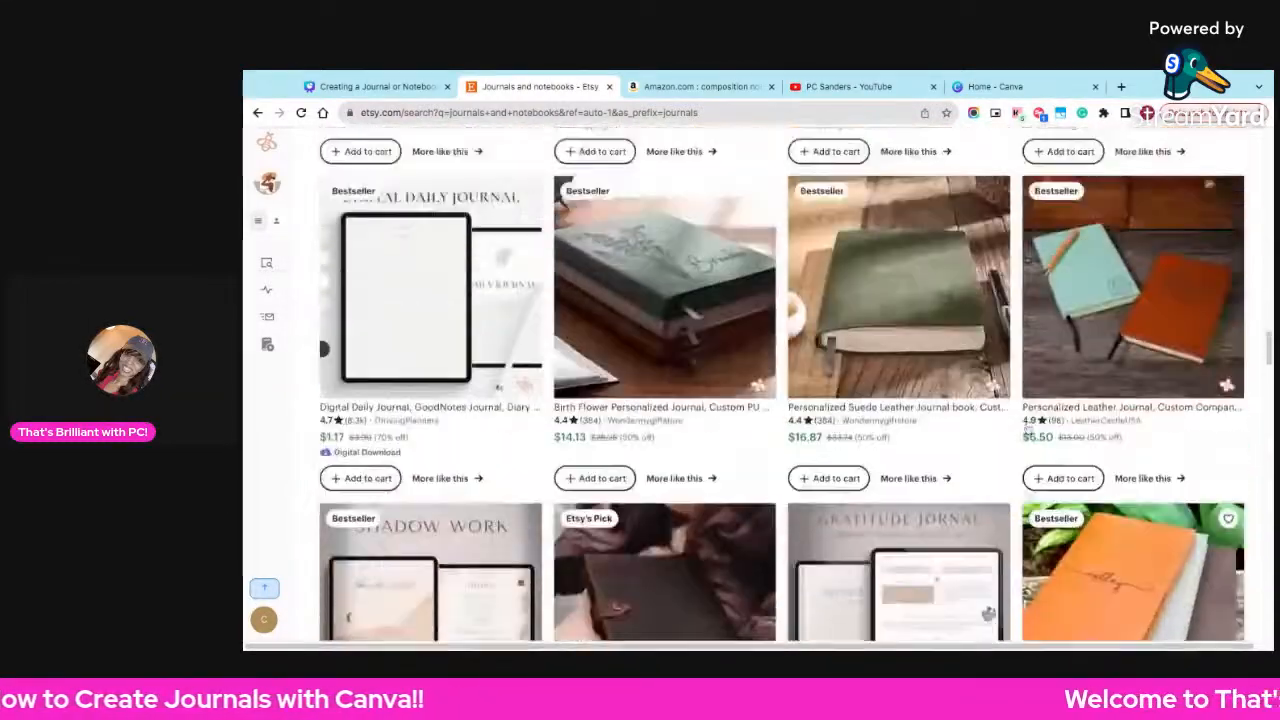
scroll(1028, 428, "down", 7)
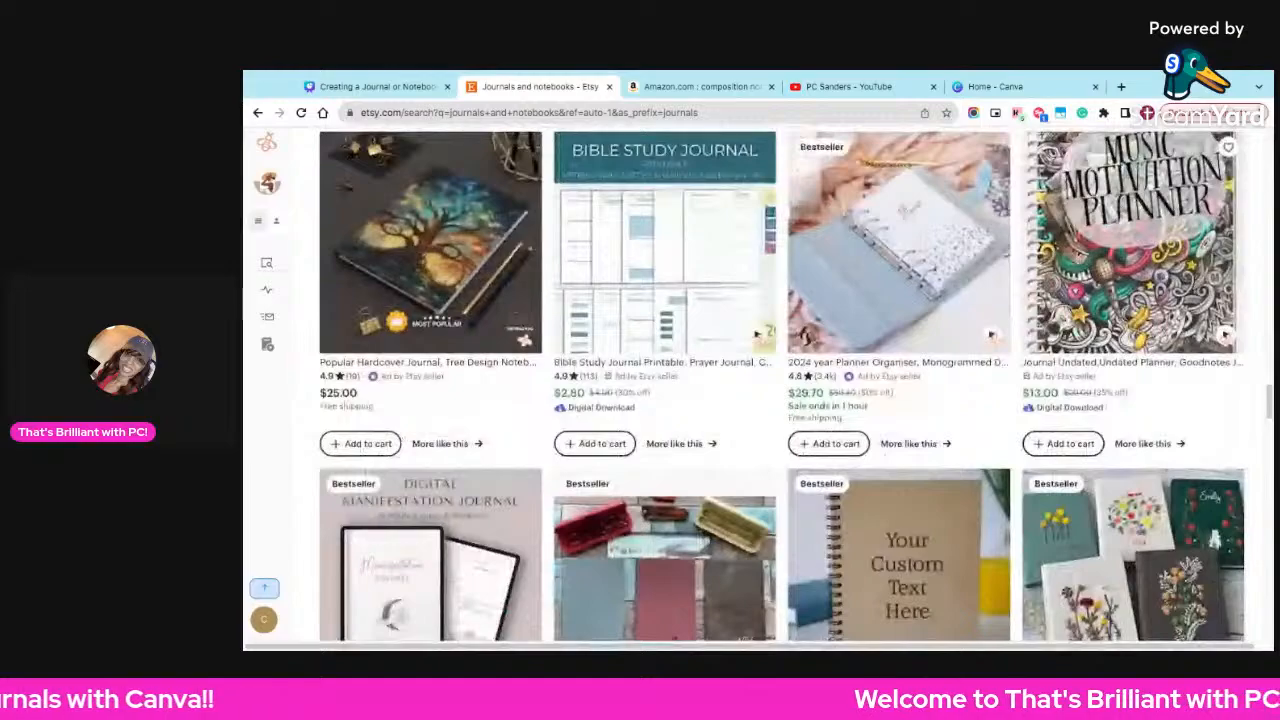
scroll(783, 385, "down", 6)
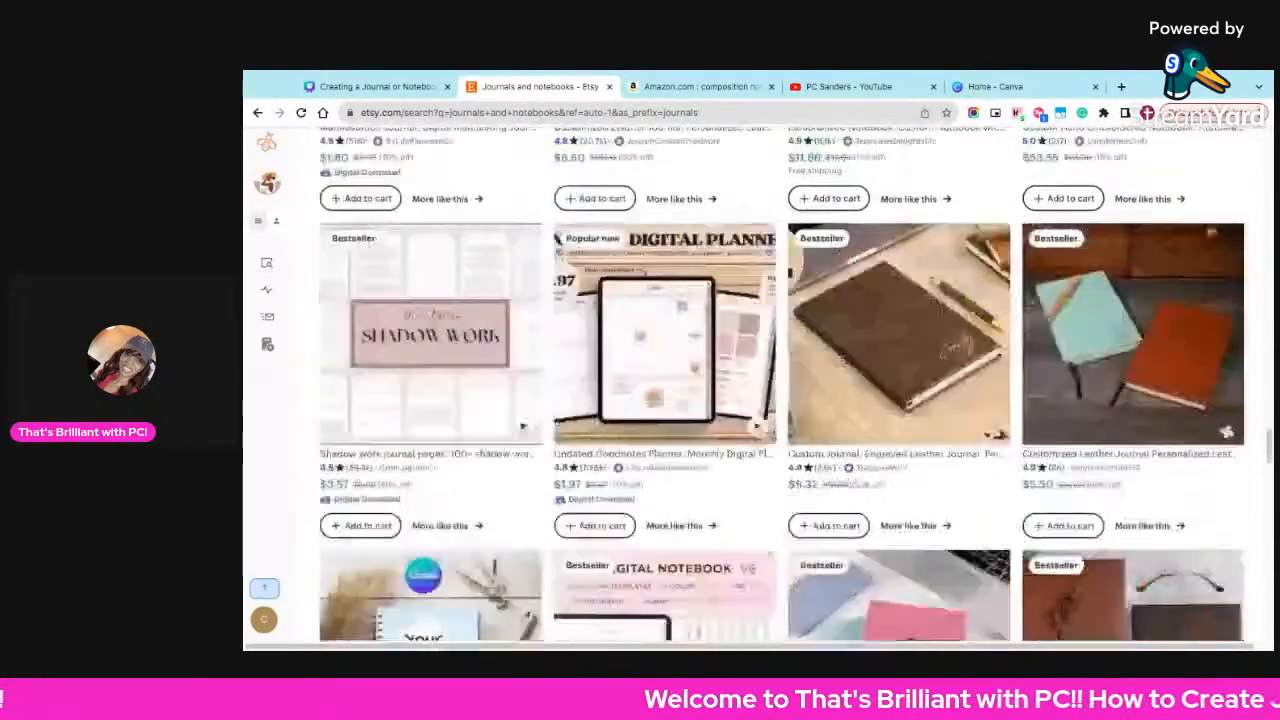
scroll(783, 385, "down", 3)
scroll(686, 272, "down", 3)
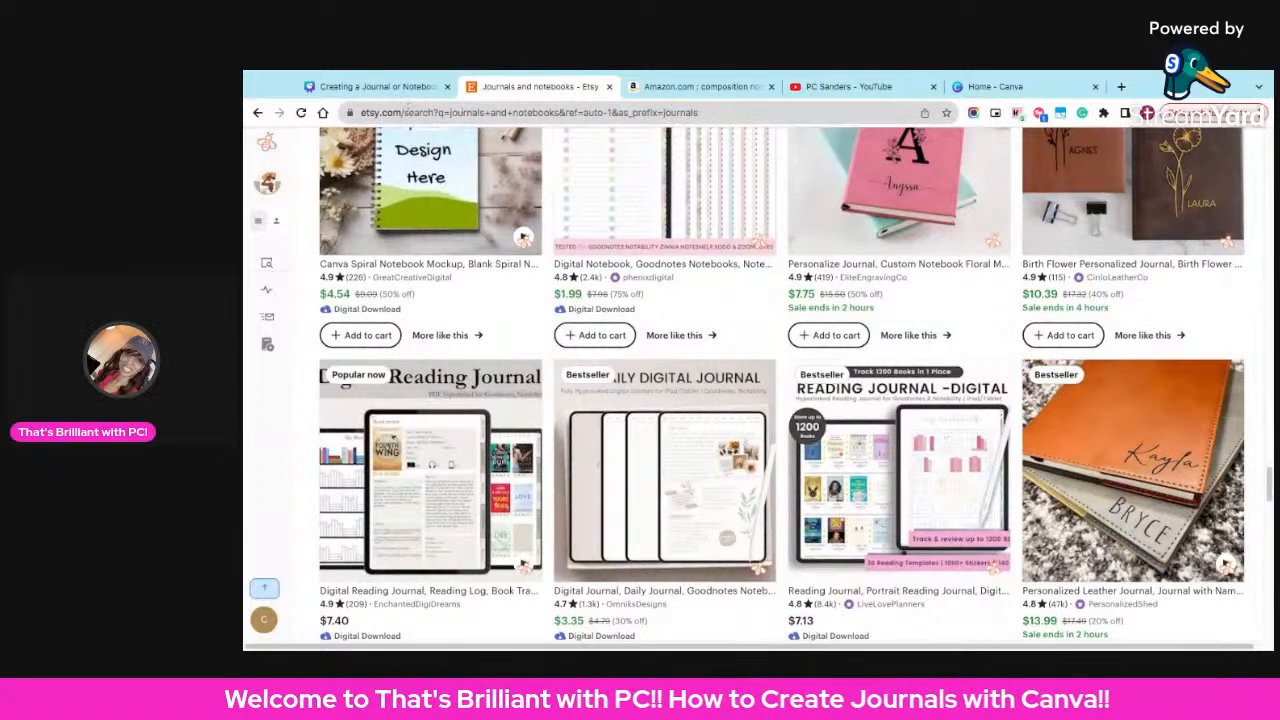
- Switch to the "Creating a Journal or Notebook in Canva" presentation and go from it to the Canva home page
left_click(362, 88)
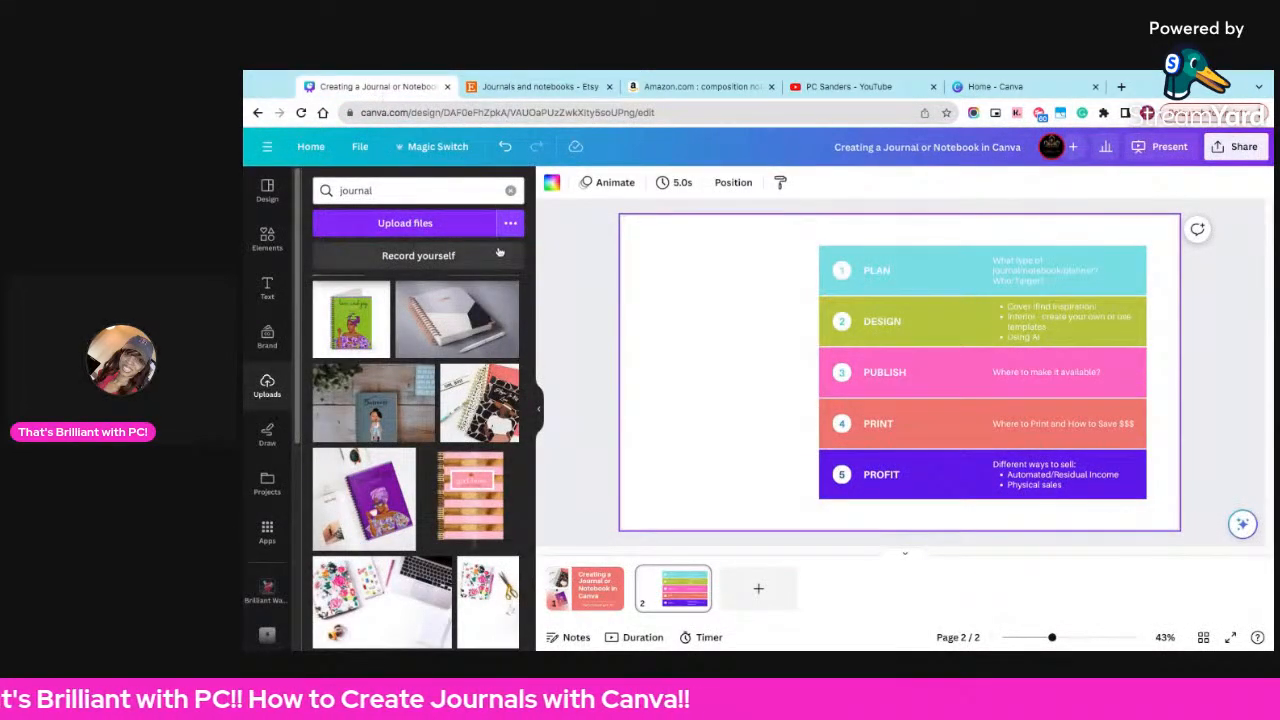
left_click(544, 287)
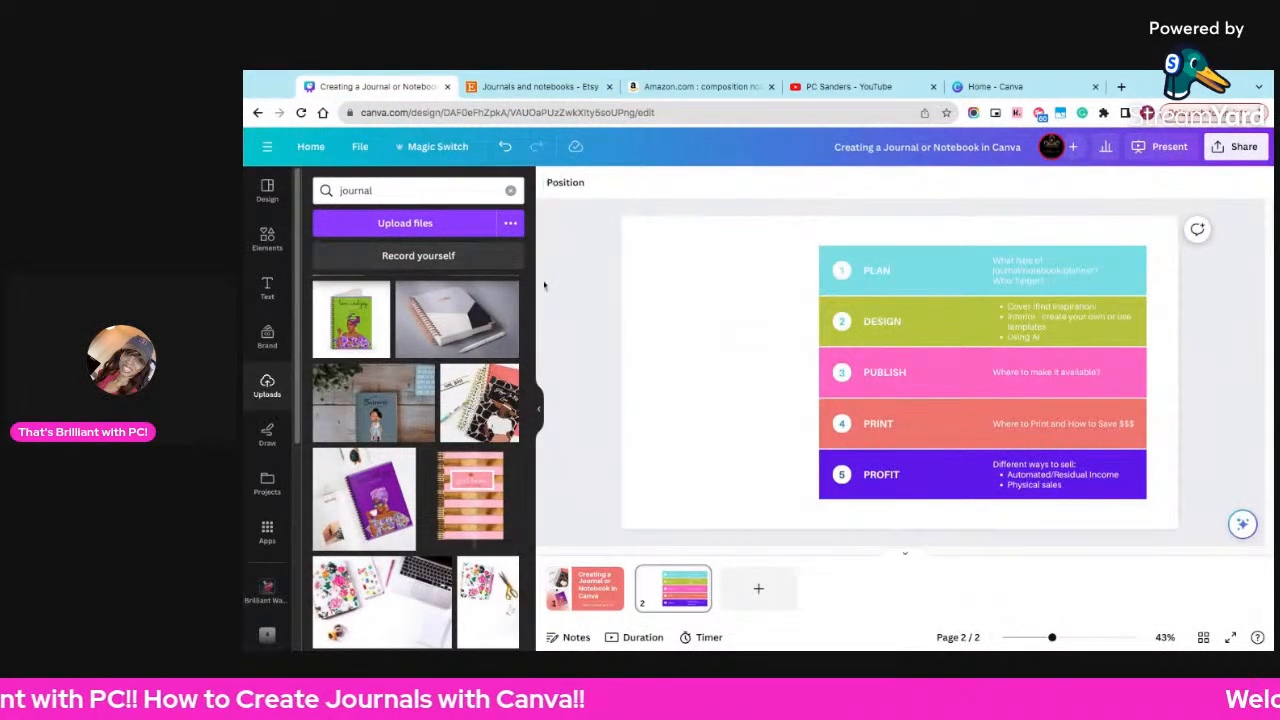
left_click(279, 182)
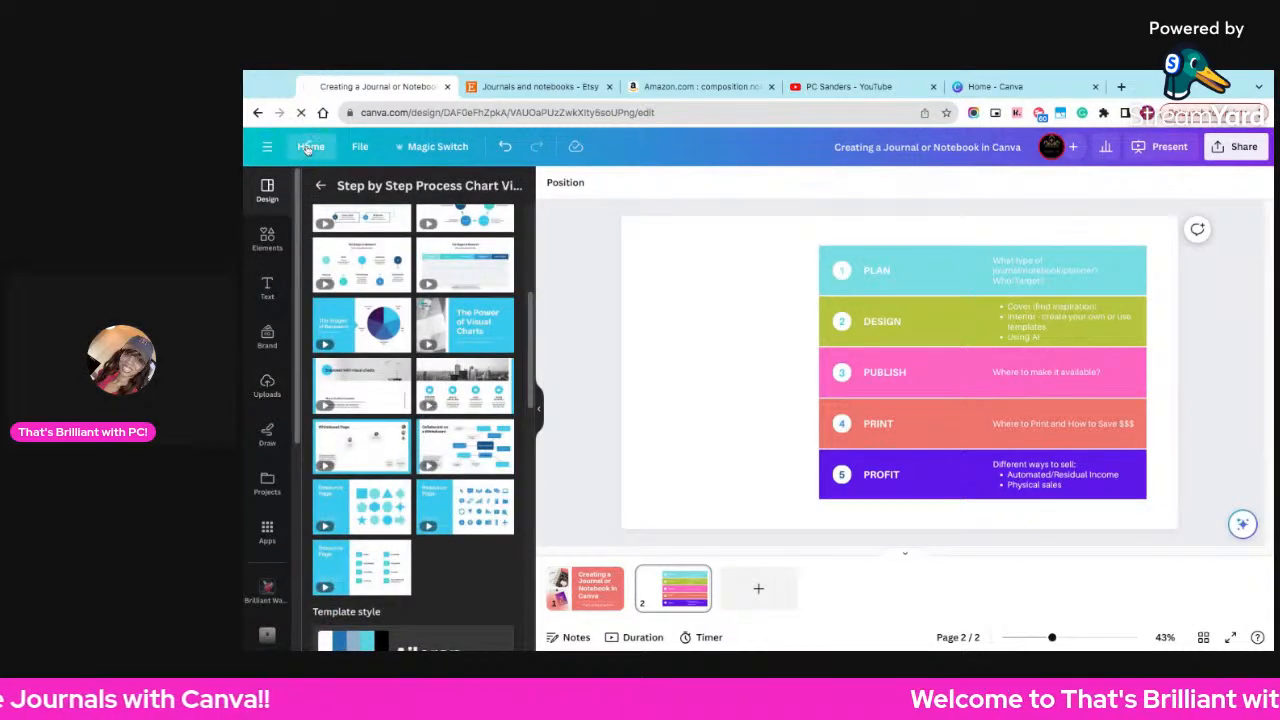
left_click(309, 147)
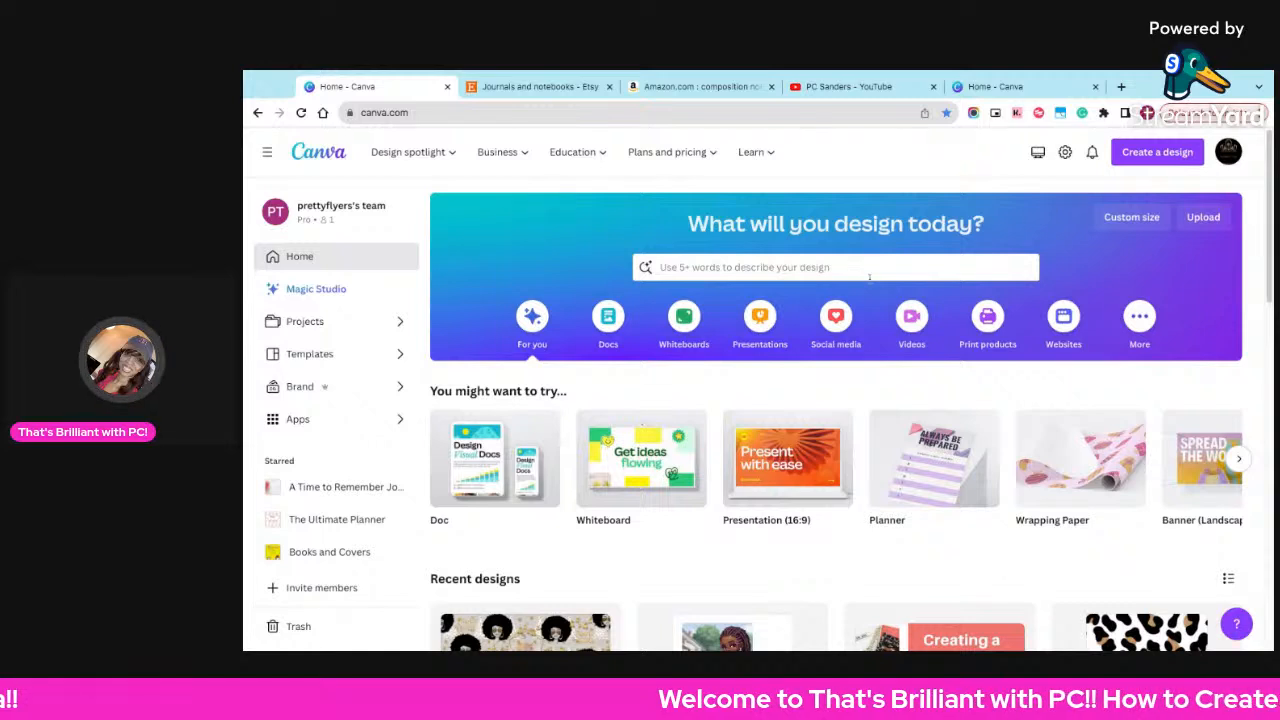
- Search the Canva templates for "book cover" and look through the cover designs
left_click(1144, 154)
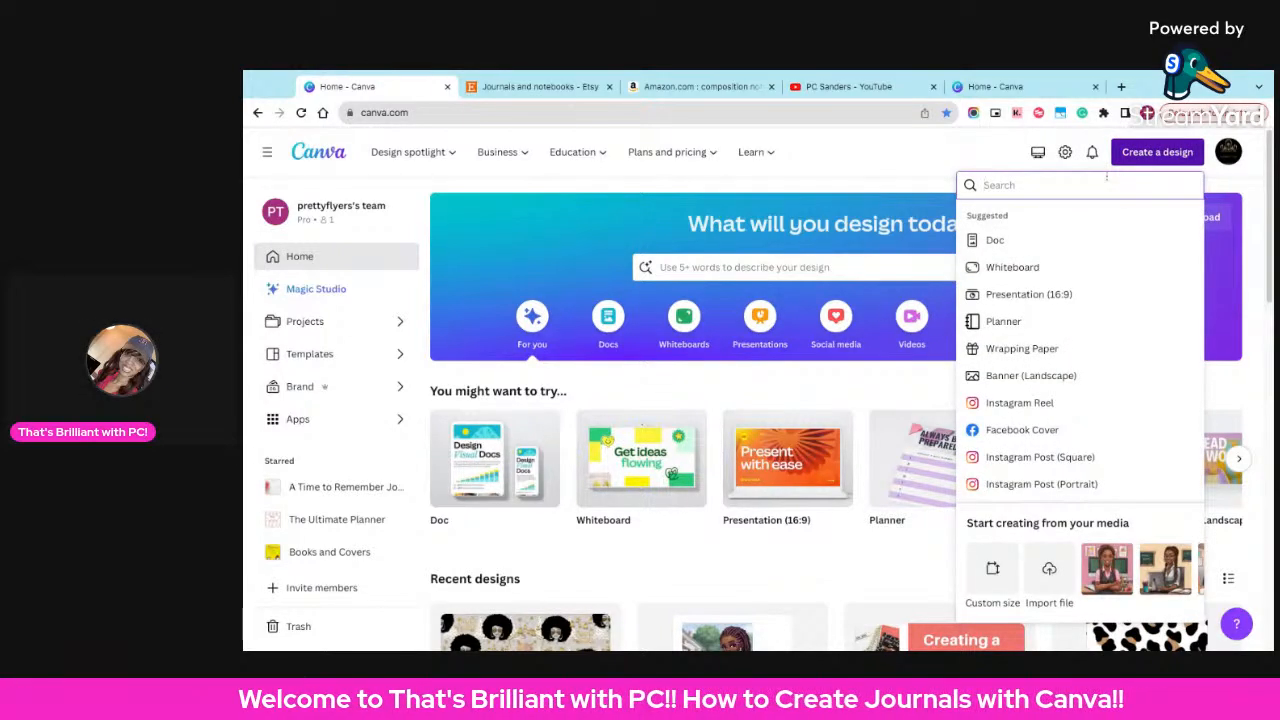
left_click(735, 270)
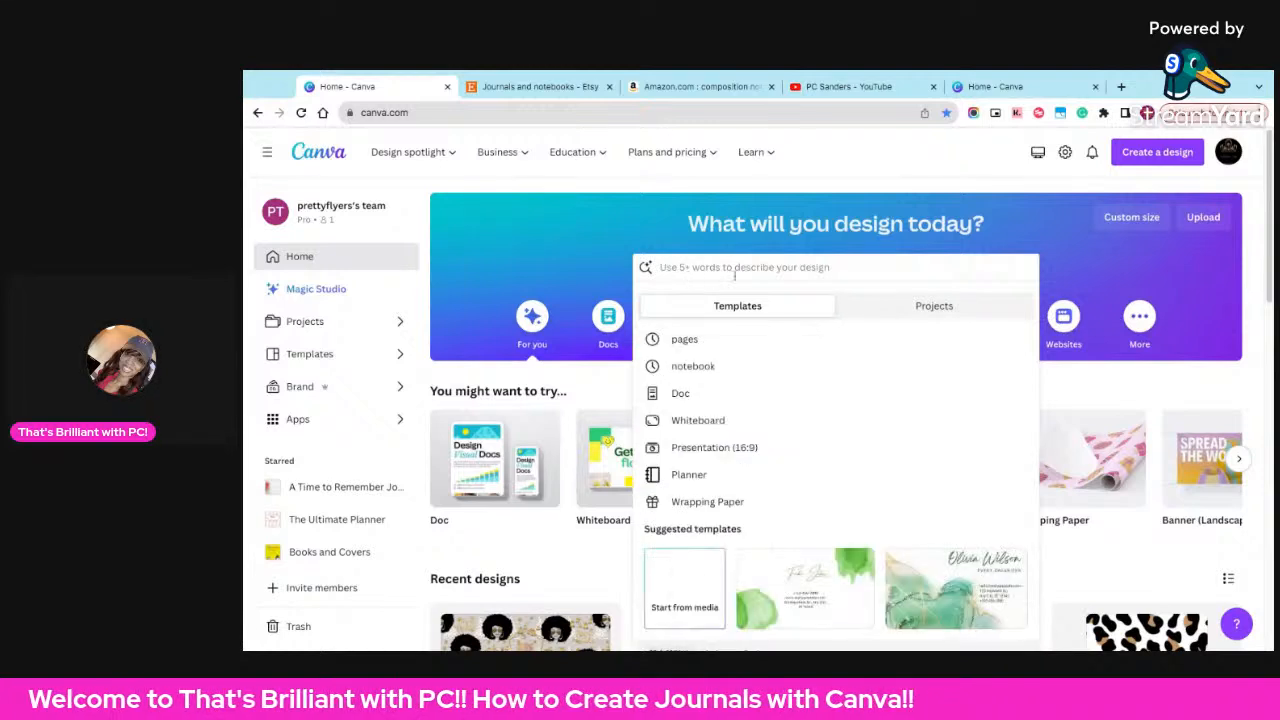
type("book")
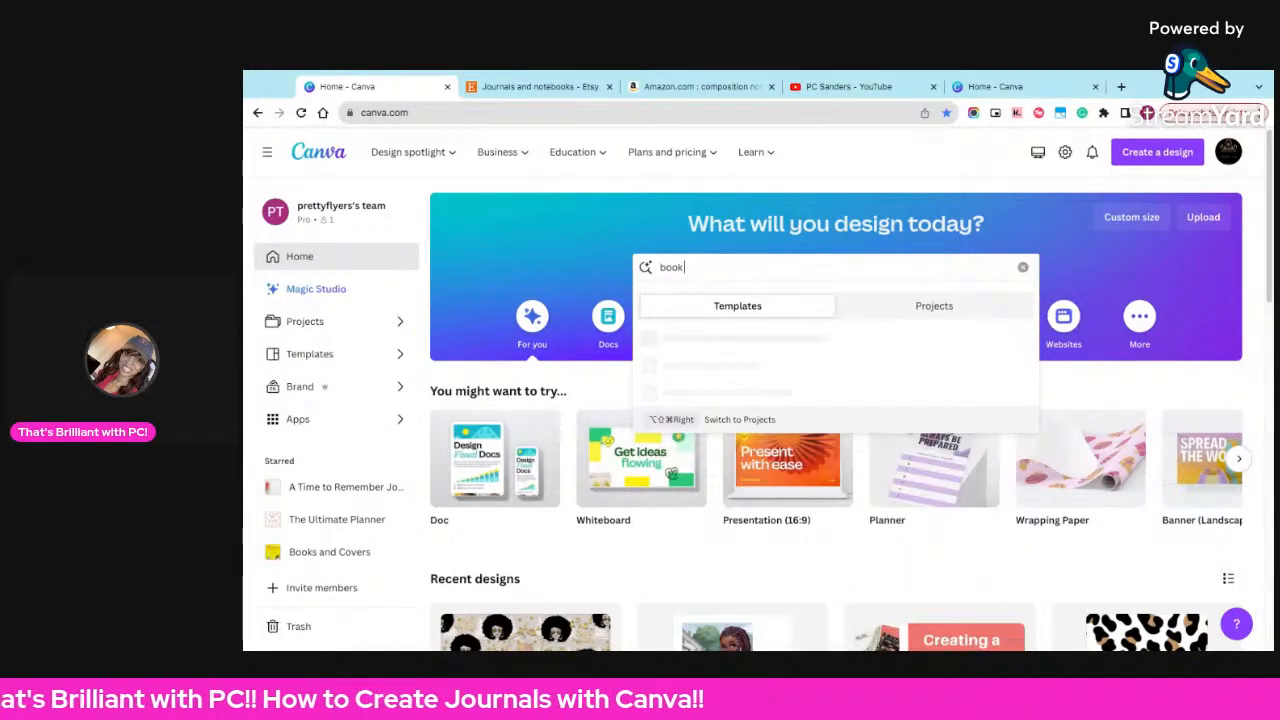
type(" cover")
key("Return")
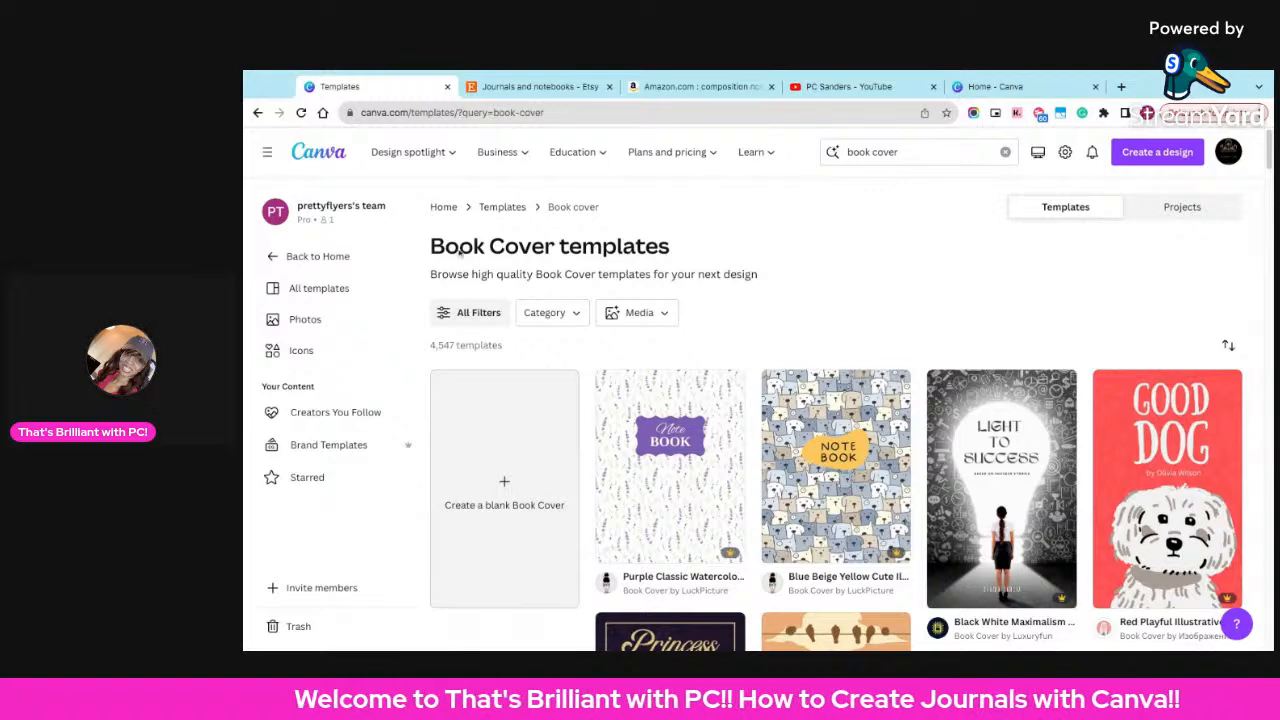
scroll(878, 448, "down", 2)
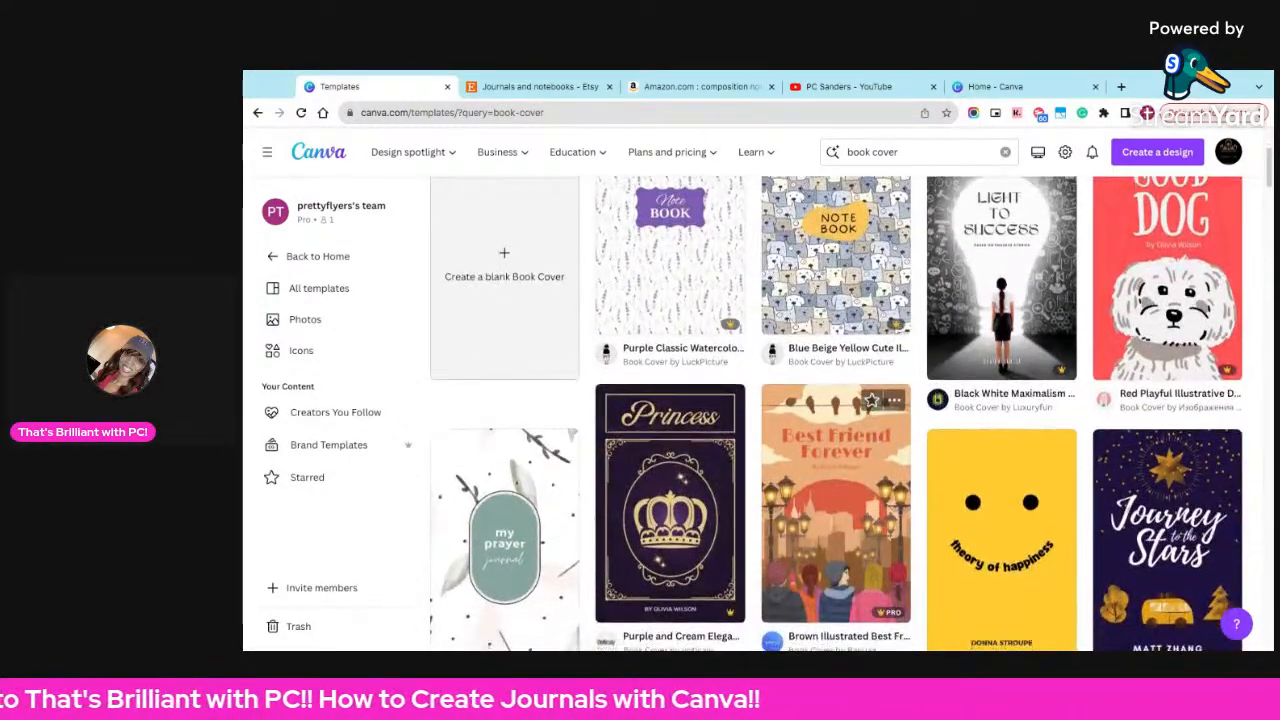
scroll(837, 408, "down", 5)
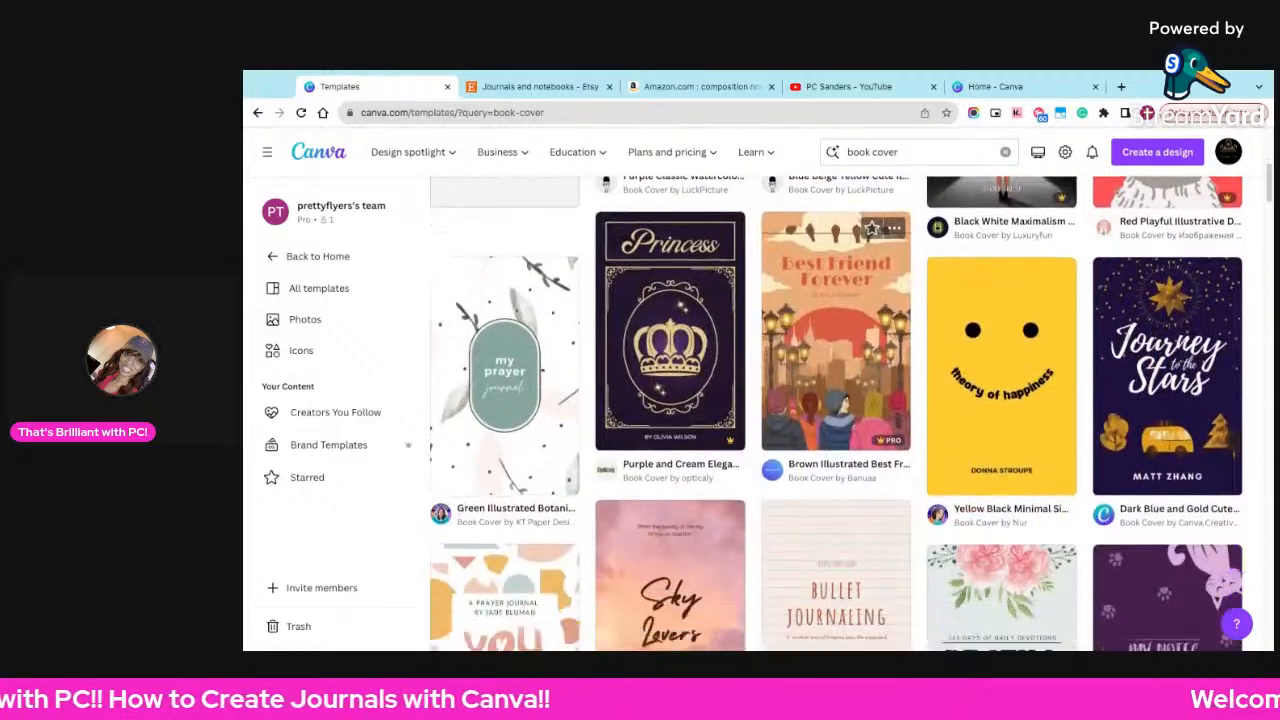
scroll(793, 455, "up", 1)
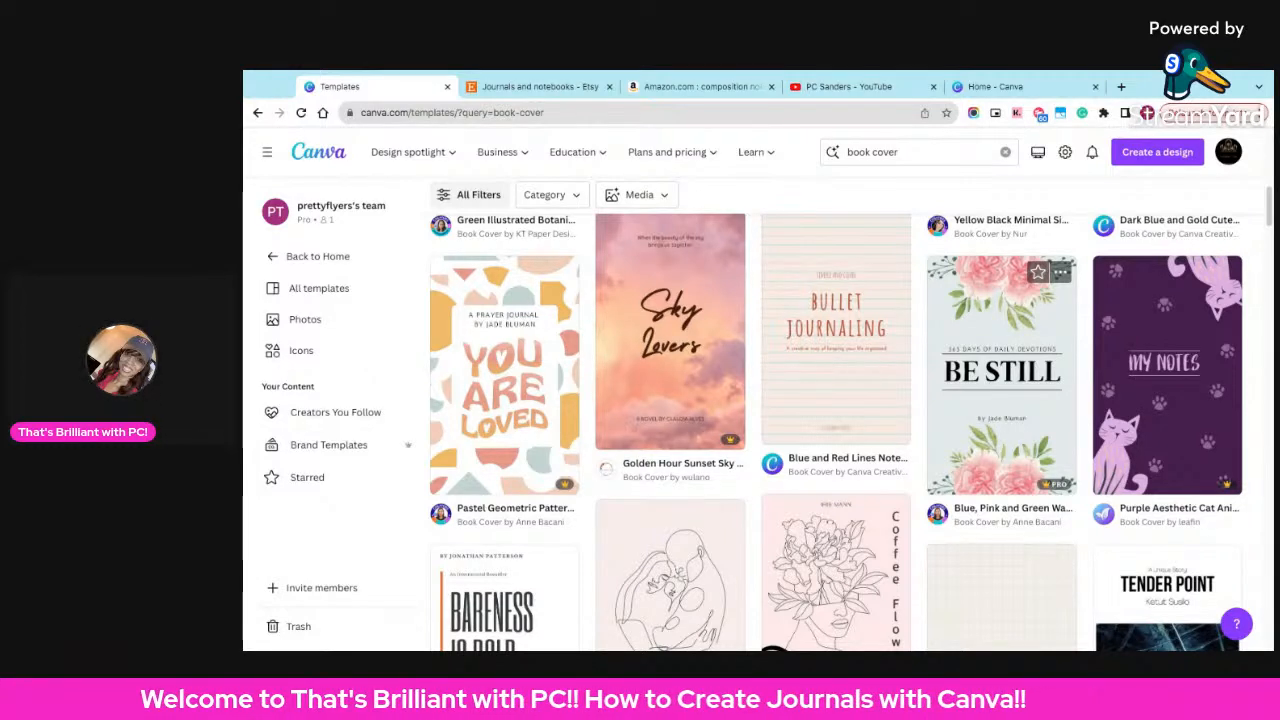
- Open the floral "Be Still" daily devotions cover template, look over the similar covers, and start customizing the "Be Still" template
left_click(1000, 380)
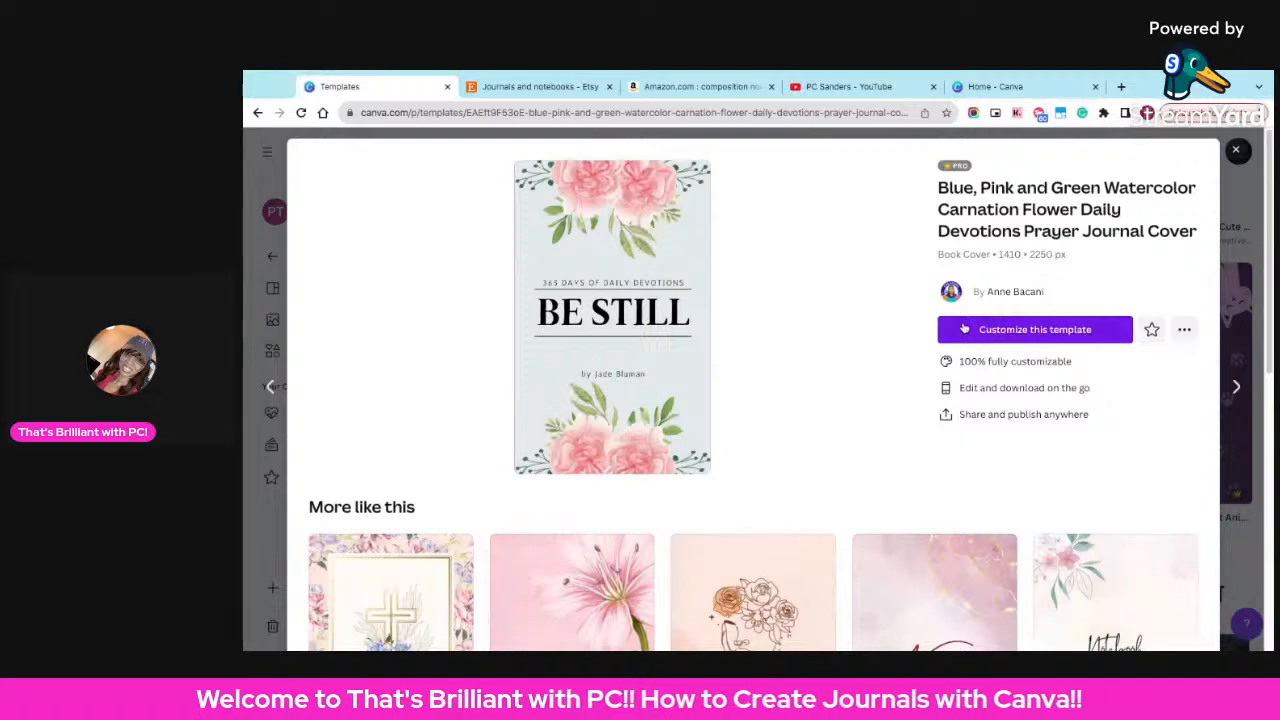
scroll(844, 368, "down", 1)
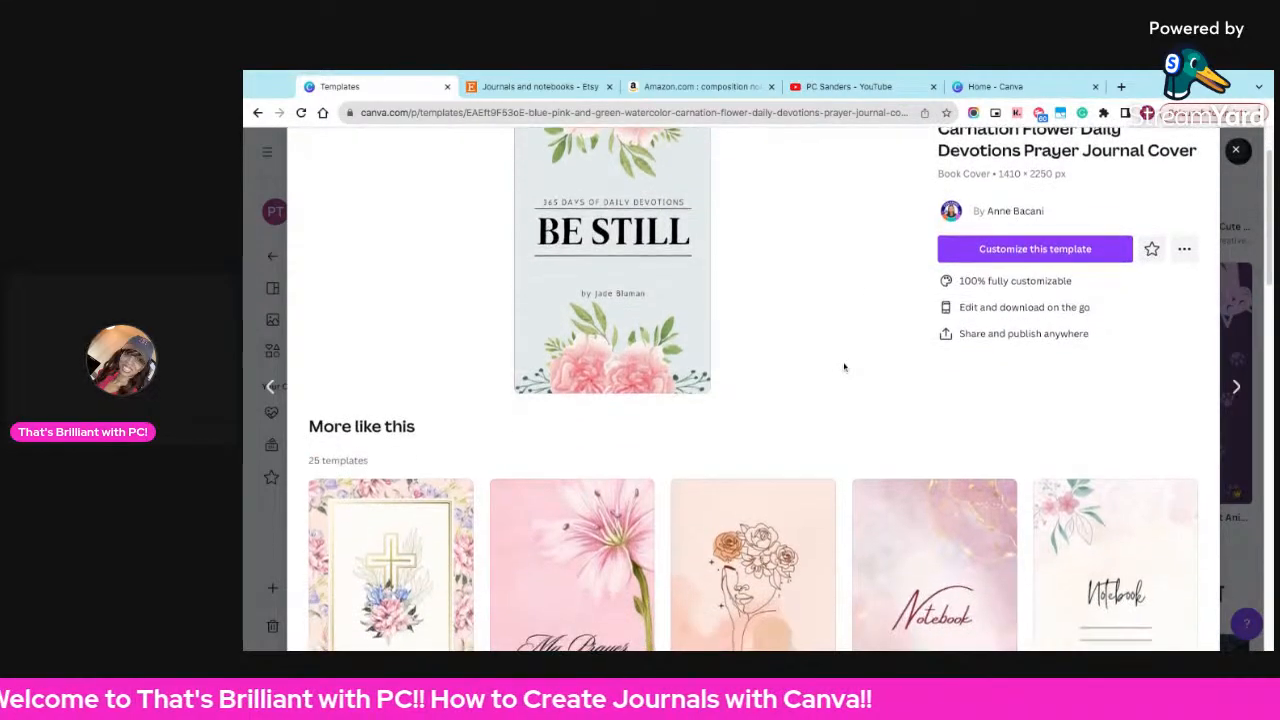
scroll(844, 368, "down", 4)
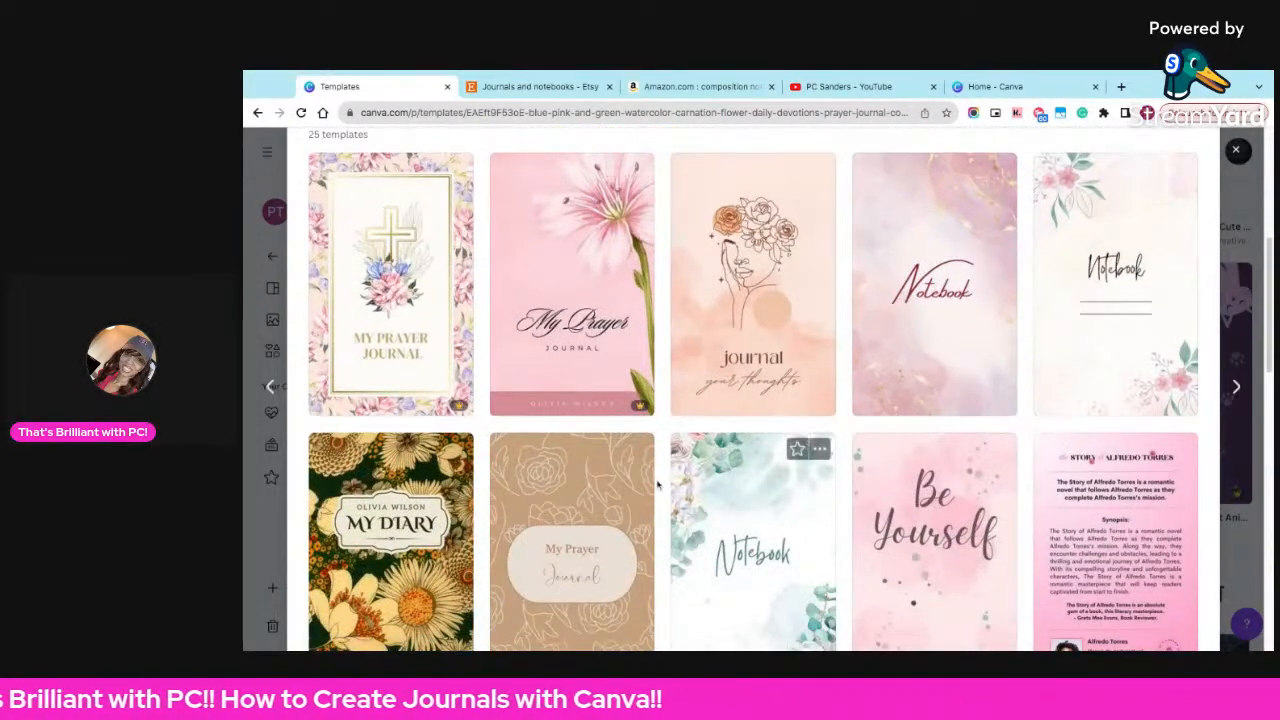
scroll(870, 430, "down", 4)
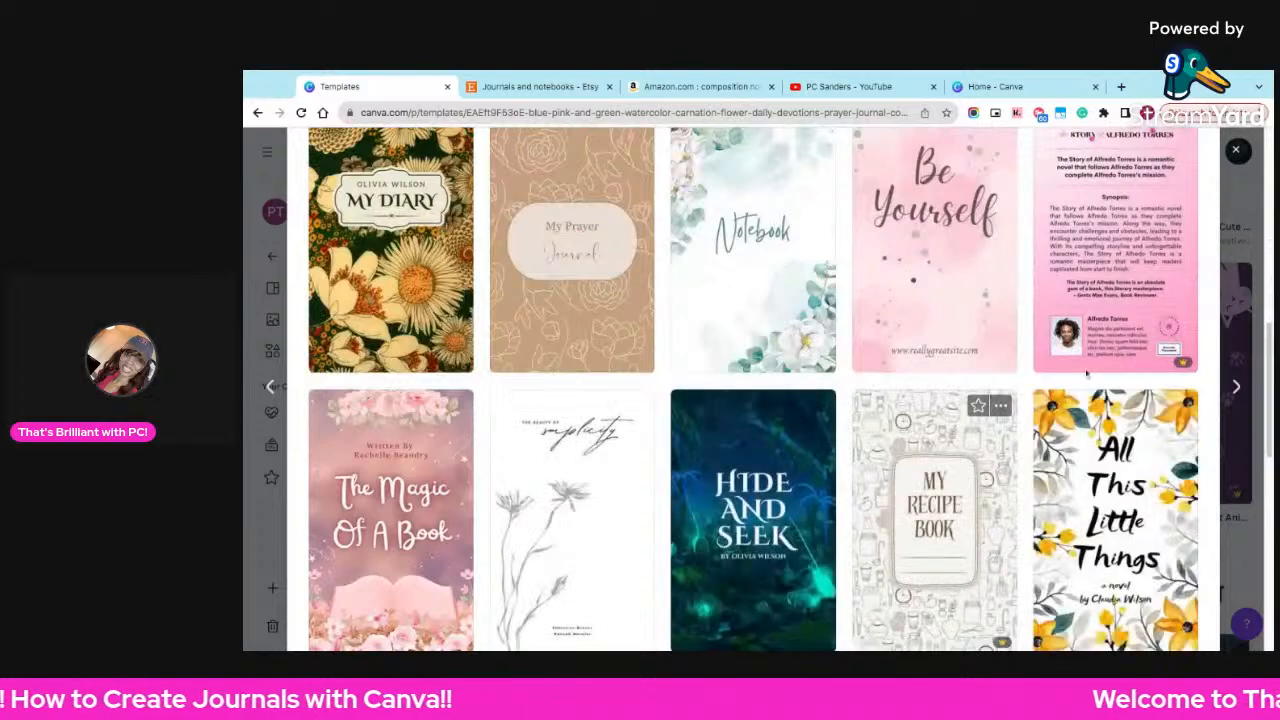
scroll(1060, 372, "up", 9)
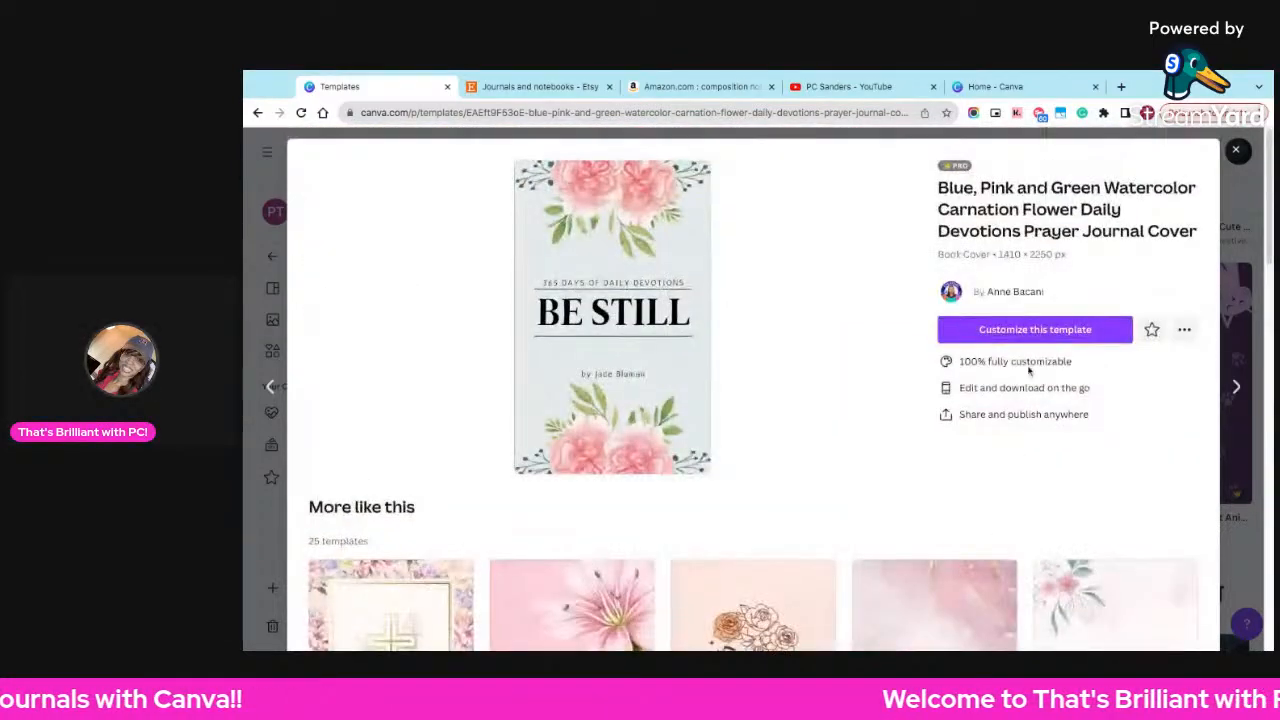
left_click(1024, 330)
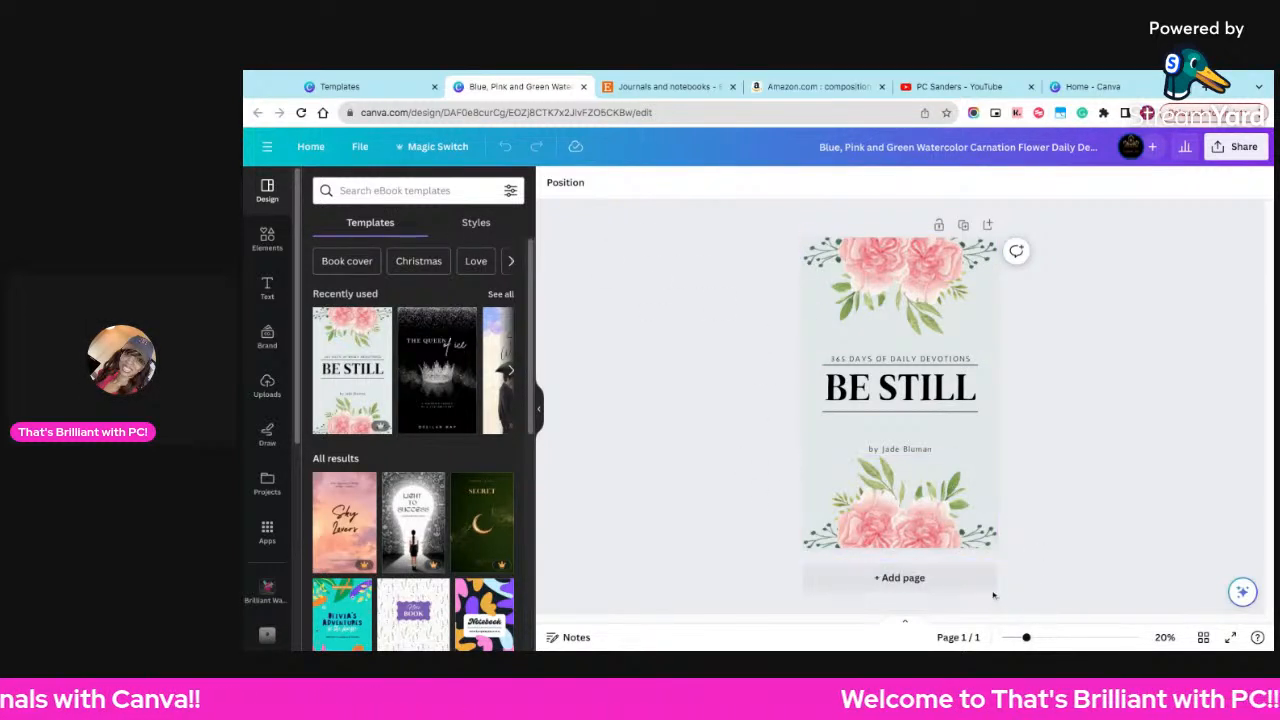
- Duplicate the cover page and set the first page's background color to Magenta #cb6ce6
left_click(966, 226)
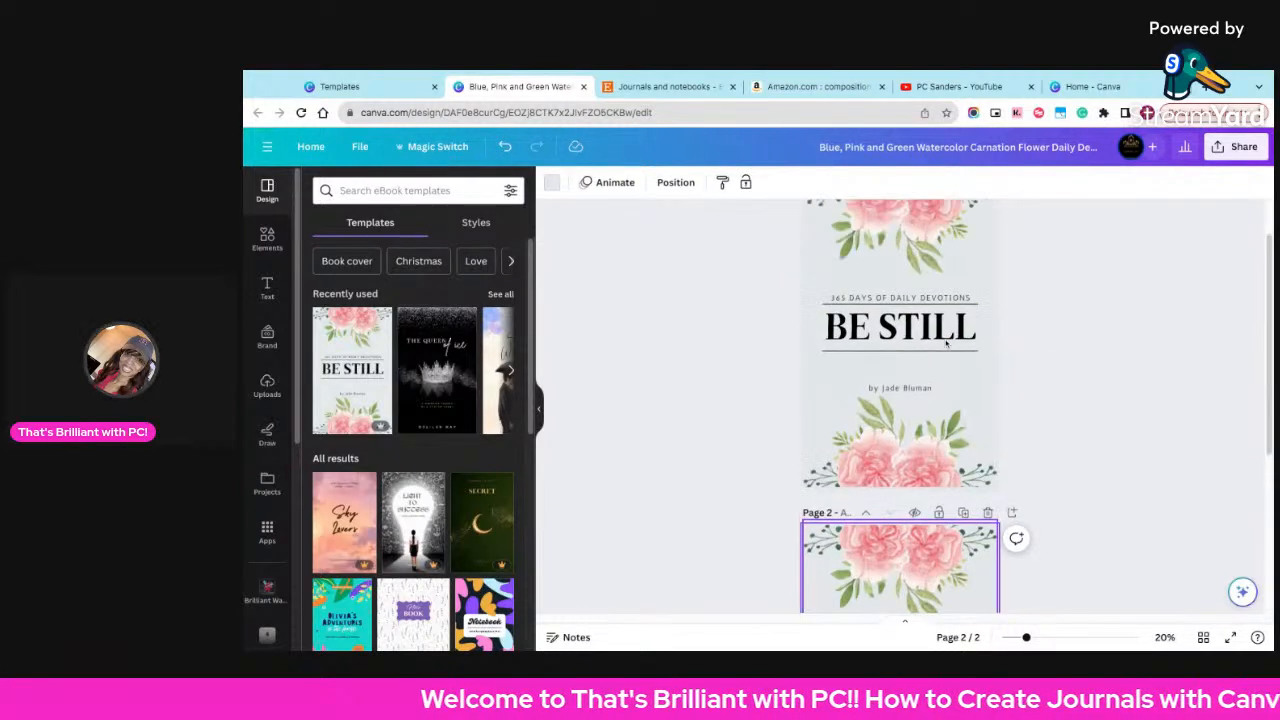
scroll(946, 343, "up", 1)
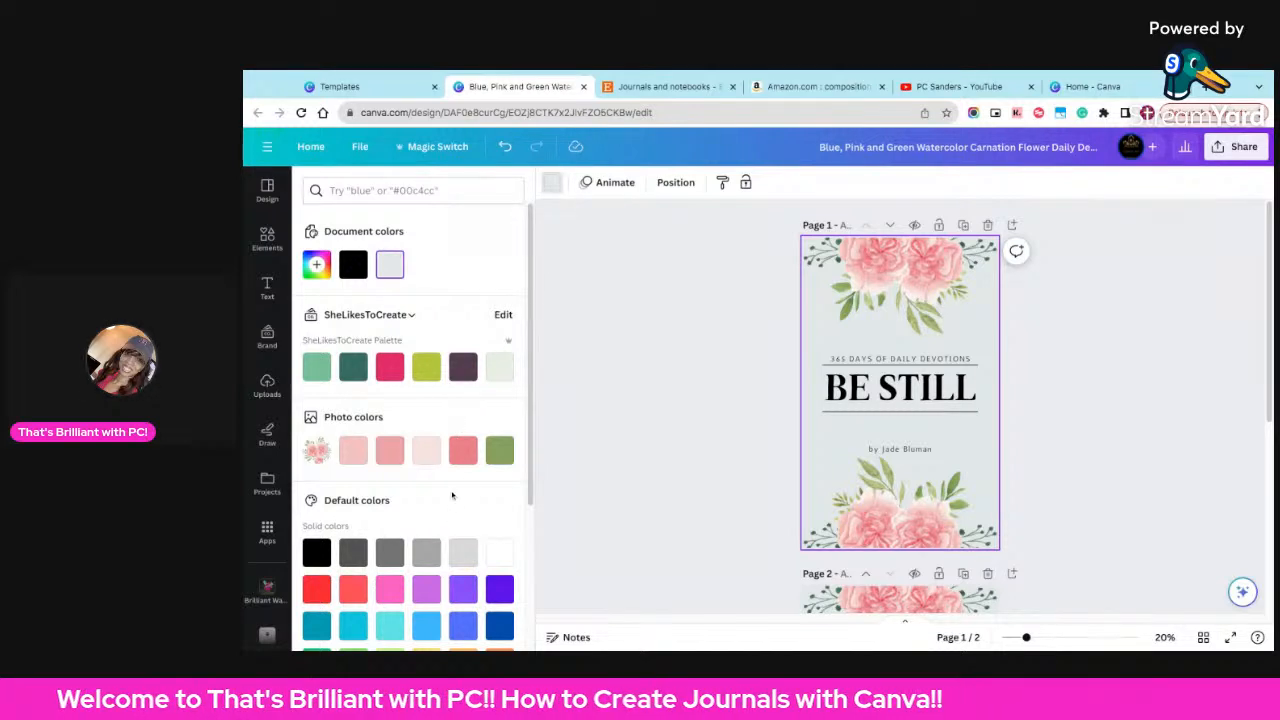
scroll(449, 503, "down", 3)
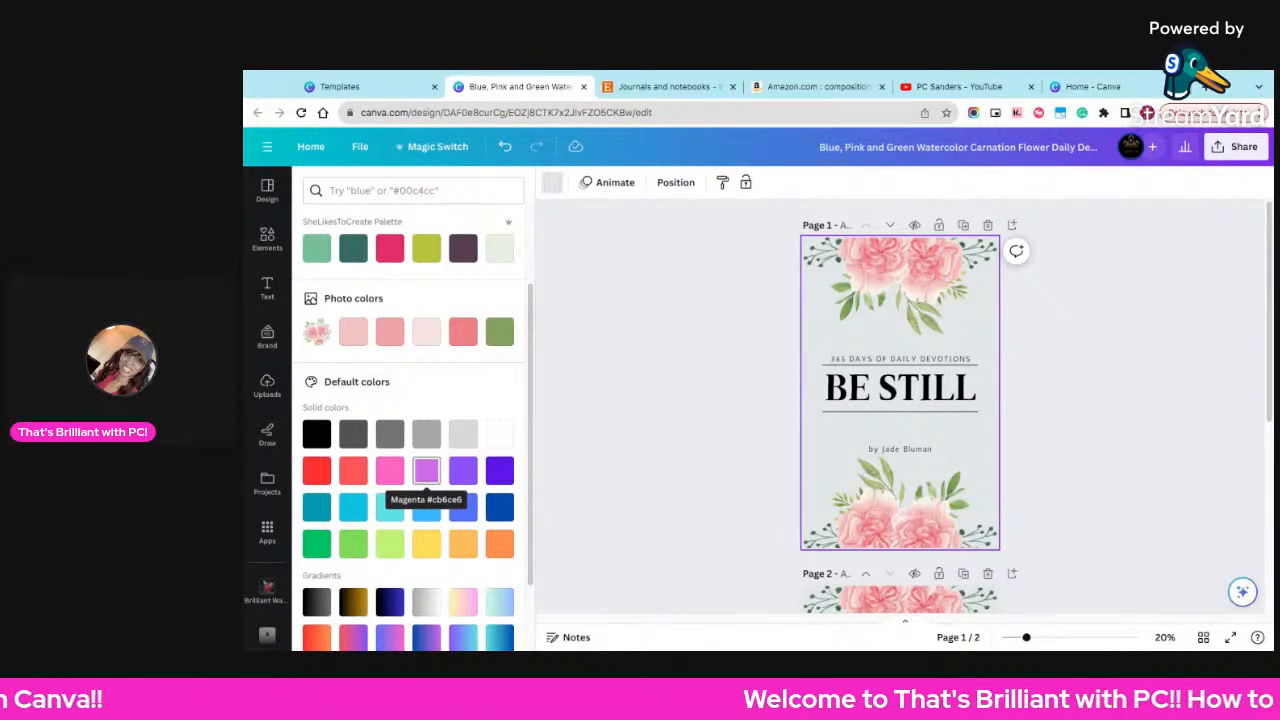
left_click(426, 470)
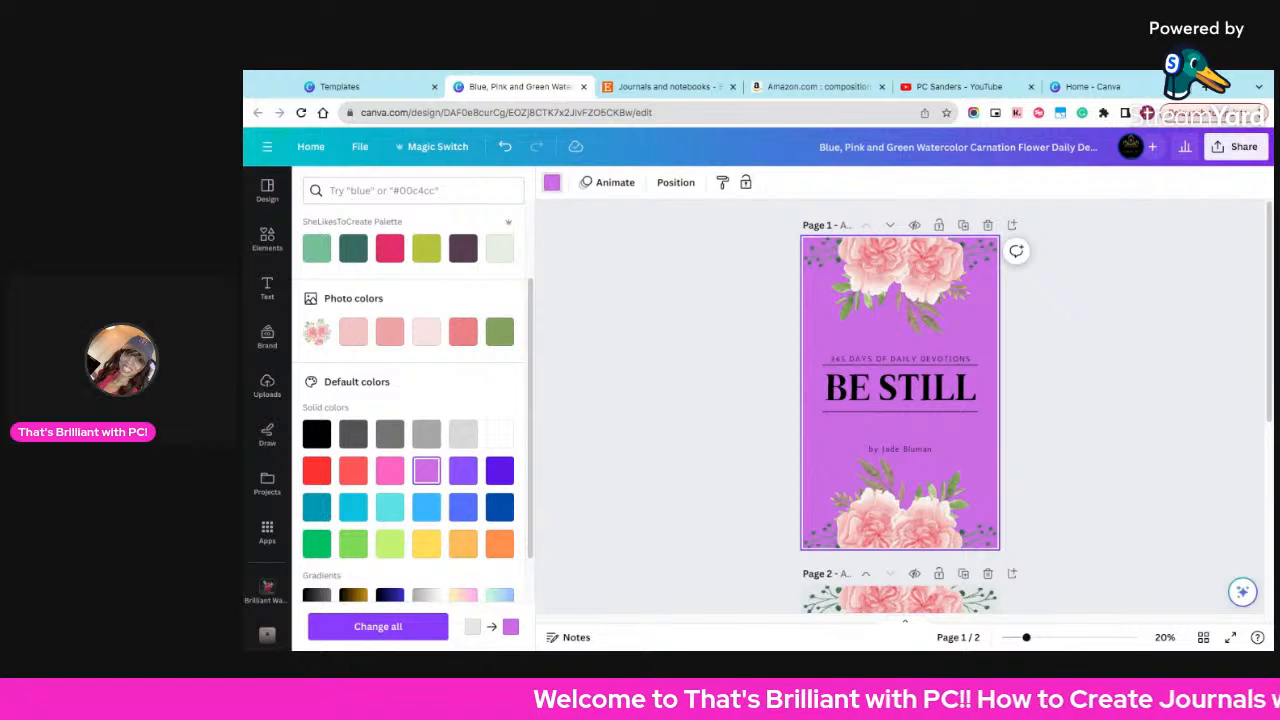
- Delete the floral images above and below the title text on page 1
left_click(892, 285)
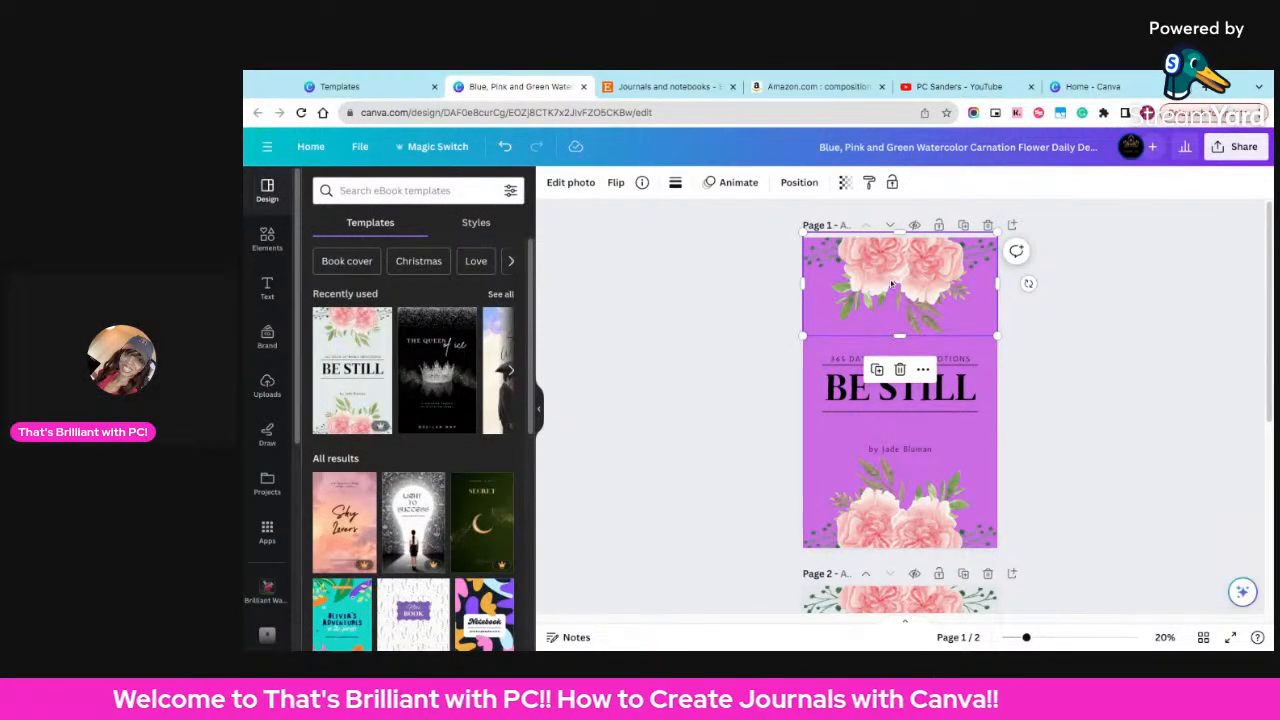
key("Delete")
left_click(900, 500)
key("Delete")
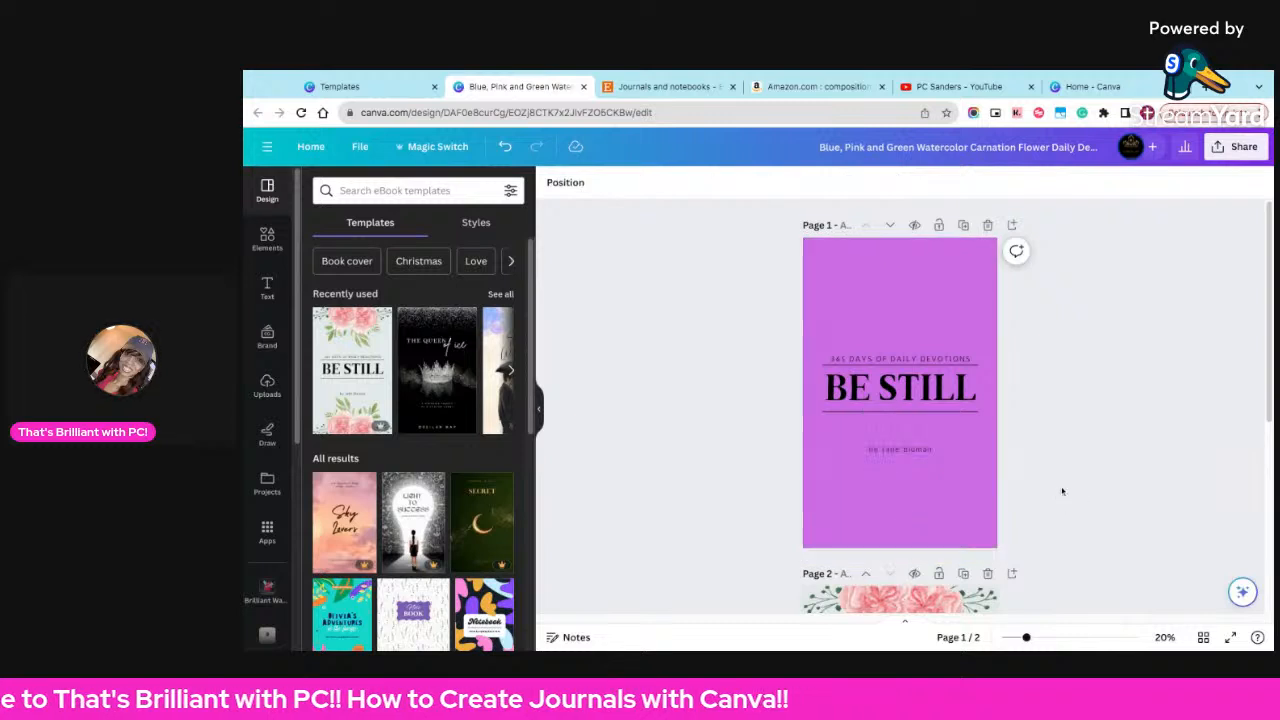
- Search the elements for "woman" and look through the graphics, and refine the search to "prayer woman"
left_click(270, 240)
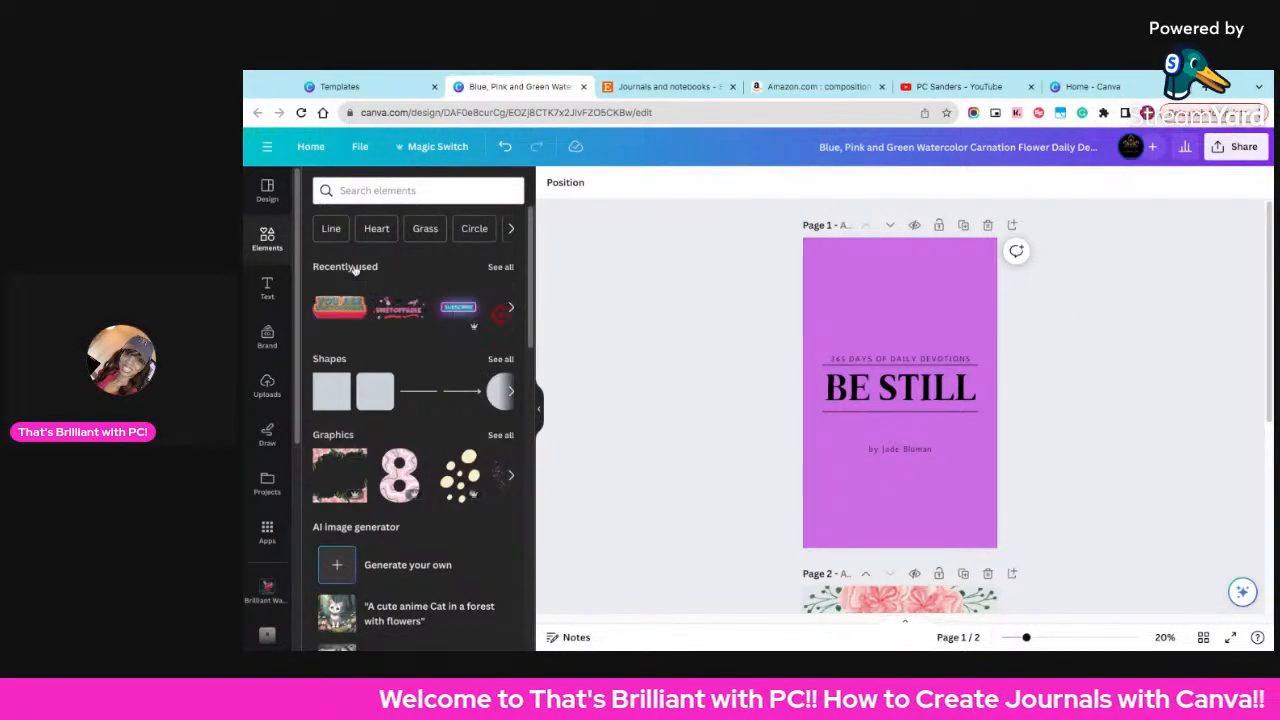
left_click(345, 193)
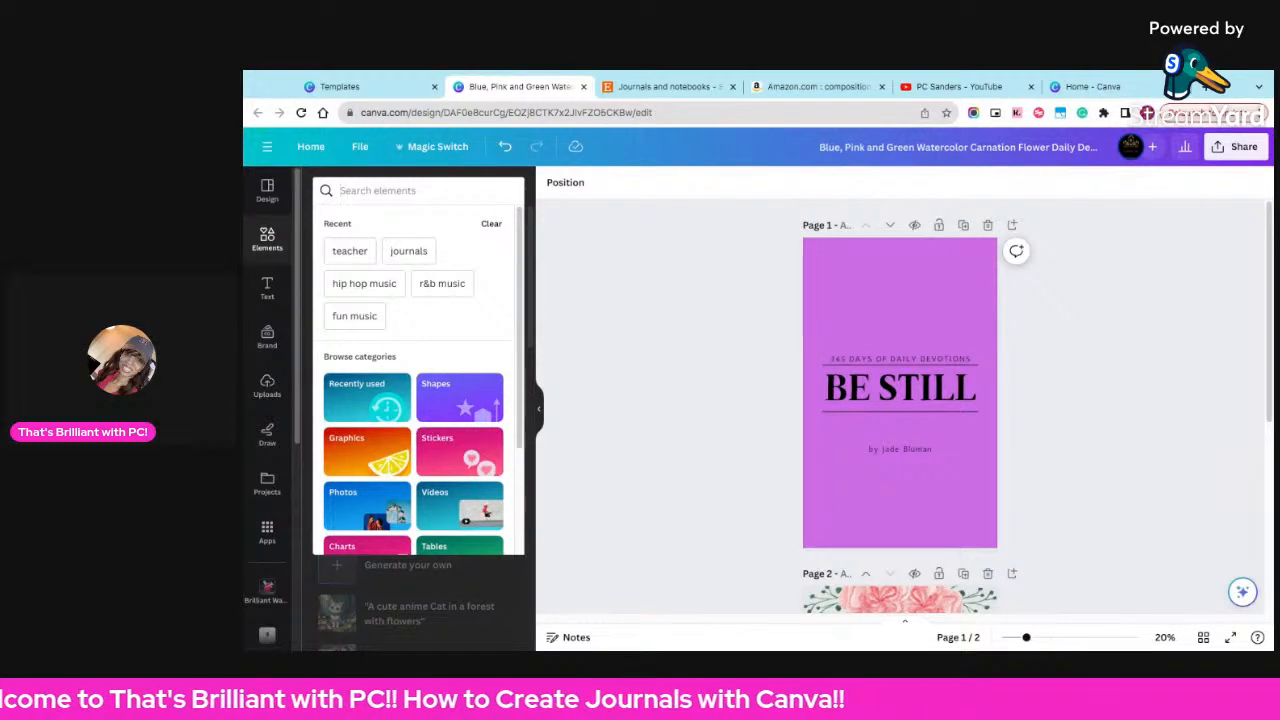
type("woman")
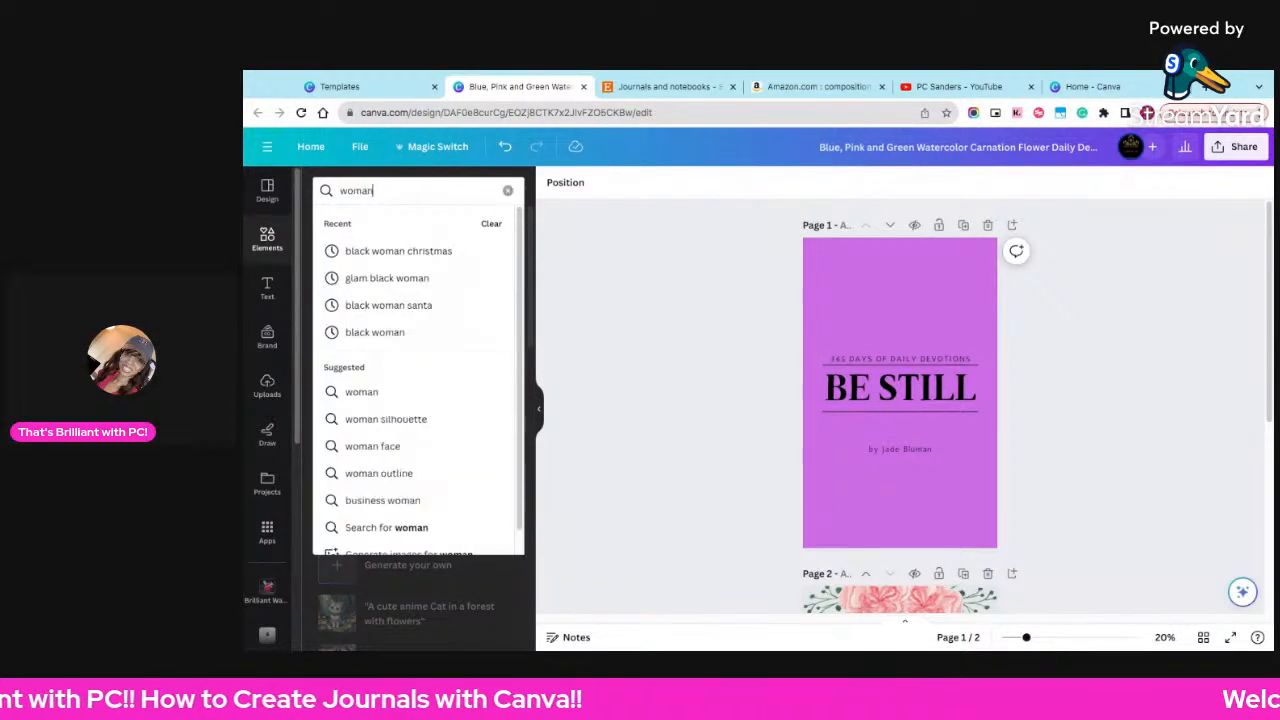
key("Return")
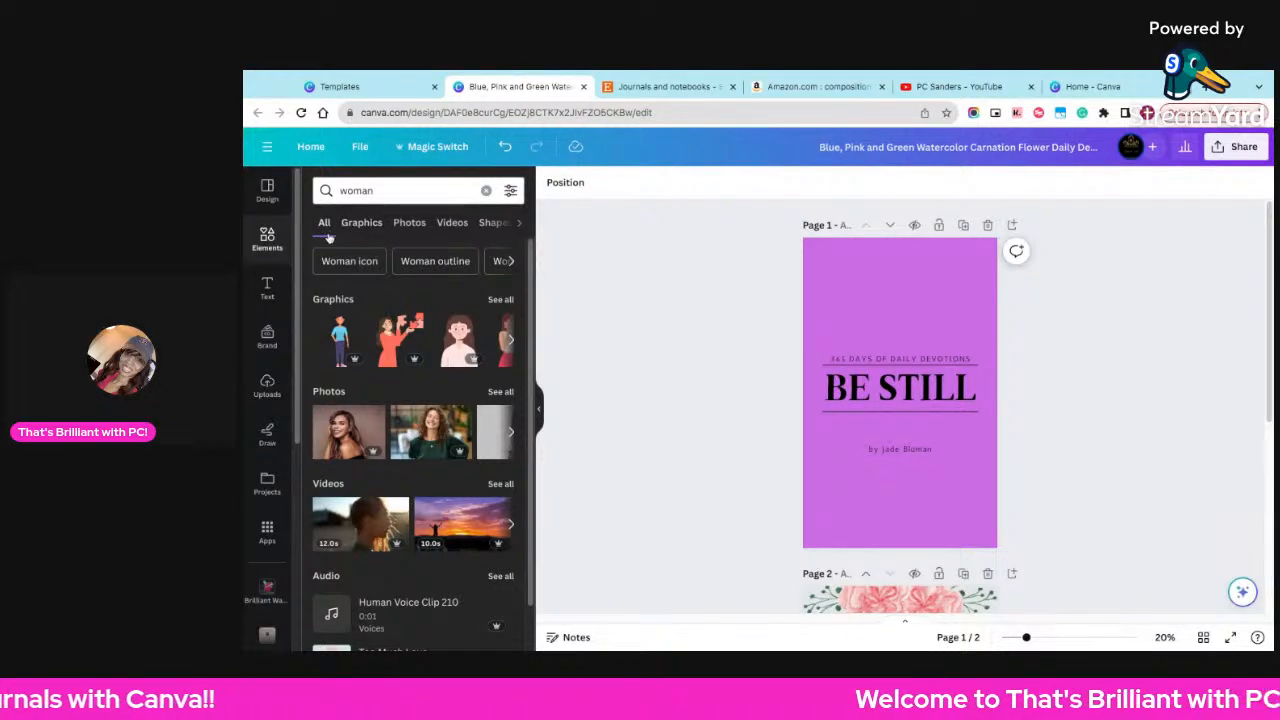
left_click(505, 302)
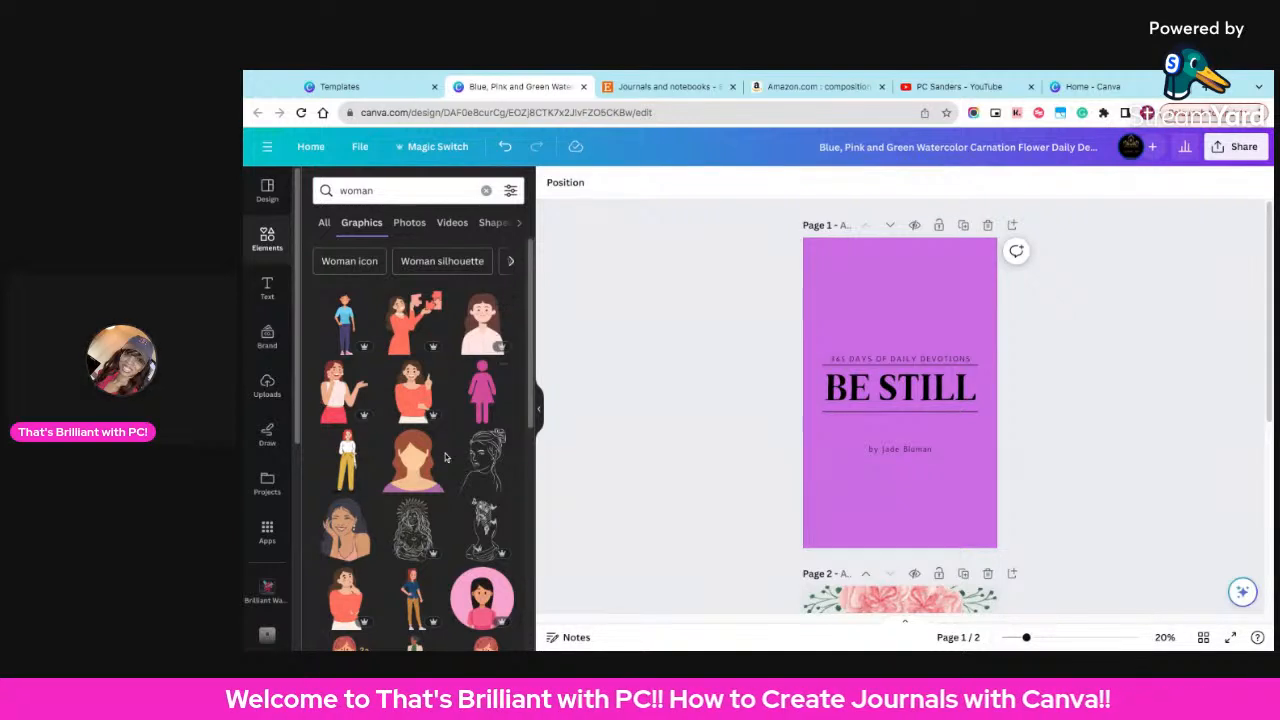
scroll(445, 455, "down", 3)
scroll(445, 462, "down", 2)
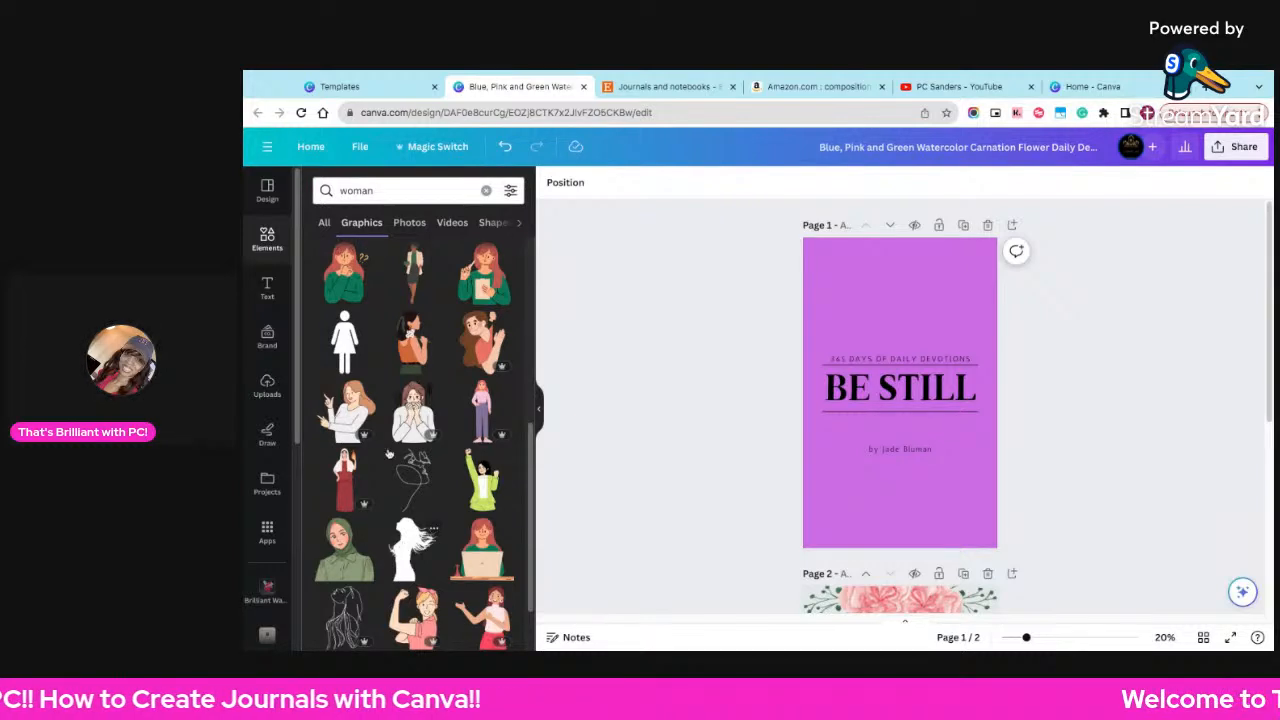
left_click(341, 190)
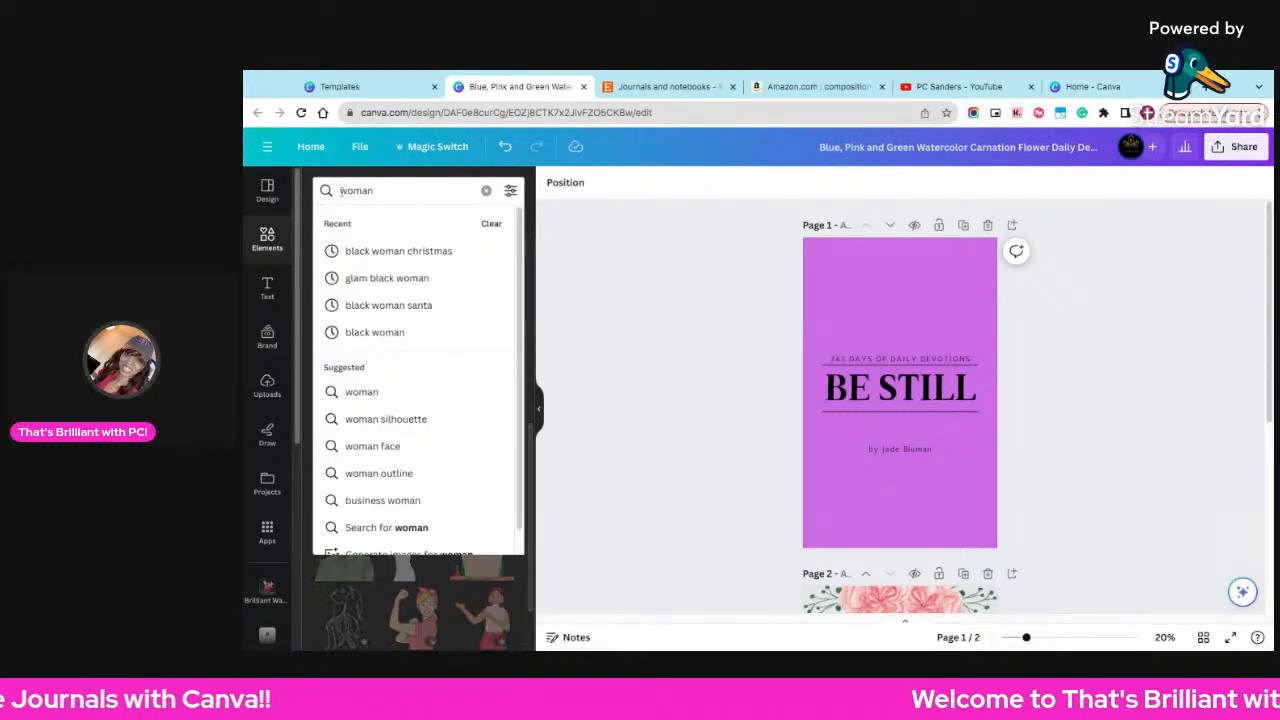
type("prayer")
key("Return")
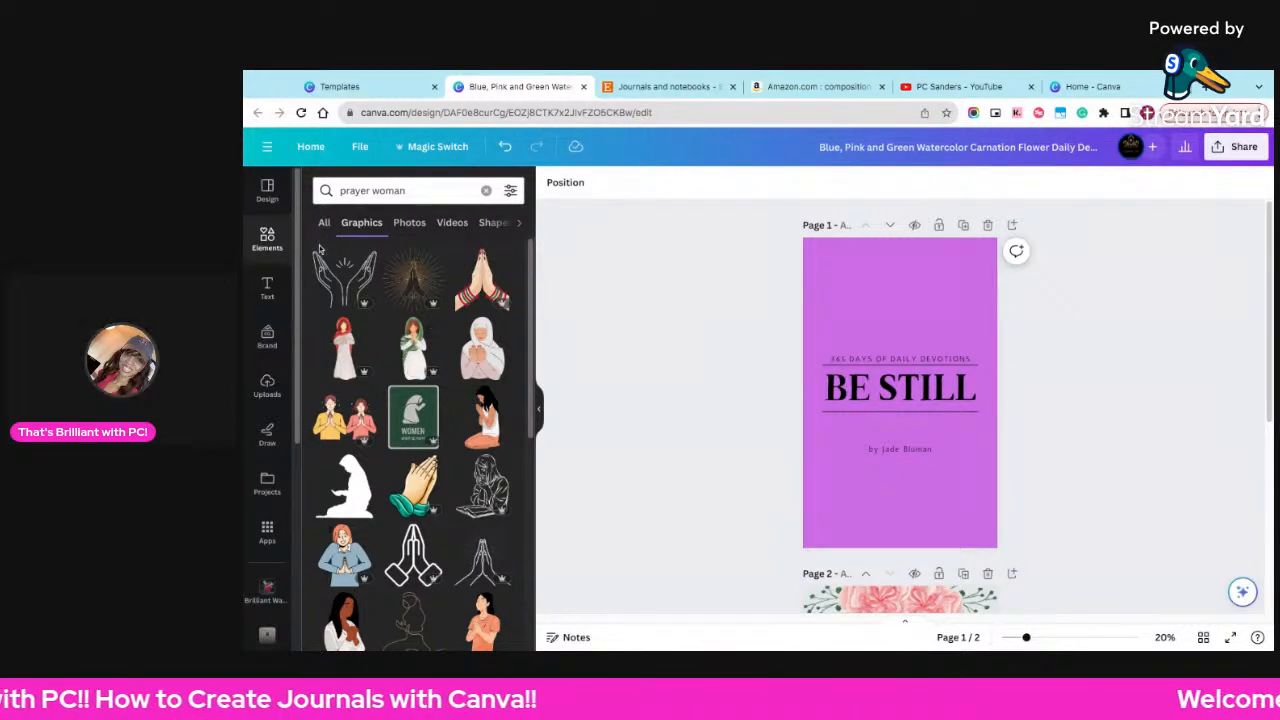
- Search the graphics for "praying woman" and place the silhouette with raised praying hands in the lower-left corner of page 1
double_click(388, 190)
key("BackSpace")
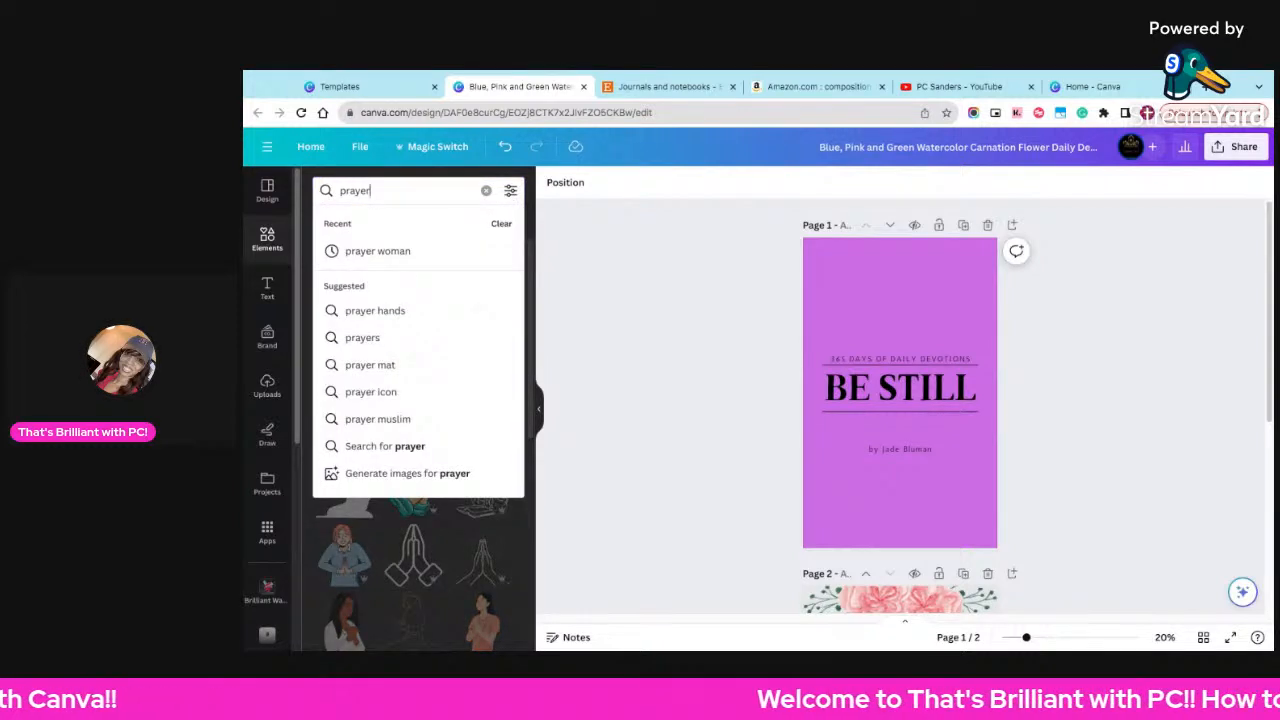
type("ing woman")
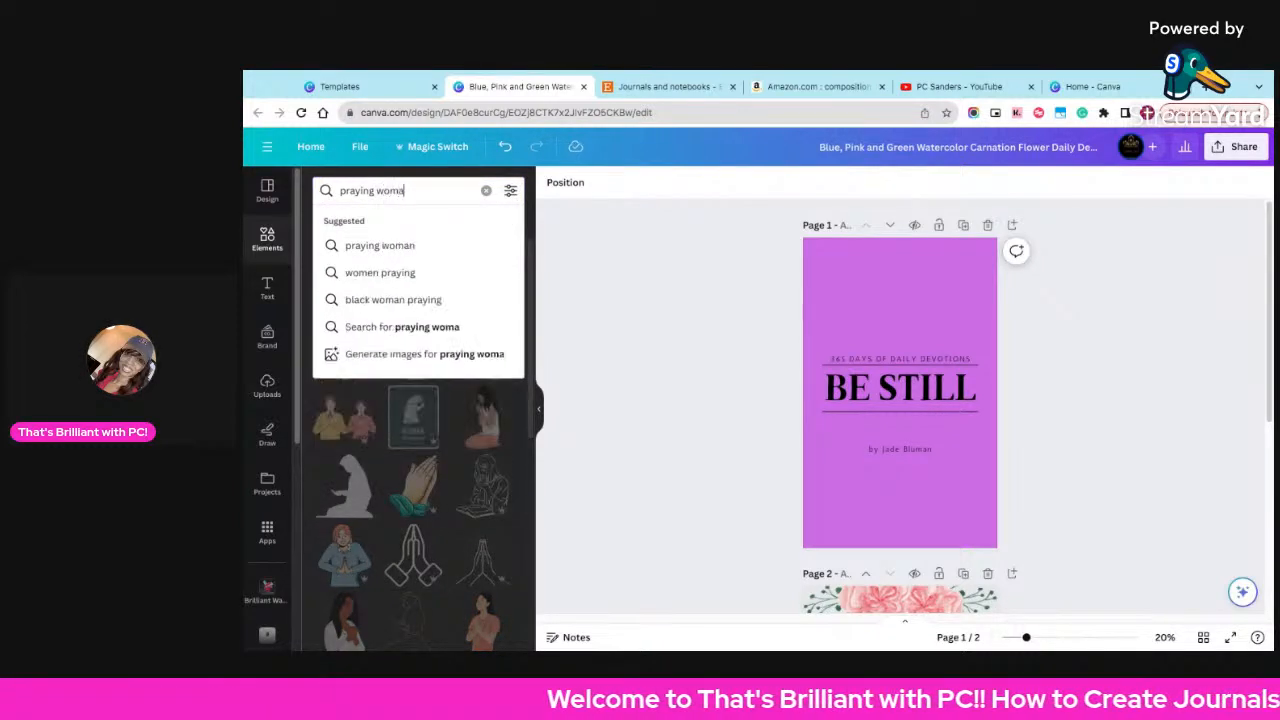
key("Return")
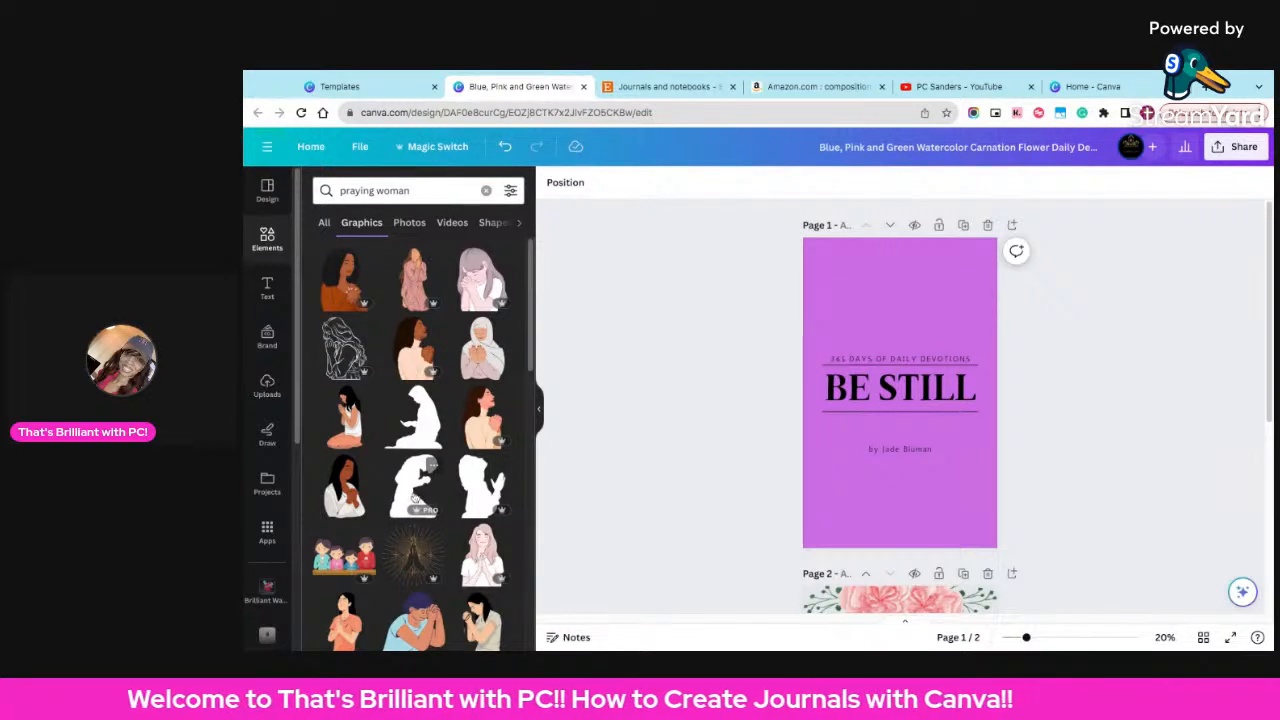
left_click(478, 497)
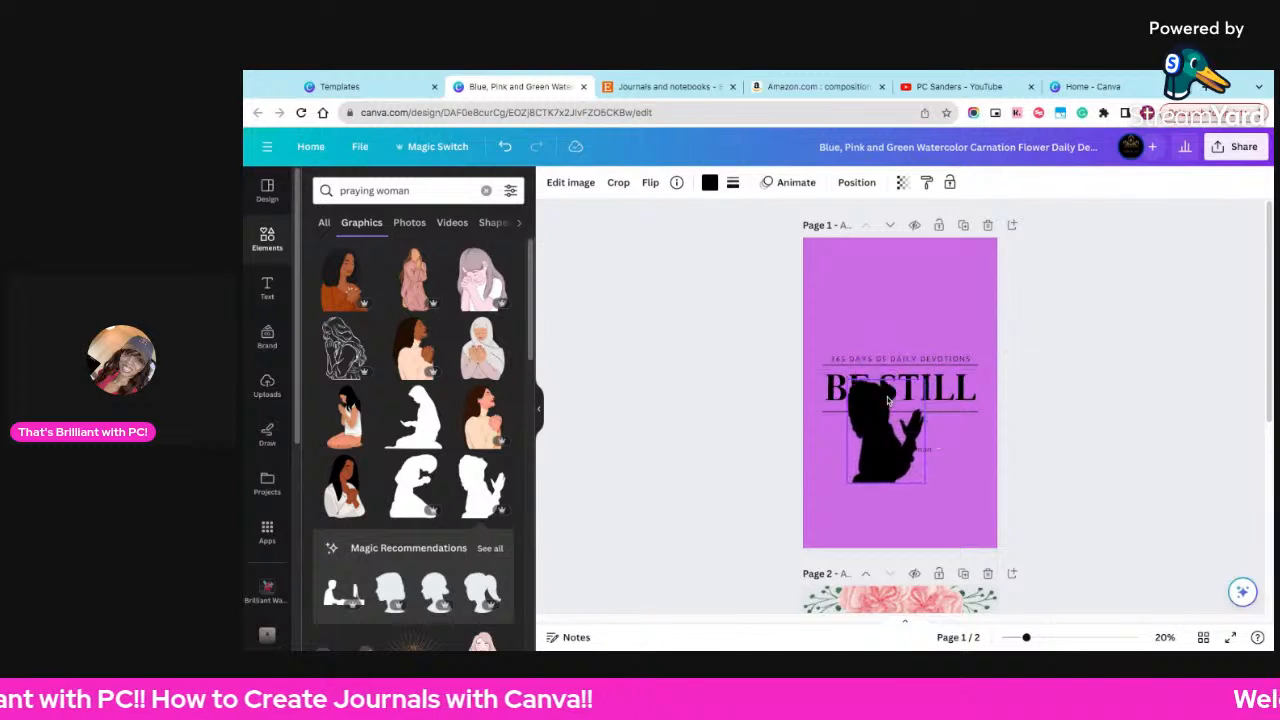
left_click_drag(887, 400, 853, 476)
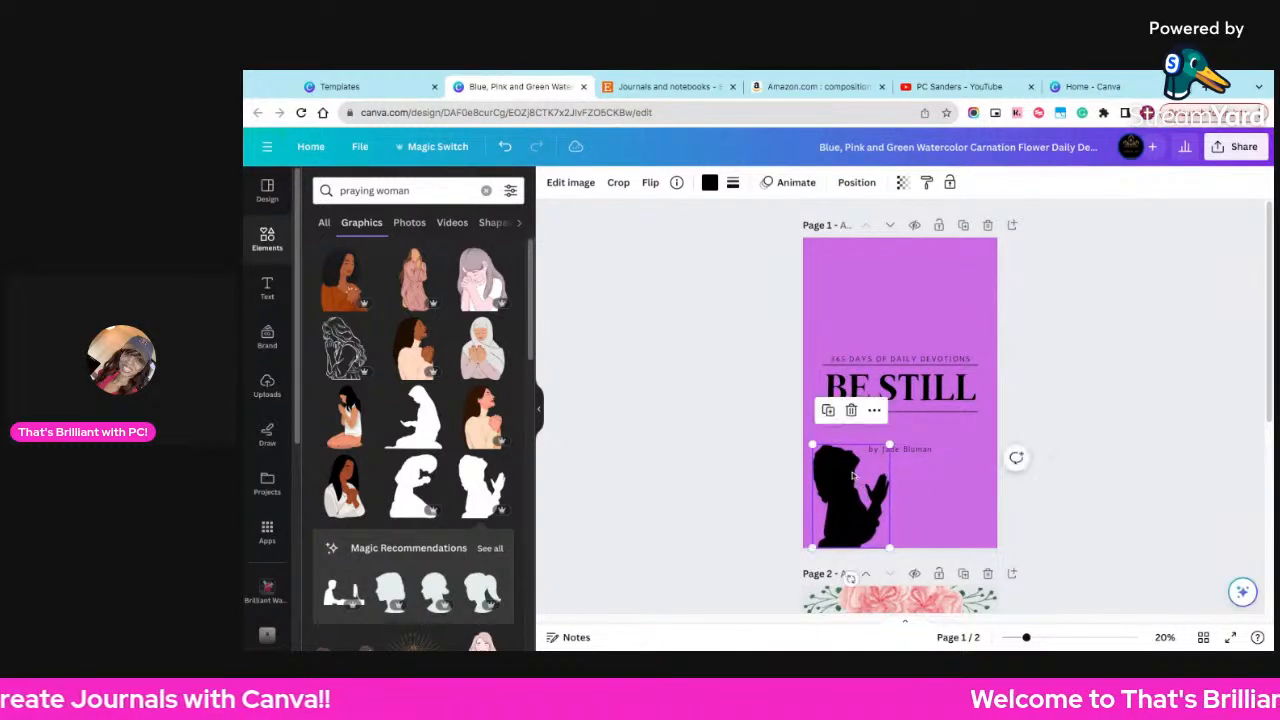
left_click(1054, 409)
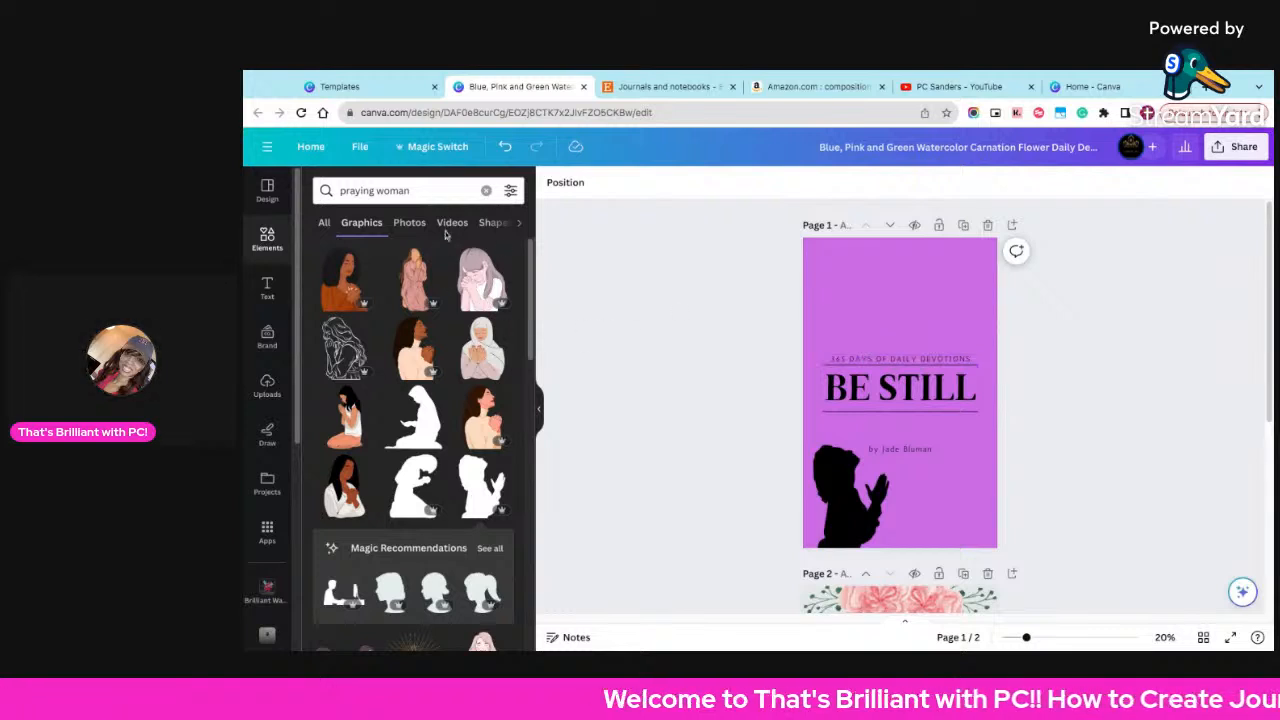
- Search the elements for "clouds" and show all the matching graphics
left_click(486, 190)
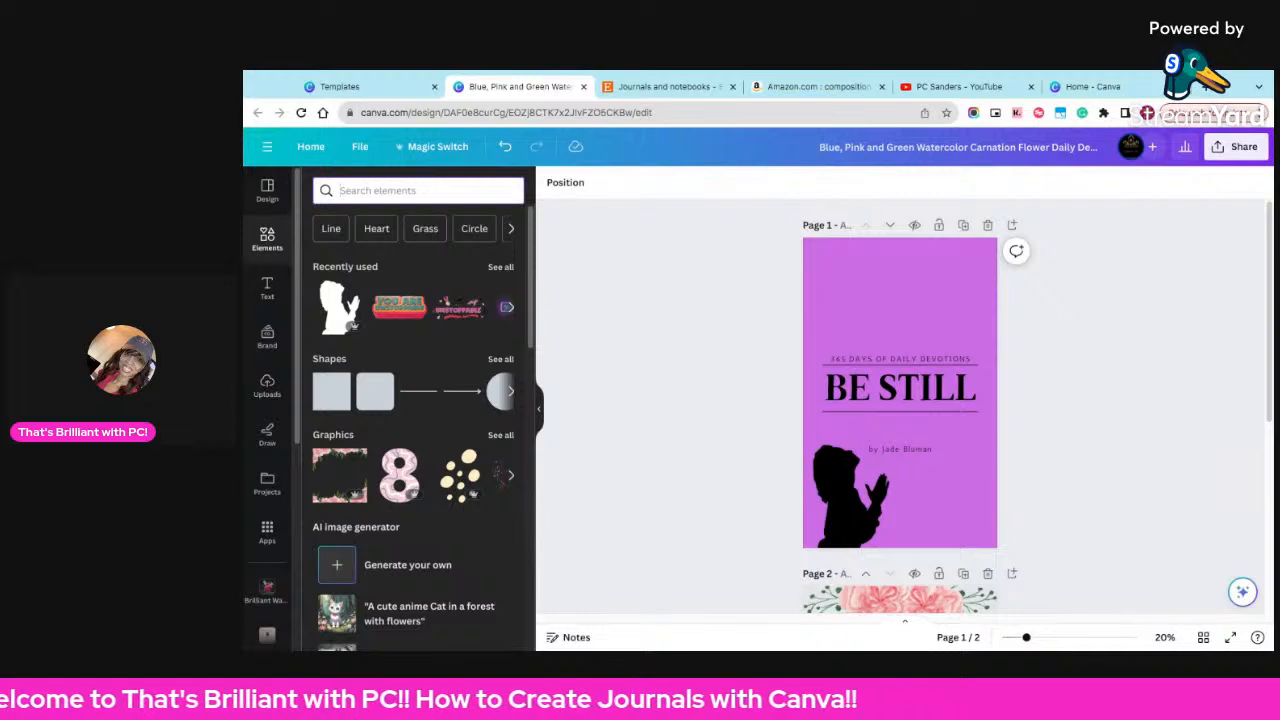
type("clo")
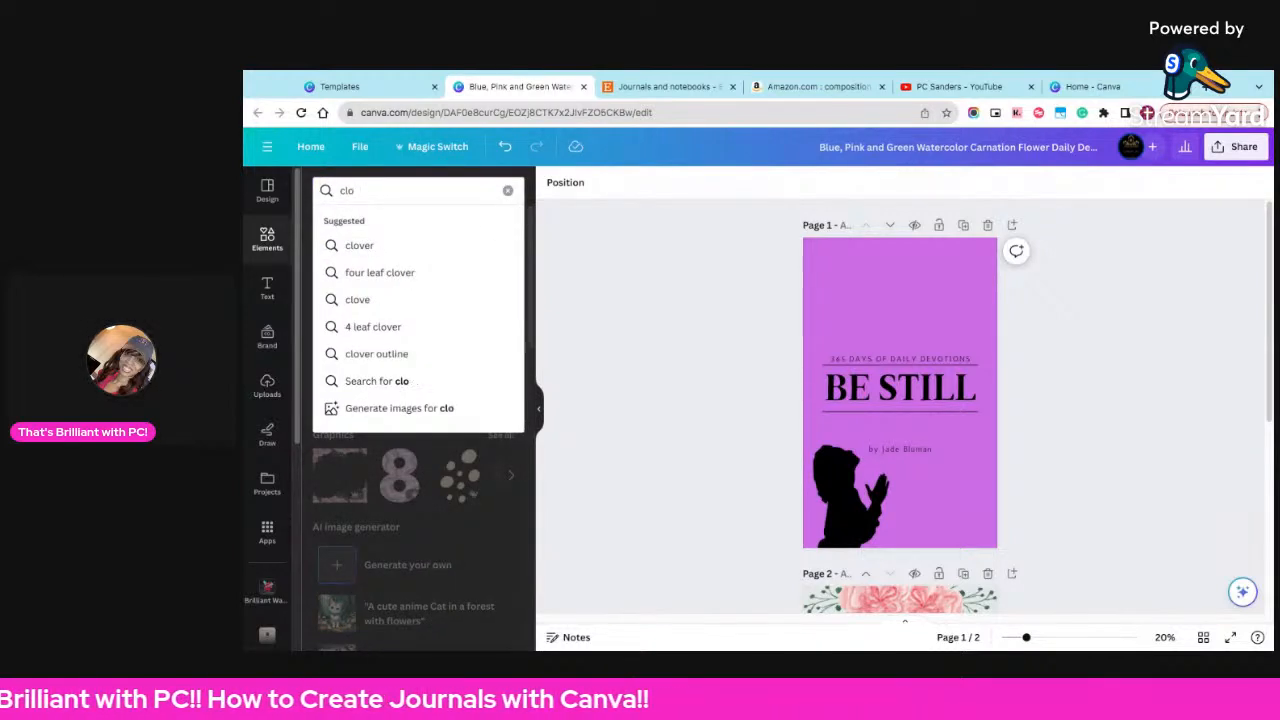
type("uds")
key("Return")
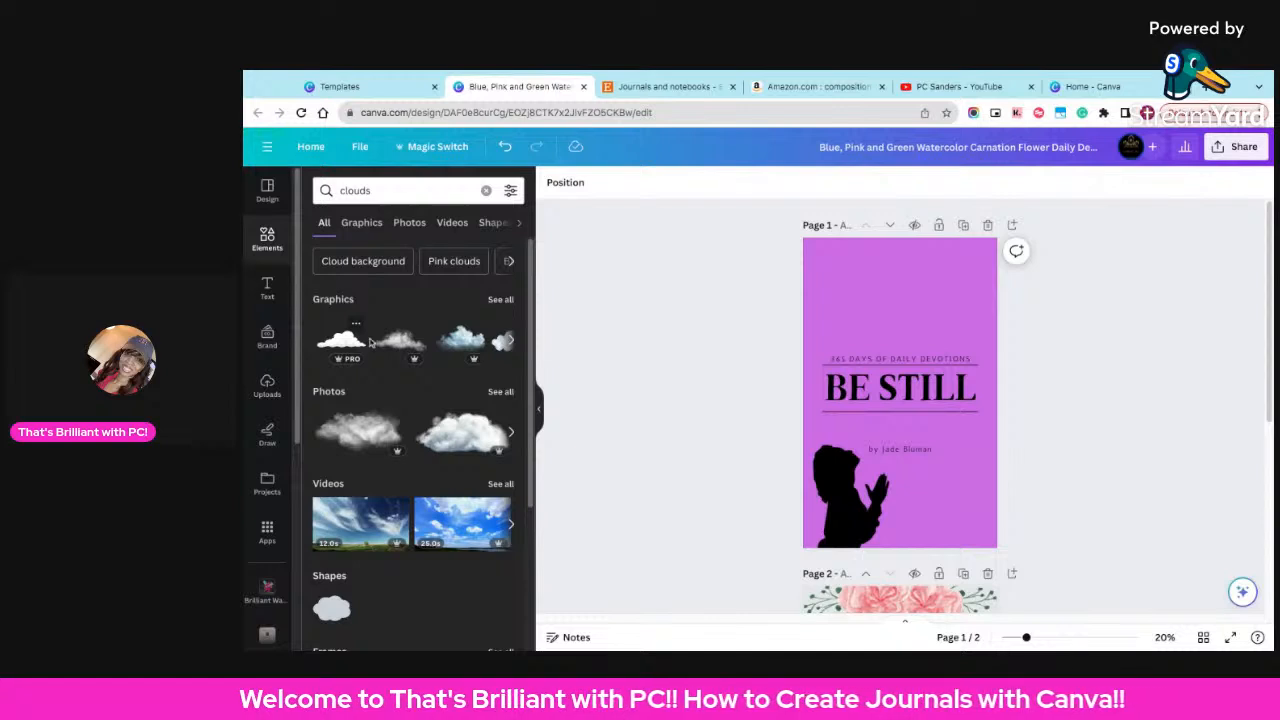
left_click(500, 299)
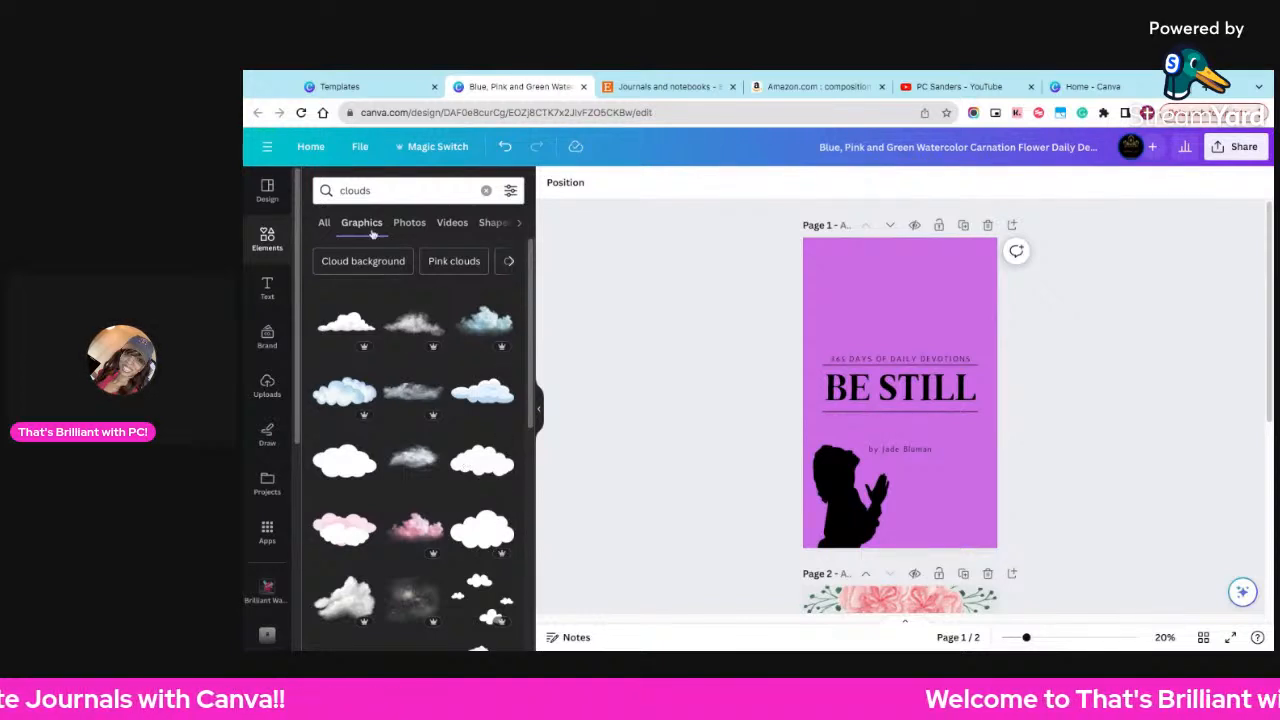
- Change the search to "sun and clouds", look through the graphics, and clear the search
left_click(338, 190)
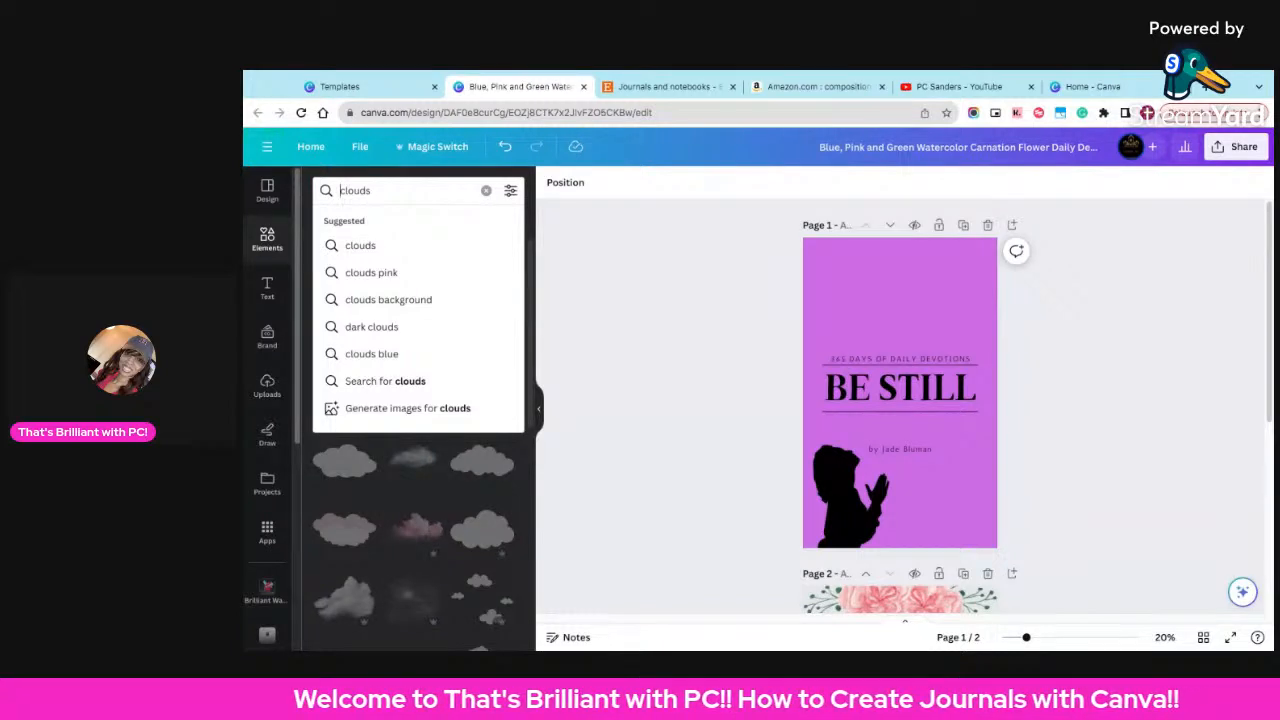
type("sun and")
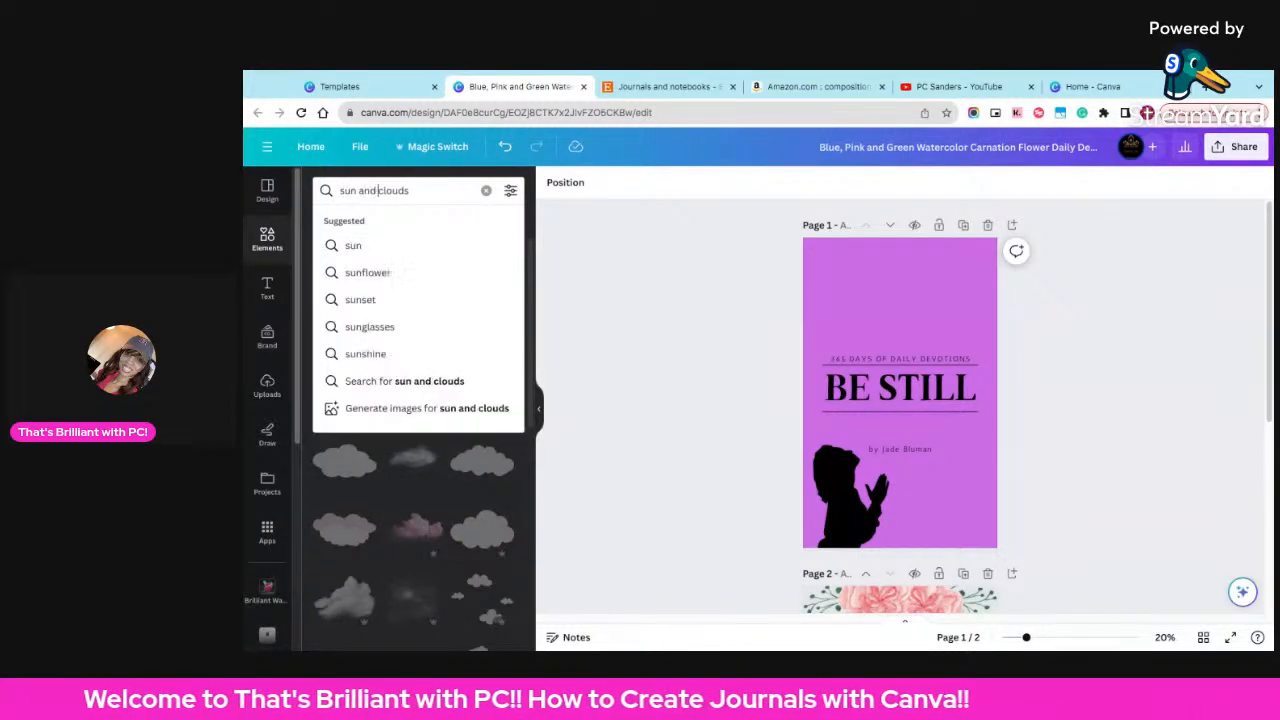
key("Return")
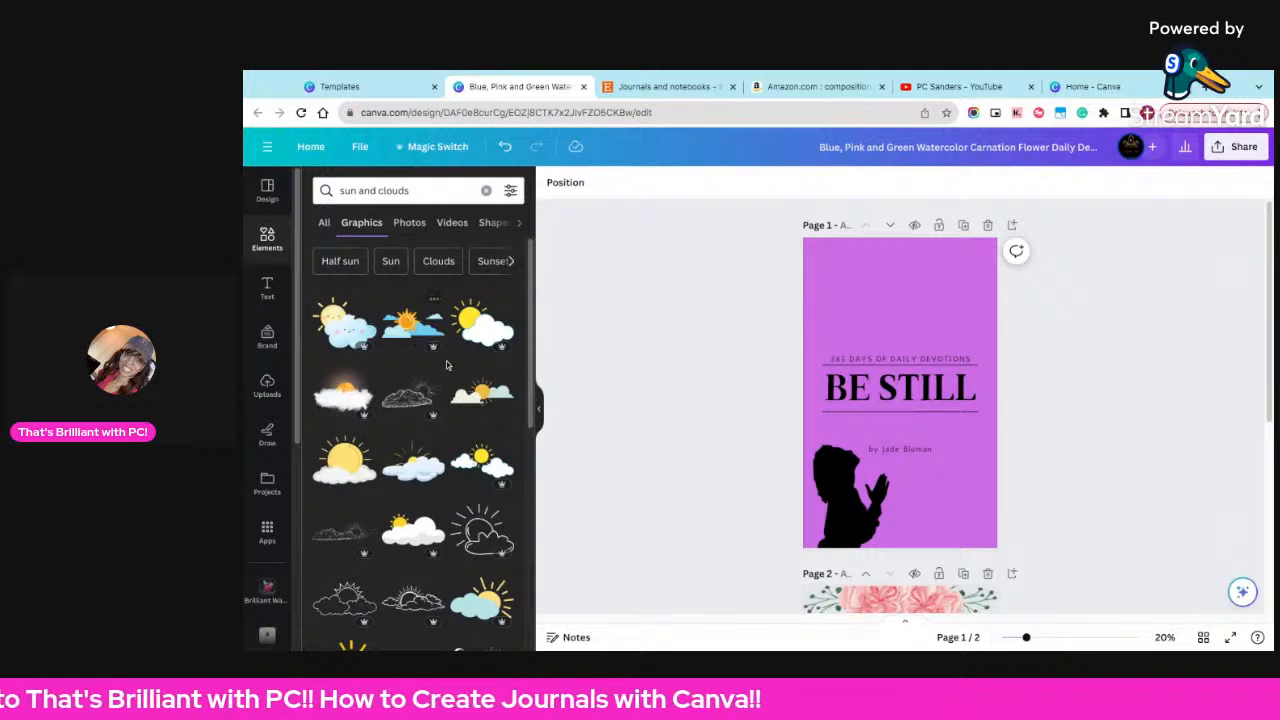
scroll(449, 380, "down", 1)
scroll(443, 410, "down", 3)
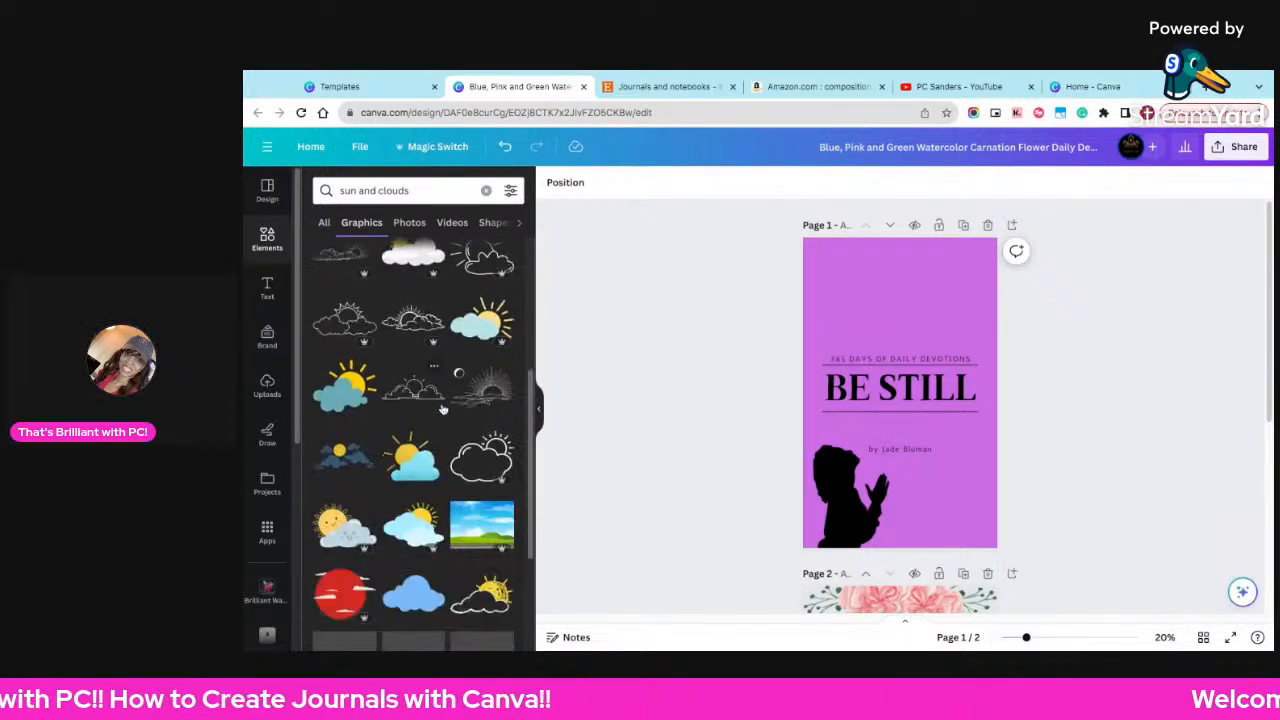
scroll(440, 422, "down", 5)
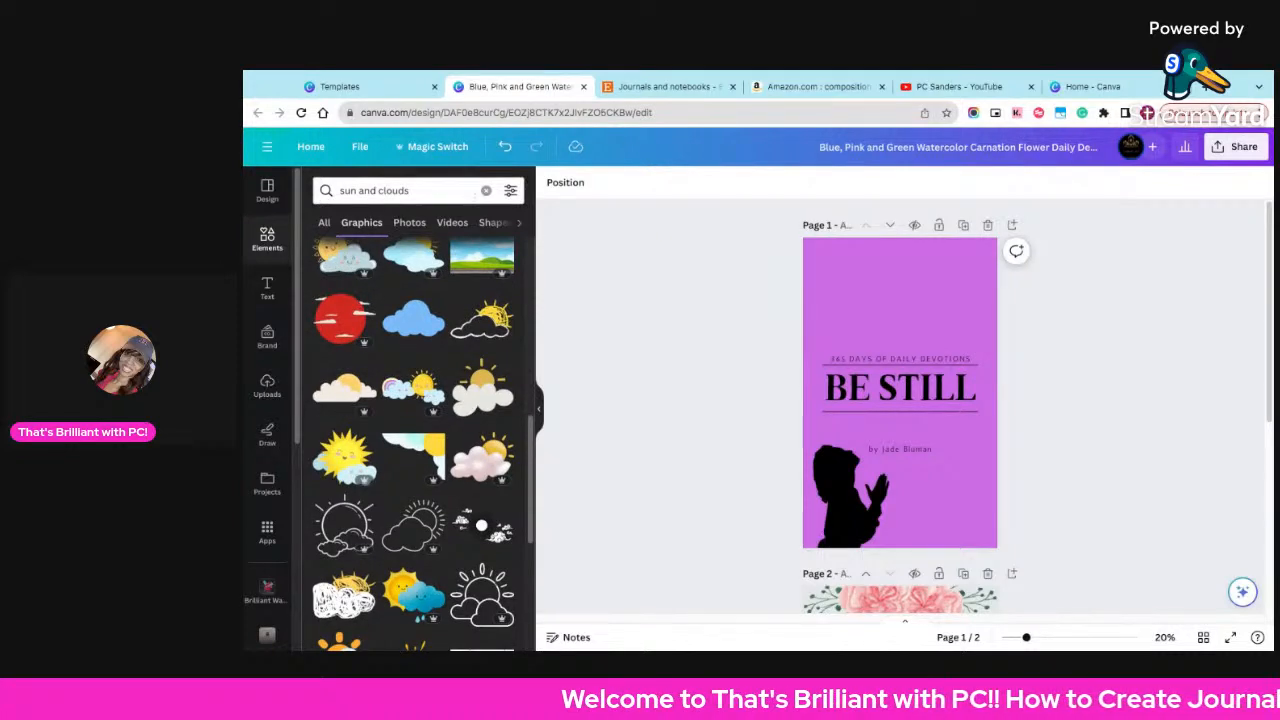
left_click(486, 191)
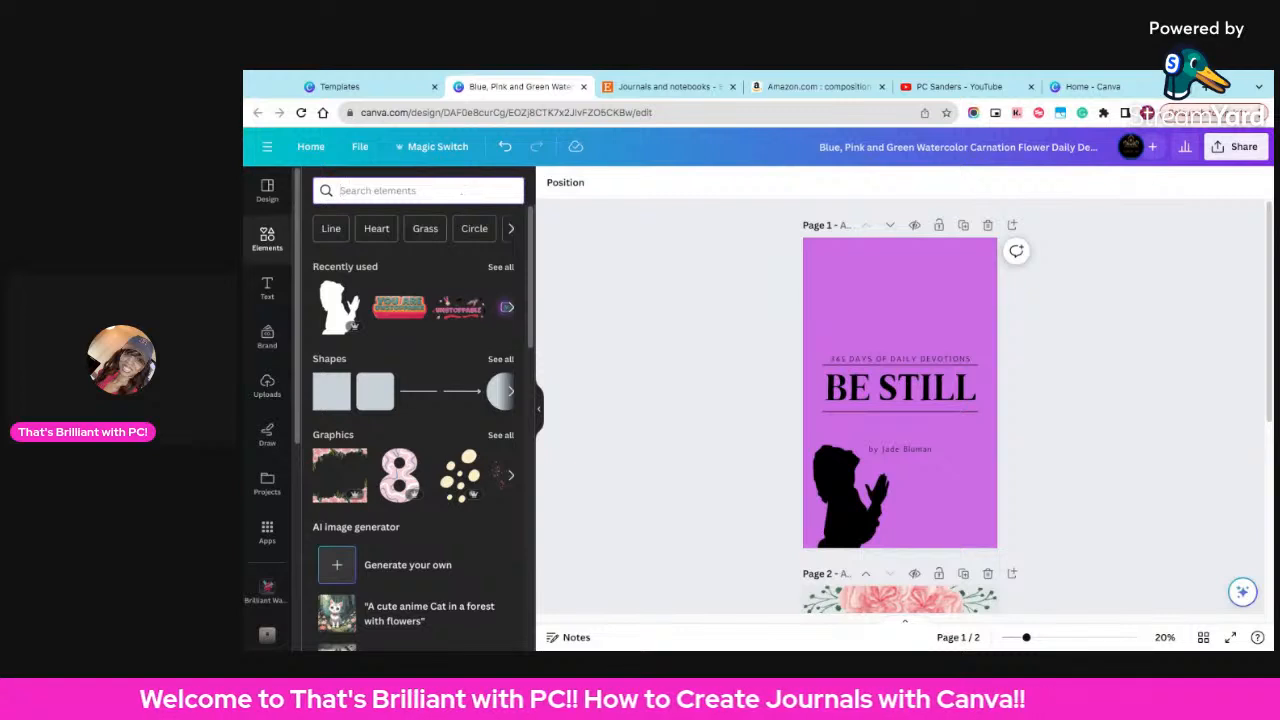
type("r")
key("BackSpace")
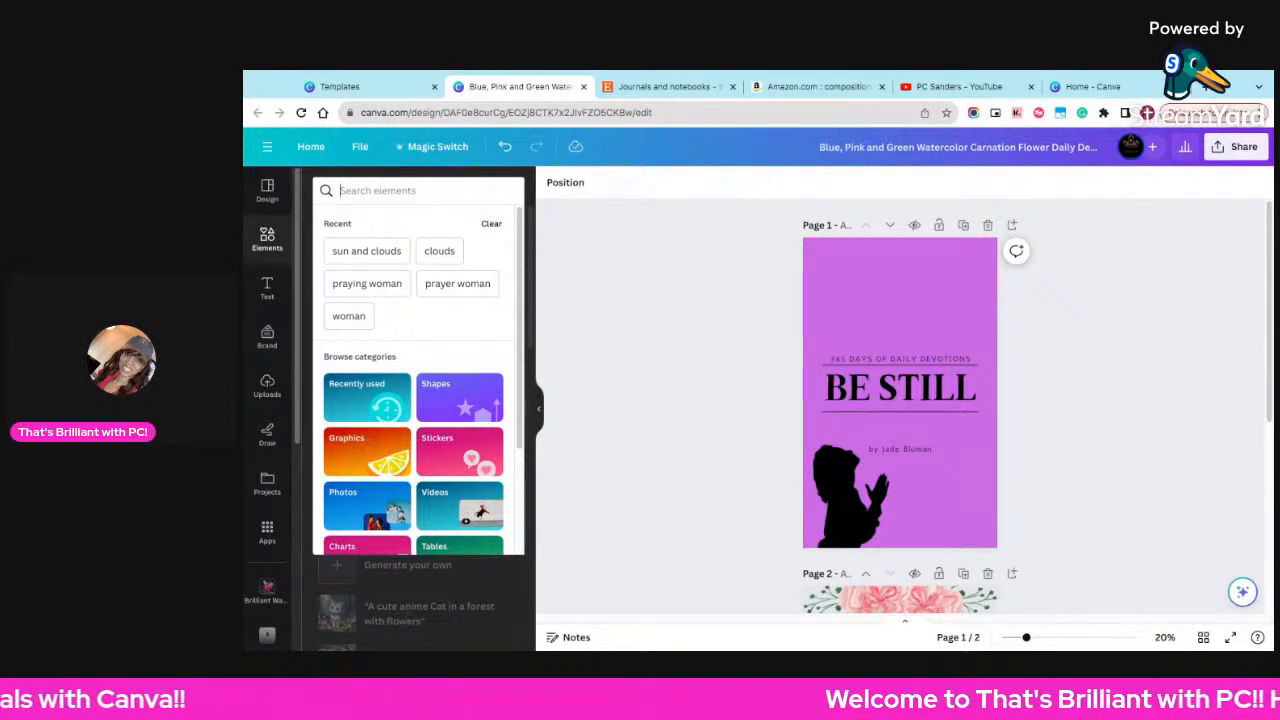
type("r")
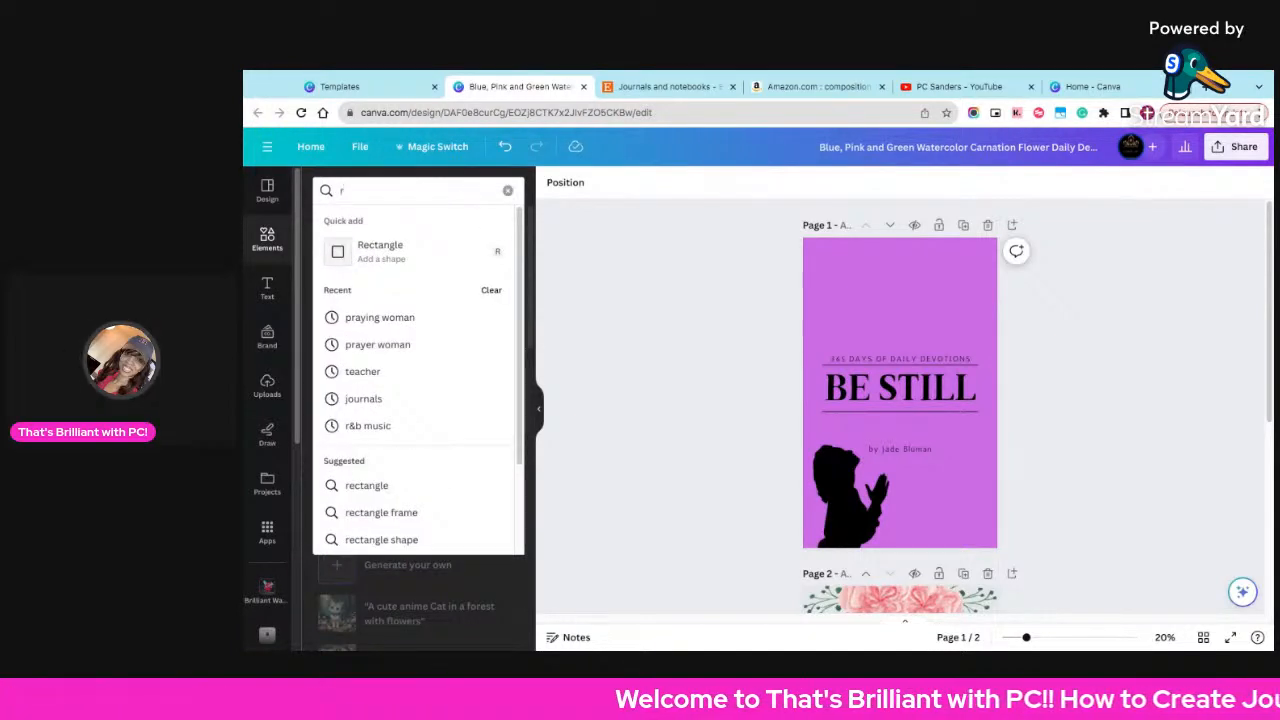
key("BackSpace")
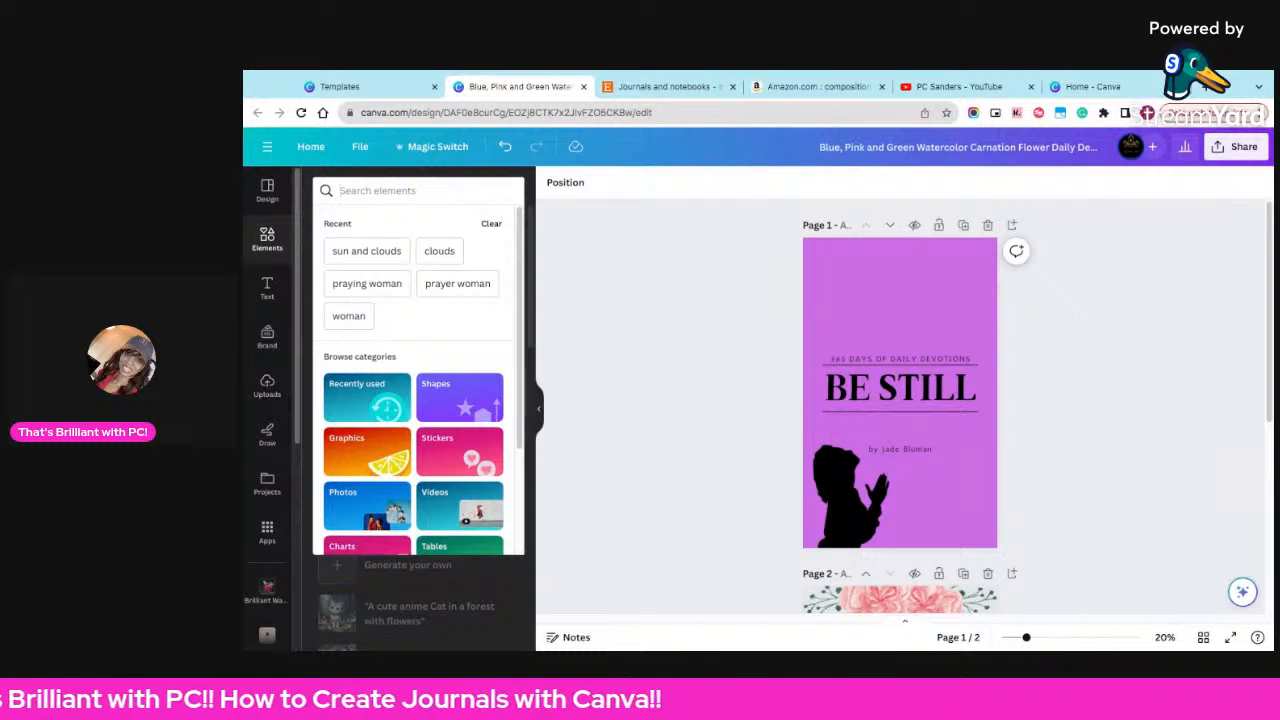
- Search the elements for "birds" and place the flying flock silhouette in the upper-right corner of page 1
type("birds")
key("Return")
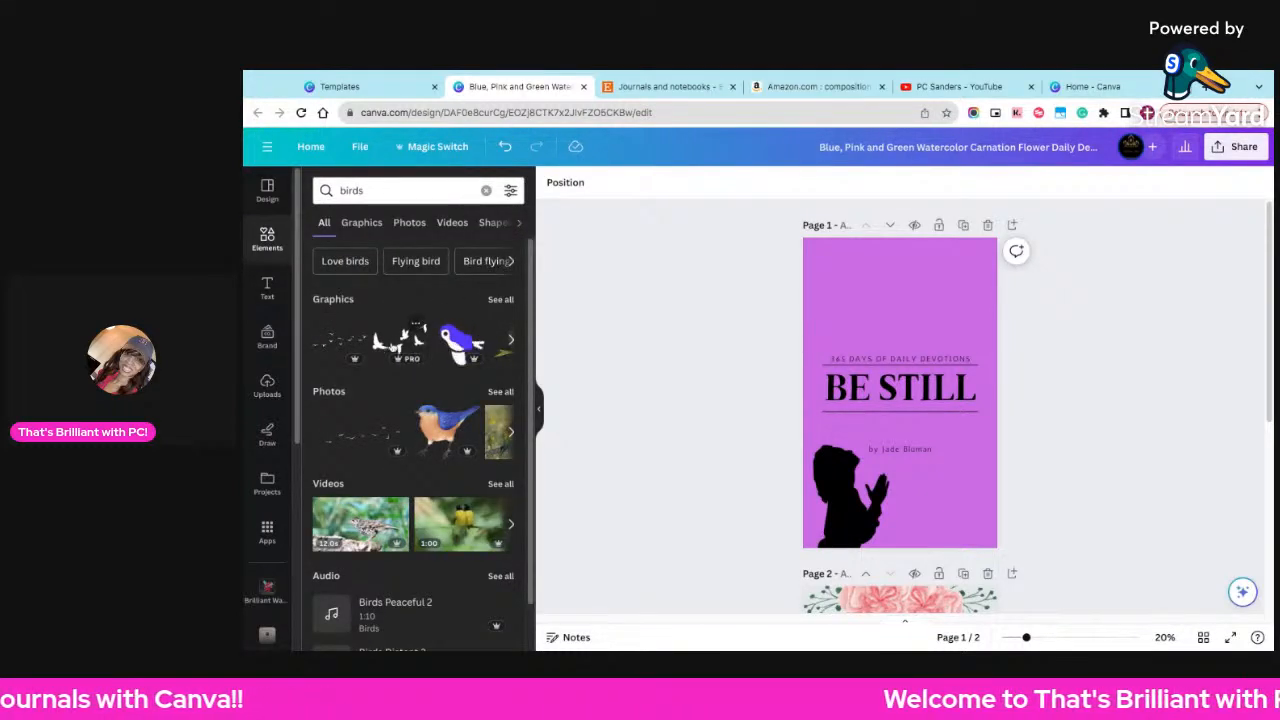
left_click(393, 345)
left_click_drag(917, 407, 952, 280)
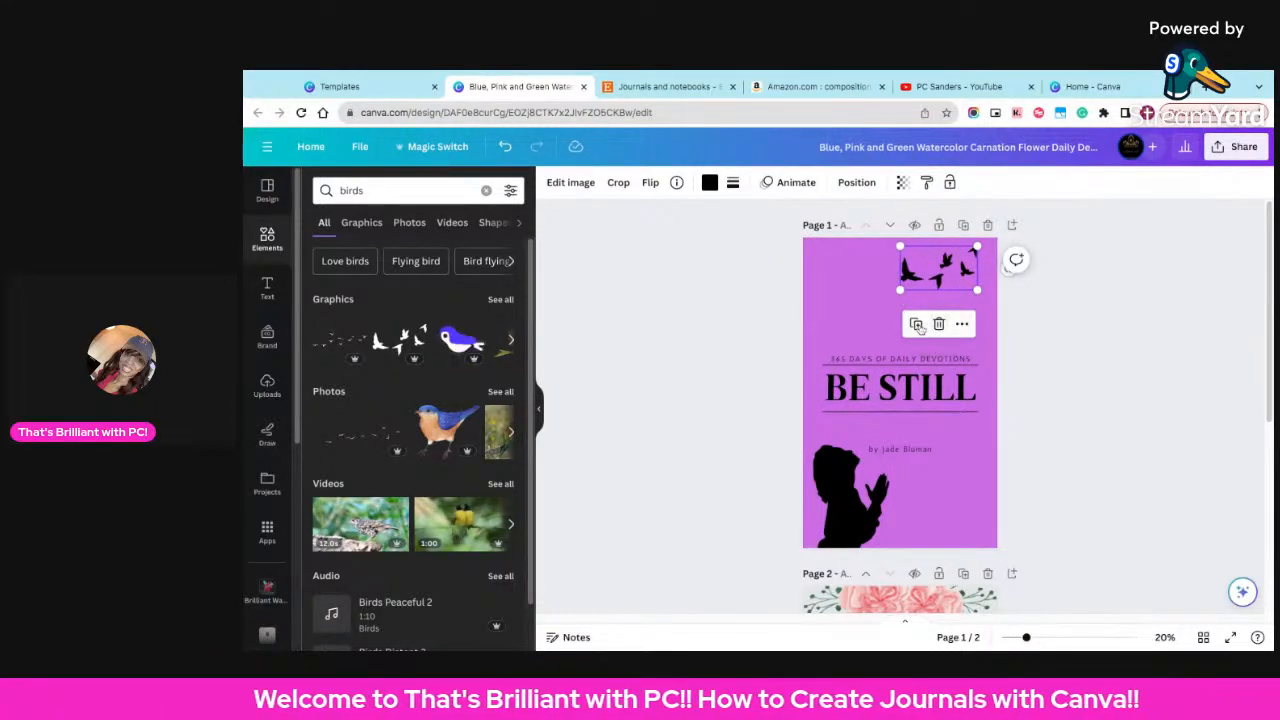
- Duplicate the bird flock and place the copy lower and to the left of the first one, above the title
left_click(915, 323)
left_click_drag(941, 278, 869, 316)
left_click(1082, 322)
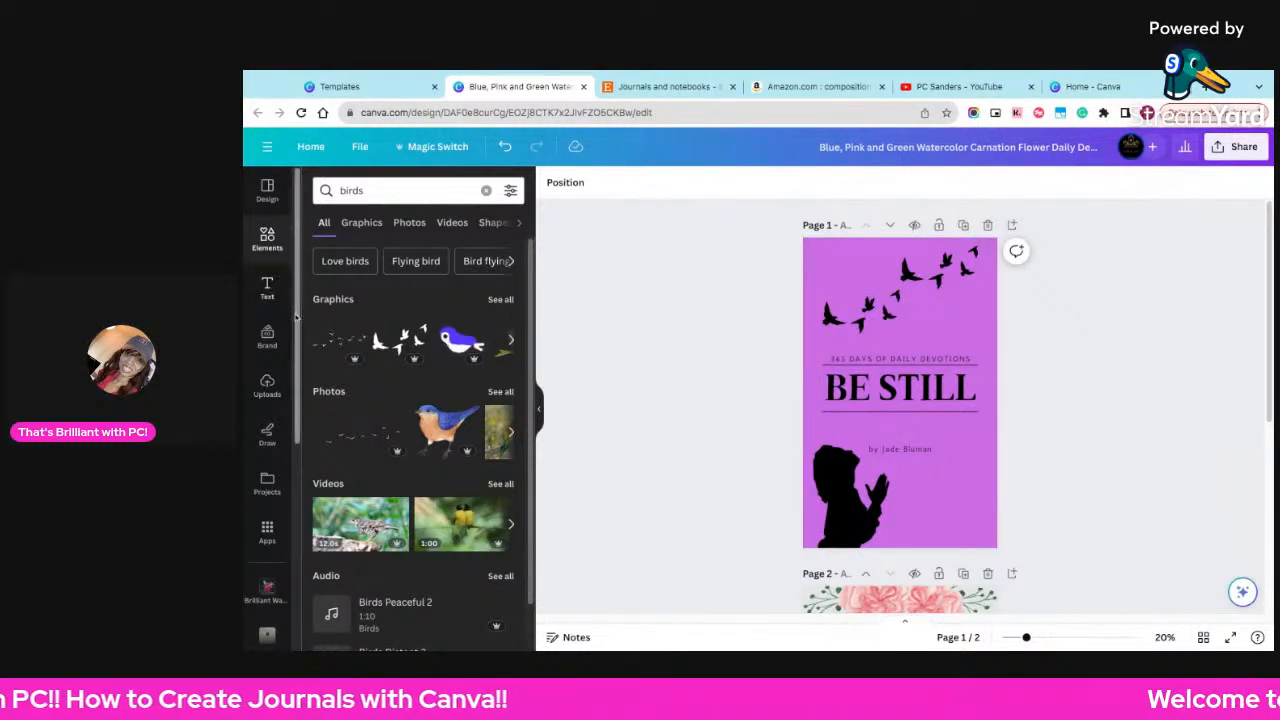
- Search the element graphics for "gold lines" and look through the designs
left_click(362, 223)
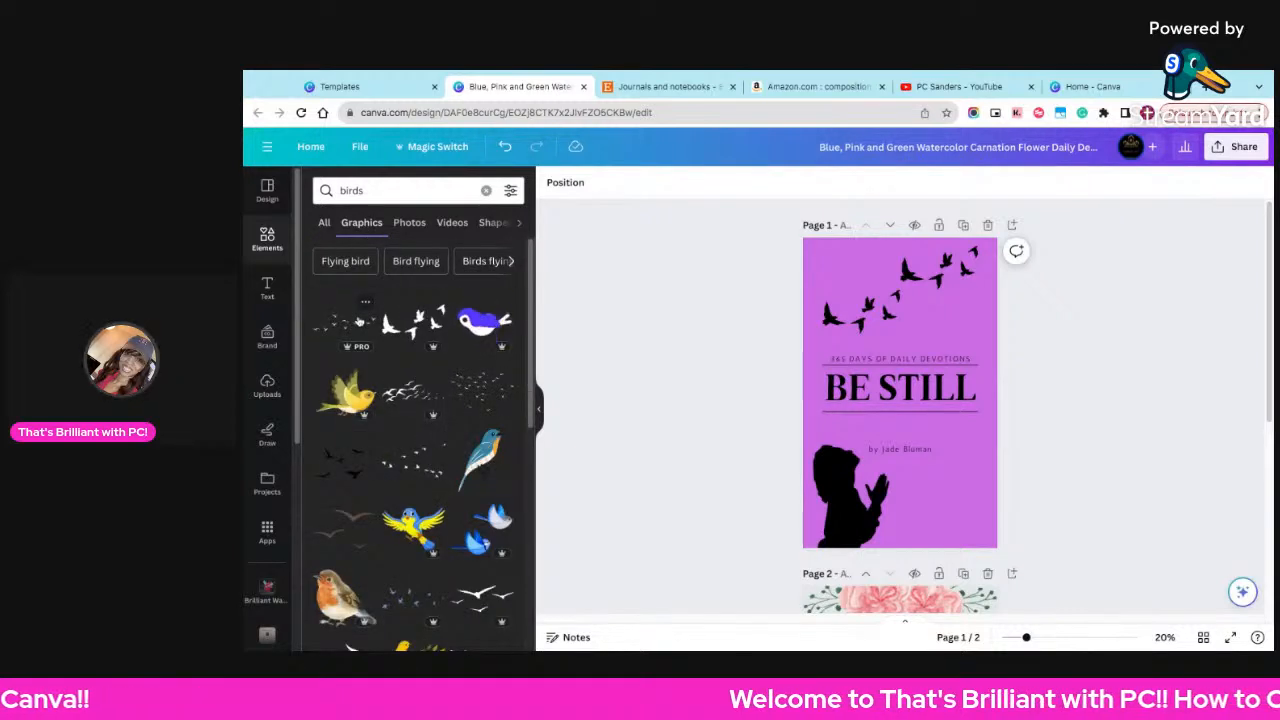
left_click(352, 191)
double_click(352, 191)
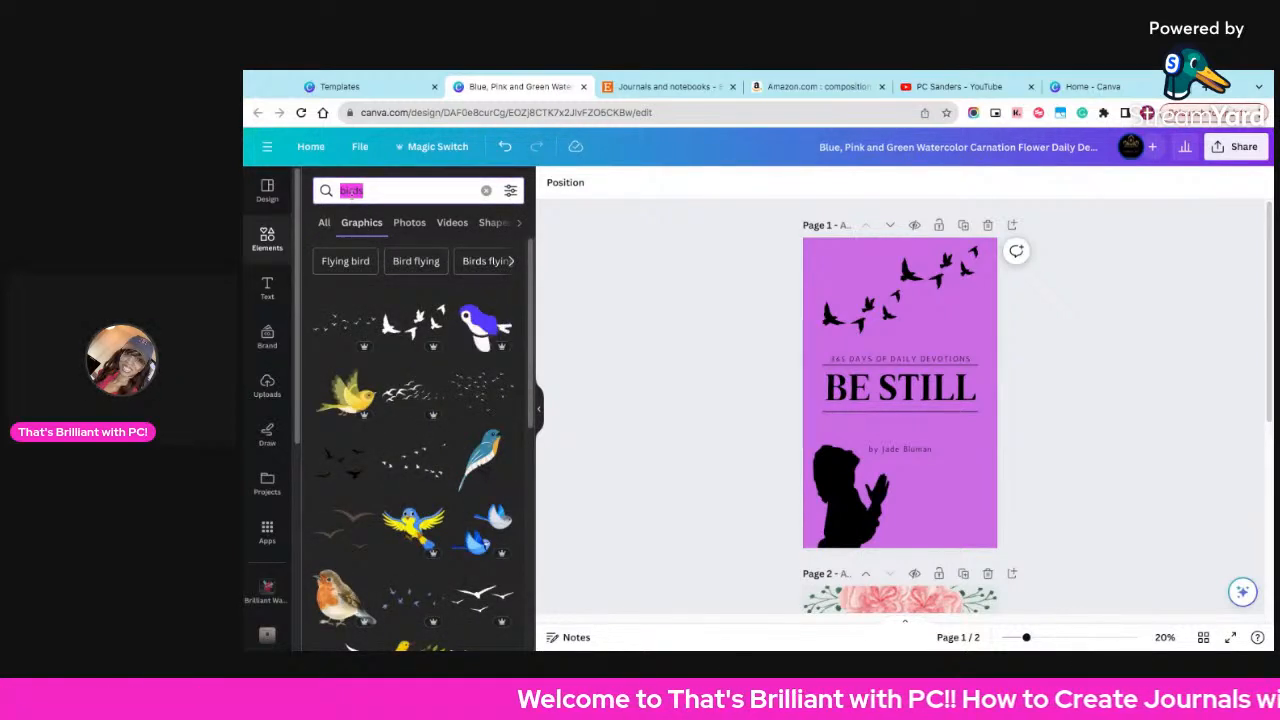
type("gold lines")
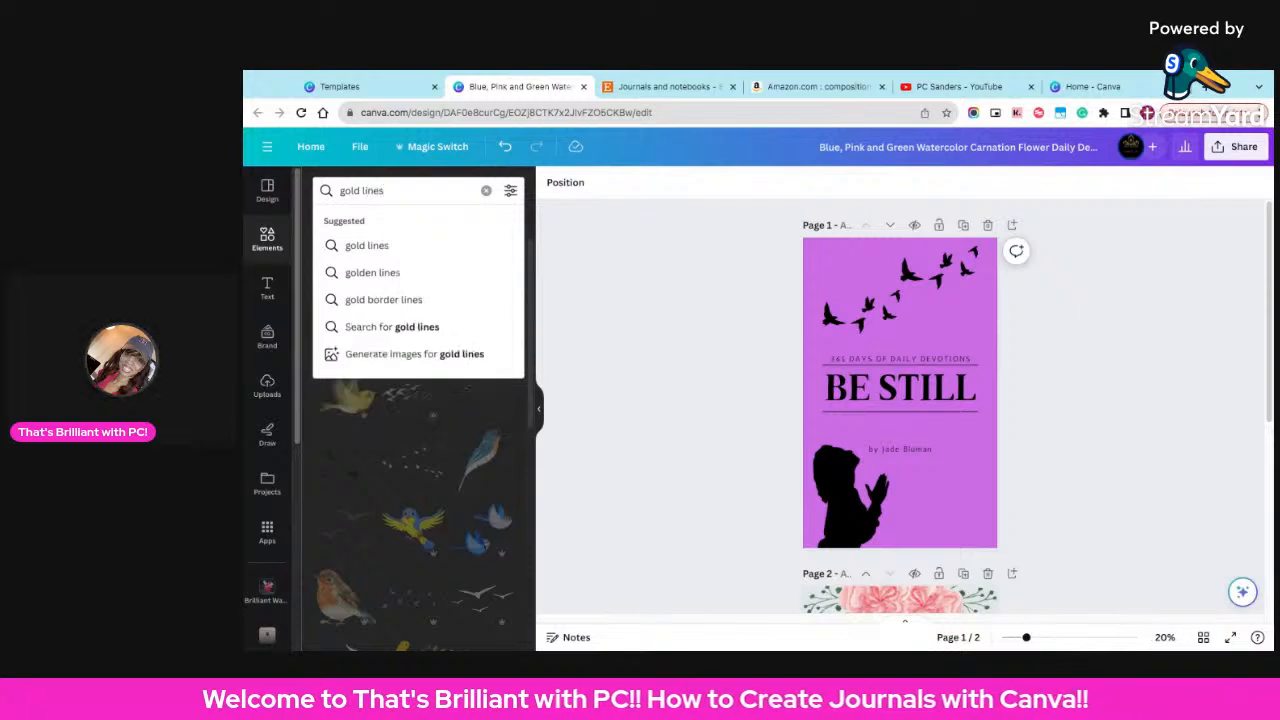
key("Return")
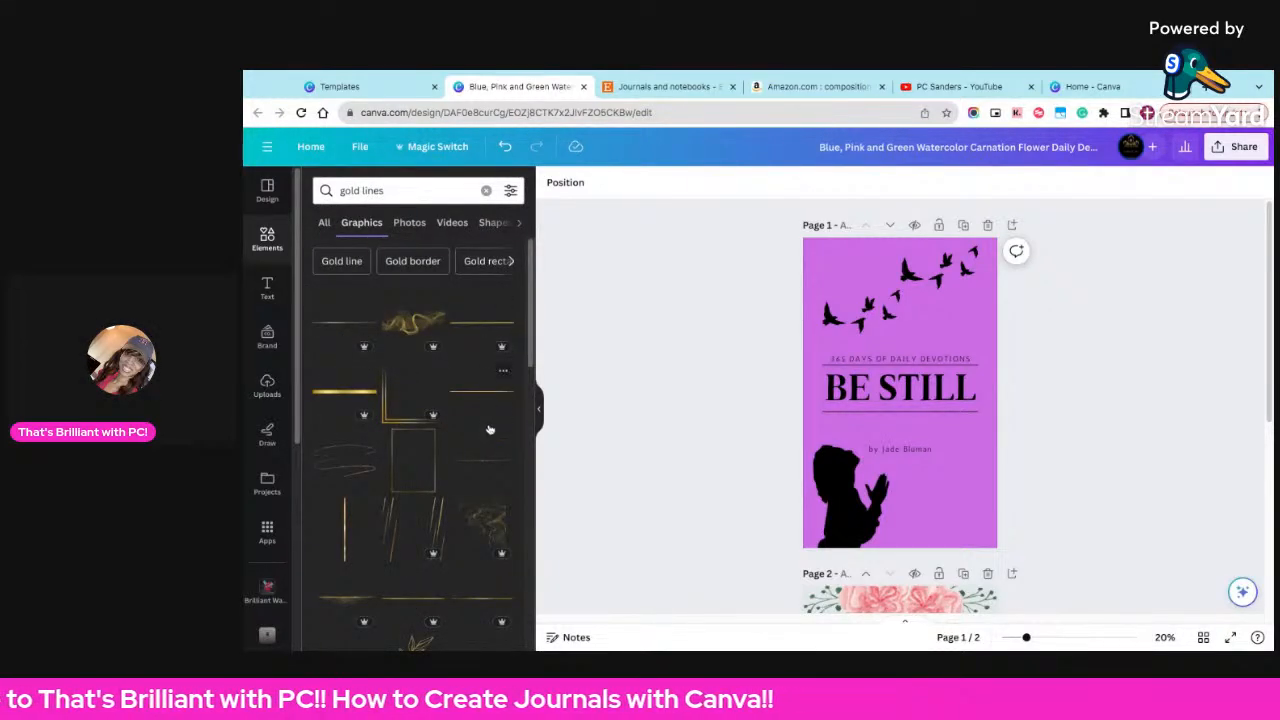
scroll(475, 497, "down", 3)
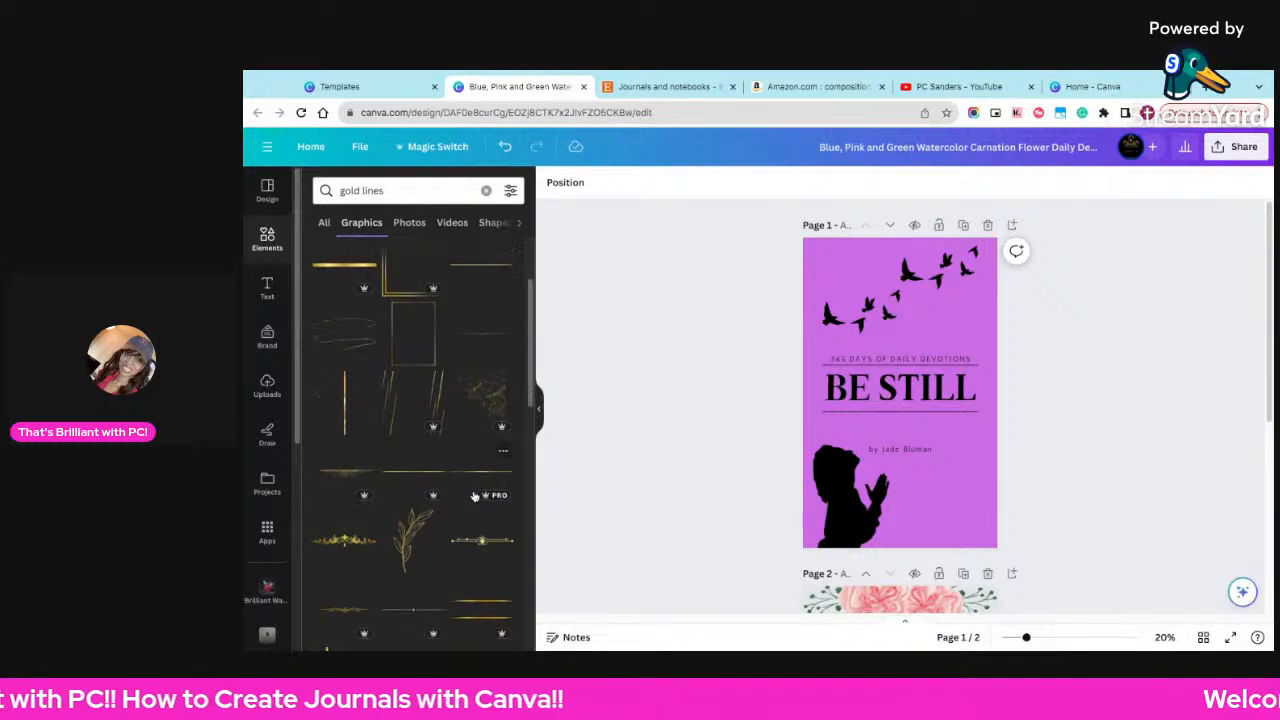
scroll(475, 440, "up", 1)
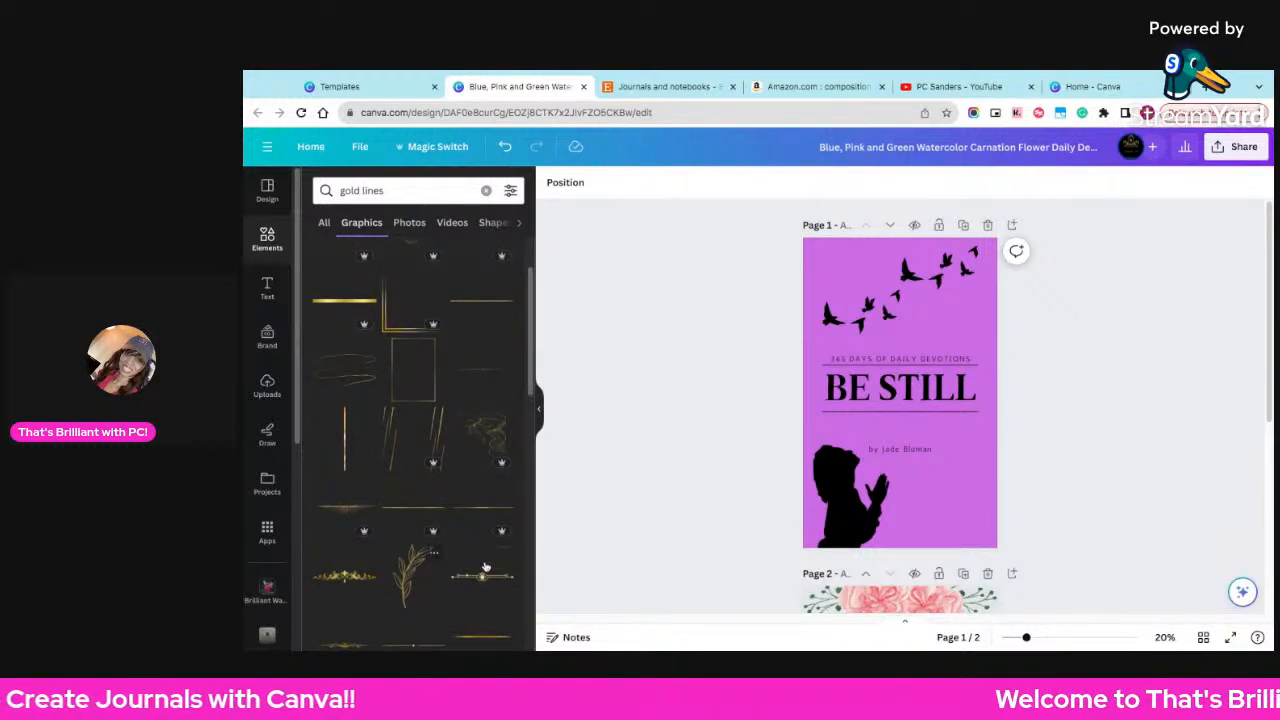
- Add the ornate gold divider to page 1 and move it above the lower-left bird flock, near the page's top edge
left_click(348, 582)
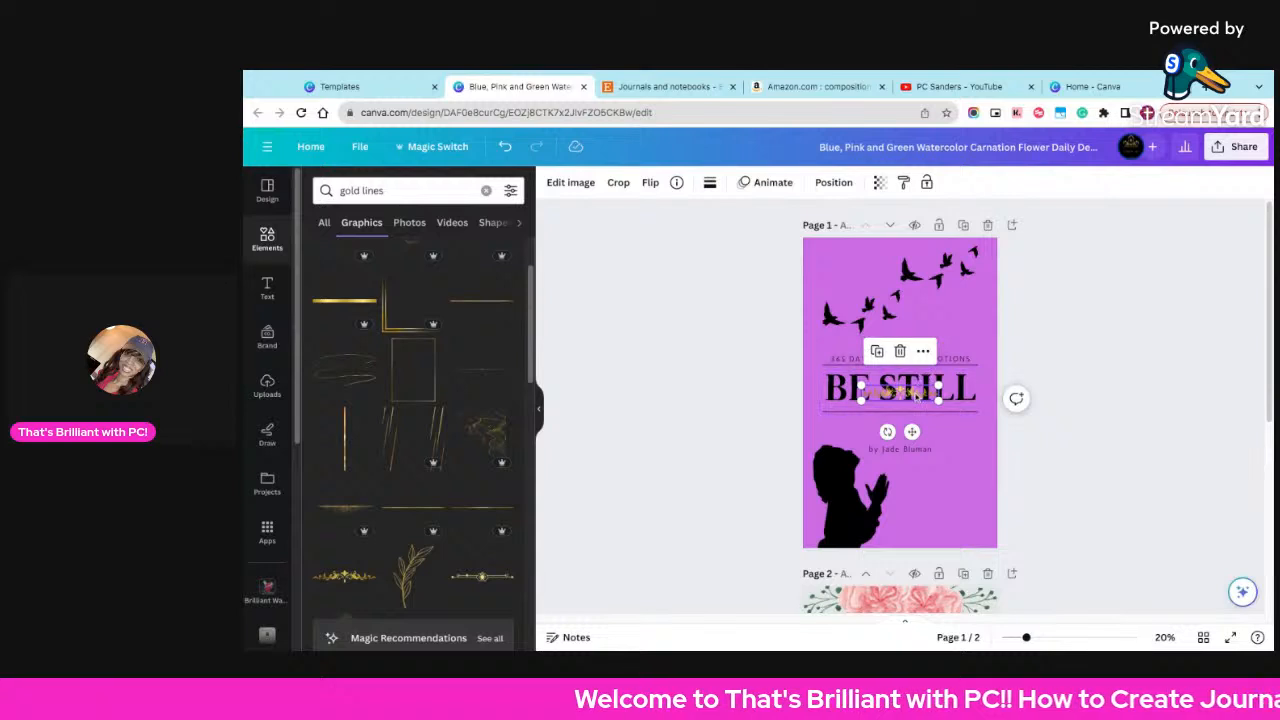
left_click_drag(916, 397, 891, 342)
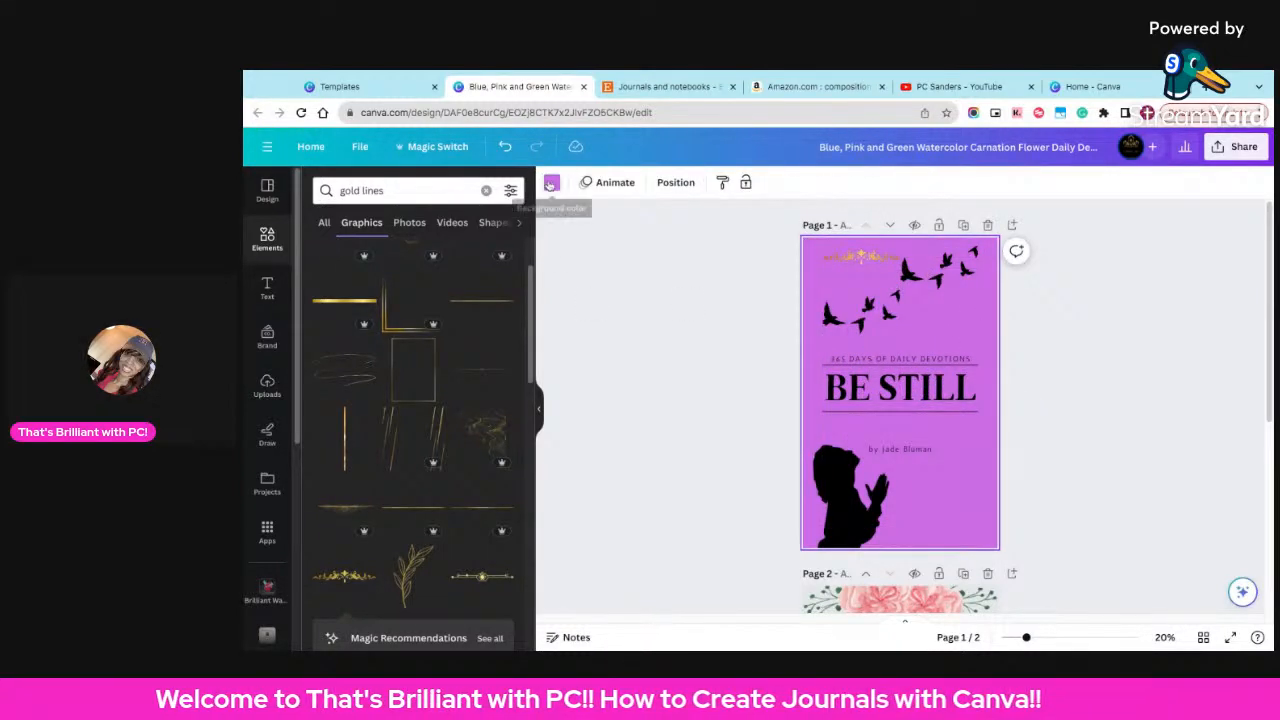
- Change page 1's background to the pink from the SheLikesToCreate palette and delete the ornate gold divider
left_click(552, 182)
left_click(389, 368)
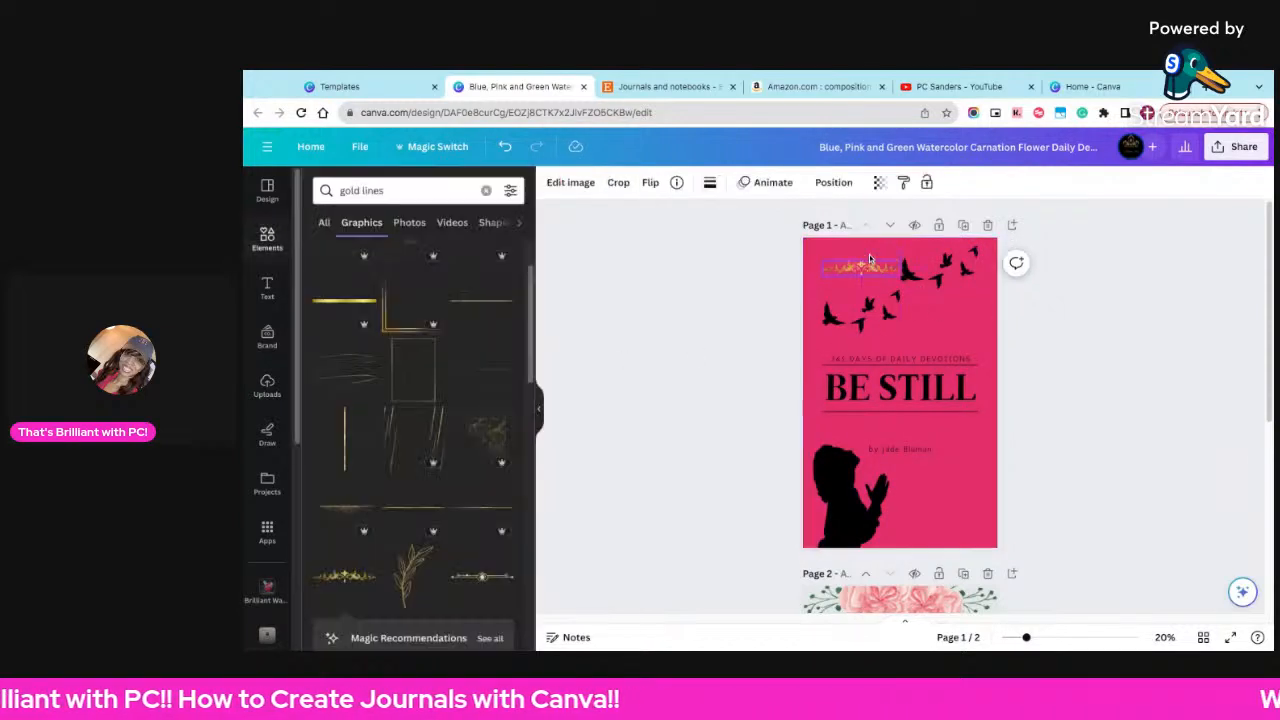
left_click(870, 259)
key("Delete")
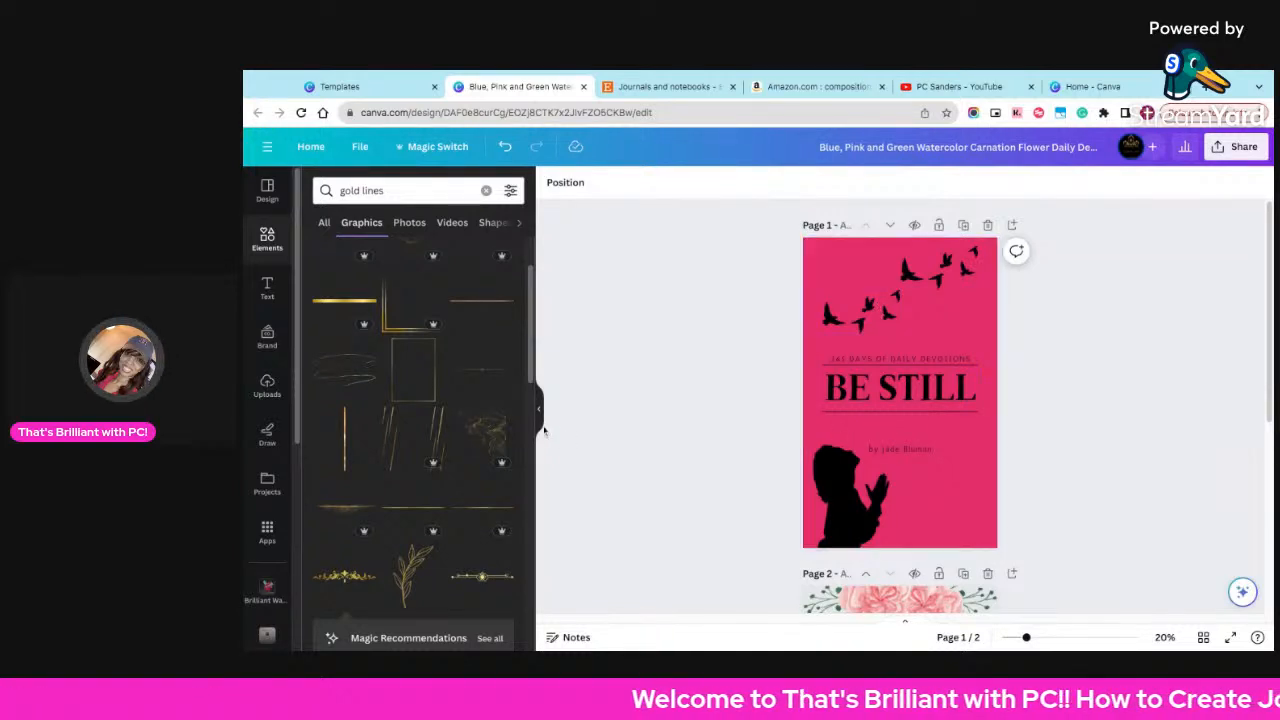
double_click(885, 394)
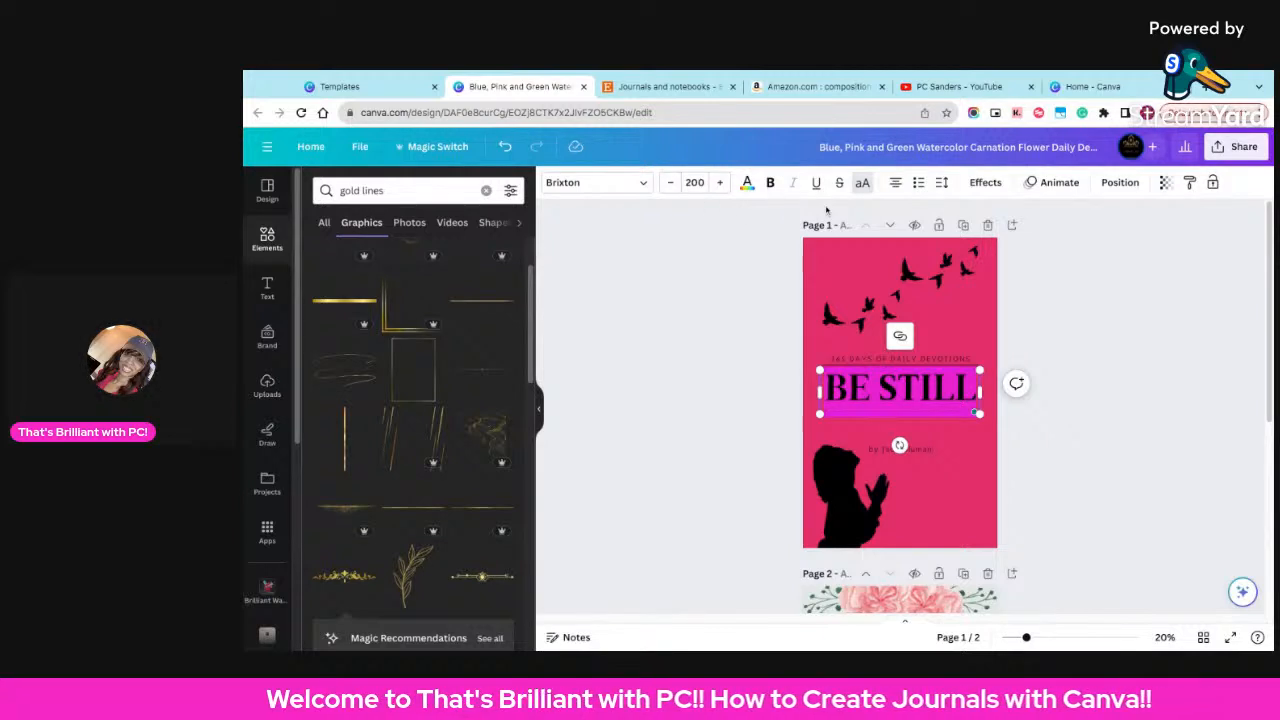
left_click(746, 183)
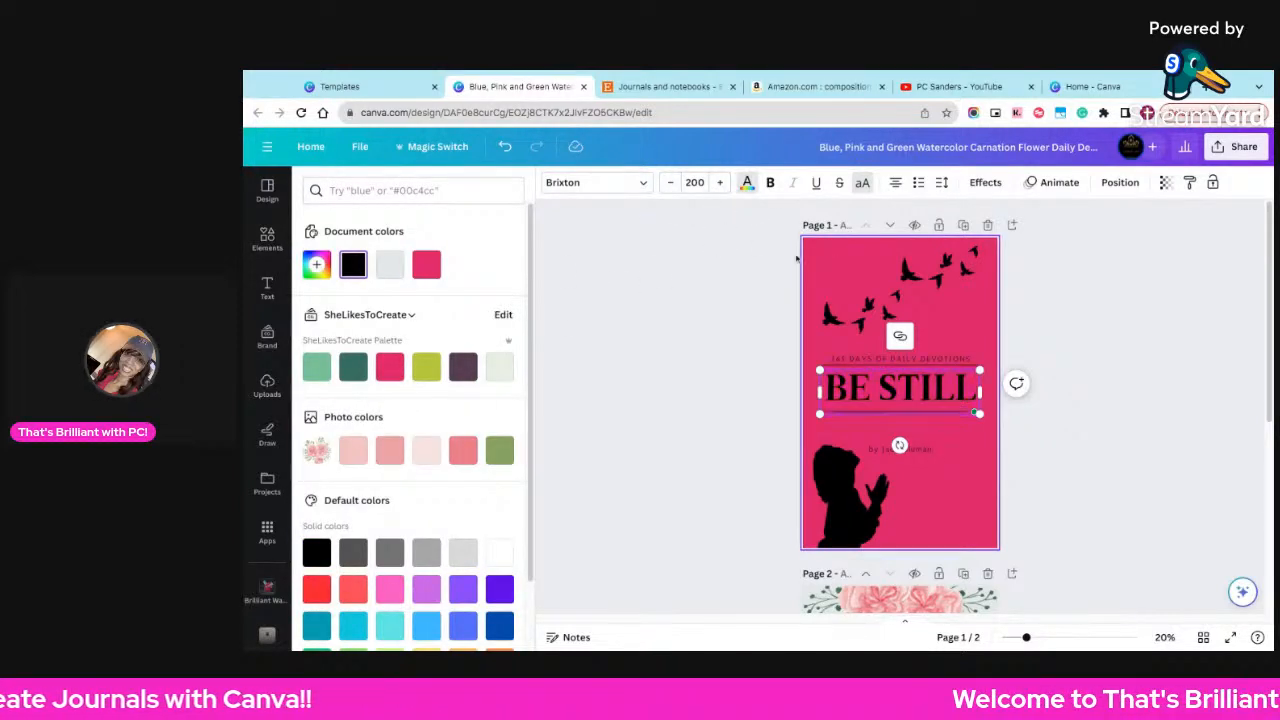
left_click(830, 247)
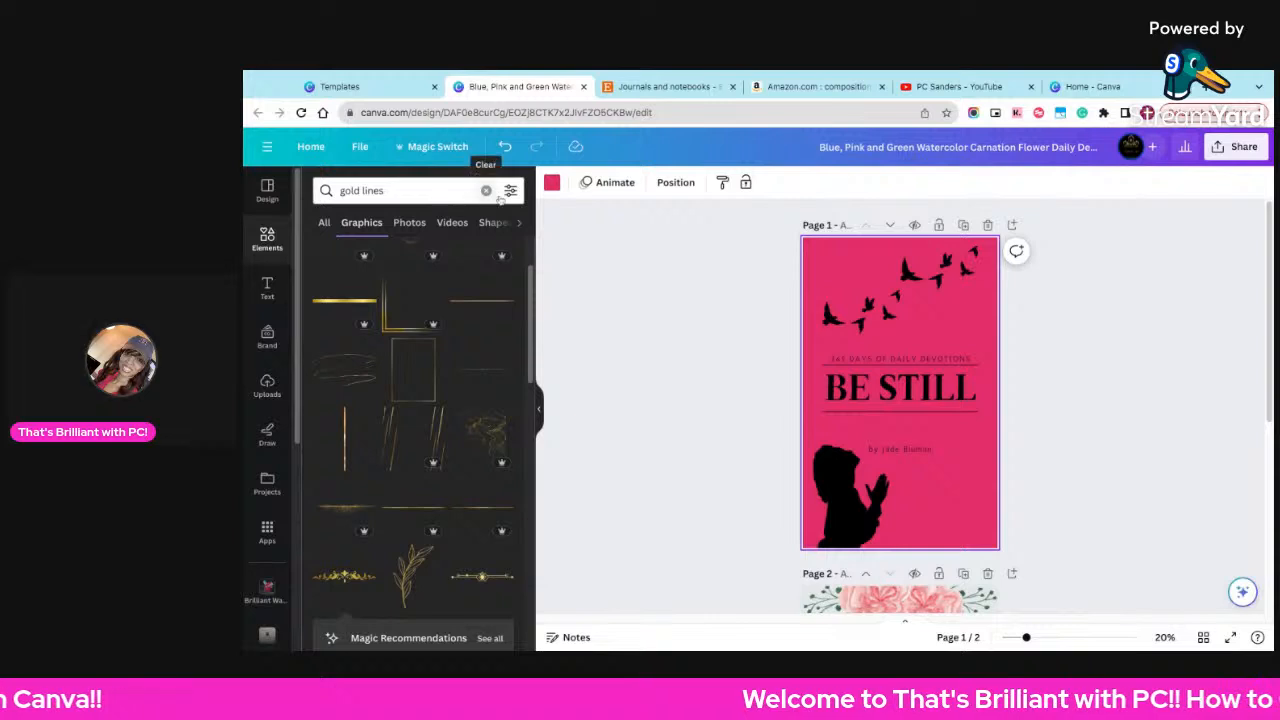
left_click(552, 182)
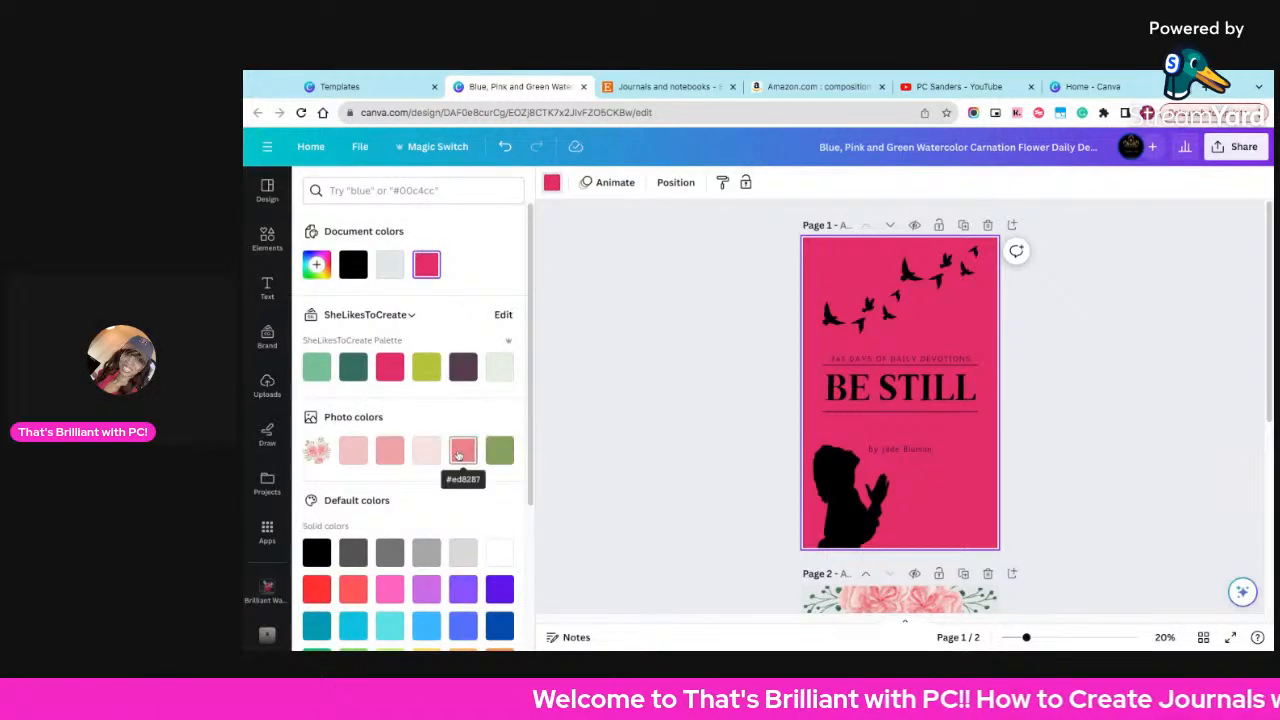
left_click(908, 398)
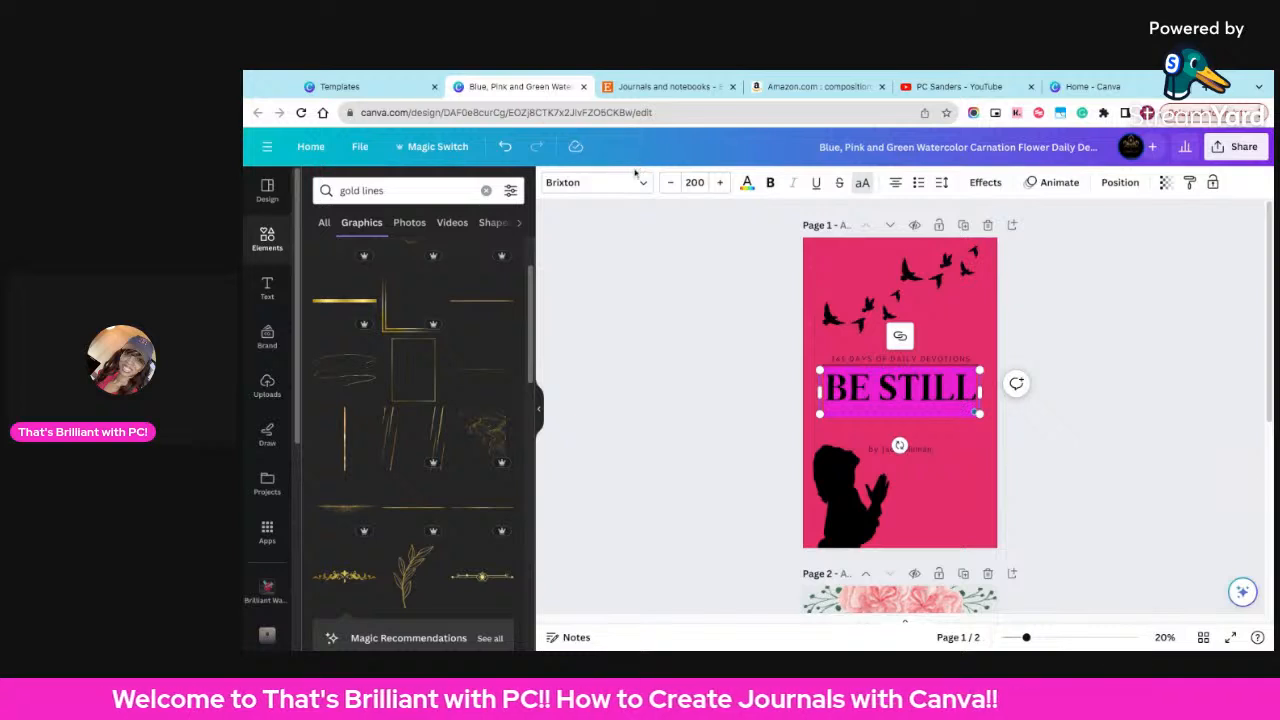
left_click(746, 185)
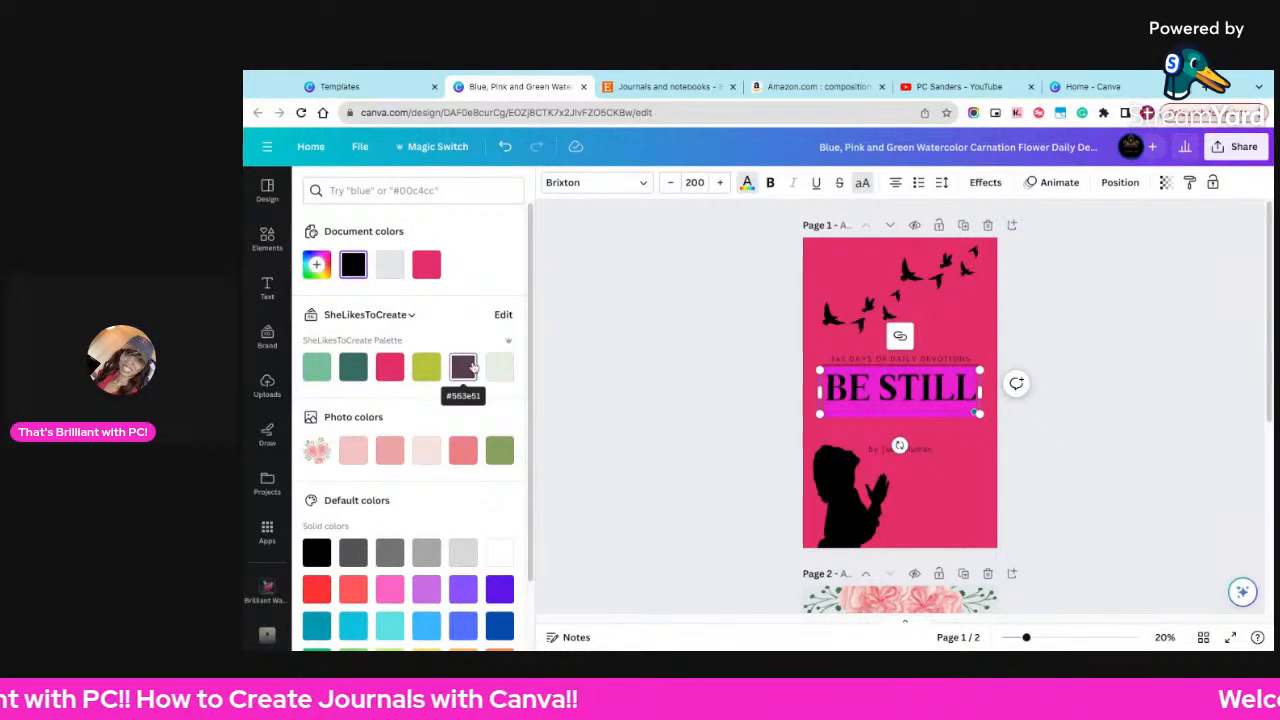
key("Escape")
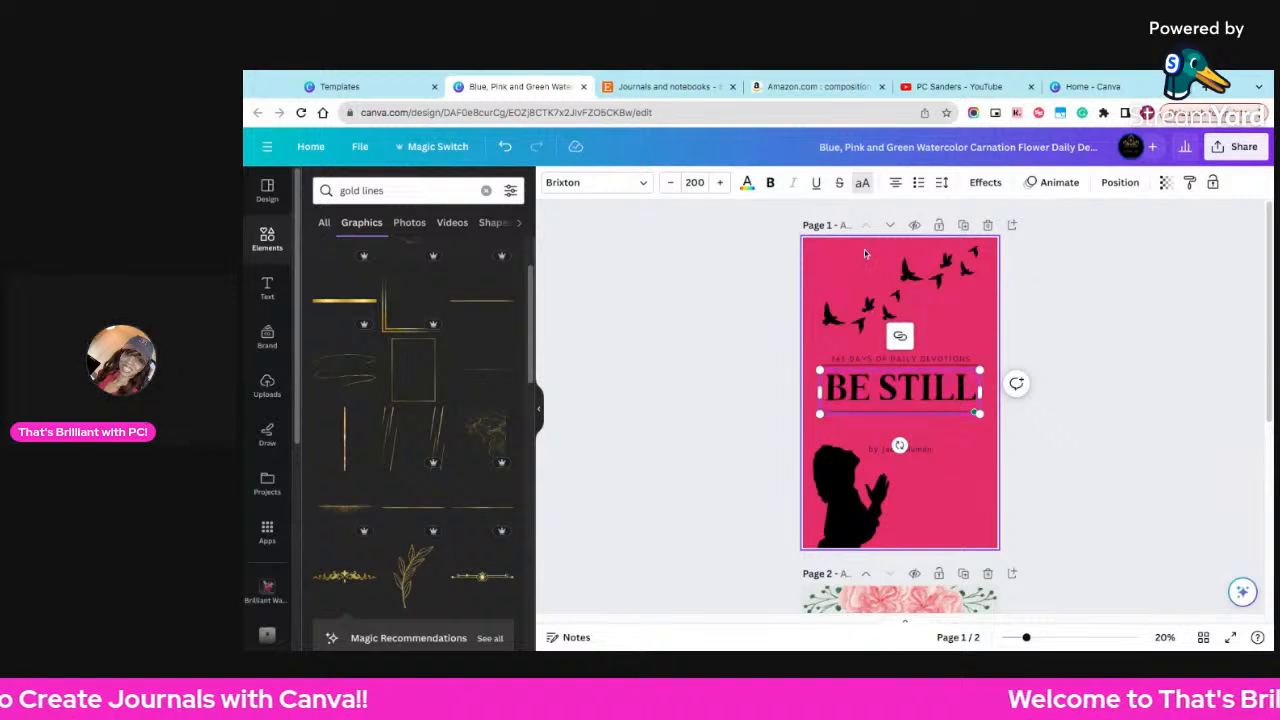
key("Escape")
- Add the thick gold line as a thickened, full-width band along page 1's top edge, and shift the right-hand bird flock slightly down
left_click(365, 300)
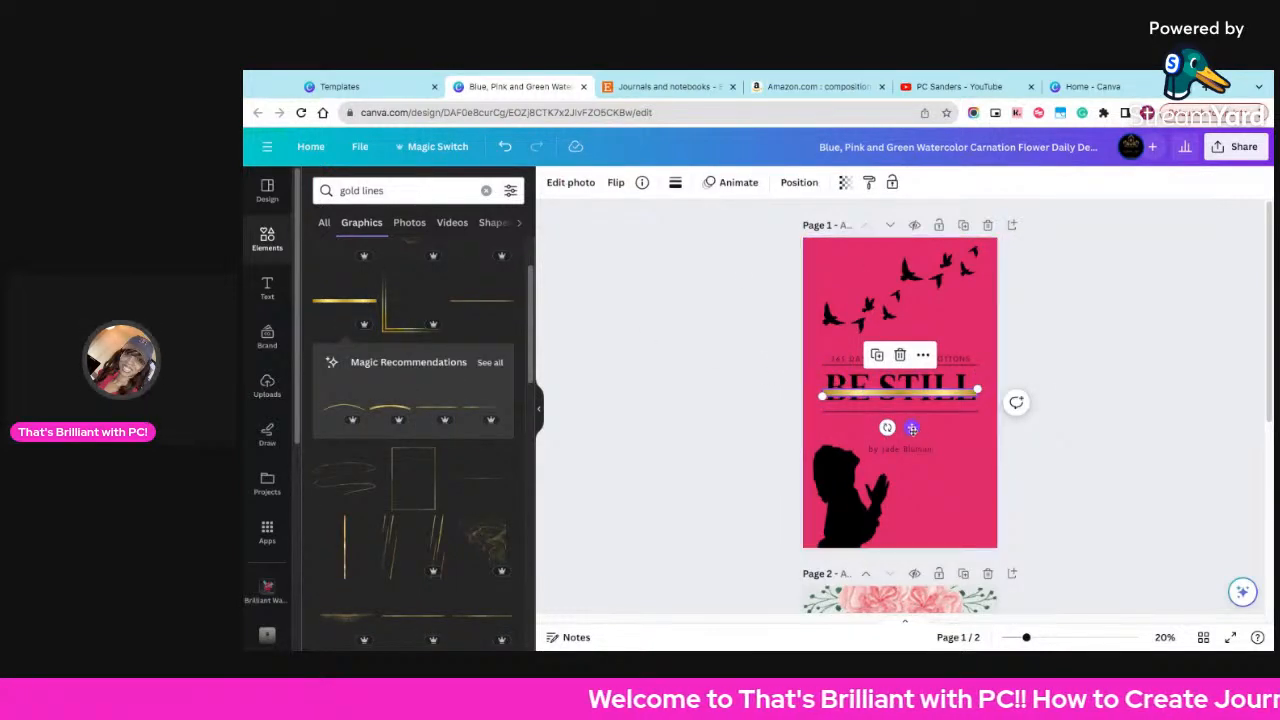
left_click_drag(912, 428, 835, 278)
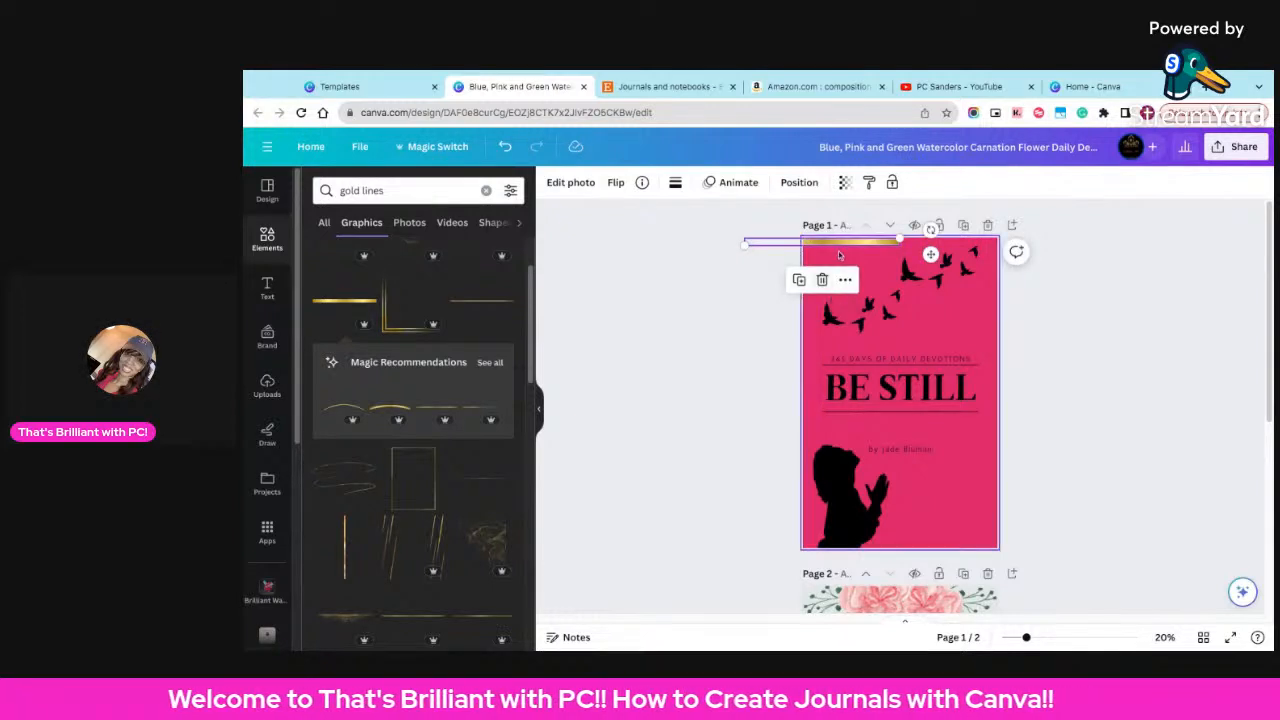
left_click_drag(938, 270, 940, 293)
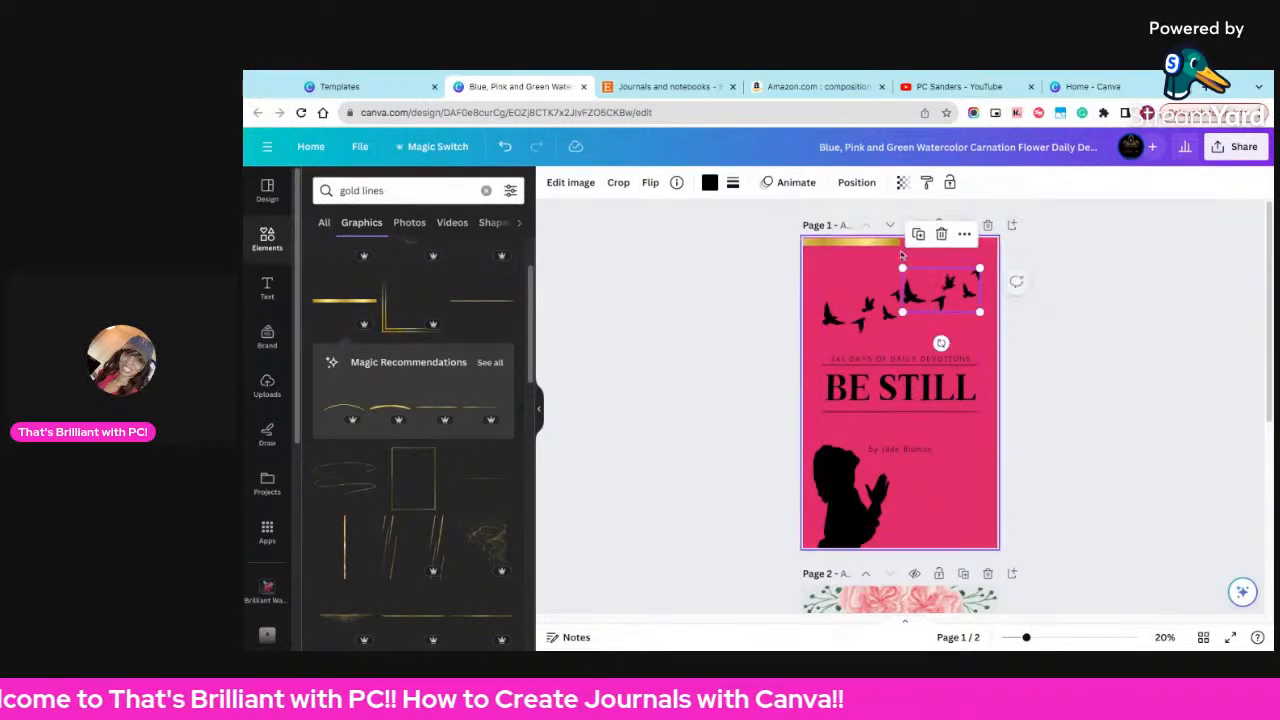
left_click_drag(866, 245, 841, 251)
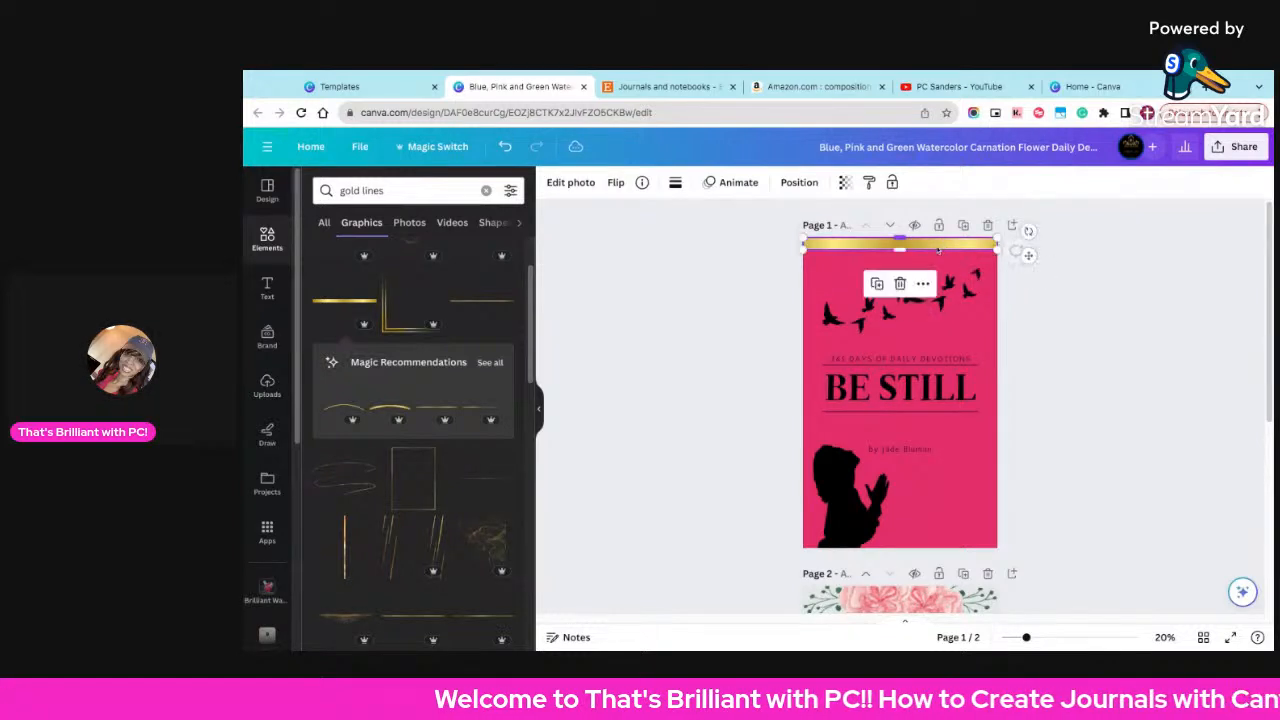
left_click_drag(900, 250, 900, 256)
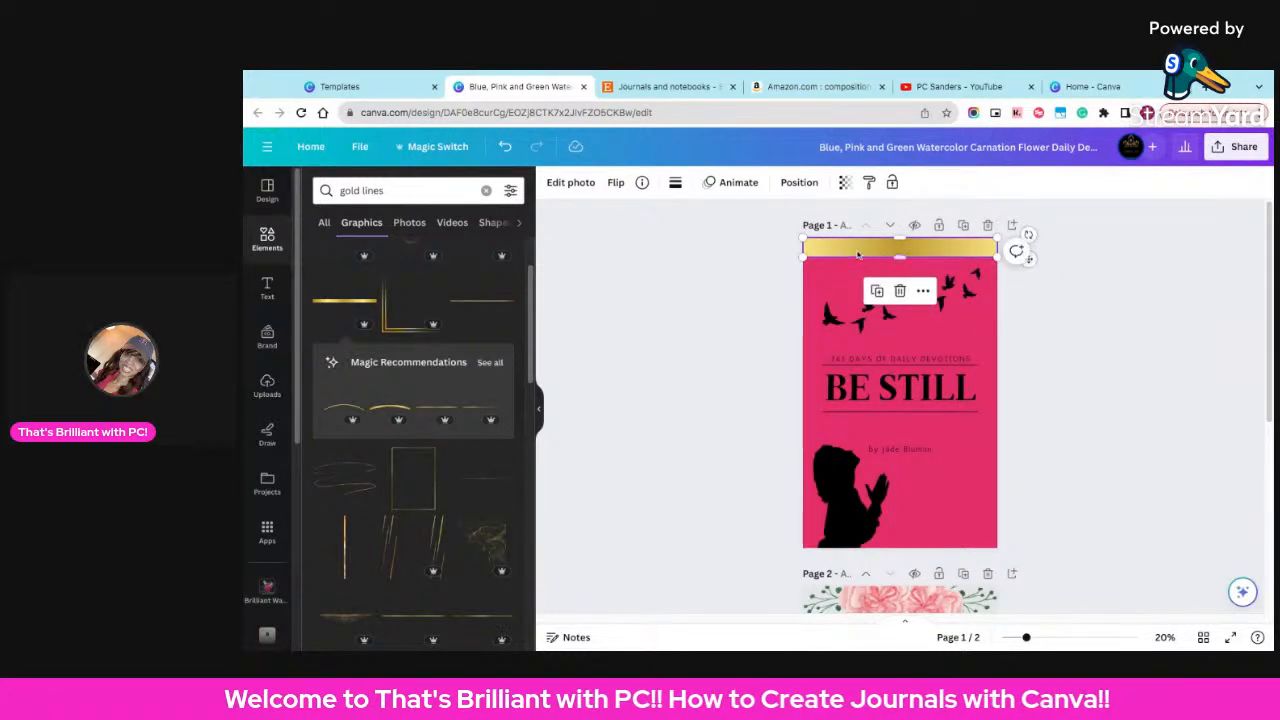
- Duplicate the gold band and fit the copy, about 125 px high, along the bottom edge of page 1
left_click(880, 293)
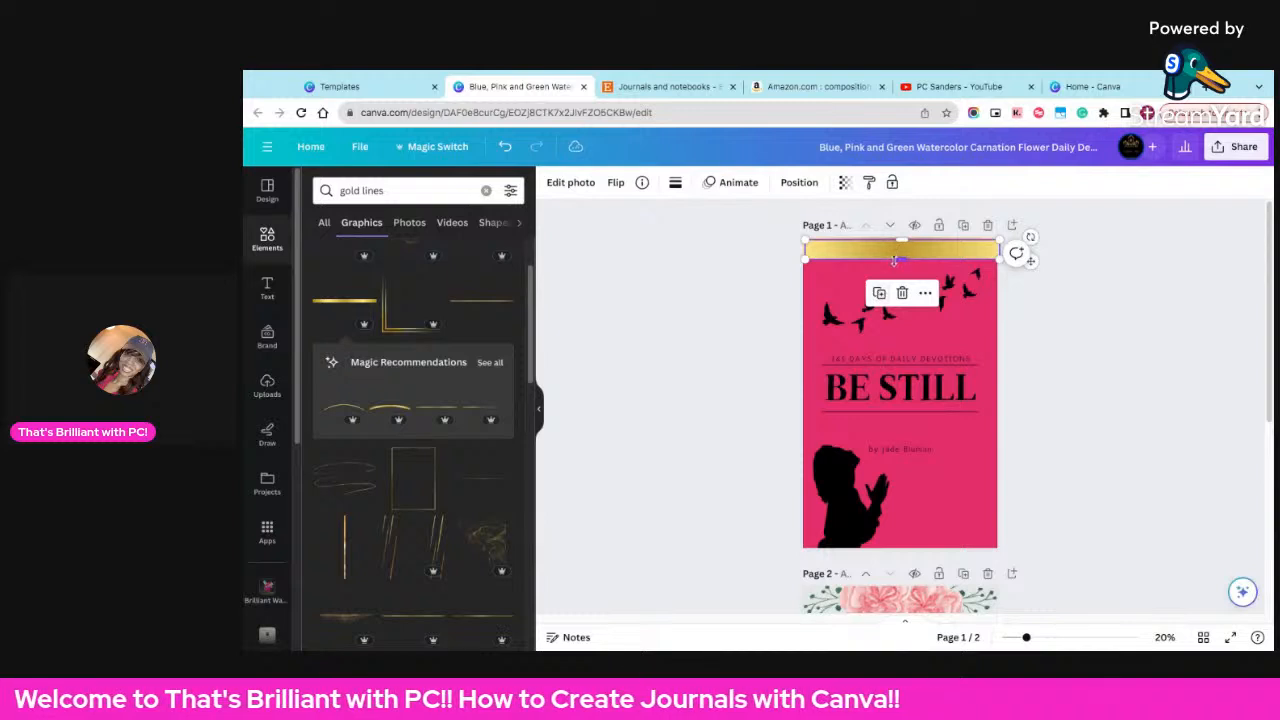
left_click_drag(887, 256, 900, 543)
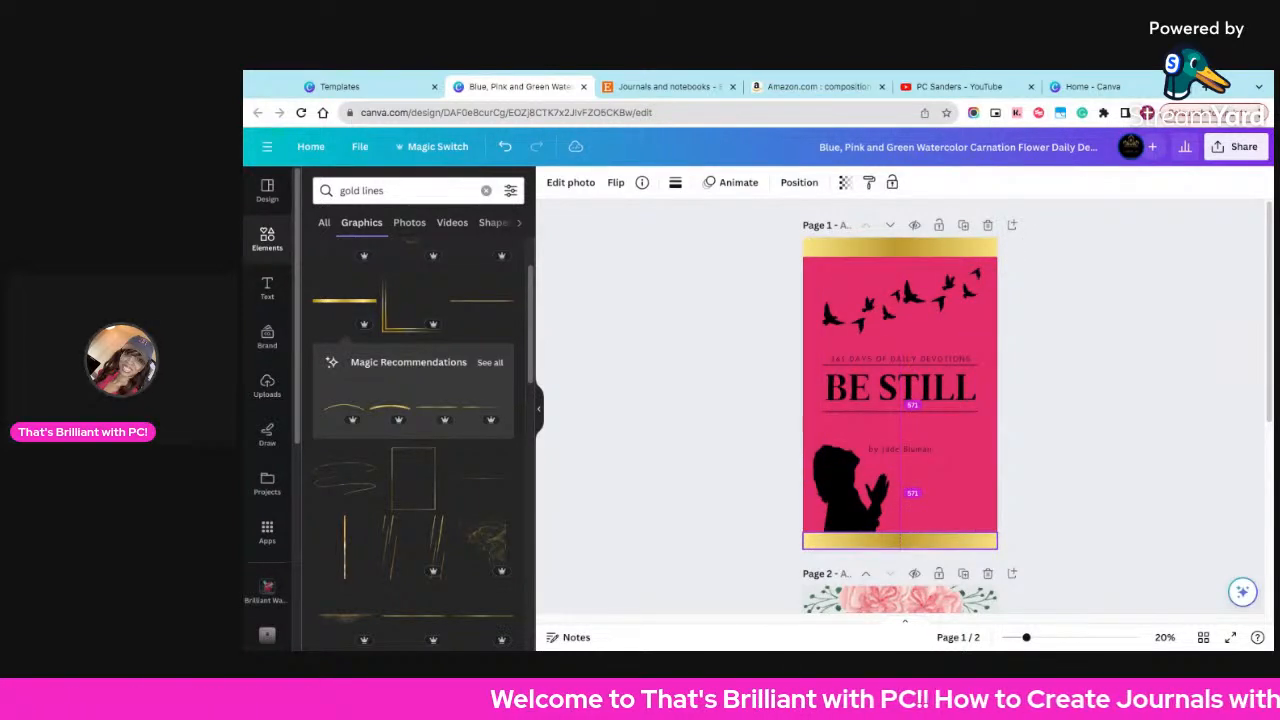
left_click_drag(900, 541, 900, 541)
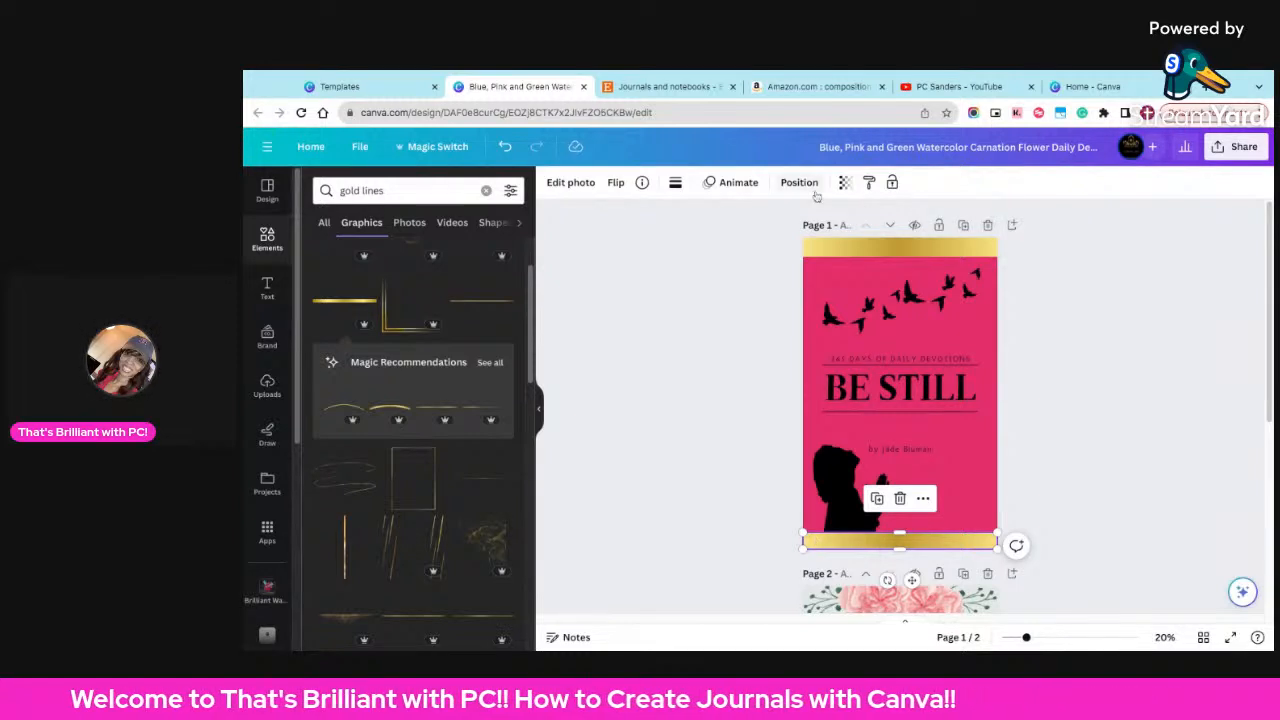
- Send the bottom gold band to the back so it sits behind the praying silhouette
left_click(799, 182)
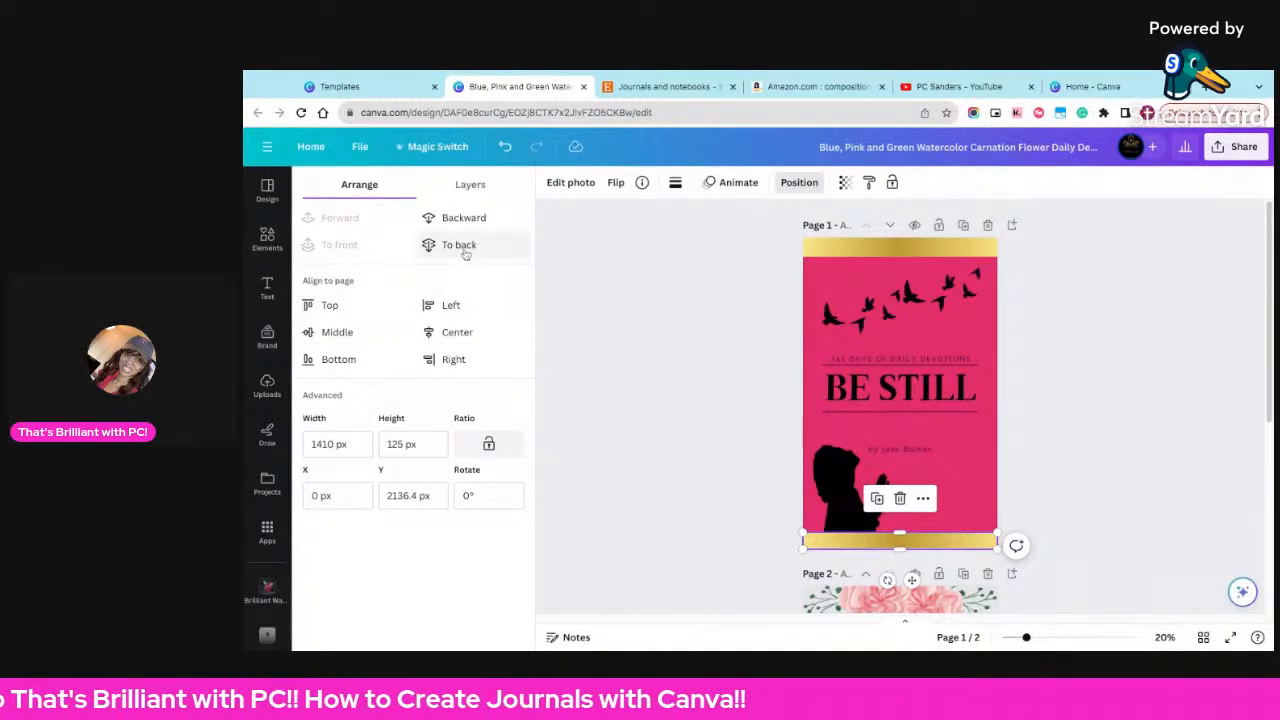
left_click(466, 218)
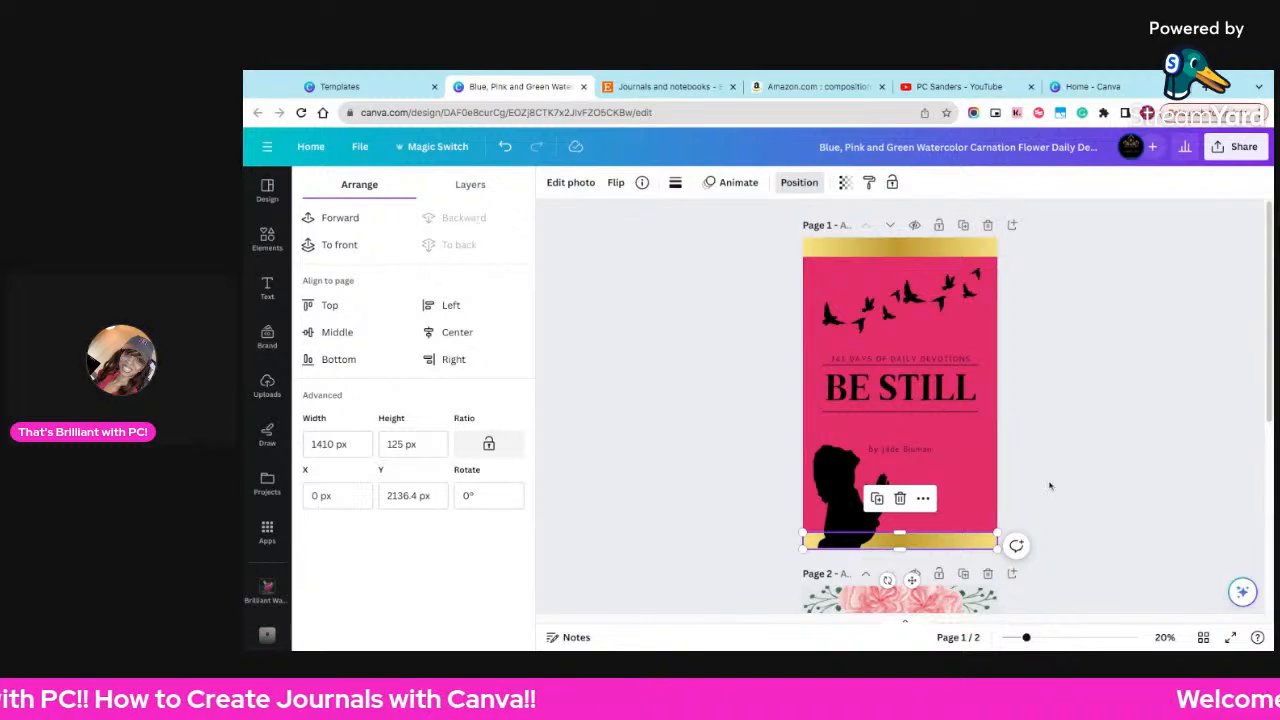
left_click(1050, 485)
left_click(751, 502)
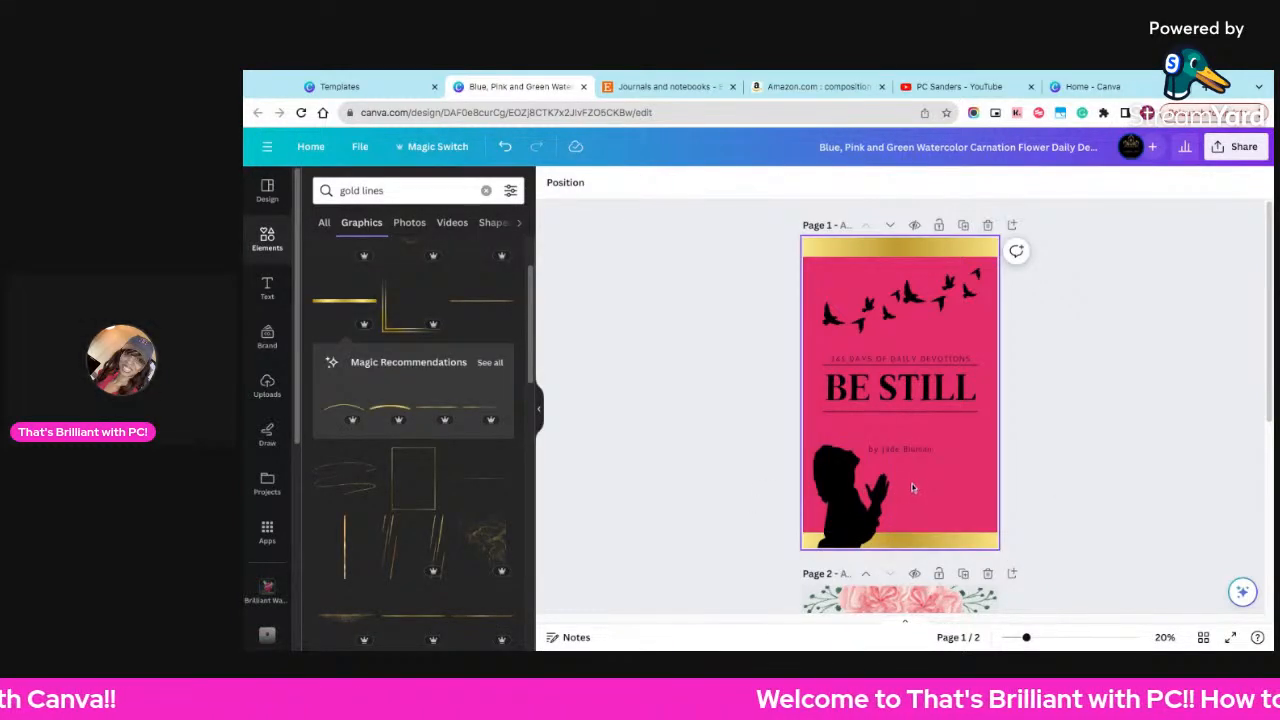
left_click(912, 392)
left_click(1111, 391)
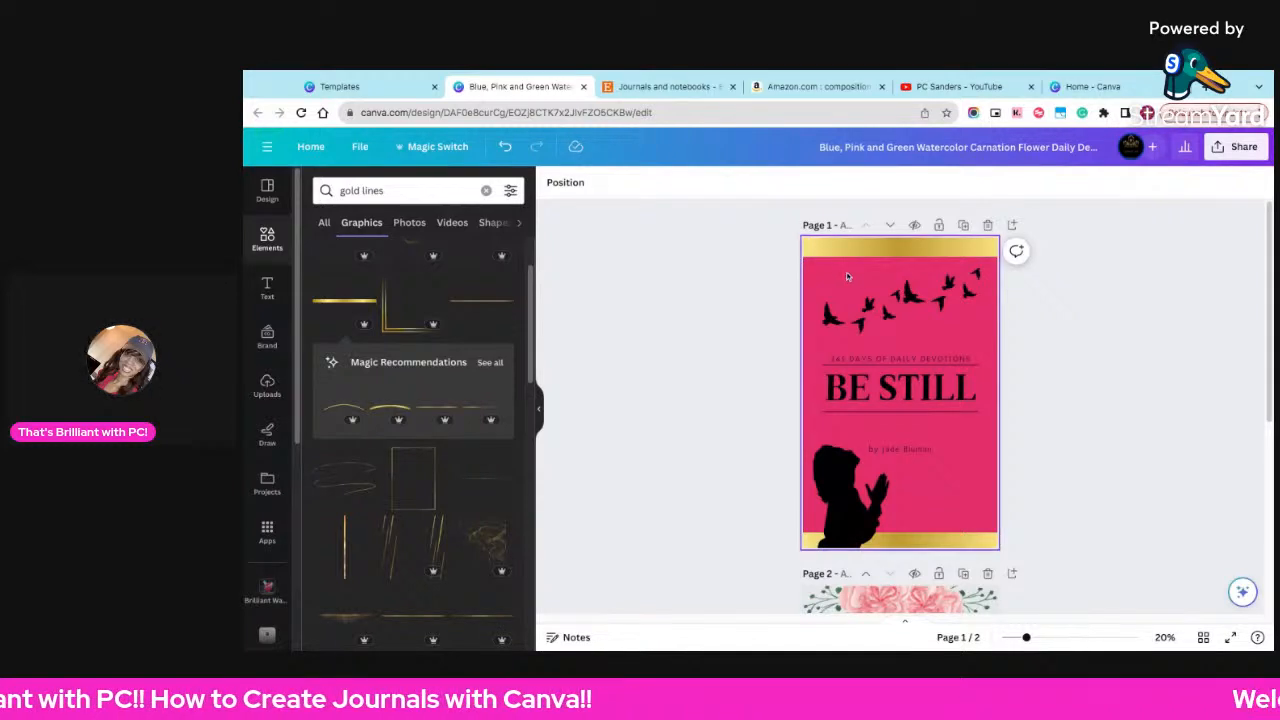
- Recolor the "BE STILL" title with the darkest gold from the photo colors
left_click(322, 224)
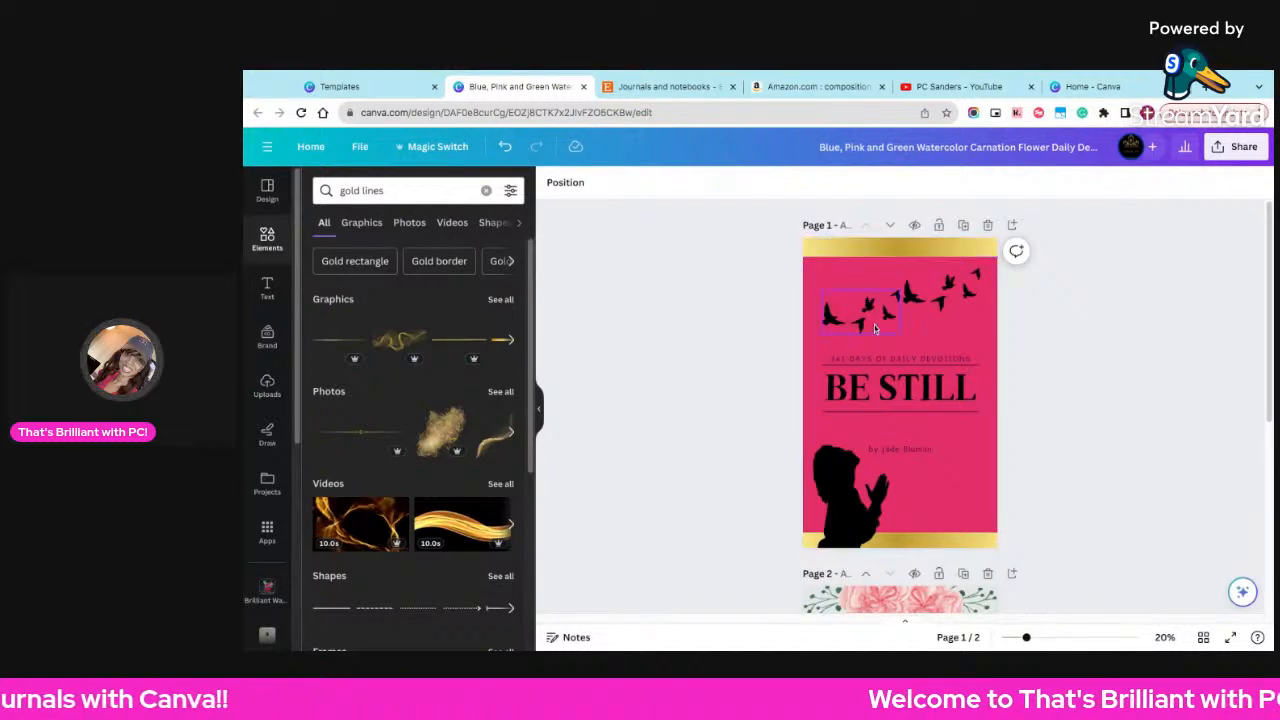
double_click(862, 394)
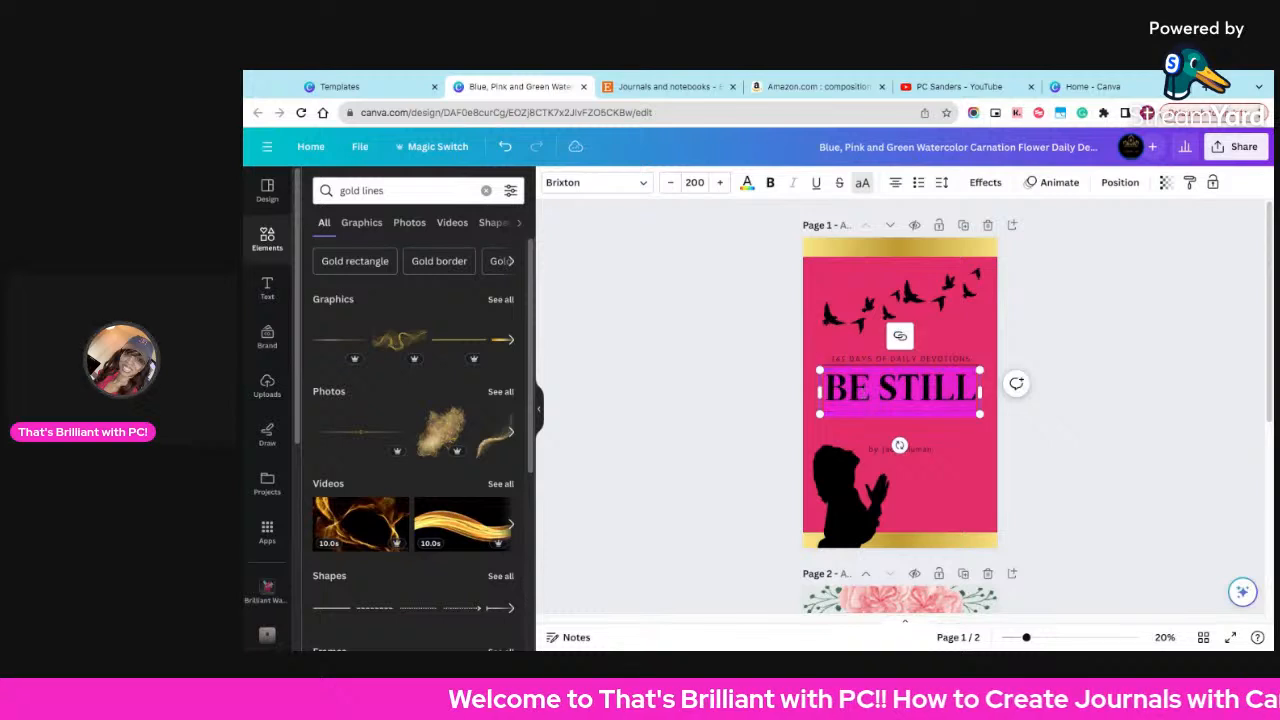
left_click(747, 185)
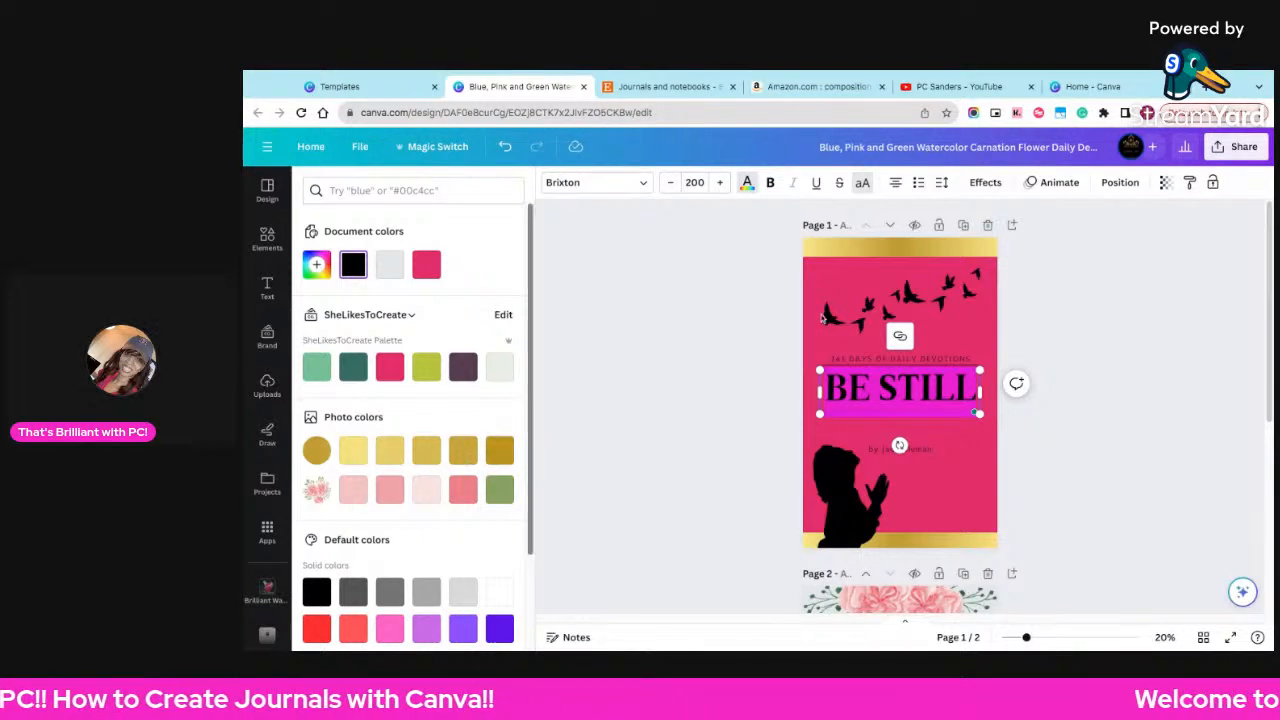
left_click(499, 450)
left_click(711, 435)
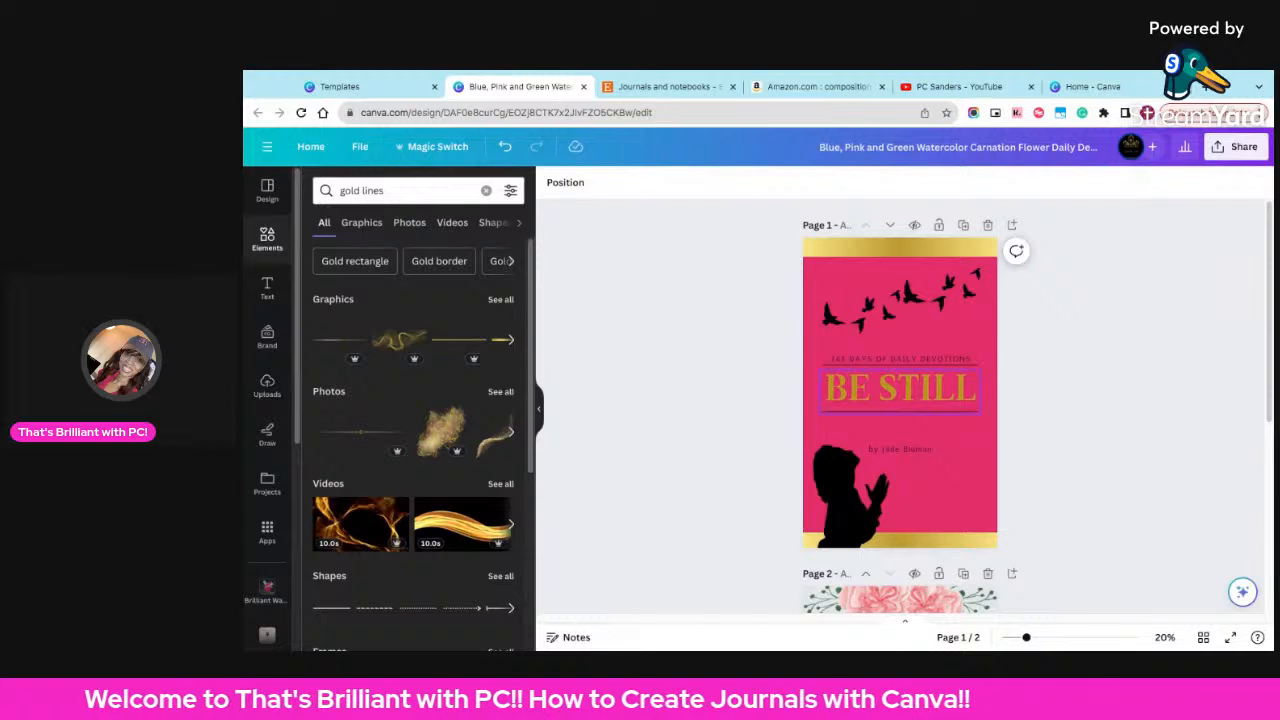
- Apply the Shadow text effect to the "BE STILL" title and color the shadow black
left_click(900, 388)
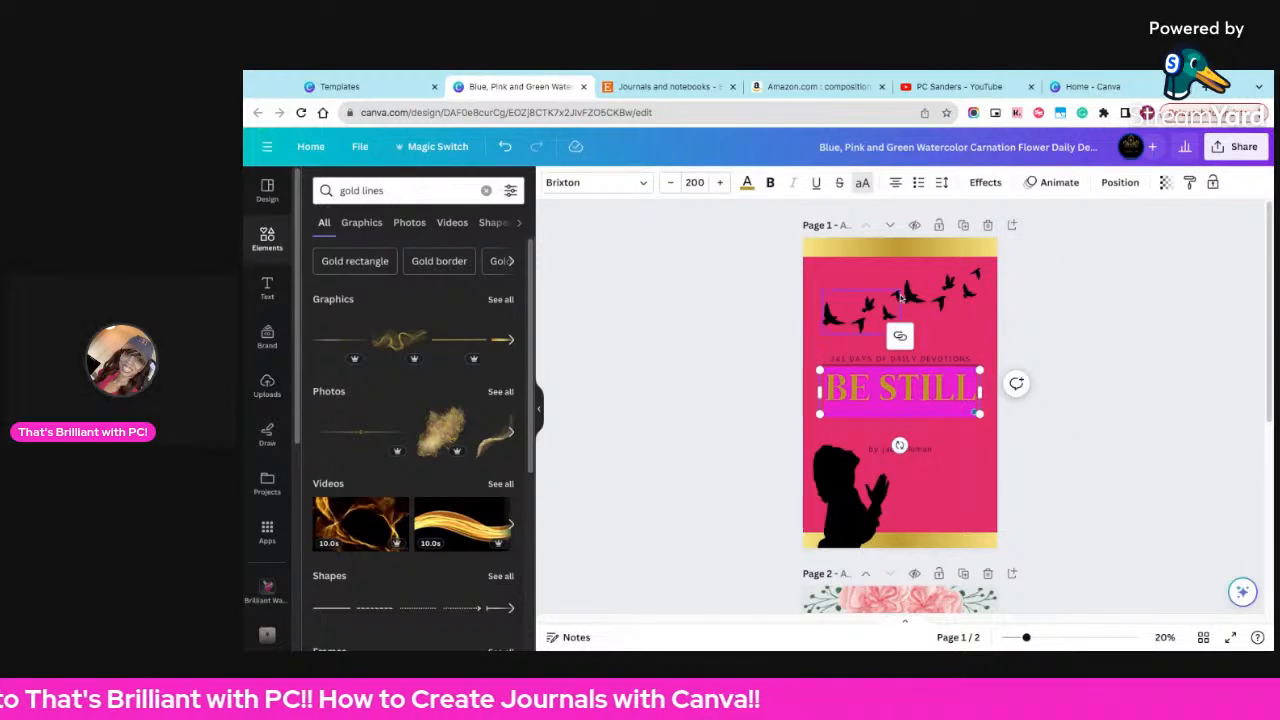
left_click(982, 183)
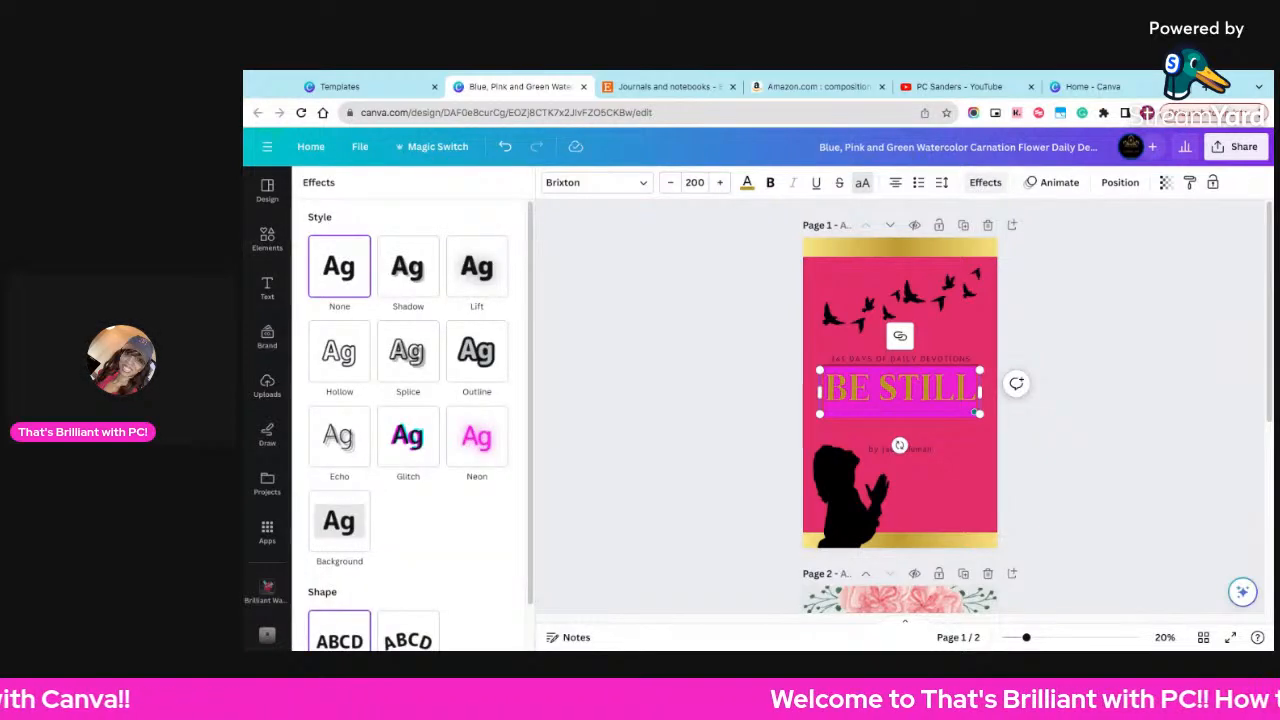
left_click(408, 284)
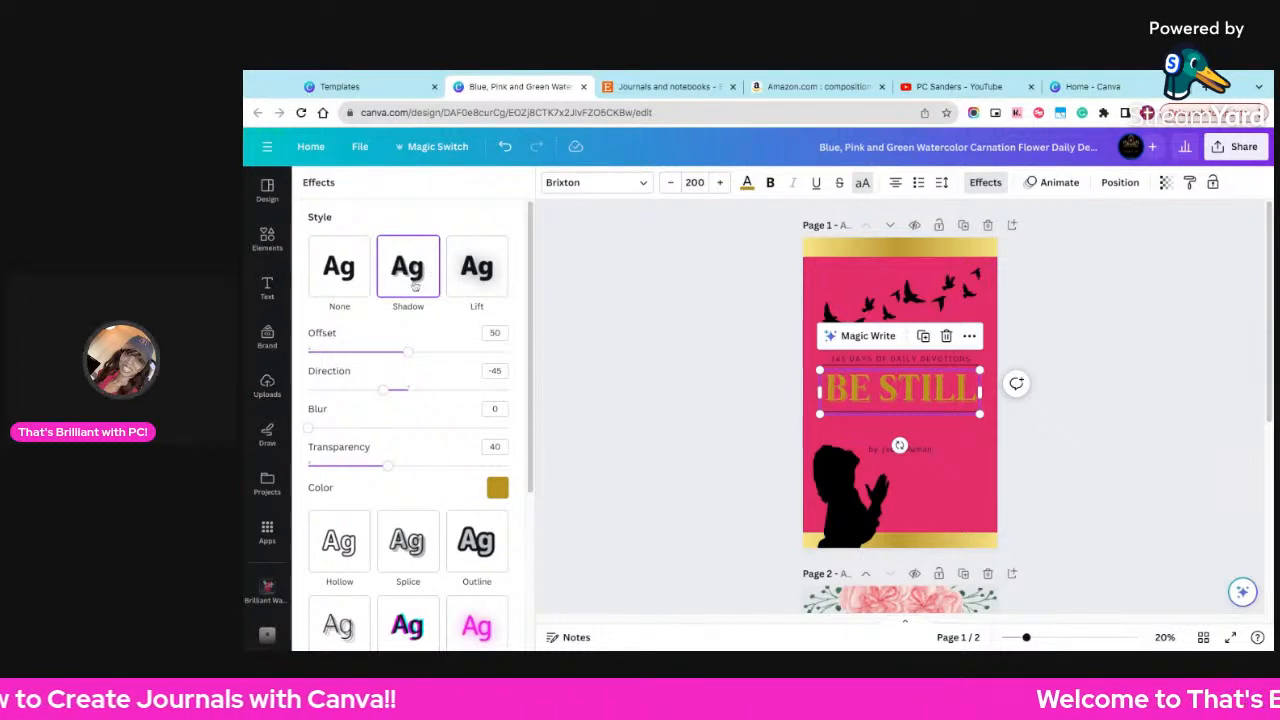
left_click(498, 487)
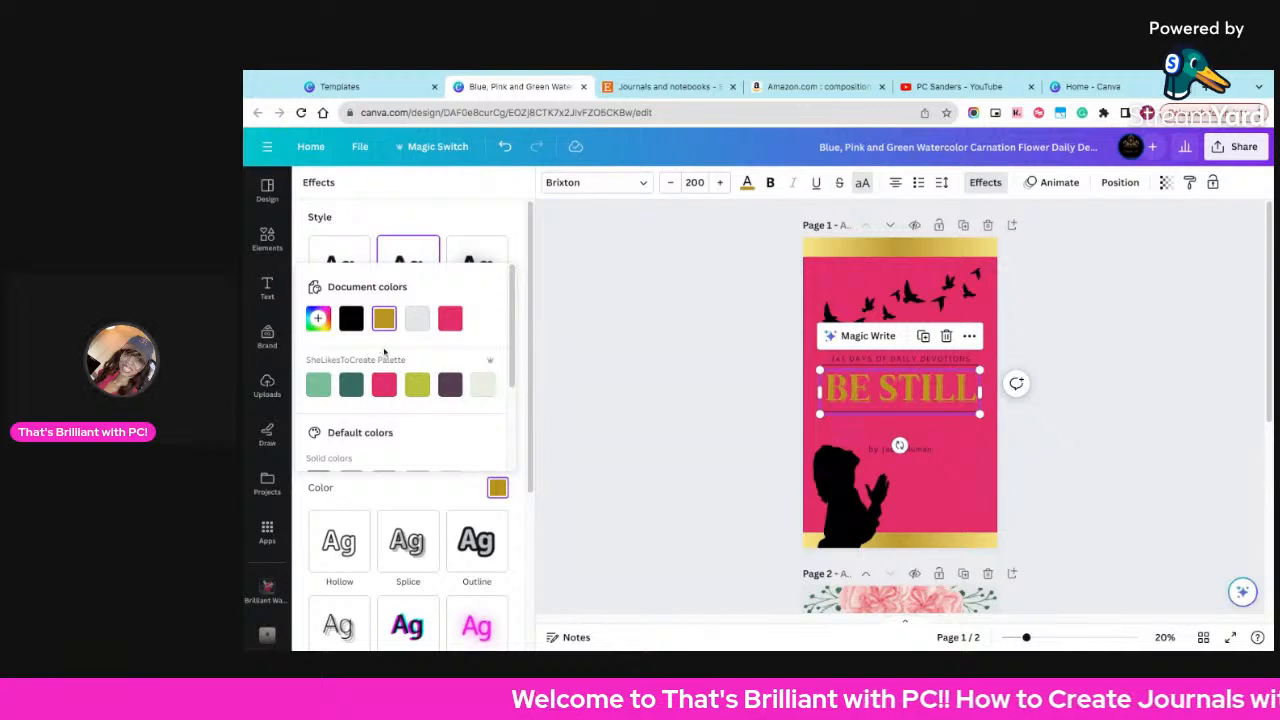
left_click(351, 320)
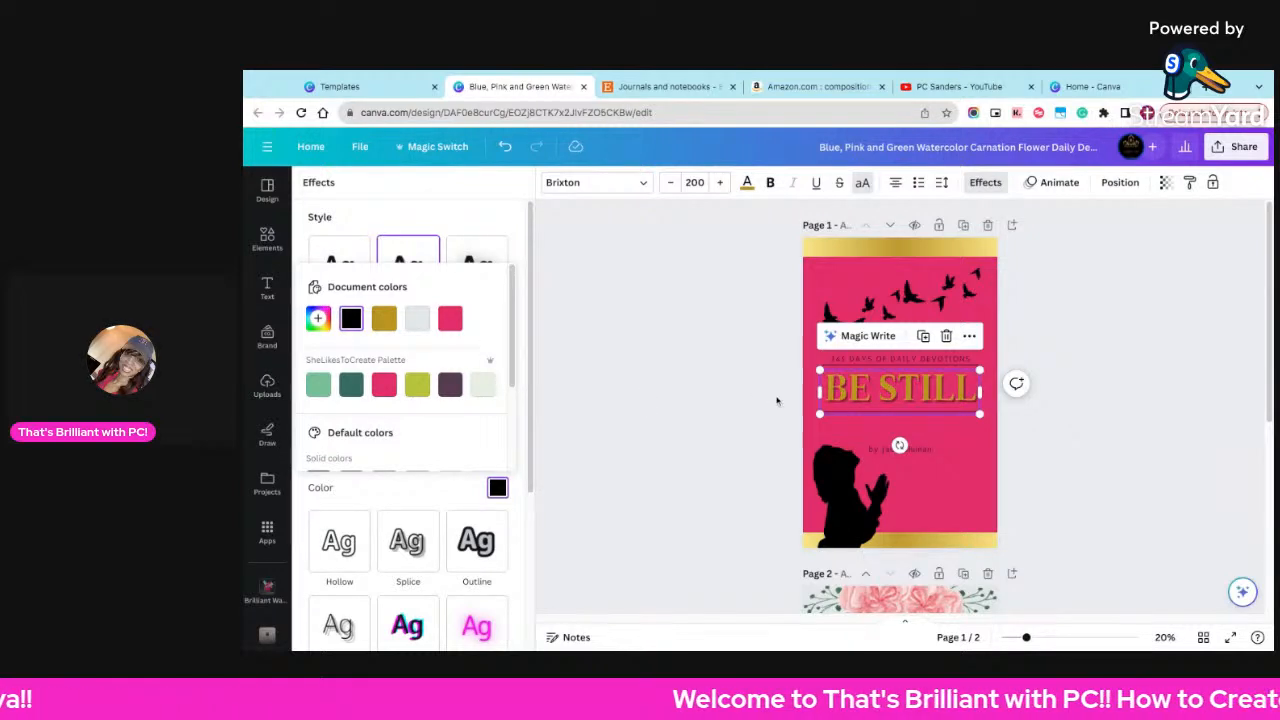
- Set the "BE STILL" title shadow's offset to 56 and its transparency to 78
left_click(873, 397)
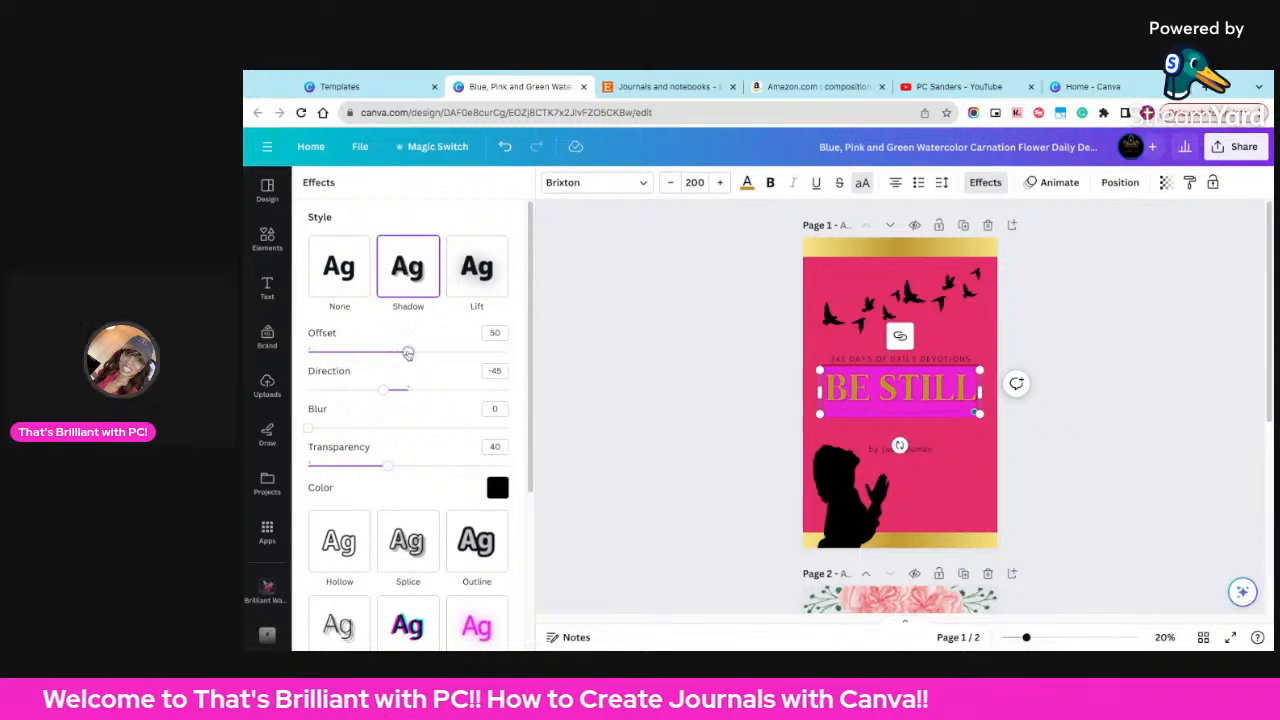
left_click_drag(406, 353, 413, 353)
left_click(645, 453)
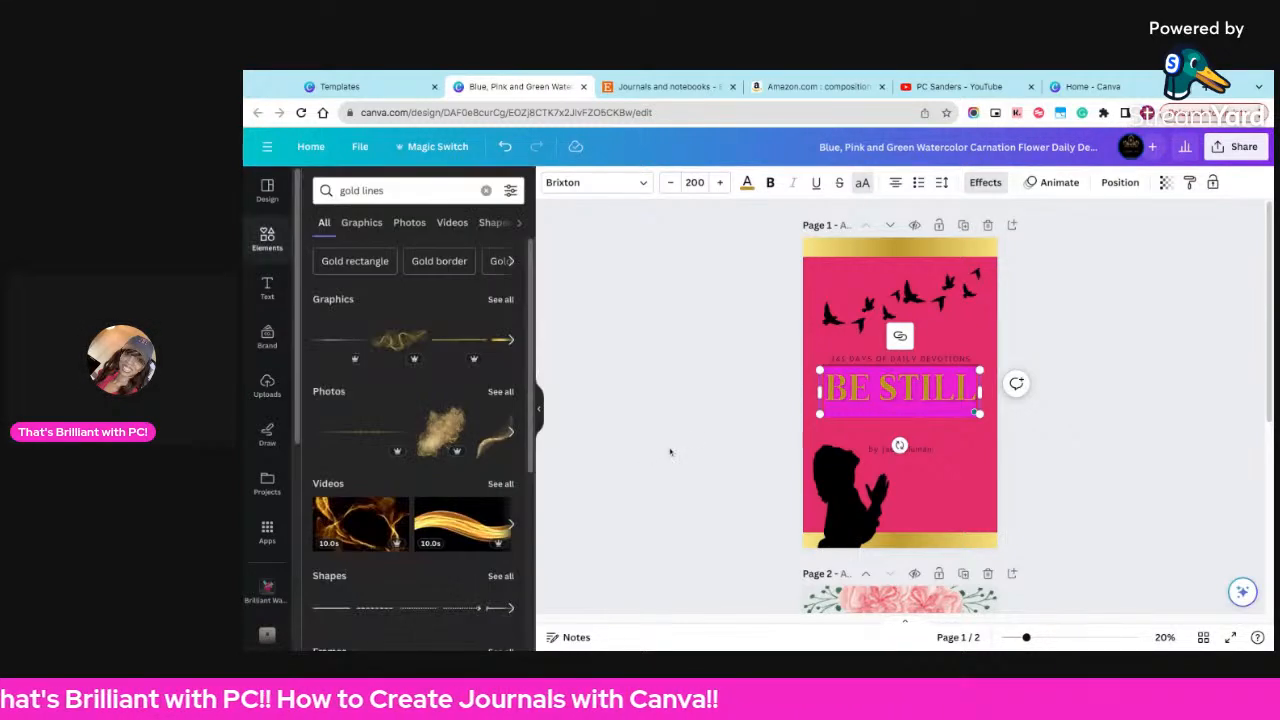
left_click(822, 400)
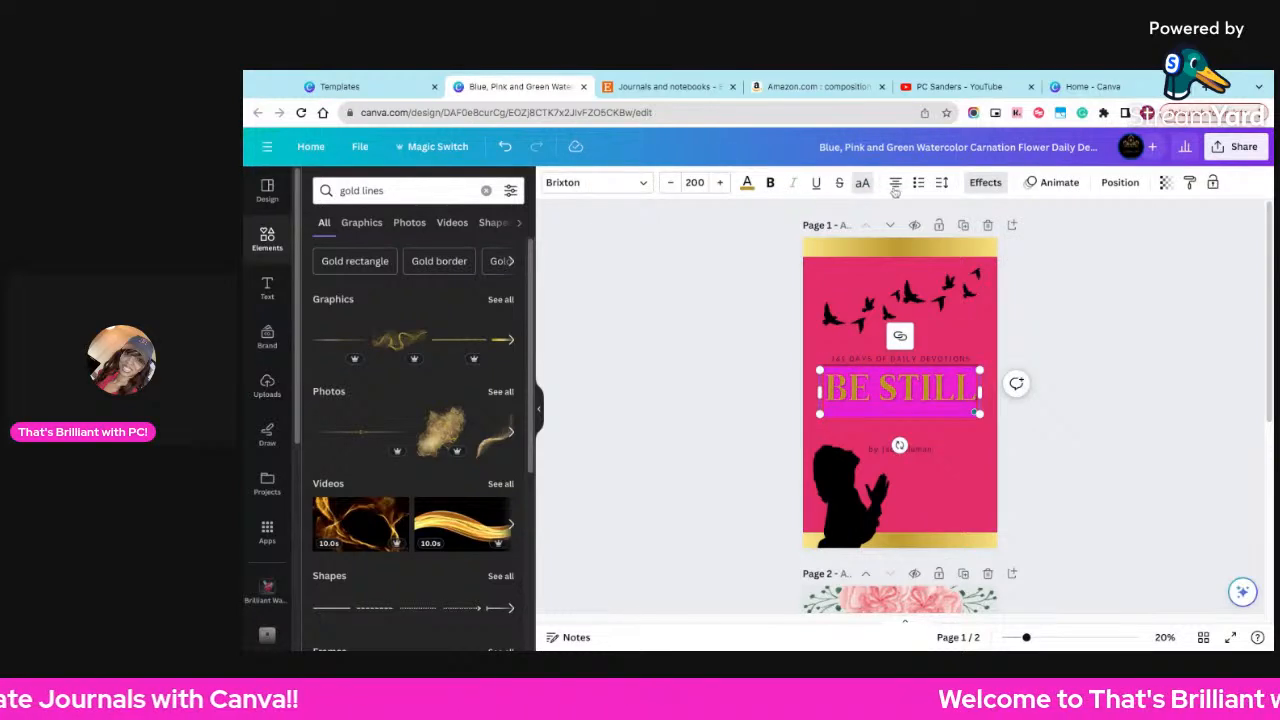
left_click(984, 182)
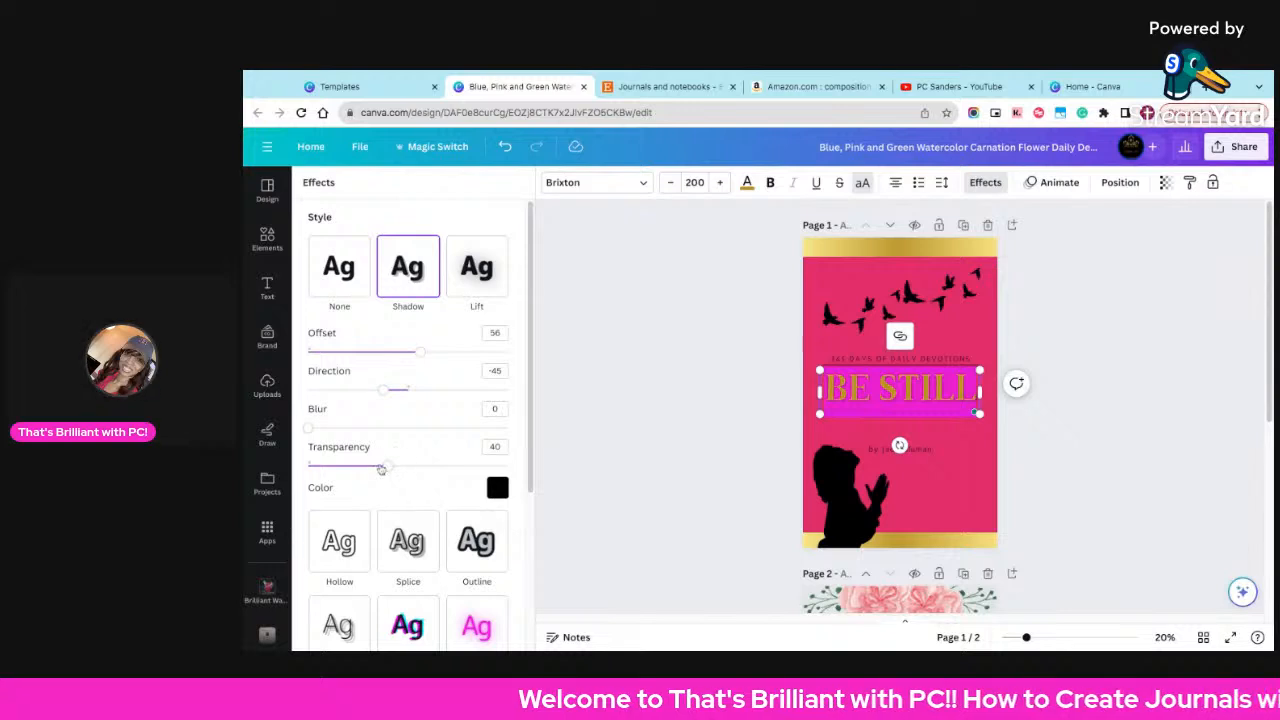
left_click_drag(385, 468, 470, 466)
left_click(717, 440)
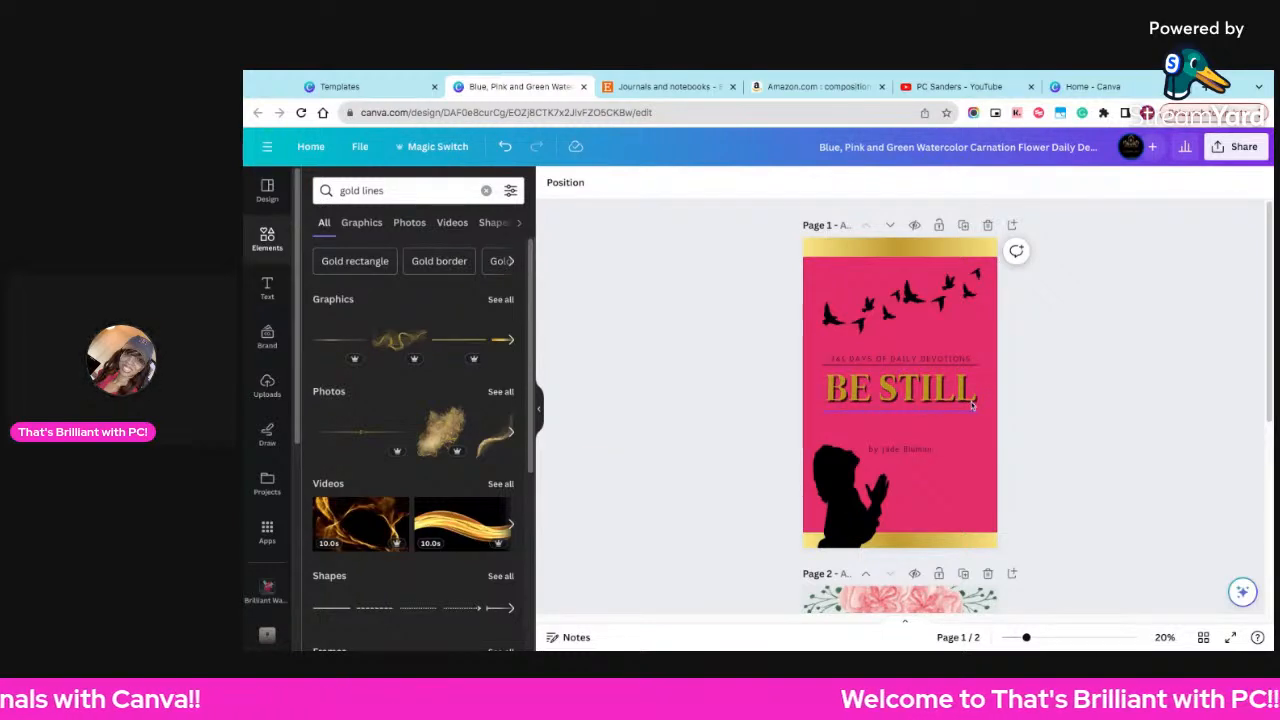
- Change the title's shadow color to the document gold #ba951f
left_click(868, 399)
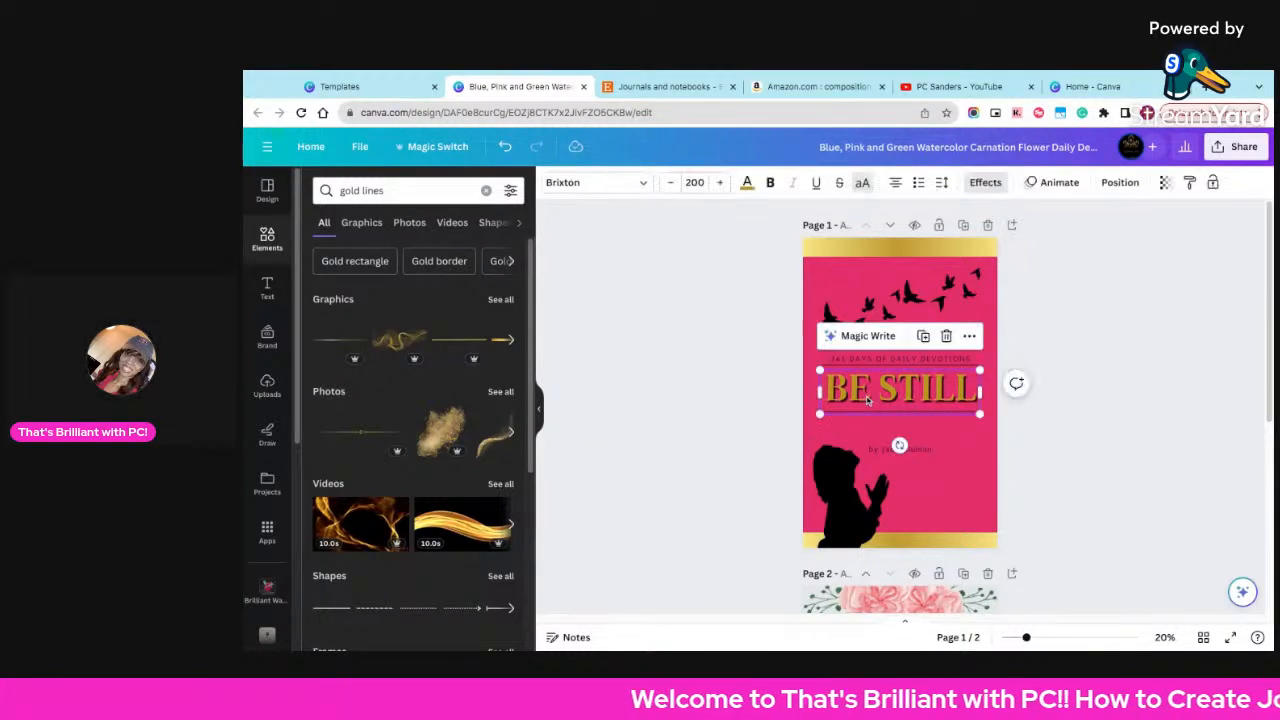
double_click(868, 399)
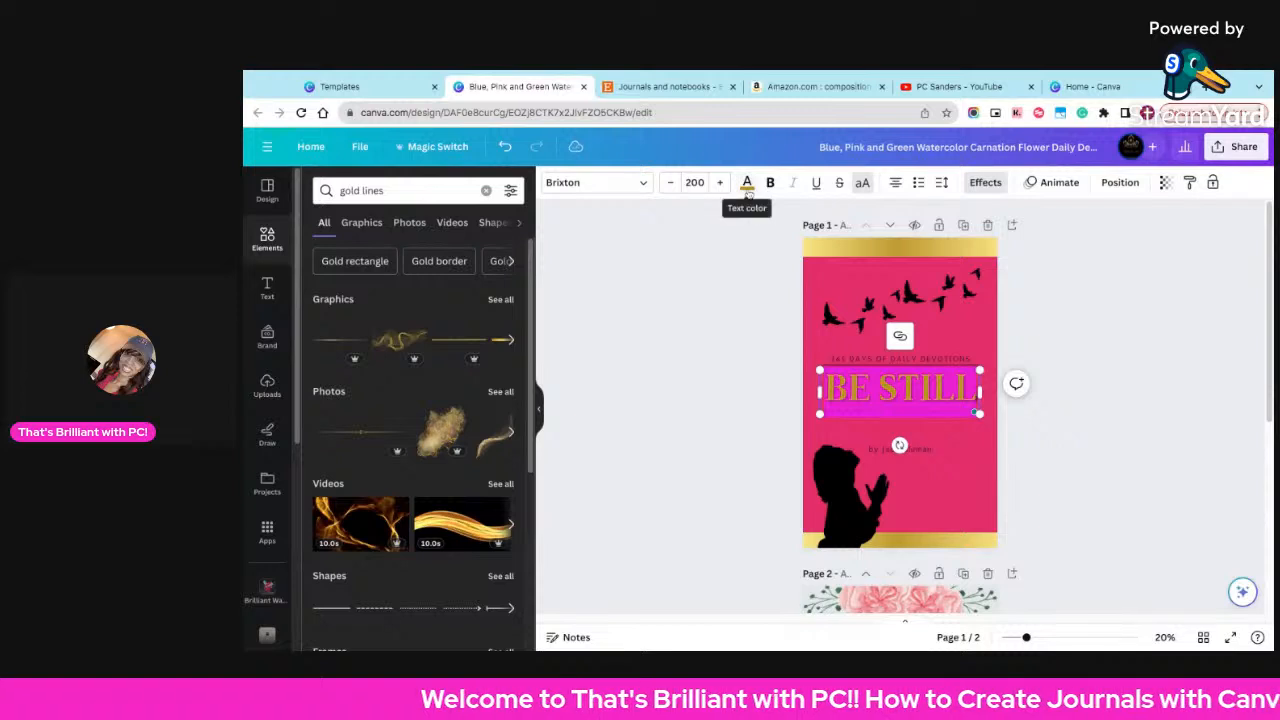
left_click(980, 185)
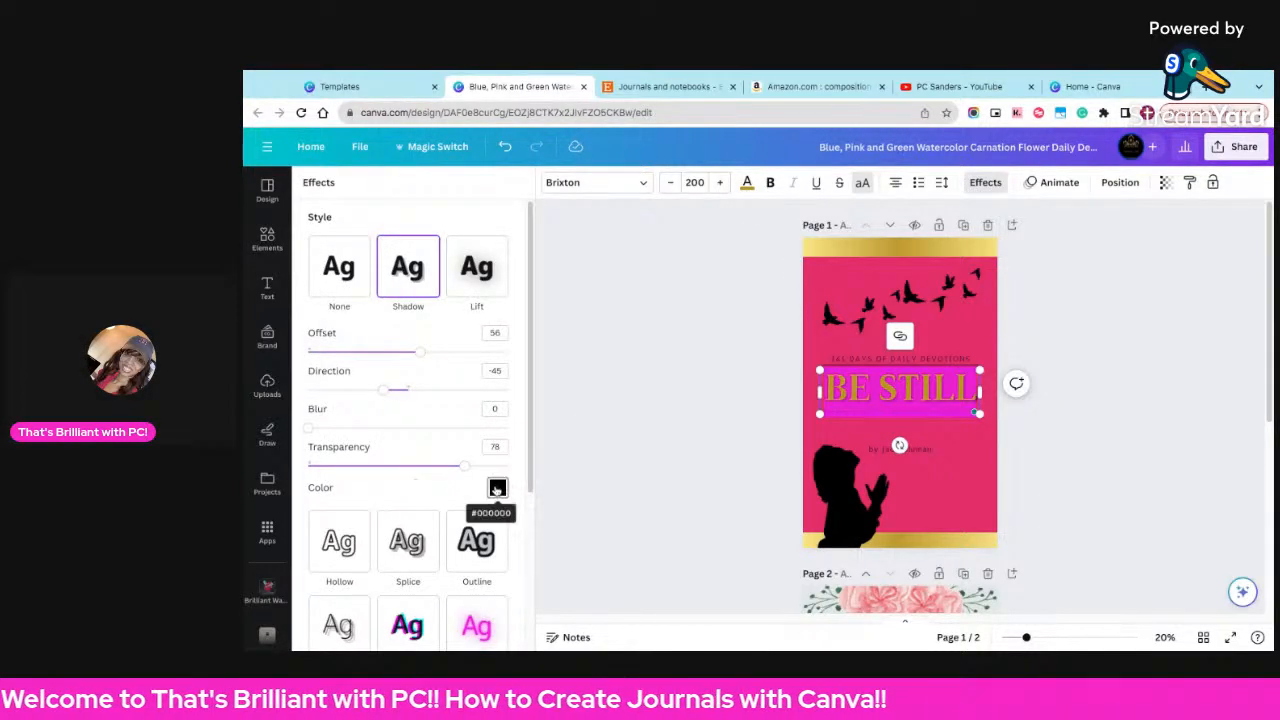
left_click(497, 488)
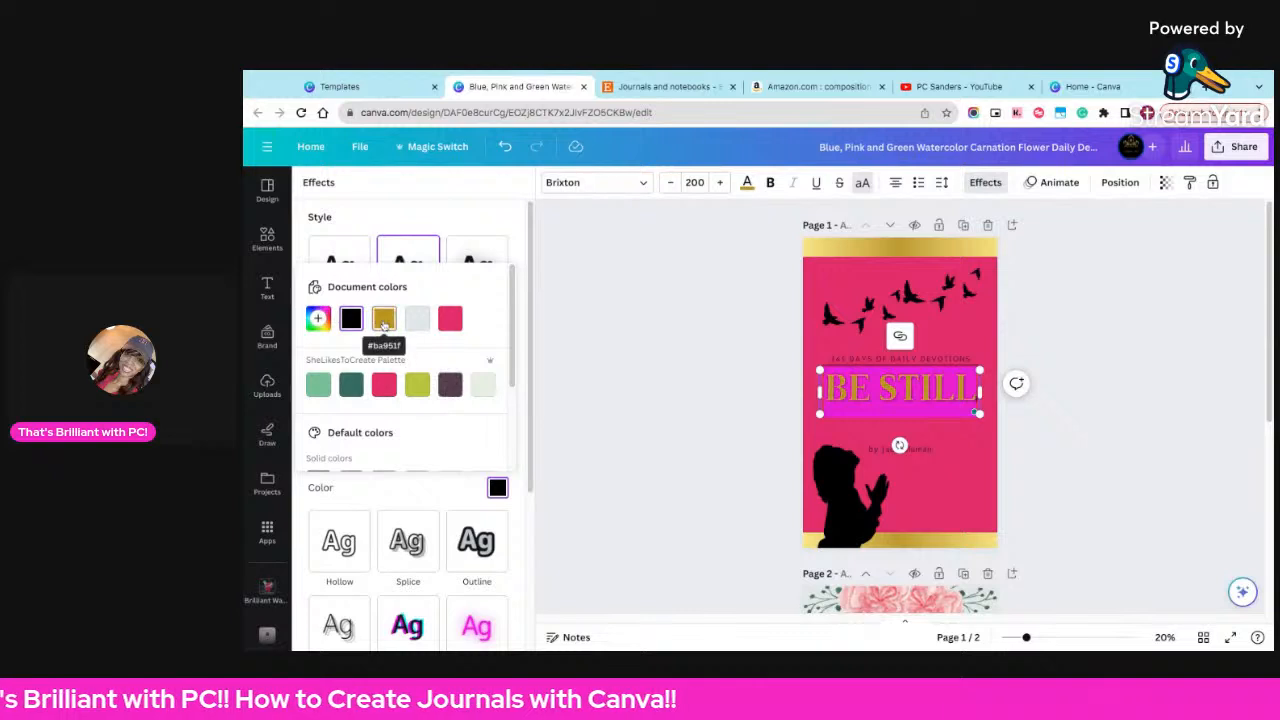
left_click(384, 320)
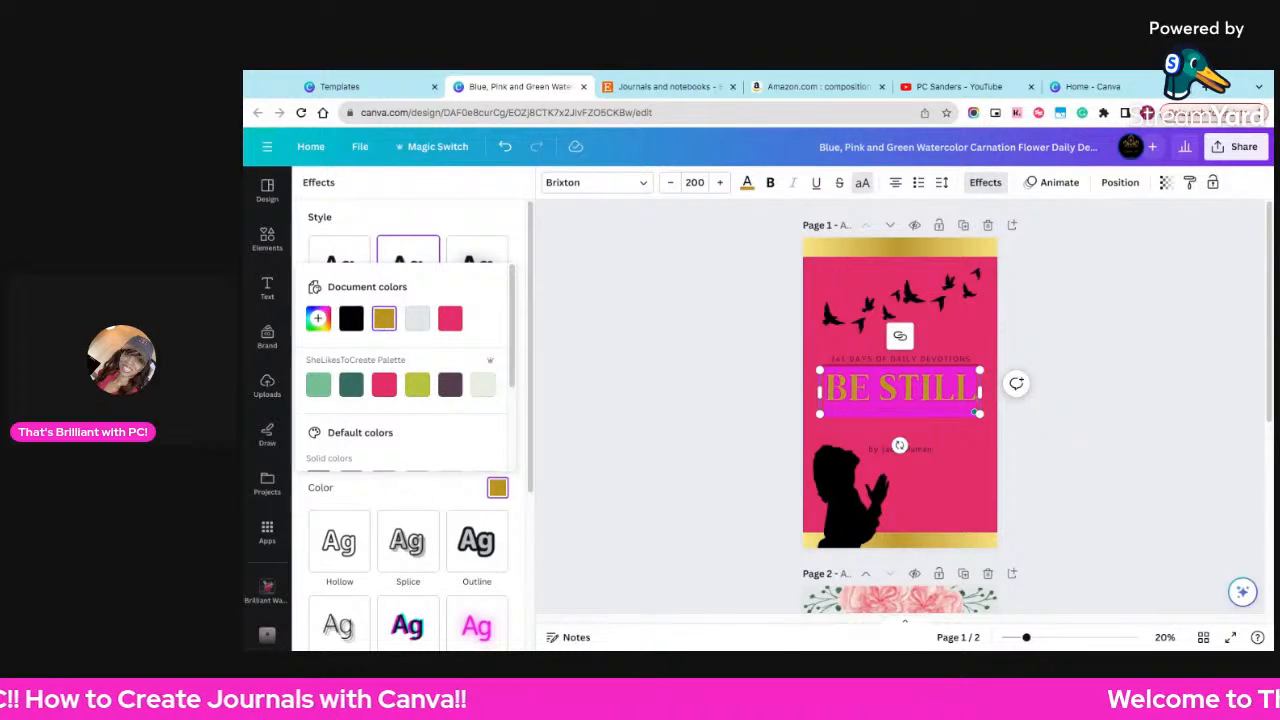
left_click(1073, 398)
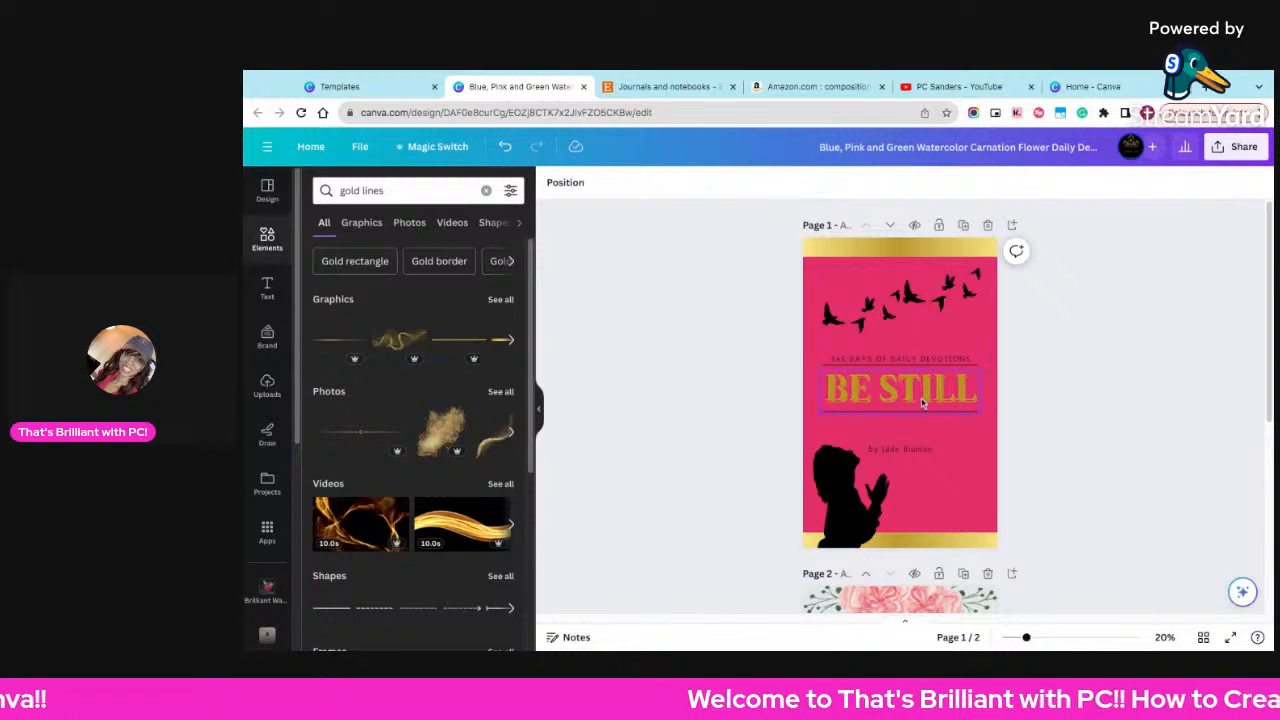
- Reduce the "BE STILL" title shadow's transparency slightly to 75
left_click(864, 392)
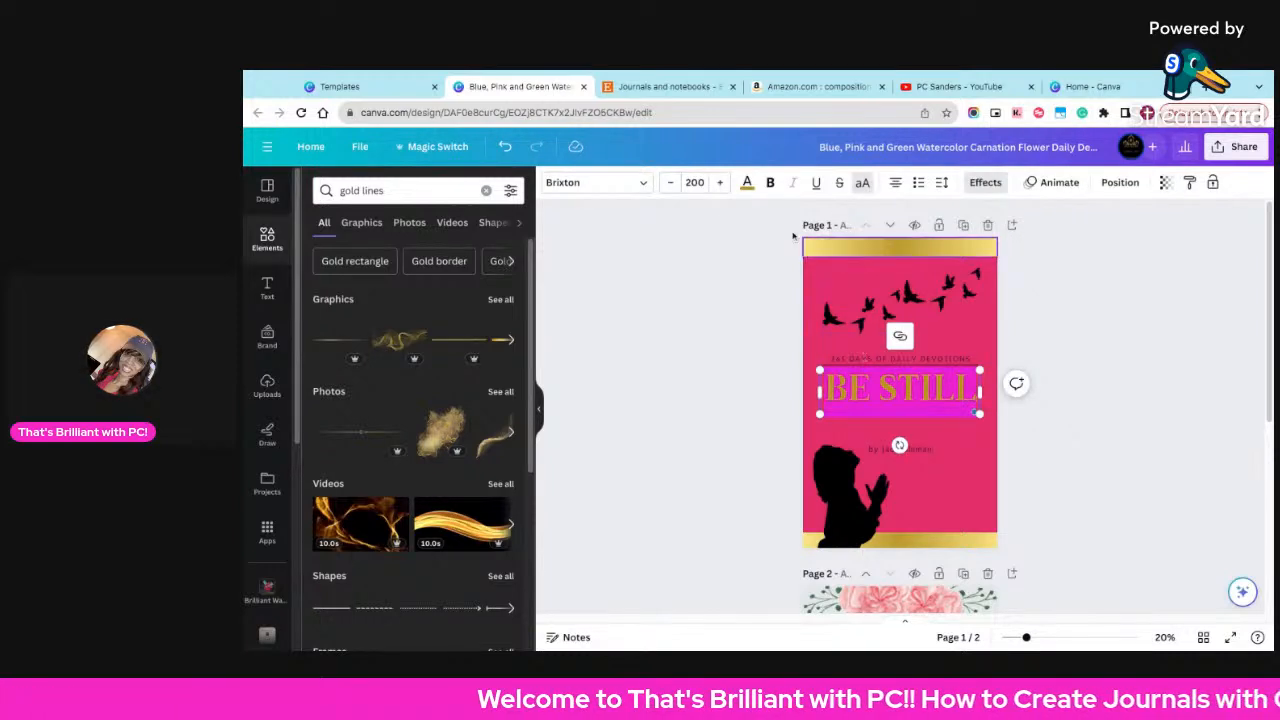
left_click(982, 184)
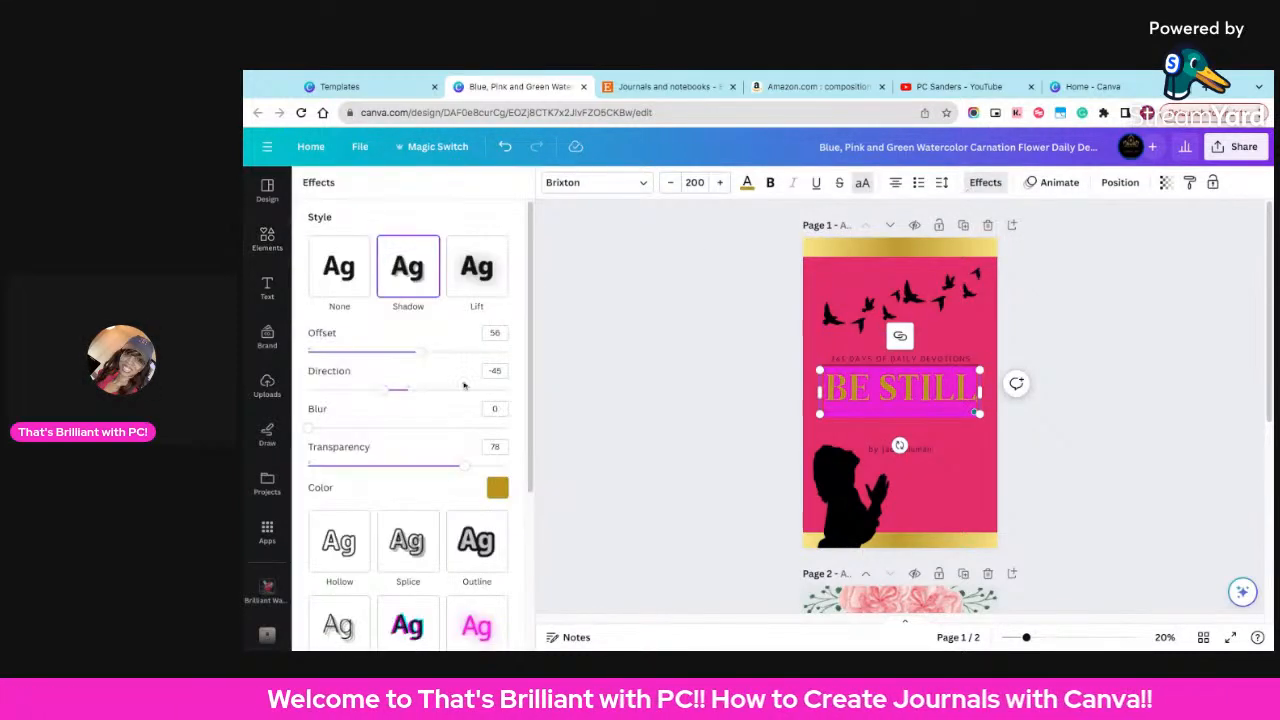
mouse_move(465, 470)
left_mouse_down()
mouse_move(417, 464)
mouse_move(460, 466)
left_mouse_up()
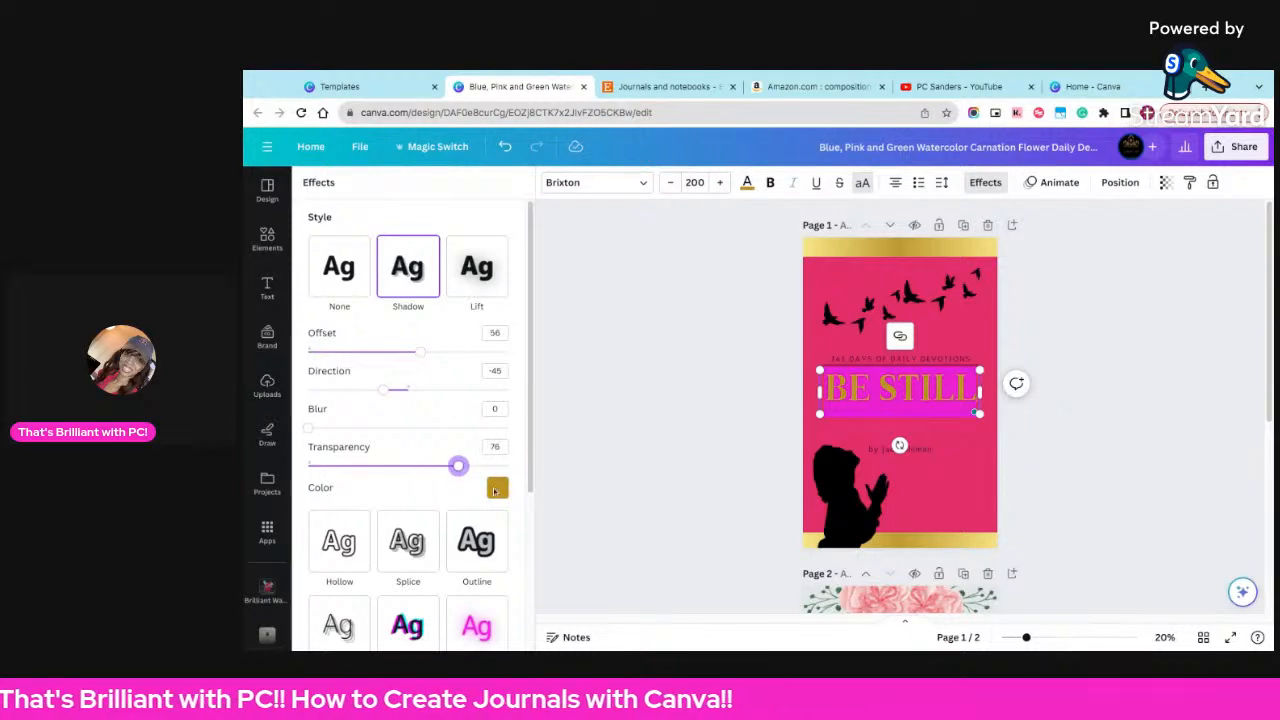
- Recolor the title's shadow with a custom darker gold, #7D6003
left_click(497, 487)
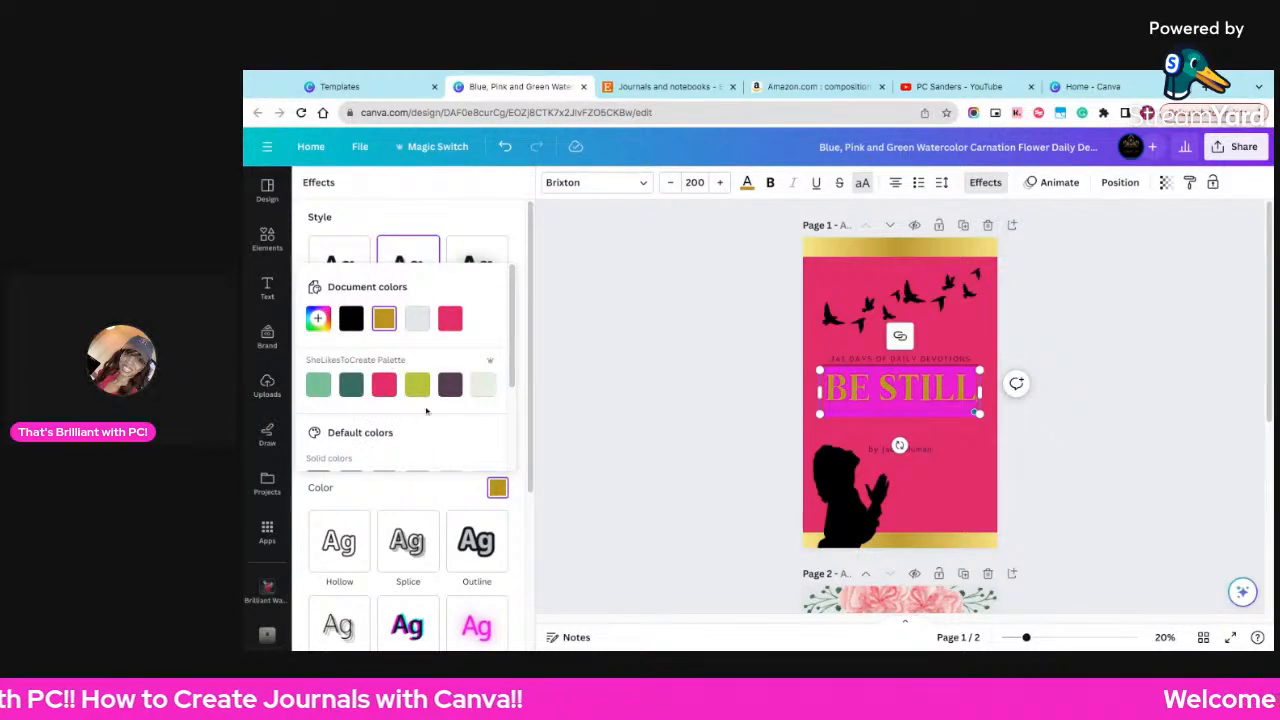
scroll(418, 440, "down", 2)
scroll(407, 455, "down", 1)
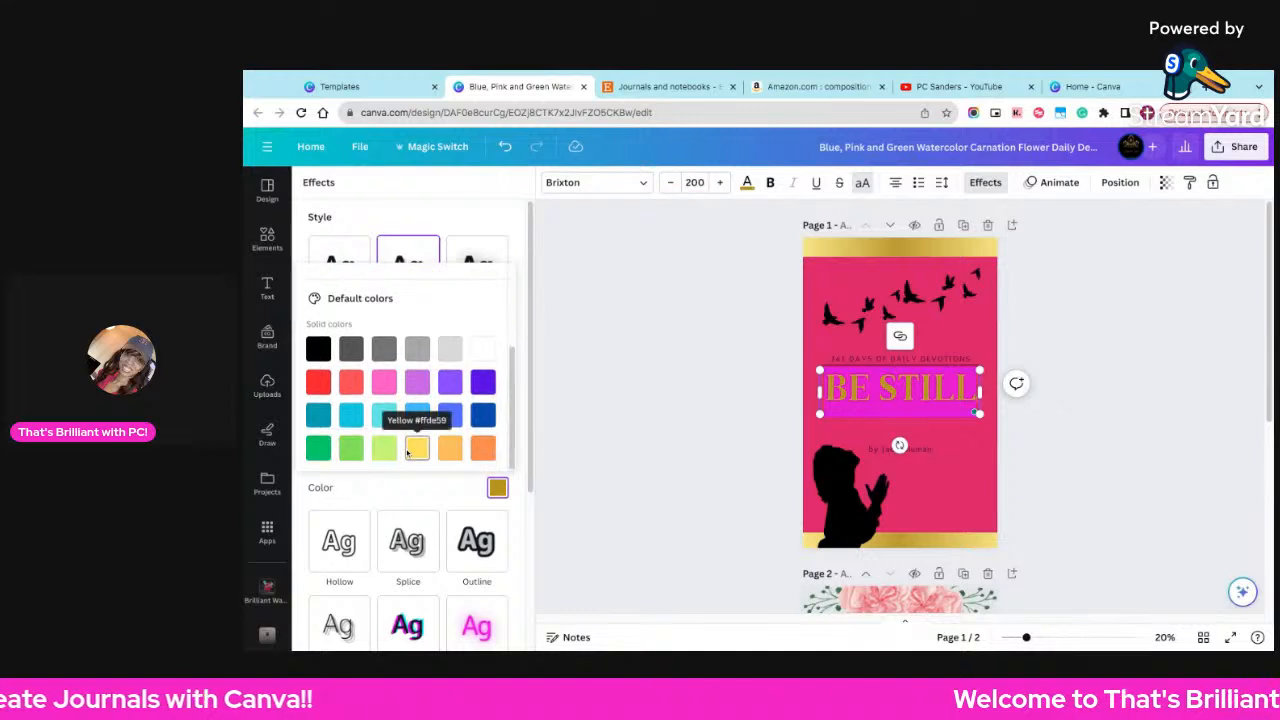
scroll(450, 428, "up", 3)
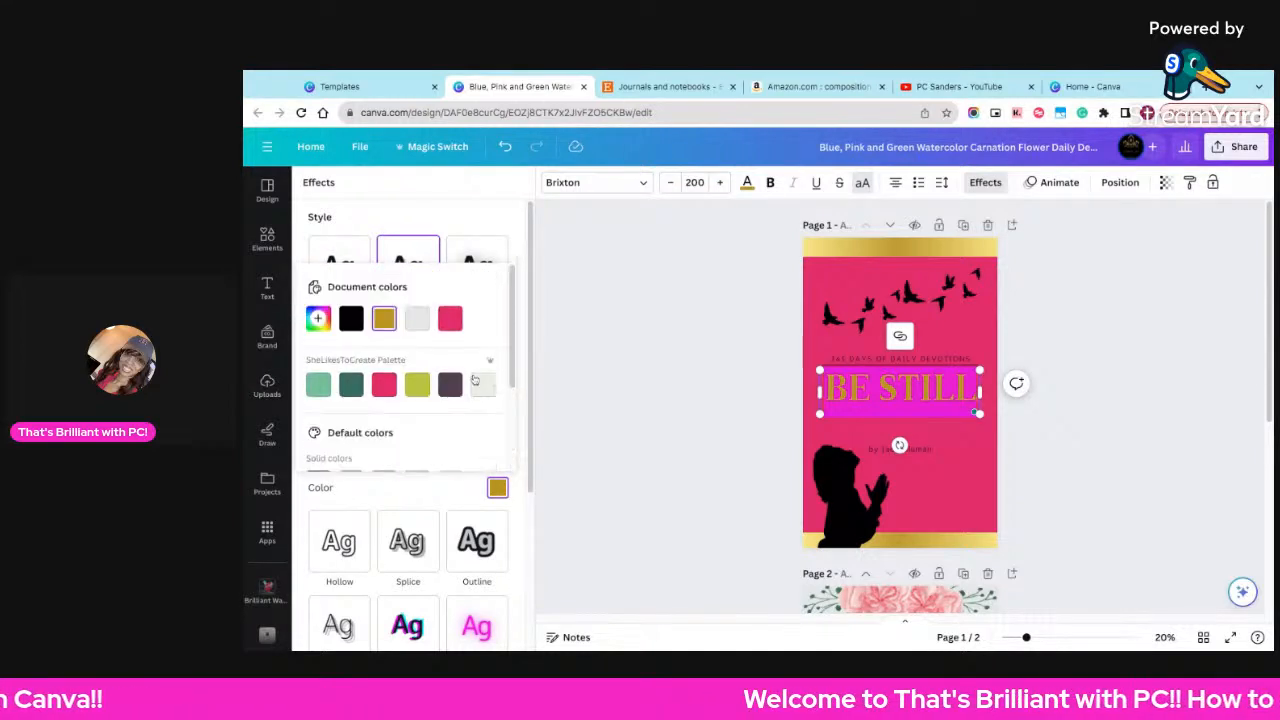
left_click(318, 318)
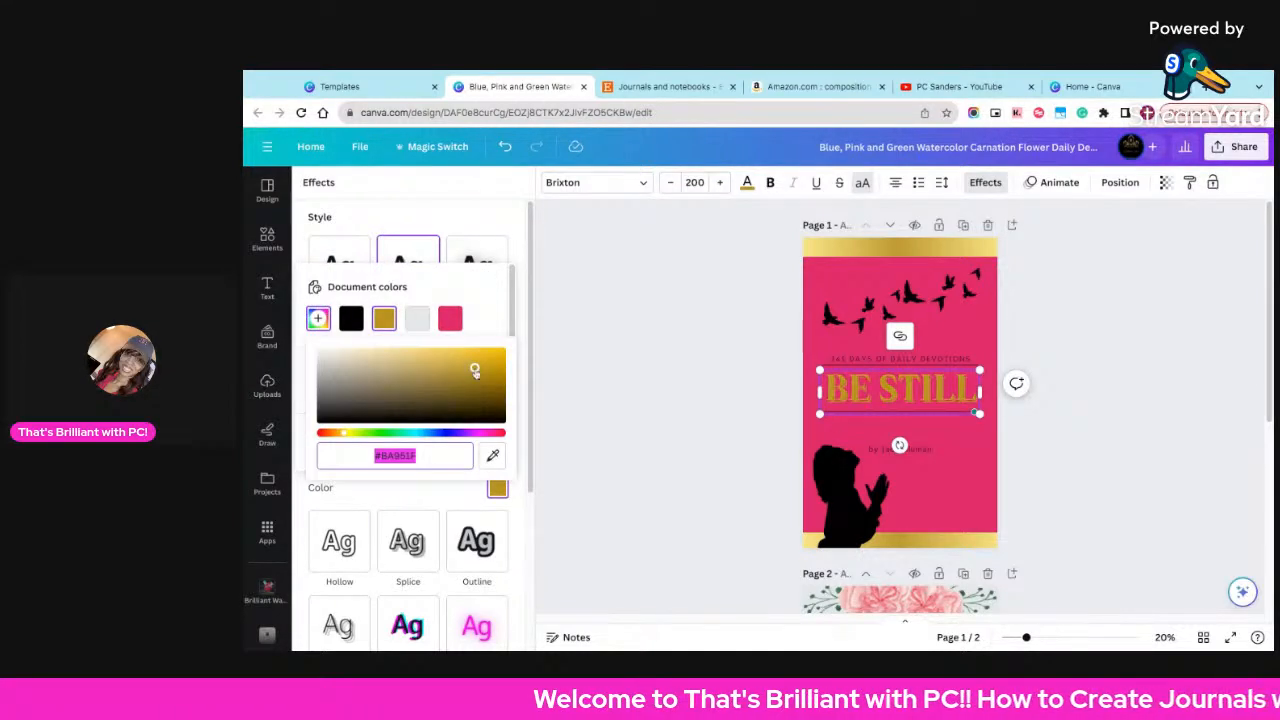
left_click_drag(476, 374, 501, 386)
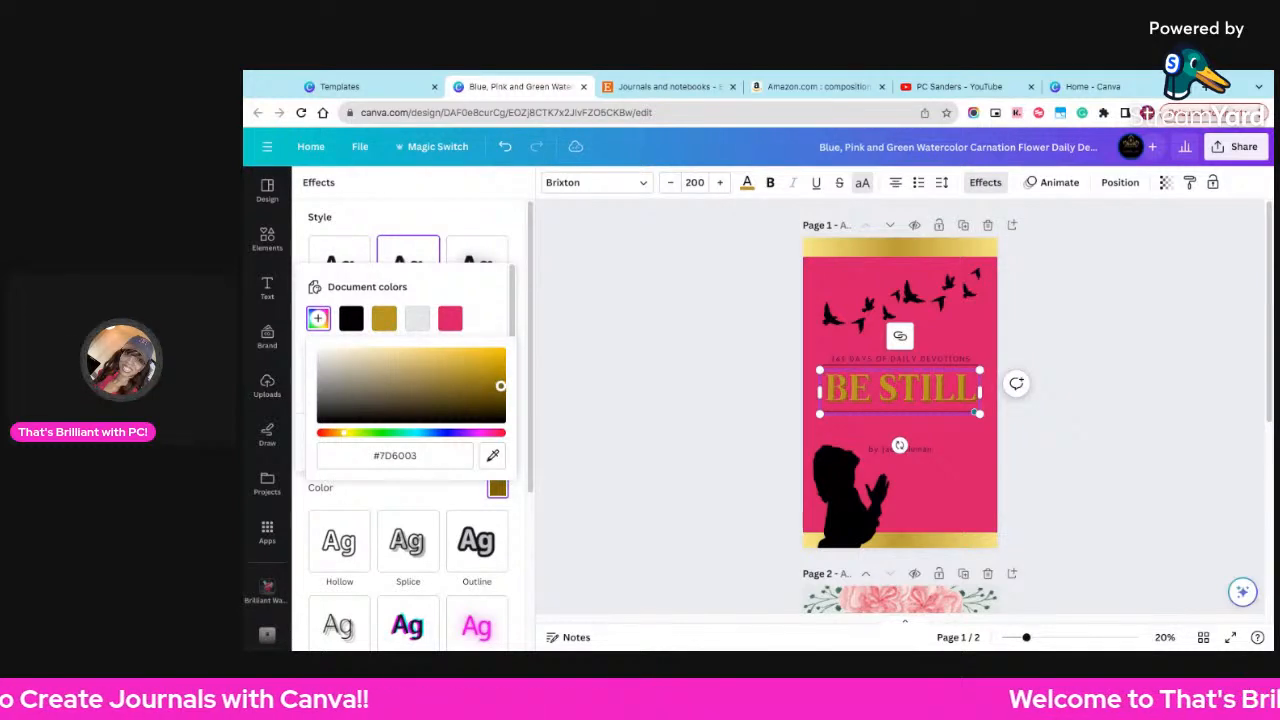
left_click(681, 402)
left_click(689, 403)
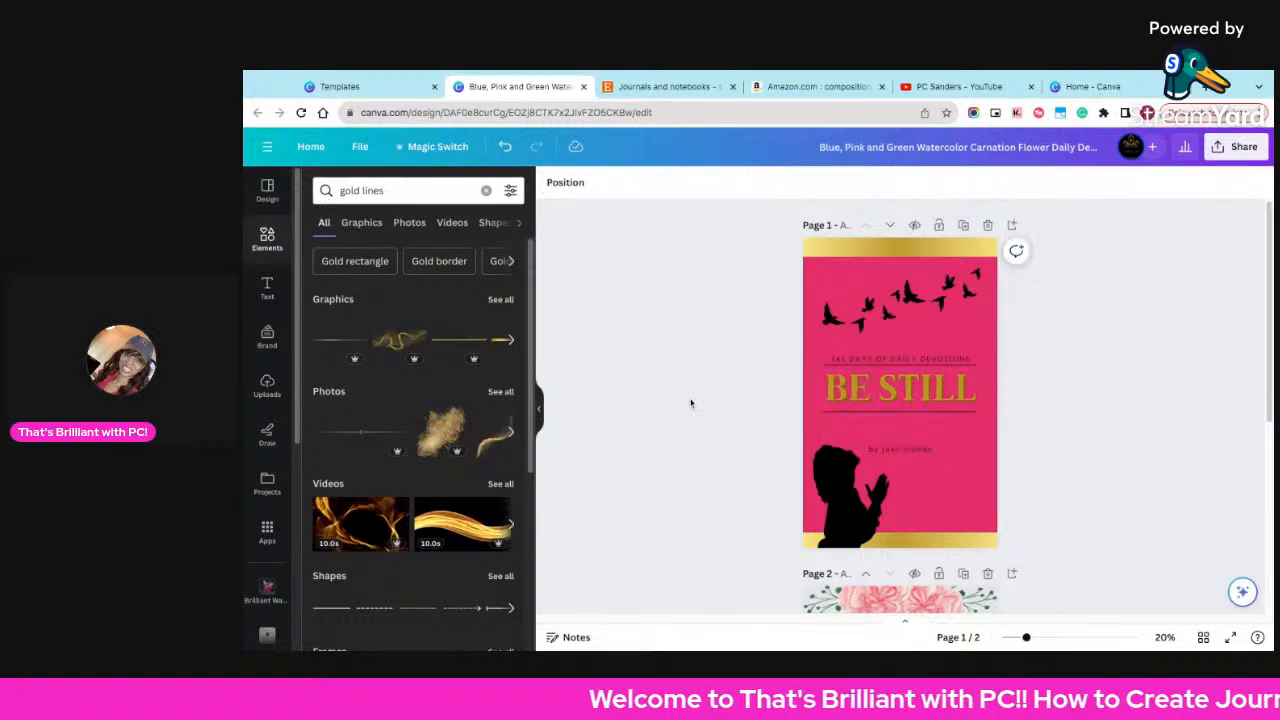
- Set the "BE STILL" title's shadow color back to black #000000 and deselect the title
left_click(928, 398)
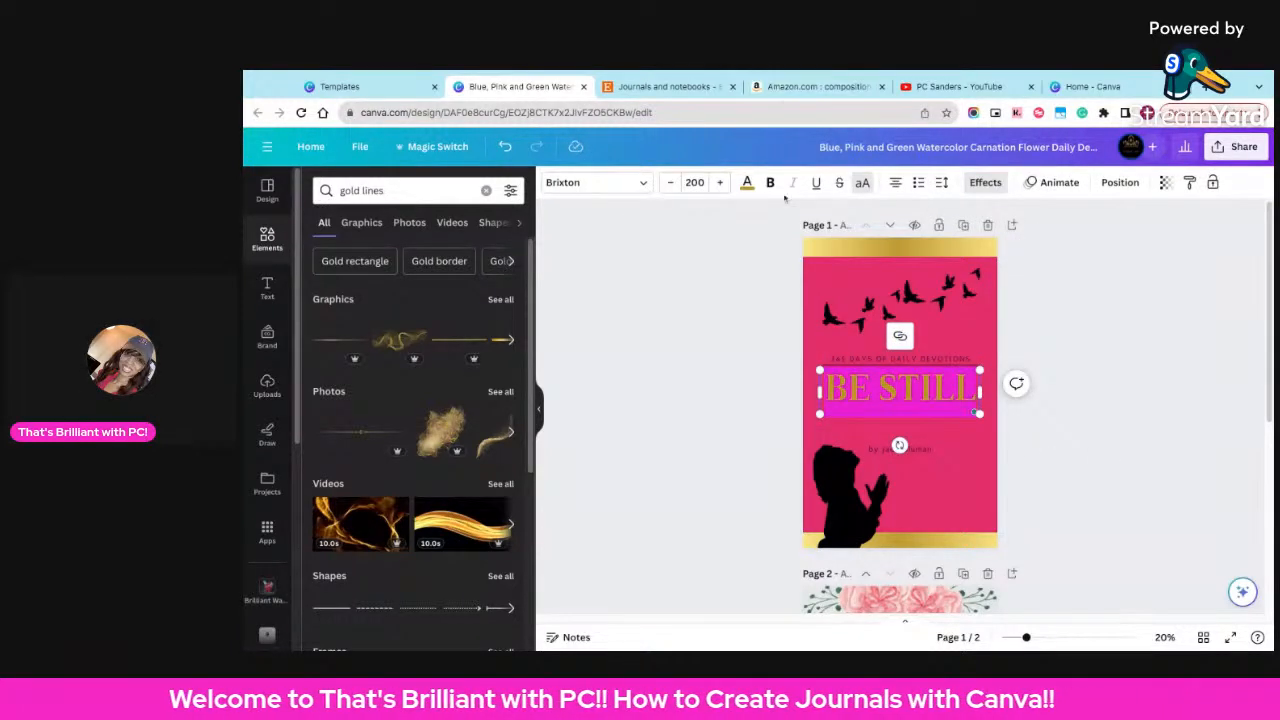
left_click(985, 182)
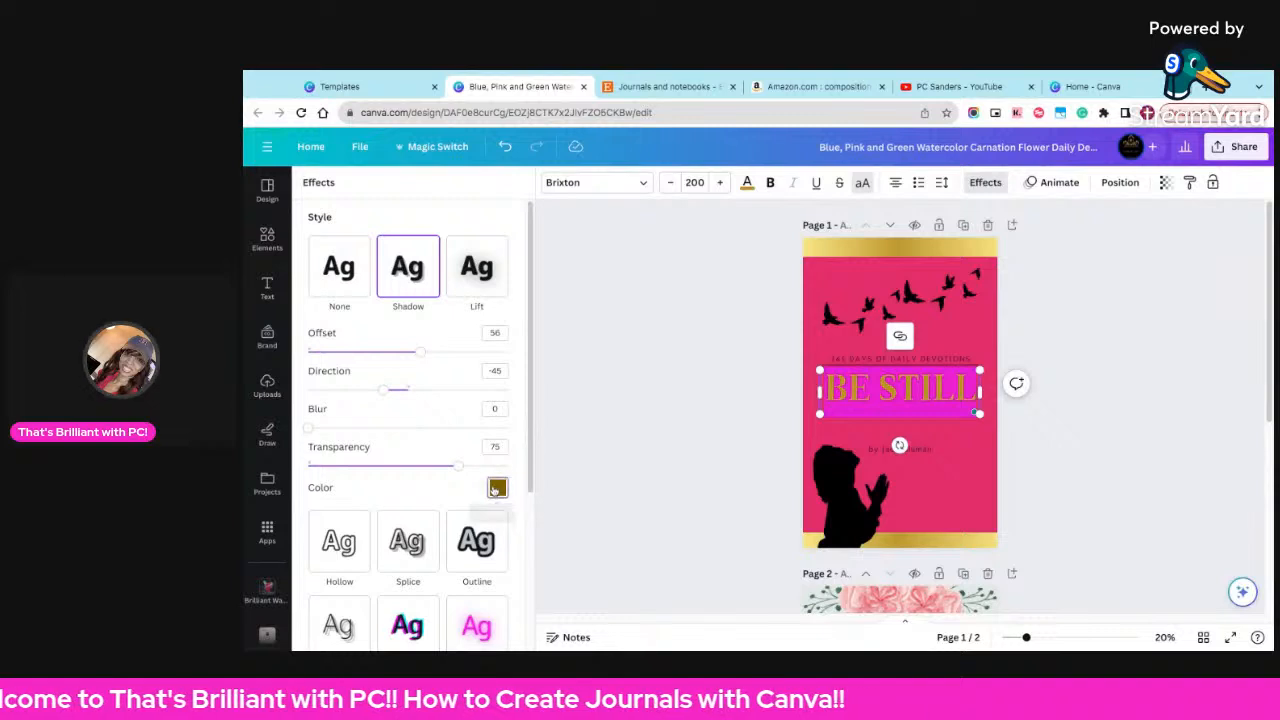
left_click(497, 487)
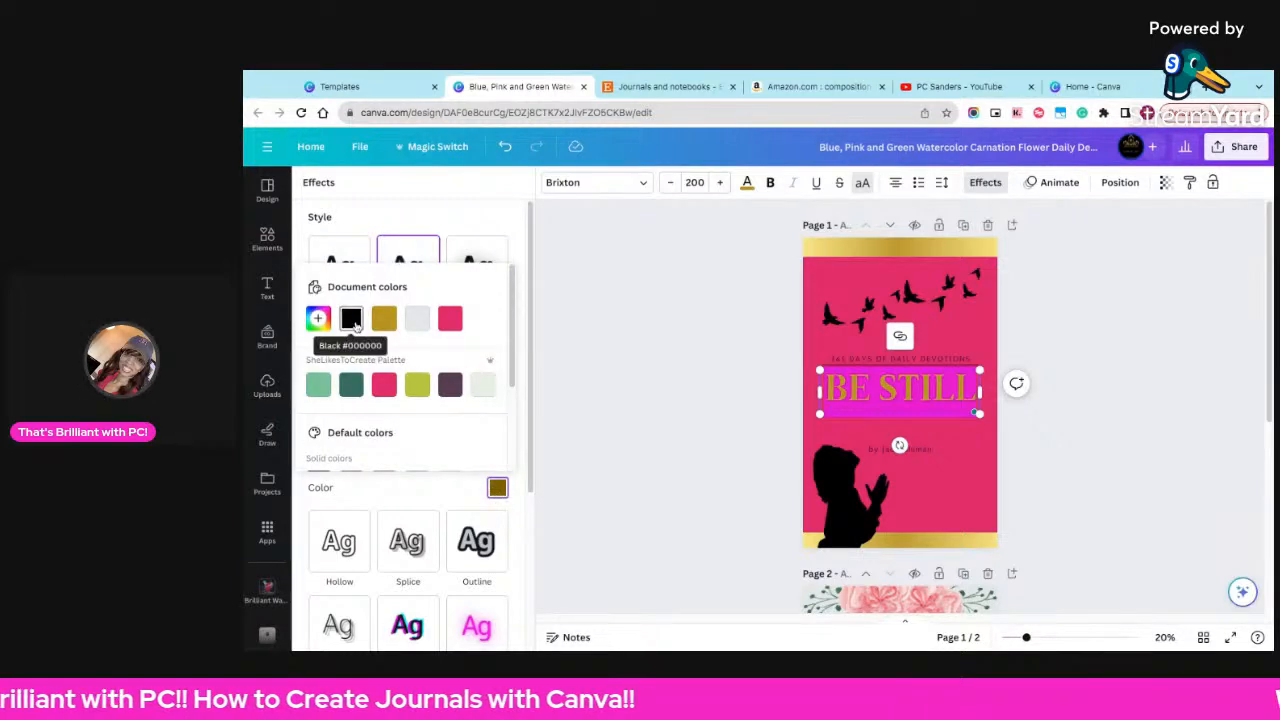
left_click(353, 320)
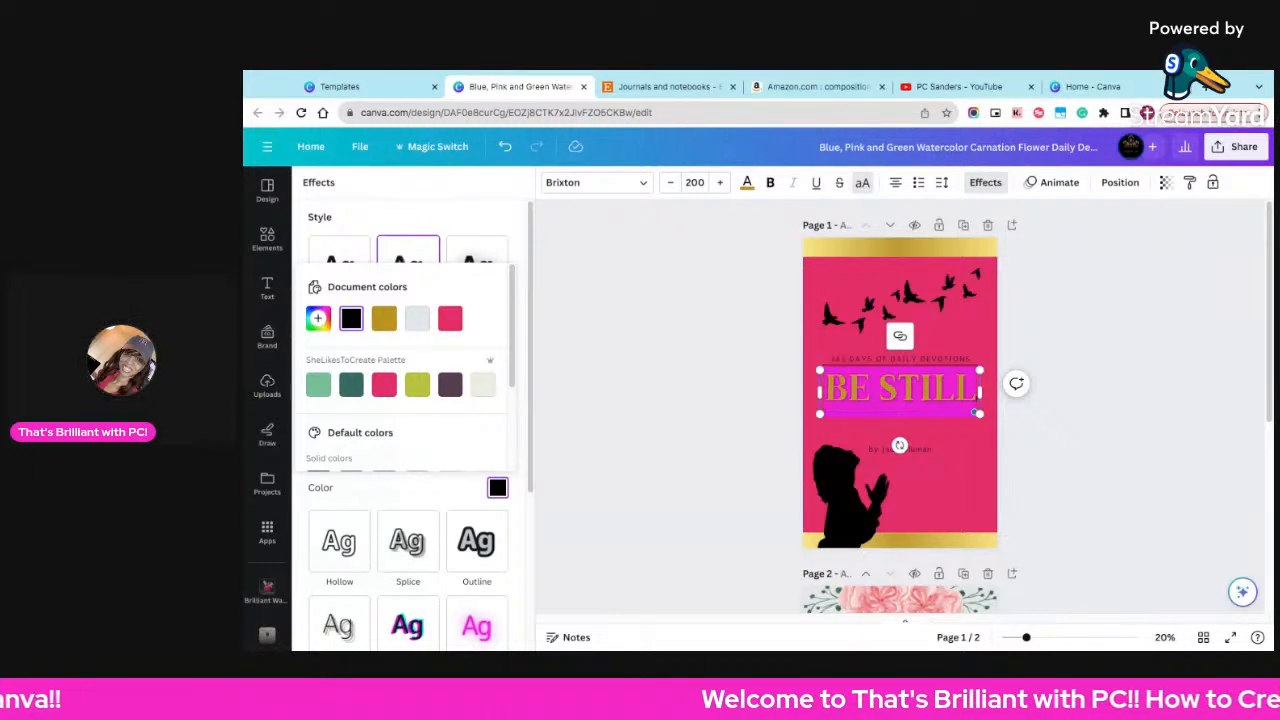
left_click(731, 414)
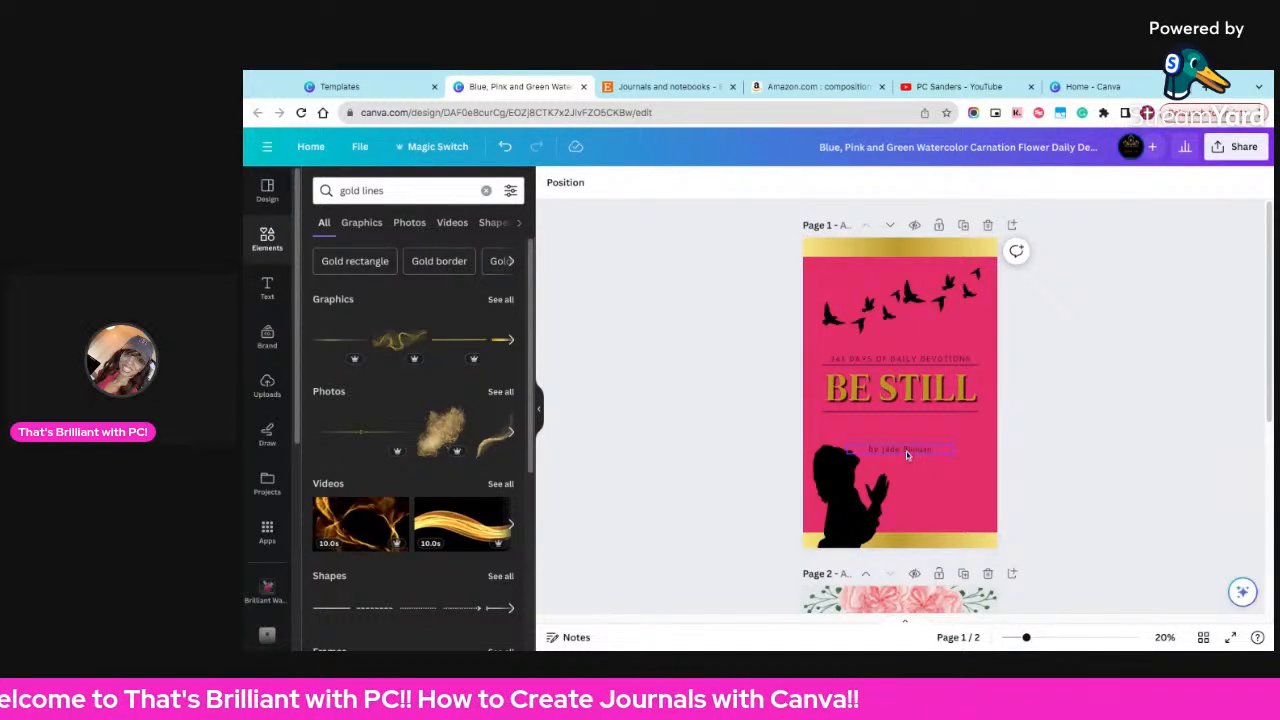
- Move the author line up closer beneath the title and replace its text with "The Dream Team"
mouse_move(906, 451)
left_mouse_down()
mouse_move(906, 427)
mouse_move(906, 456)
mouse_move(893, 433)
left_mouse_up()
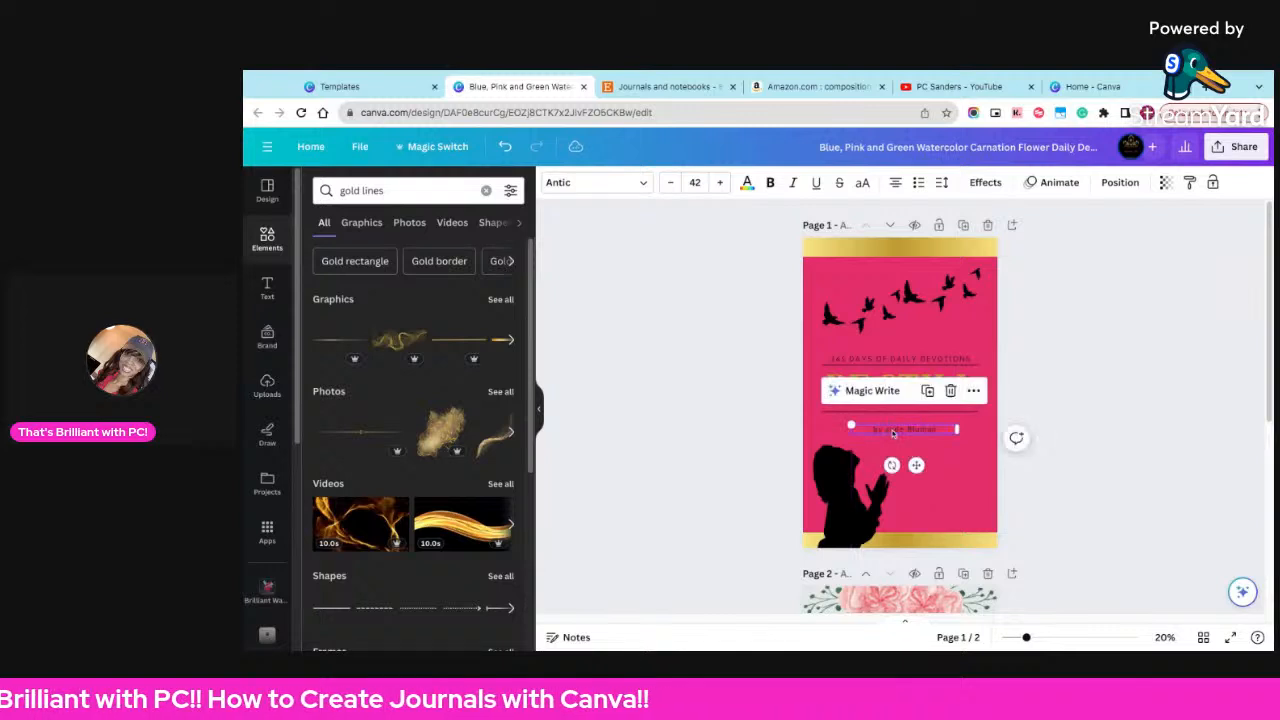
triple_click(893, 433)
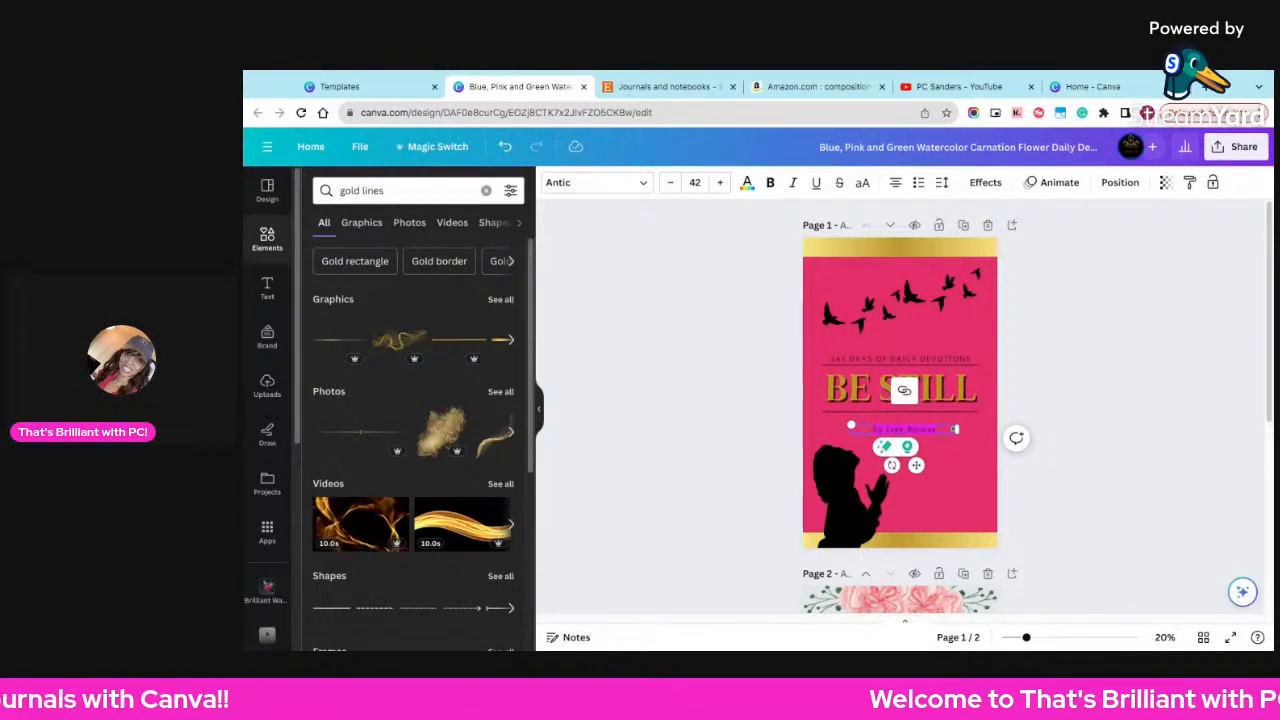
type("My")
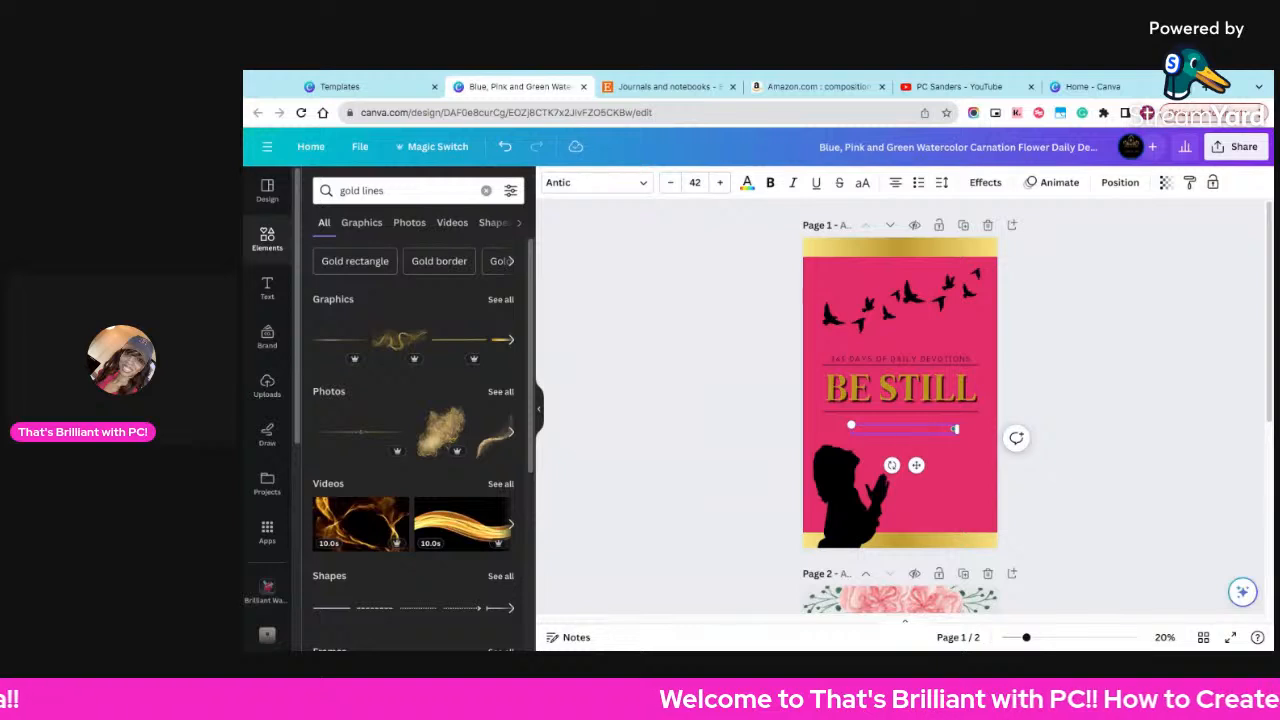
type("Ps")
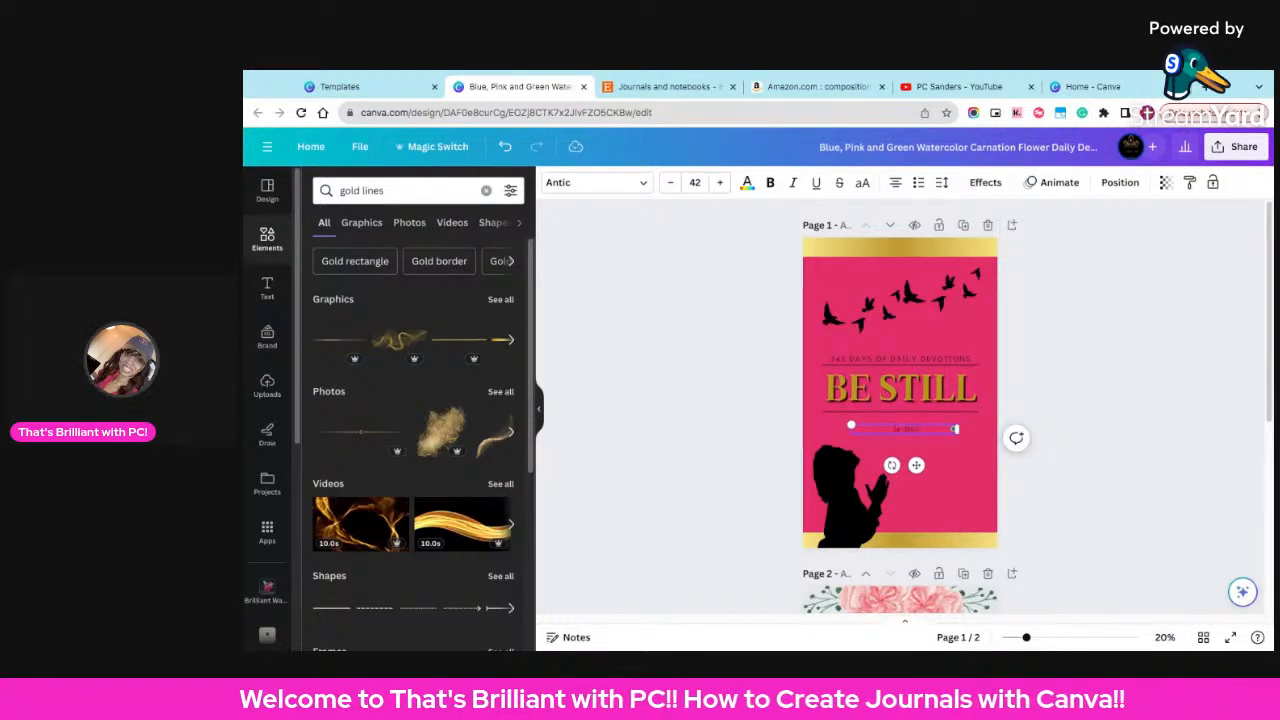
type(" Team")
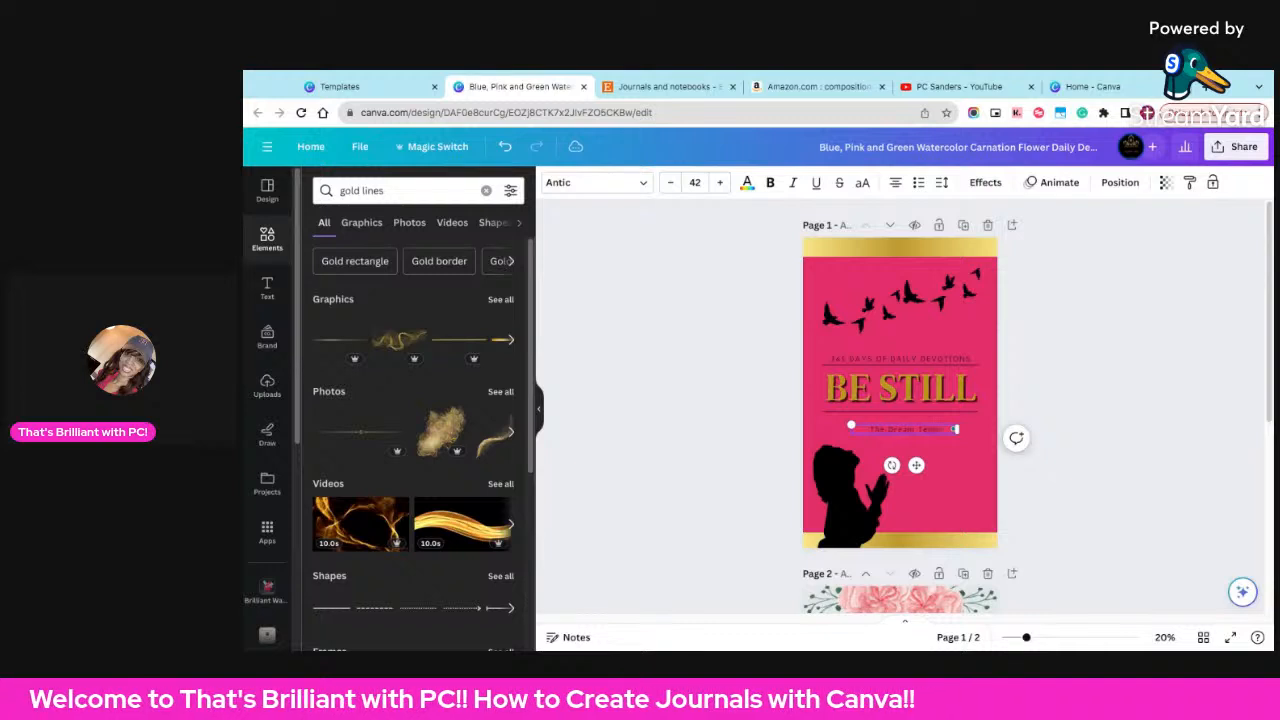
- Delete the old floral second page and duplicate the finished "BE STILL" cover page
left_click(1073, 320)
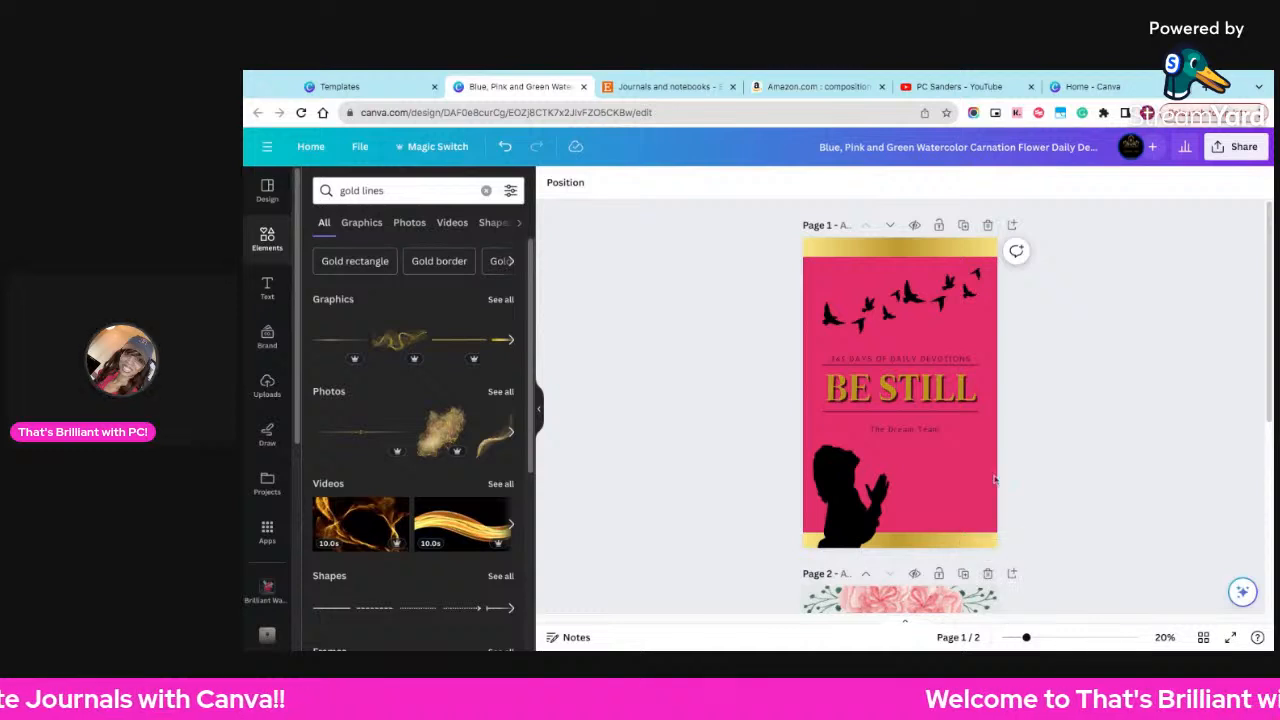
left_click(987, 573)
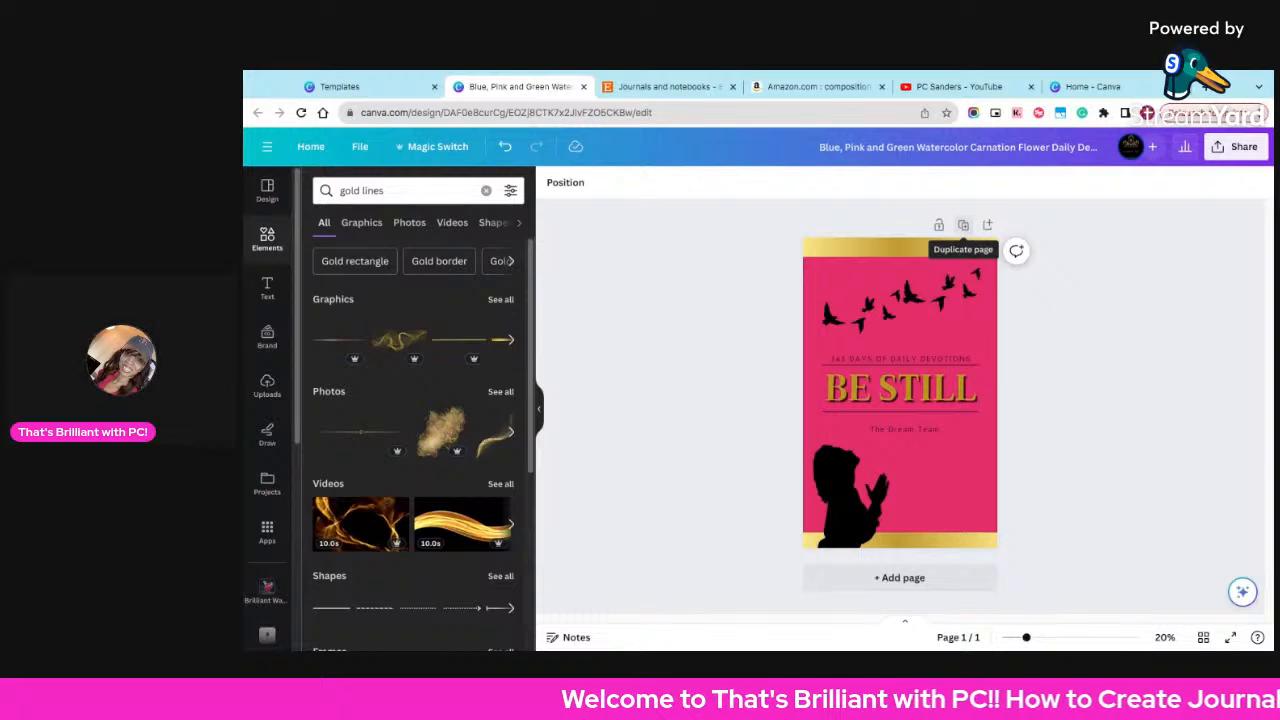
left_click(963, 225)
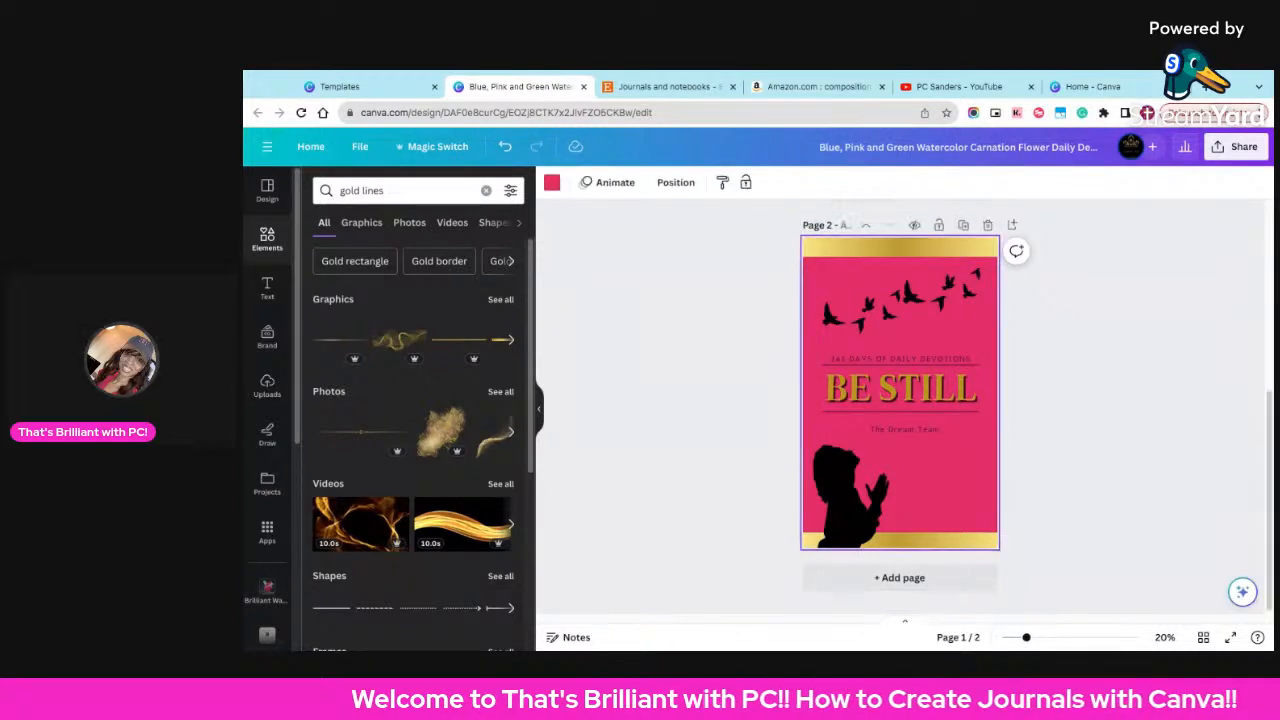
scroll(1075, 365, "up", 5)
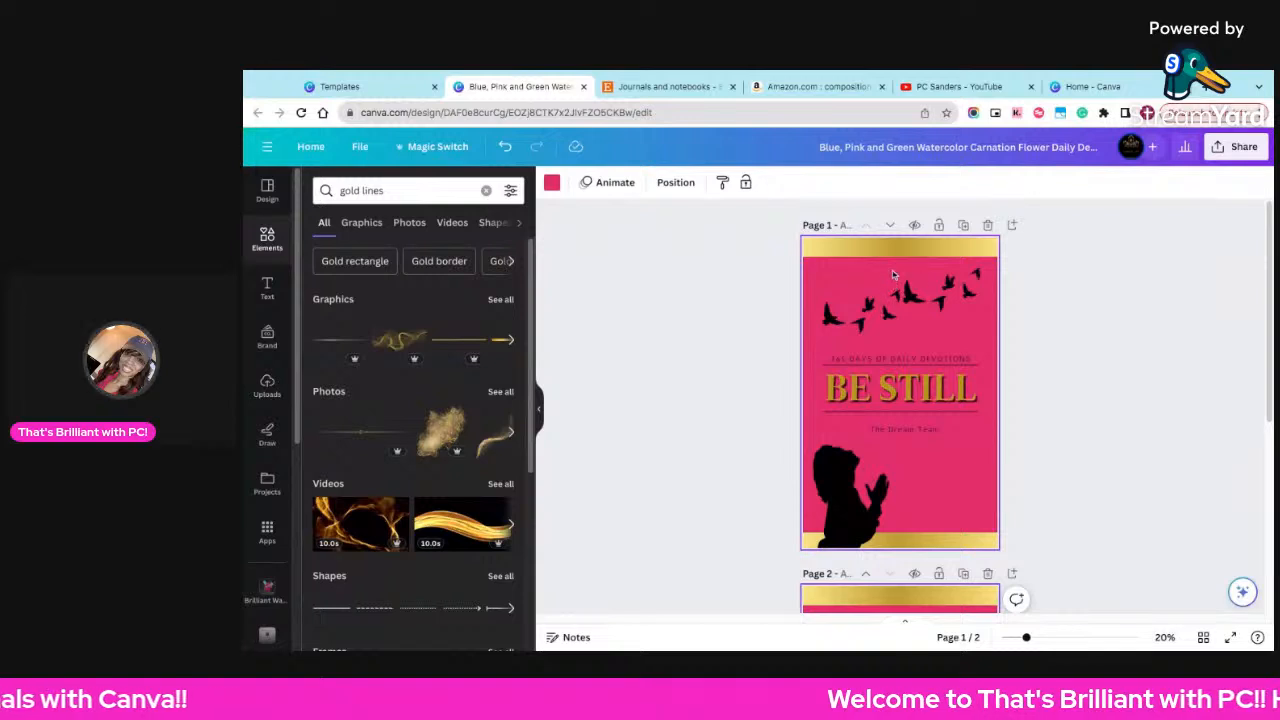
- Delete the flying birds and the line beneath the title from the duplicated page 2
scroll(996, 457, "down", 1)
scroll(996, 457, "down", 3)
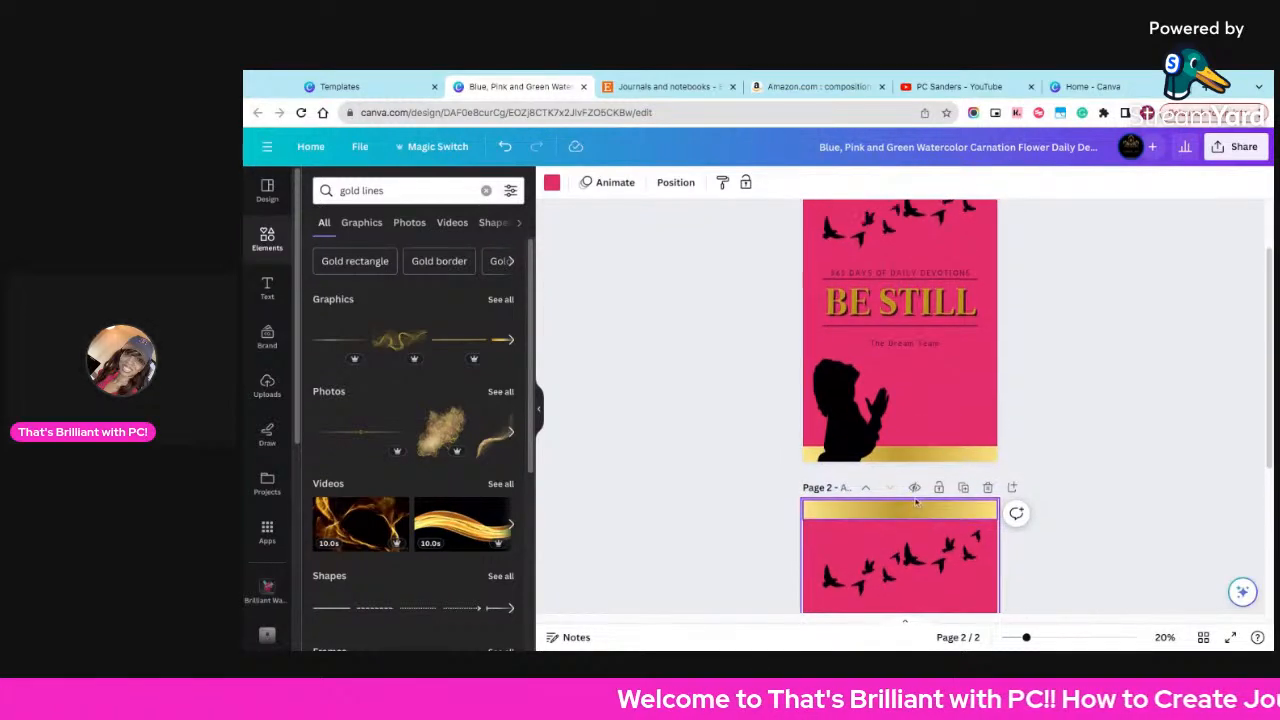
scroll(900, 470, "down", 2)
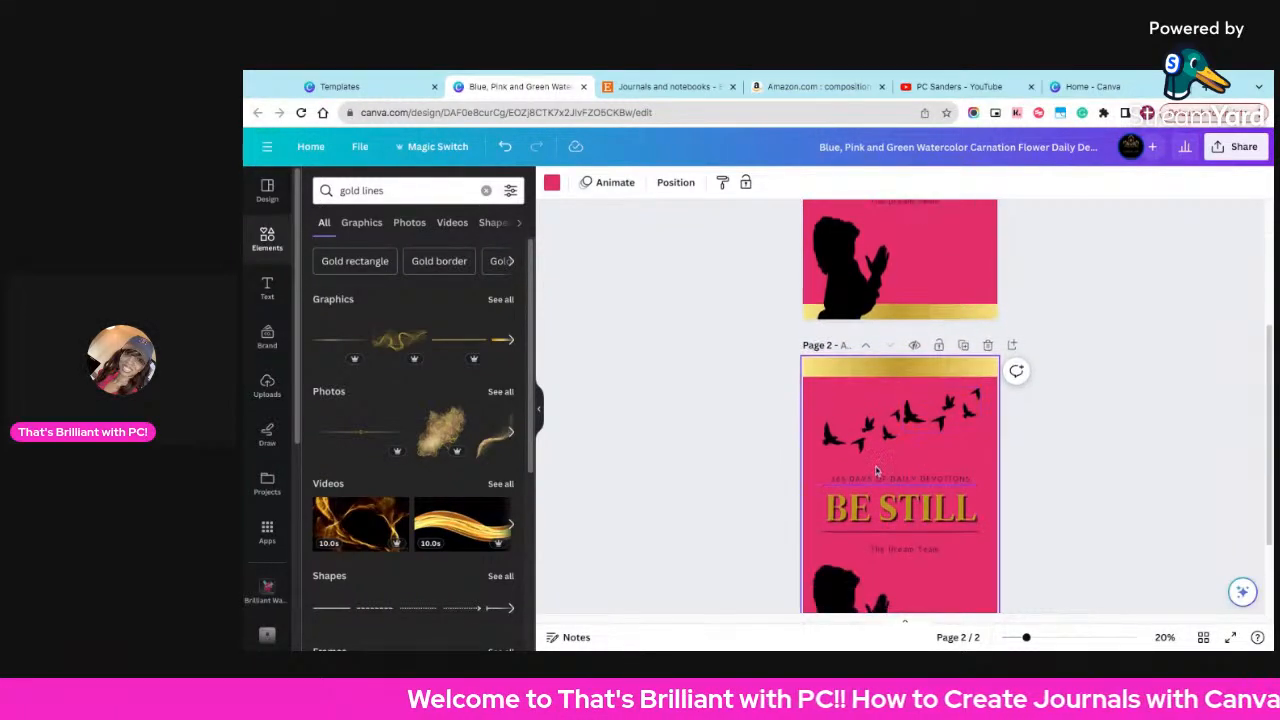
left_click(873, 435)
key("Delete")
left_click(915, 413)
key("Delete")
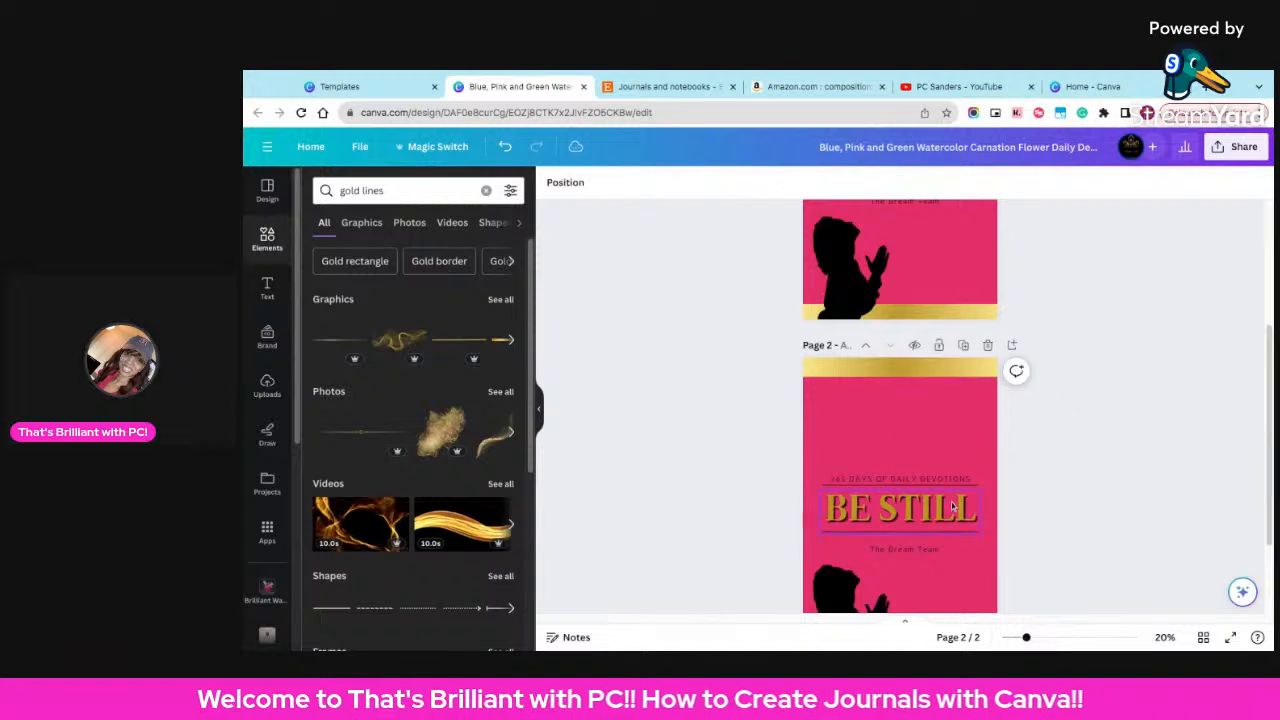
left_click(913, 530)
key("Delete")
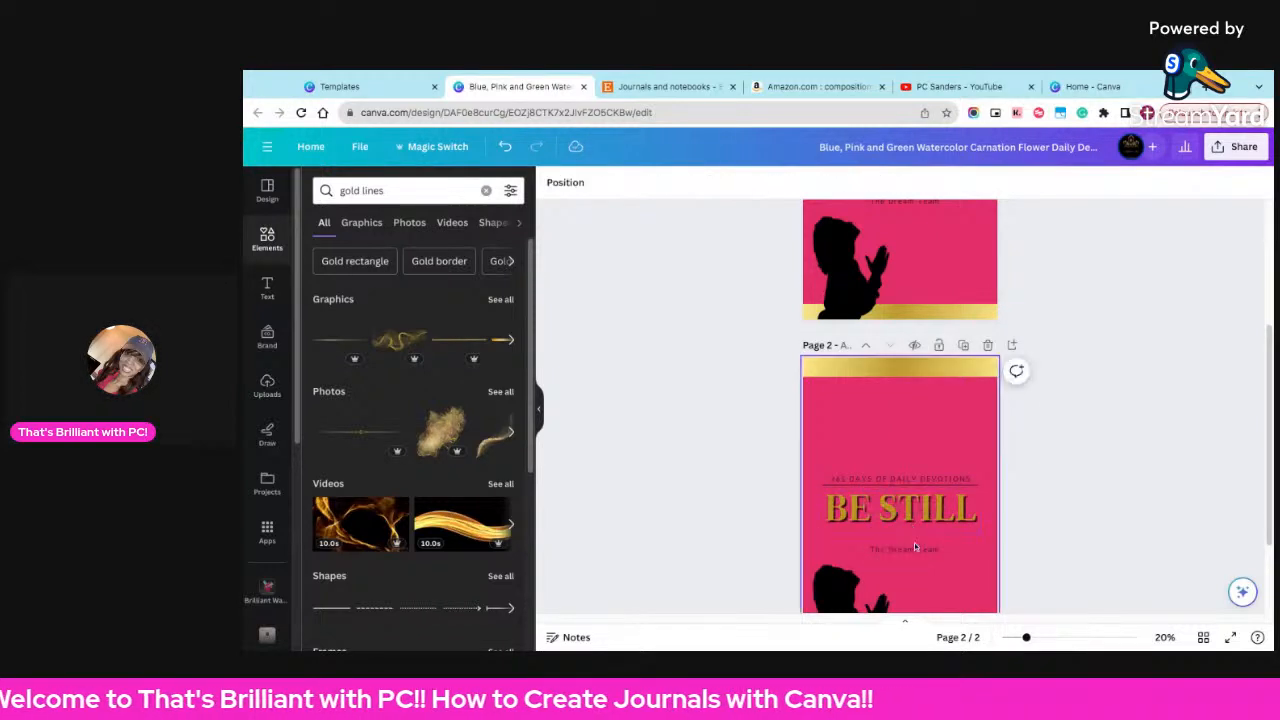
- Remove the author line, the "BE STILL" title and the praying silhouette from page 2
left_click(918, 550)
key("Delete")
left_click(910, 517)
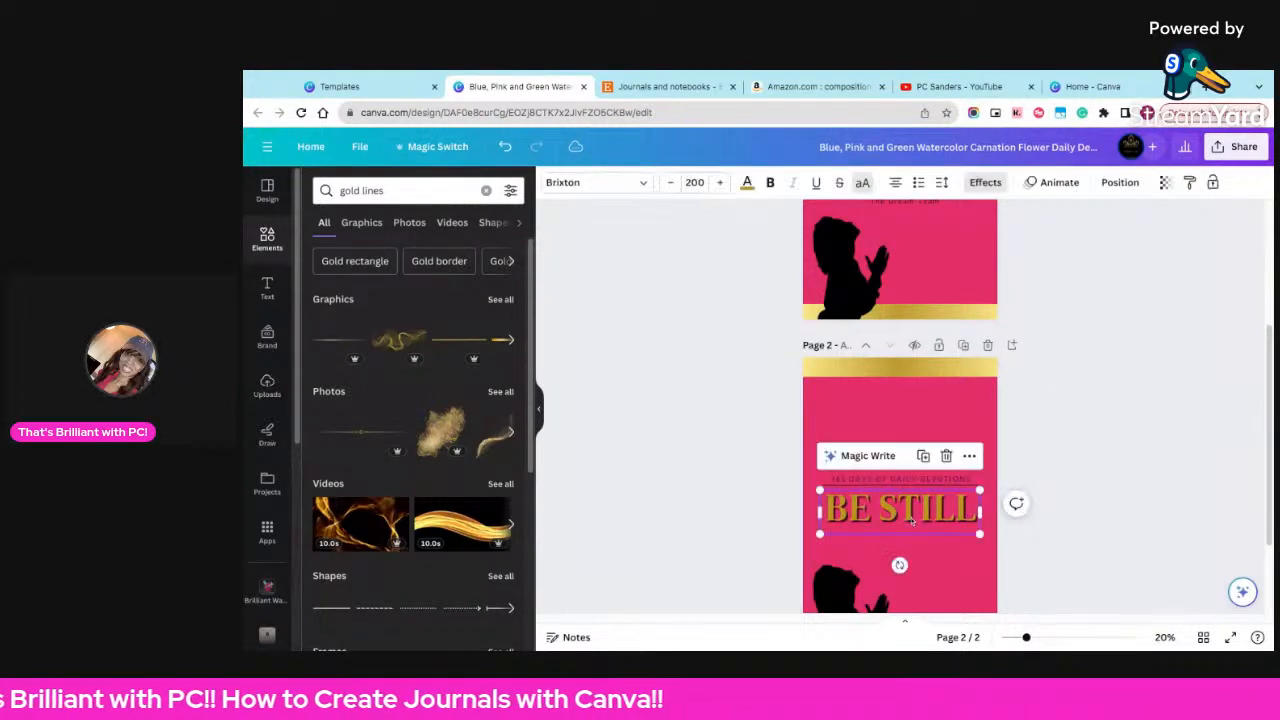
key("Delete")
scroll(1018, 563, "down", 3)
left_click(831, 504)
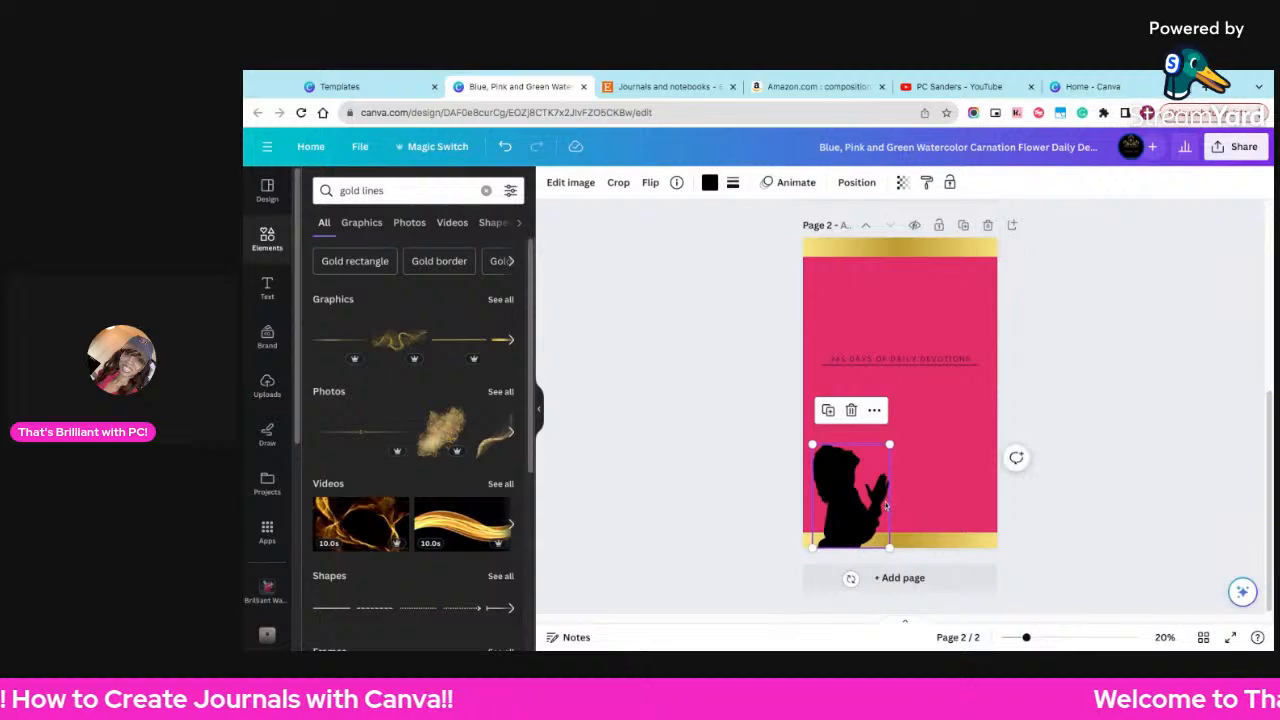
key("Delete")
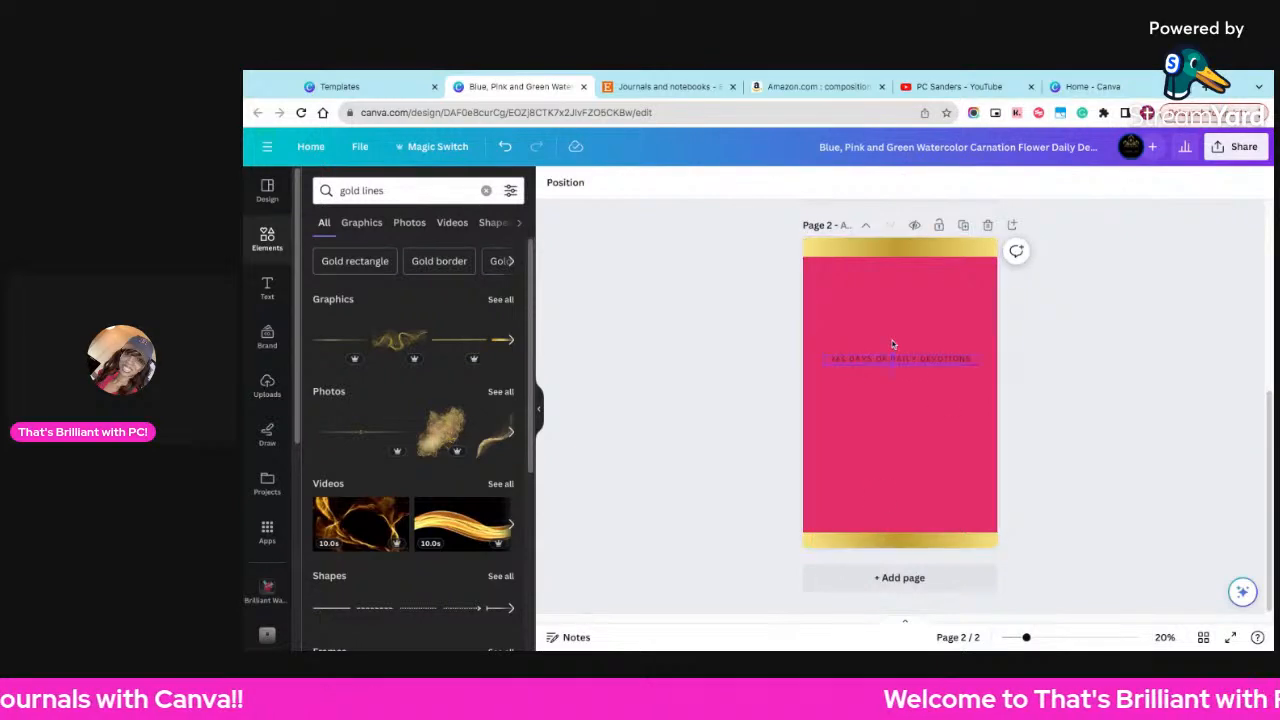
- Move page 2's remaining devotions line slightly lower and replace its text with "Love & Joy Collection"
left_click(901, 359)
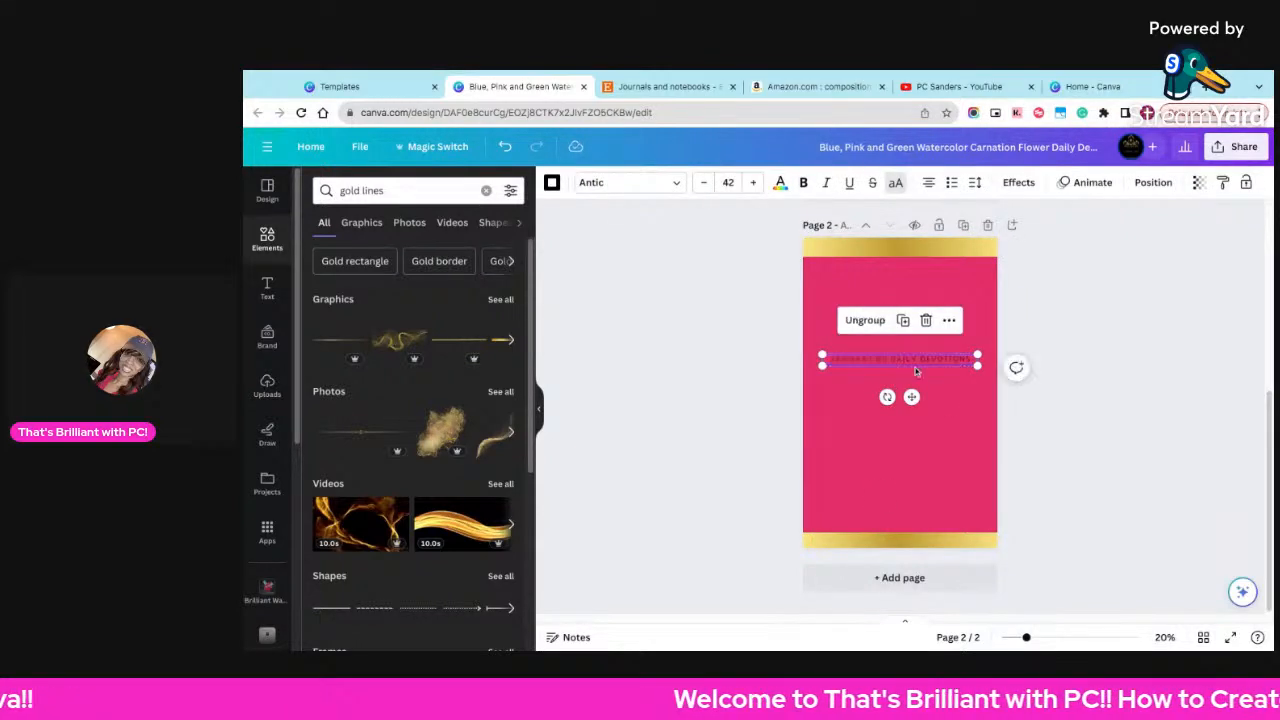
left_click_drag(911, 397, 917, 426)
triple_click(916, 385)
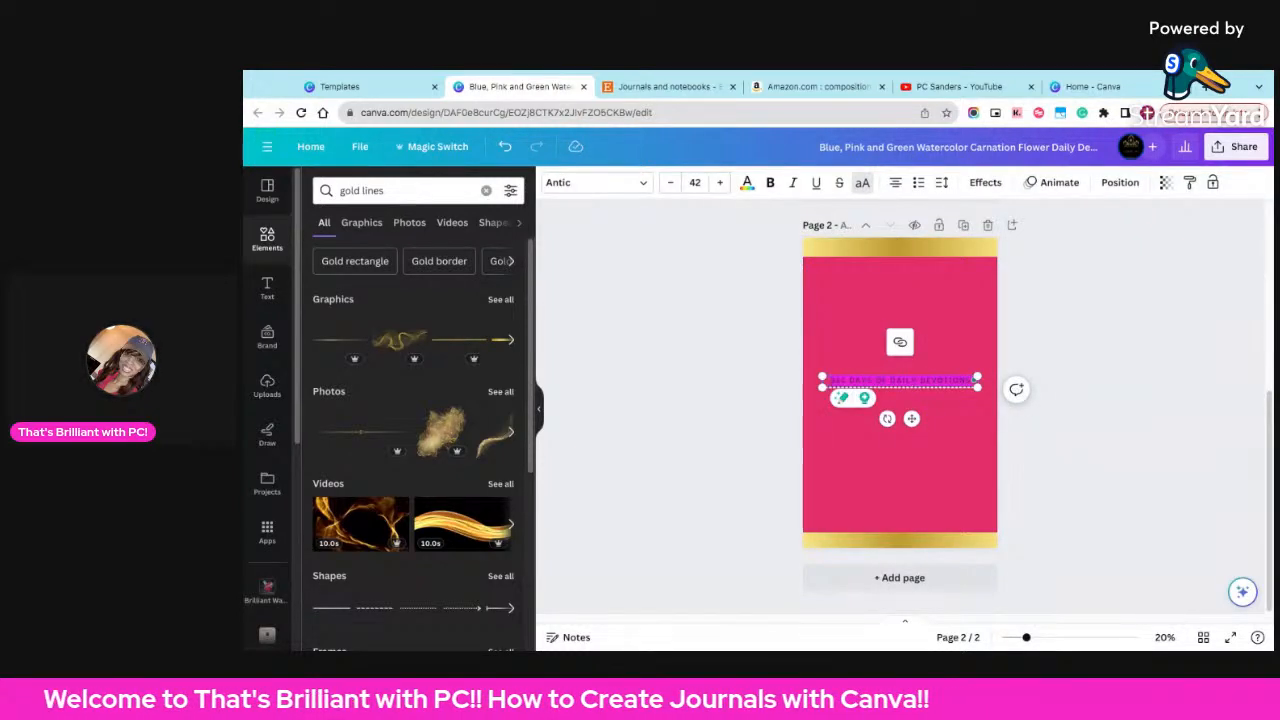
key("BackSpace")
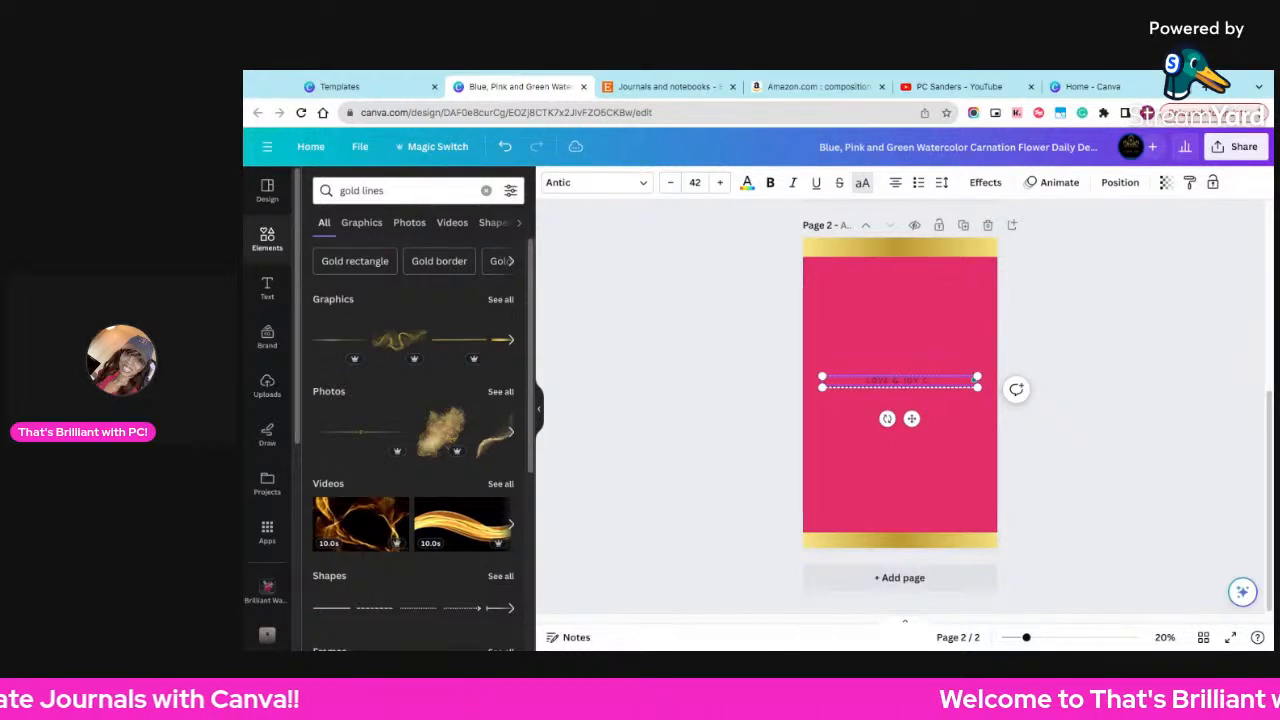
type("TION")
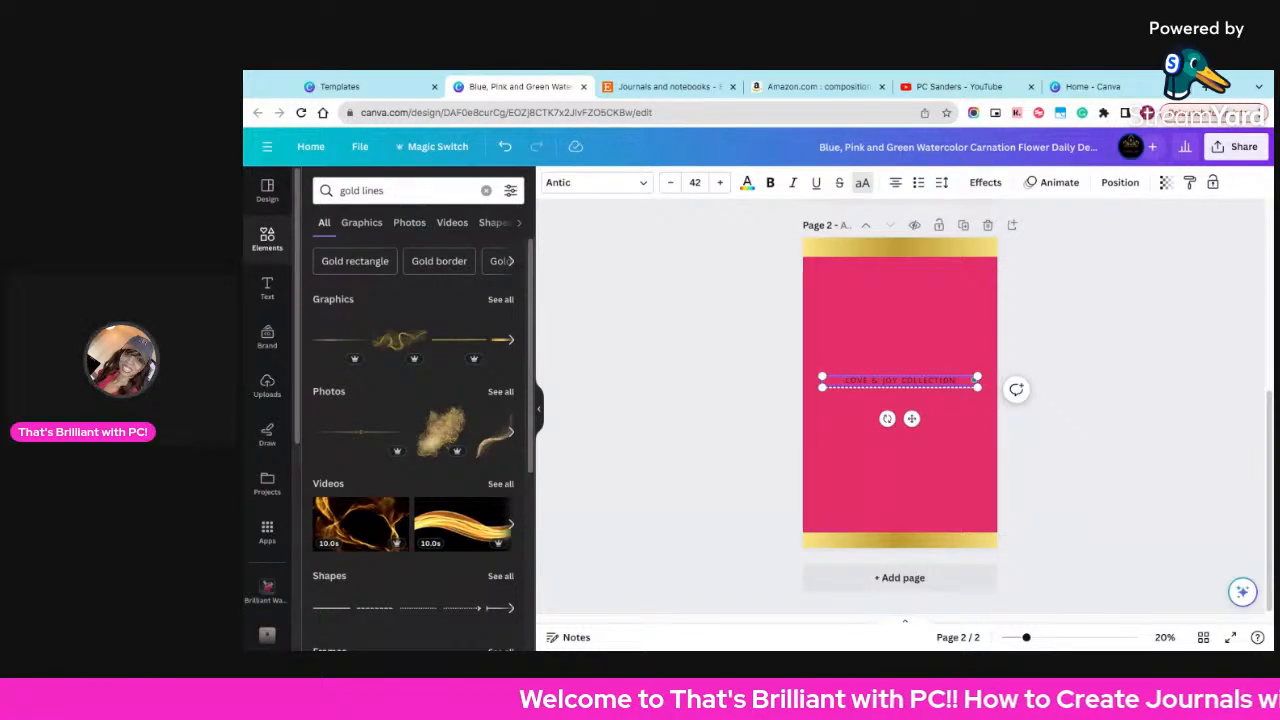
- Set the "Love & Joy Collection" text in the uploaded Background Regular font and turn off its all-caps formatting
key("ctrl+a")
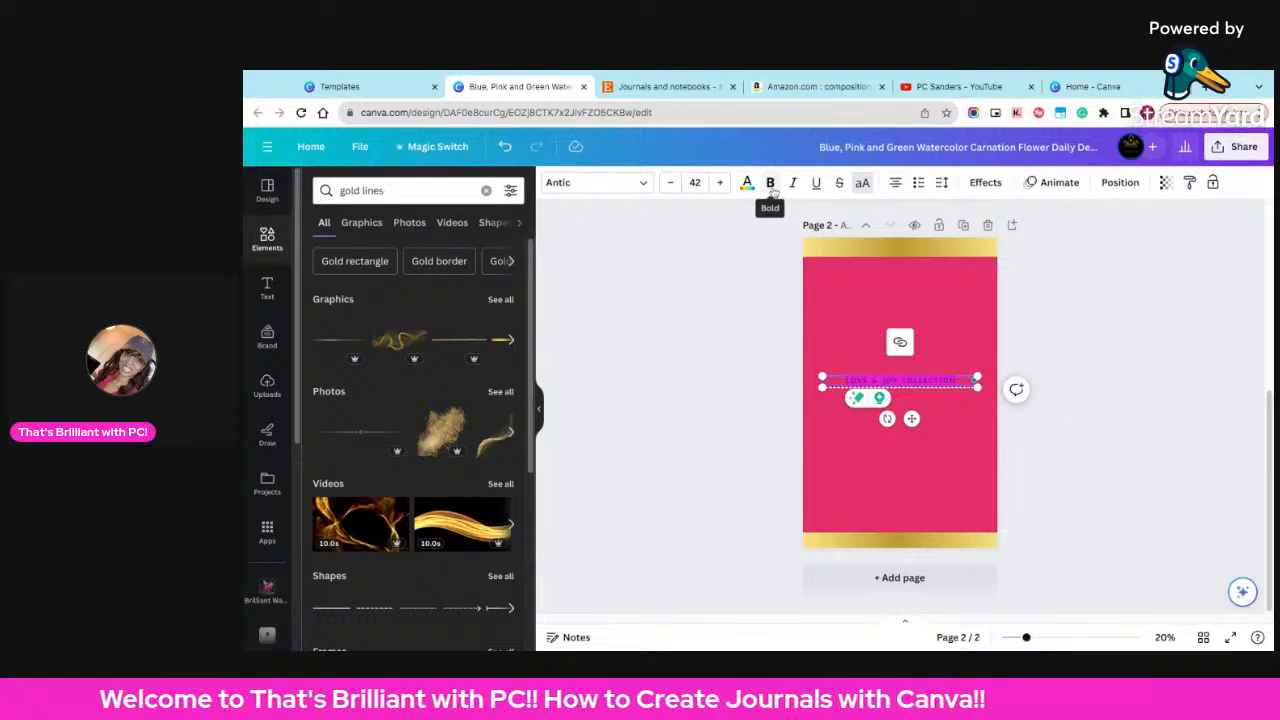
left_click(635, 183)
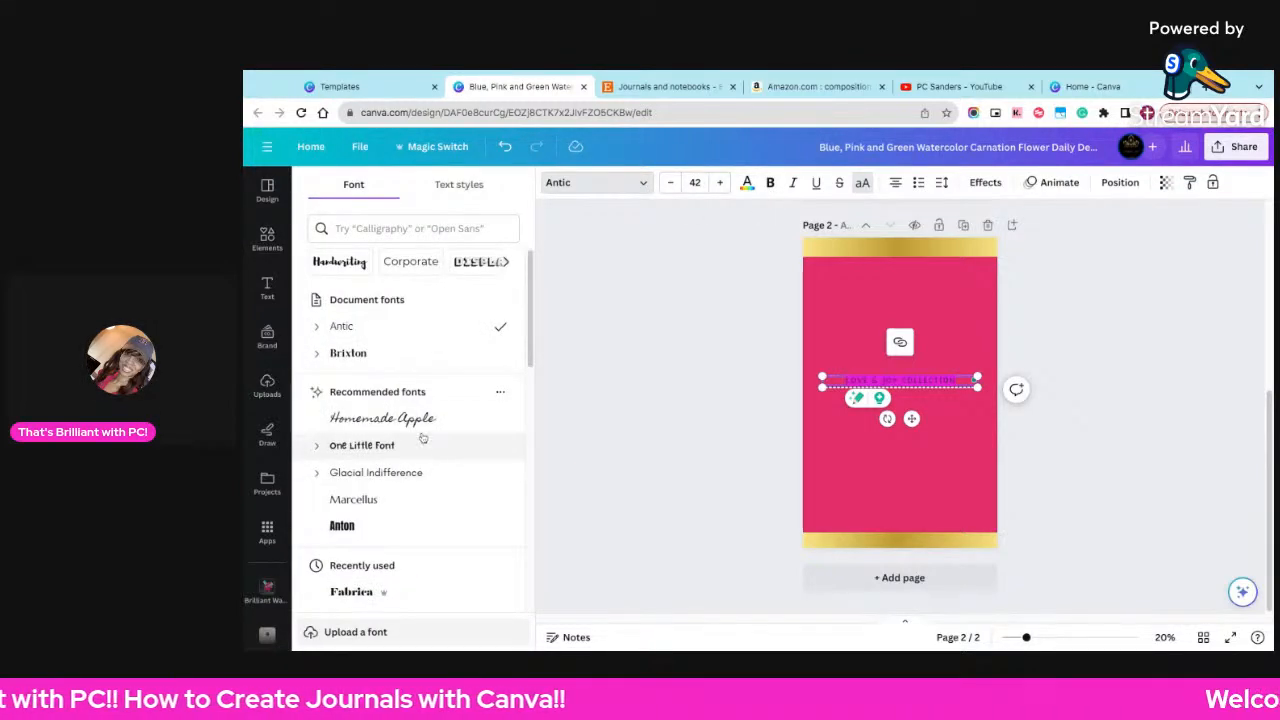
left_click(423, 420)
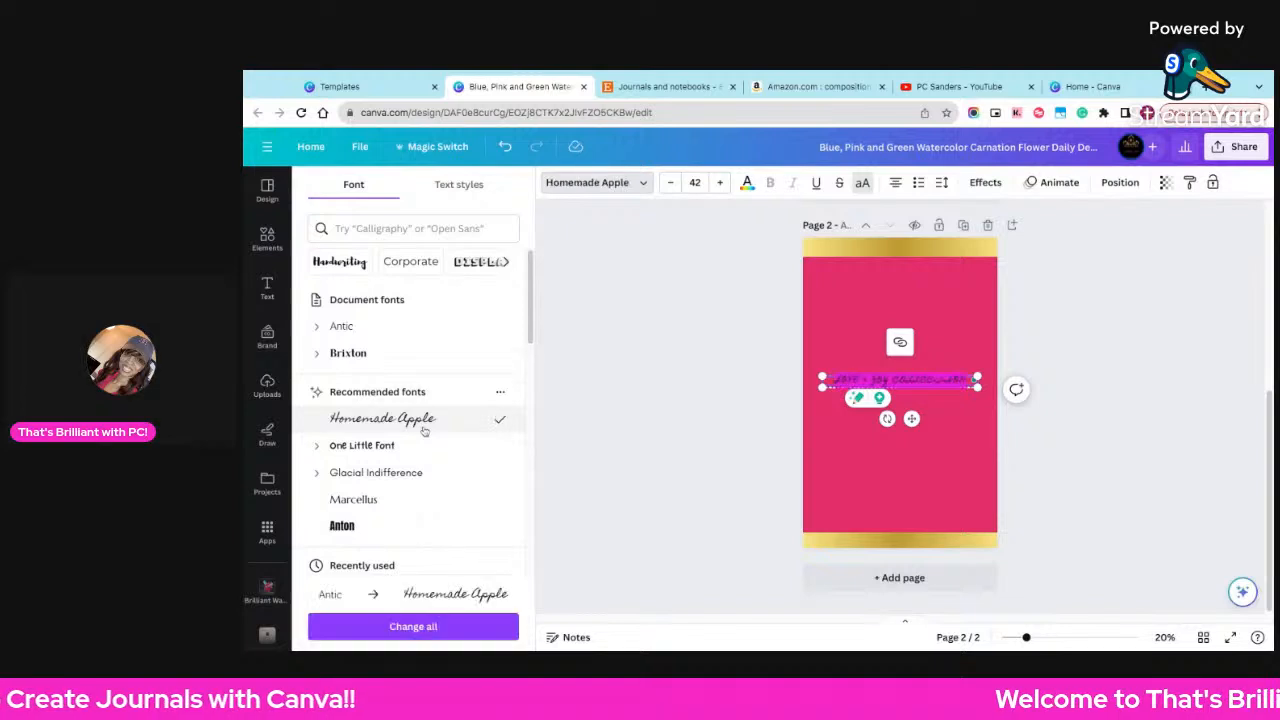
scroll(425, 460, "down", 5)
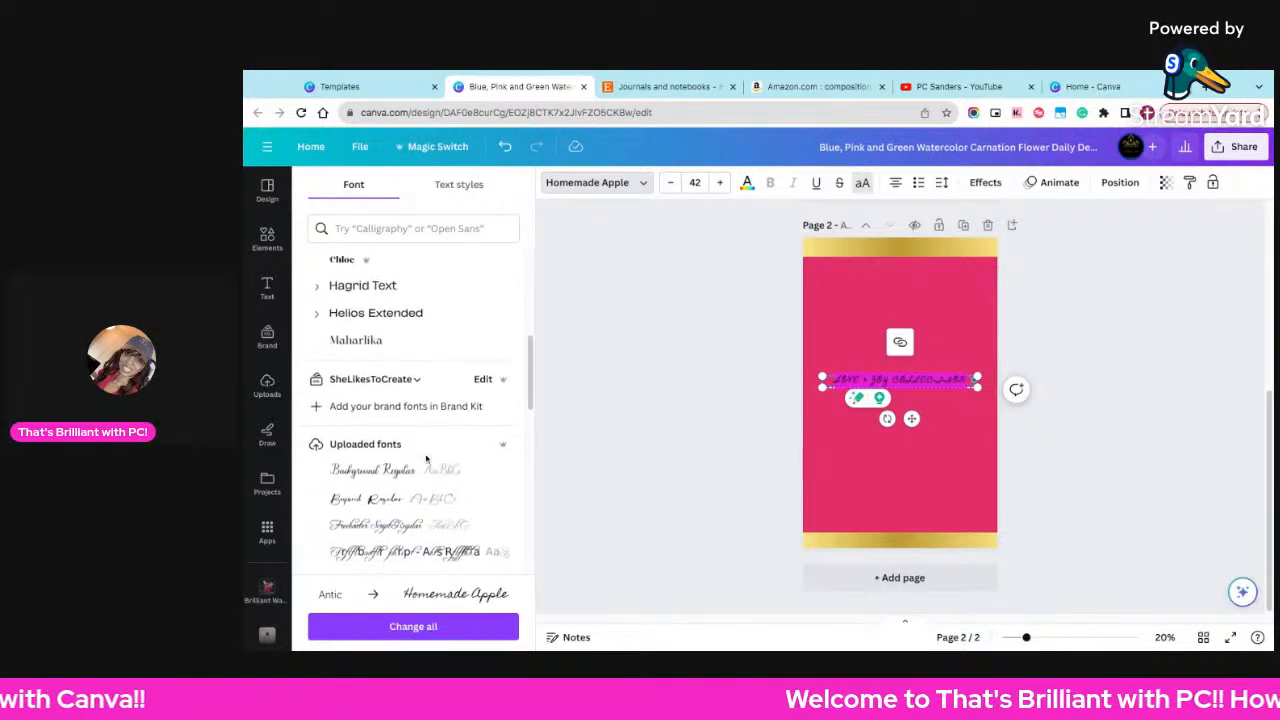
scroll(427, 461, "up", 5)
scroll(427, 461, "down", 4)
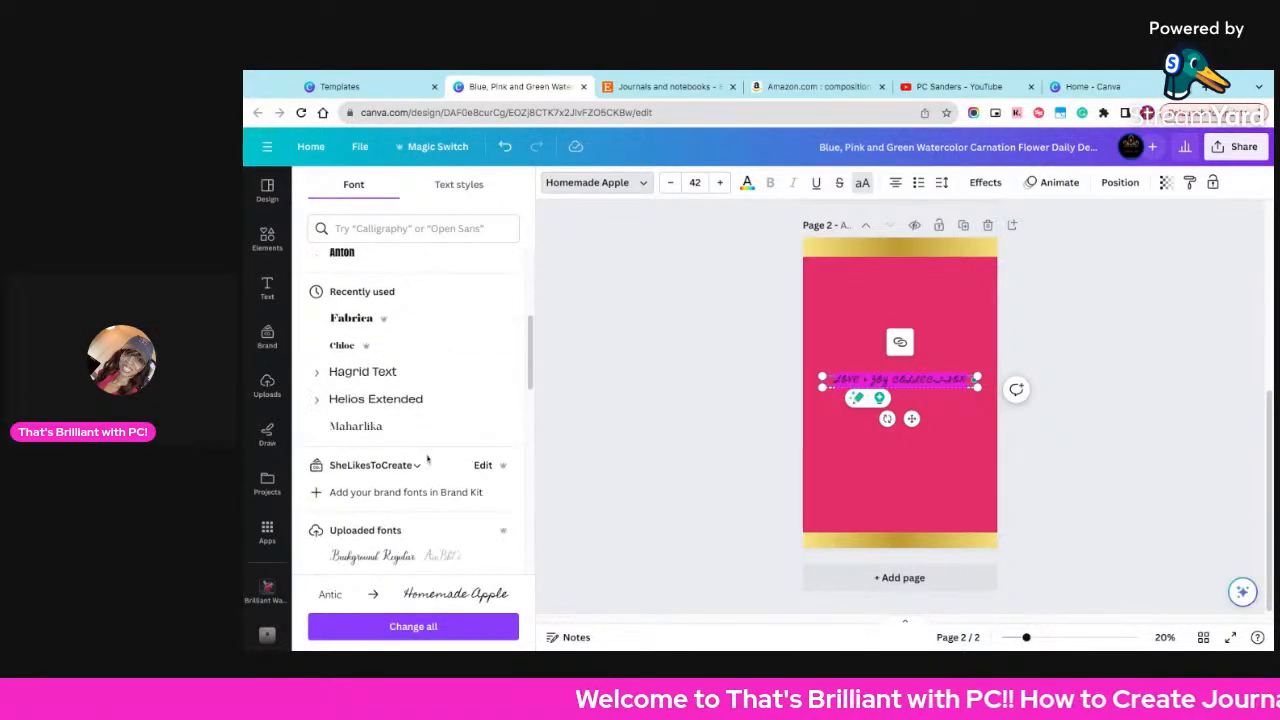
scroll(427, 458, "up", 1)
scroll(427, 458, "down", 3)
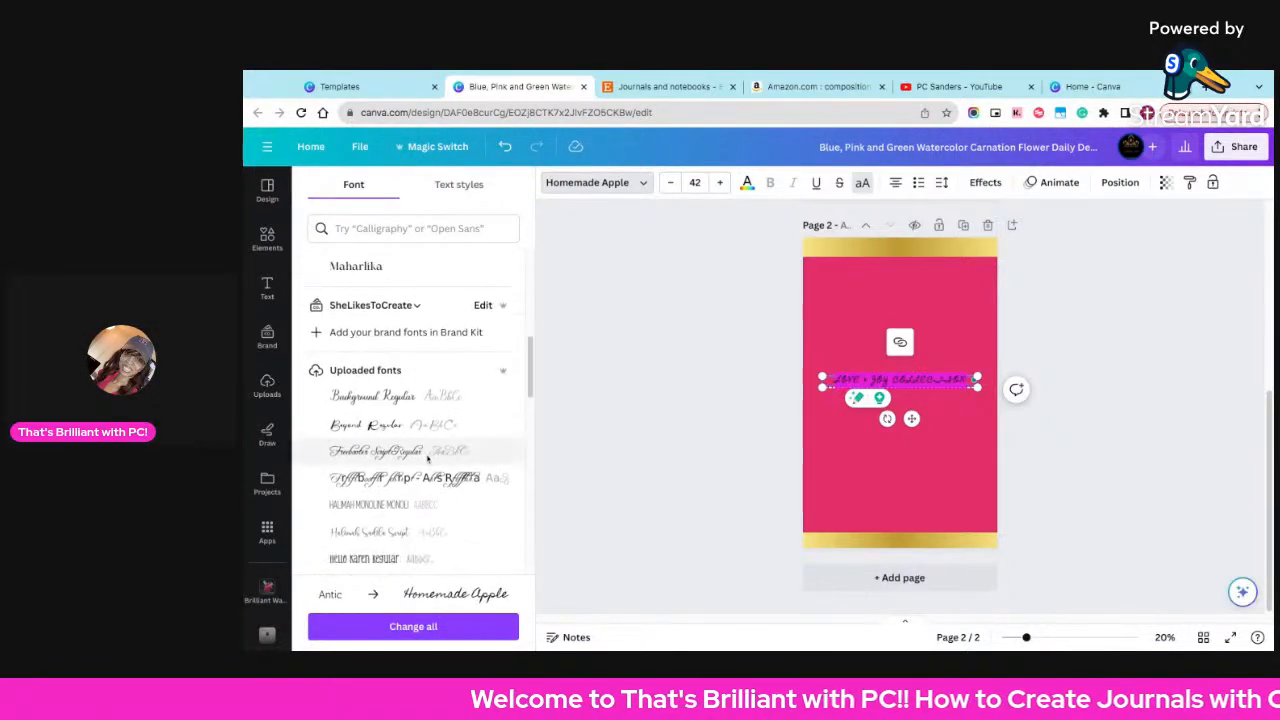
left_click(397, 401)
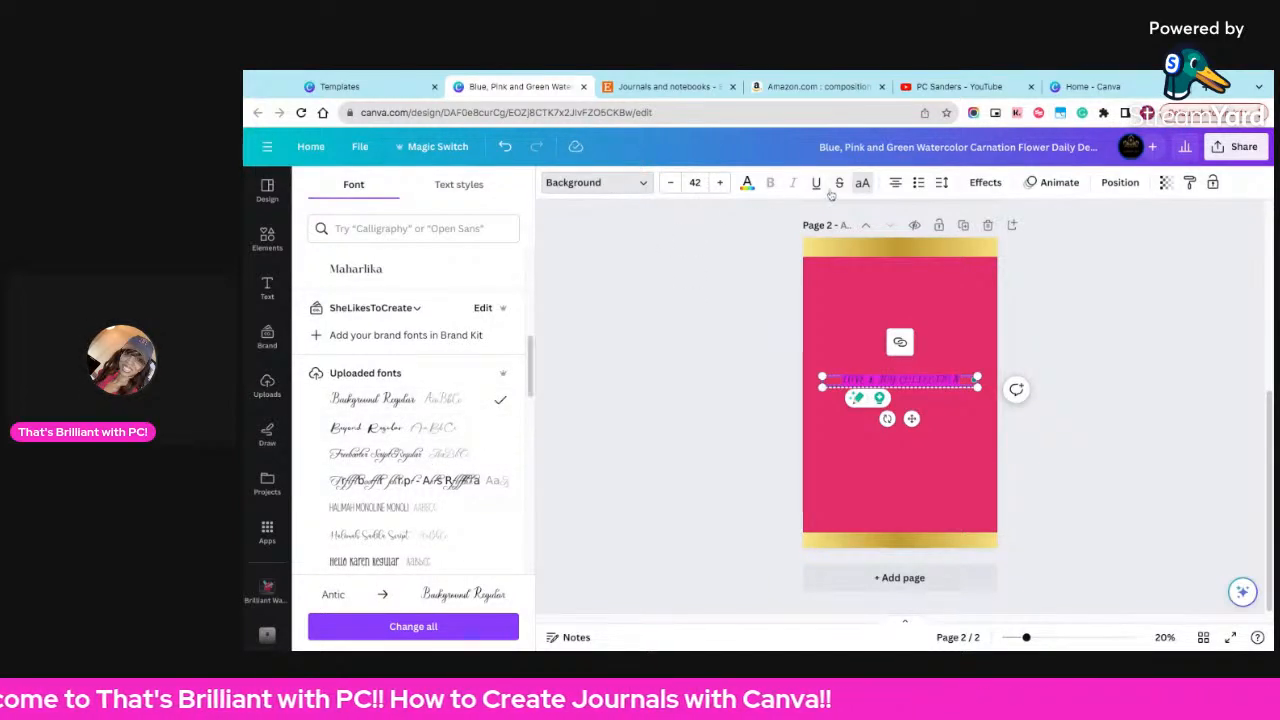
left_click(862, 182)
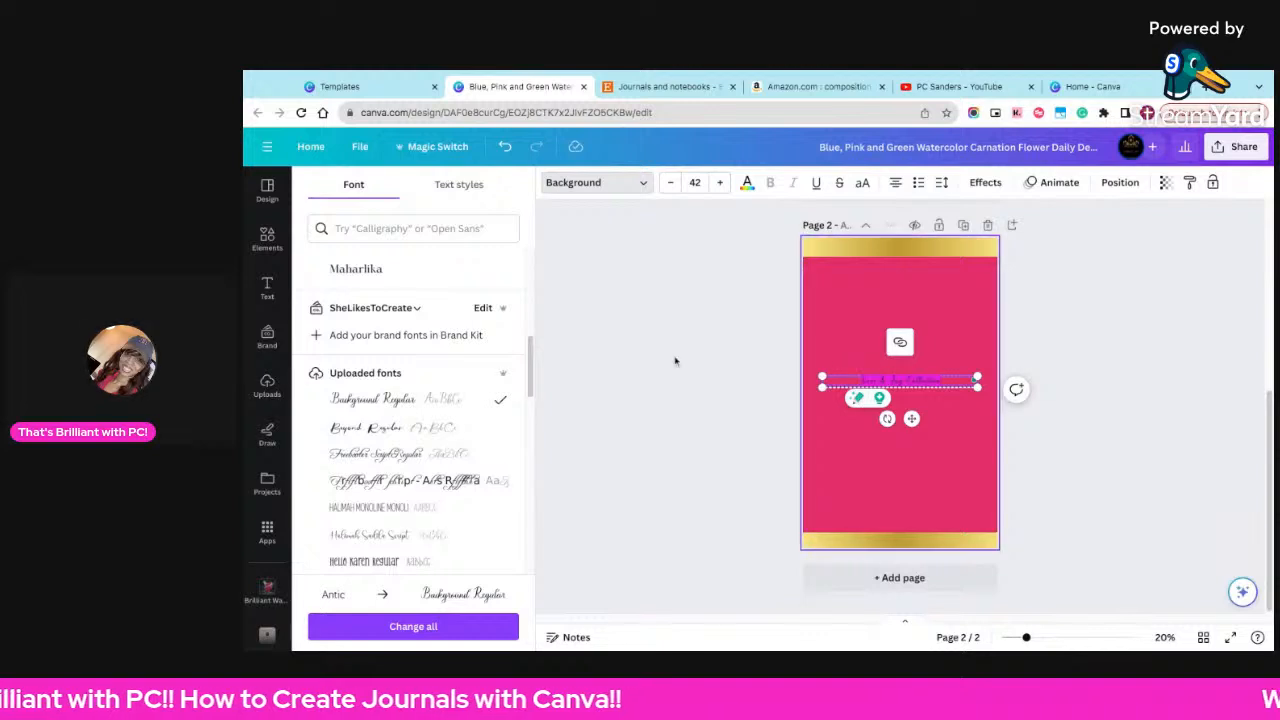
- Increase the "Love & Joy Collection" text's font size to 70 and deselect it
left_click(719, 182)
left_click(719, 182)
left_click(719, 182)
left_click(719, 182)
left_click(719, 182)
left_click(719, 182)
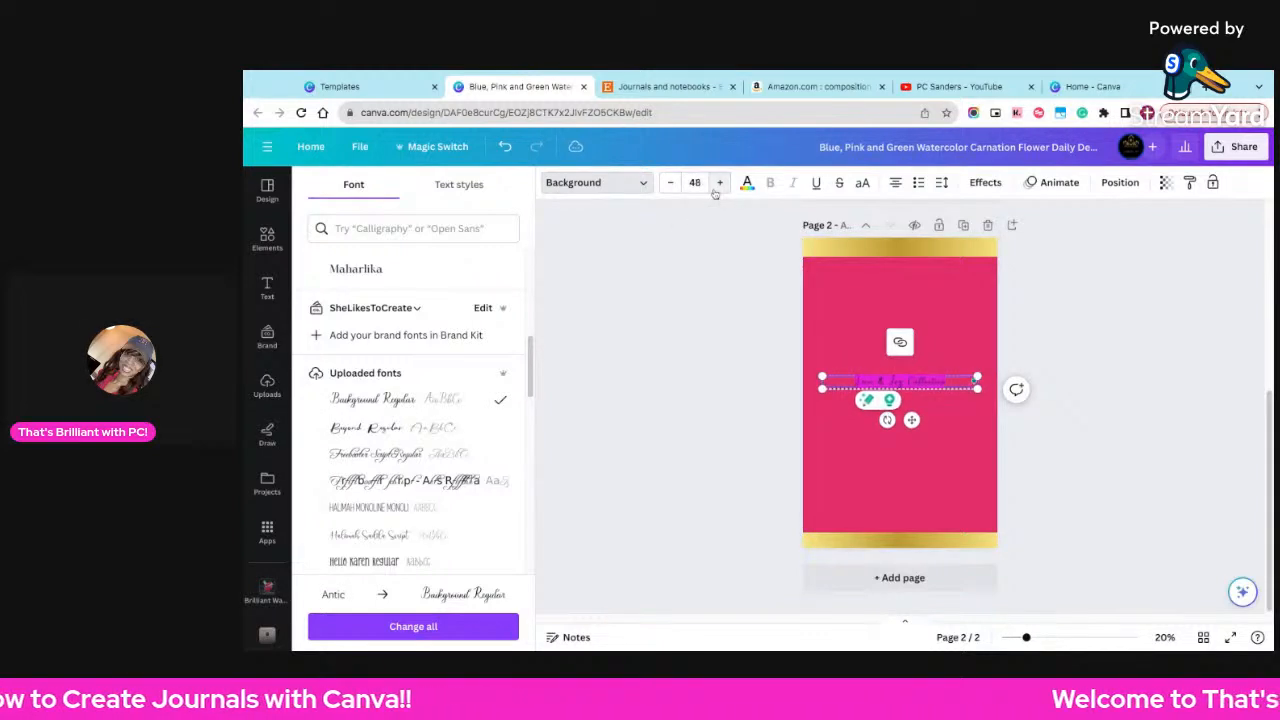
left_click(719, 182)
left_click(719, 182)
left_click(719, 182)
left_click(719, 182)
left_click(719, 182)
double_click(719, 182)
left_click(719, 182)
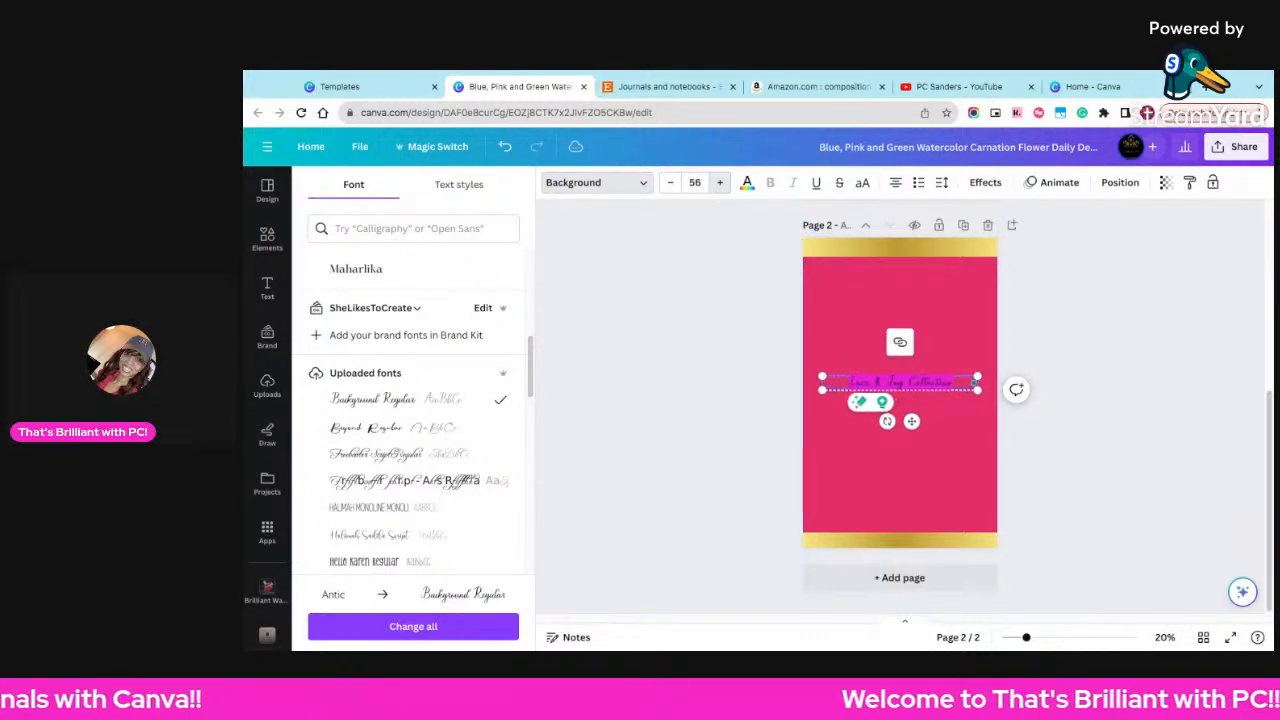
double_click(719, 182)
left_click(719, 182)
double_click(719, 182)
left_click(719, 182)
double_click(719, 182)
left_click(719, 182)
left_click(719, 182)
left_click(719, 182)
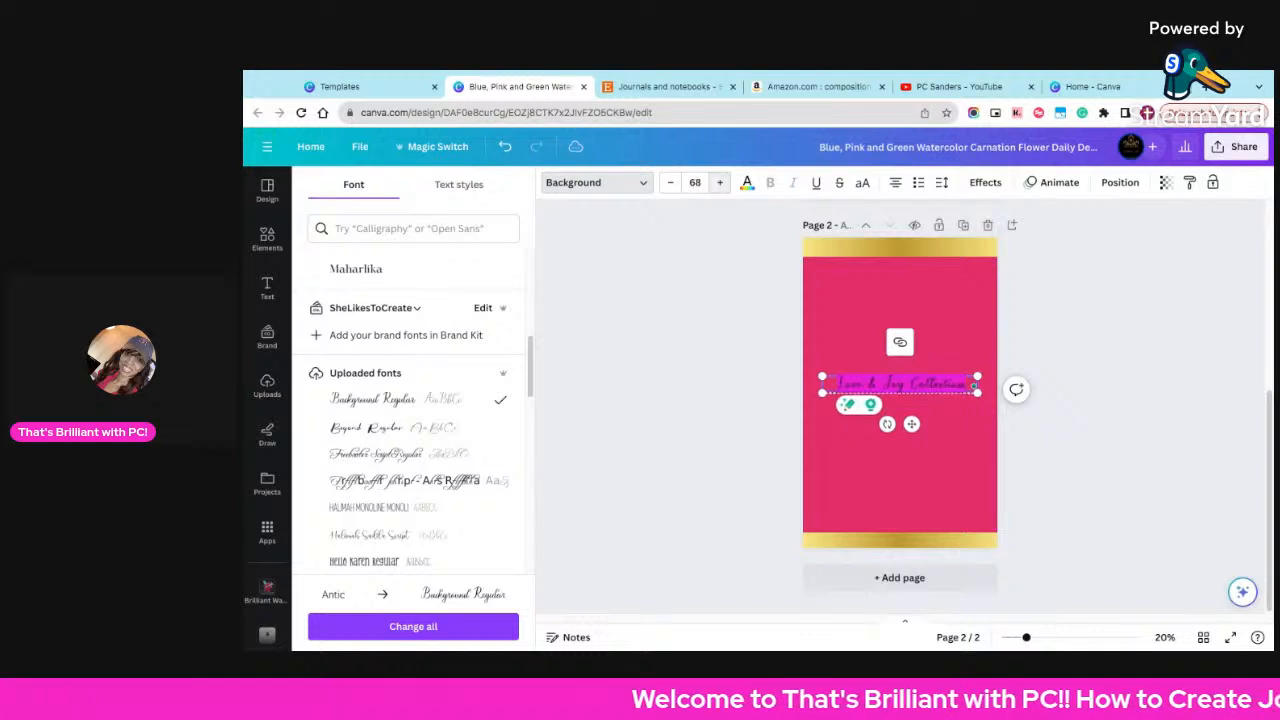
left_click(719, 182)
left_click(719, 182)
left_click(719, 182)
left_click(747, 451)
left_click(747, 451)
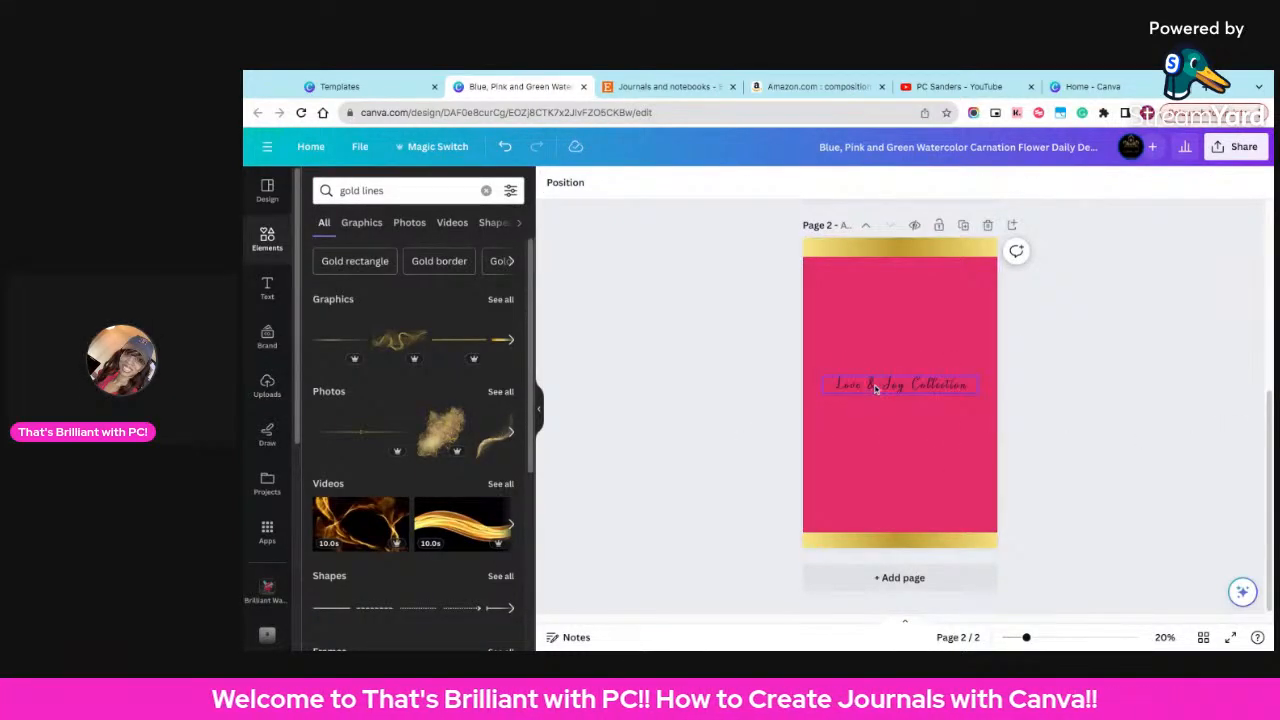
- Try the "Love & Joy Collection" line just above page 2's lower gold band, and undo the move
left_click_drag(875, 389, 877, 514)
left_click(1157, 531)
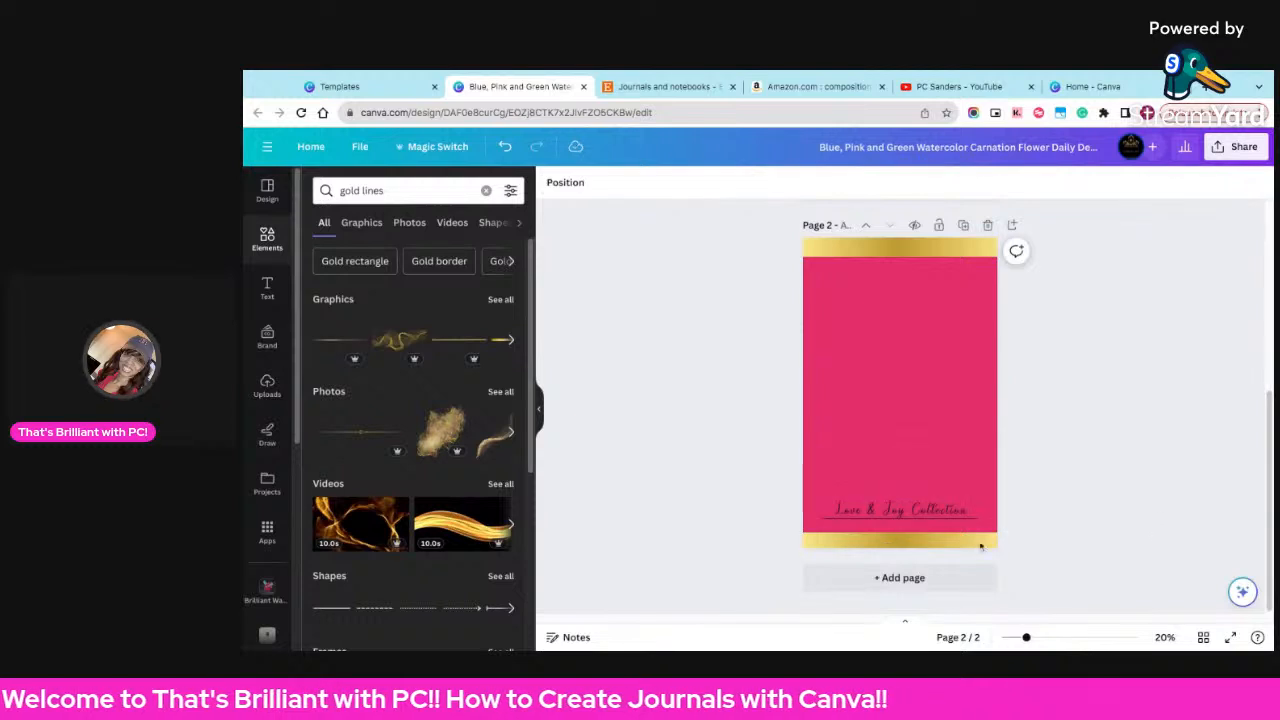
left_click(908, 515)
key("ctrl+z")
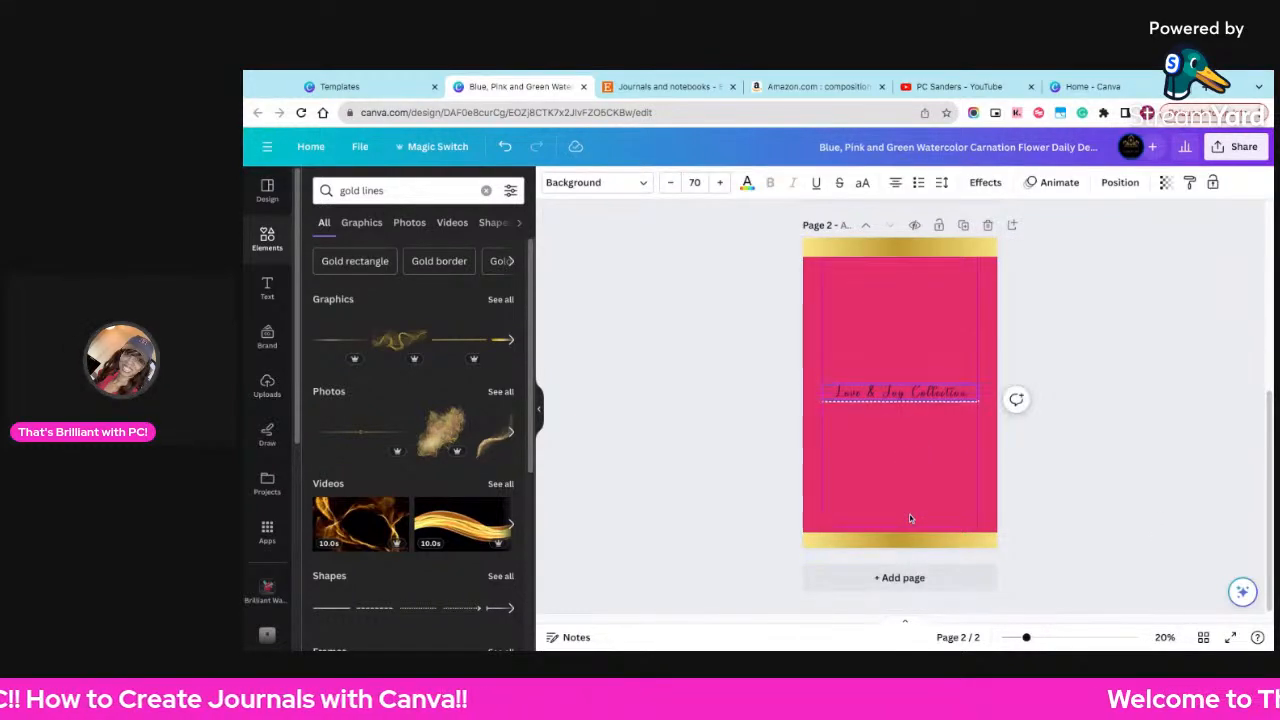
left_click(1097, 404)
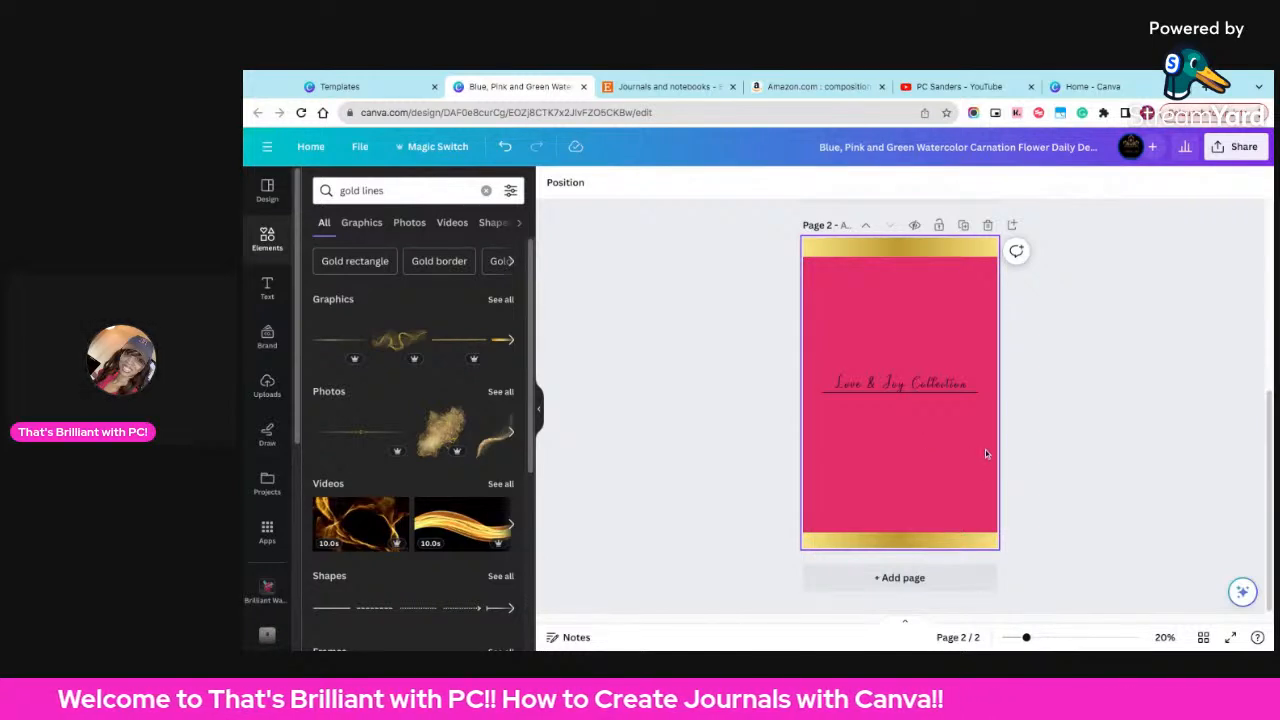
- Return to the front cover page and clear the "gold lines" search to show the general elements library
scroll(983, 453, "up", 5)
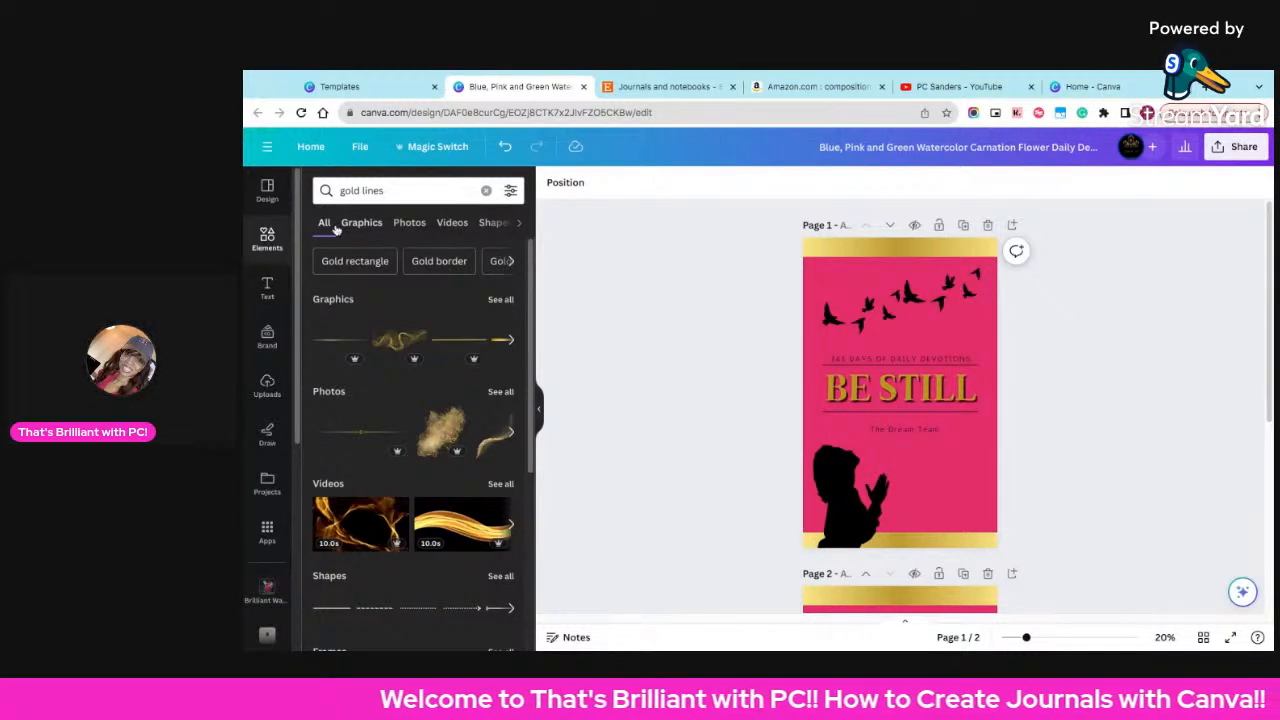
left_click(357, 228)
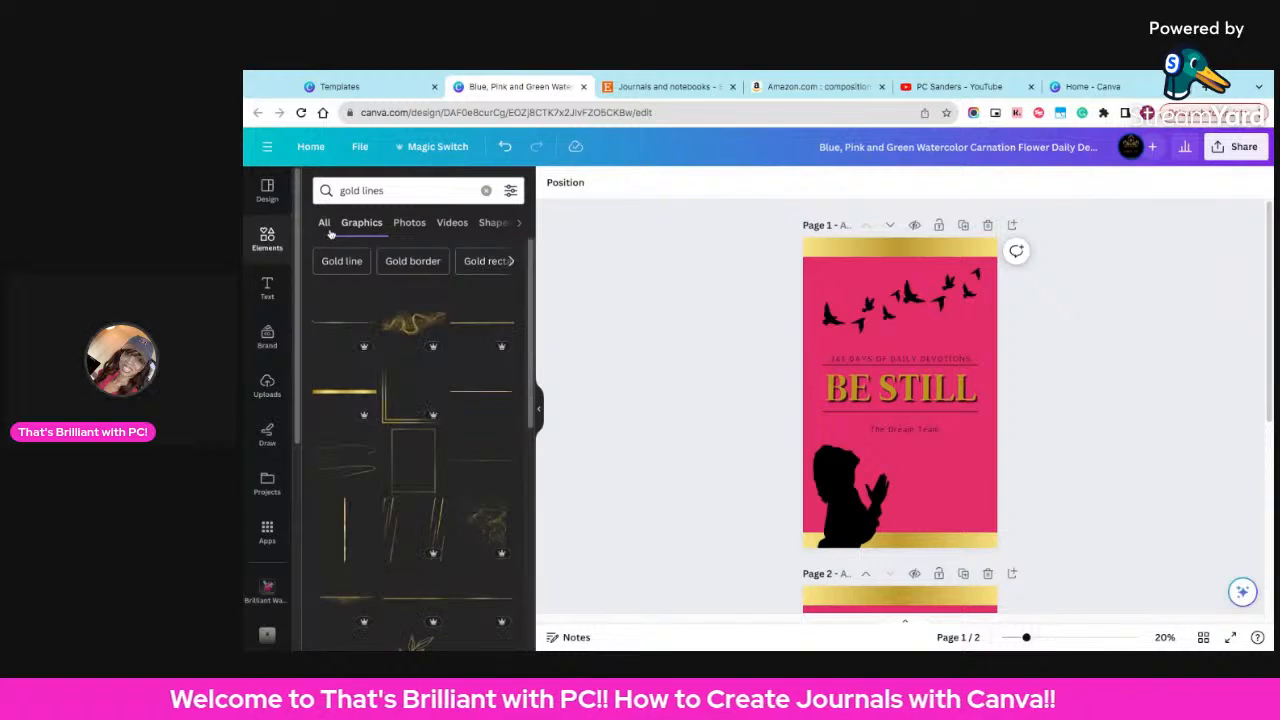
left_click(325, 229)
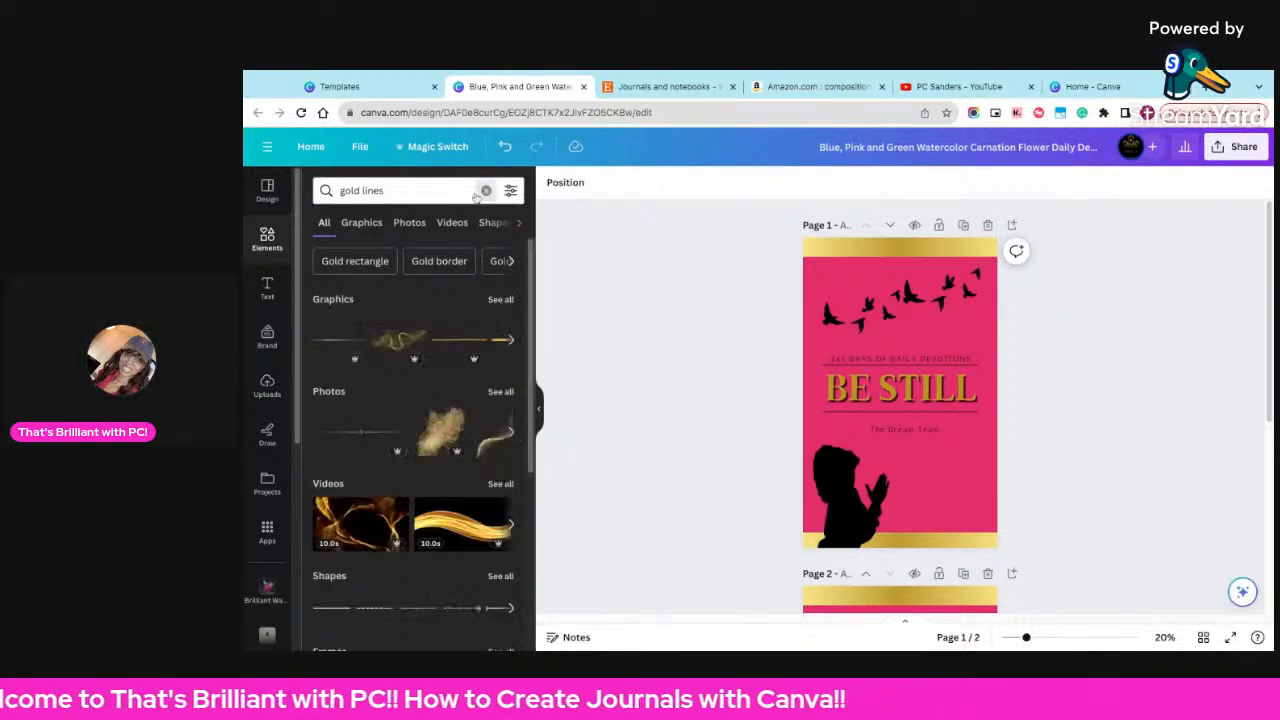
left_click(484, 191)
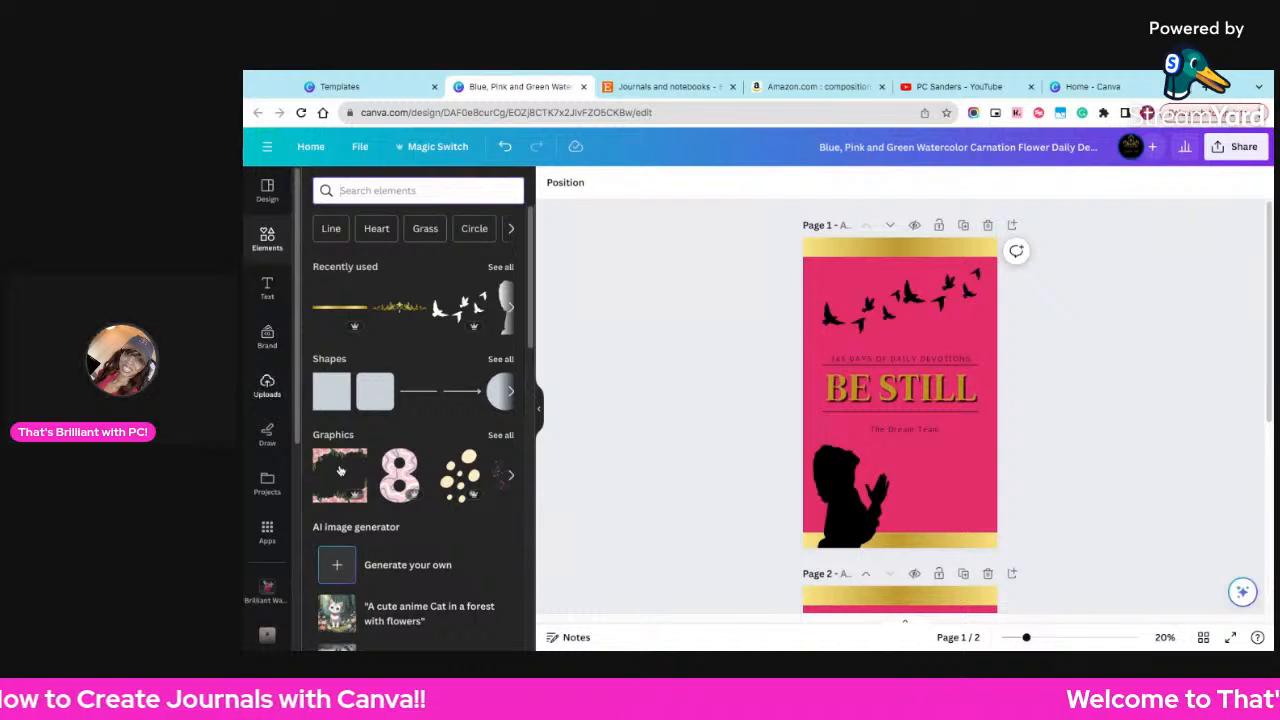
left_click(266, 240)
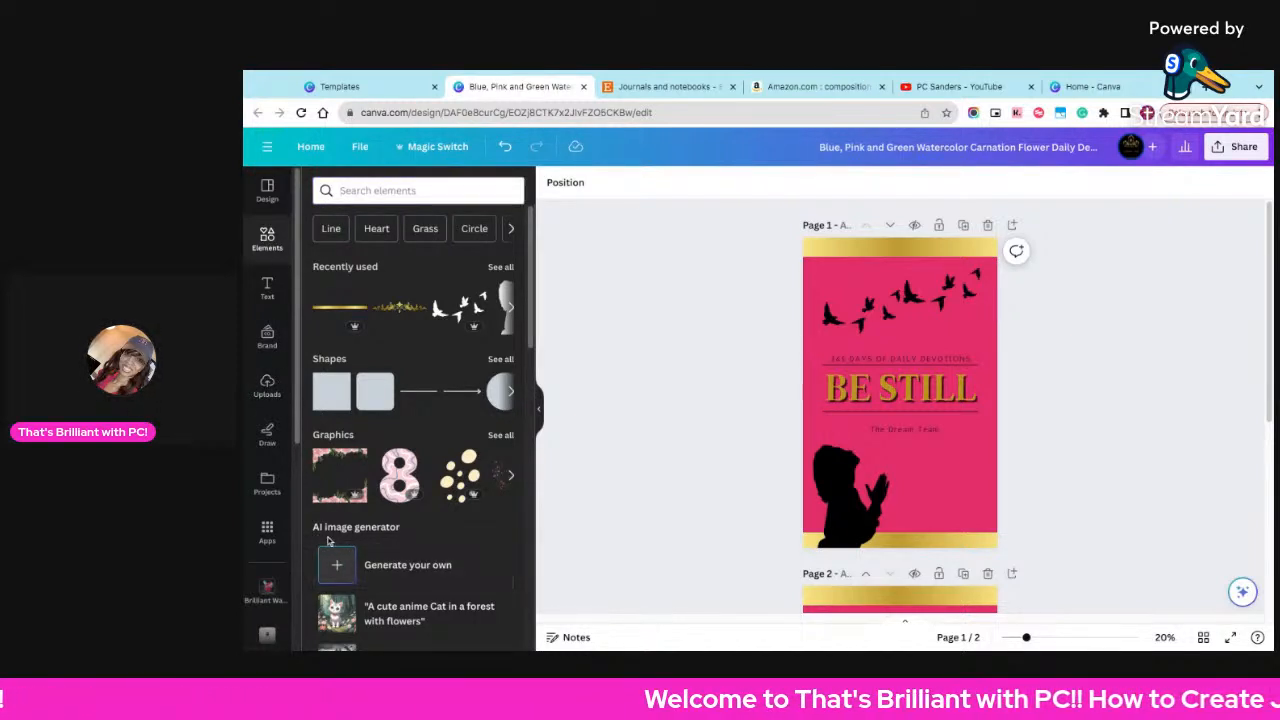
- Generate AI images from the prompt "create a woman praying, she has a bible and a notebook. Digital image."
left_click(402, 574)
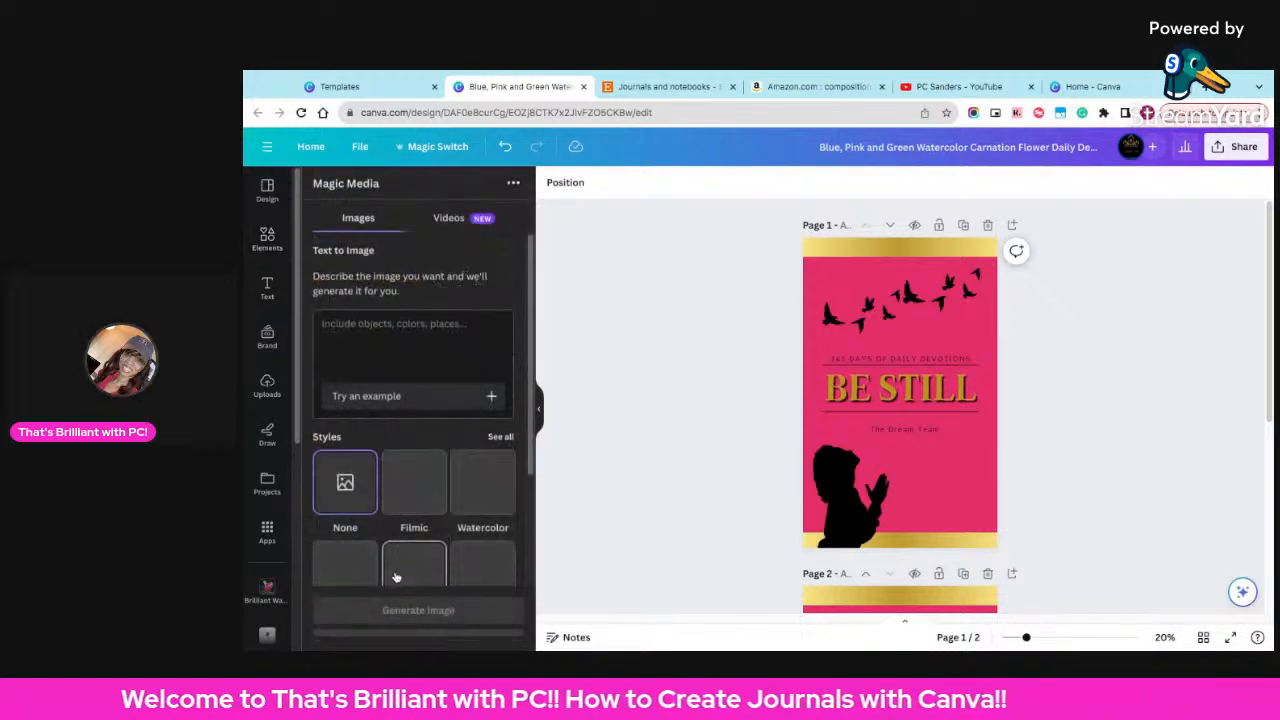
left_click(373, 325)
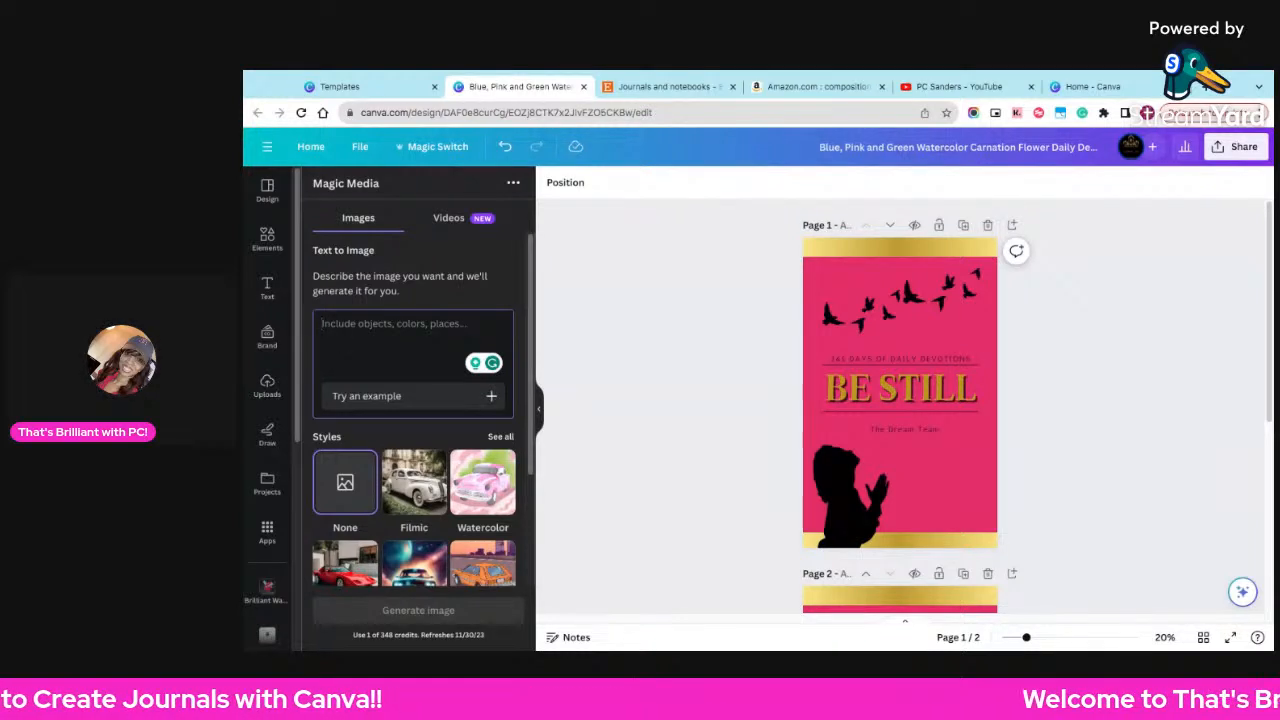
type("create")
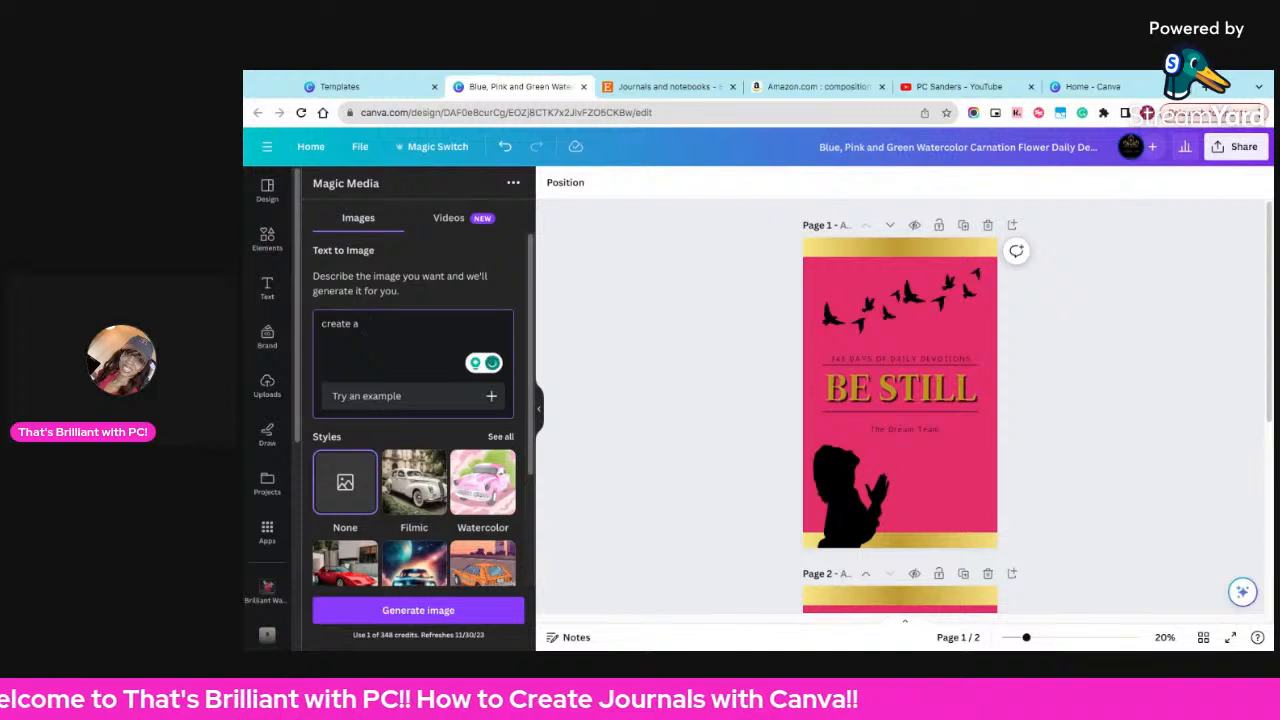
type("an pra")
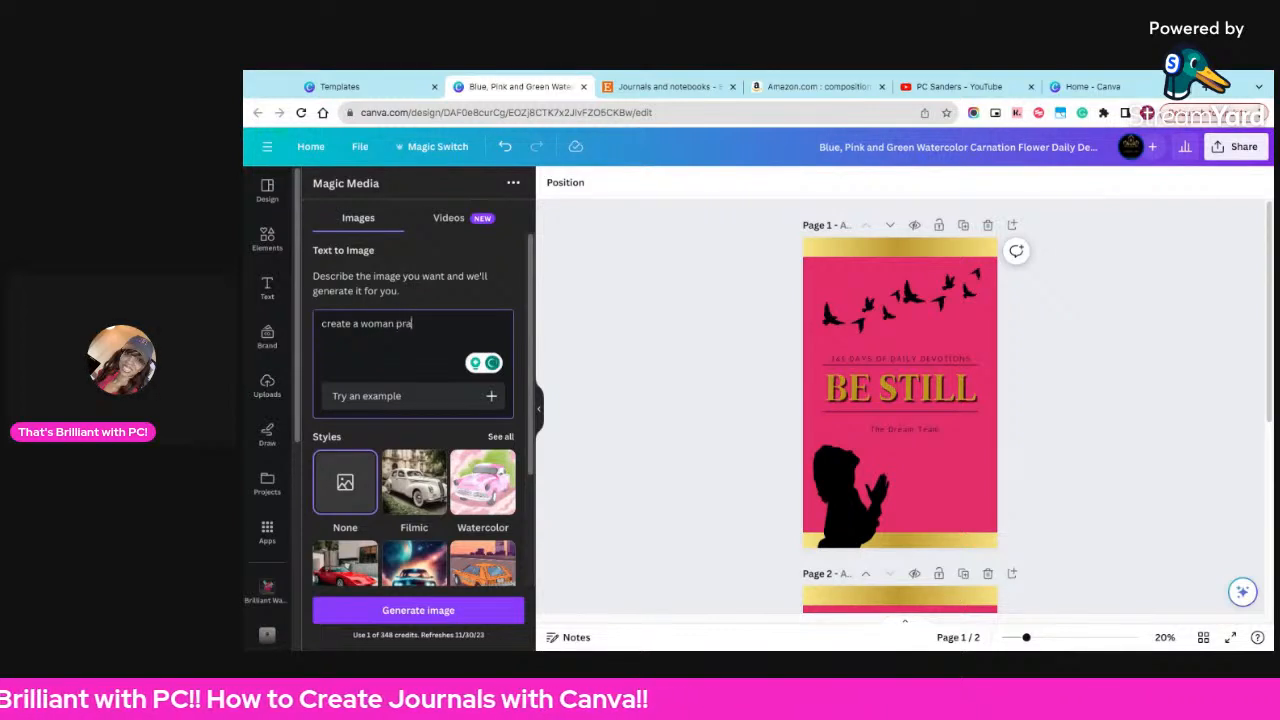
type("ying")
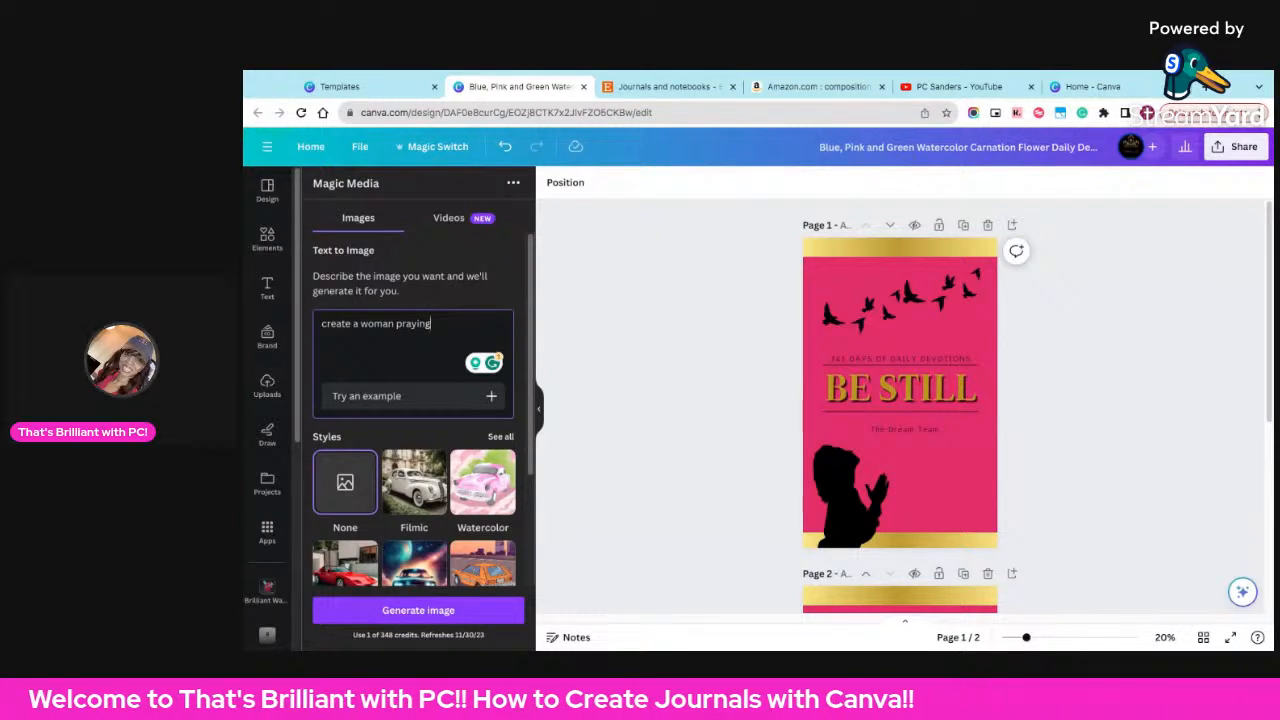
type(", she has a b")
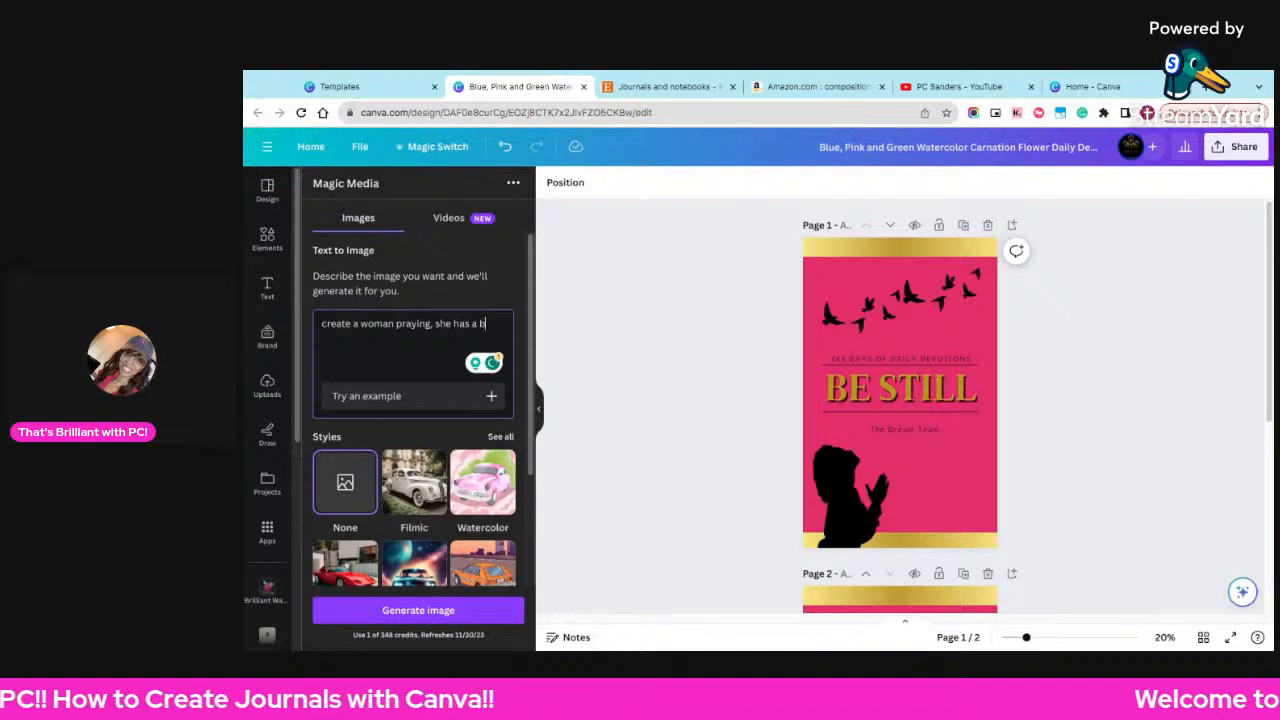
type("ible")
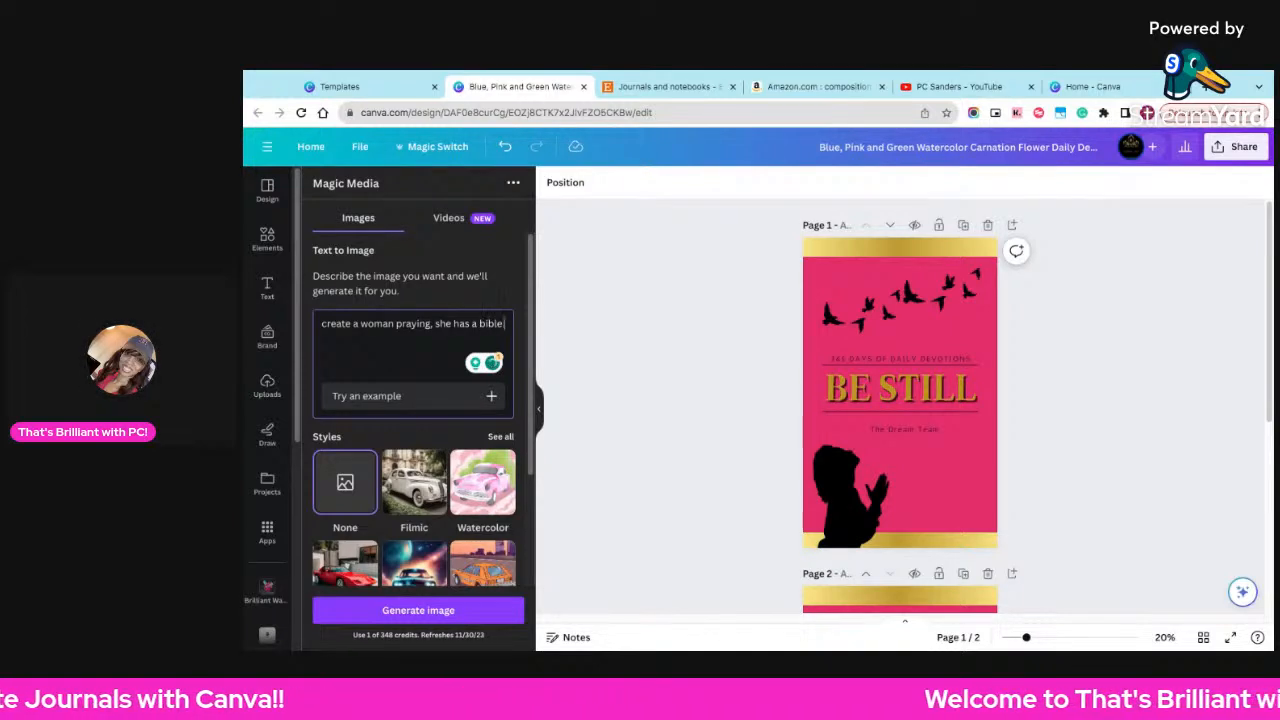
type(" and a notebook.")
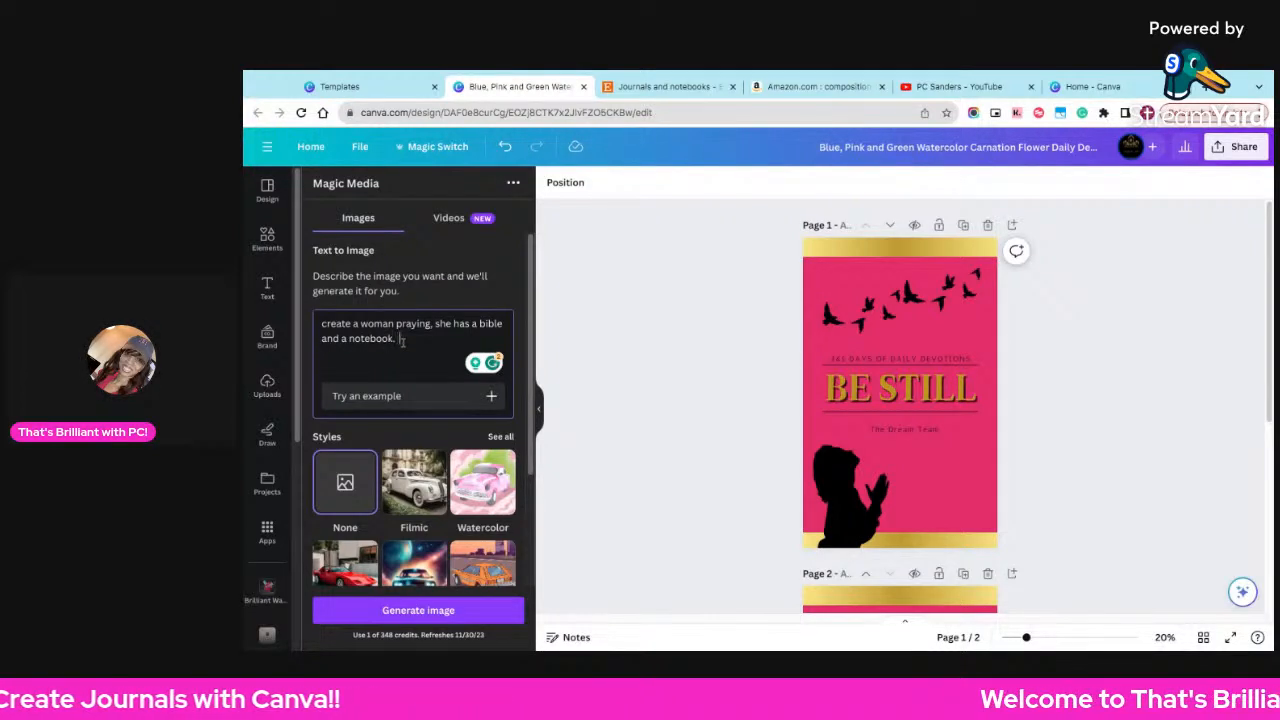
type("Digital im")
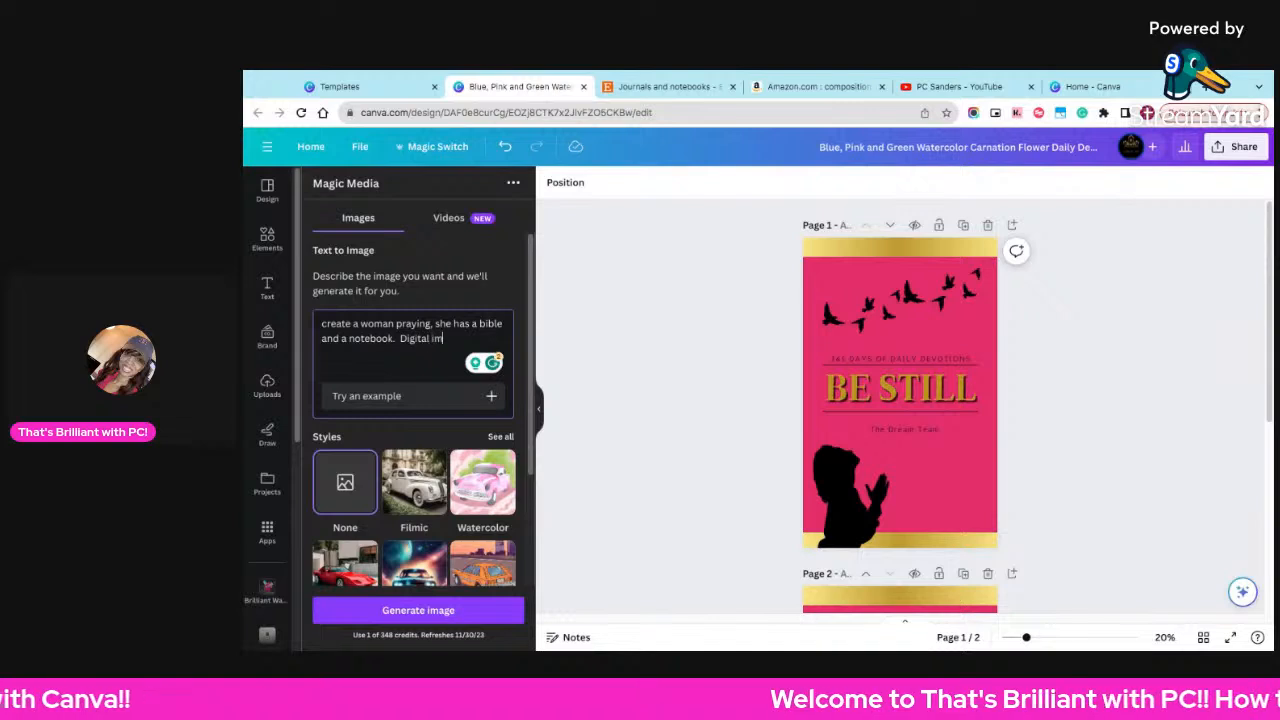
type("age.")
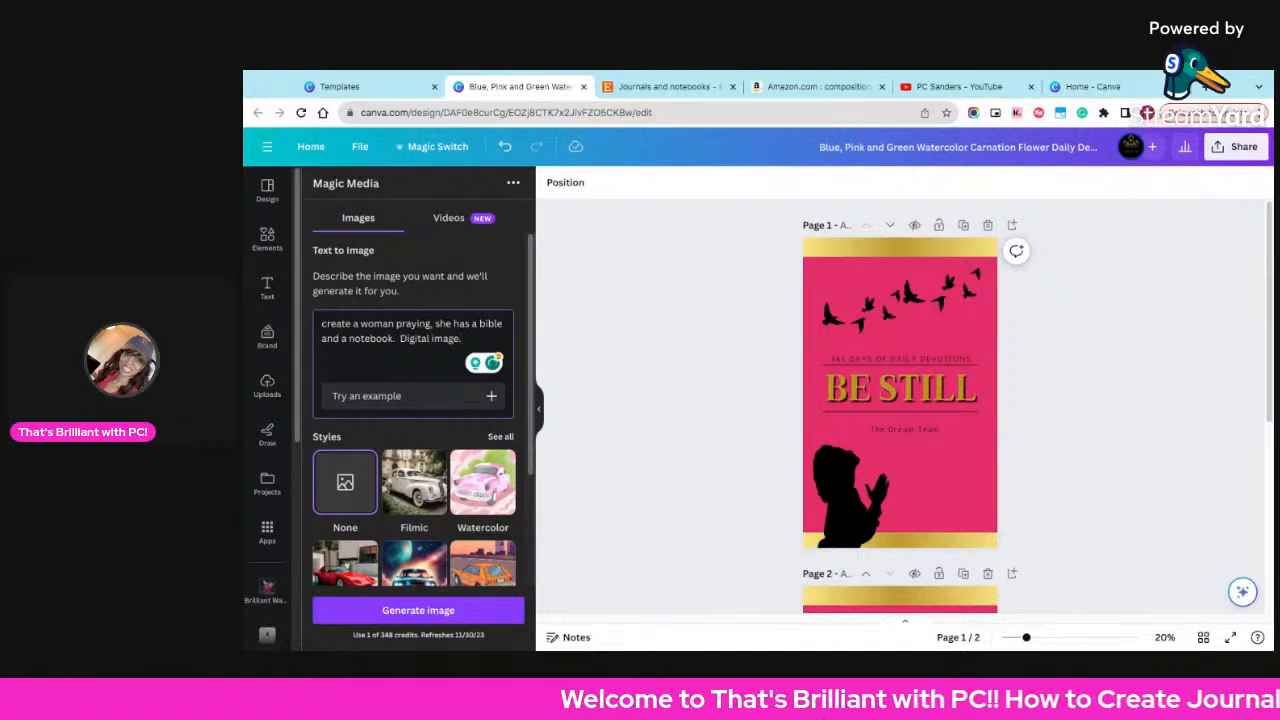
key("Return")
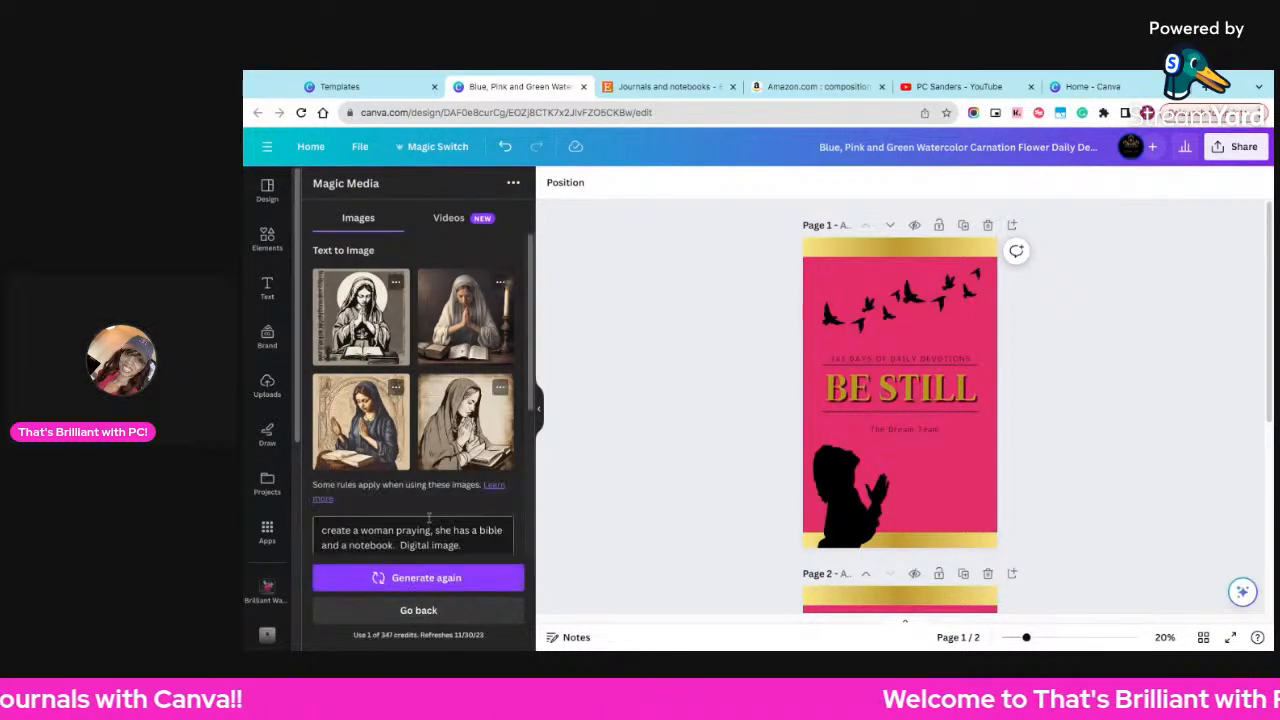
- Revise the image prompt to describe a "black woman" and replace "Digital image" with "Cartoonish image"
left_click(368, 530)
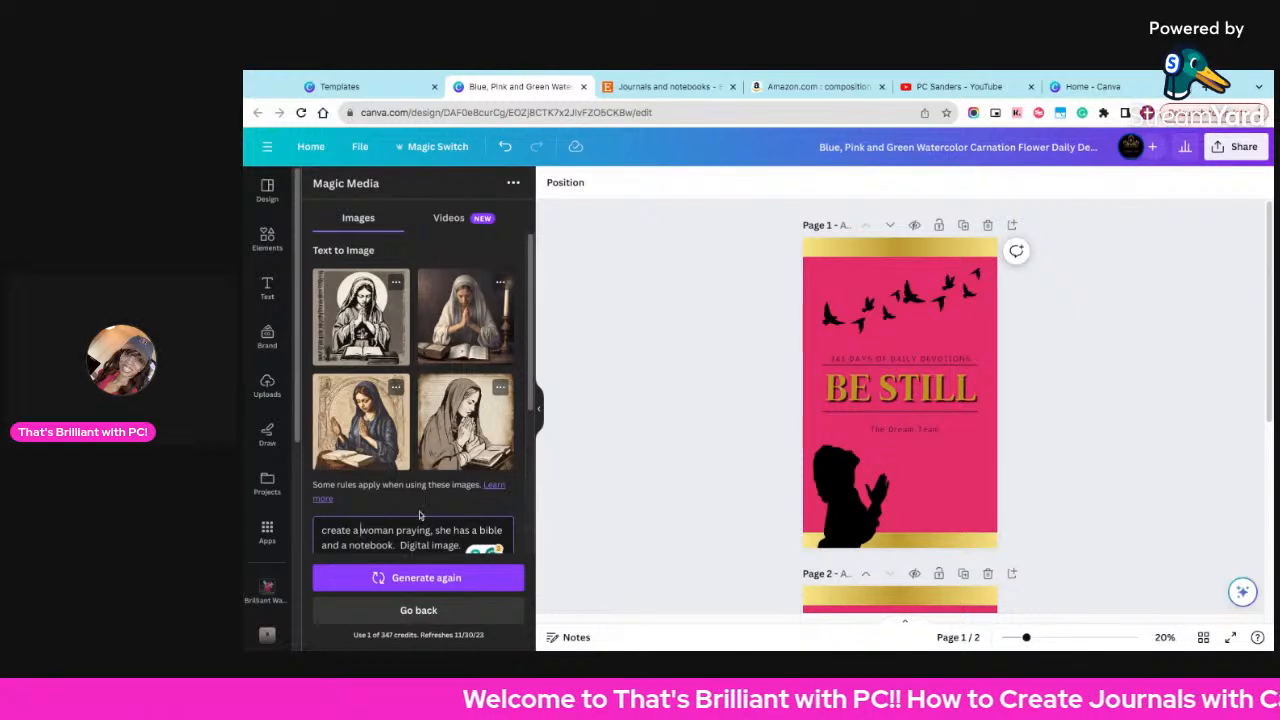
left_click_drag(399, 545, 401, 546)
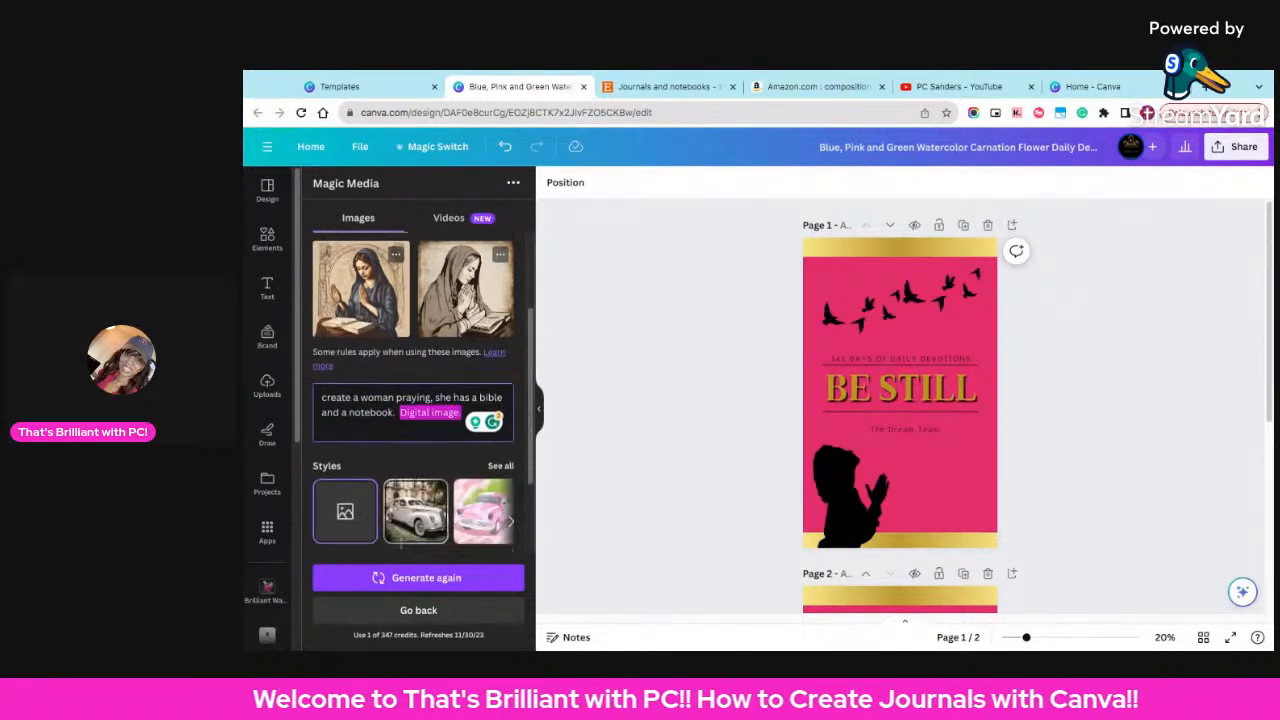
double_click(420, 409)
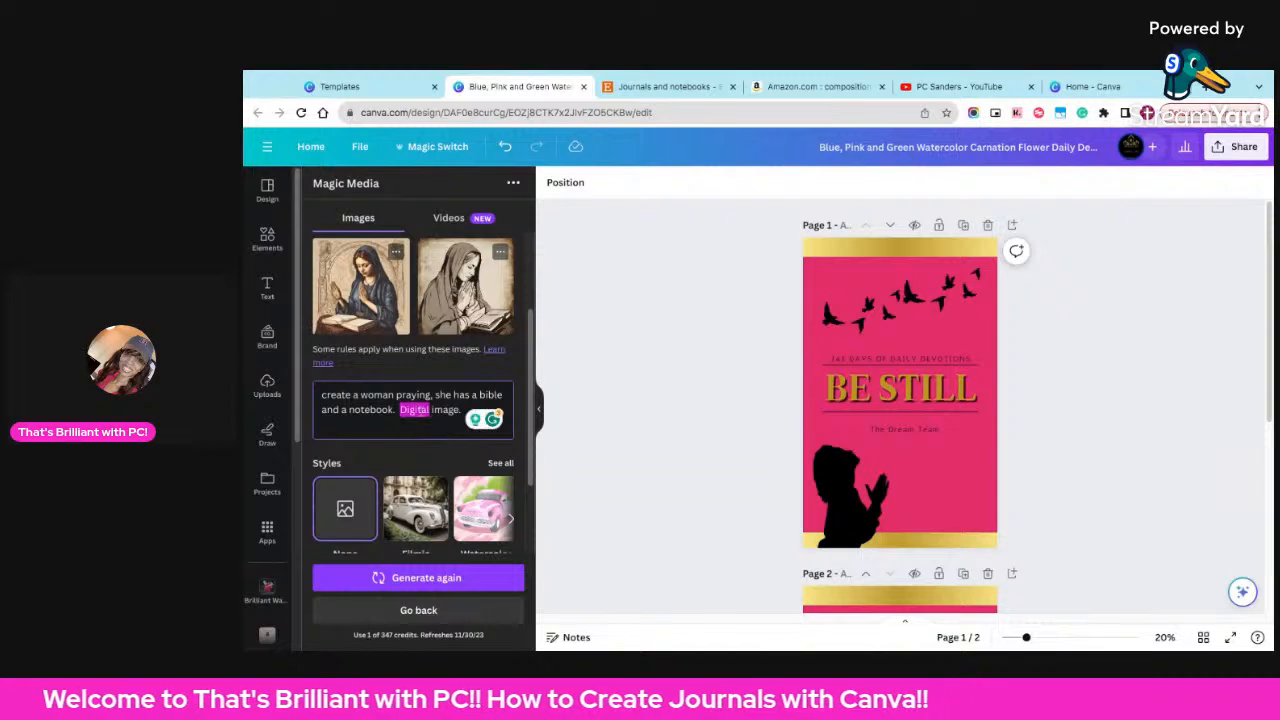
type("Cartoon")
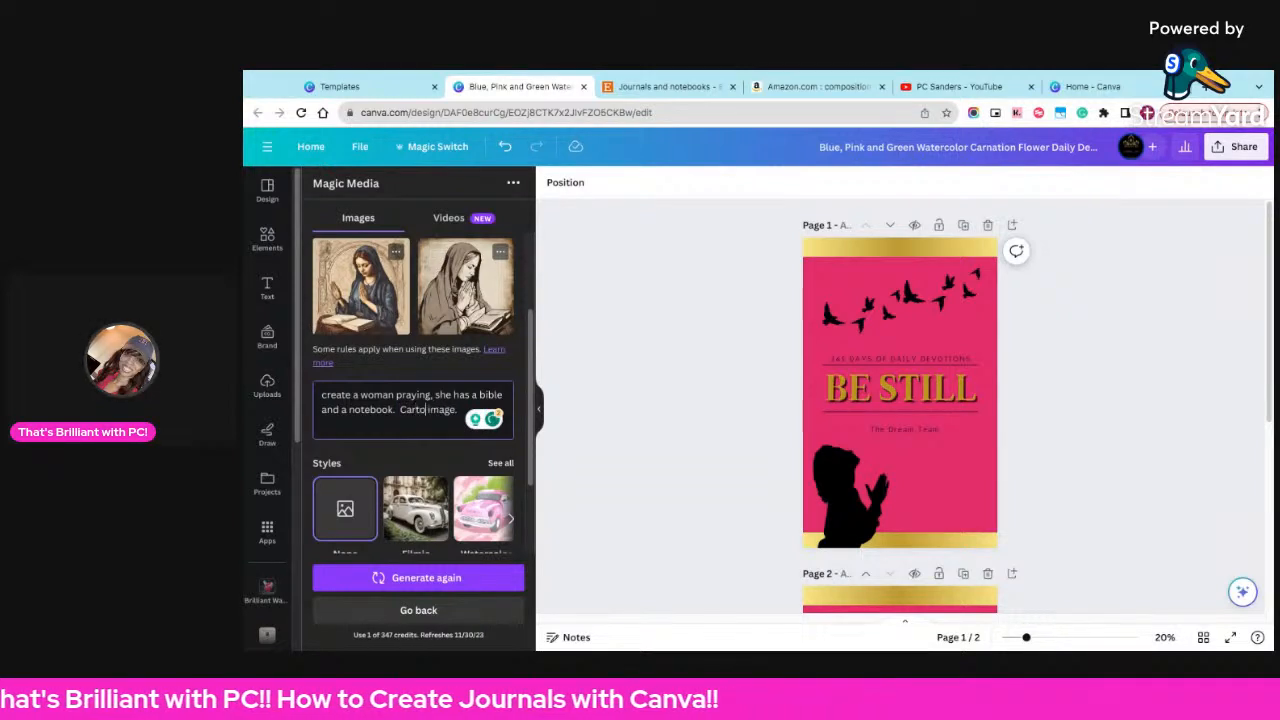
type("ish")
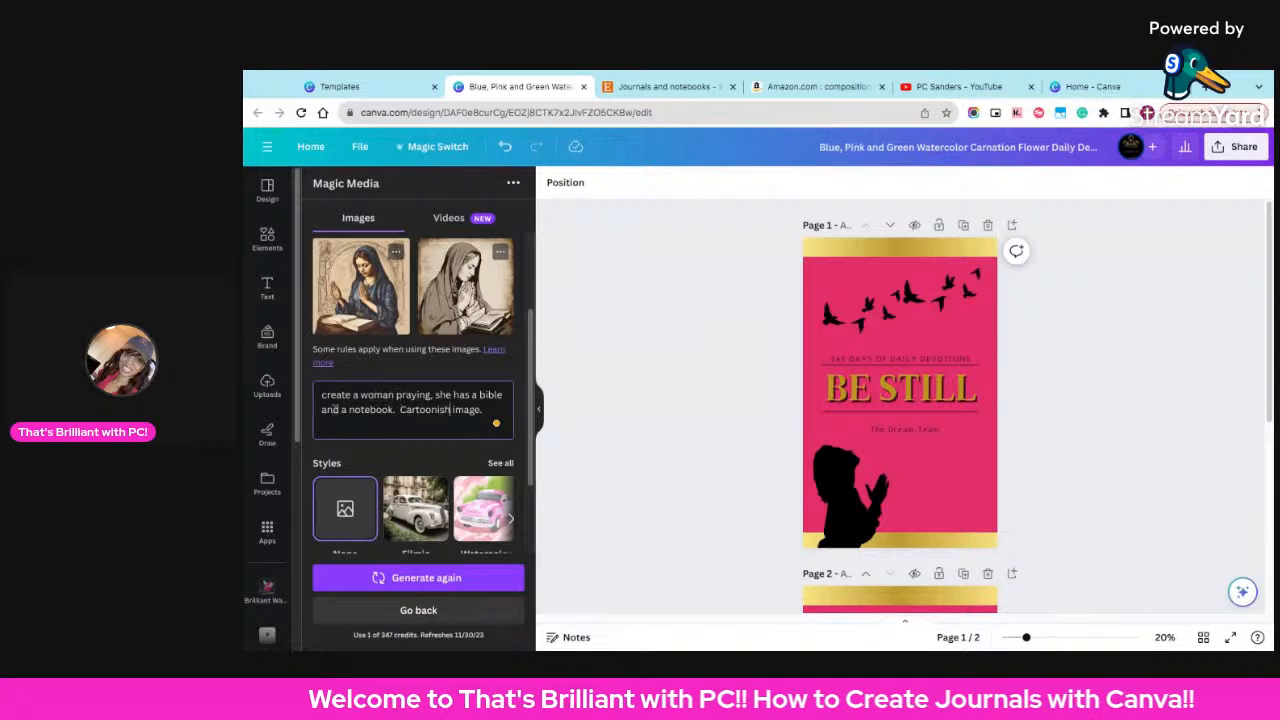
left_click(360, 396)
type("black")
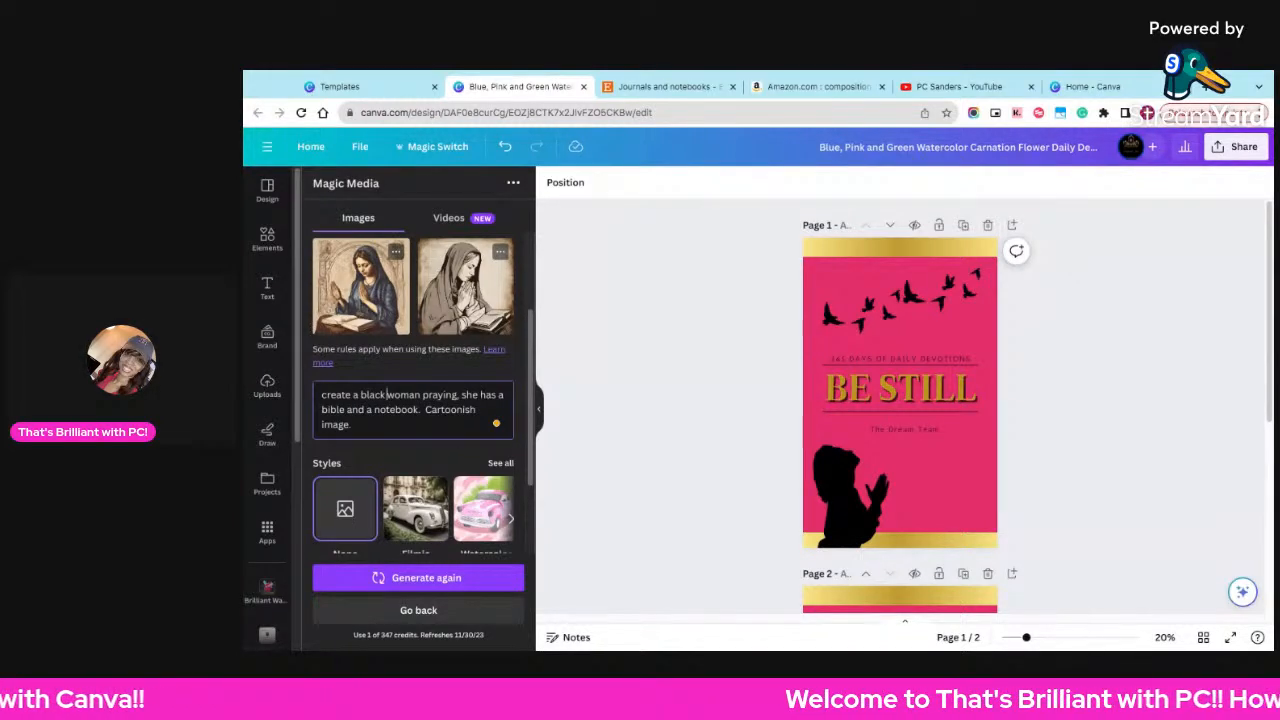
left_click(405, 425)
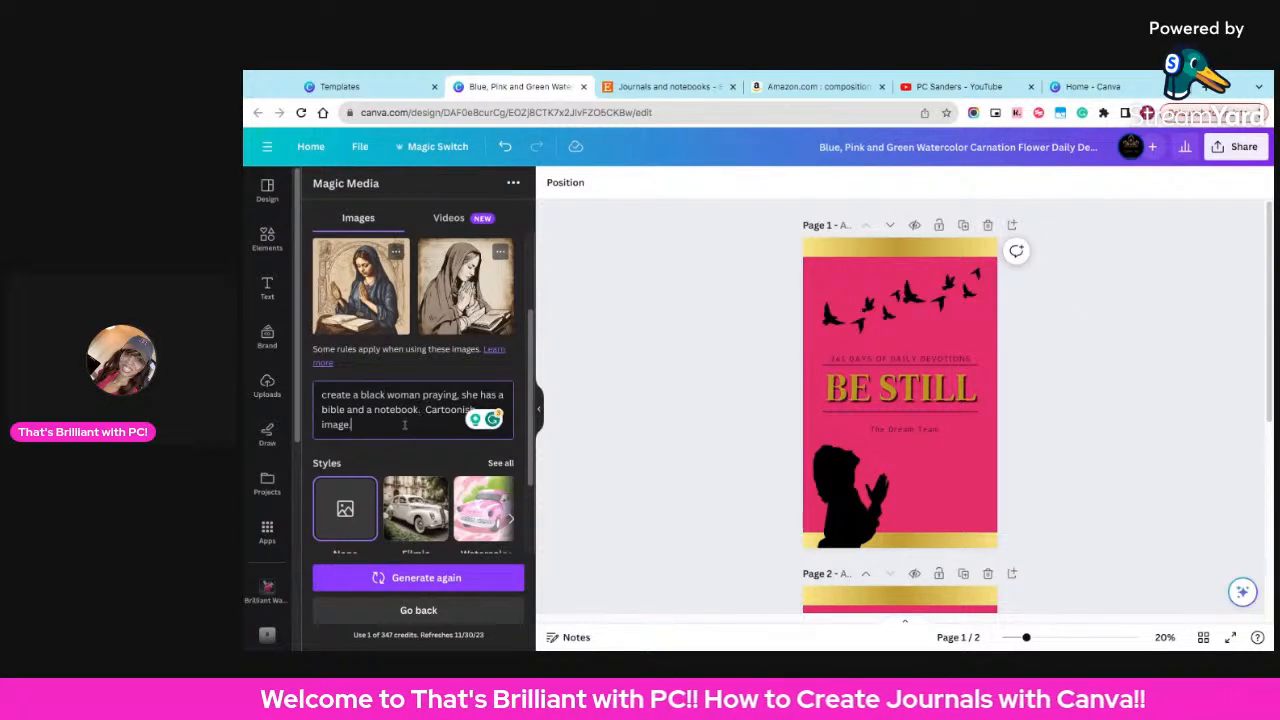
- End the prompt's first sentence after "praying" and insert "She has long curly hair." before the bible and notebook description
left_click(459, 395)
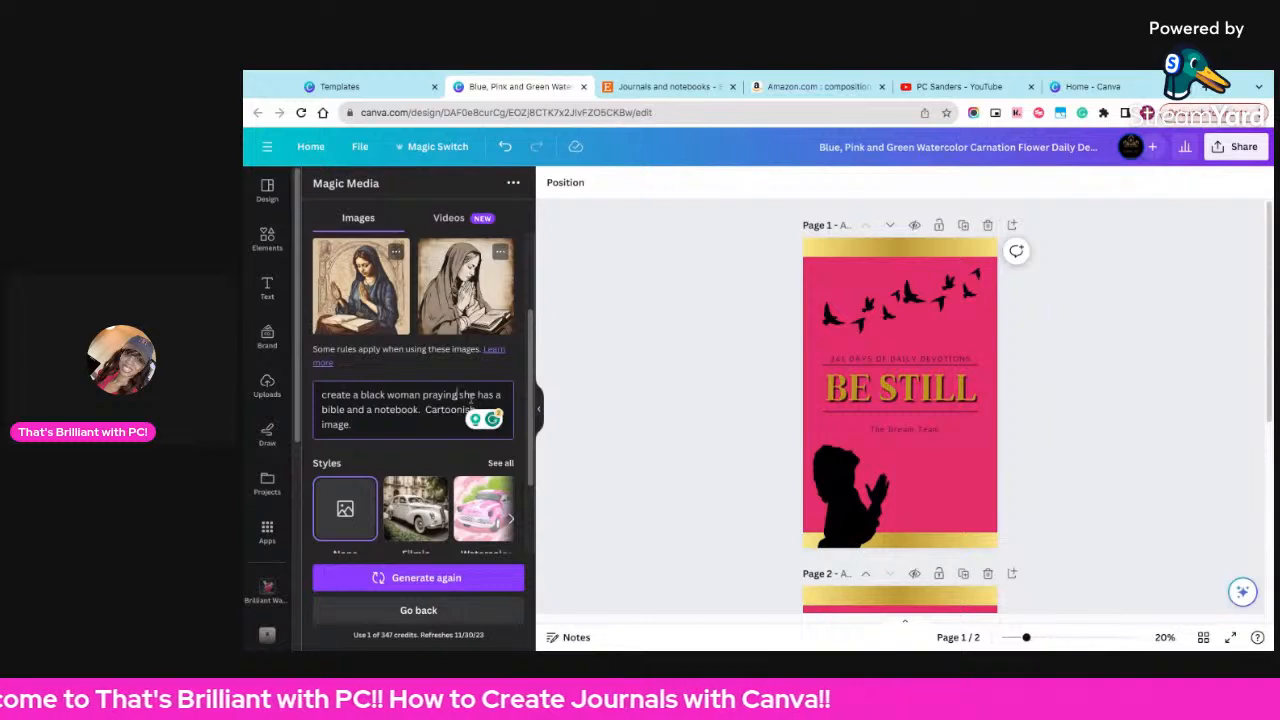
key("BackSpace")
key("BackSpace")
type(".  S")
type("he has ")
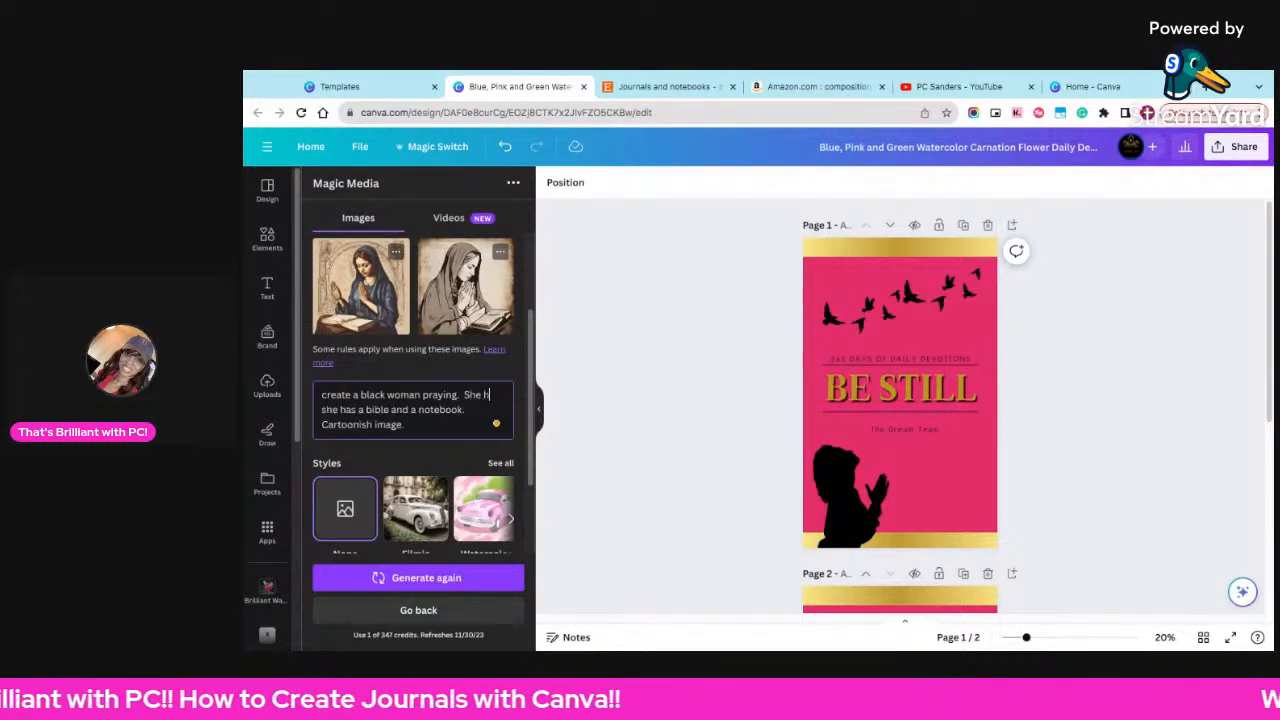
type("cur")
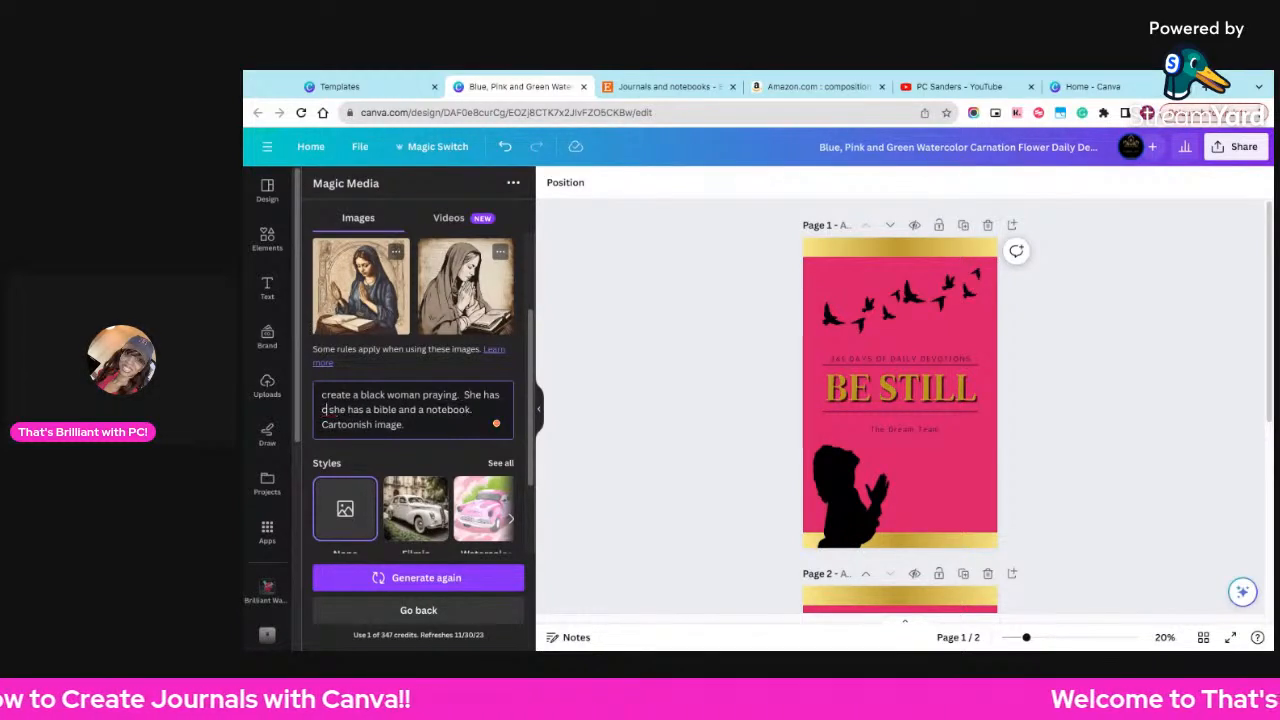
key("BackSpace")
key("BackSpace")
key("BackSpace")
key("BackSpace")
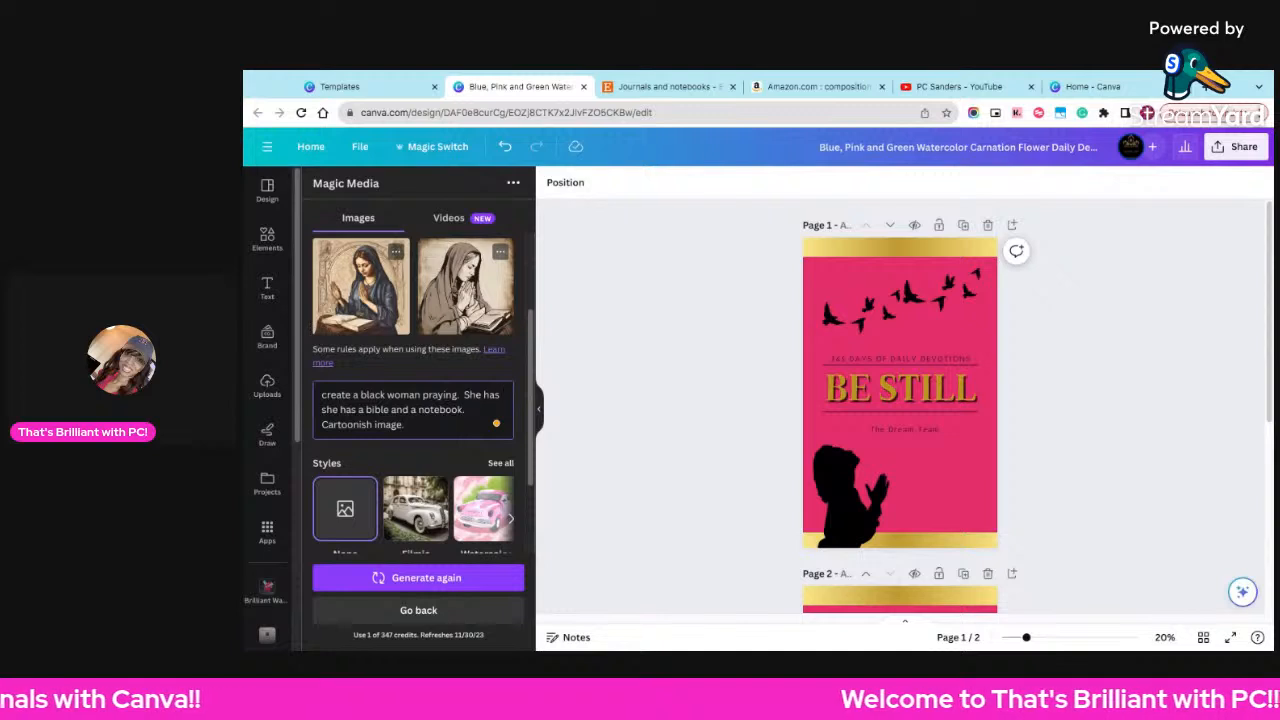
type("long")
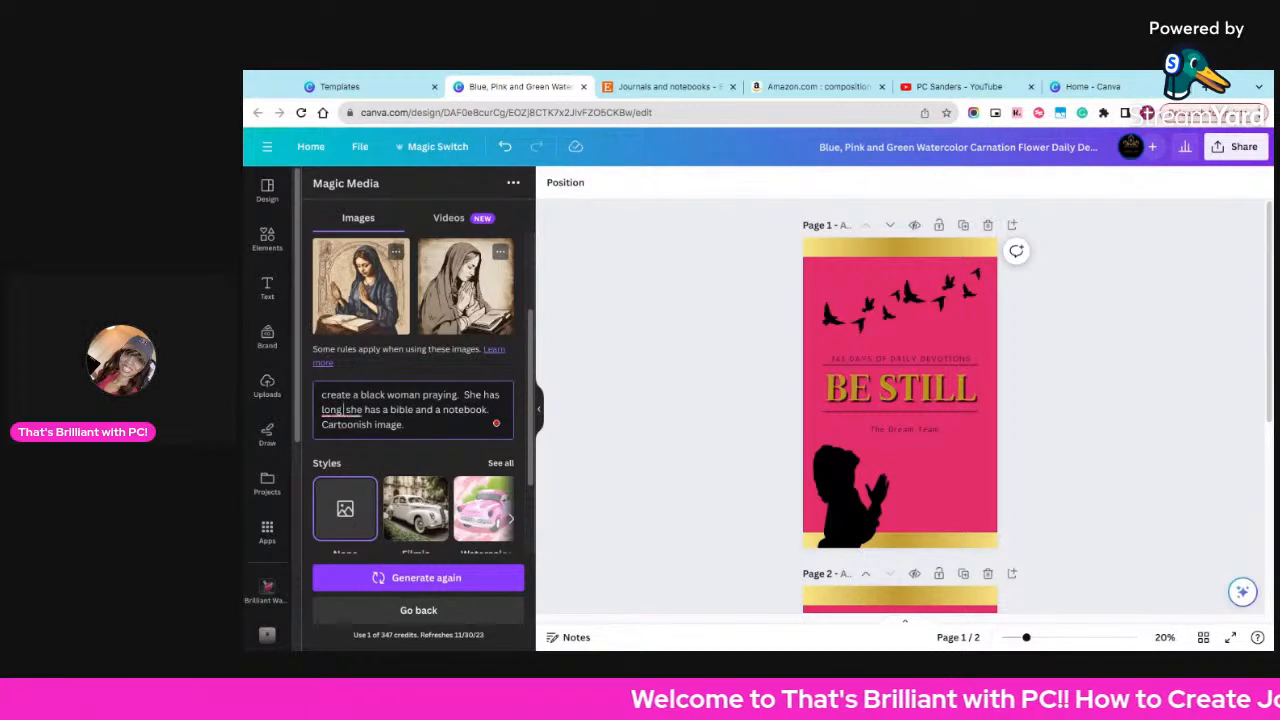
type(" curly")
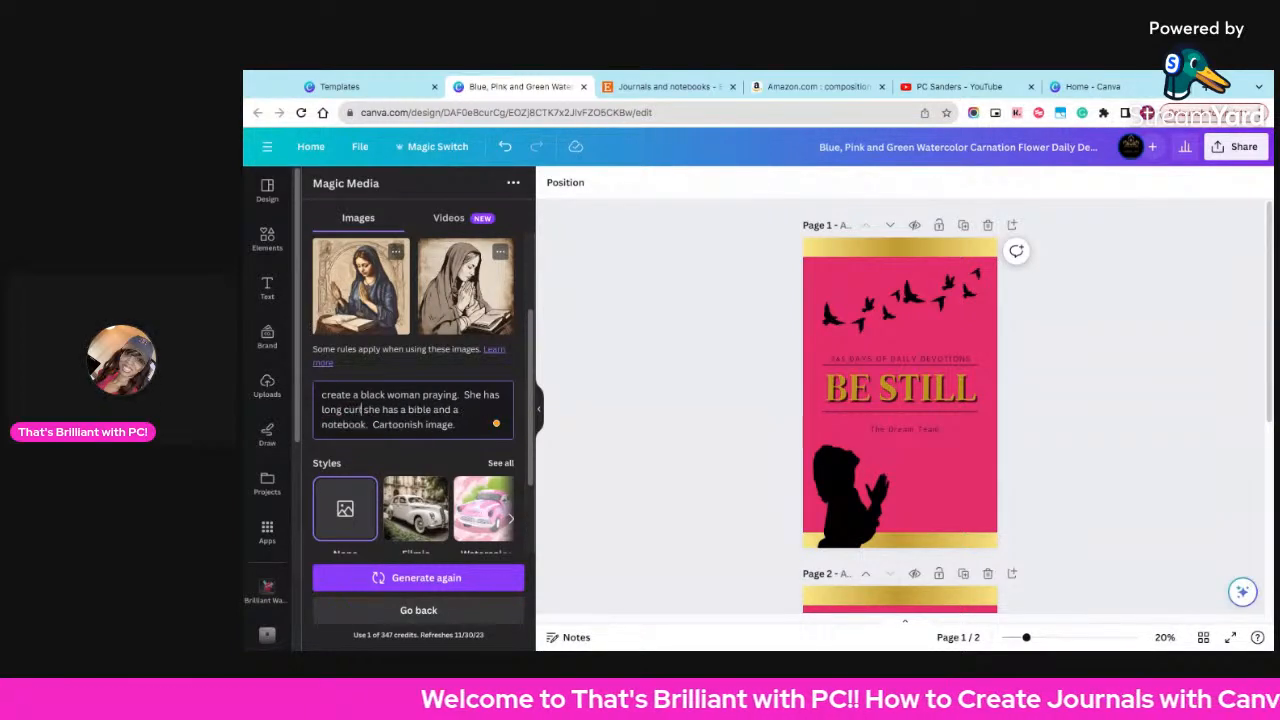
type(" hair.")
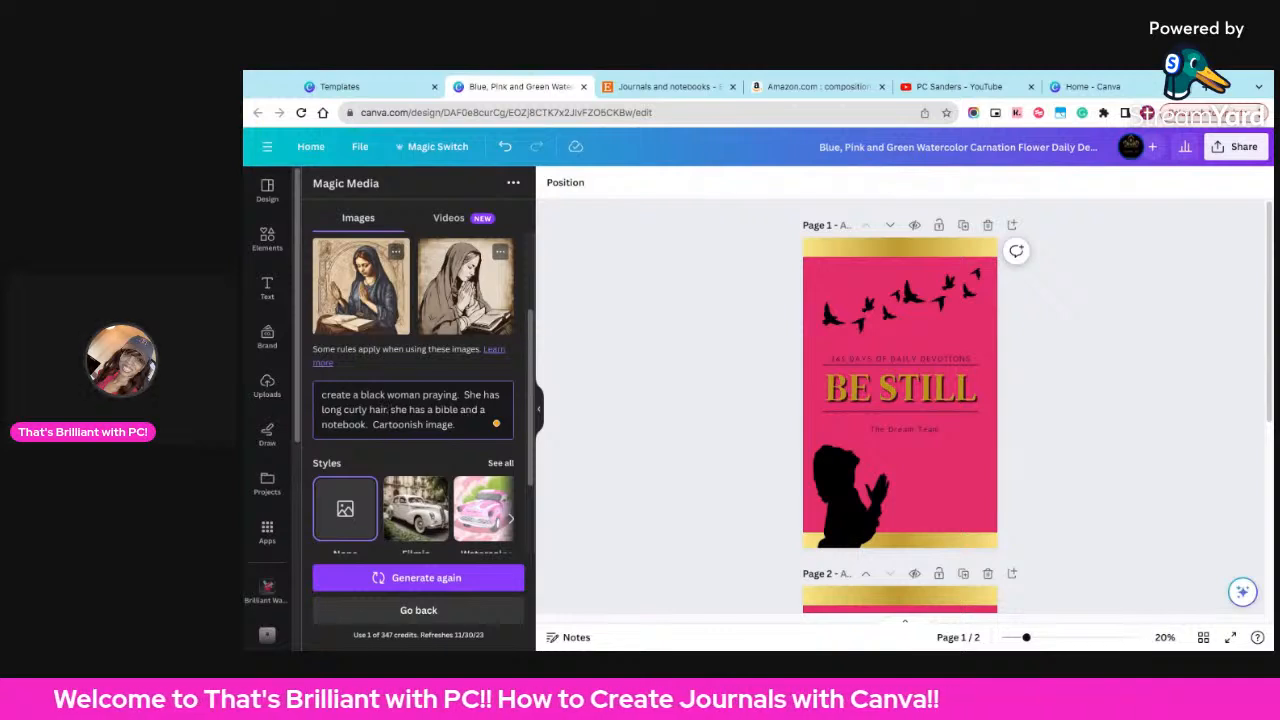
- Generate images from the revised prompt and add the color one of the woman resting her chin on her hands to the front cover
key("Return")
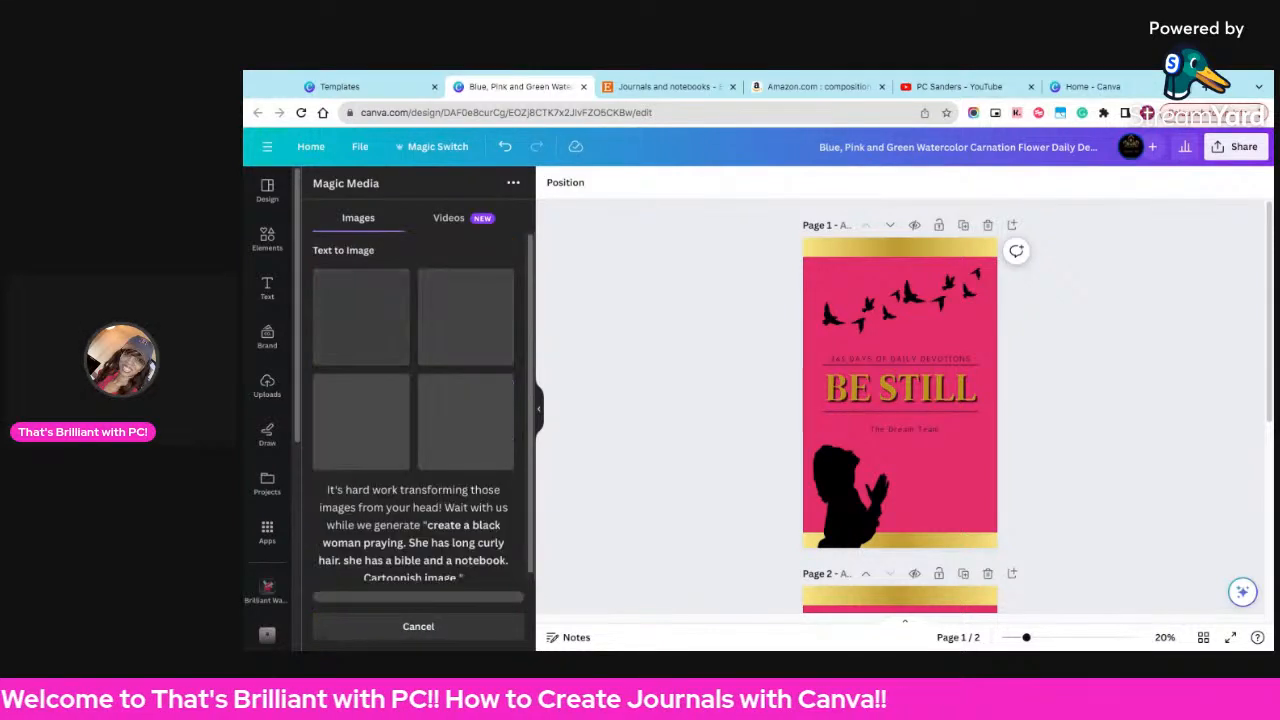
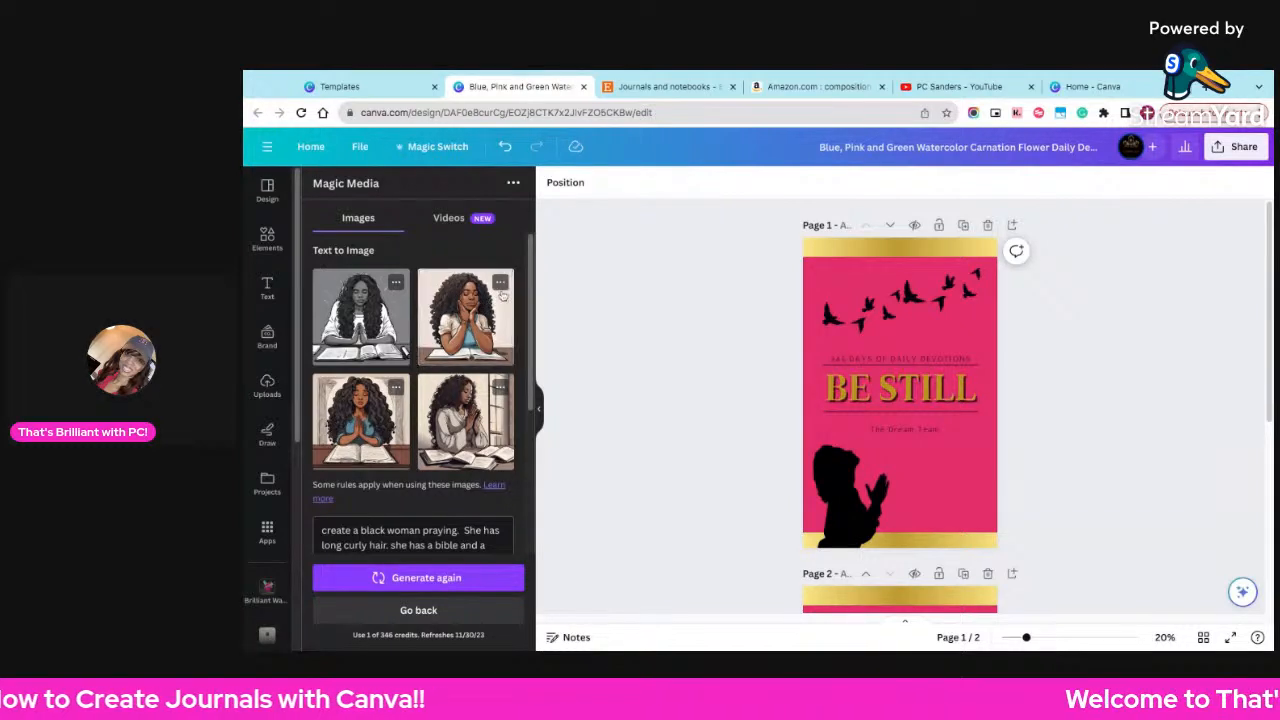
left_click(501, 283)
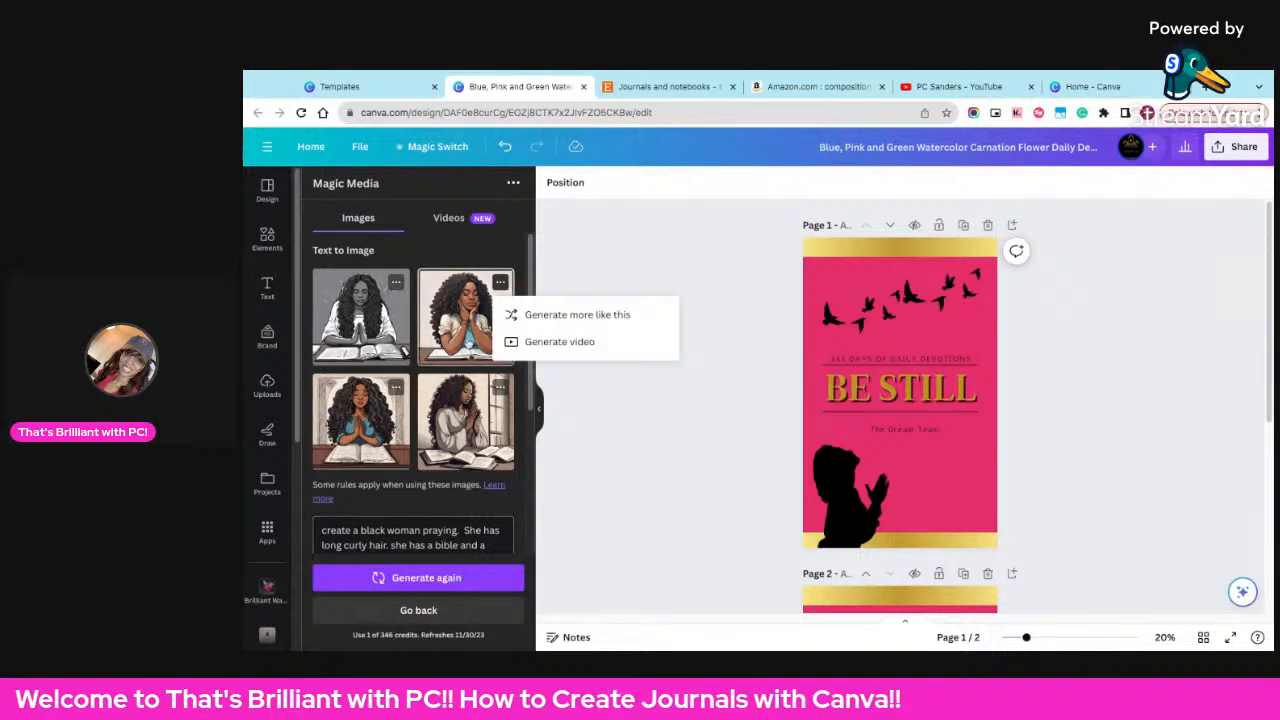
left_click(465, 320)
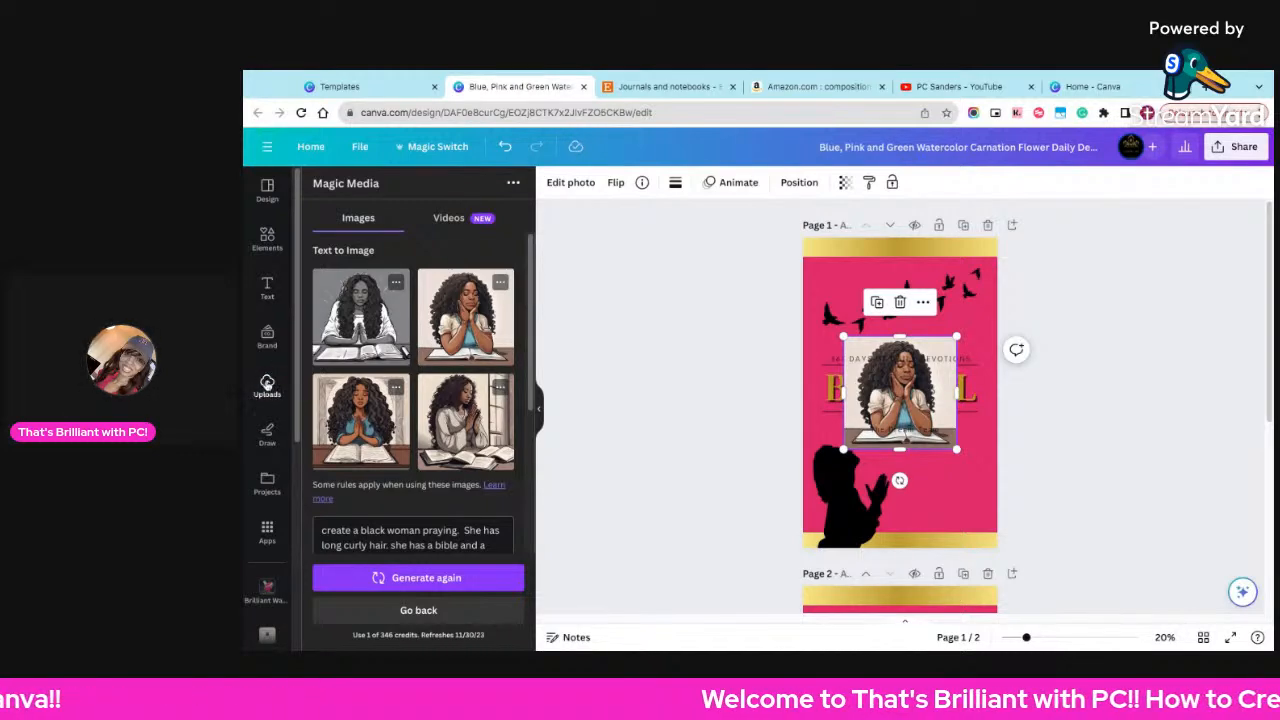
- Browse the previously generated images among the uploads, and return to the AI image generator's results
left_click(267, 384)
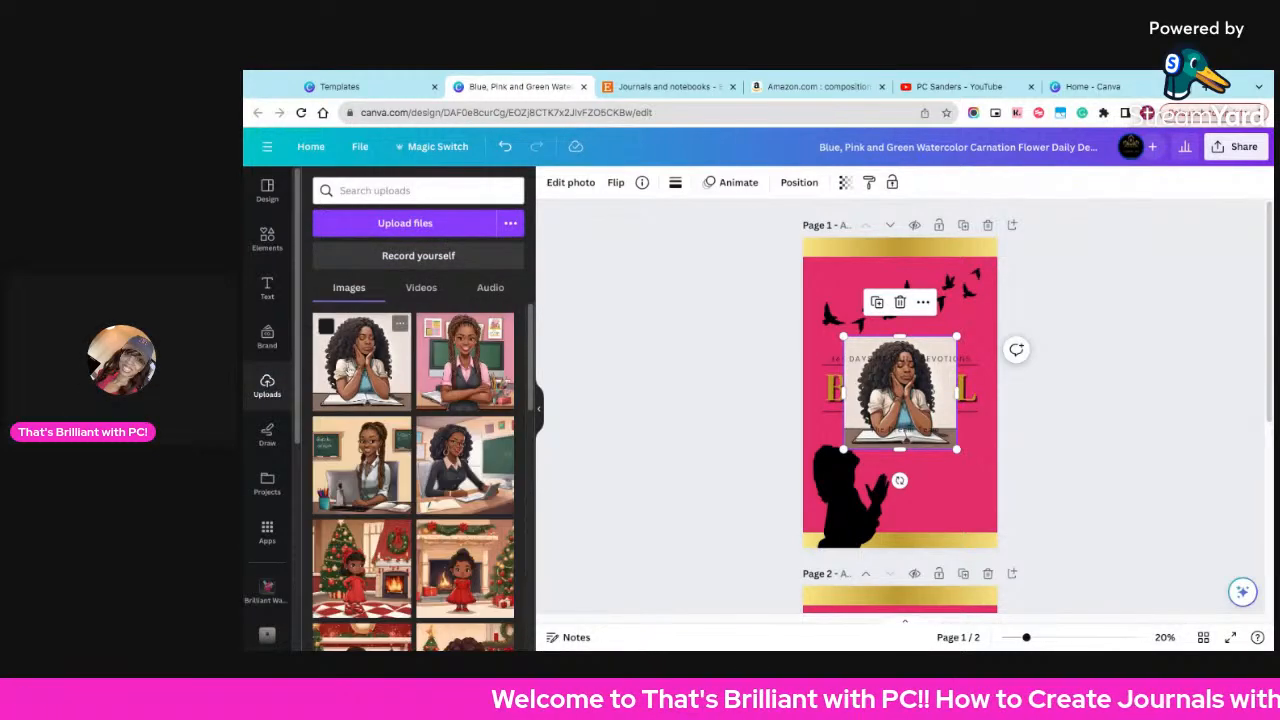
scroll(415, 454, "down", 3)
scroll(415, 454, "down", 5)
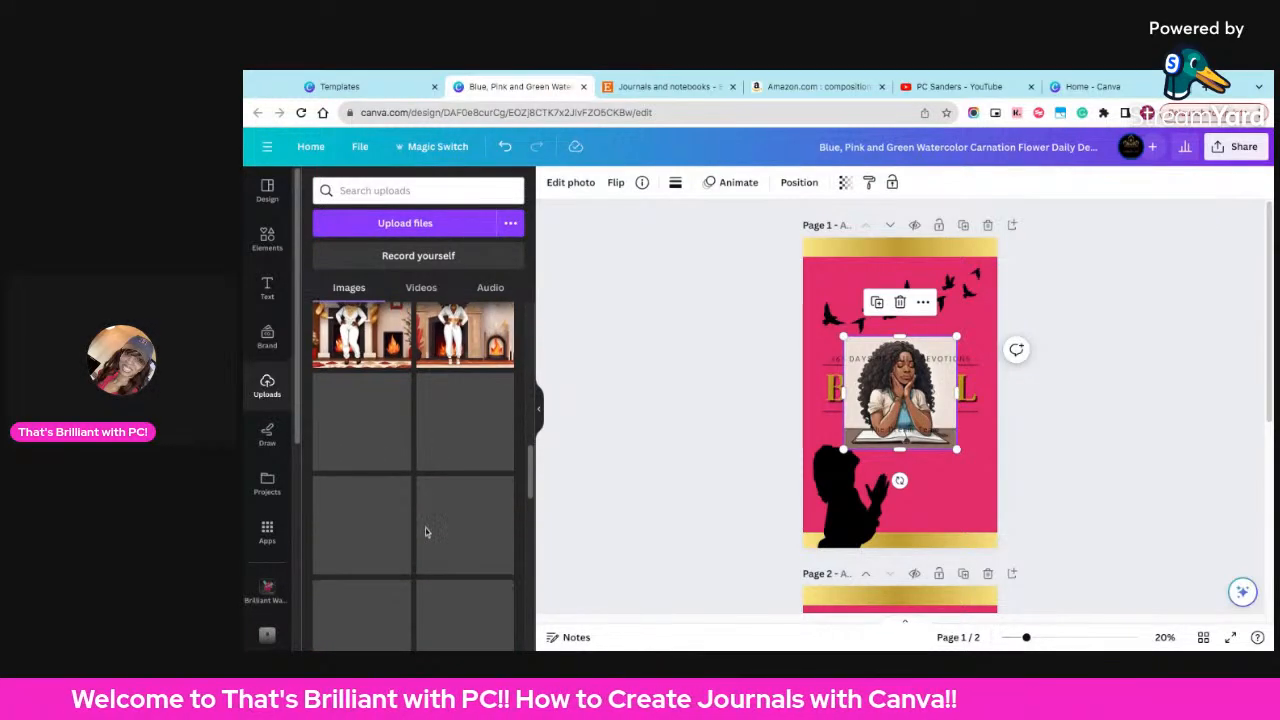
scroll(425, 528, "down", 3)
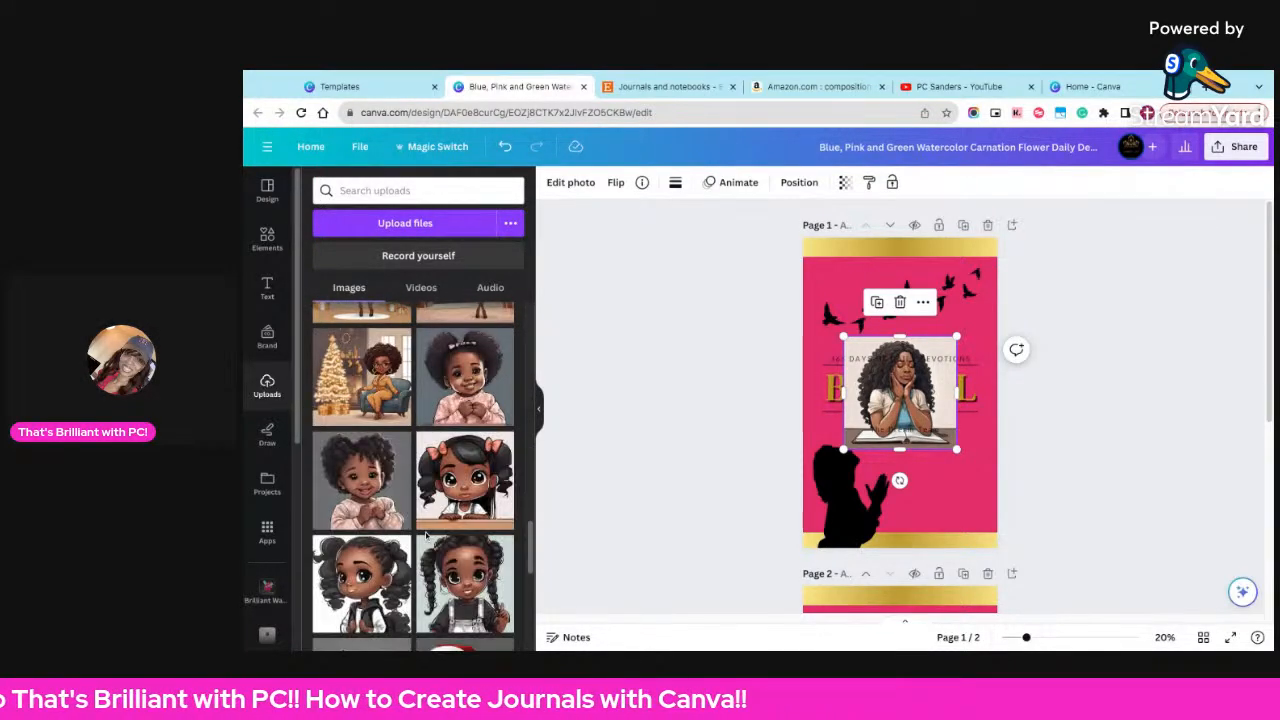
scroll(425, 532, "down", 2)
scroll(428, 520, "down", 1)
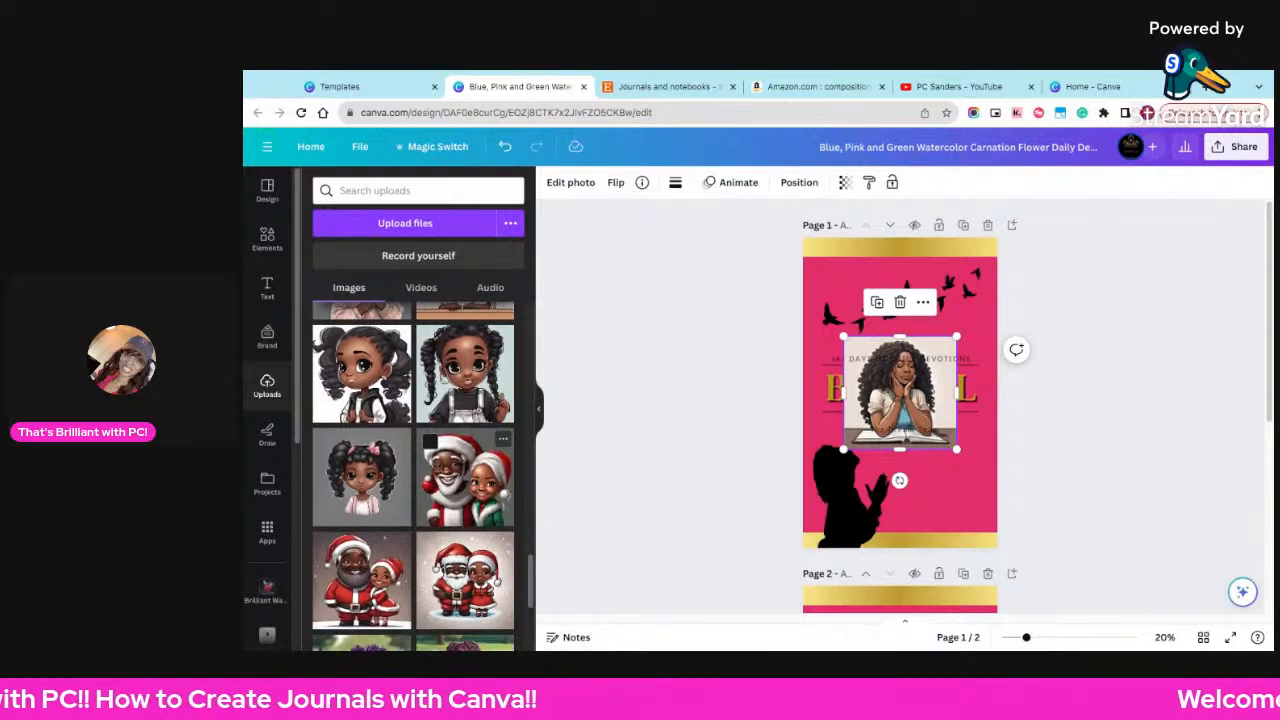
left_click(268, 240)
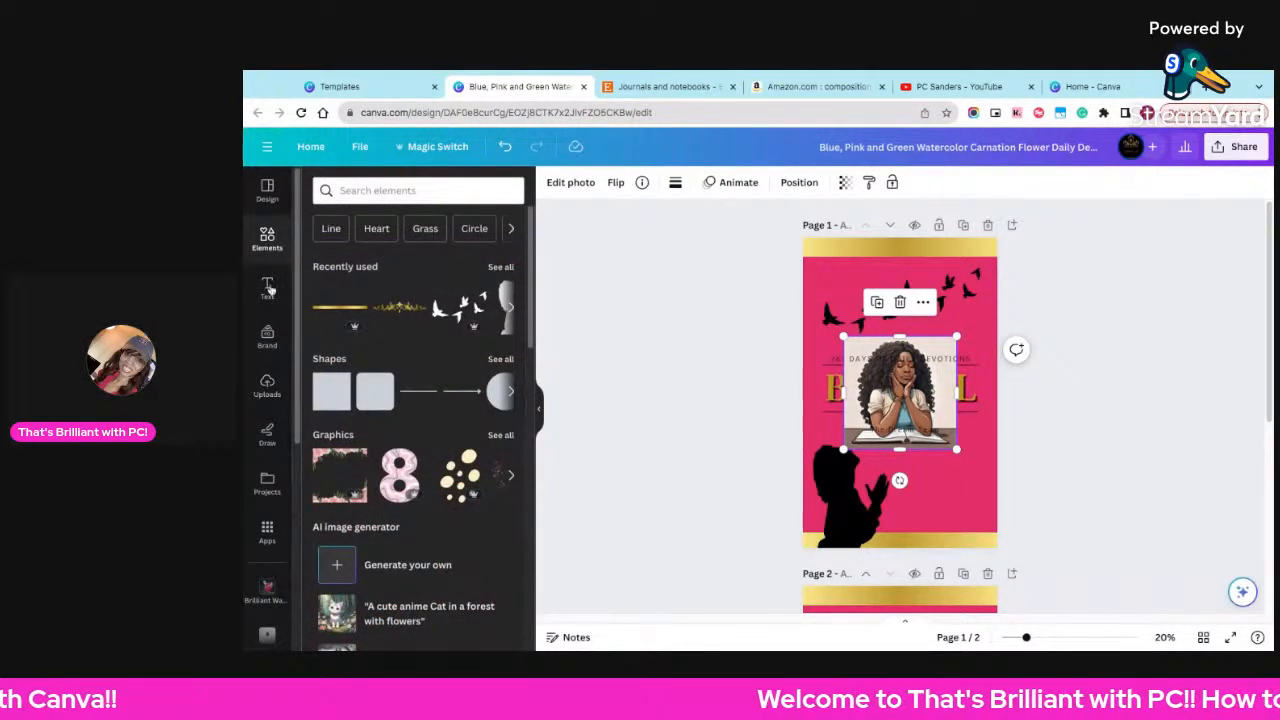
left_click(366, 564)
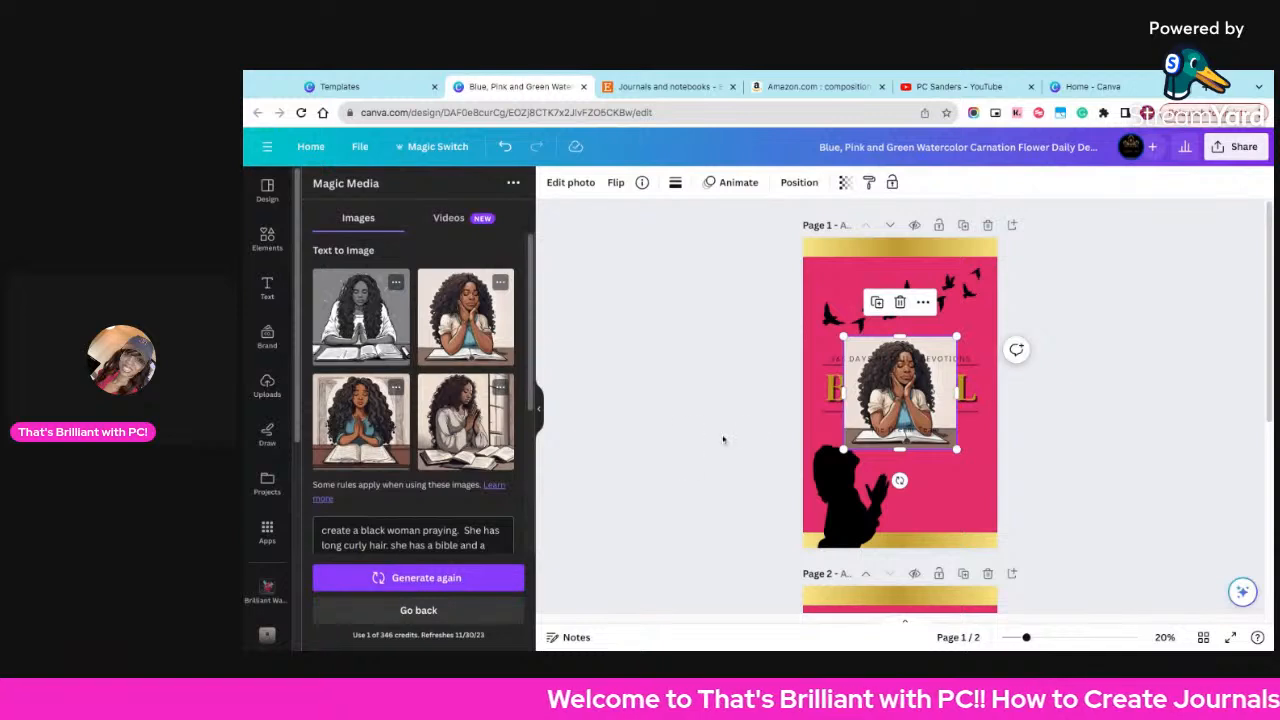
- Move the woman image beside the praying silhouette on the front cover, and generate more images like the chin-on-hands one
left_click_drag(884, 338, 911, 420)
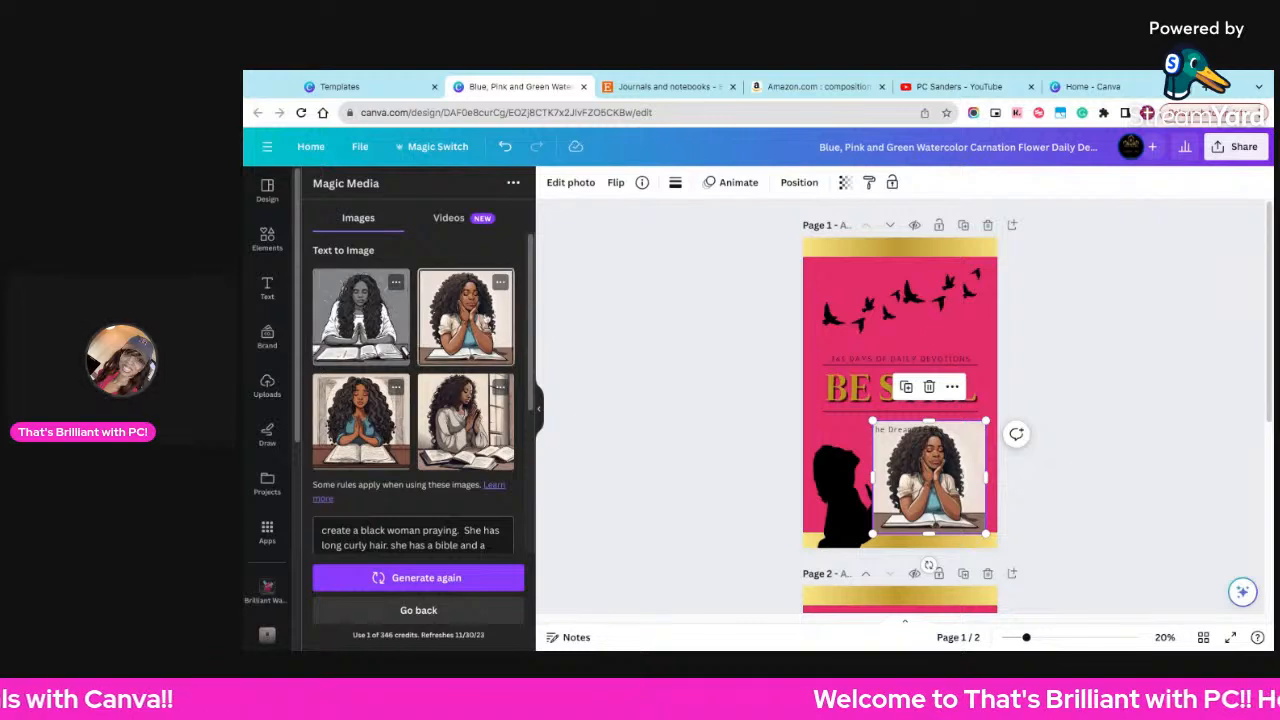
left_click(500, 284)
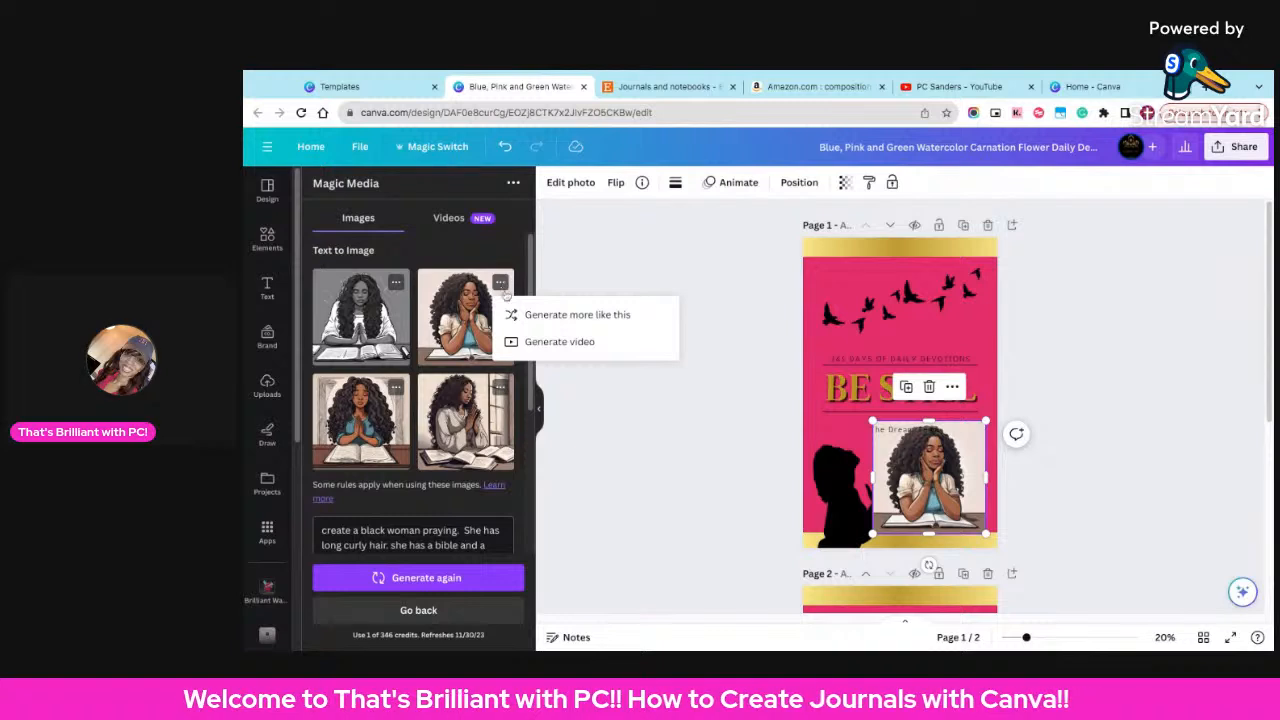
left_click(571, 320)
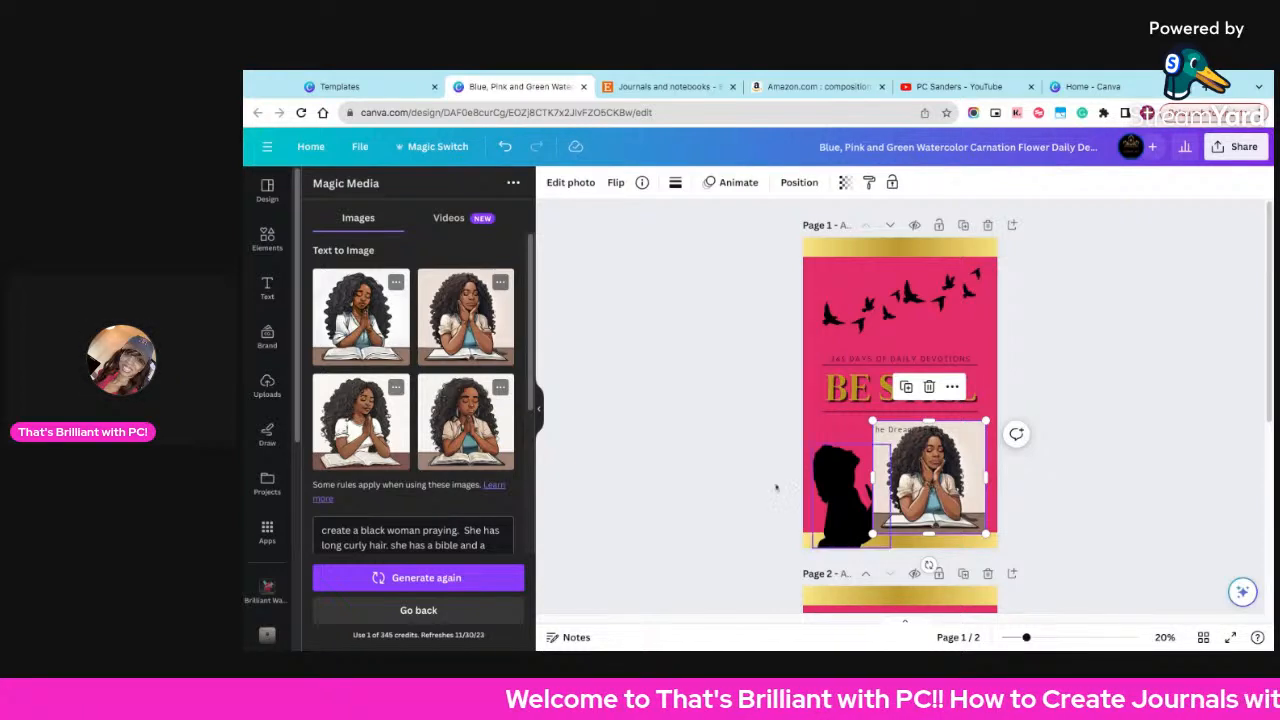
- Revise the image prompt by inserting "with her hands folded" before "praying" and "brown" before "hair"
left_click(423, 530)
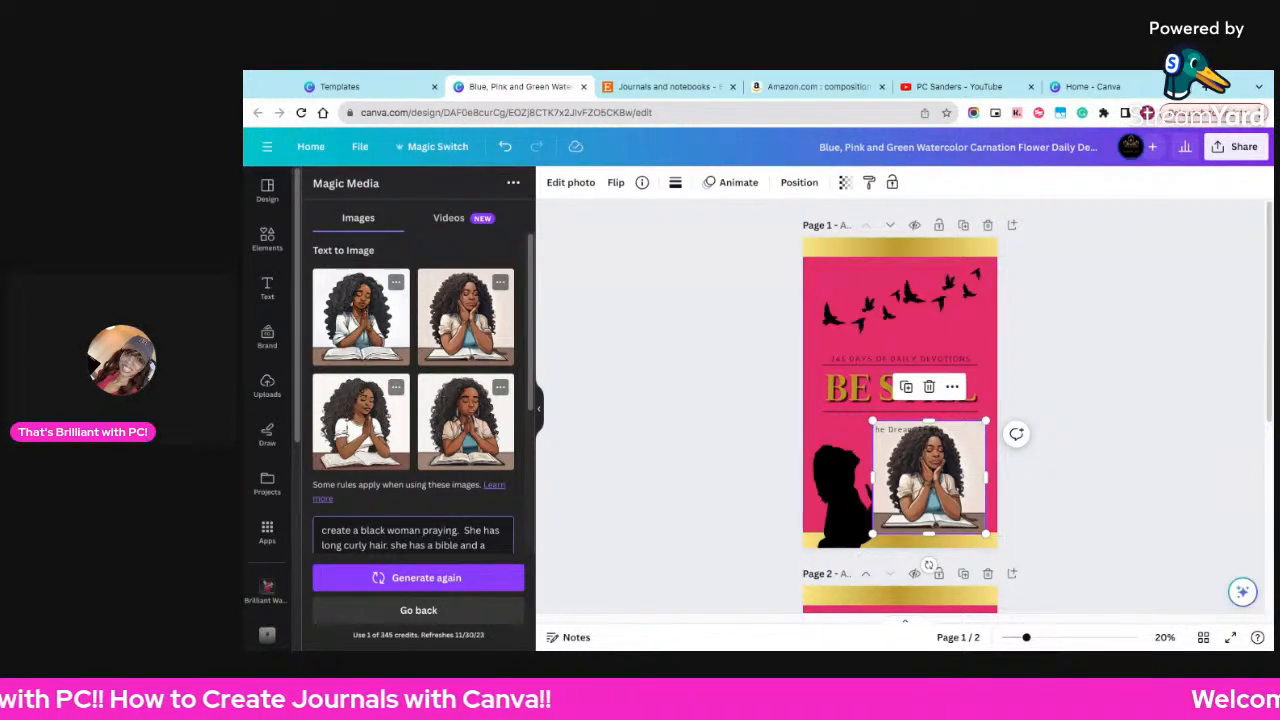
type("with her han")
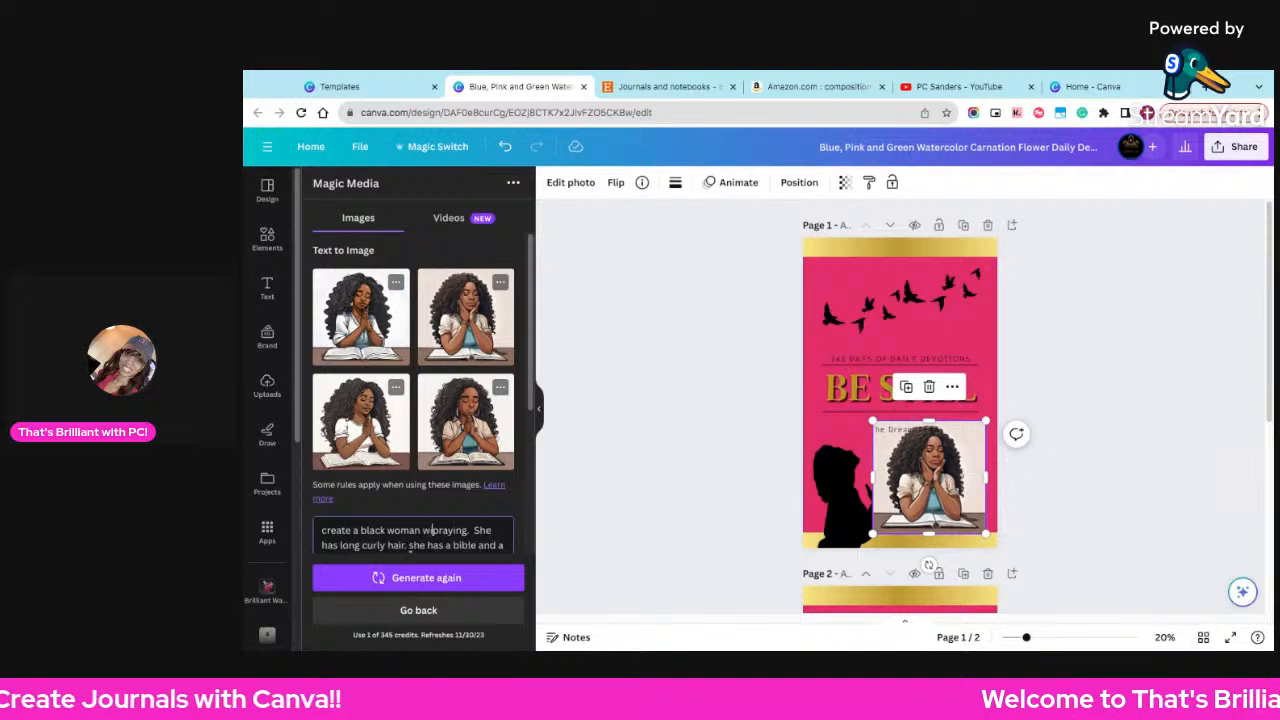
type("ds folder")
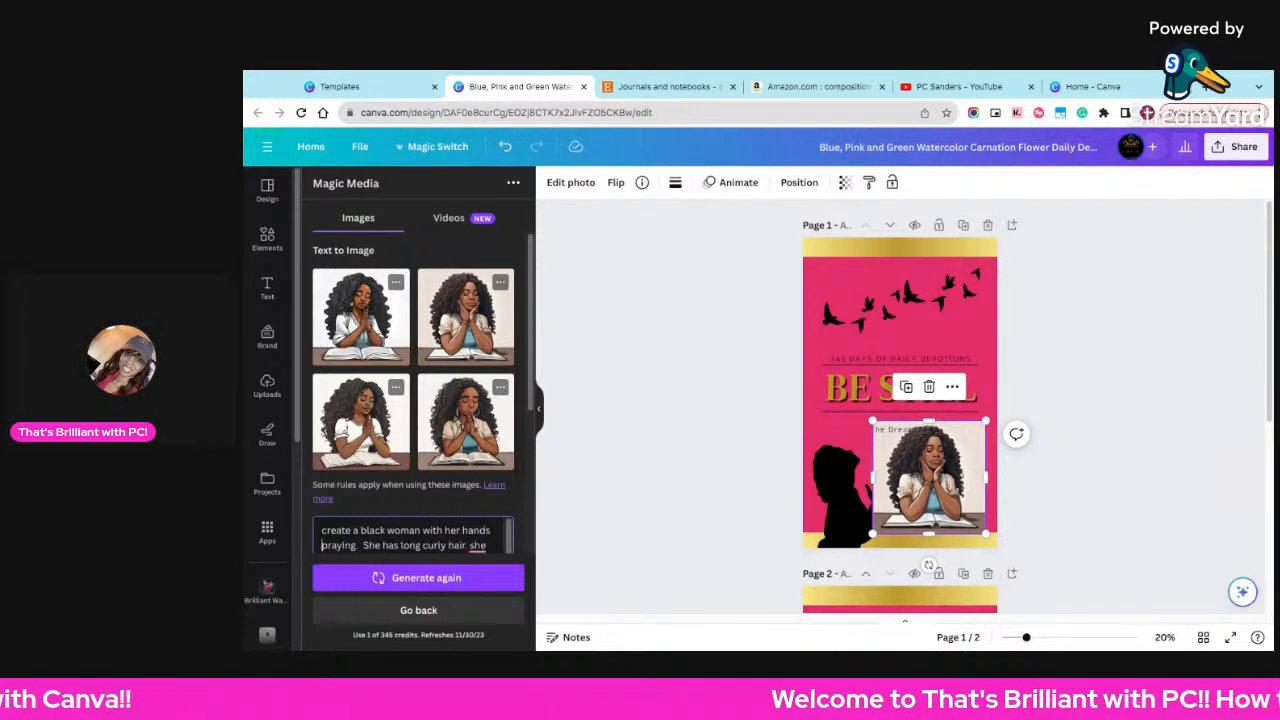
type("ded")
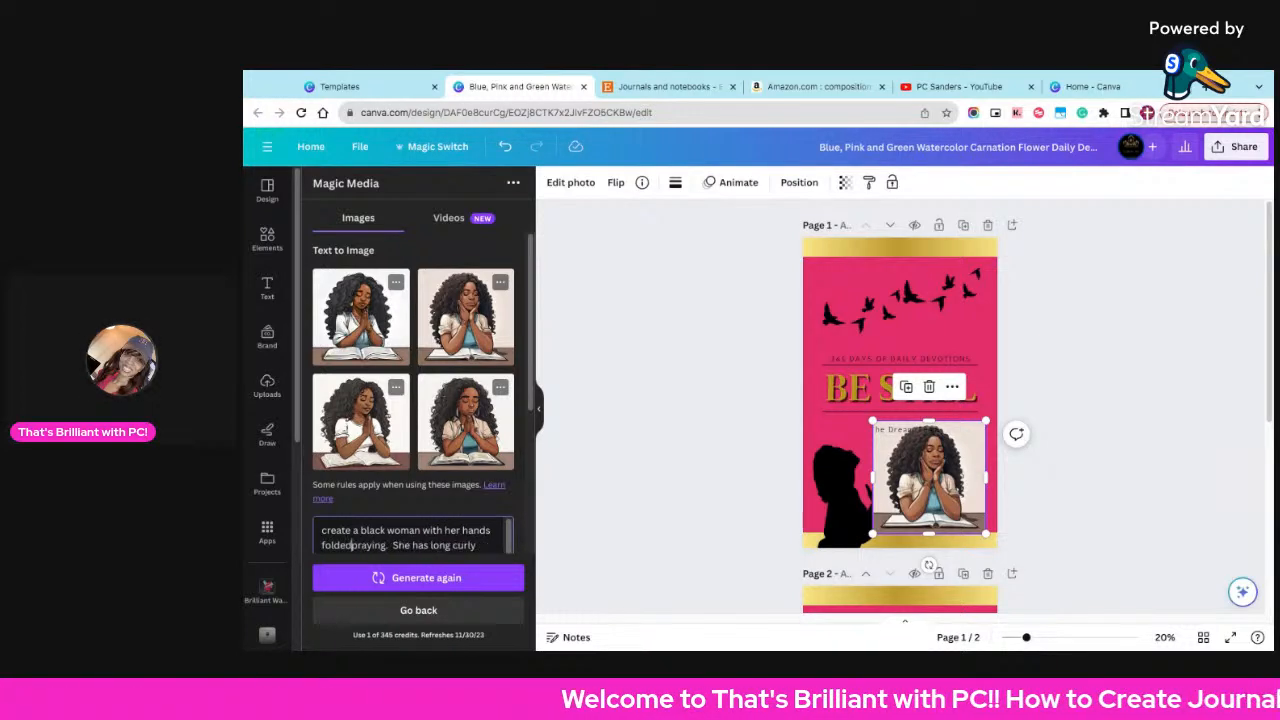
scroll(428, 543, "down", 1)
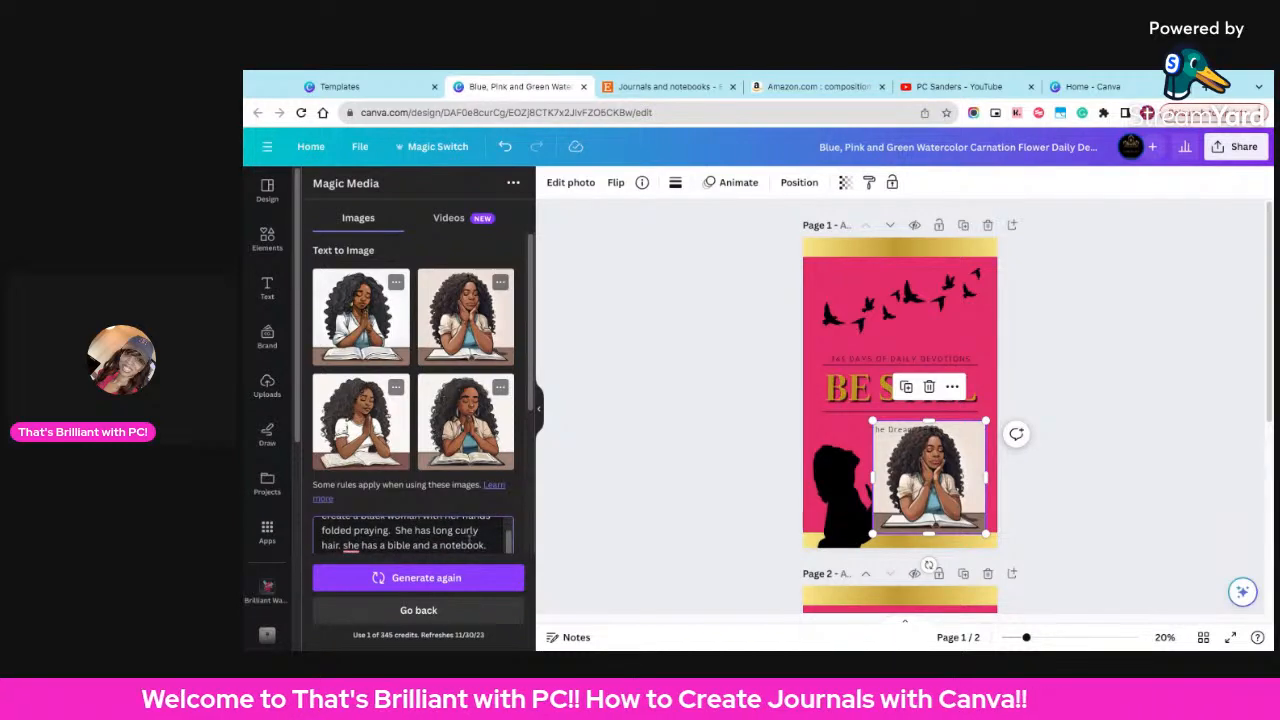
left_click(489, 533)
type("brown")
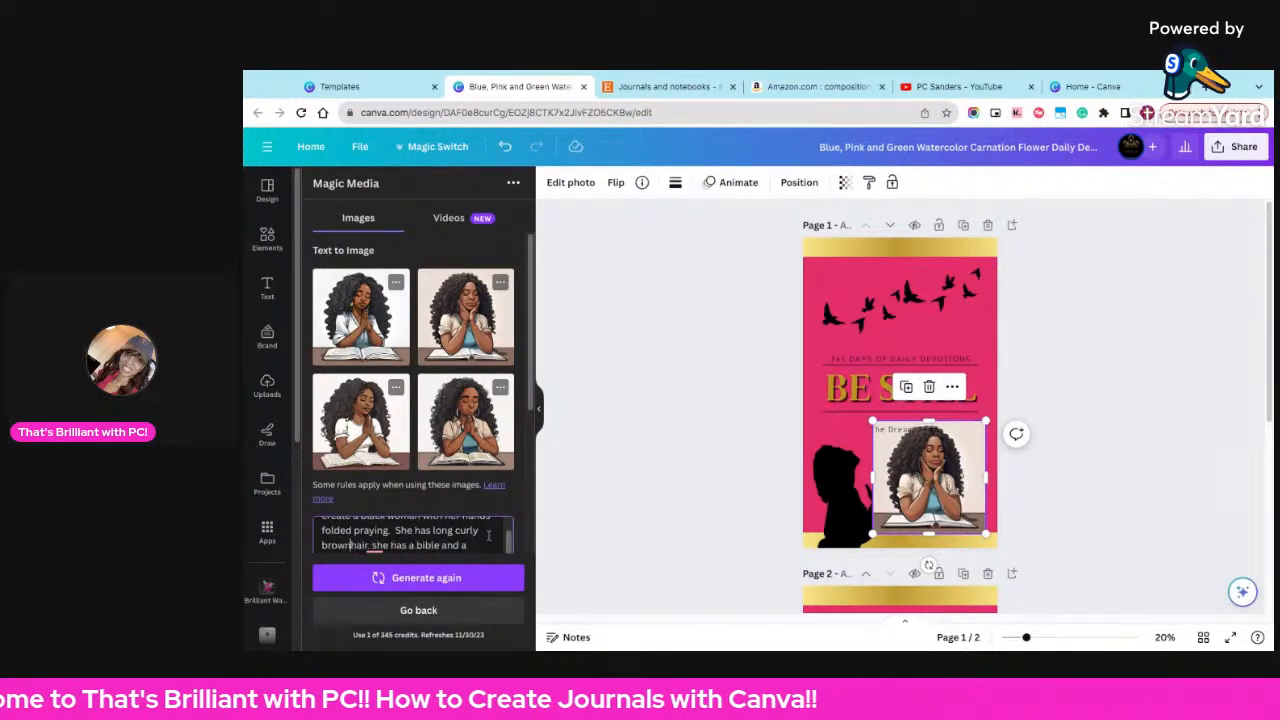
scroll(486, 484, "down", 1)
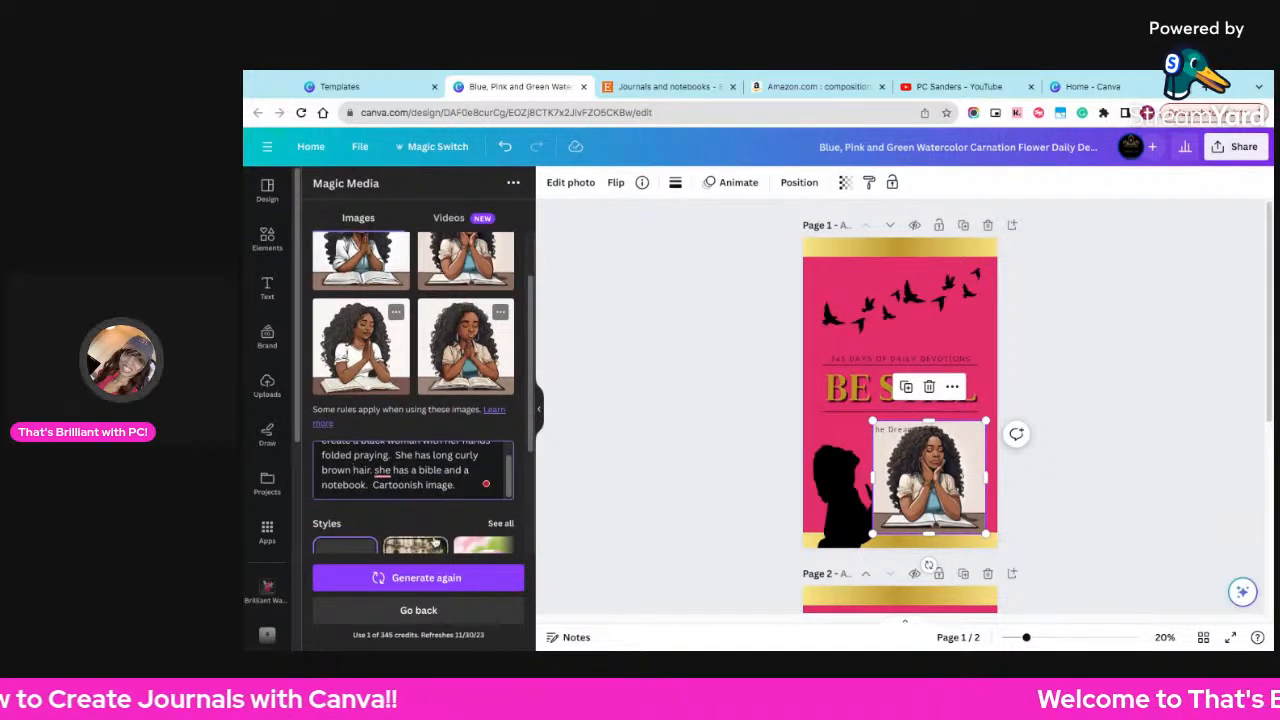
- Generate images from the revised prompt and place the framed one of the woman in a white shirt on the back cover
left_click(396, 579)
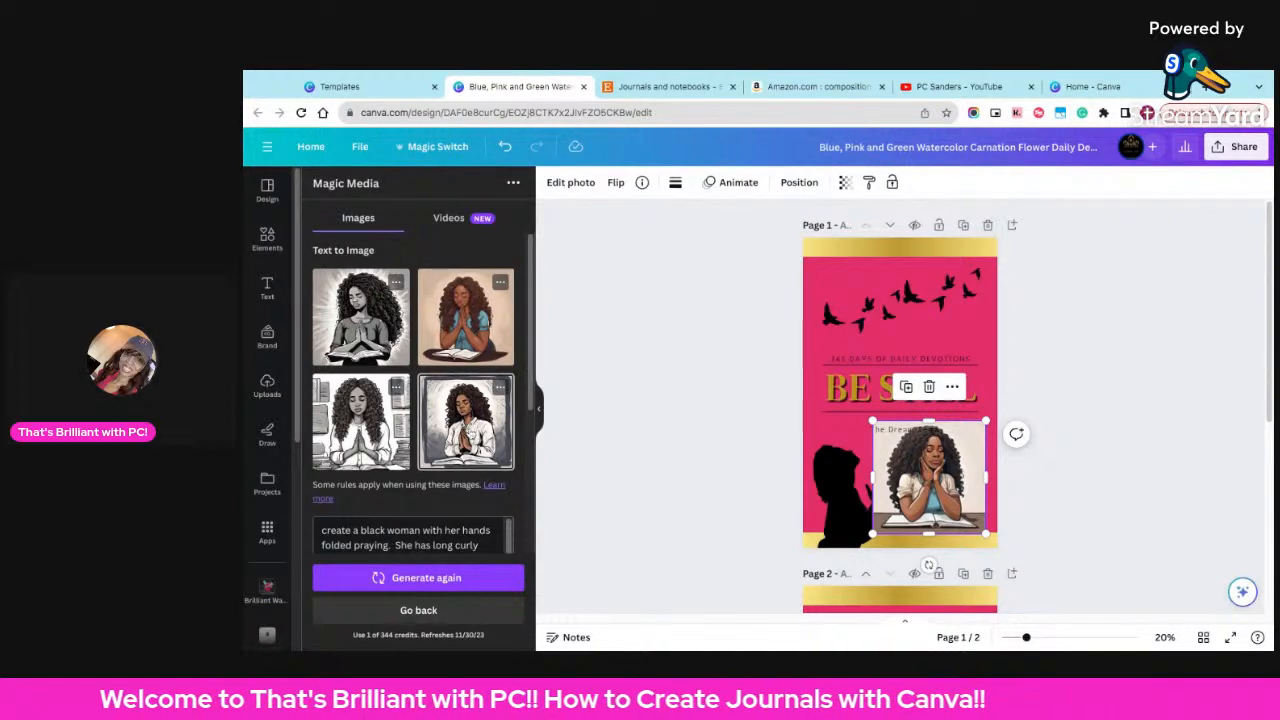
left_click(466, 425)
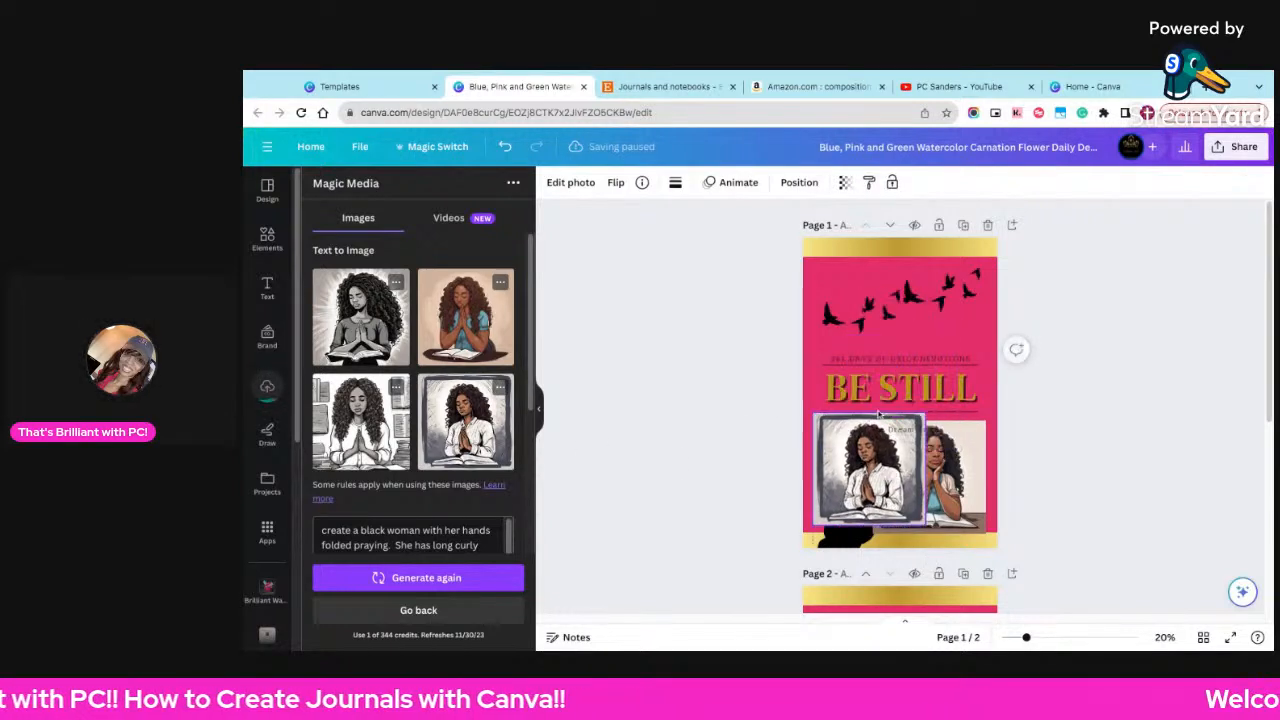
left_click_drag(913, 338, 916, 499)
scroll(911, 370, "up", 2)
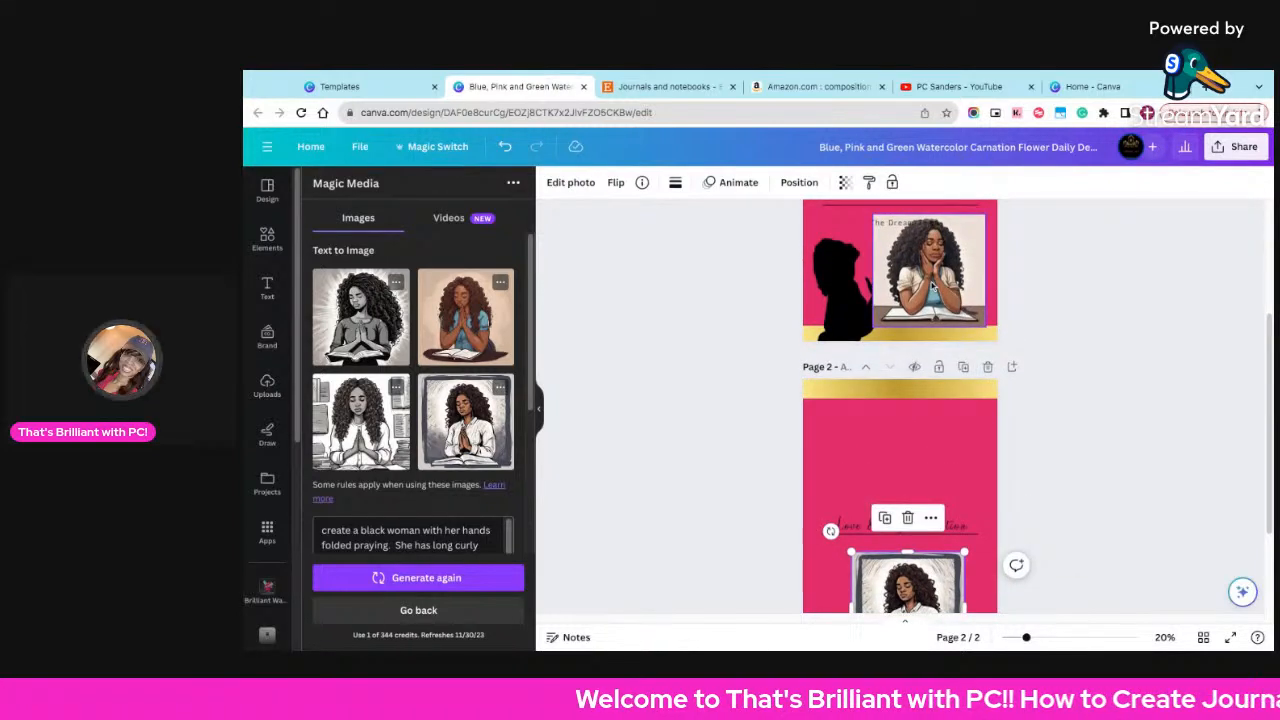
- Lower the woman image to the front cover's bottom edge and remove its background
left_click(846, 300)
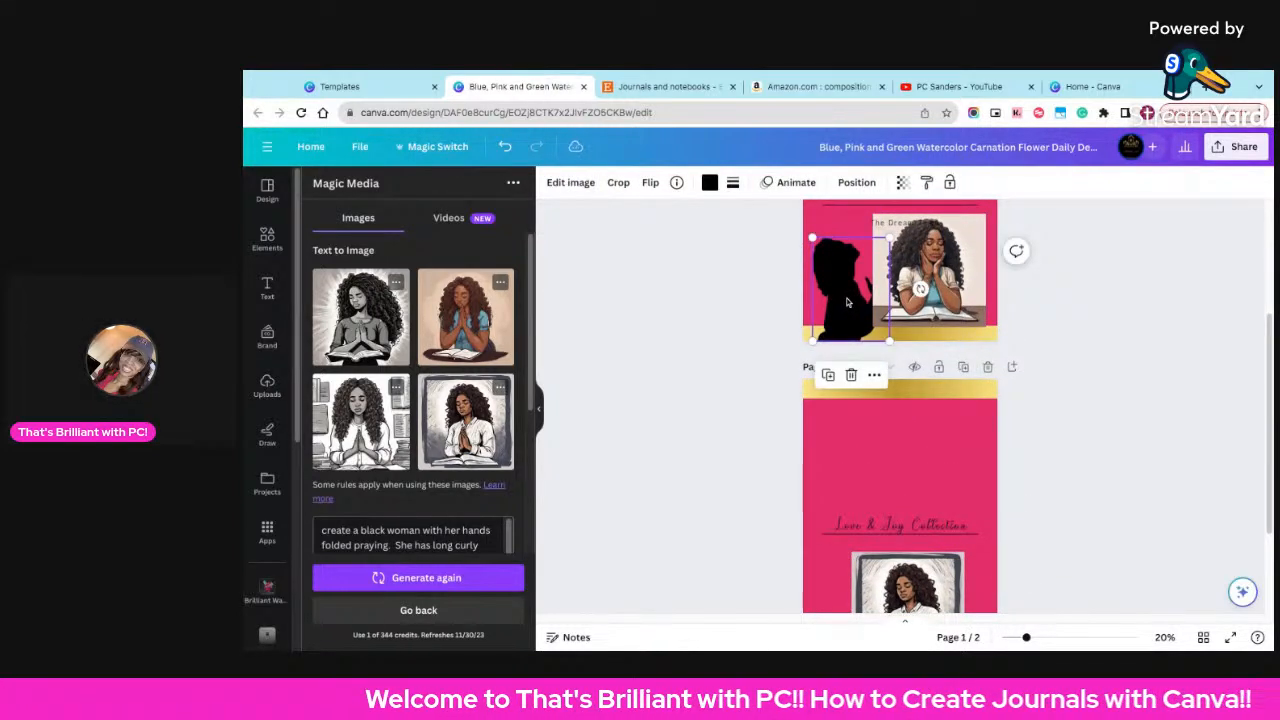
left_click(935, 314)
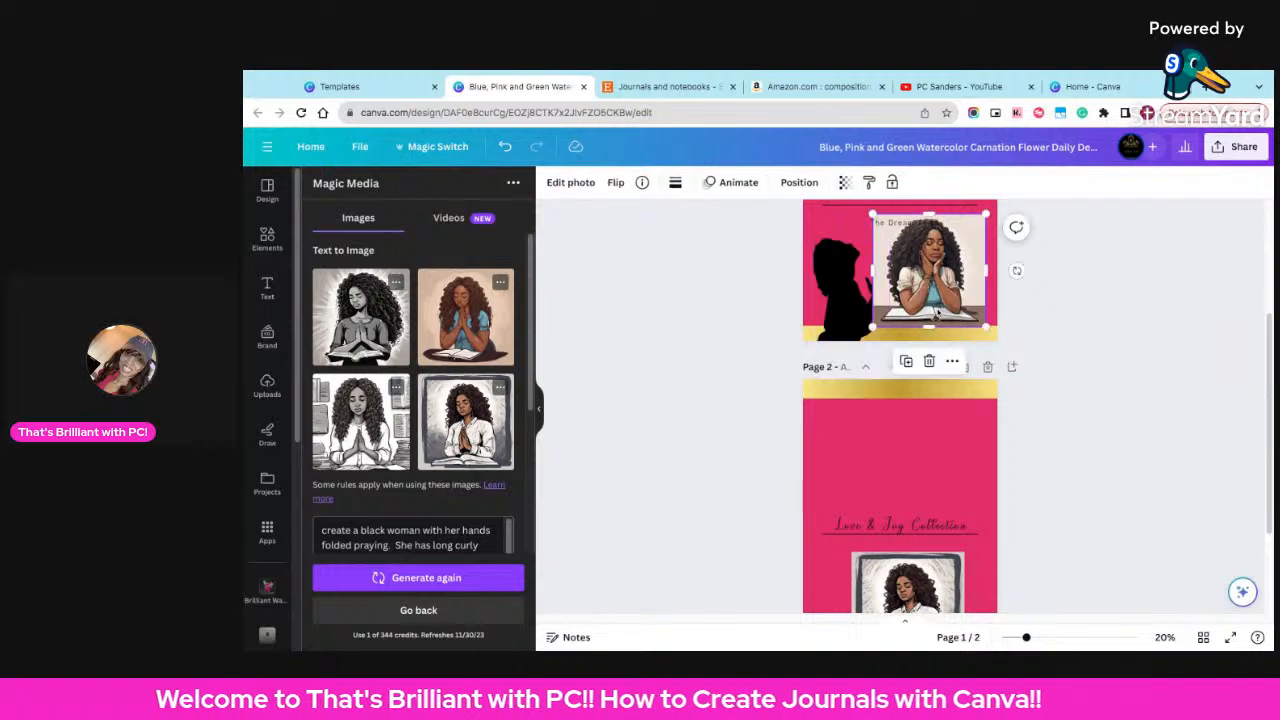
left_click_drag(935, 312, 935, 332)
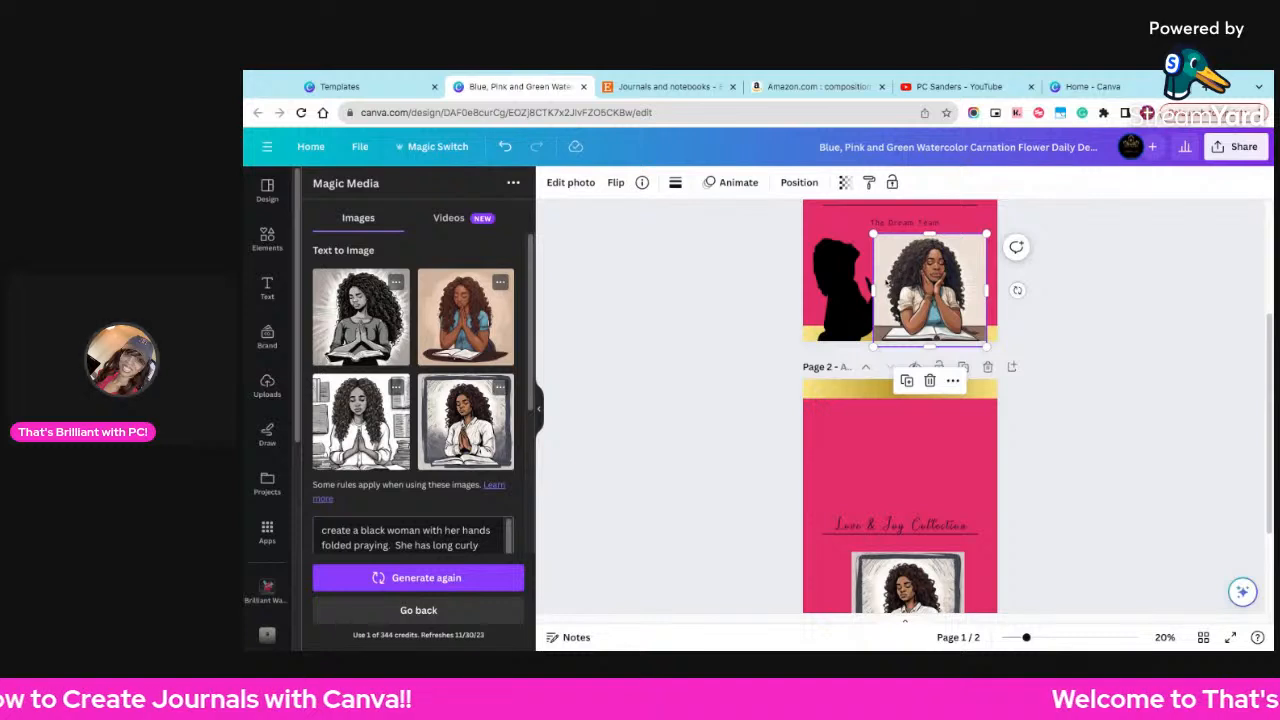
left_click(570, 183)
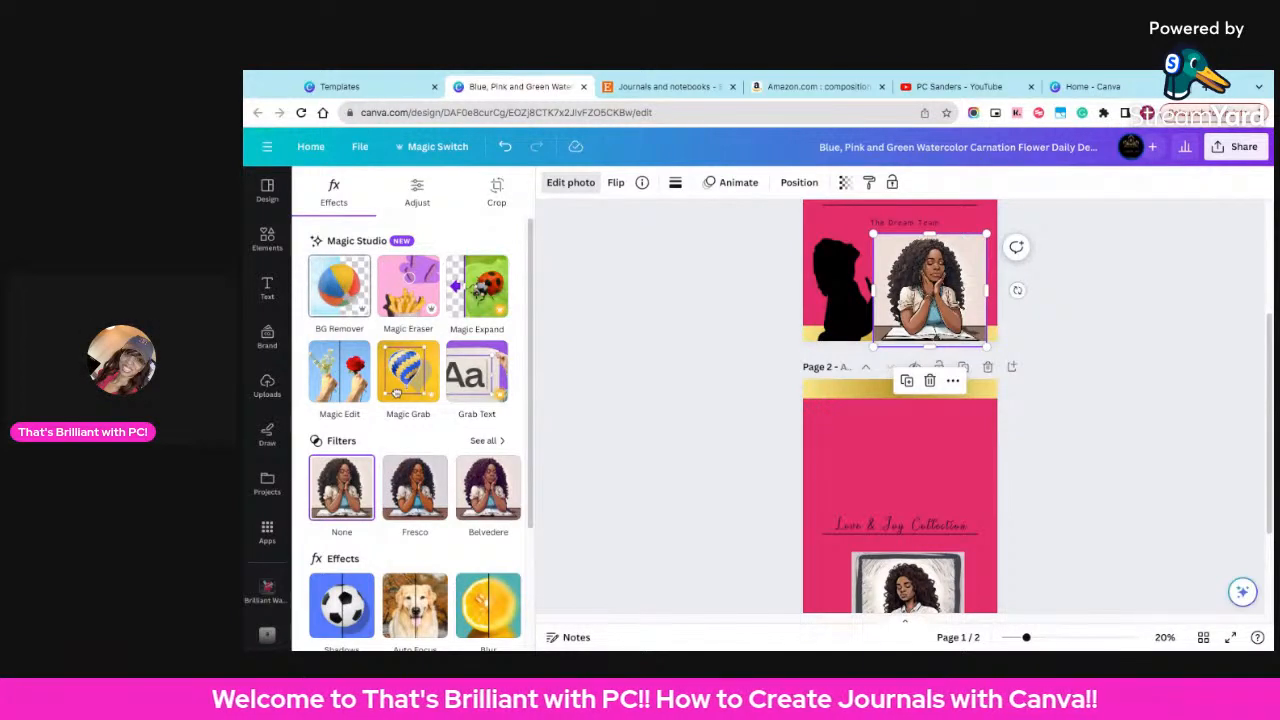
left_click(339, 286)
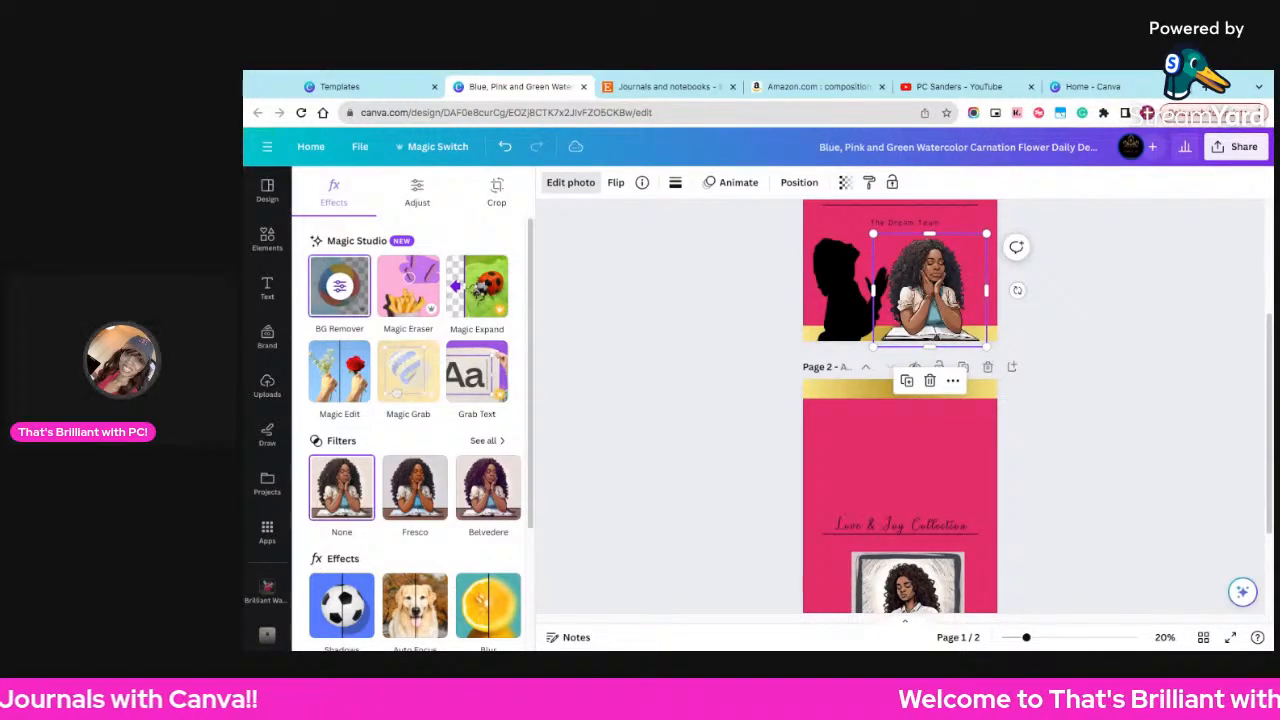
scroll(1118, 311, "up", 3)
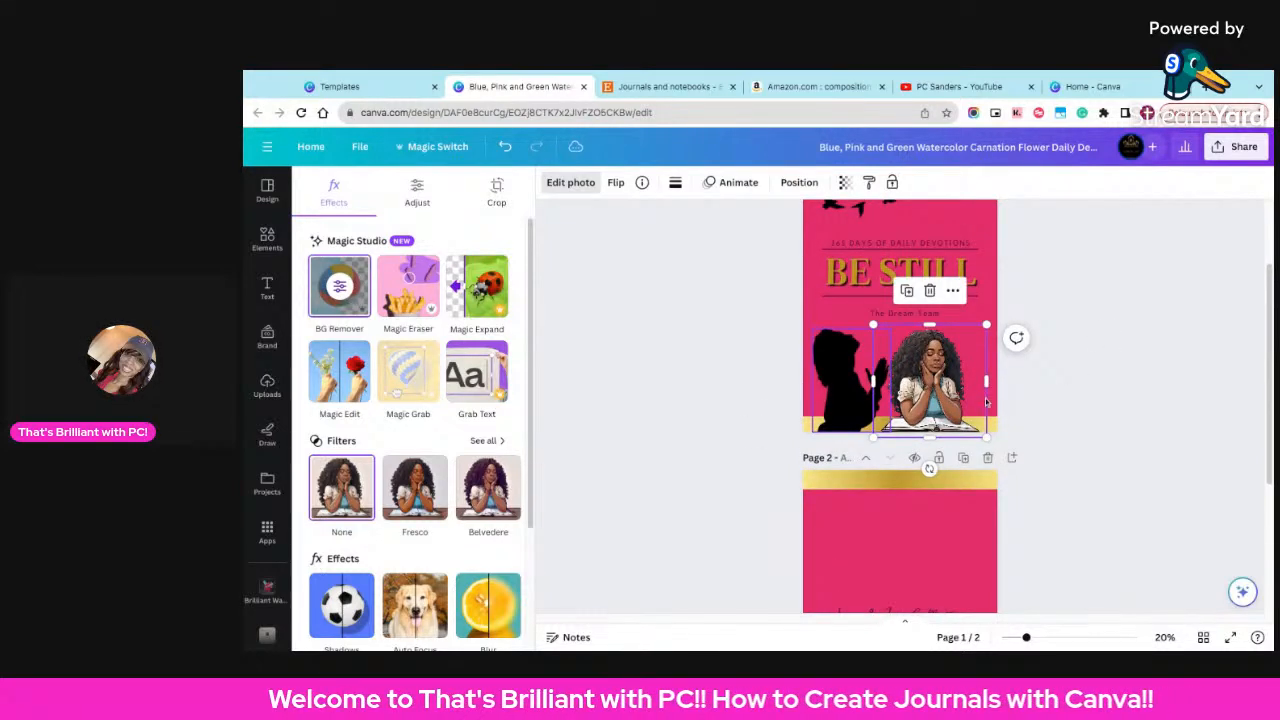
- Delete the praying silhouette from the front cover and center the woman image horizontally in its place
left_click(836, 393)
key("Delete")
left_click_drag(930, 382, 900, 382)
left_click(1100, 397)
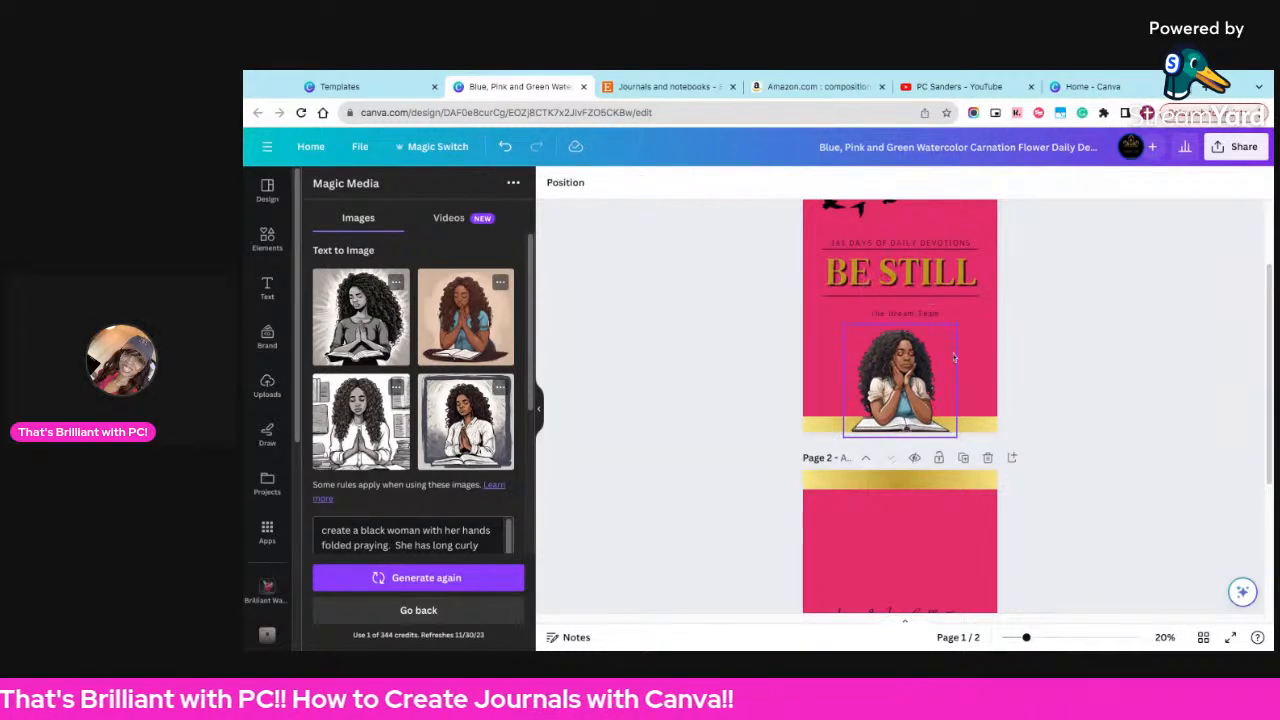
- Enlarge the woman image slightly so it reaches up to "The Dream Team" text, and recenter it on the front cover
left_click_drag(915, 316, 830, 313)
left_click(870, 345)
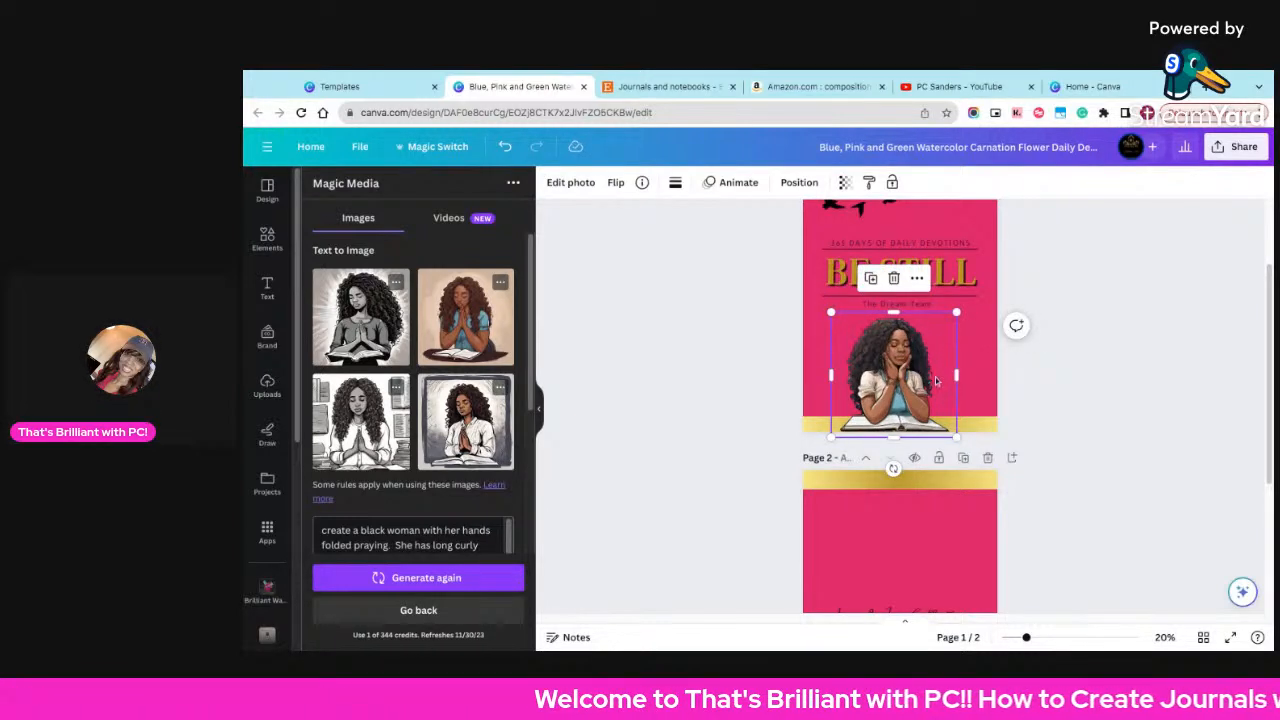
left_click_drag(911, 379, 916, 380)
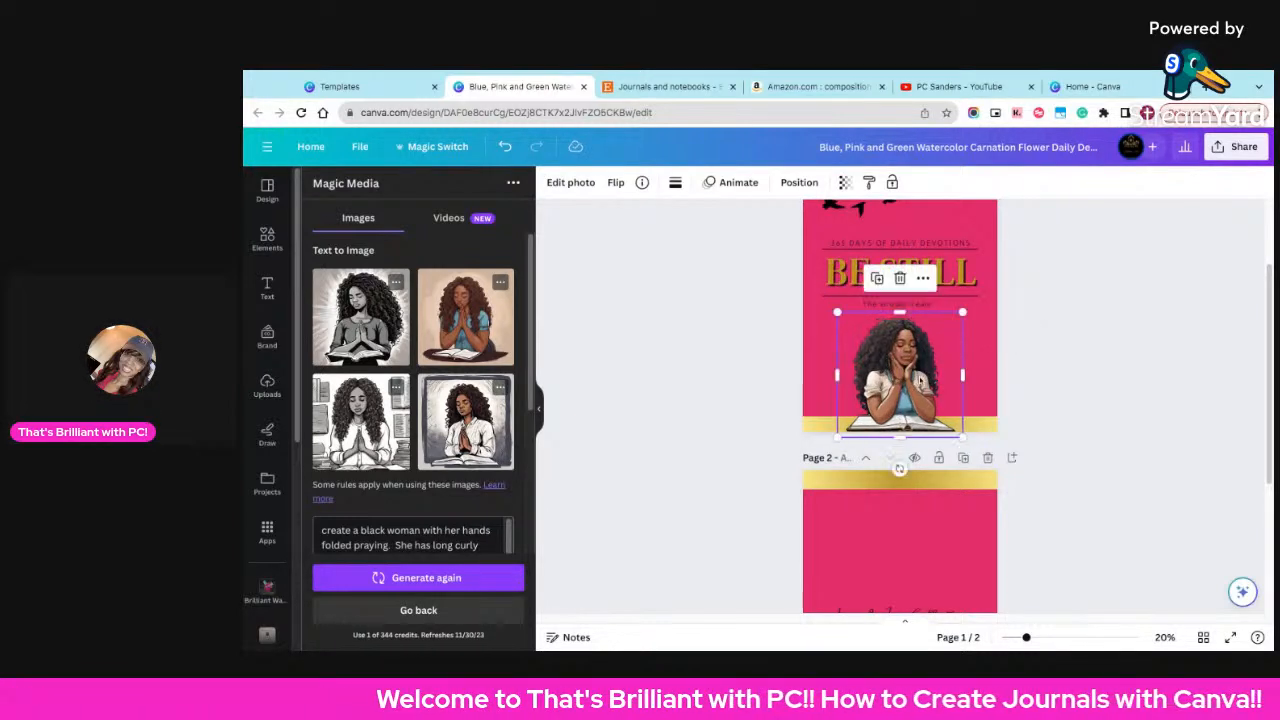
left_click(1168, 399)
scroll(1130, 425, "down", 3)
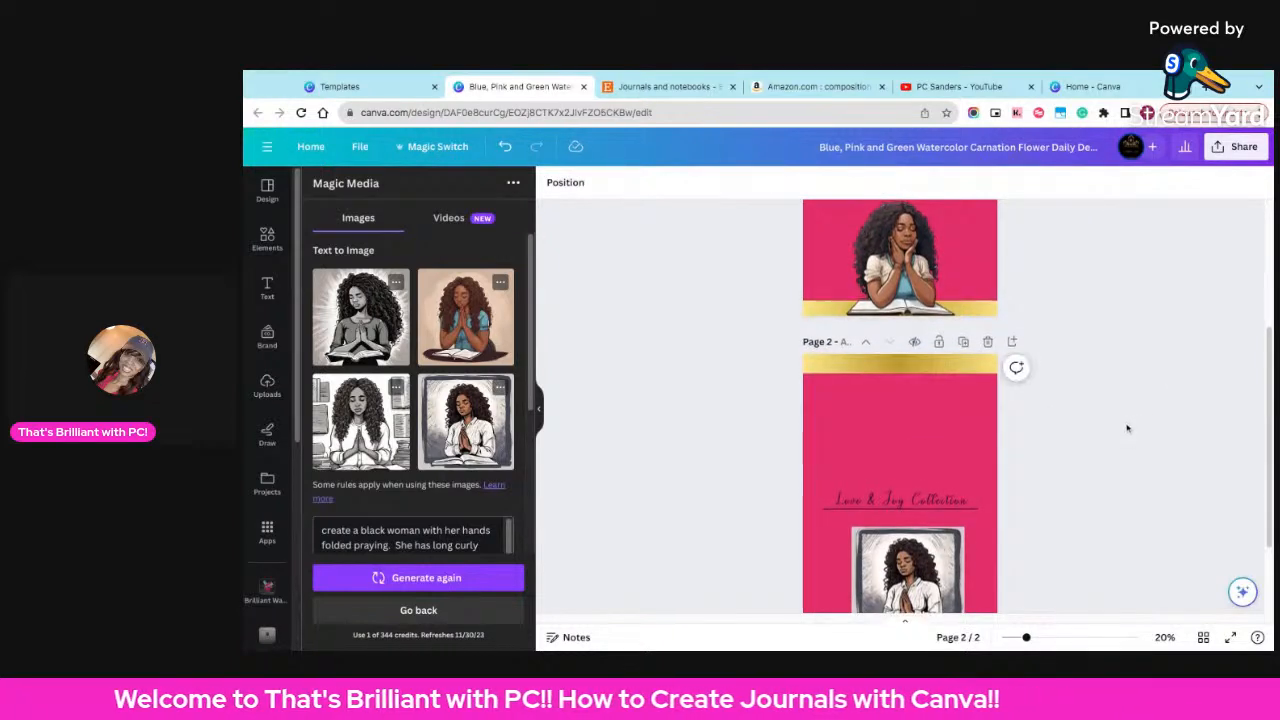
scroll(1124, 428, "up", 3)
left_click(928, 414)
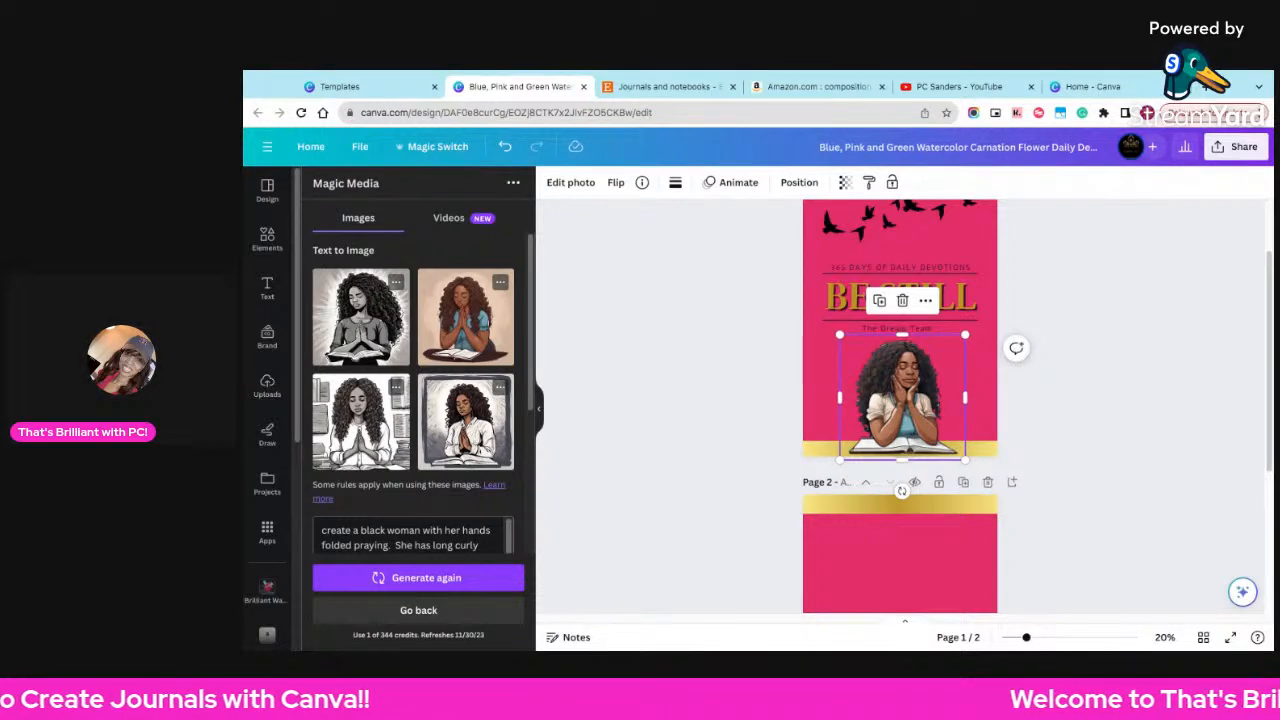
left_click(1086, 408)
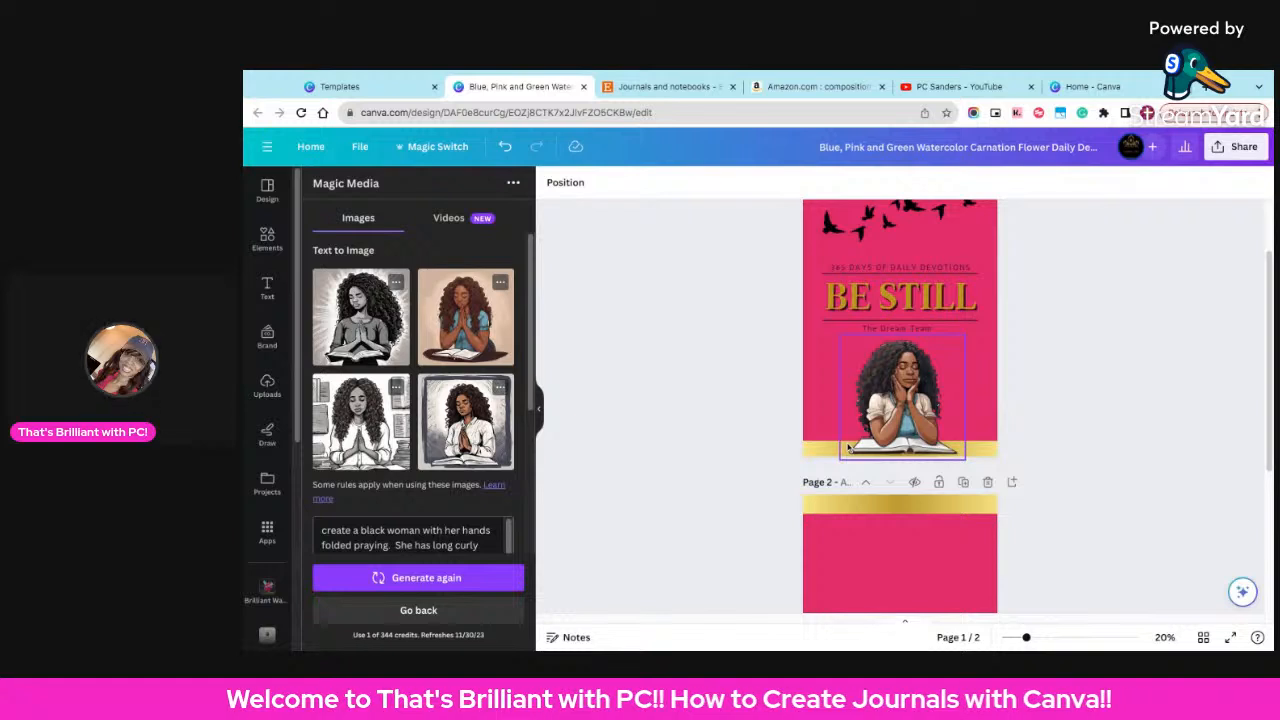
- Delete both groups of flying birds from above the title on the front cover
scroll(848, 448, "up", 3)
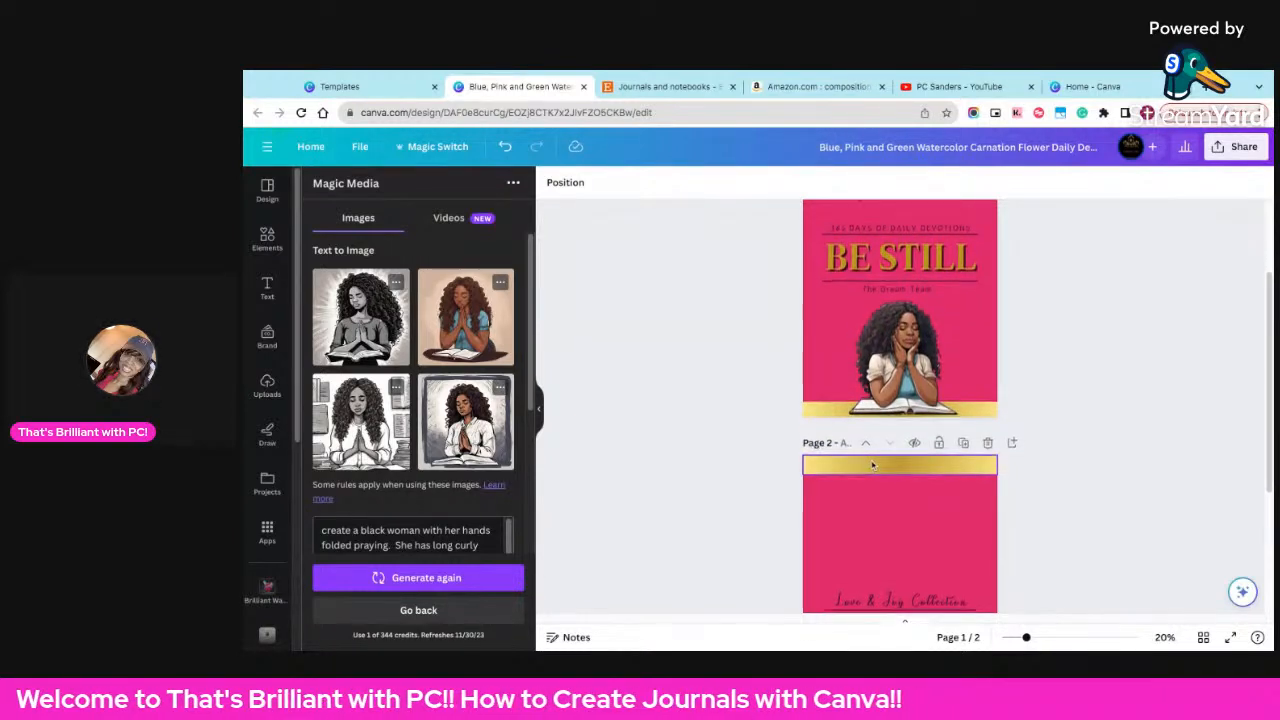
left_click(873, 284)
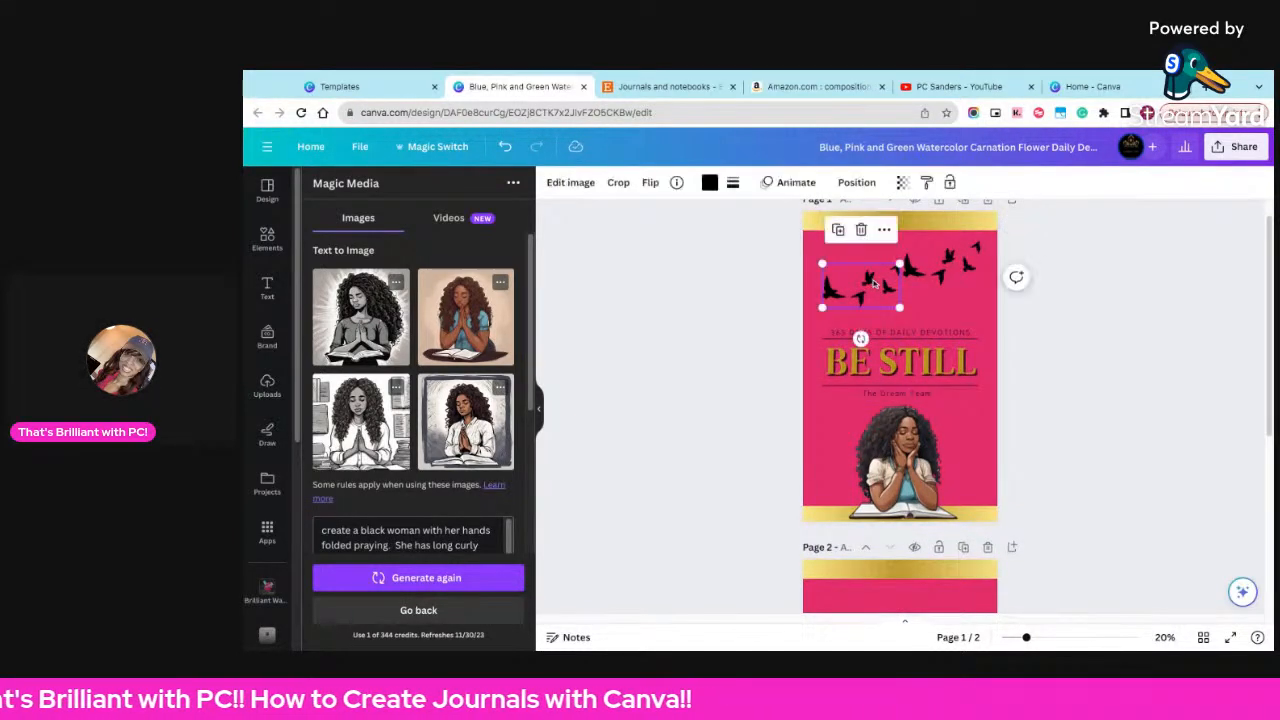
key("Delete")
left_click(948, 268)
key("Delete")
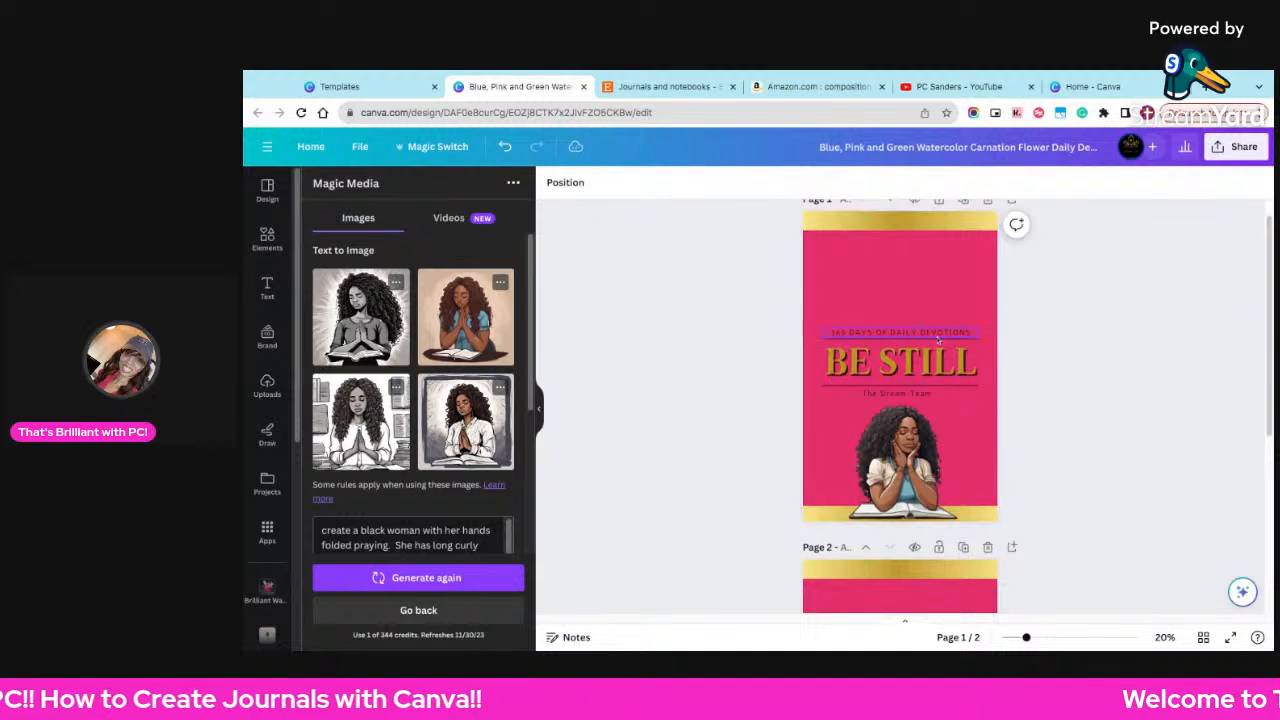
- Nudge the "365 Days of Daily Devotions" text up slightly from the line beneath it
left_click(921, 233)
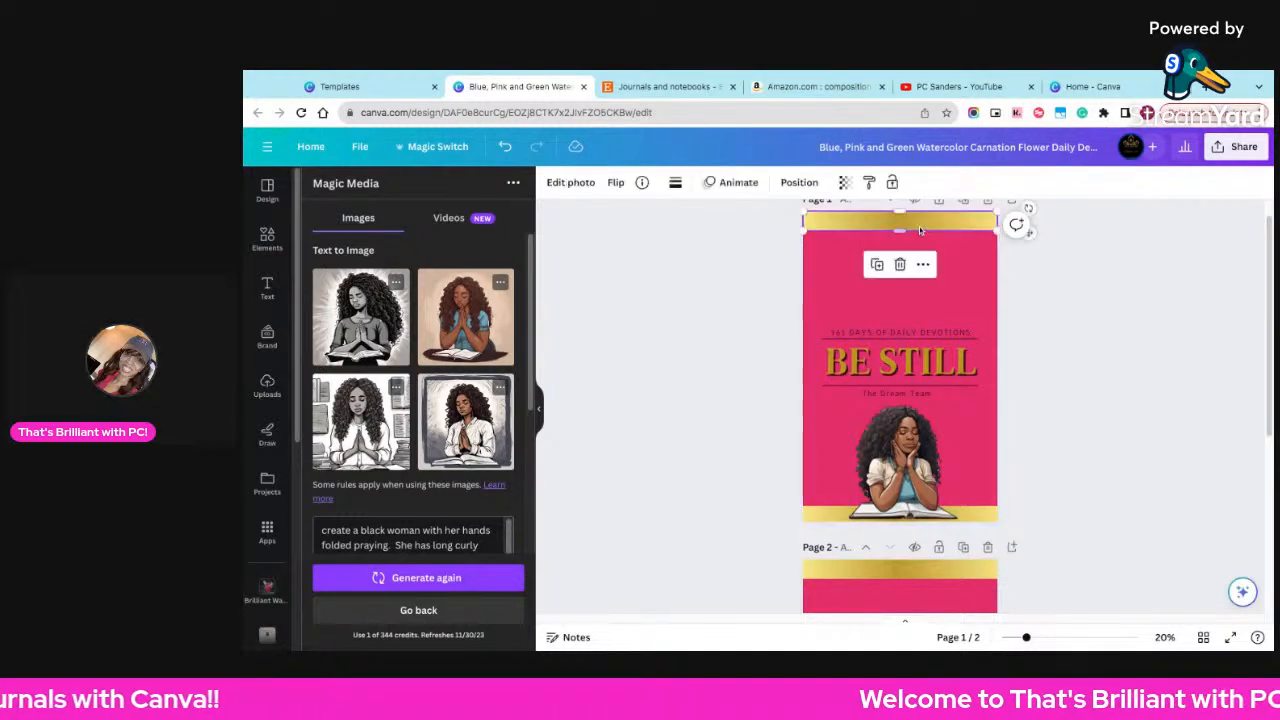
left_click(904, 337)
mouse_move(904, 337)
left_mouse_down()
mouse_move(905, 266)
mouse_move(904, 330)
left_mouse_up()
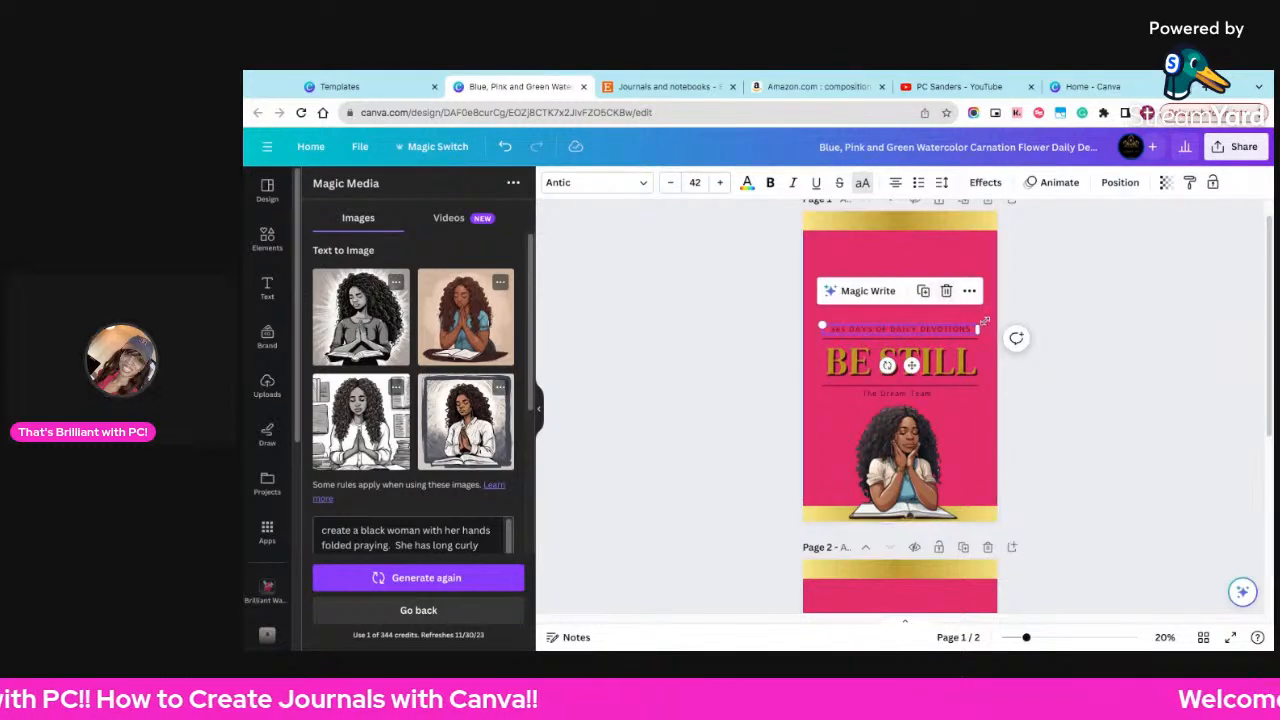
left_click(980, 402)
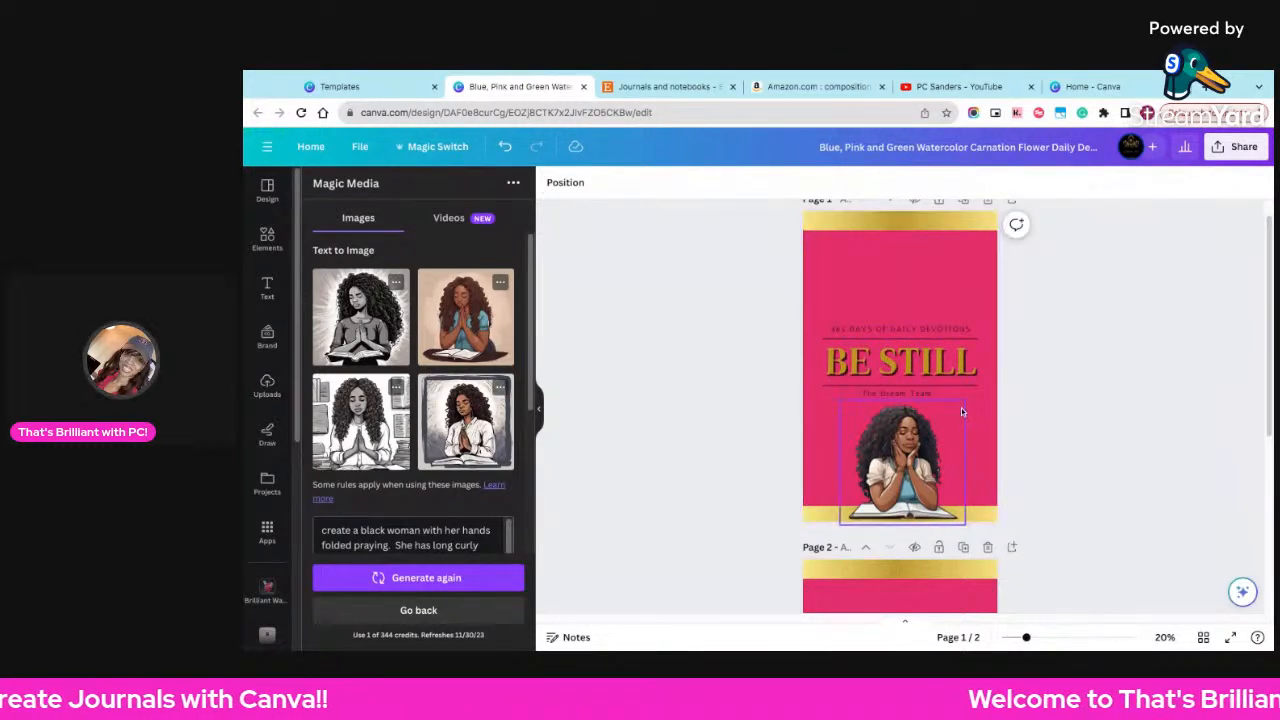
- Group the devotions text, "BE STILL" title, lines and "The Dream Team" text, and move the group up midway between the gold band and woman
left_click(825, 310)
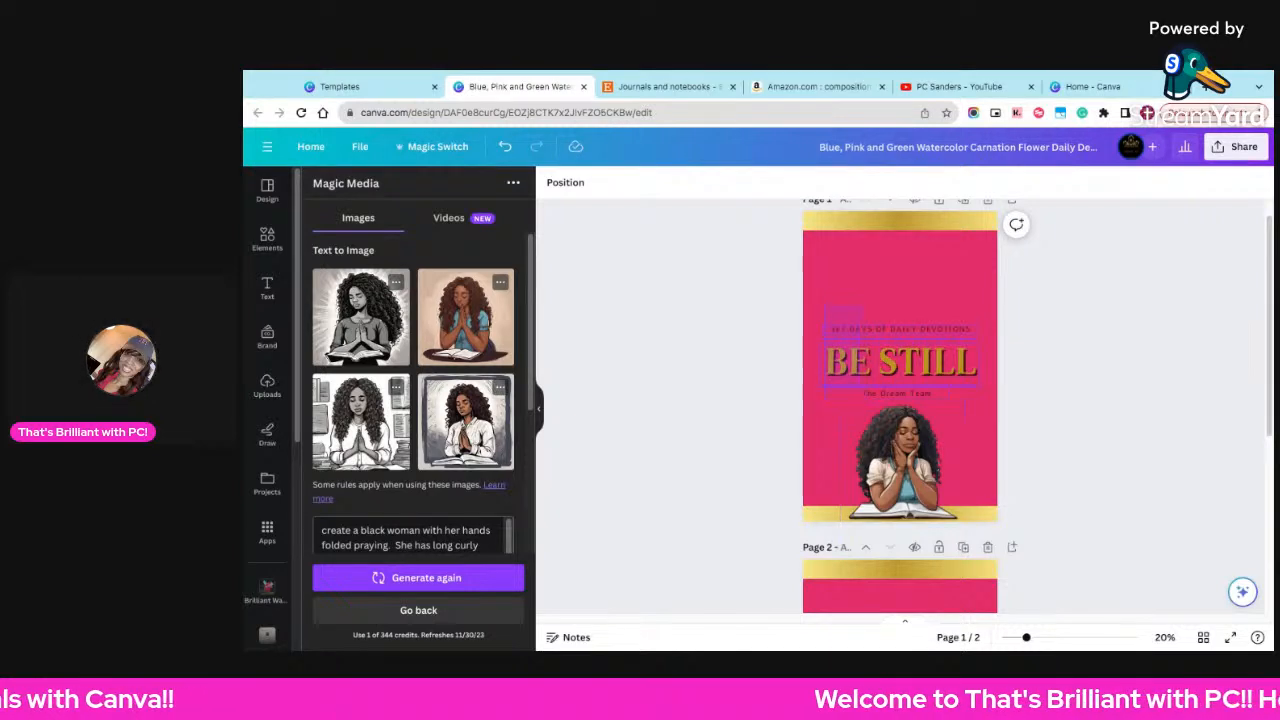
left_click_drag(824, 306, 966, 414)
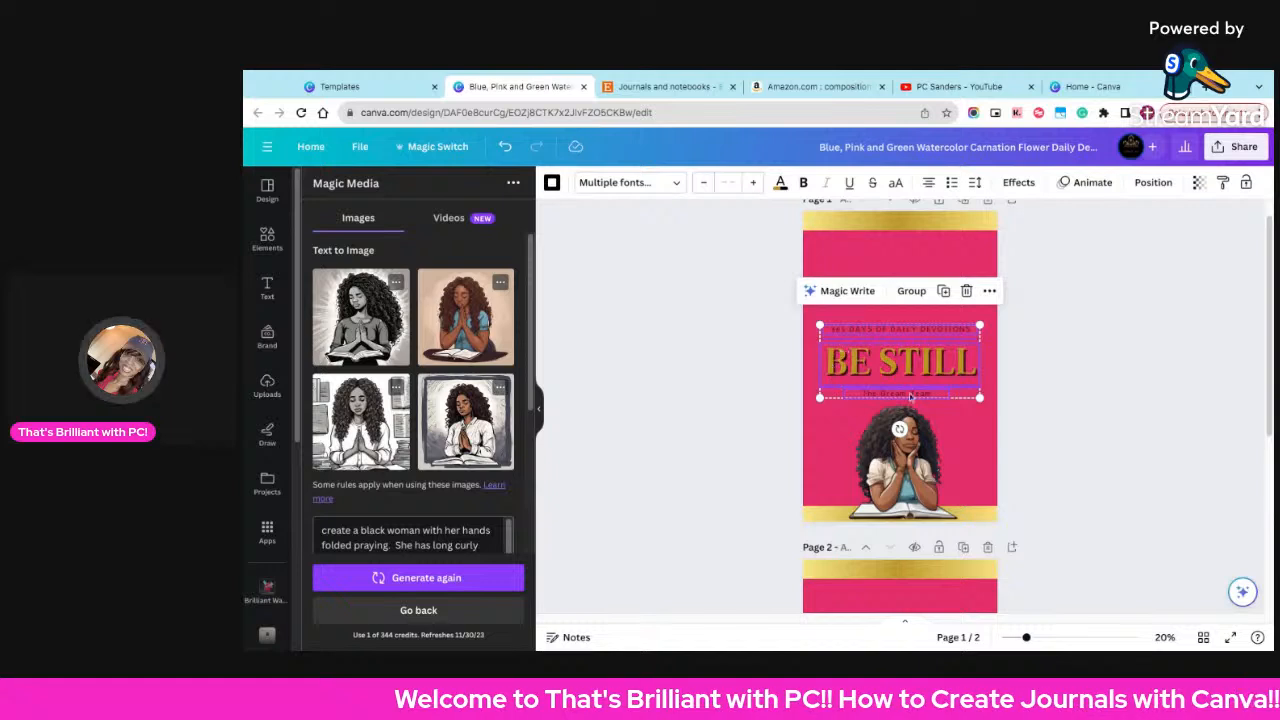
left_click(907, 290)
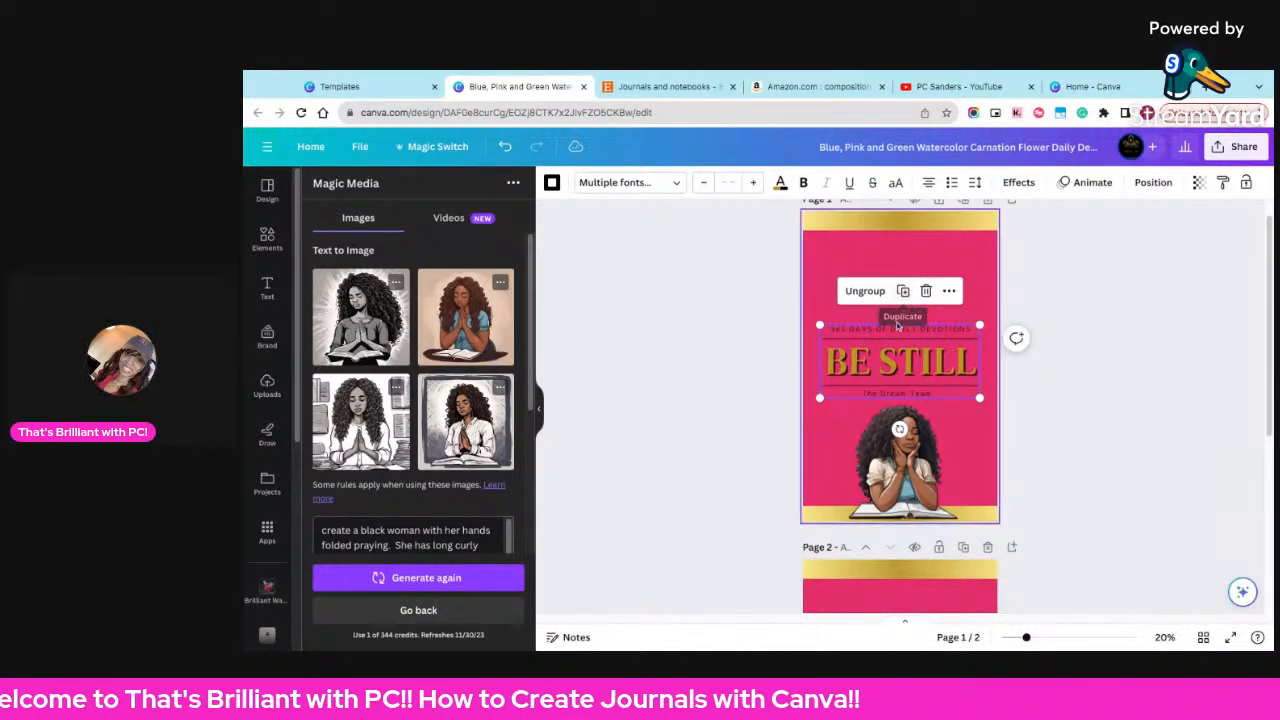
left_click_drag(898, 362, 898, 316)
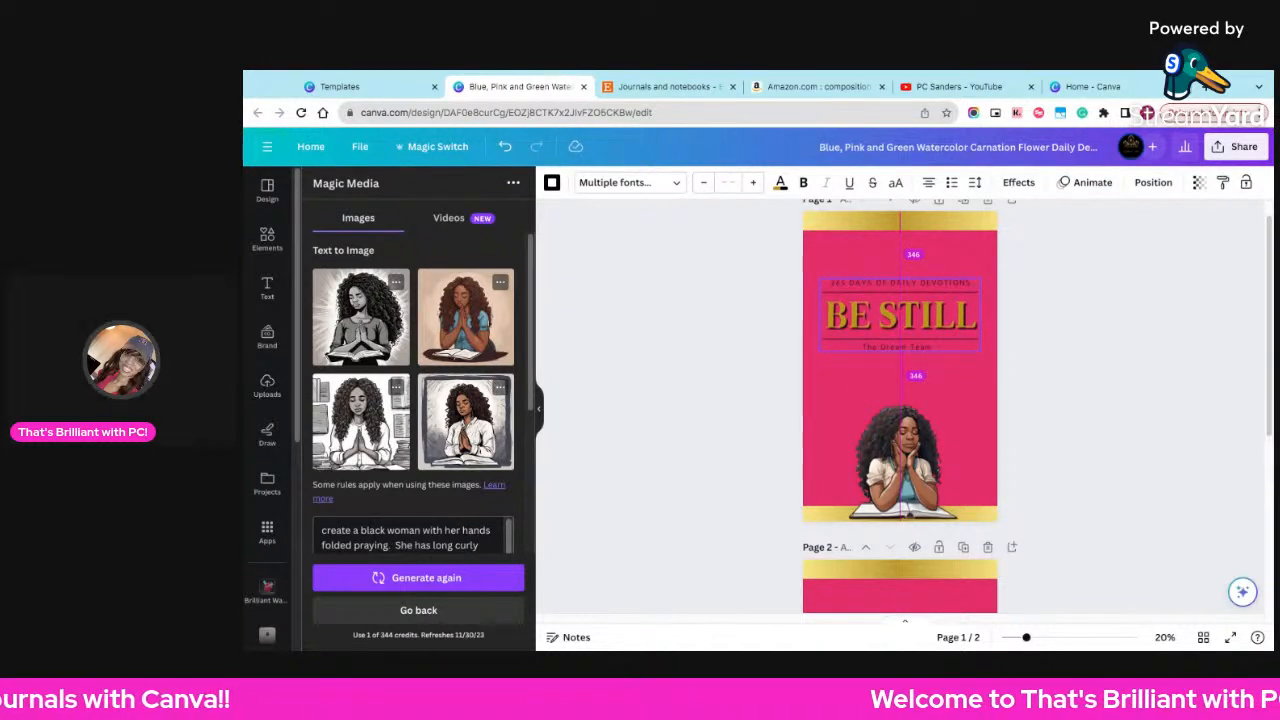
- Enlarge the woman image on the front cover so it reaches just below "The Dream Team" text and spans most of the page width
left_click_drag(898, 316, 898, 316)
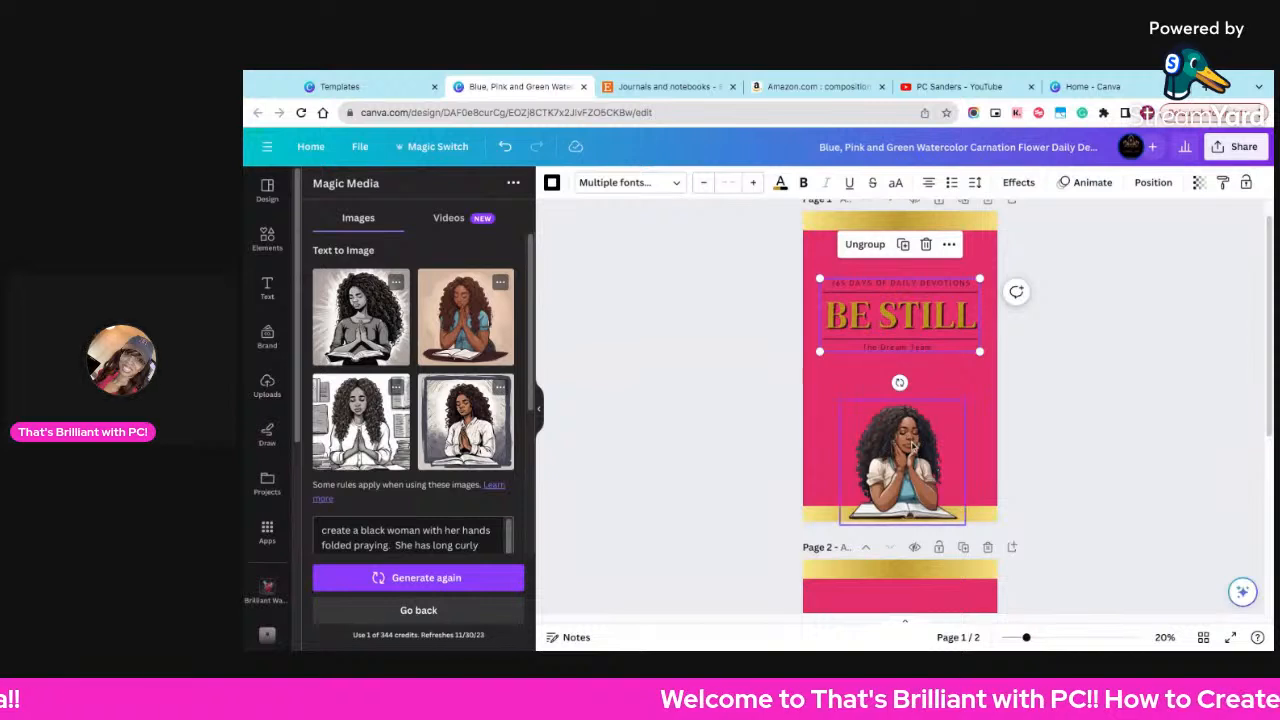
left_click(868, 410)
left_click_drag(841, 399, 819, 379)
left_click_drag(960, 380, 990, 356)
left_click(1157, 378)
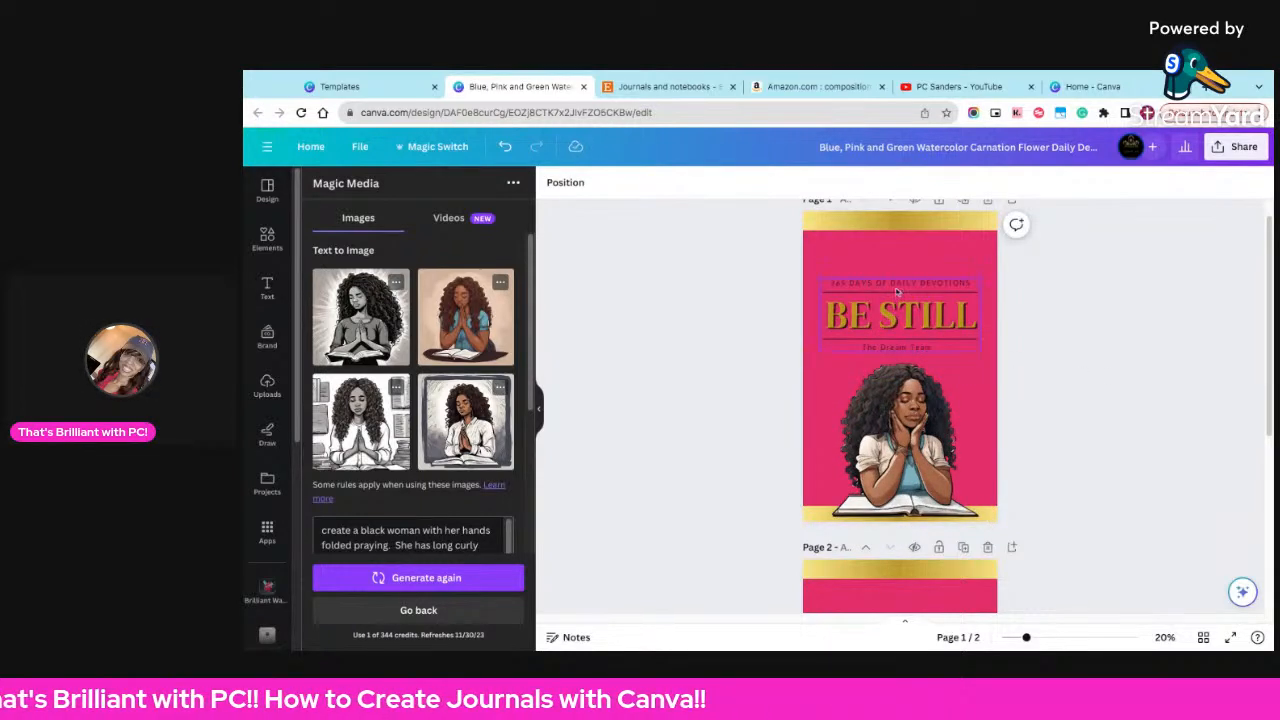
- Move the grouped "BE STILL" title and its surrounding text up slightly, keeping it horizontally centered above the woman
left_click(897, 297)
left_click_drag(897, 300, 894, 305)
left_click(1150, 377)
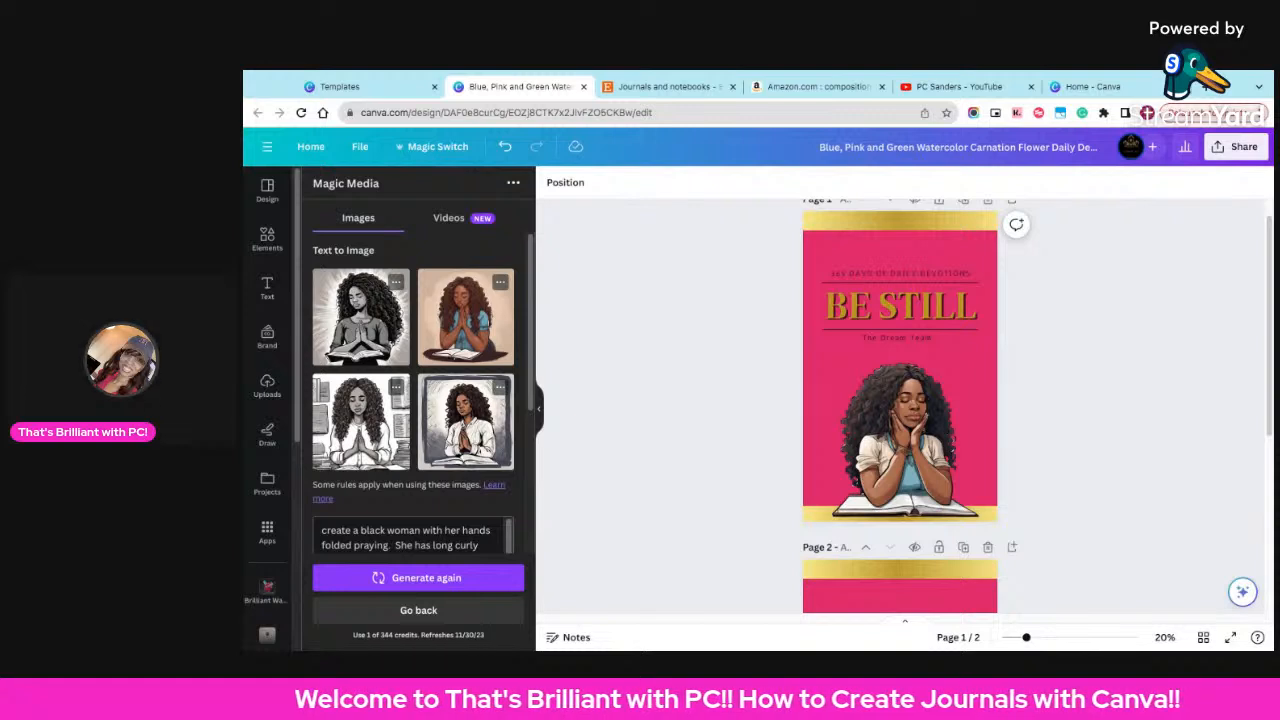
- Compare the front and back covers side by side in the grid view, and return to the page editing view
scroll(1117, 392, "down", 1)
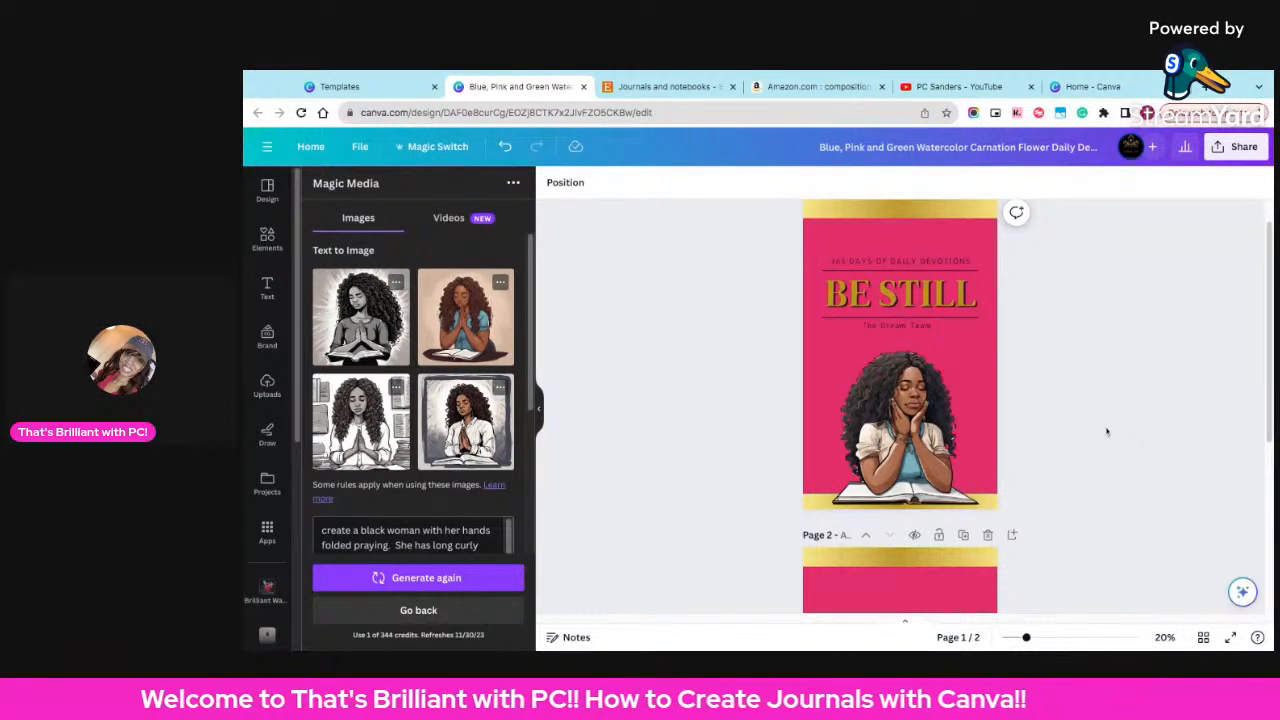
scroll(1107, 432, "down", 1)
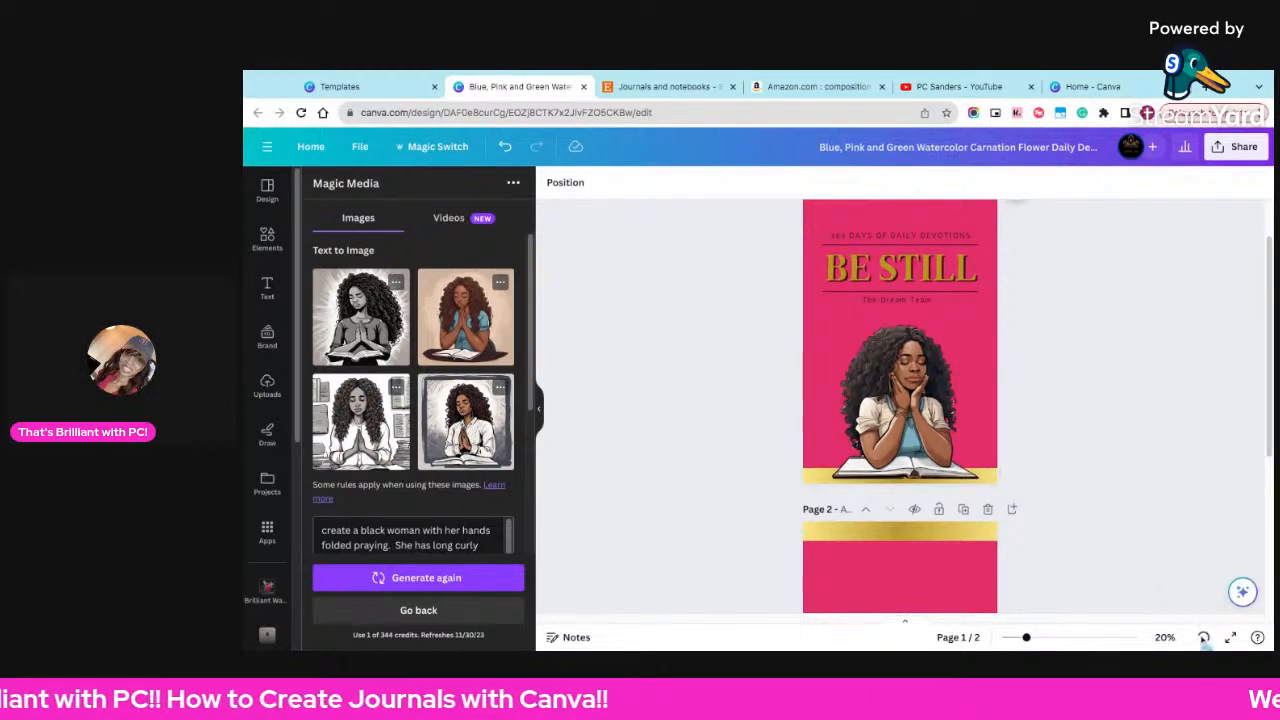
left_click(1204, 638)
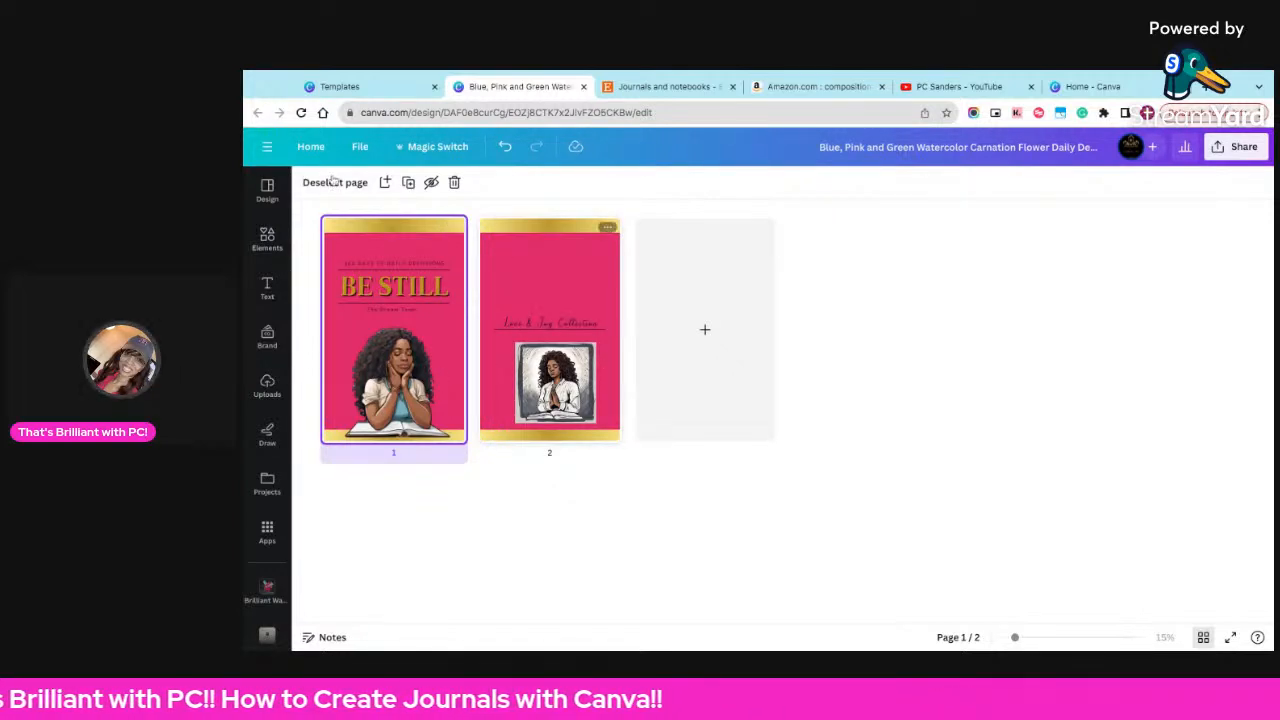
mouse_move(466, 351)
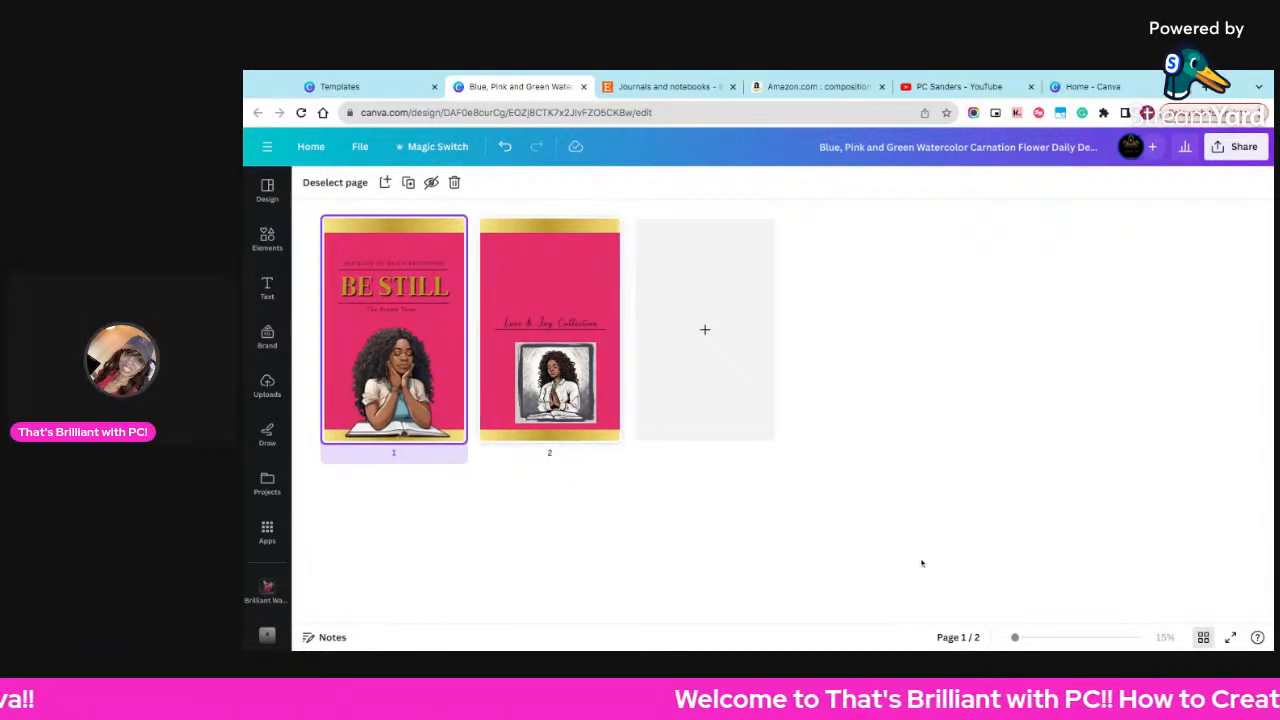
left_click(1203, 638)
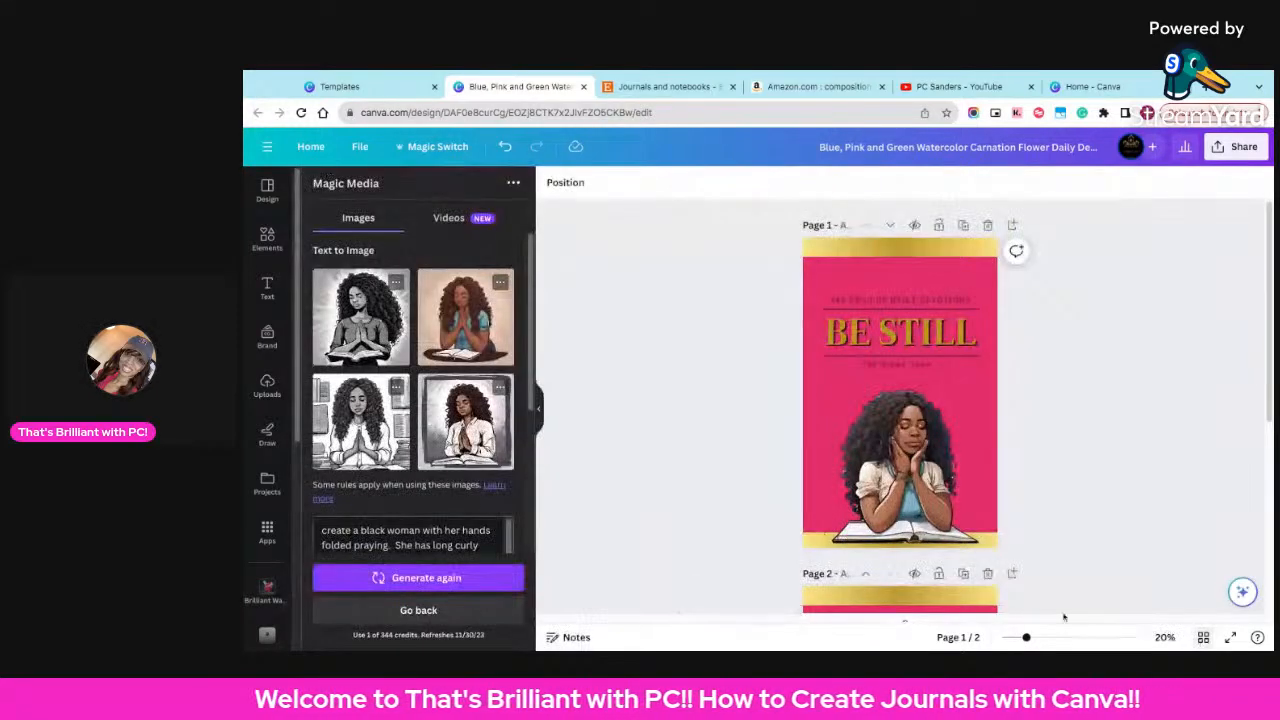
- Try removing the background of the praying woman image on the back cover, and delete that image from the page
scroll(1038, 521, "down", 3)
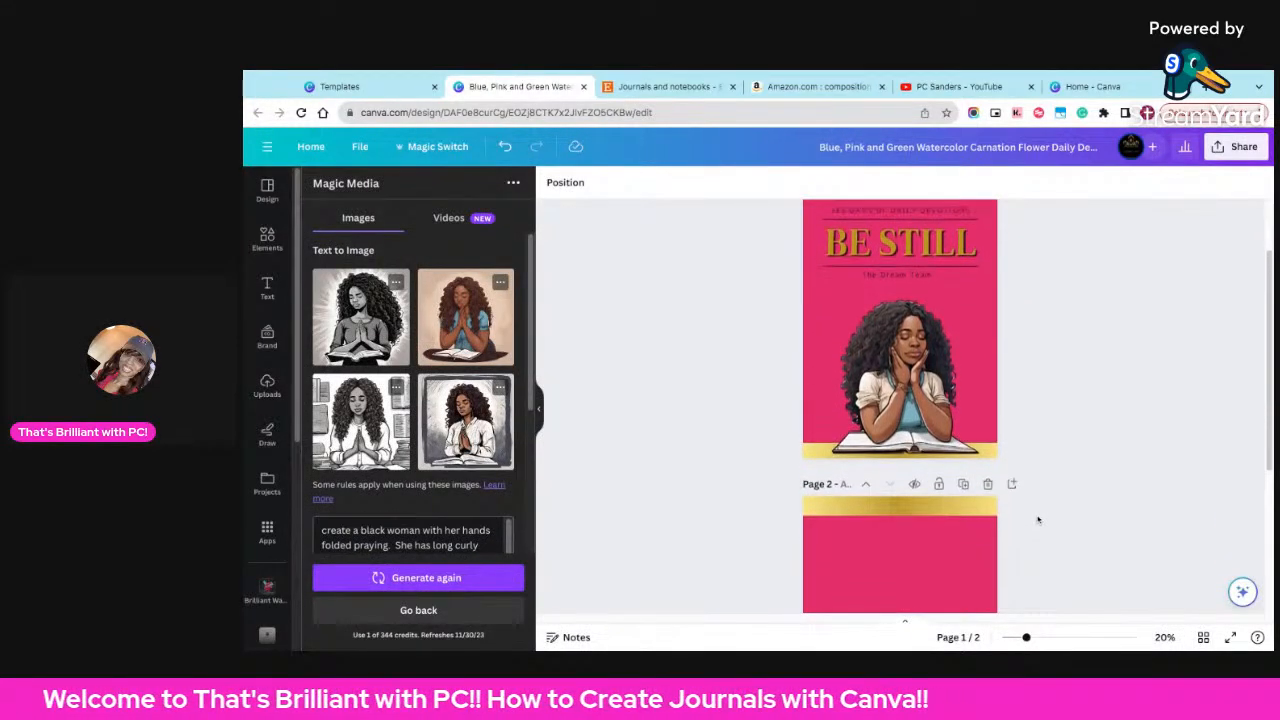
scroll(1045, 520, "down", 3)
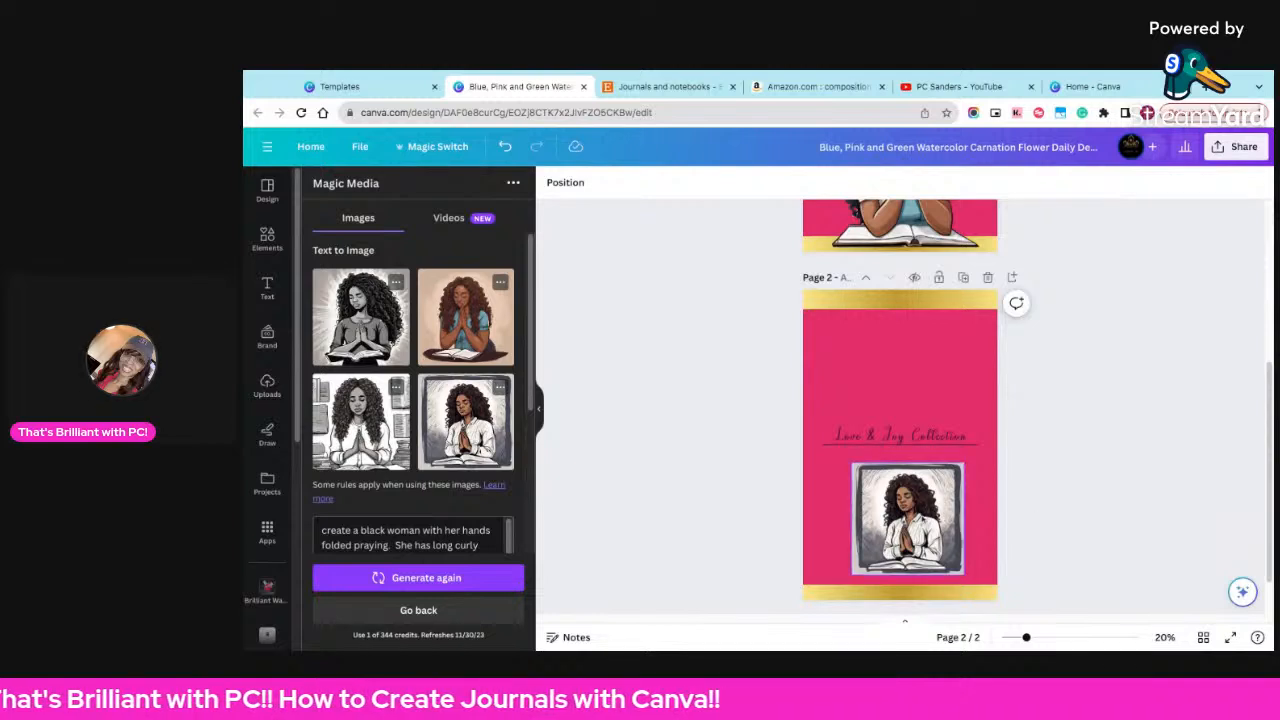
left_click(922, 520)
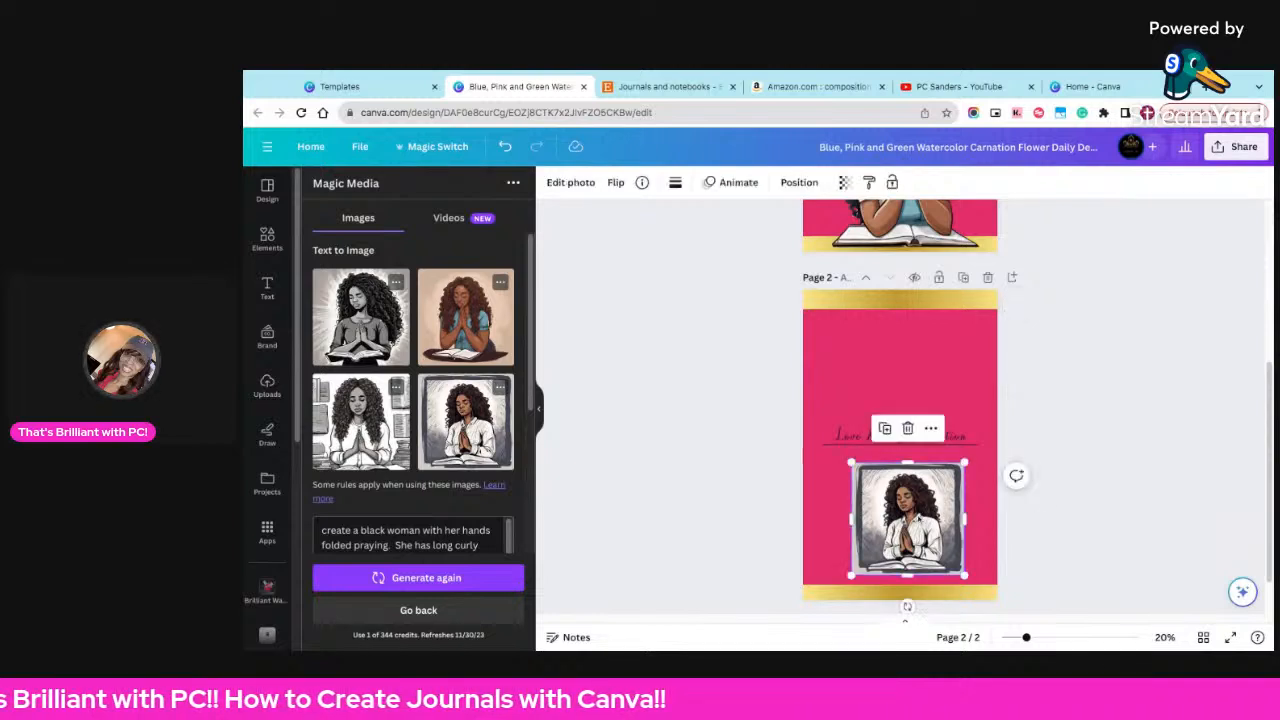
left_click(580, 188)
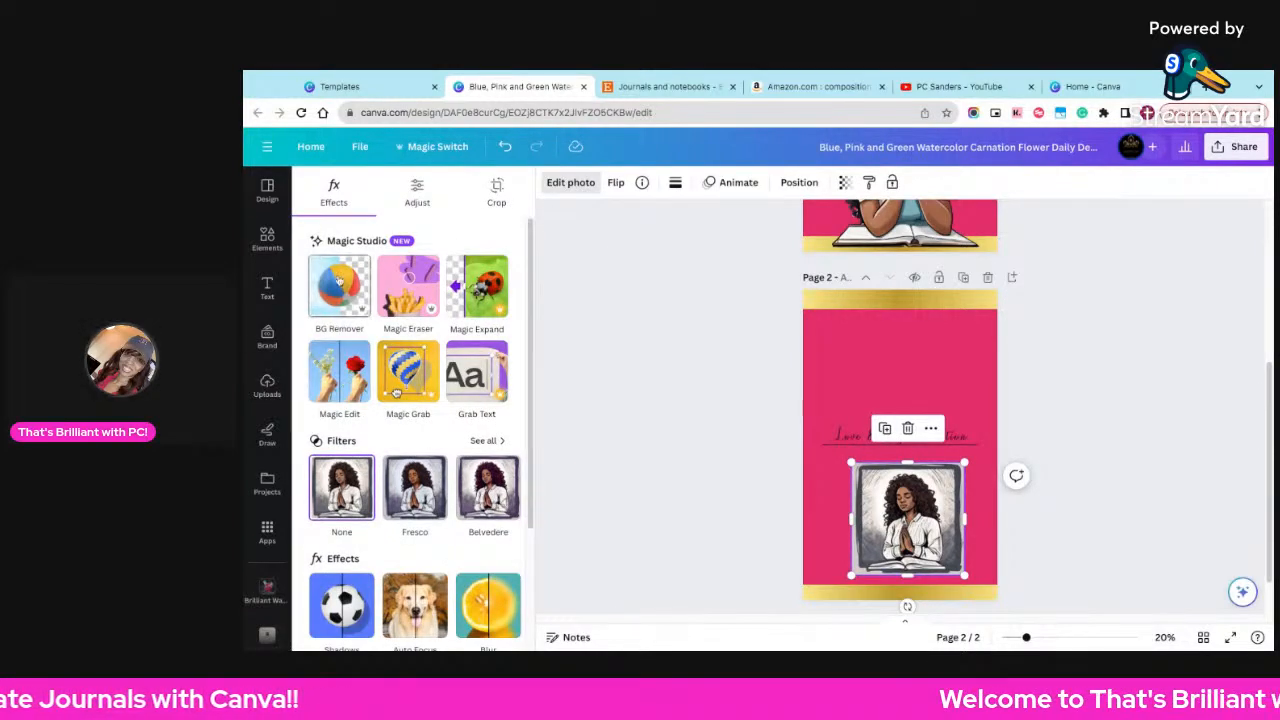
left_click(340, 288)
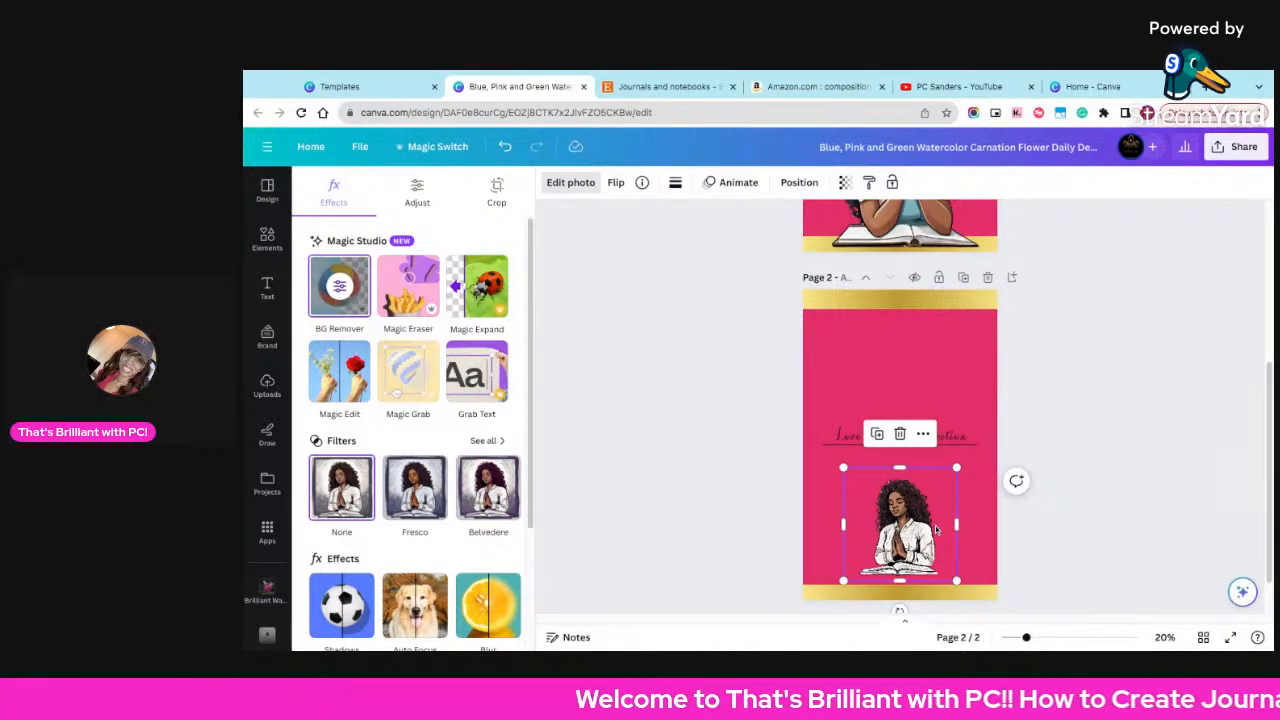
key("Delete")
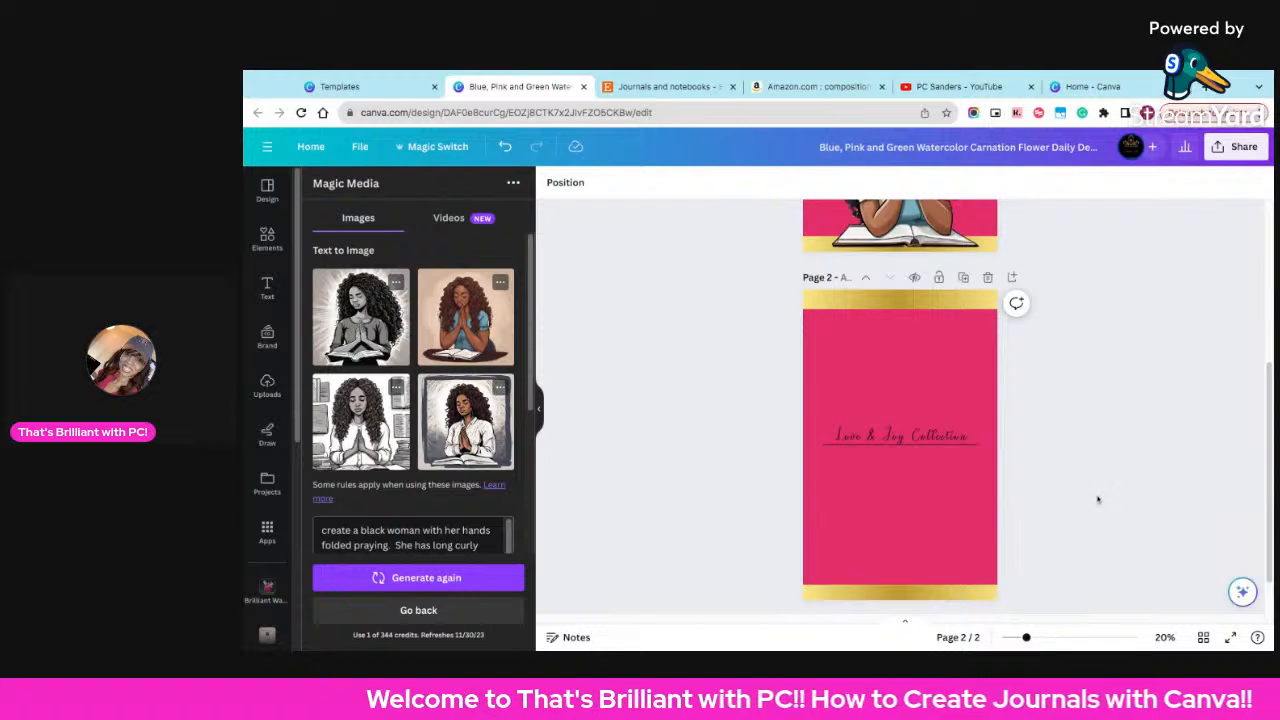
- Rename the design as "Sample Prayer Journal"
scroll(1097, 499, "up", 3)
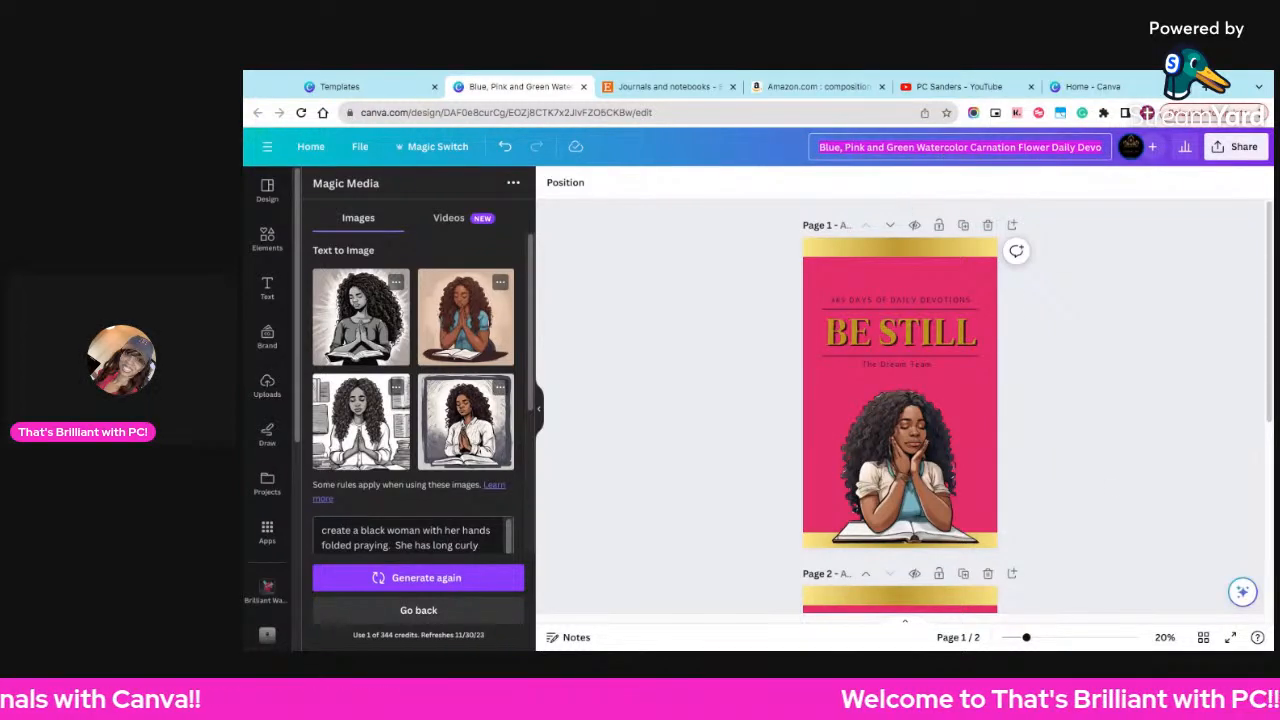
type("Sampl")
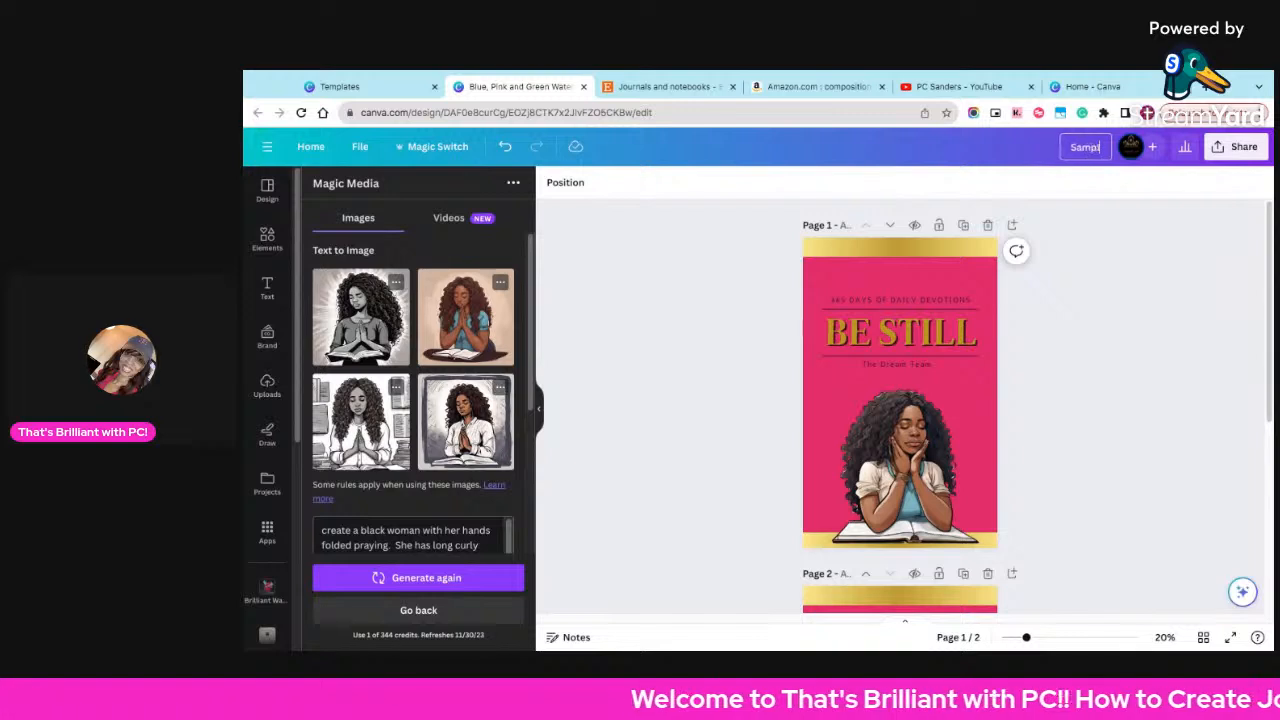
type("e Prayer")
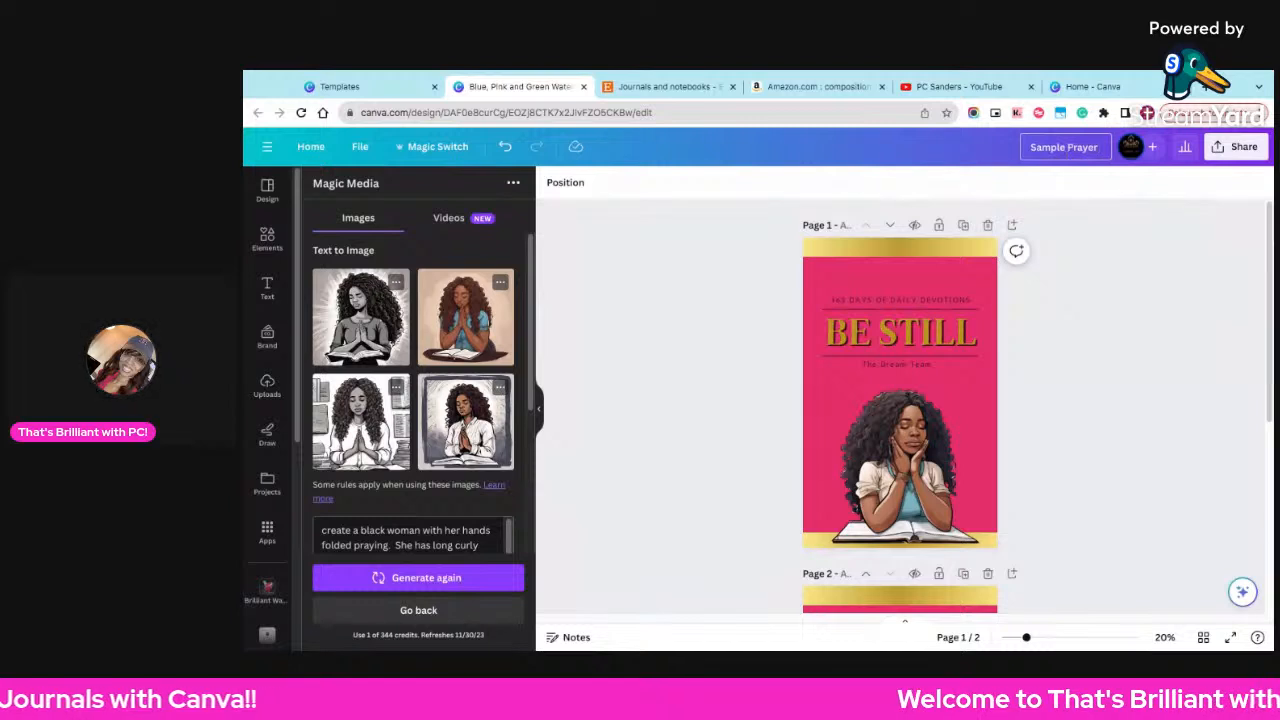
type("Journal")
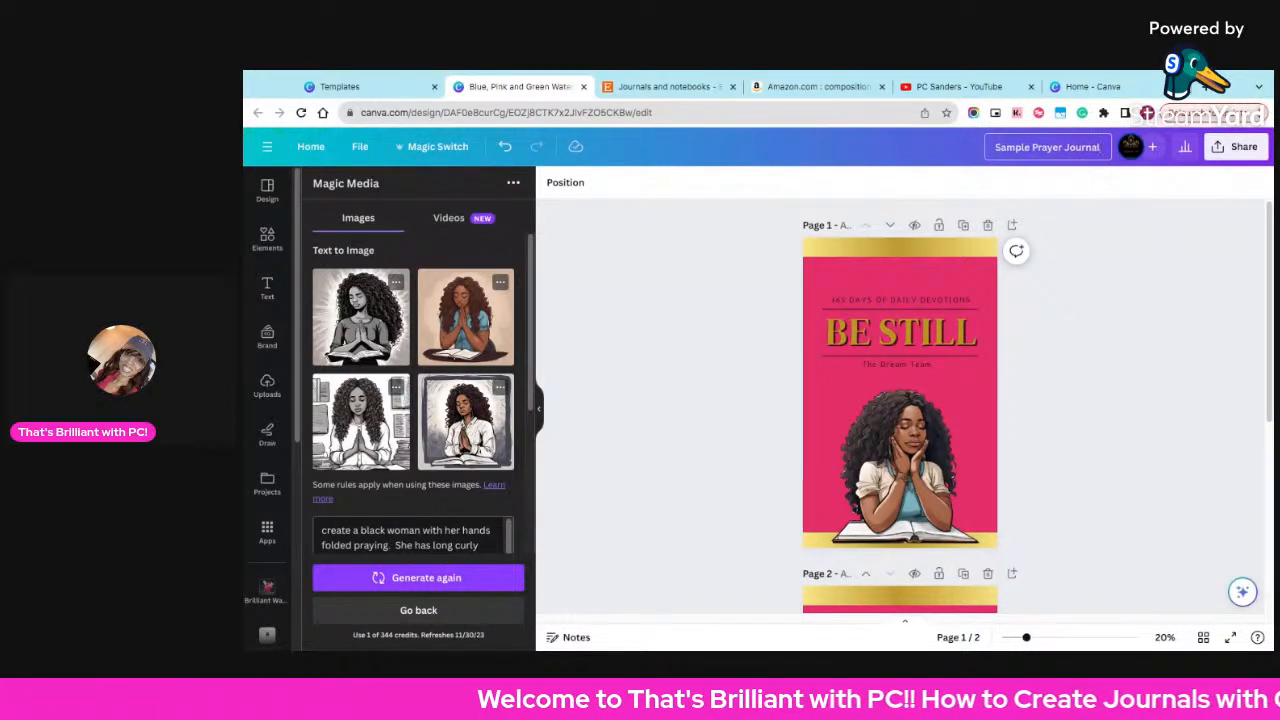
left_click(1168, 286)
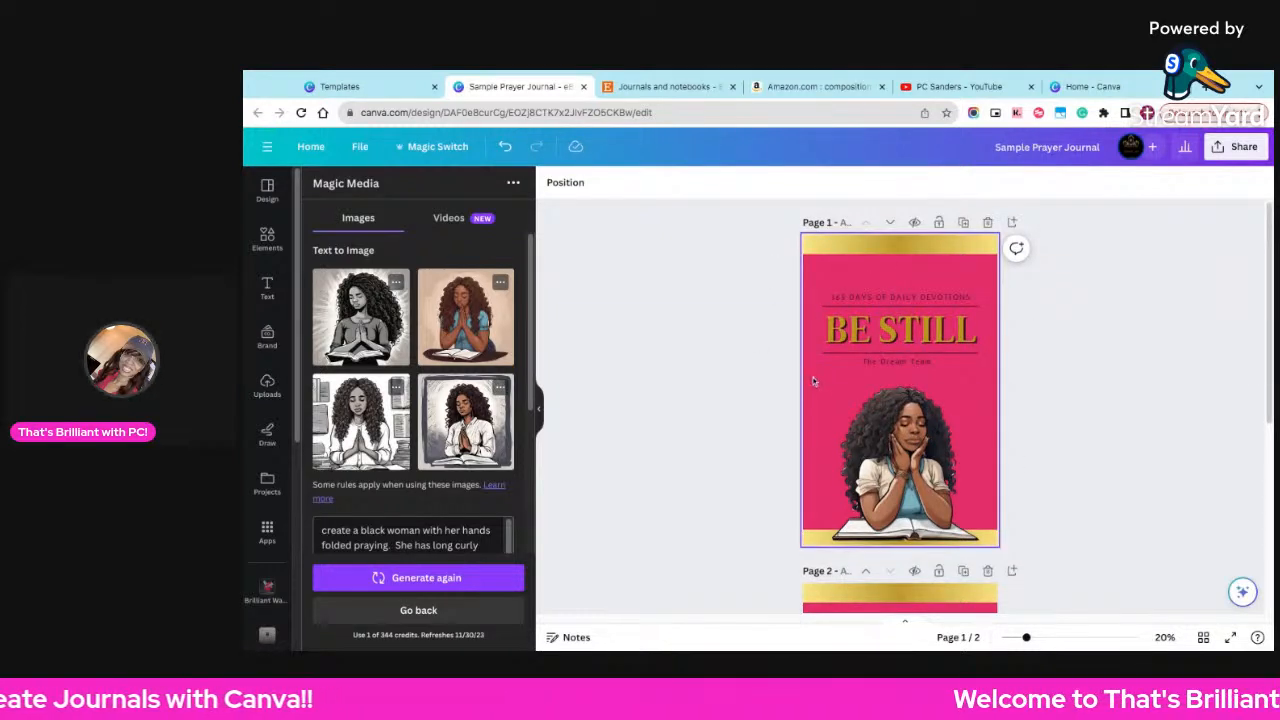
- Check the journal's download options with PNG as the file type, and close them without downloading
scroll(819, 409, "down", 3)
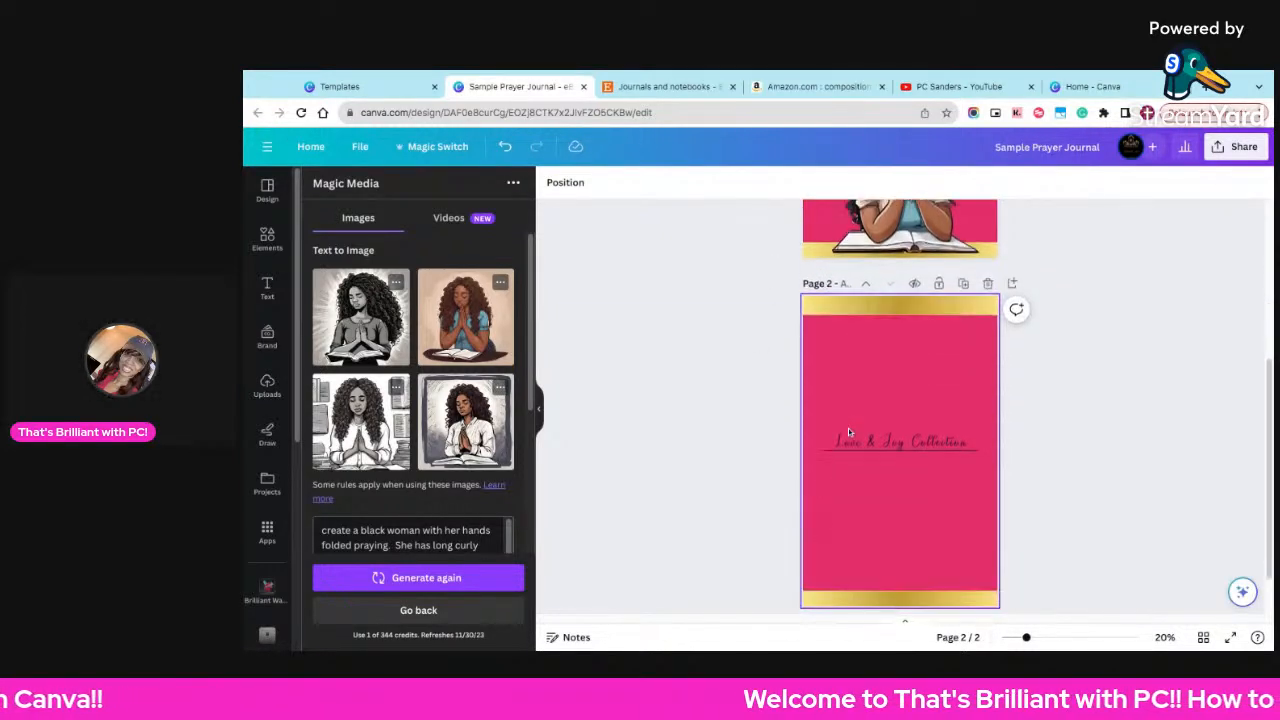
scroll(848, 430, "up", 3)
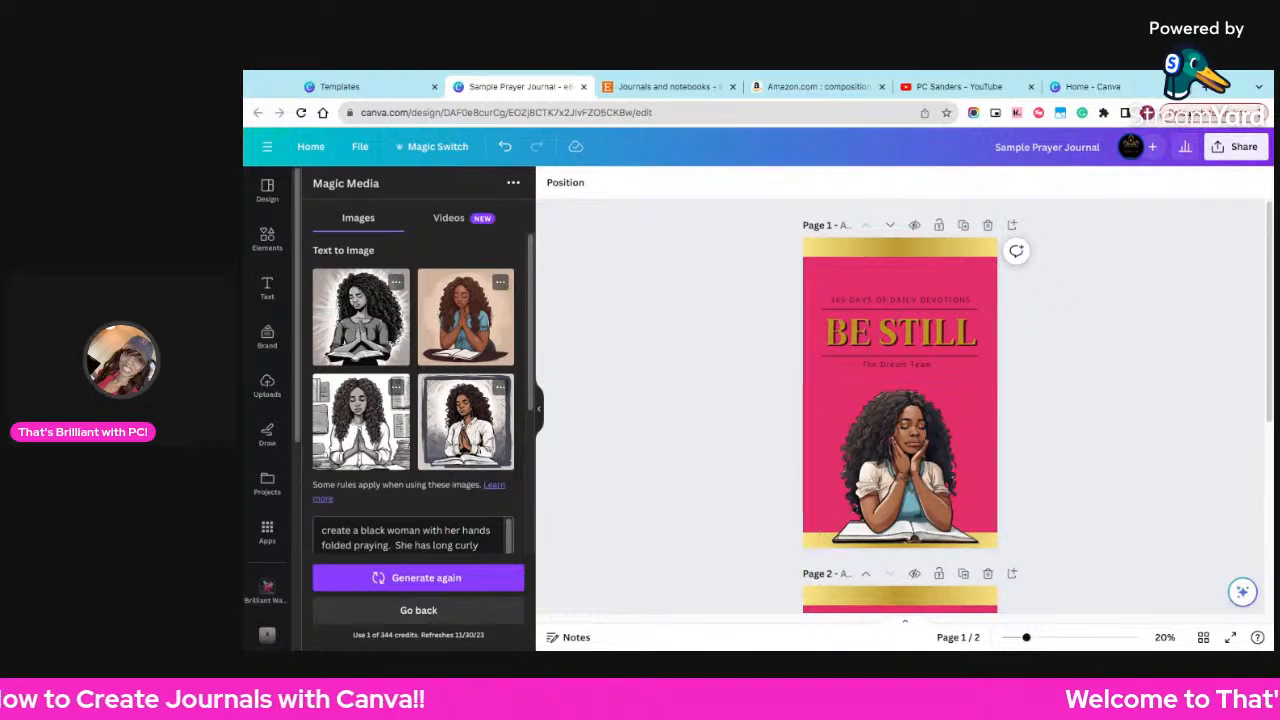
left_click(1236, 147)
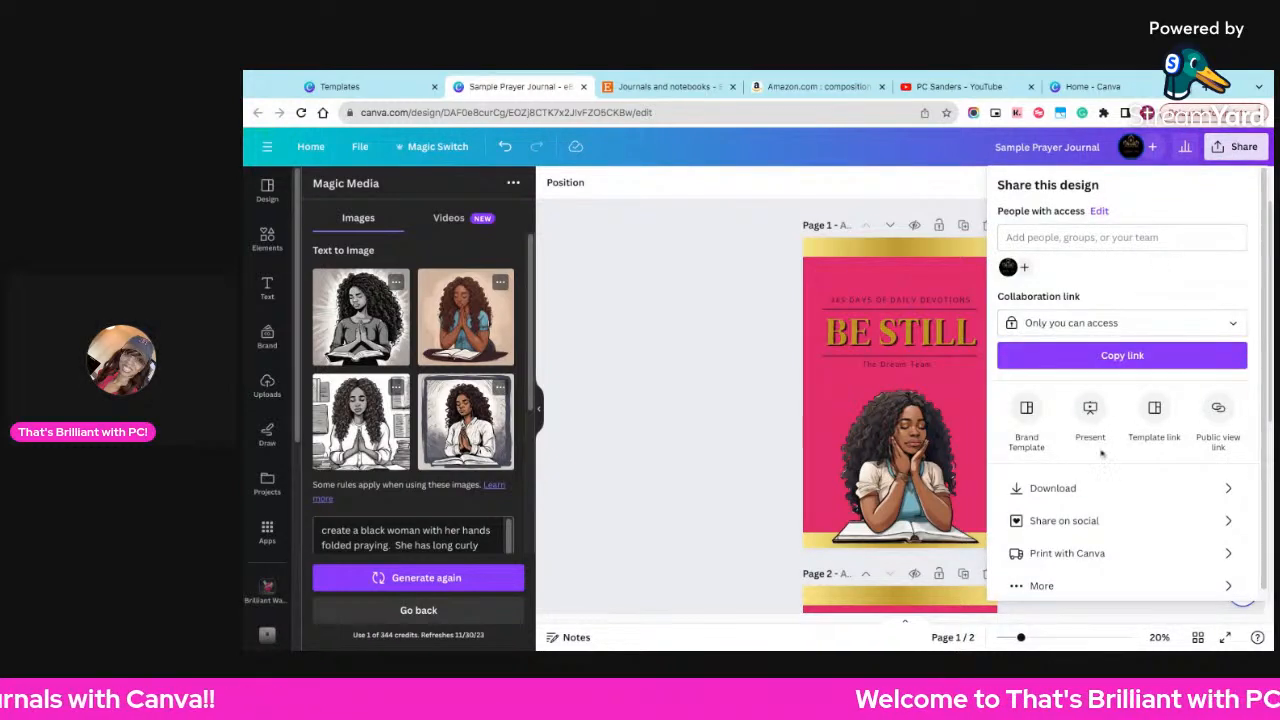
left_click(1211, 491)
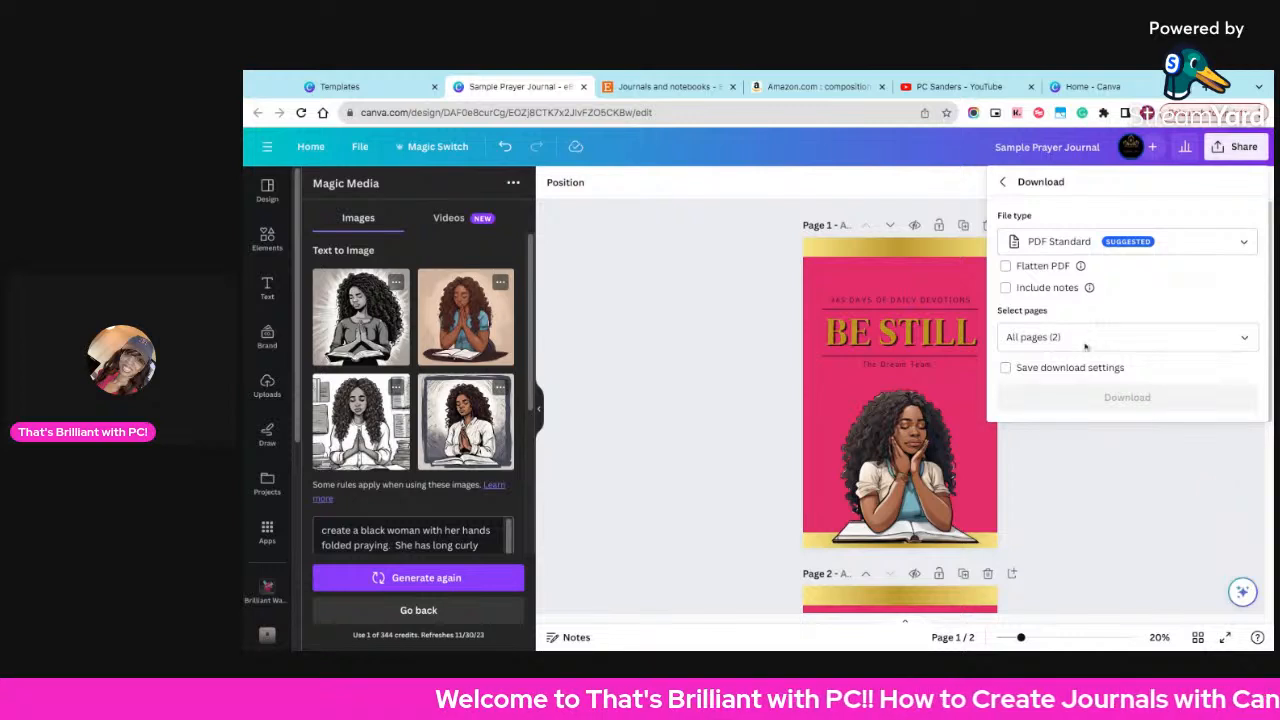
left_click(1088, 242)
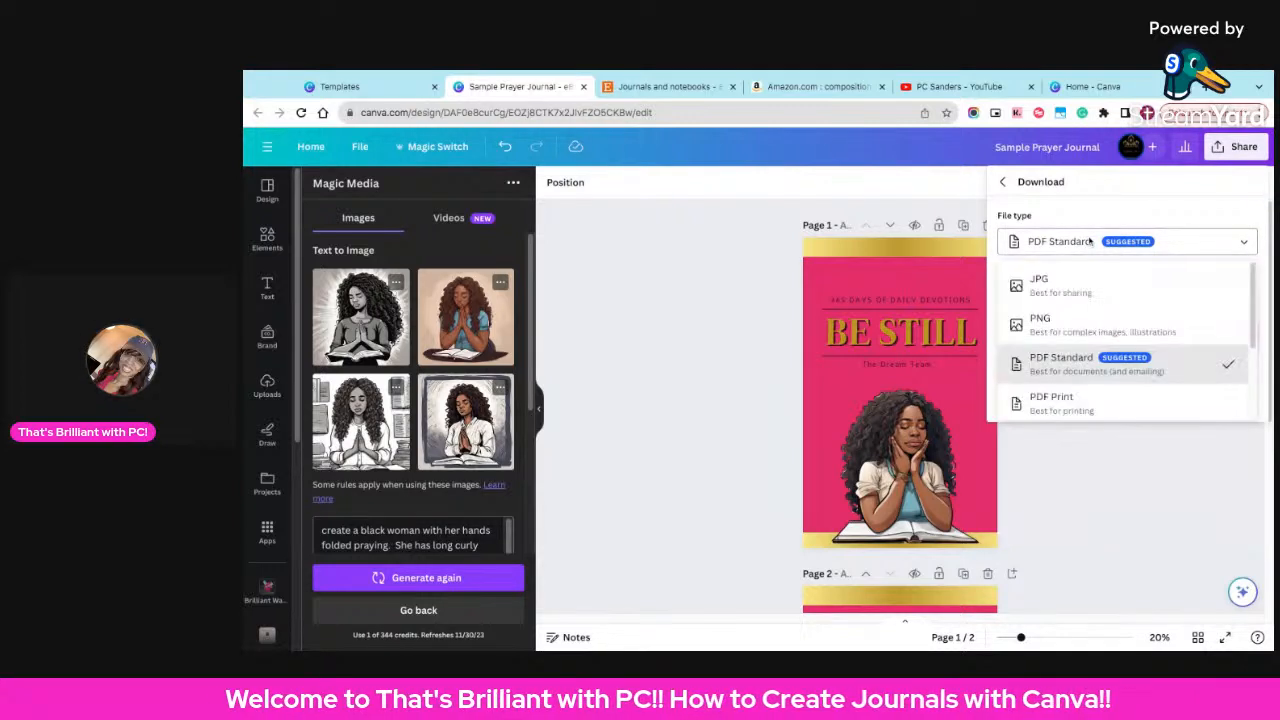
left_click(1058, 325)
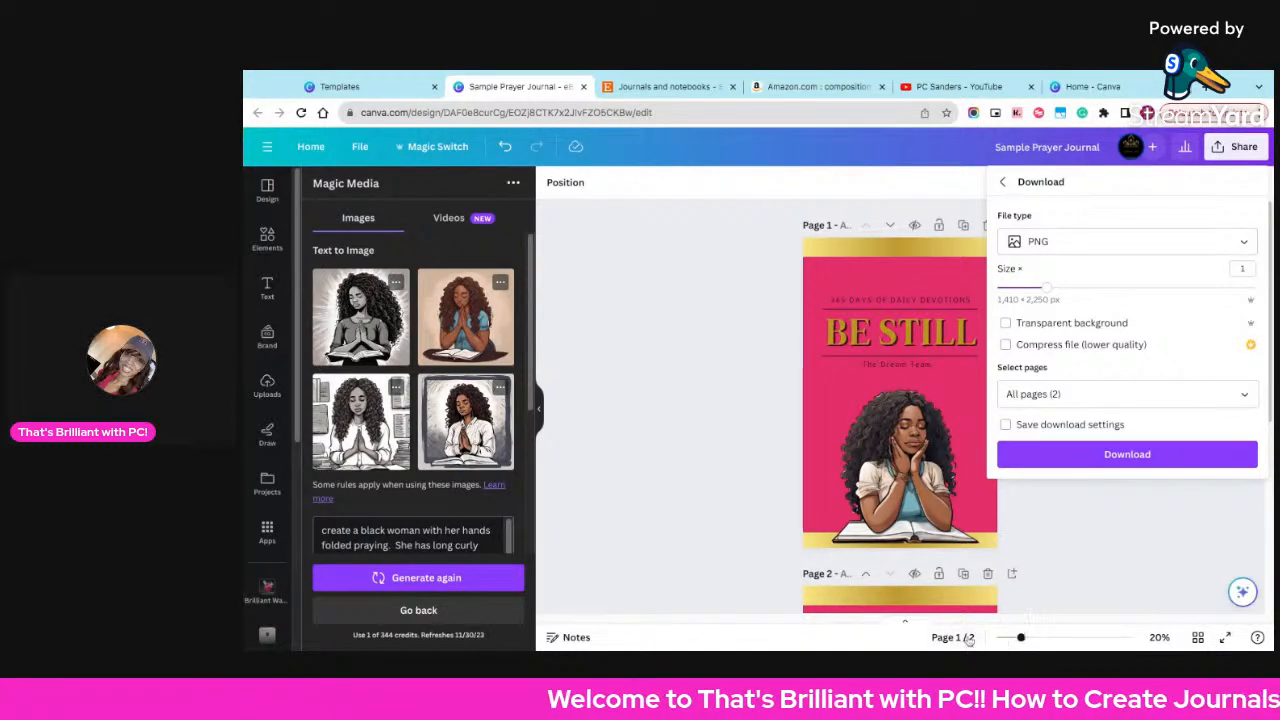
left_click(1057, 592)
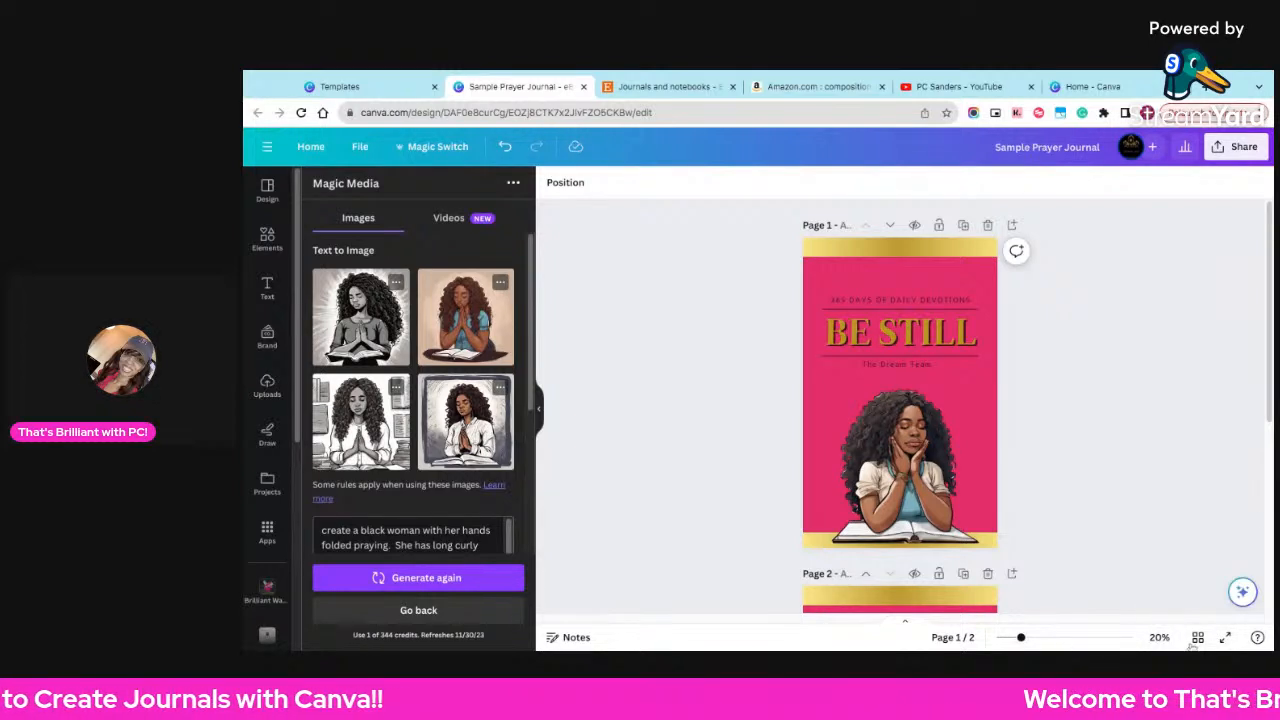
- Examine the image quality of the woman on the front cover at 100% and 300% zoom
left_click(1159, 639)
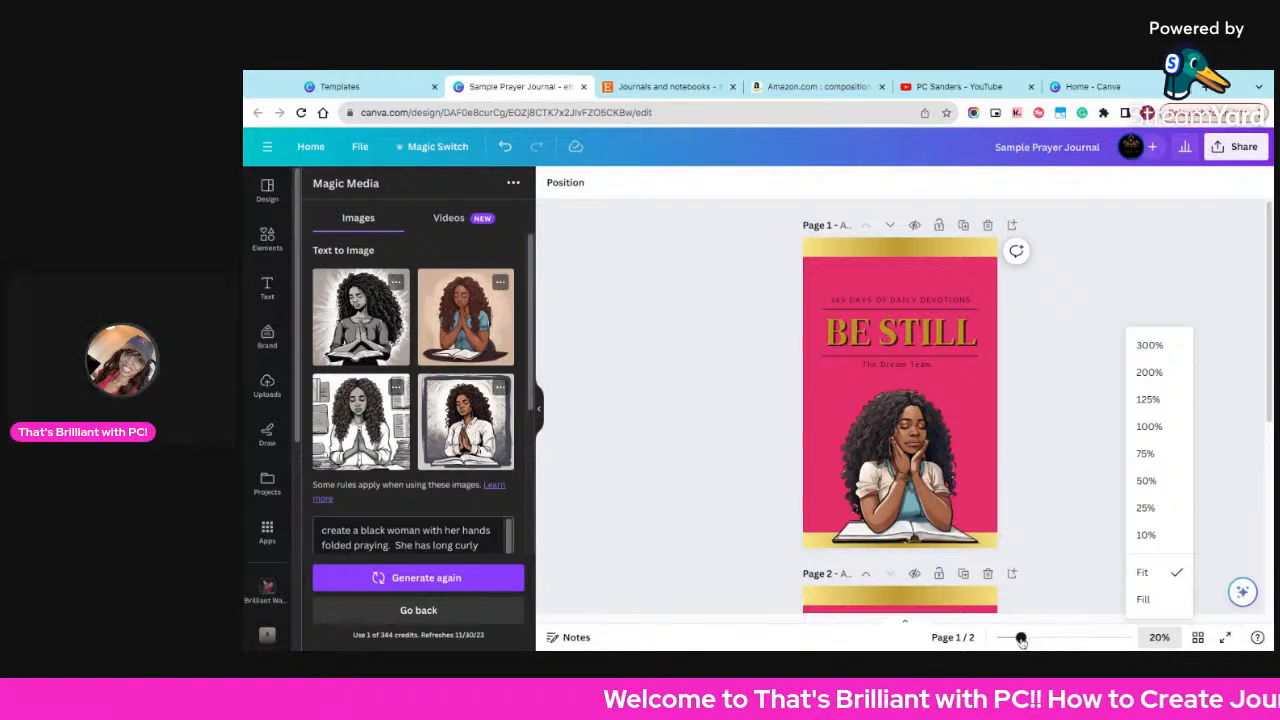
left_click_drag(1021, 638, 1076, 638)
left_click(1161, 637)
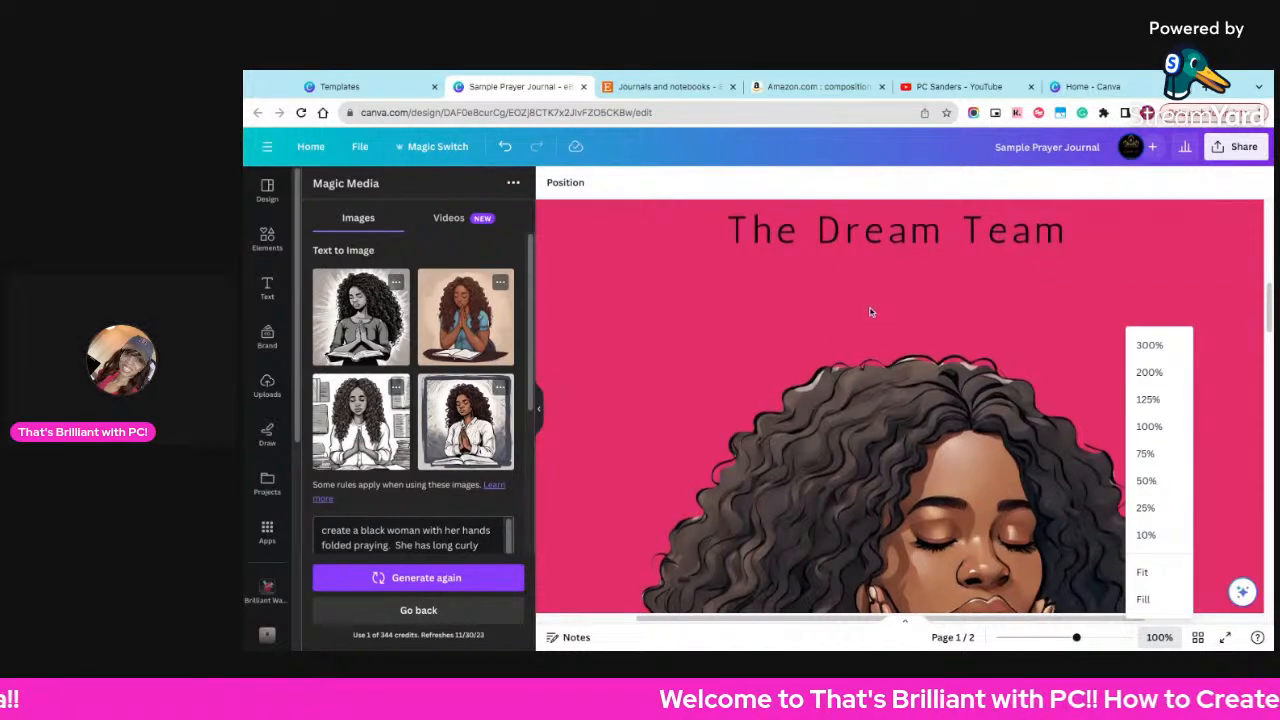
scroll(869, 313, "down", 2)
scroll(869, 313, "down", 1)
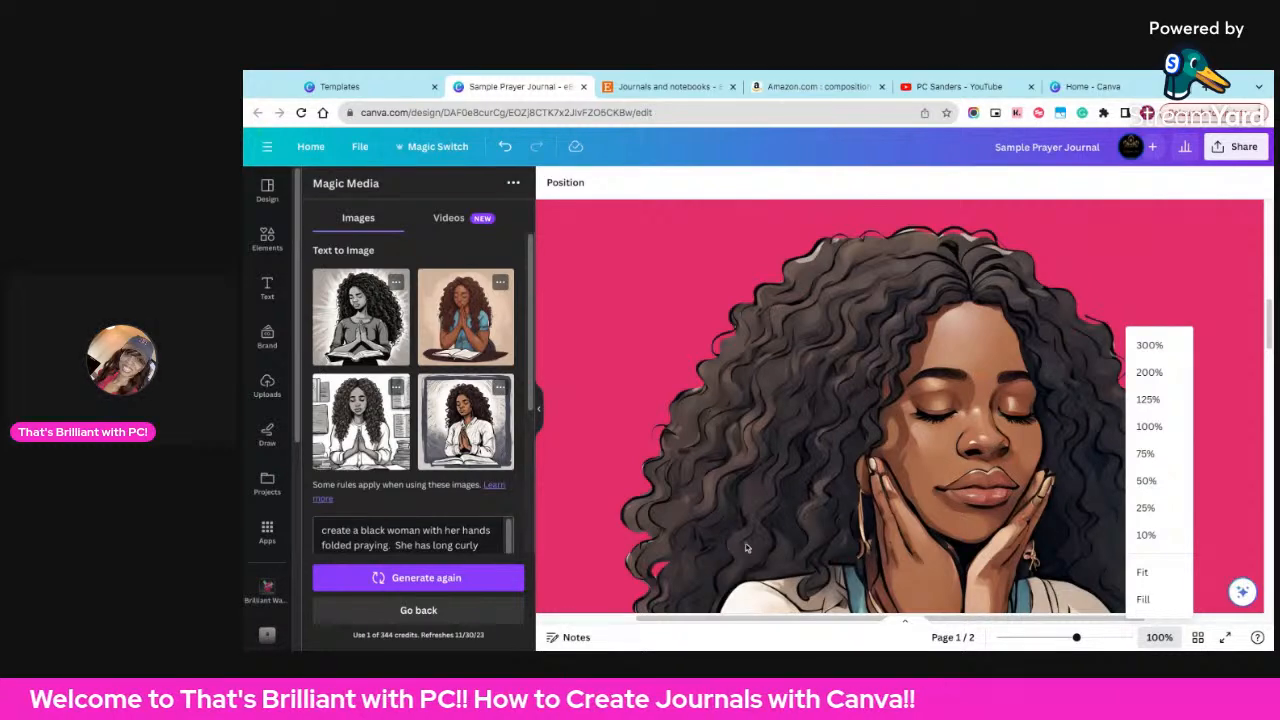
scroll(755, 520, "down", 4)
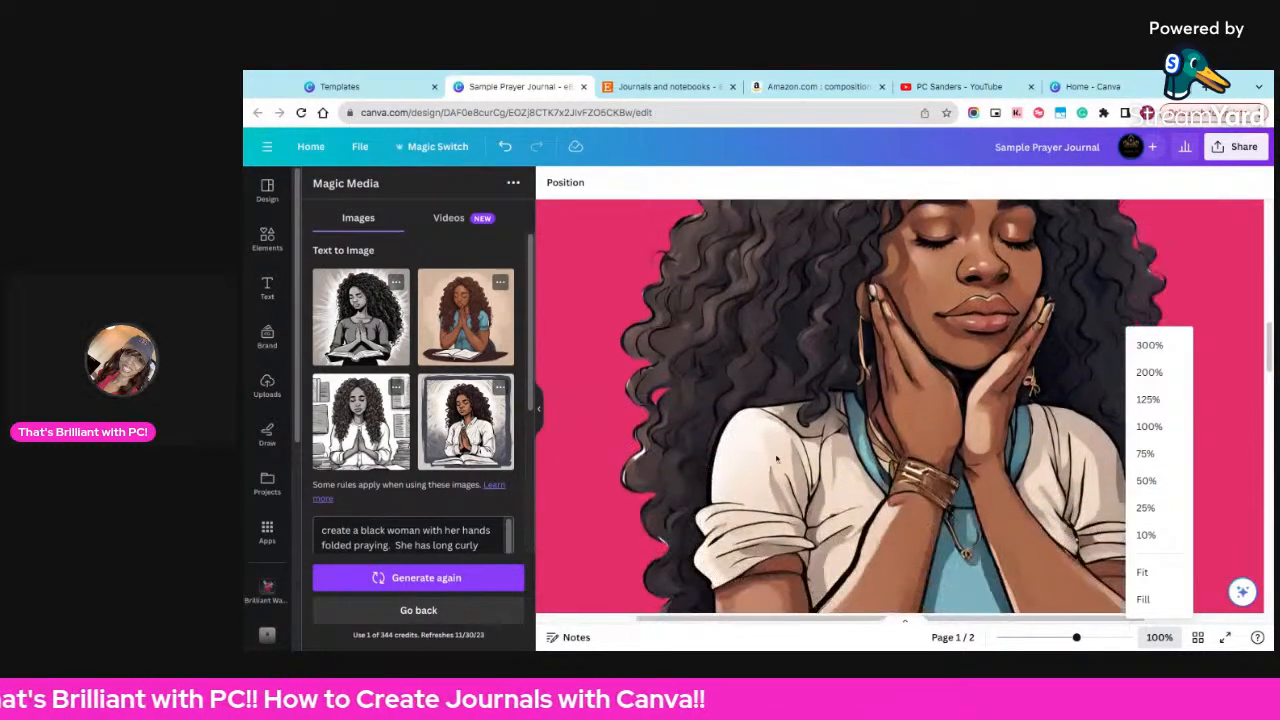
scroll(776, 460, "down", 6)
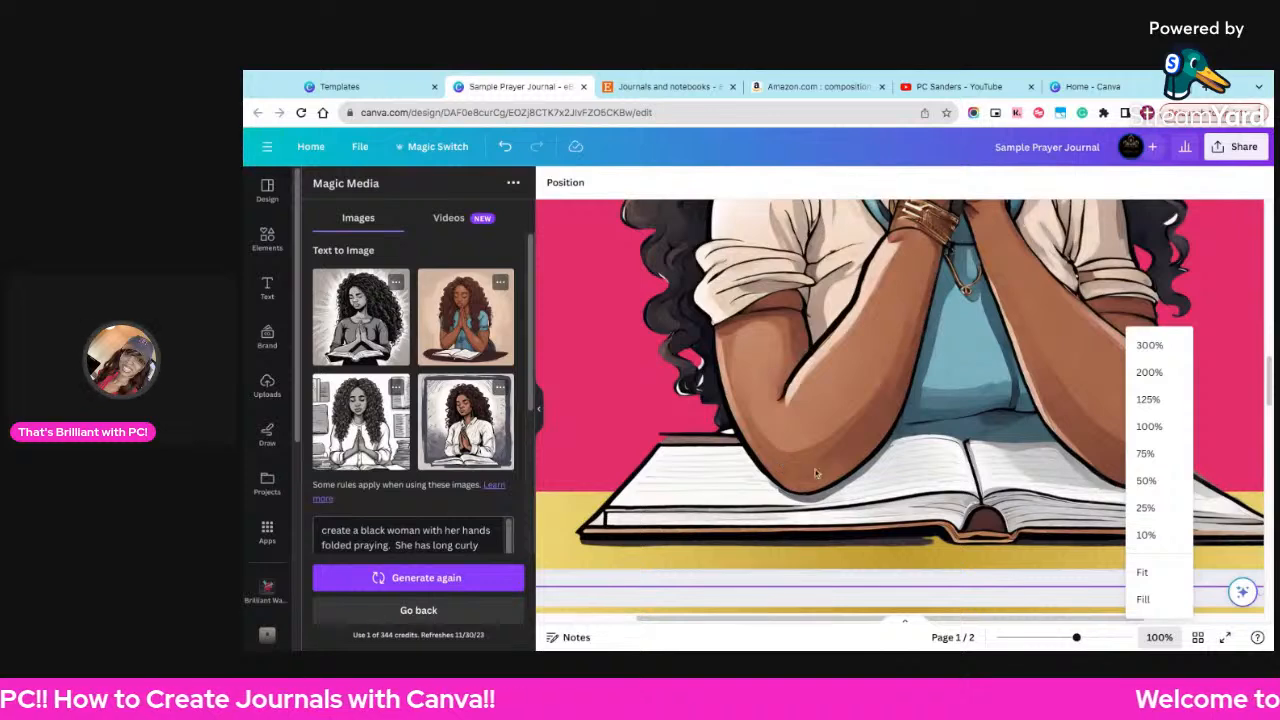
scroll(816, 470, "up", 10)
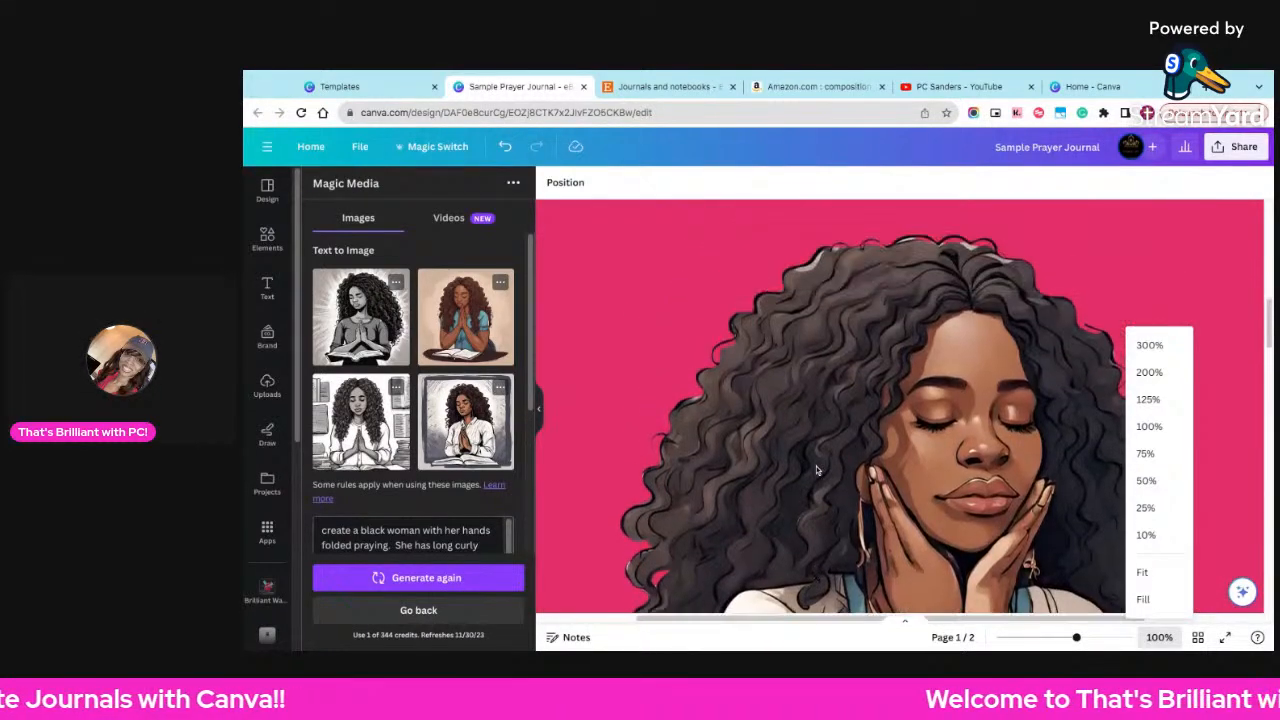
scroll(830, 460, "up", 3)
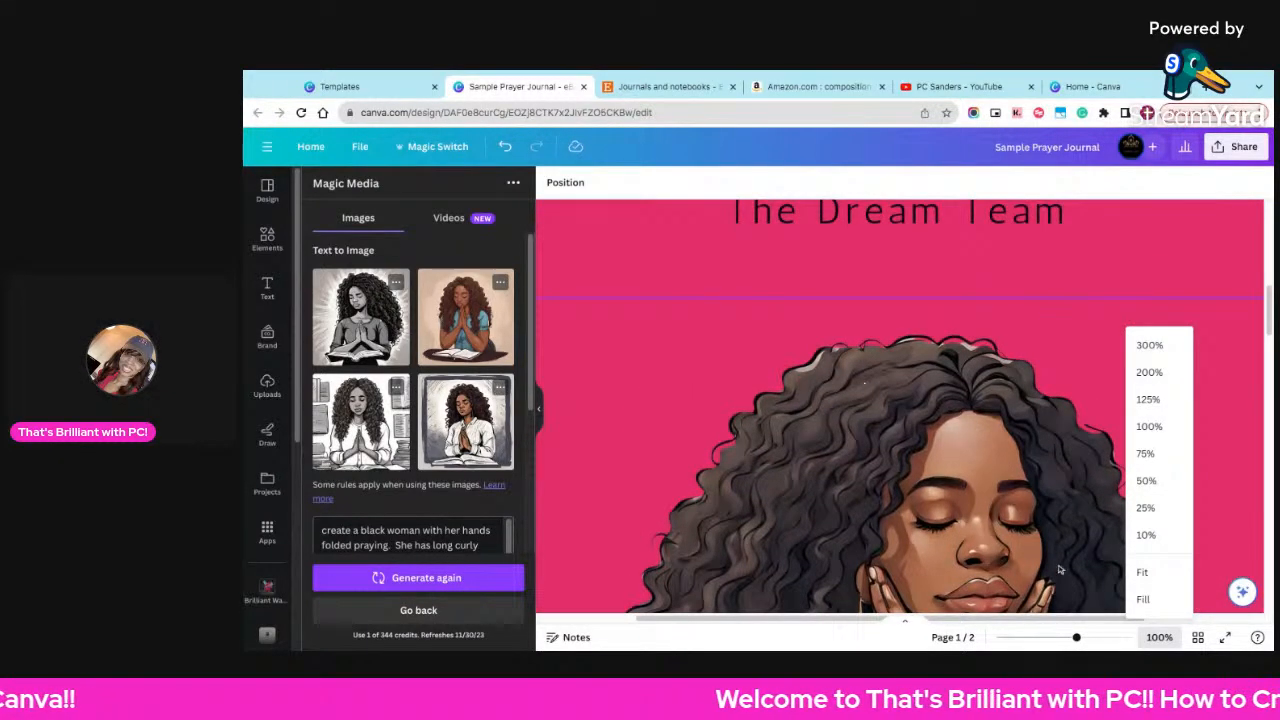
left_click(1155, 346)
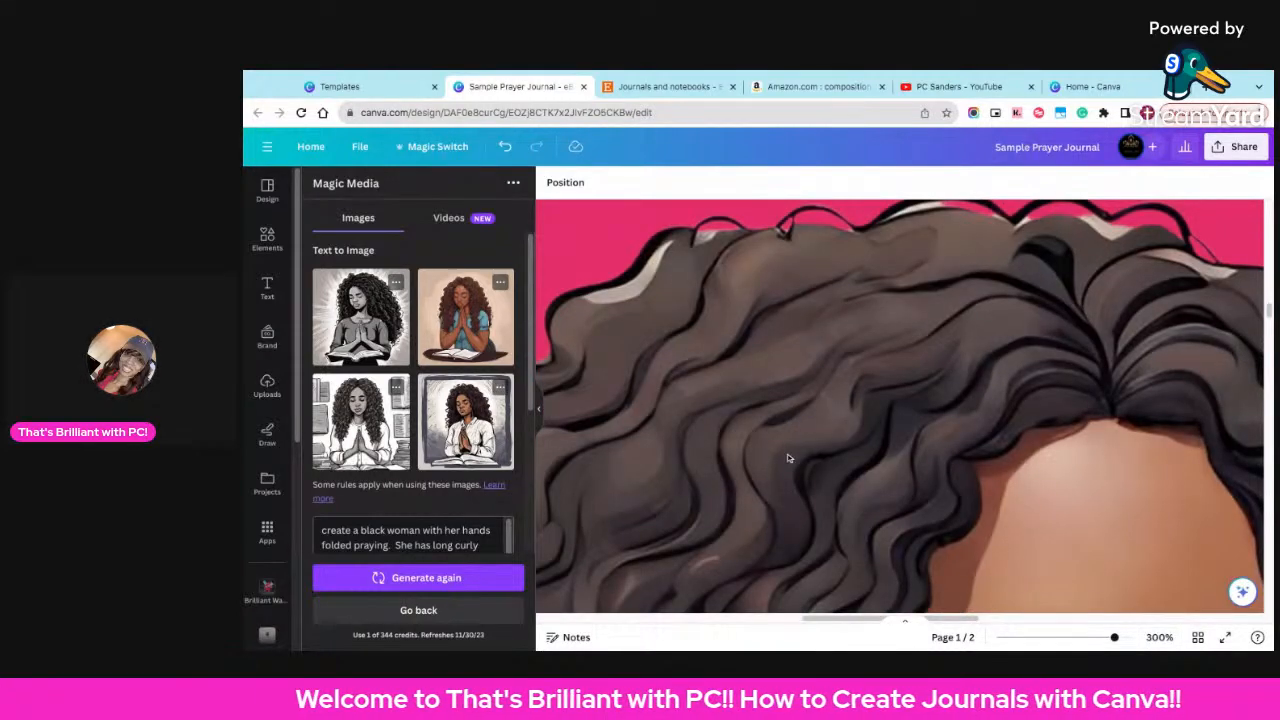
scroll(790, 460, "down", 4)
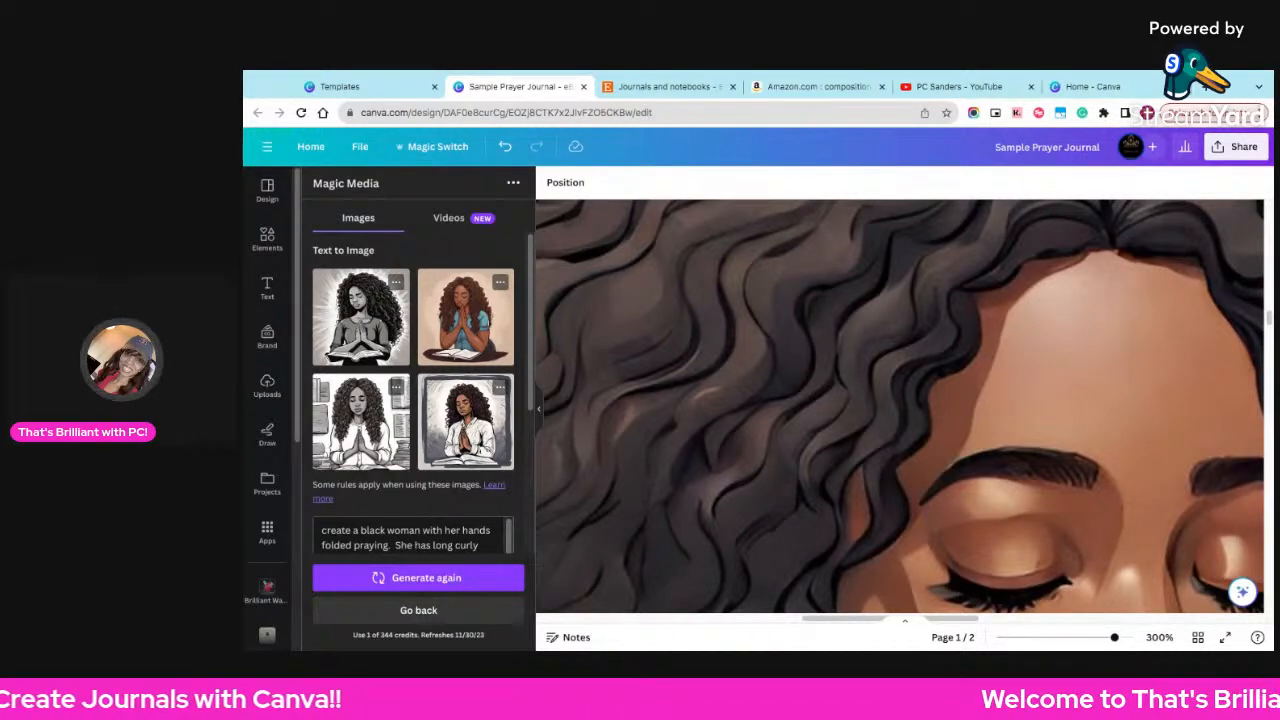
- Inspect the woman's face and hands on the front cover at 300% zoom, and return the view to 25%
scroll(1050, 475, "down", 2)
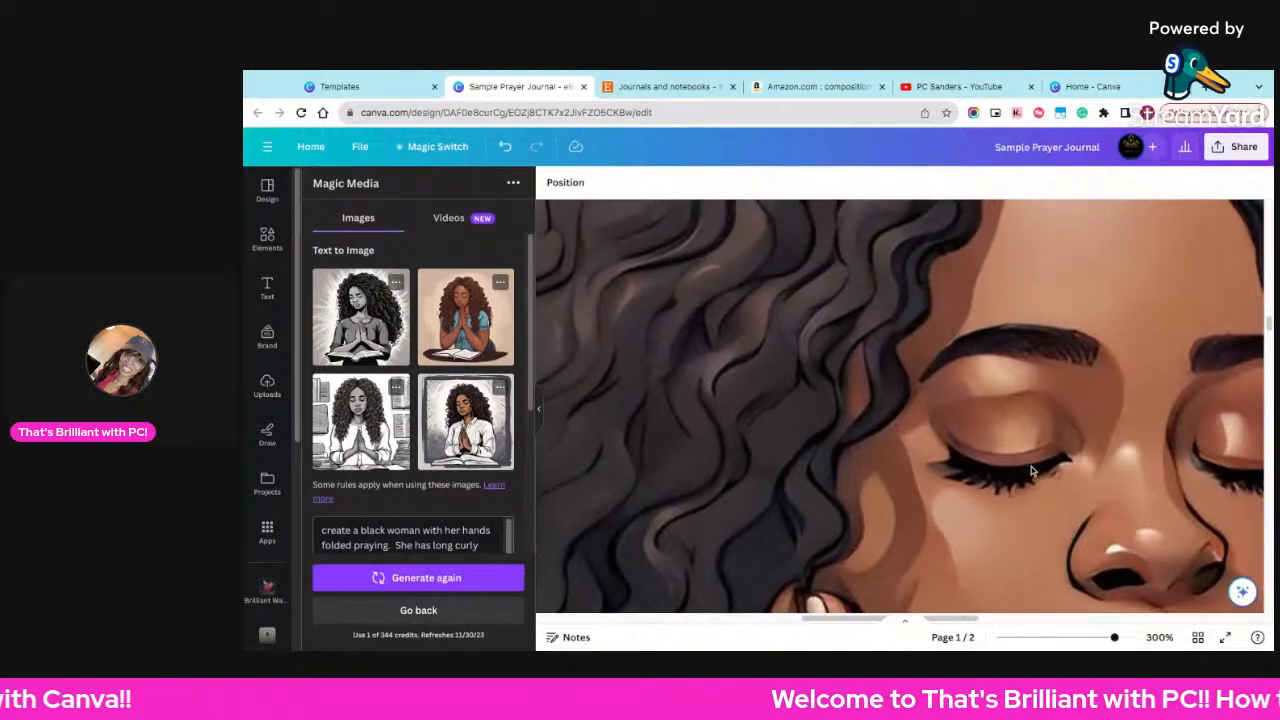
scroll(1030, 470, "down", 3)
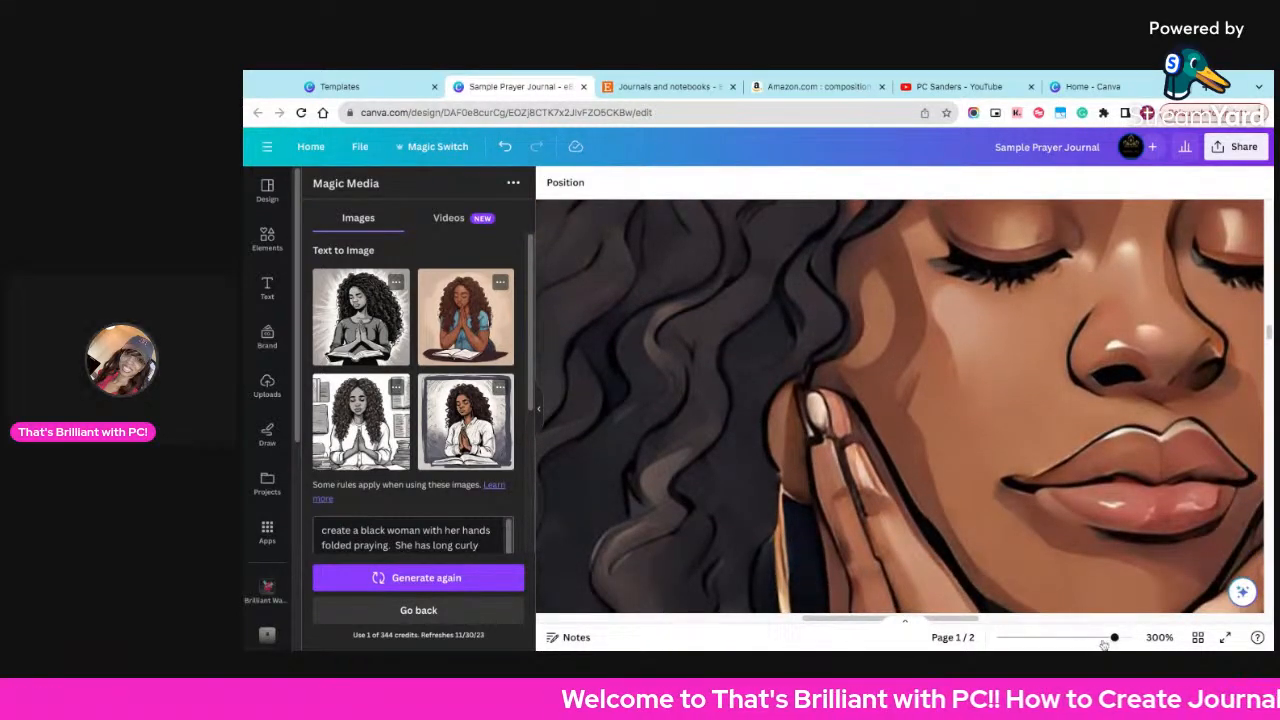
left_click_drag(1116, 638, 1028, 637)
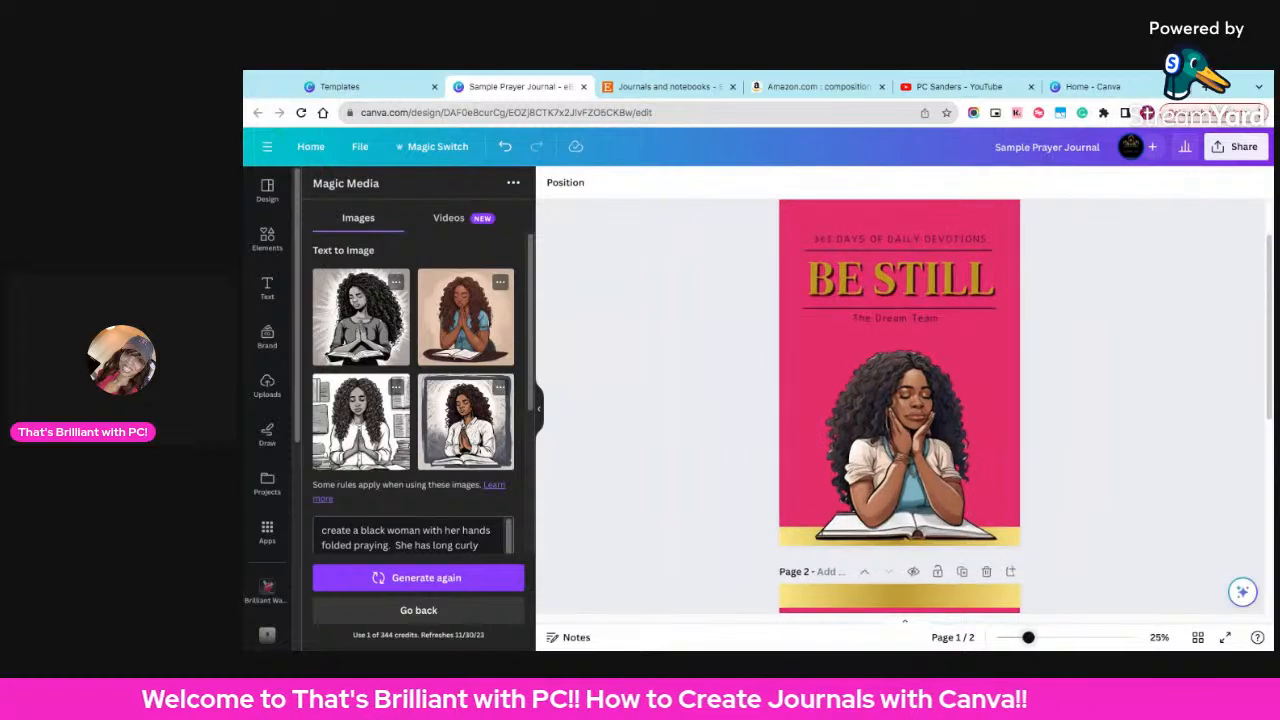
- Set up a download of the journal design with PNG as the file type
left_click(1237, 146)
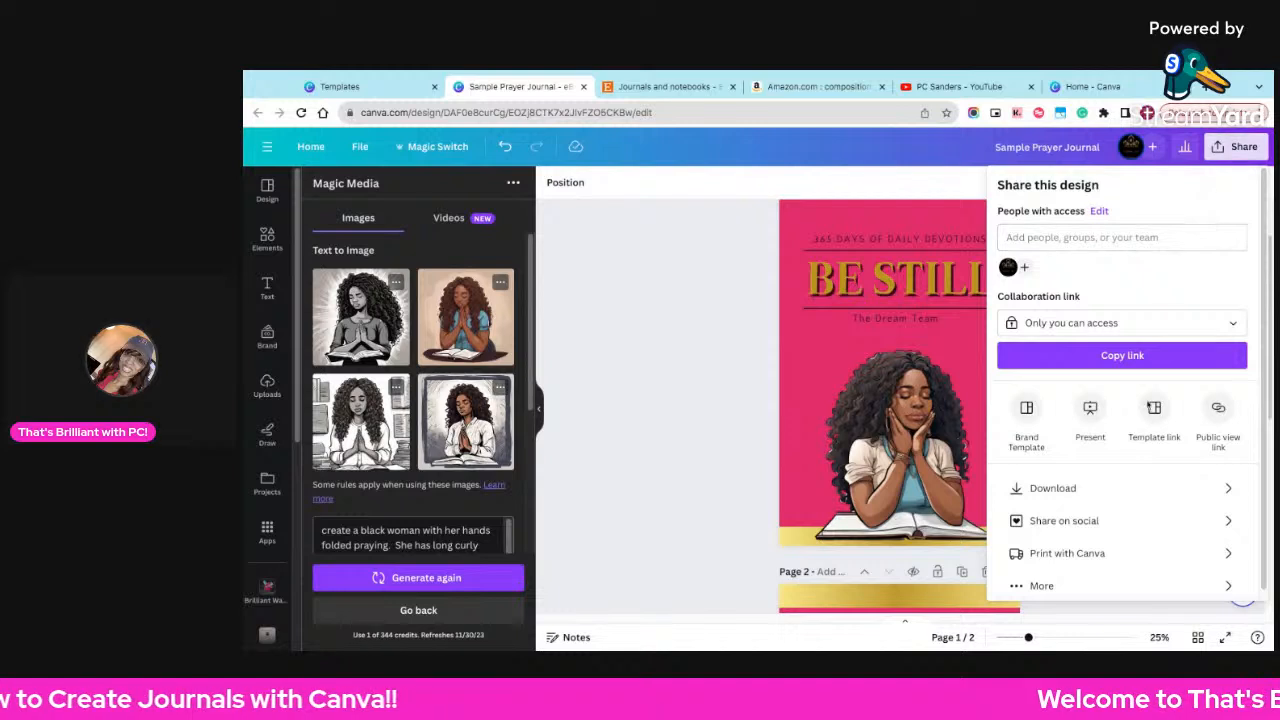
left_click(1069, 489)
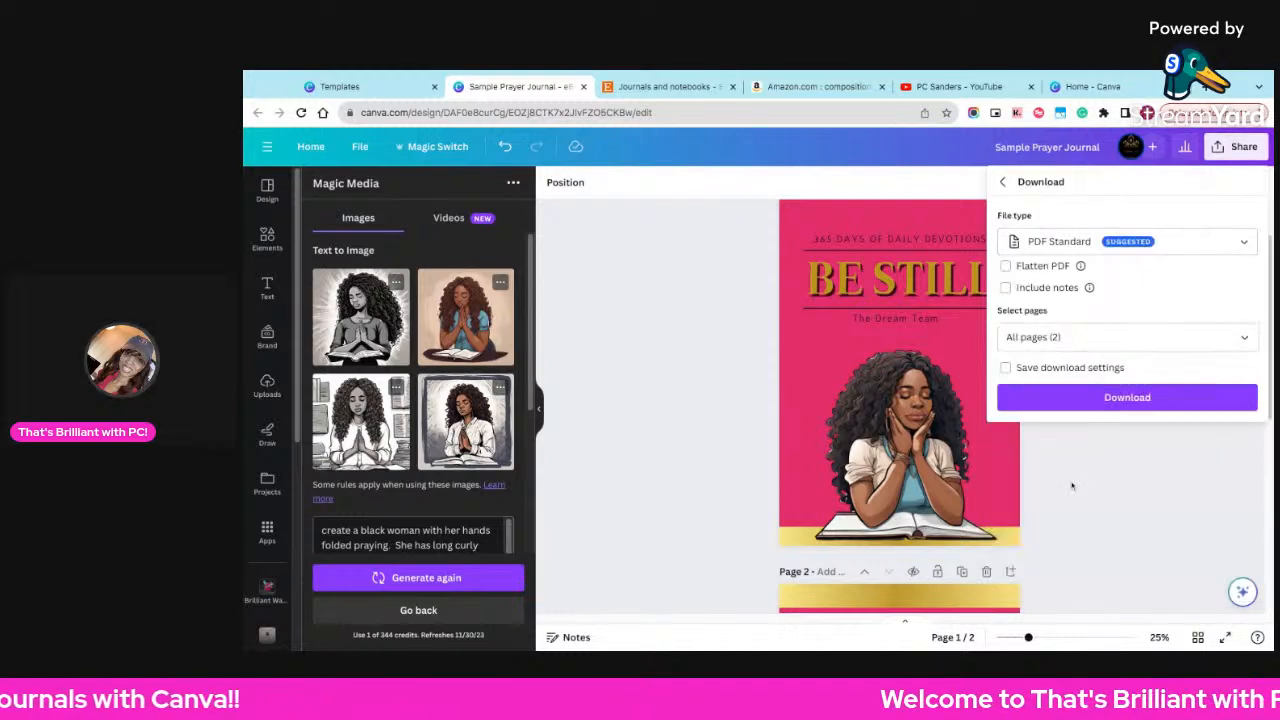
left_click(1068, 246)
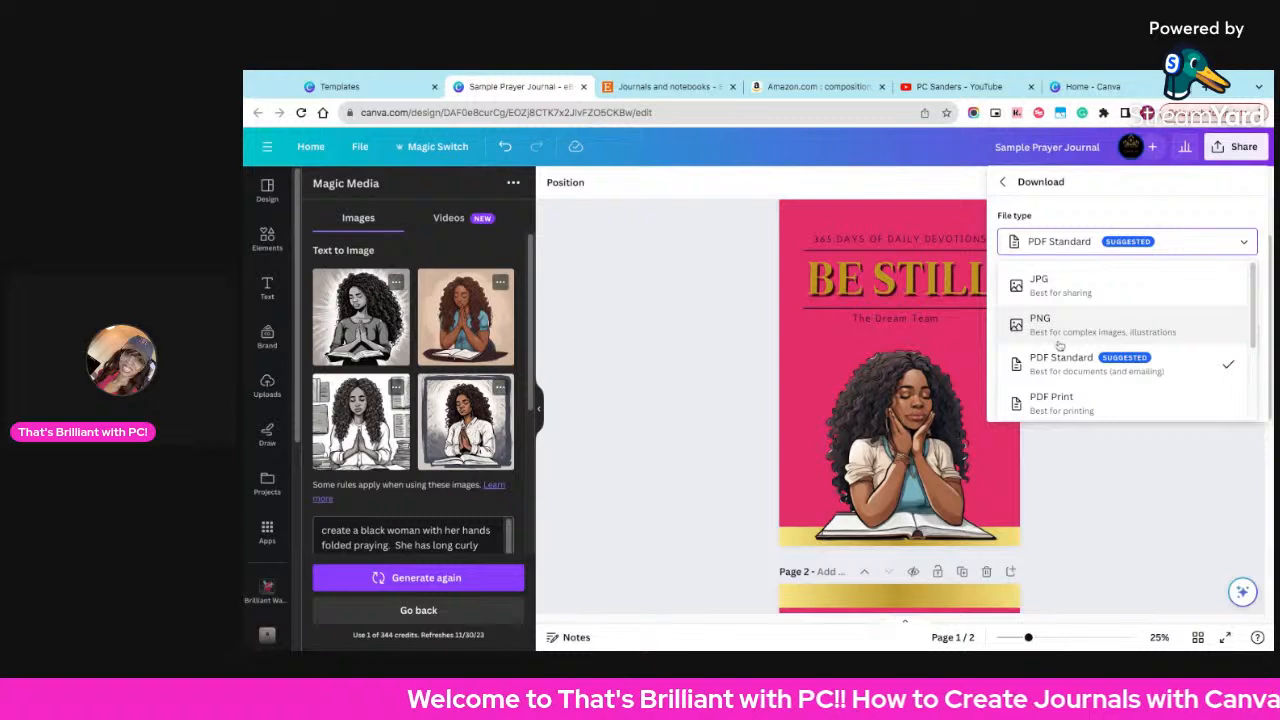
left_click(1118, 330)
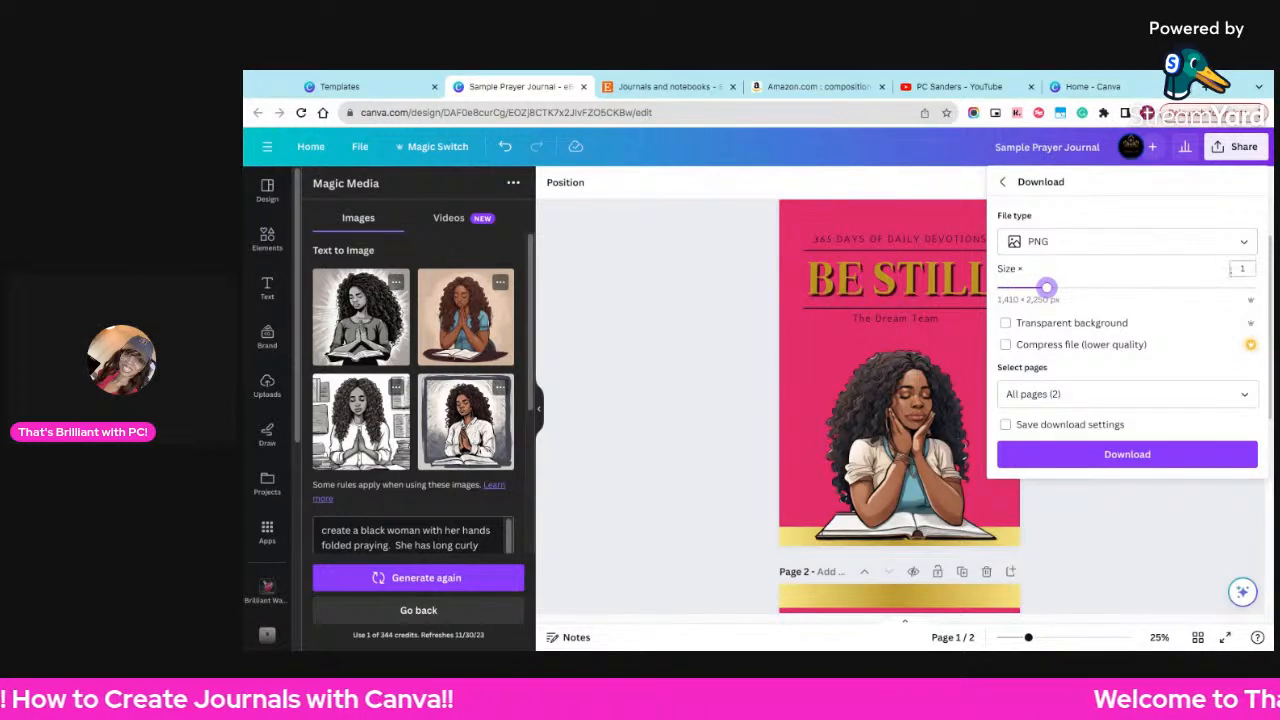
- Download all pages of the prayer journal cover design as PNG at size 3
left_click_drag(1047, 288, 1243, 288)
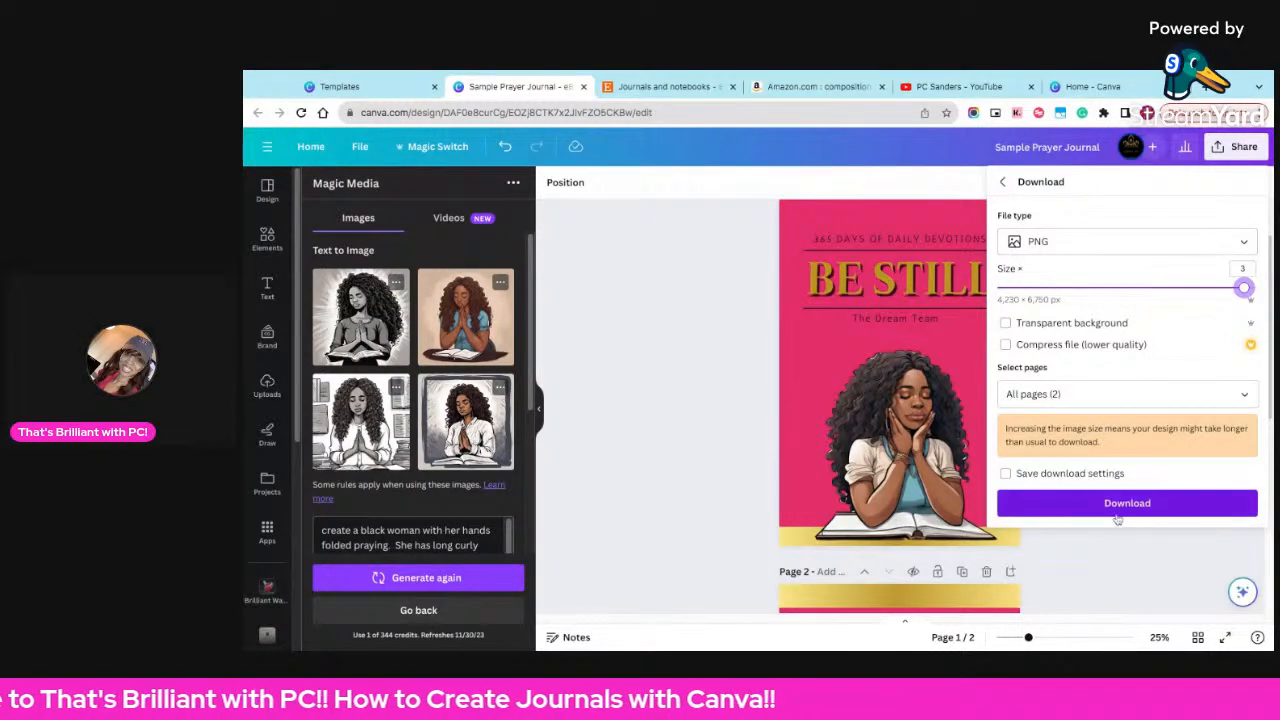
left_click(1086, 505)
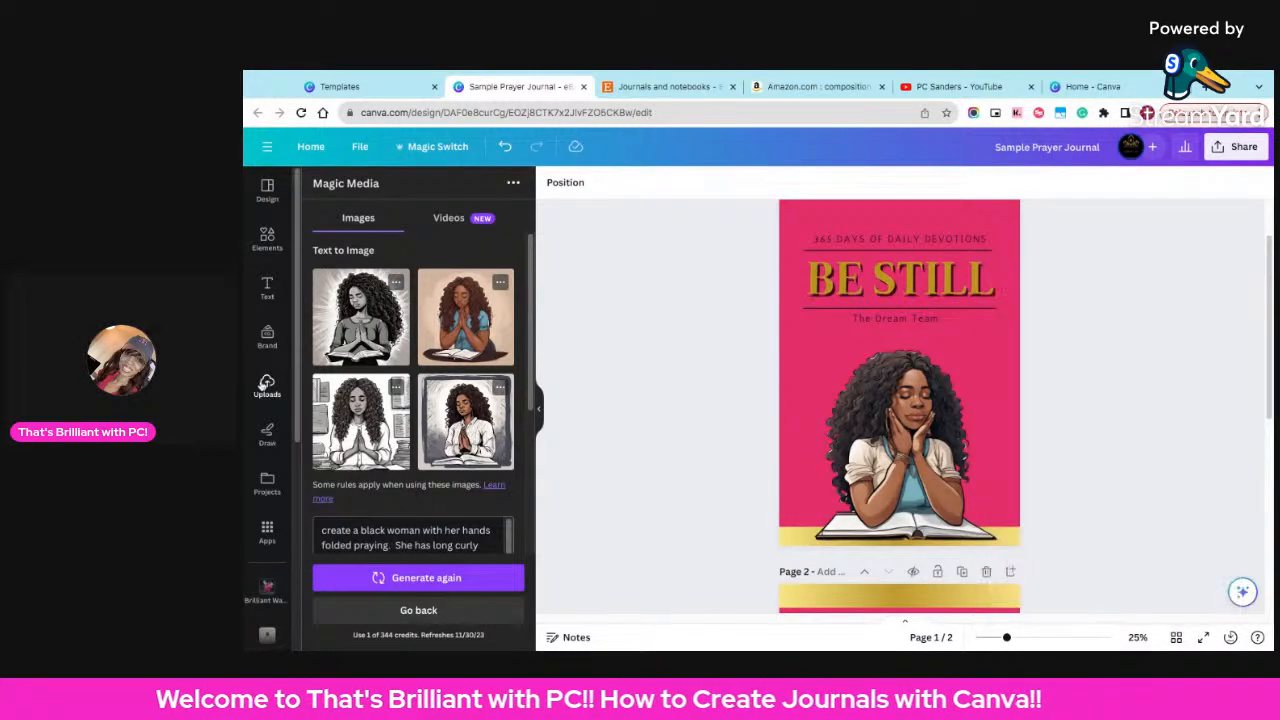
left_click(267, 386)
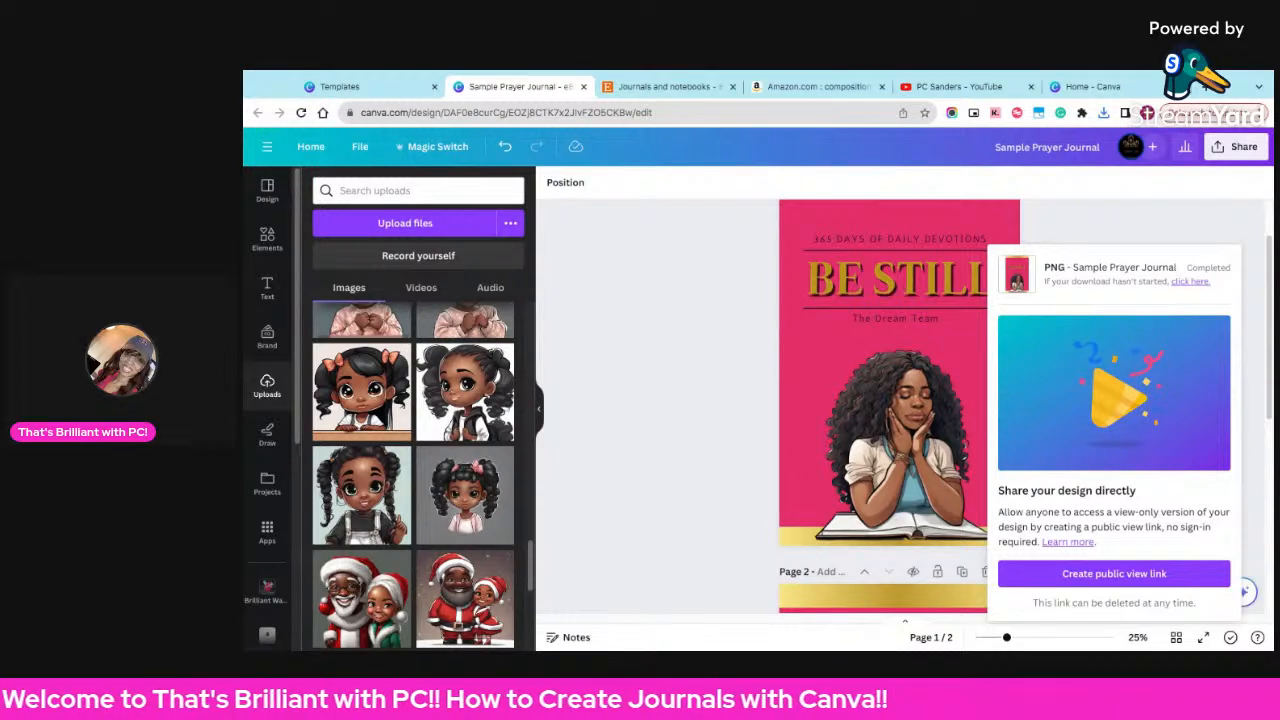
left_click(717, 254)
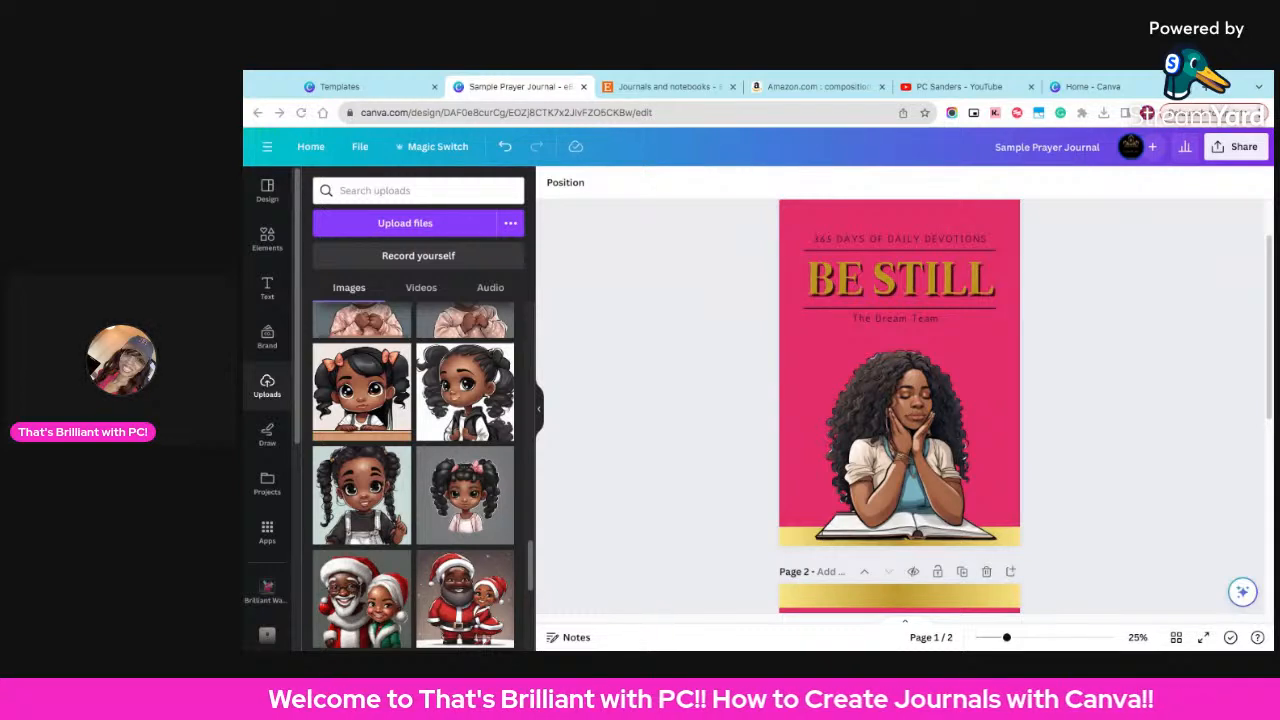
key("ctrl+t")
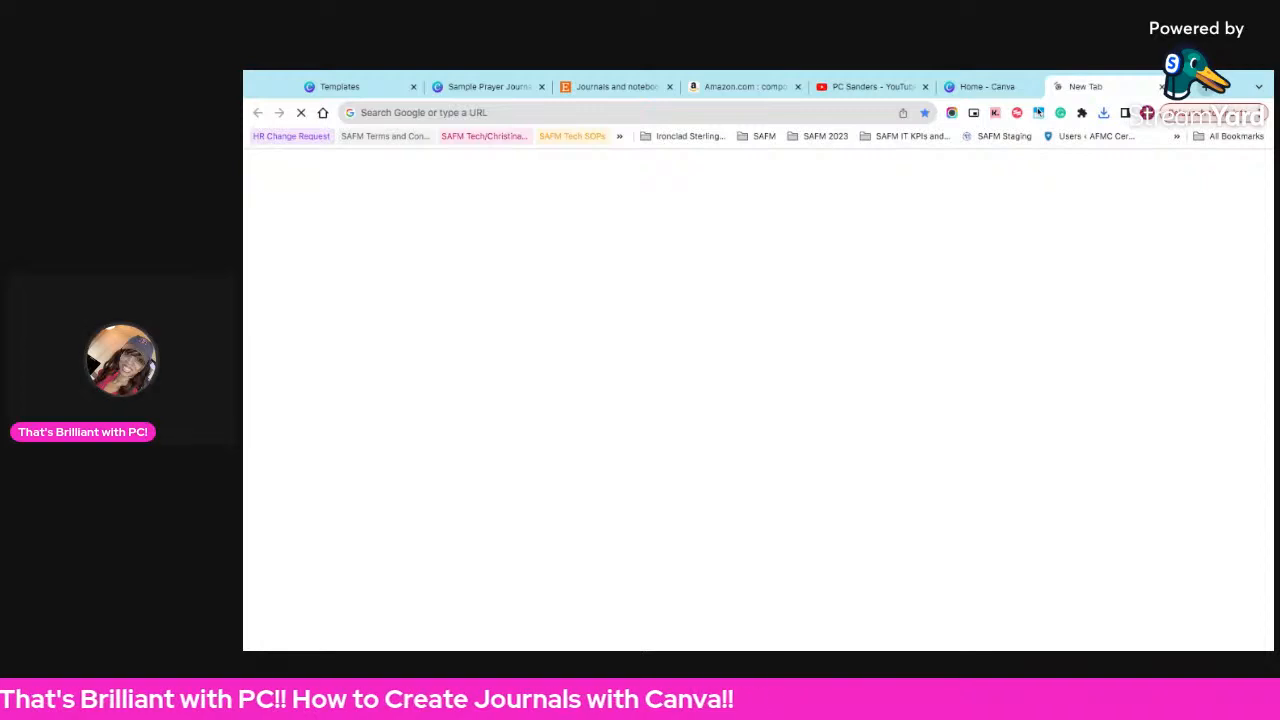
key("ctrl+w")
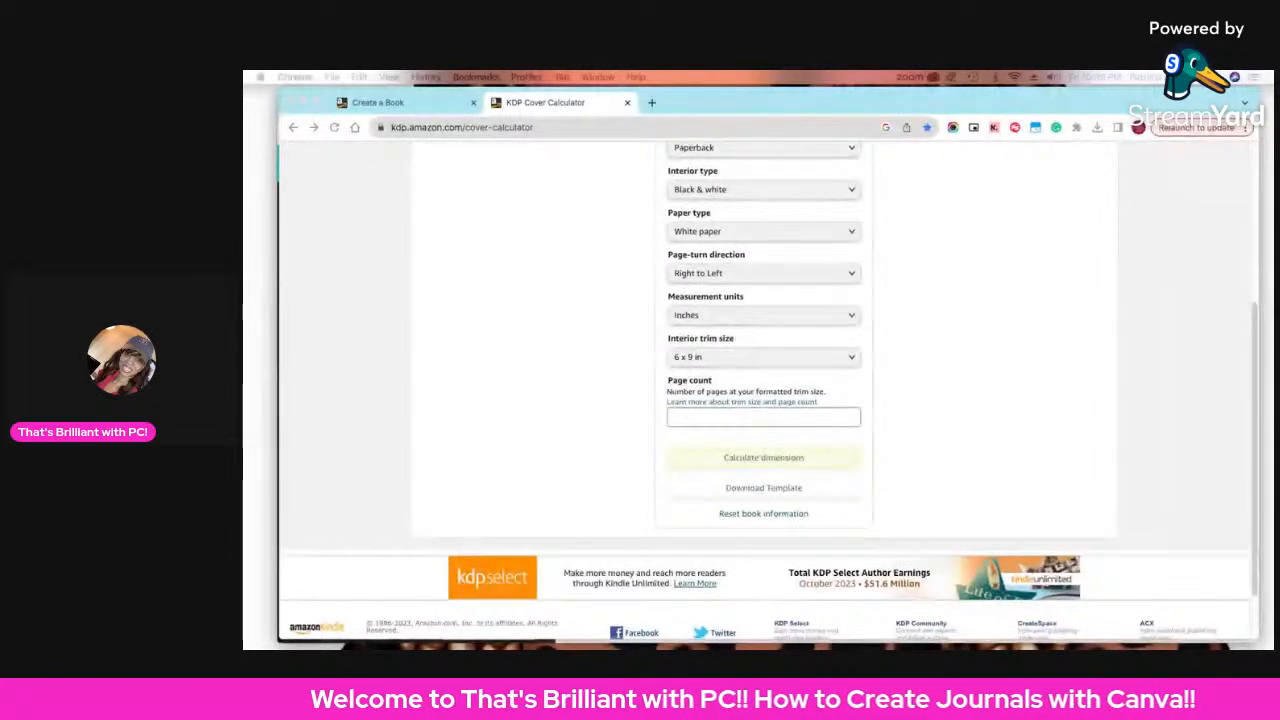
- In the KDP Cover Calculator, choose Paperback as the binding type and Black & white as the interior type
scroll(552, 430, "up", 2)
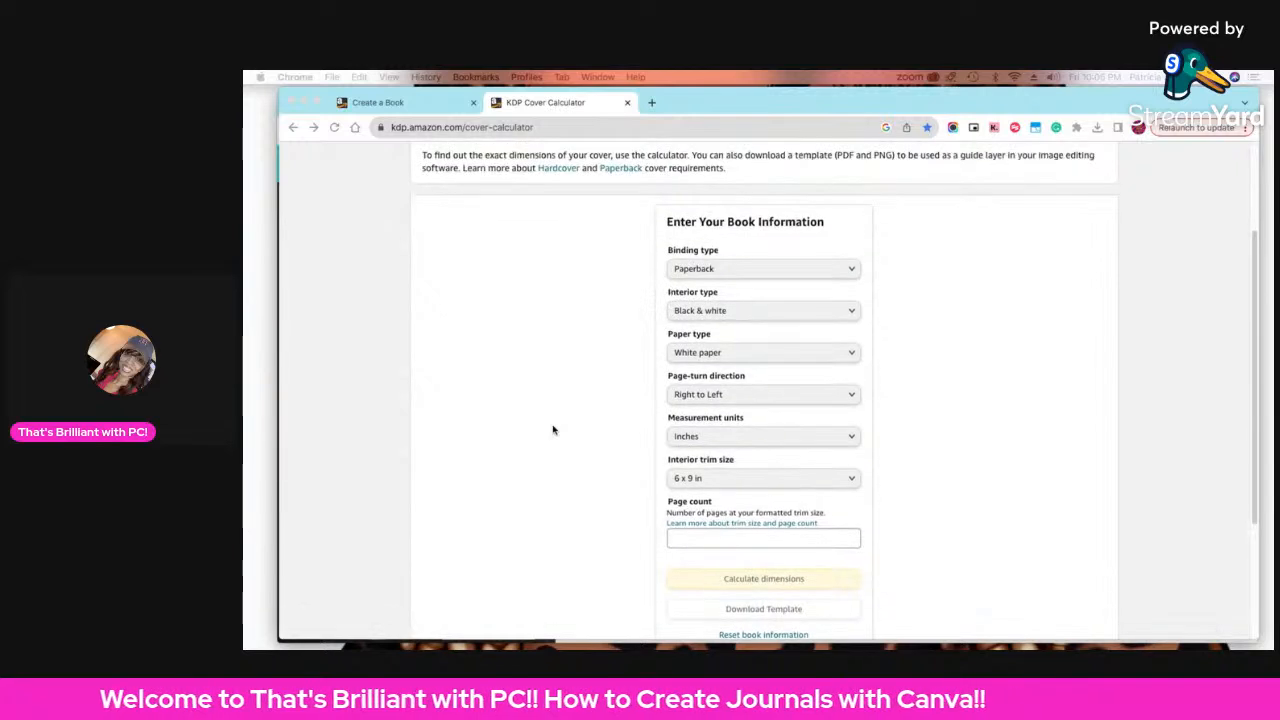
scroll(552, 430, "up", 3)
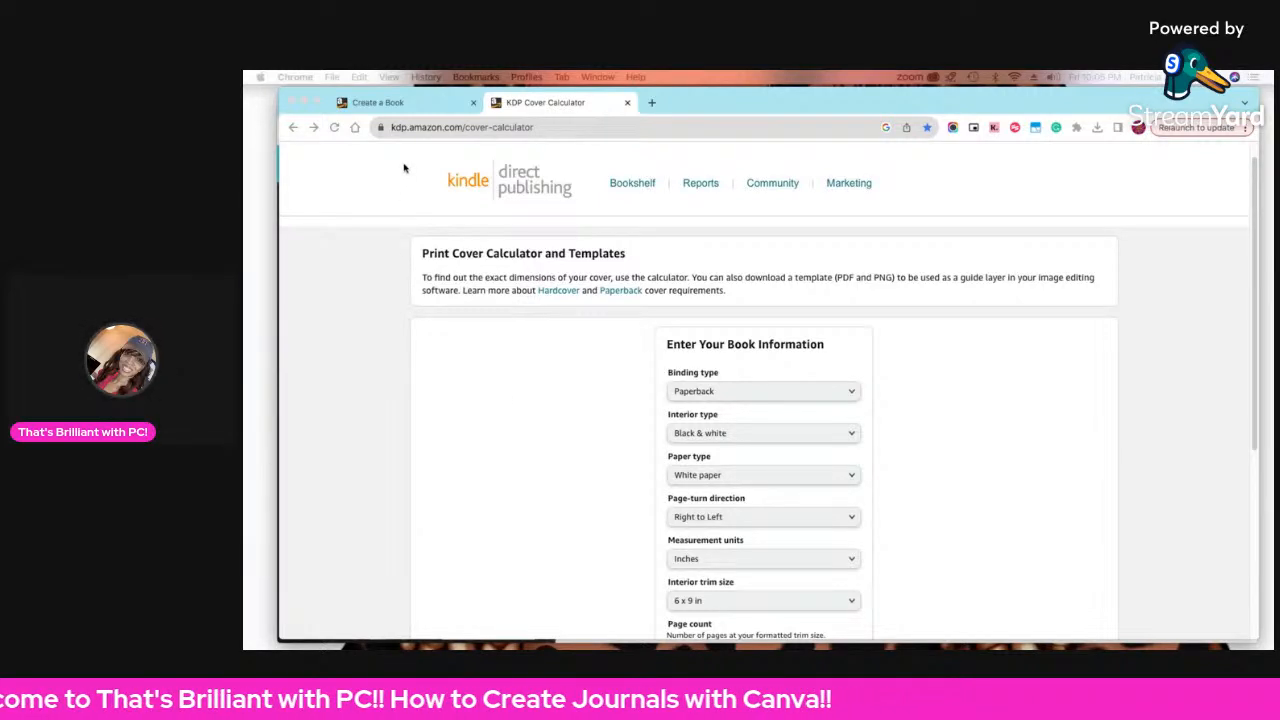
left_click(381, 104)
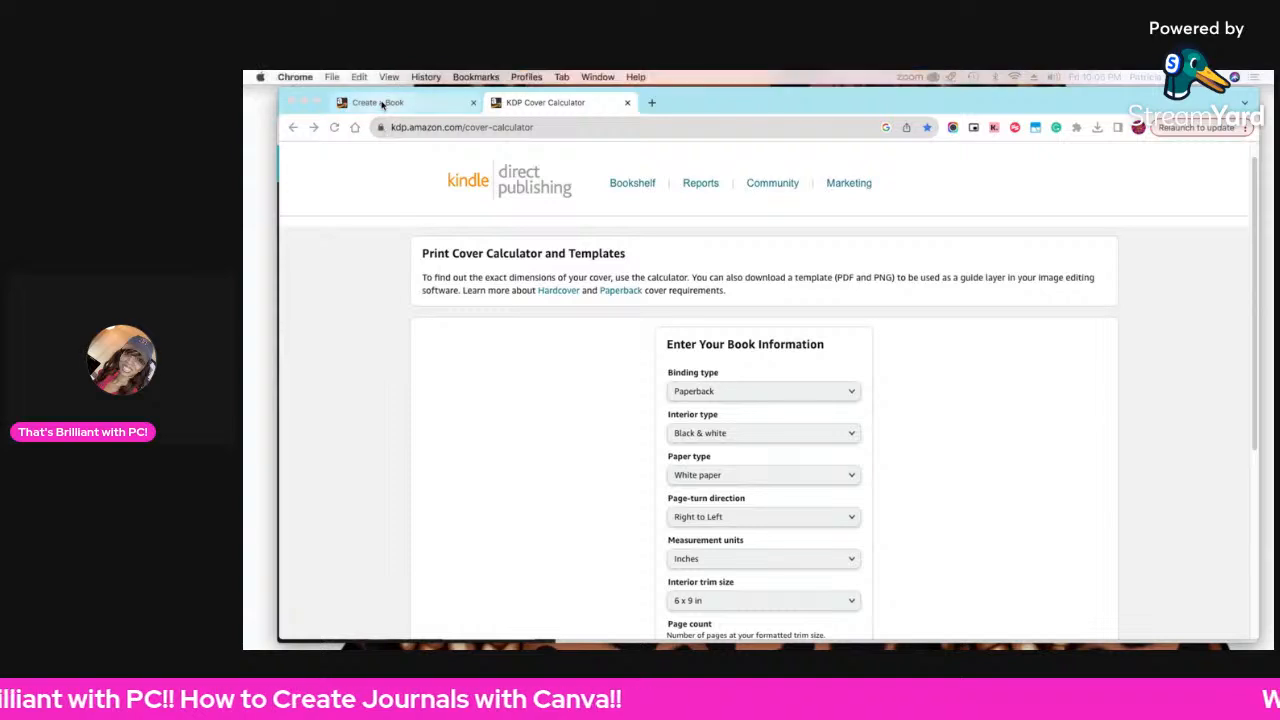
left_click(545, 102)
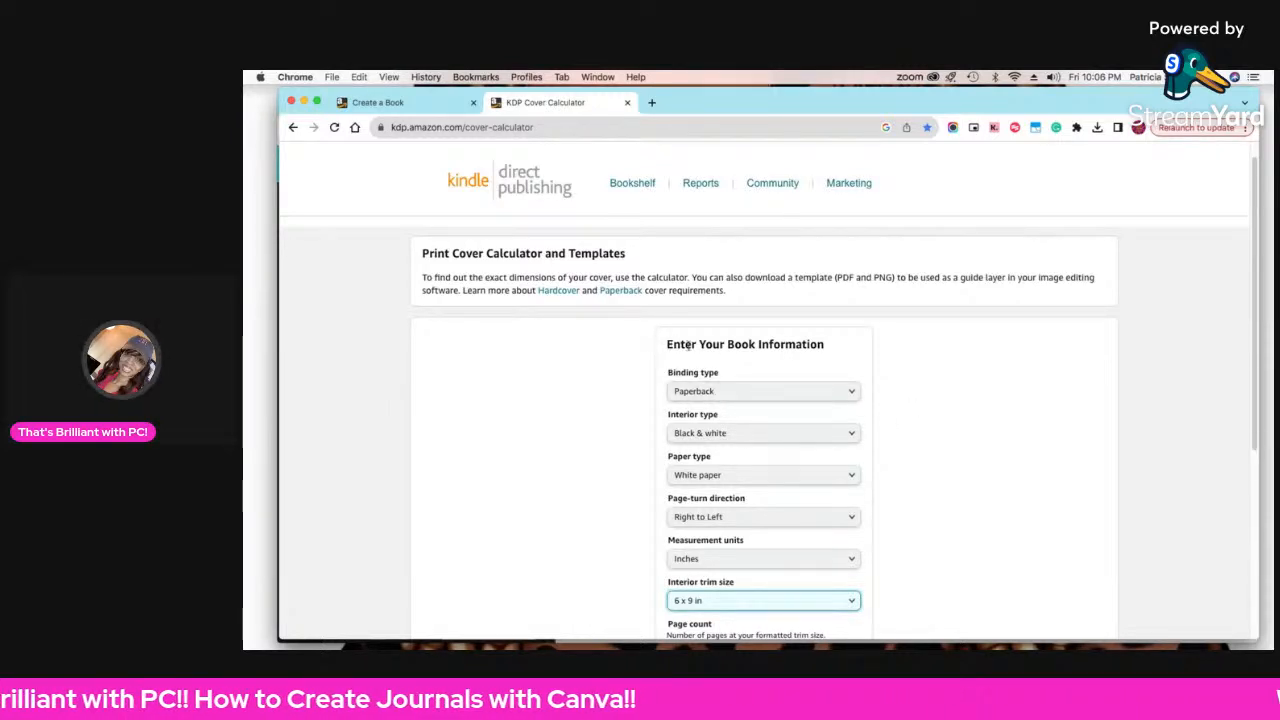
left_click(690, 396)
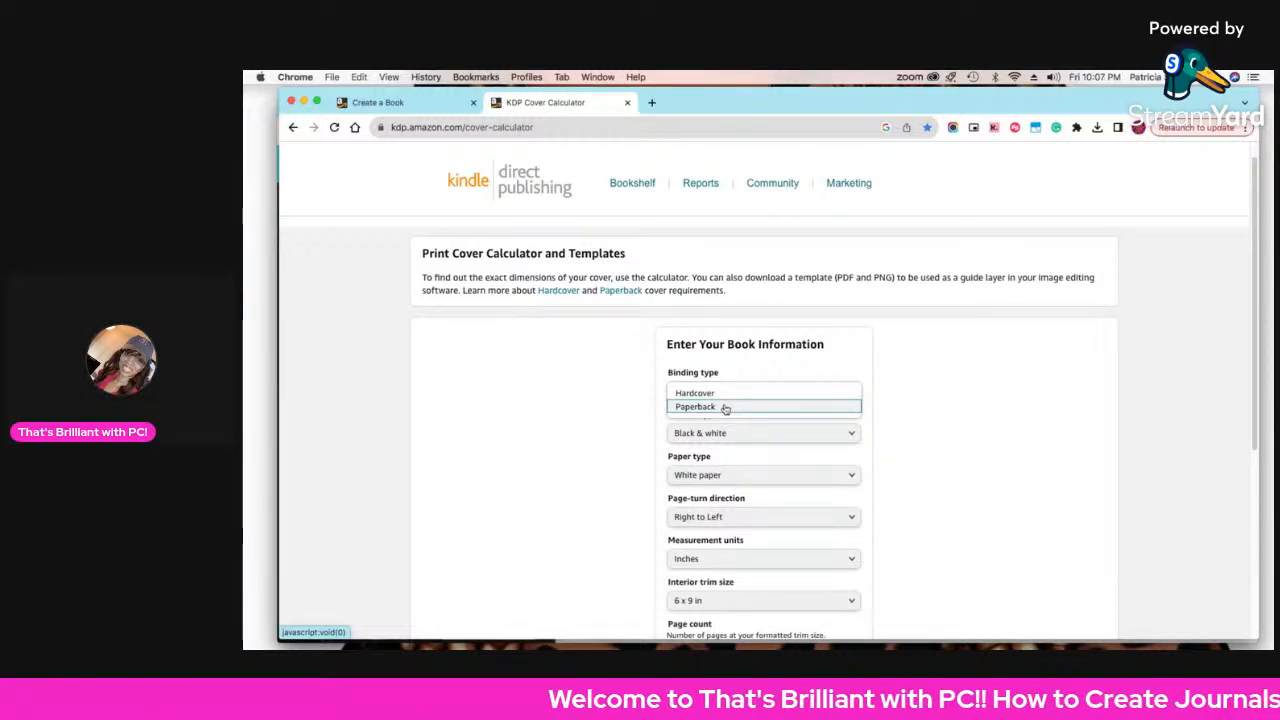
left_click(725, 409)
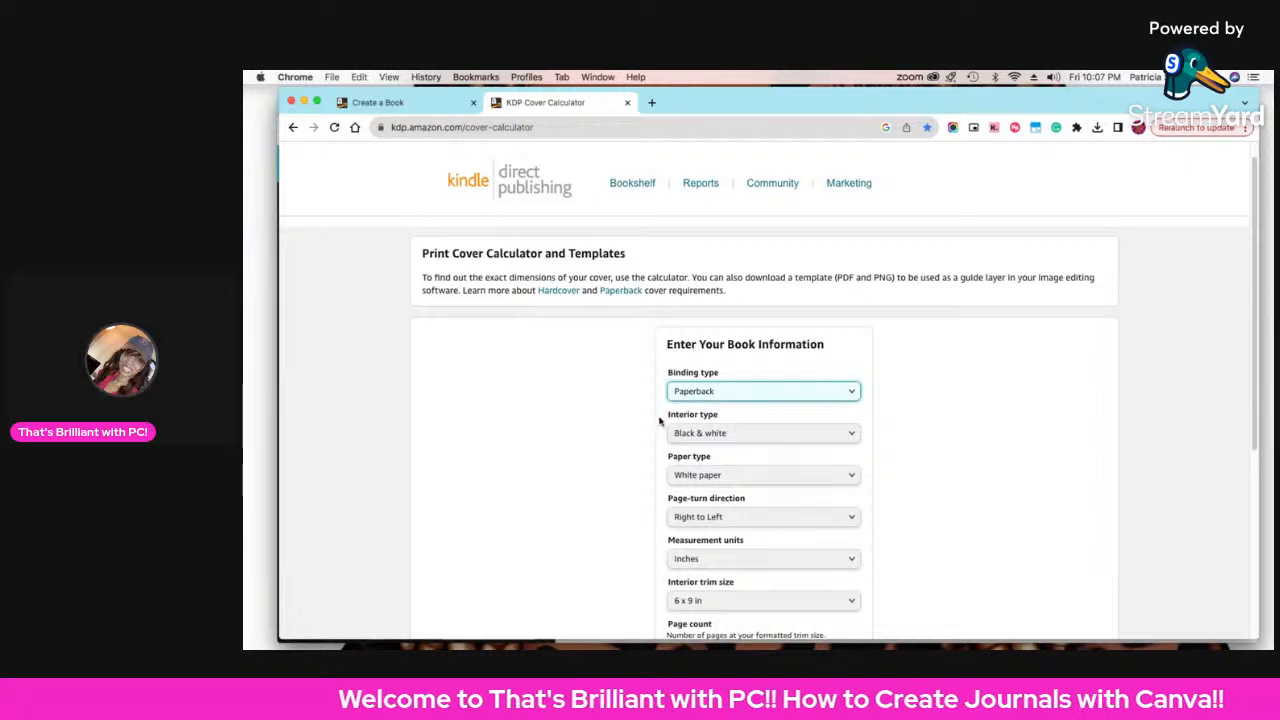
left_click(708, 434)
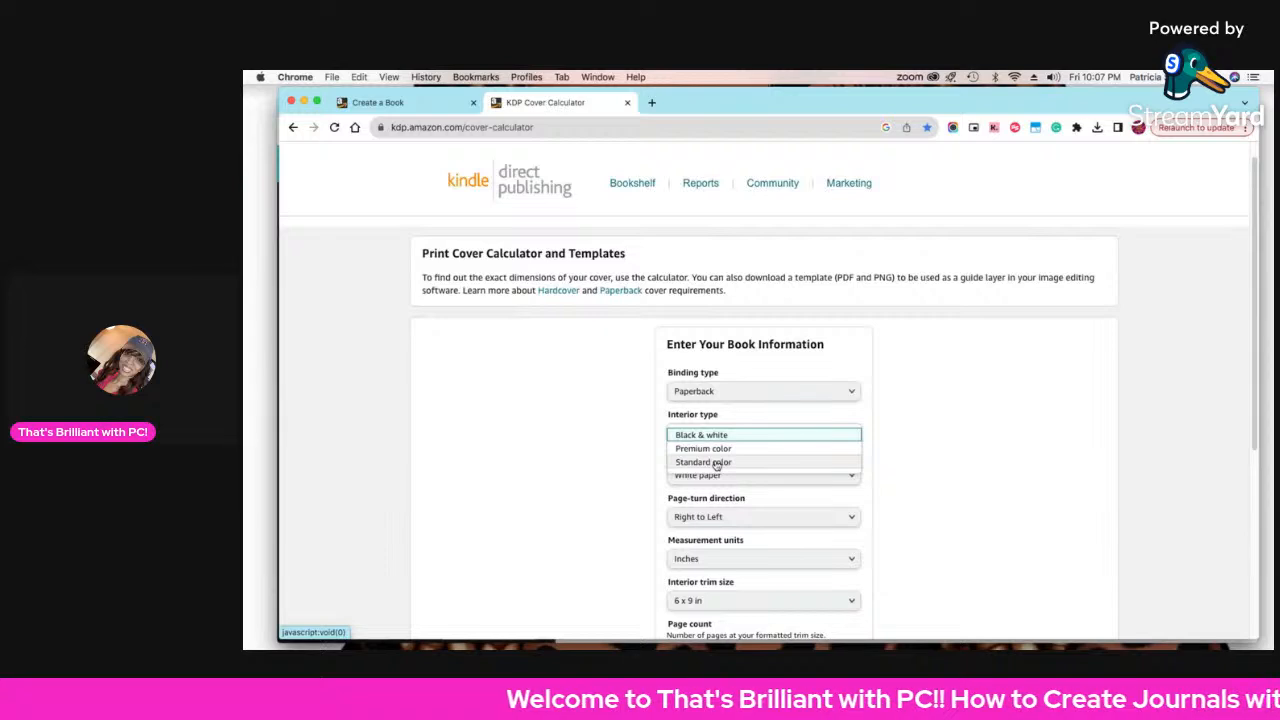
left_click(919, 472)
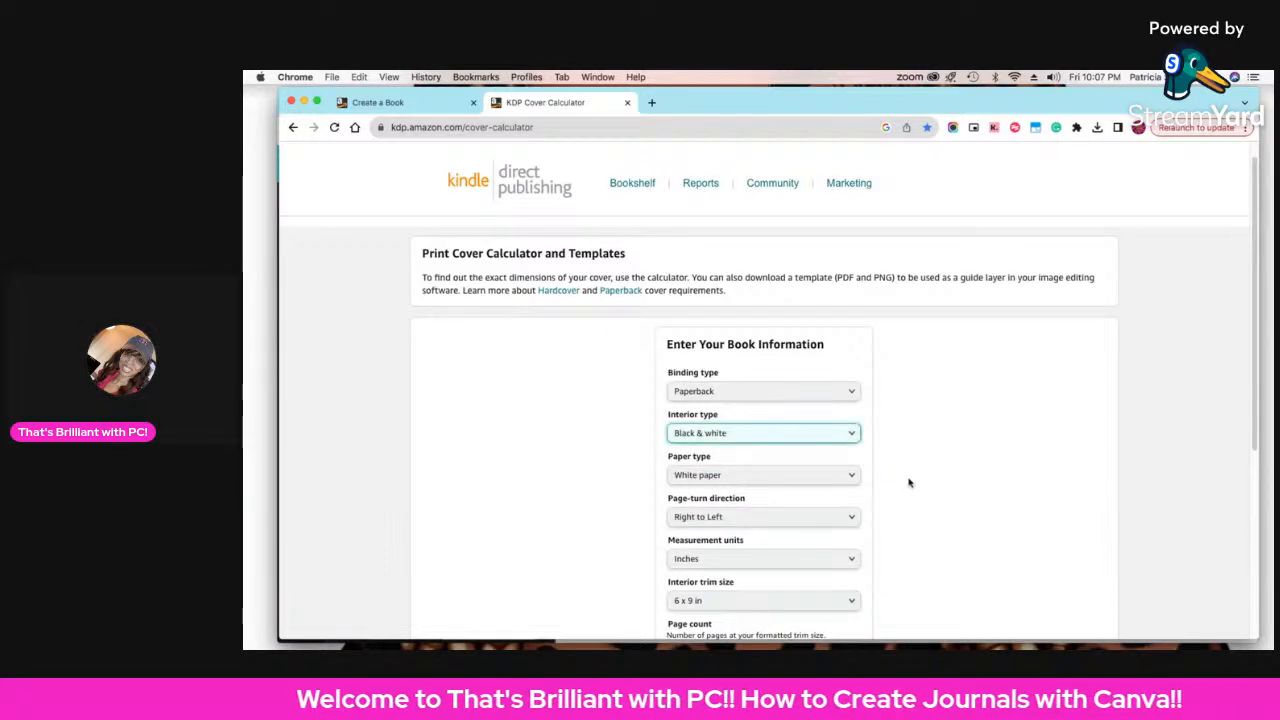
- Choose White paper as the paper type and 6 x 9 in as the interior trim size
scroll(915, 475, "down", 3)
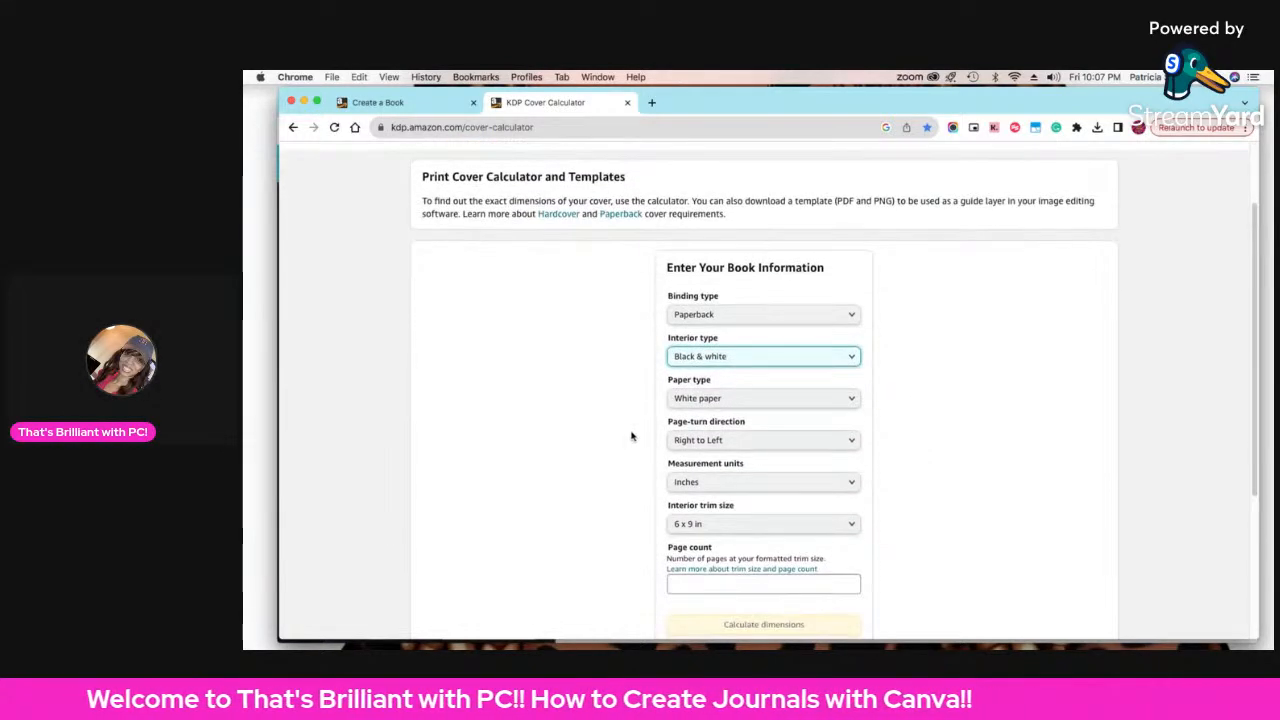
scroll(651, 410, "up", 2)
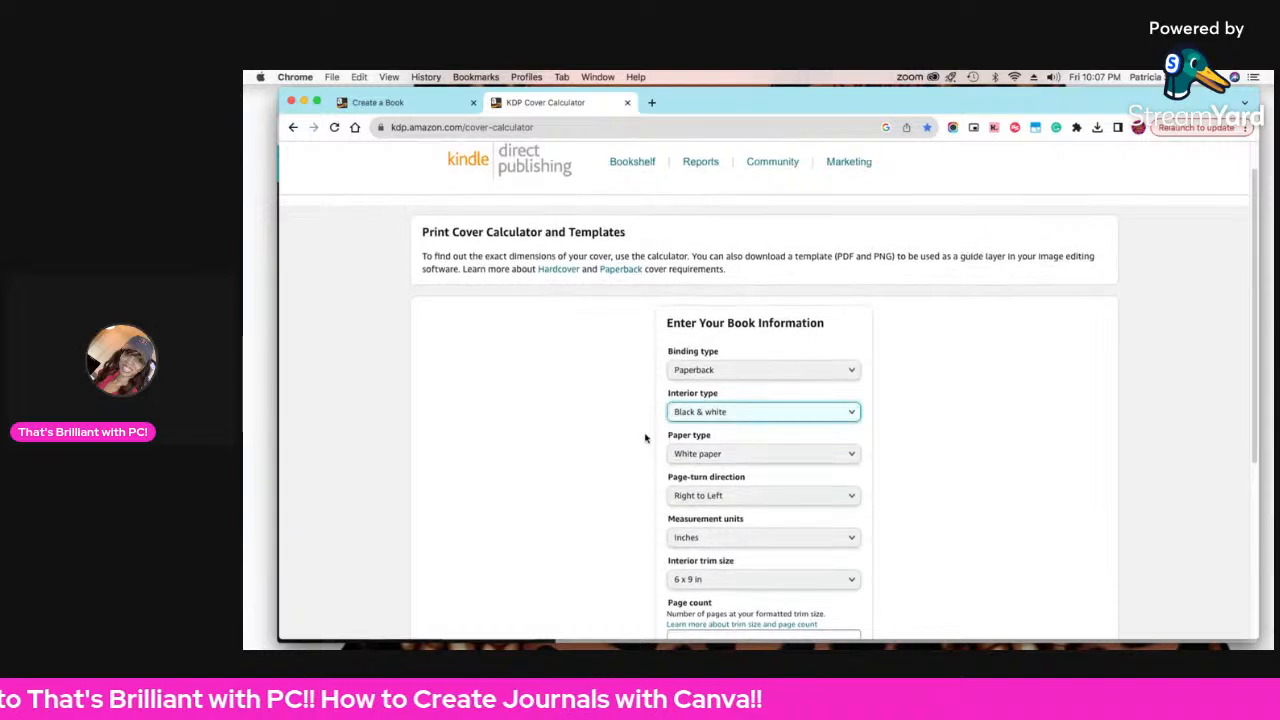
scroll(674, 424, "down", 3)
left_click(697, 330)
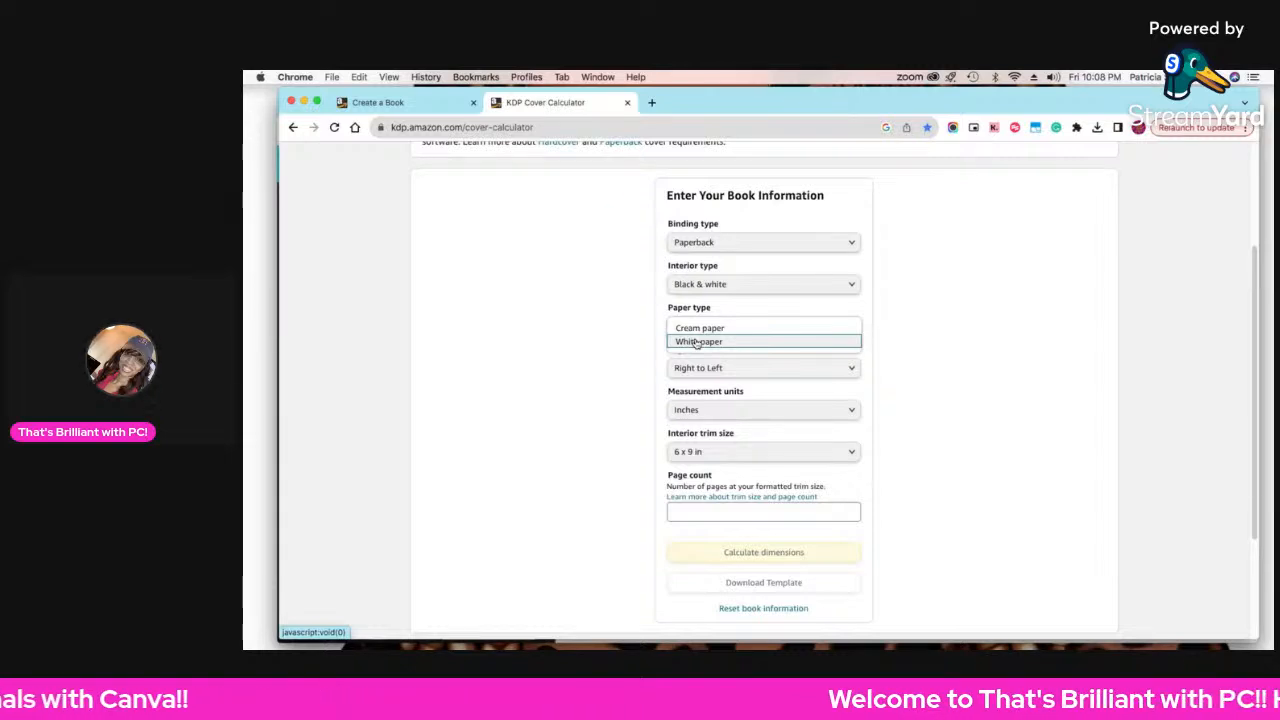
left_click(697, 342)
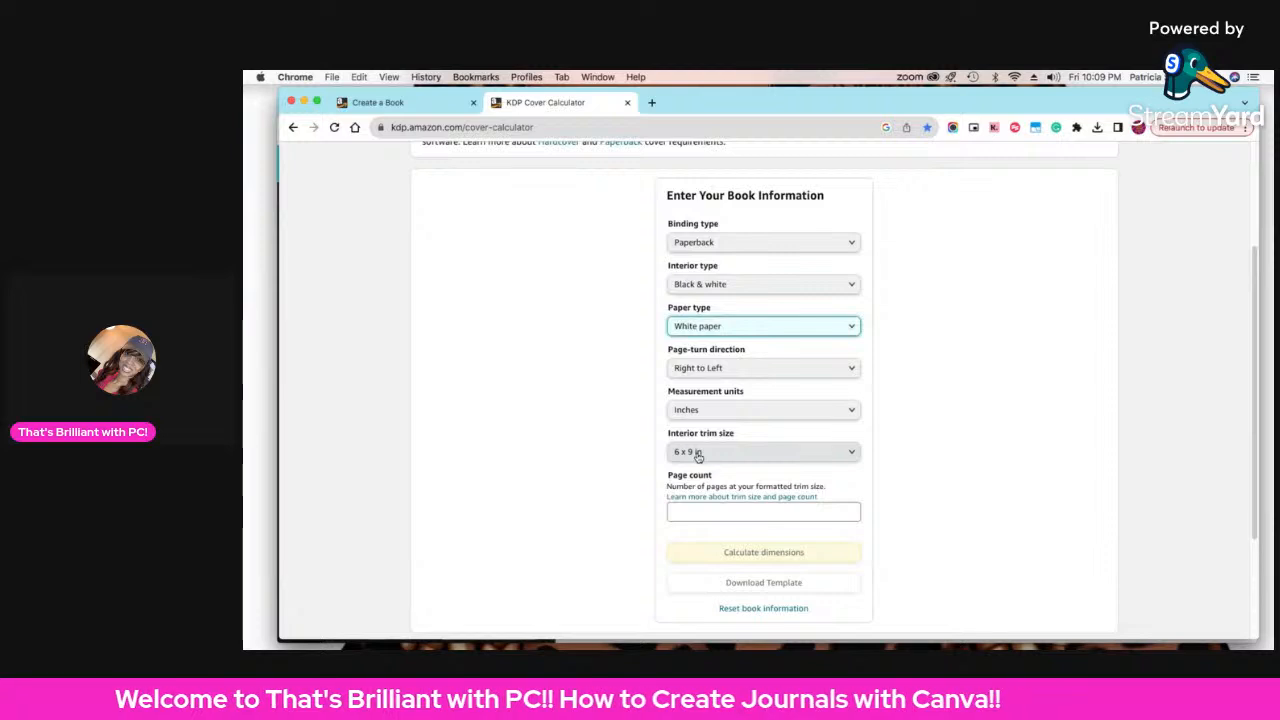
left_click(697, 454)
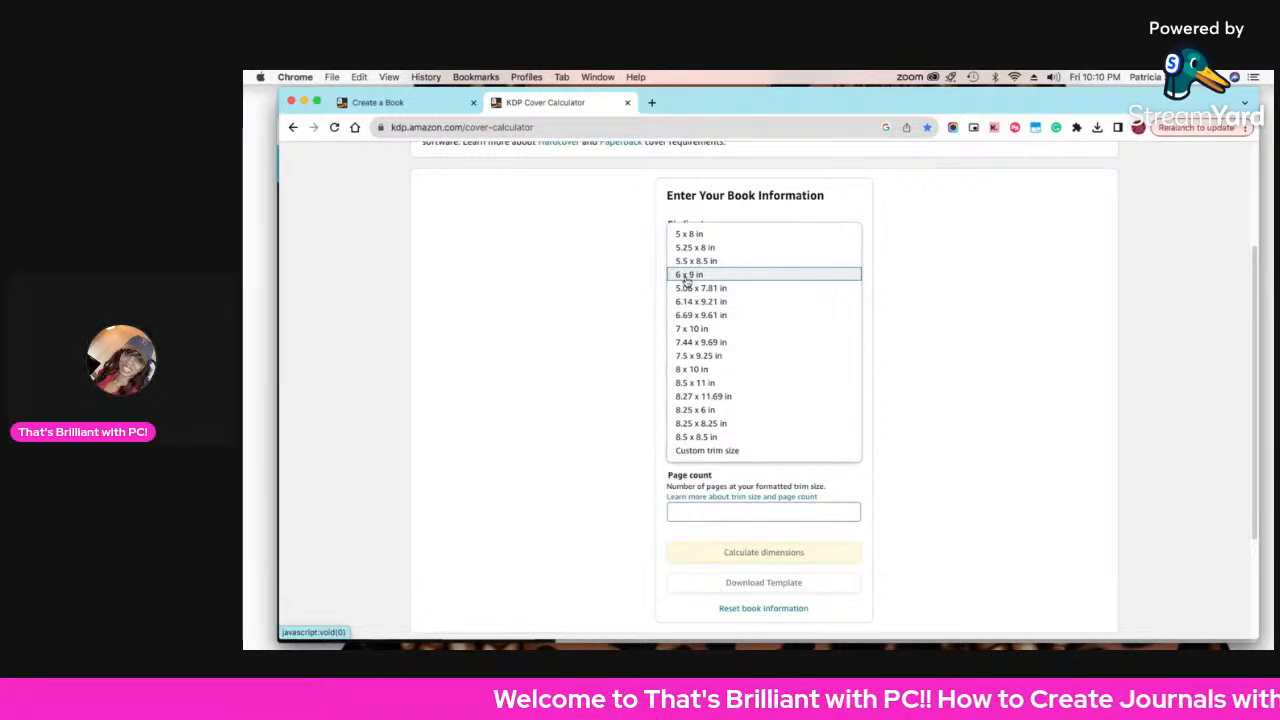
left_click(942, 293)
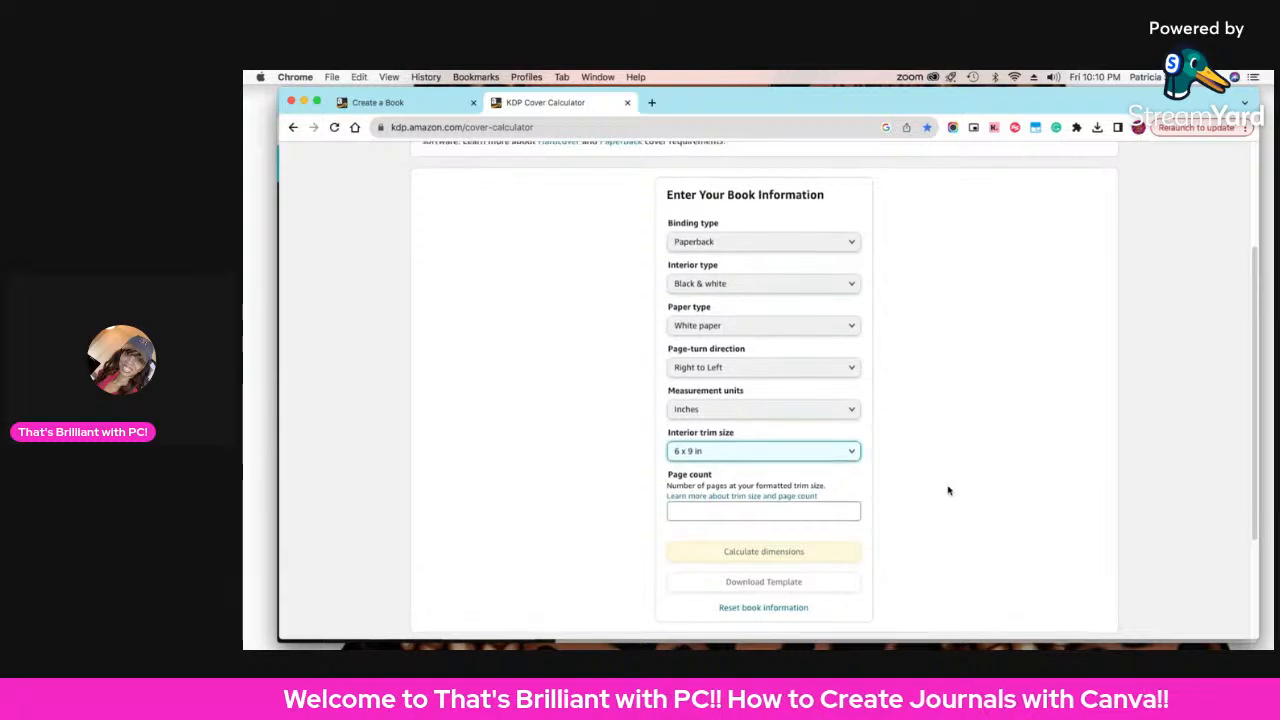
- Set the page count to 125 and calculate the cover dimensions
scroll(900, 495, "down", 1)
left_click(700, 464)
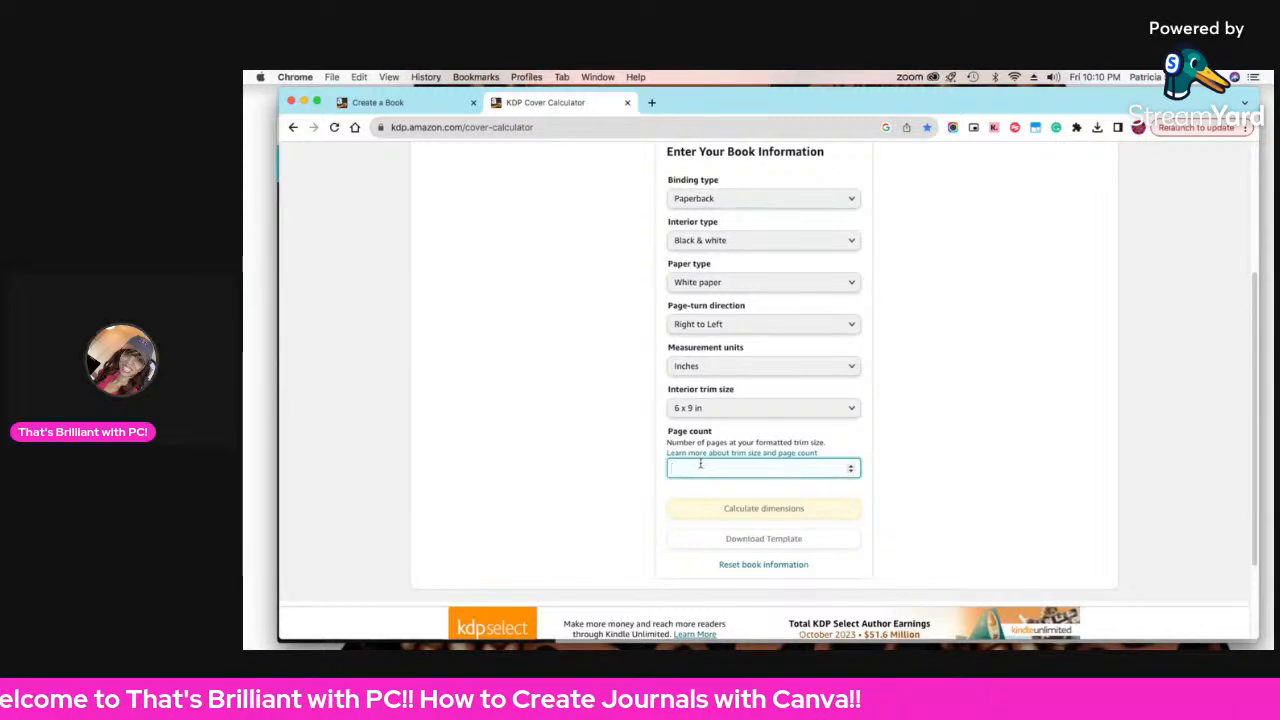
type("2")
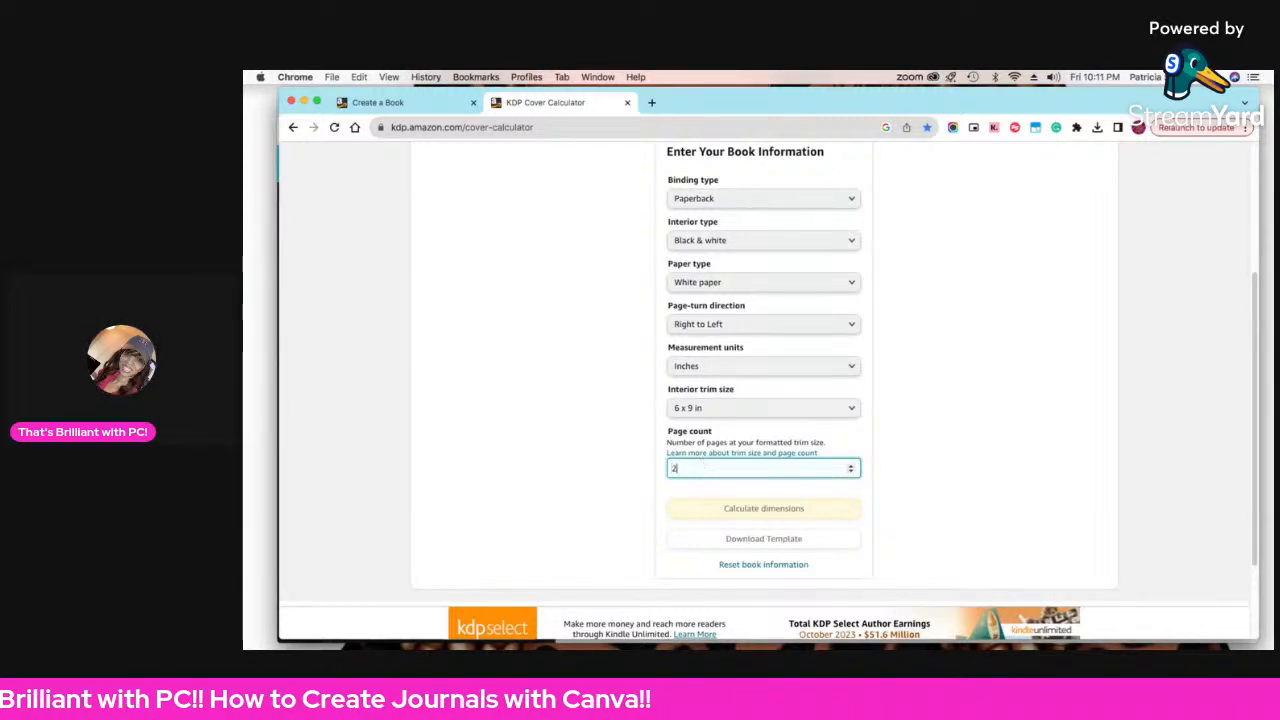
key("BackSpace")
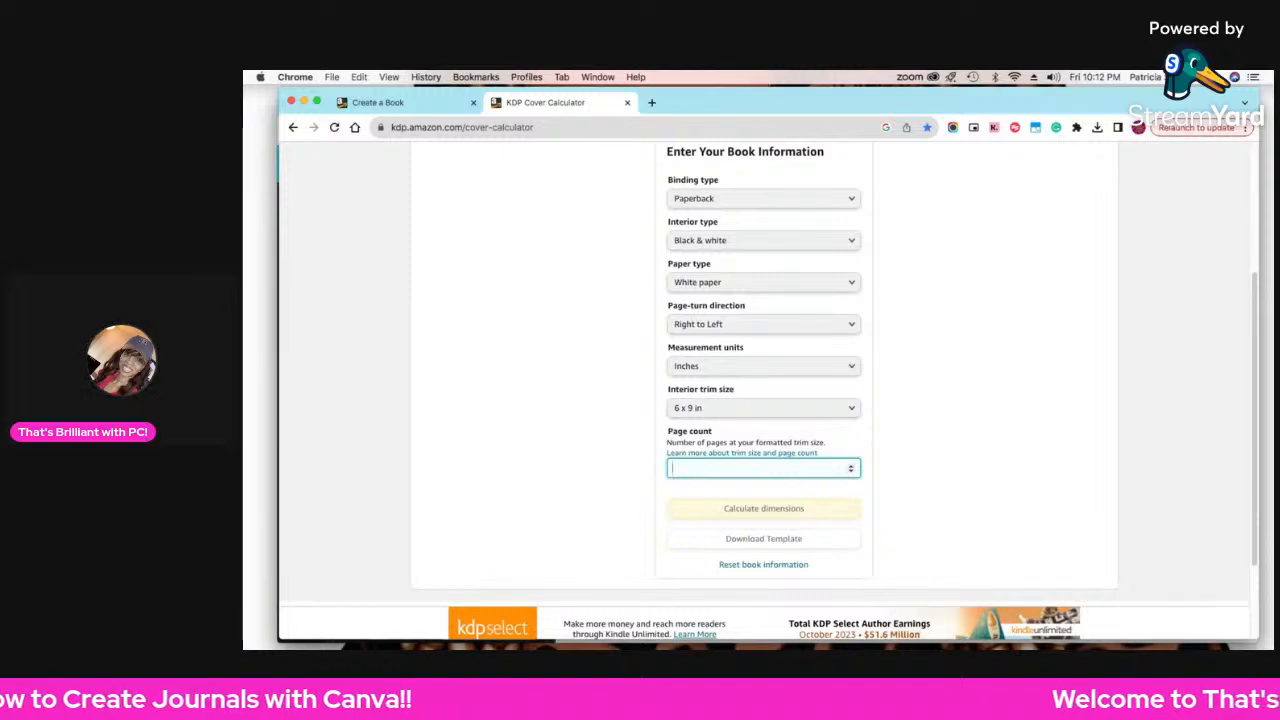
type("125")
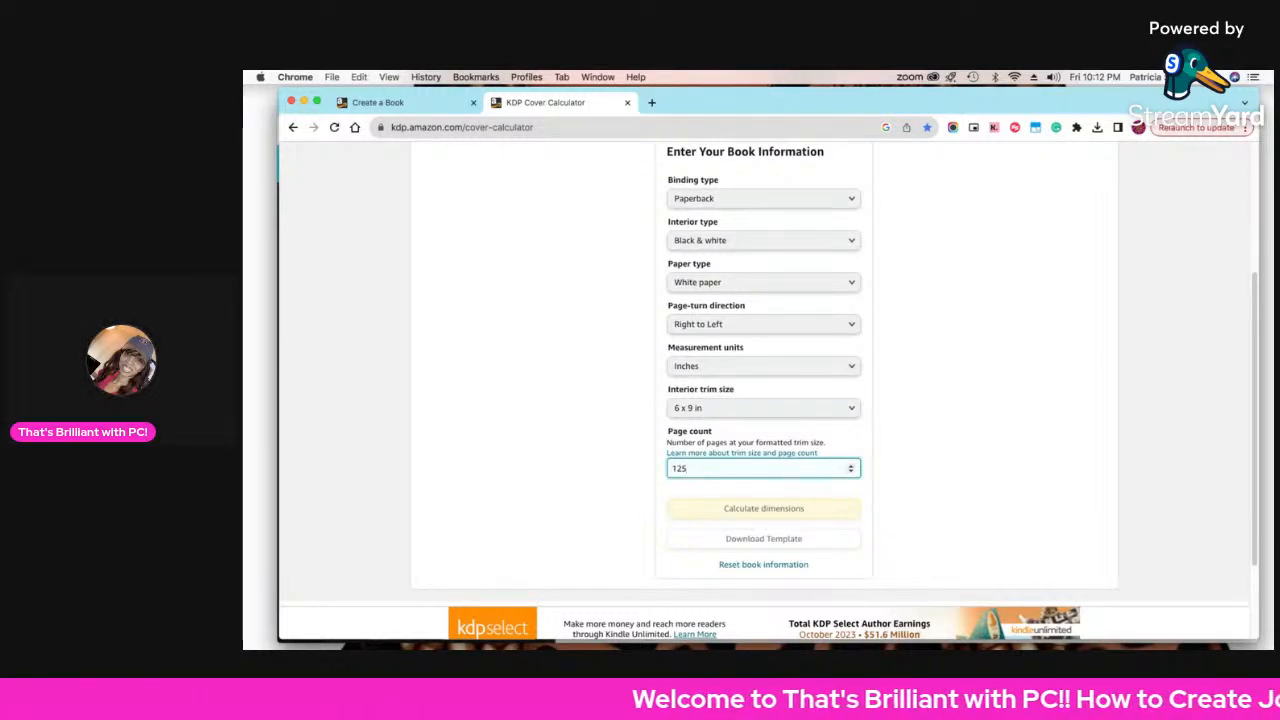
key("BackSpace")
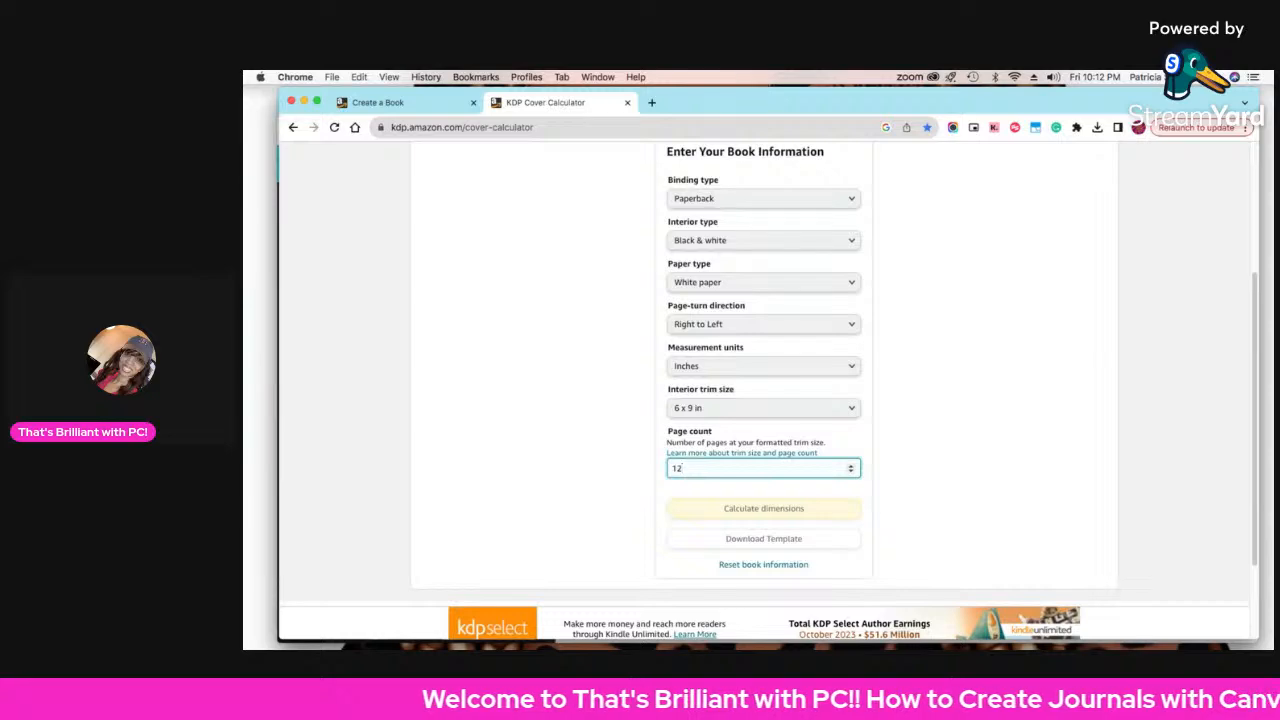
scroll(840, 403, "up", 3)
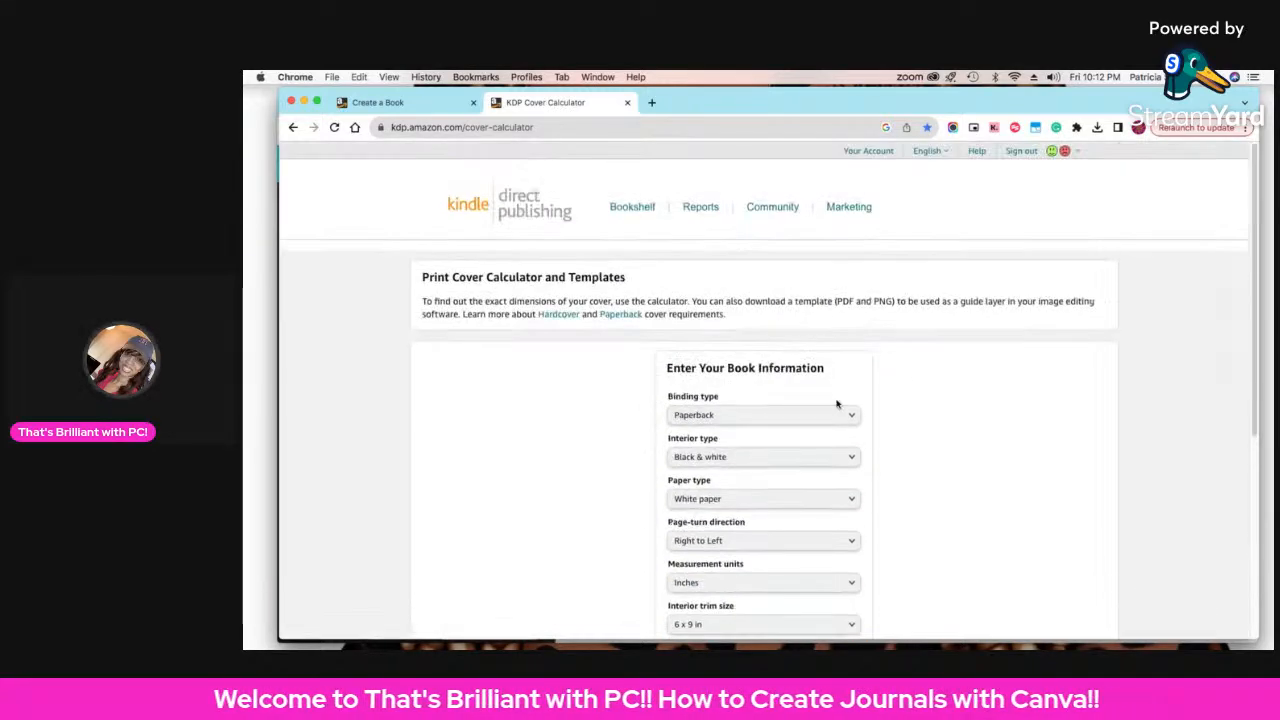
scroll(620, 397, "down", 10)
scroll(620, 397, "up", 5)
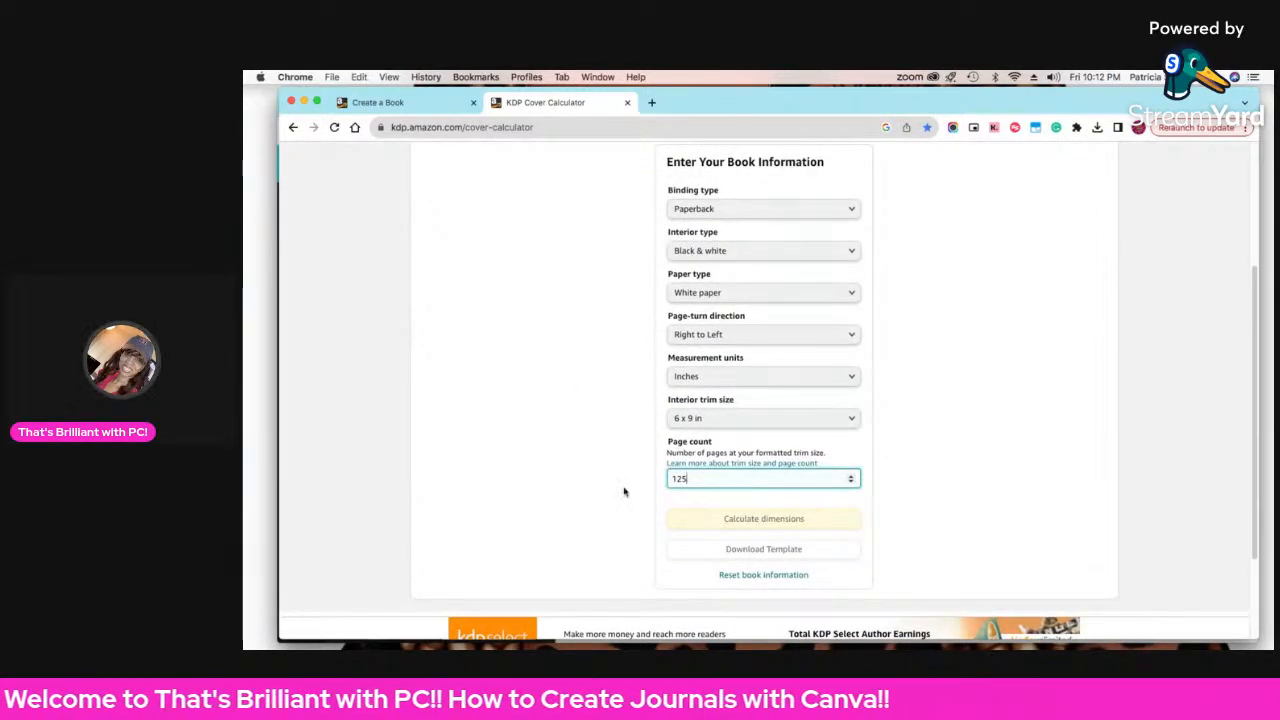
left_click(901, 520)
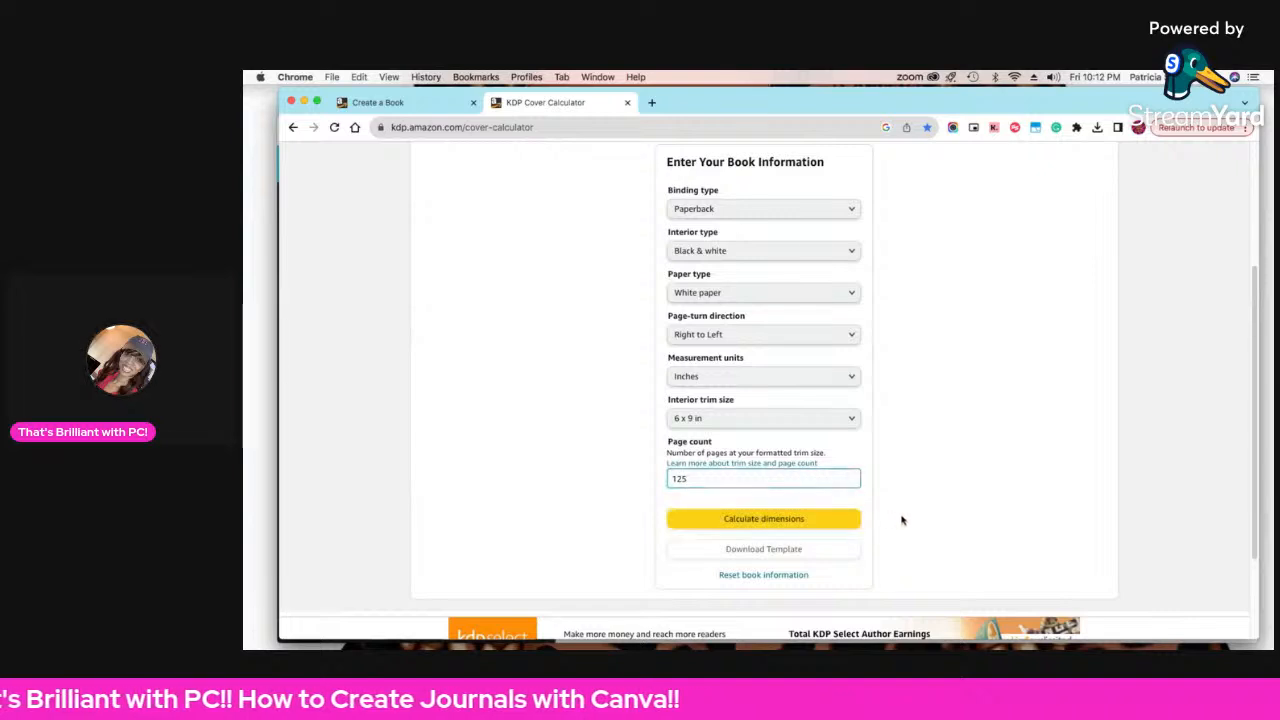
left_click(728, 519)
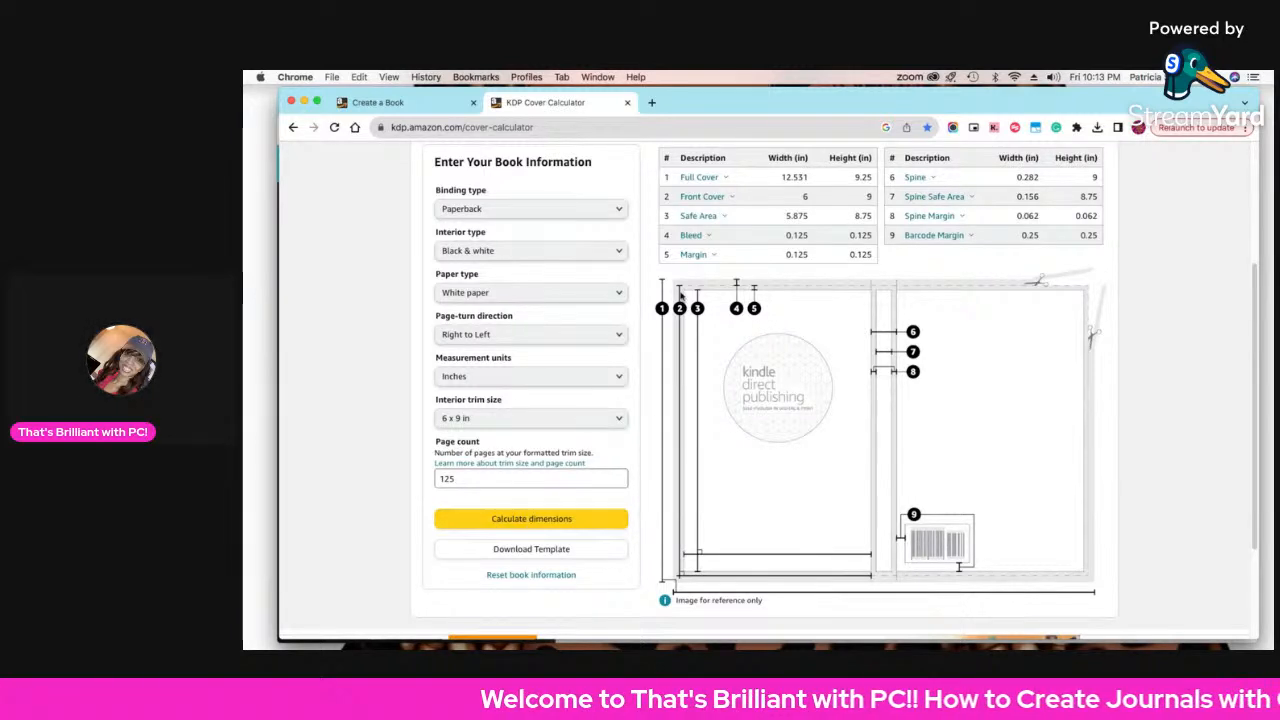
- Set the page count to 200 and recalculate the cover dimensions
mouse_move(717, 208)
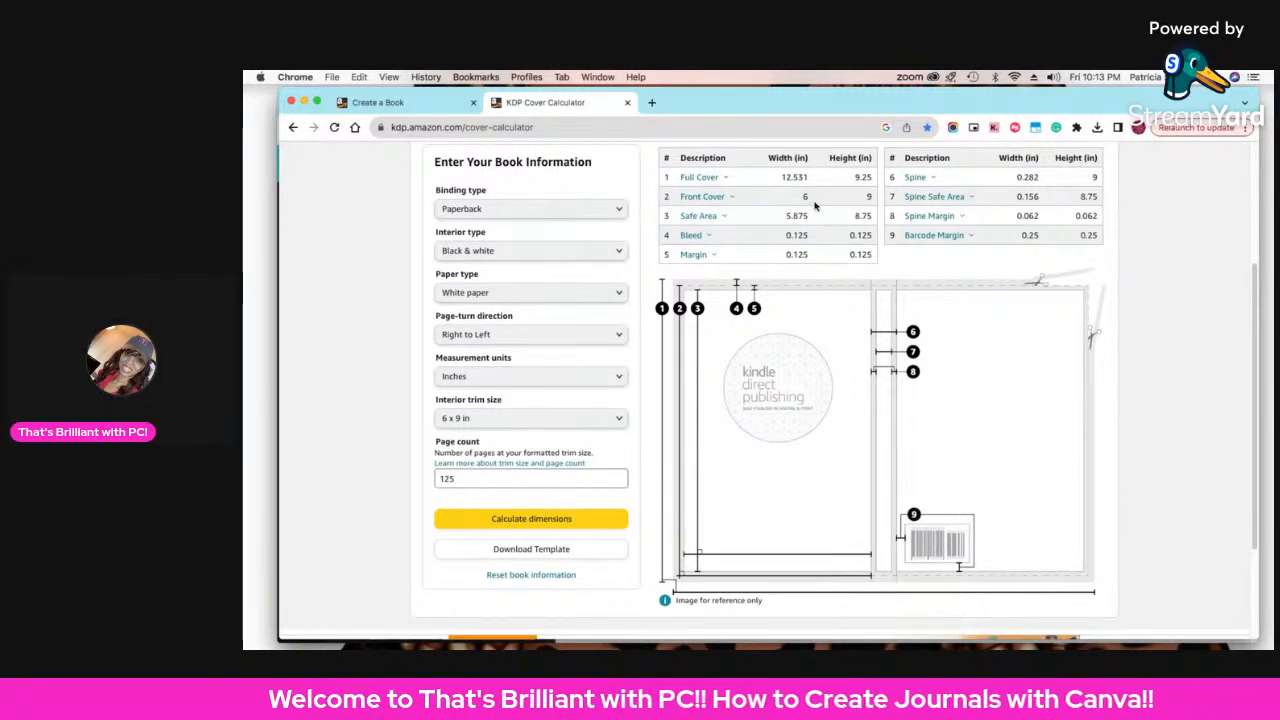
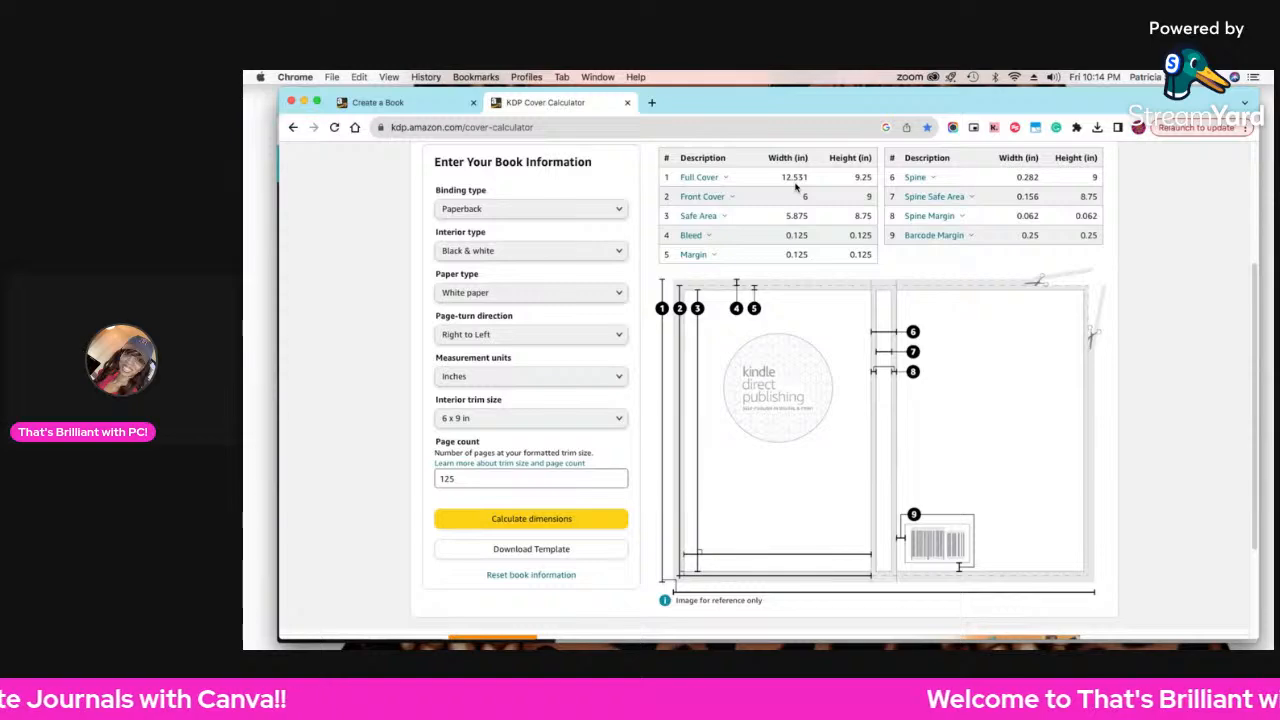
mouse_move(912, 185)
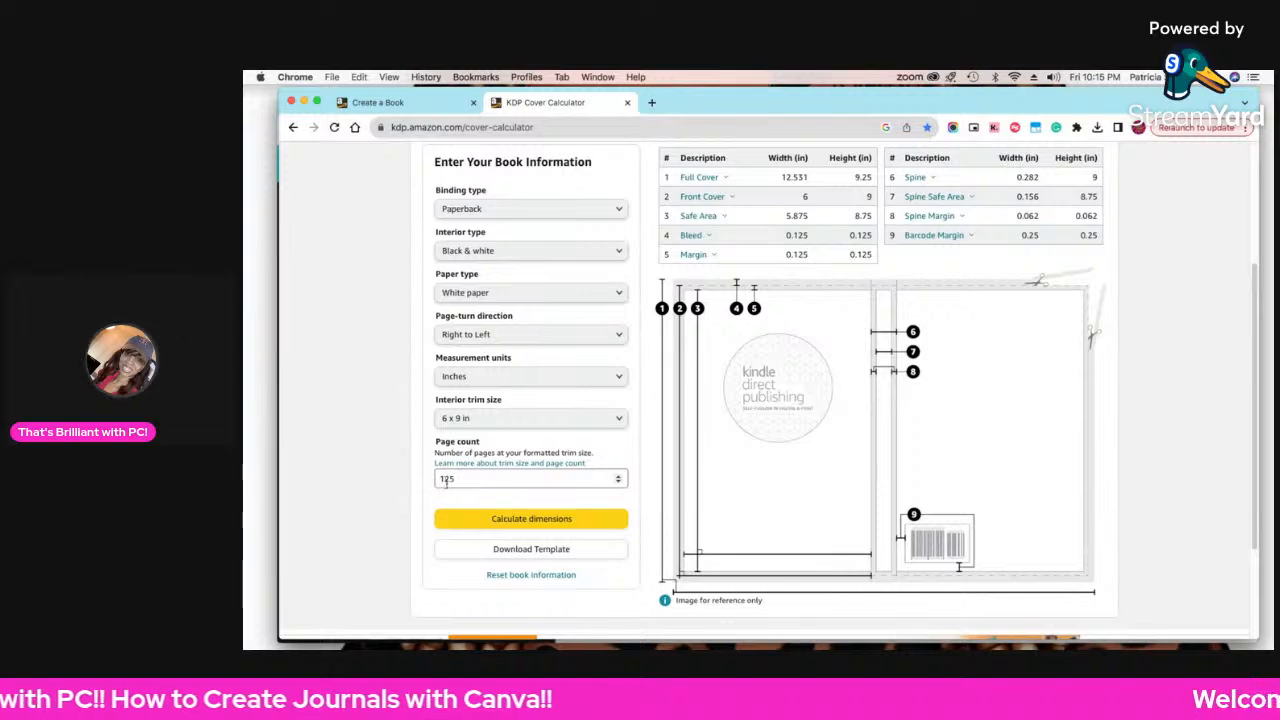
left_click(446, 484)
left_click_drag(446, 482, 462, 481)
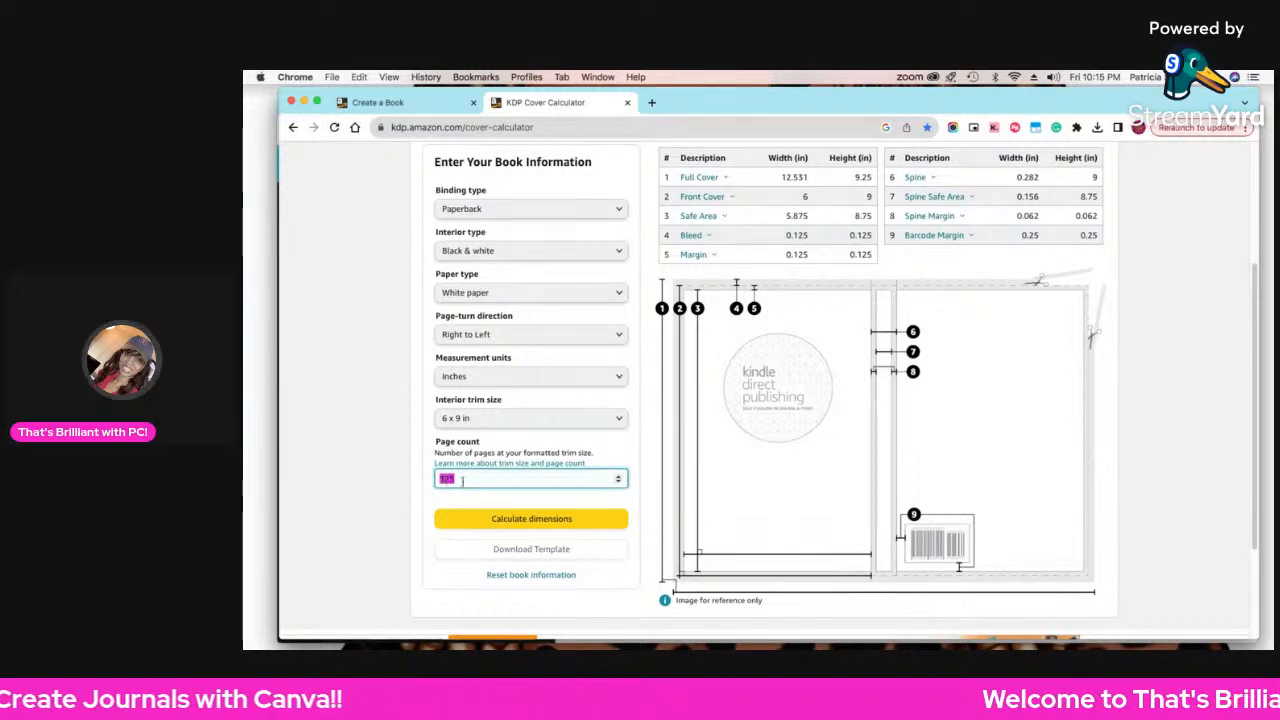
type("150")
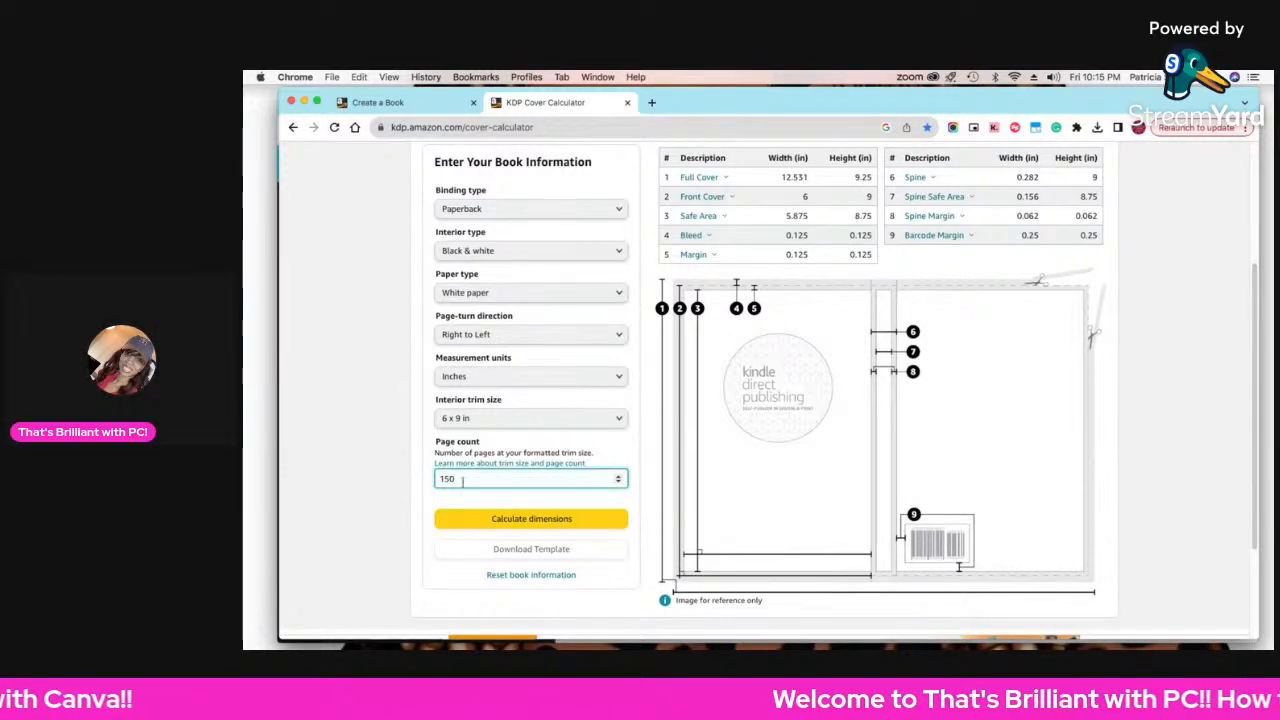
double_click(451, 478)
type("200")
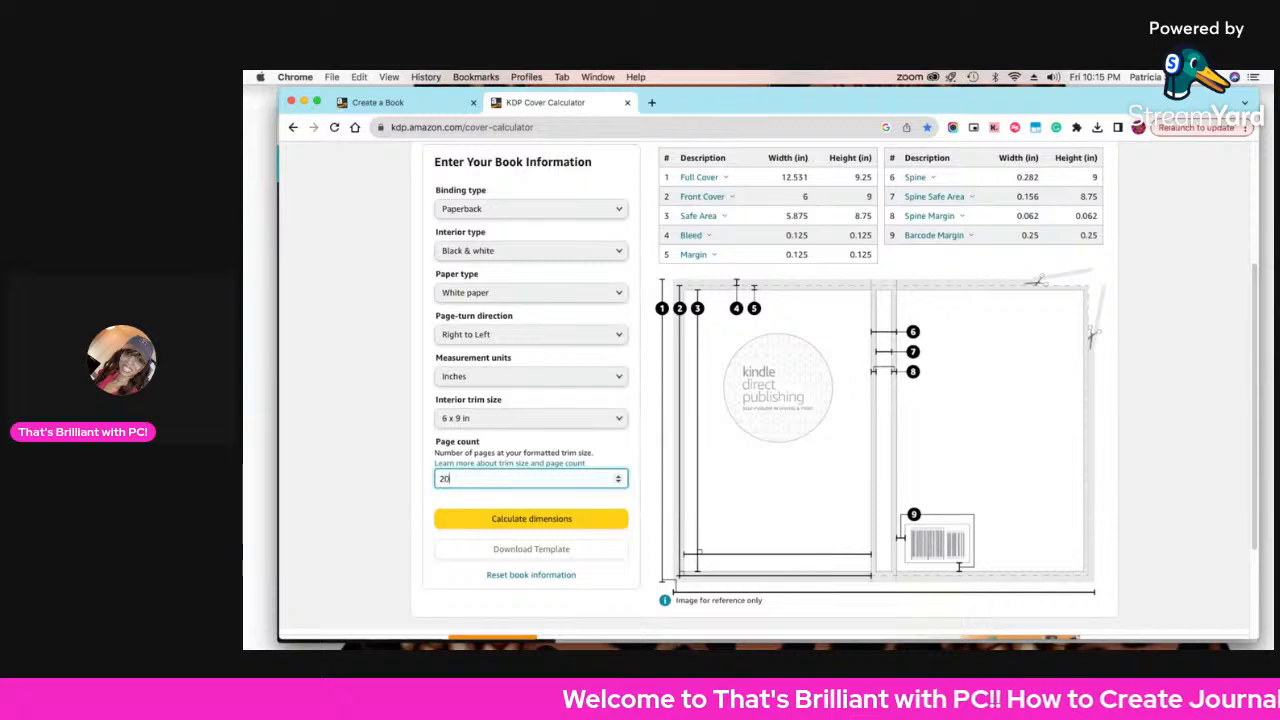
left_click(481, 524)
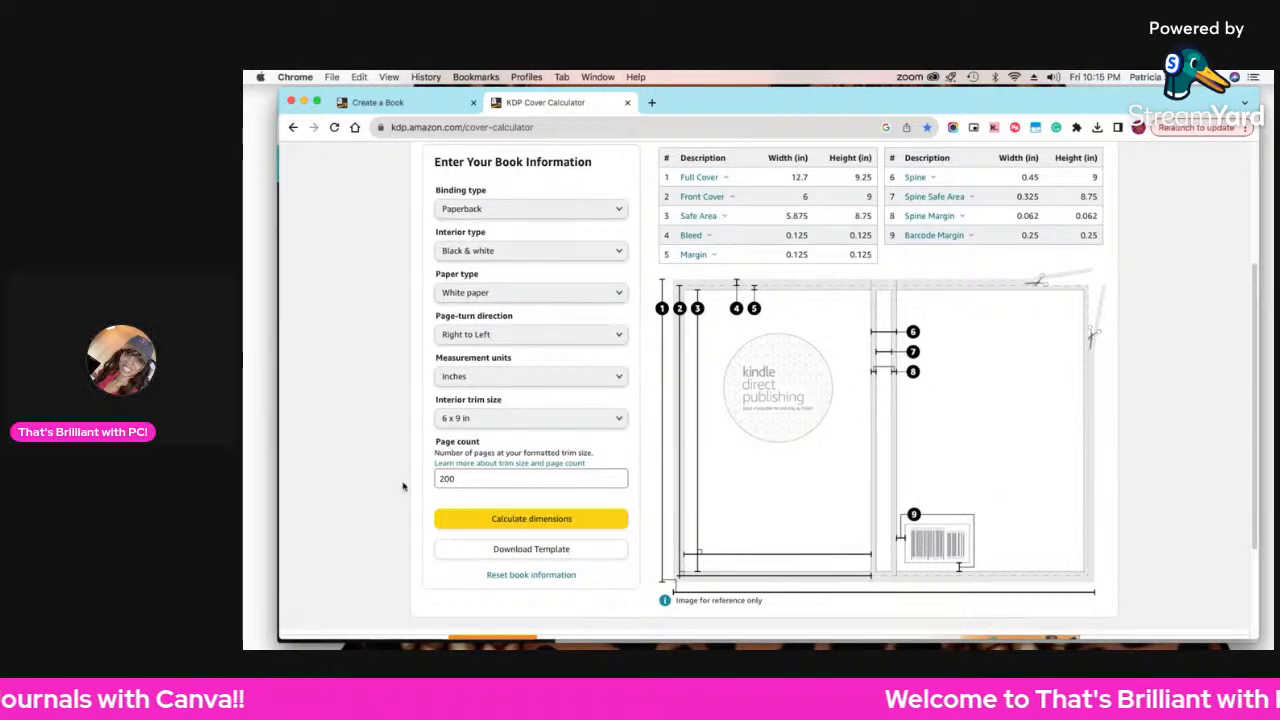
- Recalculate the cover dimensions for a page count of 125 and download the cover template
left_click(448, 482)
double_click(447, 479)
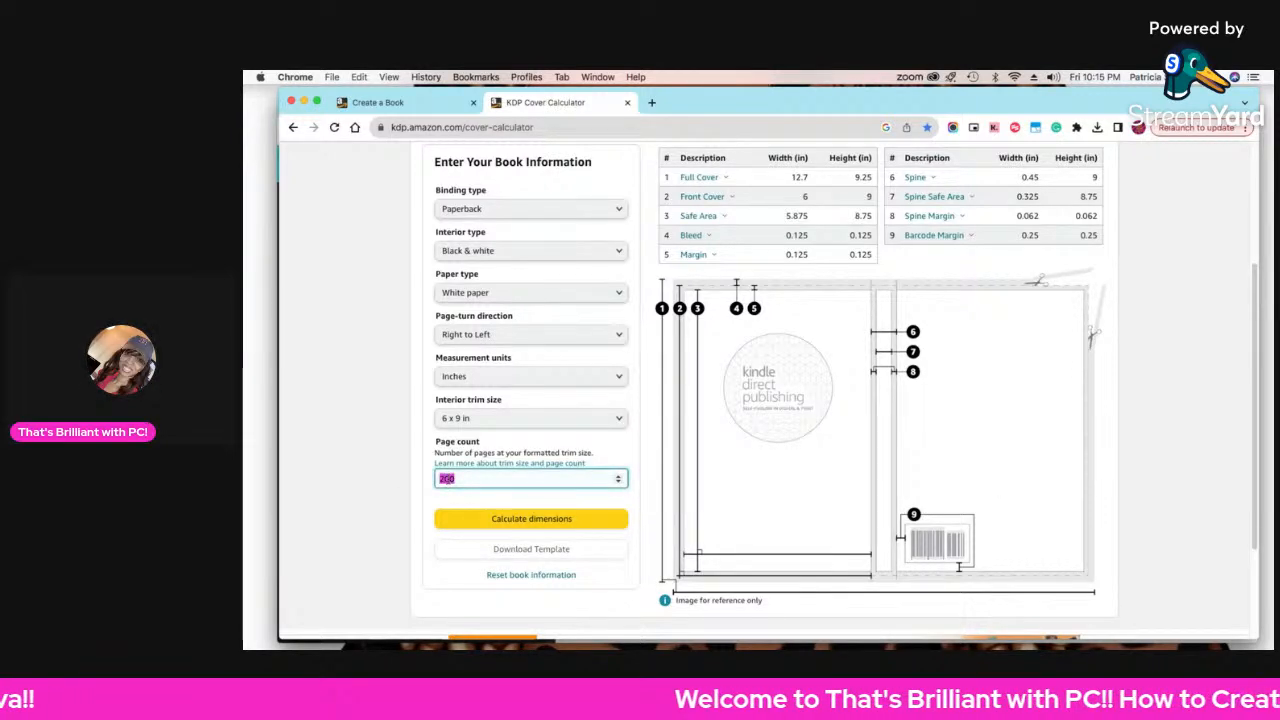
type("125")
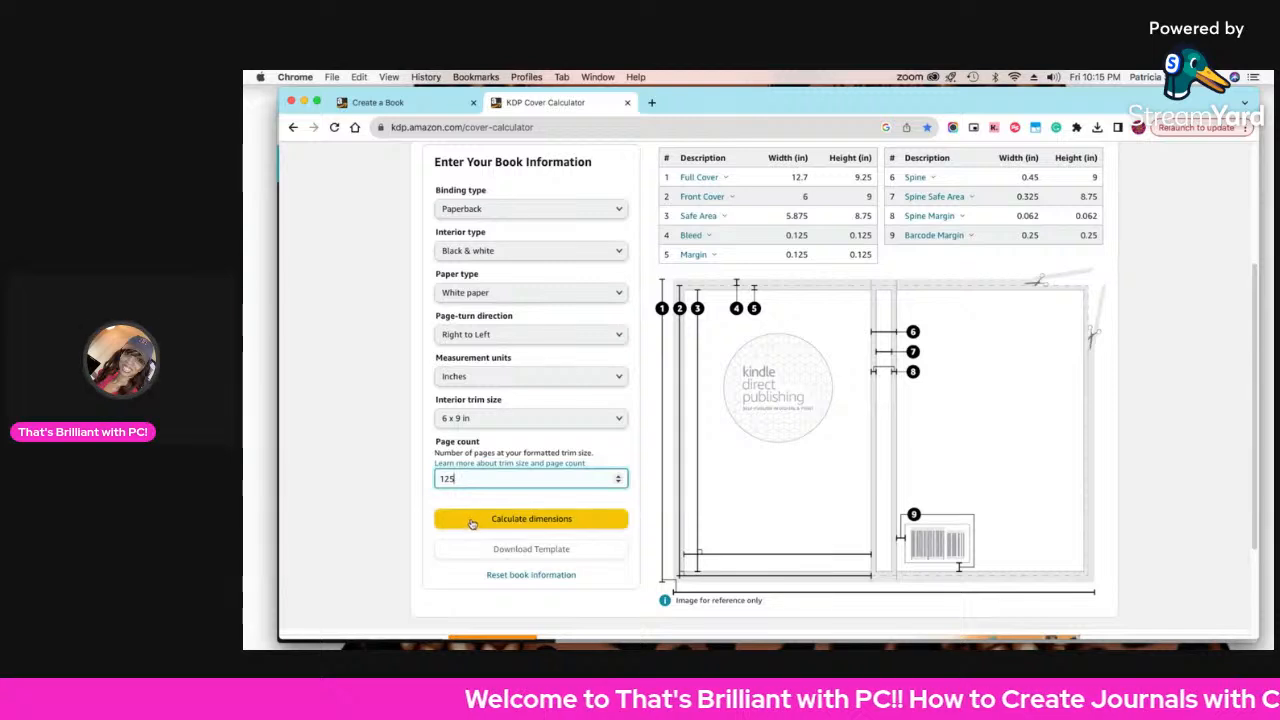
left_click(448, 518)
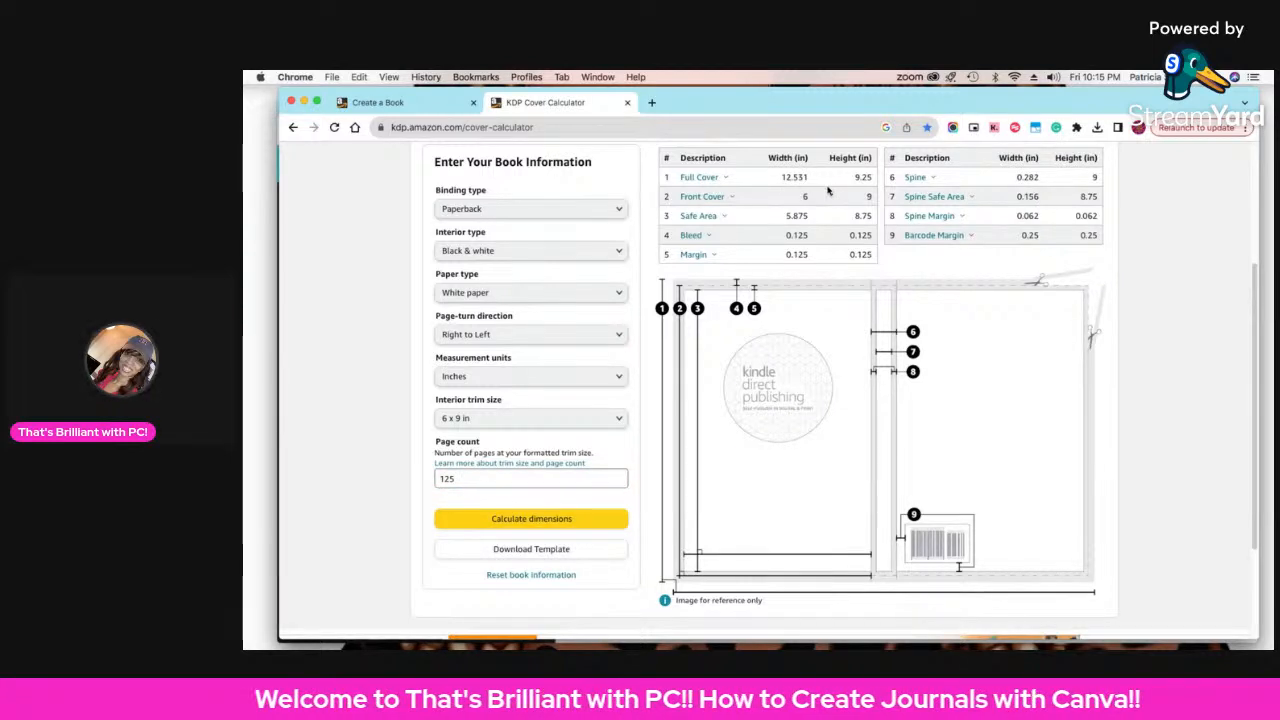
mouse_move(813, 195)
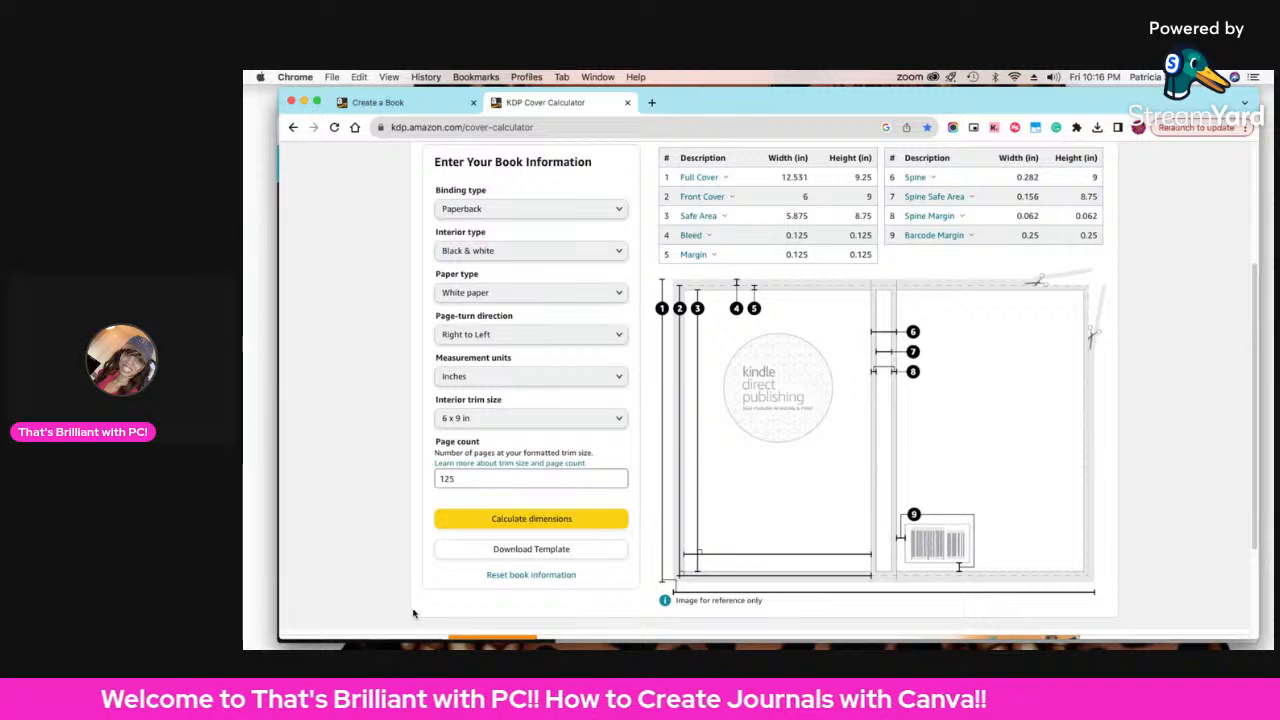
left_click(485, 559)
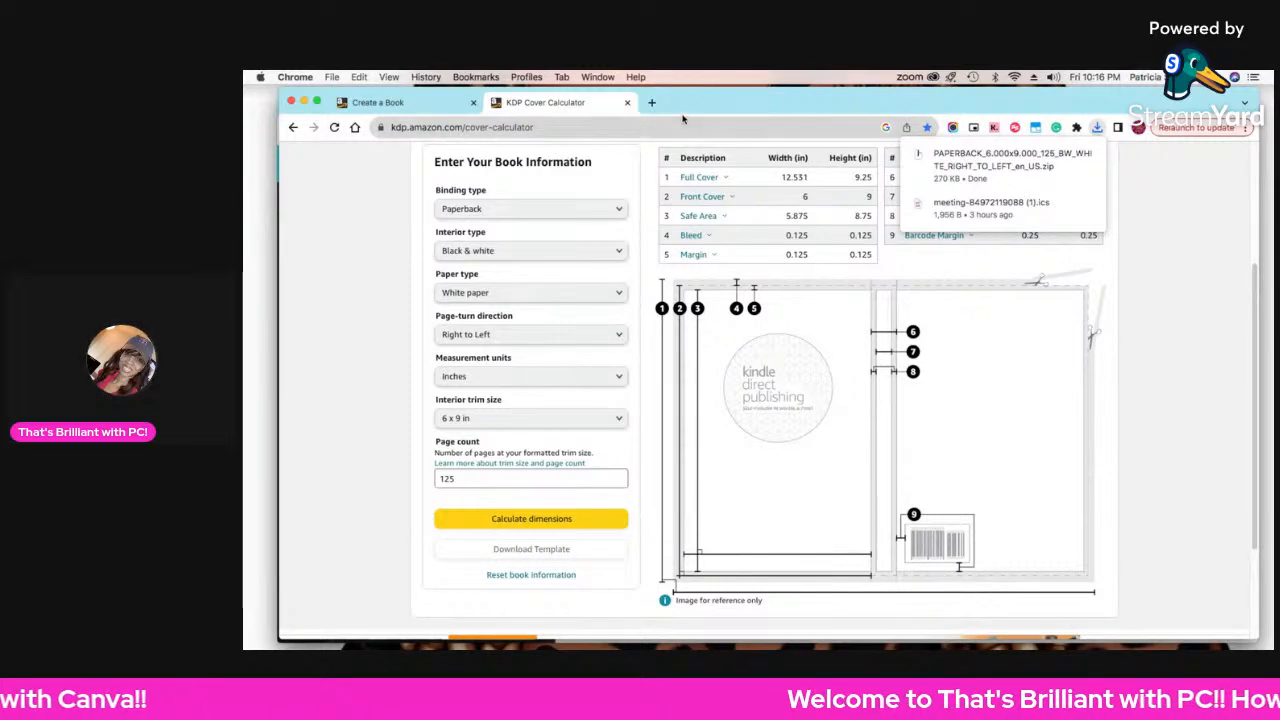
- Switch to the Sample Prayer Journal design in Canva and show page 1 with the front cover
left_click_drag(694, 108, 243, 470)
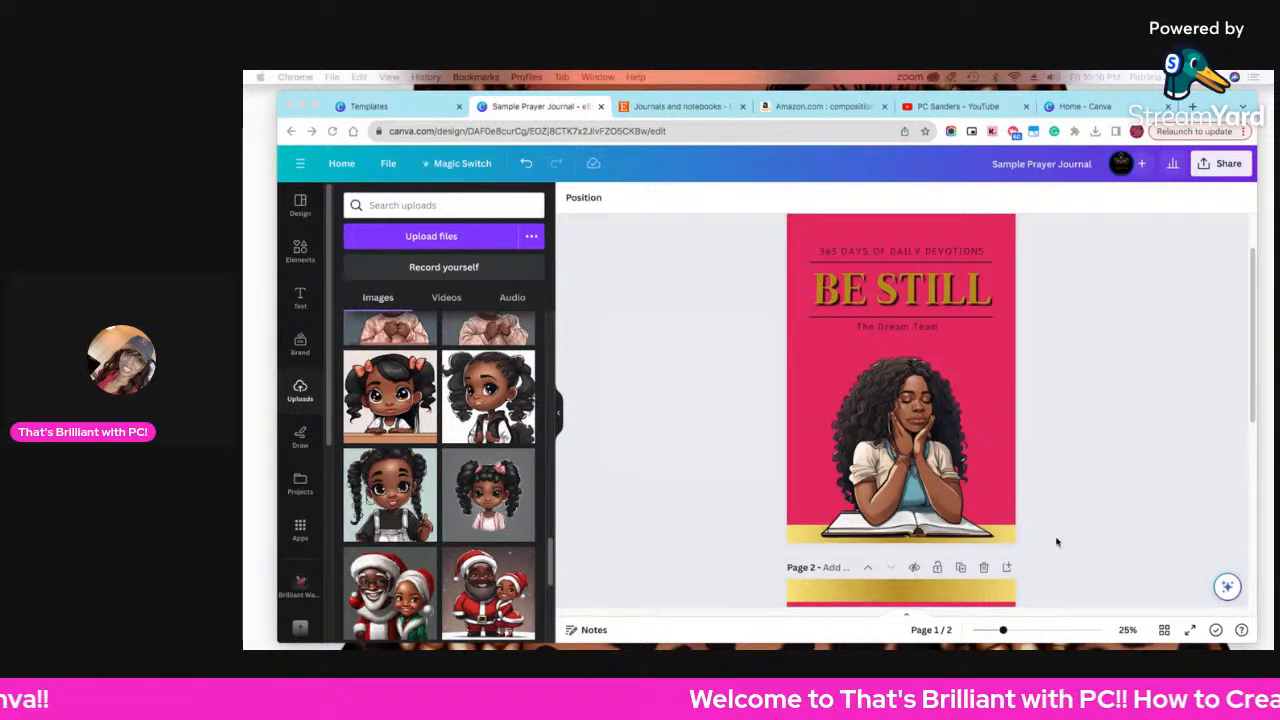
left_click(657, 274)
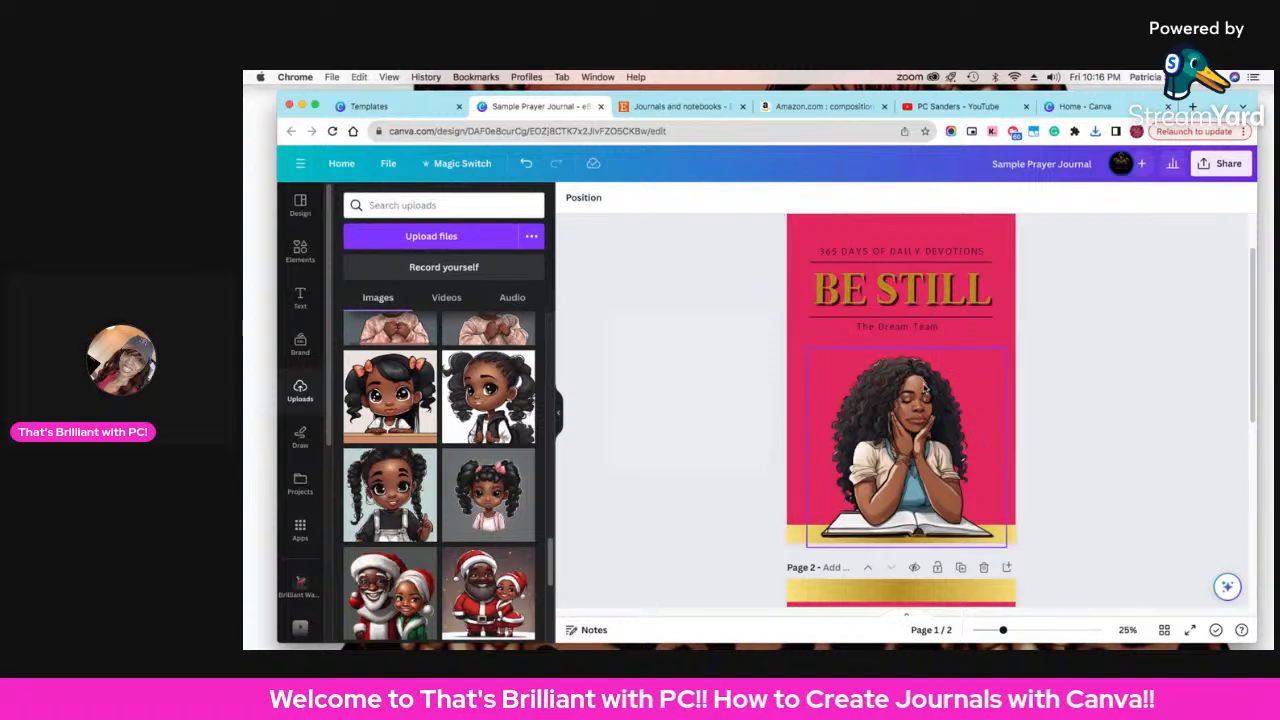
scroll(894, 380, "up", 2)
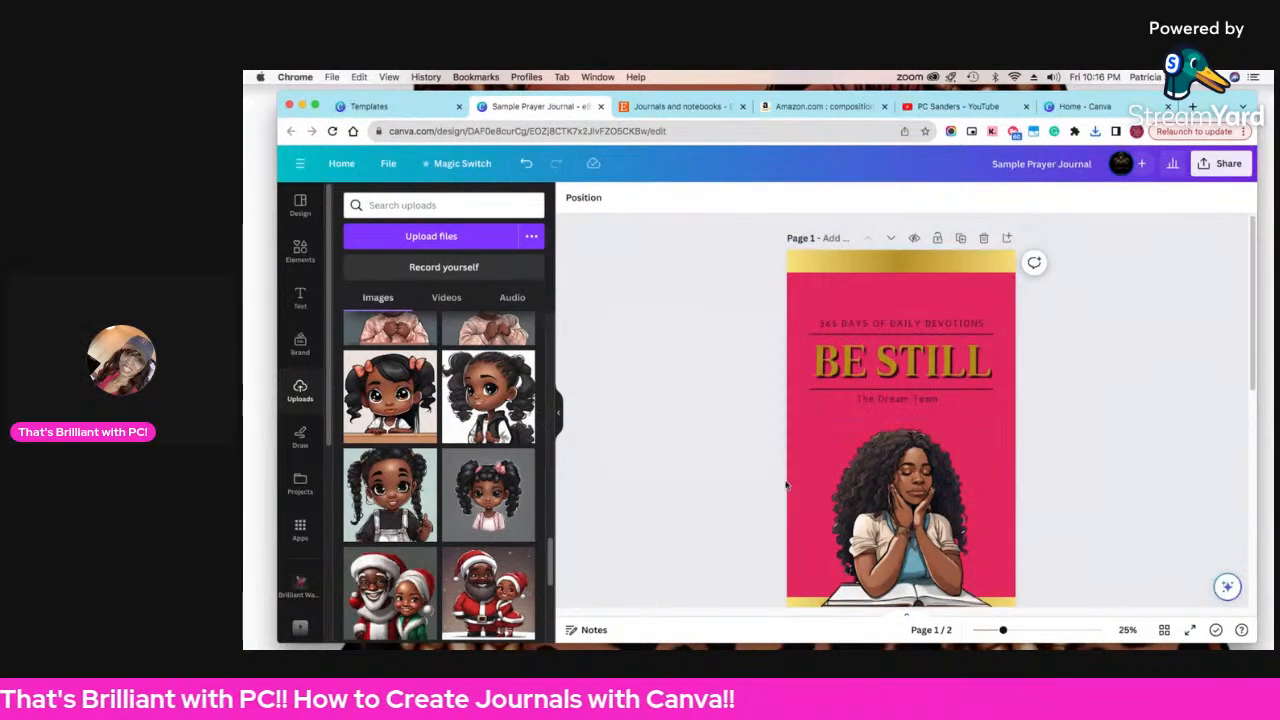
left_click(478, 243)
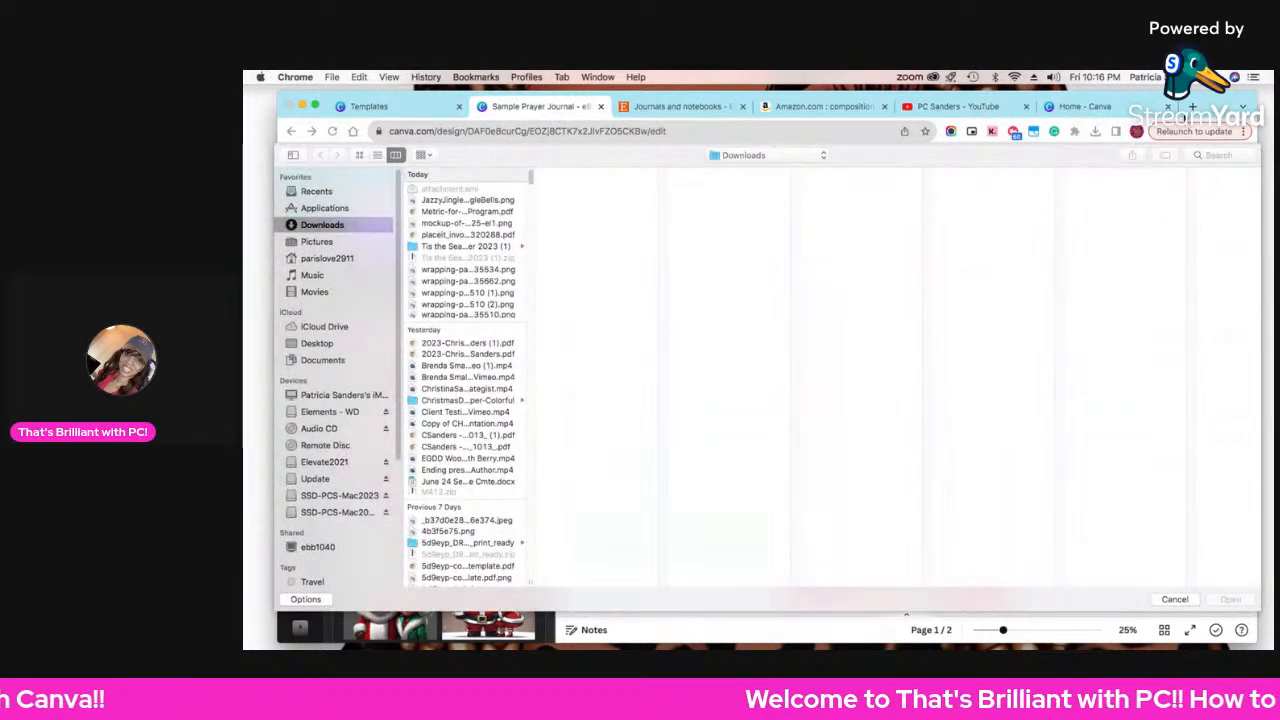
key("F11")
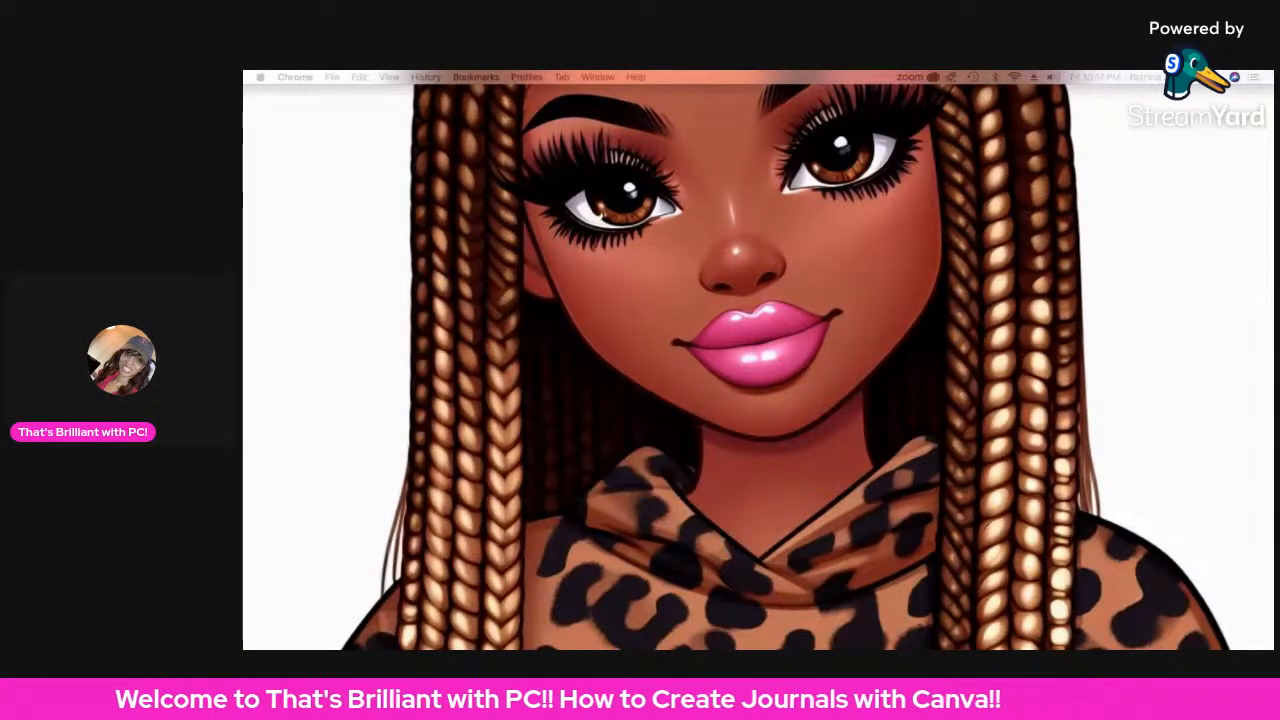
key("F11")
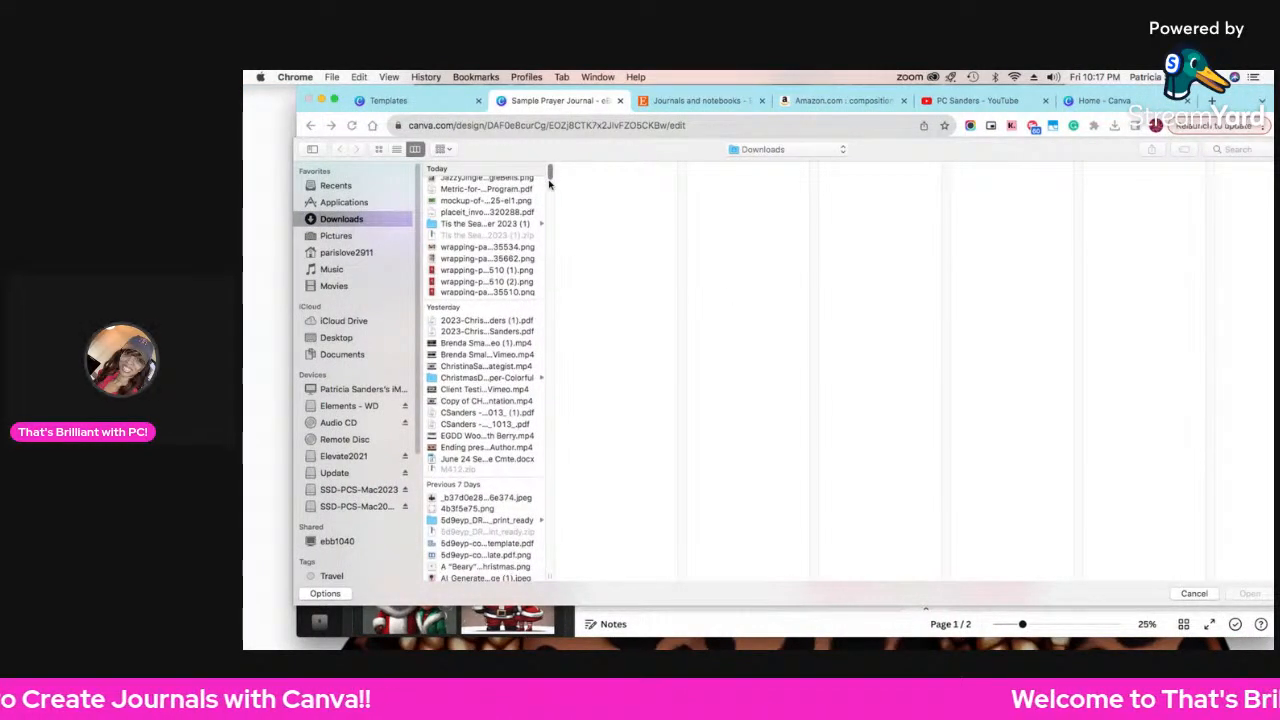
left_click_drag(548, 176, 553, 572)
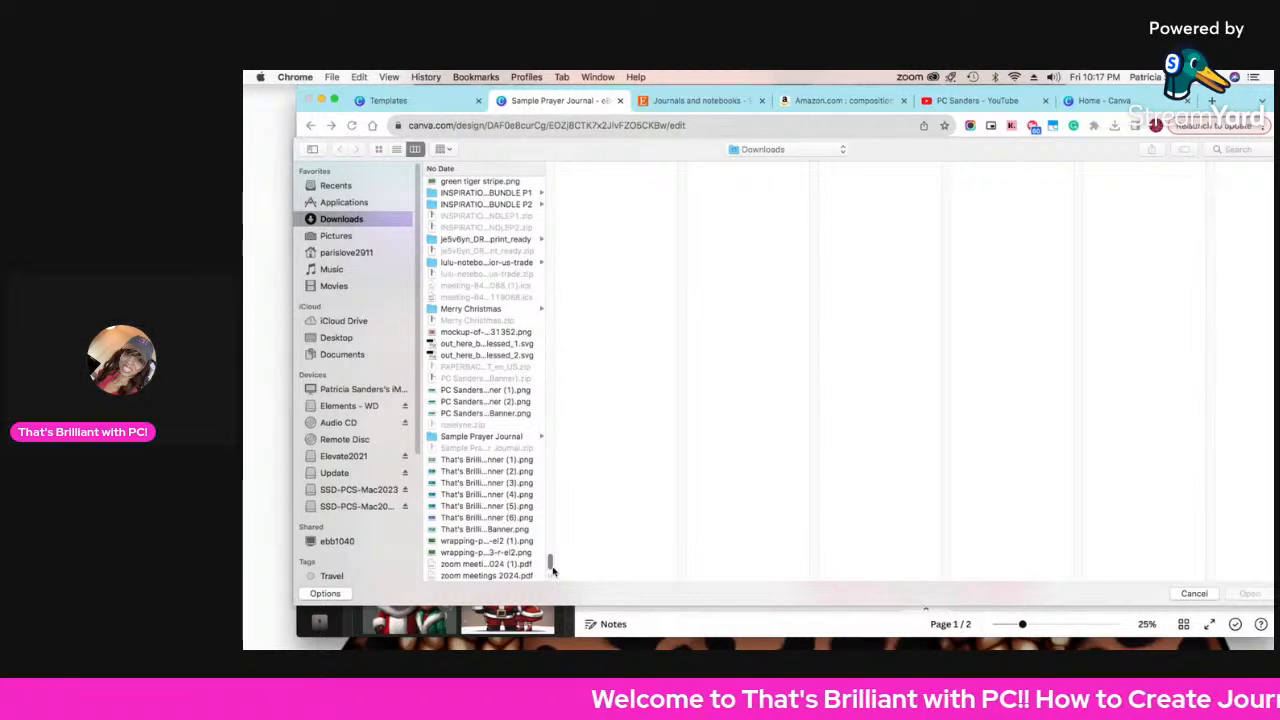
left_click_drag(551, 565, 551, 557)
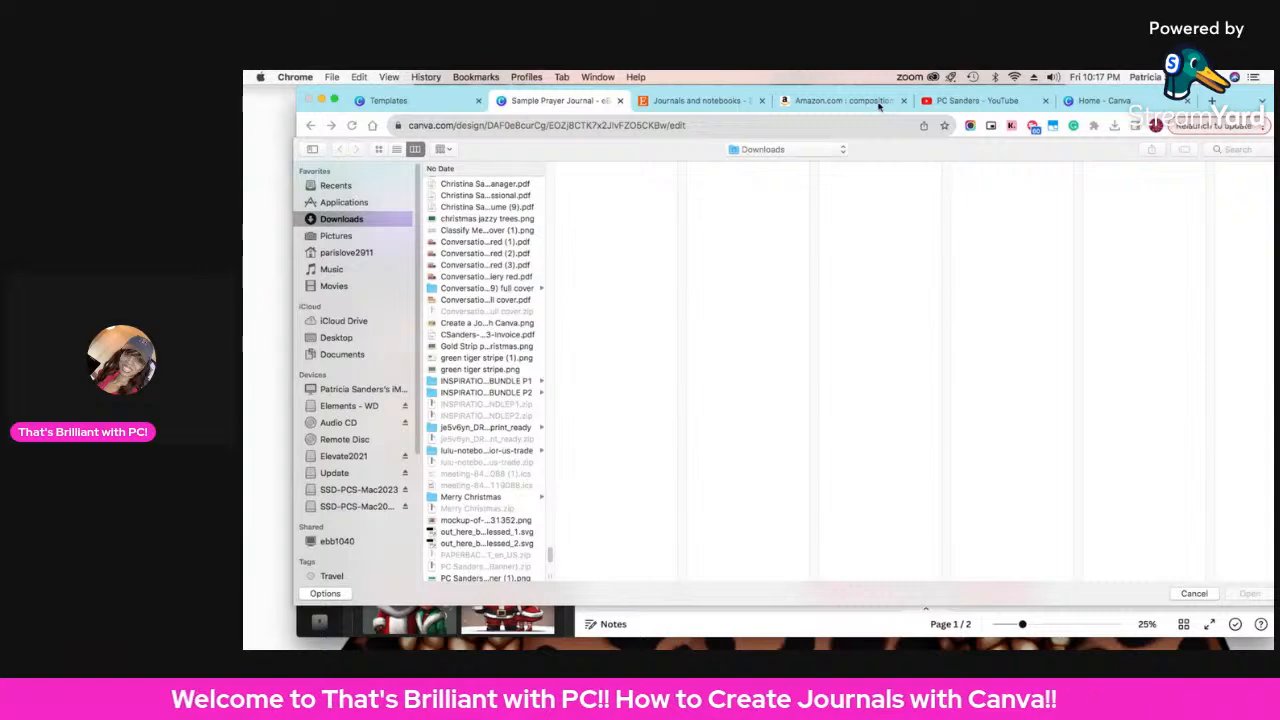
left_click(1193, 593)
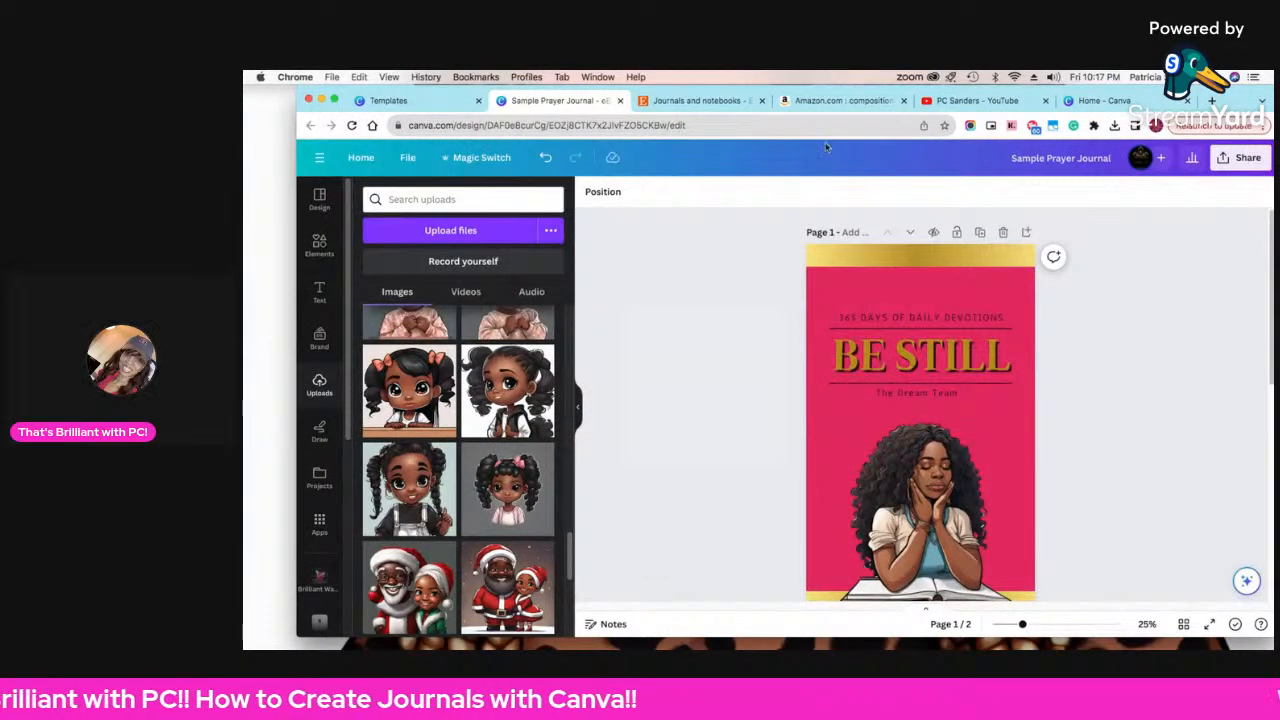
- Search the Downloads folder for "prayer" and upload the cover images 1.png and 2.png to the design's uploads
left_click(468, 231)
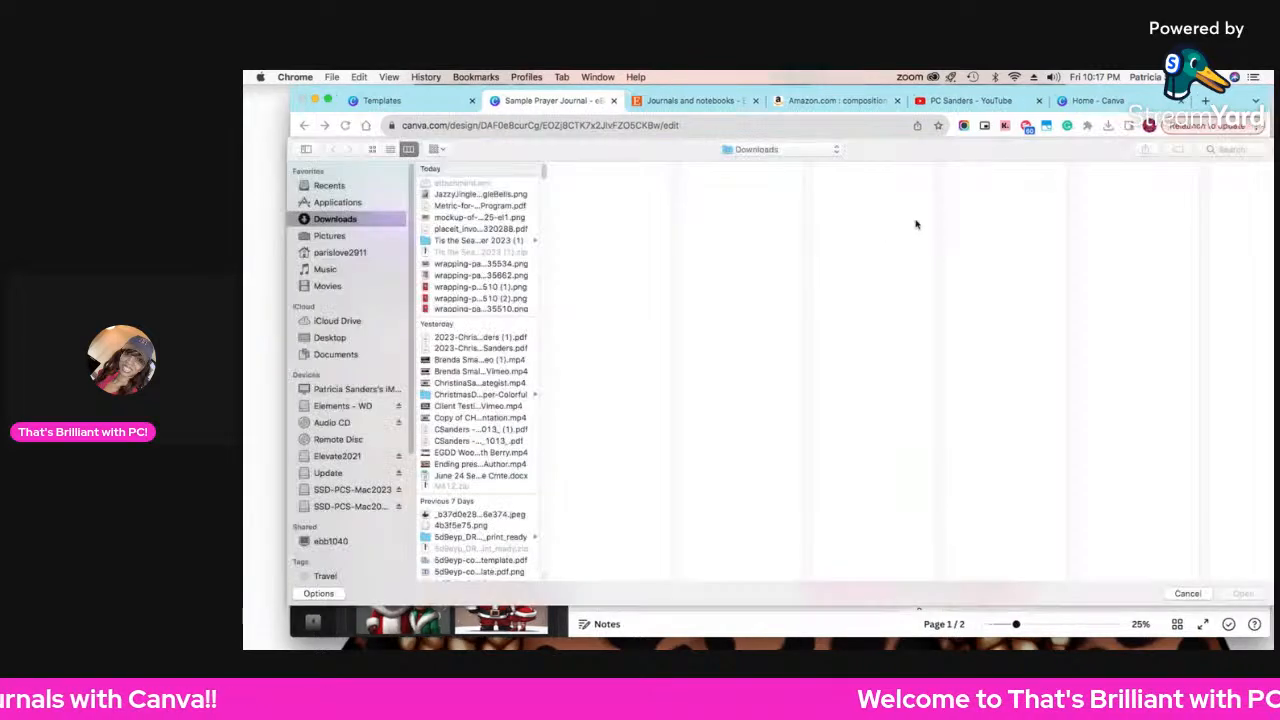
left_click(1223, 152)
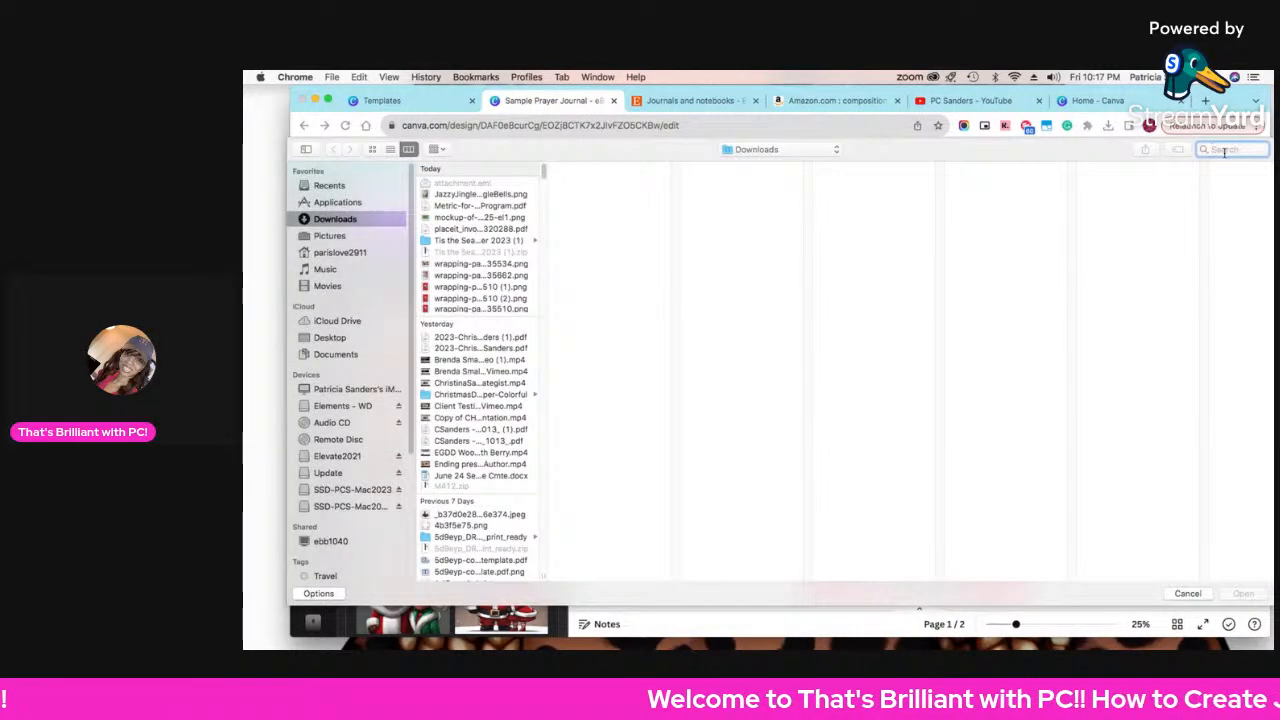
type("prayer")
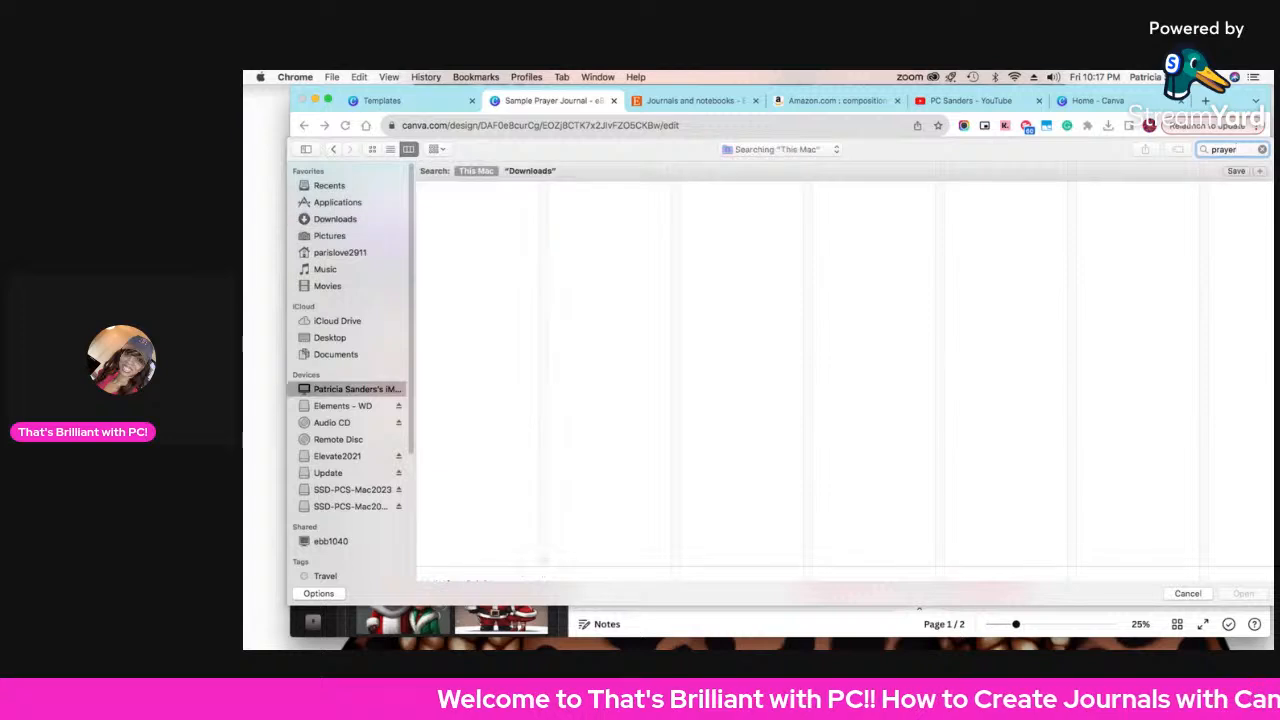
key("Return")
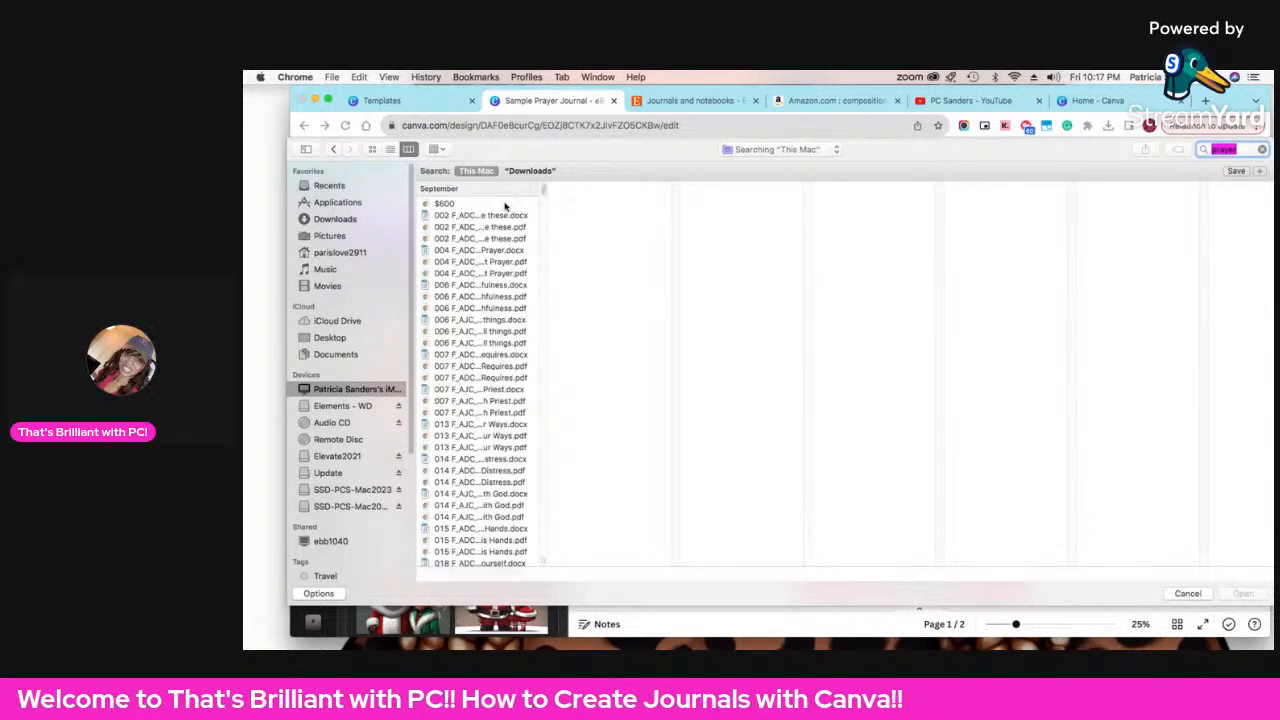
left_click(514, 172)
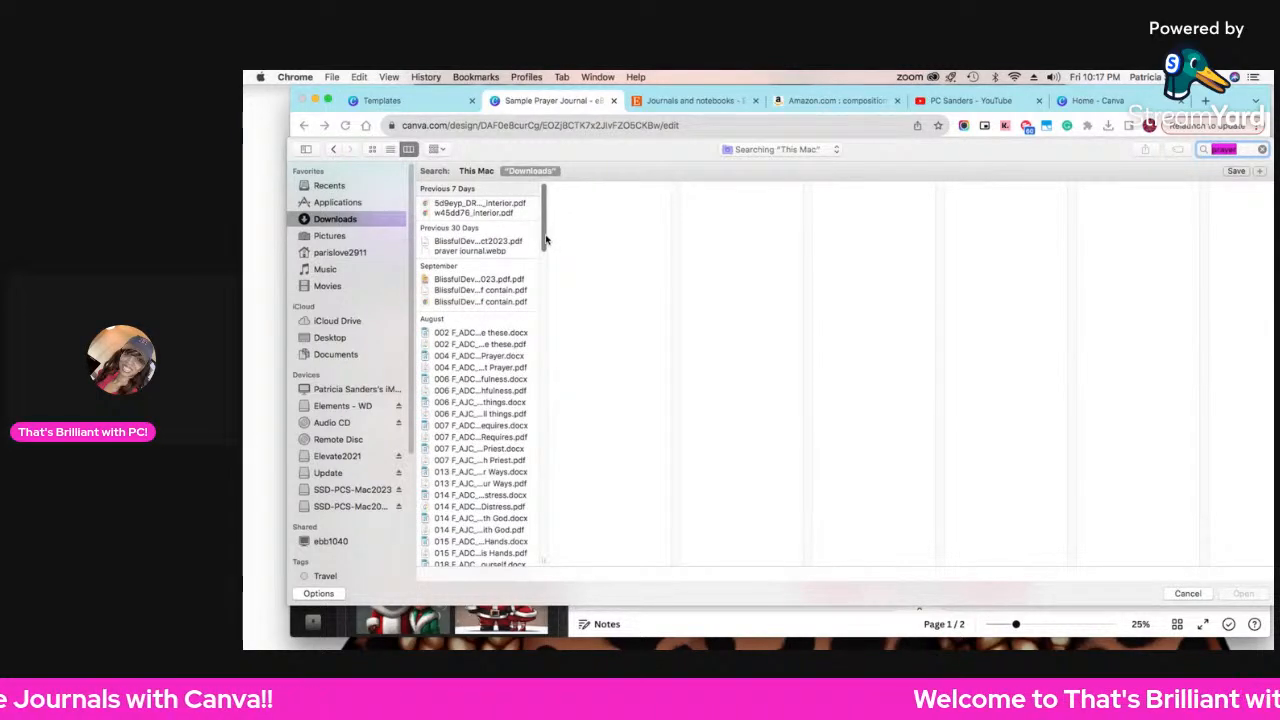
left_click_drag(545, 240, 545, 500)
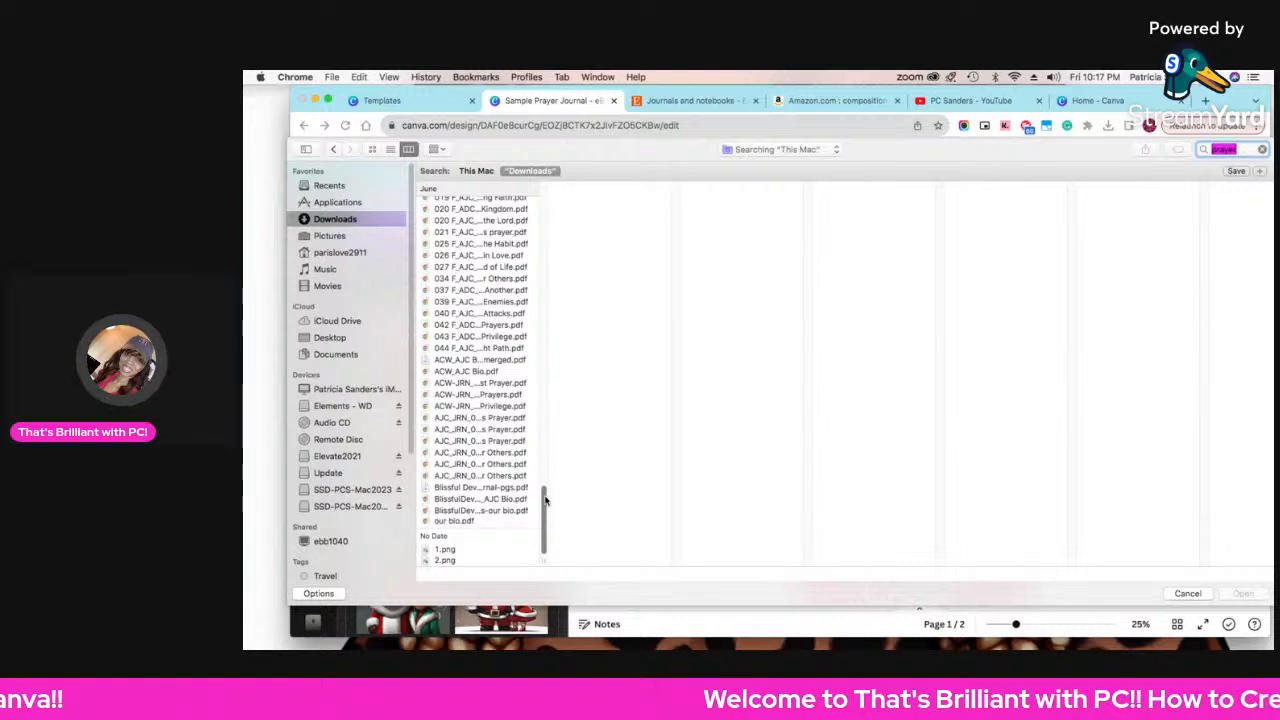
left_click(481, 550)
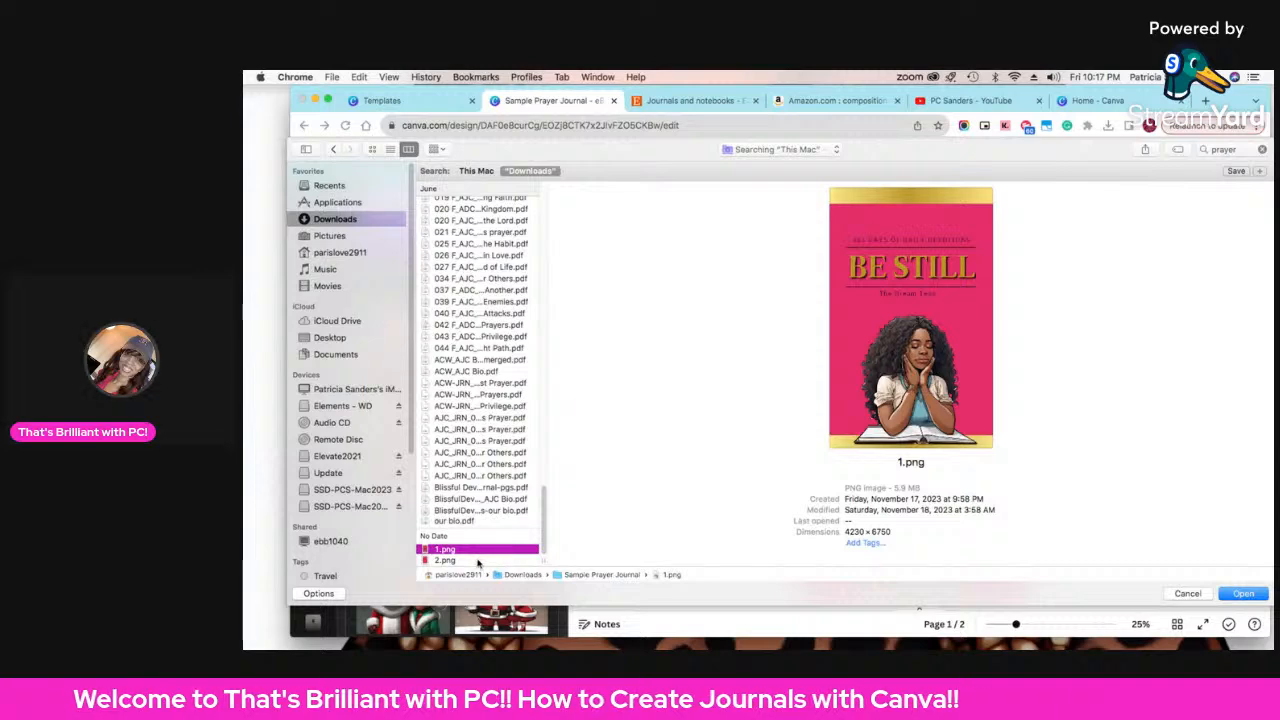
left_click(477, 561, "shift")
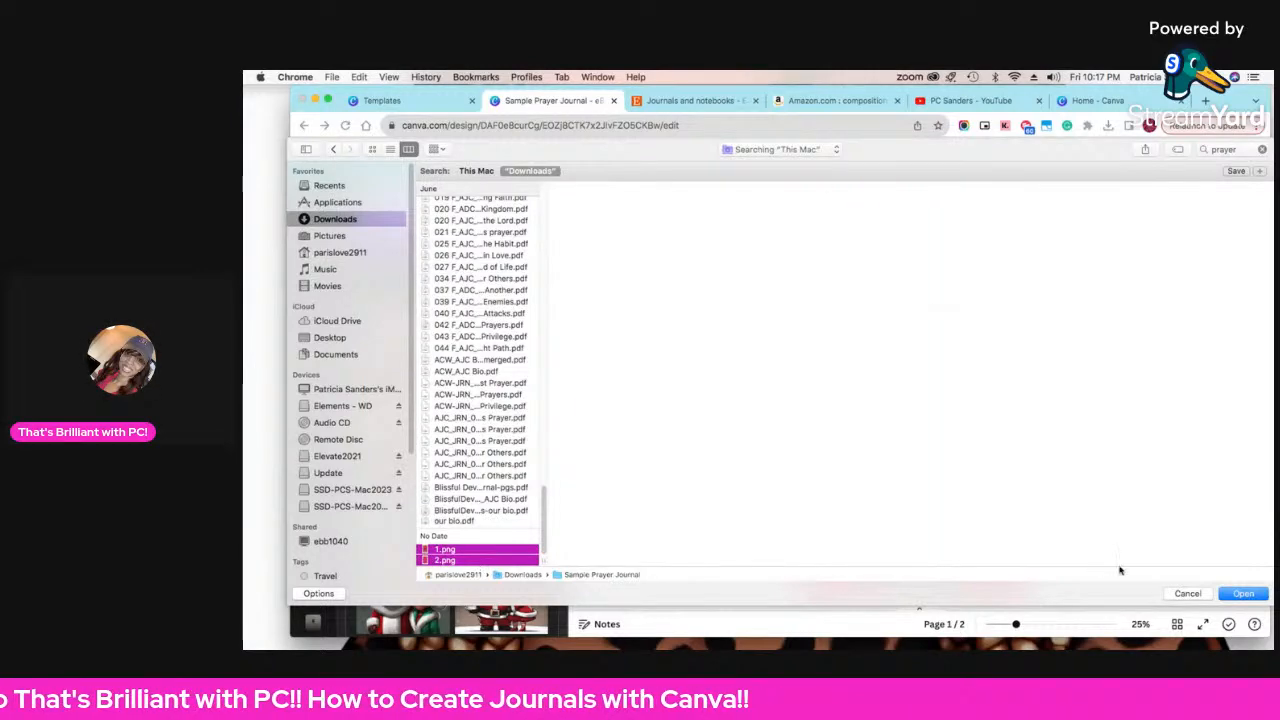
left_click(1245, 594)
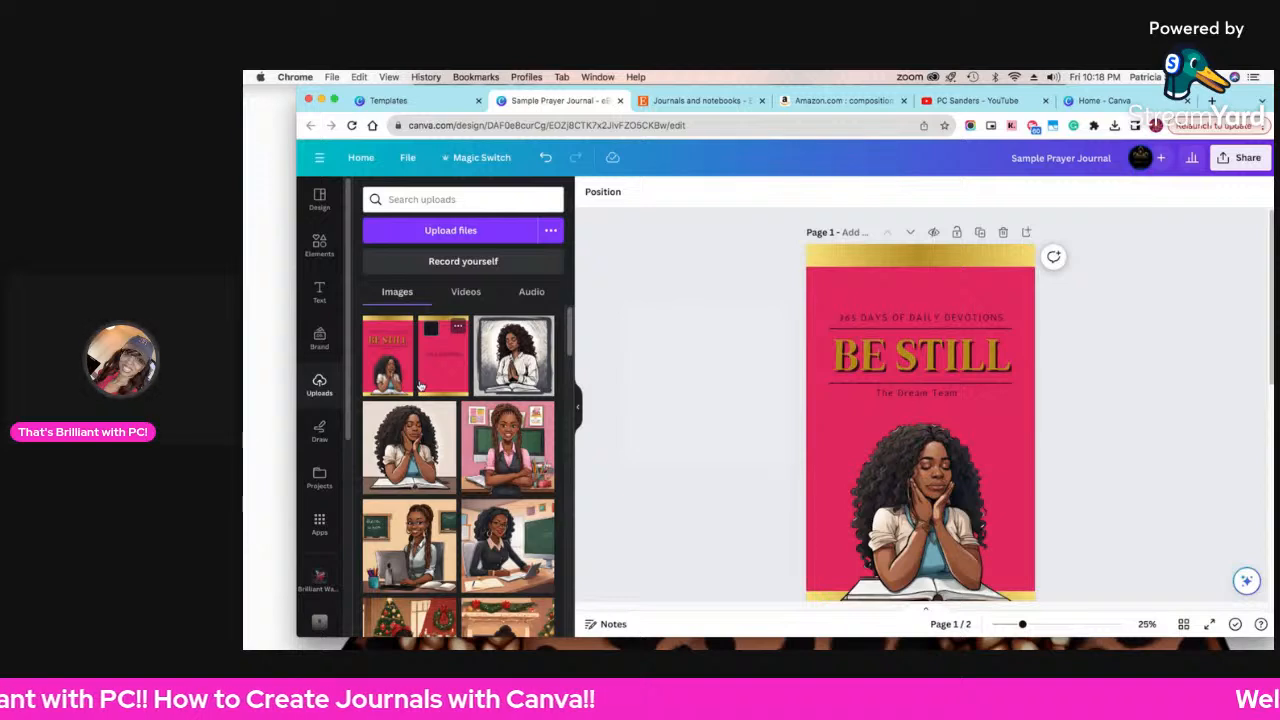
- Browse the Downloads folder for the KDP cover template to upload
left_click(450, 230)
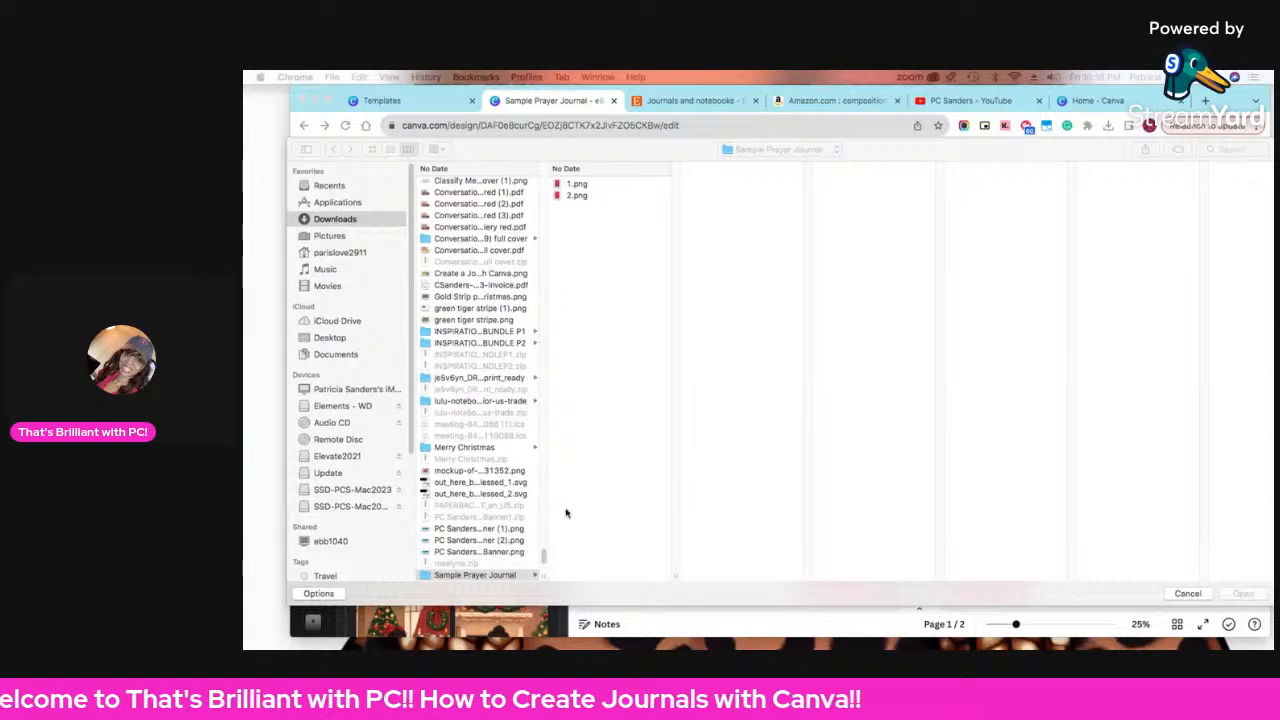
scroll(528, 494, "up", 1)
scroll(528, 494, "up", 15)
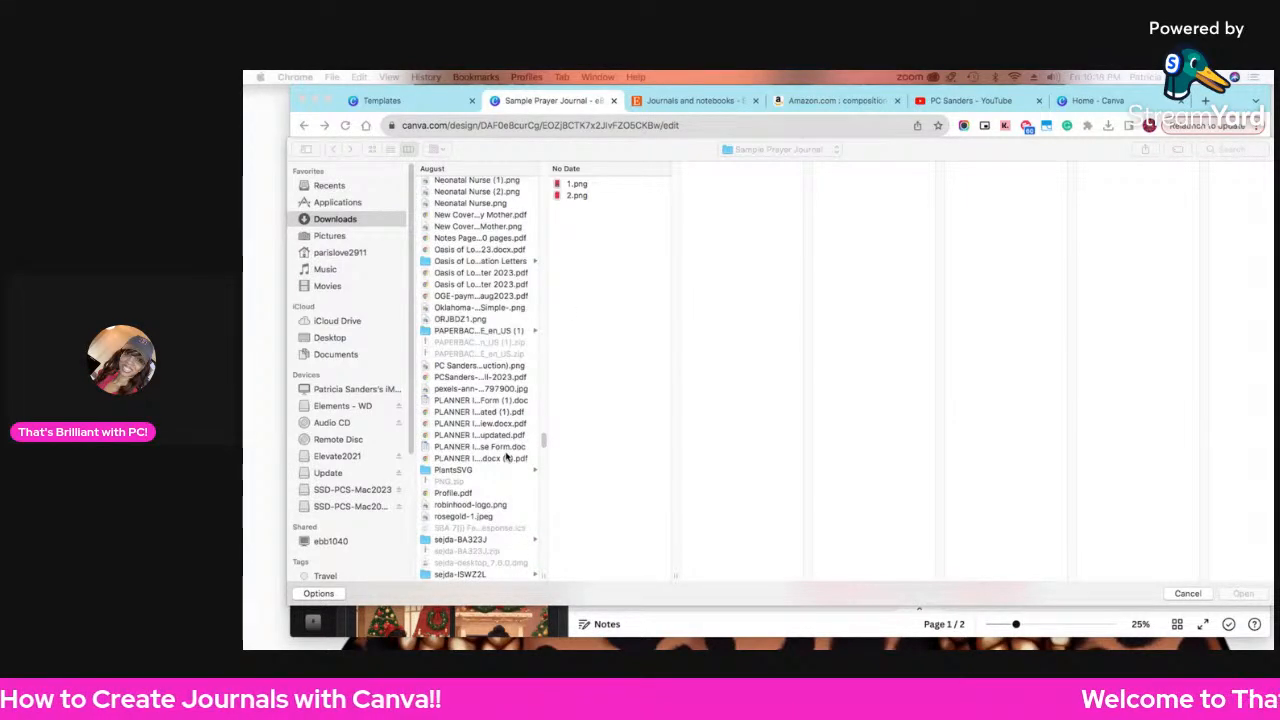
scroll(506, 456, "up", 10)
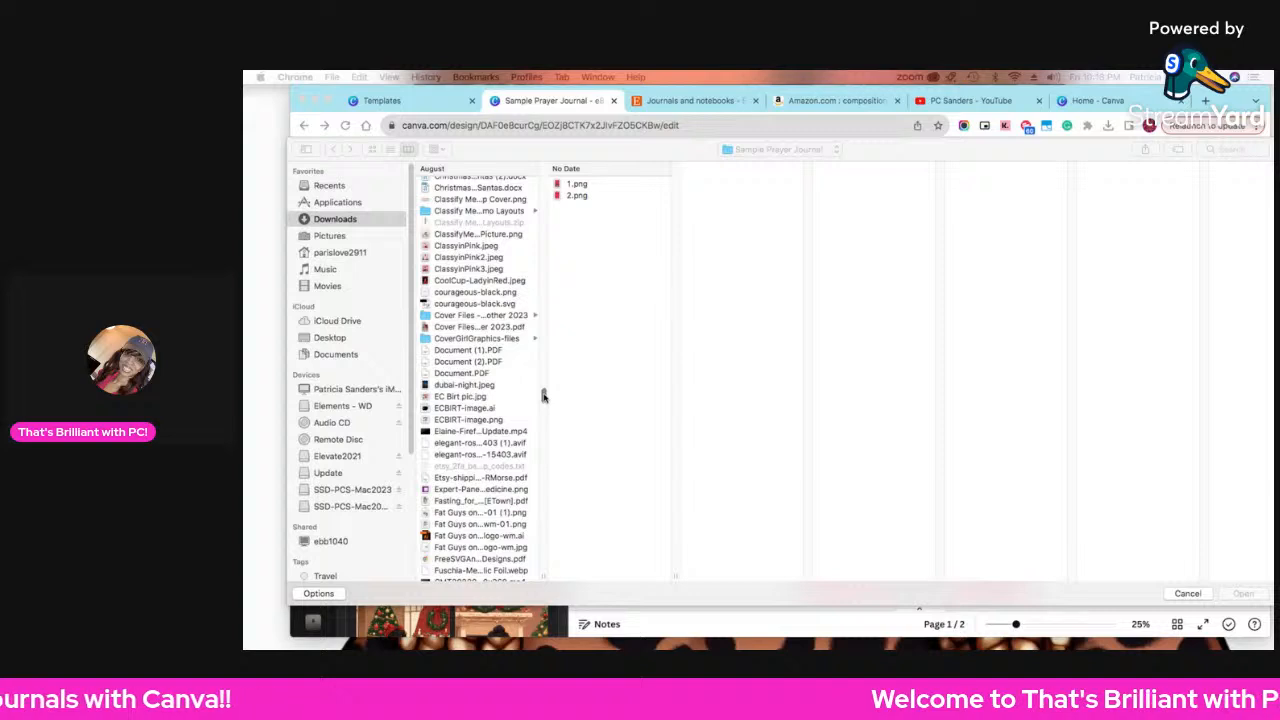
left_click_drag(543, 397, 544, 176)
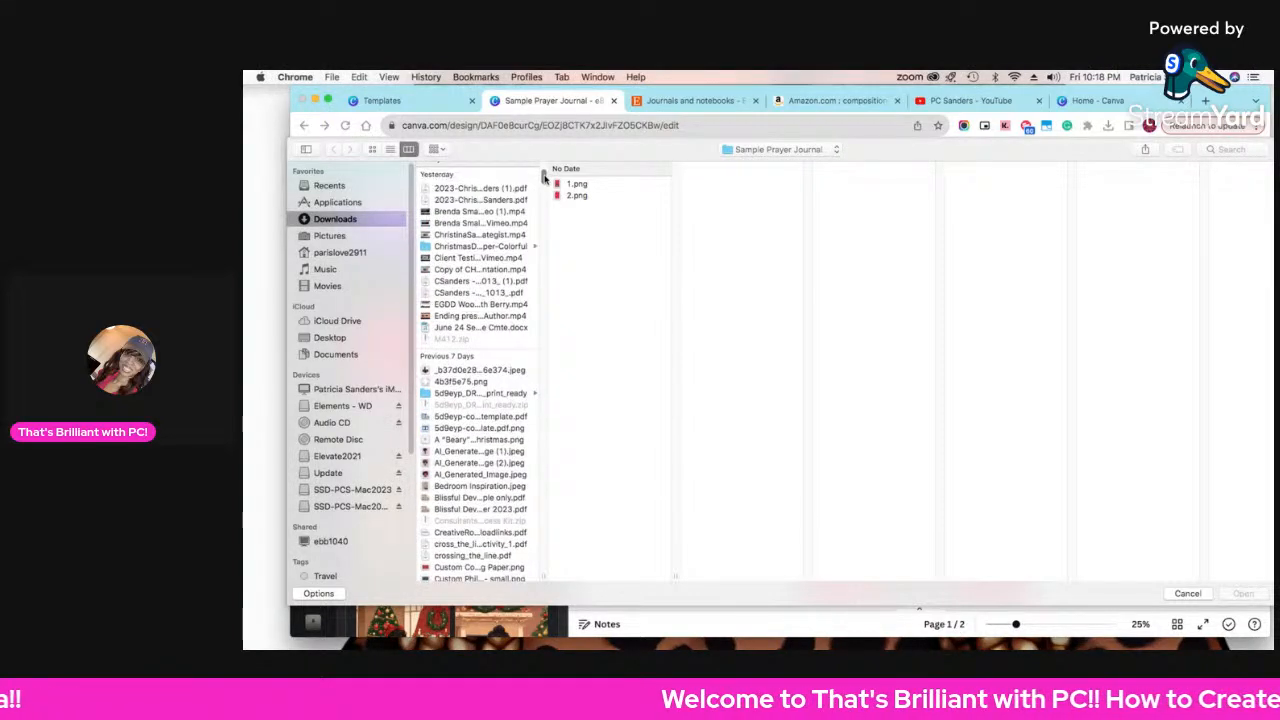
- Search the whole Mac for "kdp" and look through the results for the cover template
left_click(1214, 149)
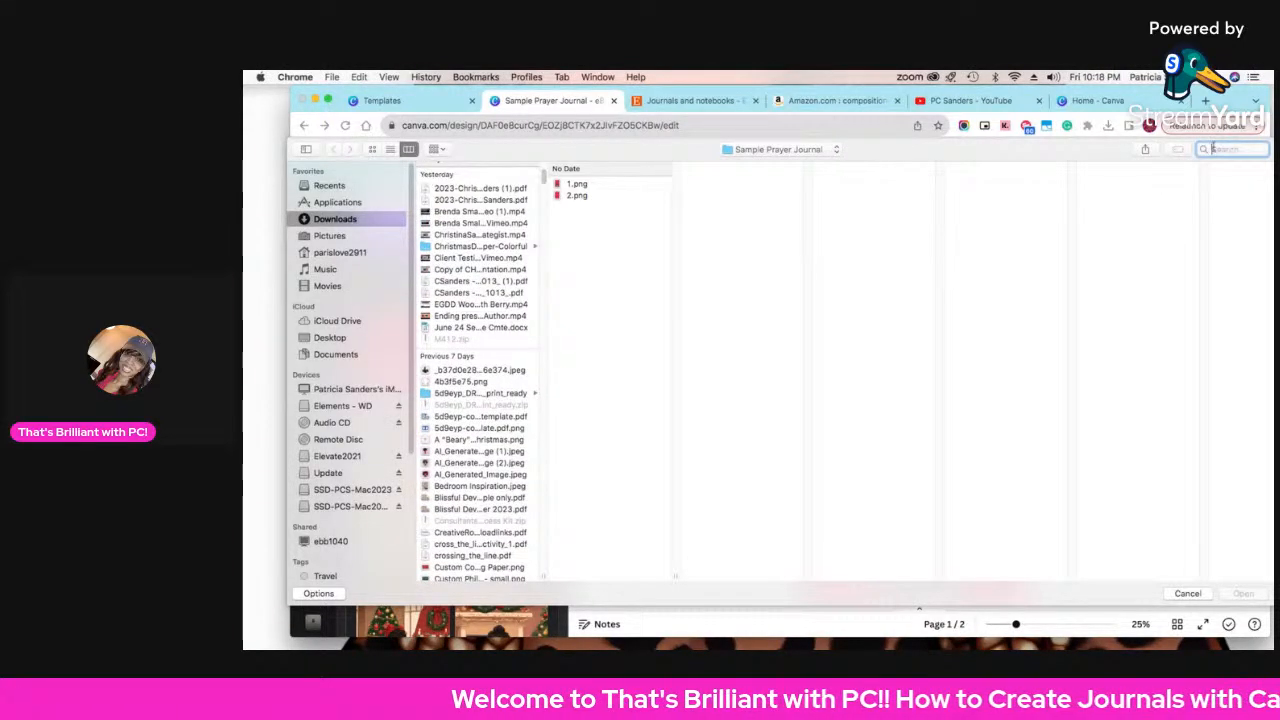
type("kdp")
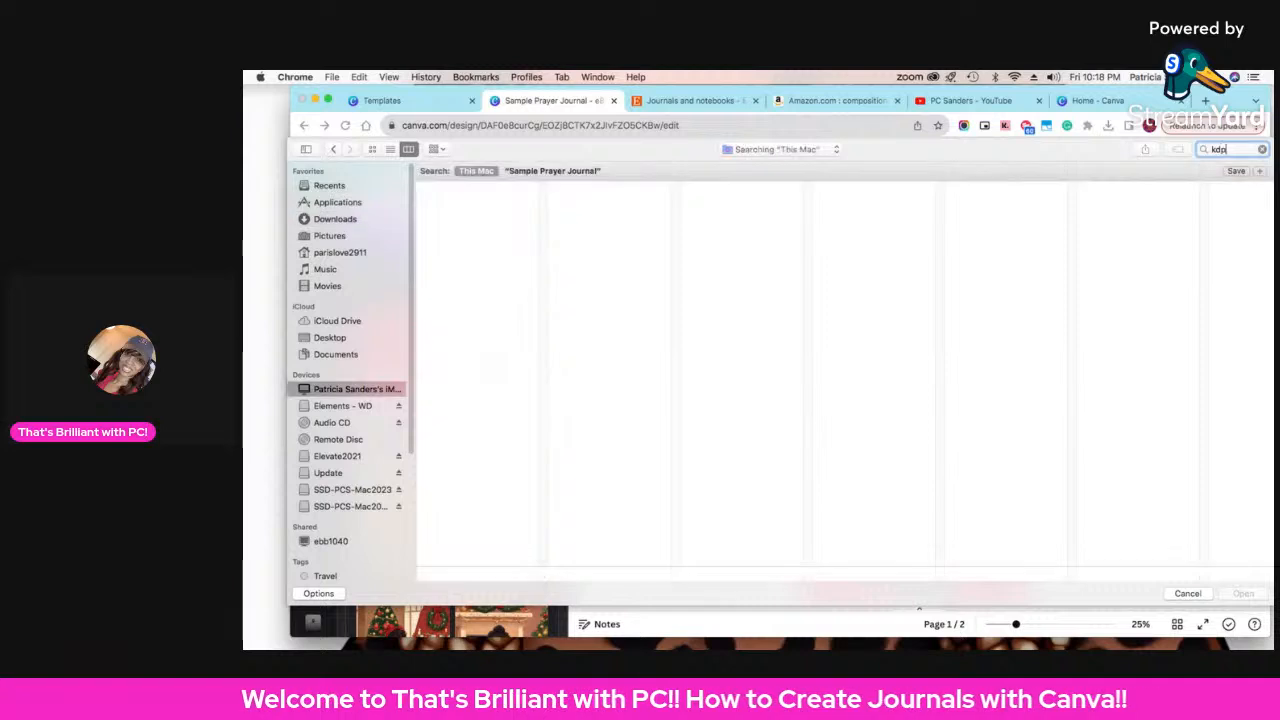
key("Return")
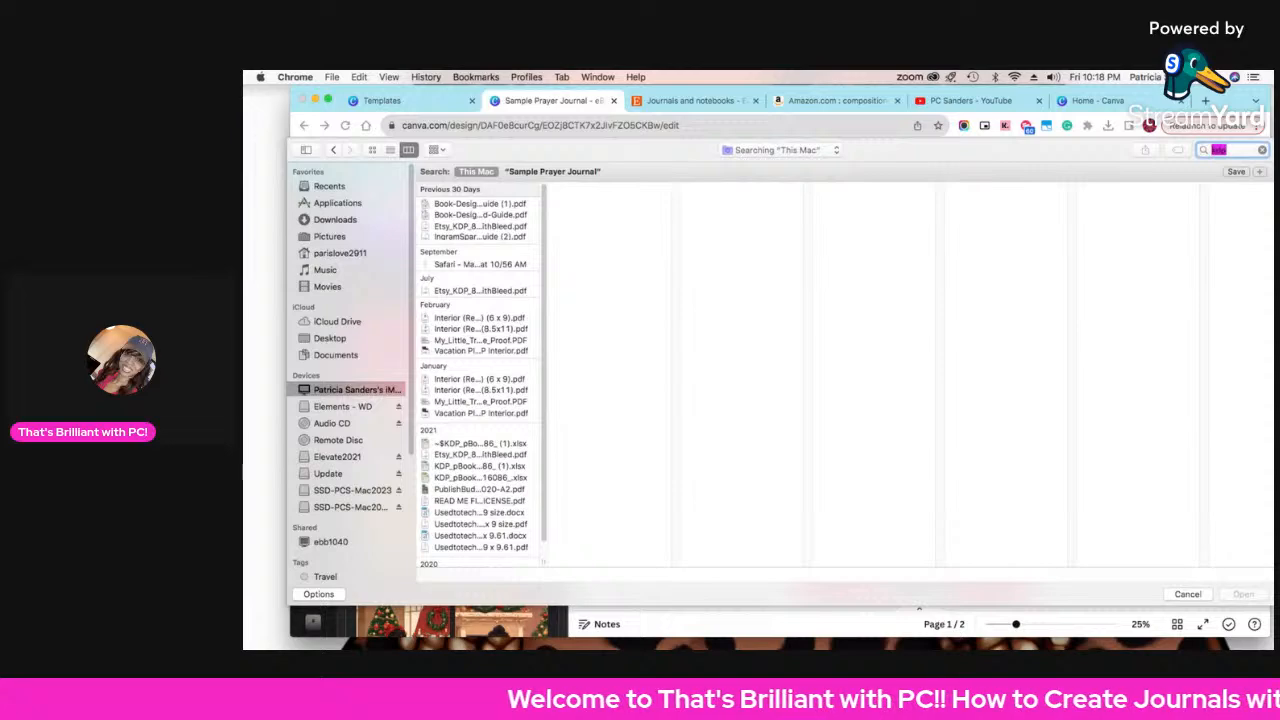
key("ctrl+Down")
left_click(955, 516)
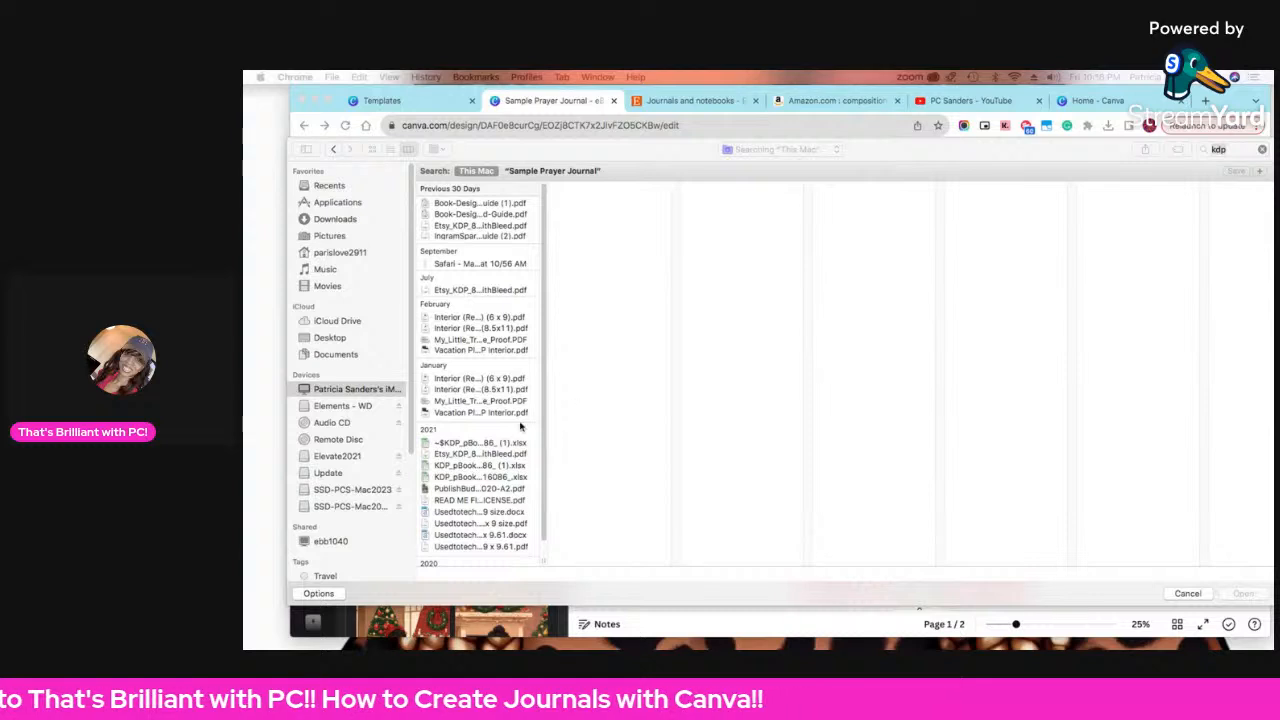
scroll(530, 300, "down", 2)
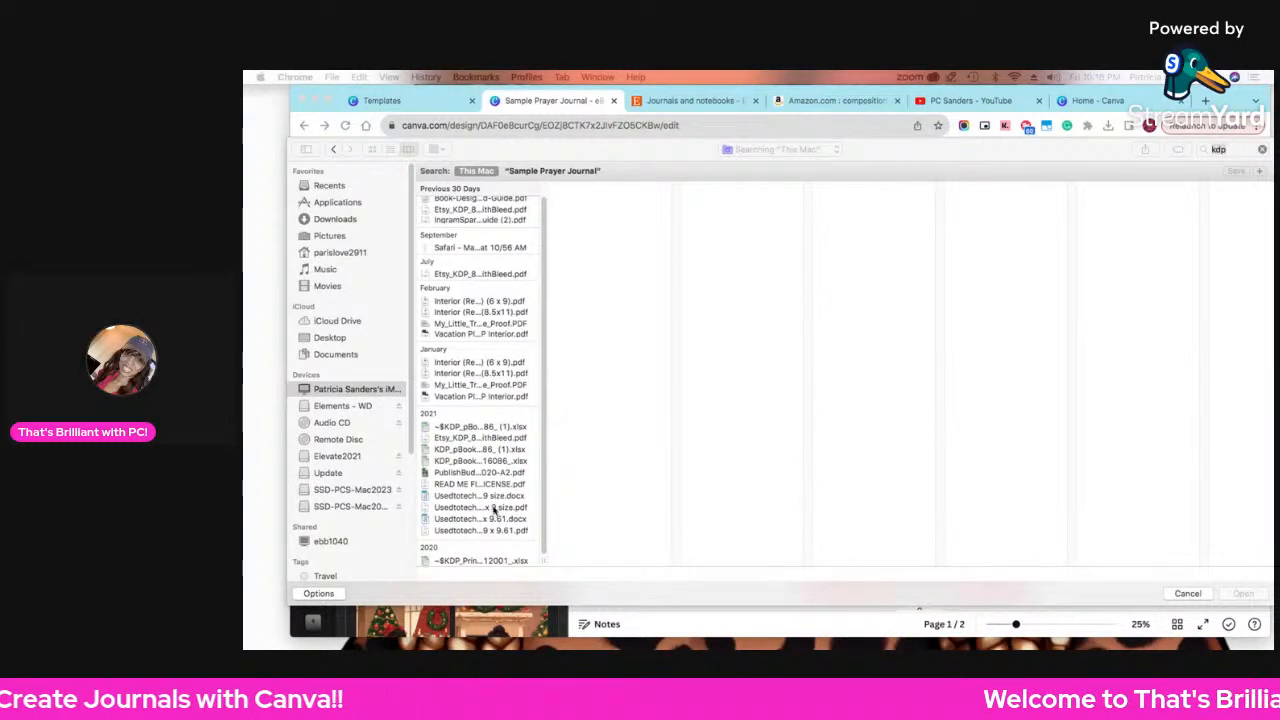
left_click(549, 172)
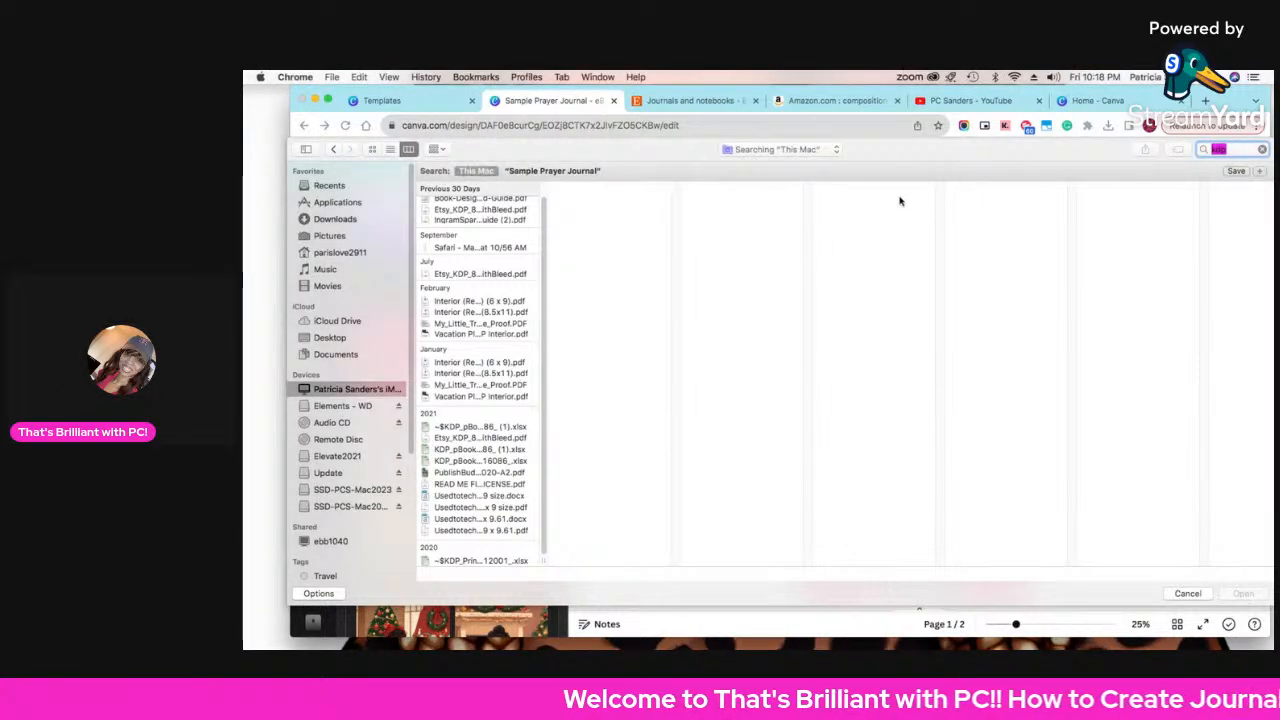
- Preview the most recent PDF files in the "kdp" results, and close the file chooser without uploading
left_click(471, 211)
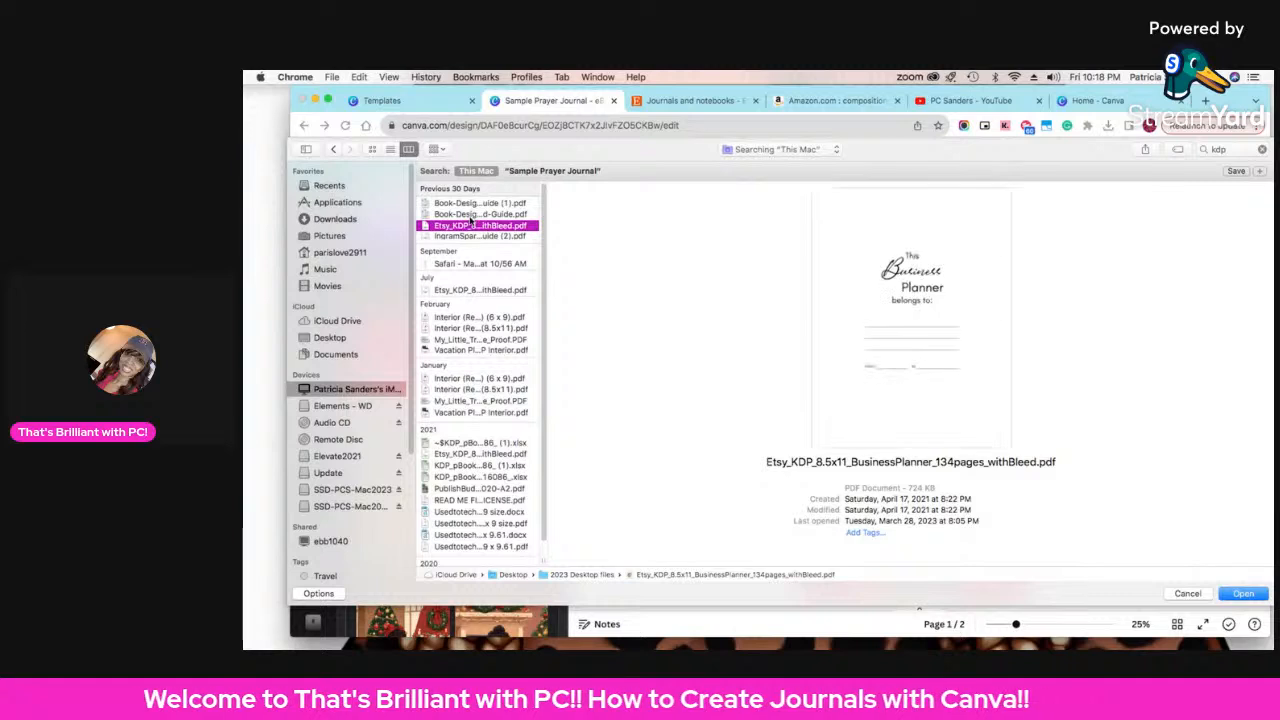
left_click(480, 215)
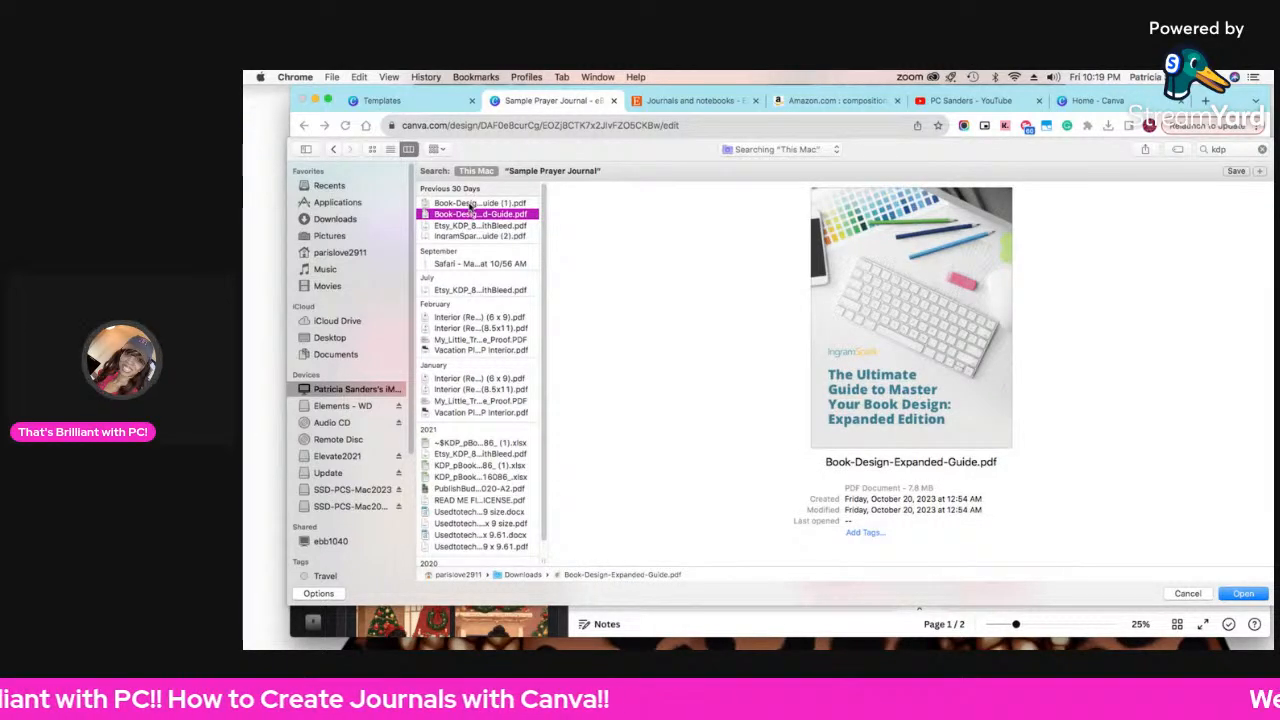
left_click(472, 203)
left_click(465, 236)
left_click(467, 226)
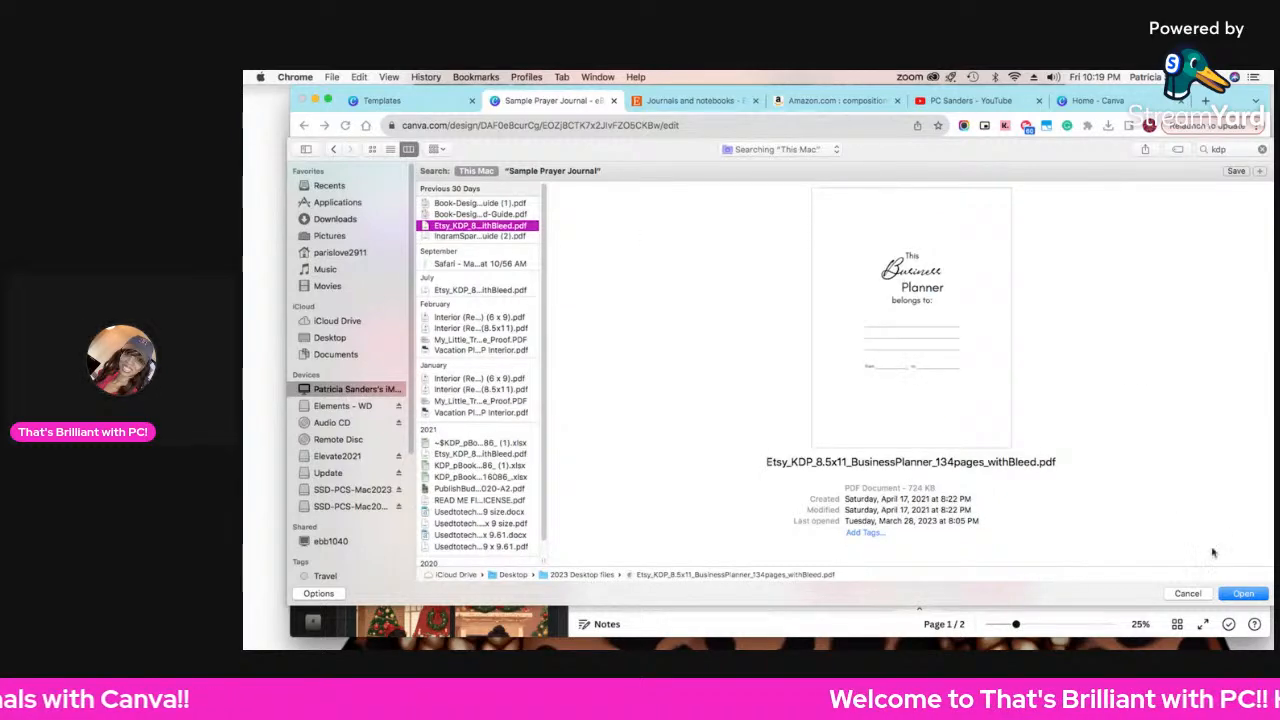
left_click(1199, 594)
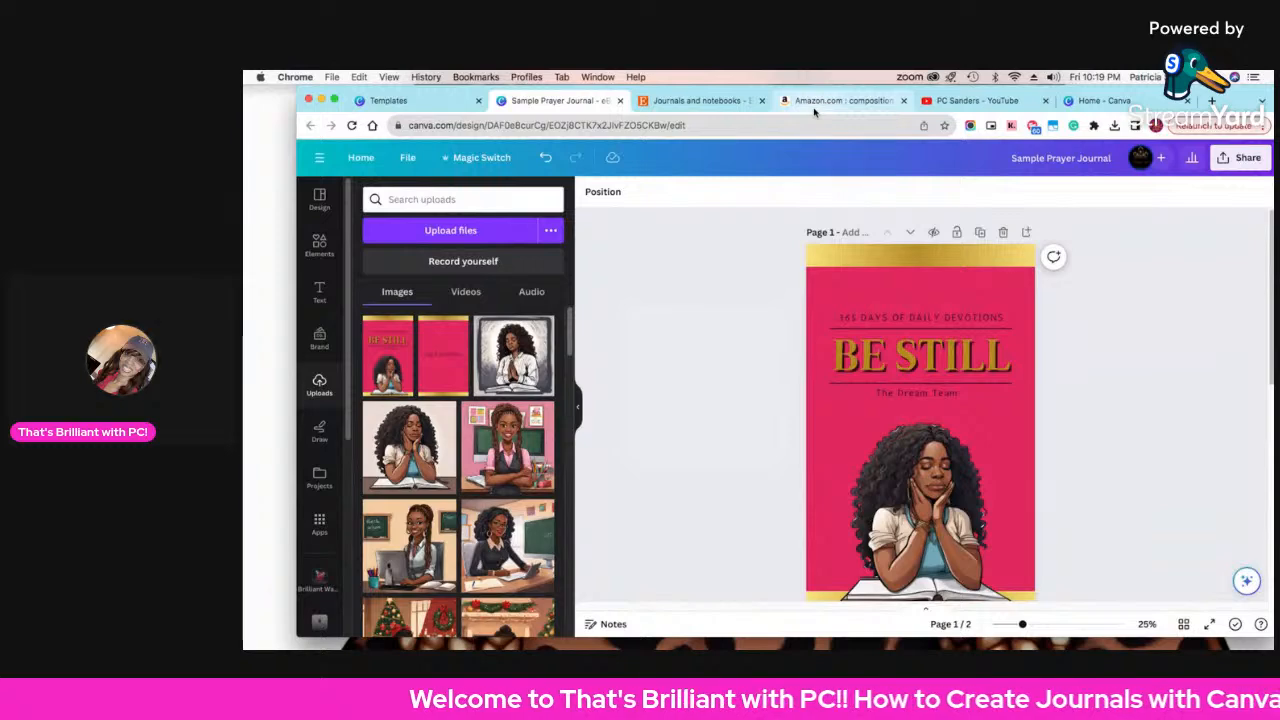
- Open the downloaded PAPERBACK_6.000x9.000_125 template archive from the recent downloads and upload its cover template image to the Canva uploads
left_click(815, 105)
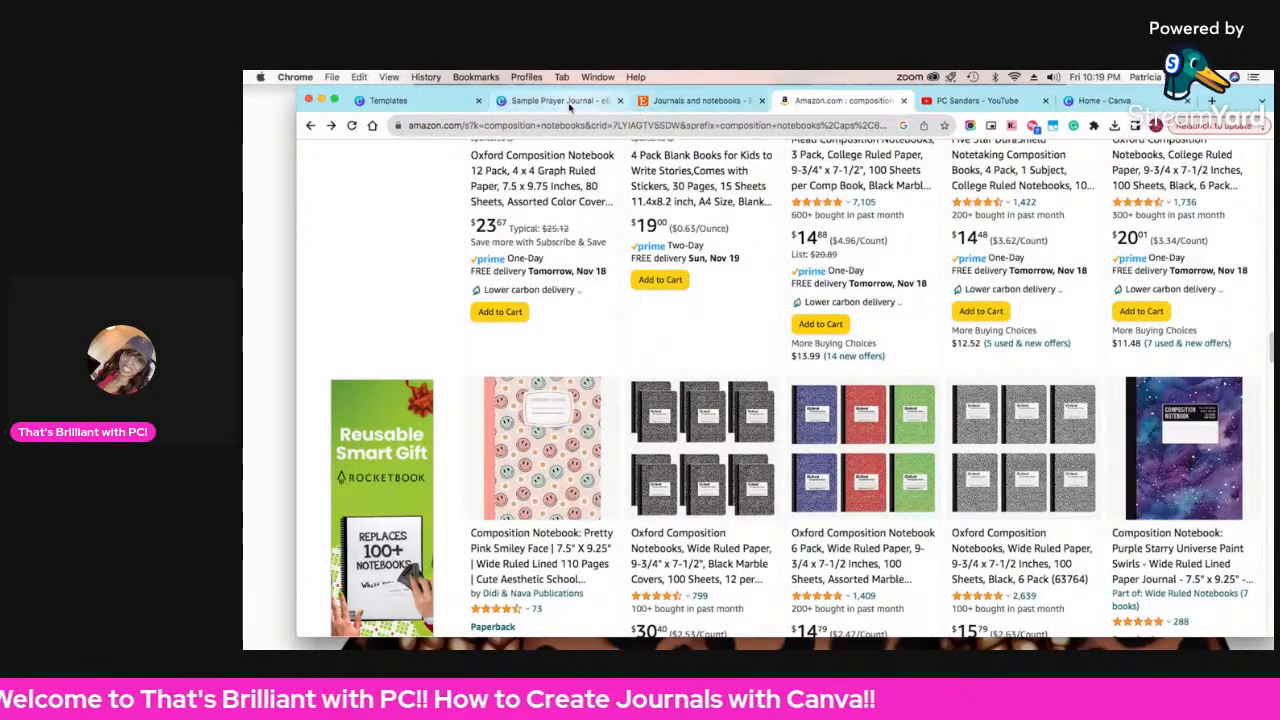
left_click(568, 104)
left_click_drag(1222, 104, 1225, 133)
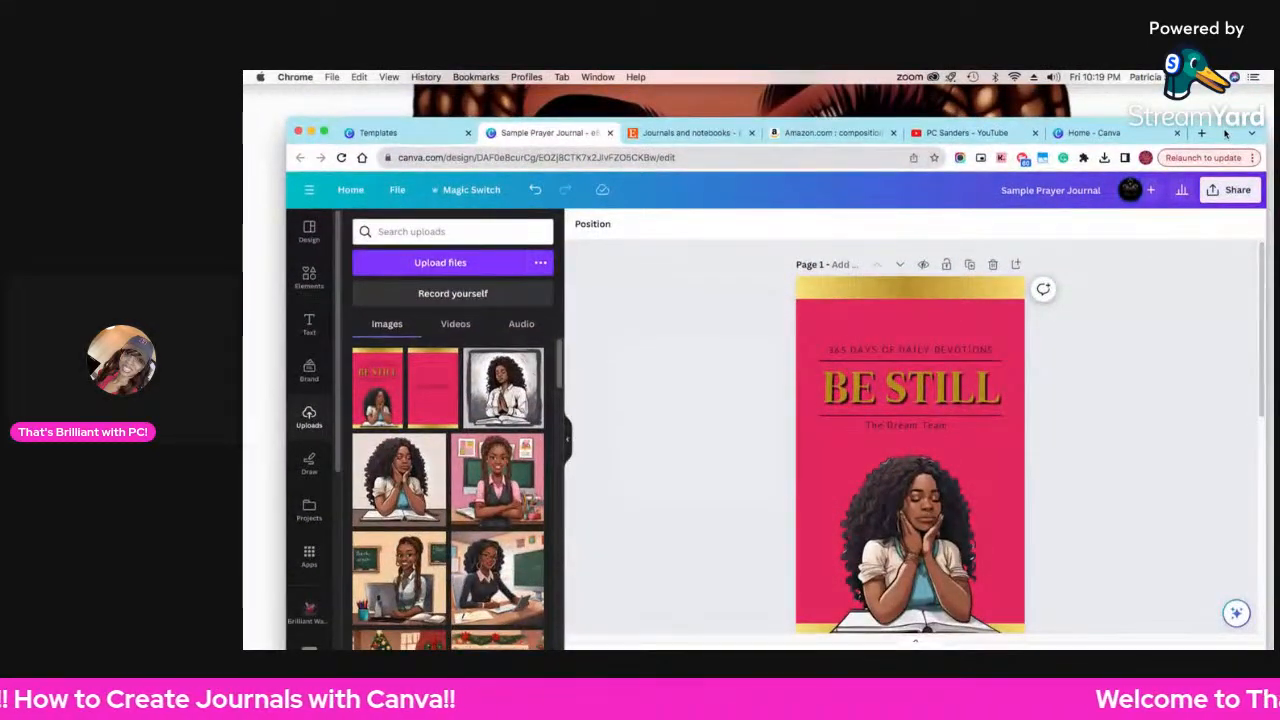
left_click(1105, 158)
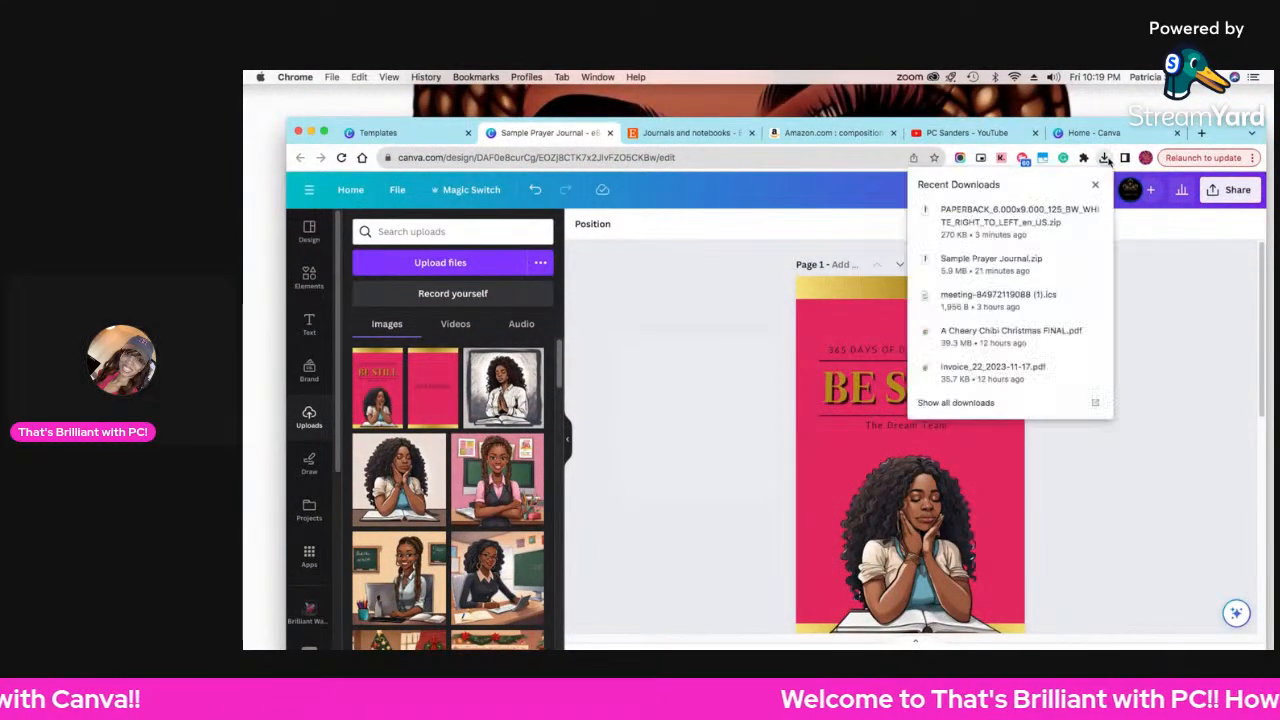
left_click(1031, 232)
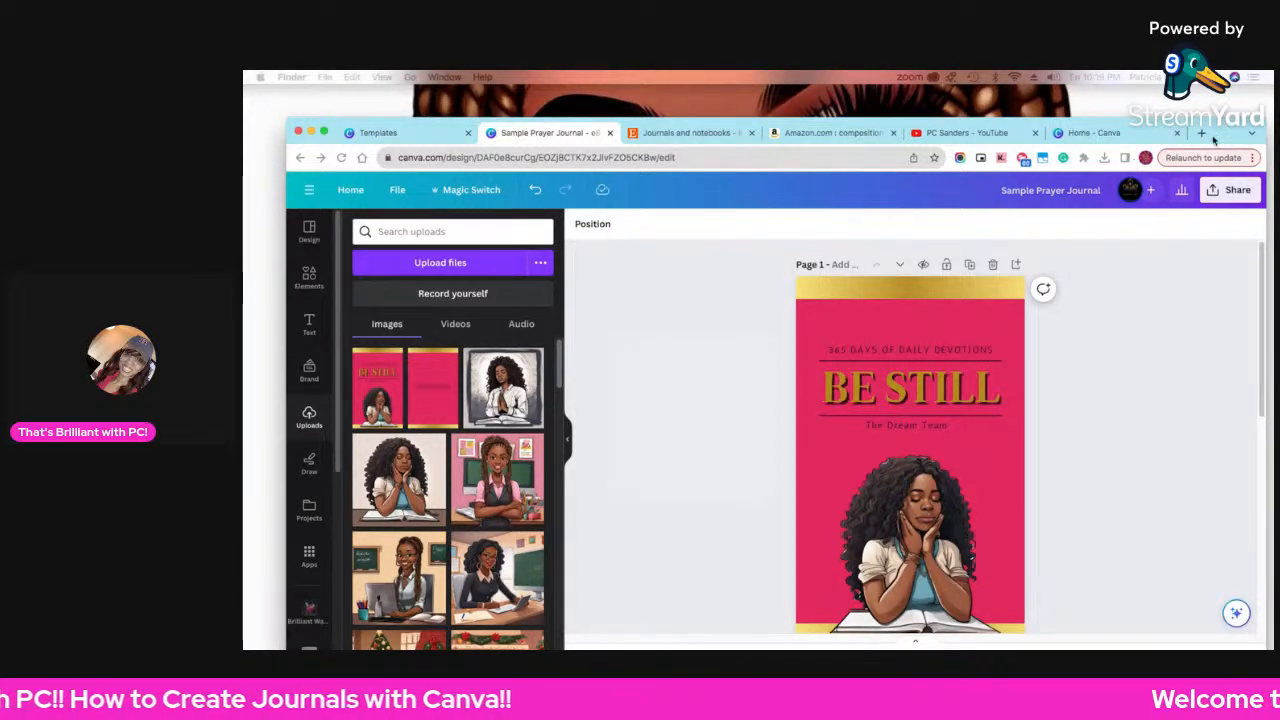
left_click_drag(1213, 139, 1214, 108)
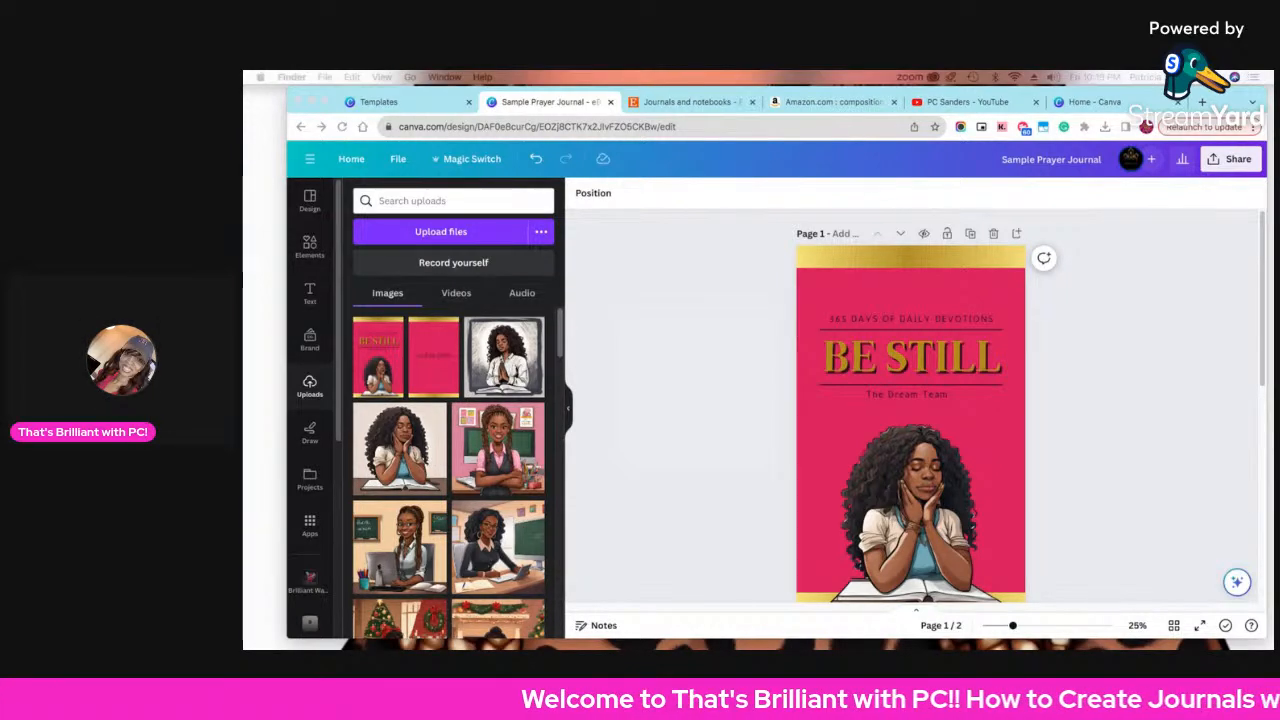
left_click_drag(262, 290, 447, 306)
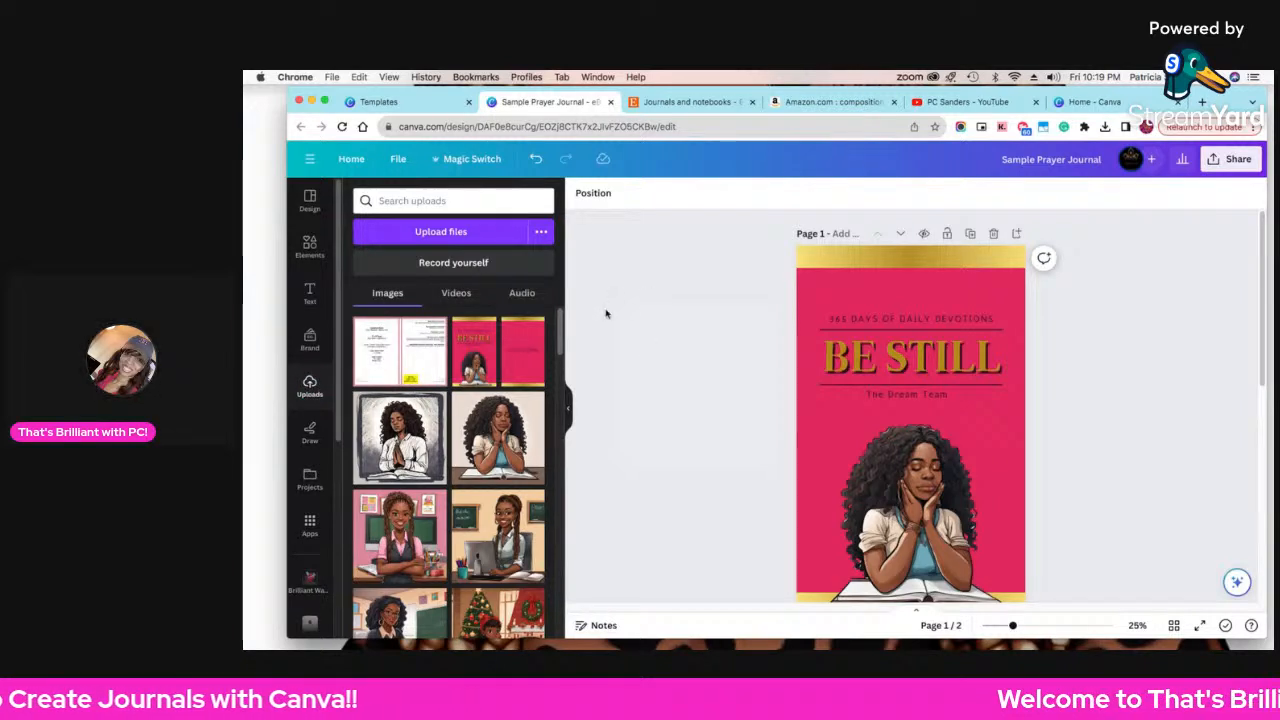
- Open the Canva home page in a new browser tab and start a custom-size design measured in inches
left_click(350, 160, "super")
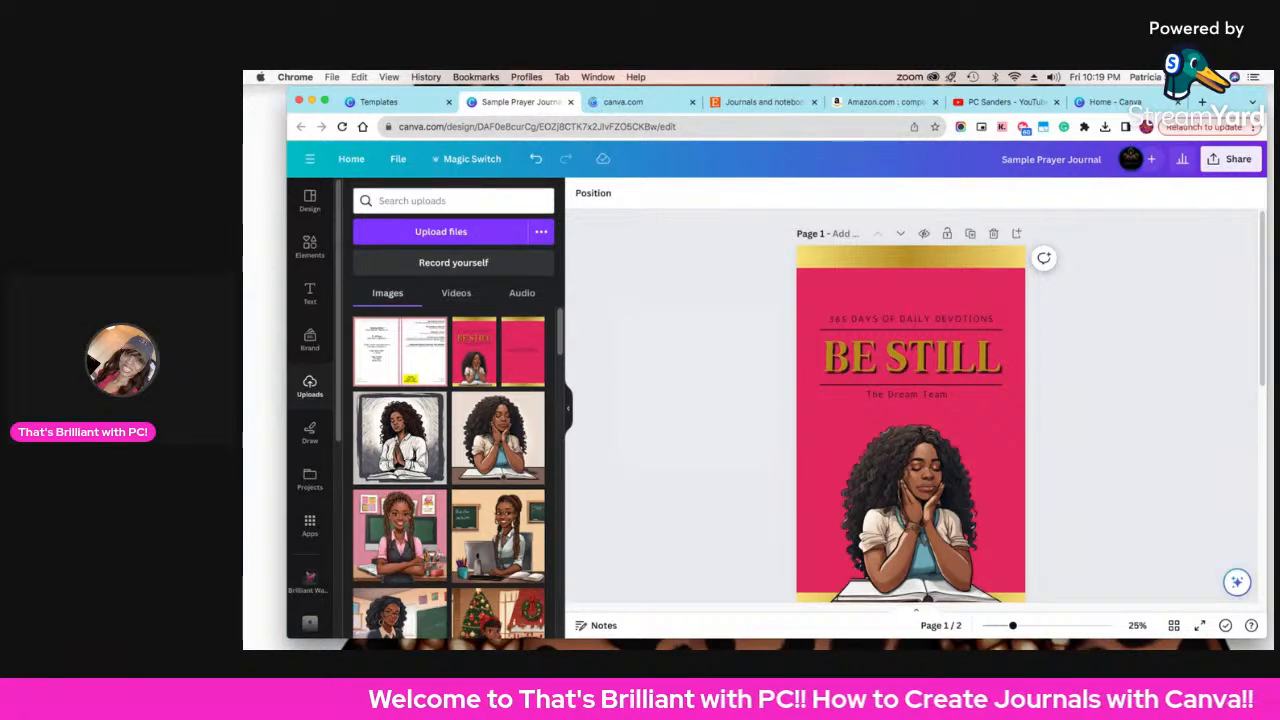
left_click(630, 102)
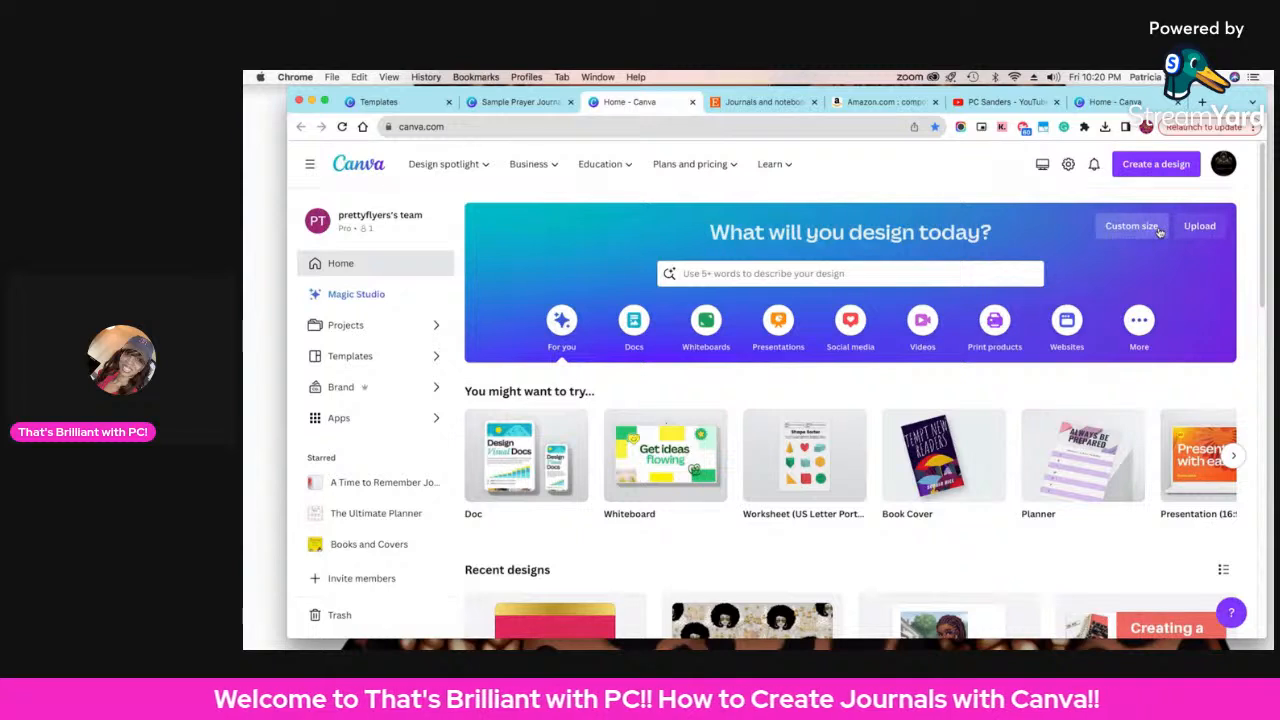
left_click(1158, 228)
type("12")
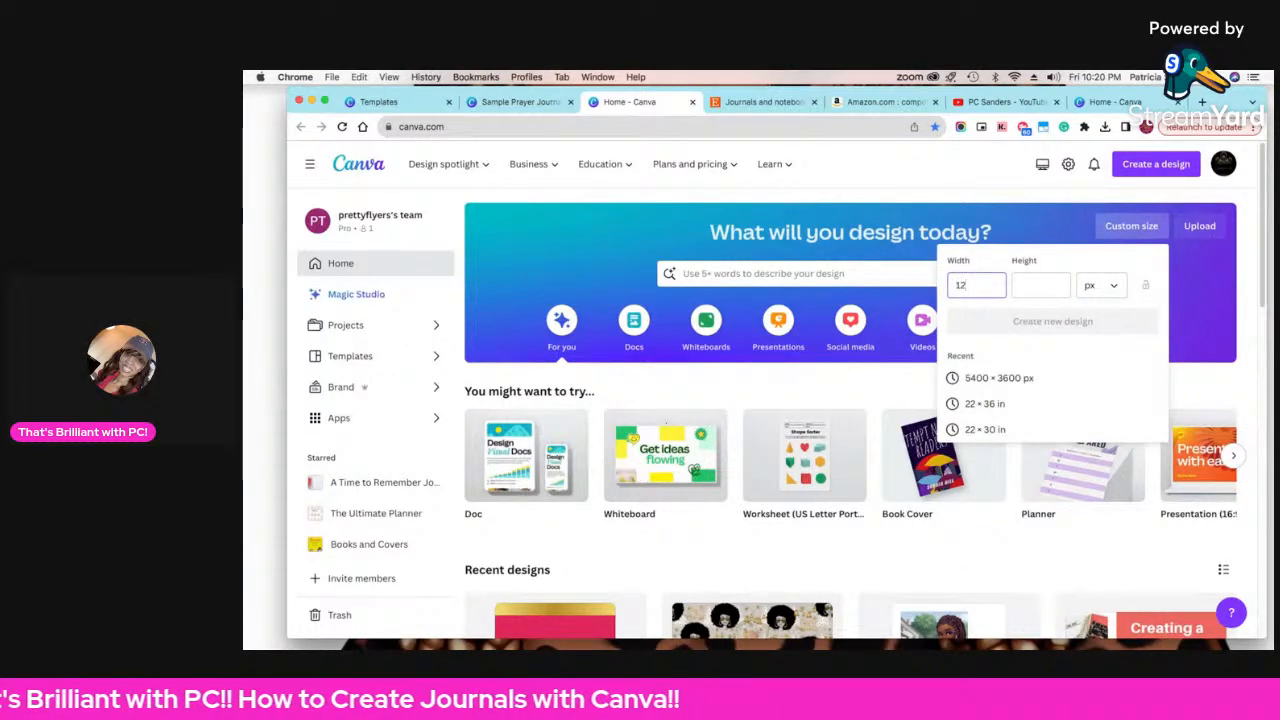
left_click(1100, 285)
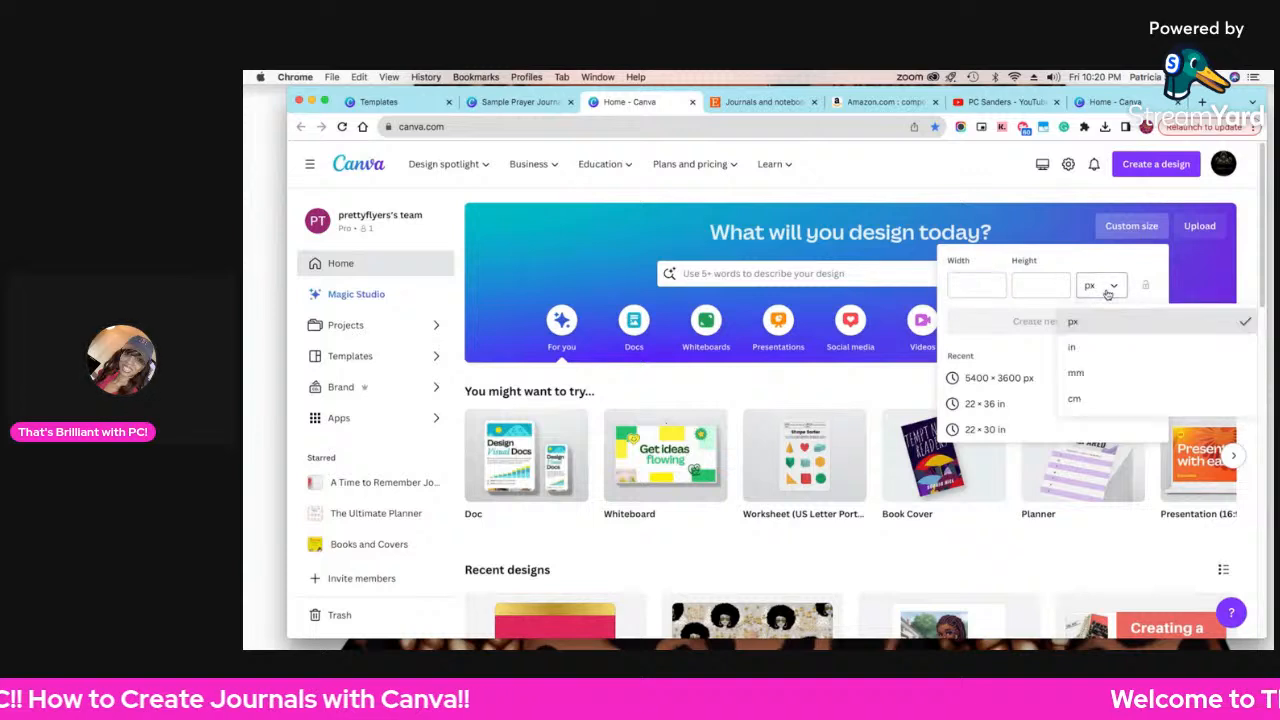
left_click(1105, 350)
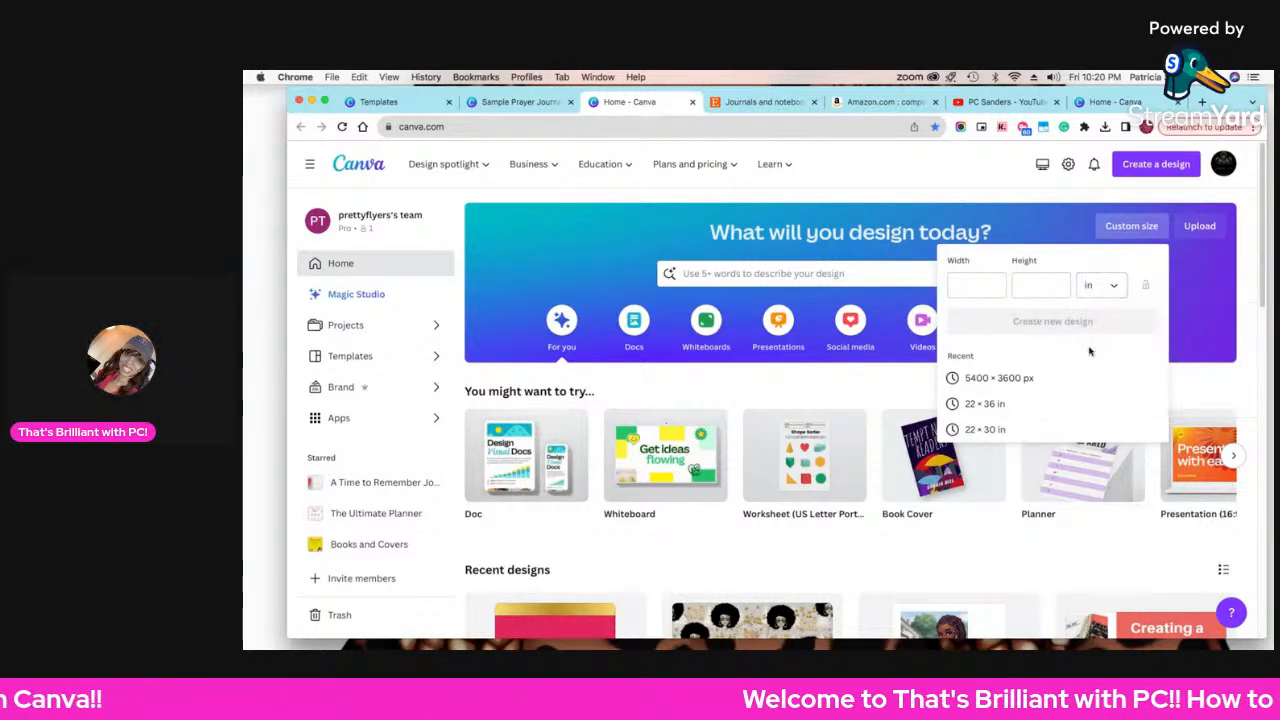
- Set the custom size to 12.531 in wide by 9.25 in high and create the new design
left_click(972, 289)
type("12")
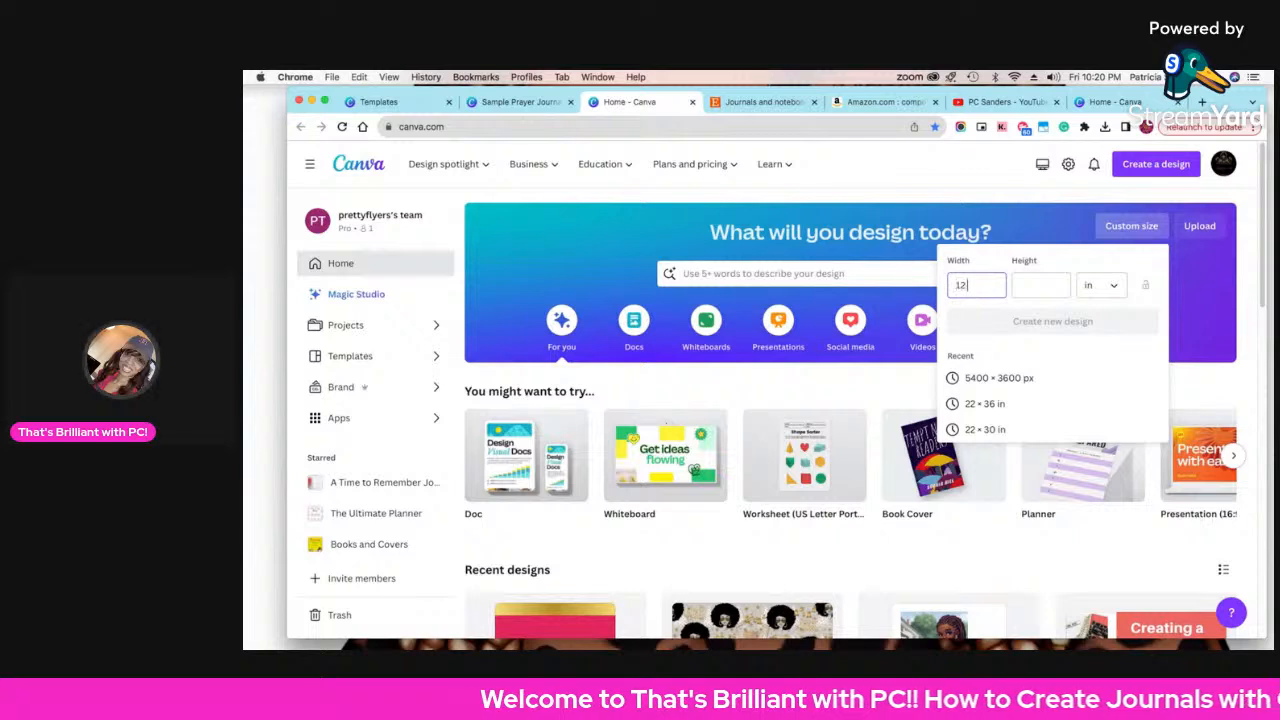
type(".531")
left_click(1049, 289)
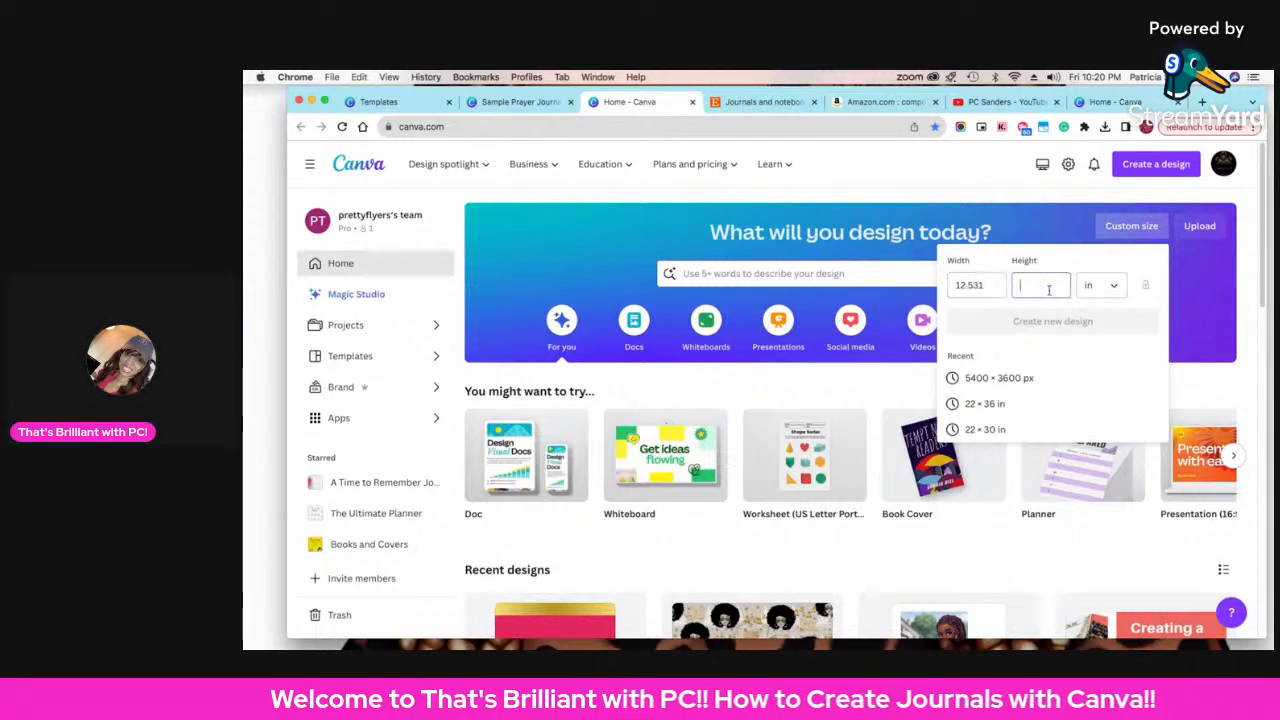
type("9.25")
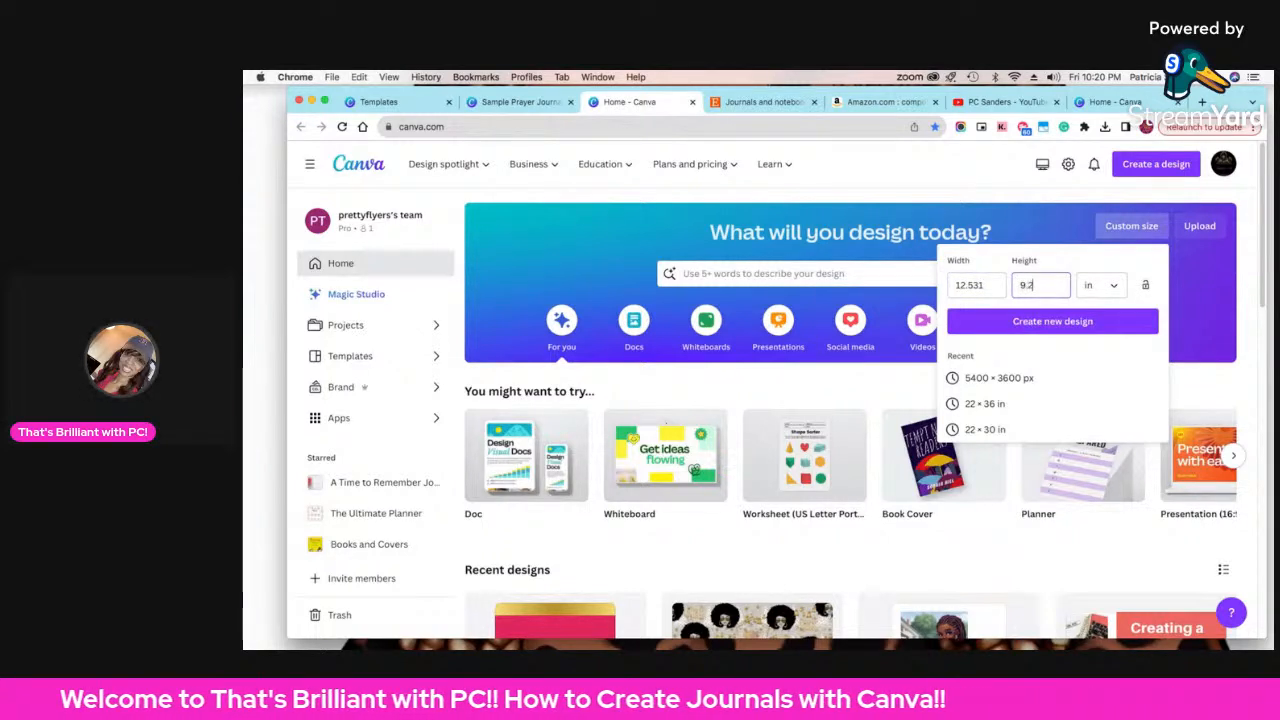
left_click(1080, 322)
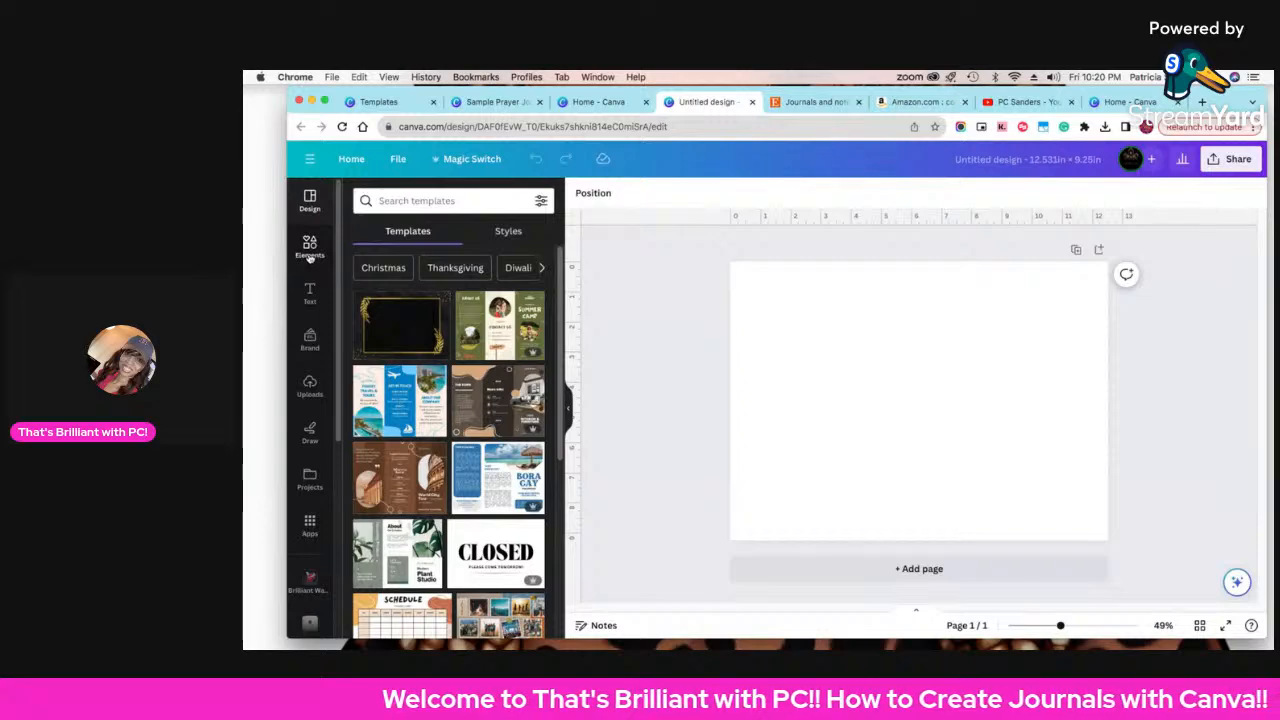
- Place the uploaded paperback cover template on the blank page and enlarge it to fill the whole page
left_click(310, 385)
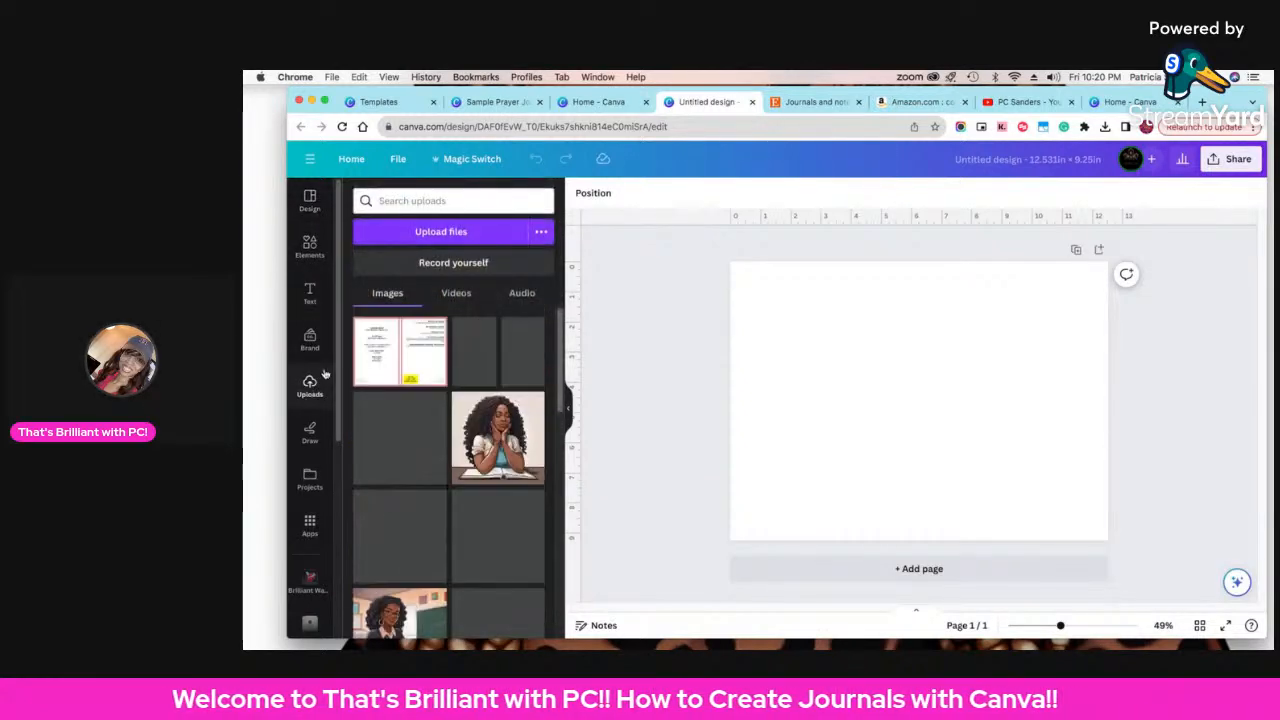
left_click_drag(383, 349, 822, 332)
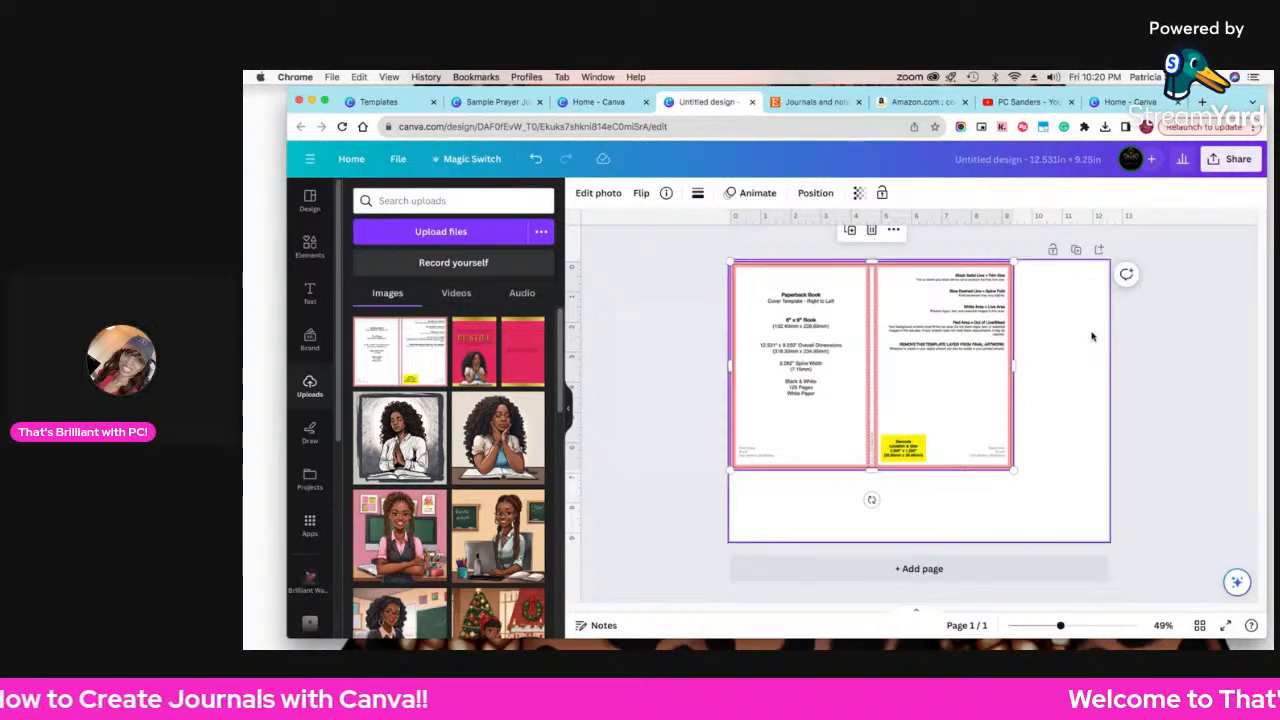
left_click_drag(1022, 481, 1107, 540)
left_click(1171, 518)
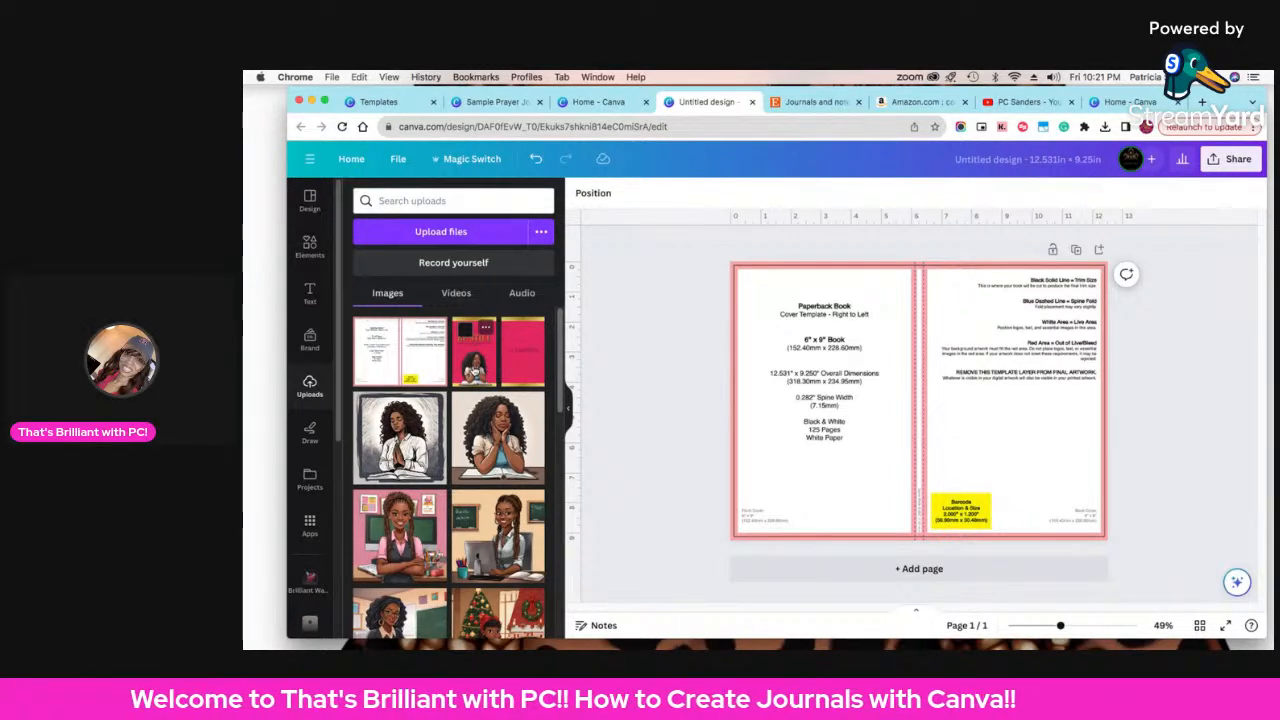
- Add the front cover image over the template and take it off the page again
left_click(535, 368)
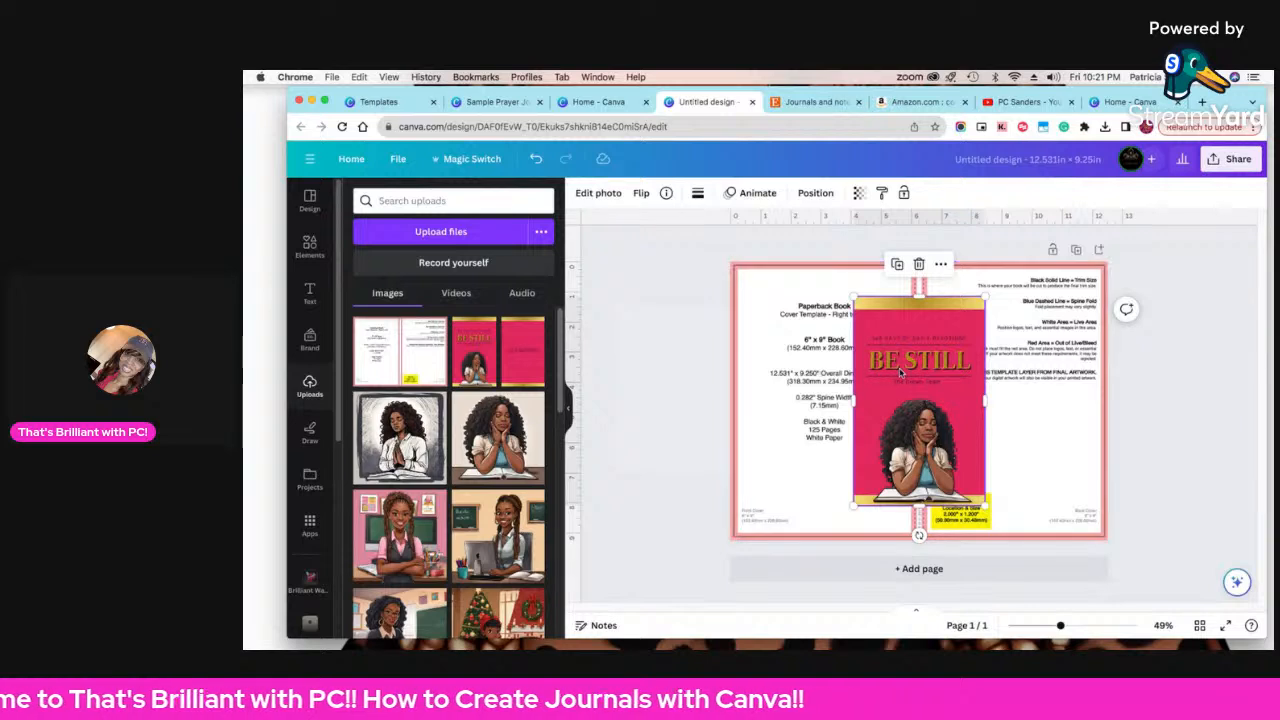
left_click_drag(933, 370, 634, 360)
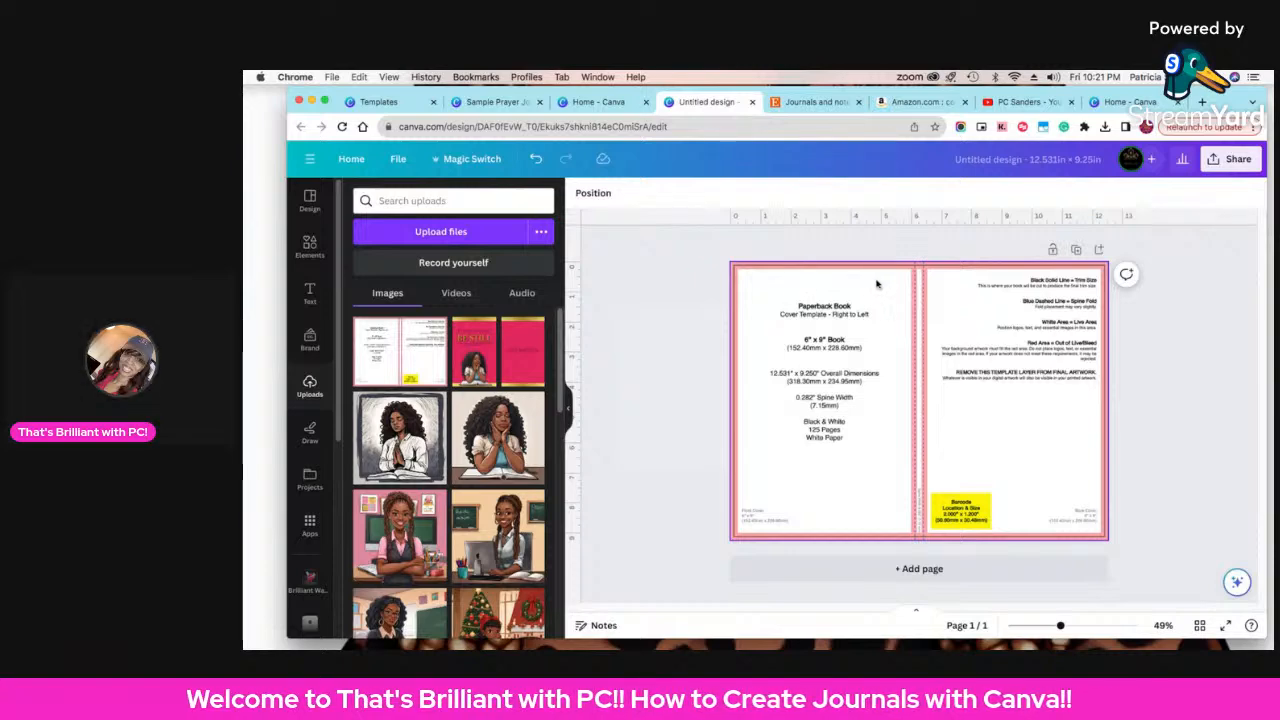
- Add a square shape, enlarge it to cover the whole page and set its transparency to 58 so the template shows through
left_click(309, 245)
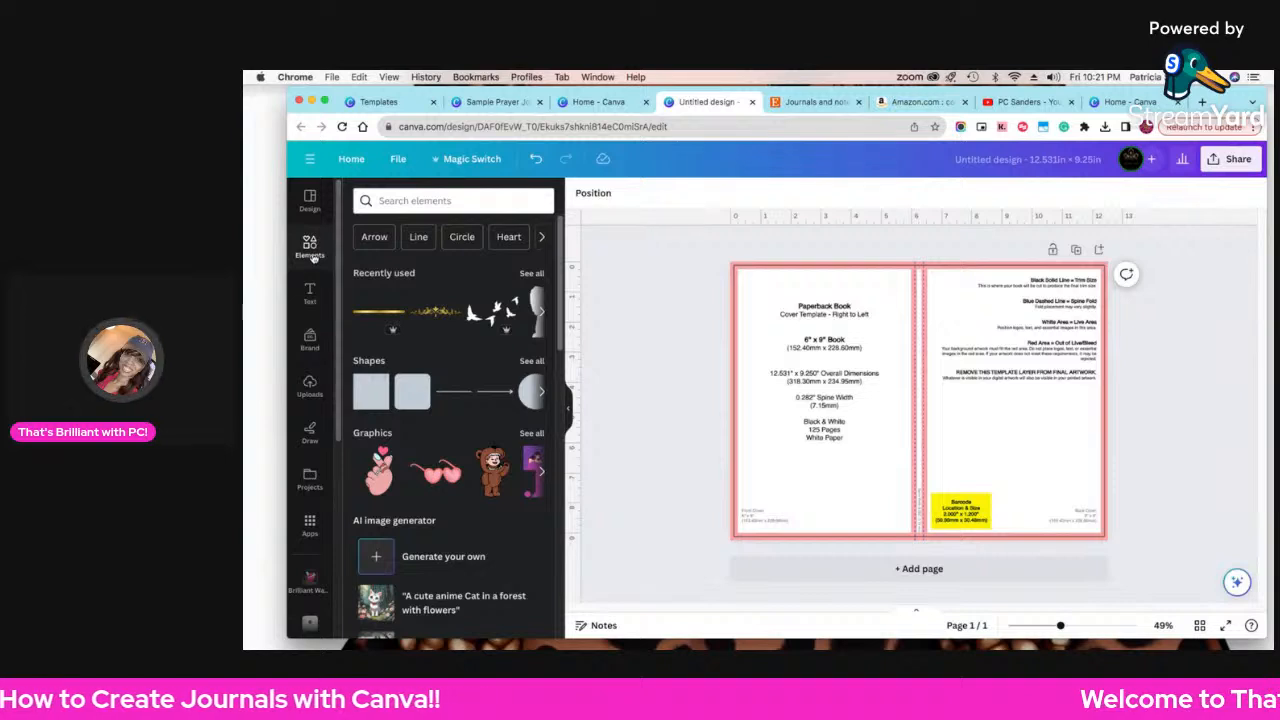
left_click(370, 392)
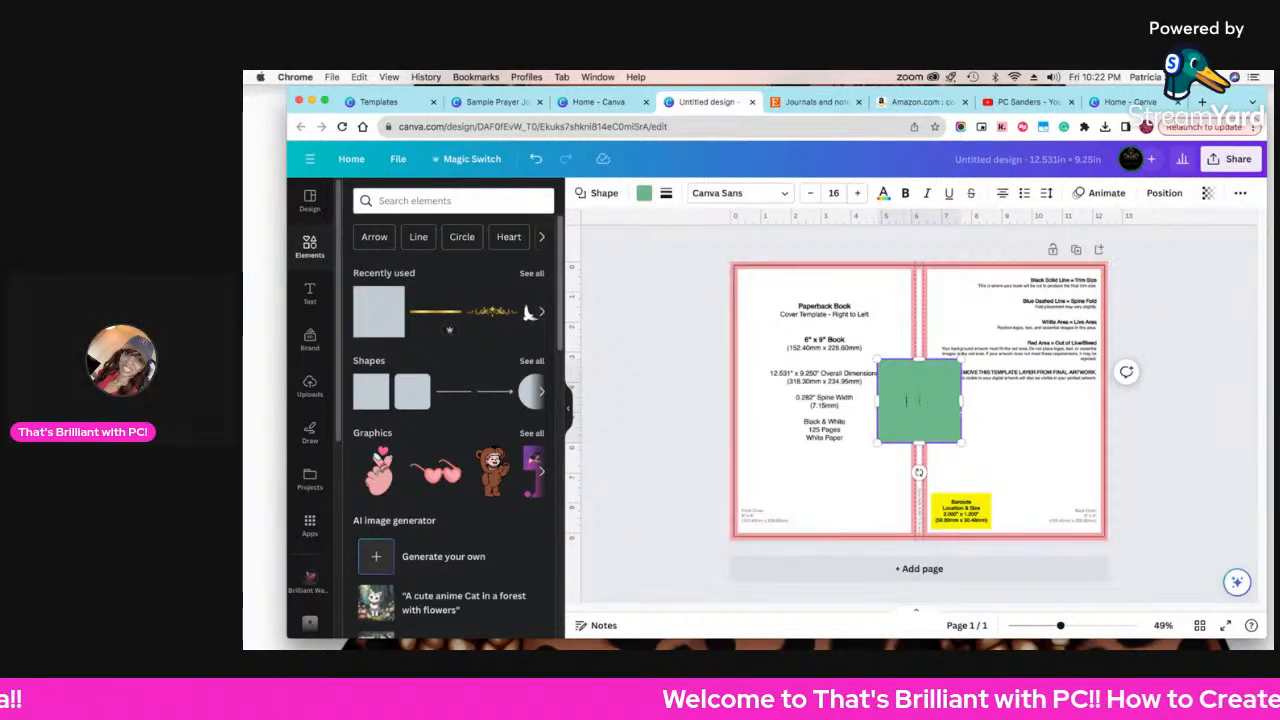
left_click_drag(906, 405, 1105, 541)
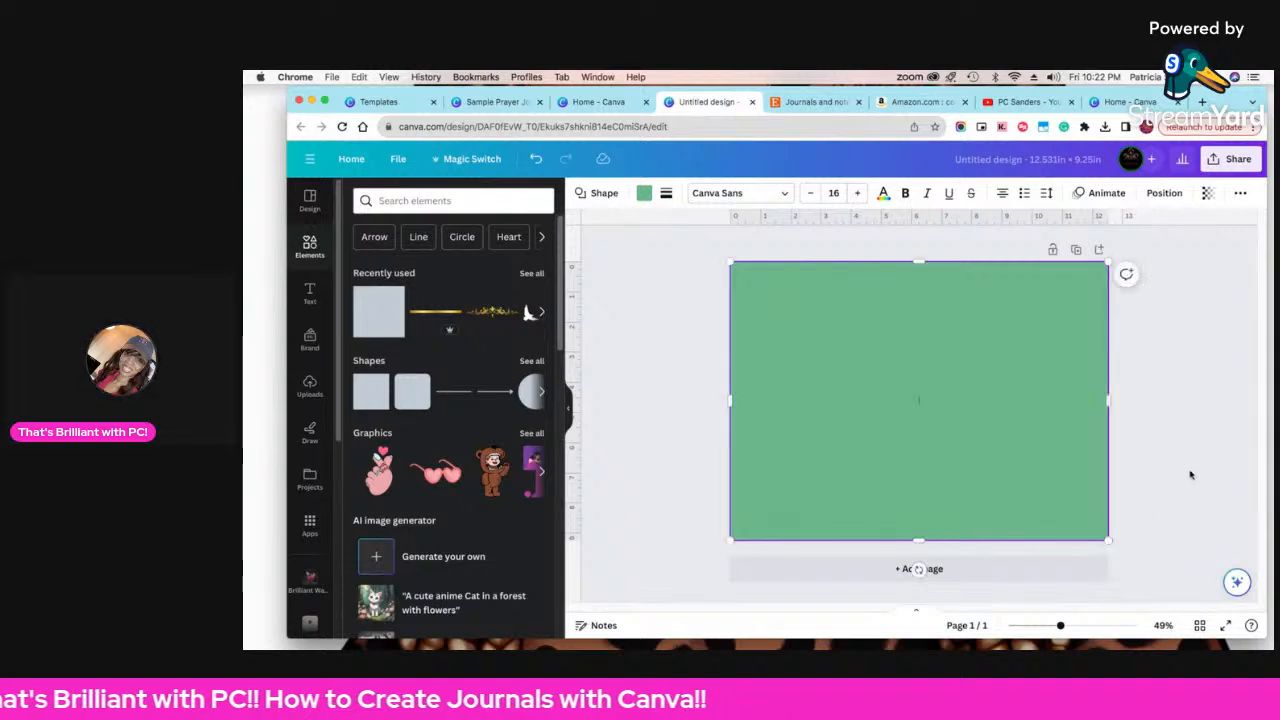
left_click(1209, 194)
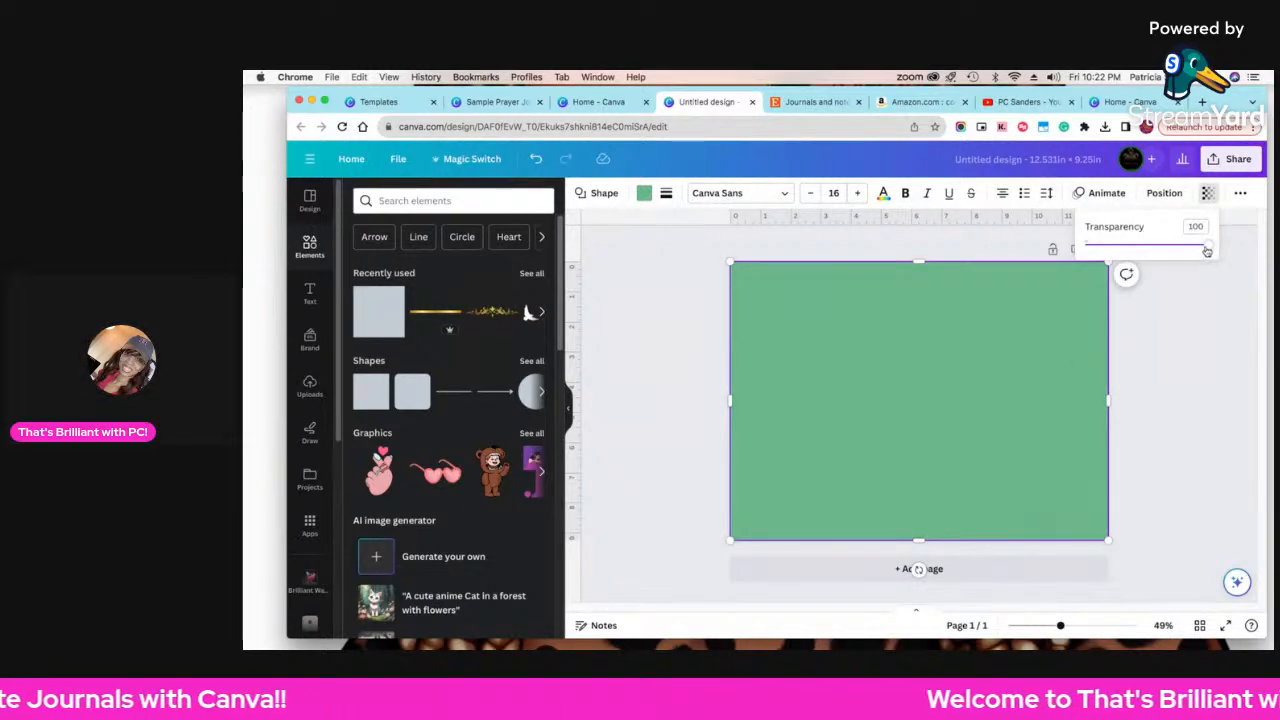
left_click_drag(1204, 245, 1157, 249)
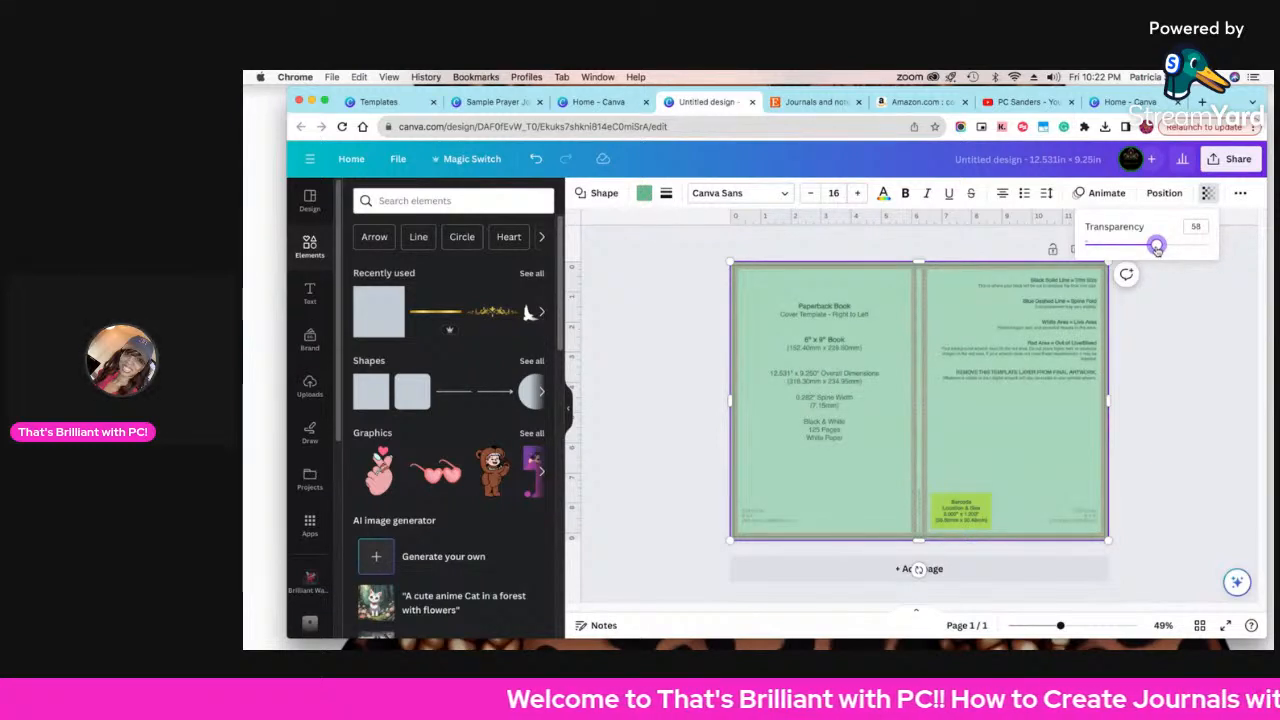
left_click(1184, 350)
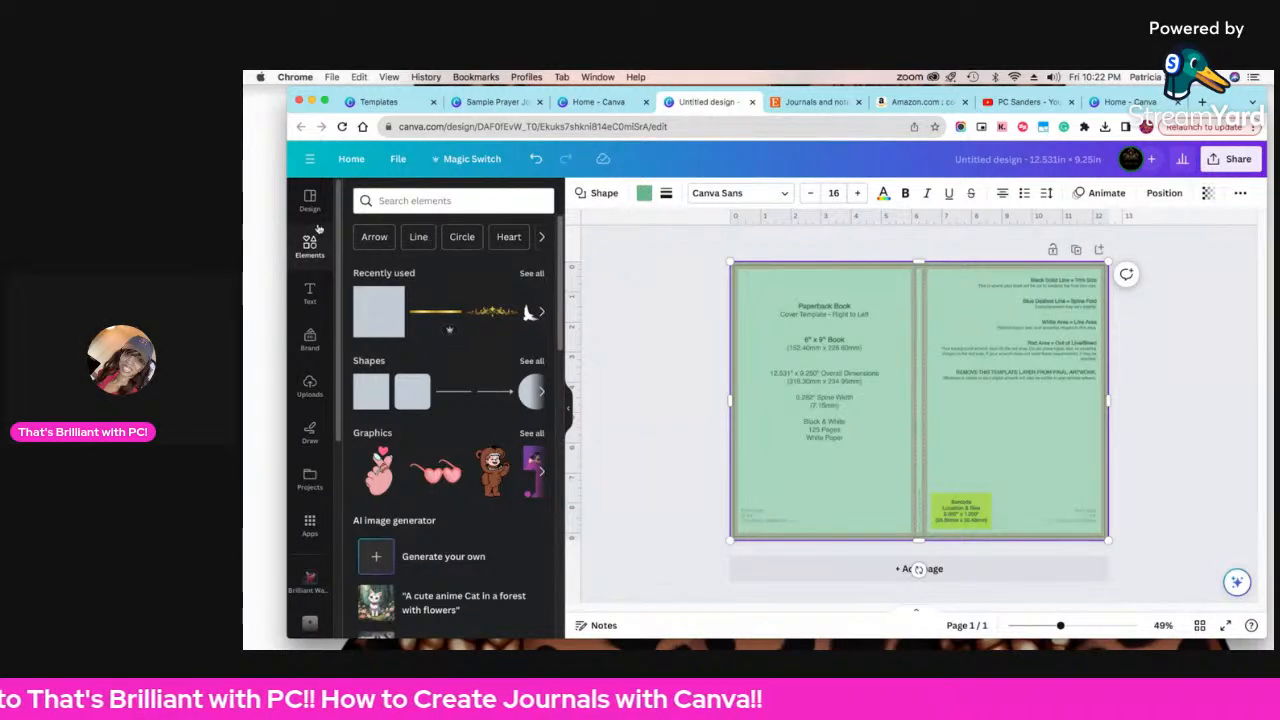
- Place the uploaded Be Still front cover image over the template's front panel, scaled to full page height and widened to the outer page edge
left_click(311, 387)
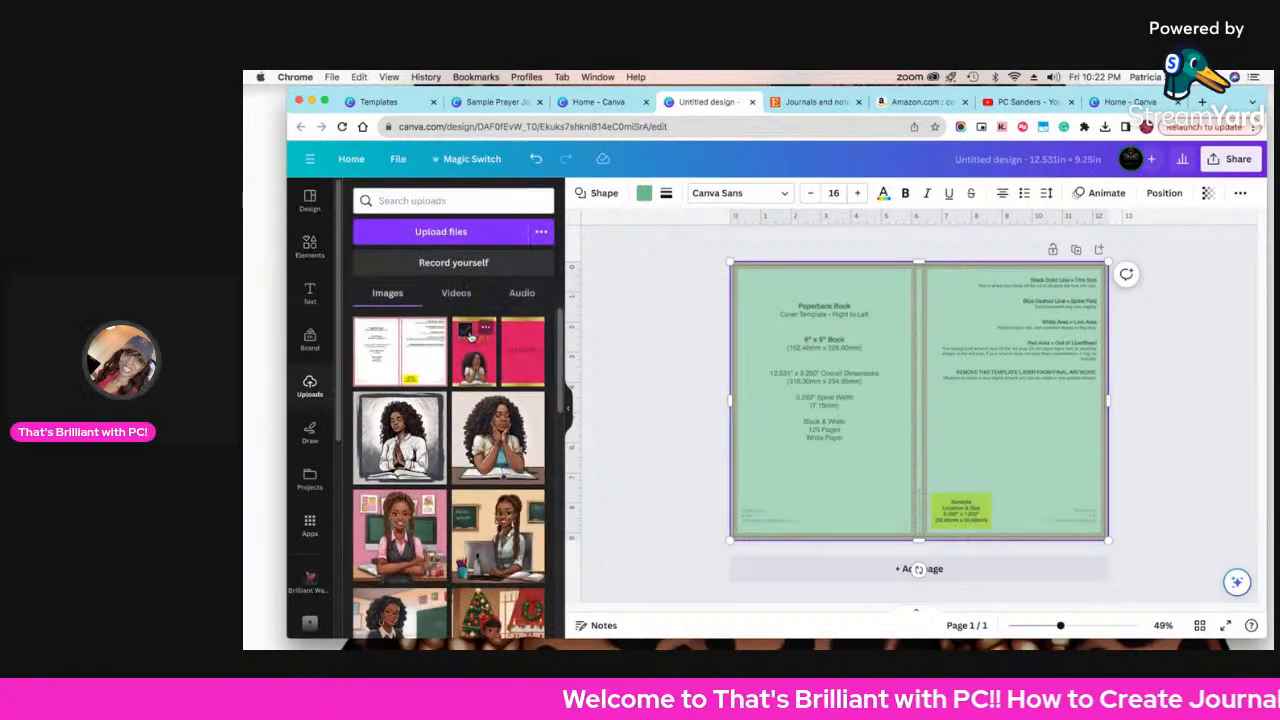
left_click(474, 352)
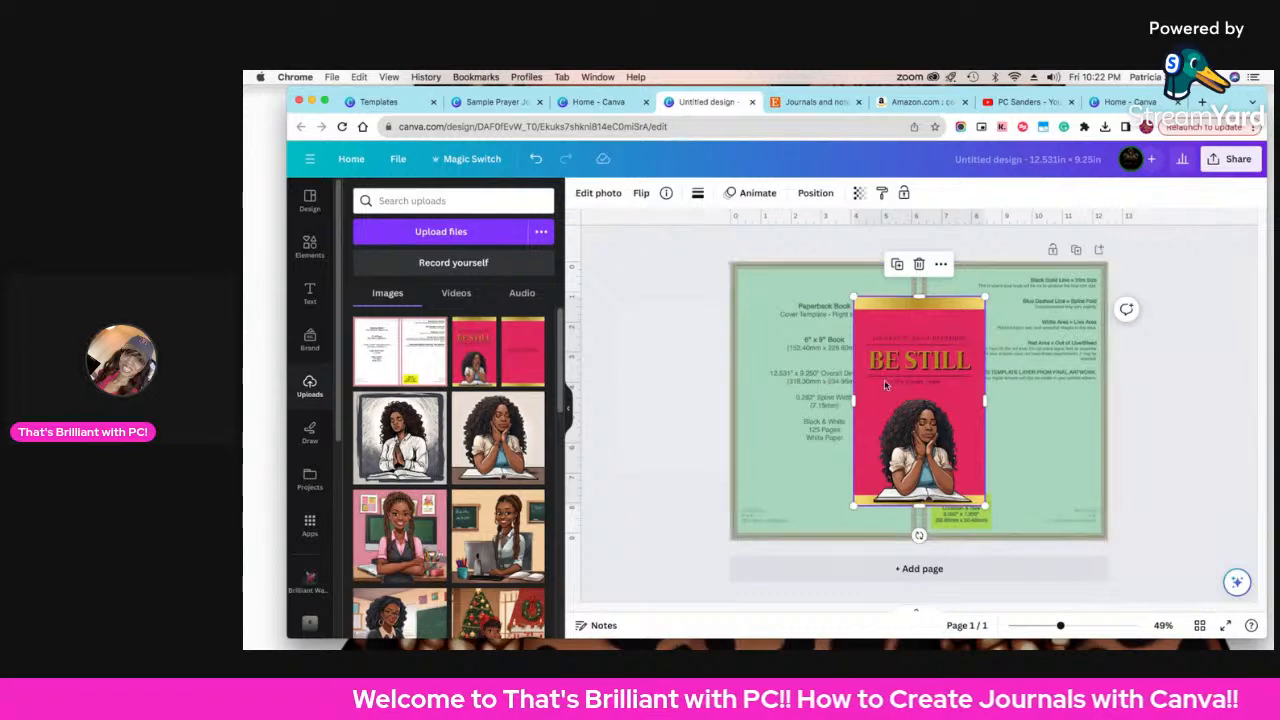
left_click_drag(924, 389, 993, 351)
left_click_drag(1056, 470, 1101, 540)
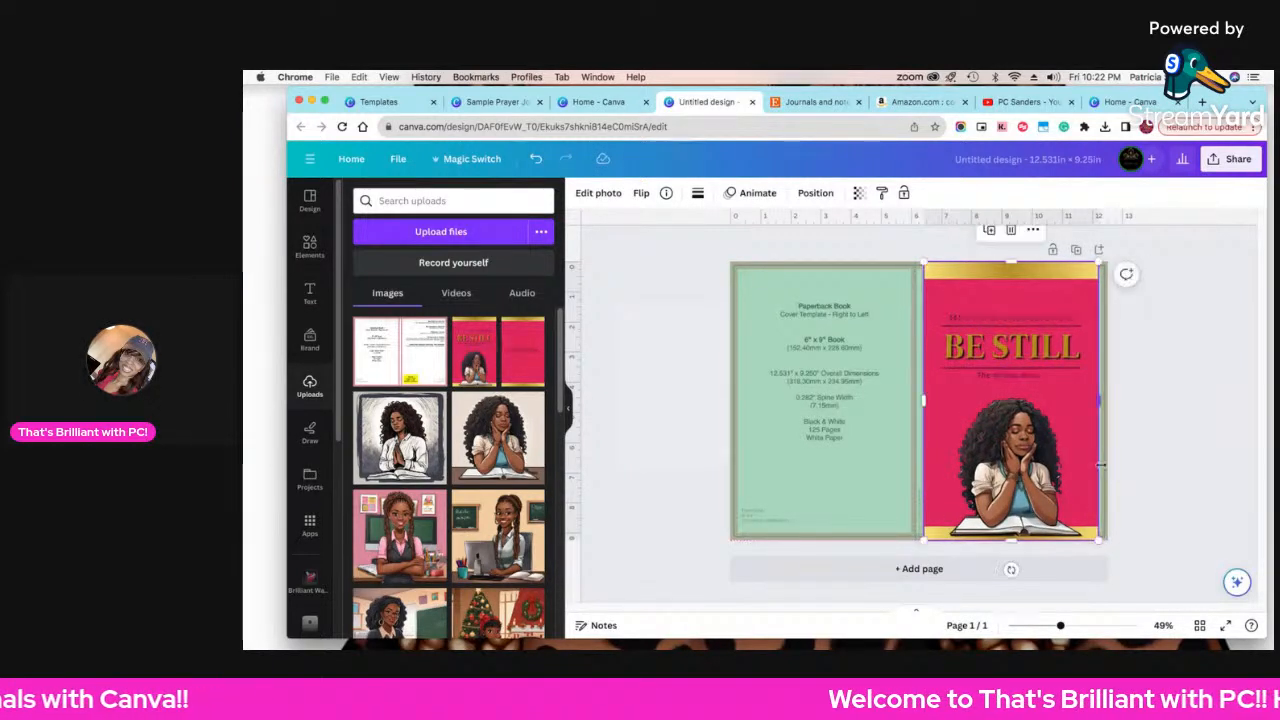
left_click_drag(1100, 400, 1108, 400)
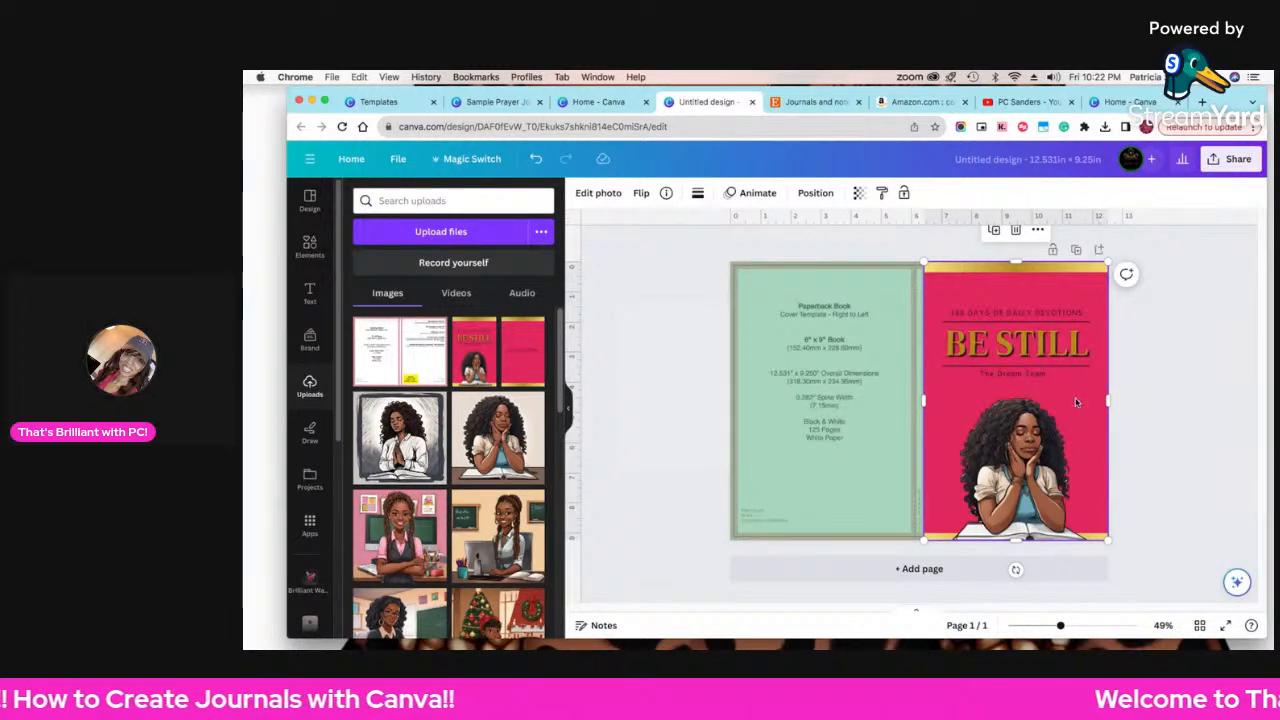
- Fade the front cover image to 48 to check it against the template, and restore its transparency value to 100
left_click(857, 193)
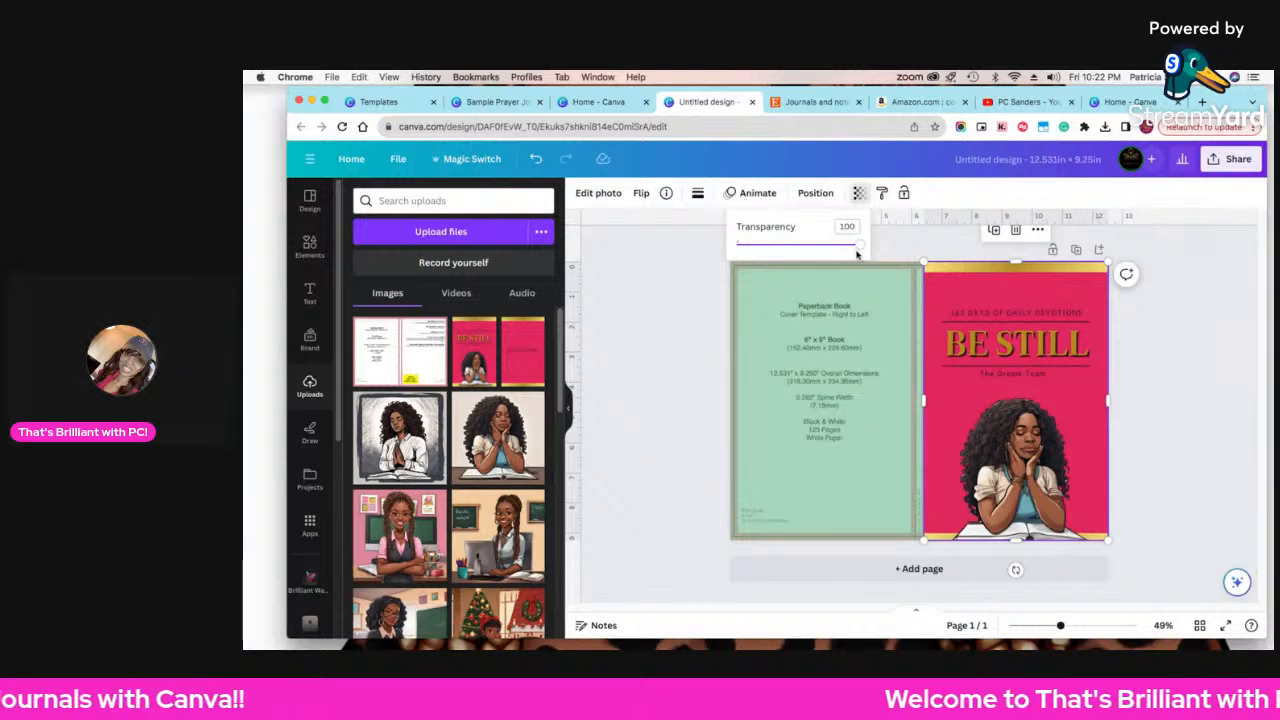
left_click_drag(862, 251, 859, 249)
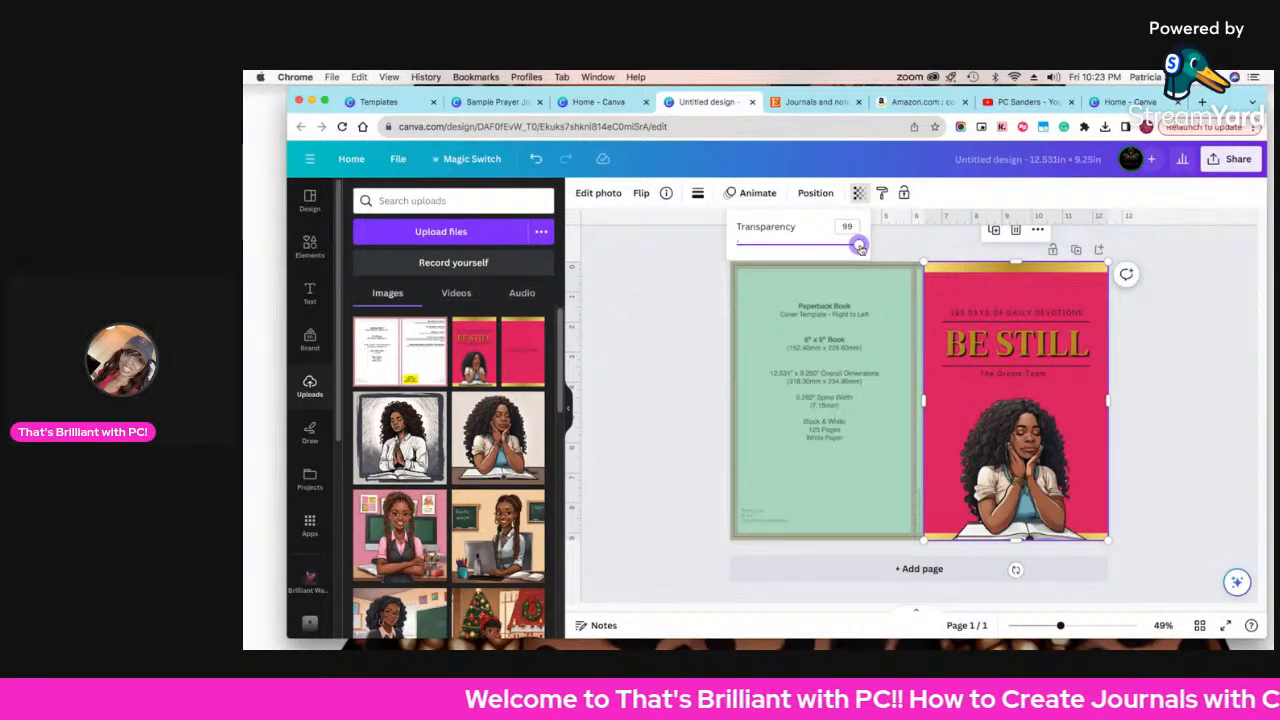
left_click_drag(859, 249, 811, 257)
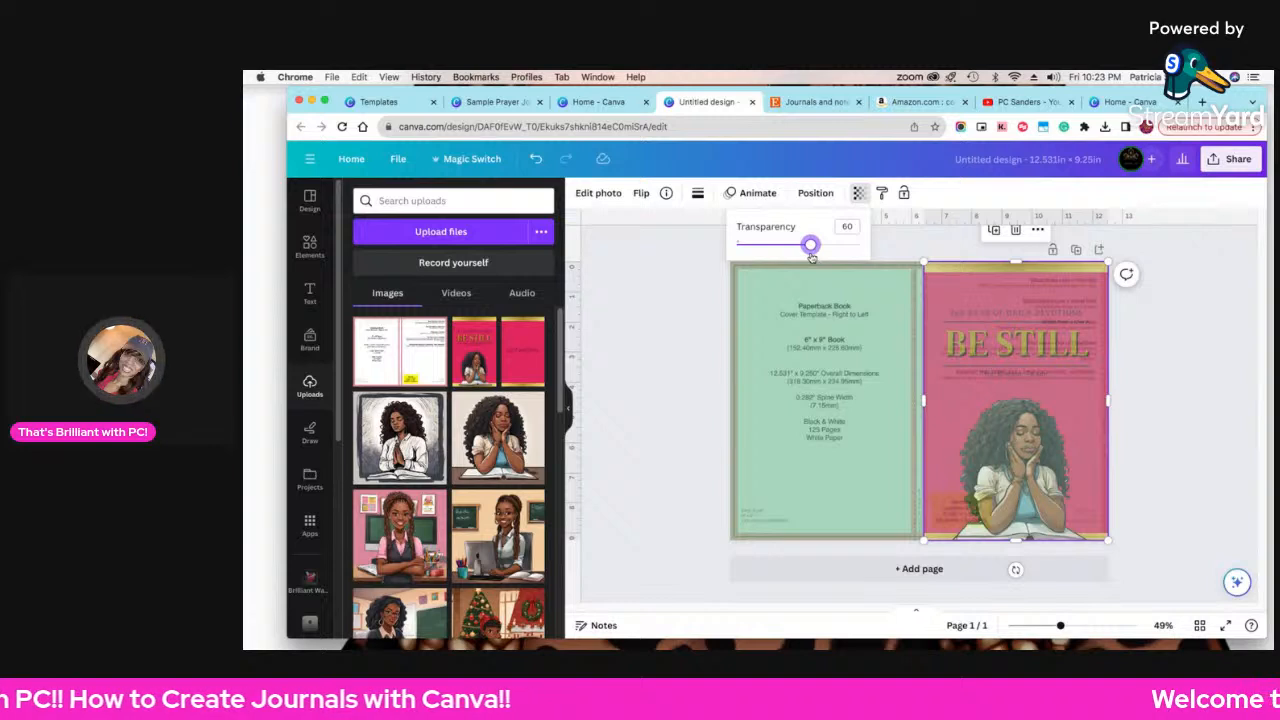
left_click_drag(810, 257, 795, 257)
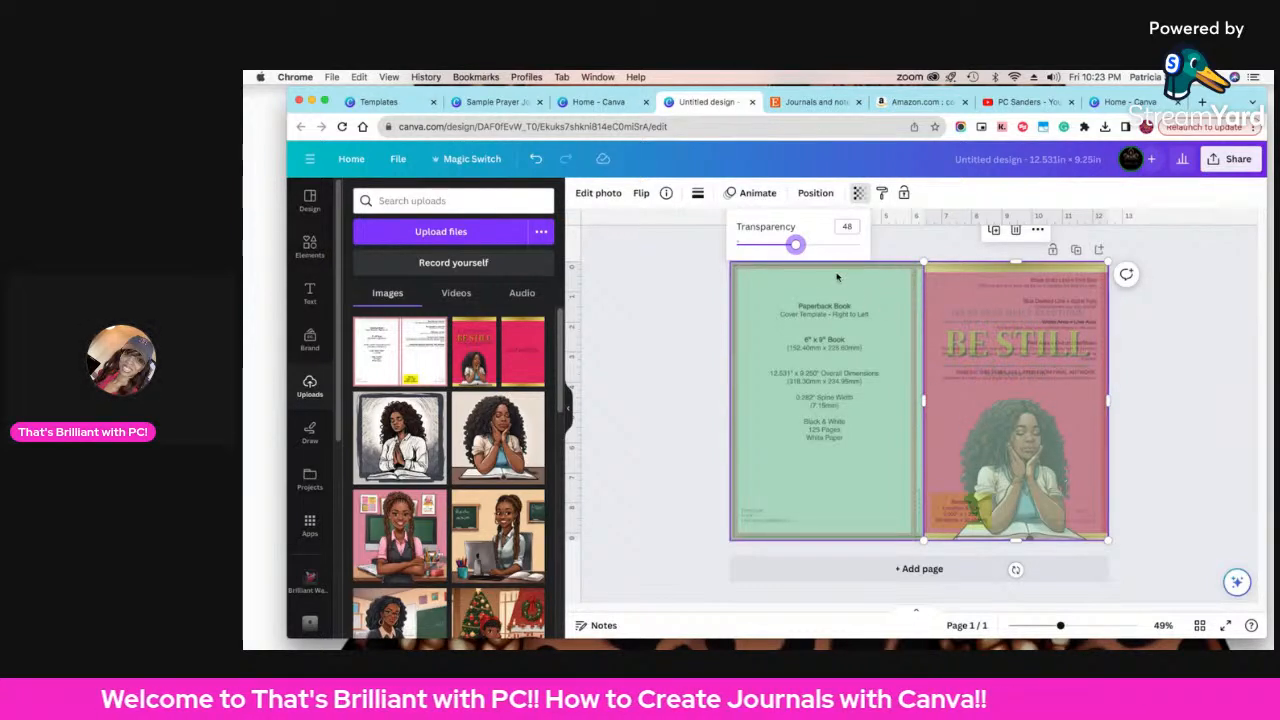
left_click_drag(795, 244, 937, 251)
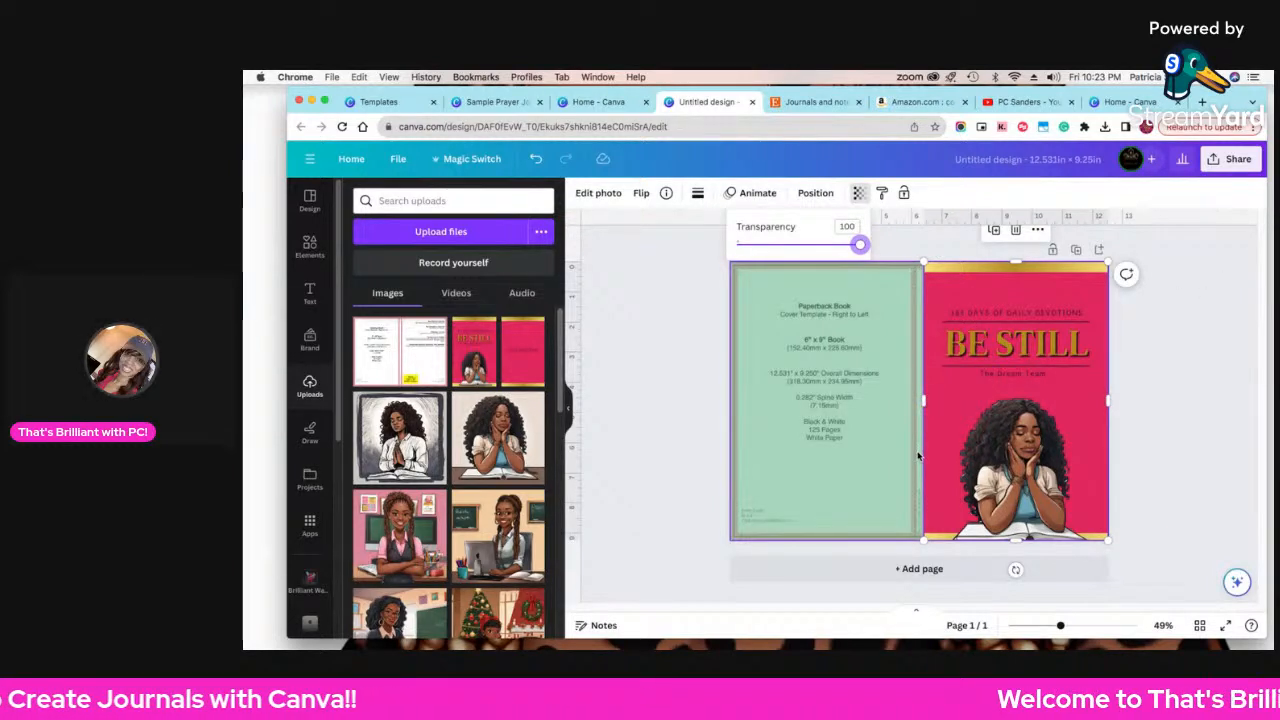
- Recolor the full-page background square with the pinkish red from the SheLikesToCreate palette
left_click(880, 304)
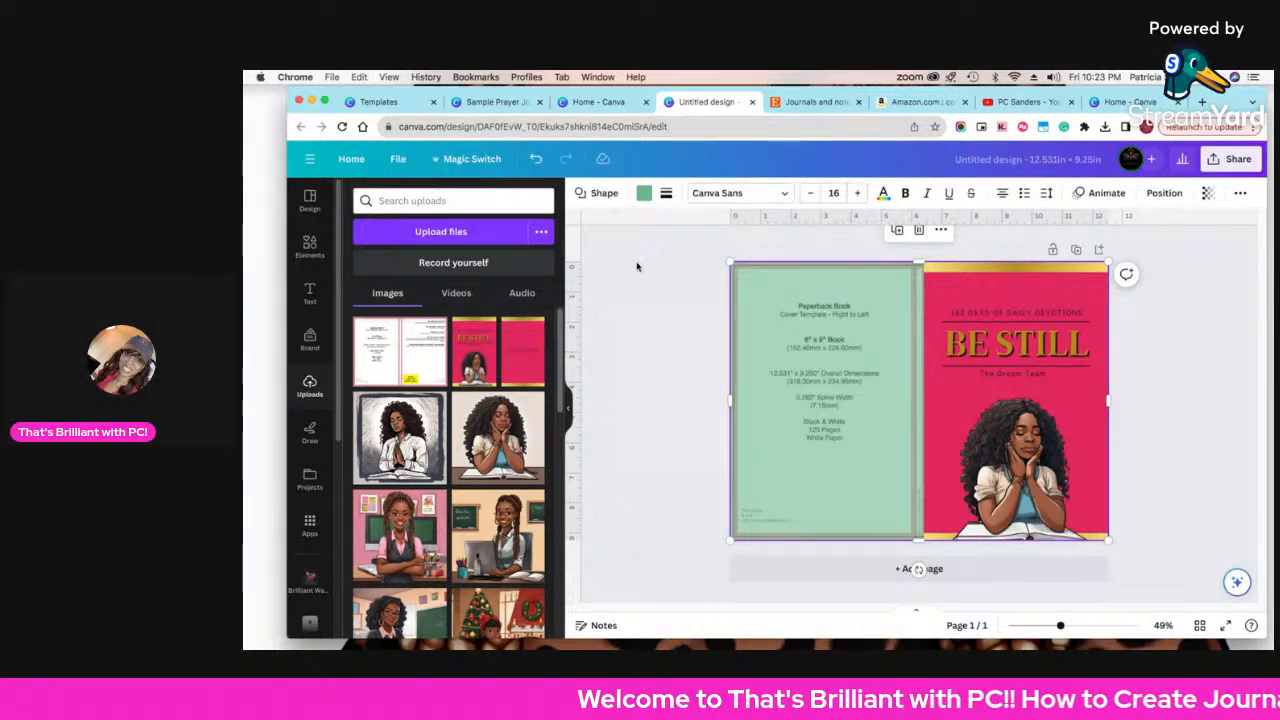
left_click(644, 194)
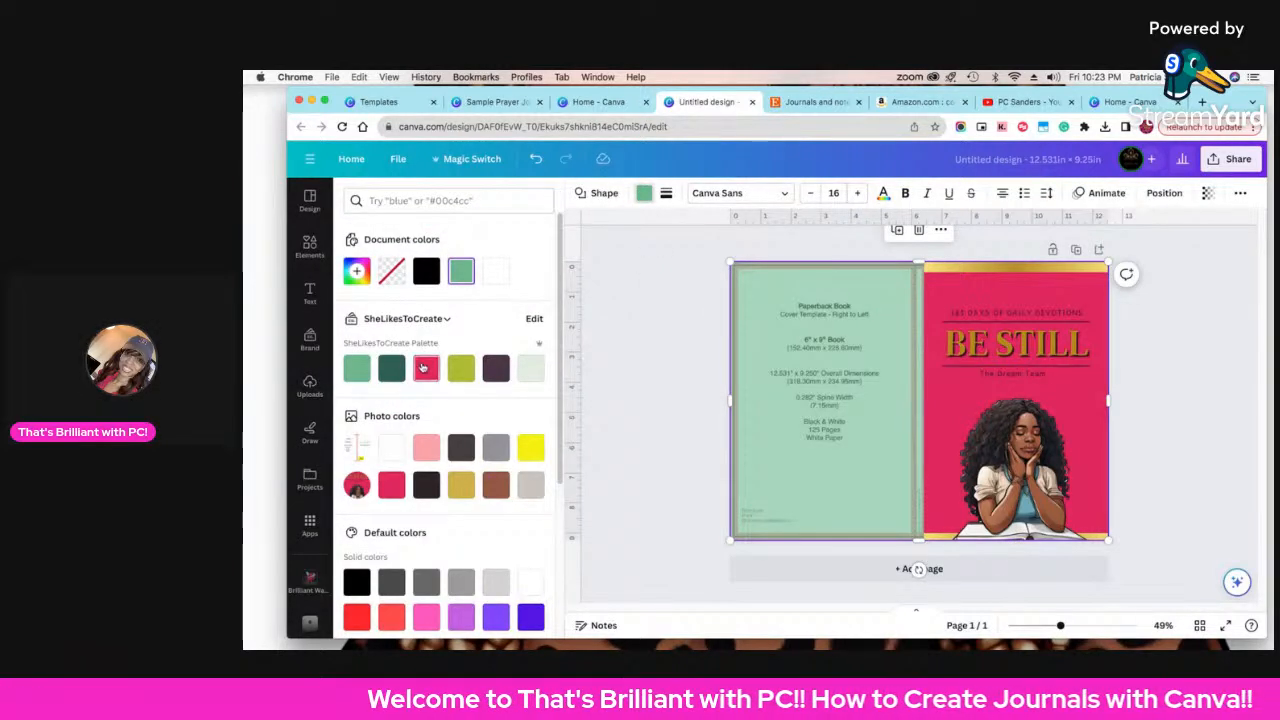
left_click(426, 368)
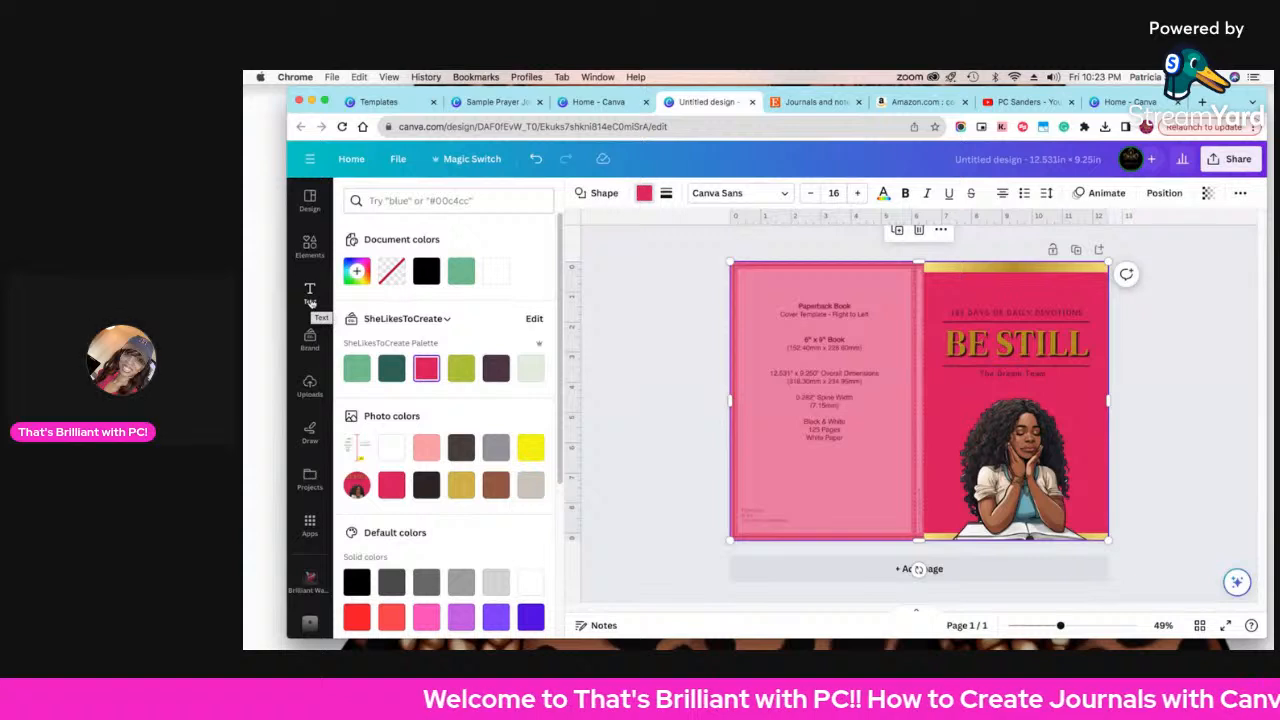
- Place the uploaded Love & Joy Collection back cover image on the back panel, scaled to full page height and widened to the spine
left_click(310, 385)
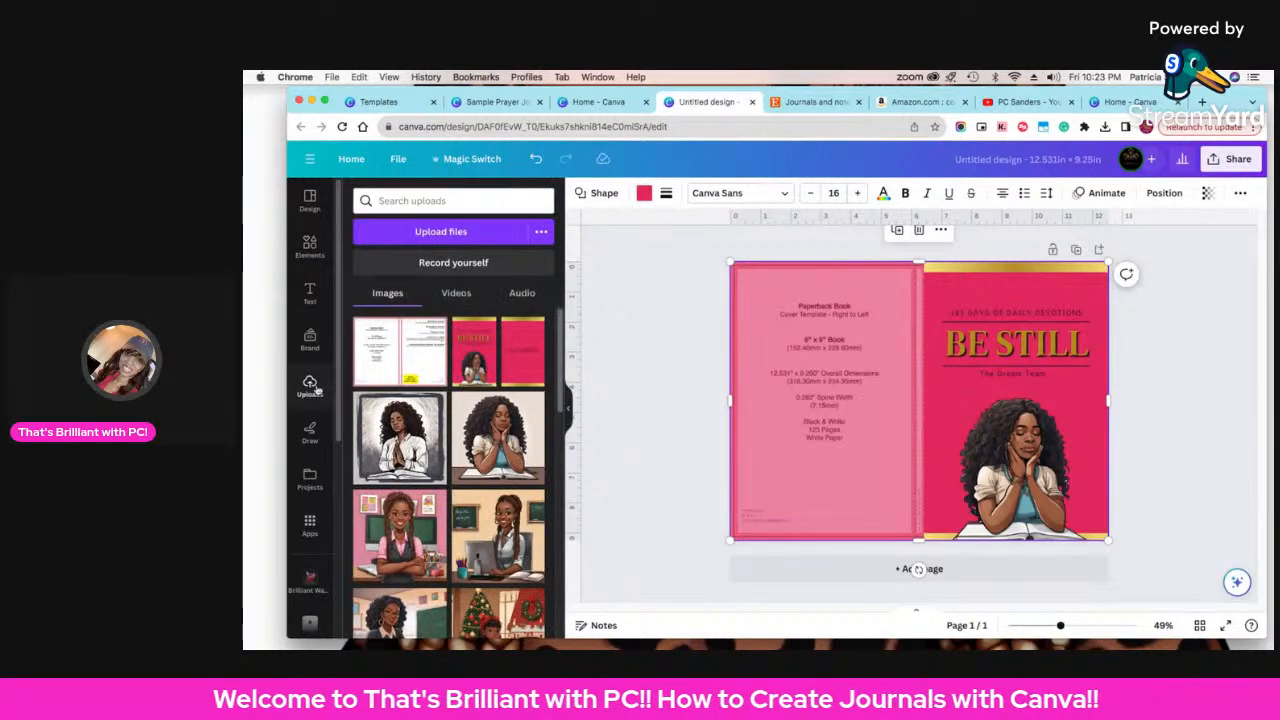
left_click(522, 377)
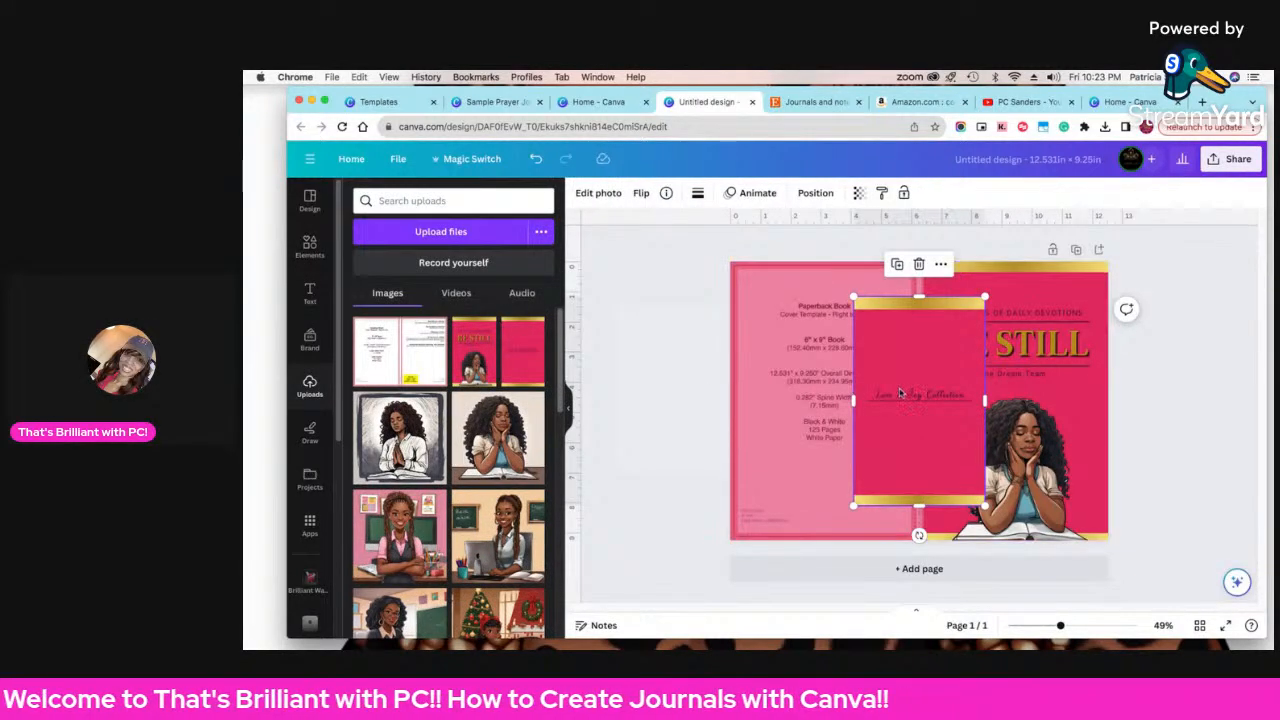
left_click_drag(910, 393, 791, 364)
left_click_drag(861, 469, 910, 538)
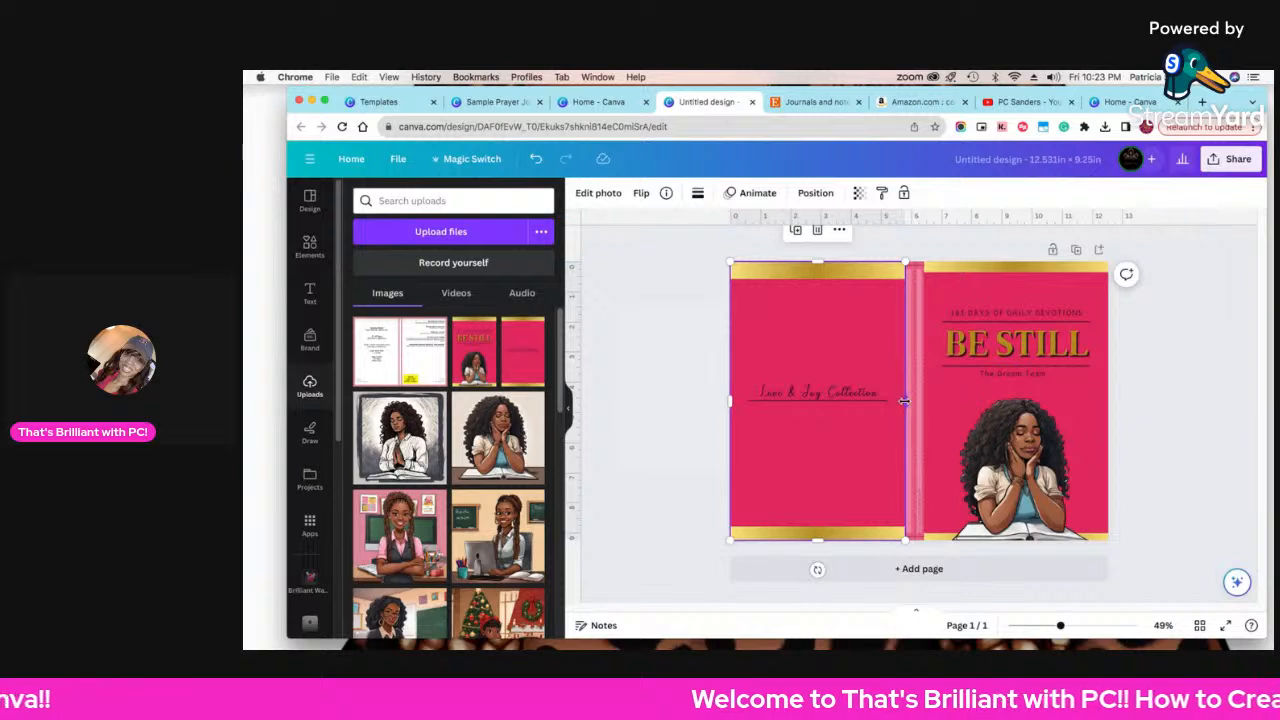
left_click_drag(904, 398, 912, 401)
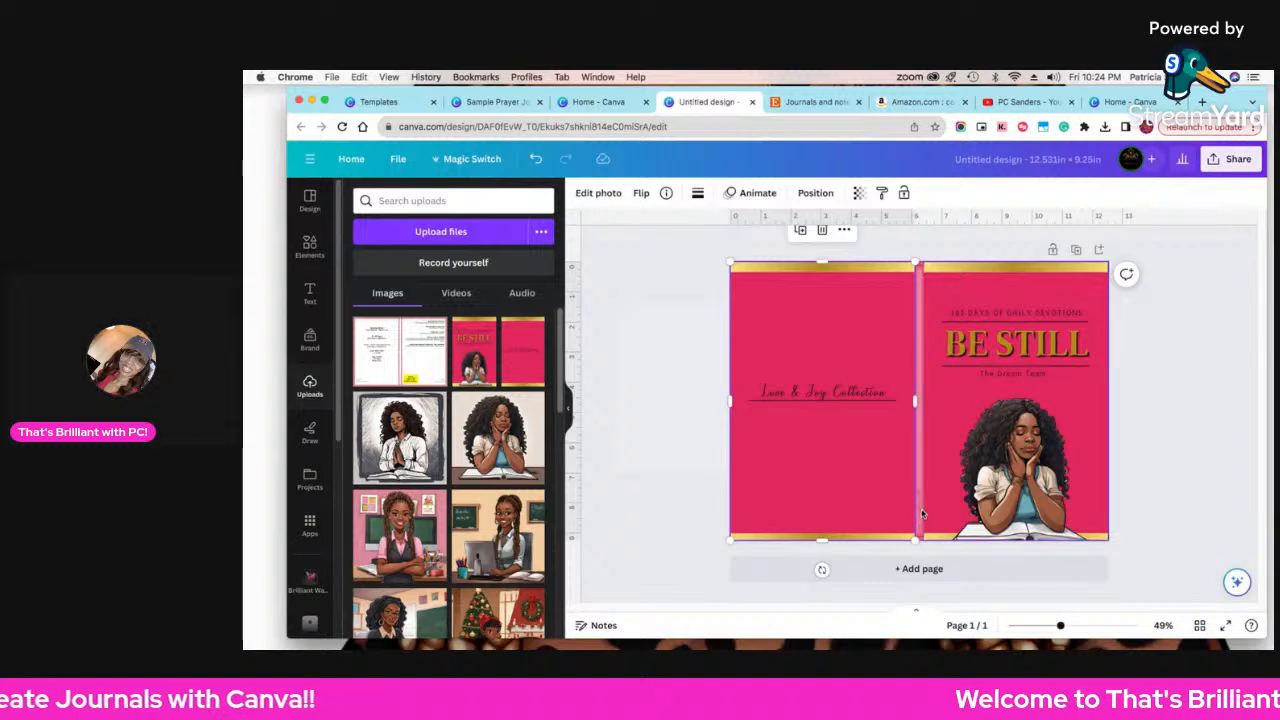
- Set the transparency value of the pinkish red background square to 100 so the spine is solid
left_click(921, 298)
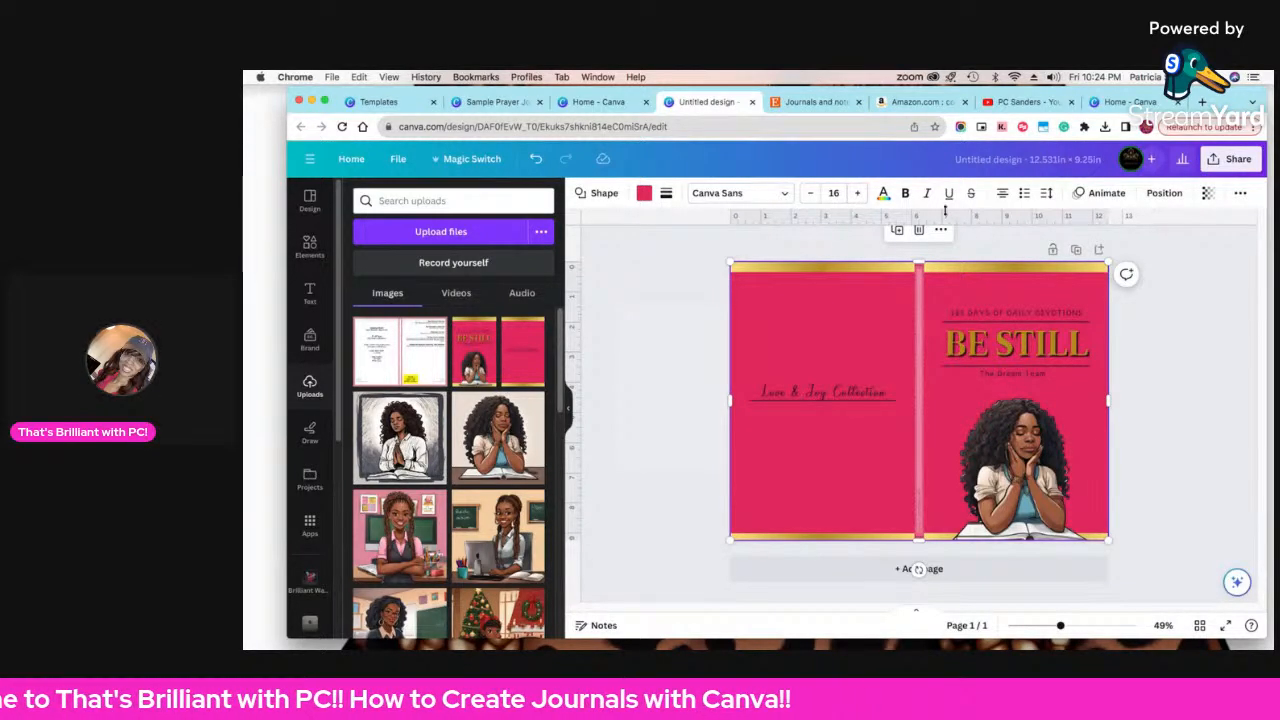
left_click(1208, 193)
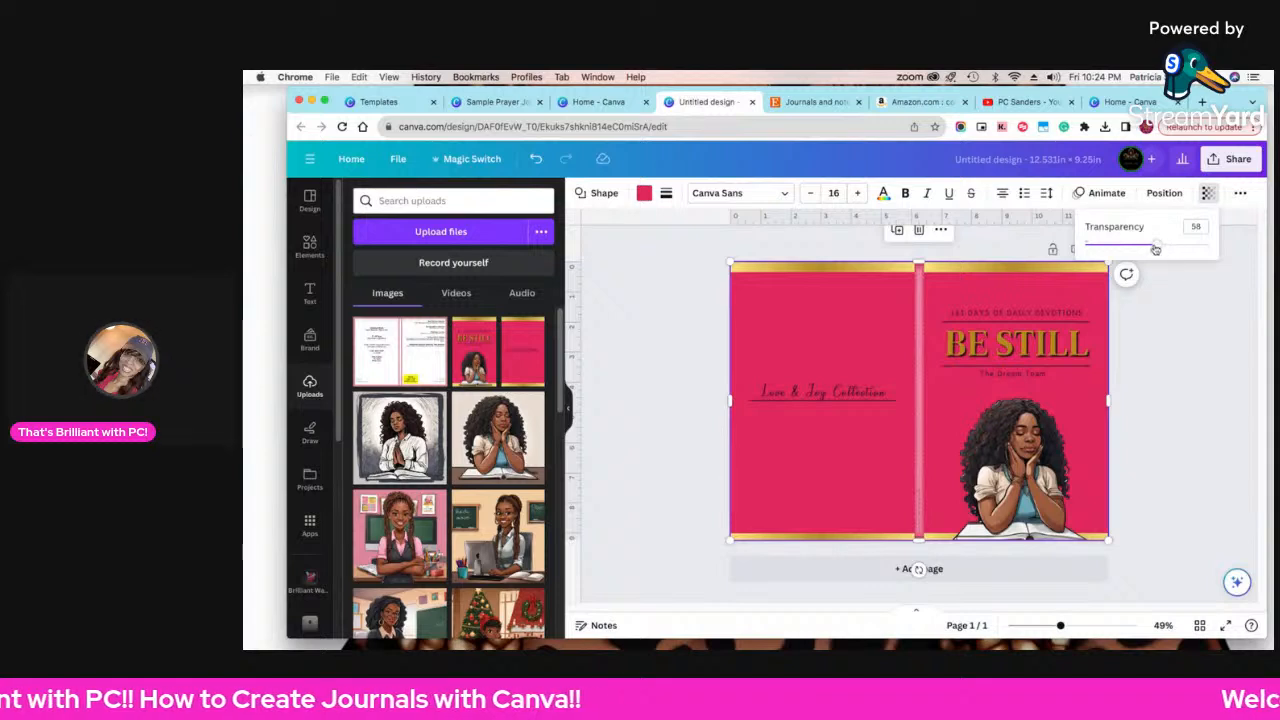
left_click(1204, 245)
left_click_drag(1210, 247, 1238, 250)
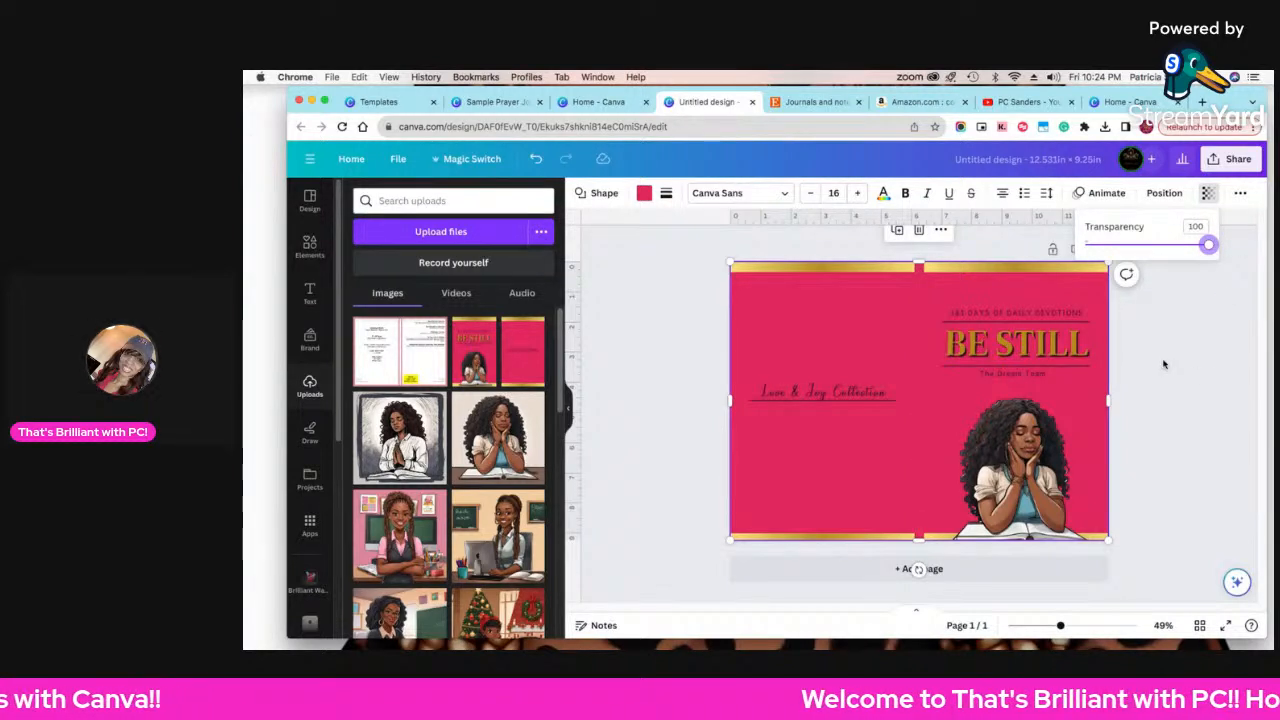
- Add a body text box reading "Be still" at the middle of the spine
left_click(311, 292)
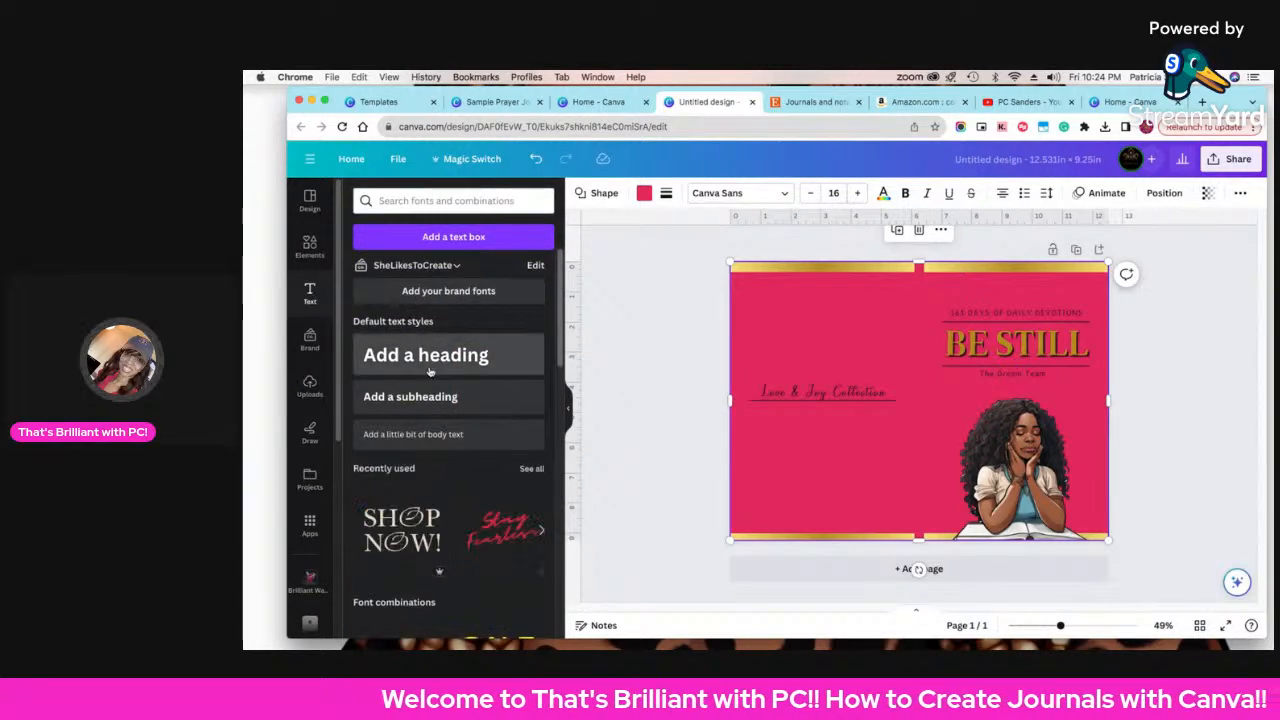
left_click(421, 436)
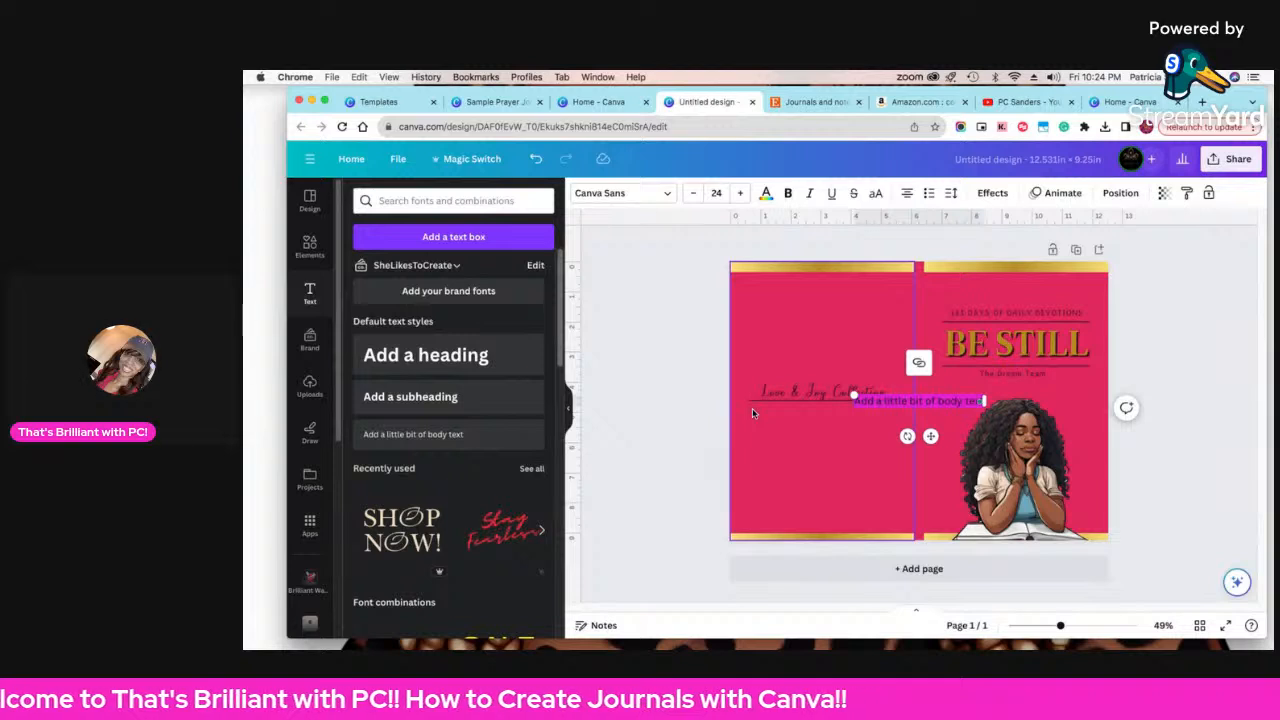
key("BackSpace")
type("Be s")
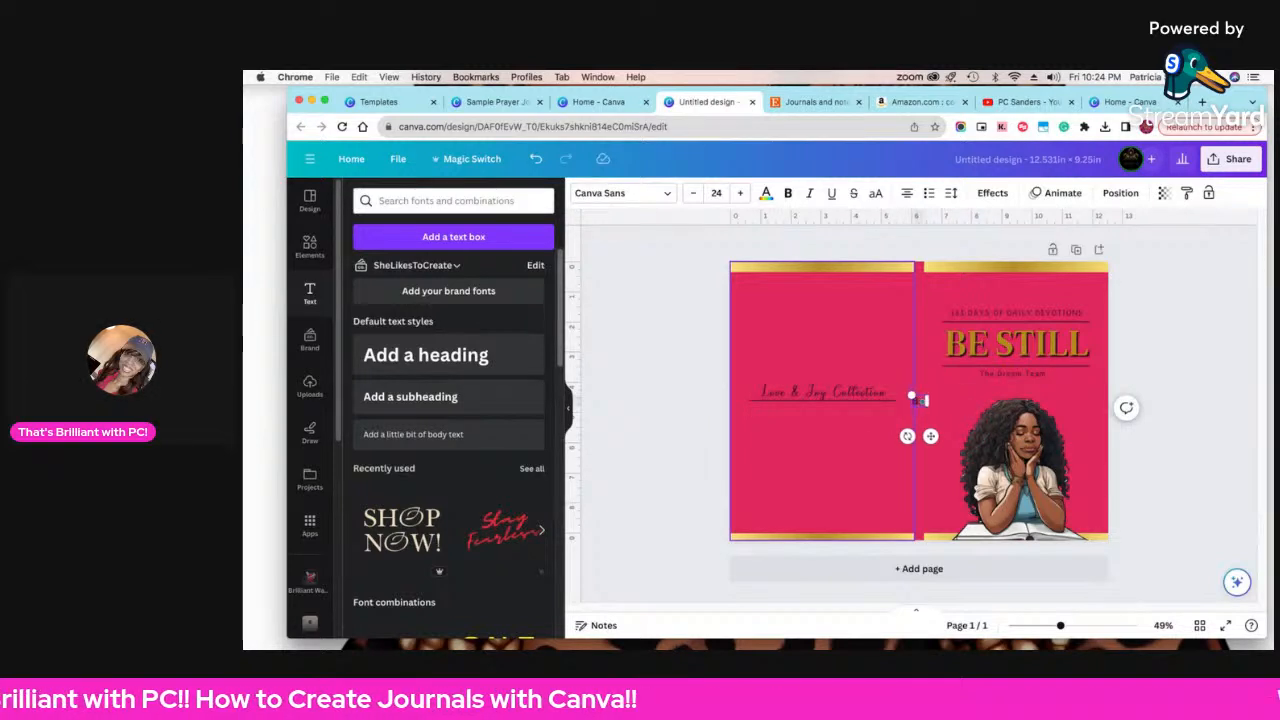
key("BackSpace")
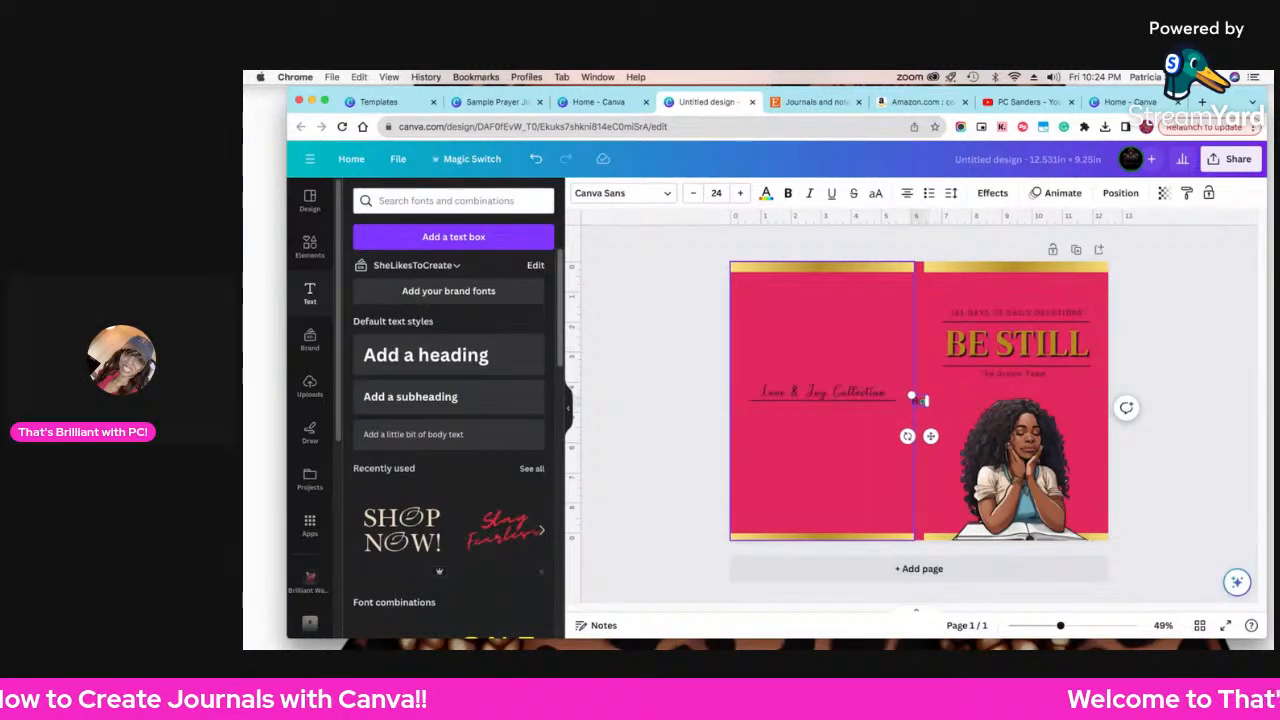
type("still")
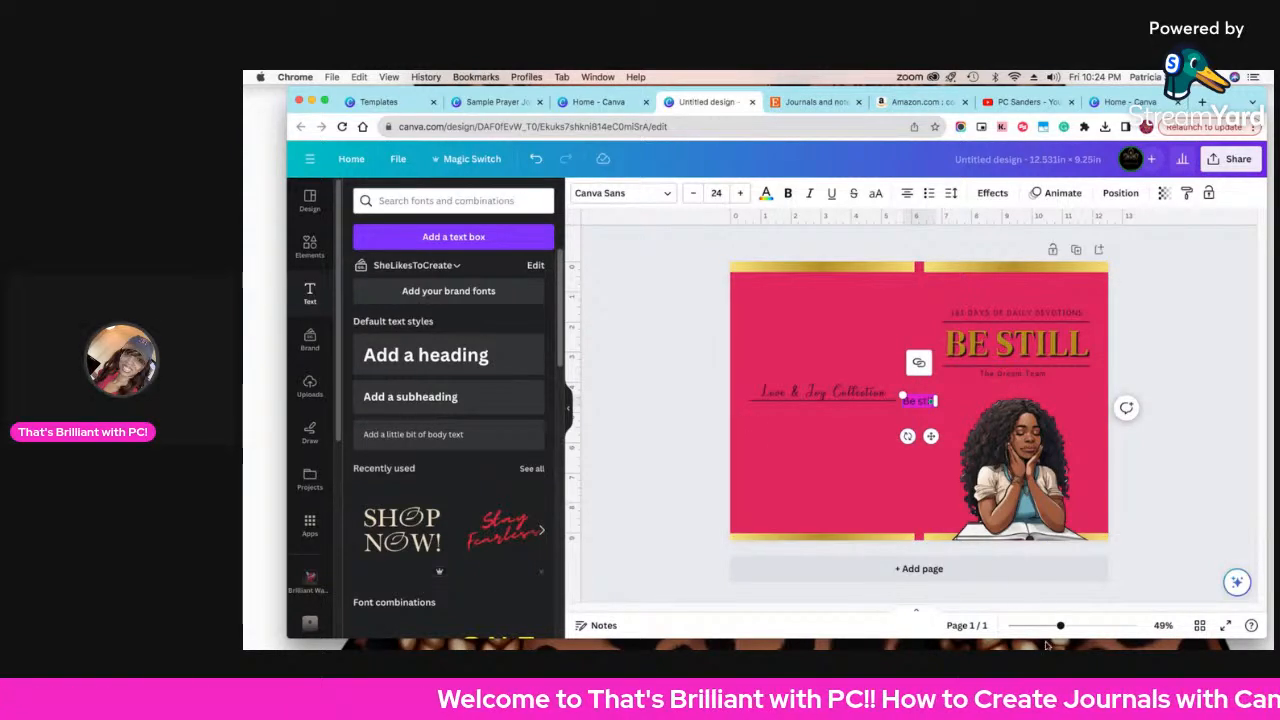
- Reduce the "Be still" spine text to font size 12
left_click_drag(1061, 632, 1086, 630)
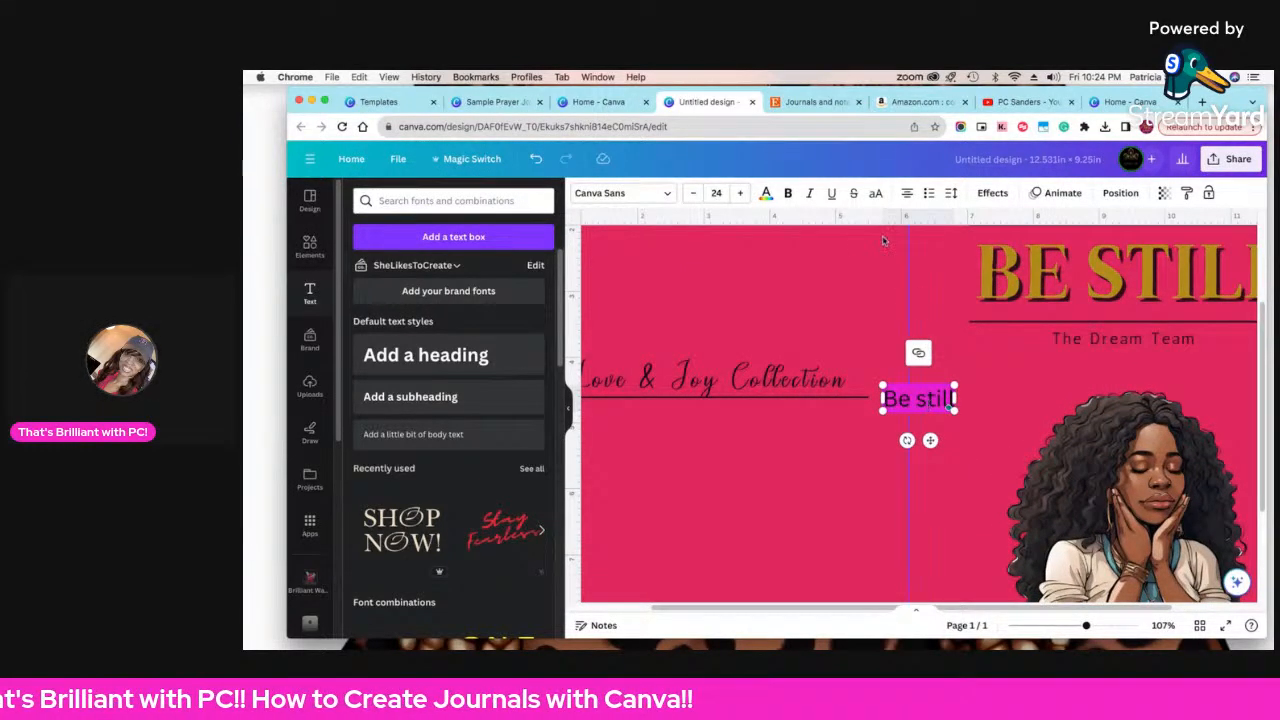
left_click(692, 193)
left_click(692, 193)
left_click(692, 193)
left_click(692, 193)
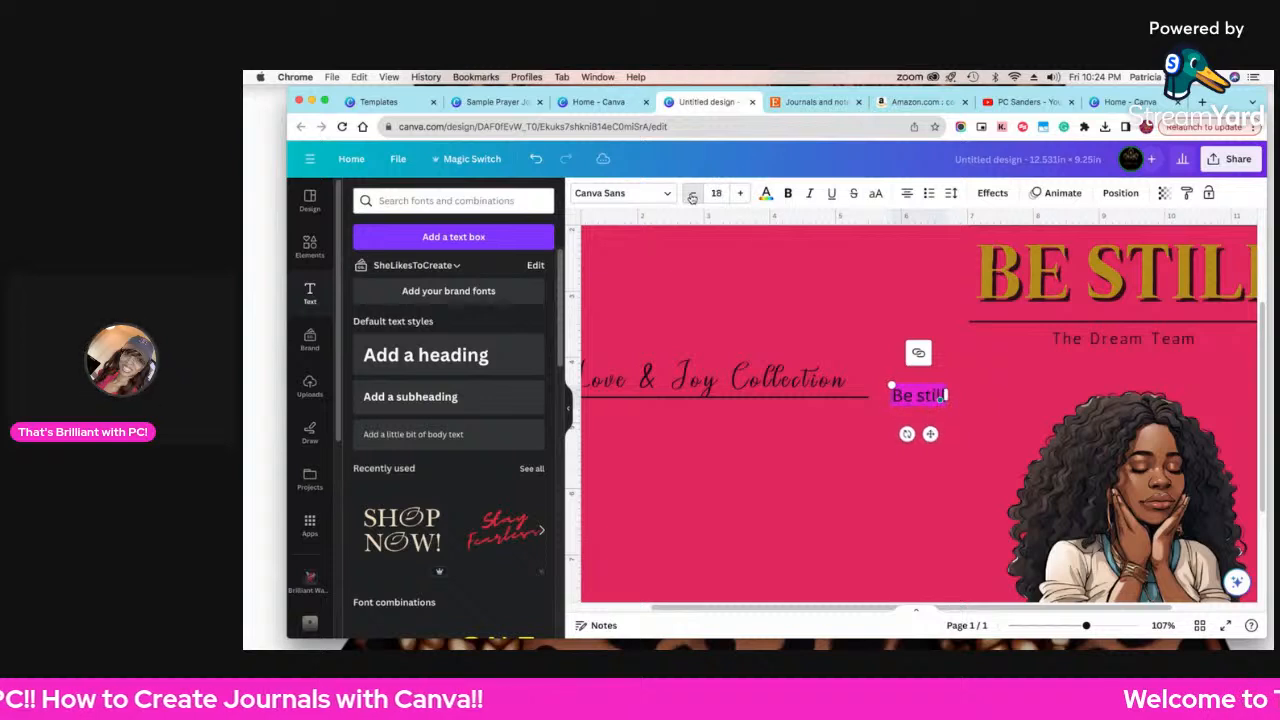
left_click(692, 193)
left_click(692, 193)
left_click(692, 193)
left_click(692, 193)
left_click(692, 193)
left_click(692, 193)
left_click(692, 193)
left_click(692, 193)
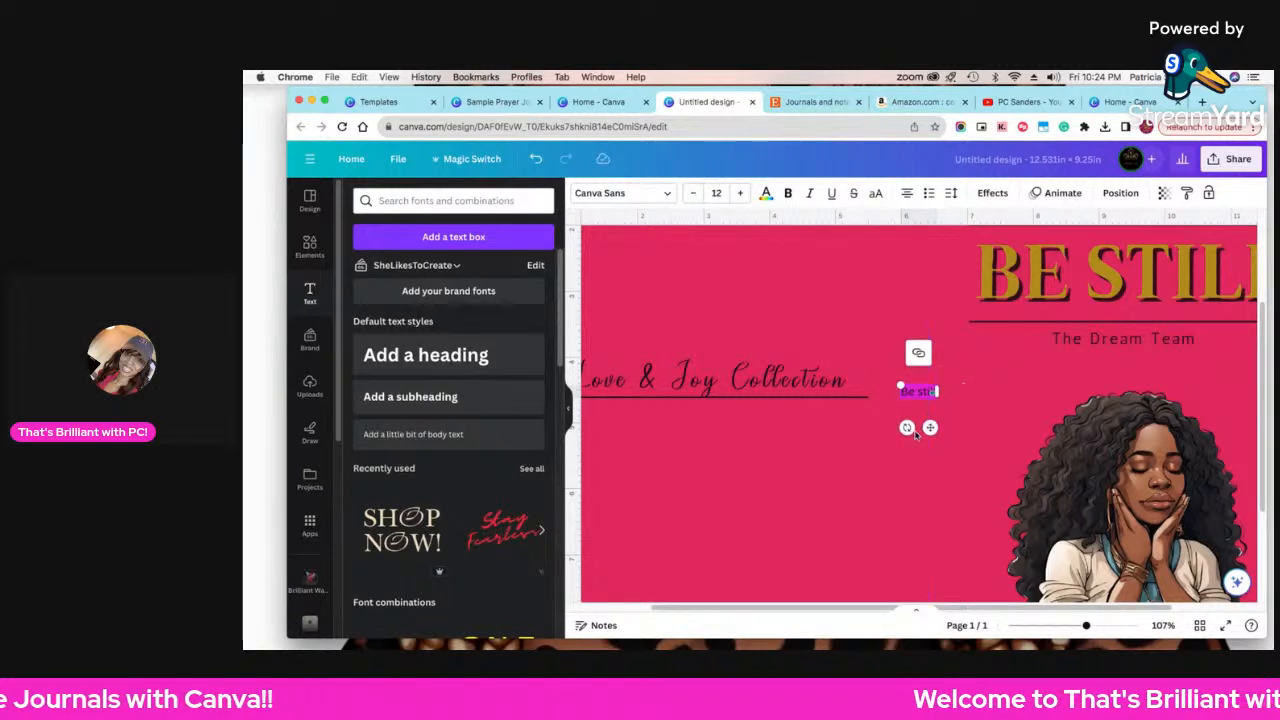
- Rotate the "Be still" text to vertical so it reads downward along the spine
left_click_drag(907, 428, 836, 384)
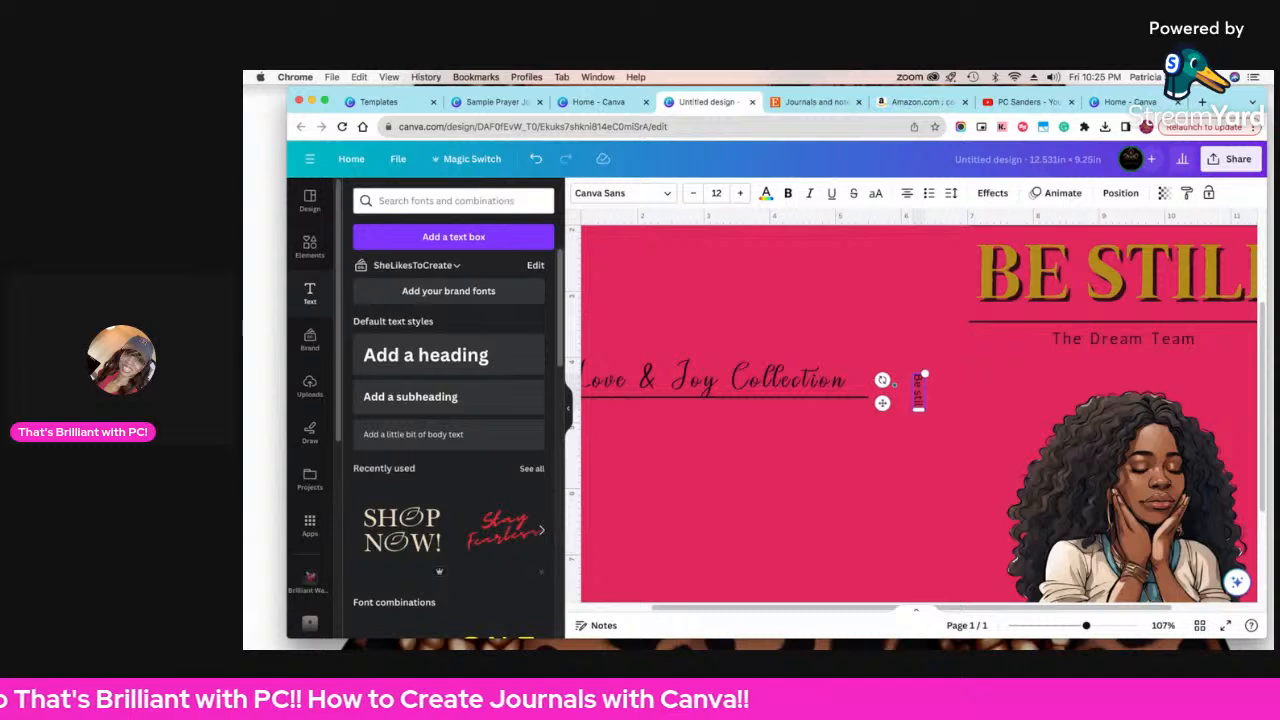
key("Return")
key("Return")
key("BackSpace")
key("BackSpace")
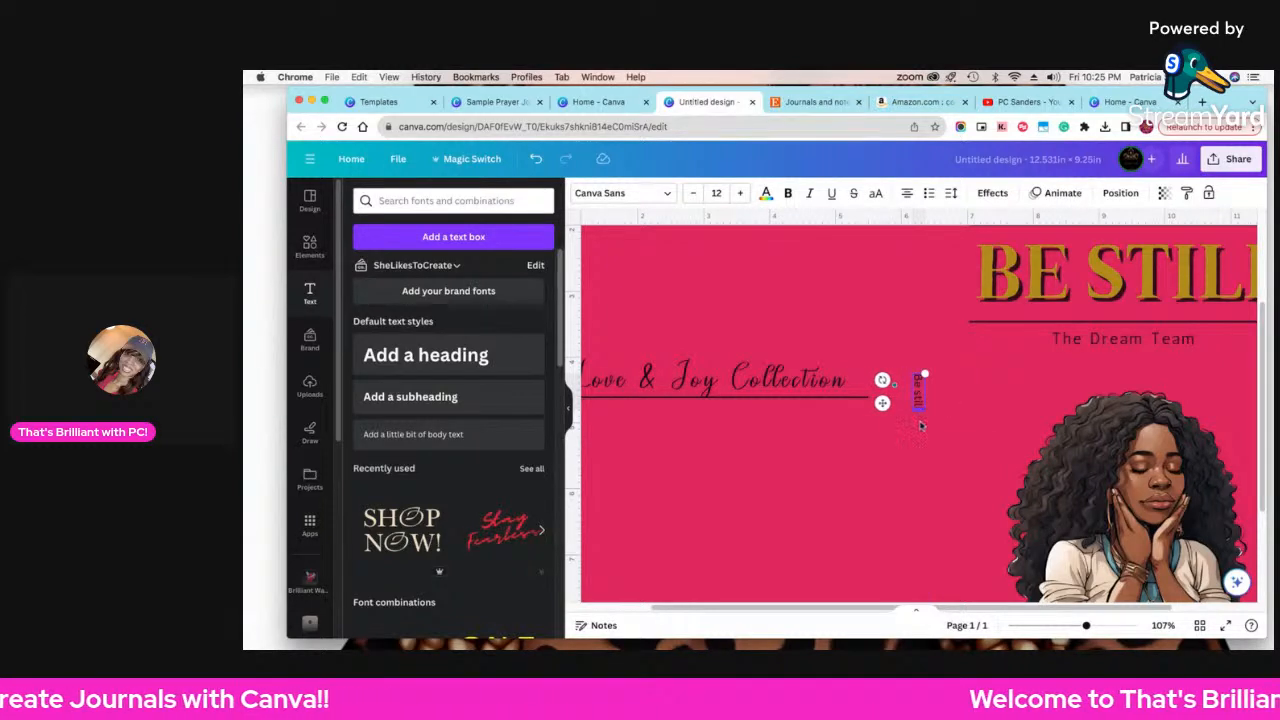
left_click_drag(920, 427, 919, 449)
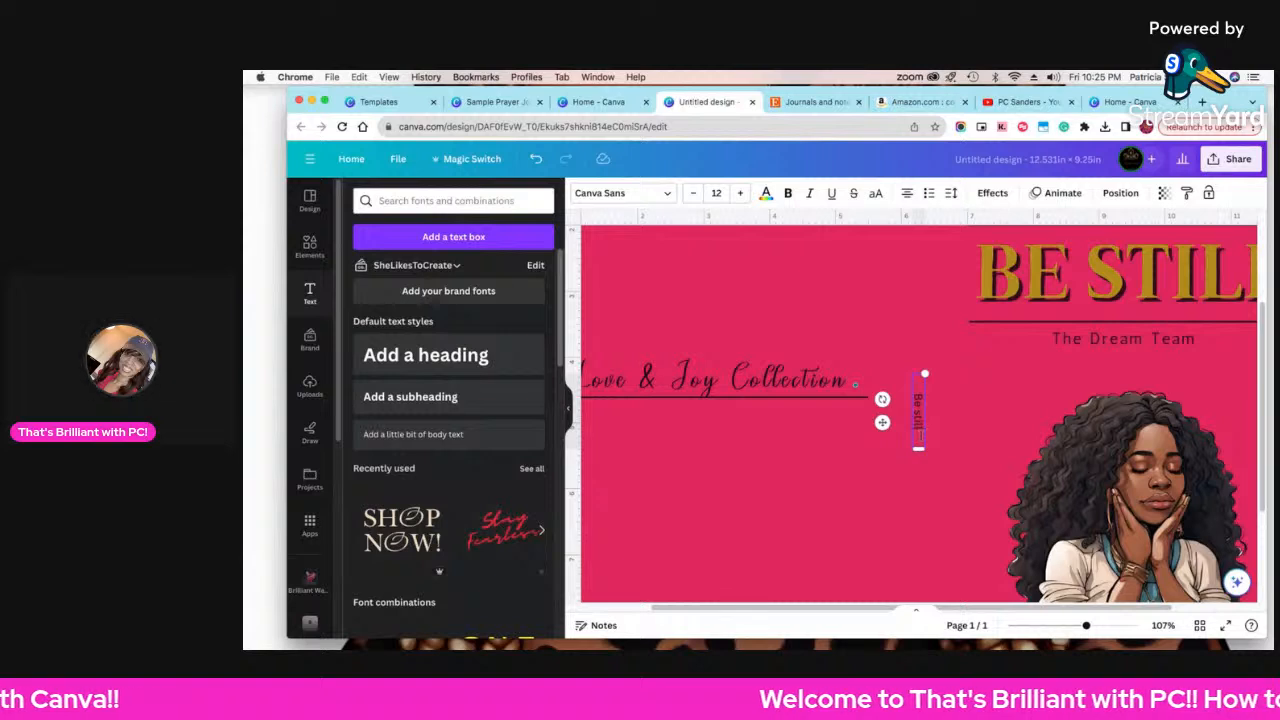
key("Return")
key("Return")
key("Return")
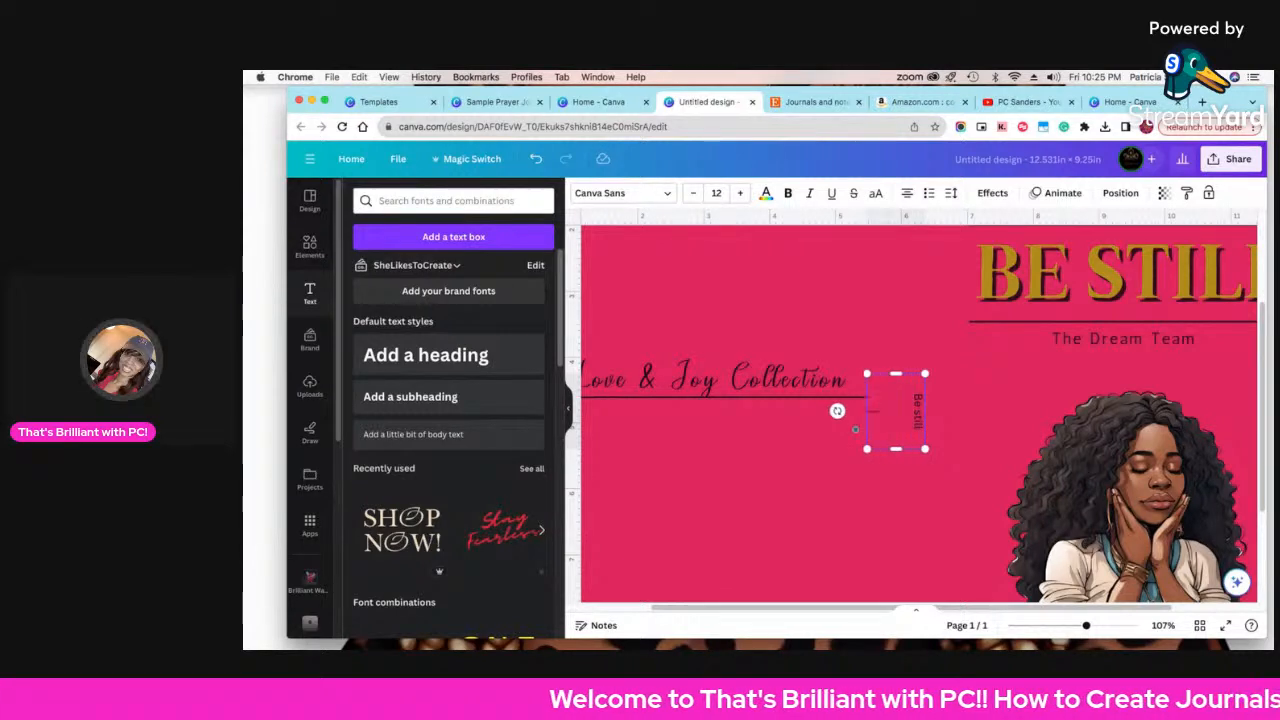
key("BackSpace")
key("BackSpace")
key("BackSpace")
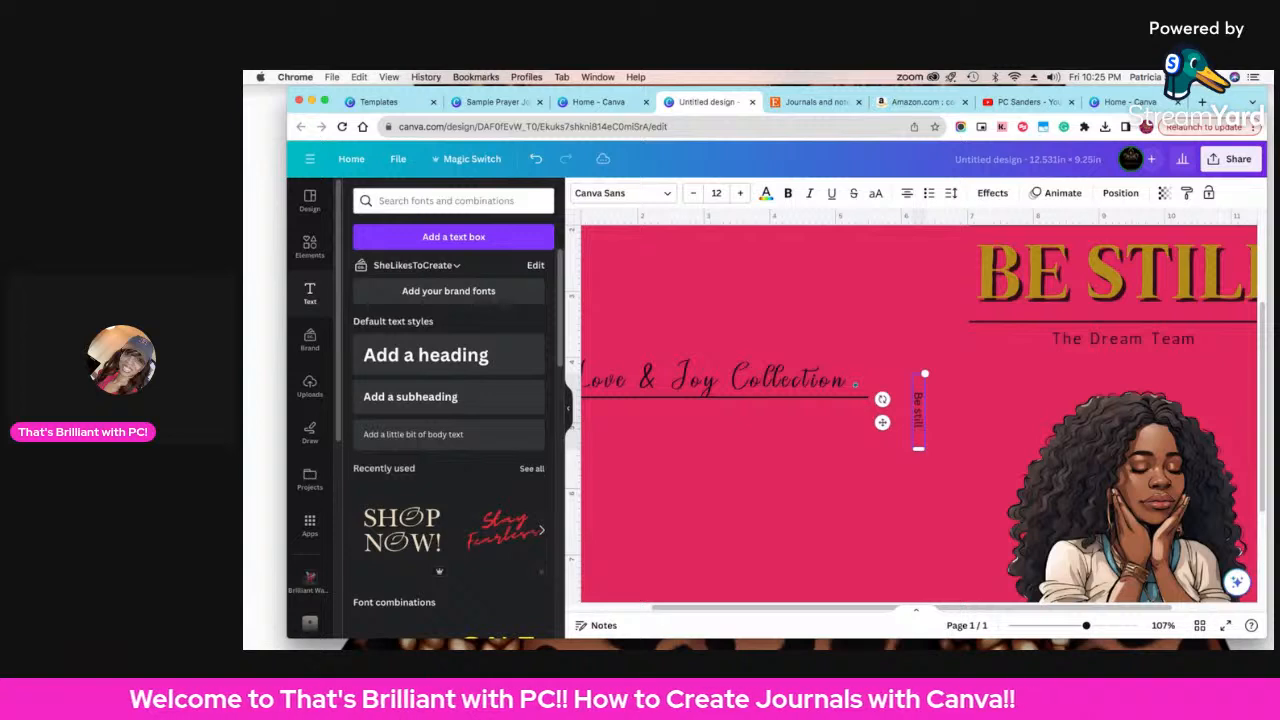
- Extend the spine text to read "Be still Prayer Journal" and lengthen its text box so it fits on one line
type("Prayer")
key("Return")
type("Jour")
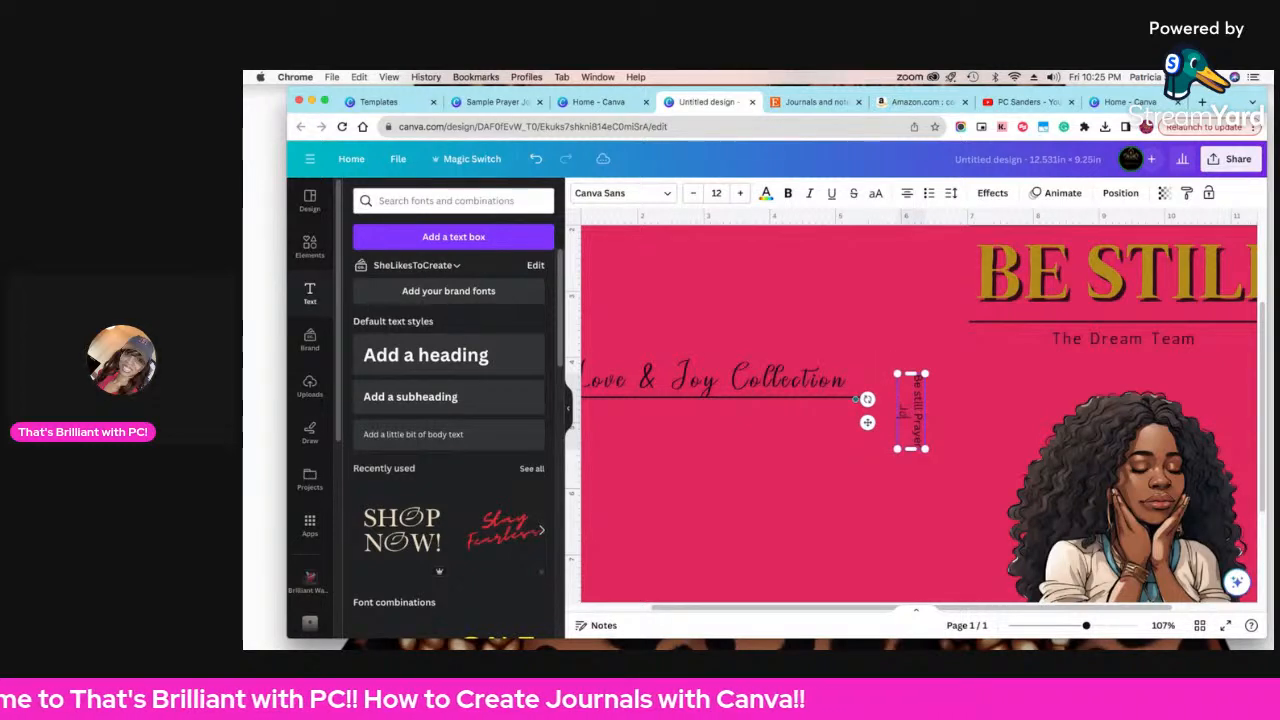
type("nal")
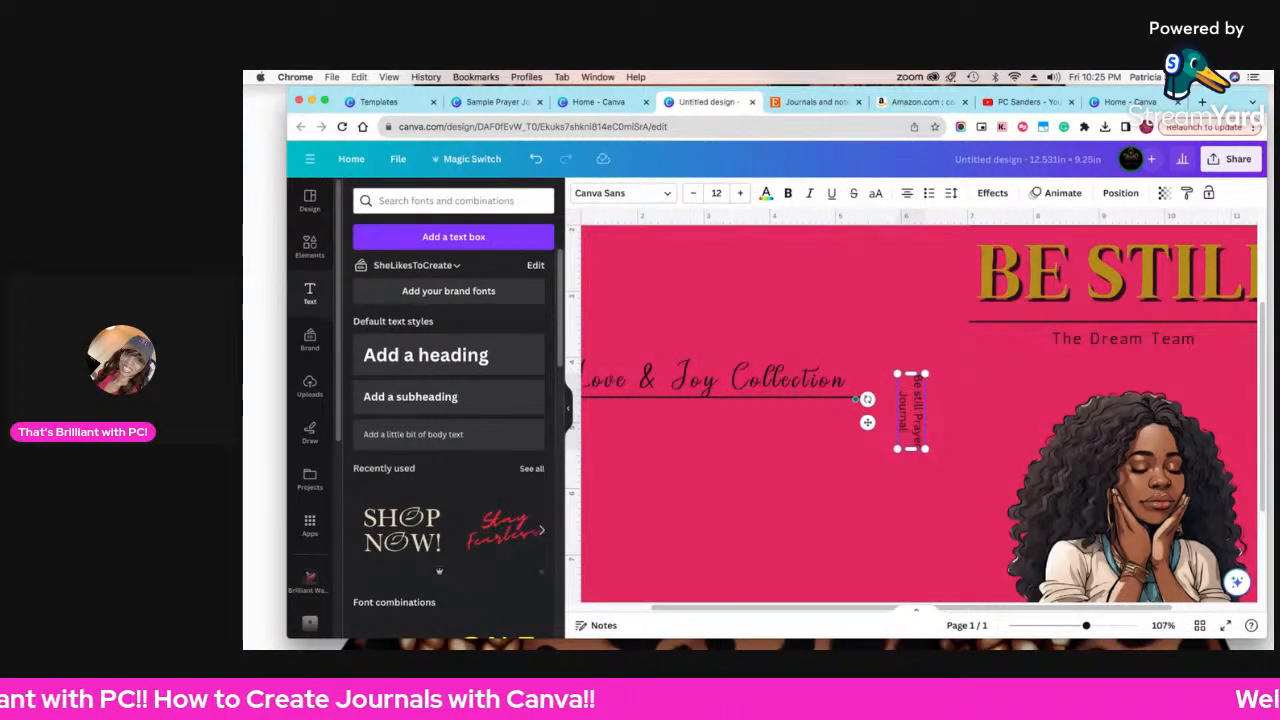
left_click_drag(910, 449, 909, 530)
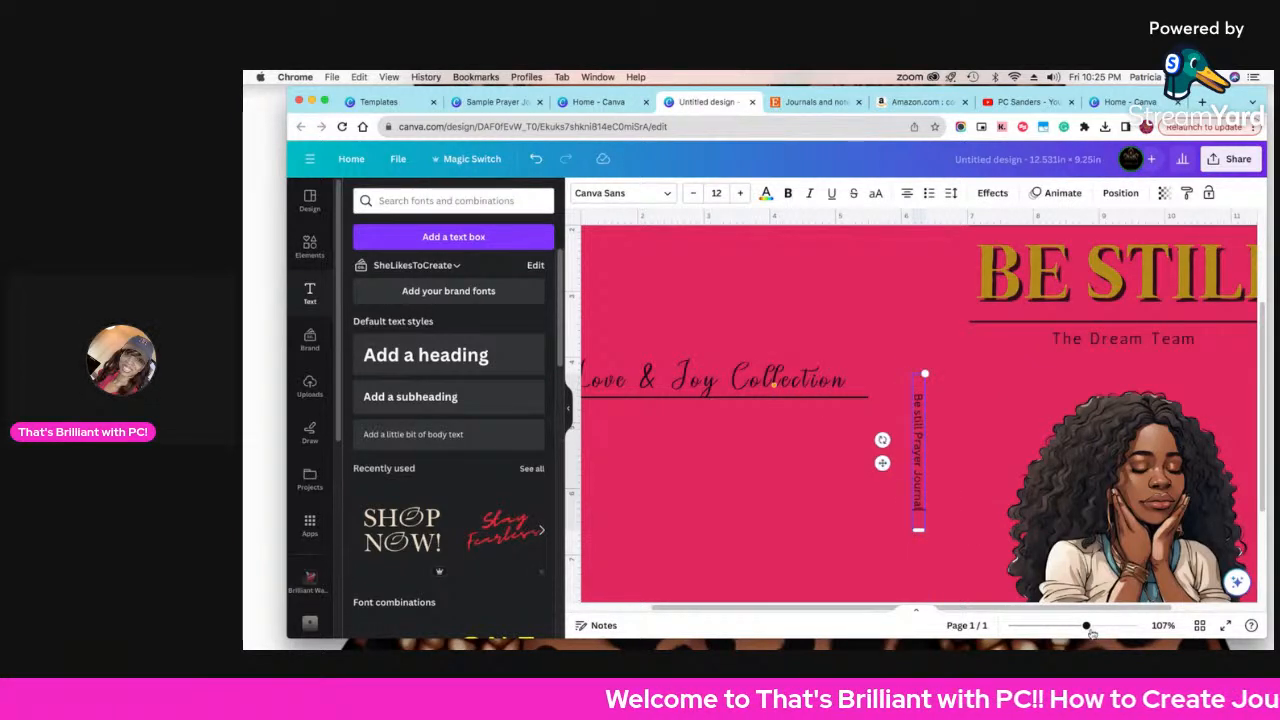
- Move the "Be still Prayer Journal" text higher along the spine, keeping it centered across the spine's width
left_click_drag(1086, 627, 1059, 627)
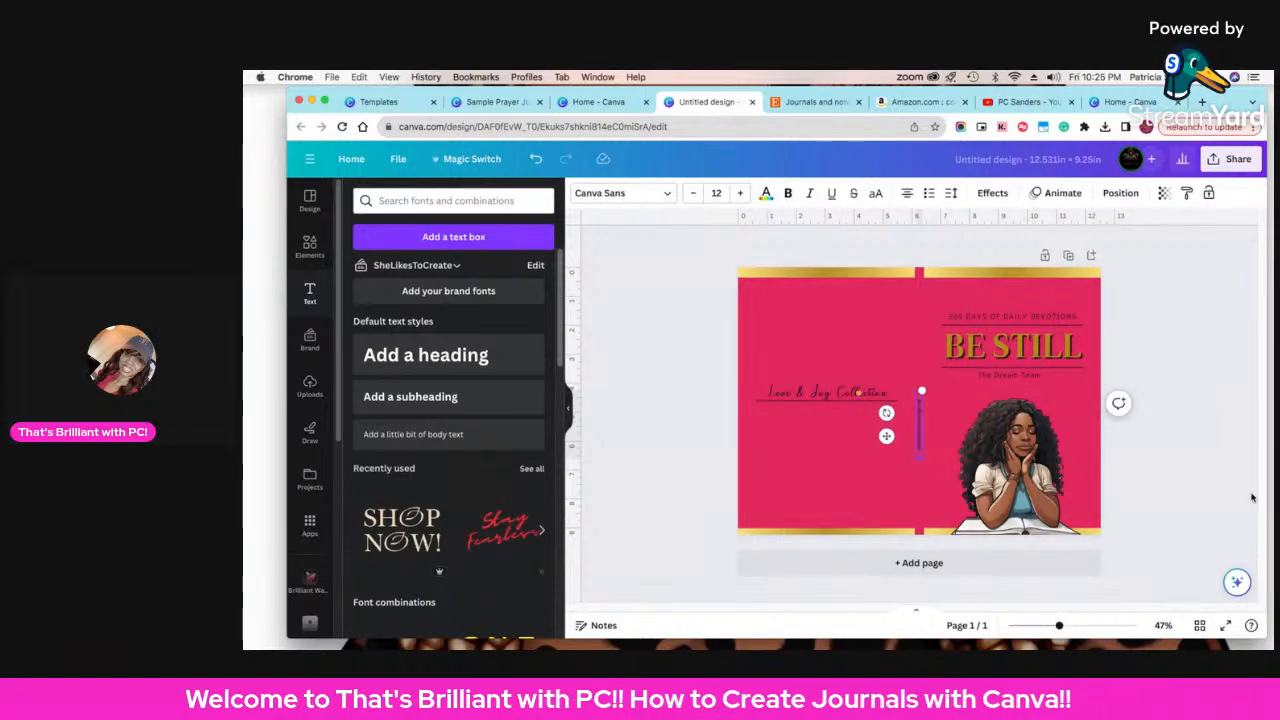
left_click(1072, 467)
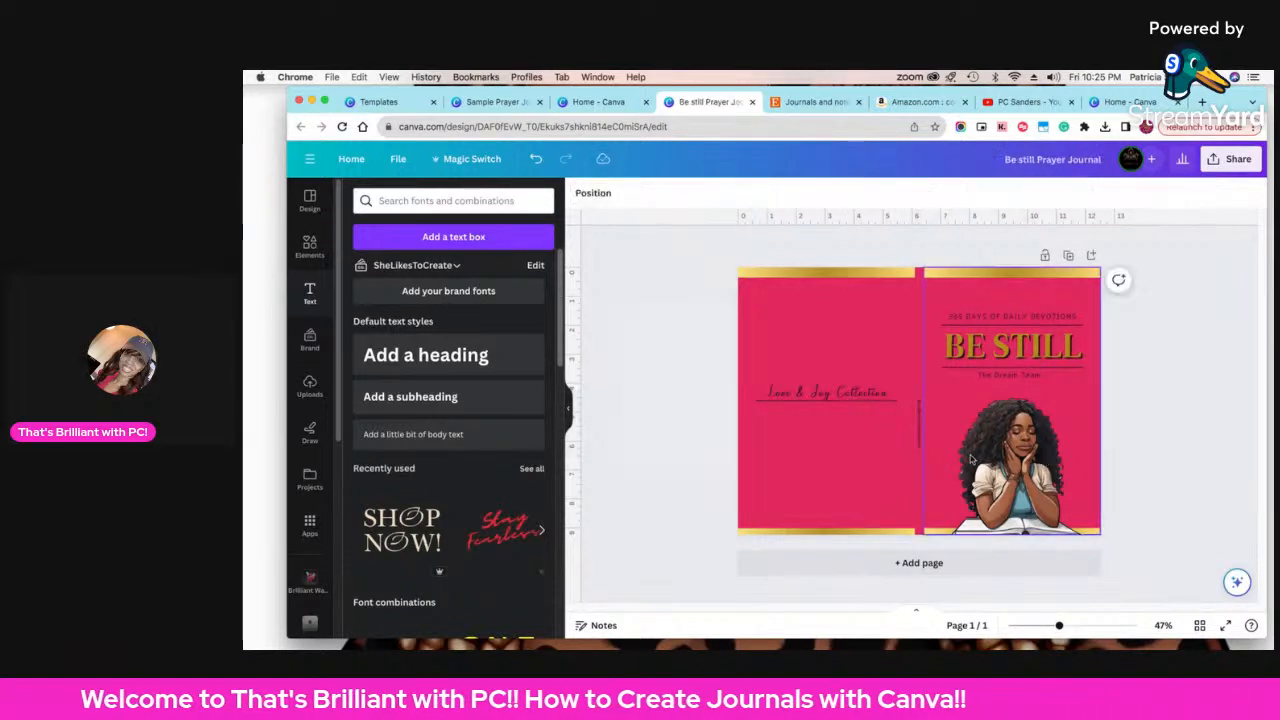
left_click(919, 437)
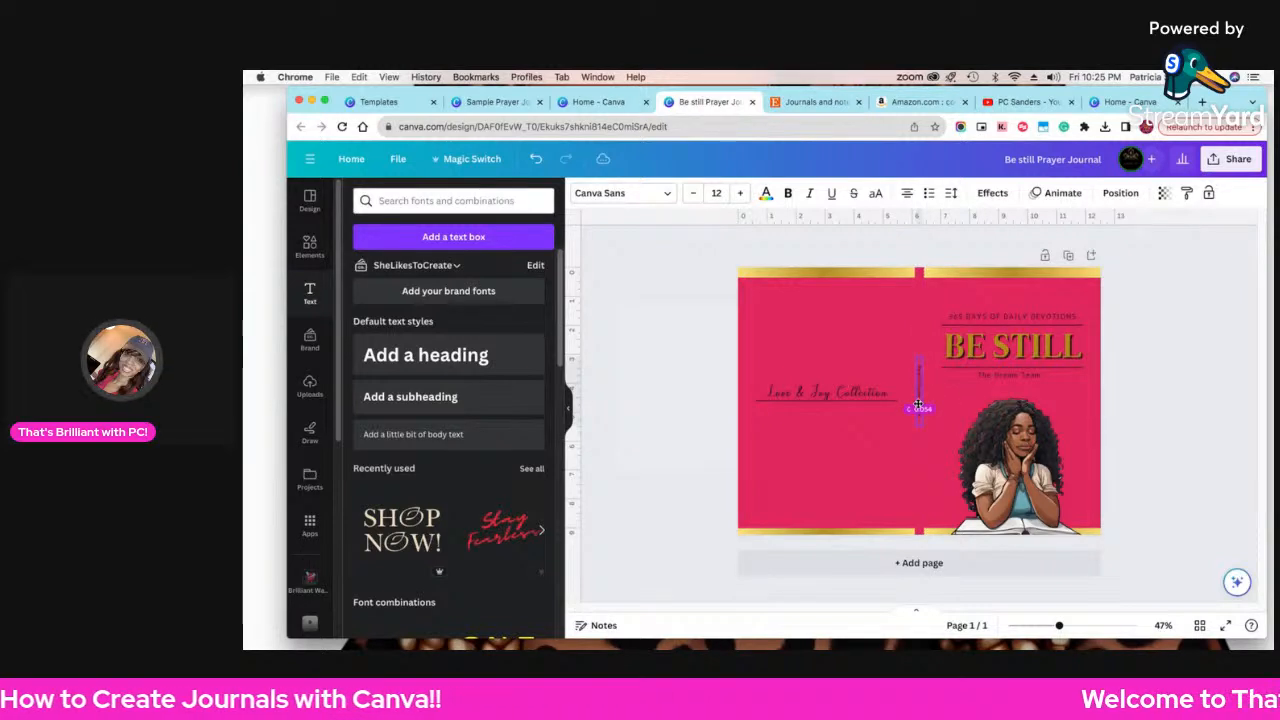
left_click(917, 404)
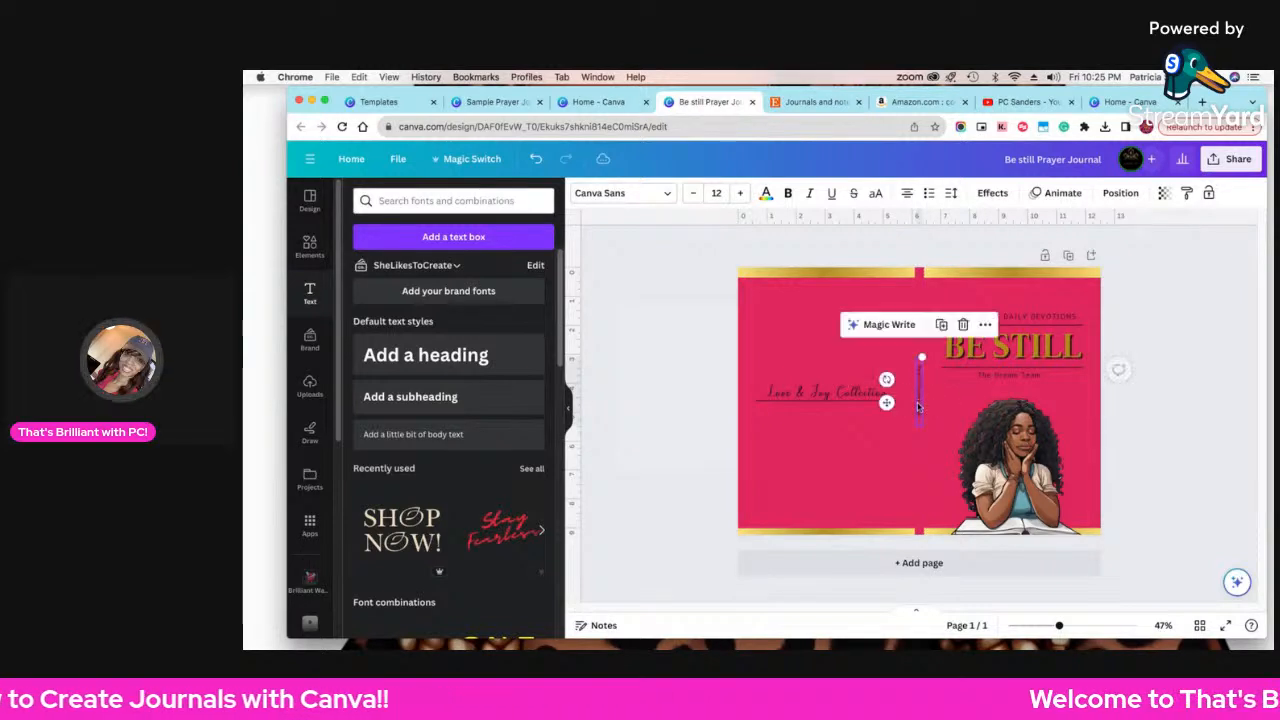
left_click(1251, 498)
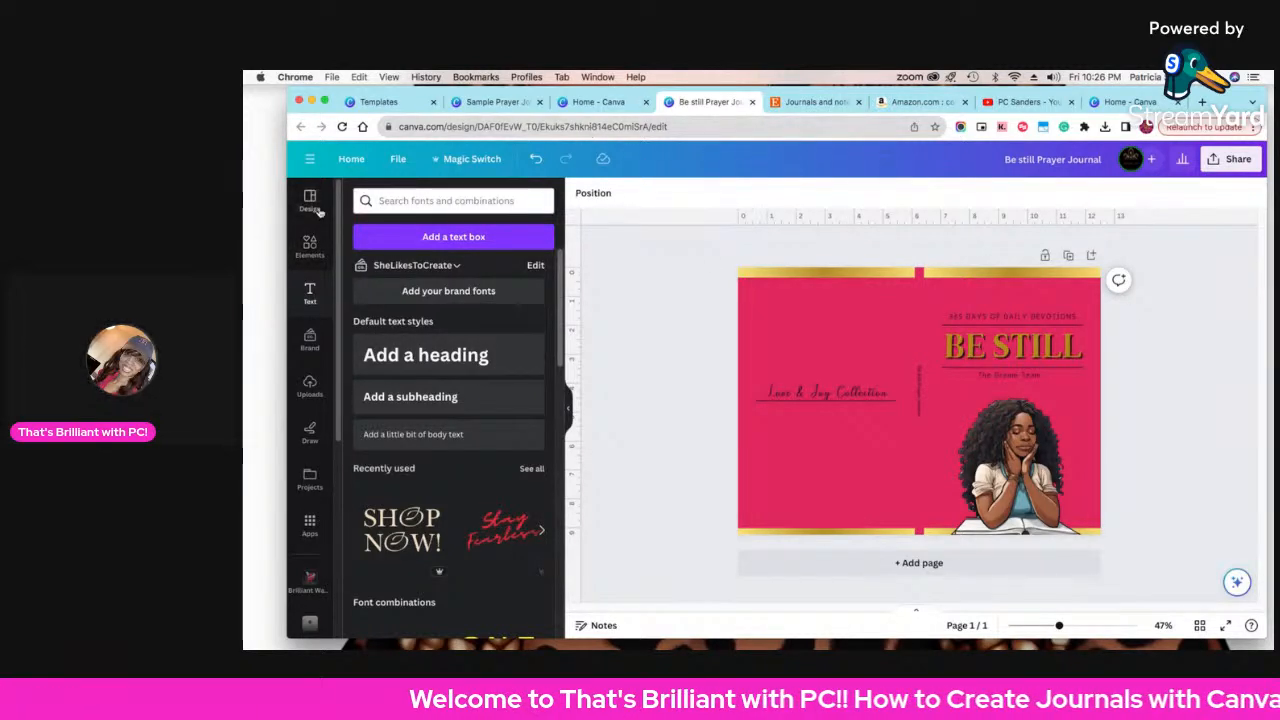
- Leave the cover design for the Canva home page and search the templates for "journal pages"
left_click(349, 160)
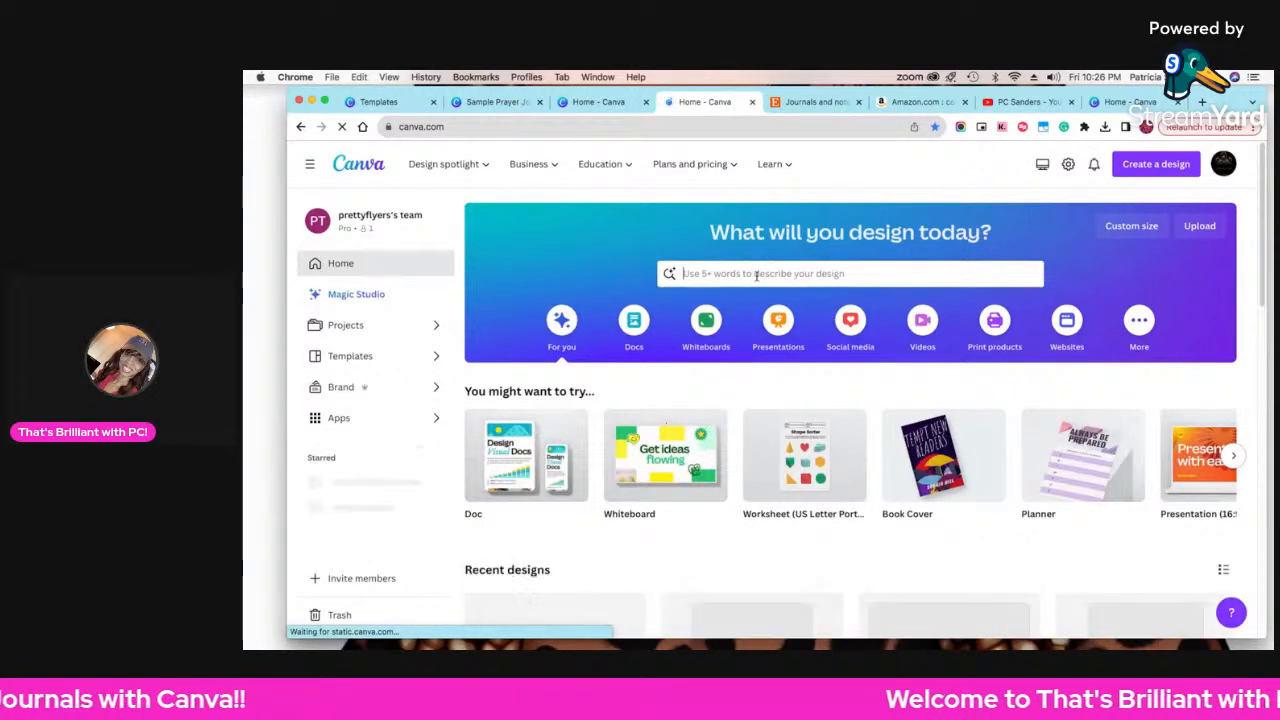
left_click(756, 274)
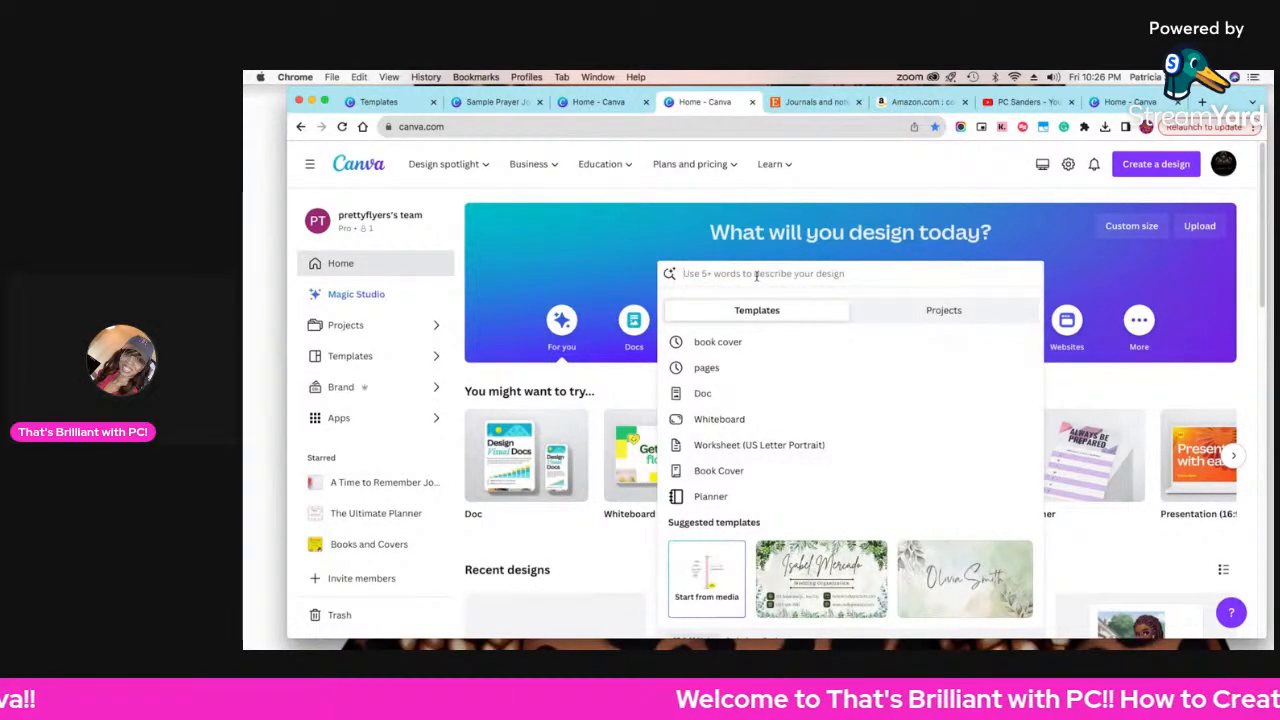
type("journal pages")
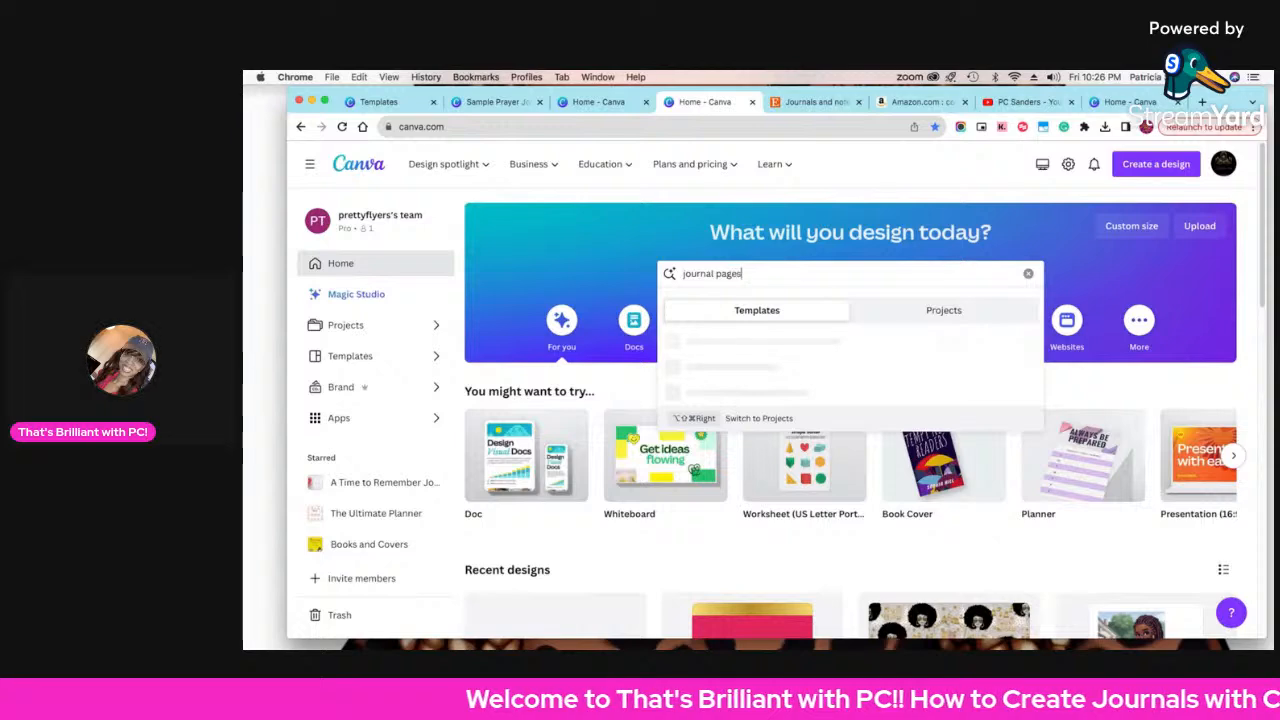
key("Return")
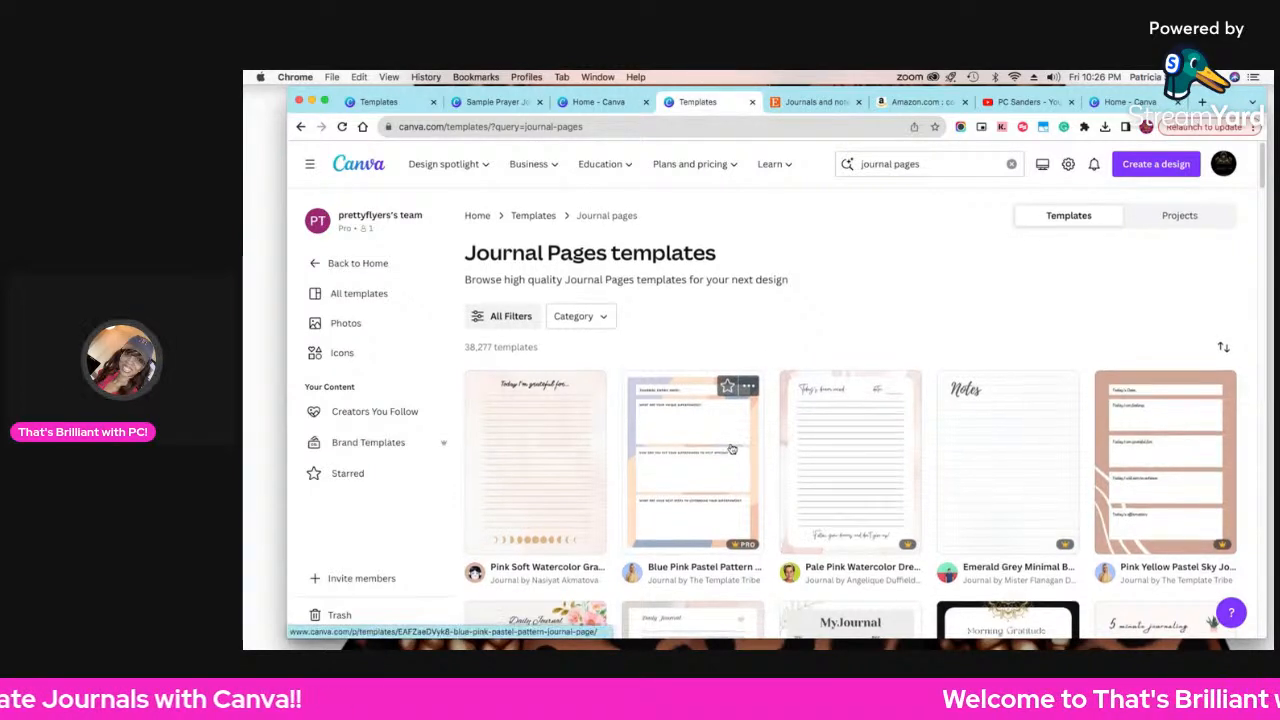
- Browse the journal page templates, comparing the lined, prompt, gratitude and tracker layouts for use as interior pages
scroll(645, 452, "down", 1)
scroll(645, 452, "down", 3)
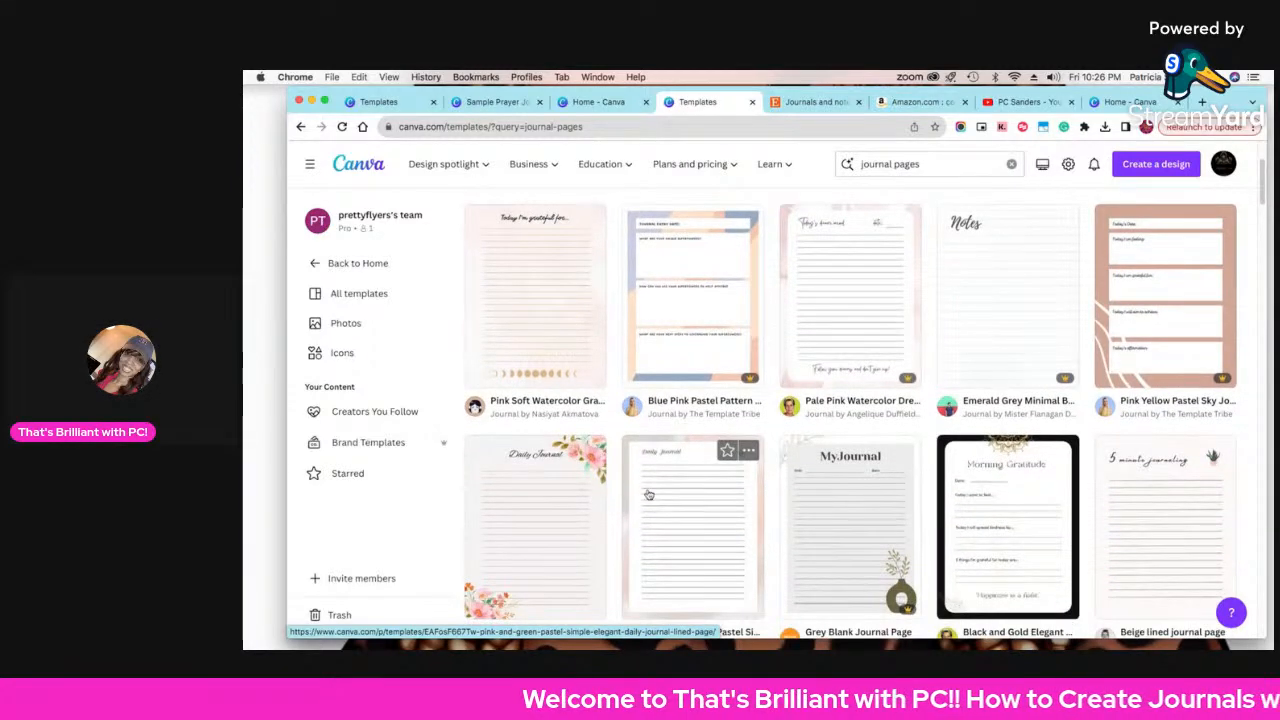
scroll(648, 495, "up", 1)
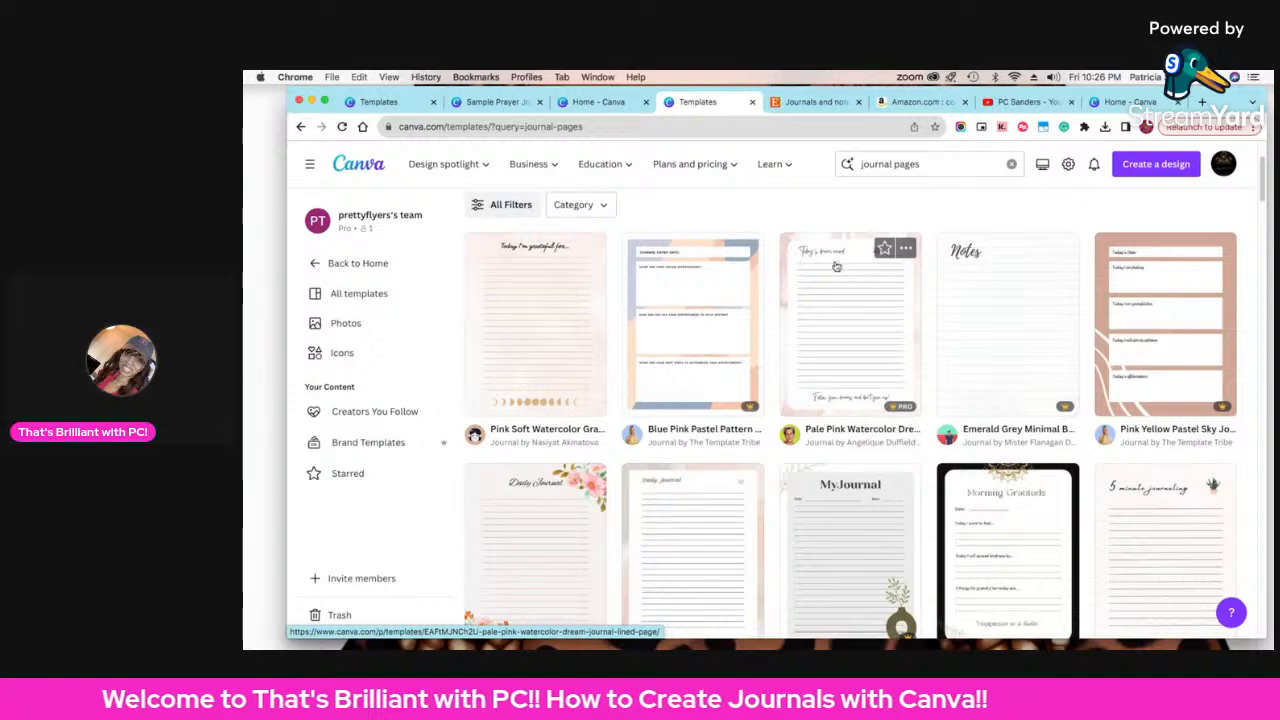
scroll(1010, 350, "down", 1)
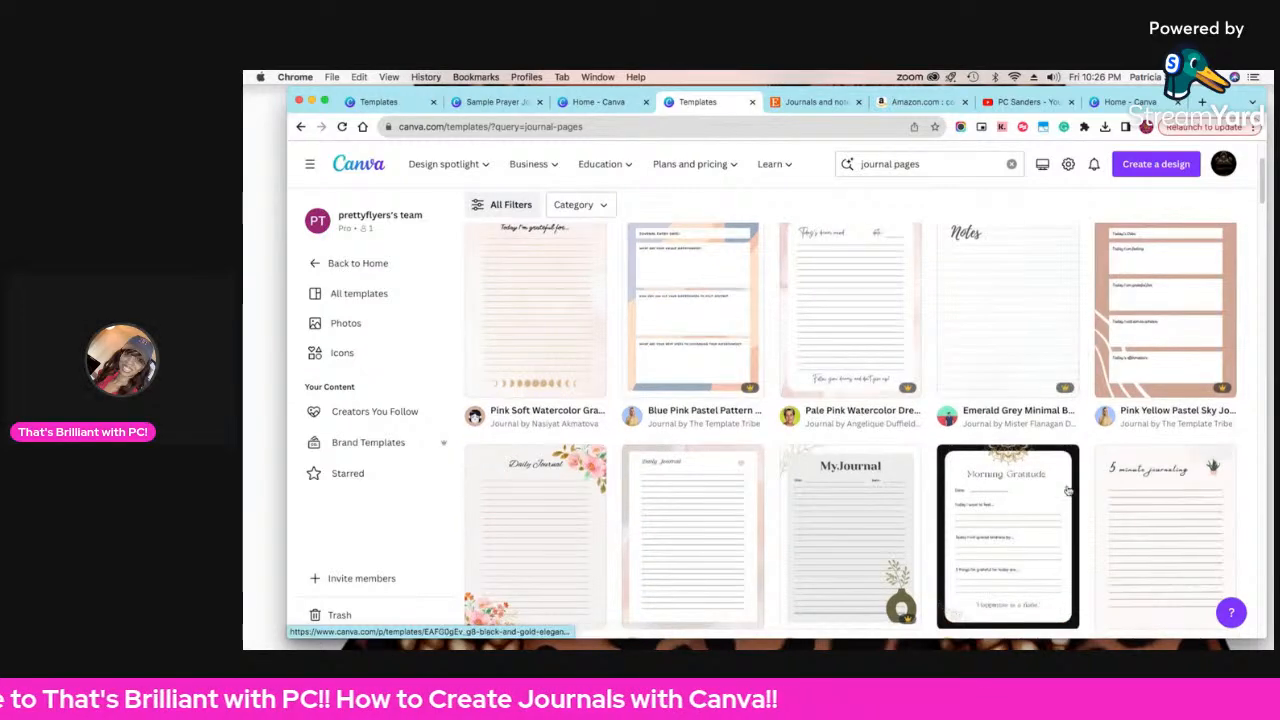
scroll(1076, 476, "up", 1)
scroll(1076, 476, "down", 1)
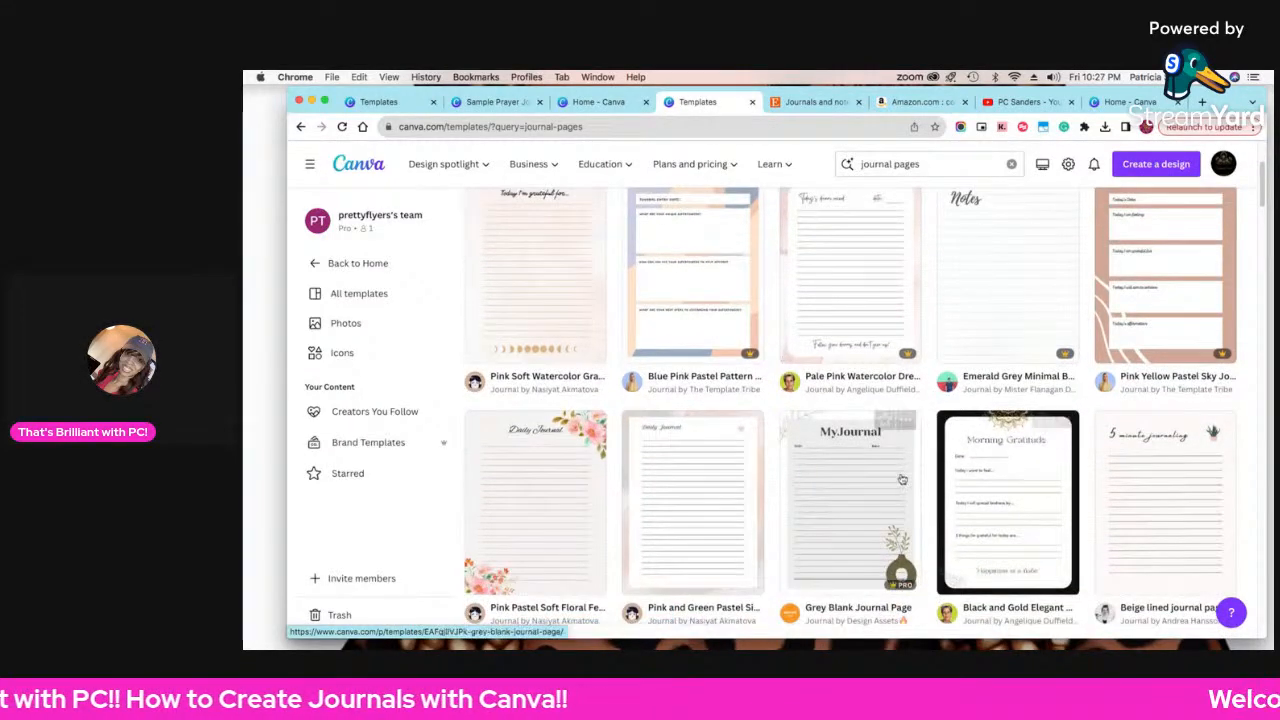
scroll(898, 485, "down", 2)
scroll(898, 485, "down", 2)
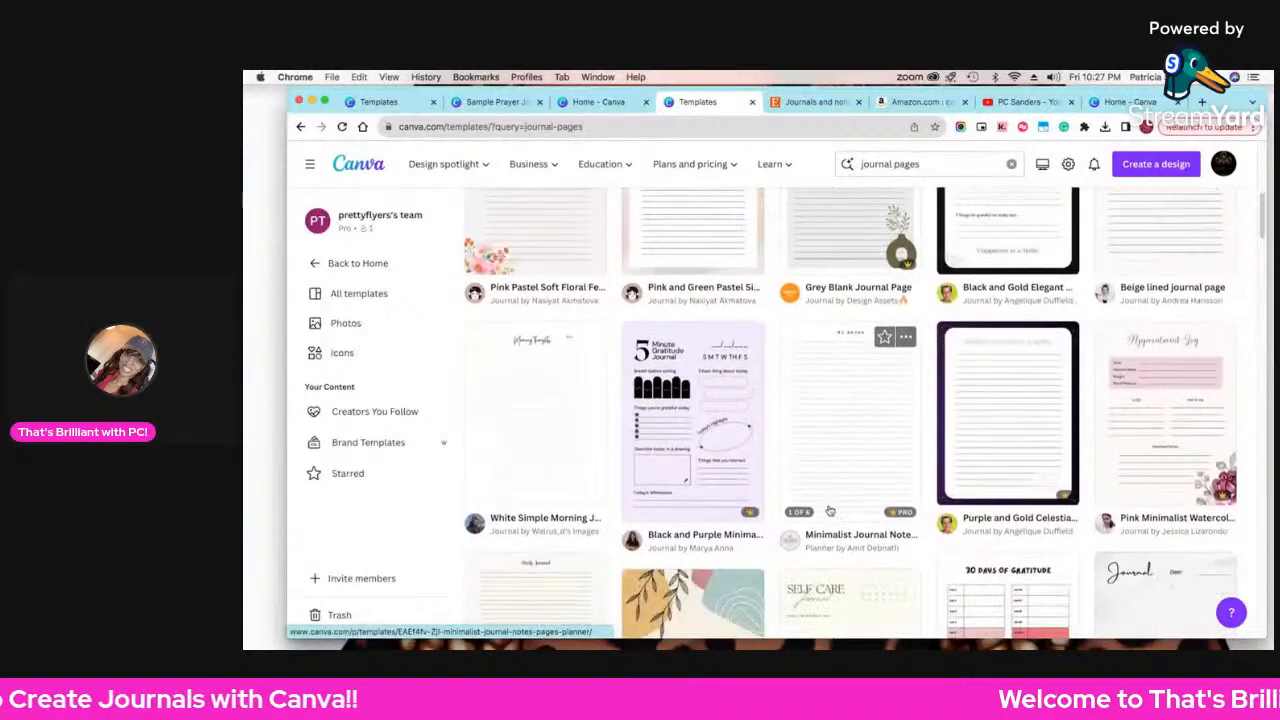
scroll(770, 506, "down", 3)
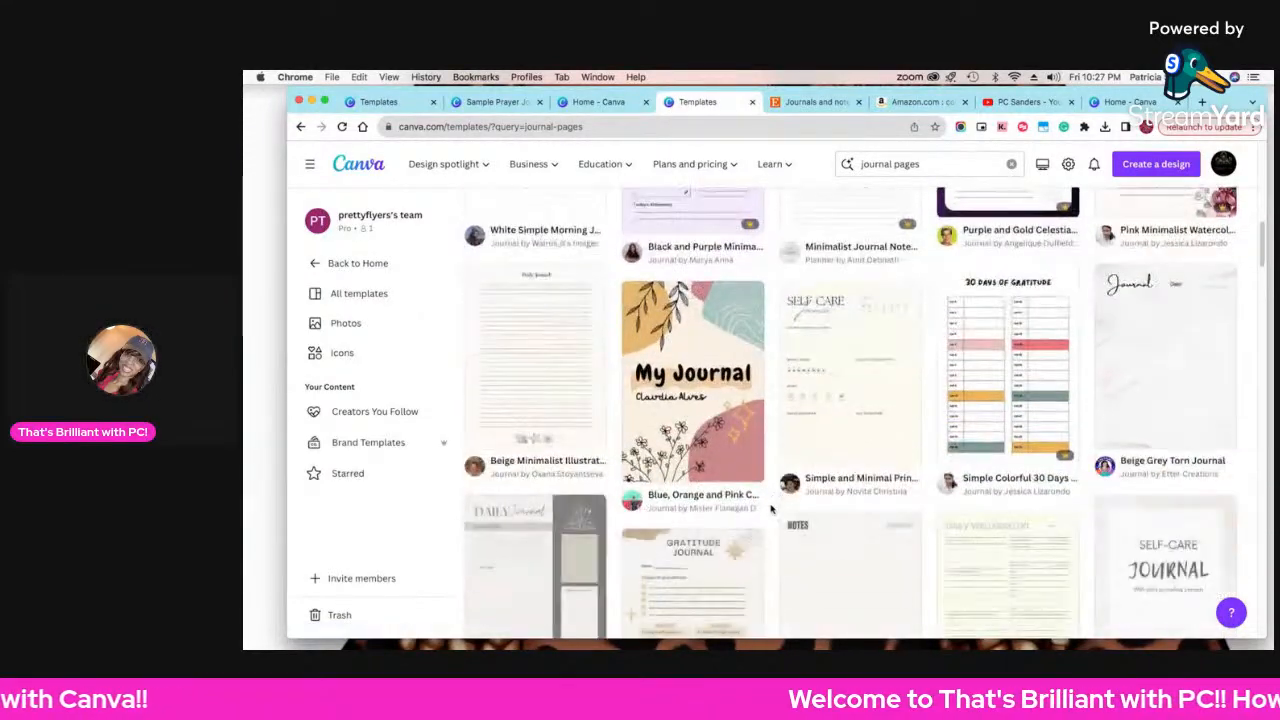
scroll(1016, 512, "down", 1)
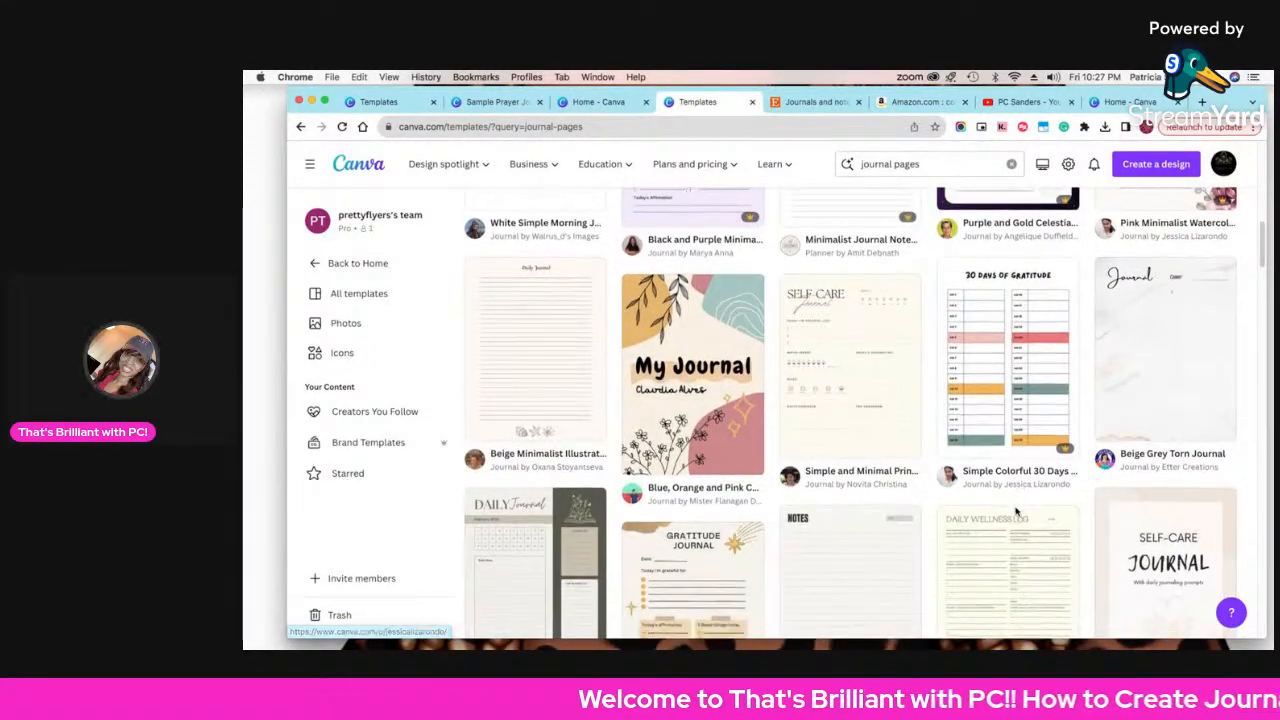
scroll(1016, 512, "down", 4)
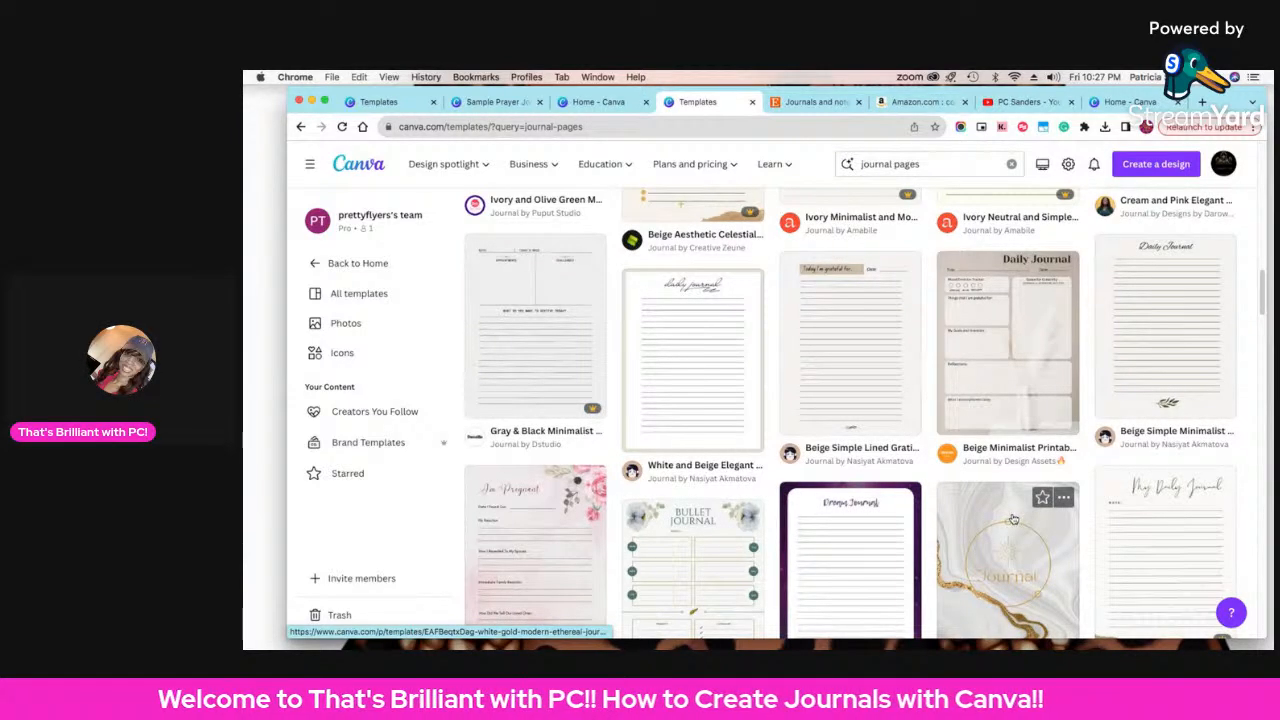
scroll(1013, 519, "down", 1)
scroll(1013, 519, "down", 3)
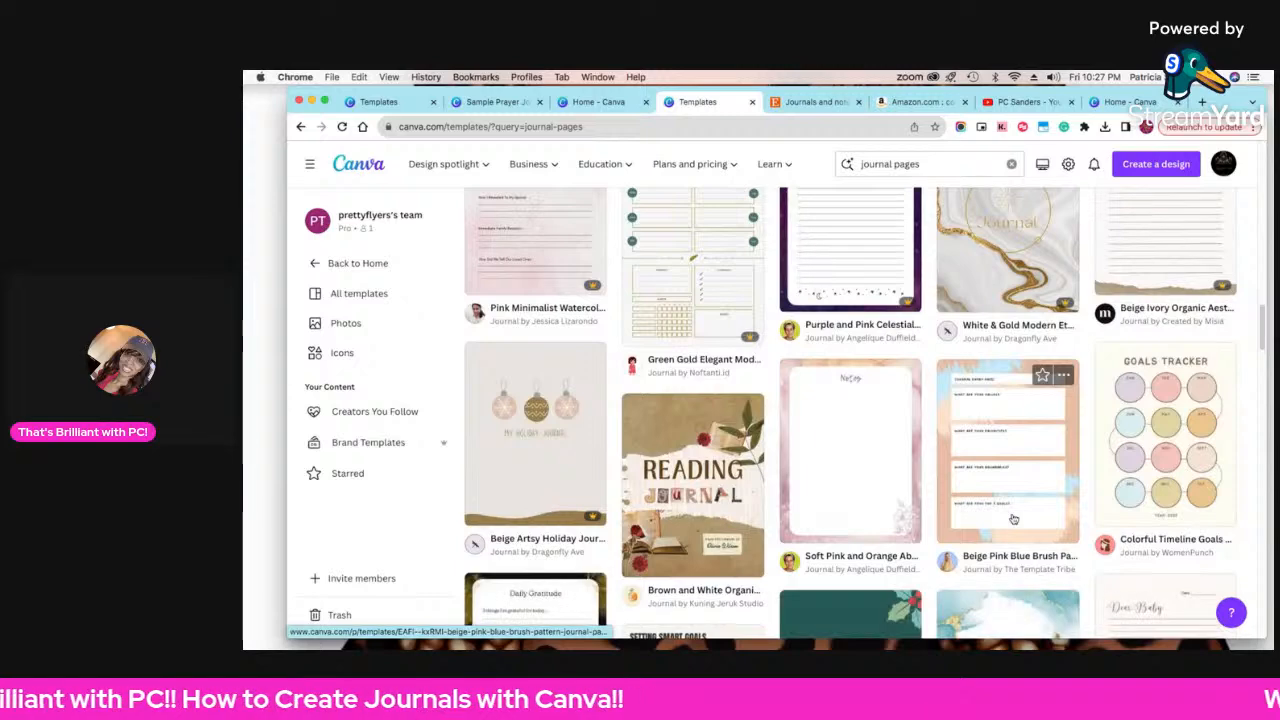
scroll(1013, 519, "down", 2)
scroll(1013, 521, "down", 1)
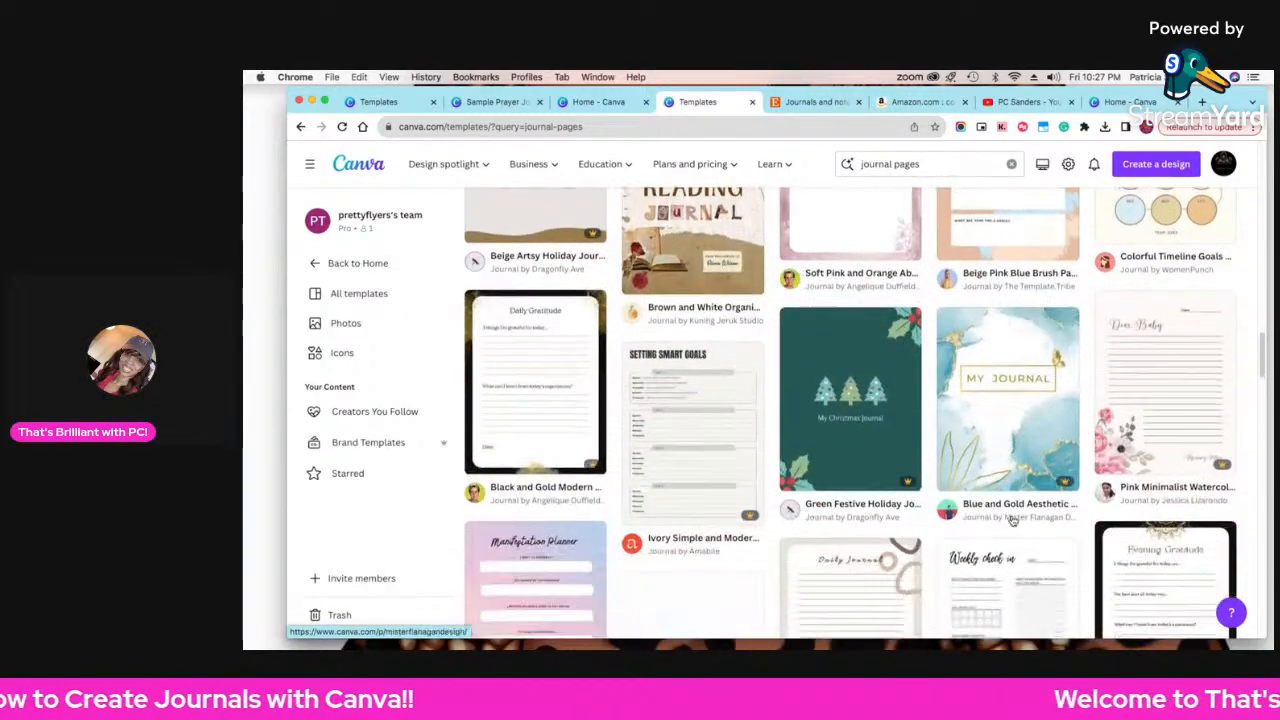
scroll(1013, 519, "down", 3)
scroll(1013, 519, "down", 3)
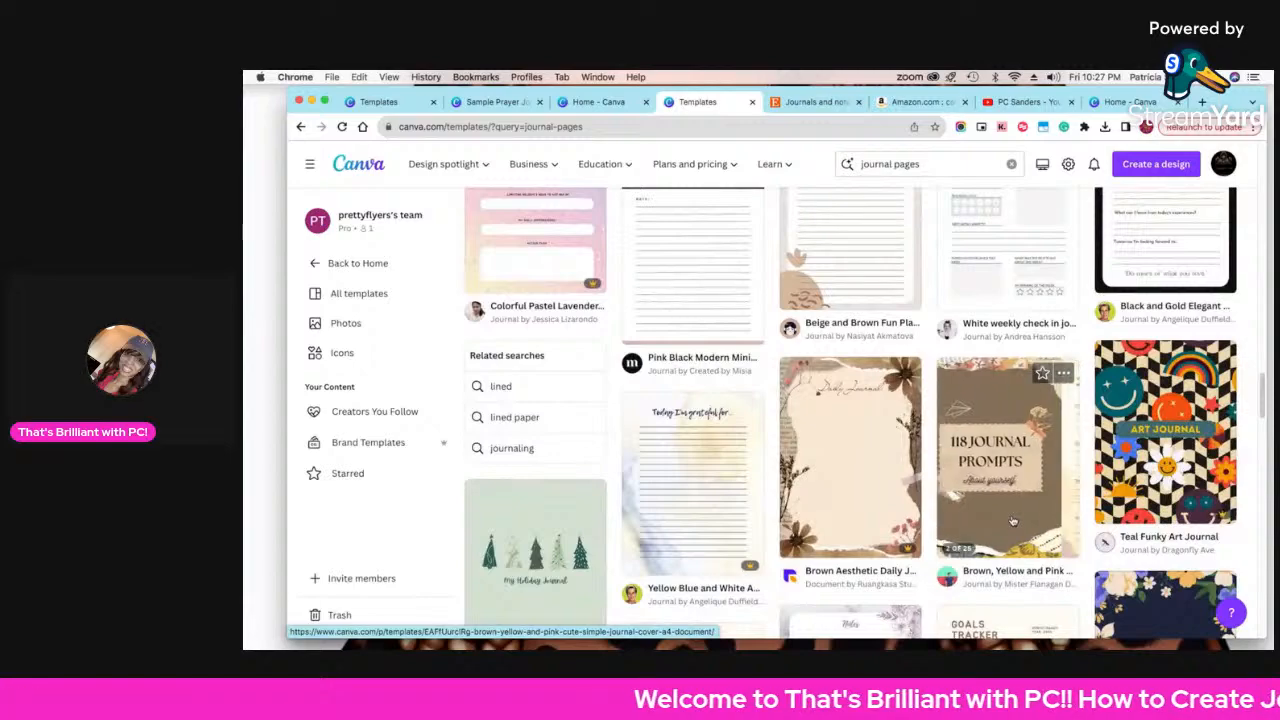
scroll(1012, 518, "down", 2)
scroll(1009, 516, "down", 6)
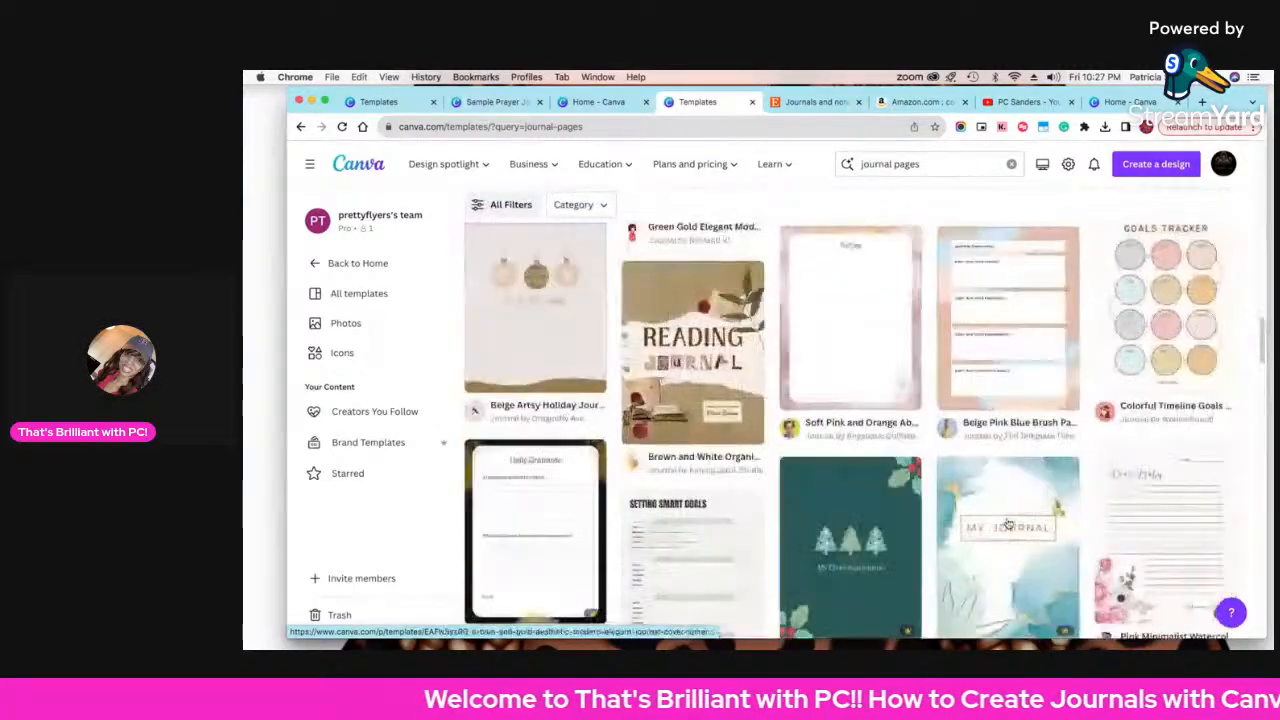
scroll(1009, 522, "down", 5)
scroll(1010, 521, "up", 7)
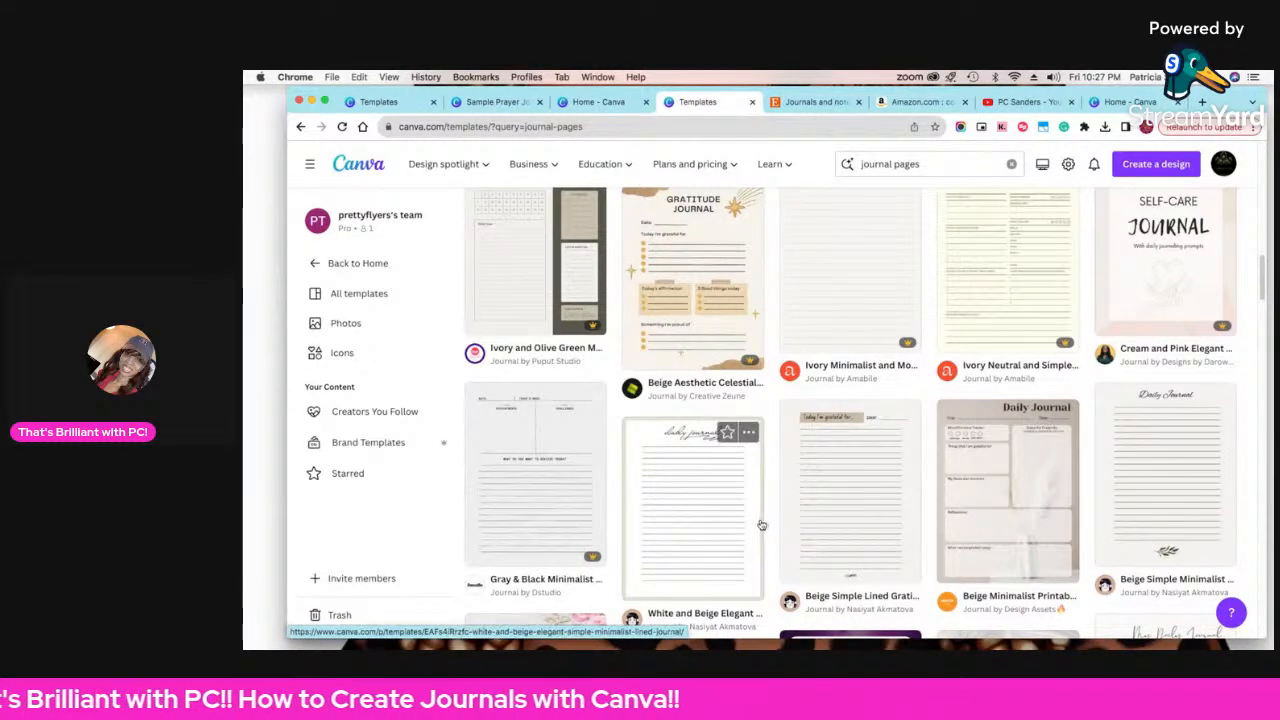
scroll(760, 523, "down", 5)
scroll(762, 523, "up", 10)
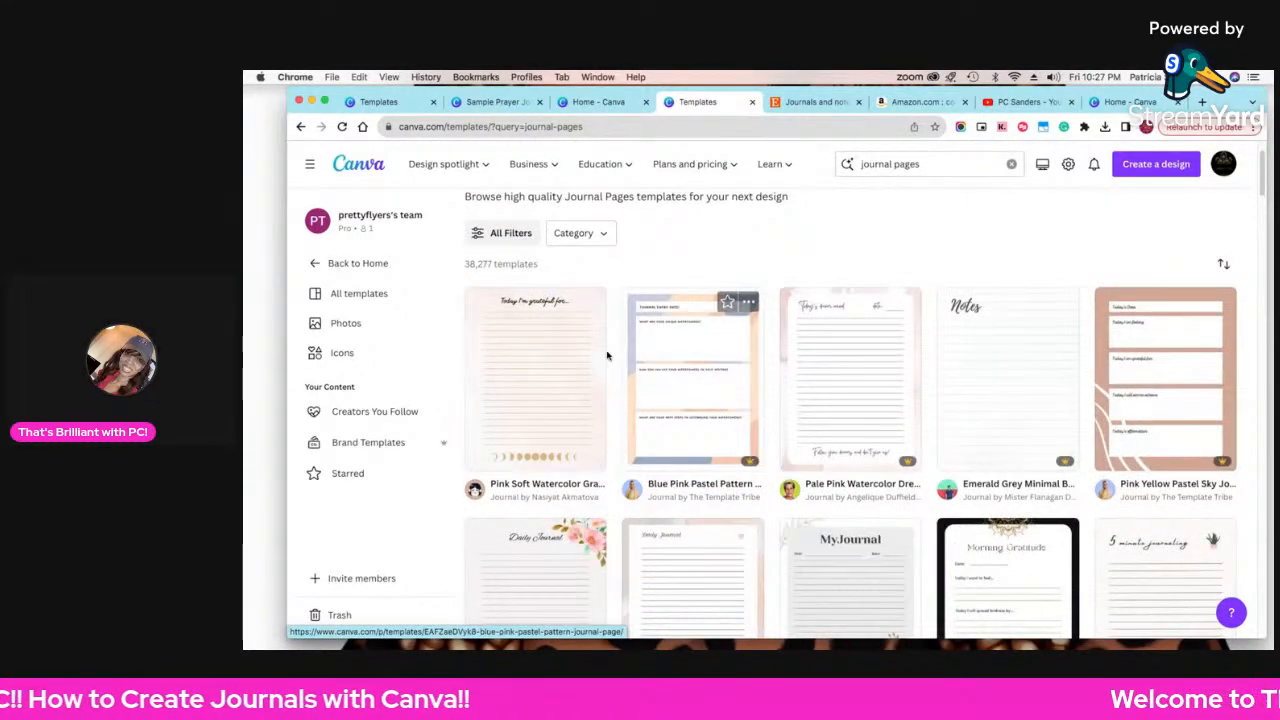
- Customize the Pink Soft Watercolor Gratitude Journal Page template and replace the word "grateful" in its heading with "prayer"
left_click(594, 359)
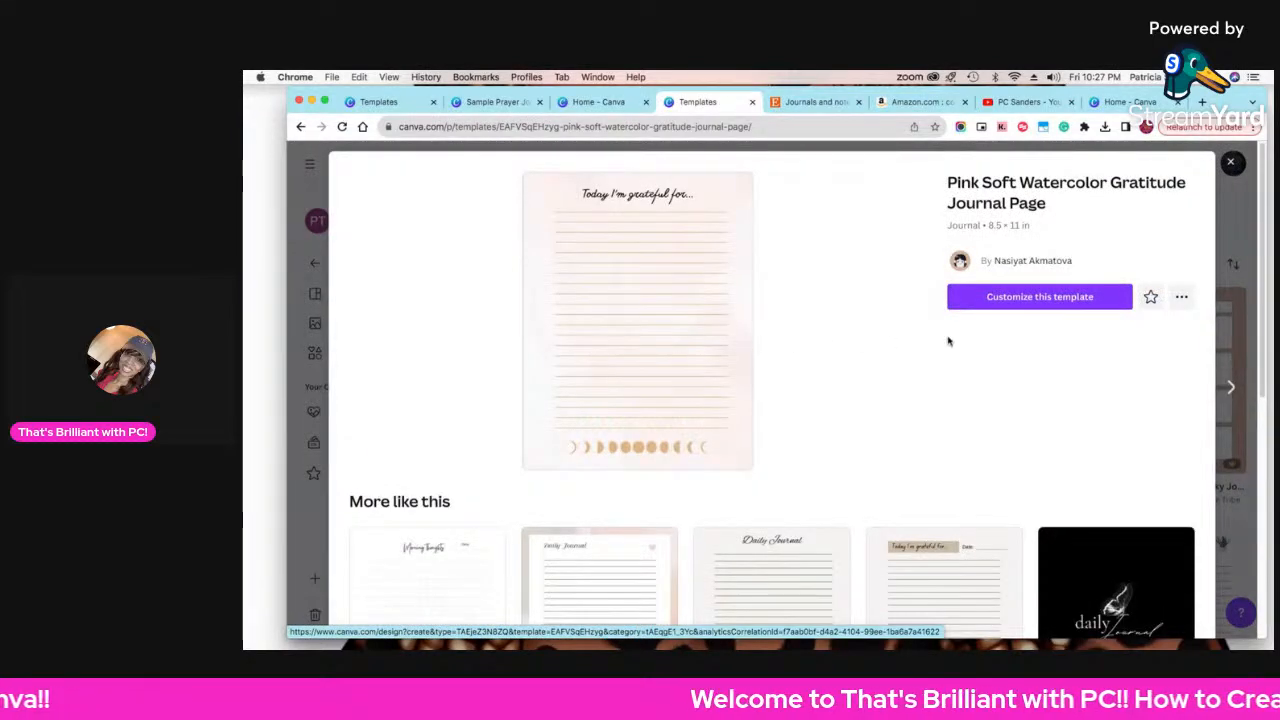
left_click(1020, 297)
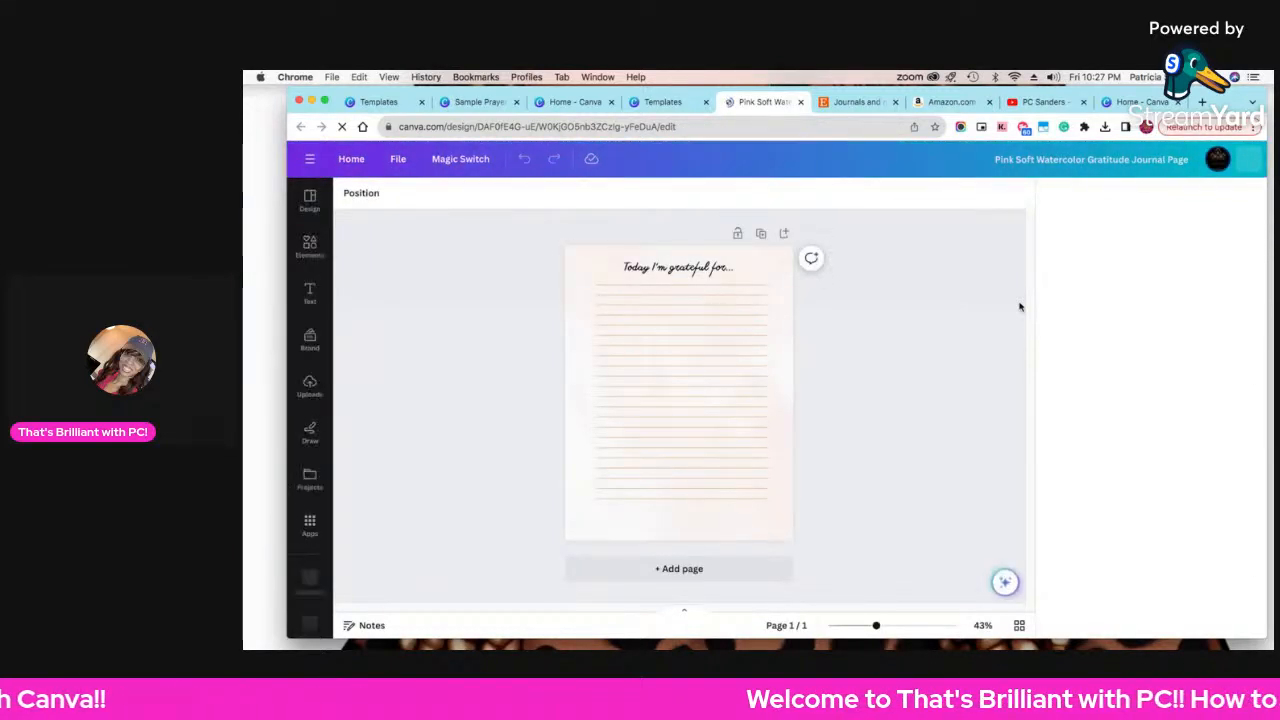
double_click(681, 268)
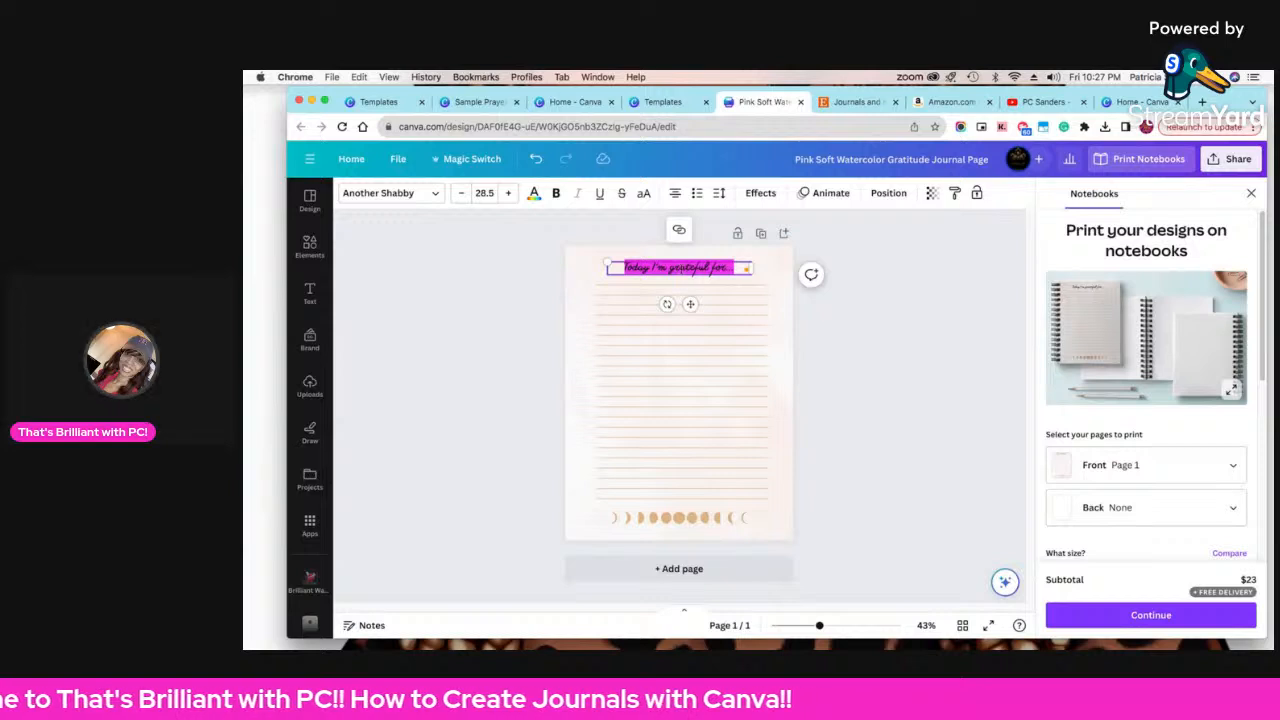
double_click(681, 268)
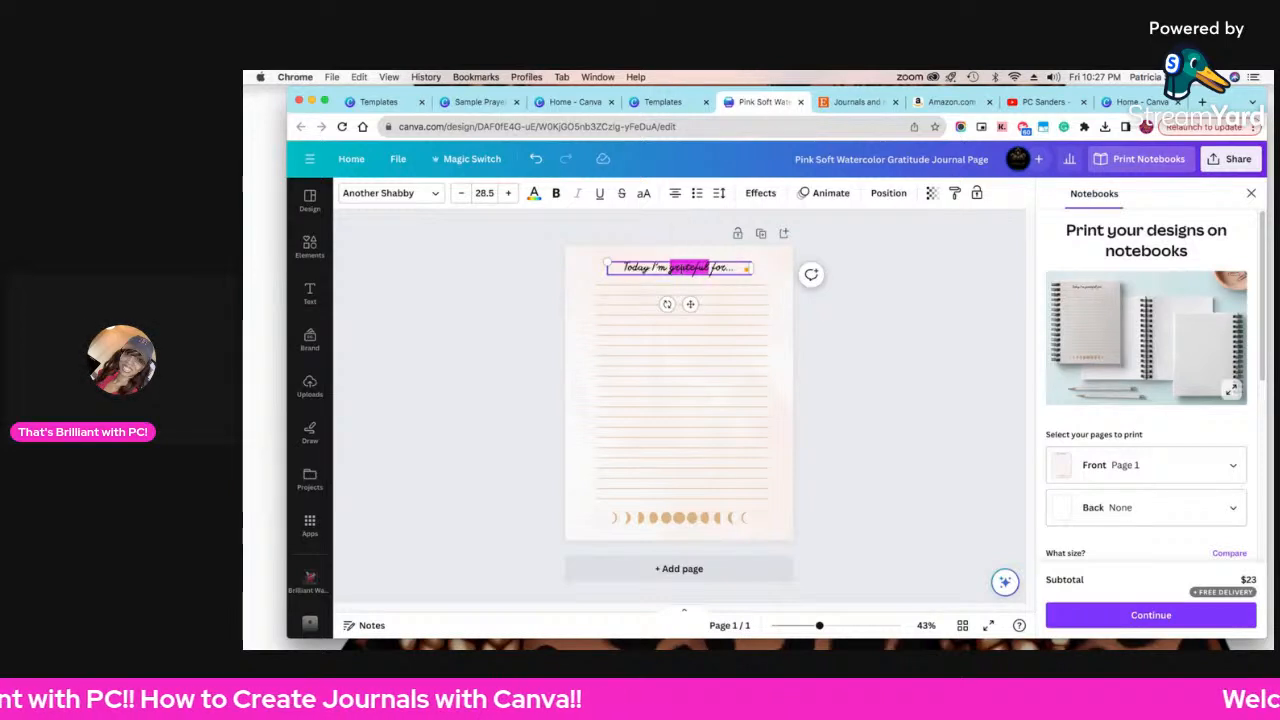
type("p")
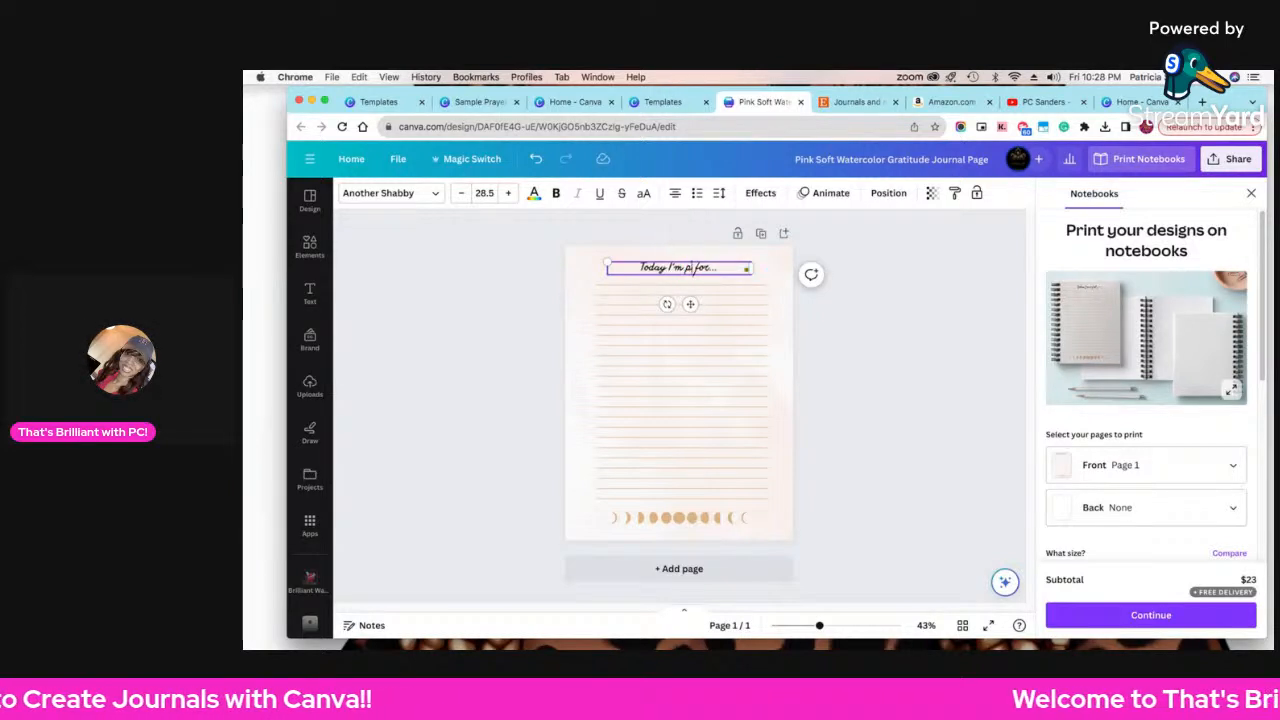
type("rayer")
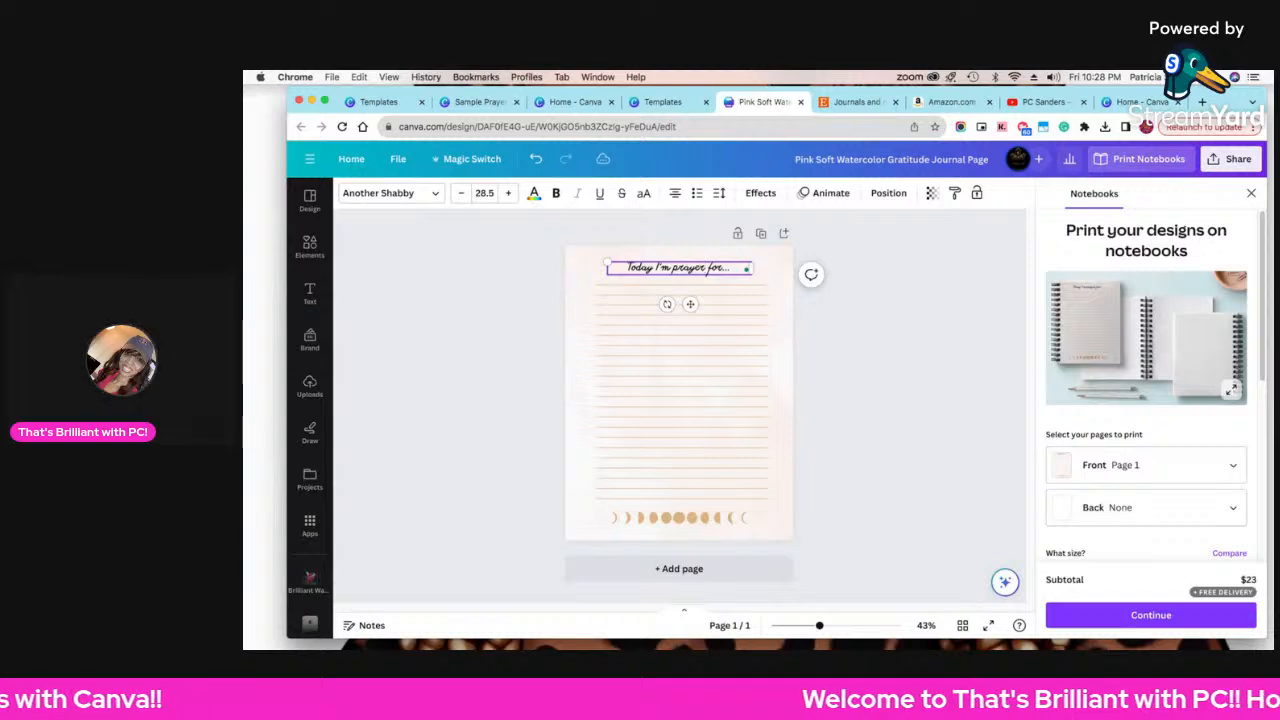
- Correct the heading to read "Today I'm praying for..." and delete the moon-phase graphic at the foot of the page
key("BackSpace")
key("BackSpace")
type("ing")
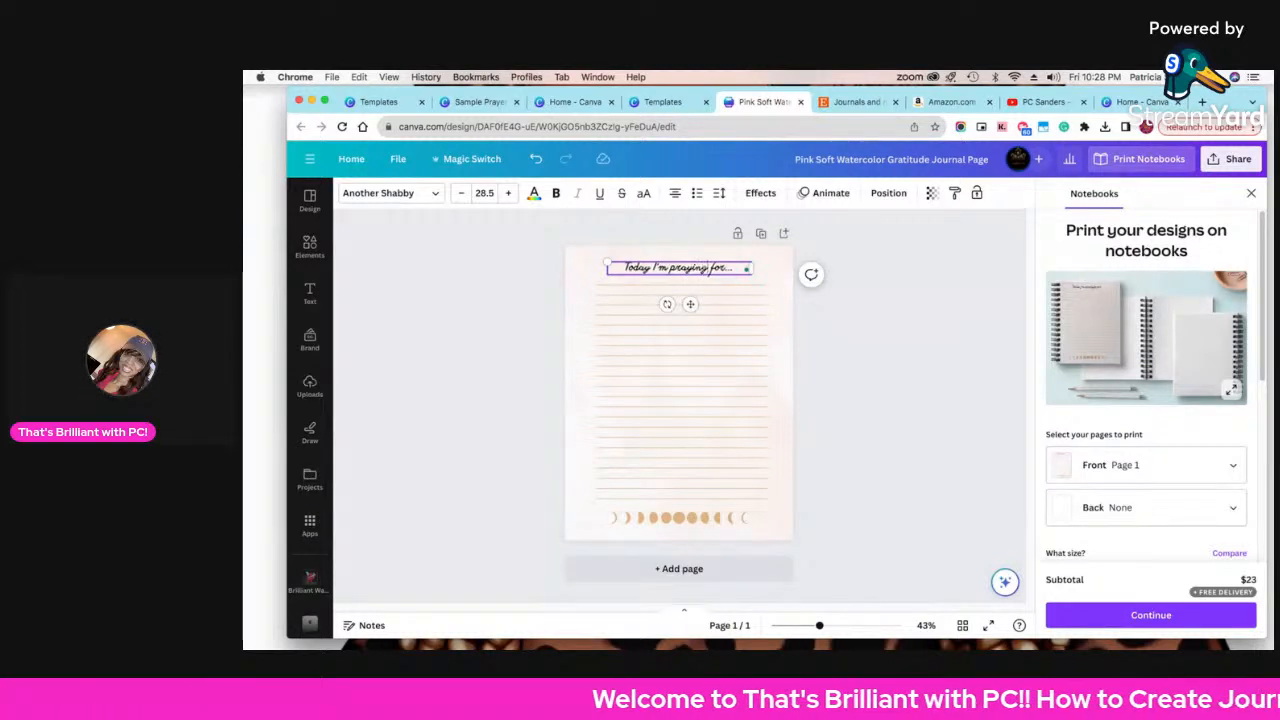
left_click(926, 431)
left_click(706, 518)
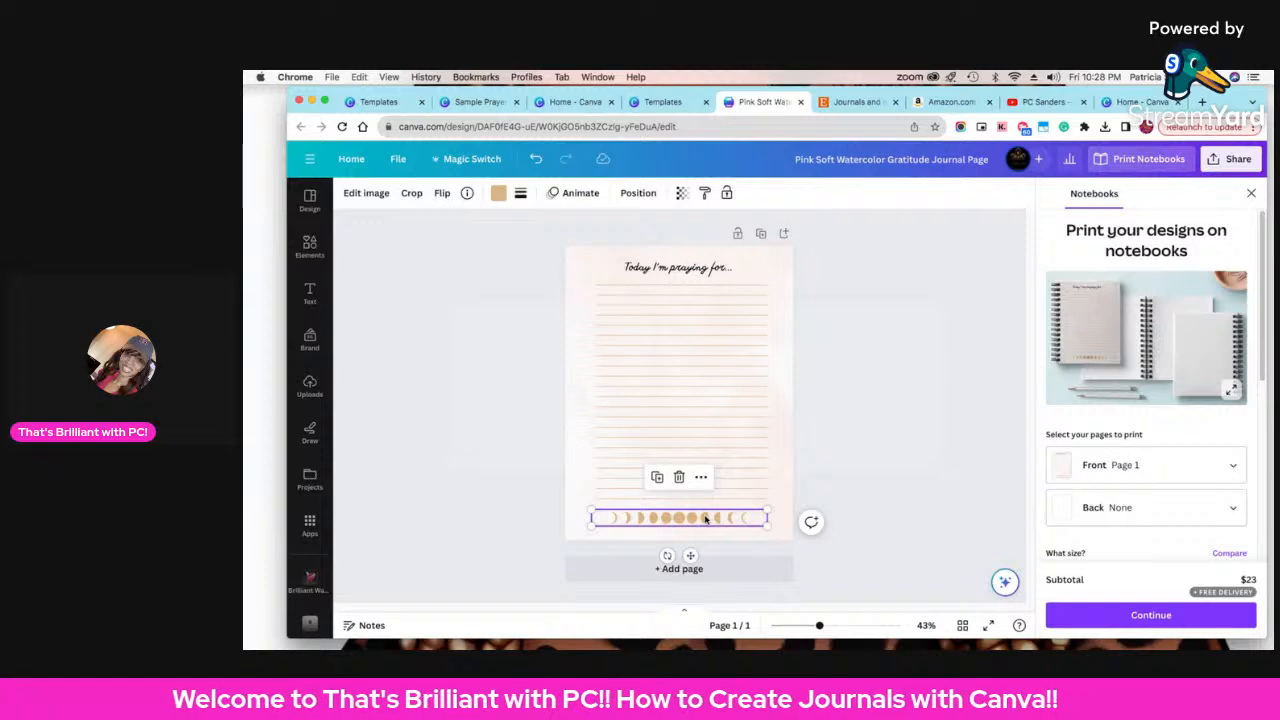
key("Delete")
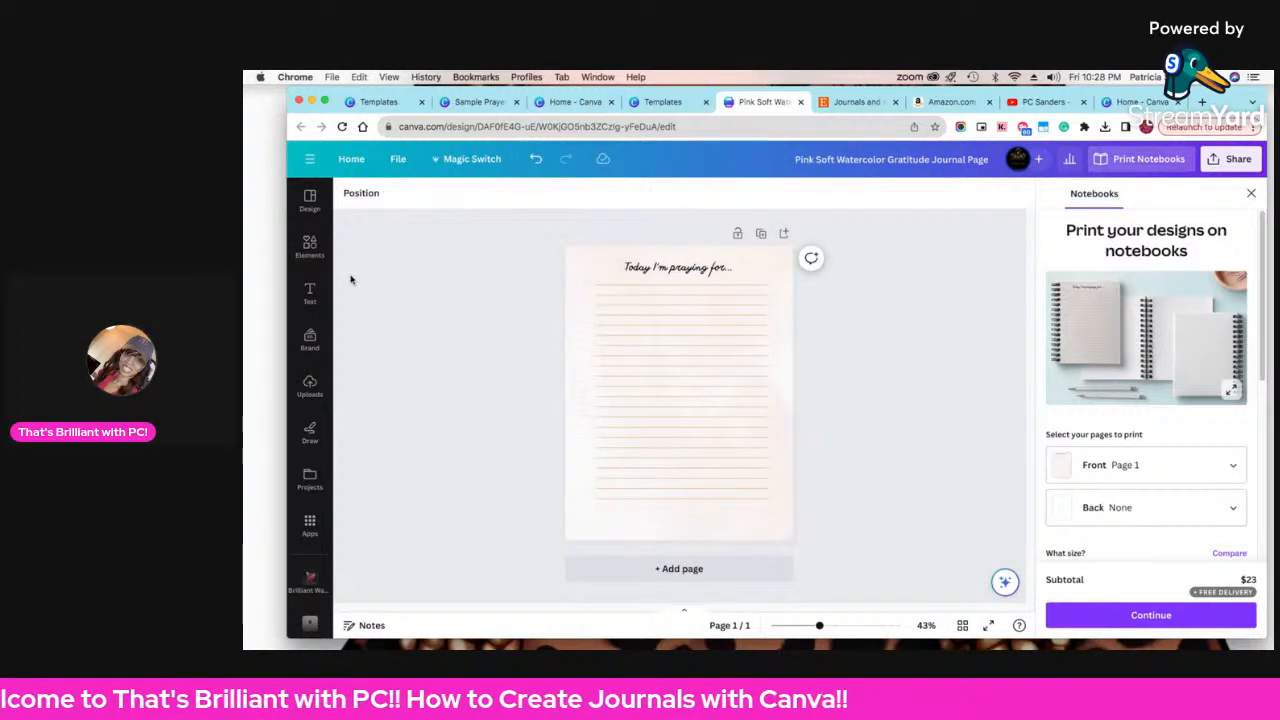
- Search the elements for "hearts" and add the graphic of three pink hearts to the page
left_click(309, 246)
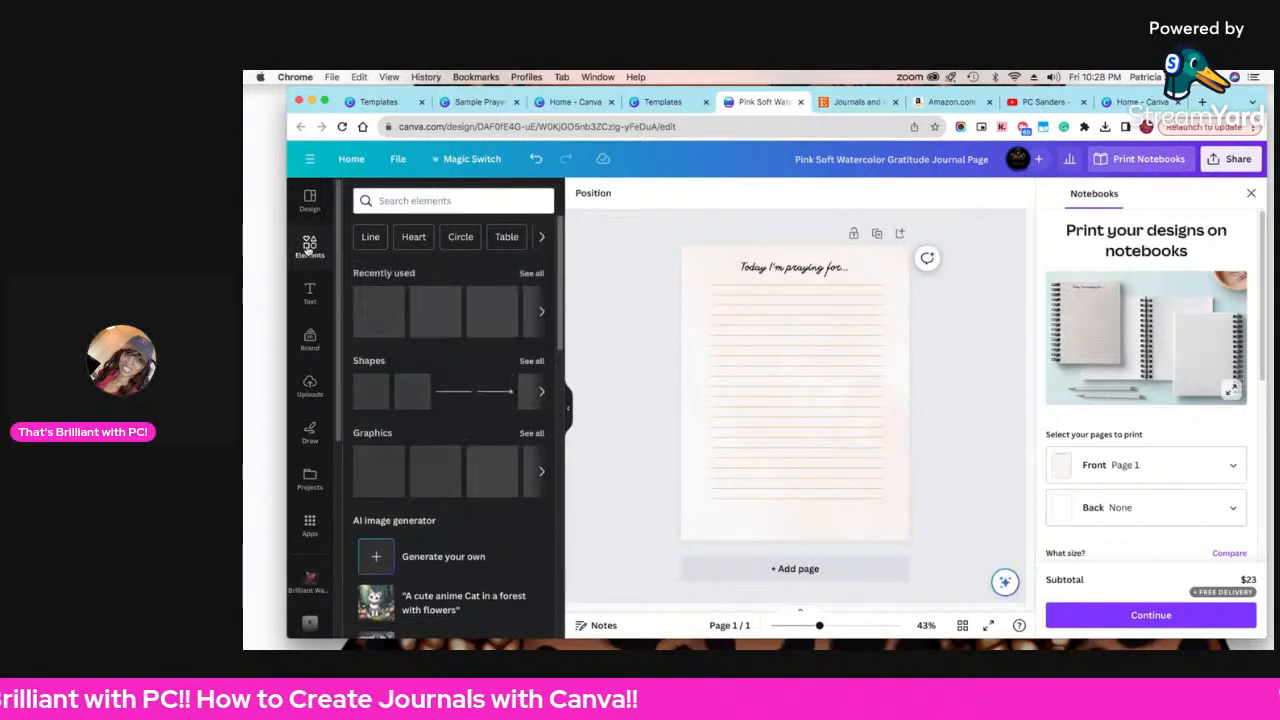
left_click(411, 201)
type("hearts")
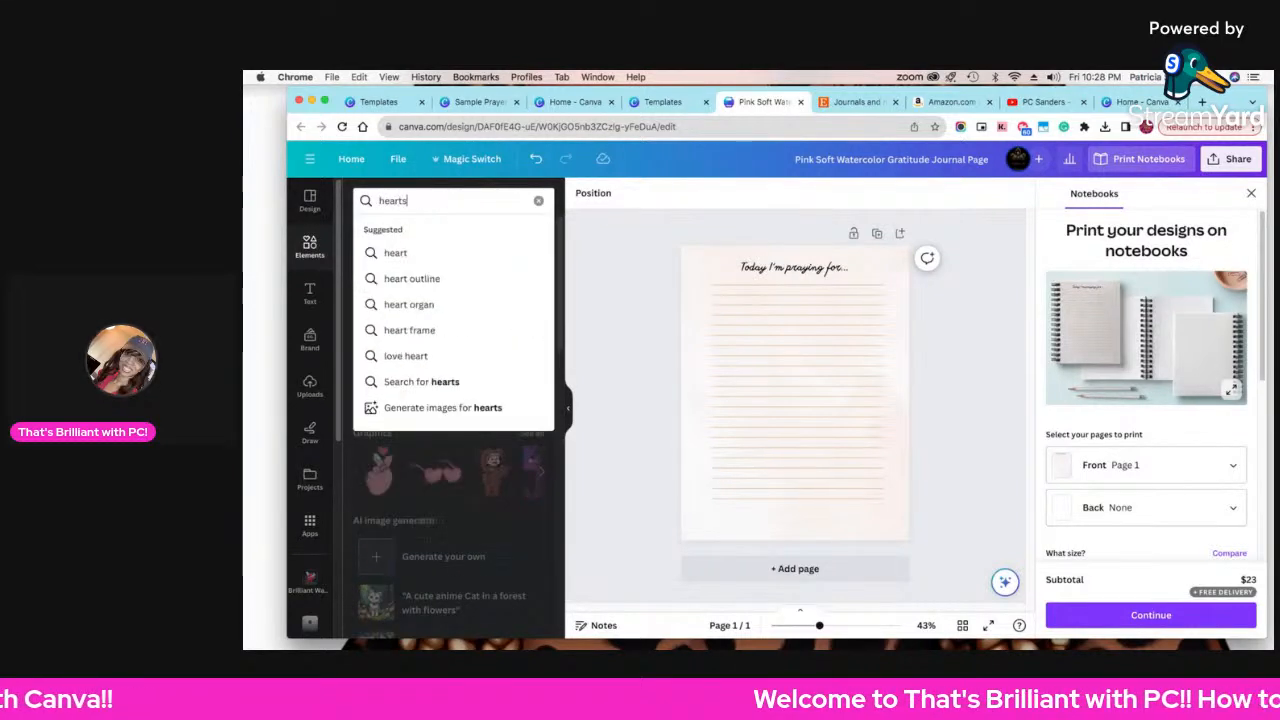
key("Return")
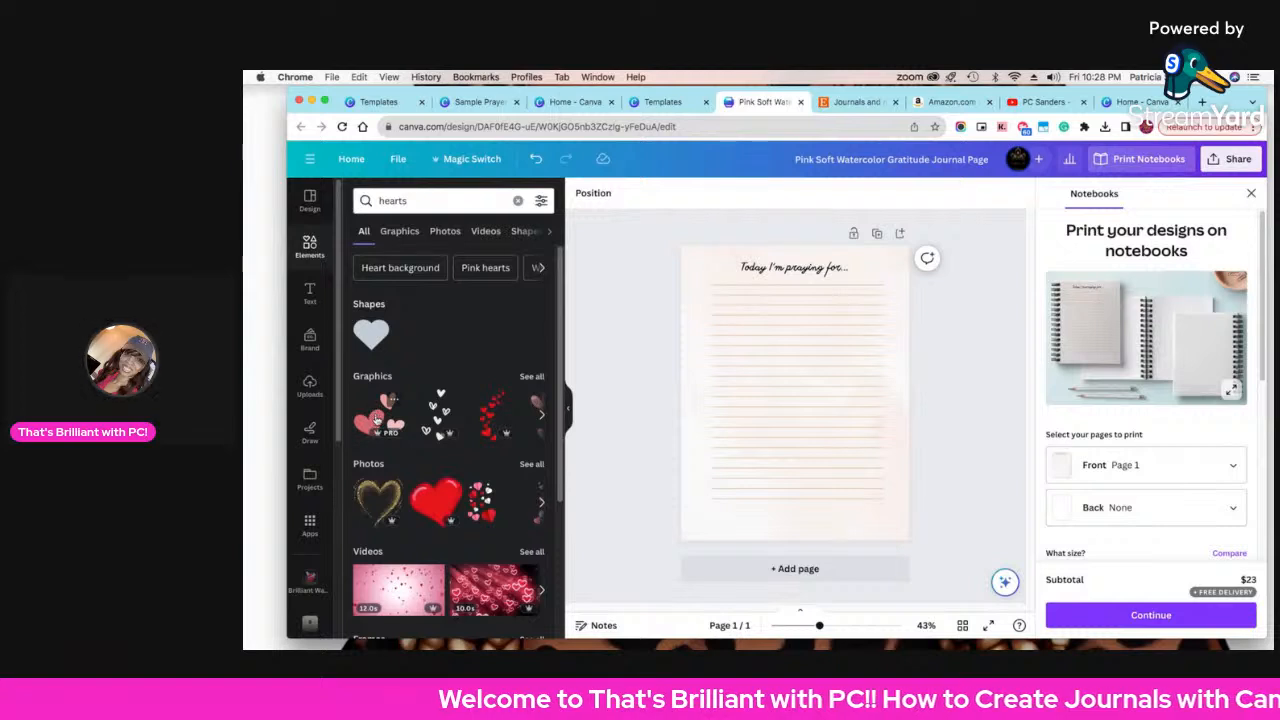
left_click(377, 424)
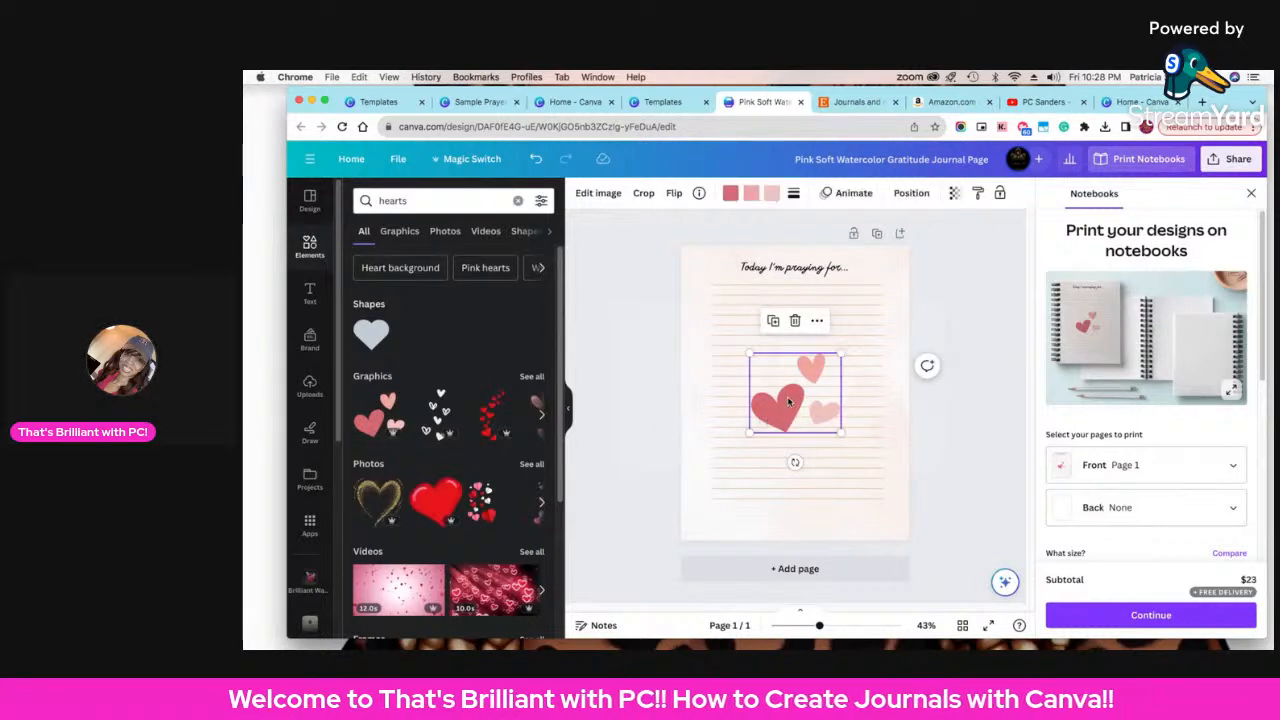
- Shrink the hearts graphic in the page's lower-left corner and place a duplicate of it in the upper-right corner
left_click_drag(790, 402, 722, 505)
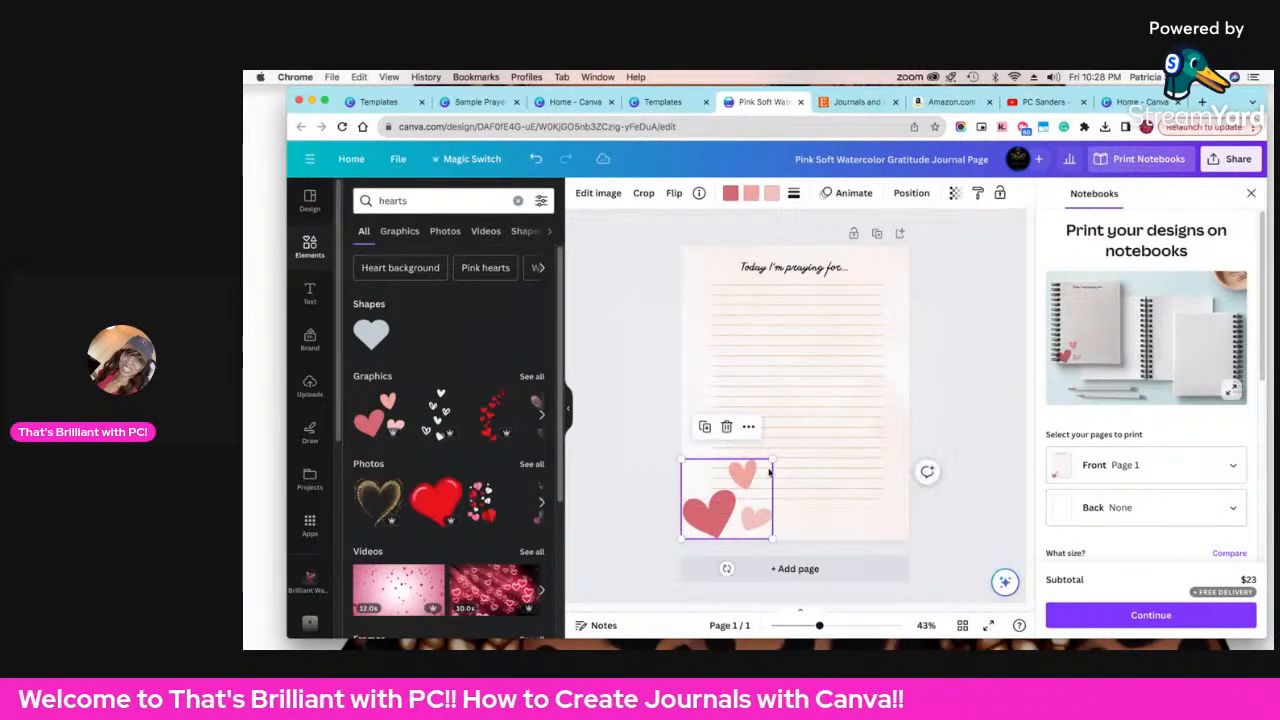
left_click_drag(771, 457, 724, 503)
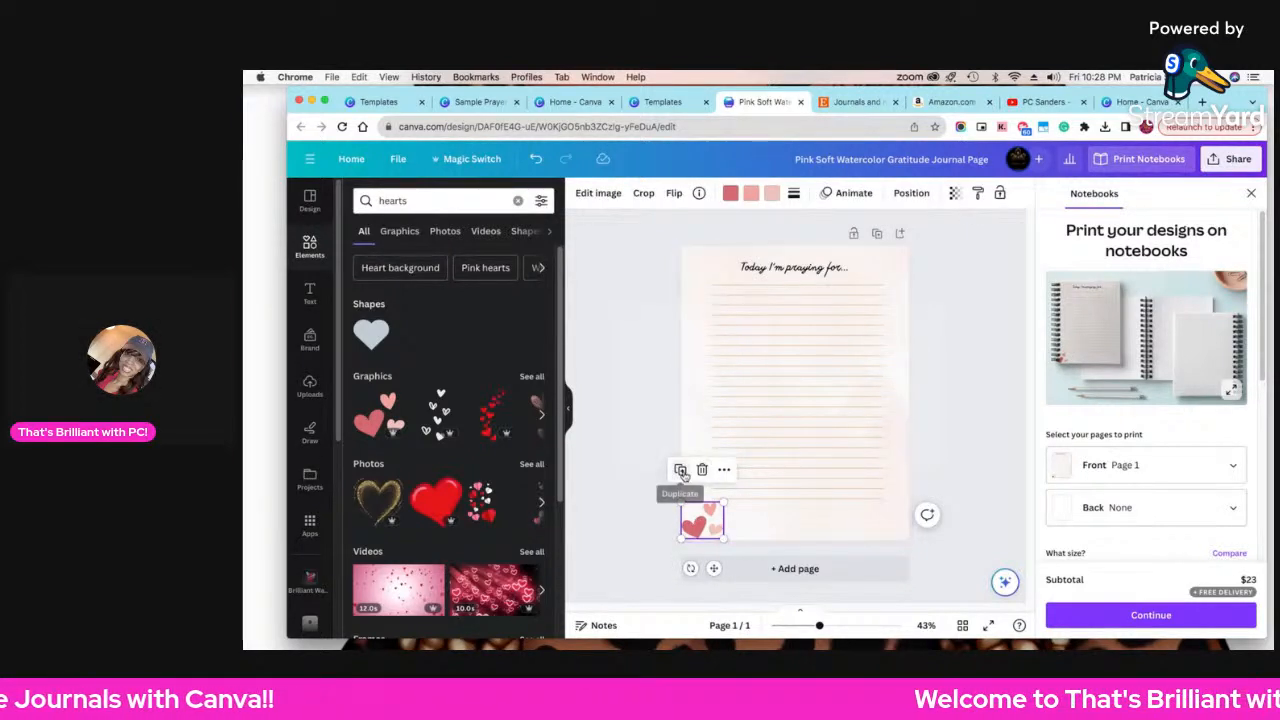
left_click_drag(703, 517, 882, 258)
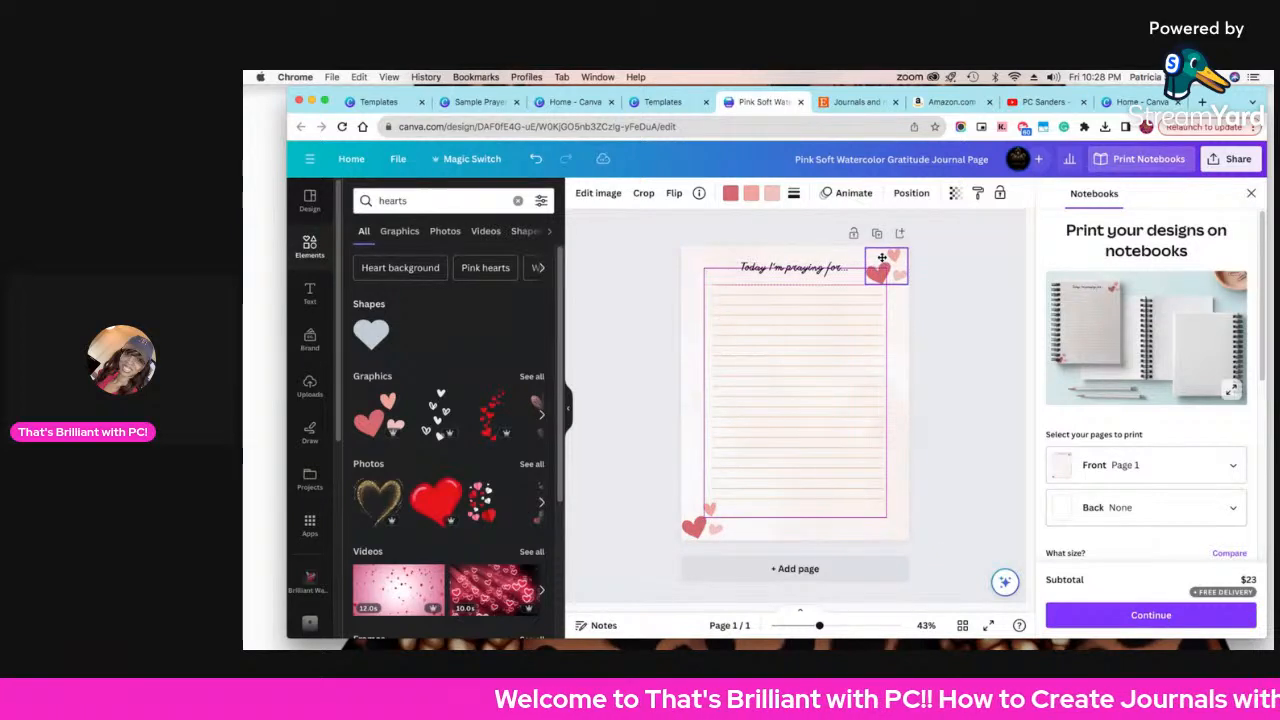
left_click(936, 401)
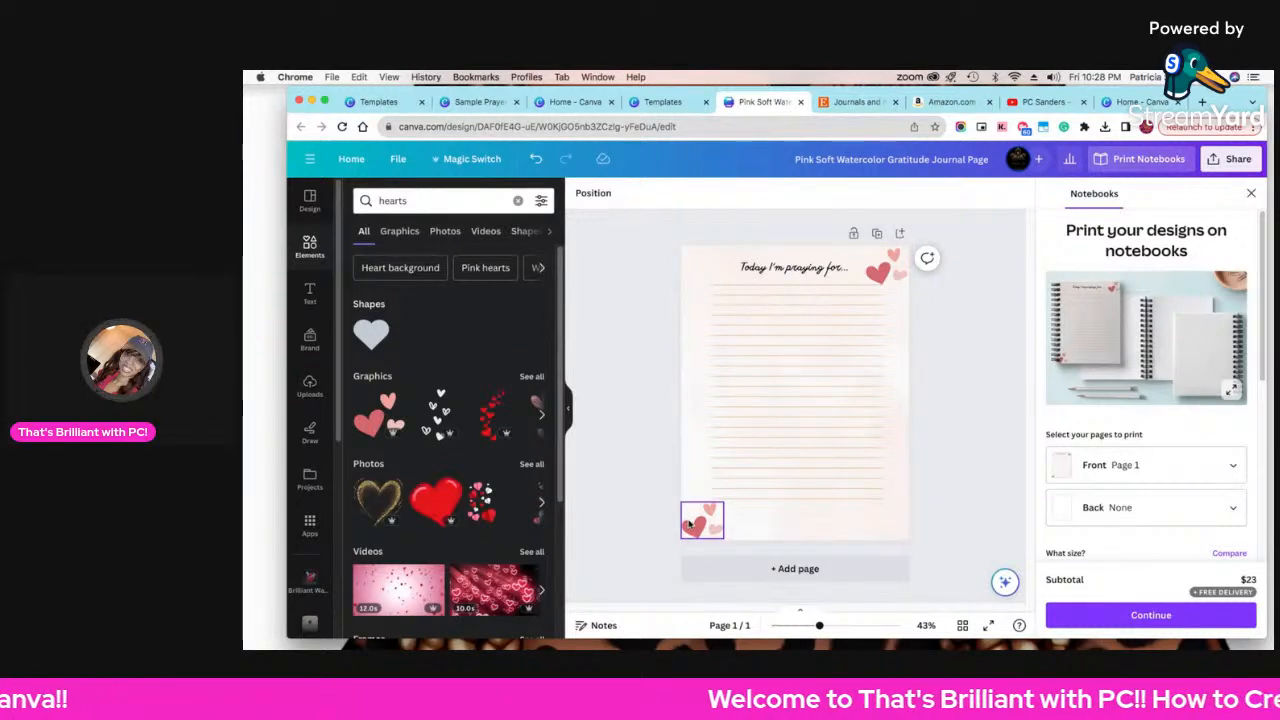
- Try a gray color on the large heart of the upper-right graphic and undo the color change
left_click(888, 260)
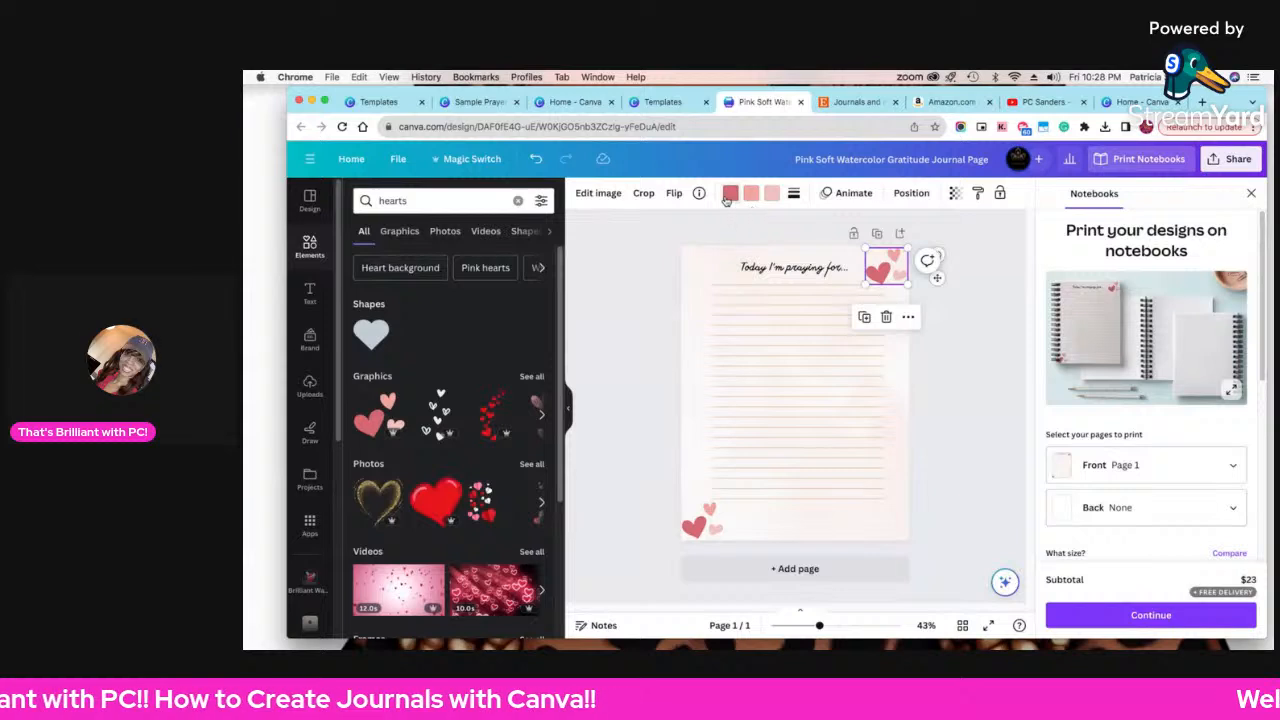
left_click(728, 195)
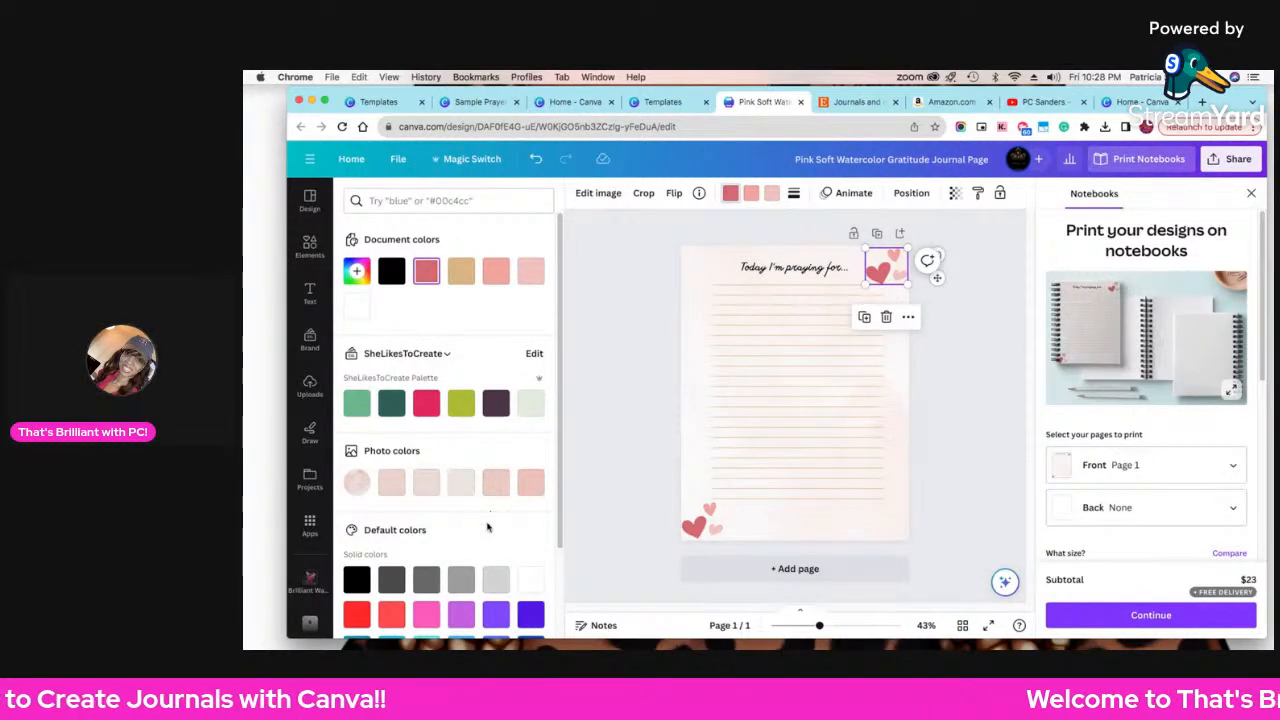
left_click(433, 589)
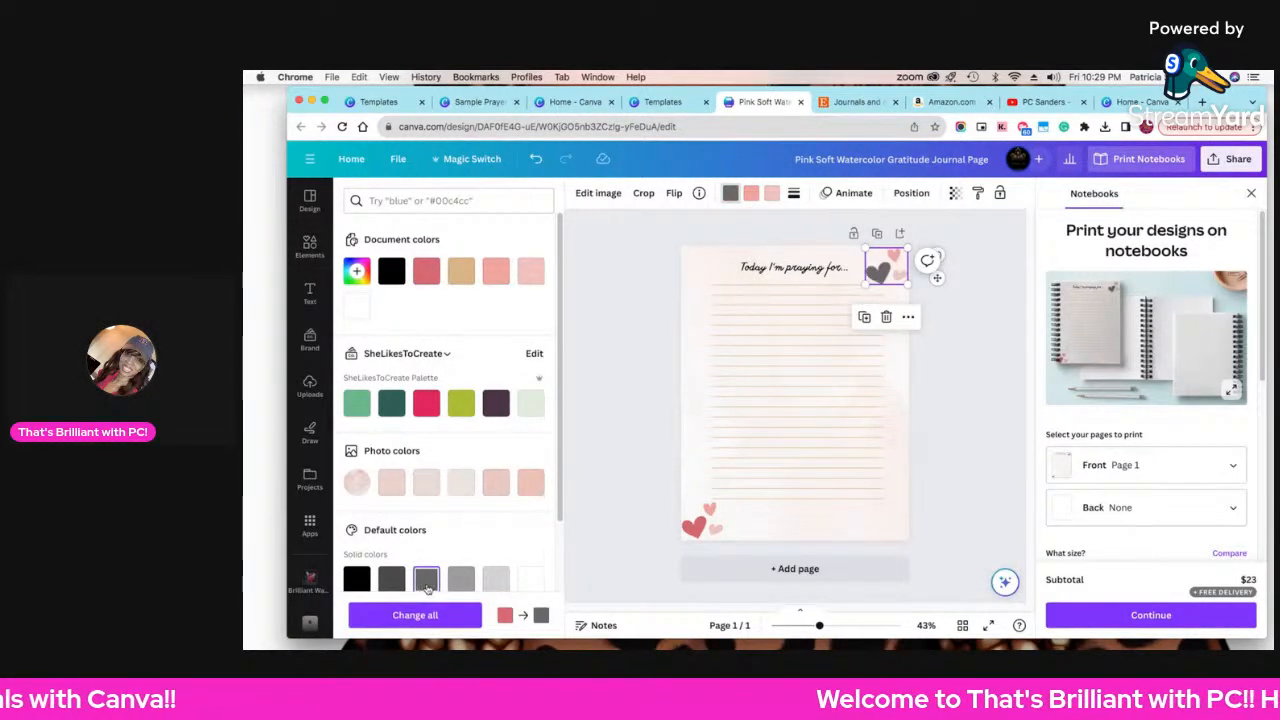
left_click(536, 158)
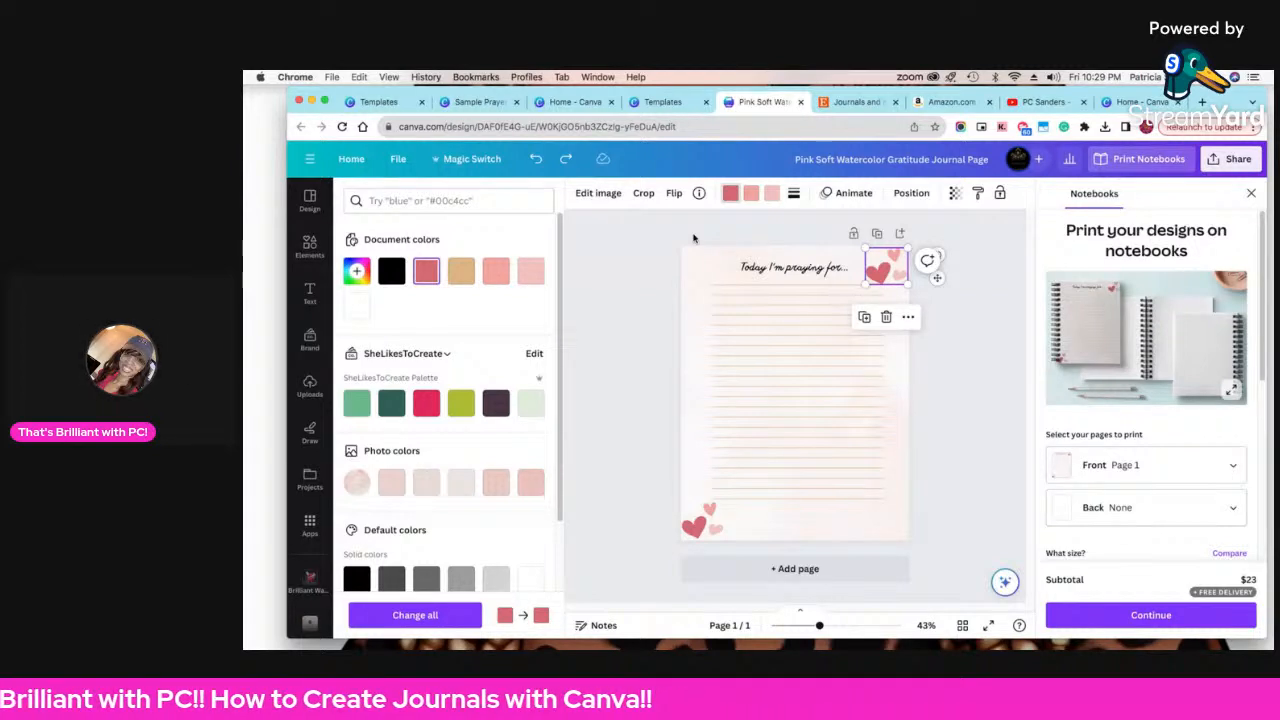
key("Escape")
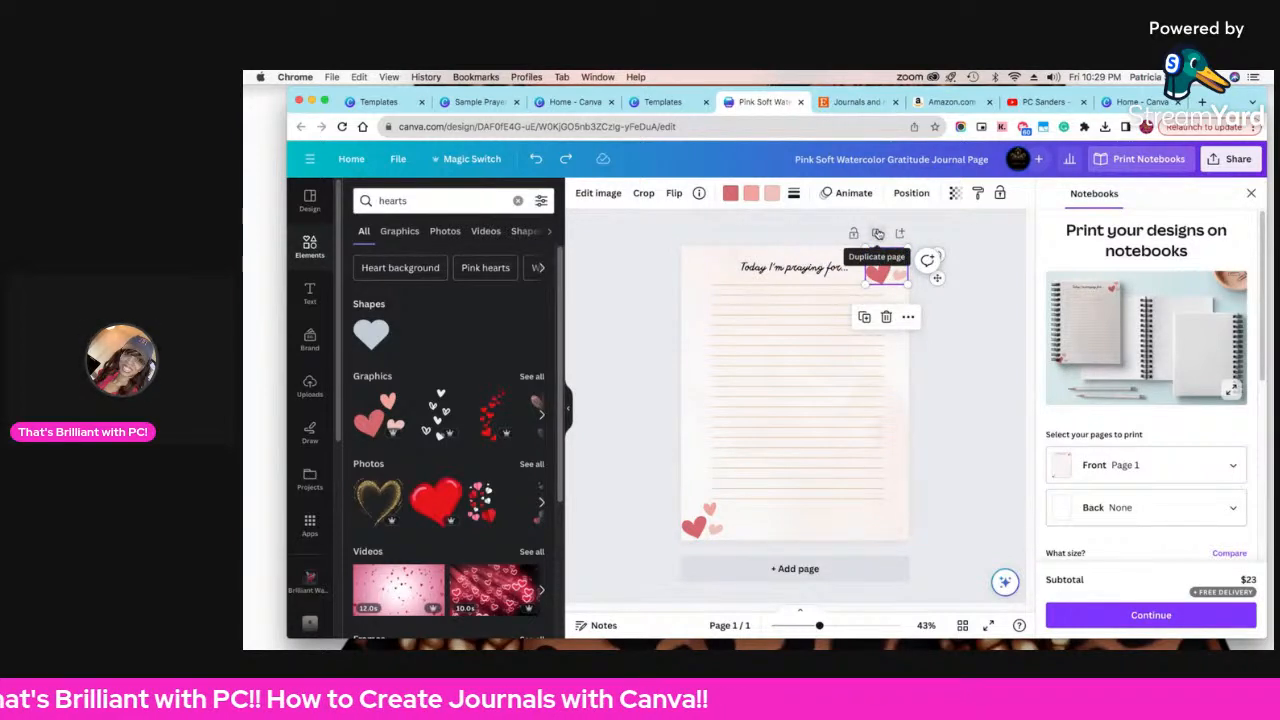
- Duplicate the "Today I'm praying for..." page repeatedly until the design has 11 pages
left_click(878, 233)
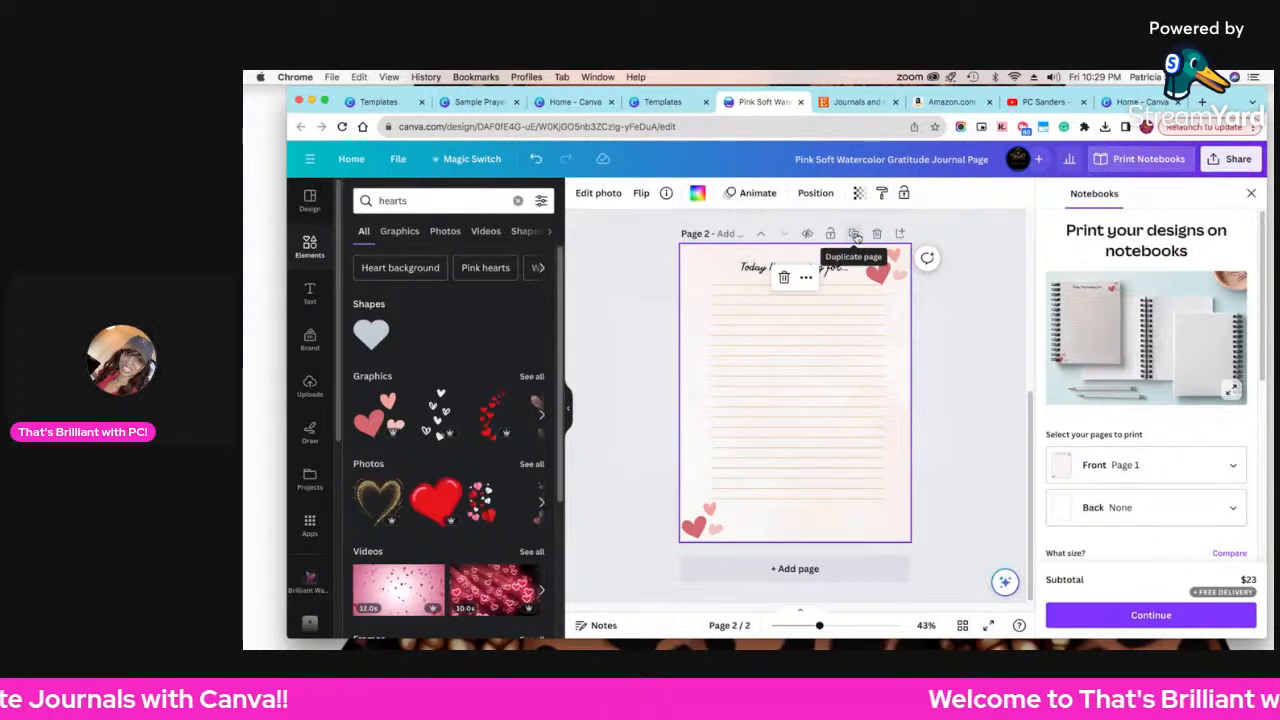
left_click(856, 236)
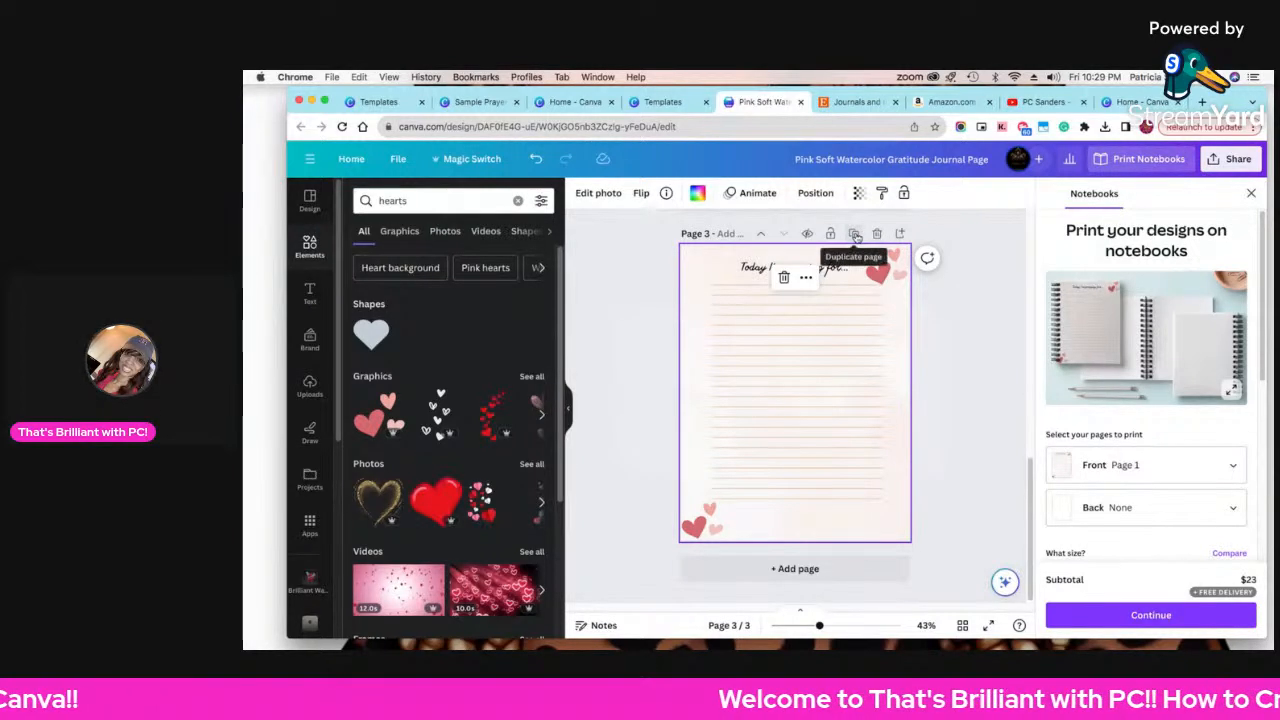
left_click(856, 236)
left_click(856, 236)
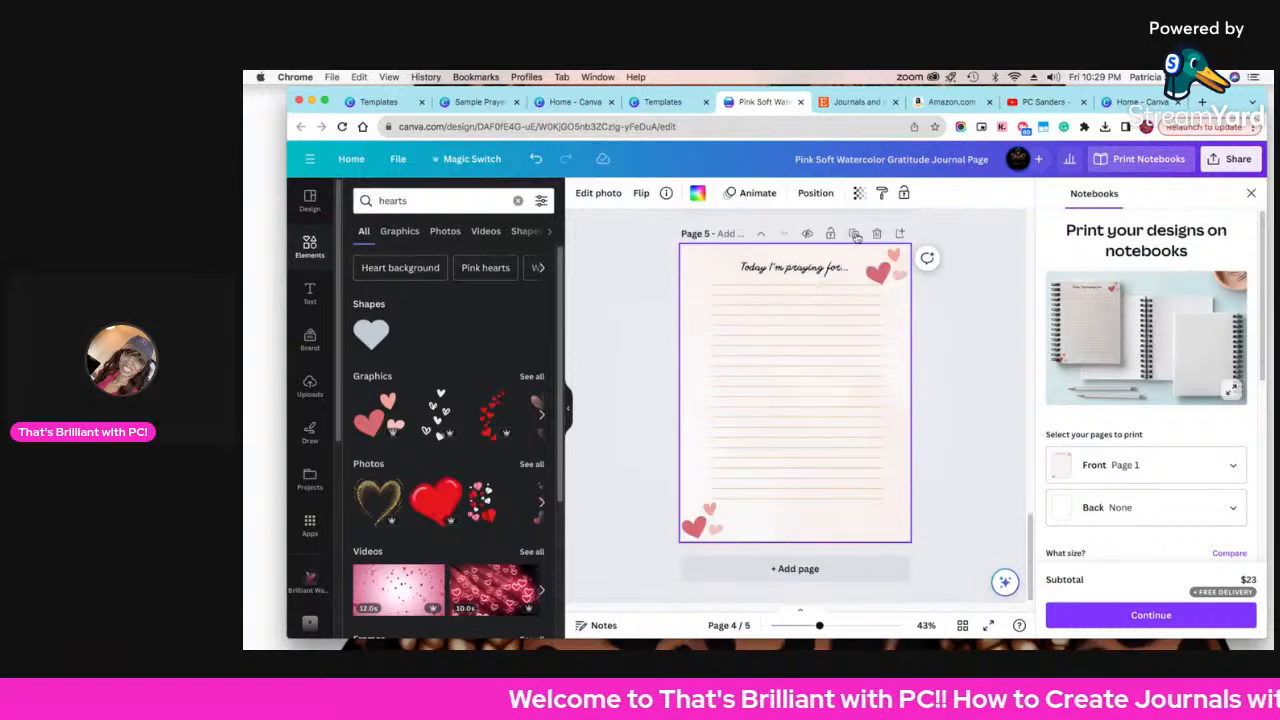
left_click(856, 236)
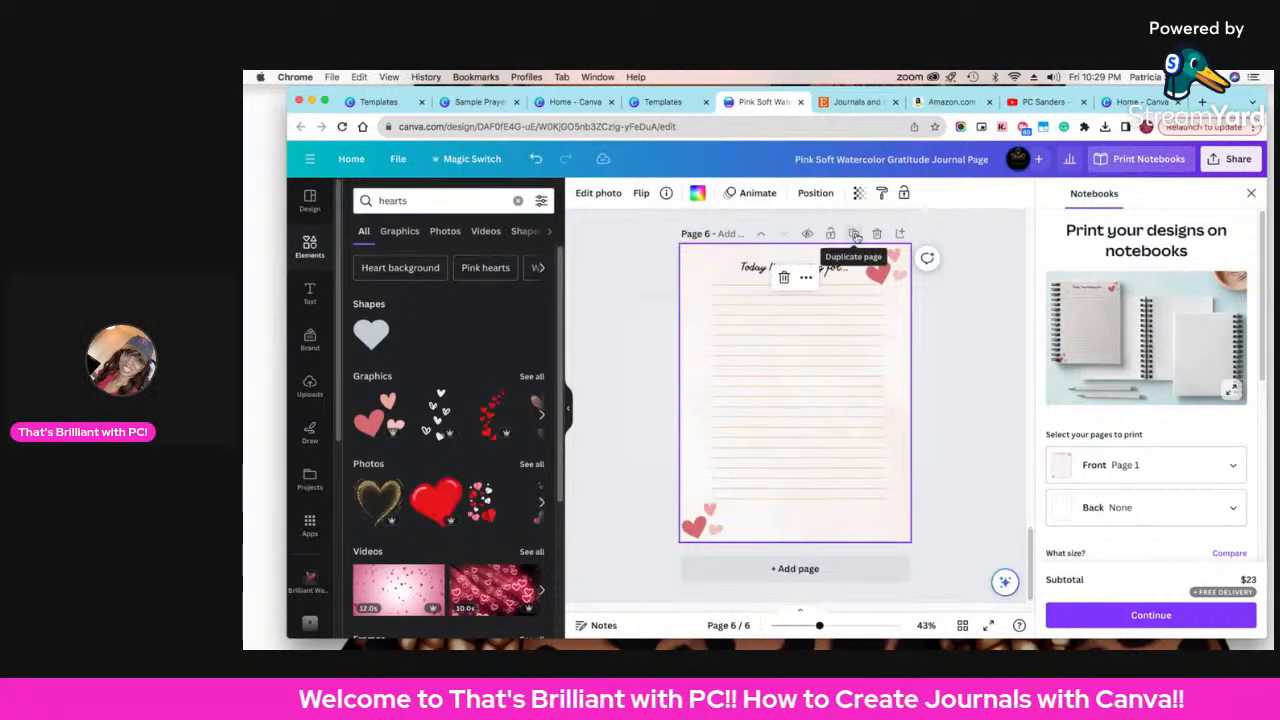
left_click(856, 236)
left_click(856, 236)
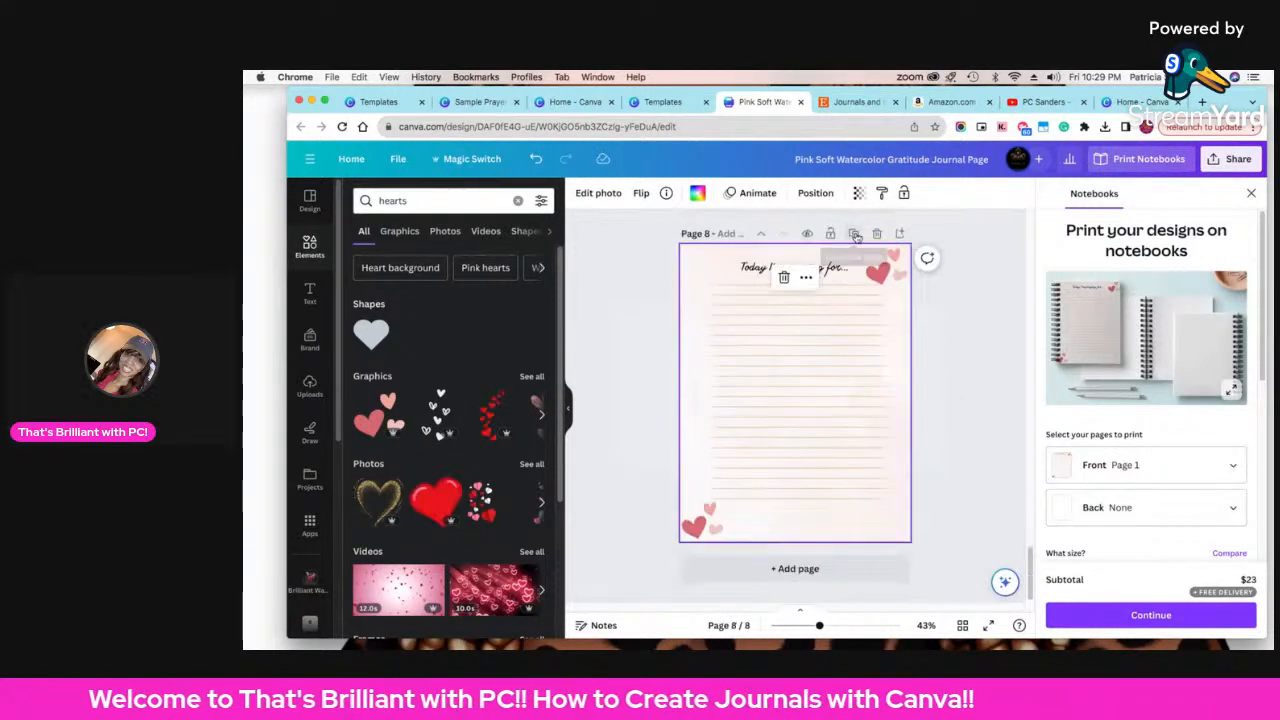
left_click(856, 236)
left_click(856, 236)
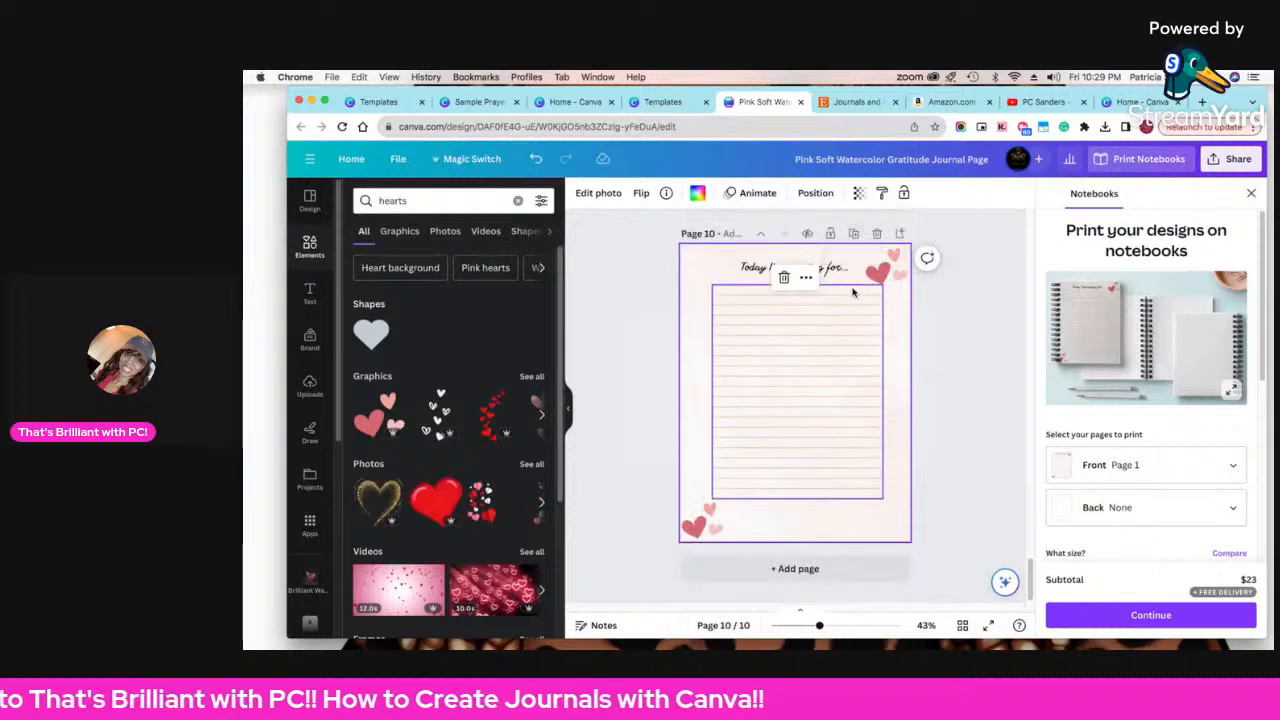
left_click(852, 234)
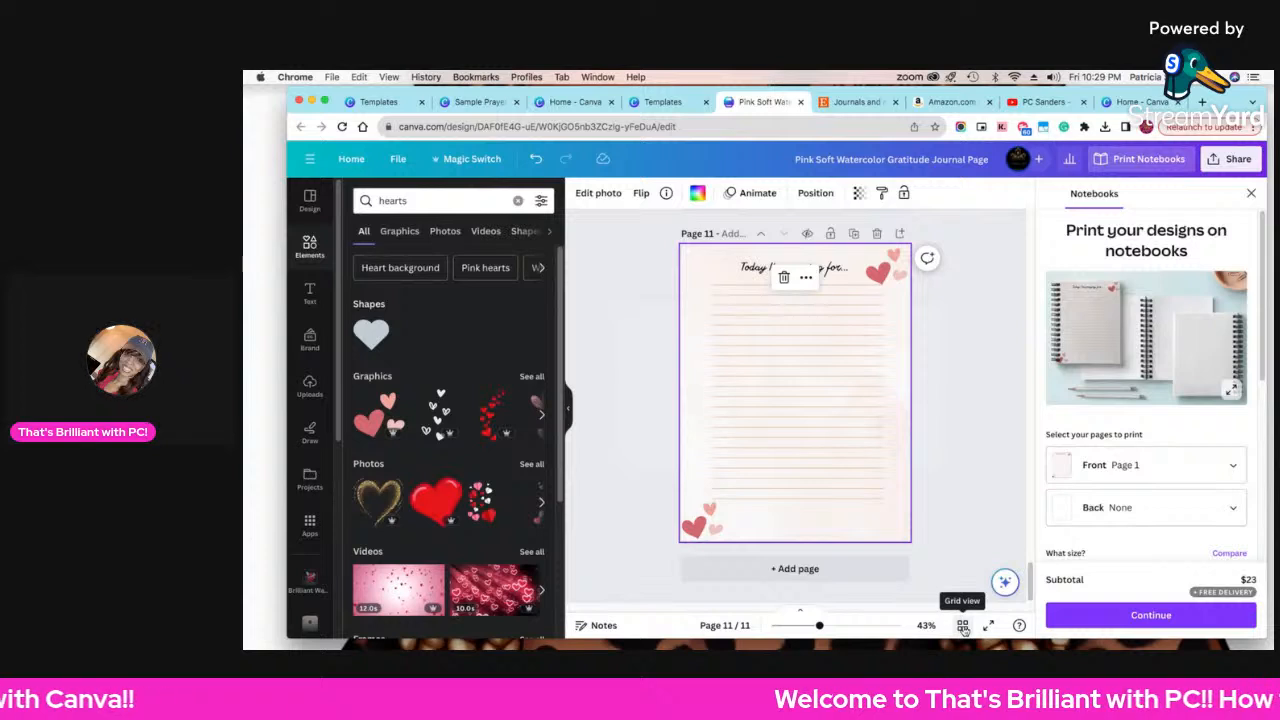
- Show the pages in grid view and select pages 1 through 11 together
left_click(962, 626)
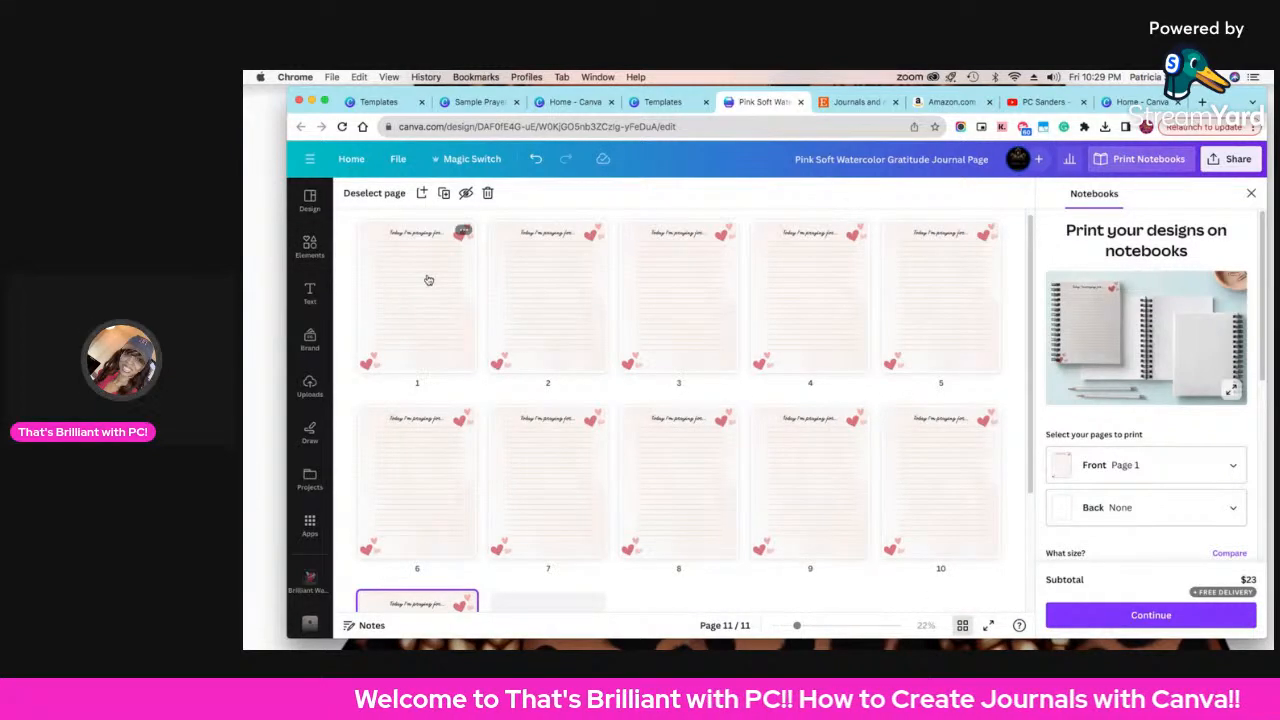
left_click(428, 279)
scroll(797, 450, "down", 1)
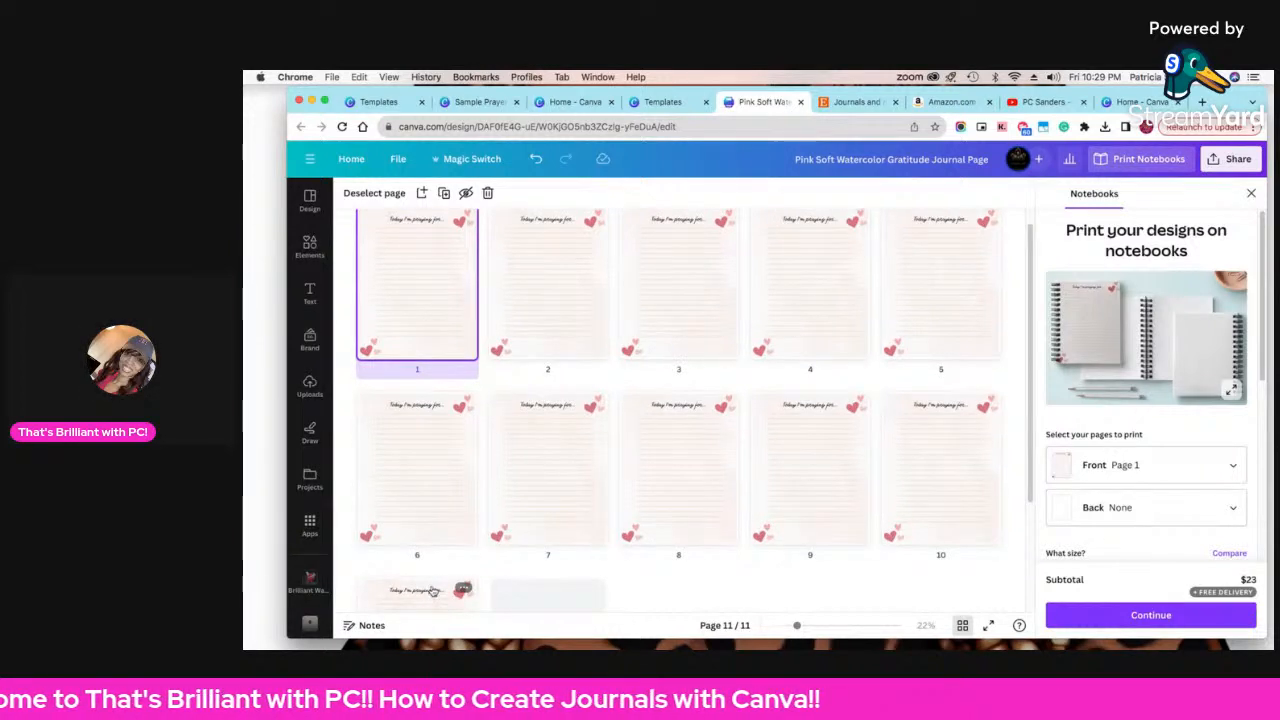
scroll(428, 590, "down", 3)
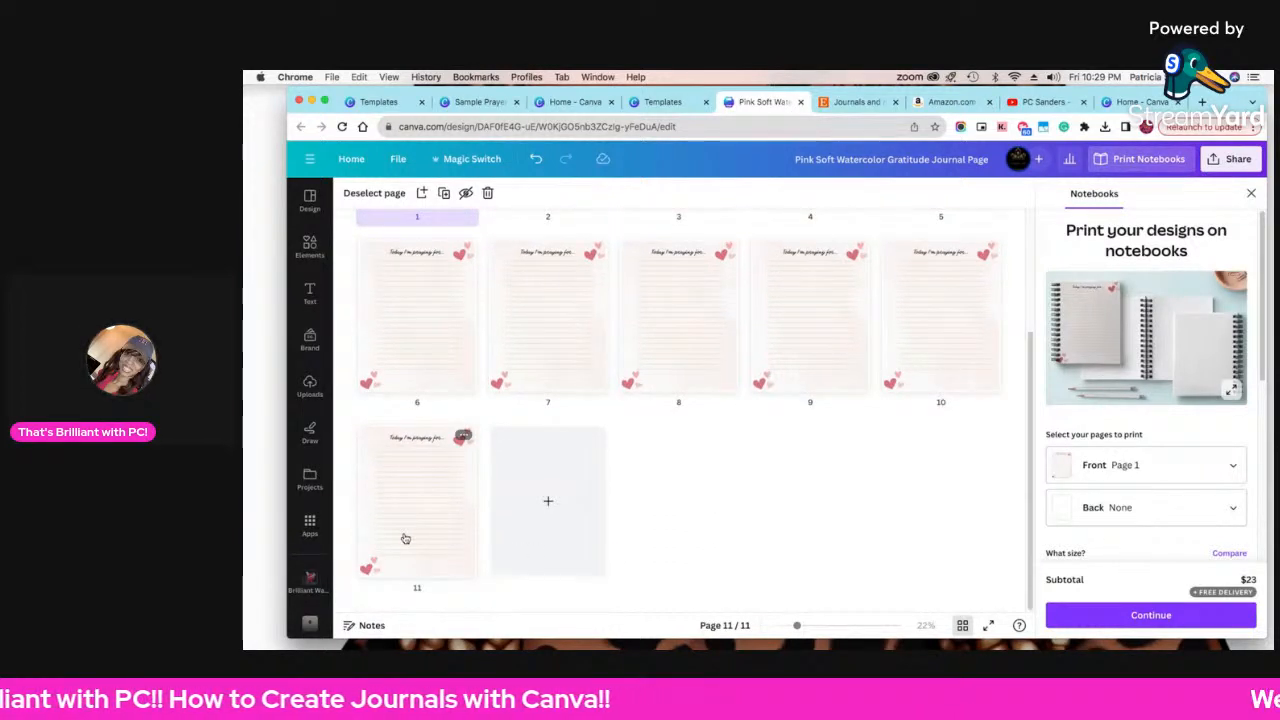
left_click(405, 539, "shift")
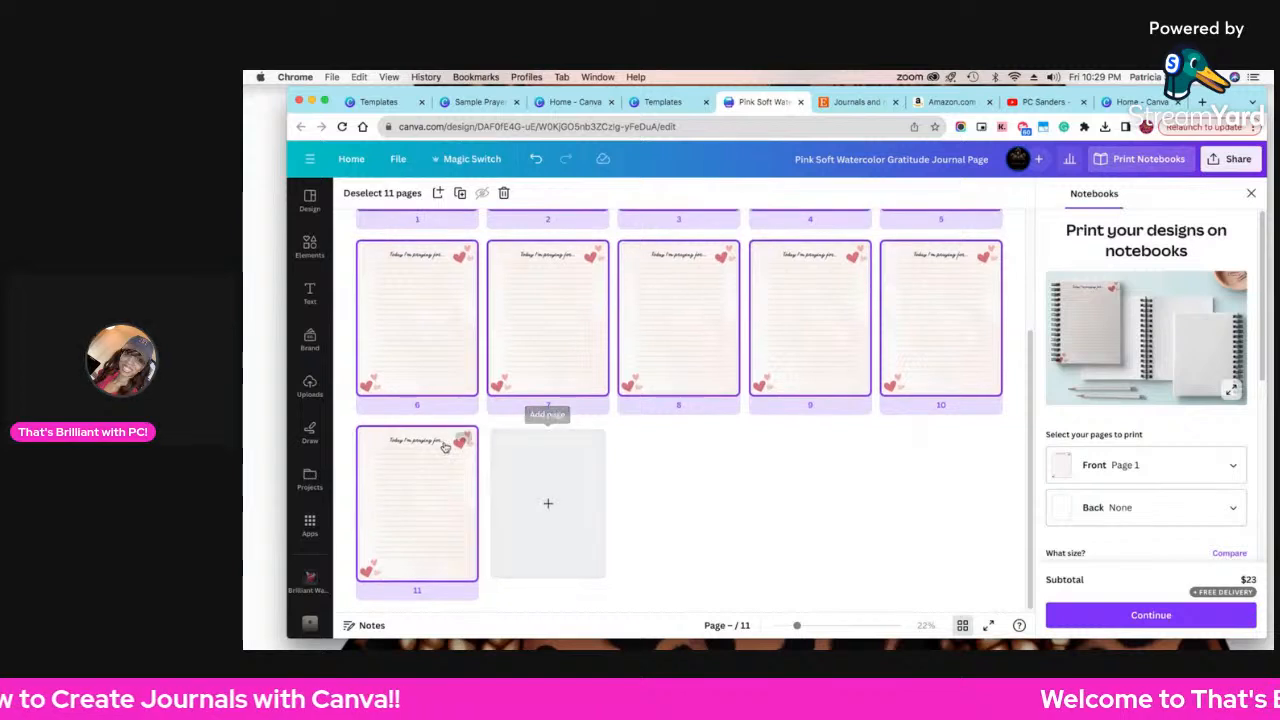
scroll(438, 422, "up", 3)
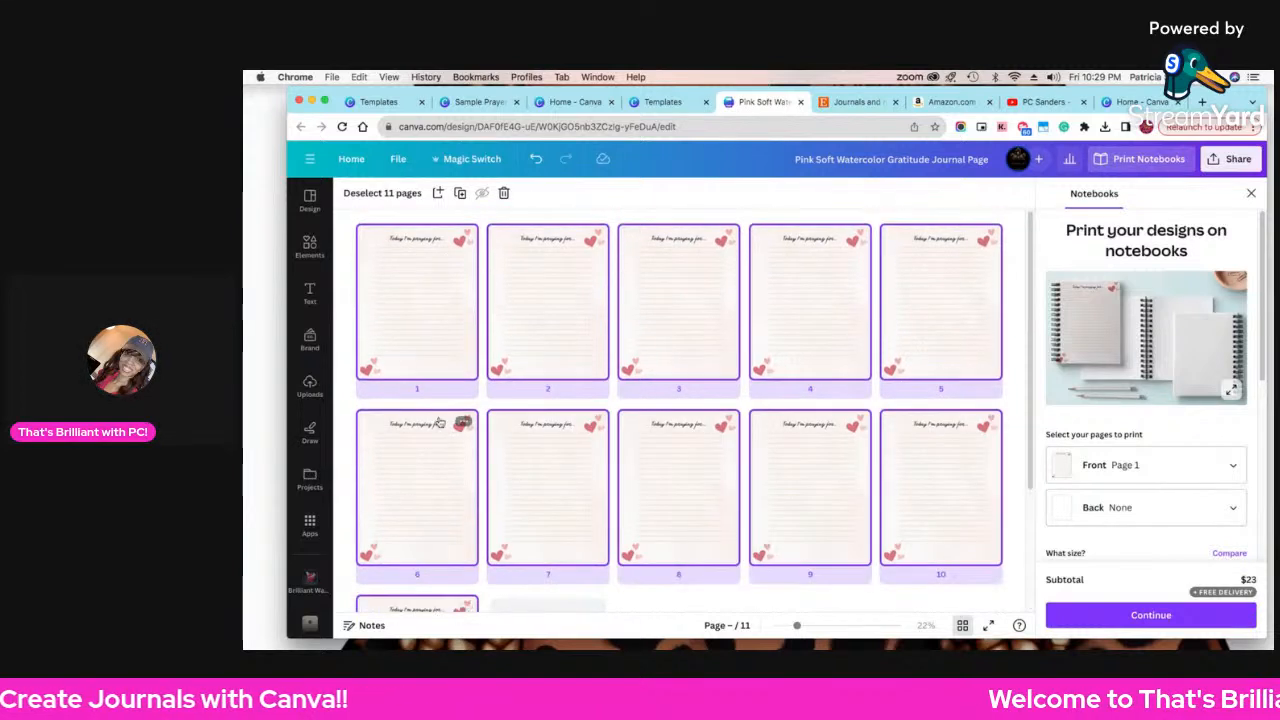
- Reselect pages 1 through 11 and duplicate all 11 pages at once
left_click(421, 352)
scroll(425, 400, "down", 3)
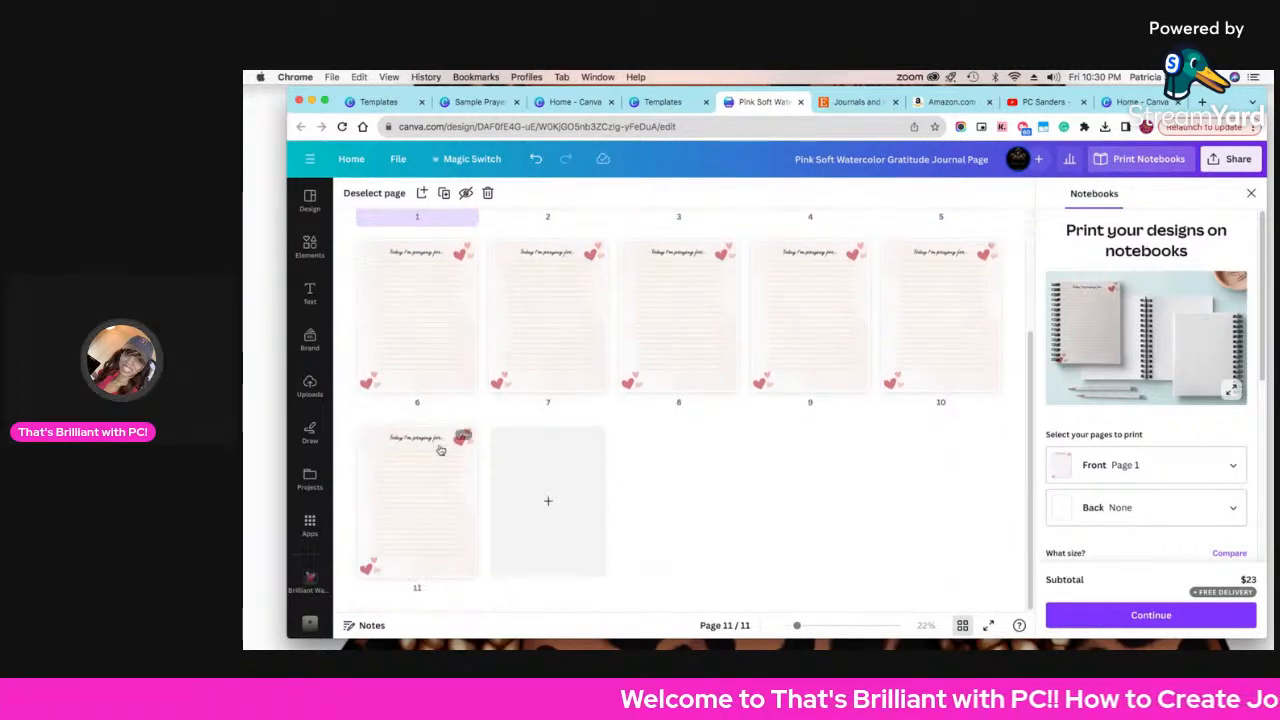
left_click(417, 505, "shift")
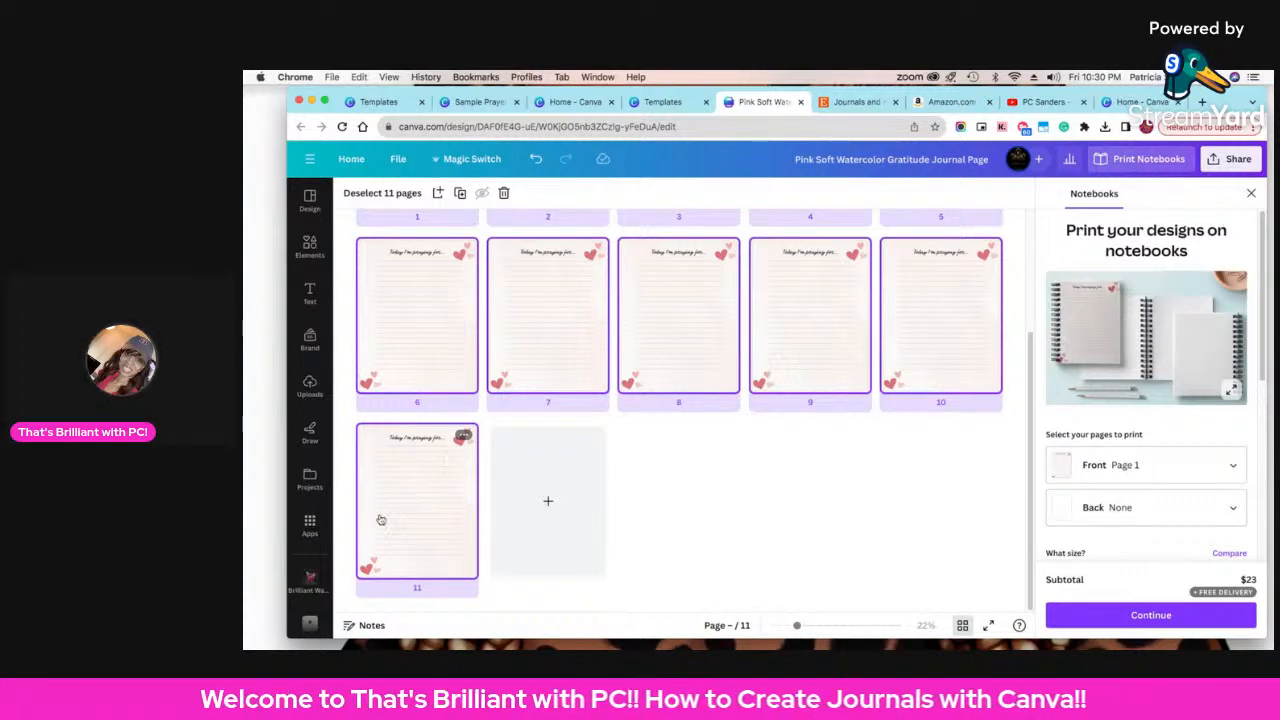
right_click(435, 497)
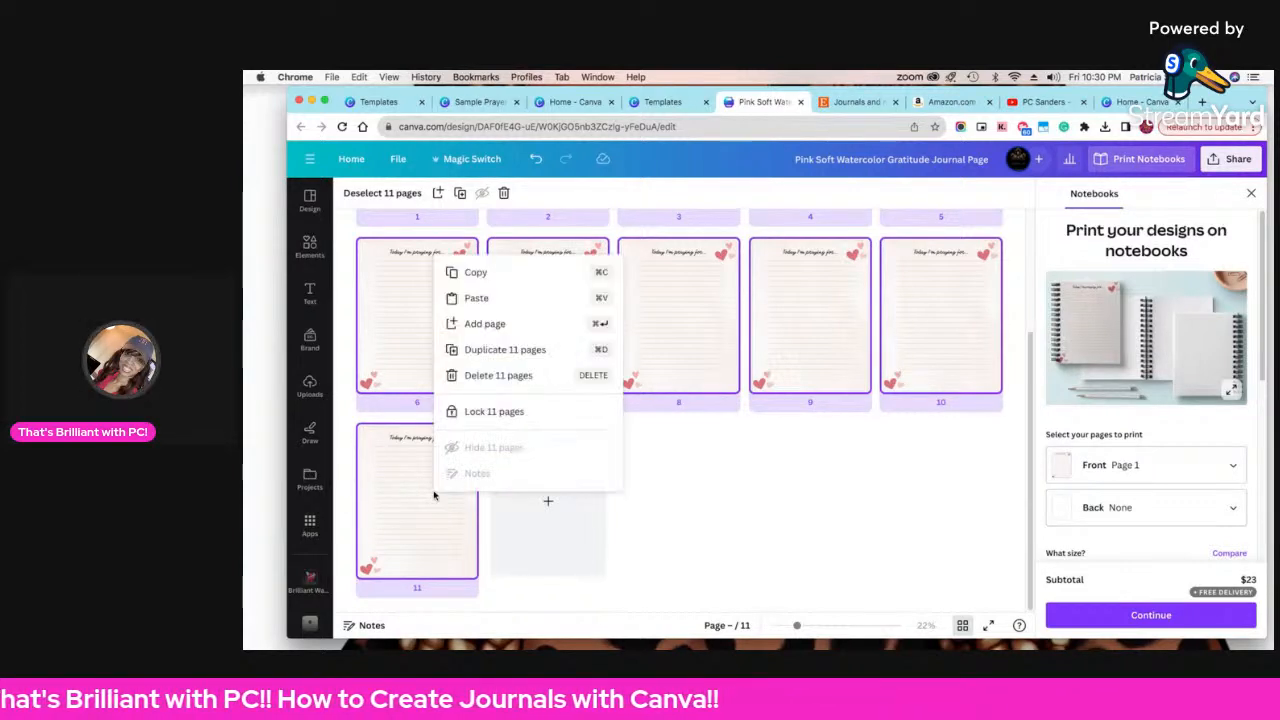
left_click(516, 350)
left_click(520, 370)
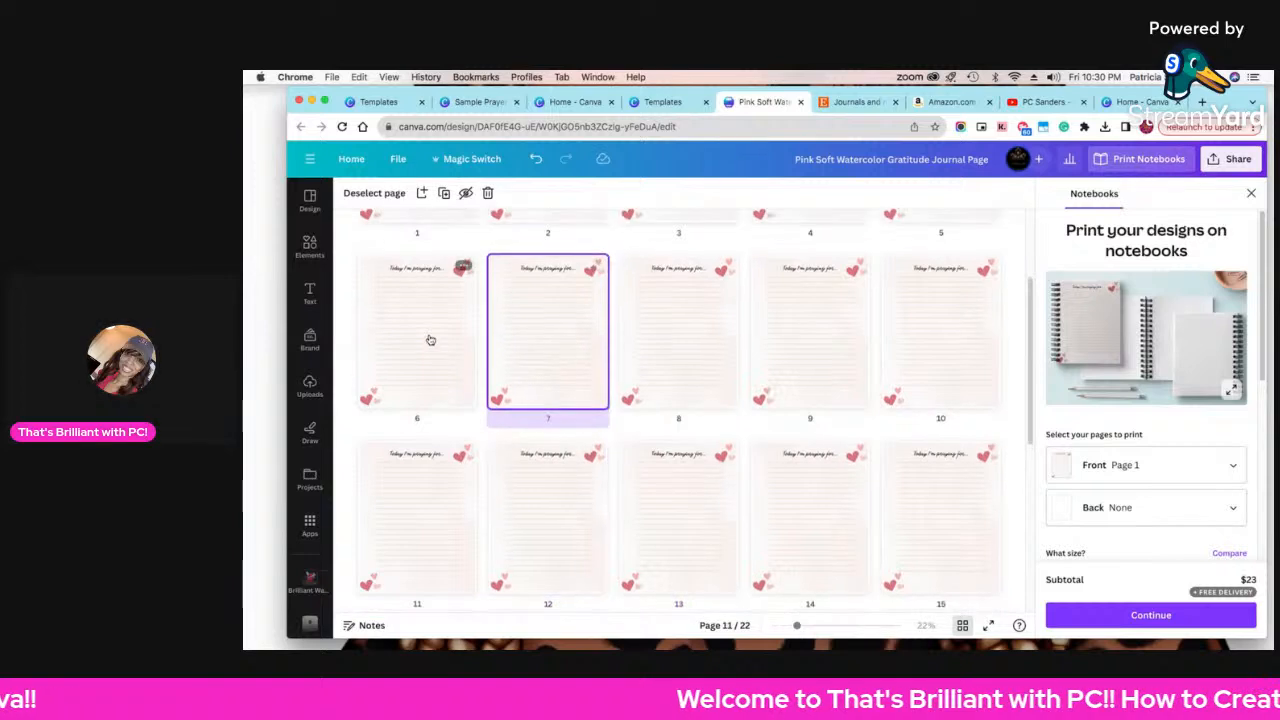
- Select all 22 pages in grid view and duplicate them together
scroll(432, 335, "up", 4)
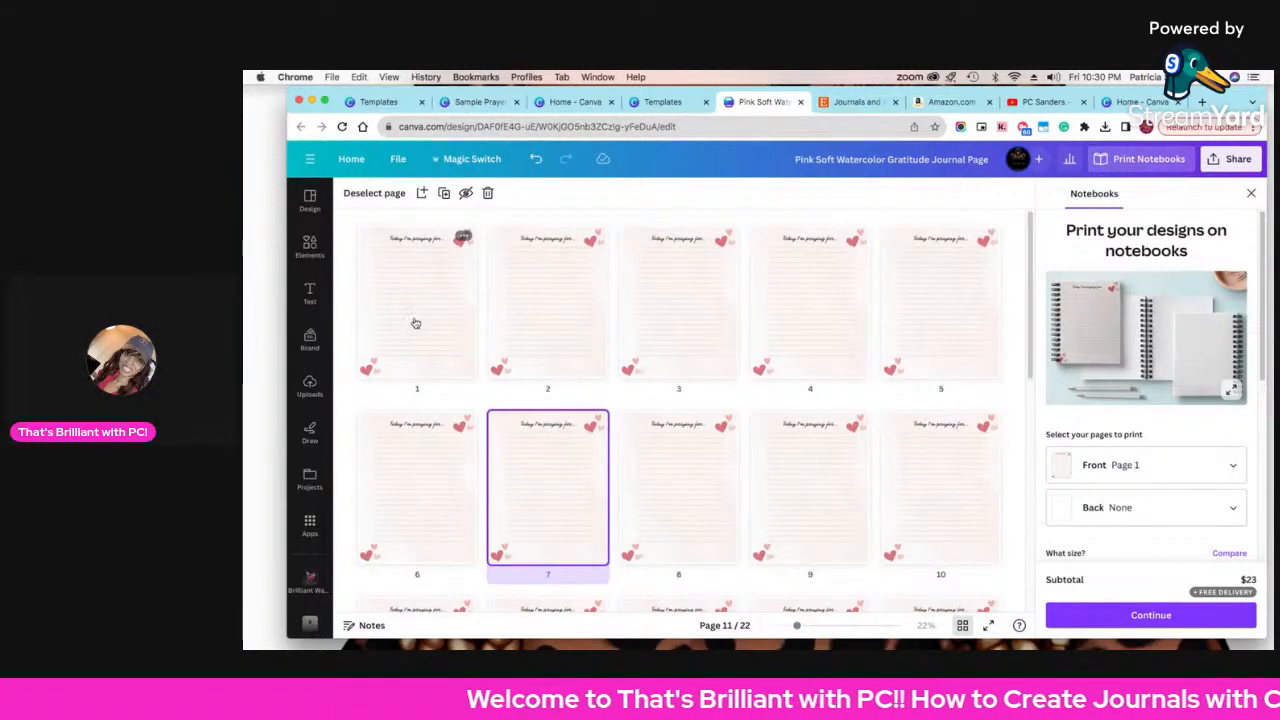
left_click(416, 322)
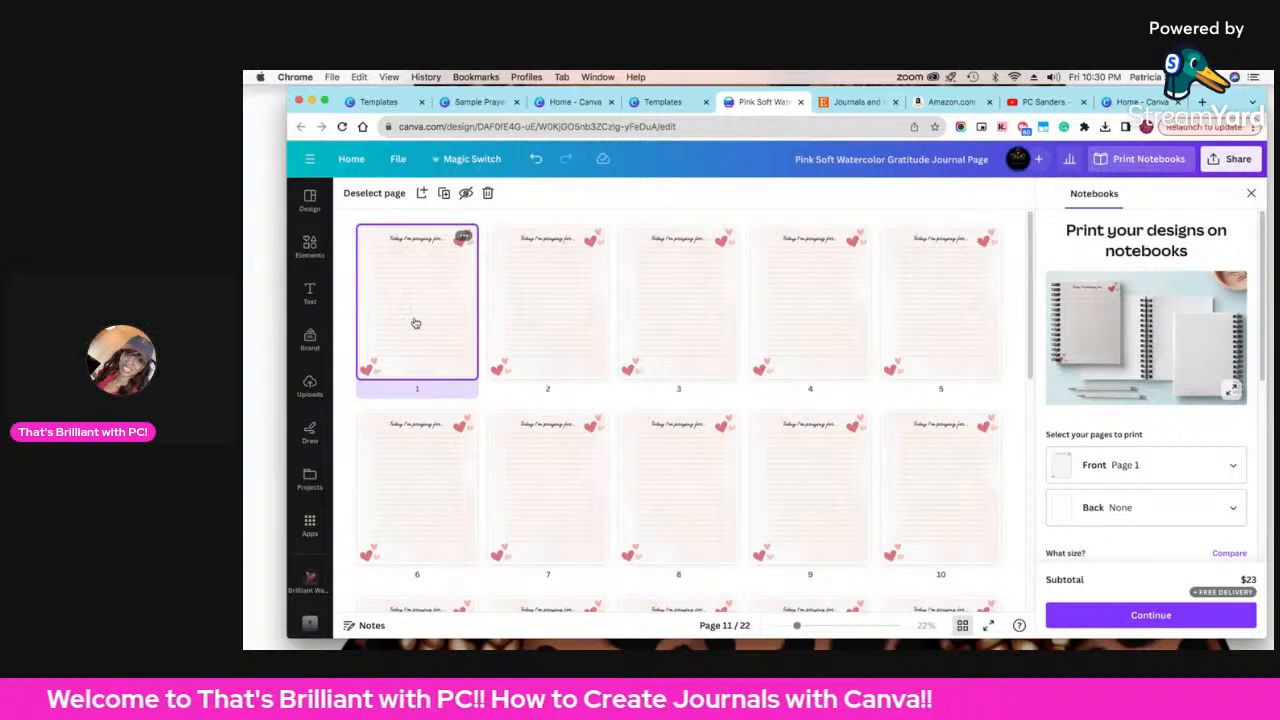
scroll(430, 340, "down", 10)
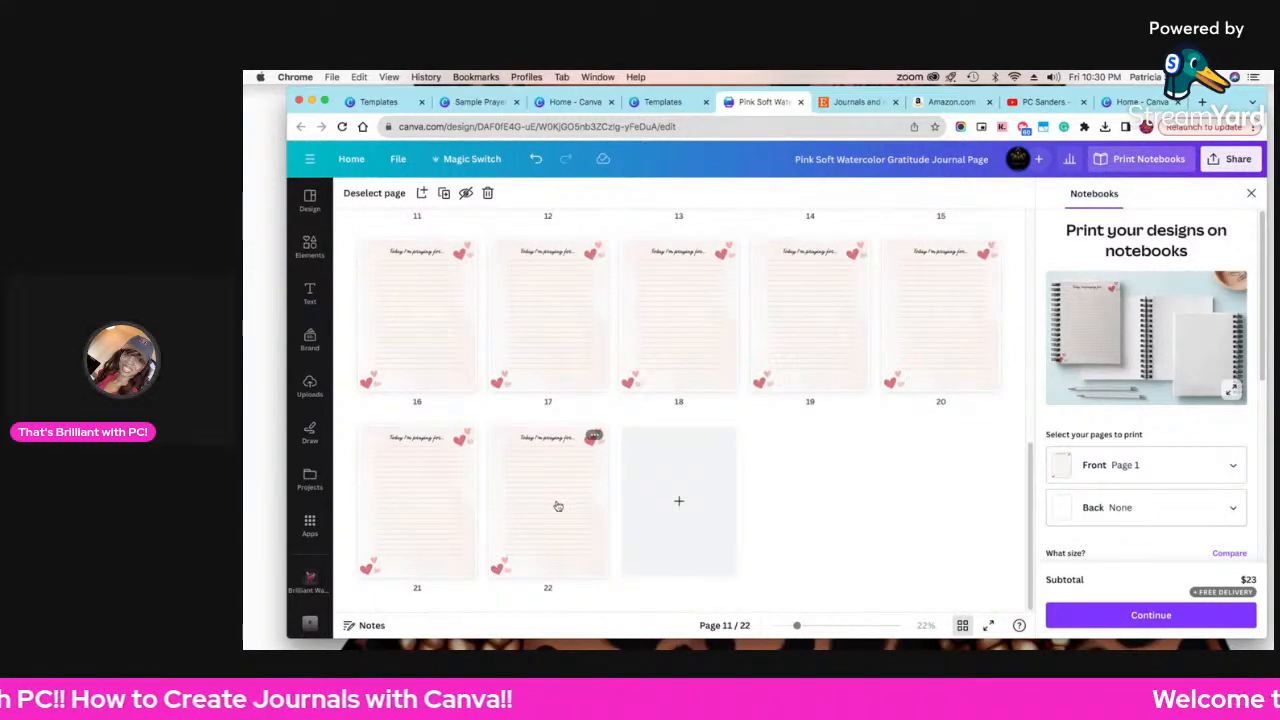
key("super+a")
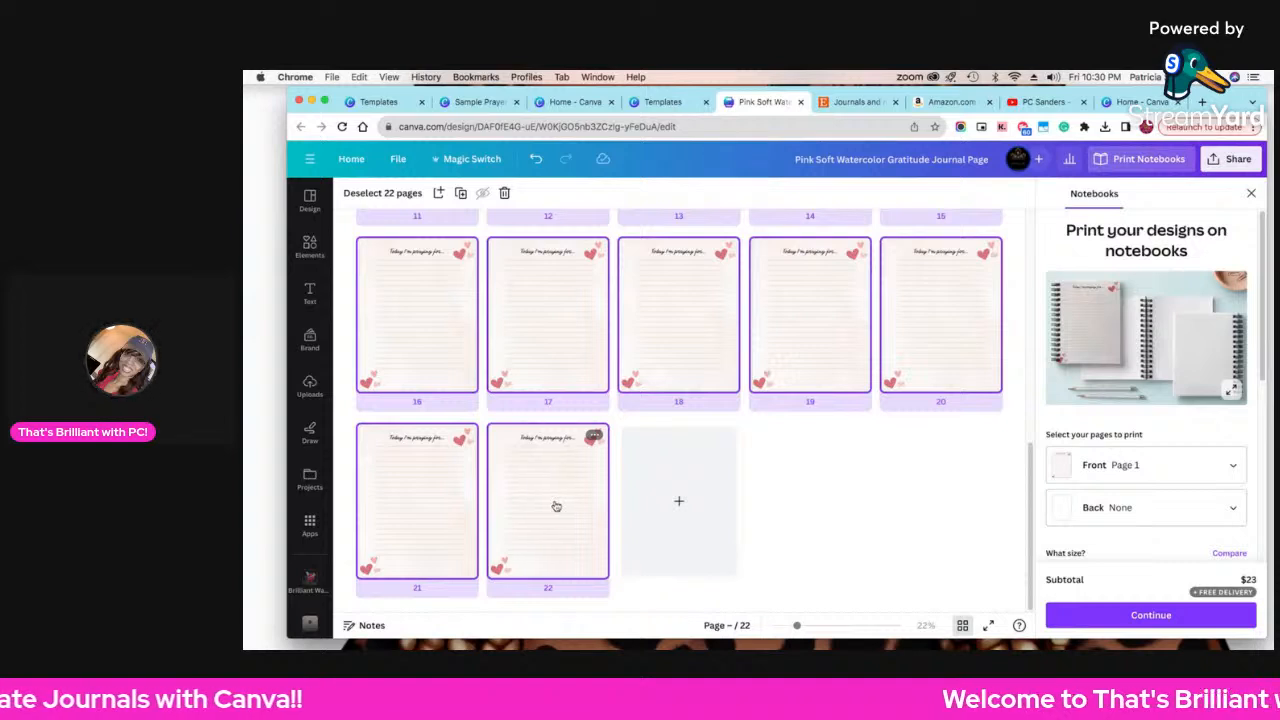
right_click(558, 506)
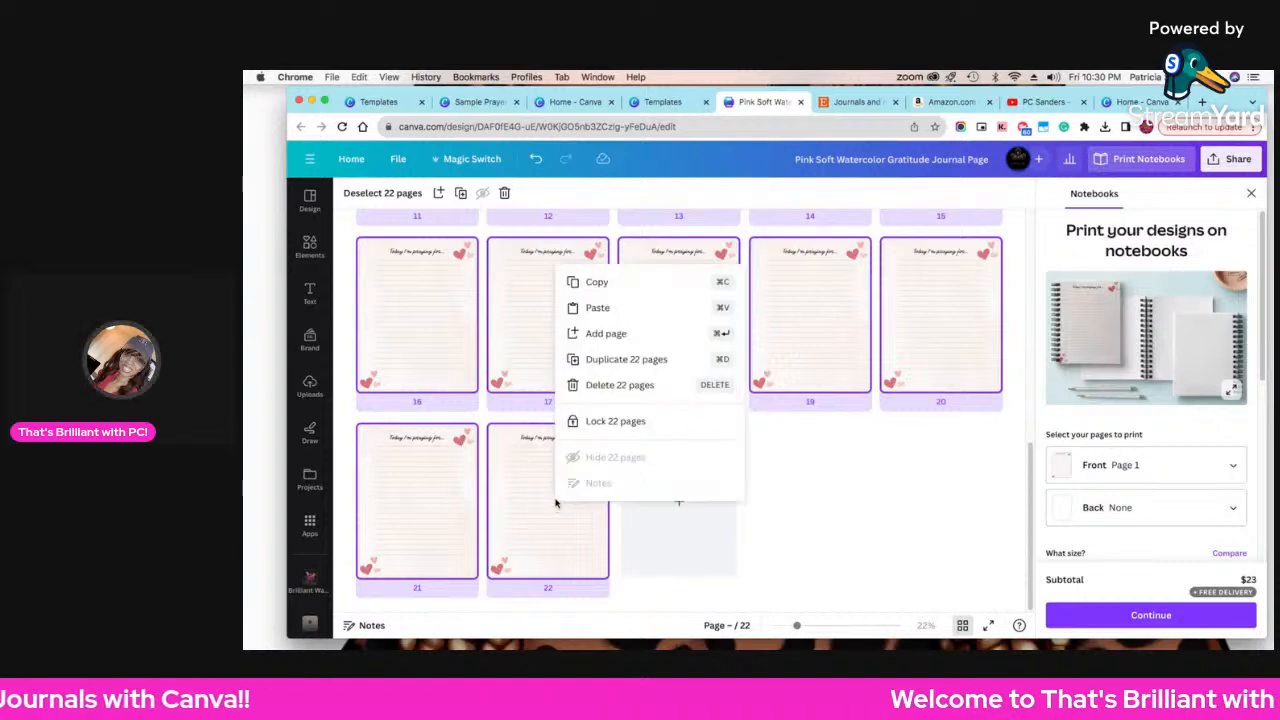
left_click(626, 359)
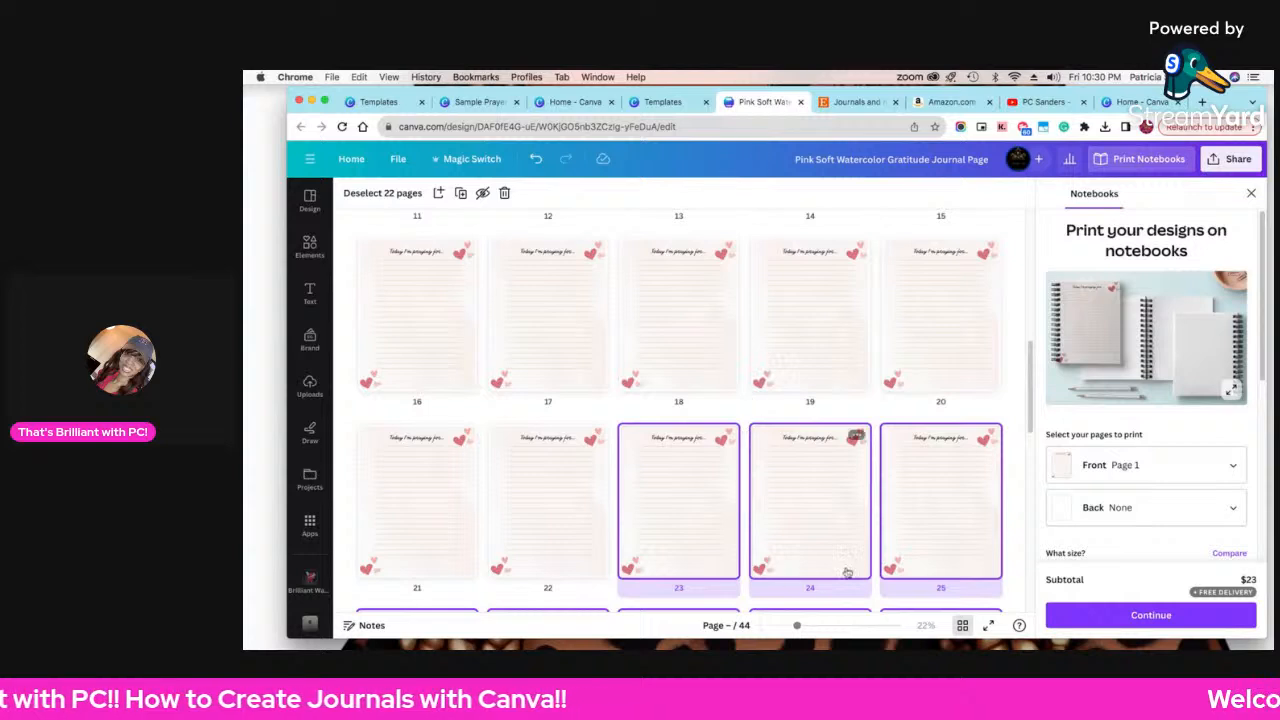
- Leave grid view for the single-page editor and close the notebook printing options
left_click(962, 625)
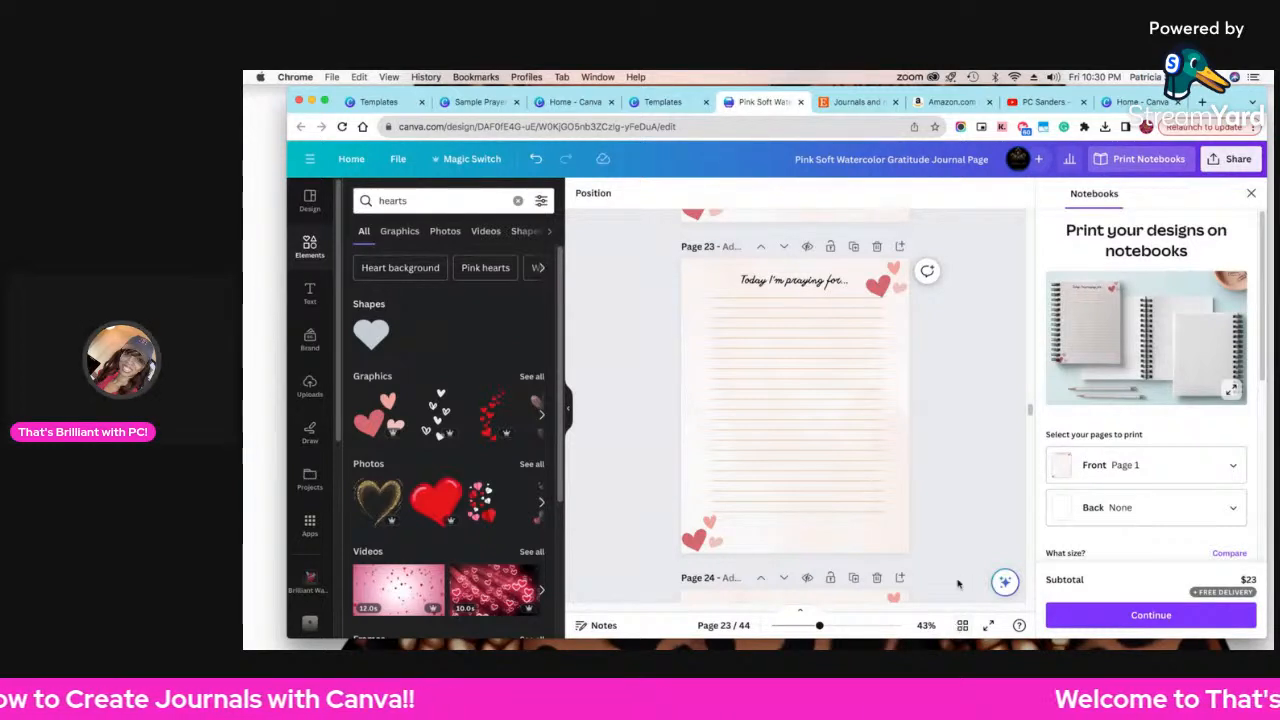
scroll(921, 428, "up", 10)
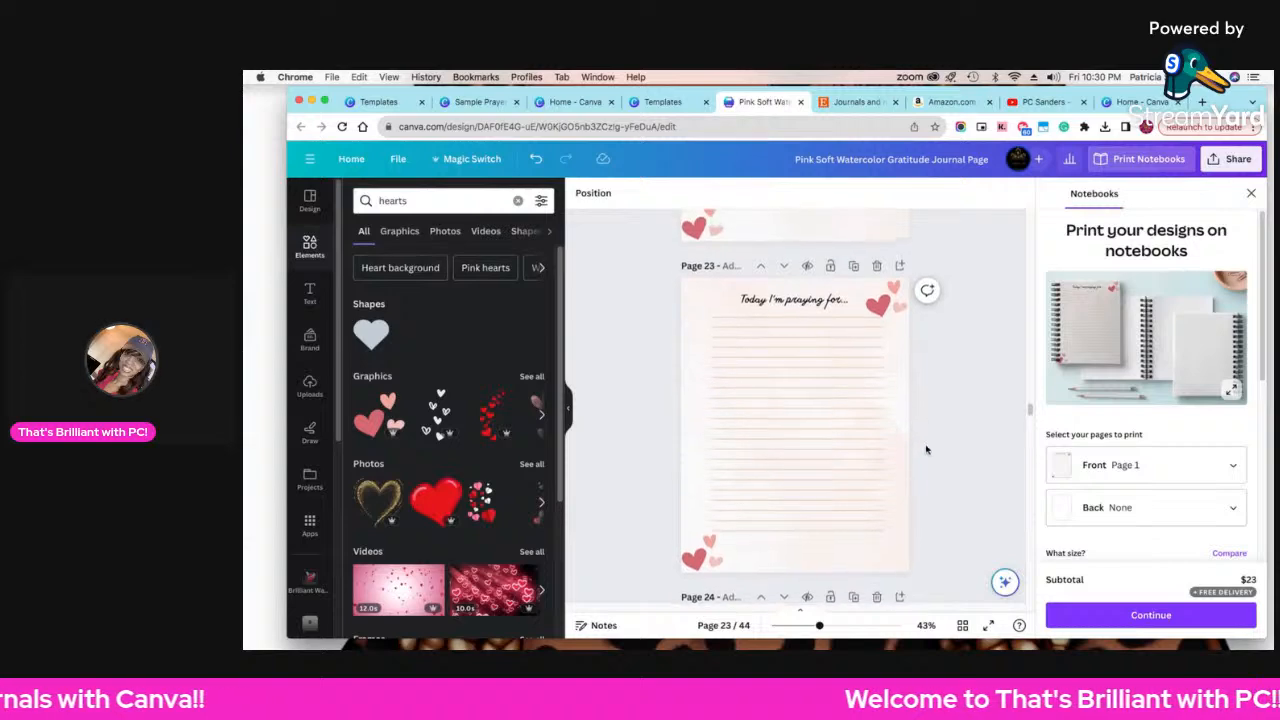
scroll(926, 455, "up", 20)
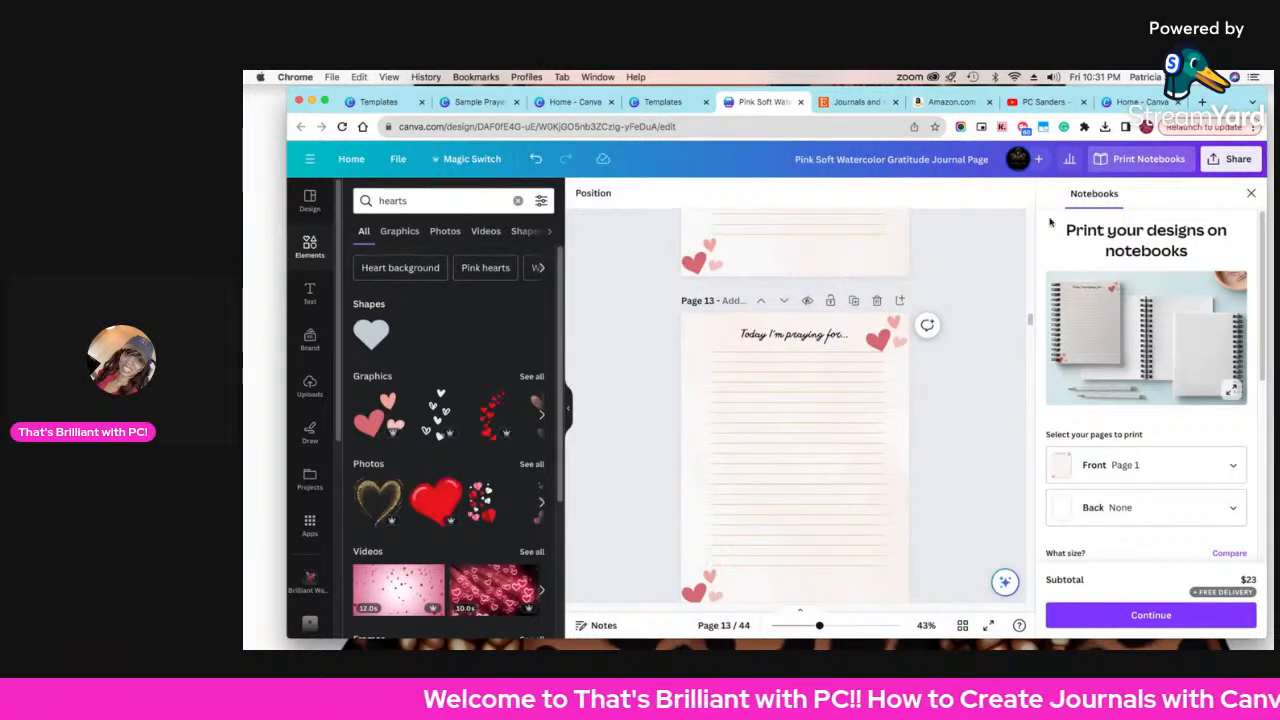
scroll(1030, 310, "up", 2)
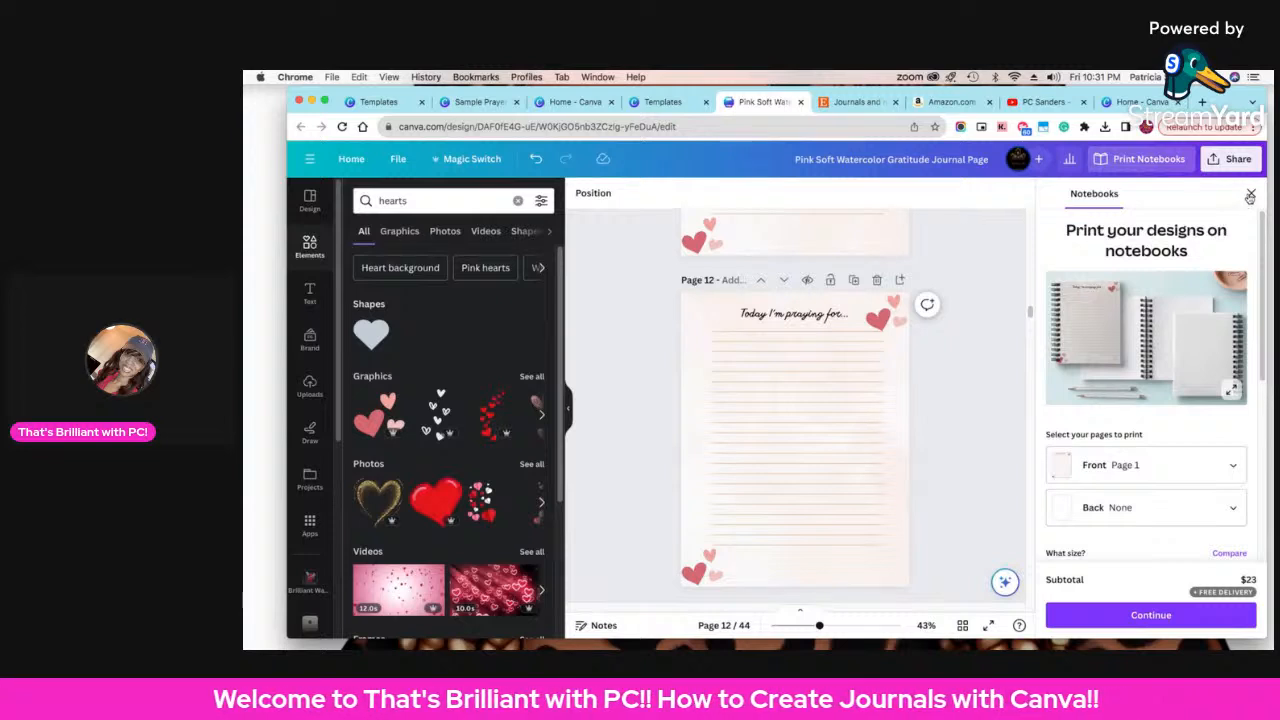
left_click(1249, 195)
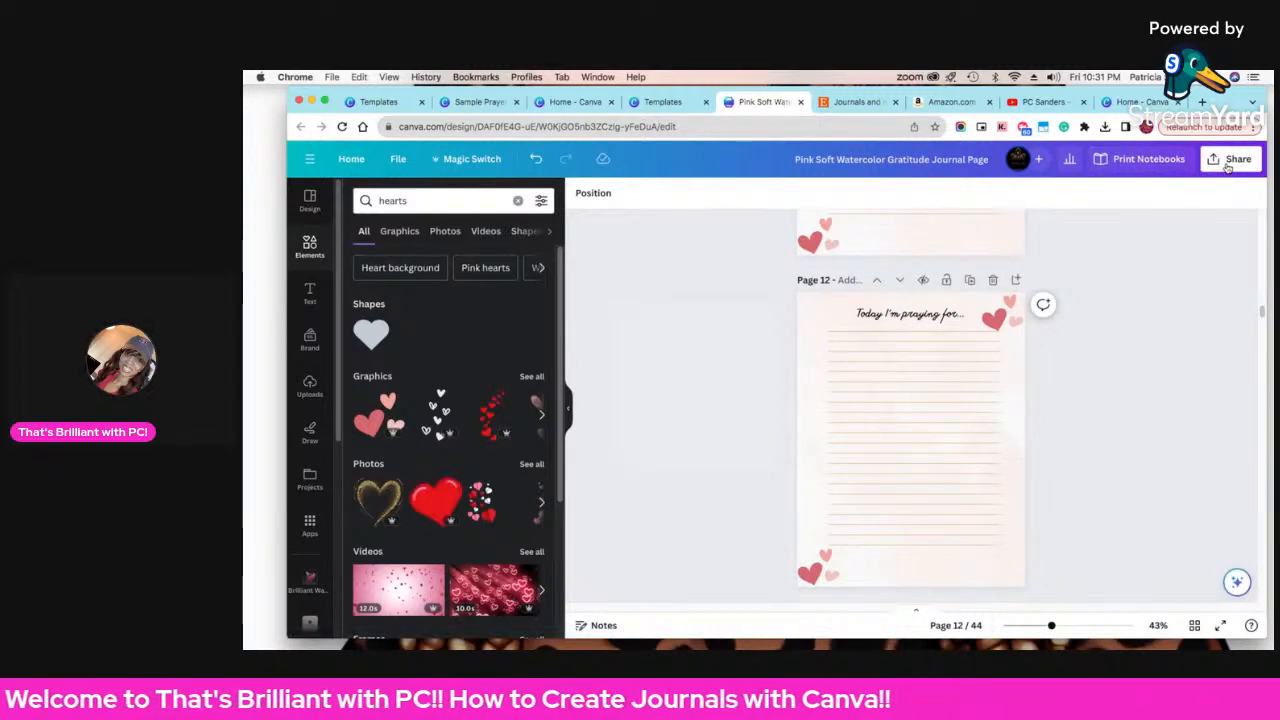
- Download all 44 journal pages as PDF Print with the CMYK (best for professional printing) color profile
left_click(1230, 162)
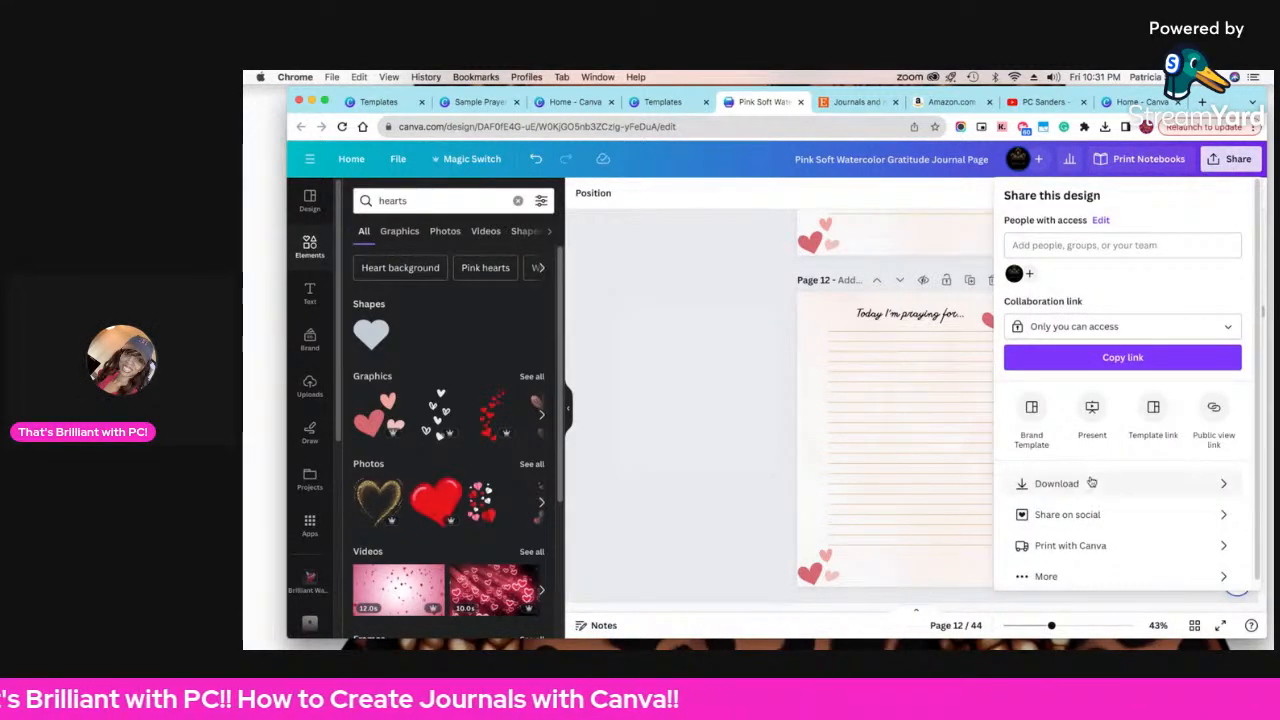
left_click(1092, 484)
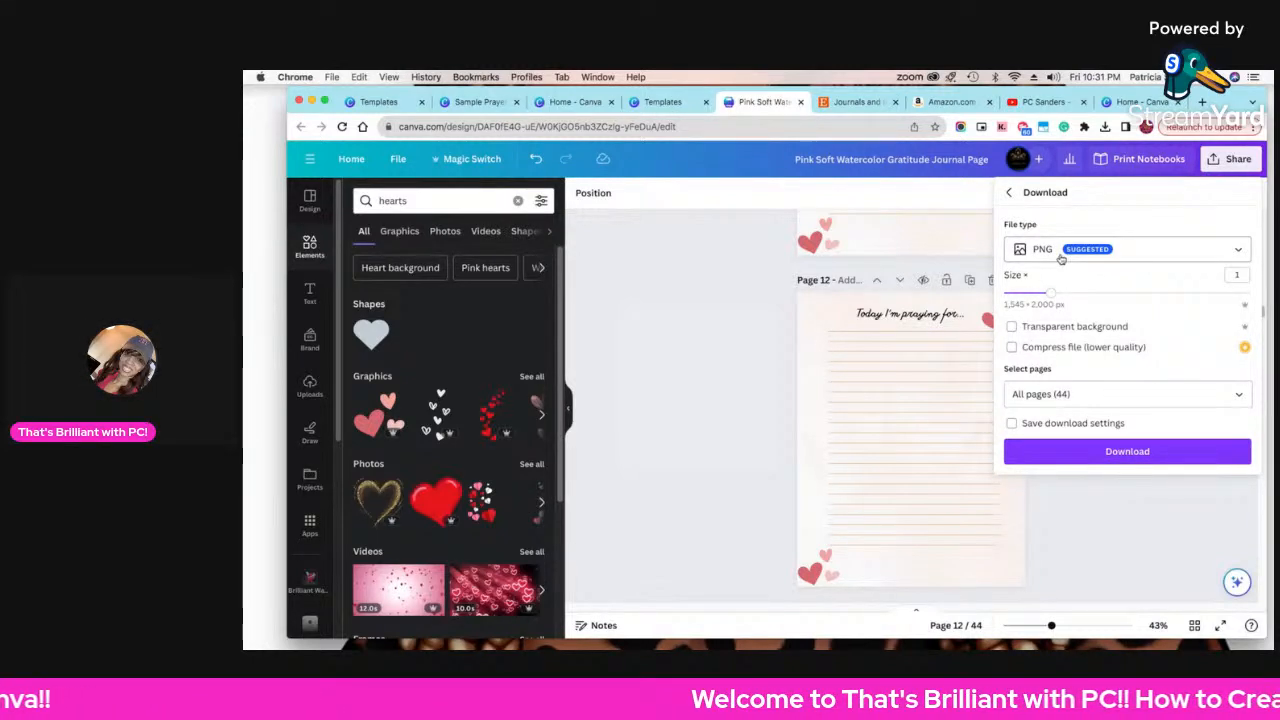
left_click(1061, 258)
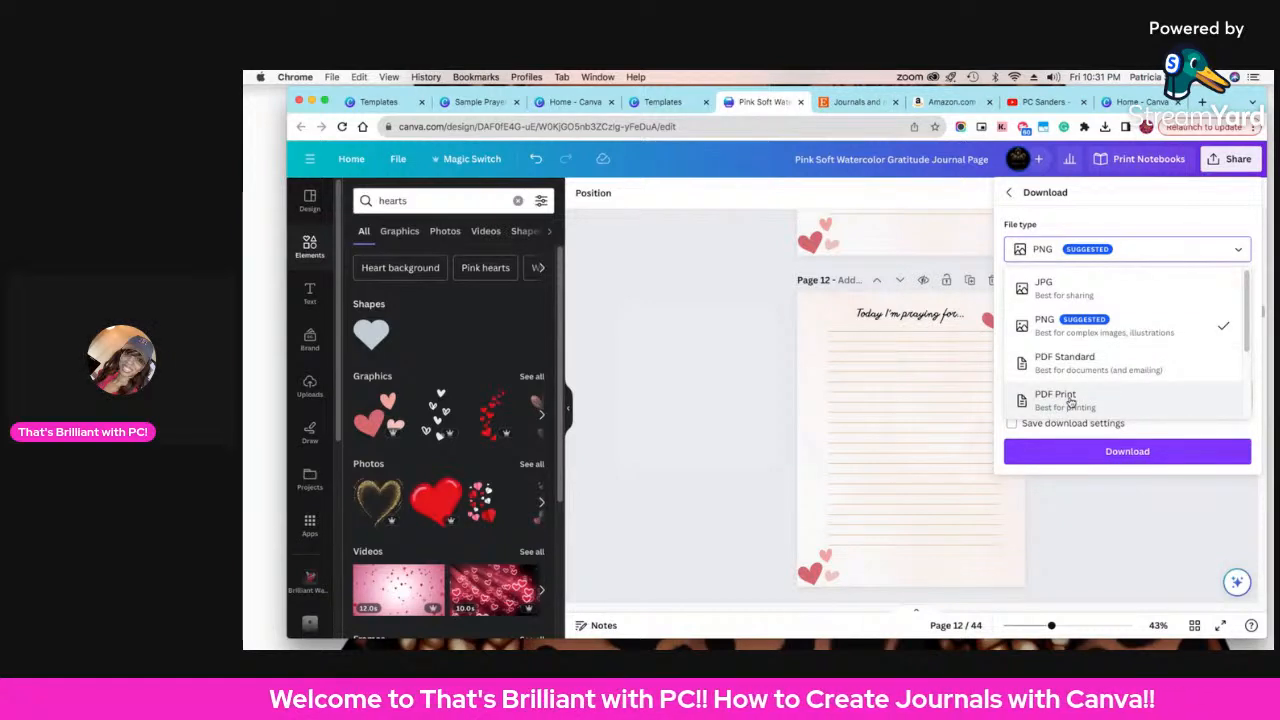
left_click(1071, 402)
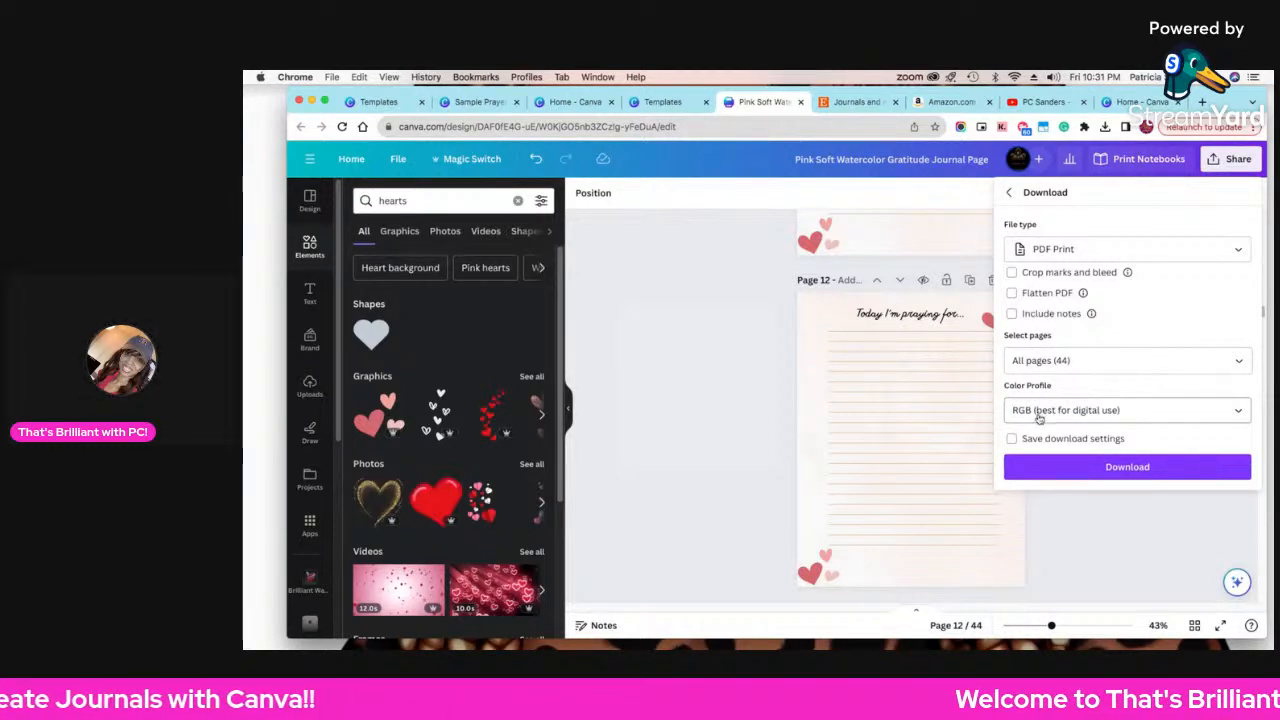
left_click(1039, 418)
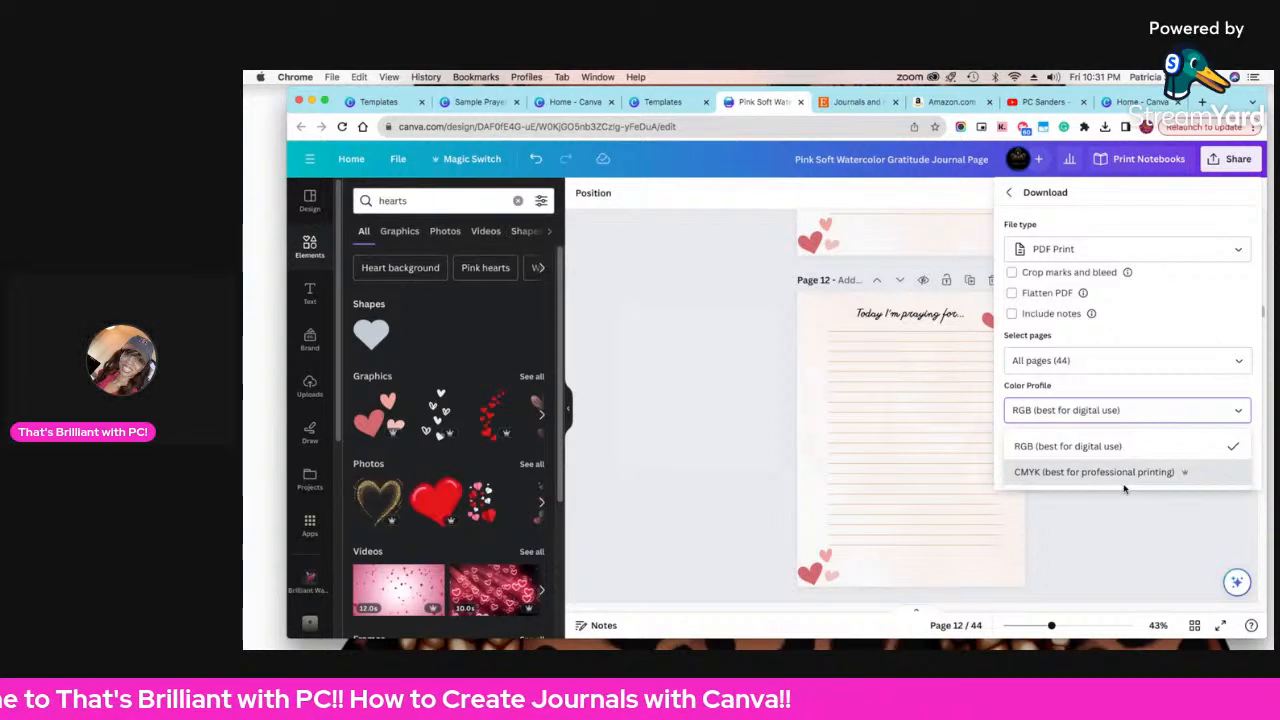
left_click(1129, 482)
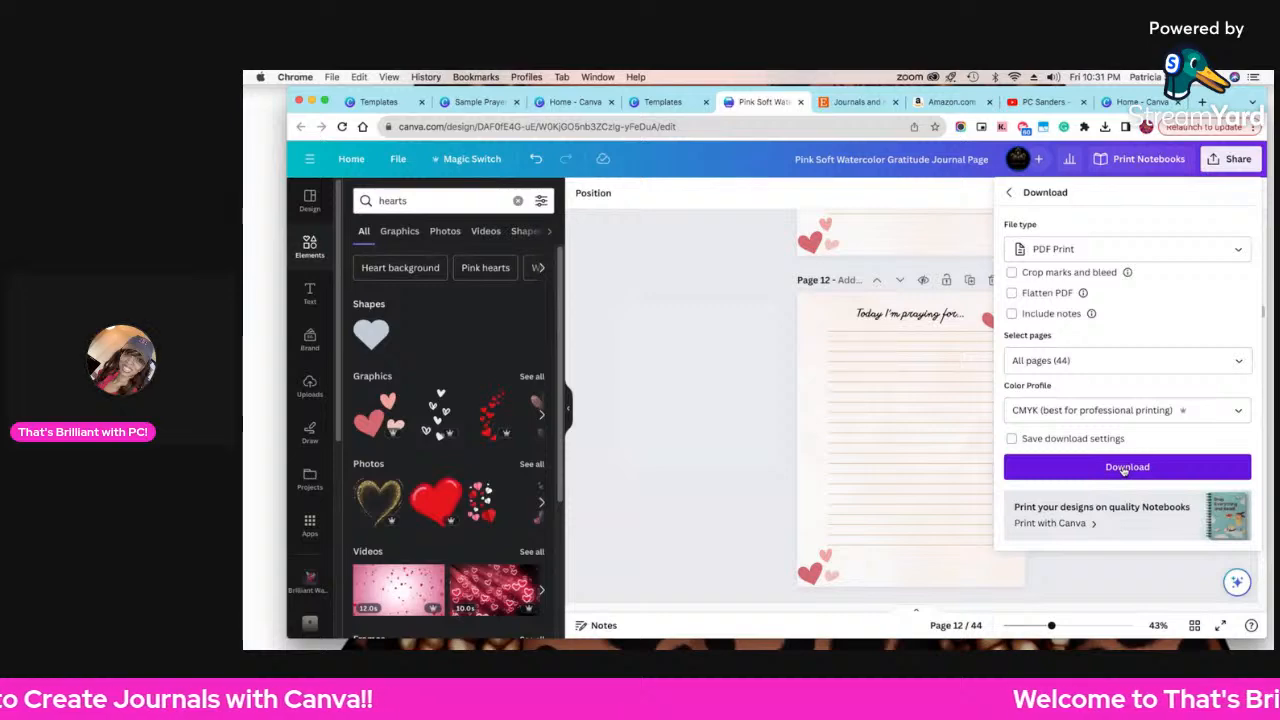
left_click(1116, 467)
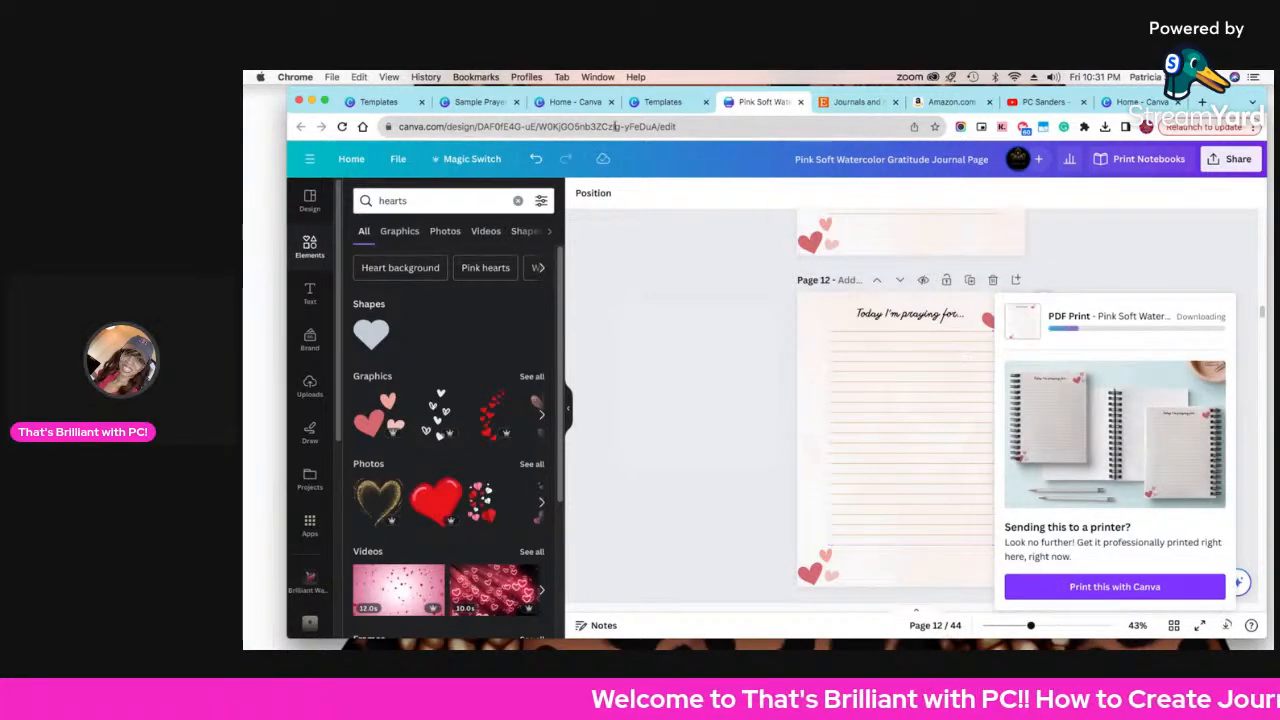
- Refresh the Canva home page and open the "Be still Prayer Journal" cover from the recent designs
left_click(548, 104)
scroll(435, 203, "down", 3)
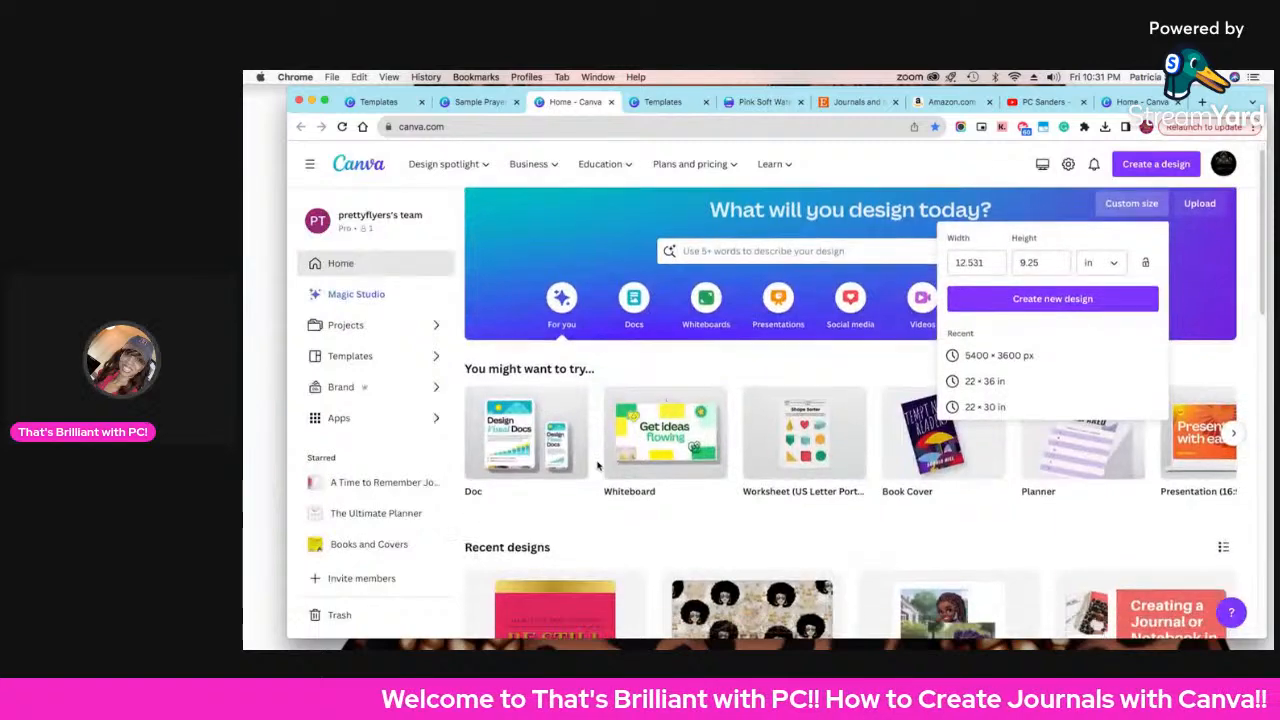
left_click(341, 126)
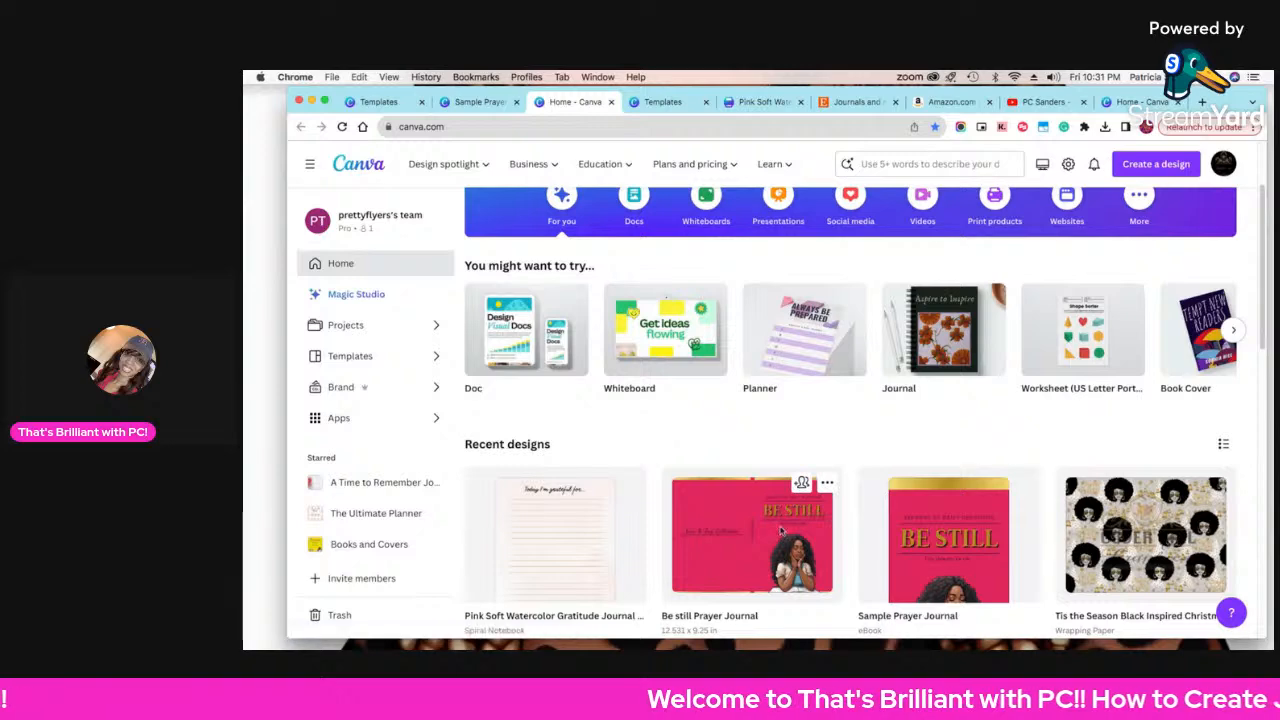
left_click(781, 531)
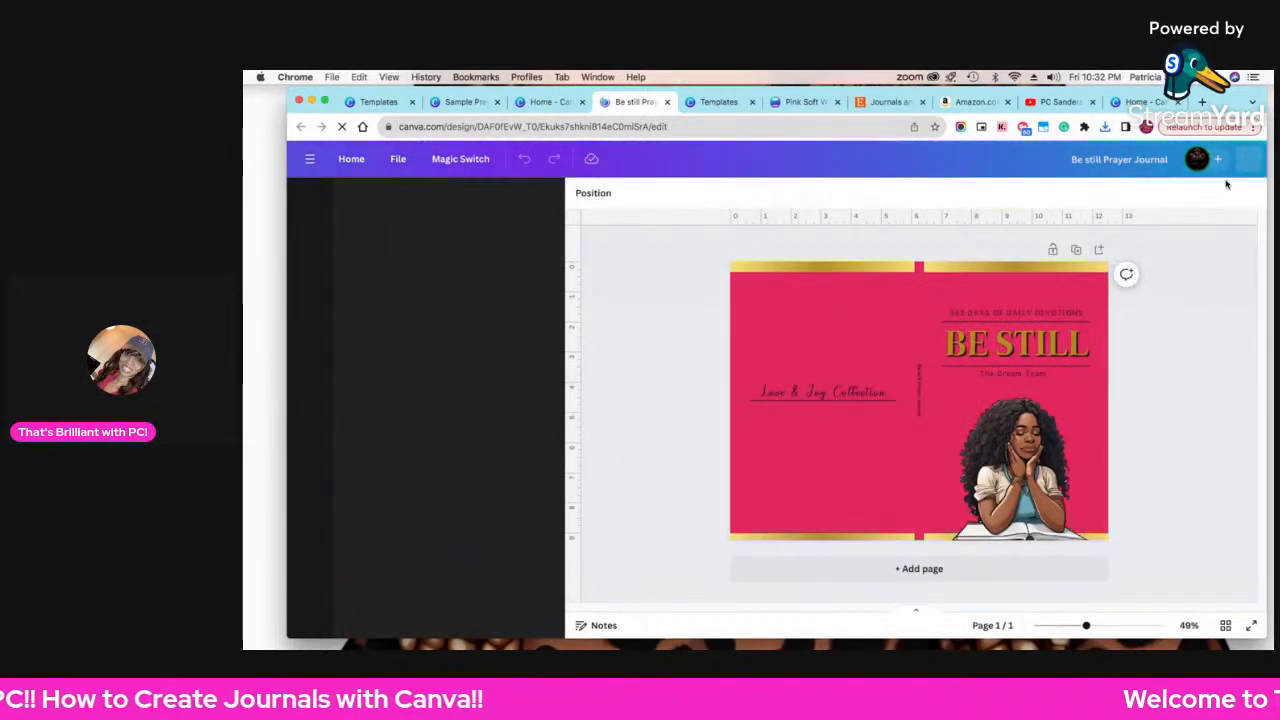
- Download the cover as PDF Print with the CMYK color profile and dismiss the download notice
left_click(1236, 162)
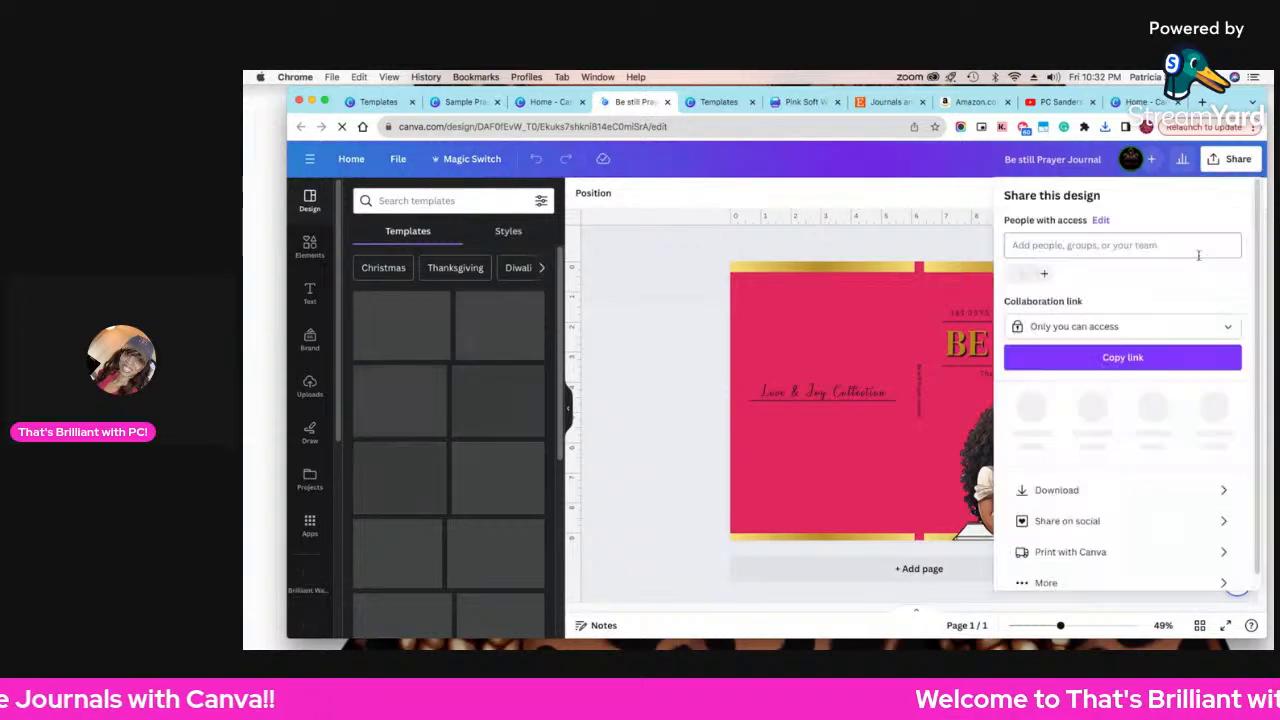
left_click(1080, 483)
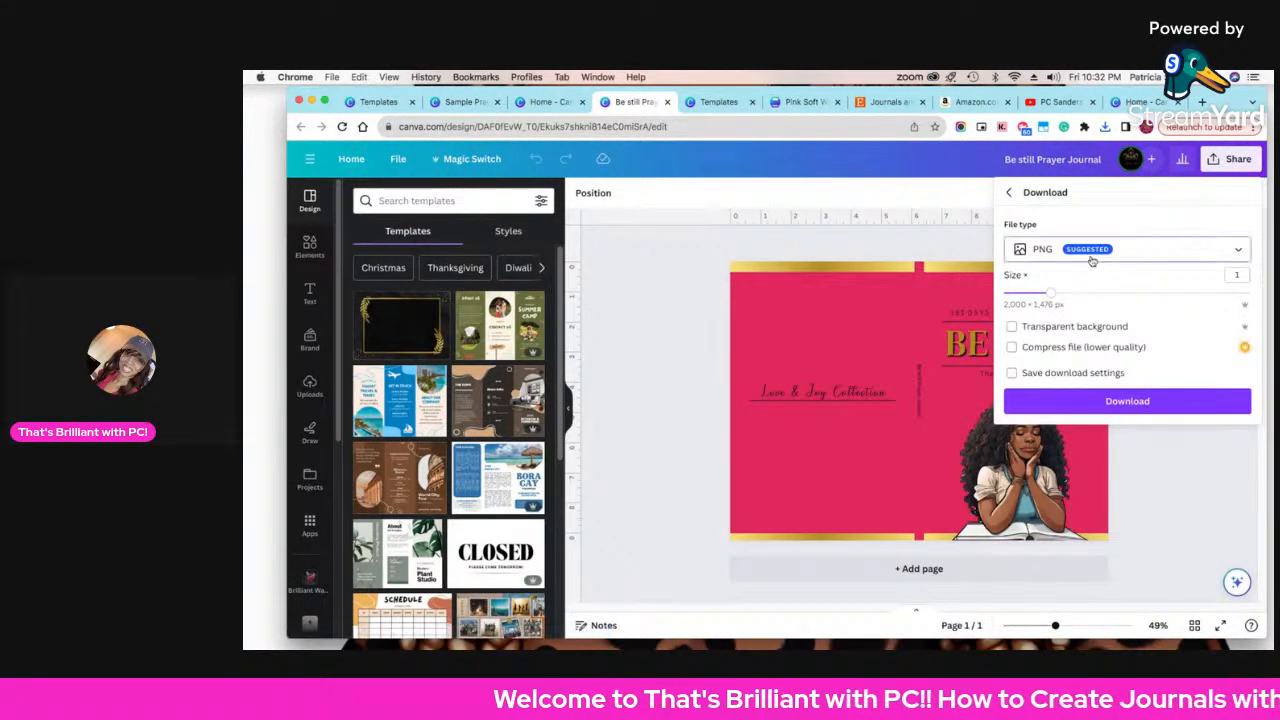
left_click(1092, 259)
left_click(1050, 401)
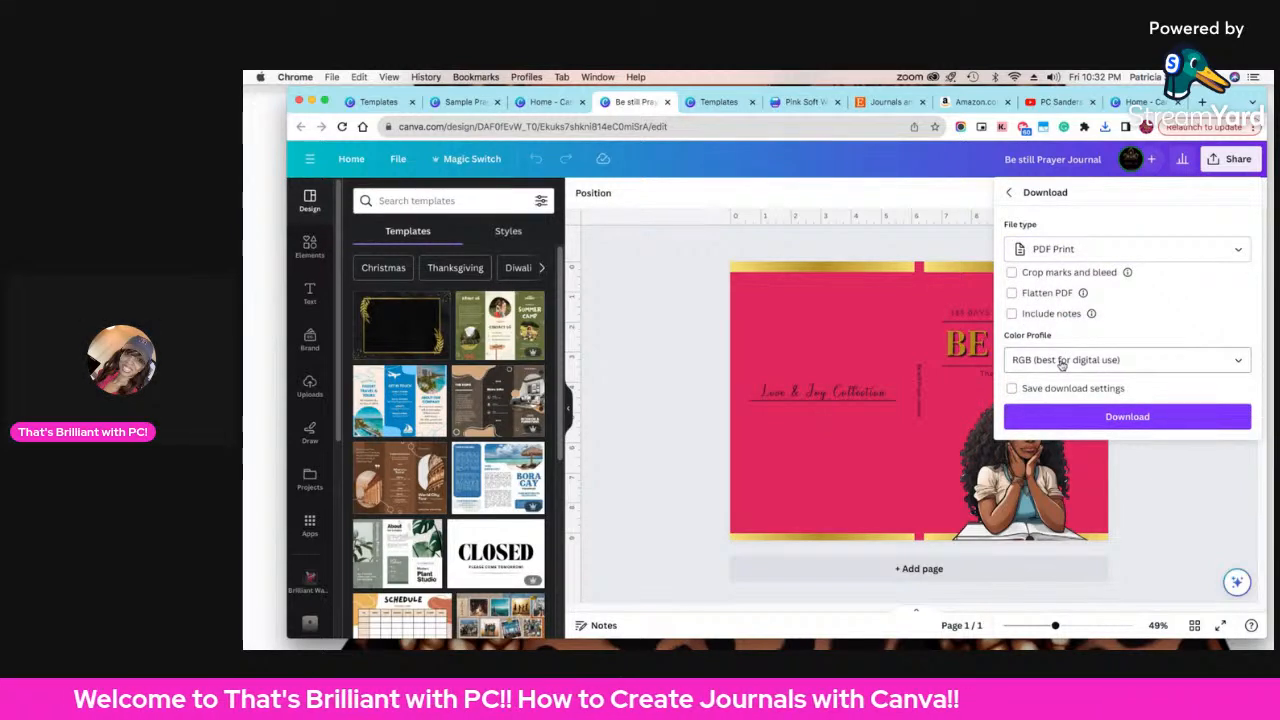
left_click(1056, 362)
left_click(1048, 423)
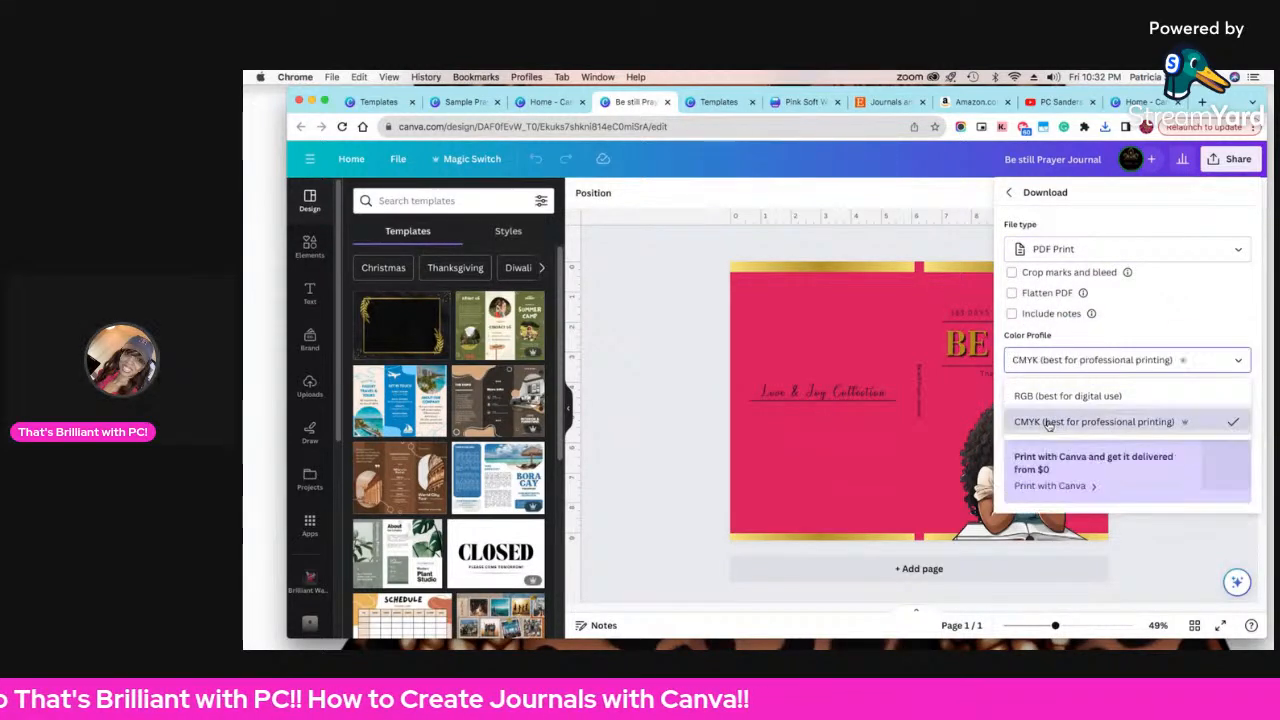
left_click(1042, 426)
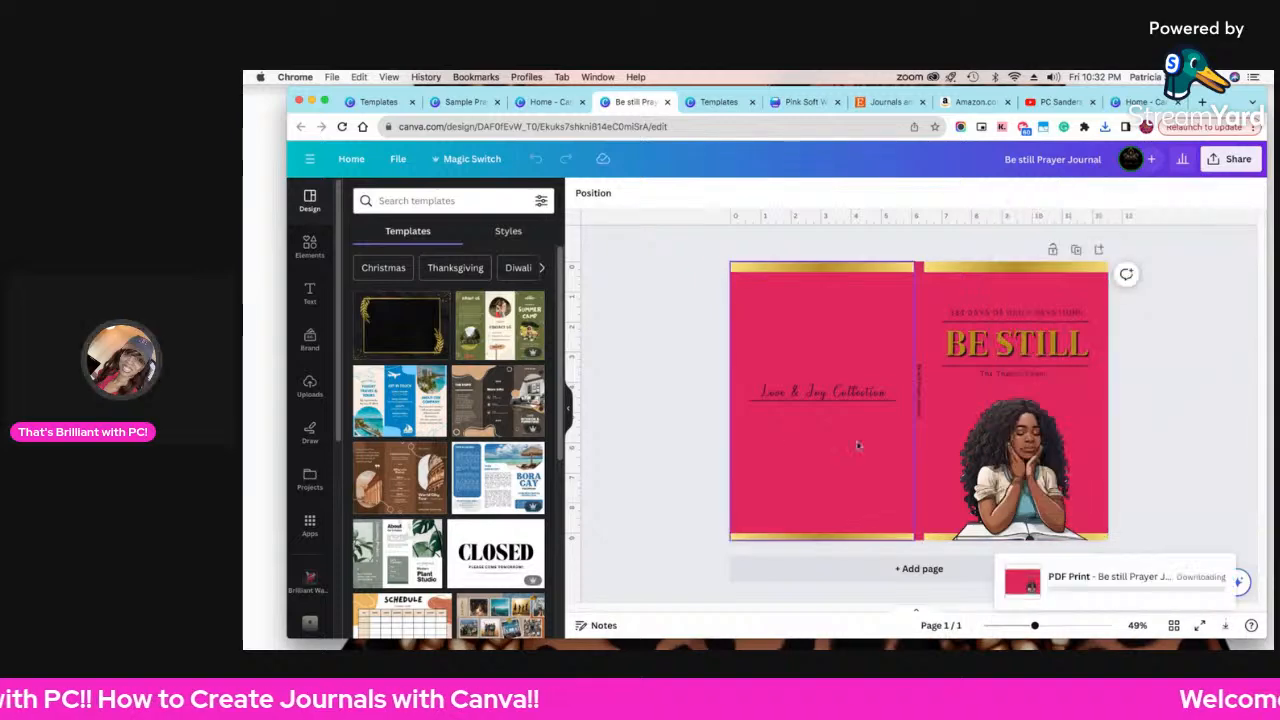
left_click(640, 428)
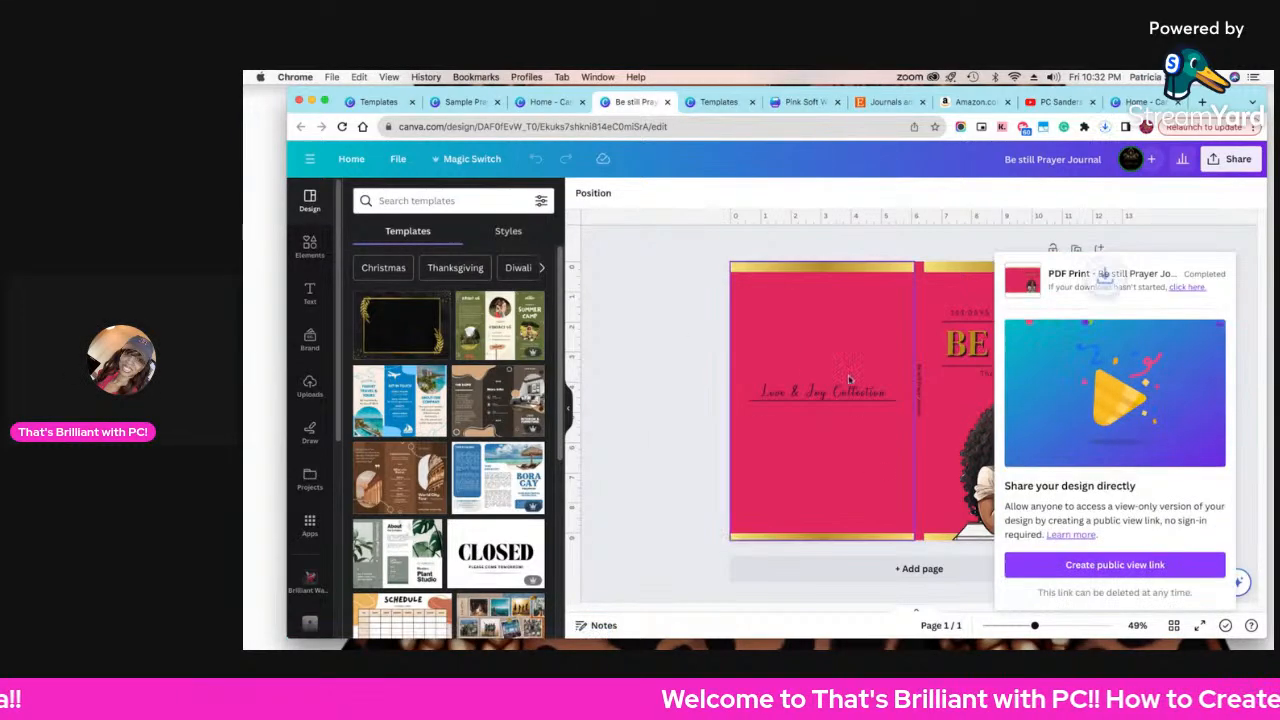
left_click(1229, 245)
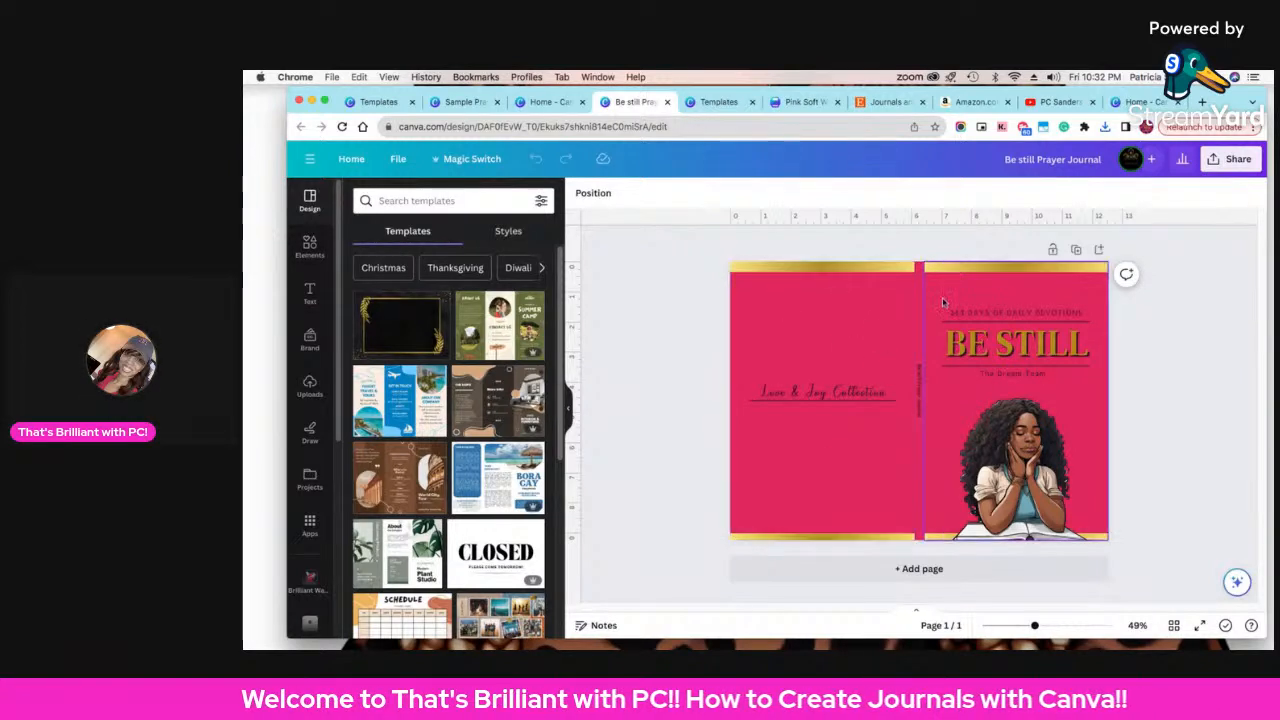
- Duplicate the cover page and delete the front cover, back cover and spine text from page 1, keeping its pink background
left_click(1077, 251)
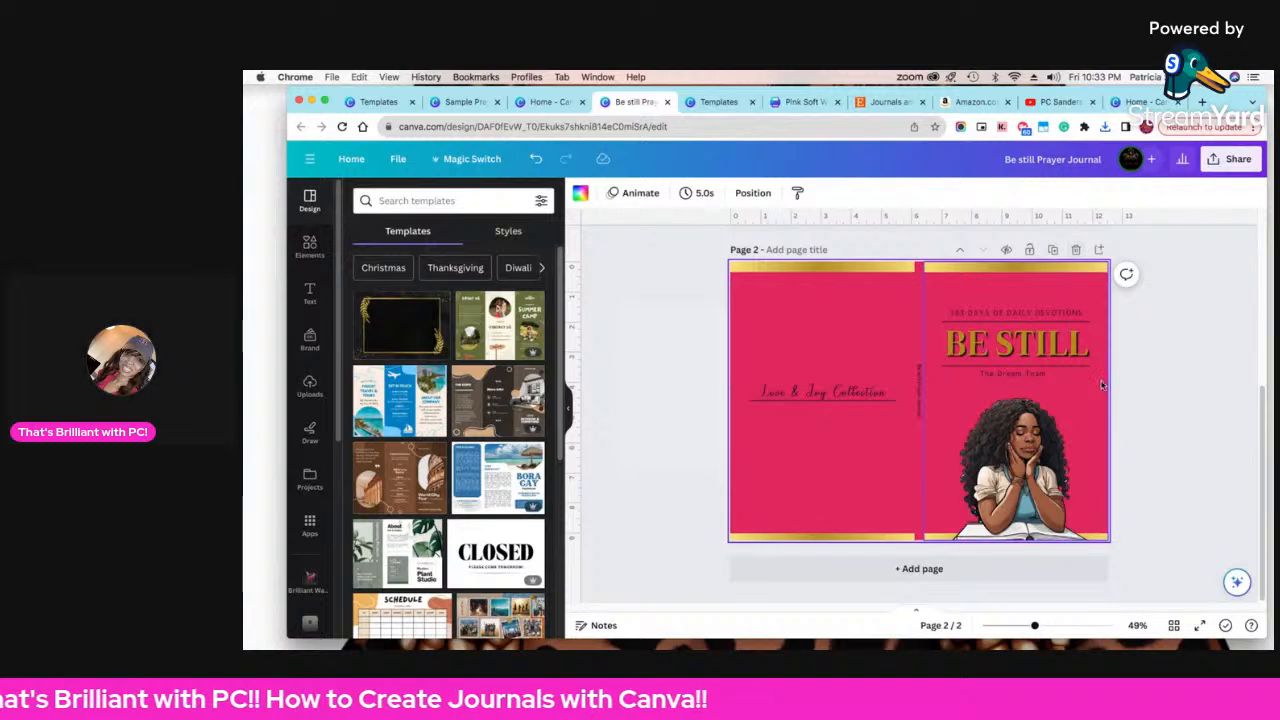
left_click(970, 303)
key("Delete")
left_click(862, 308)
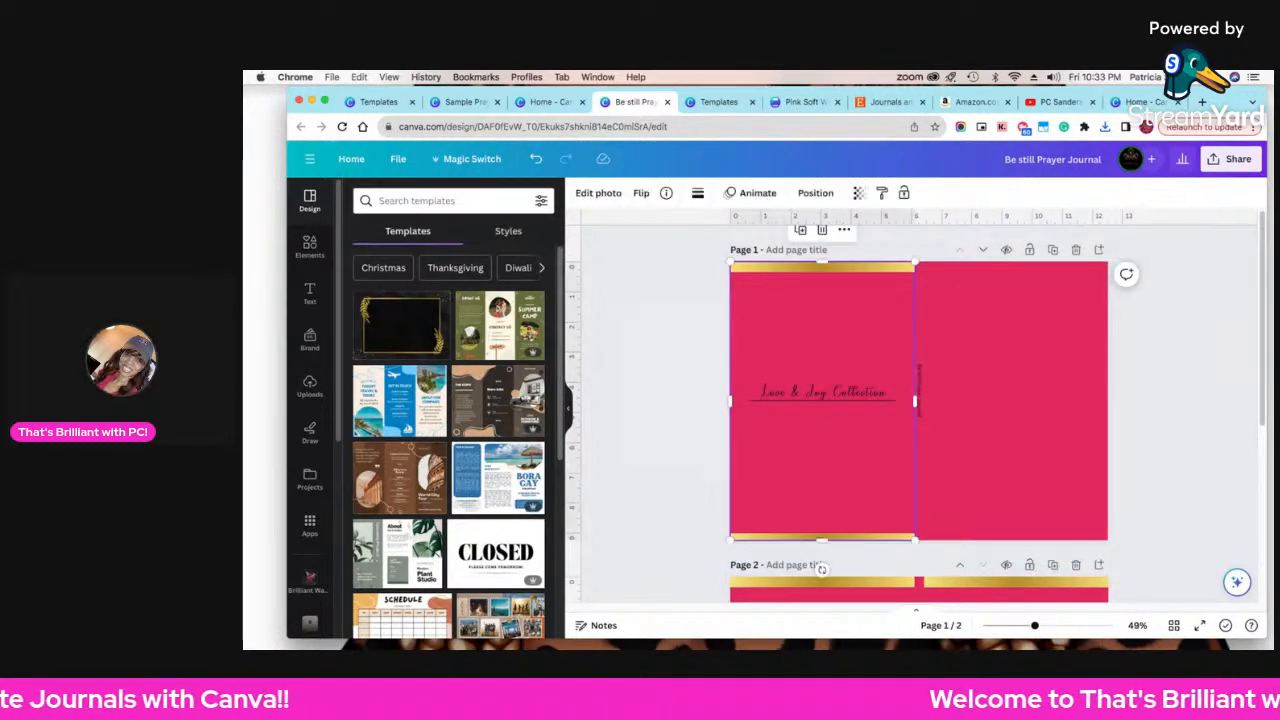
key("Delete")
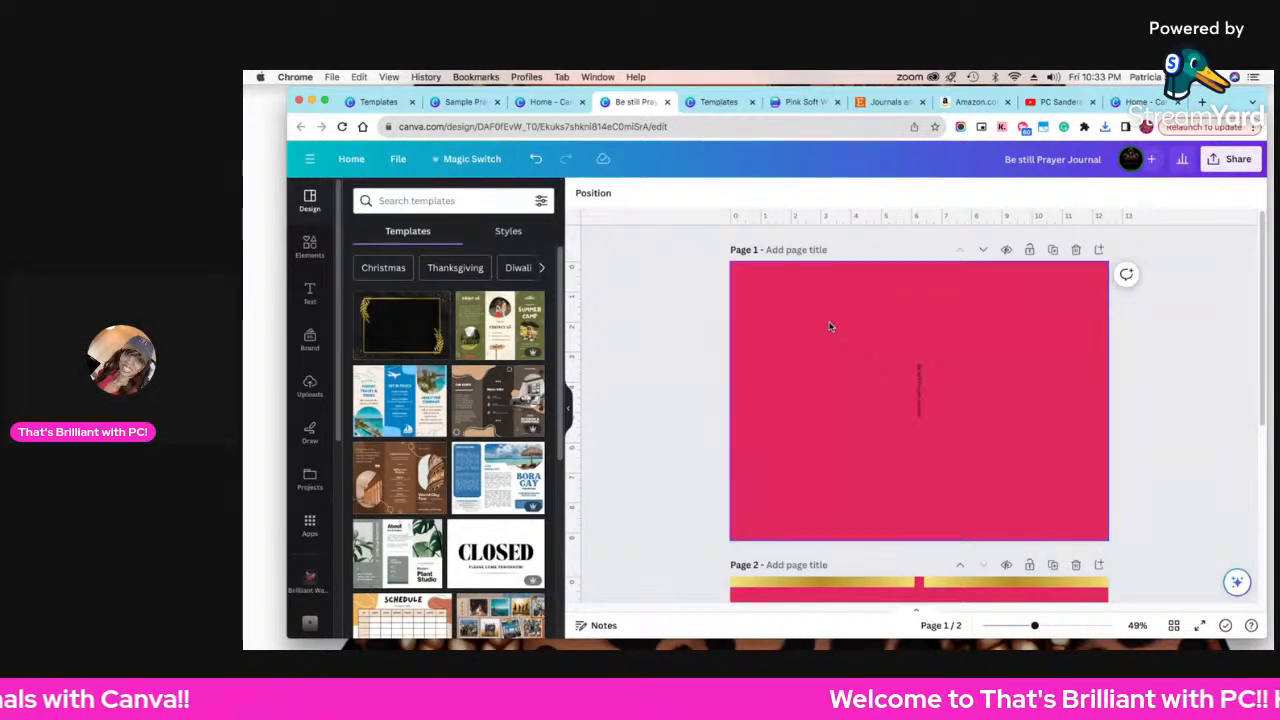
left_click(920, 397)
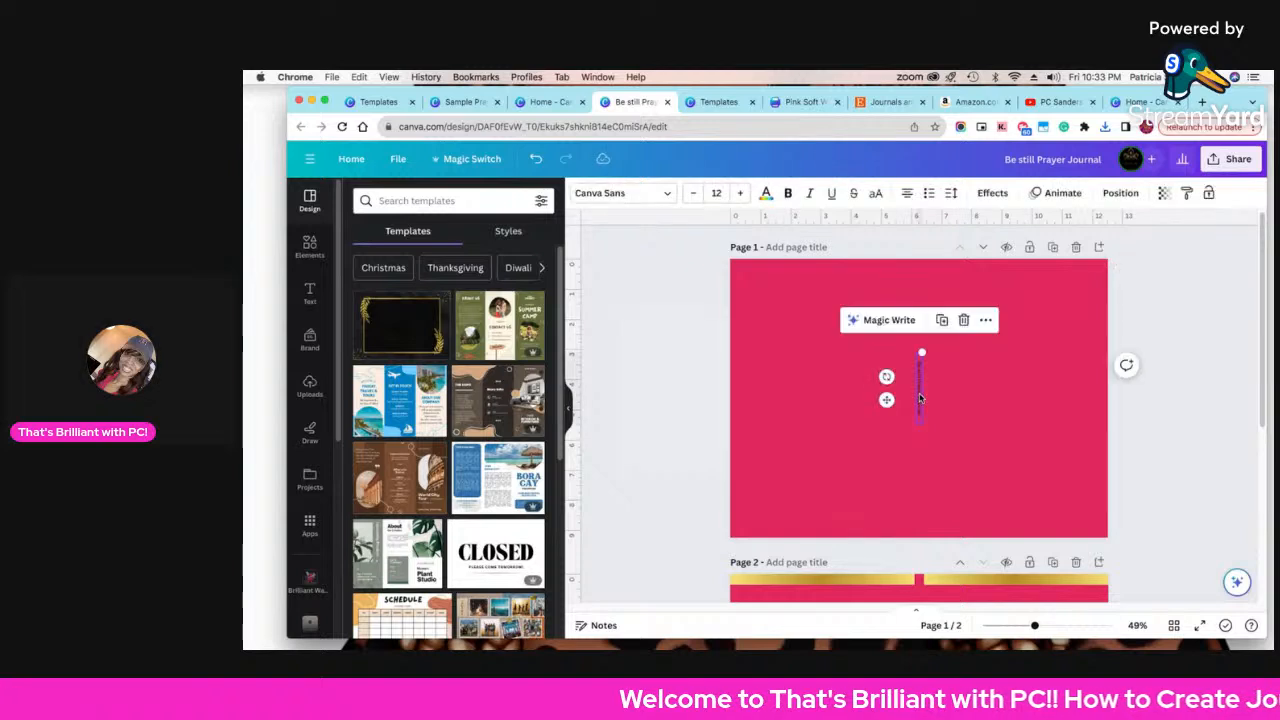
key("Delete")
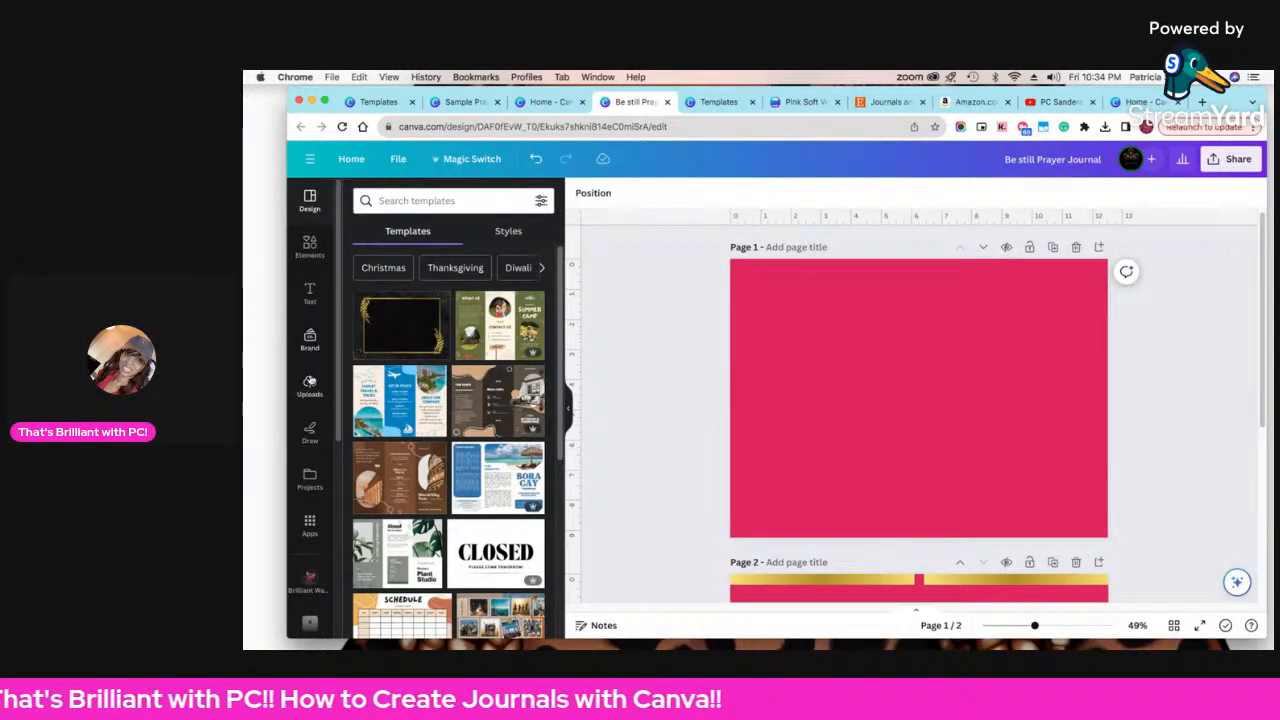
- Look through the uploads and projects for journal images and open the "A Time to Remember My Mother" folder
left_click(310, 388)
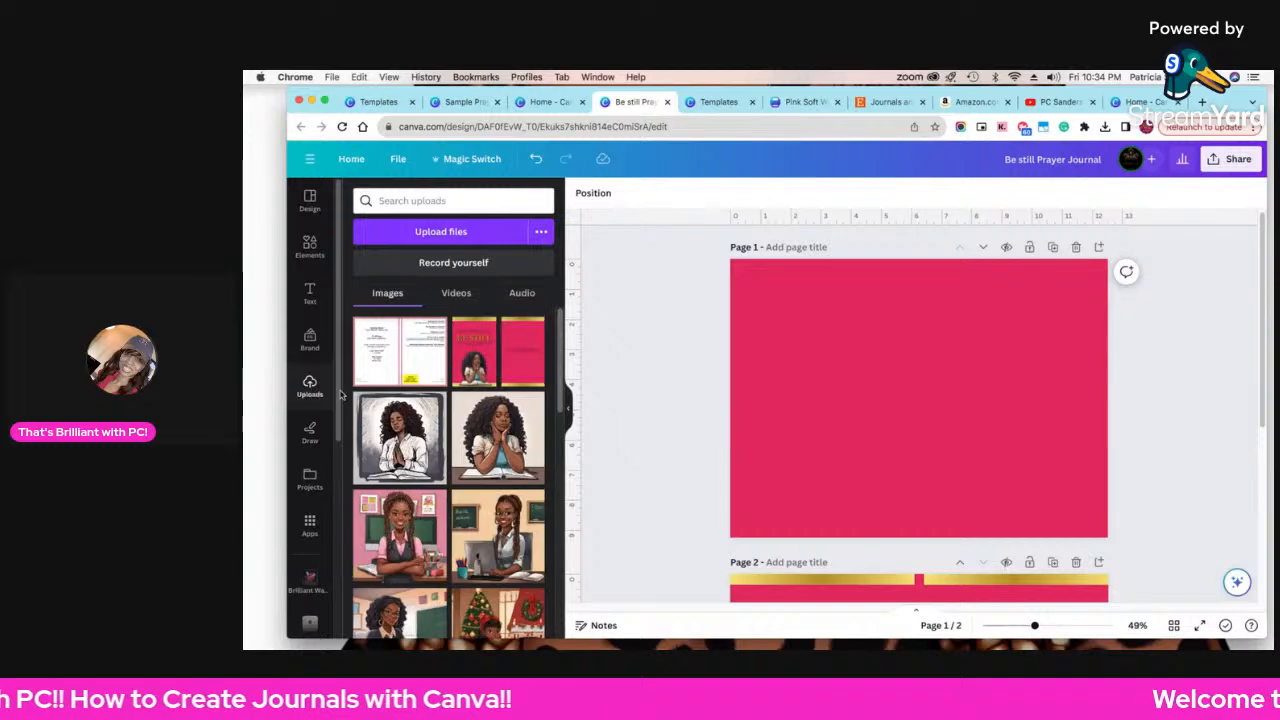
scroll(451, 415, "down", 10)
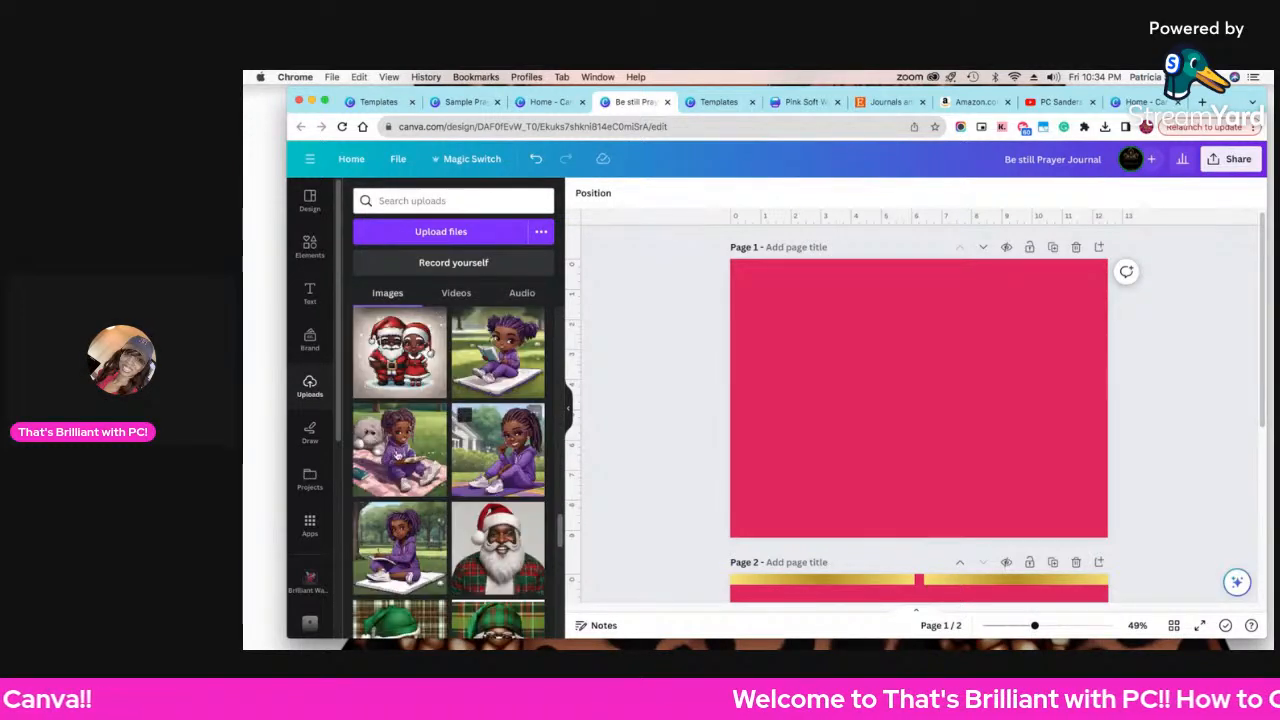
scroll(310, 513, "down", 3)
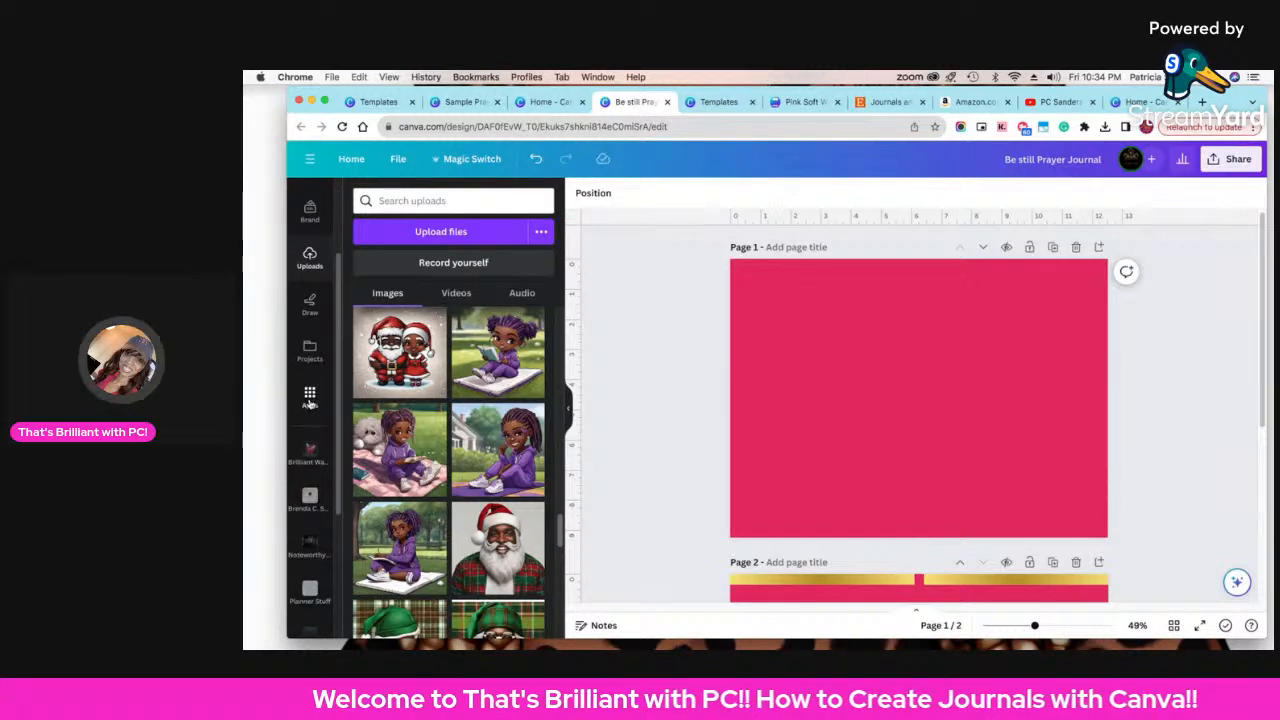
left_click(310, 352)
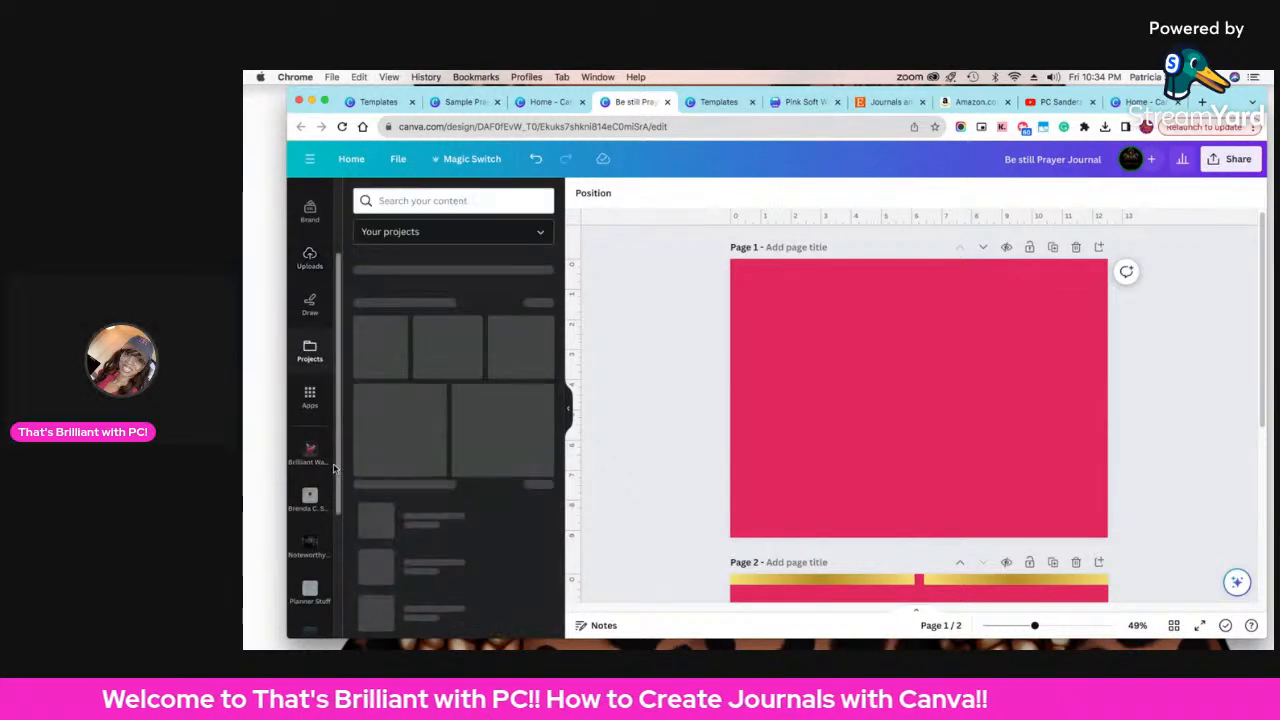
scroll(453, 535, "down", 10)
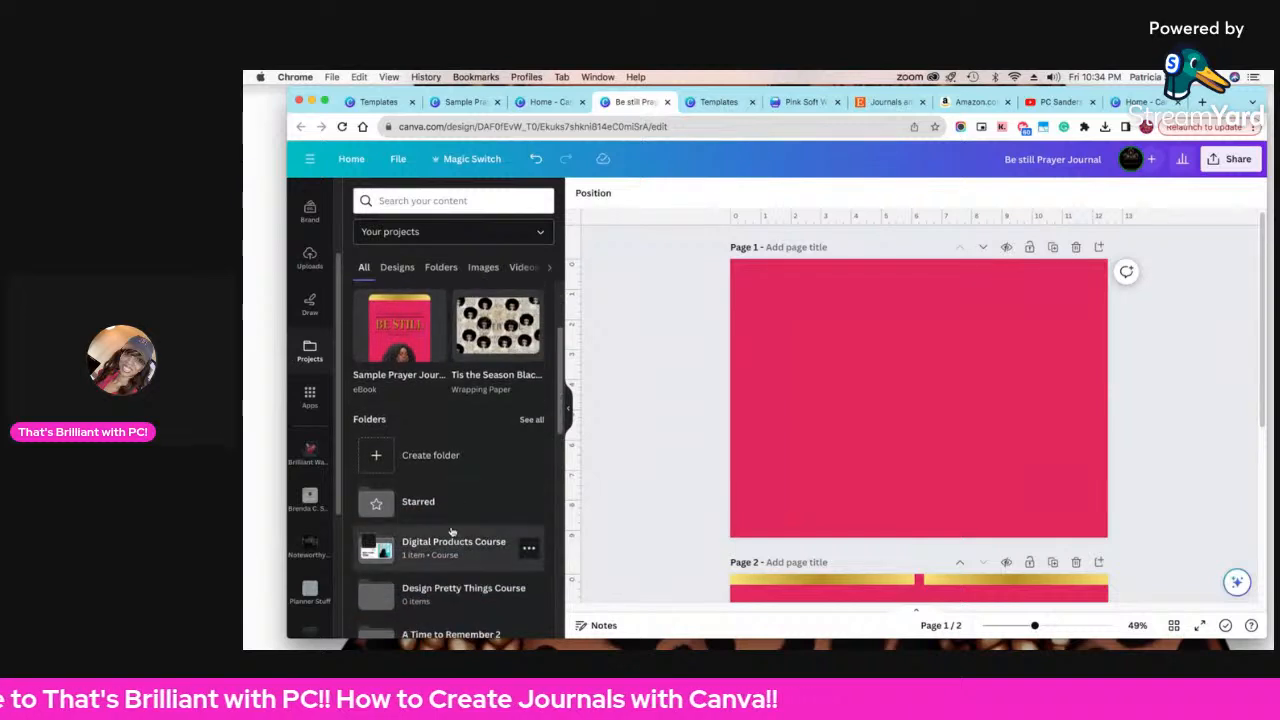
scroll(451, 525, "down", 3)
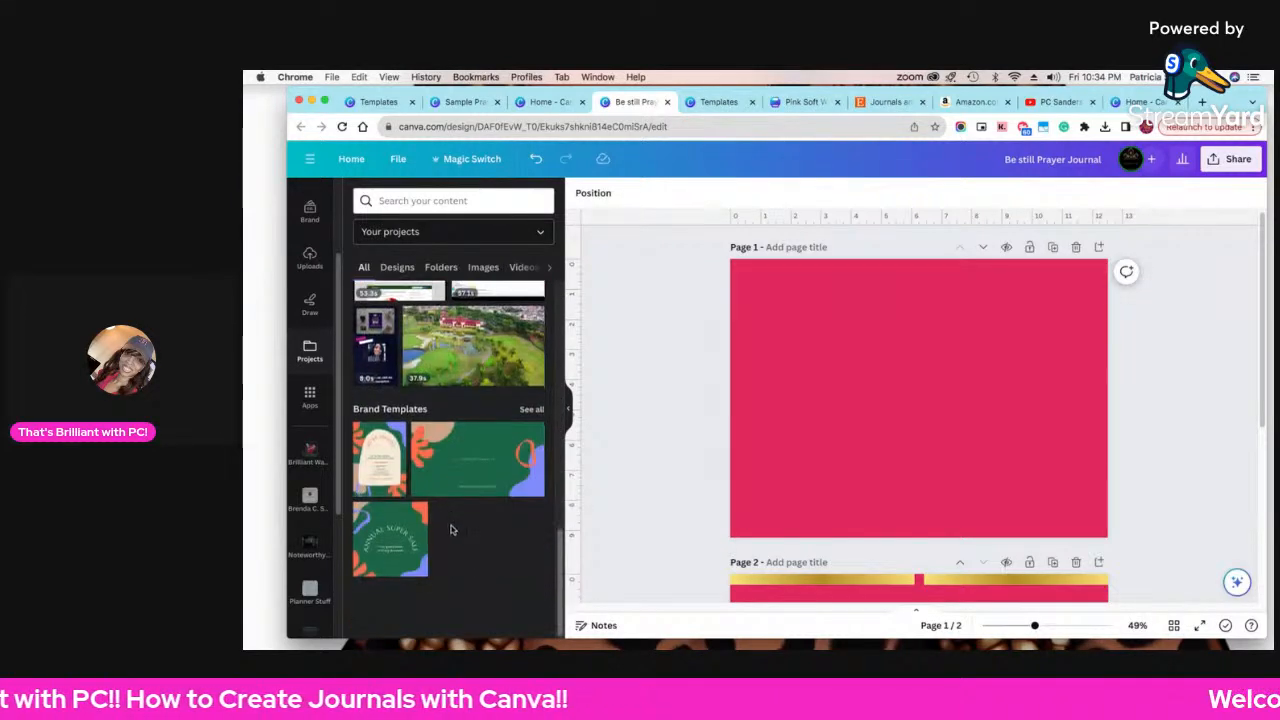
scroll(310, 530, "down", 5)
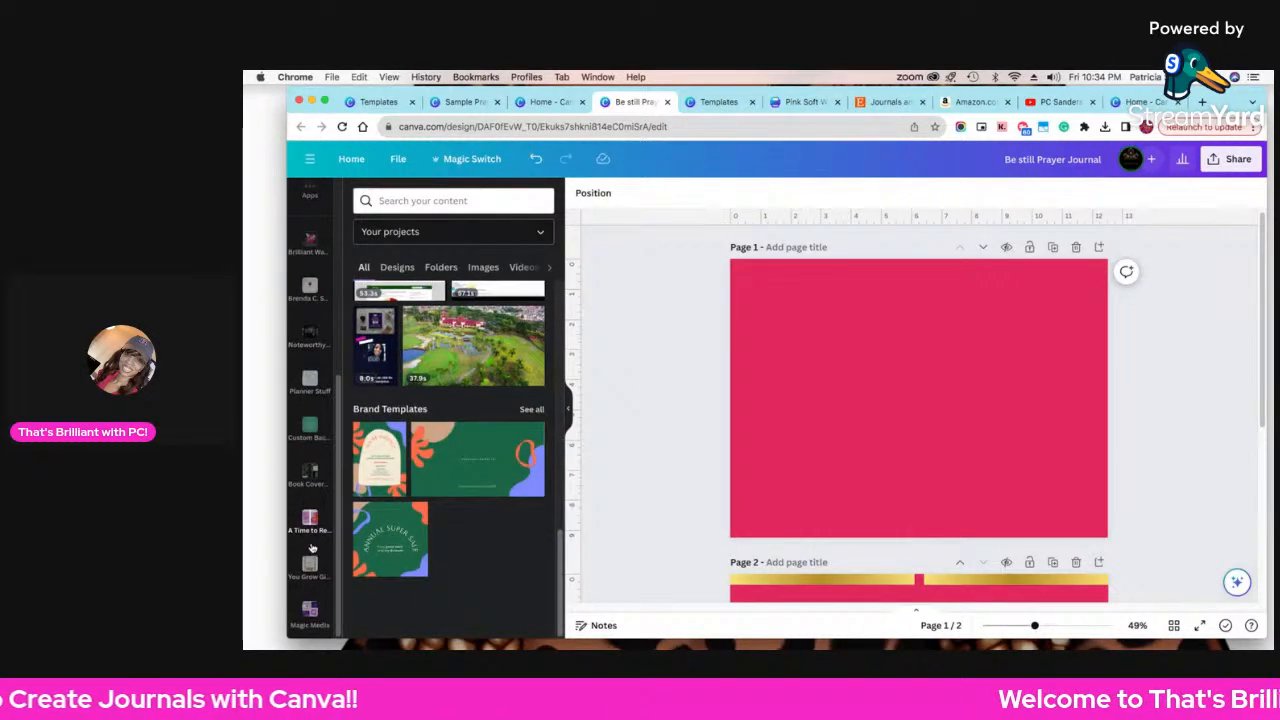
left_click(312, 524)
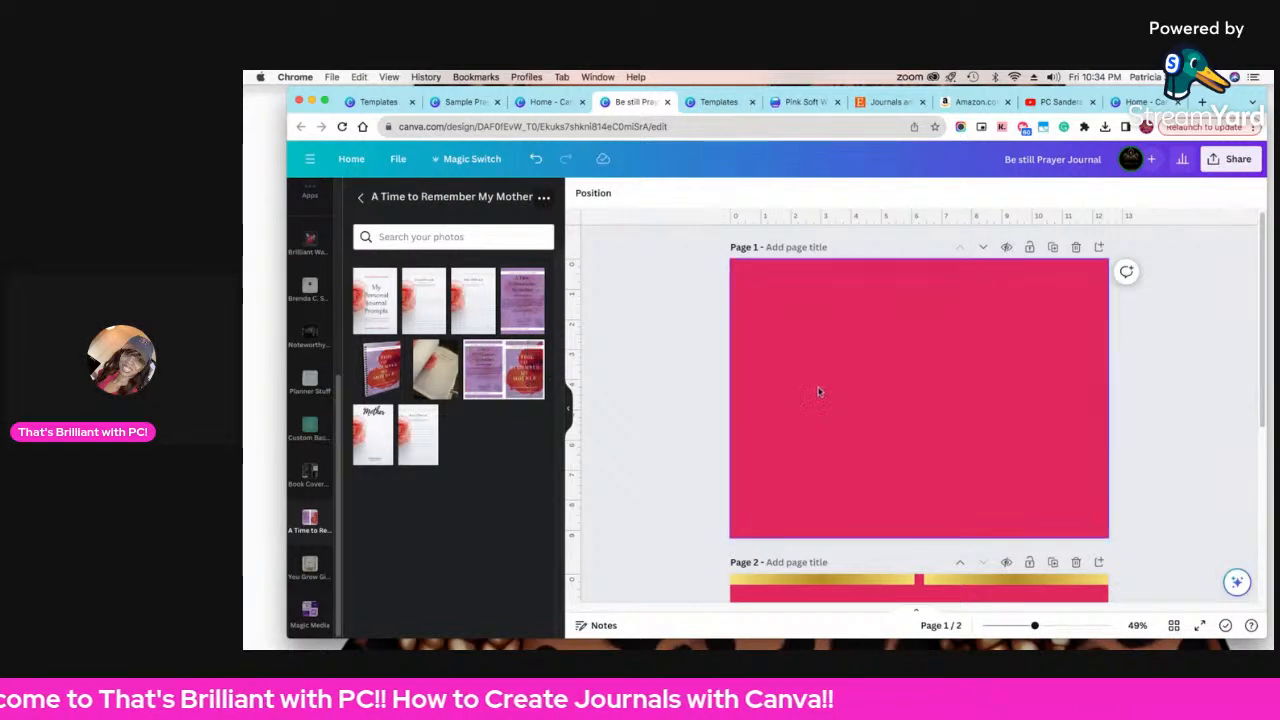
- Add the full "A Time to Remember My Mother" cover image to page 1 and enlarge it to fill the page
left_click(514, 393)
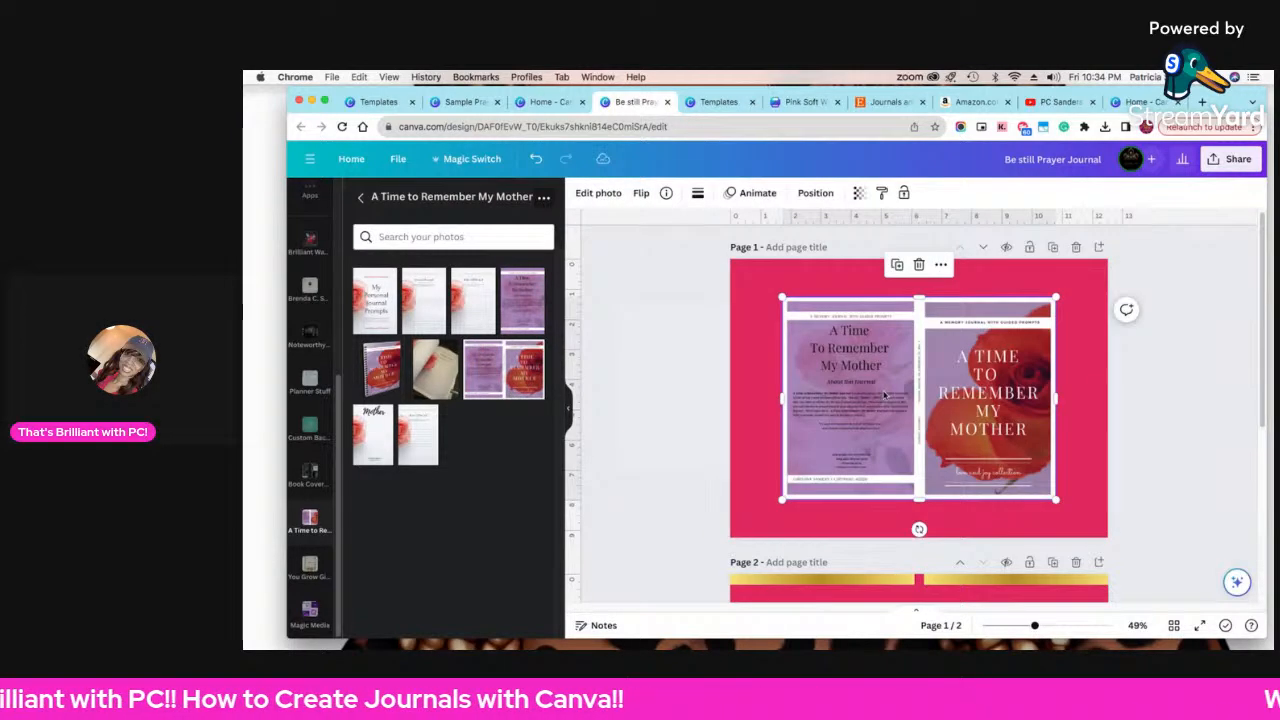
left_click_drag(880, 397, 838, 358)
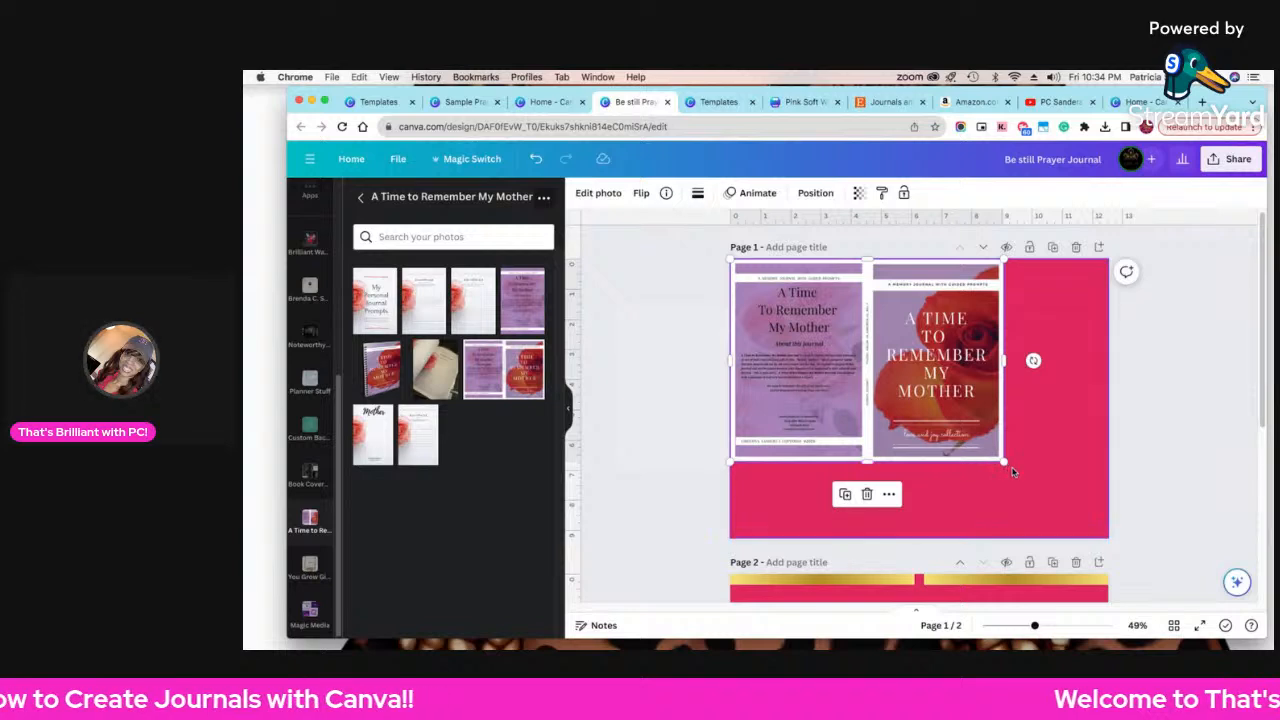
left_click_drag(1004, 462, 1120, 523)
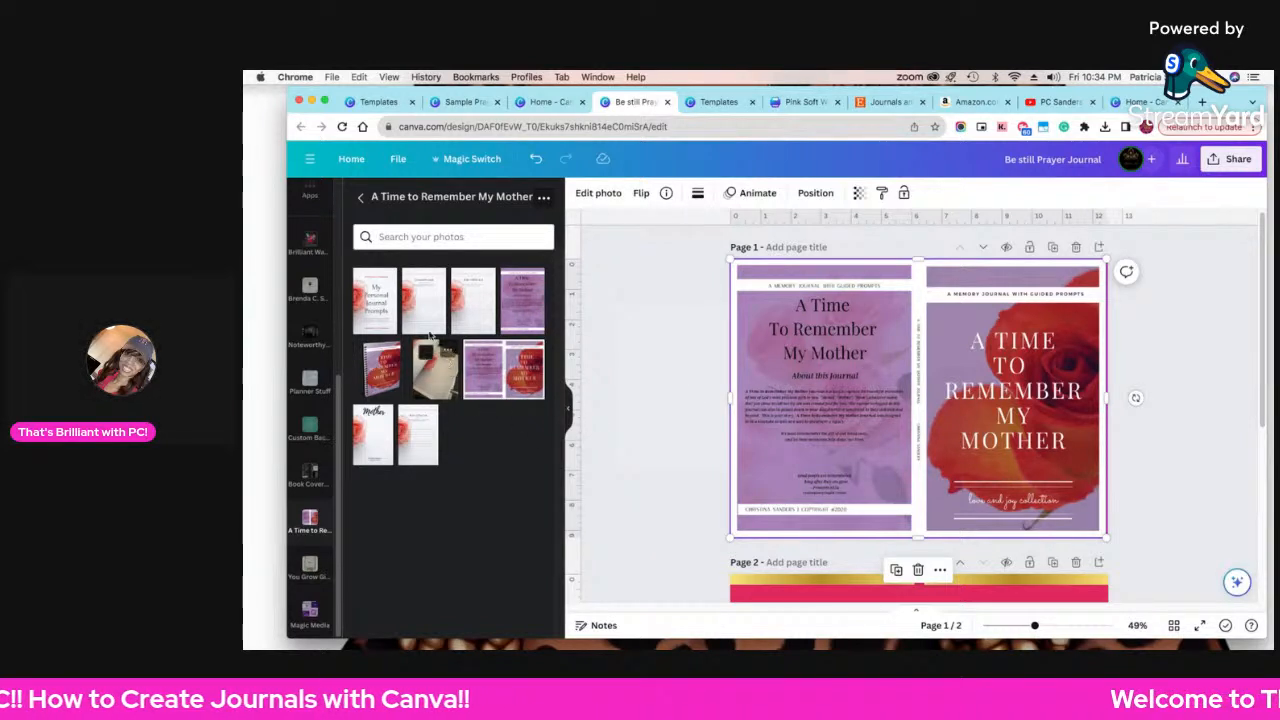
- Add the Journal Prompt page image over the middle of the cover on page 1 and enlarge it to about page height
left_click(420, 440)
left_click_drag(950, 425, 882, 415)
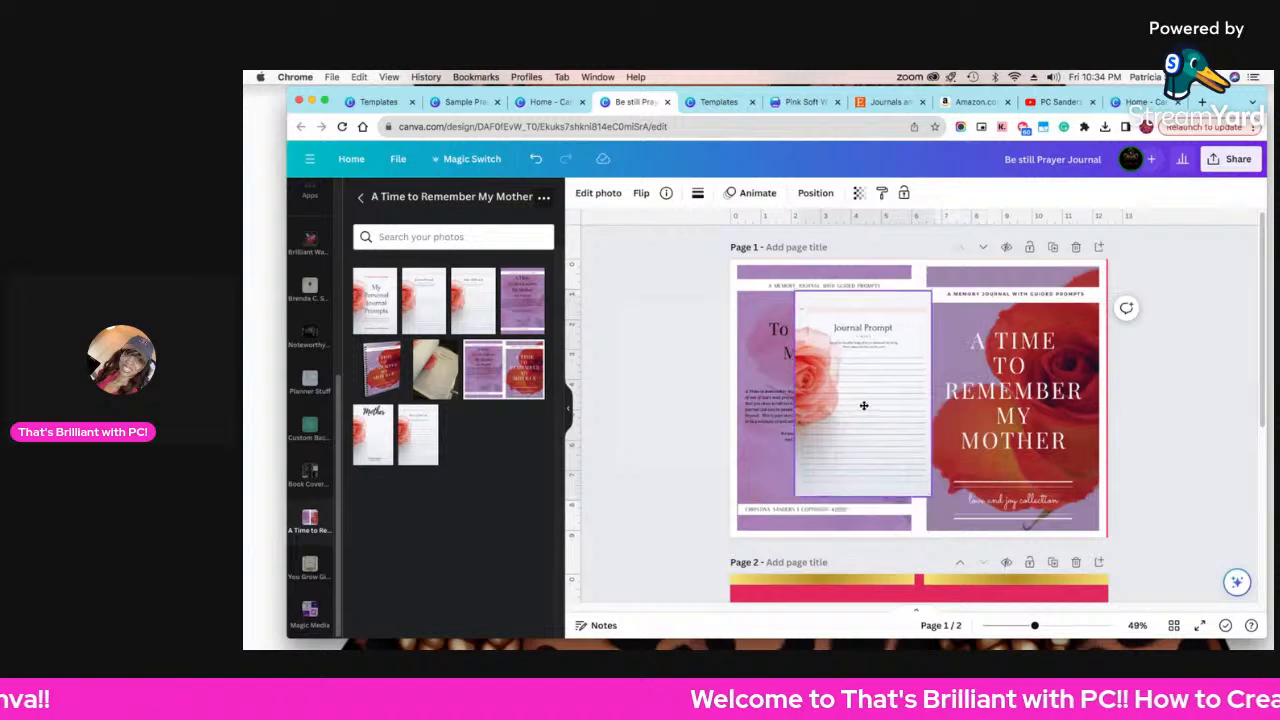
left_click_drag(912, 489, 965, 564)
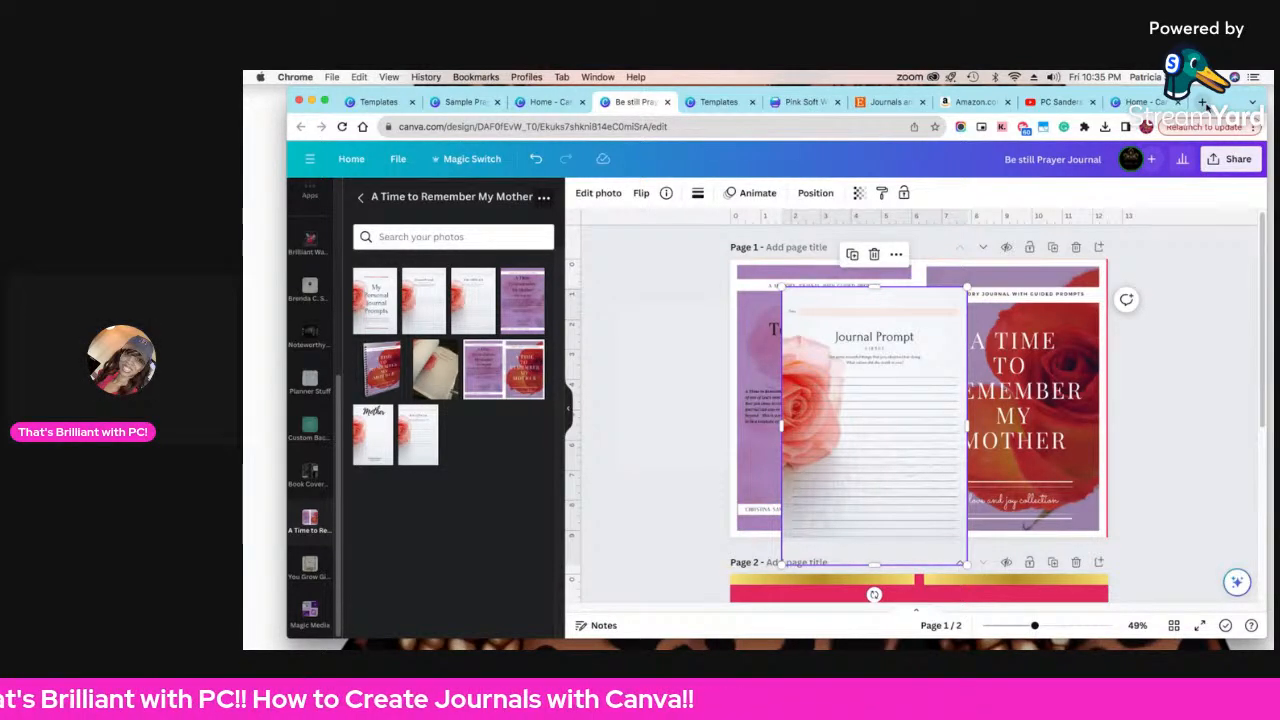
- Open Etsy in a new browser tab and search for "journals with guided prompt"
left_click(1202, 102)
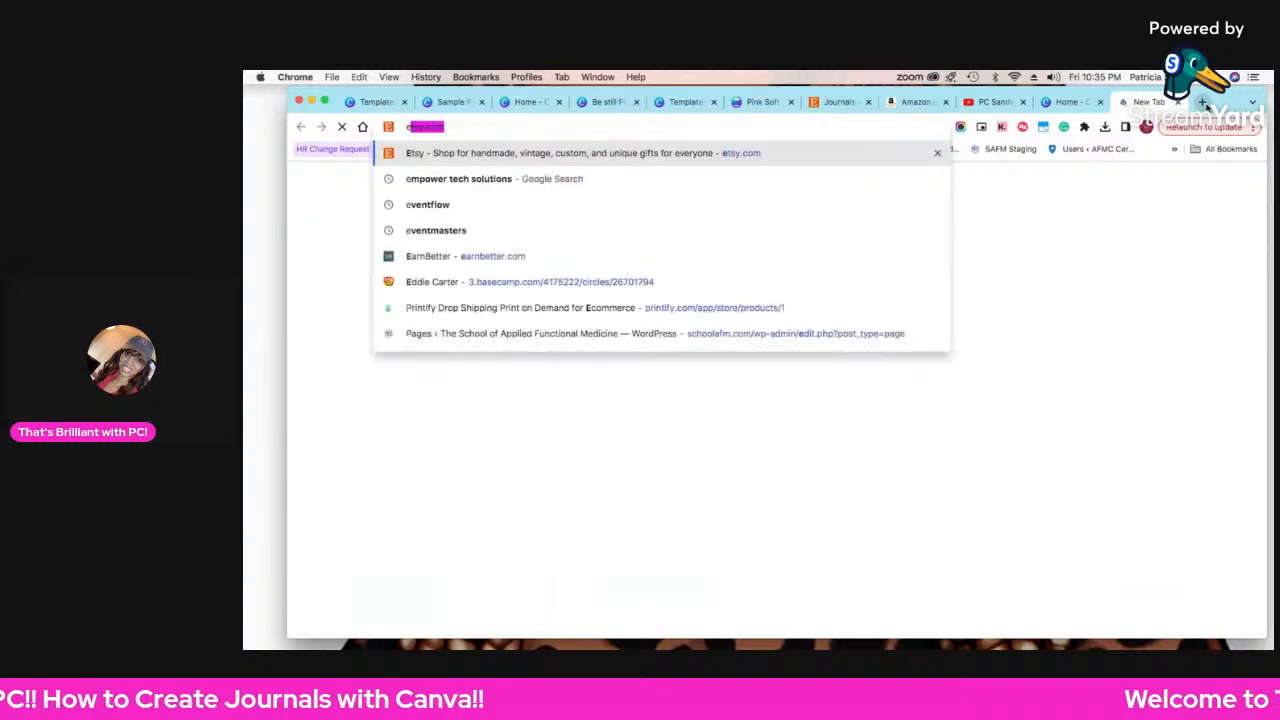
type("etsy.com")
key("Return")
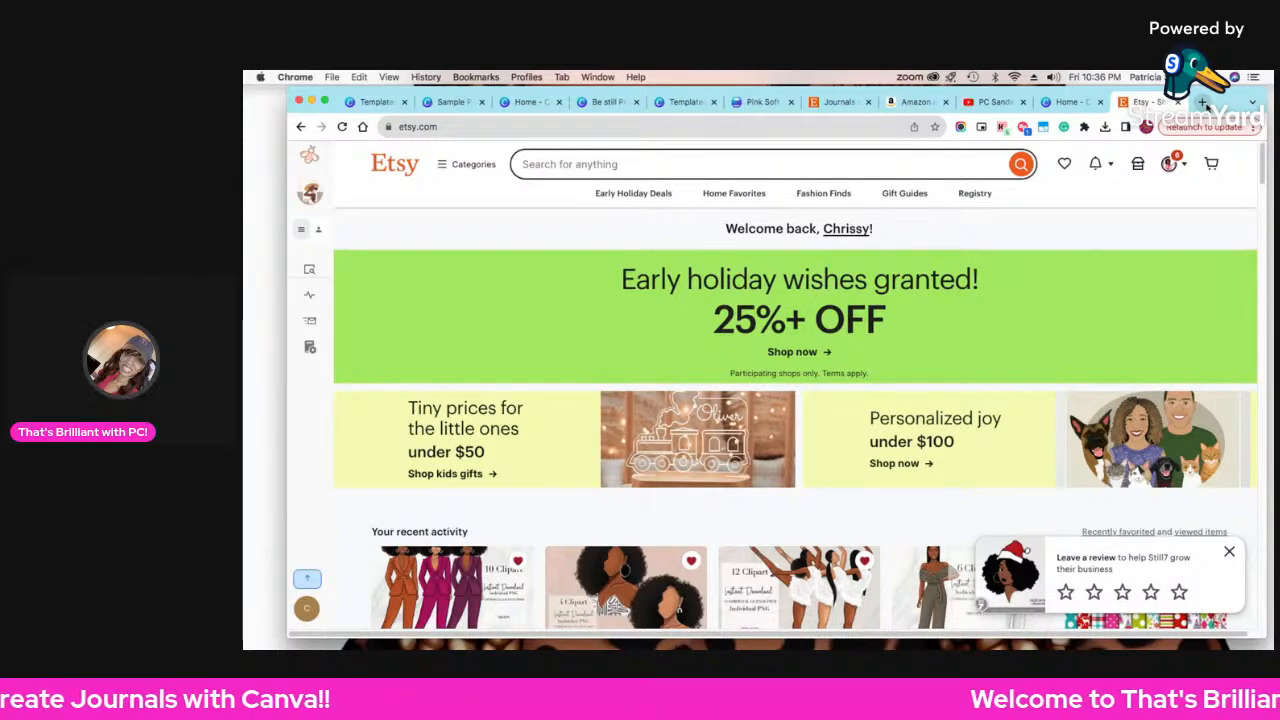
left_click(808, 157)
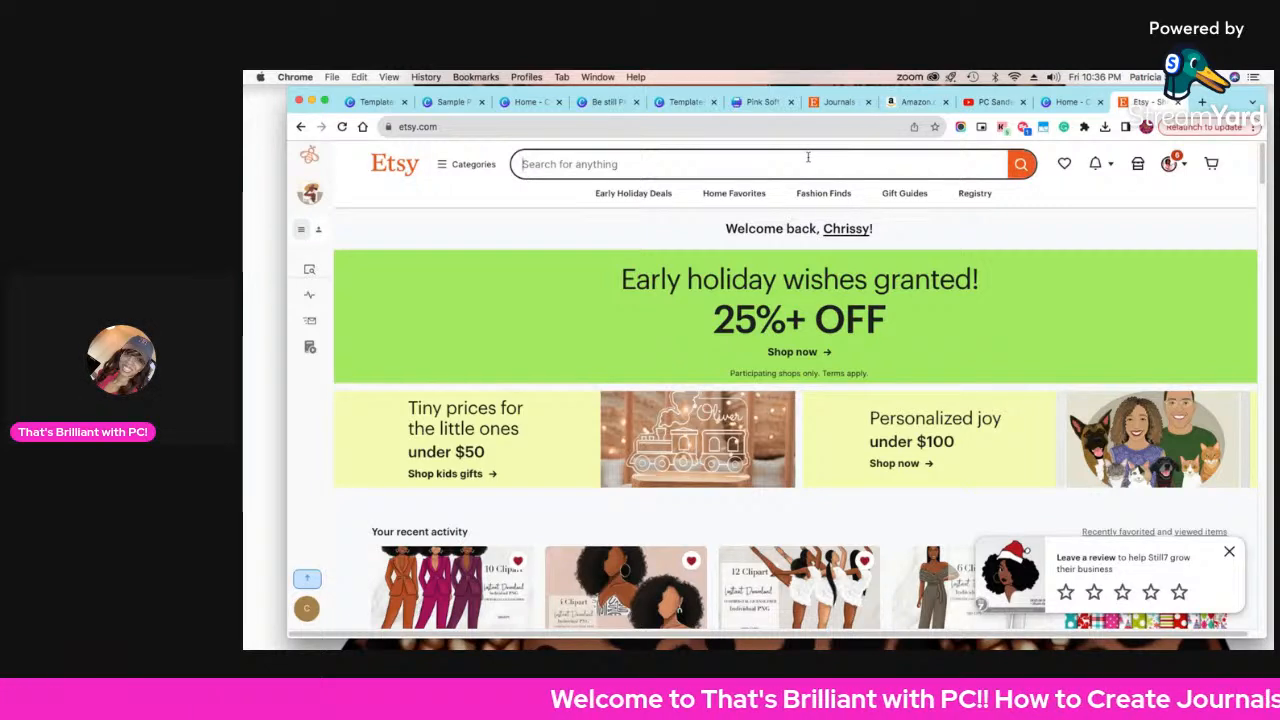
type("guide")
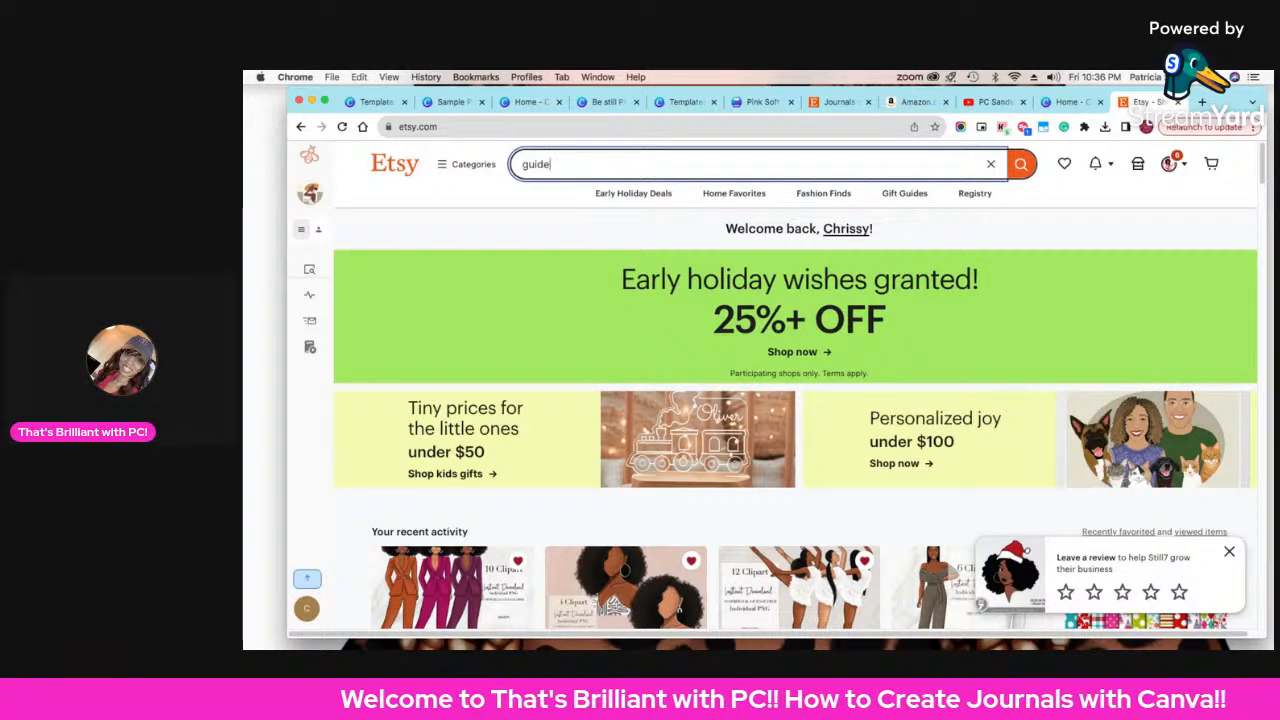
type("d prompt ")
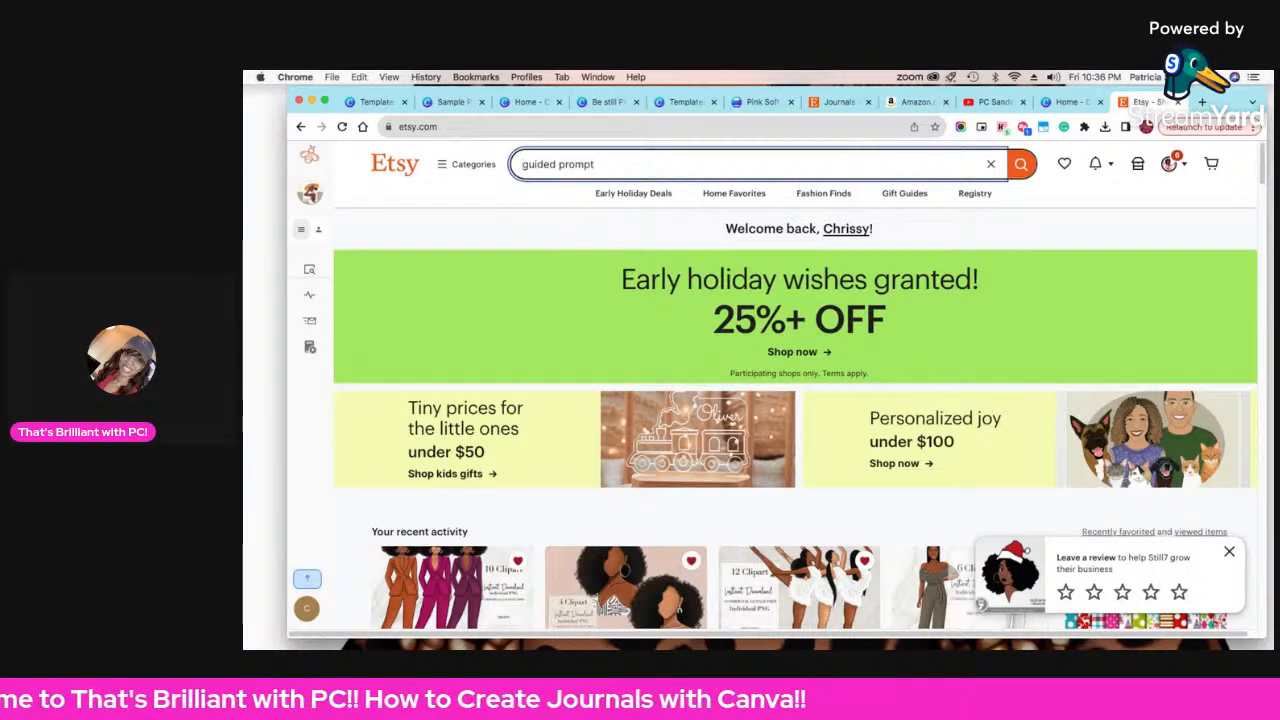
type("journ")
type("als with")
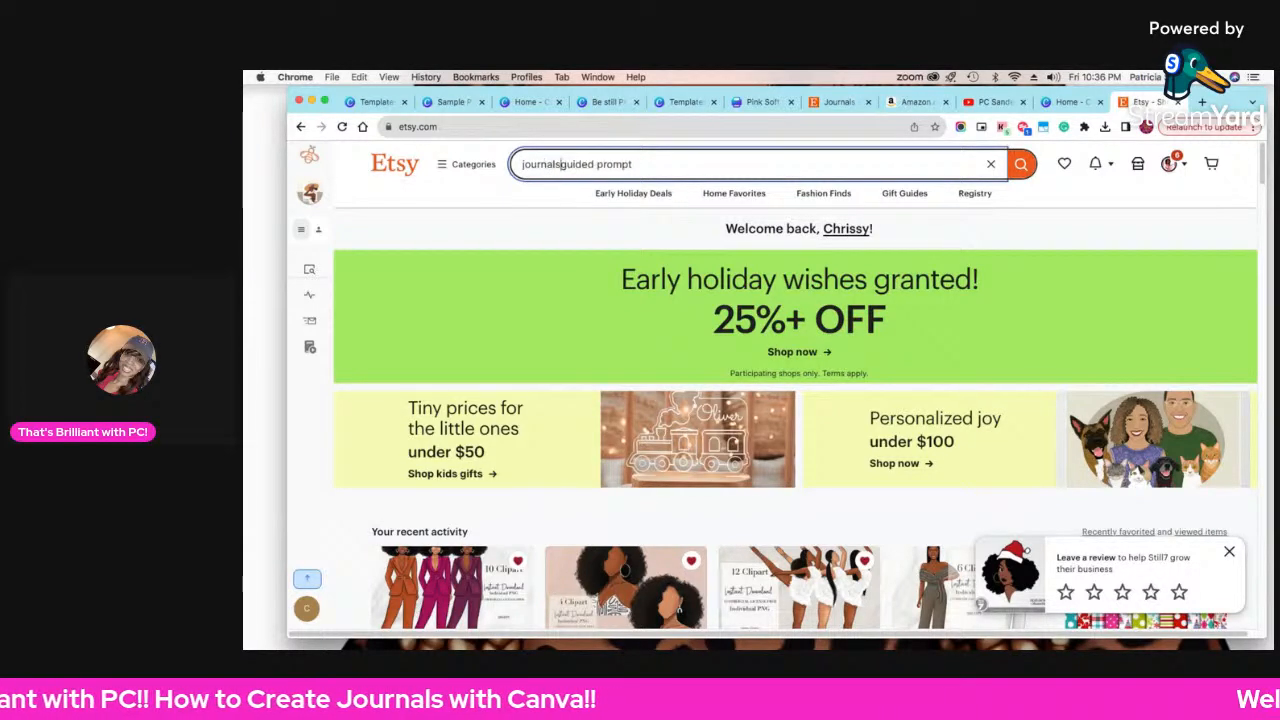
key("Return")
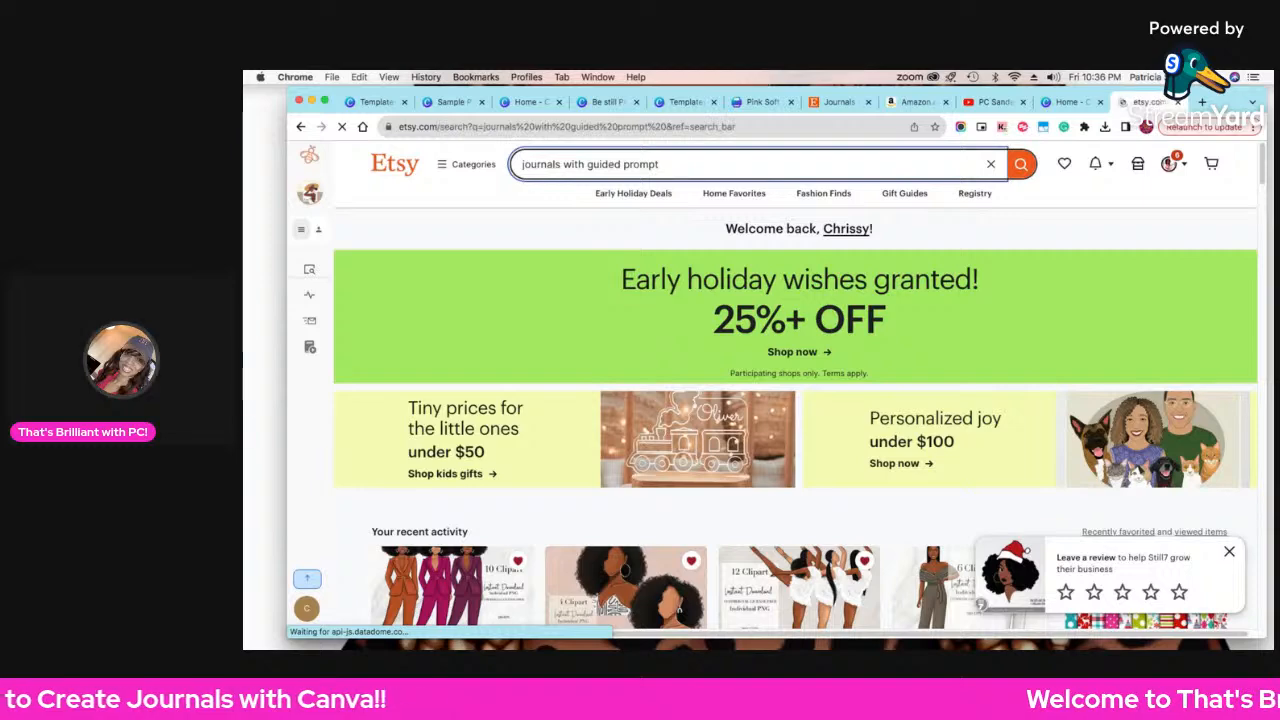
- Browse the guided prompt journal results and open the "A Time To Remember My Mother" listing
scroll(790, 268, "down", 10)
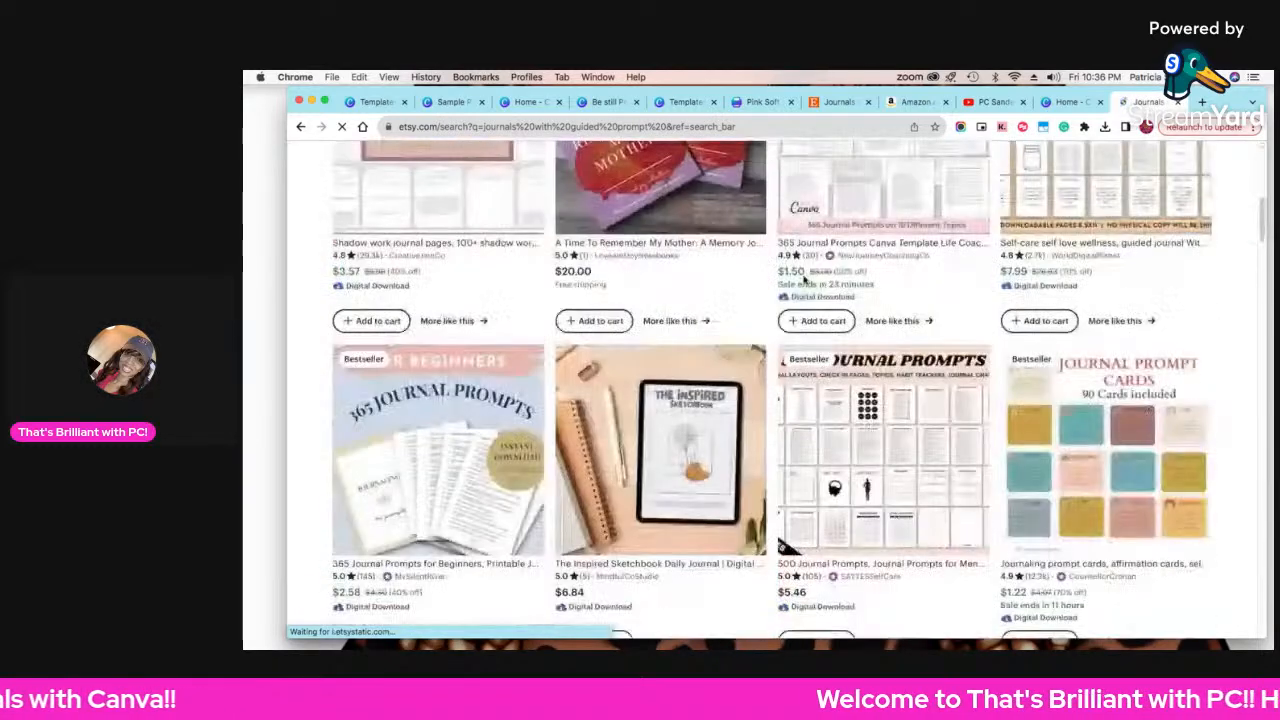
scroll(805, 312, "down", 1)
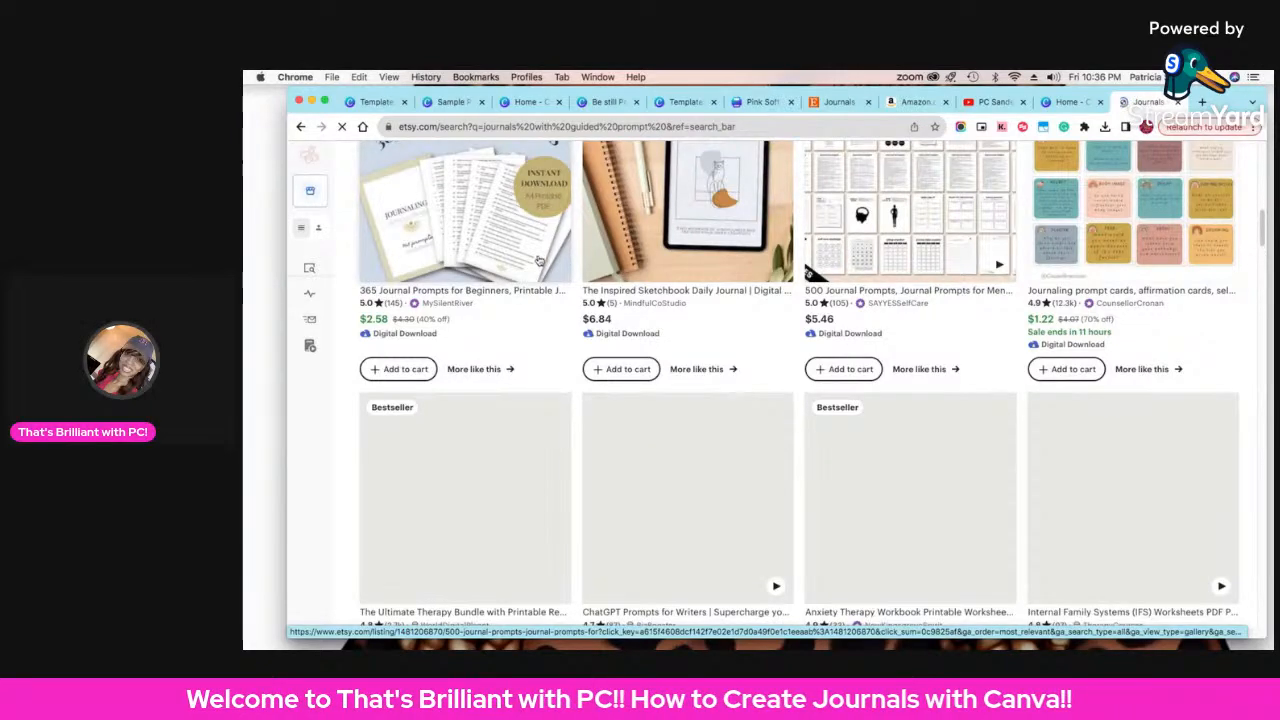
scroll(520, 260, "up", 5)
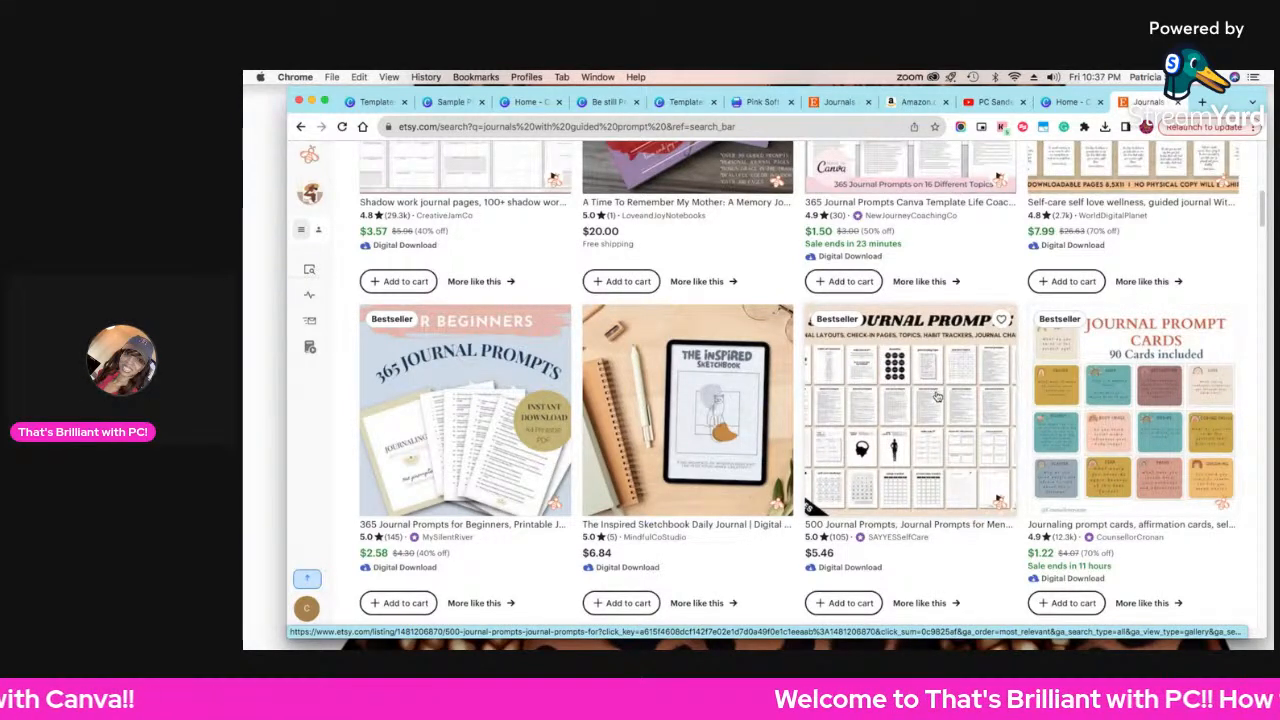
scroll(937, 397, "up", 2)
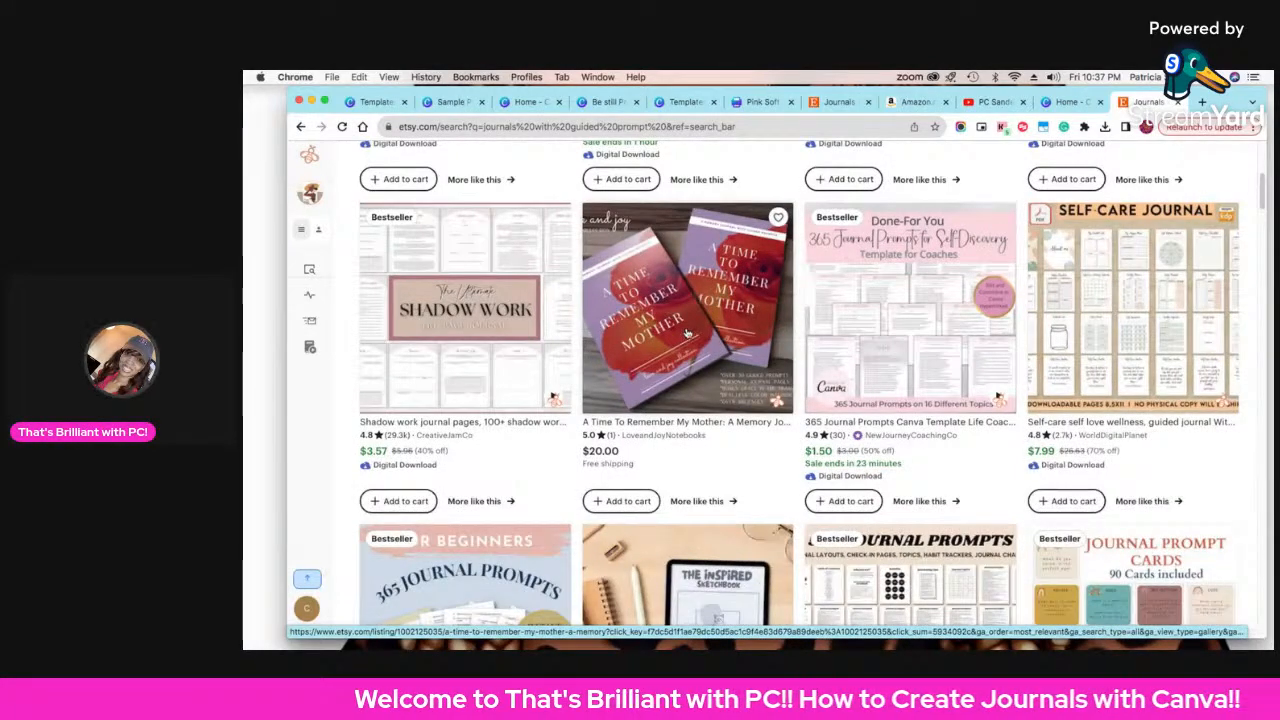
scroll(687, 340, "up", 3)
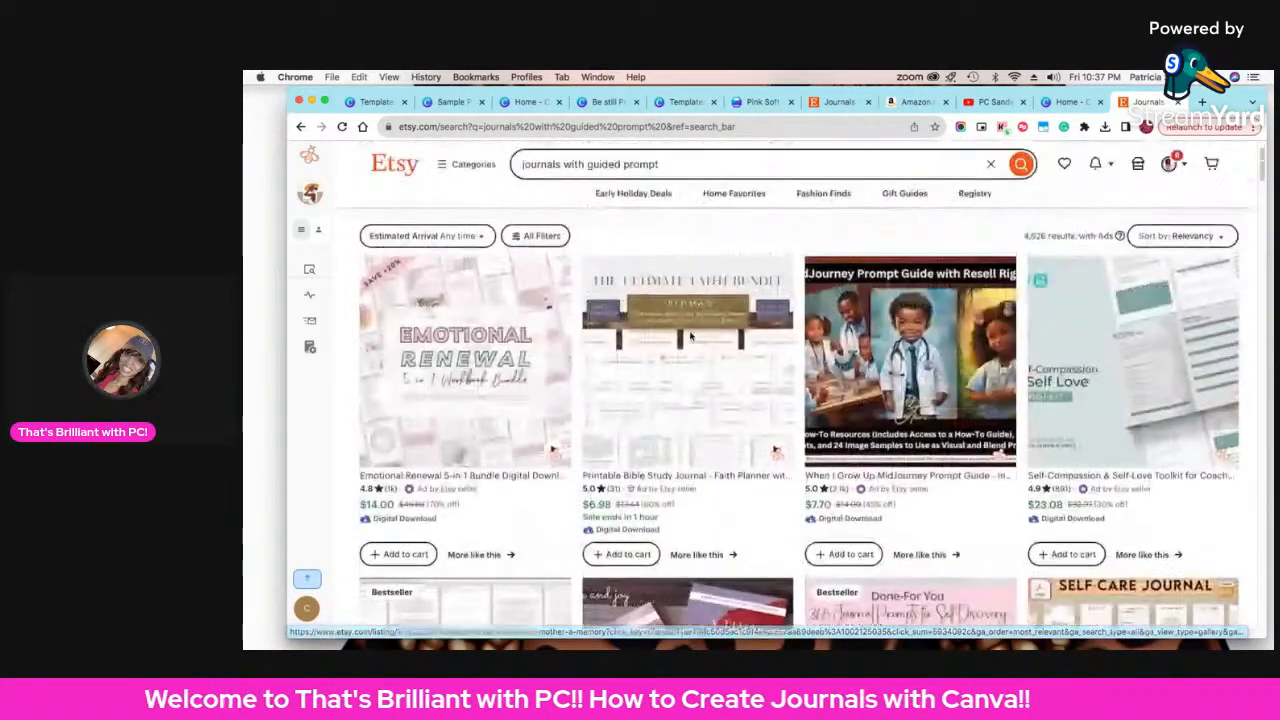
scroll(688, 338, "down", 2)
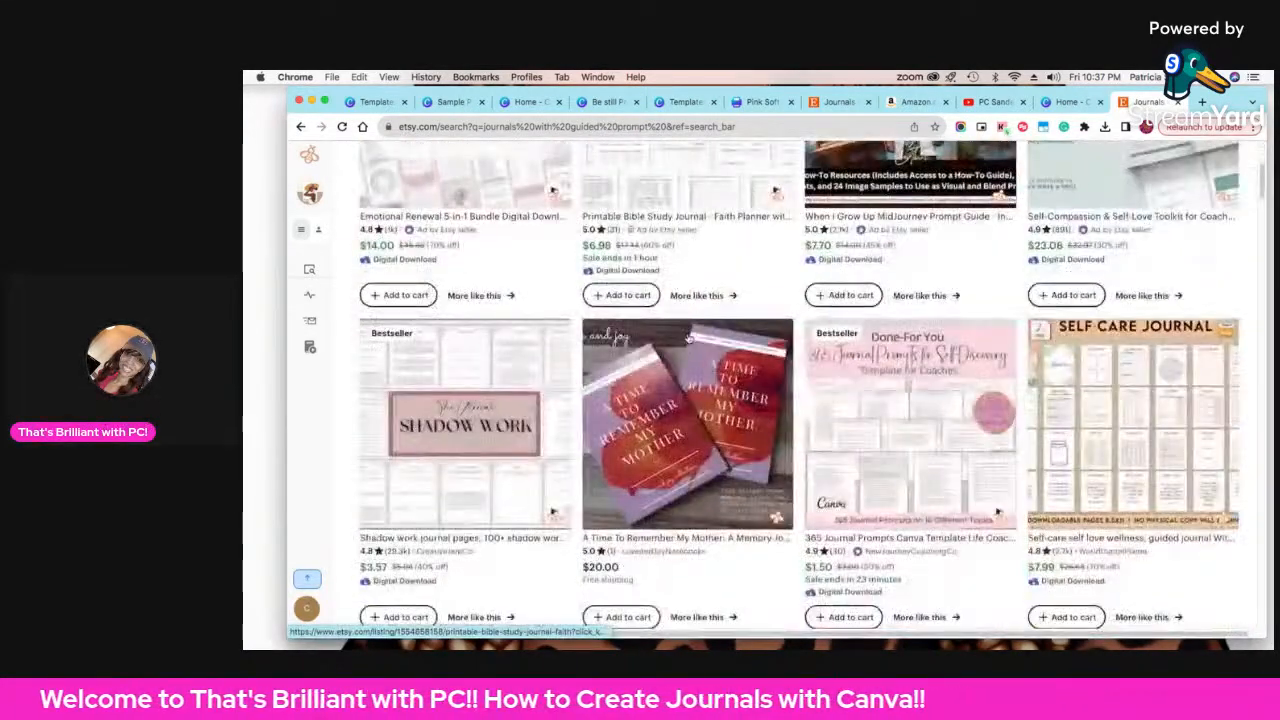
left_click(701, 431)
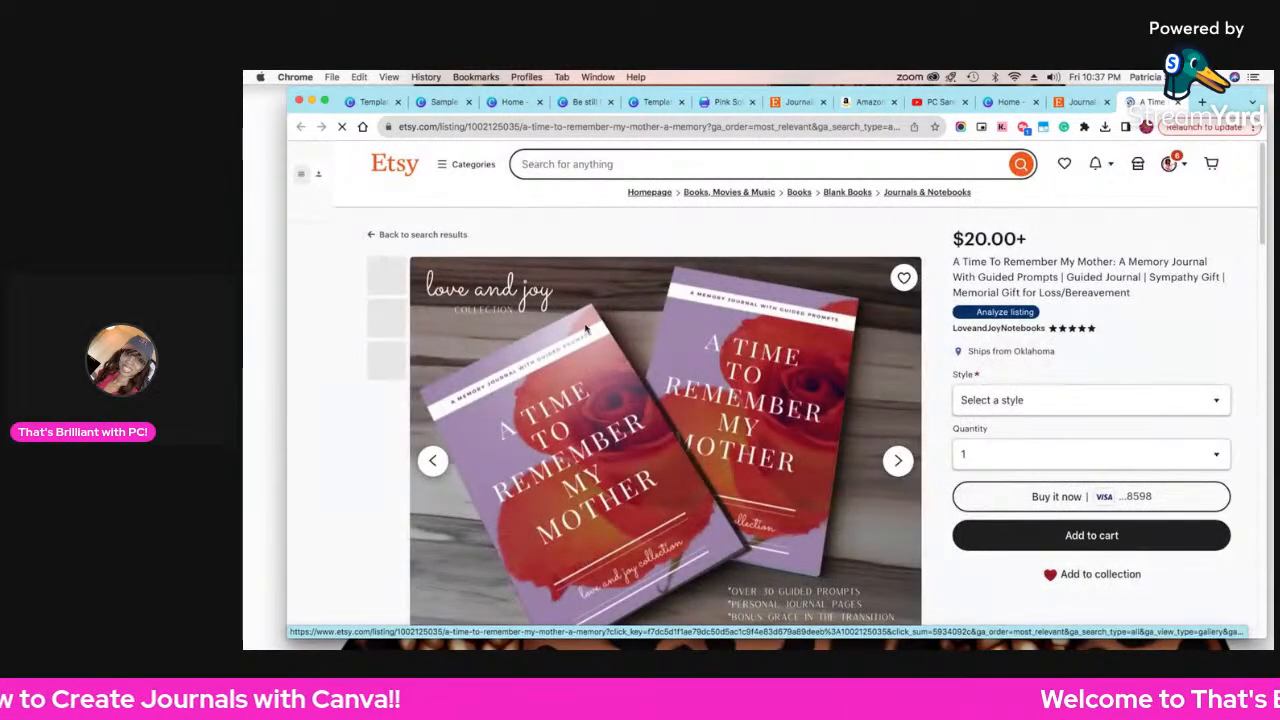
- View the "A Time To Remember My Mother" listing's photos of the journal covers and interior pages
left_click(898, 460)
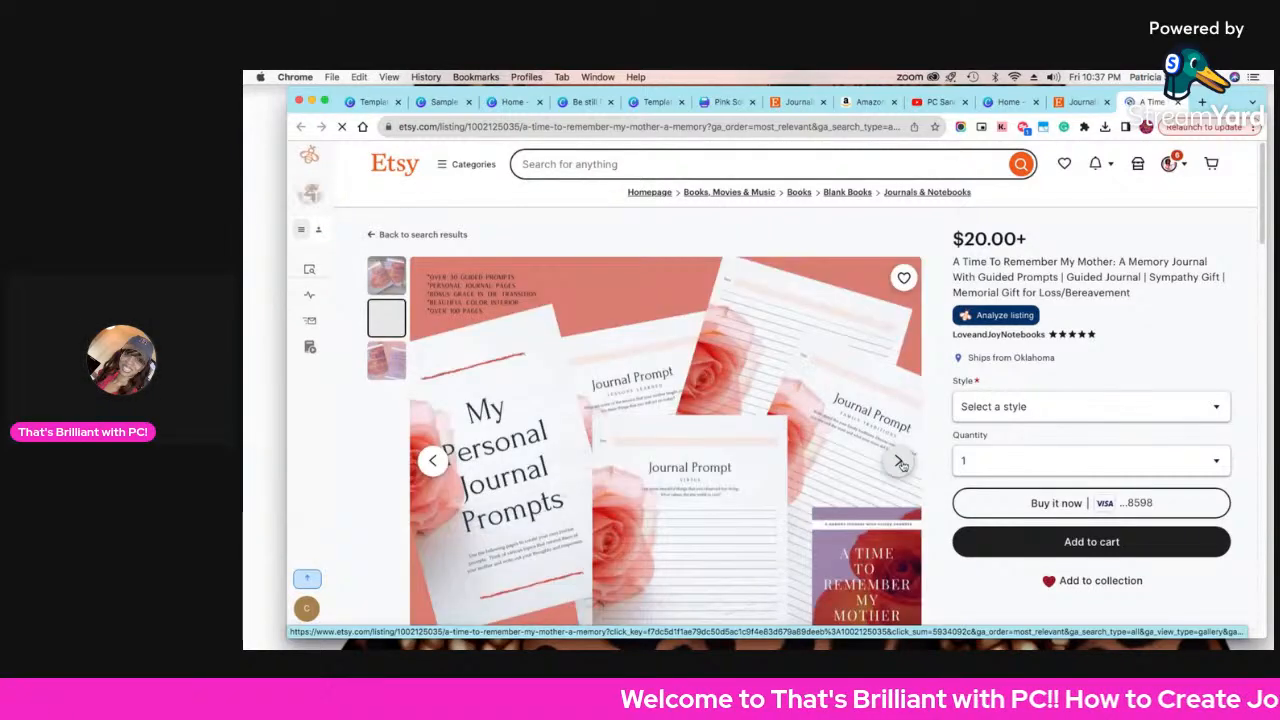
scroll(901, 463, "down", 1)
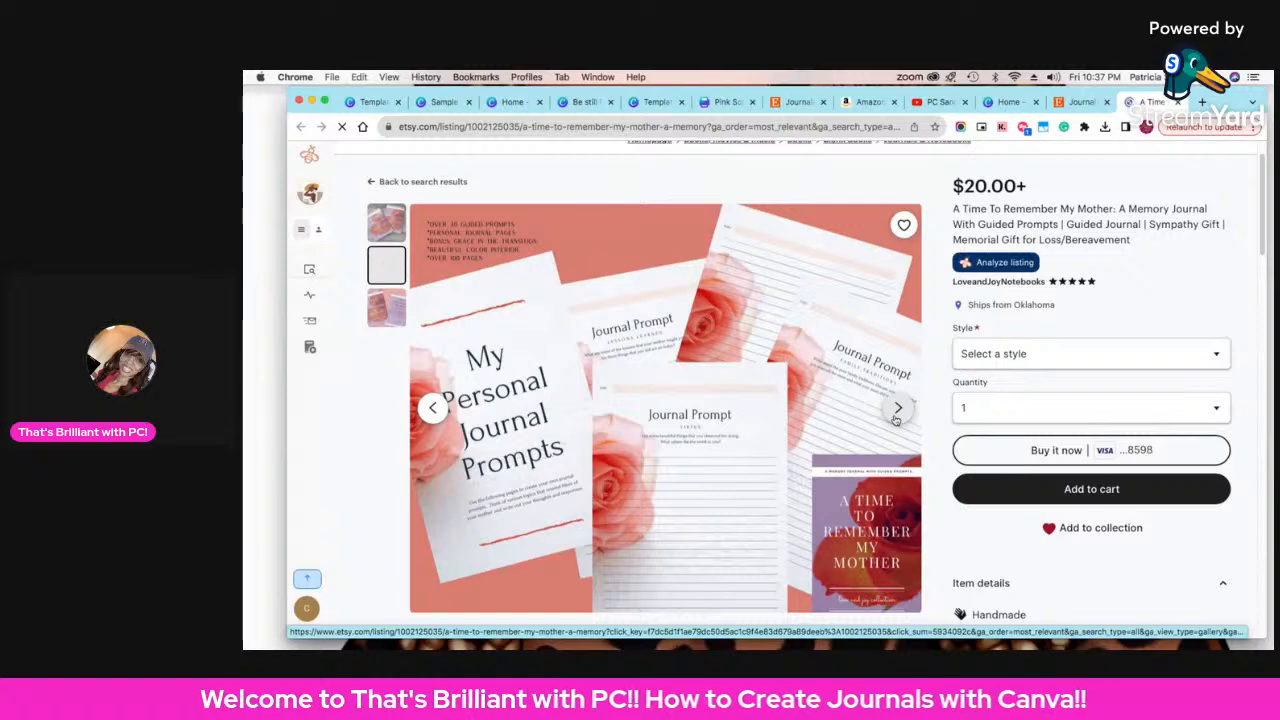
left_click(897, 410)
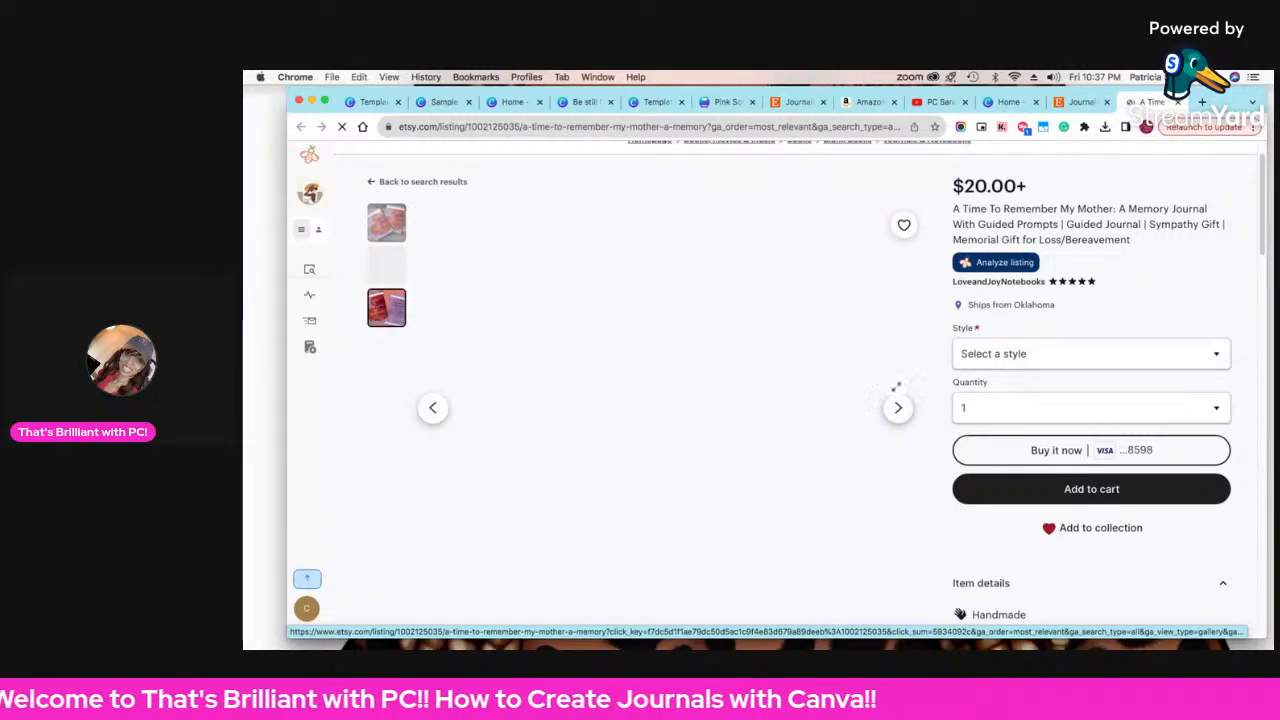
left_click(895, 409)
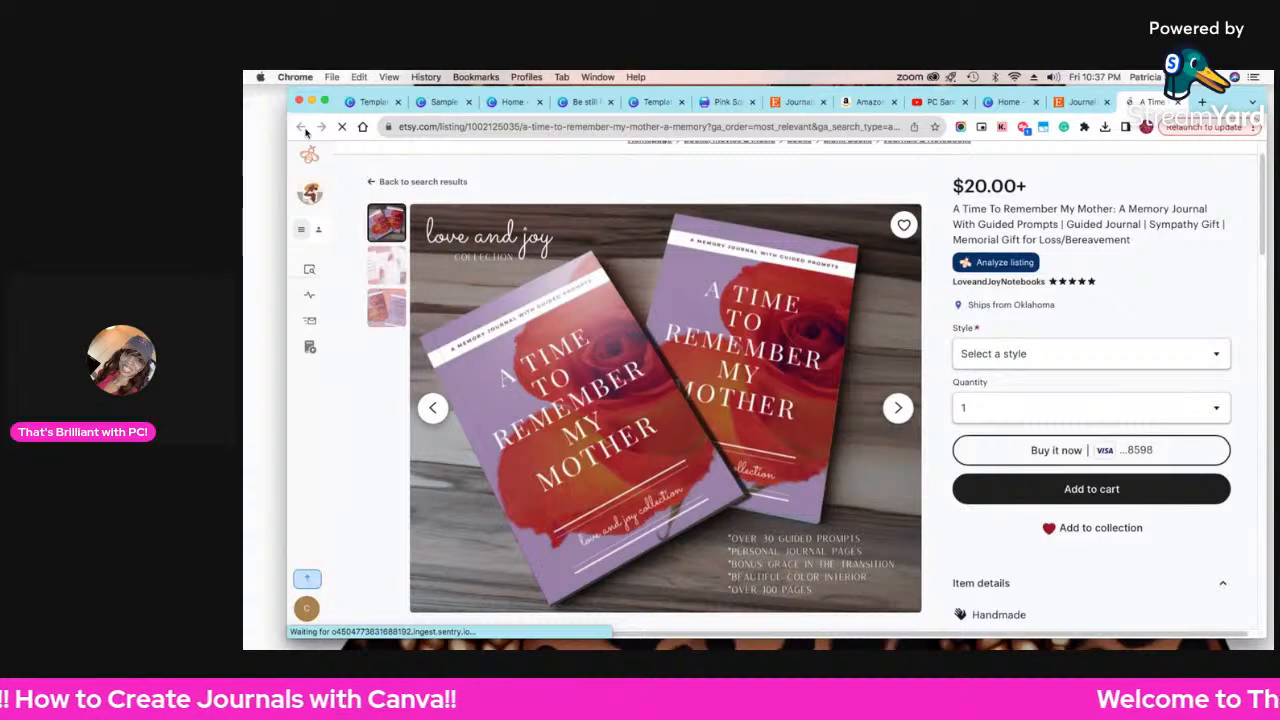
- Return to the Etsy search results and examine more guided prompt journals farther down the list
left_click(1076, 104)
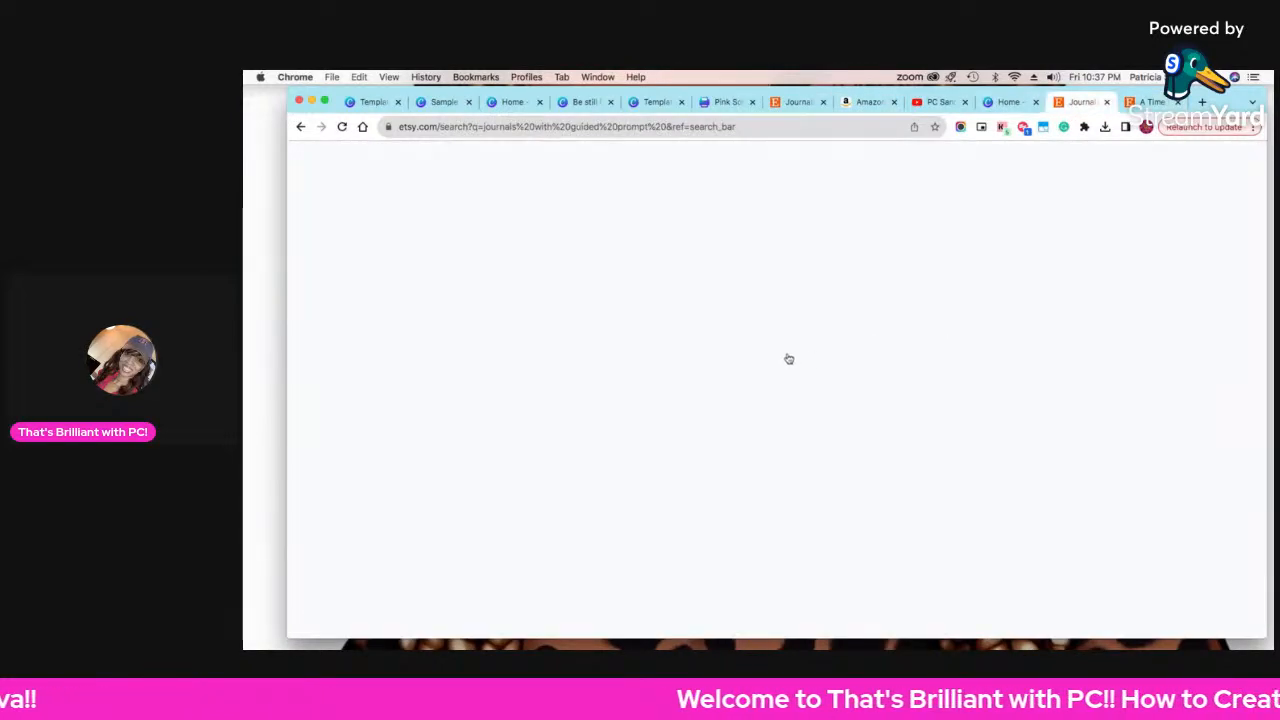
scroll(787, 360, "down", 10)
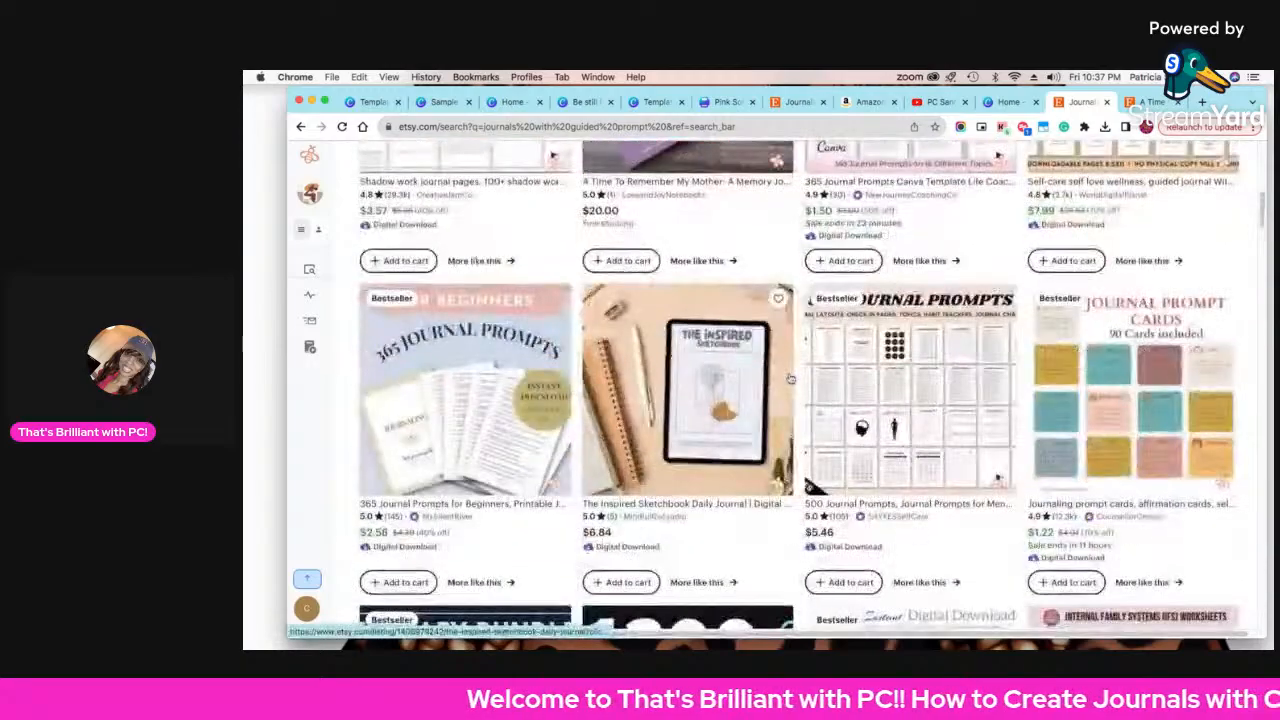
scroll(789, 378, "down", 5)
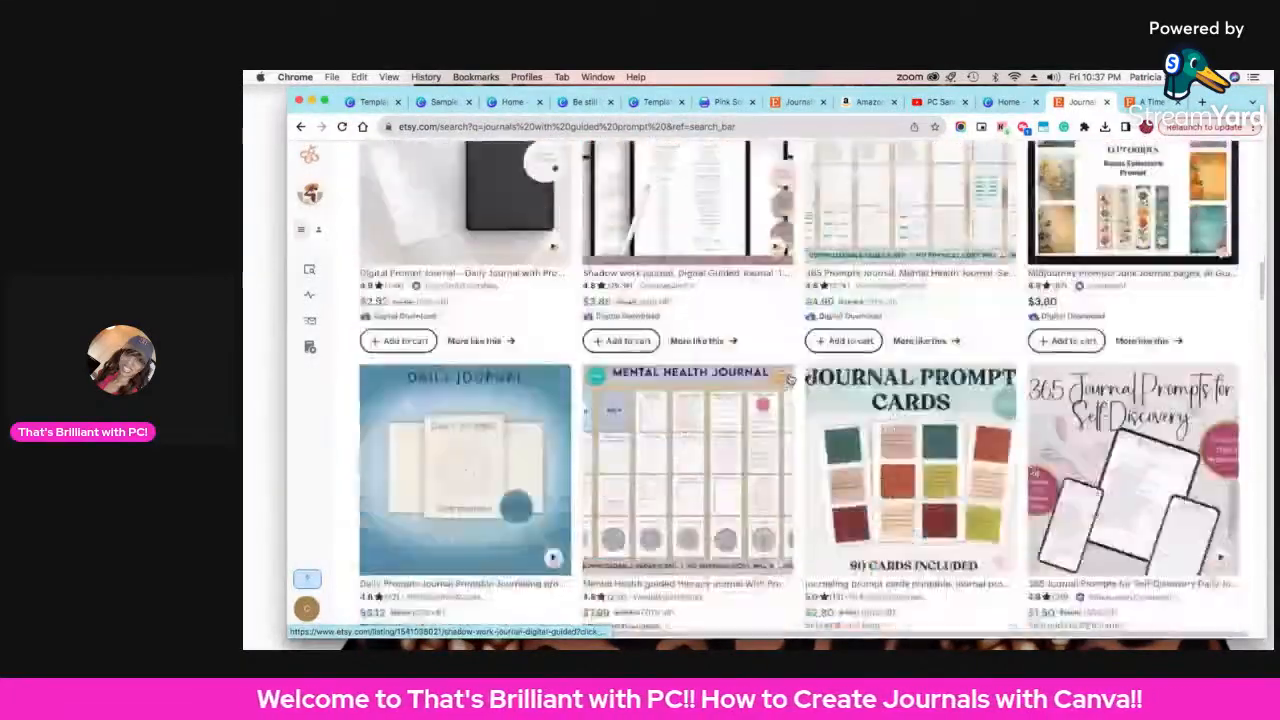
scroll(789, 378, "down", 15)
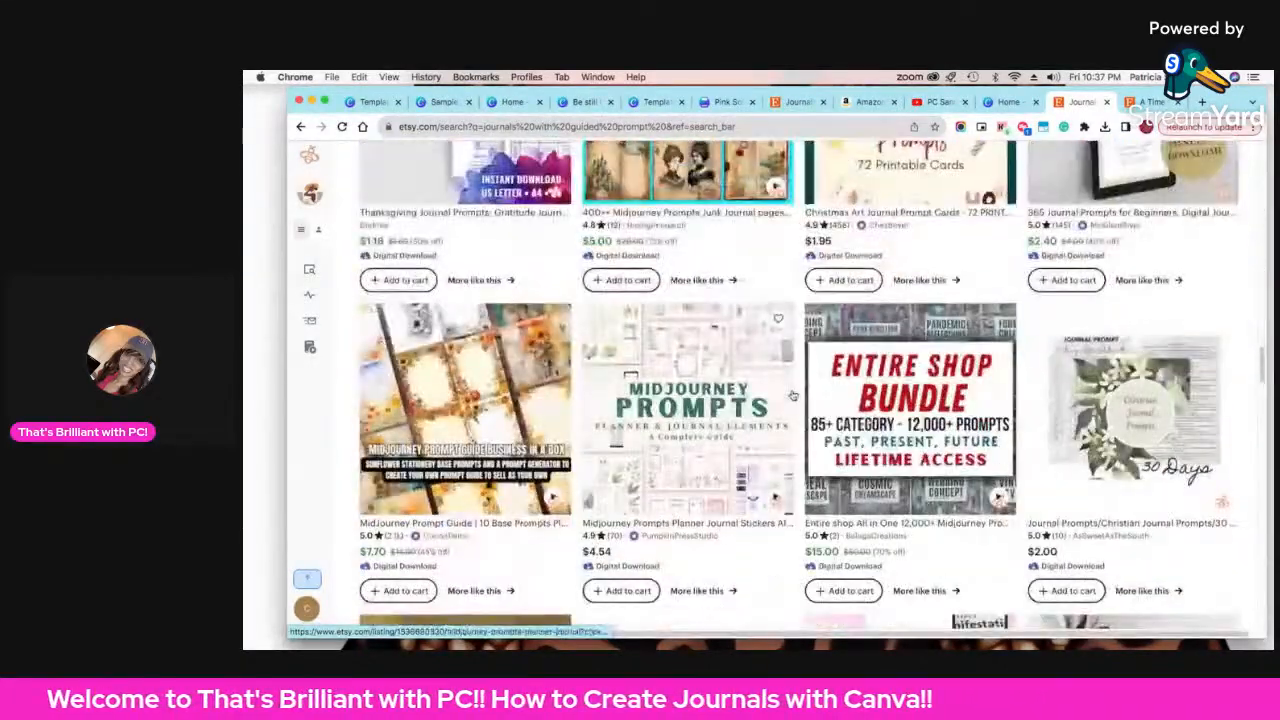
- Look through the remaining guided prompt journal listings farther down the Etsy results
scroll(790, 386, "down", 10)
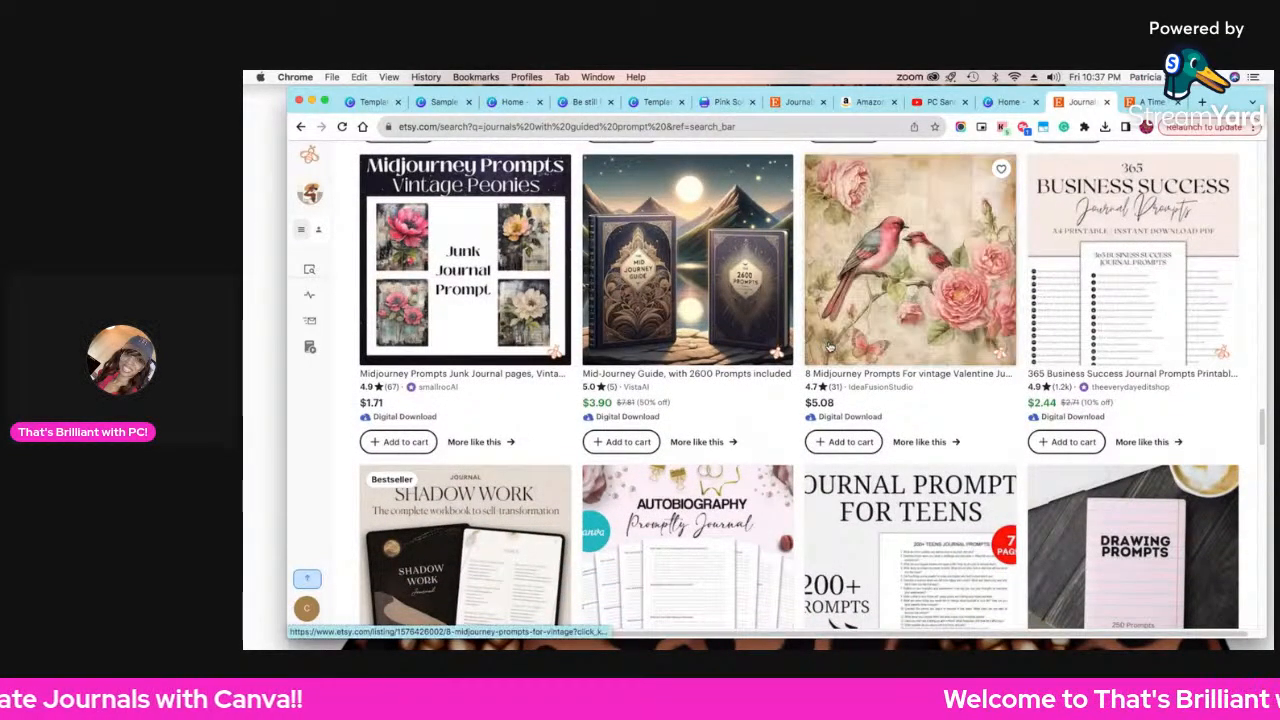
scroll(828, 356, "down", 2)
scroll(828, 356, "down", 2)
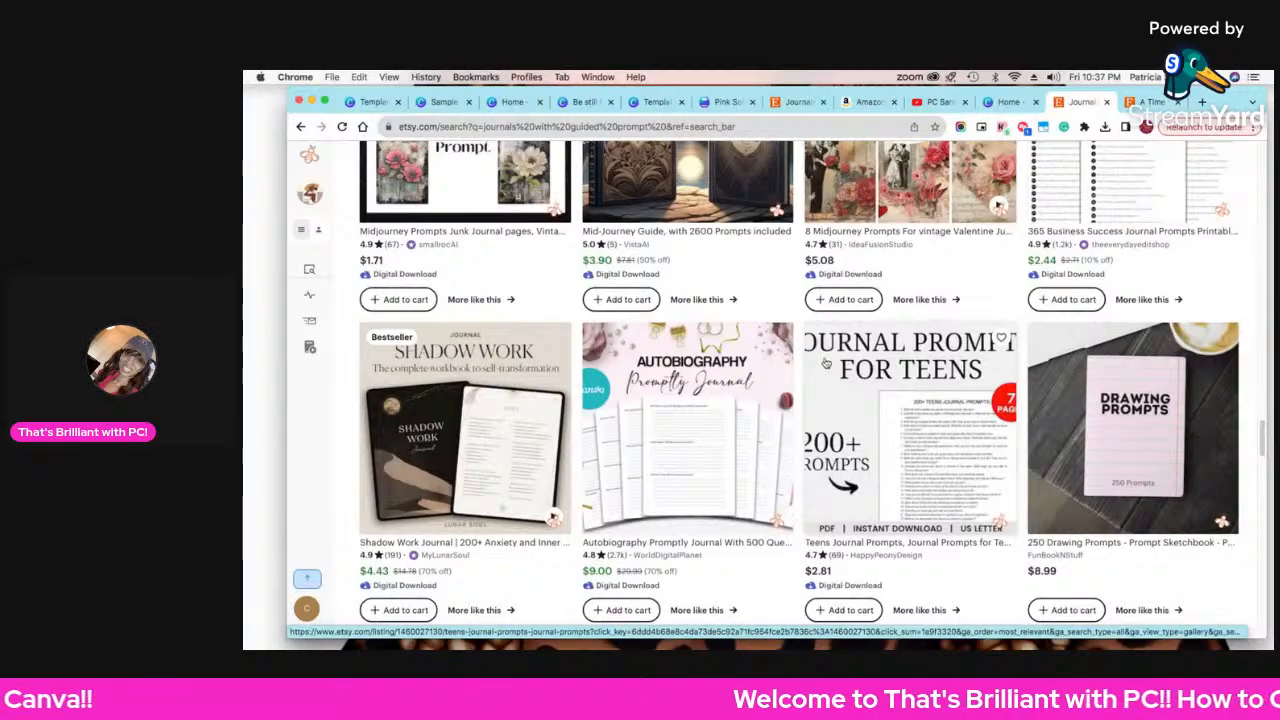
scroll(825, 360, "down", 4)
scroll(825, 360, "down", 8)
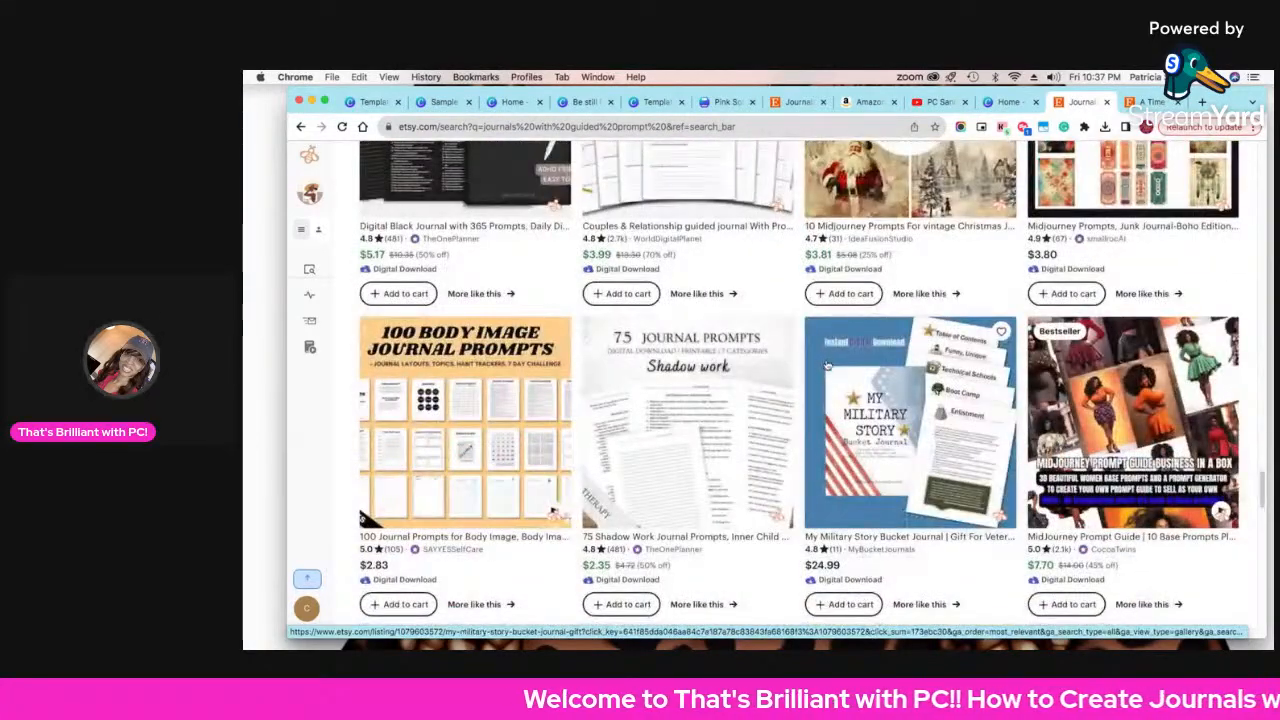
- Change the Etsy search to "custom journals" and run it
scroll(827, 361, "up", 10)
scroll(828, 361, "up", 12)
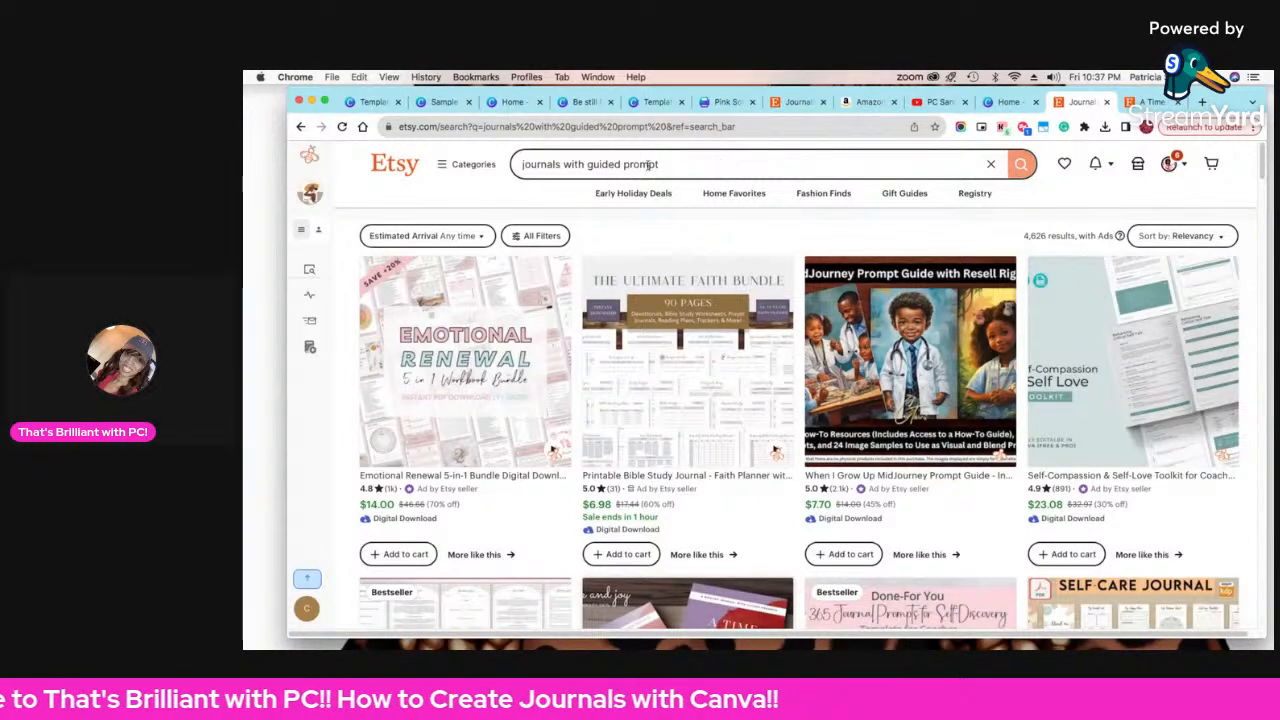
left_click_drag(563, 166, 767, 162)
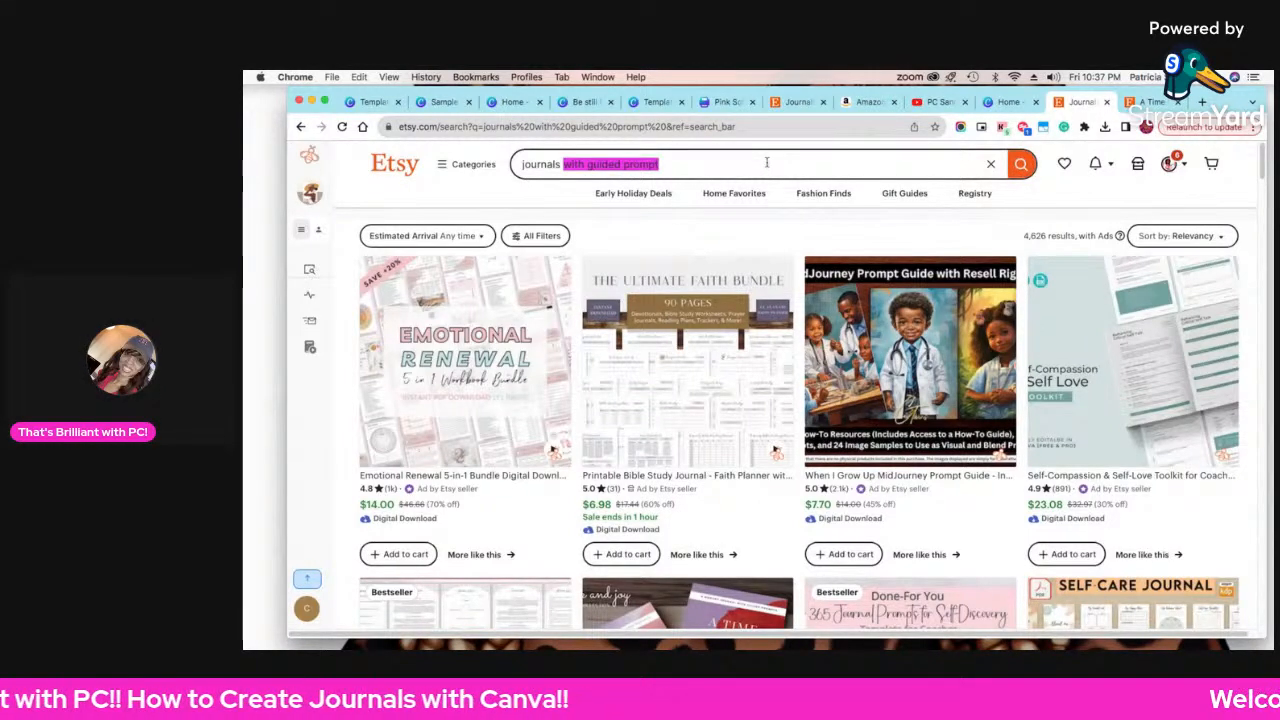
key("BackSpace")
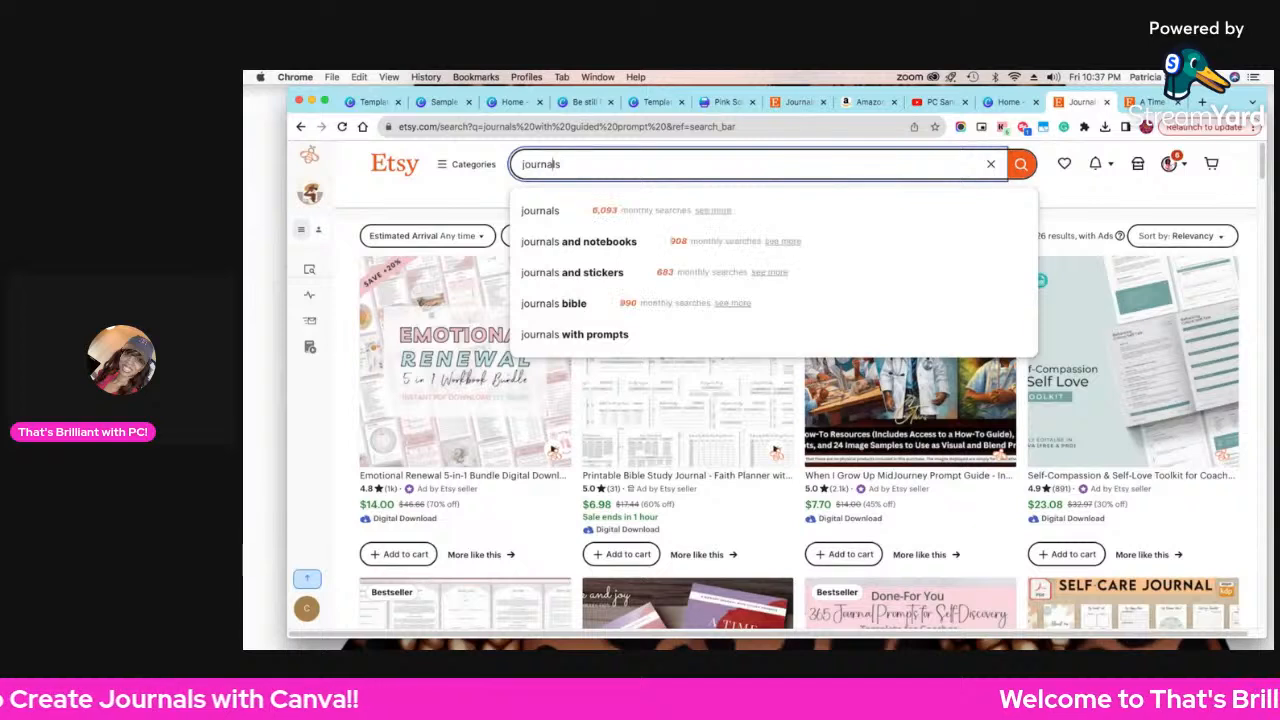
type("custom")
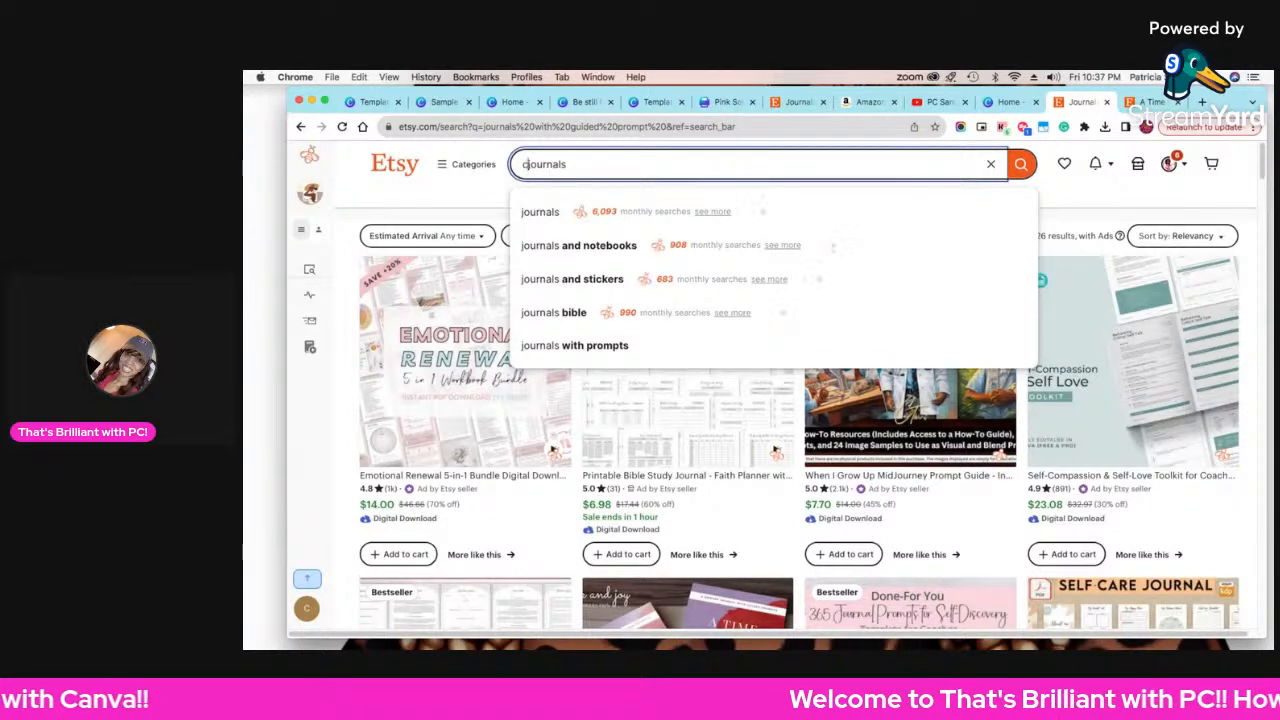
key("Return")
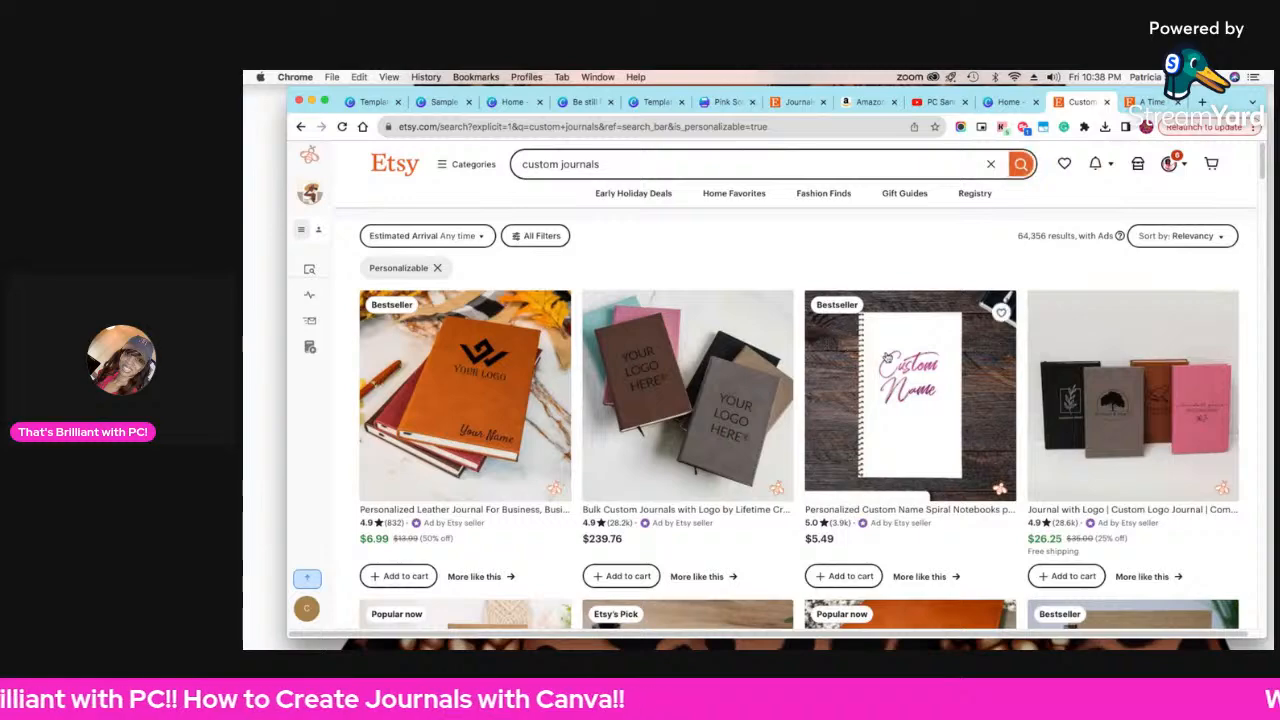
- Browse the custom journal results through the end of the first page to examine the personalized leather and spiral designs
scroll(895, 352, "down", 3)
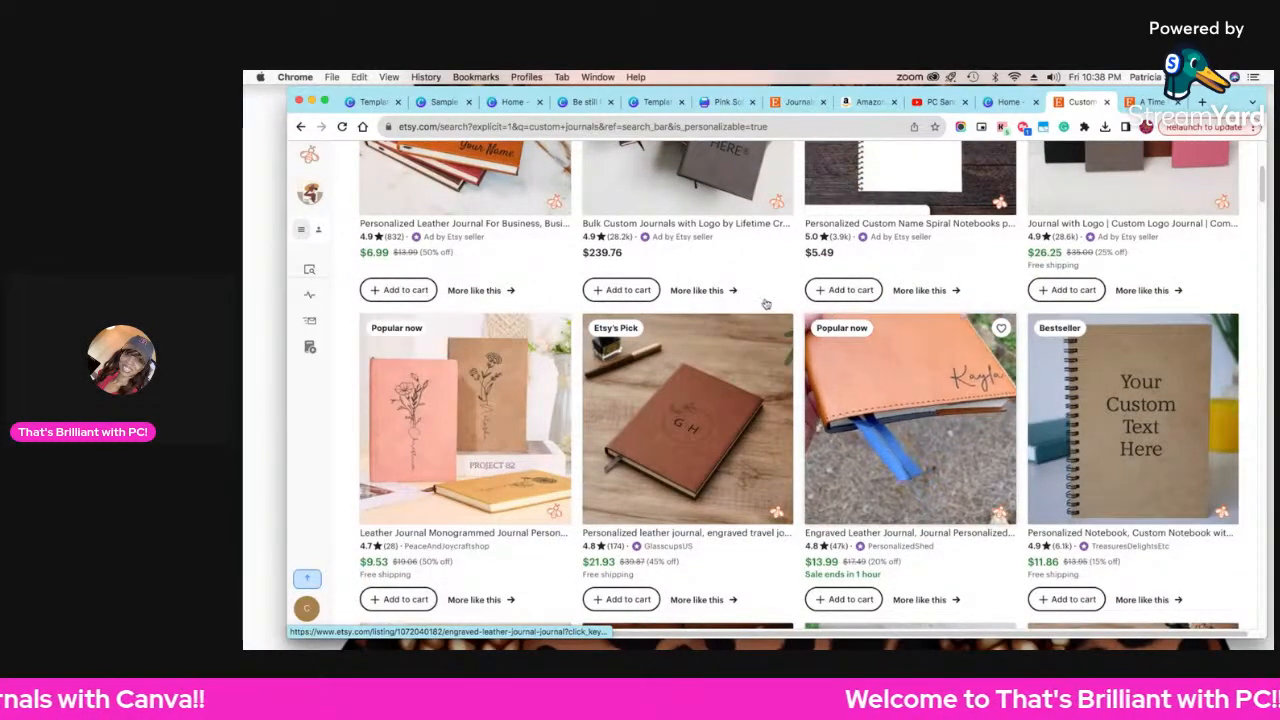
scroll(810, 400, "down", 4)
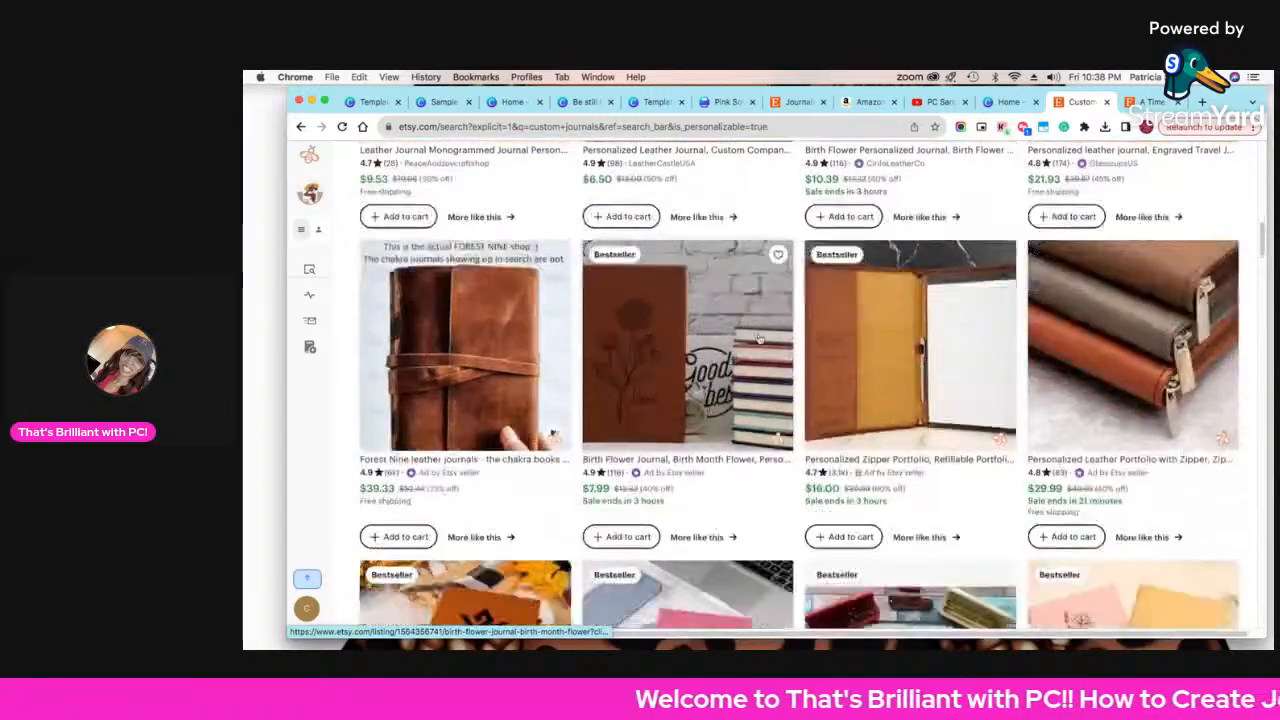
scroll(757, 348, "down", 4)
scroll(800, 347, "down", 4)
scroll(815, 347, "down", 10)
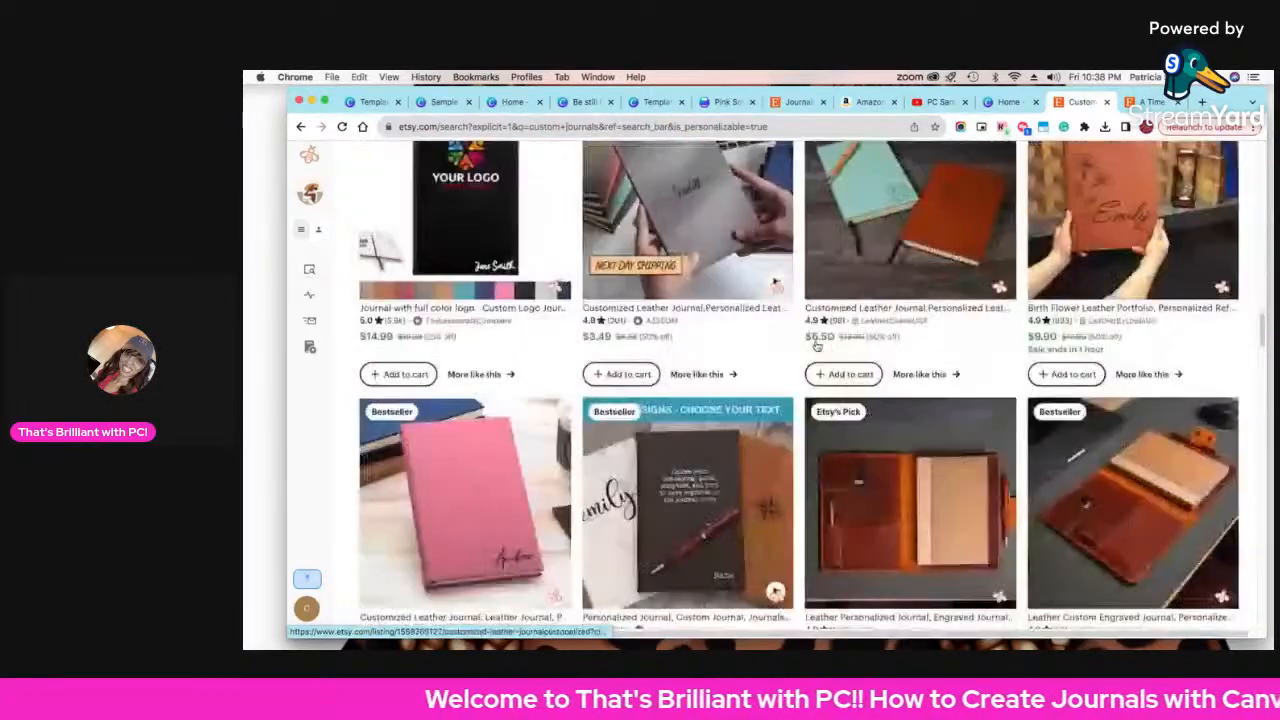
scroll(817, 345, "down", 12)
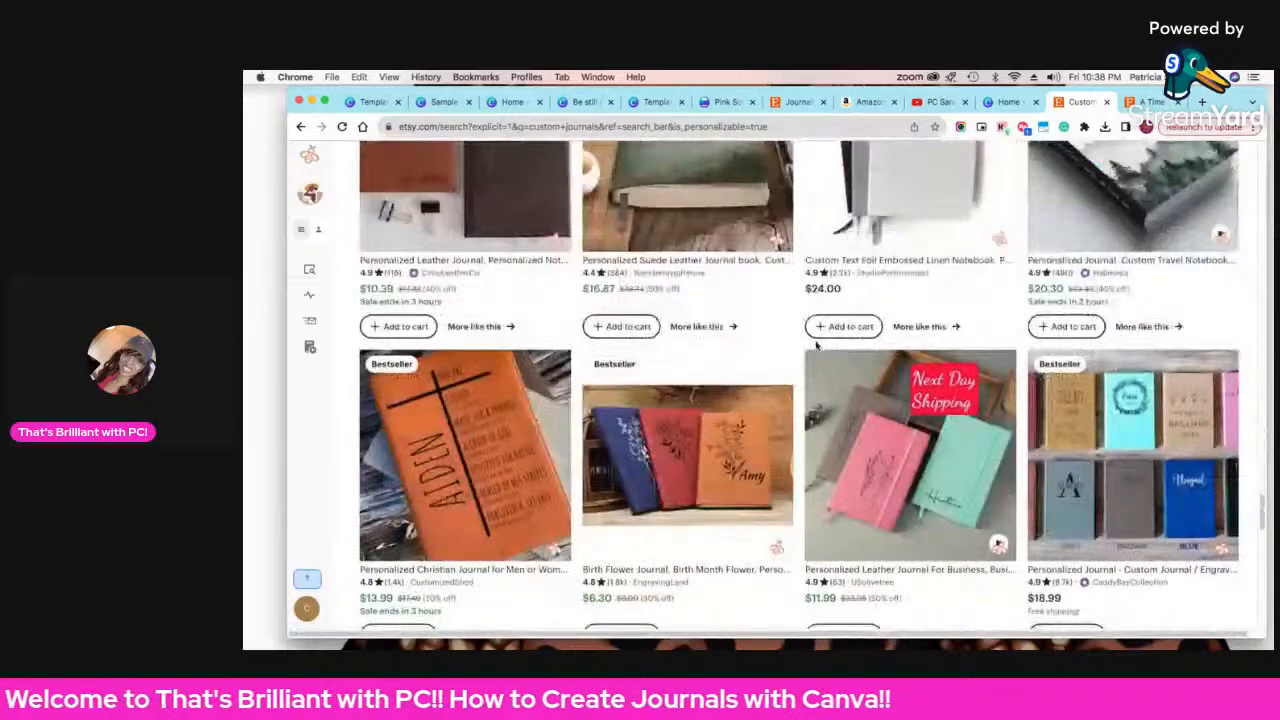
scroll(817, 345, "down", 3)
scroll(817, 345, "down", 6)
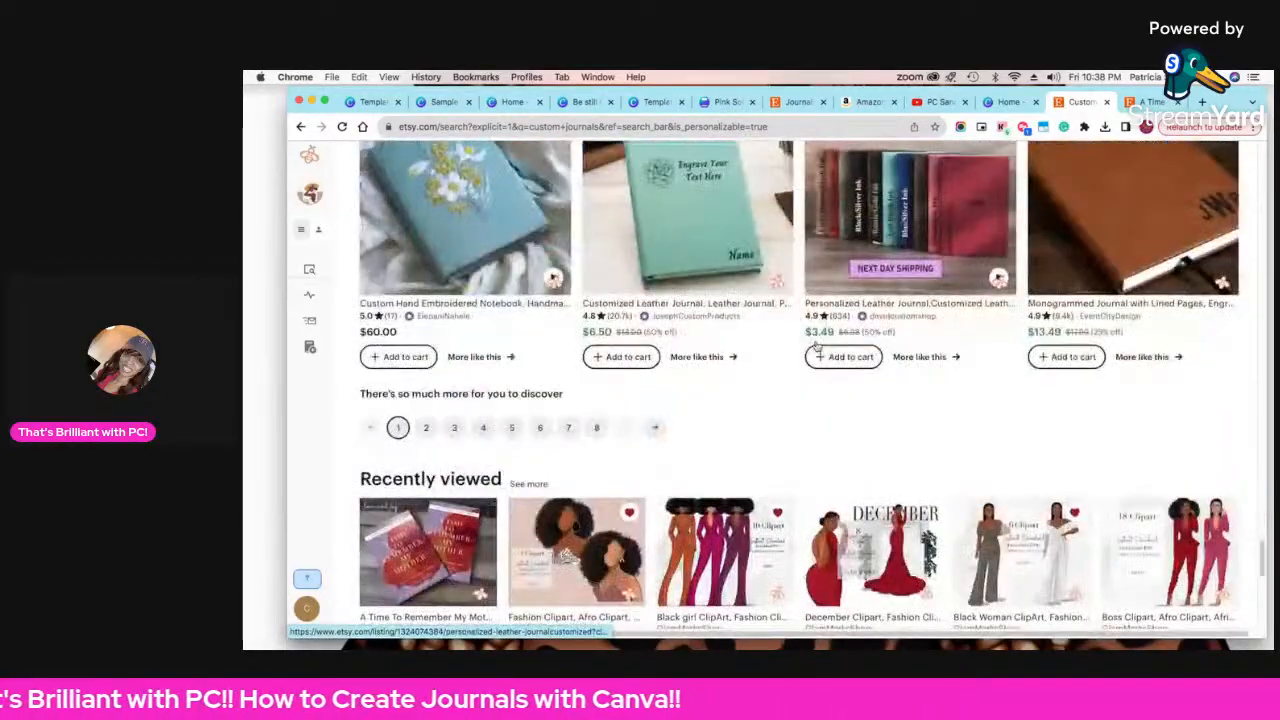
- Replace the Etsy search with the broader term "journals" and run it
scroll(813, 342, "up", 6)
scroll(813, 342, "up", 15)
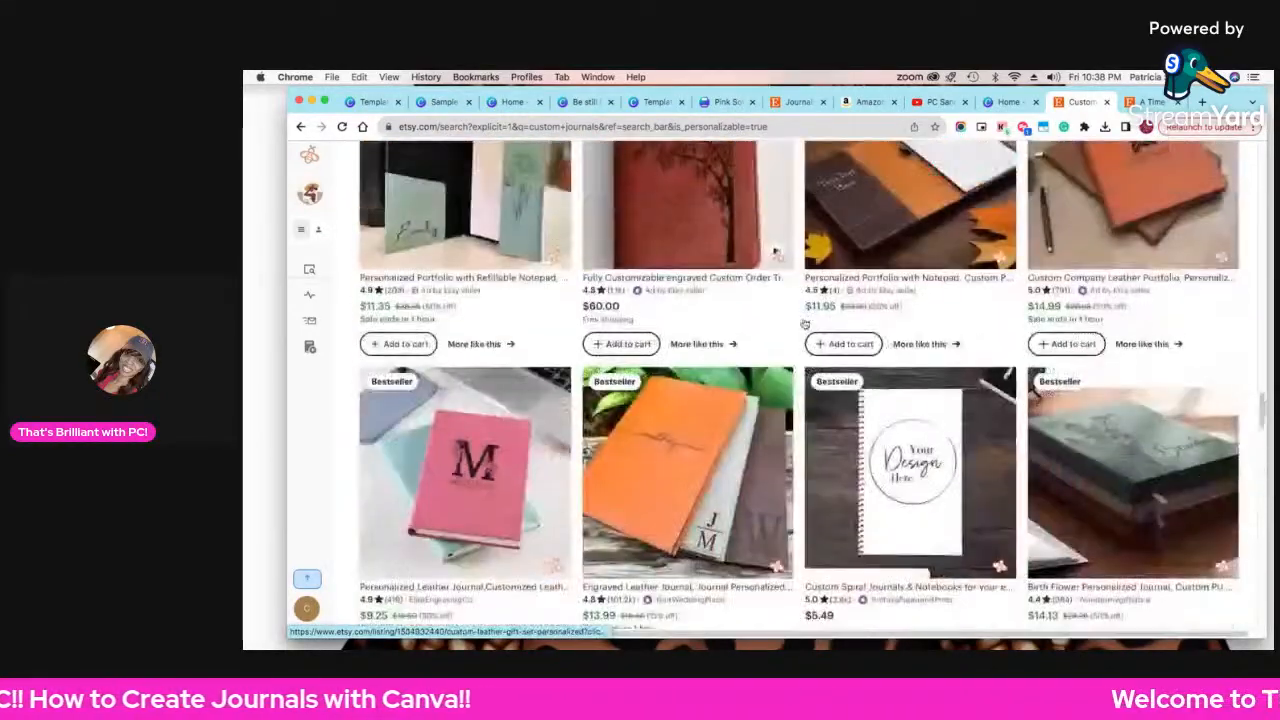
scroll(703, 288, "up", 10)
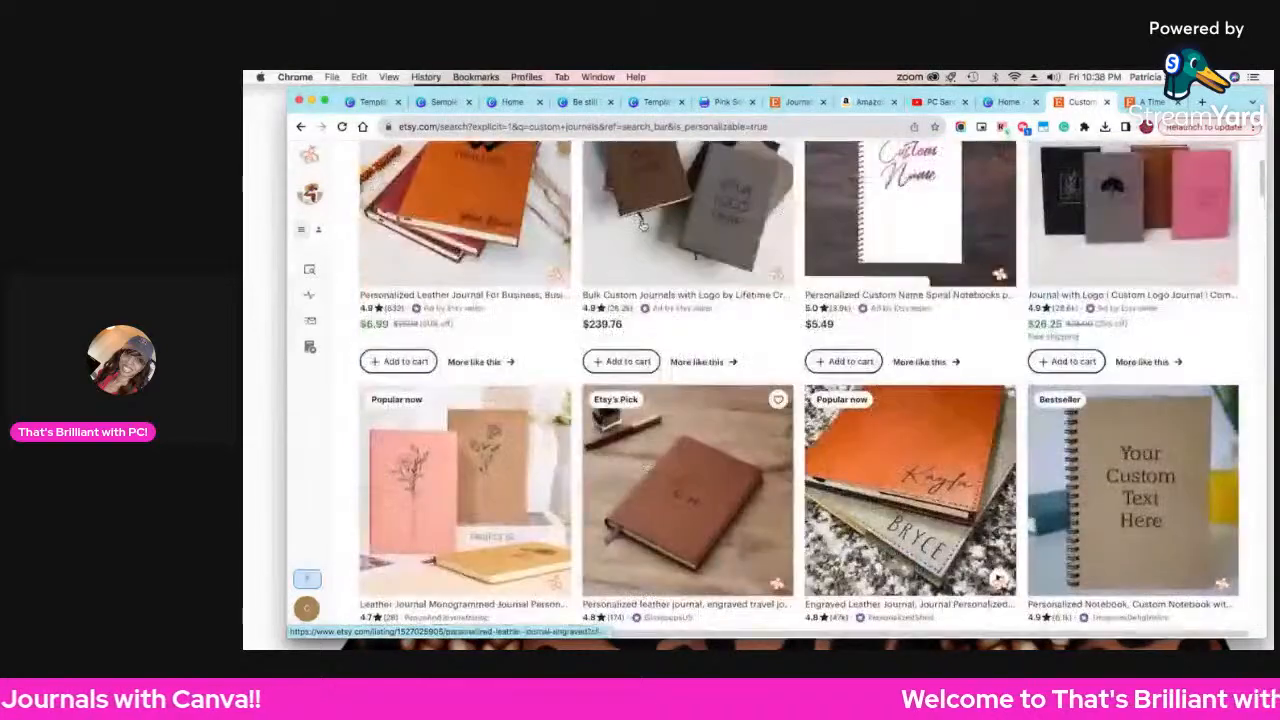
scroll(640, 224, "down", 1)
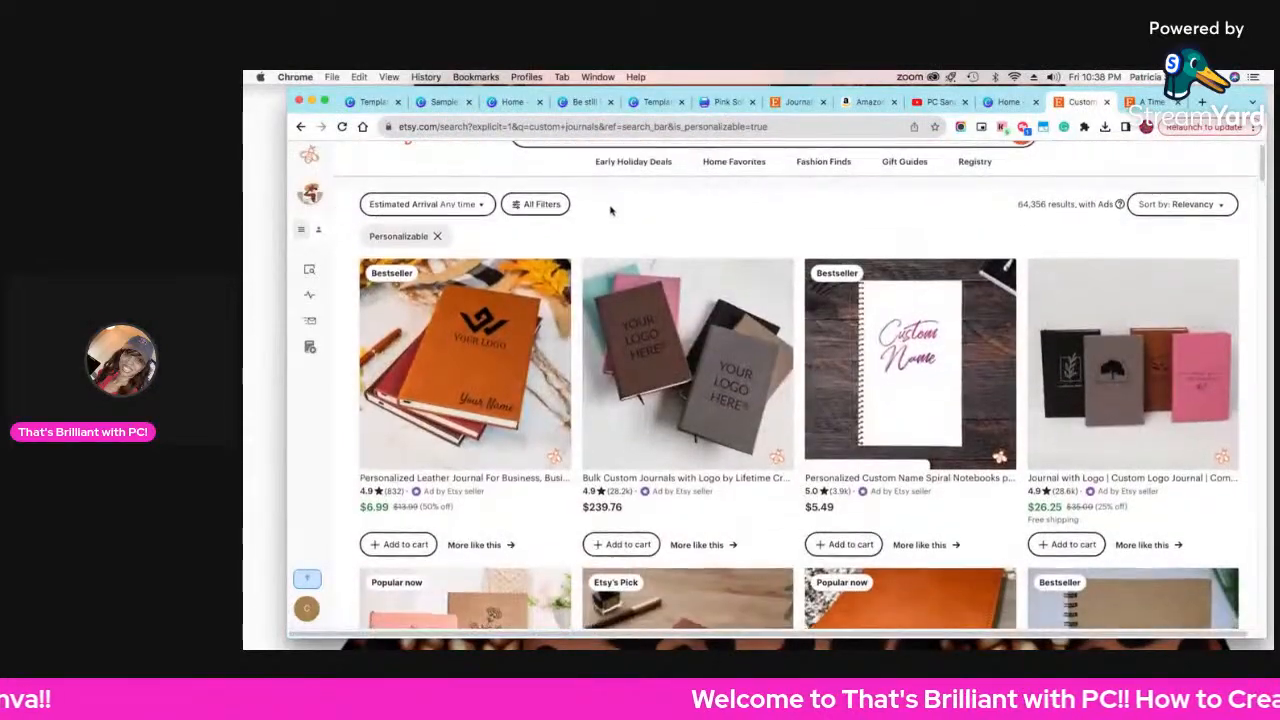
scroll(640, 224, "up", 1)
triple_click(572, 164)
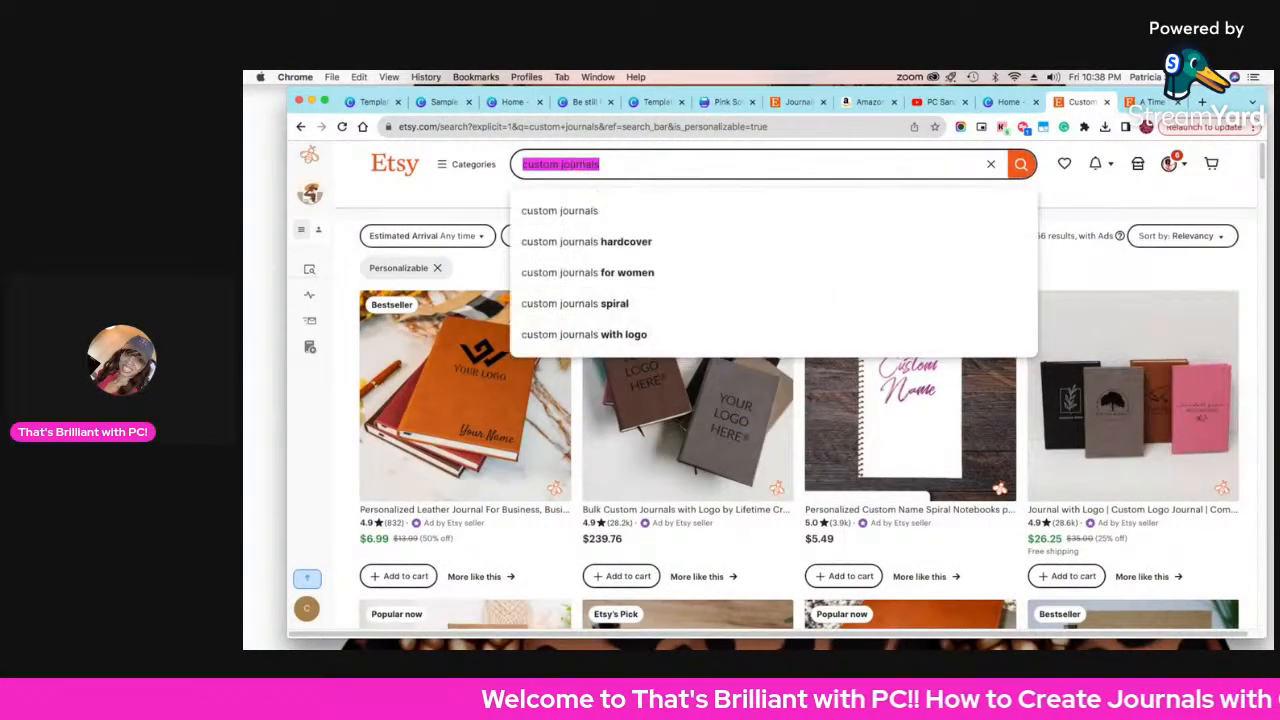
type("journals")
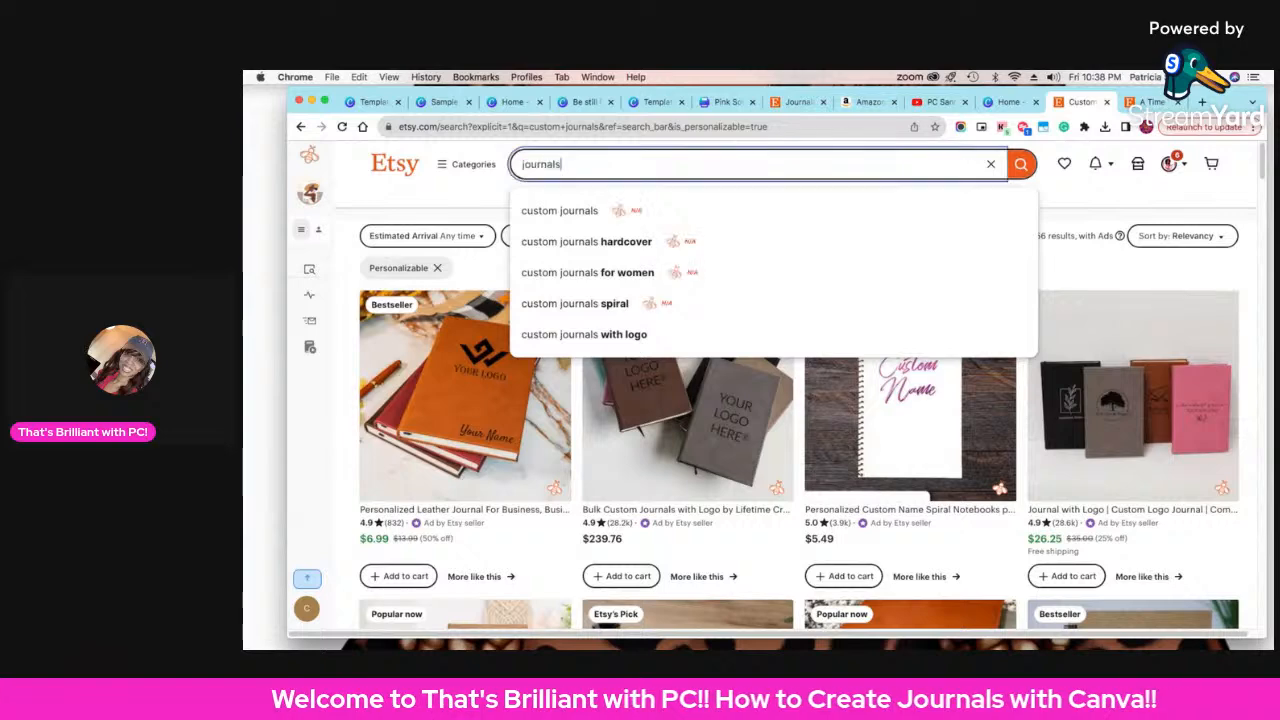
key("Return")
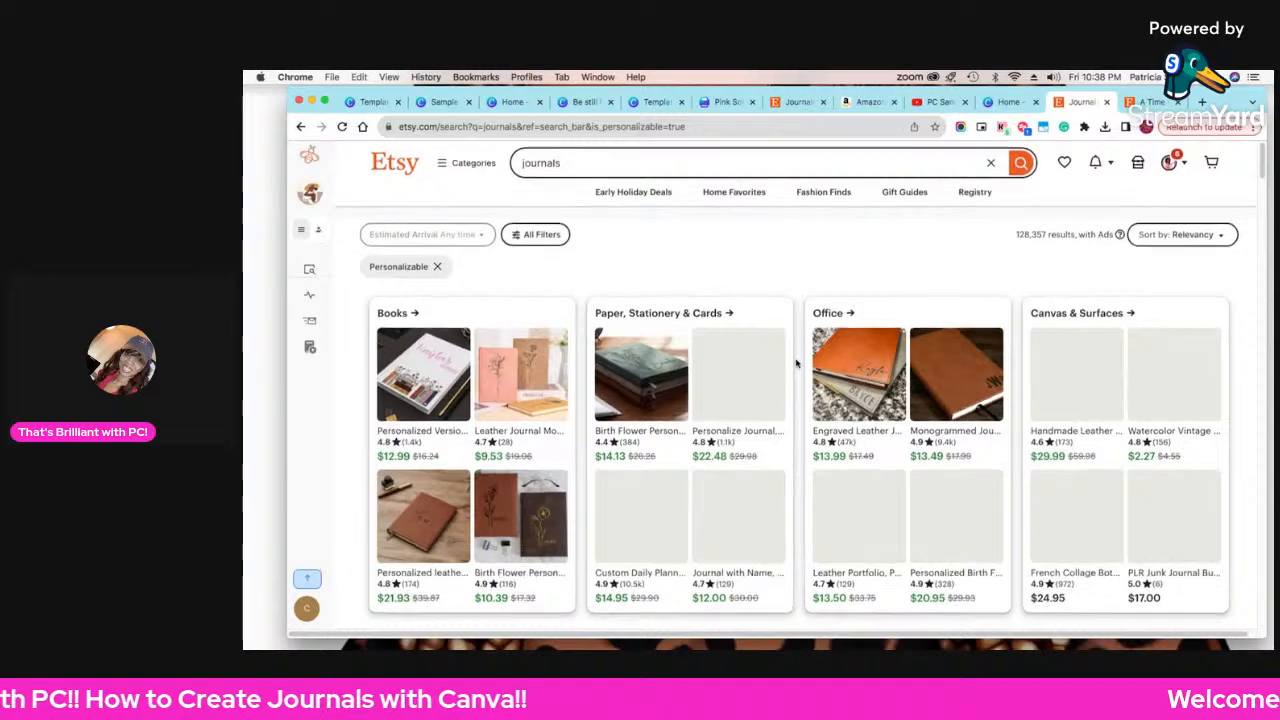
- Examine the general journal results for cover styles, personalization options and prices, from the category groups through the individual listings
scroll(796, 362, "down", 5)
scroll(796, 362, "down", 2)
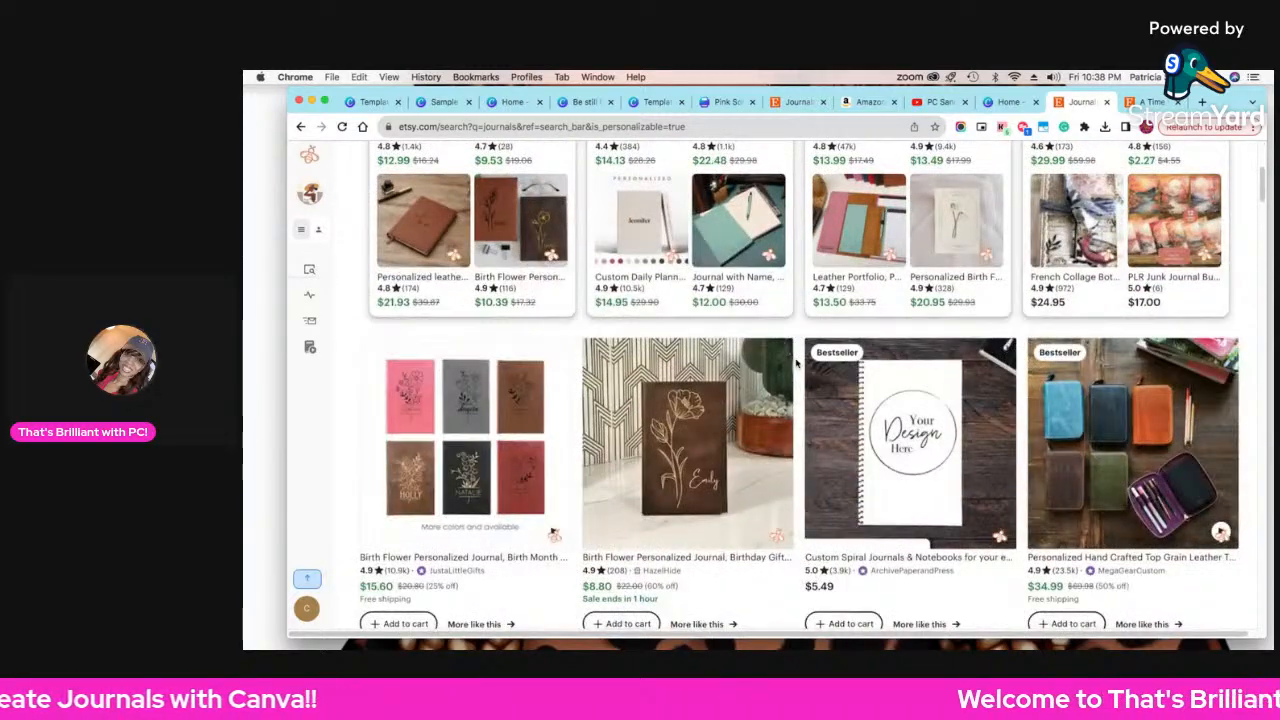
scroll(796, 362, "down", 3)
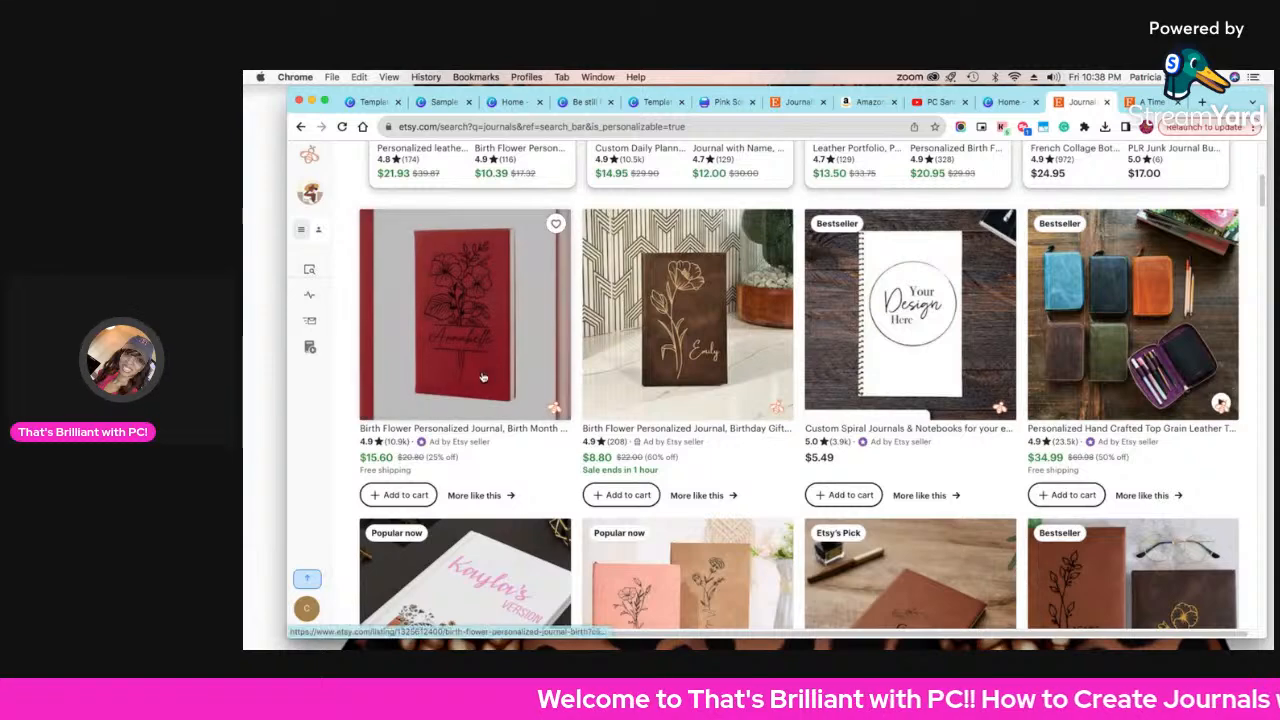
scroll(676, 486, "down", 1)
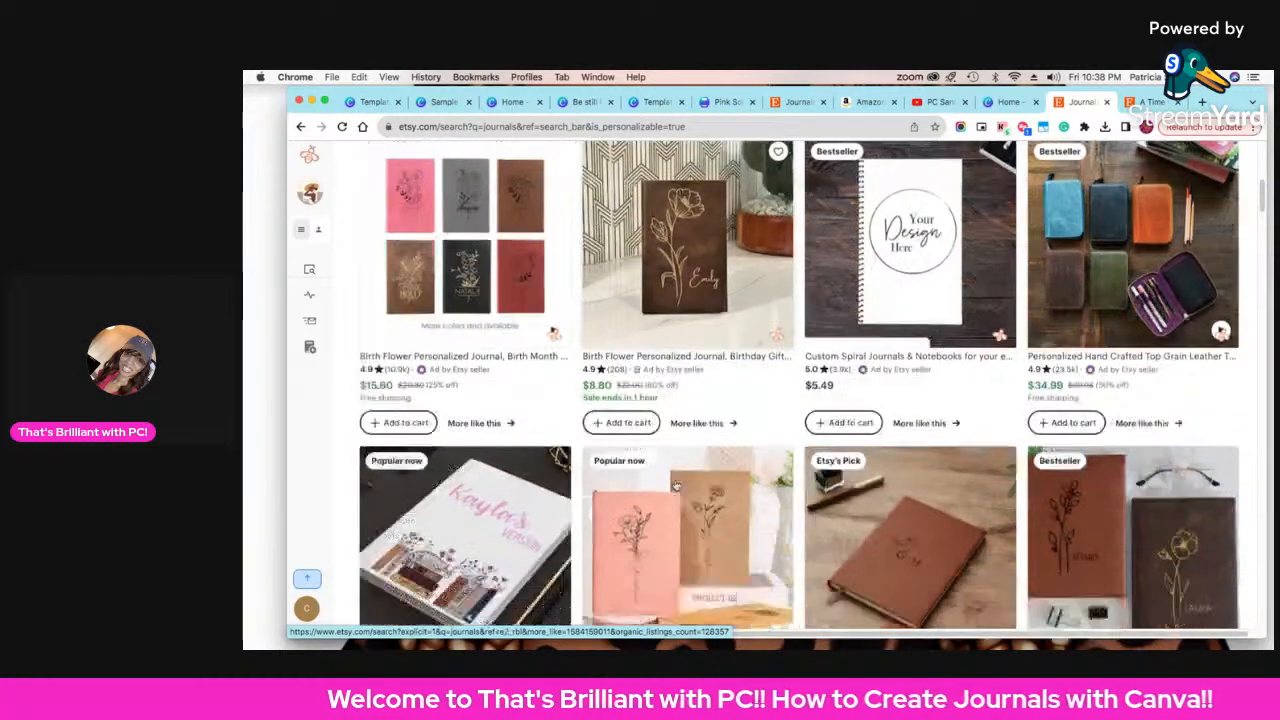
scroll(676, 486, "down", 1)
scroll(923, 514, "down", 3)
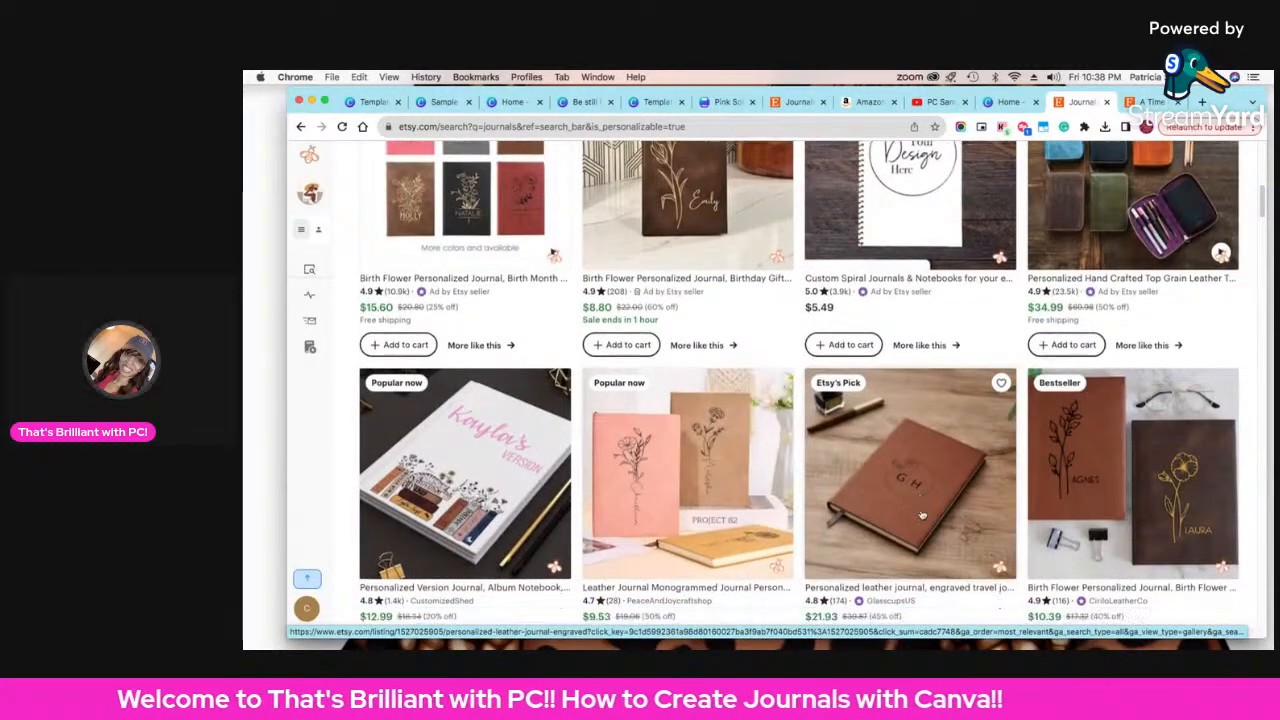
scroll(923, 514, "down", 6)
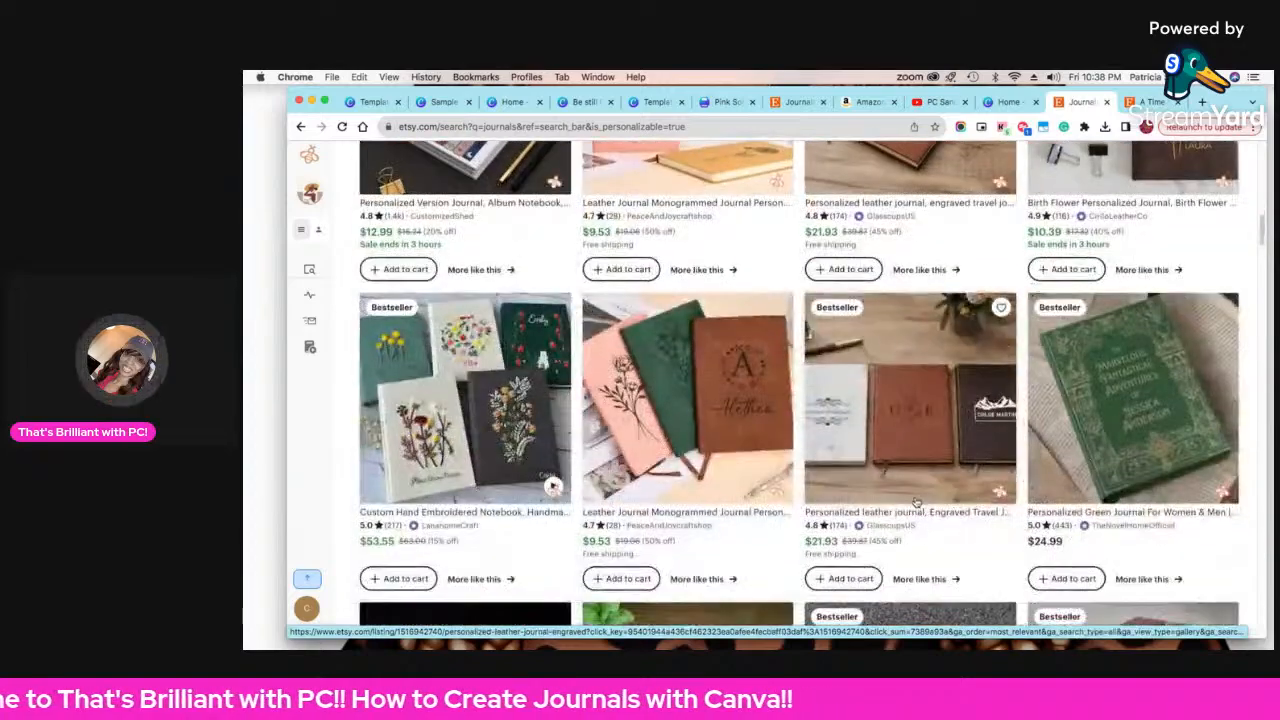
scroll(912, 503, "down", 11)
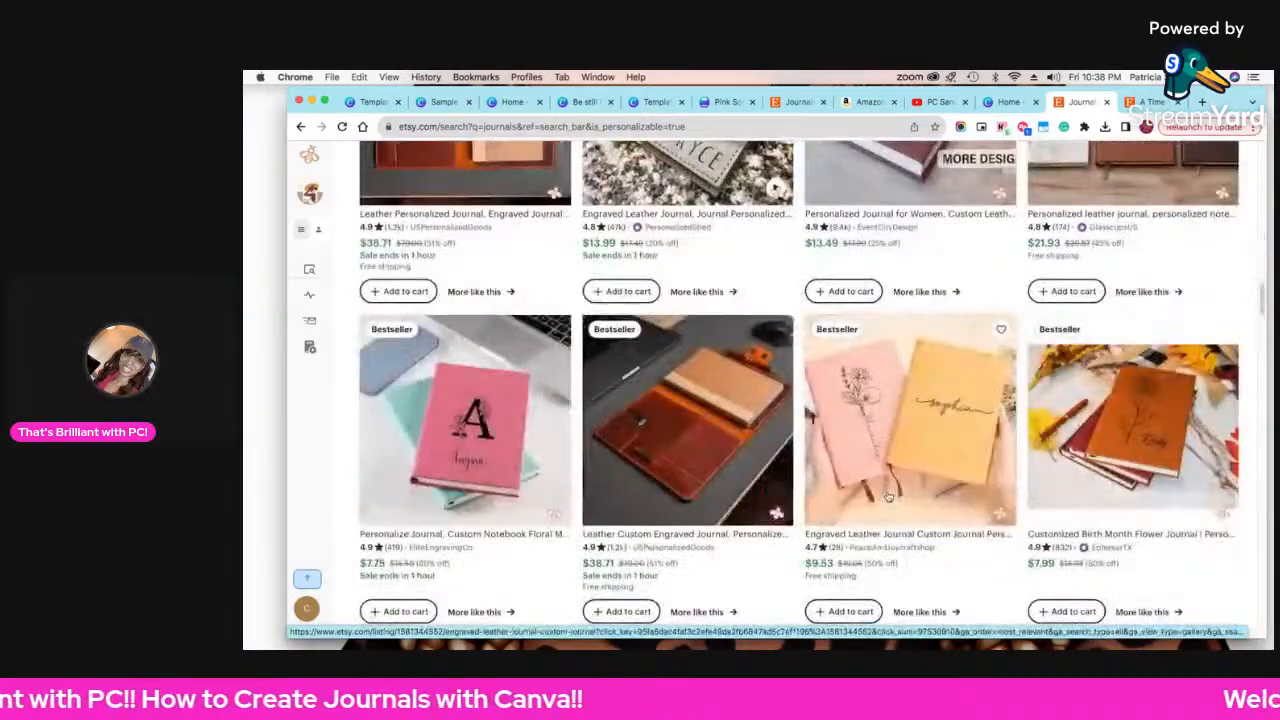
scroll(887, 496, "down", 4)
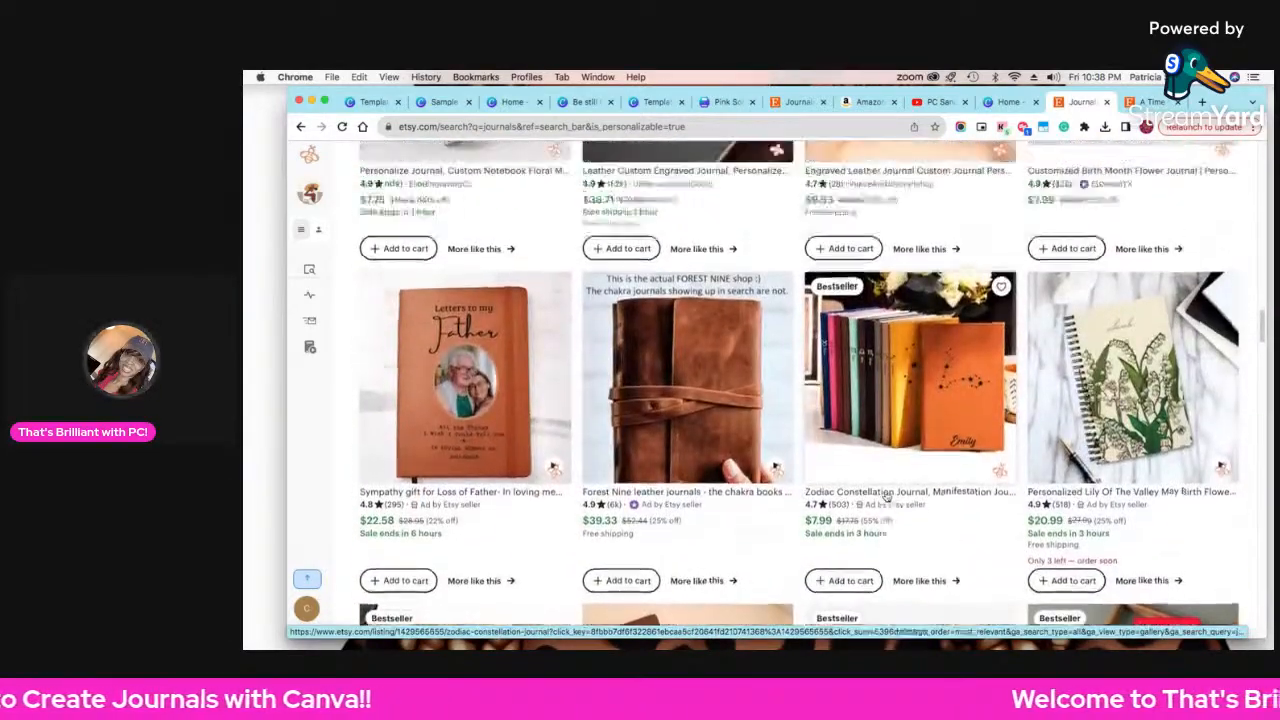
scroll(885, 495, "up", 1)
scroll(885, 495, "down", 9)
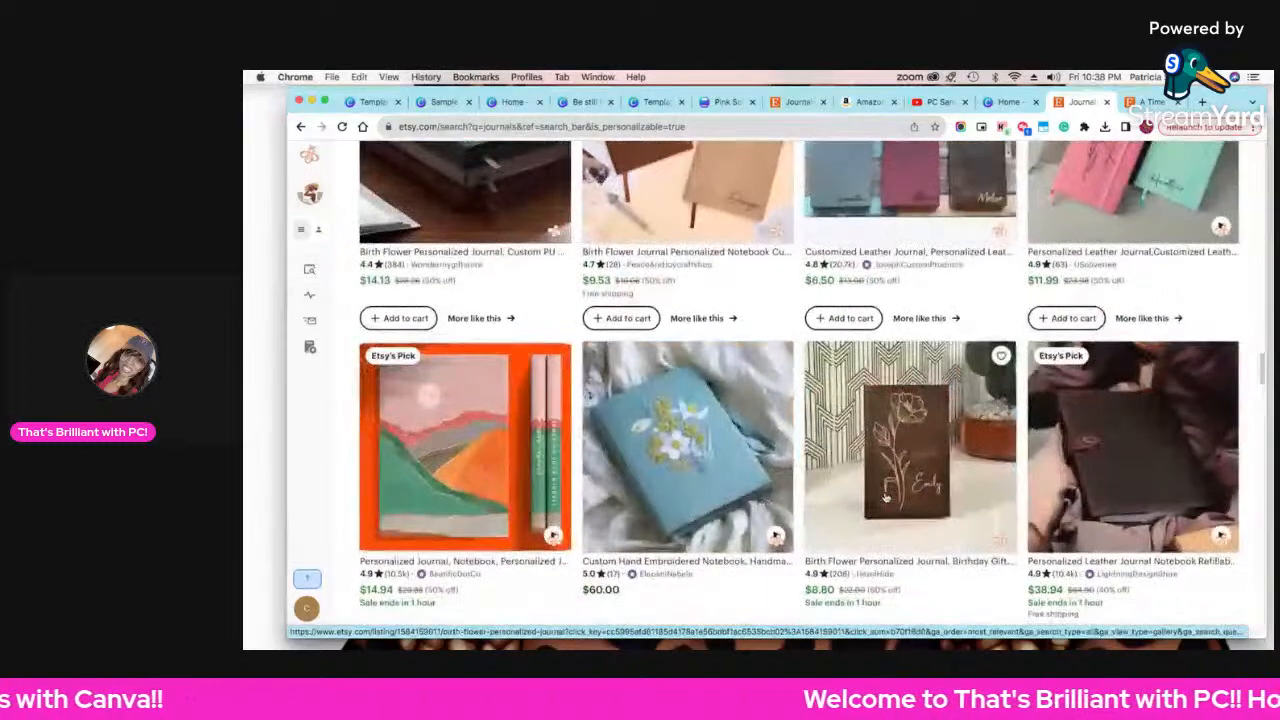
scroll(885, 497, "down", 2)
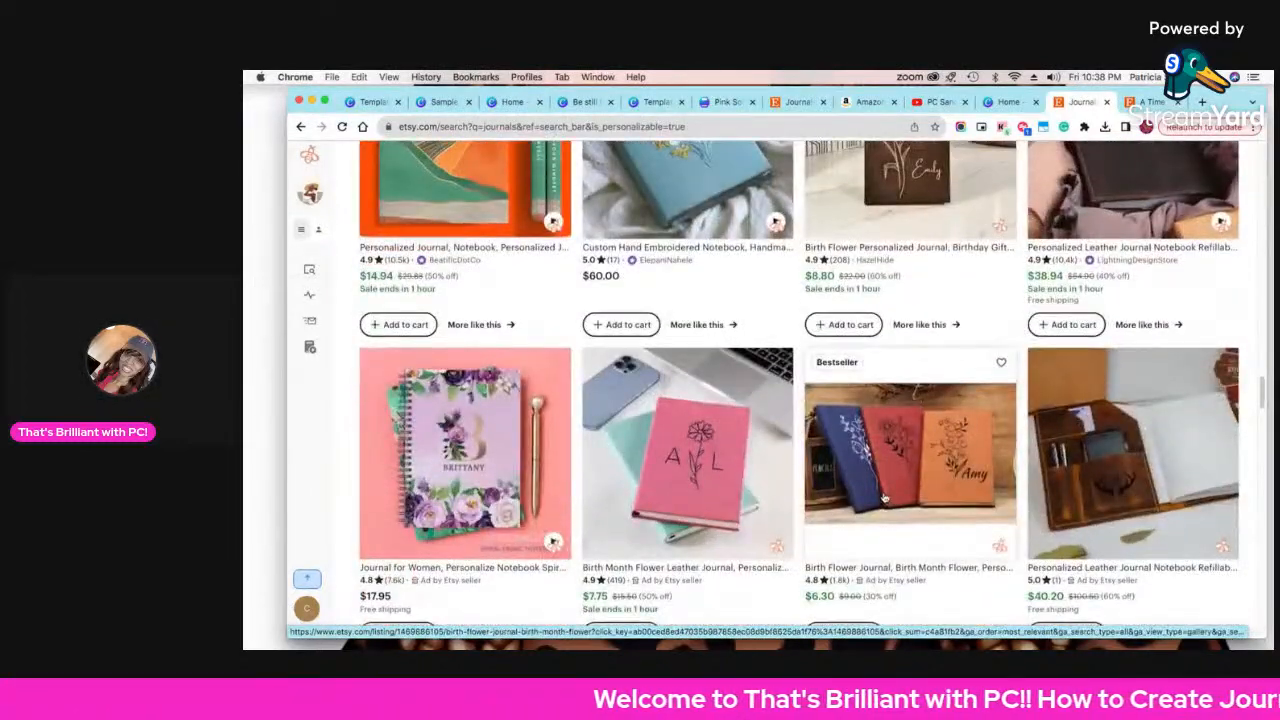
scroll(884, 497, "down", 6)
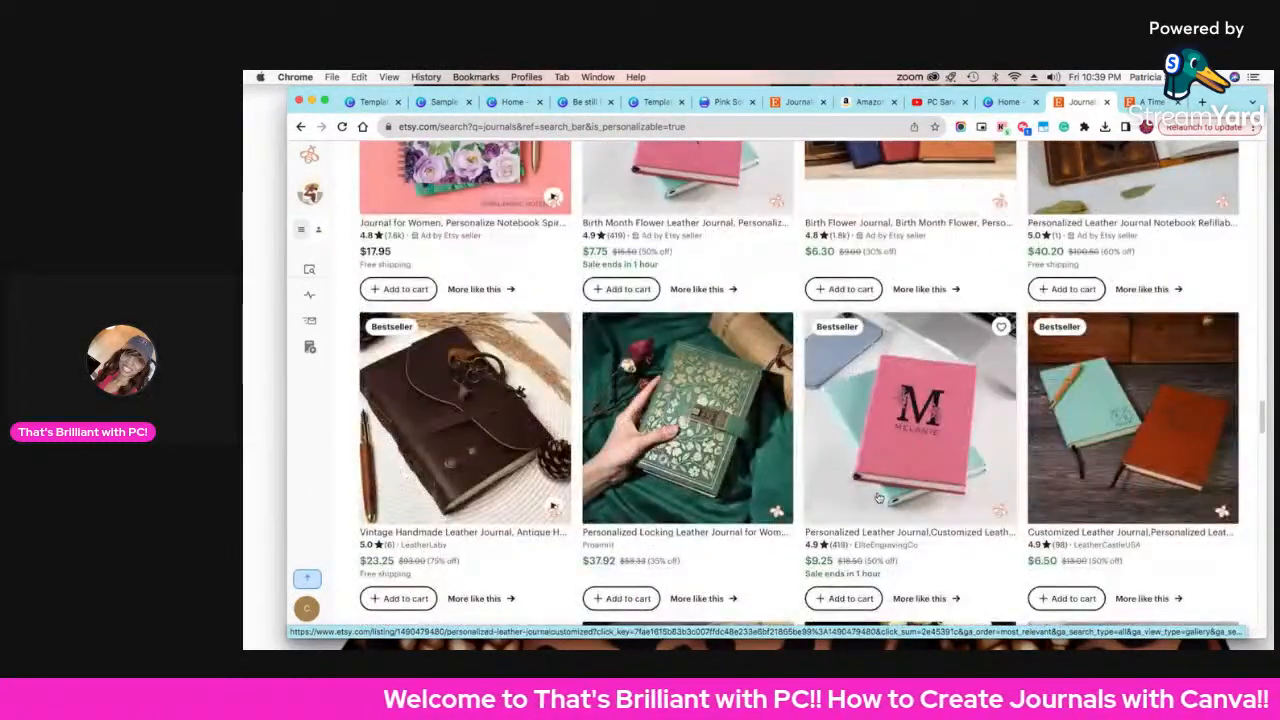
scroll(932, 285, "up", 2)
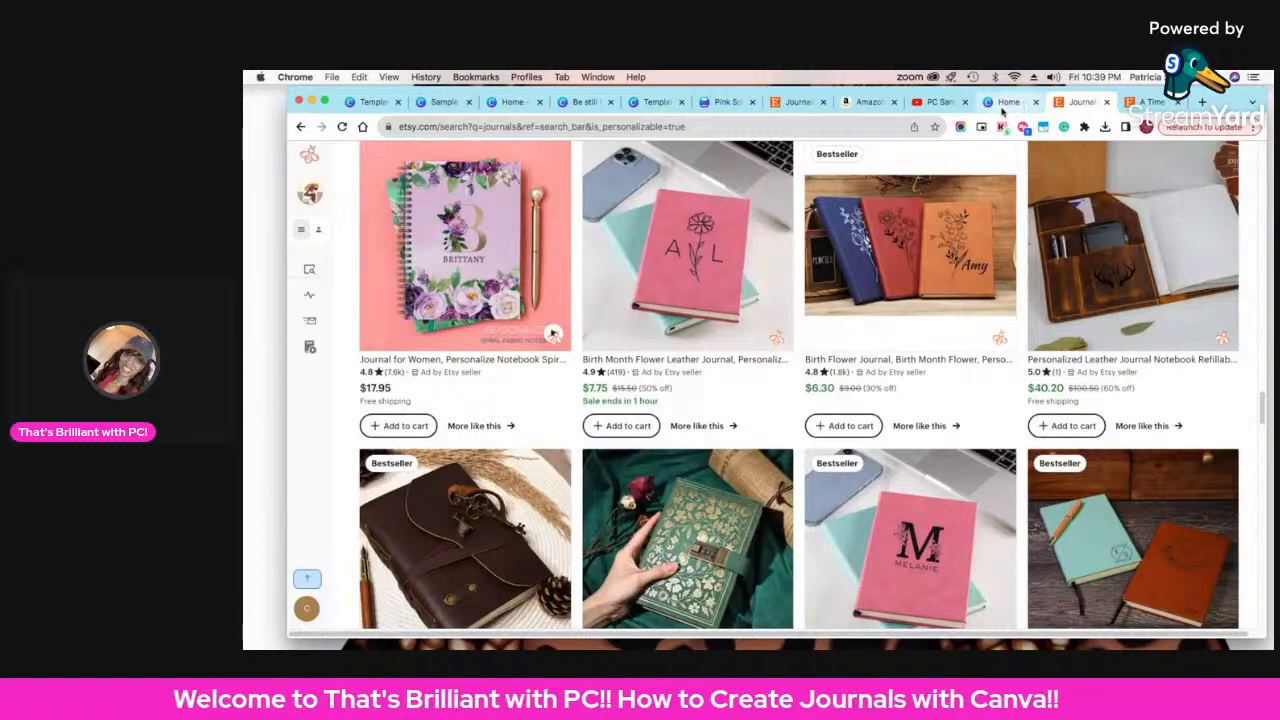
- Switch back to the Pink Soft Watercolor Gratitude Journal design in Canva, and open the Printify site in a new browser tab
left_click(1003, 104)
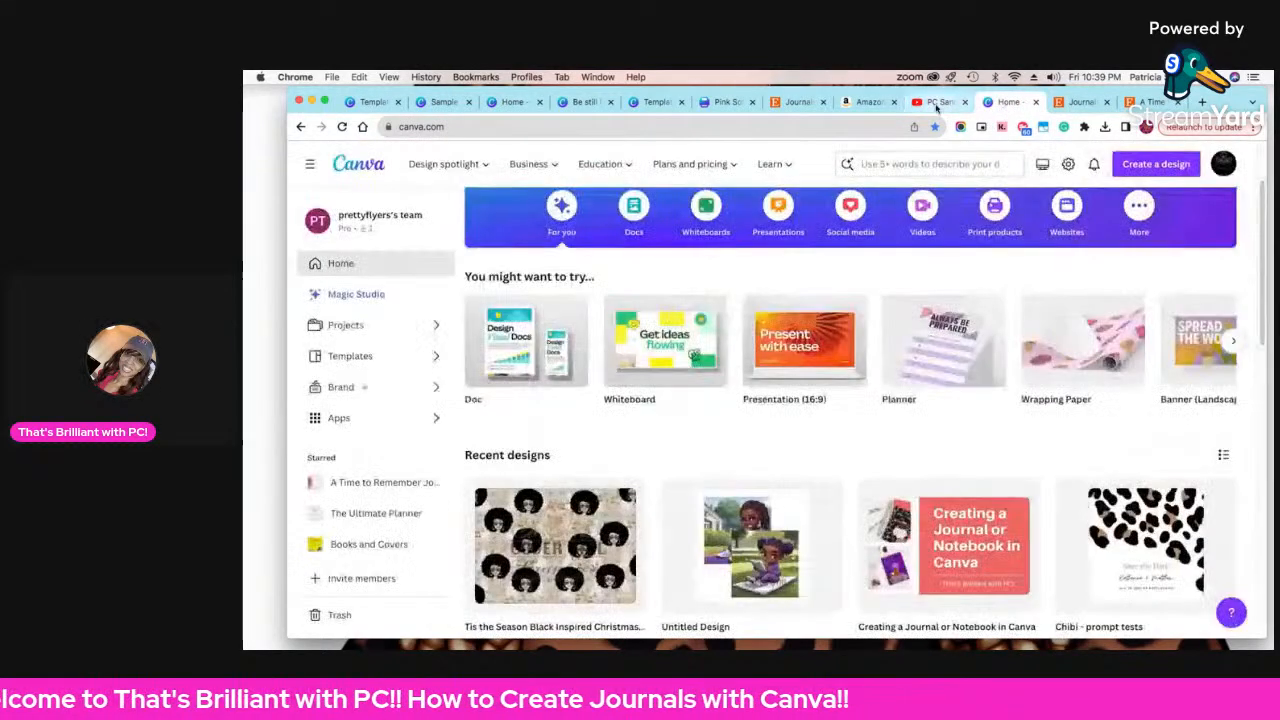
left_click(722, 106)
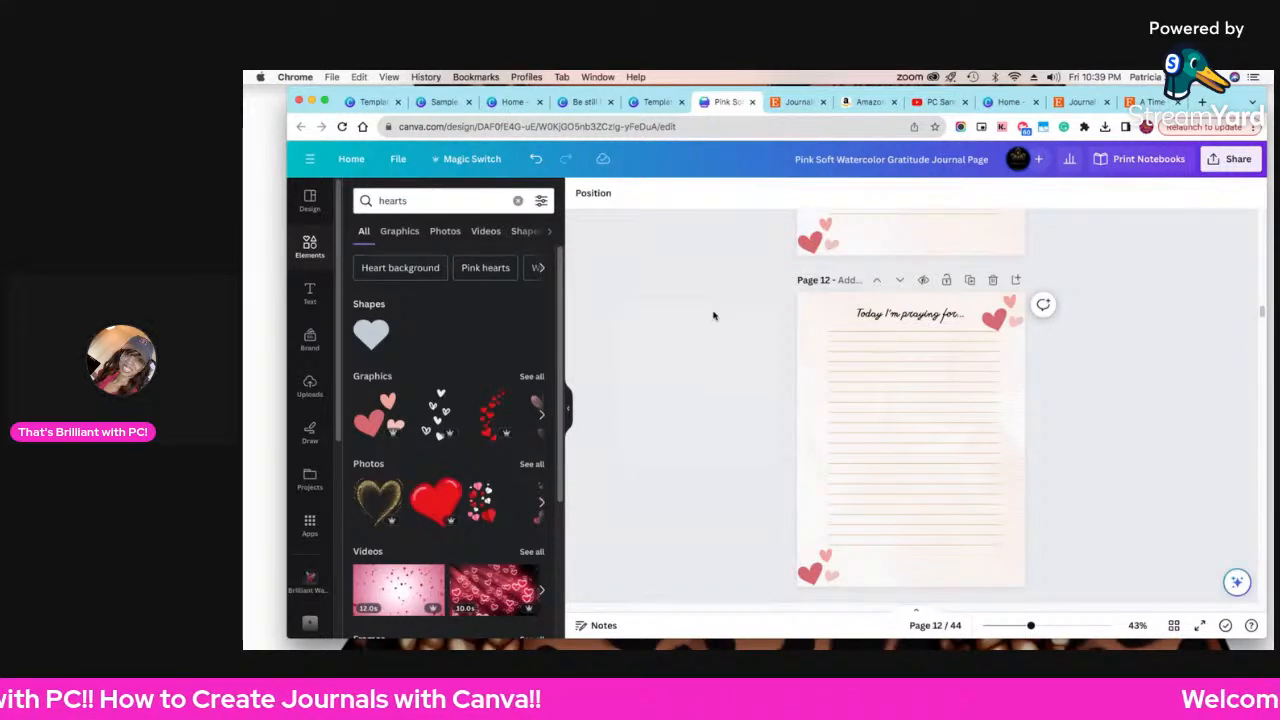
left_click(1202, 102)
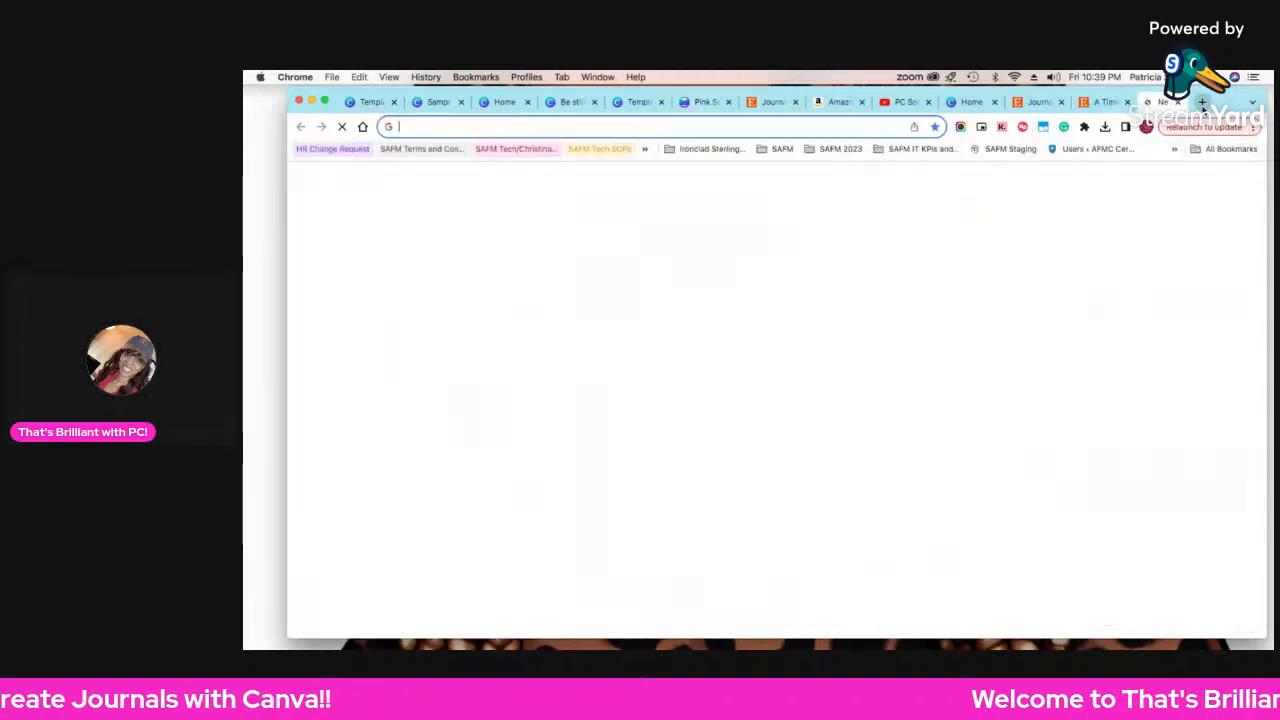
type("prin")
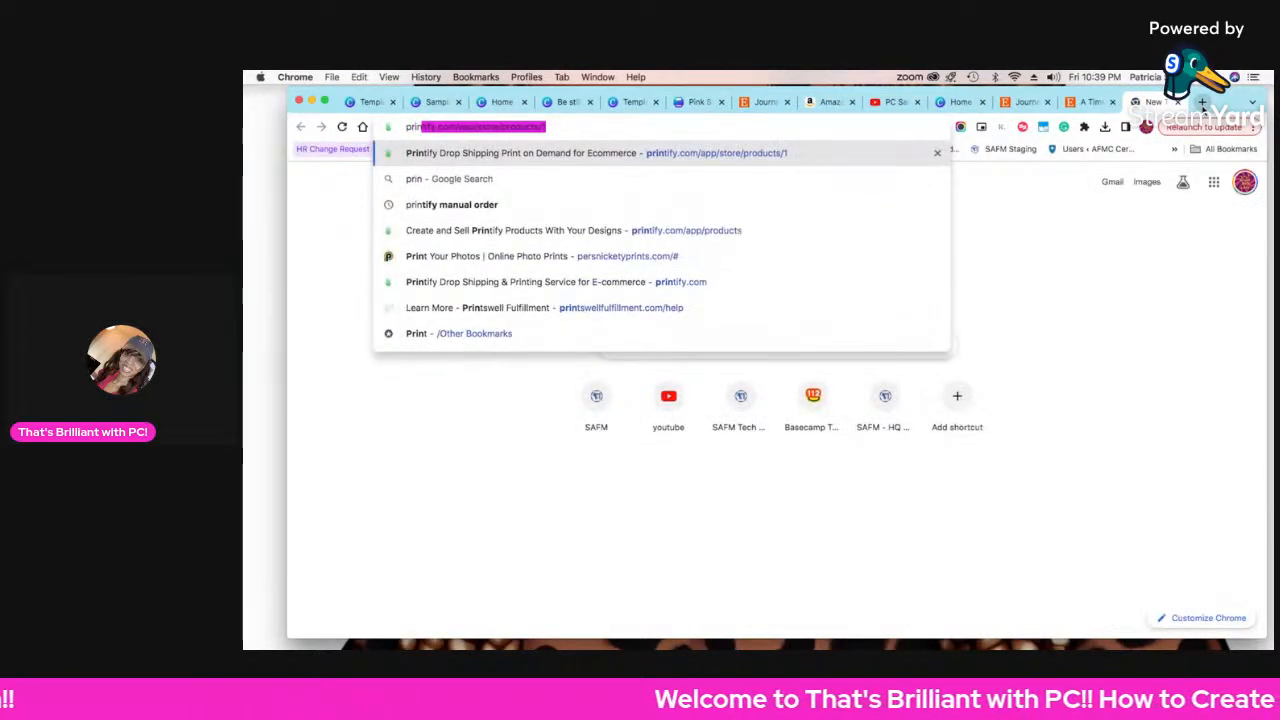
key("Return")
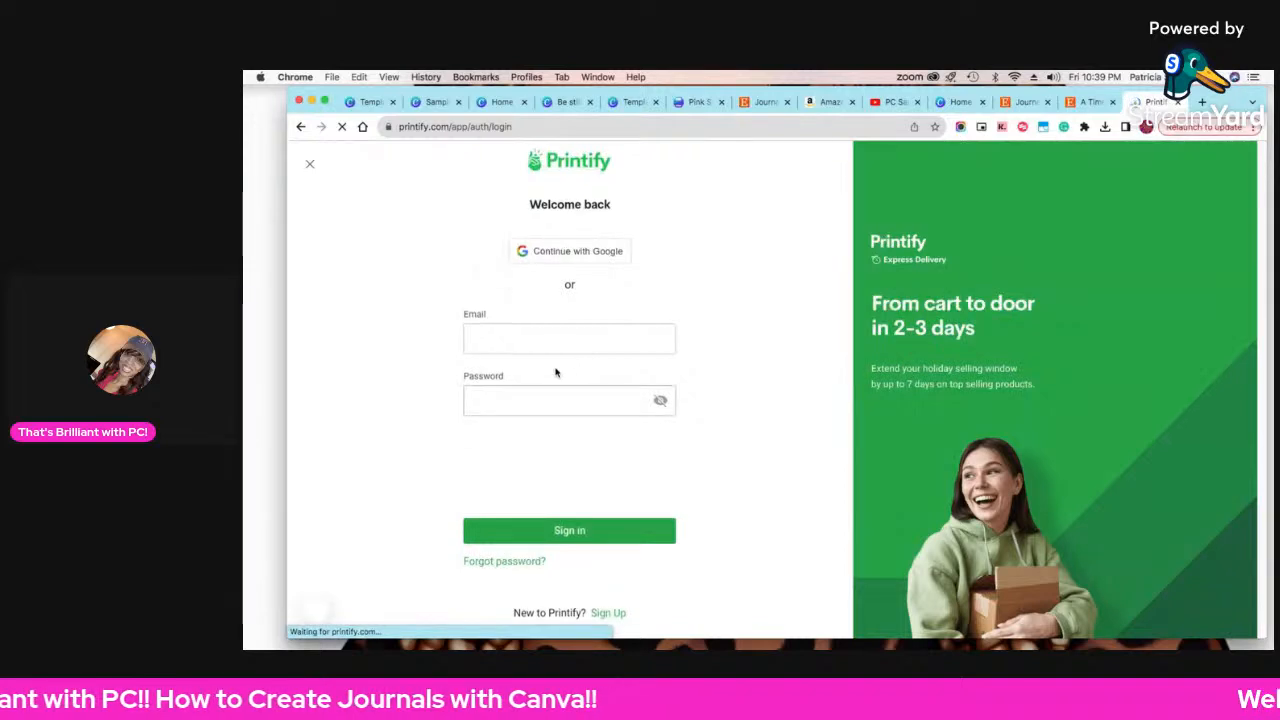
- Sign in to Printify with the Google account and open the featured products page of the product catalog
left_click(559, 254)
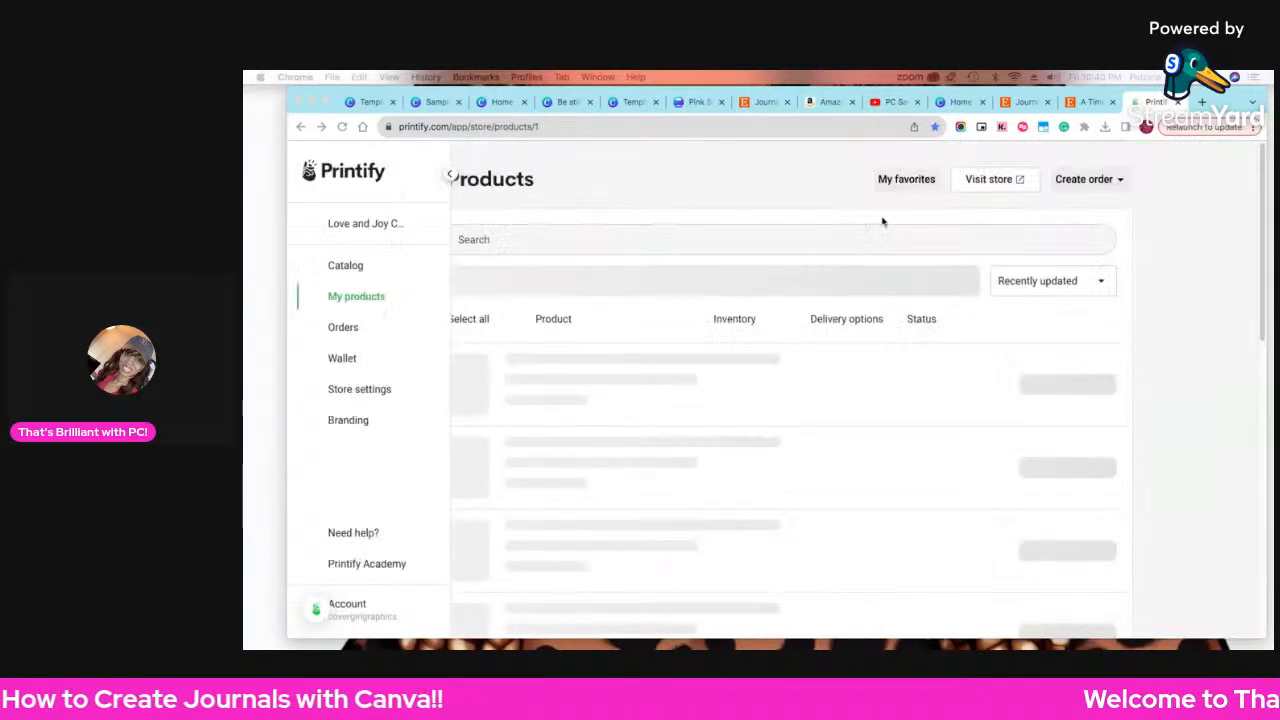
left_click(345, 267)
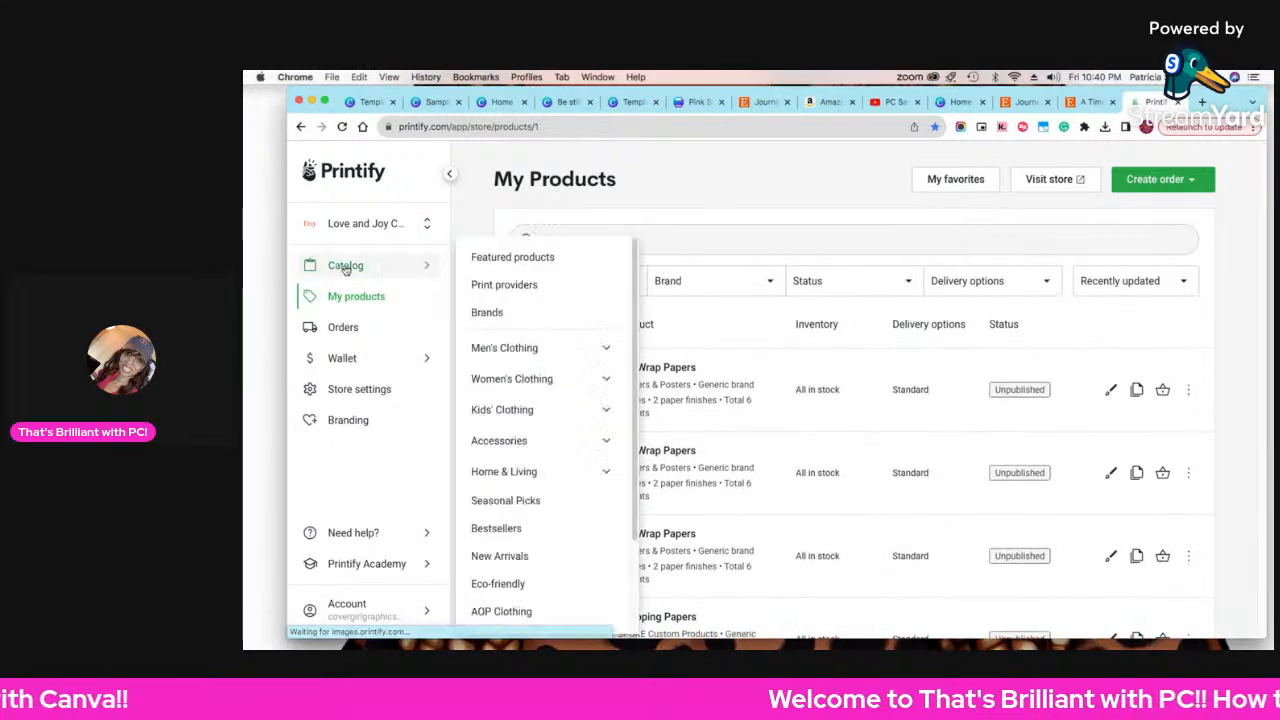
left_click(520, 262)
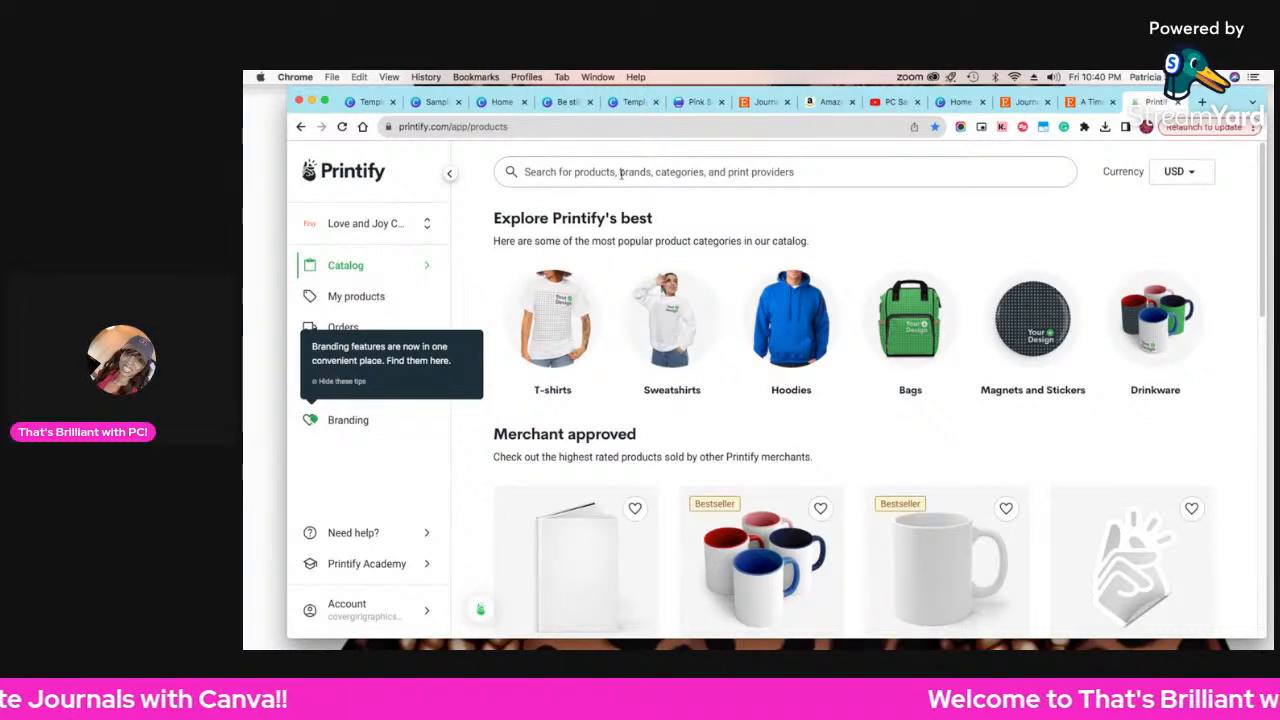
- Search the Printify product catalog for "journal"
left_click(621, 173)
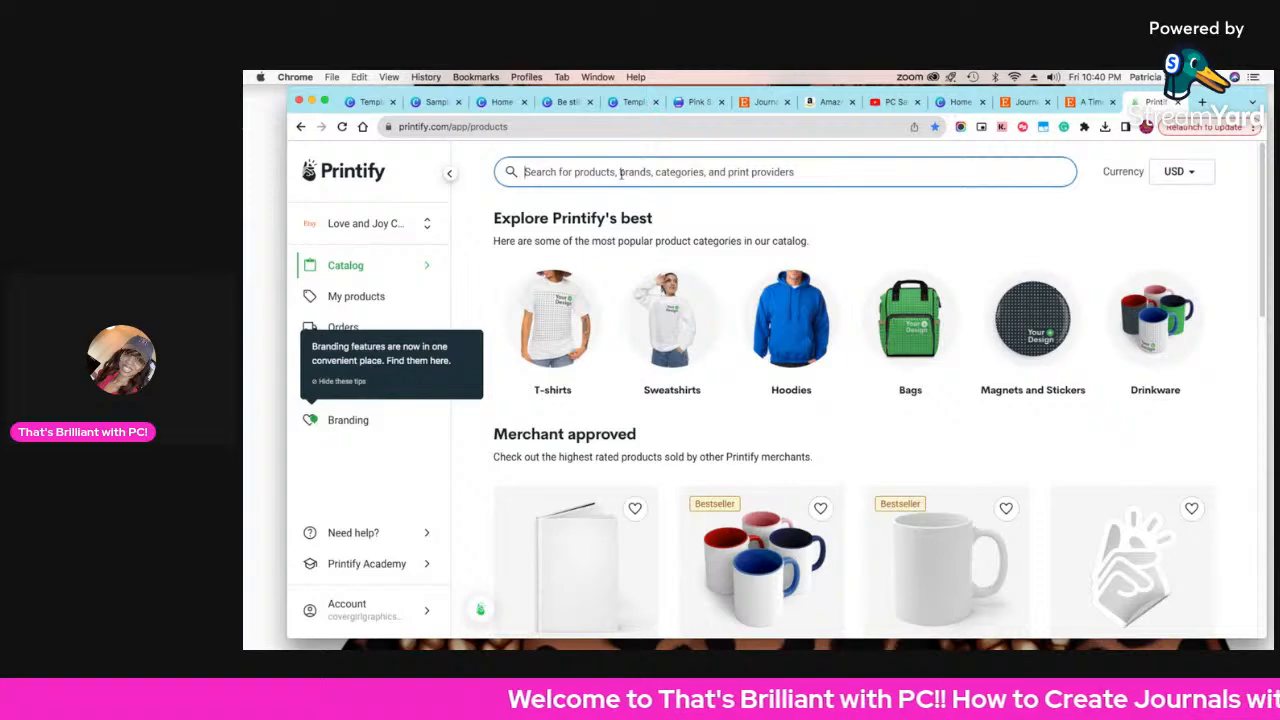
type("p")
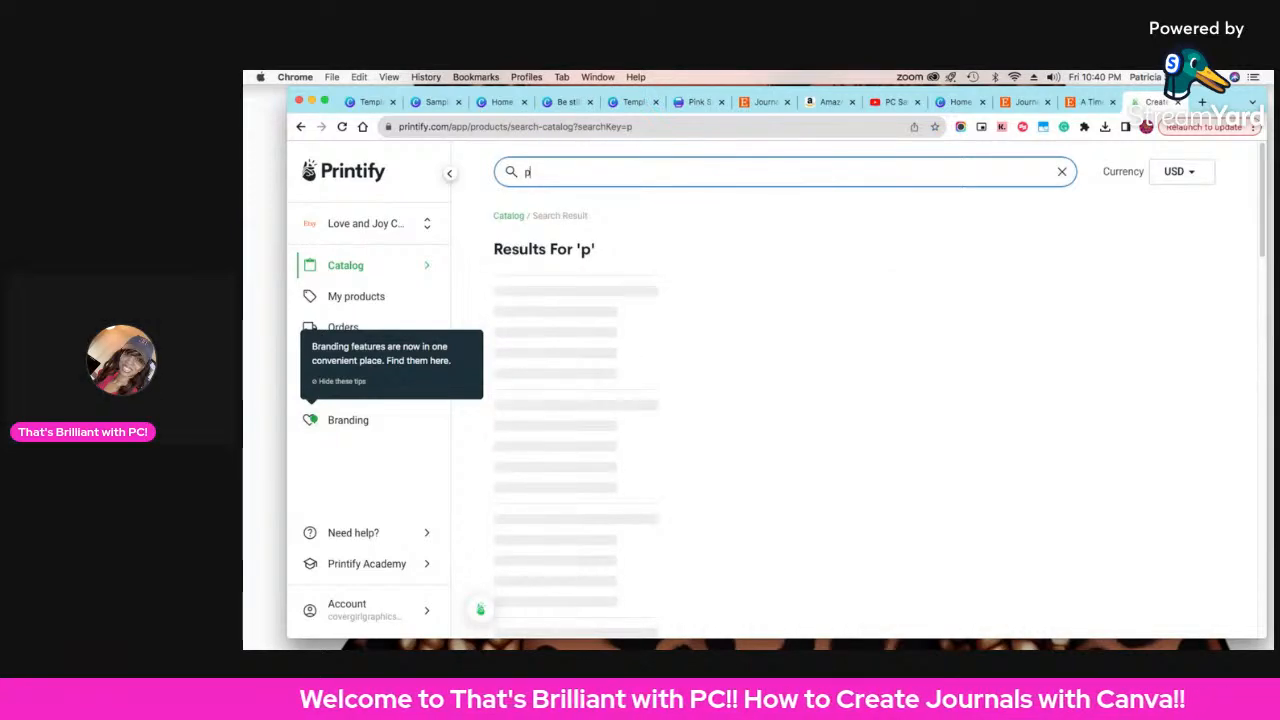
key("BackSpace")
type("journal")
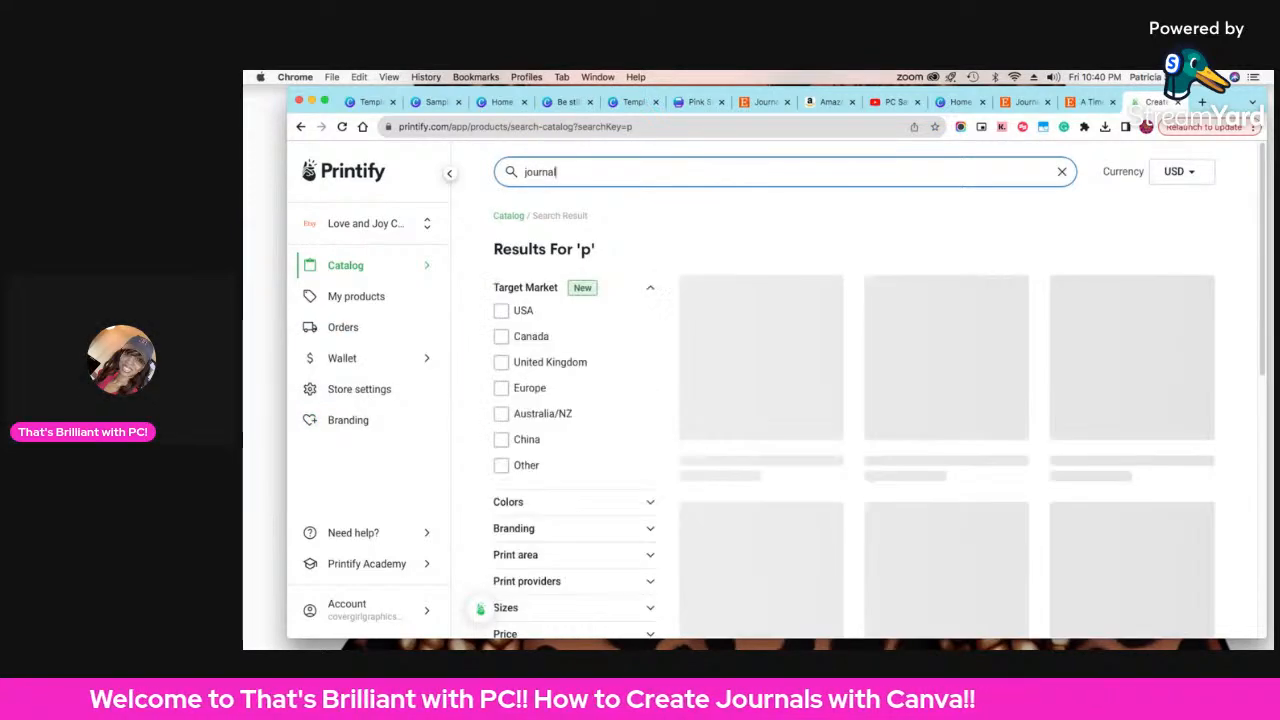
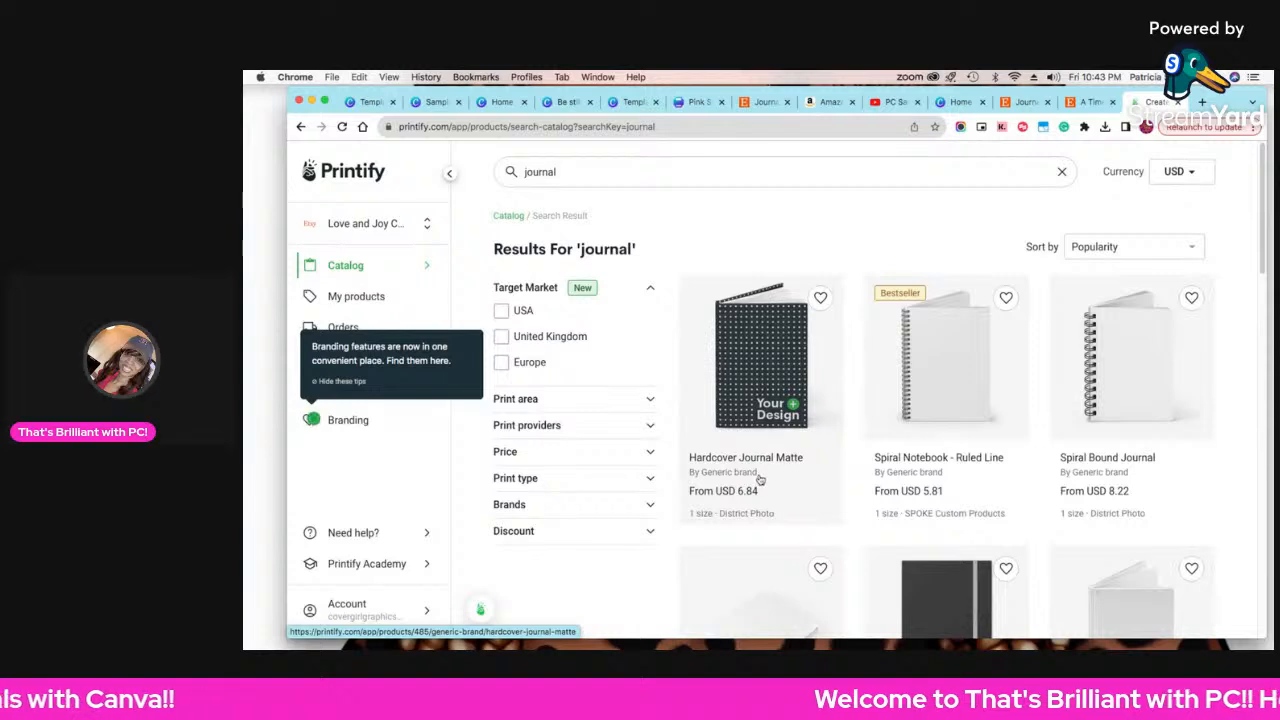
- Examine the journal and notebook results through the end of the list for cover types, starting prices, sizes and print providers
scroll(904, 470, "down", 2)
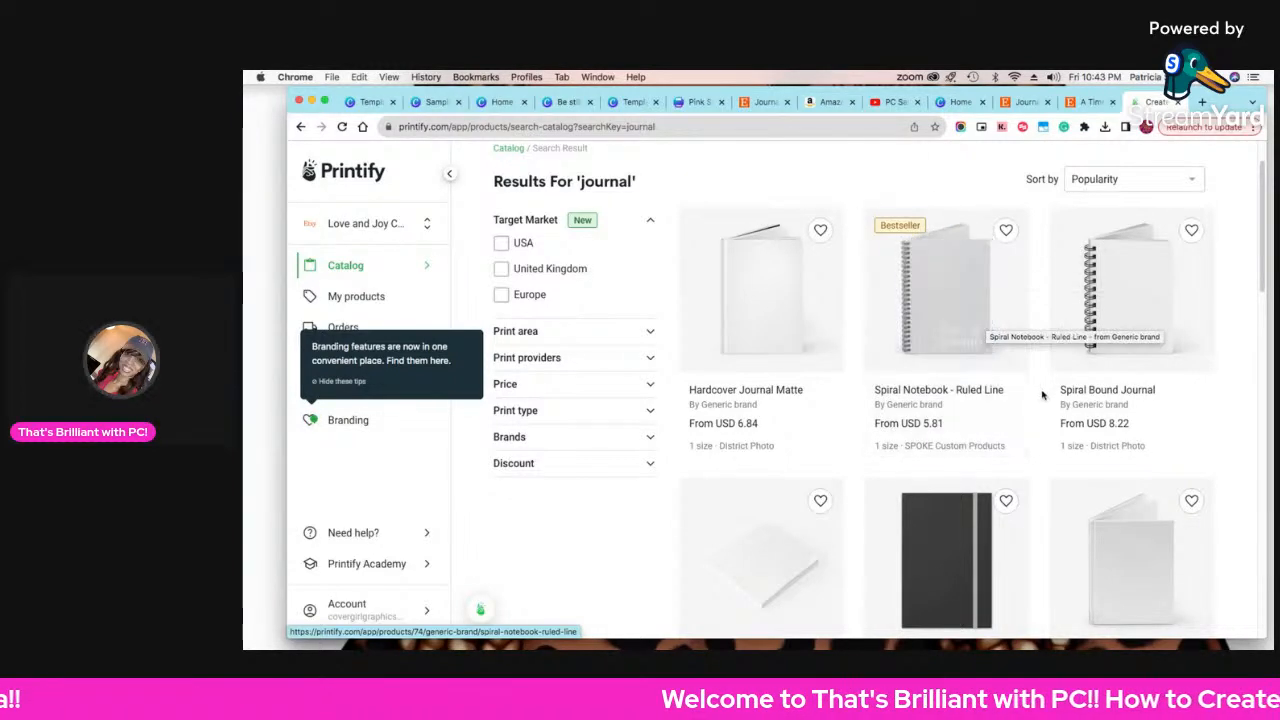
scroll(1040, 405, "down", 3)
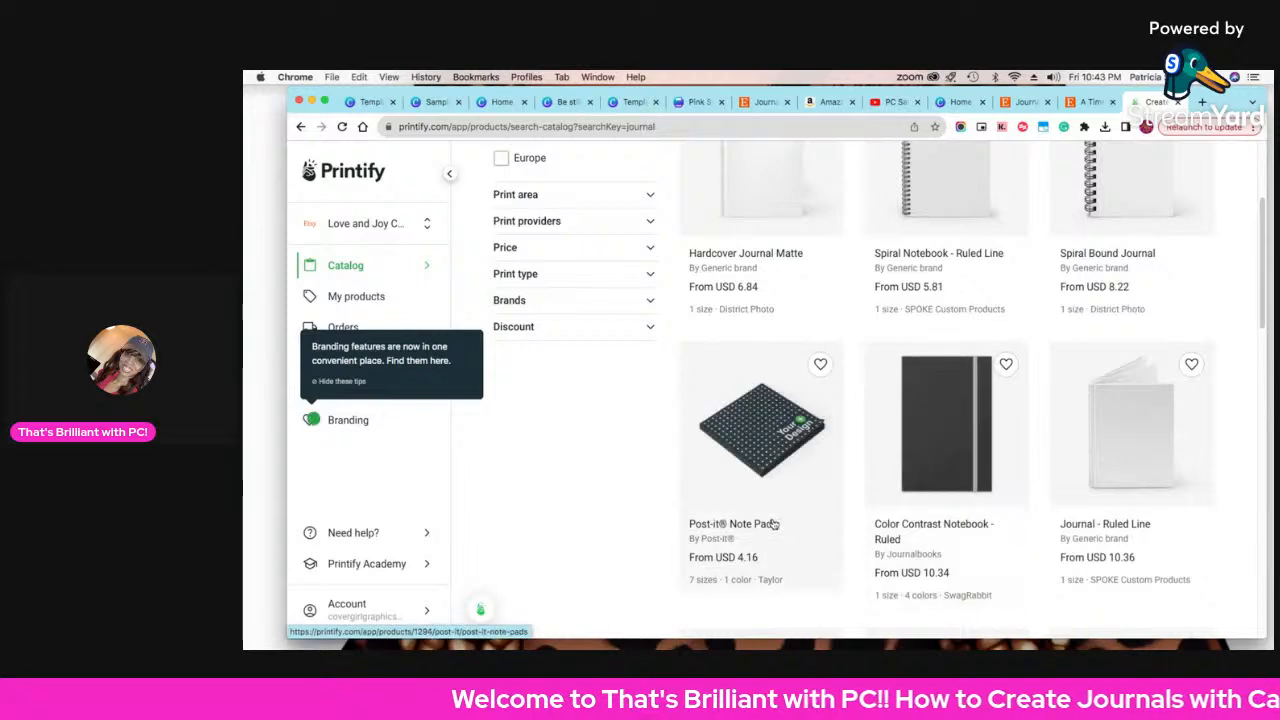
scroll(983, 519, "down", 1)
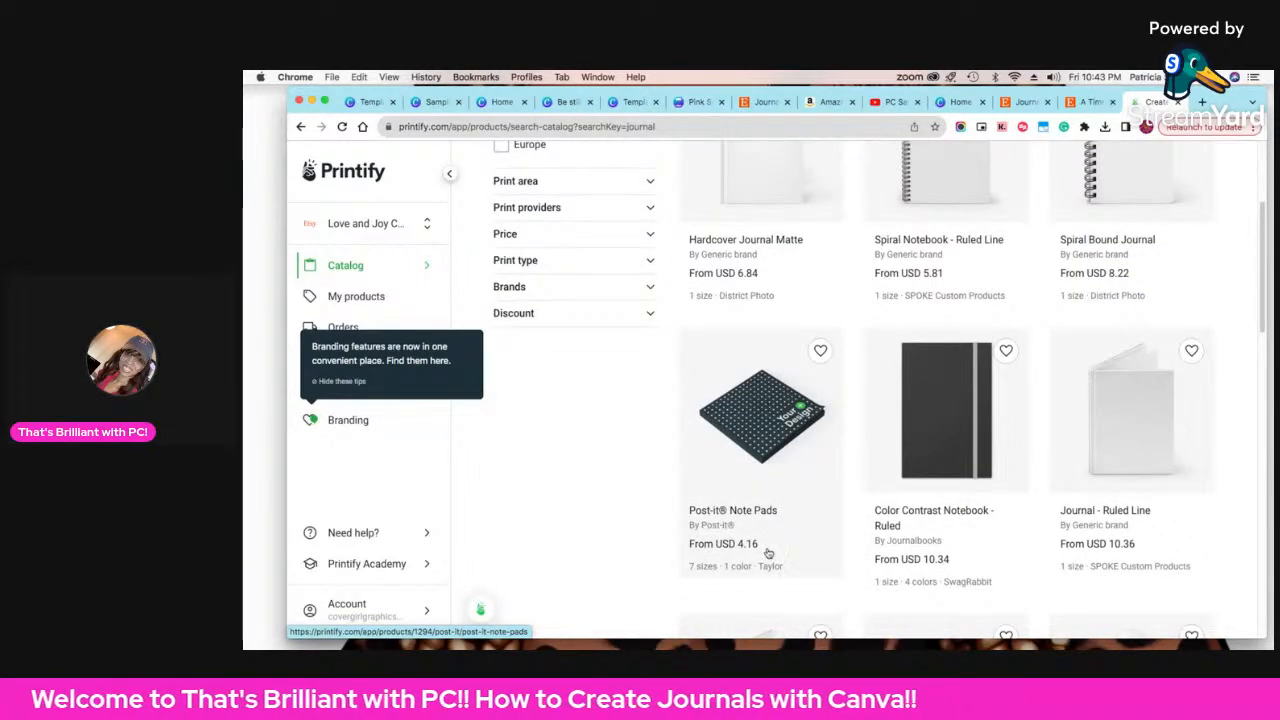
scroll(768, 549, "down", 1)
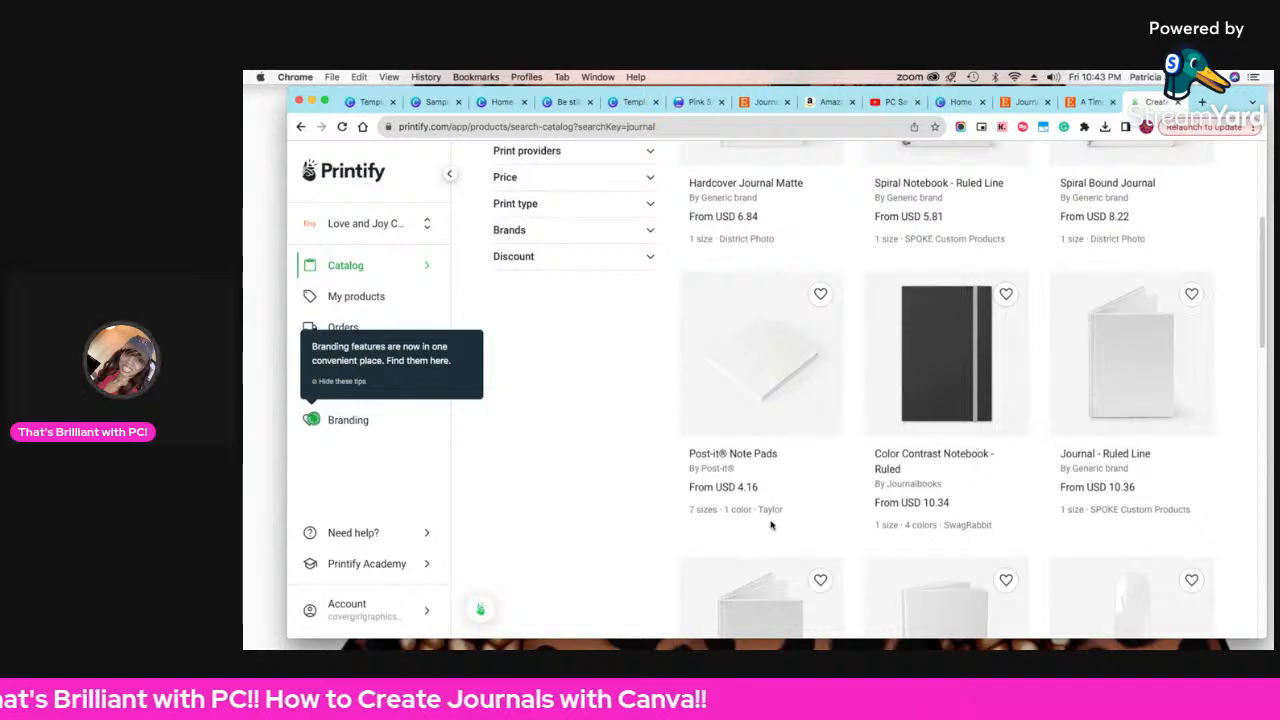
scroll(773, 520, "down", 3)
scroll(773, 515, "down", 2)
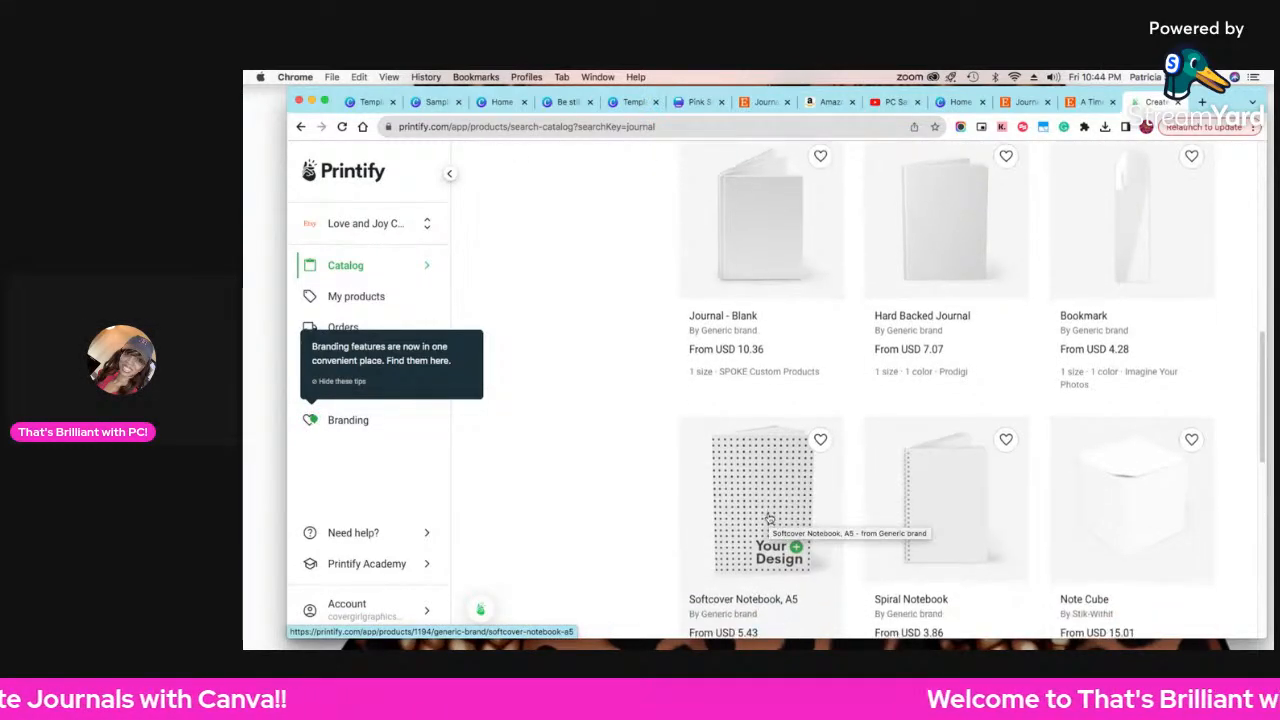
scroll(771, 515, "down", 4)
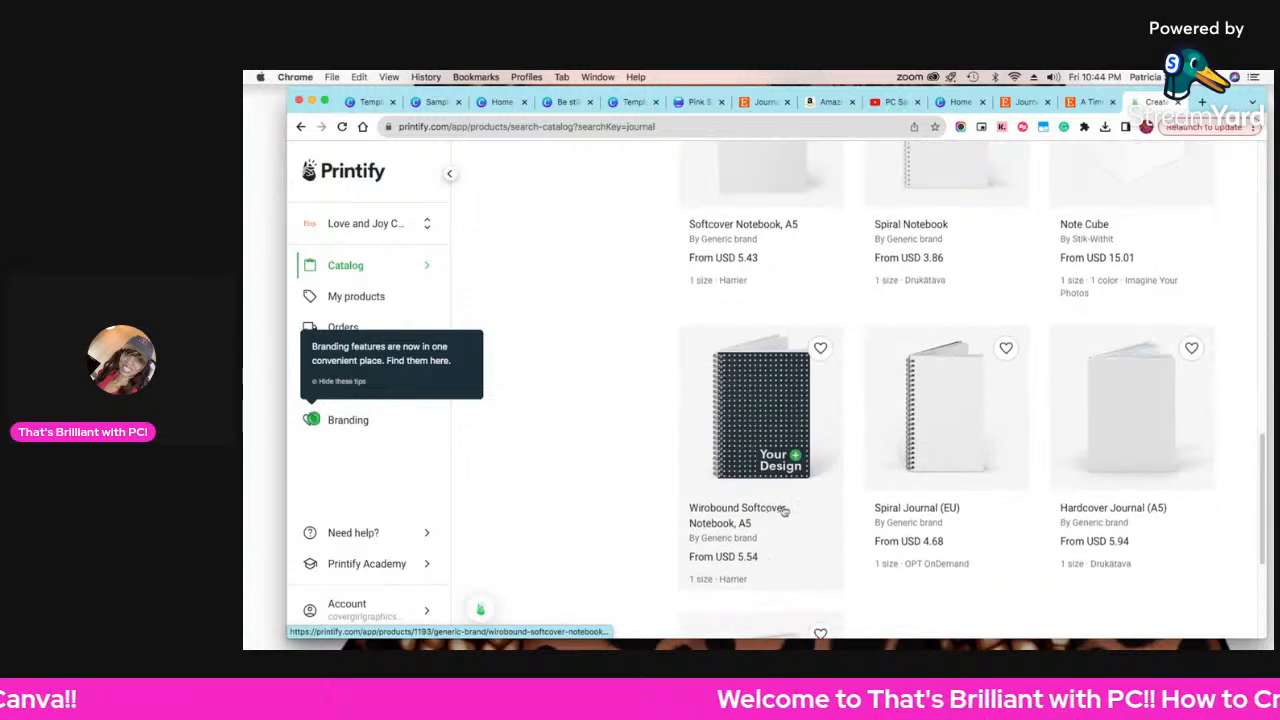
scroll(1004, 524, "down", 3)
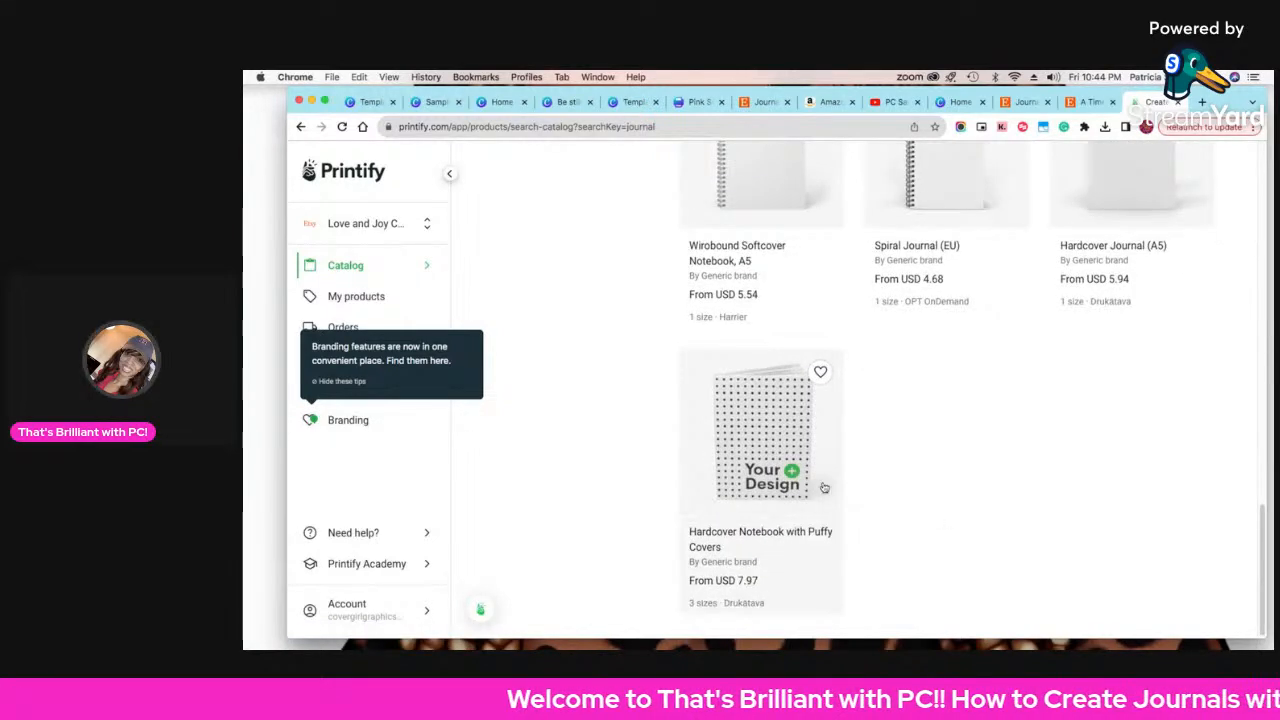
scroll(851, 285, "up", 6)
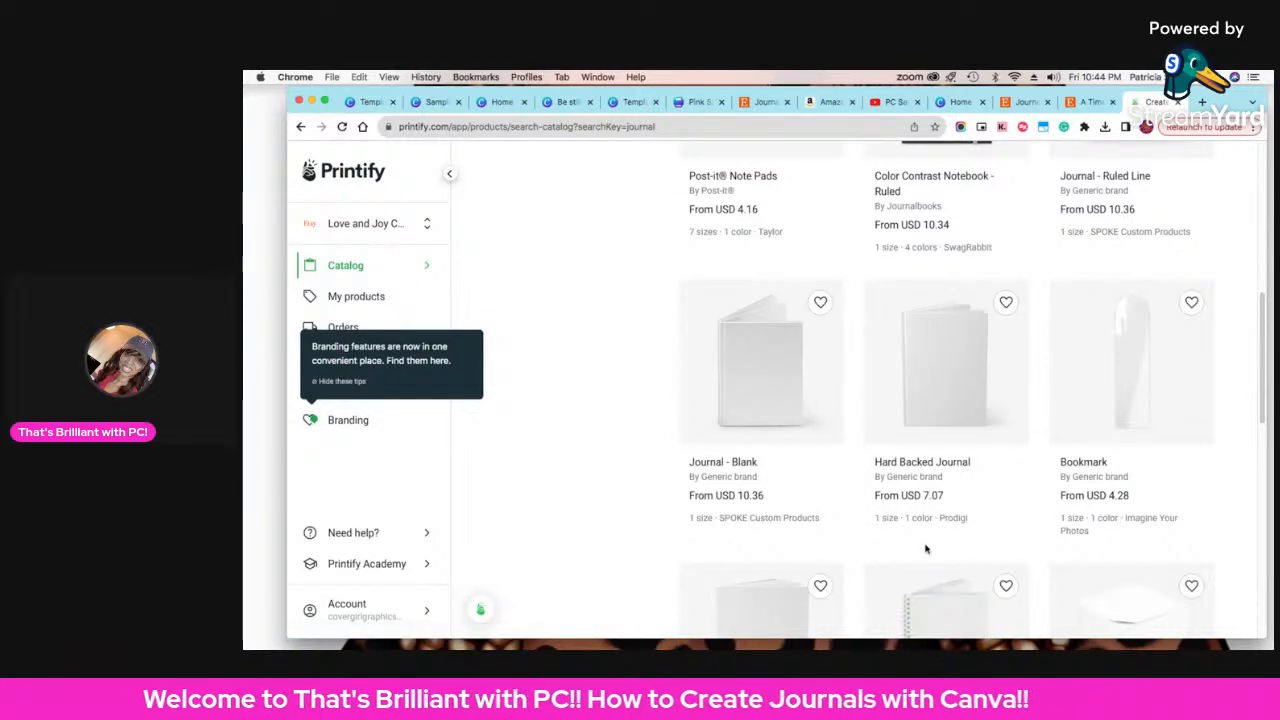
scroll(910, 450, "up", 6)
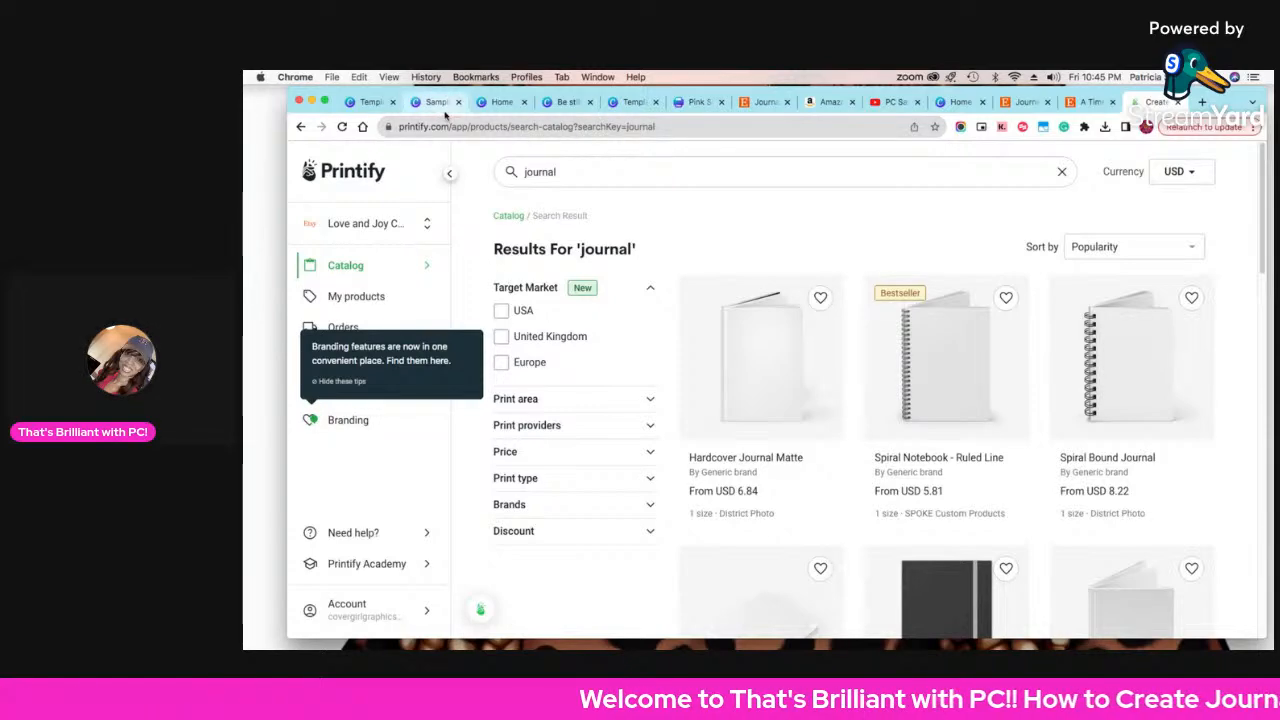
- Switch to the Etsy journals results, skim the personalizable journal listings, and clear the search term
left_click(1001, 108)
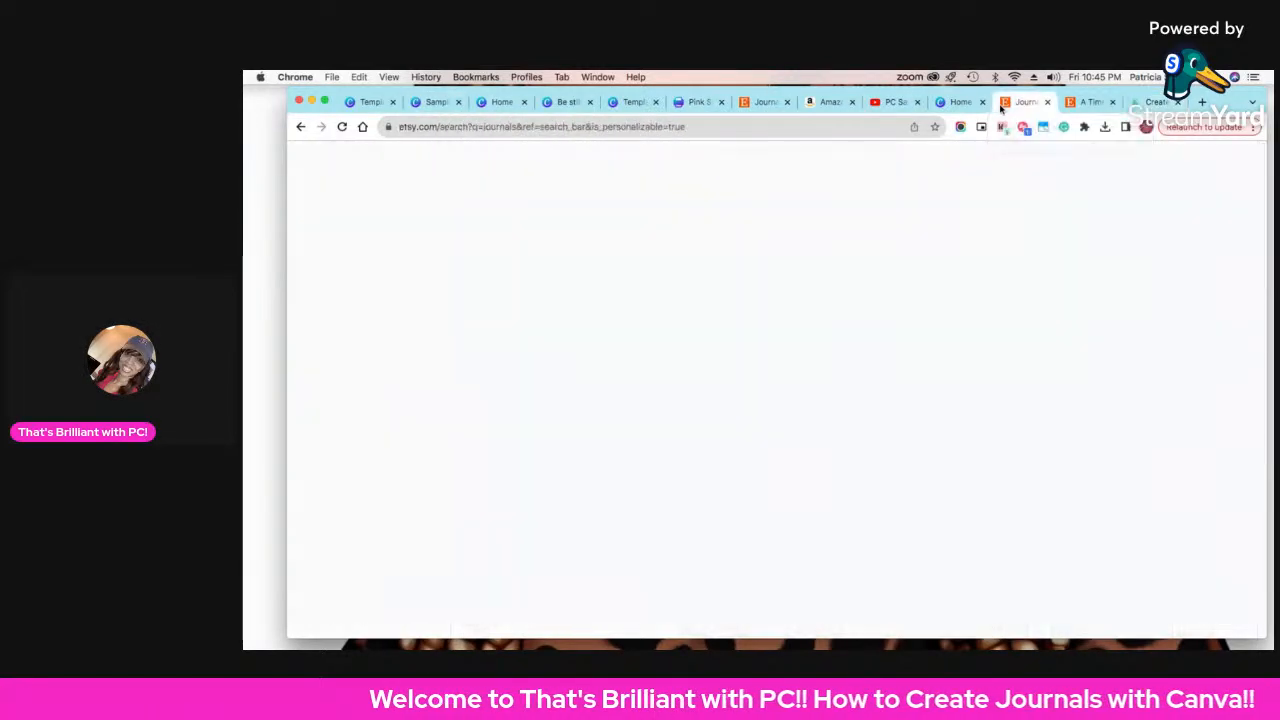
scroll(675, 300, "down", 15)
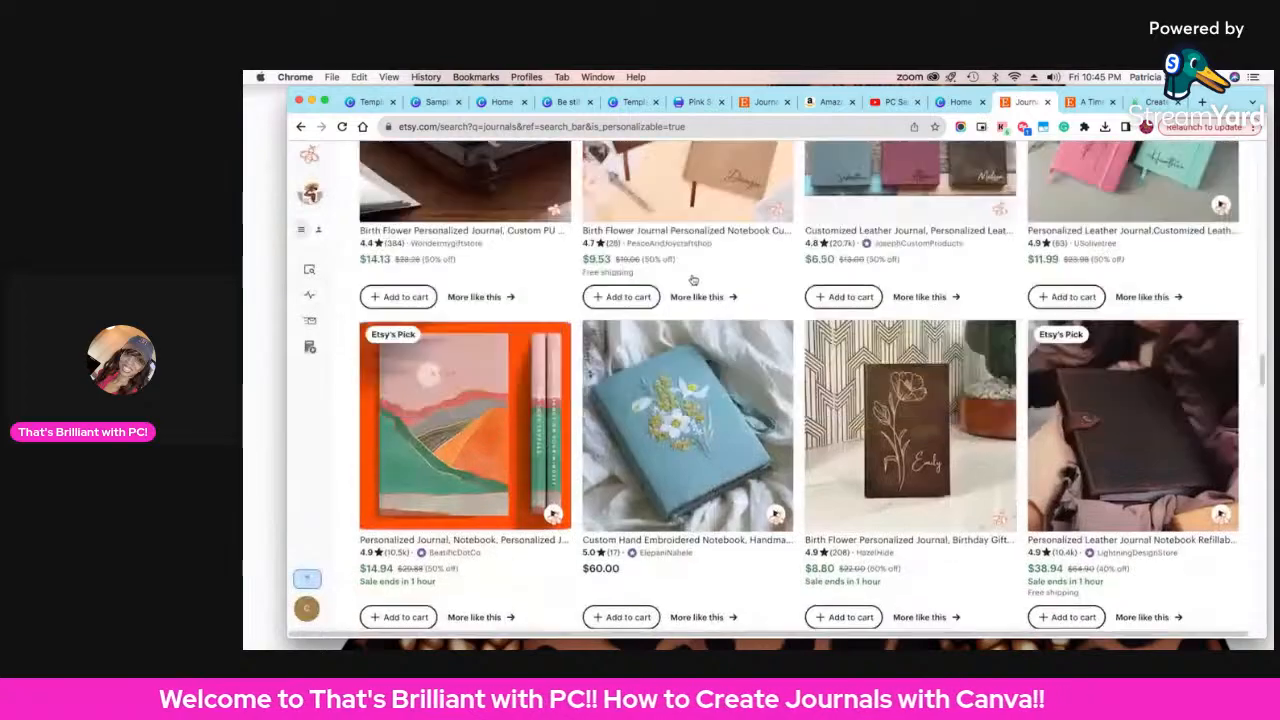
scroll(675, 300, "up", 5)
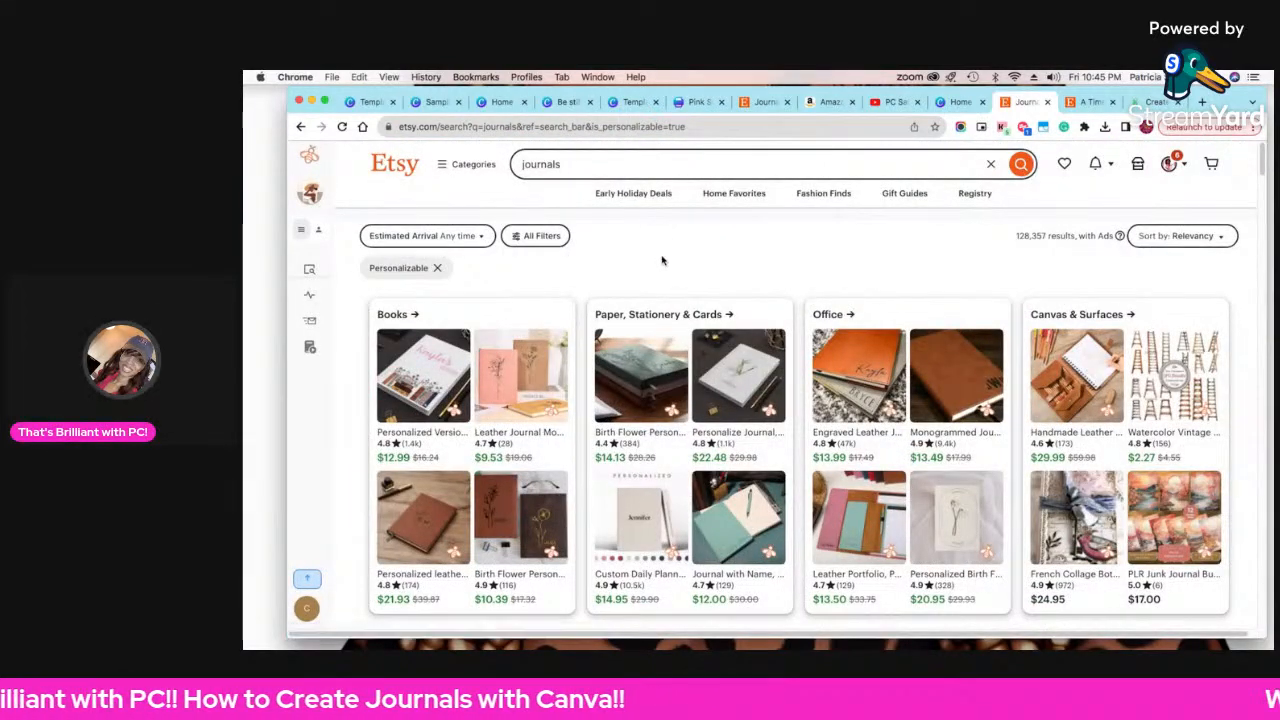
scroll(659, 268, "down", 1)
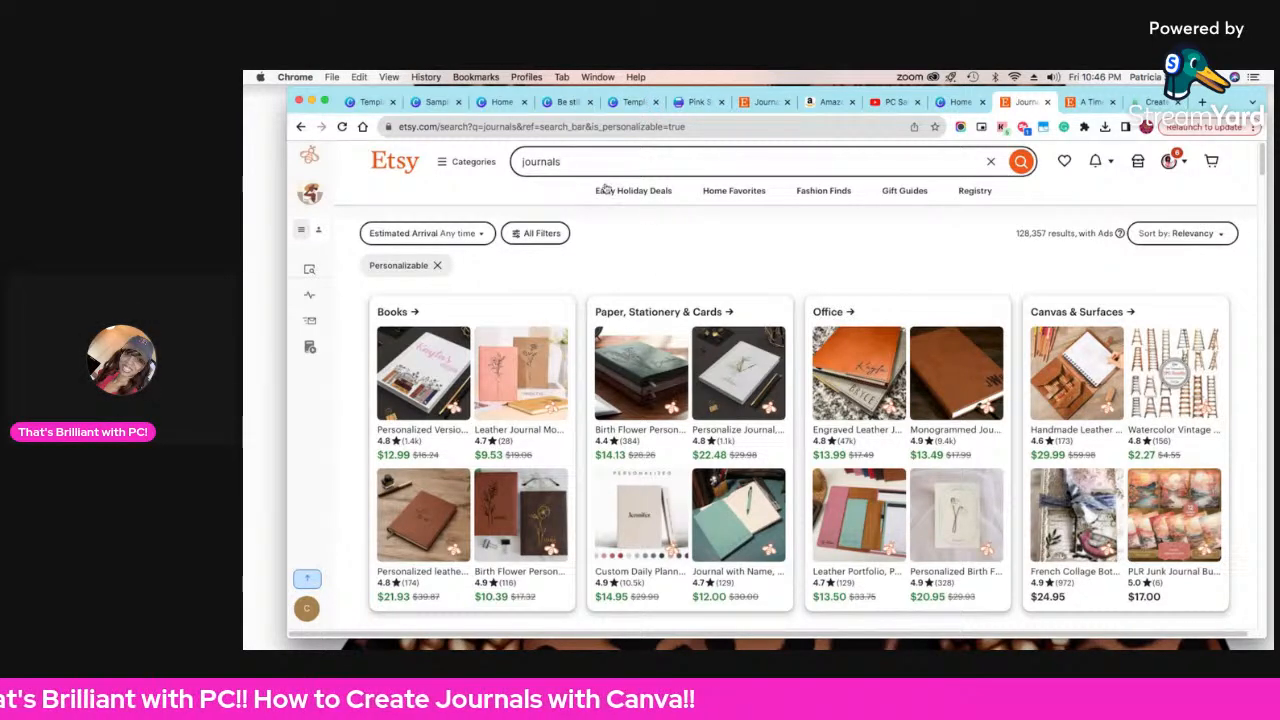
double_click(563, 165)
key("BackSpace")
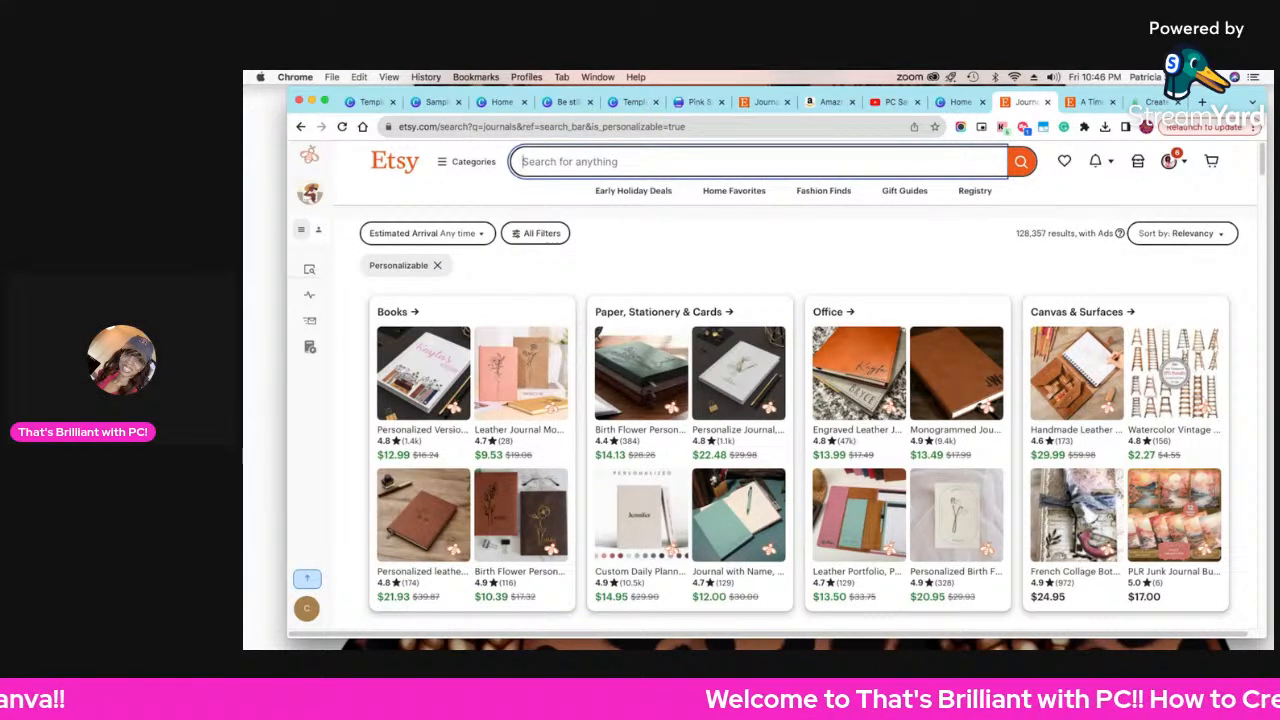
type("s")
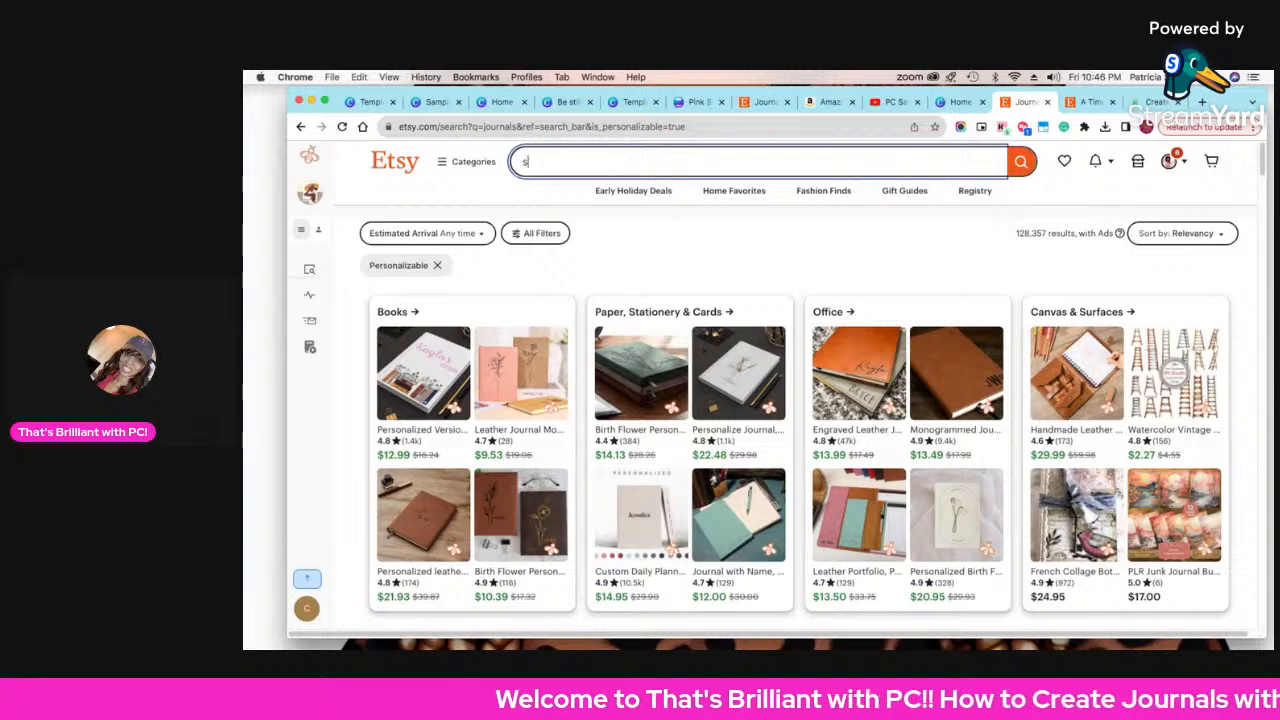
type("chool")
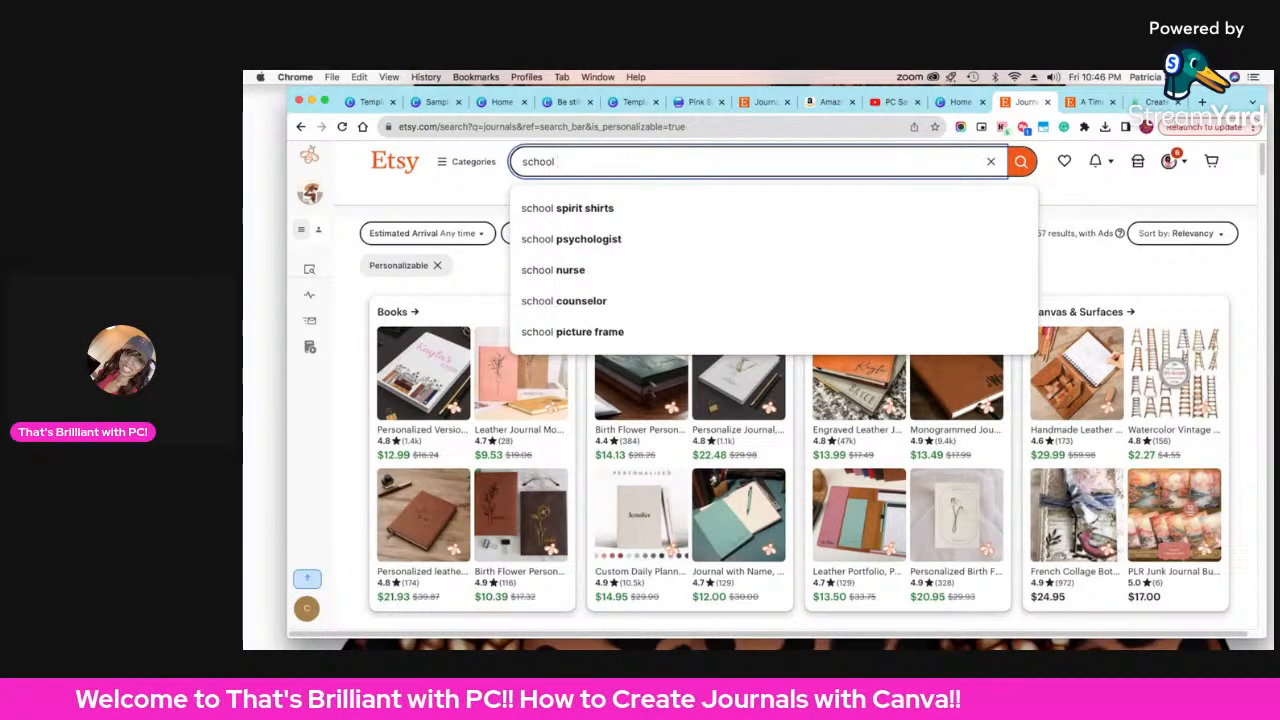
key("BackSpace")
key("BackSpace")
key("BackSpace")
key("BackSpace")
key("BackSpace")
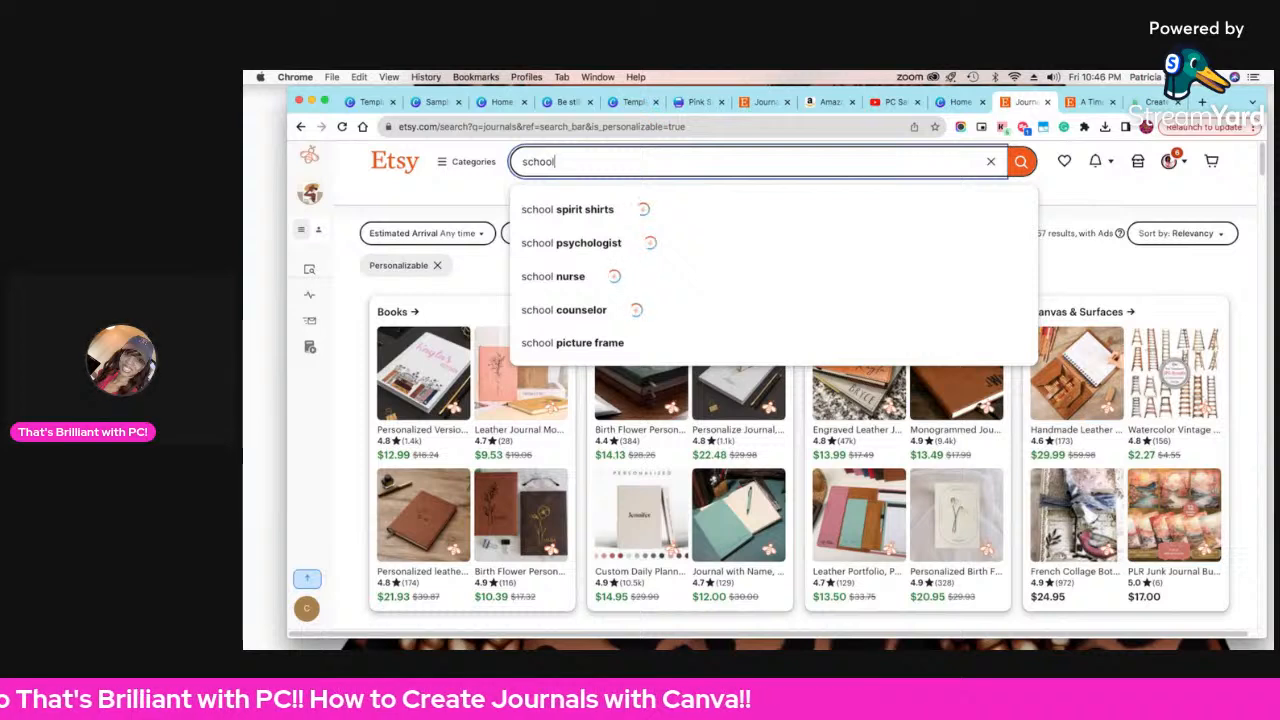
key("BackSpace")
key("BackSpace")
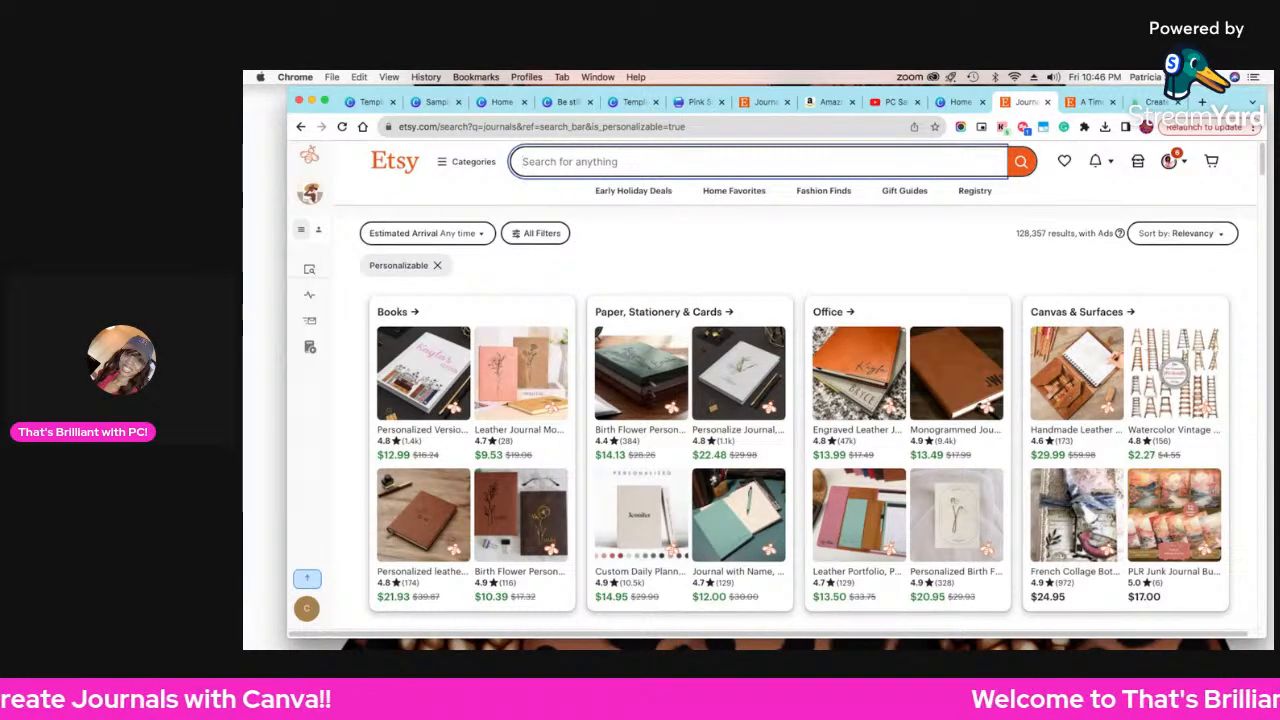
- Search Etsy for "college svg"
type("col")
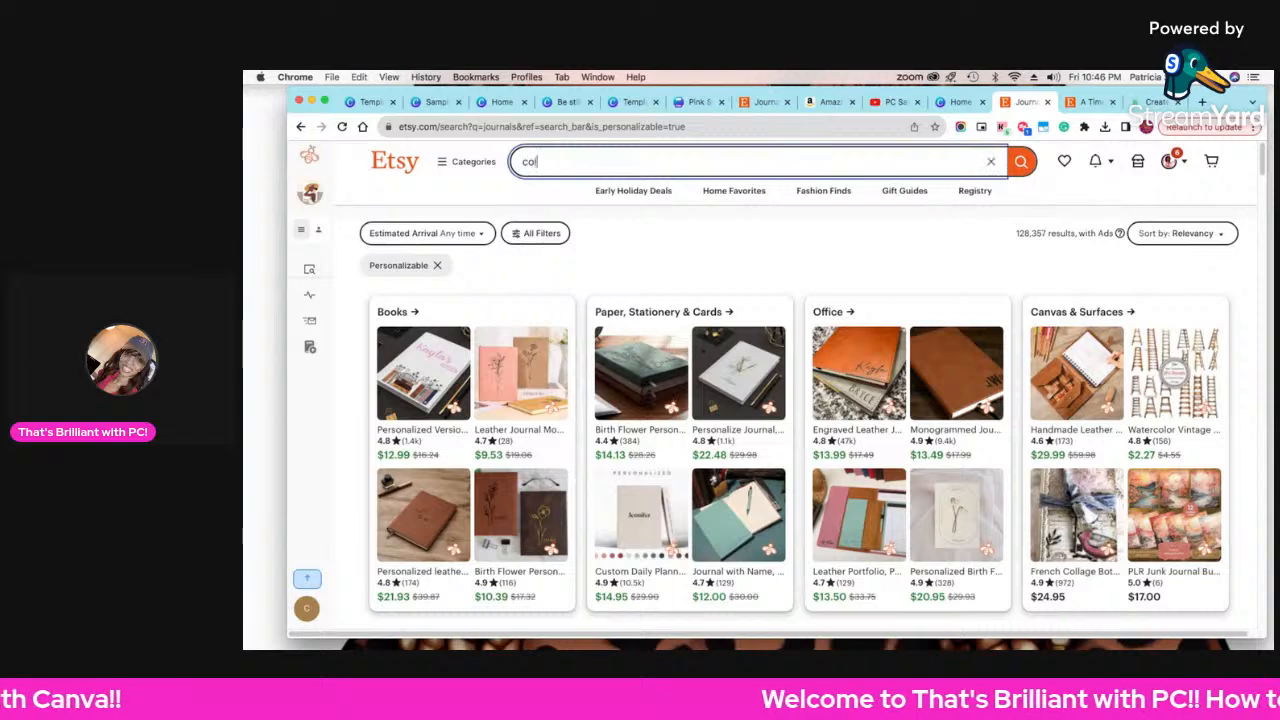
key("BackSpace")
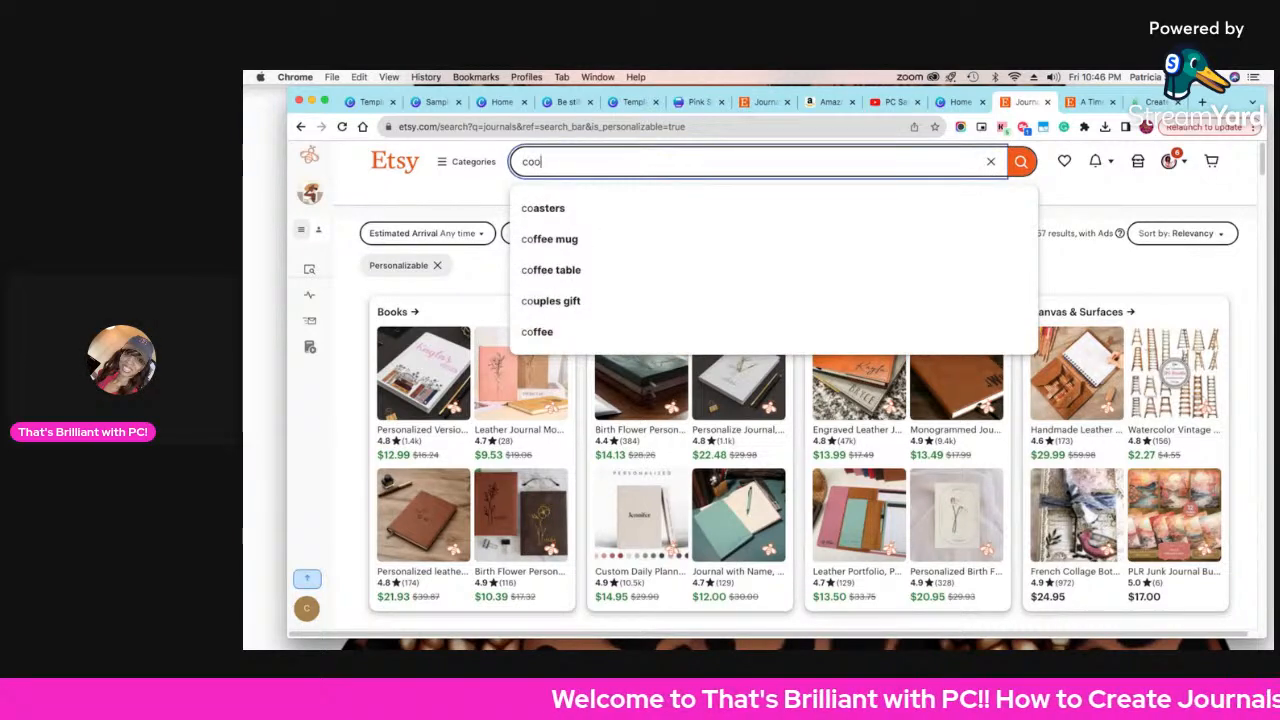
type("l")
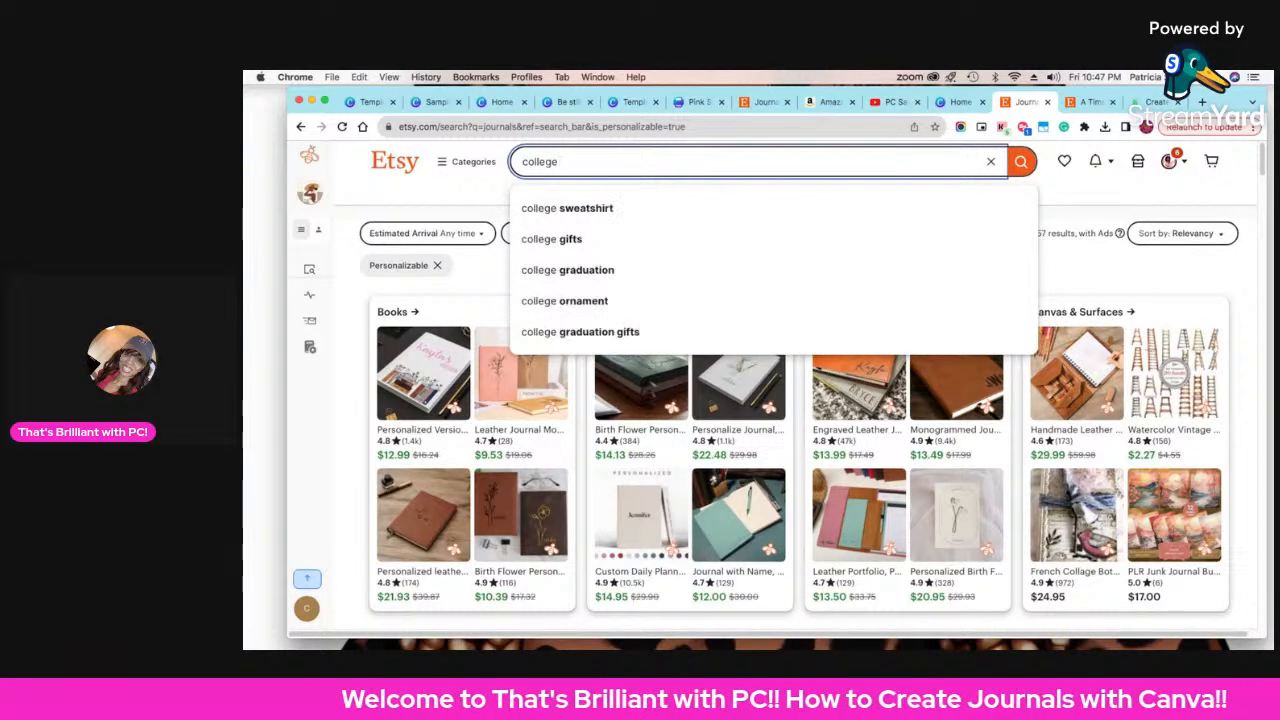
type("lege")
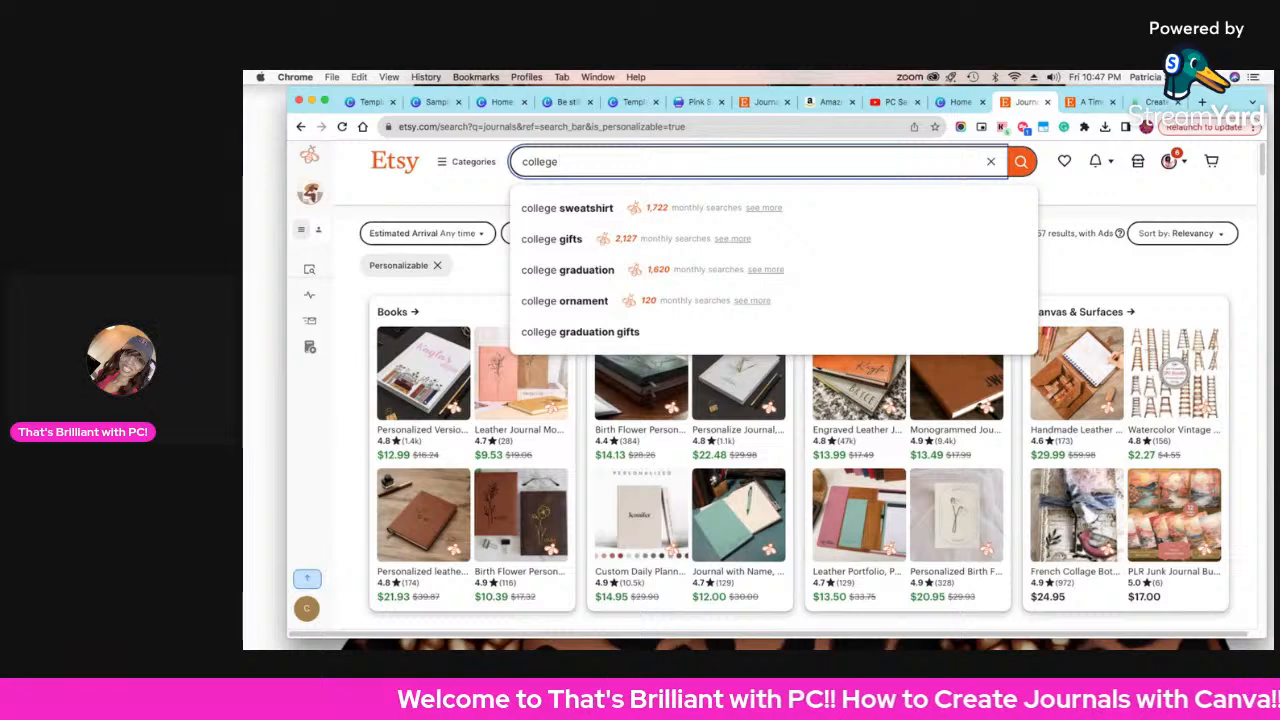
type("vg")
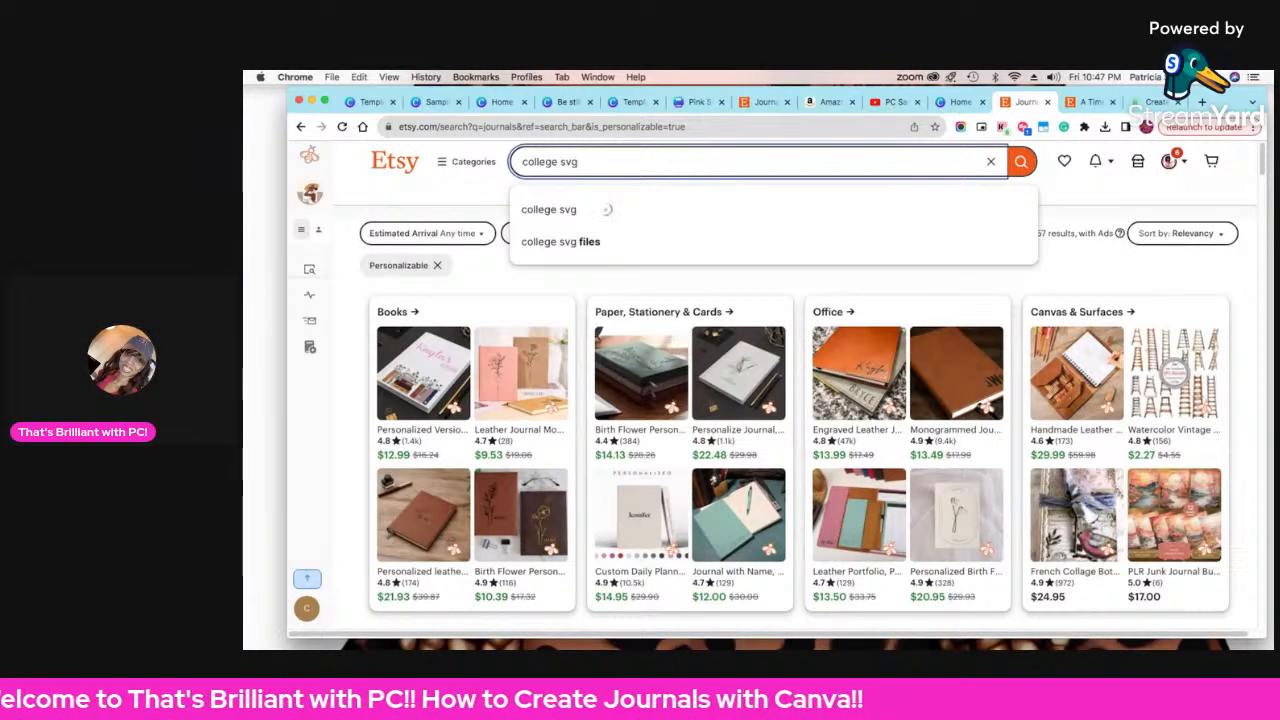
key("Return")
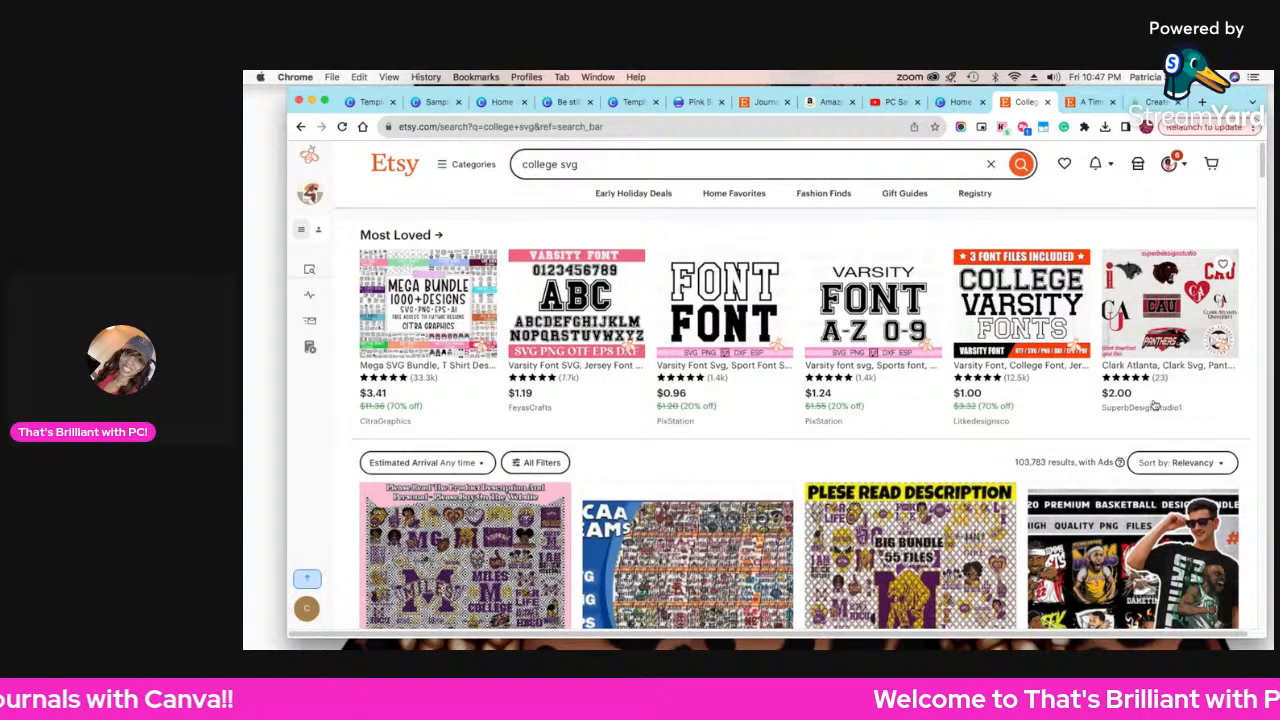
- Look through the college svg results and open the Miles College HBCU bundle SVG listing
scroll(1150, 405, "down", 2)
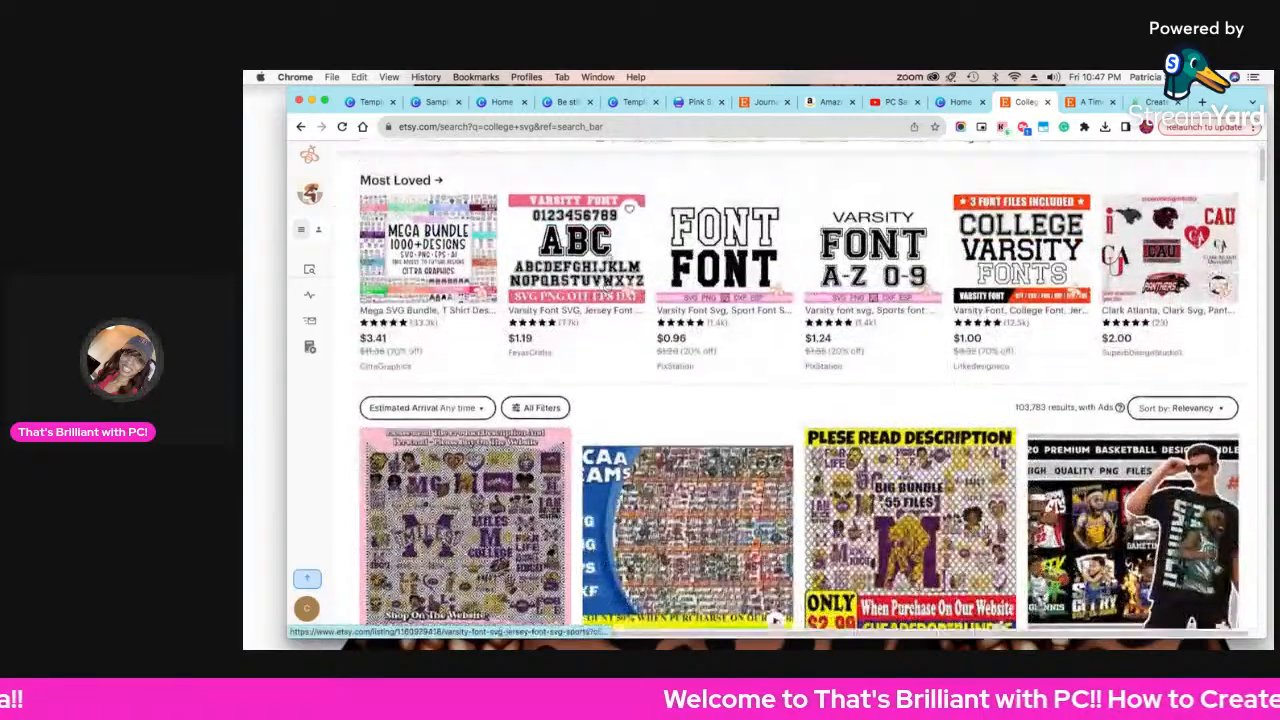
scroll(551, 232, "up", 2)
scroll(827, 392, "down", 6)
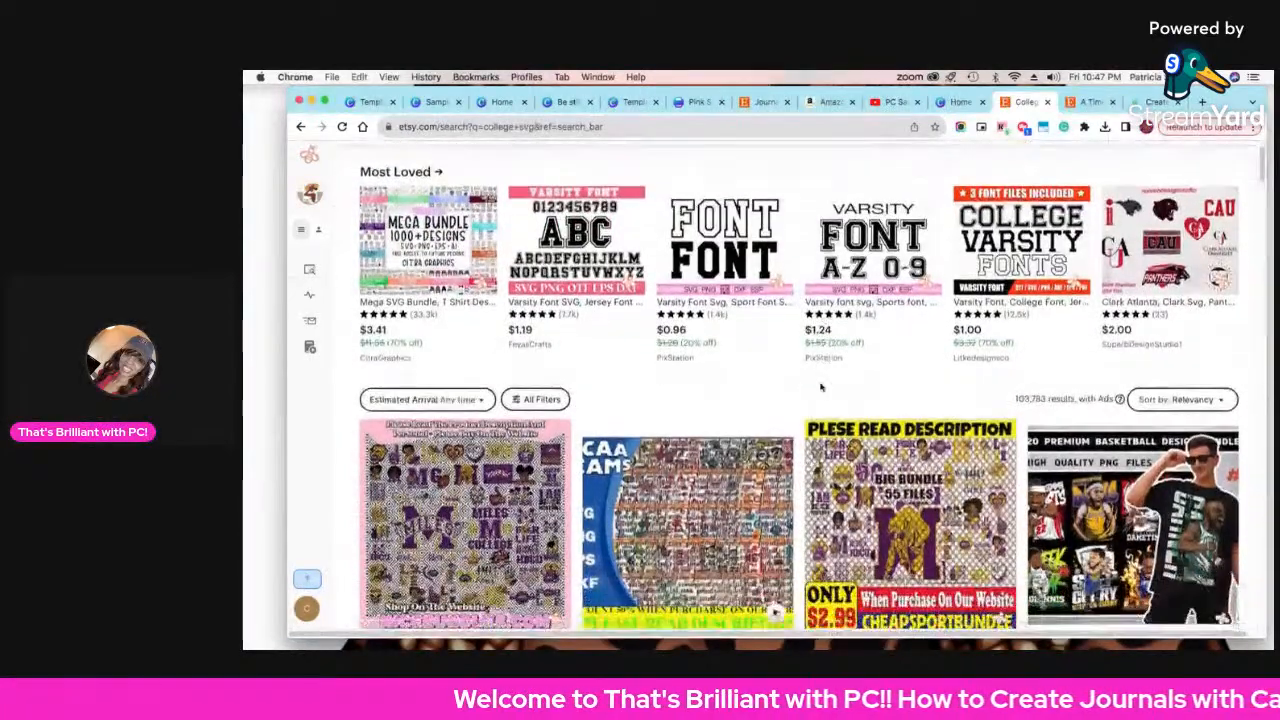
scroll(816, 409, "down", 2)
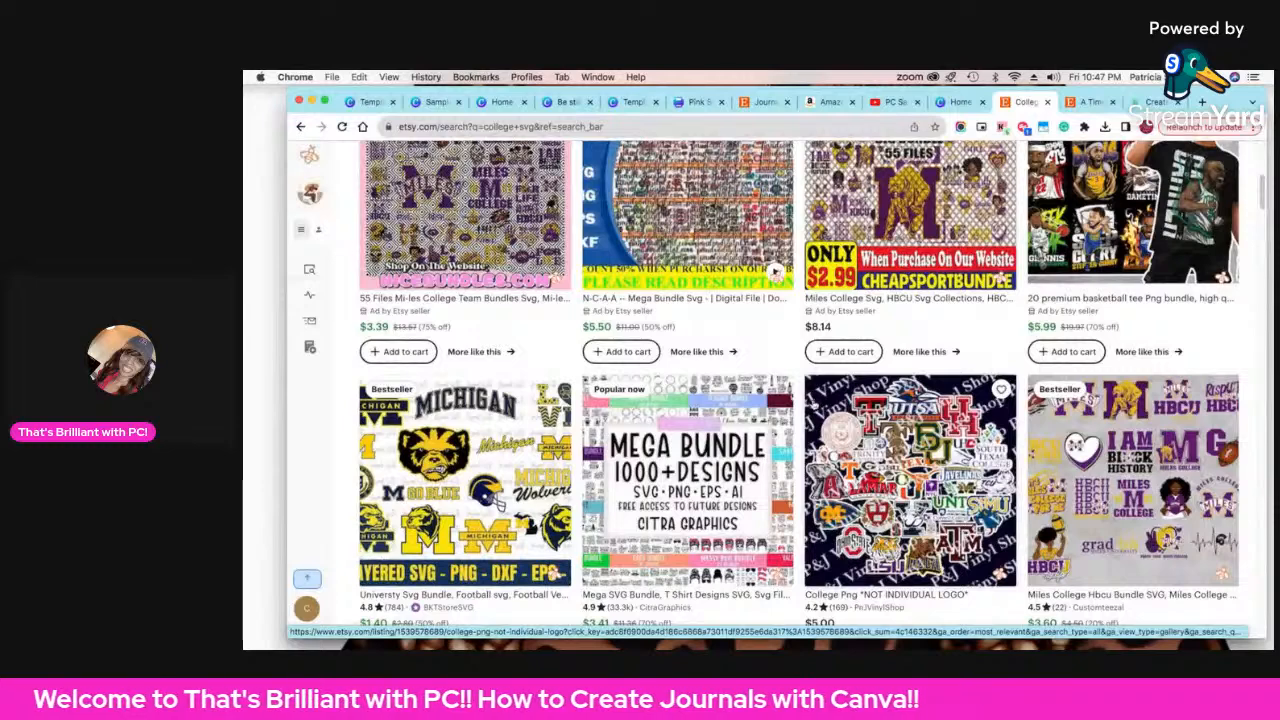
scroll(538, 415, "down", 2)
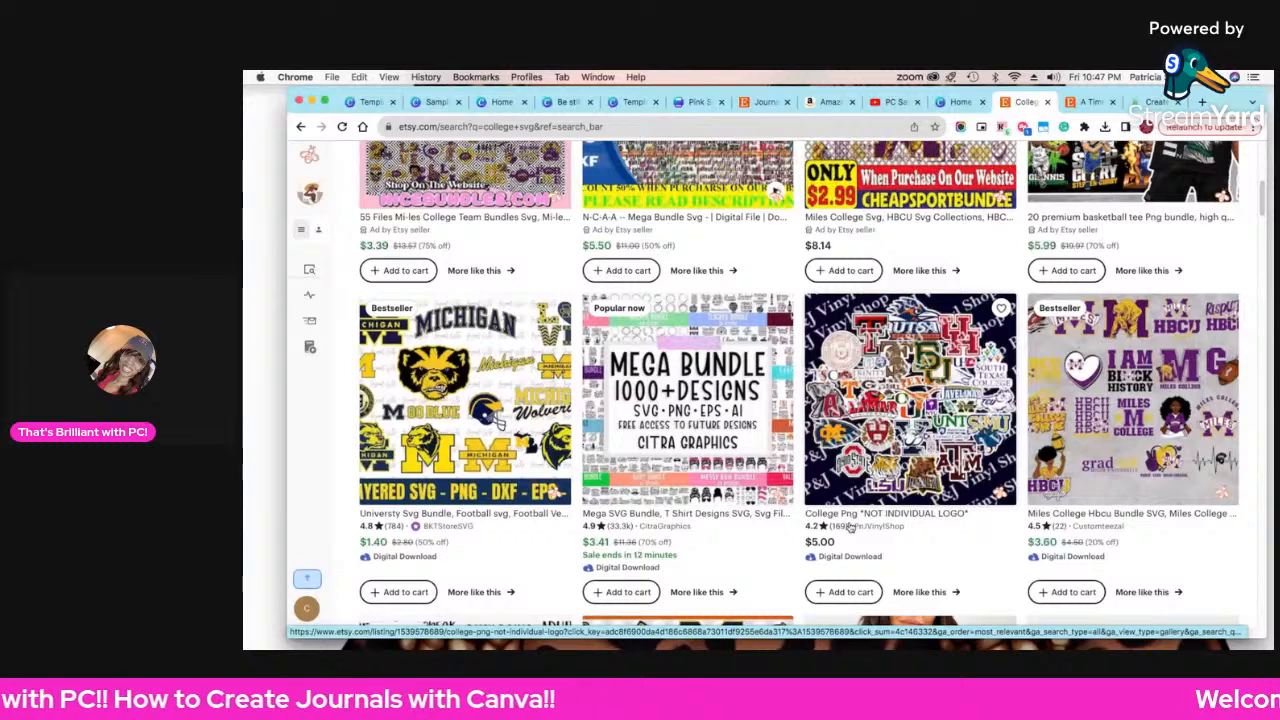
left_click(1114, 433)
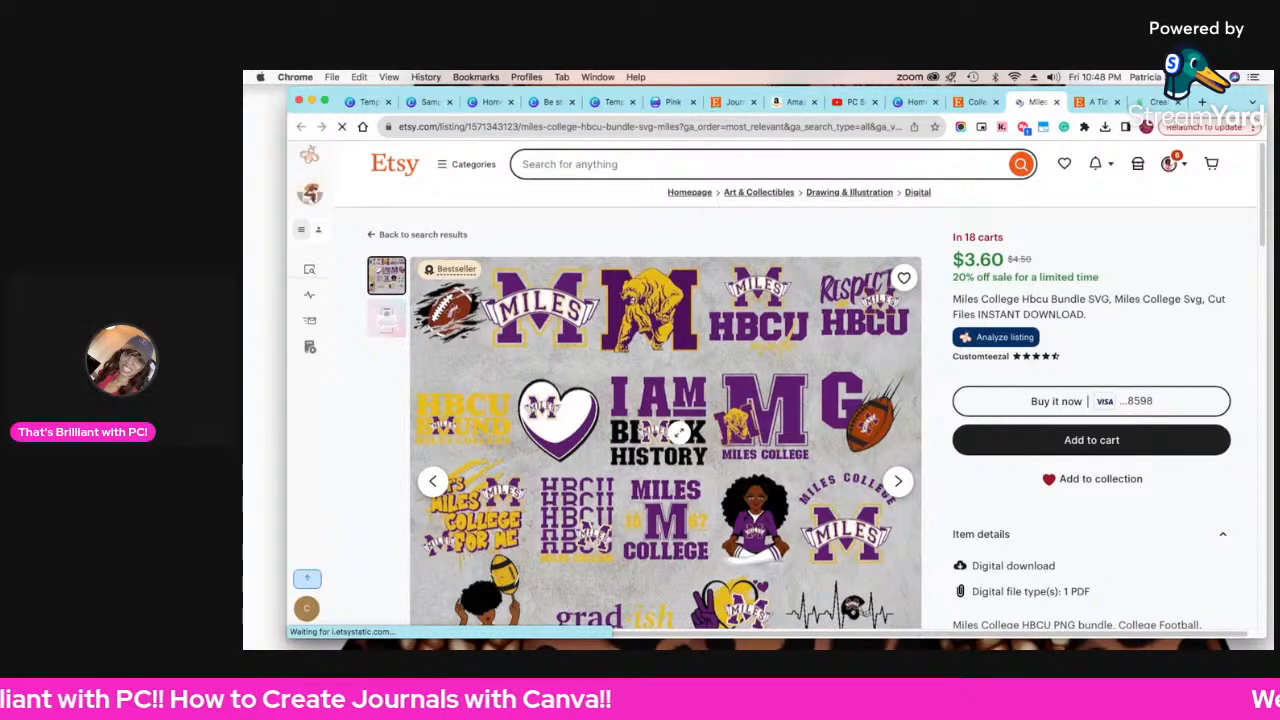
- Examine the Miles College bundle's designs, item details and shop reviews
scroll(684, 430, "down", 3)
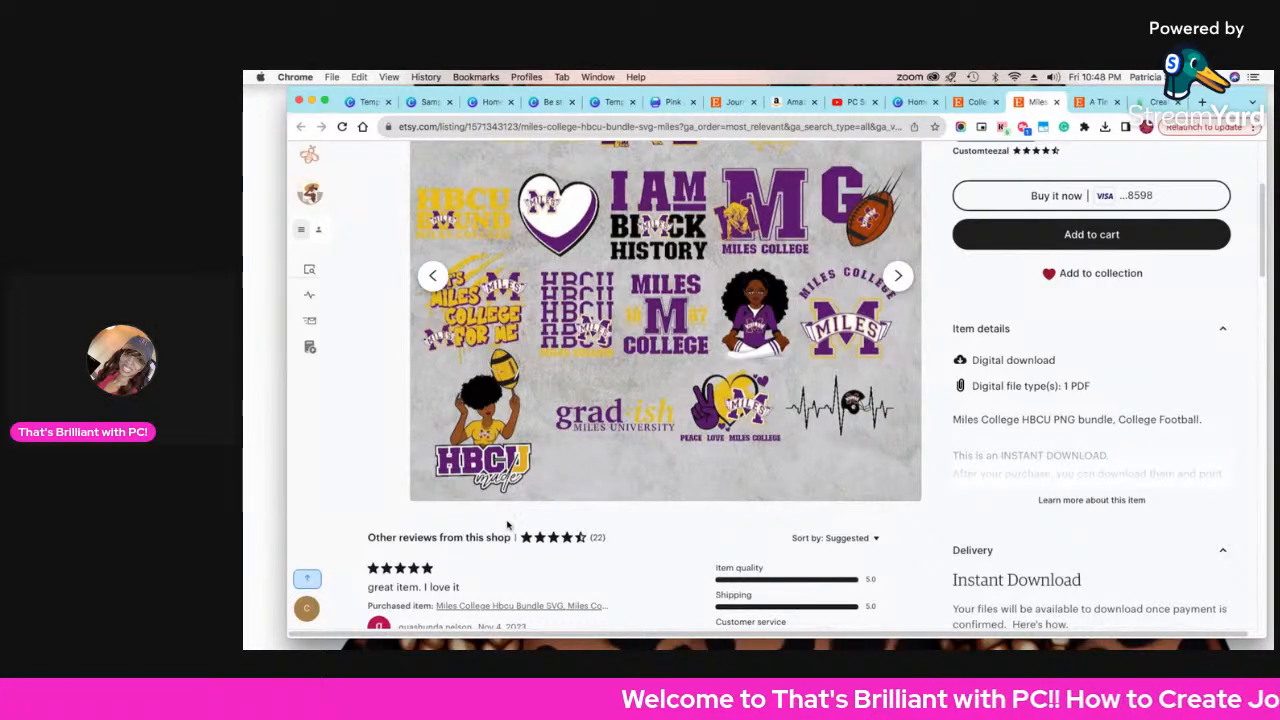
scroll(493, 500, "down", 2)
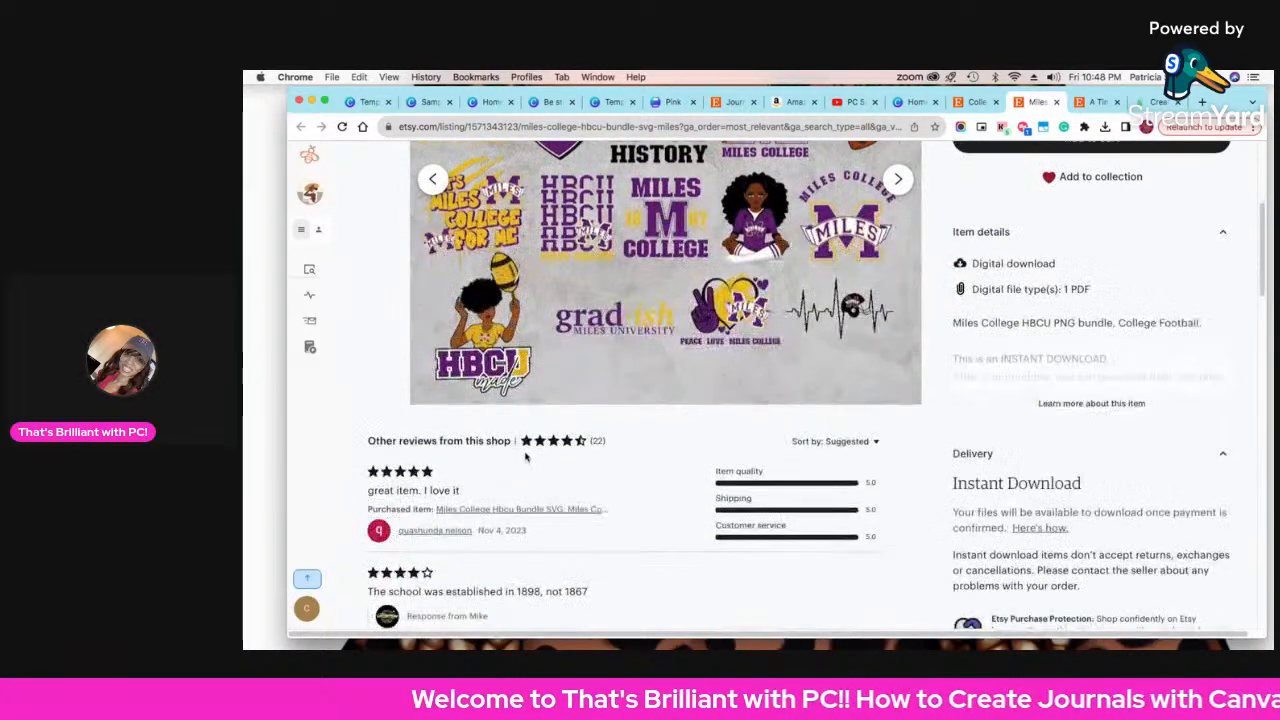
scroll(493, 500, "up", 5)
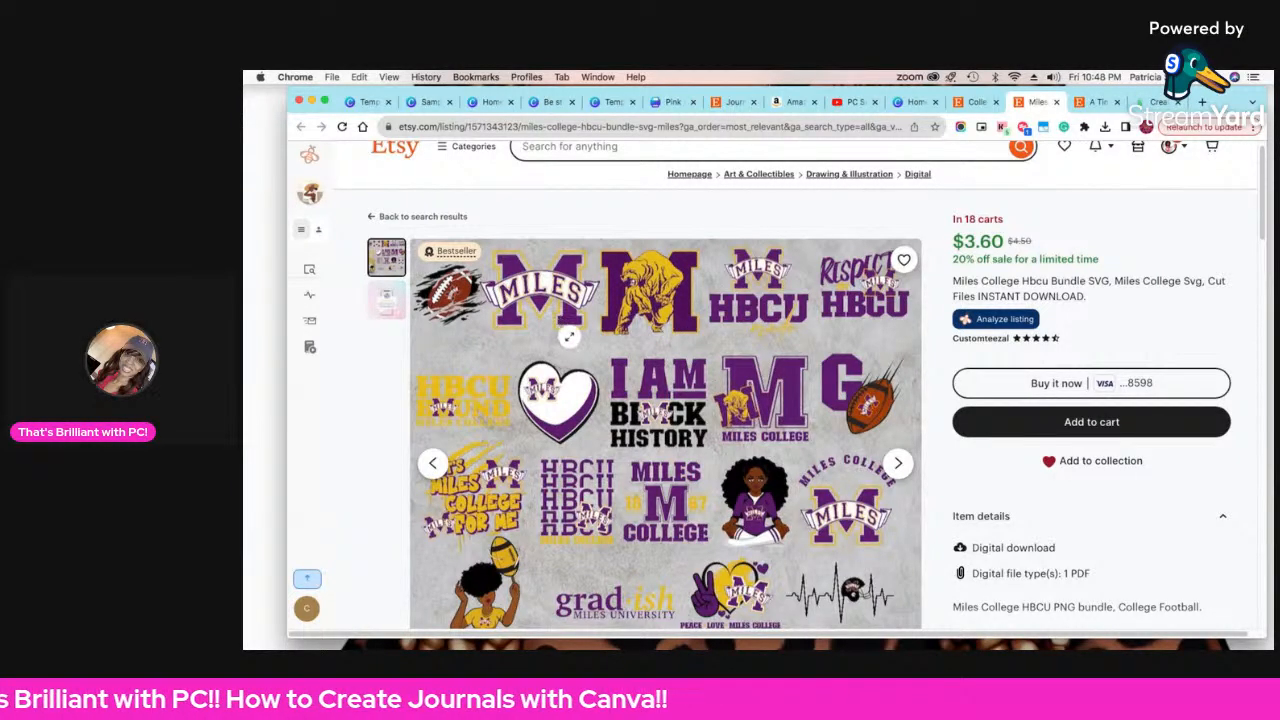
scroll(565, 345, "down", 2)
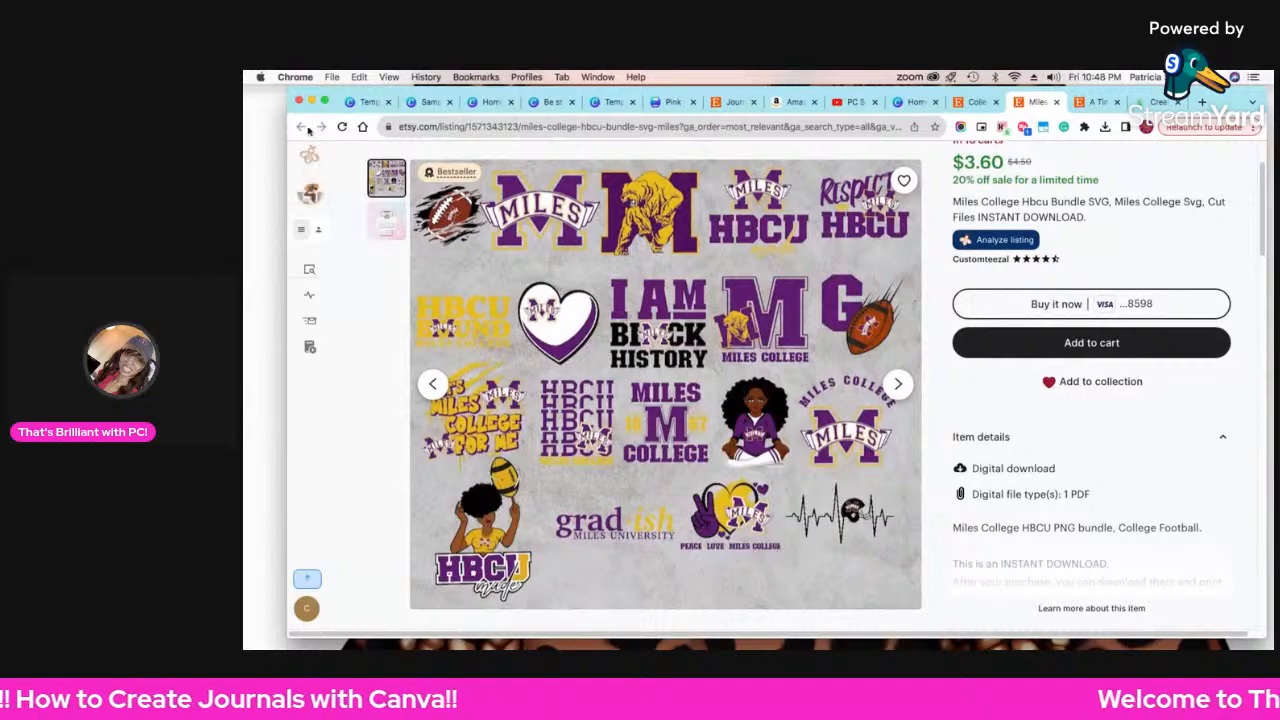
- Return to the college svg results and view the Funny Quotes Bundle listing with its 30 designs
left_click(975, 101)
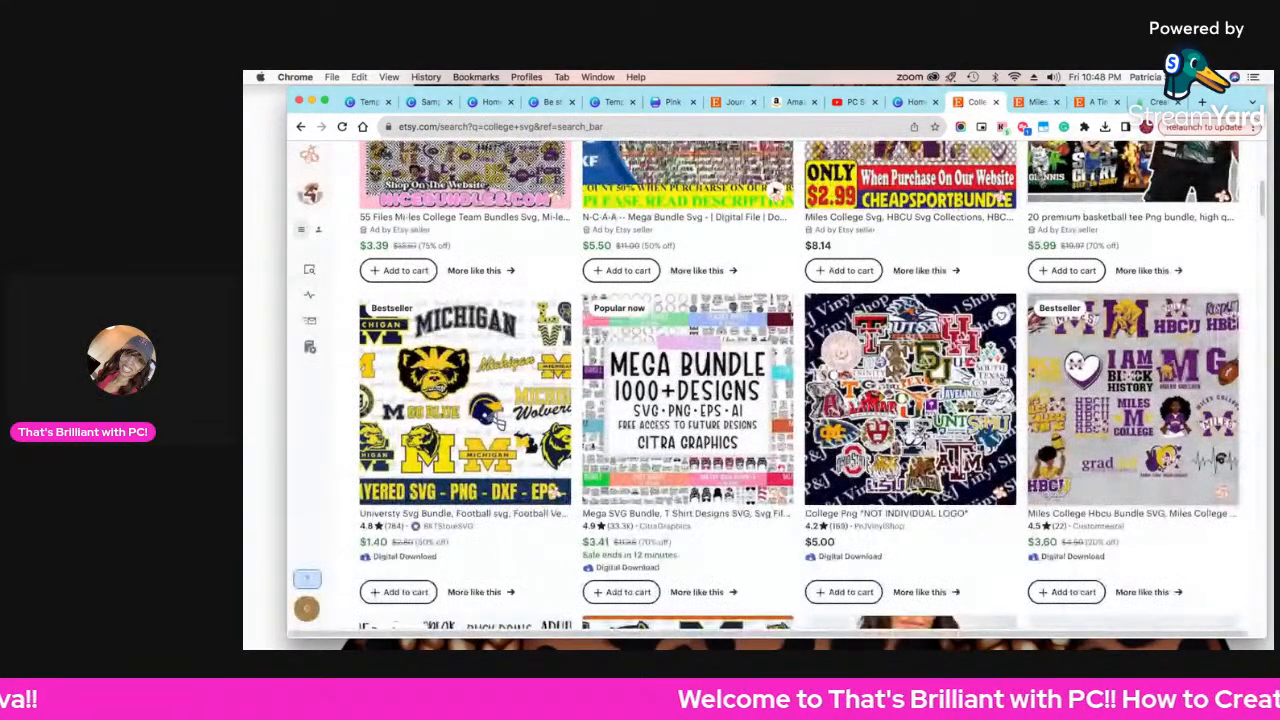
scroll(830, 350, "down", 4)
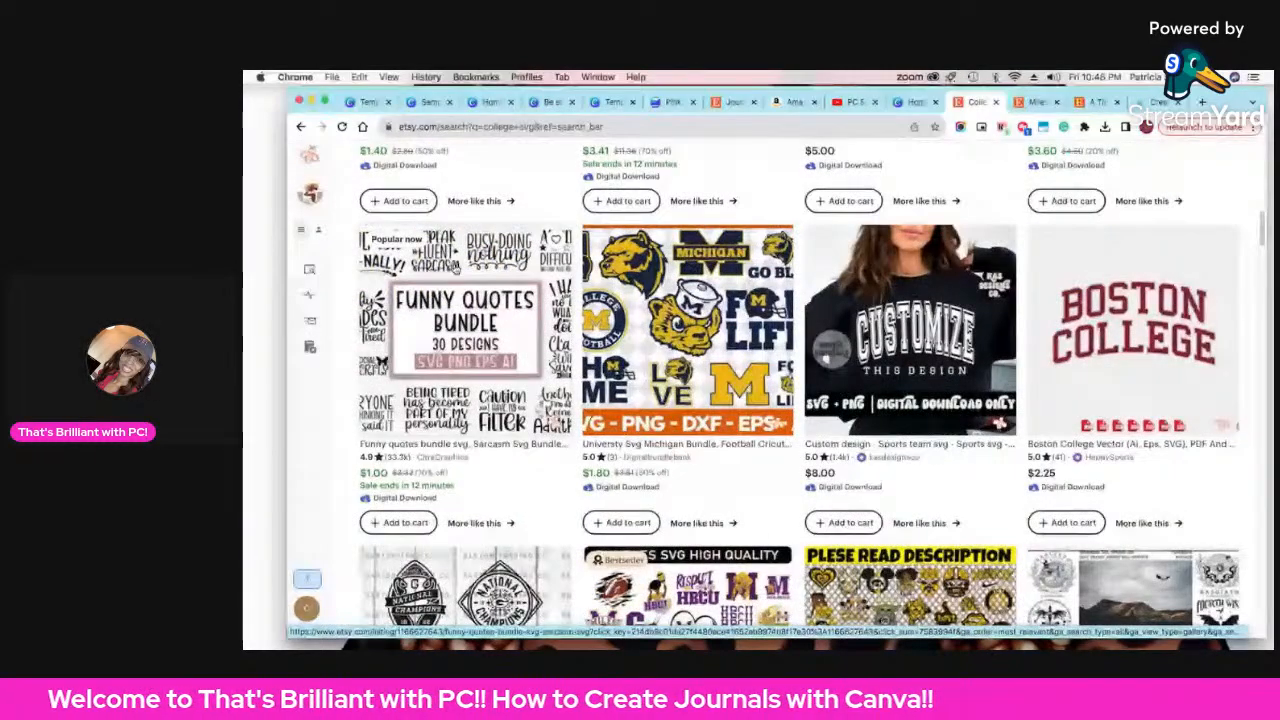
left_click(451, 266)
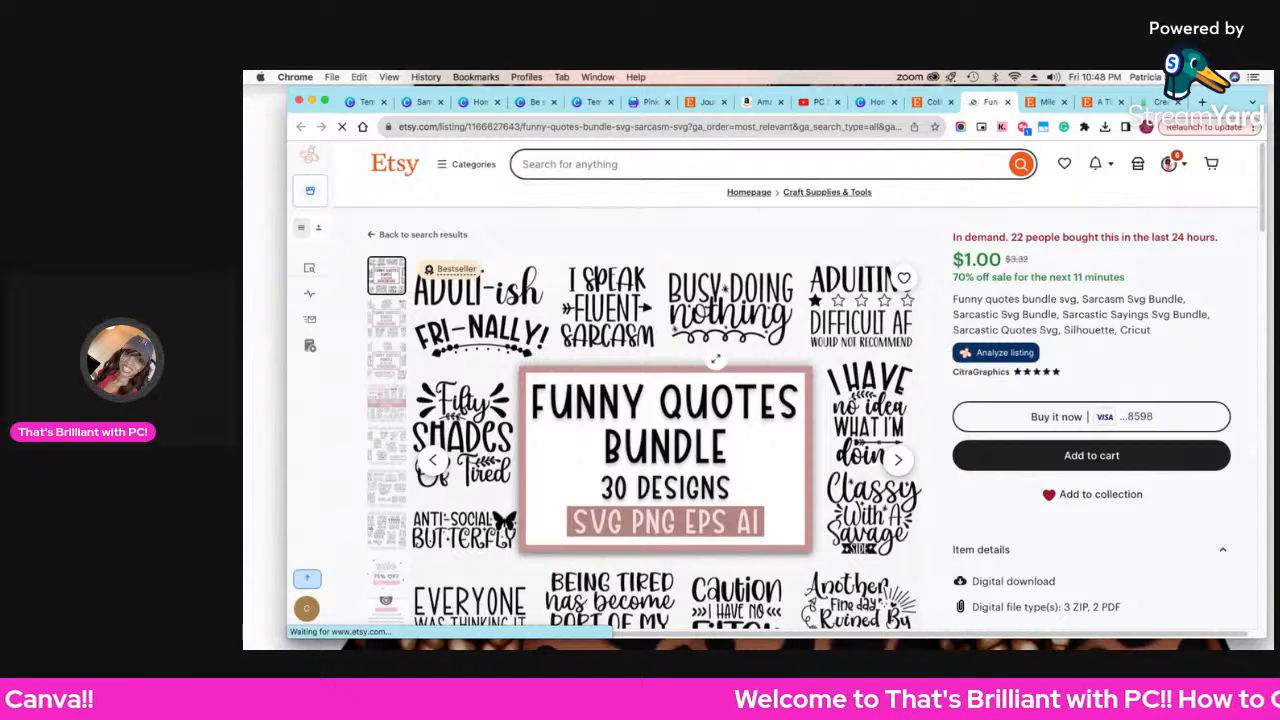
scroll(715, 358, "down", 2)
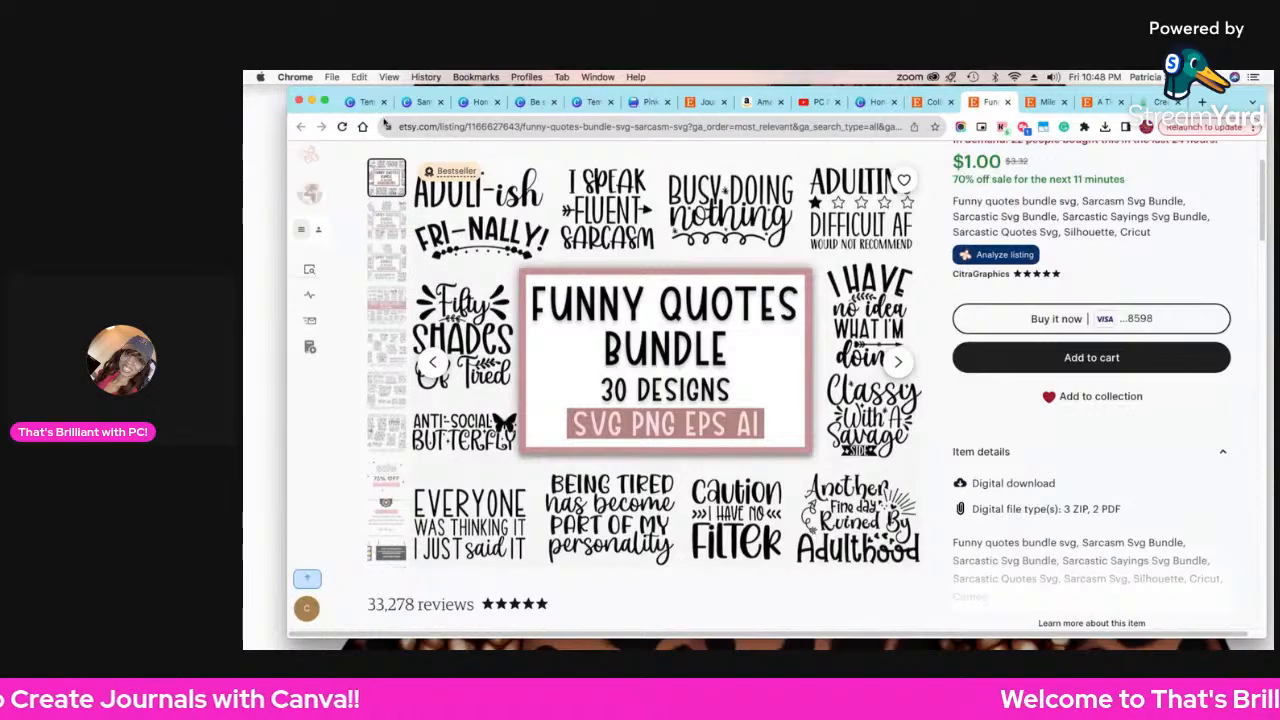
- Go back to the college svg results, browse further, and view the Tennessee State University SVG collection listing
left_click(932, 101)
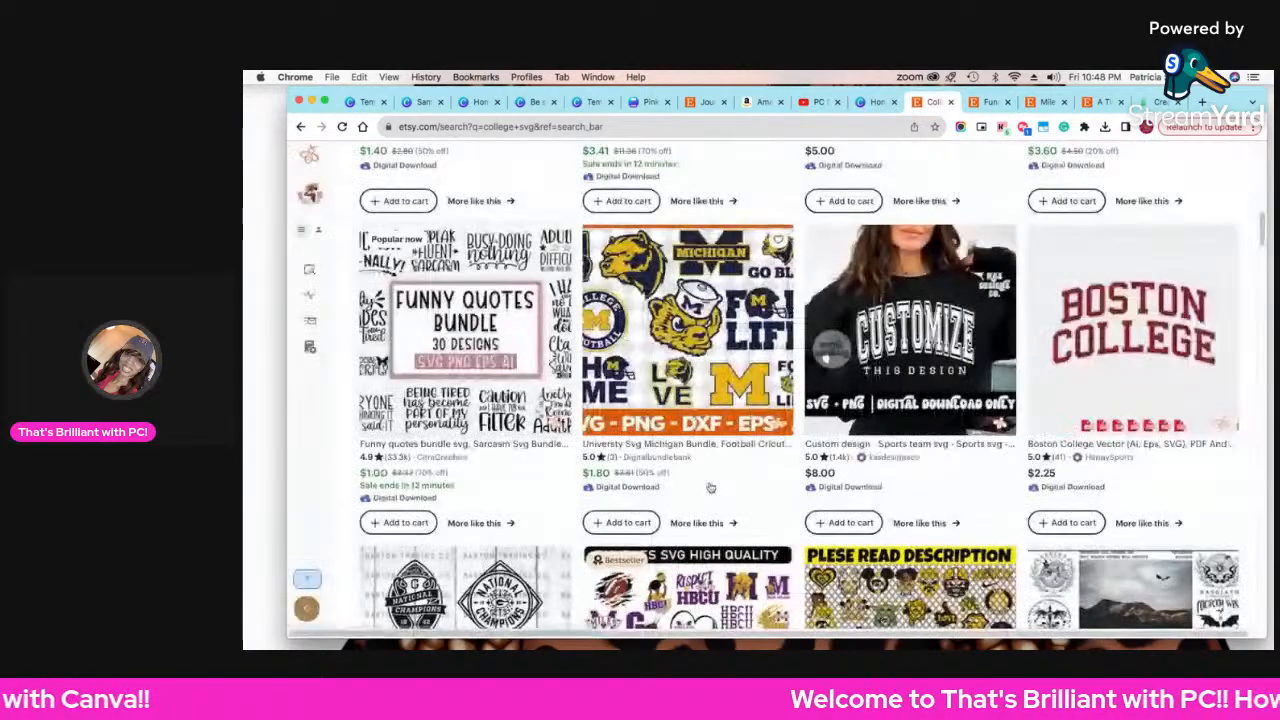
scroll(800, 390, "down", 10)
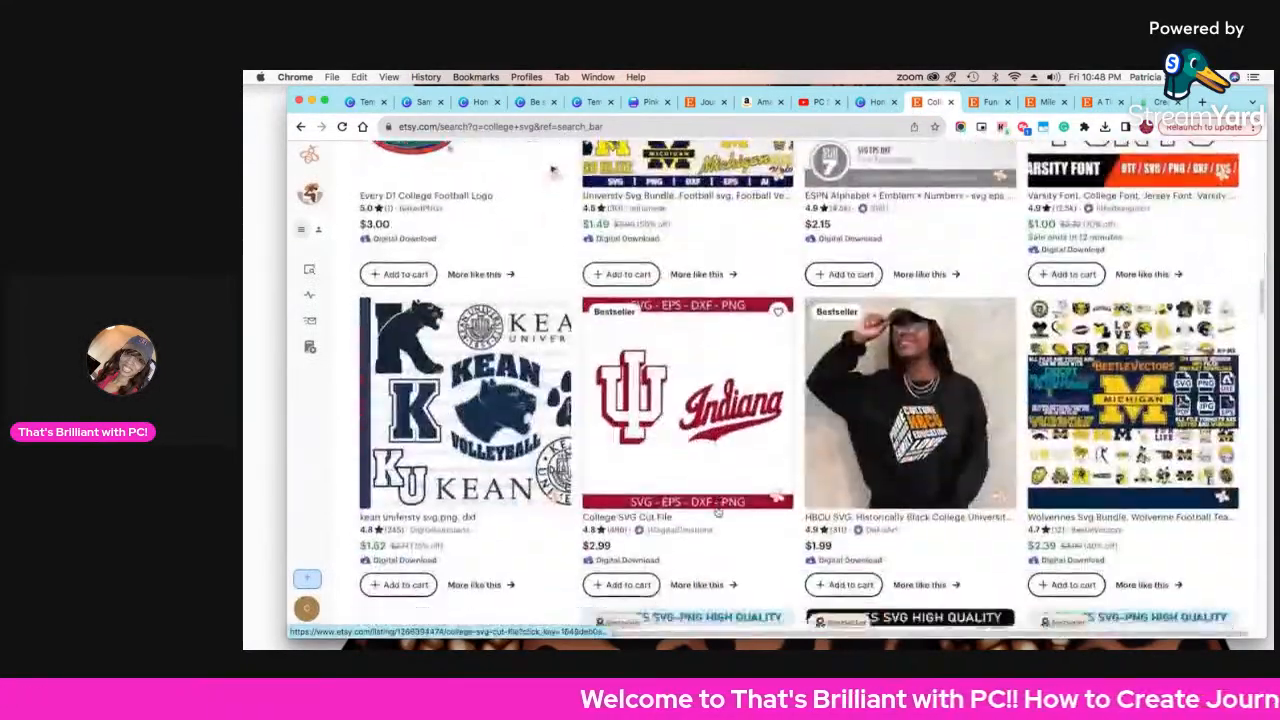
scroll(712, 500, "down", 2)
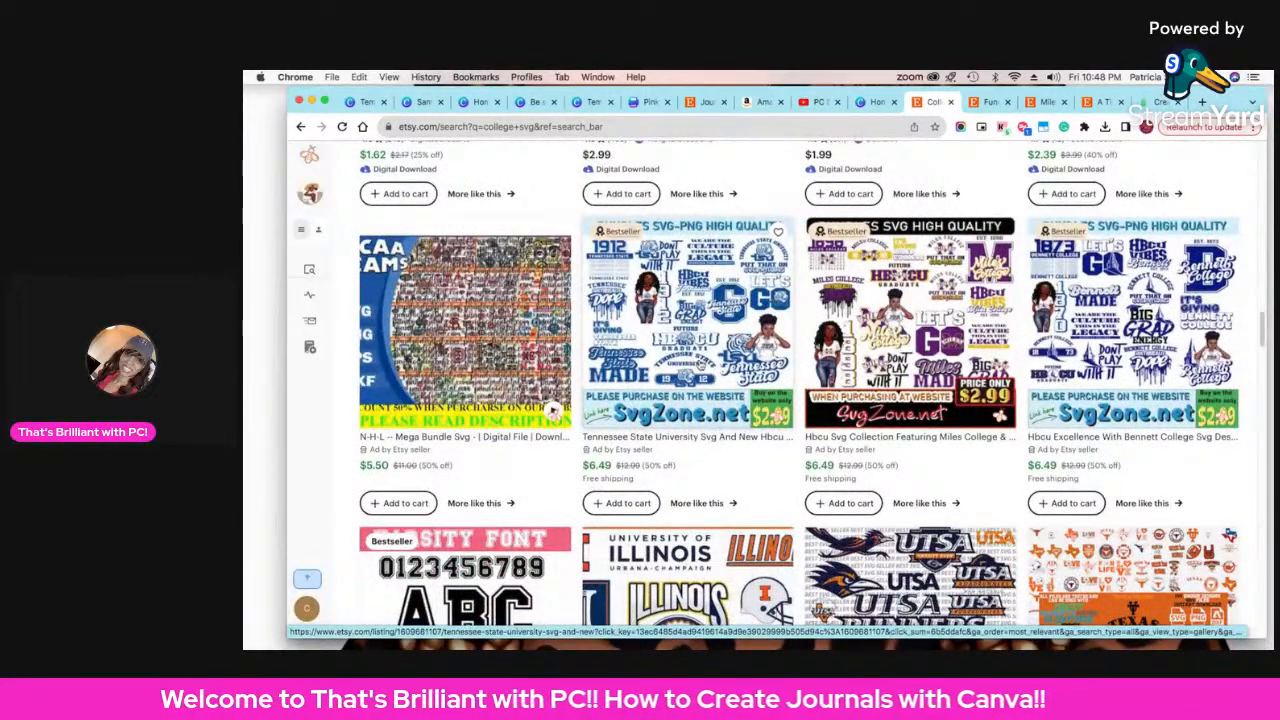
left_click(687, 358)
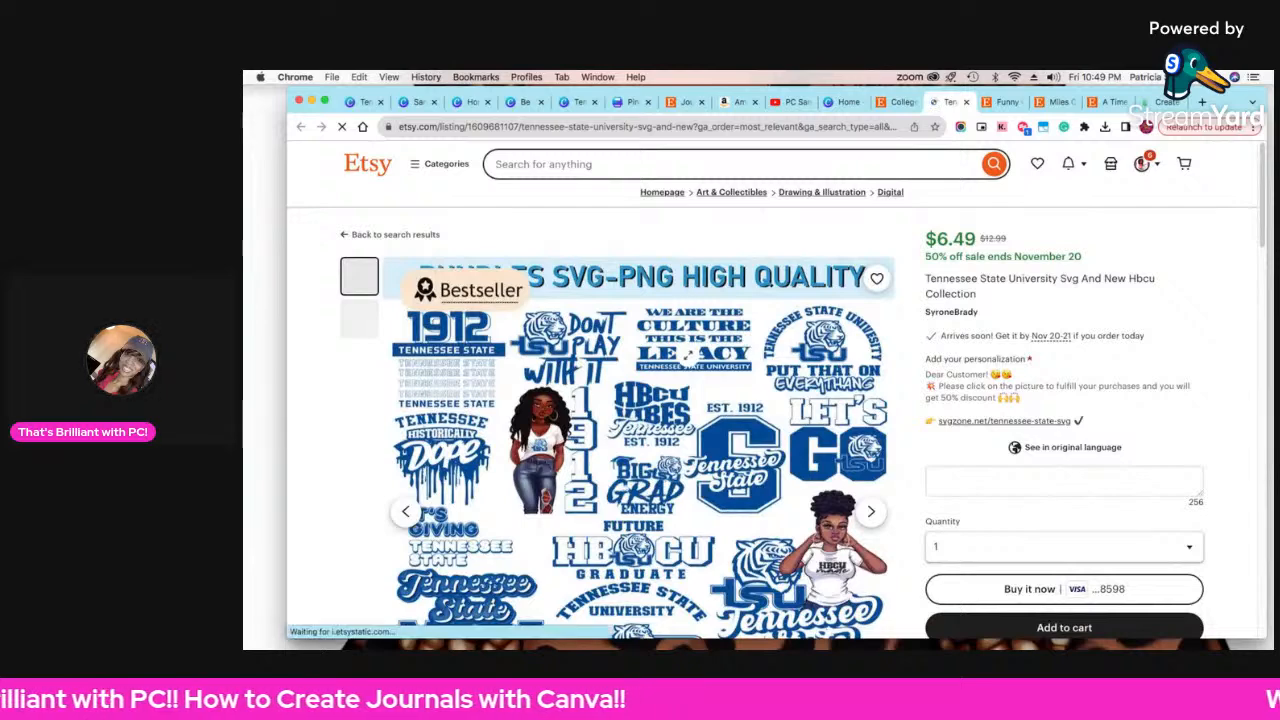
scroll(687, 355, "down", 2)
scroll(687, 355, "down", 1)
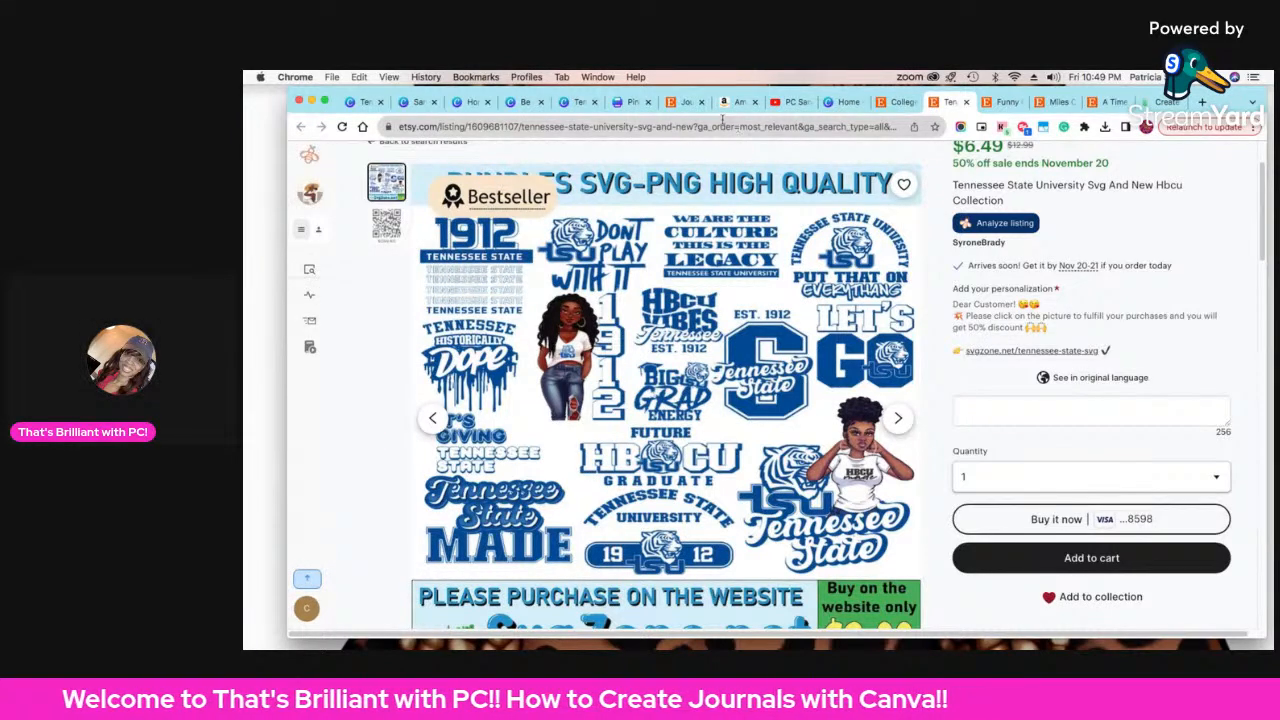
- Switch to the Pink Soft Watercolor Gratitude Journal design in Canva, show its template suggestions, and go to the Canva home page
left_click(630, 106)
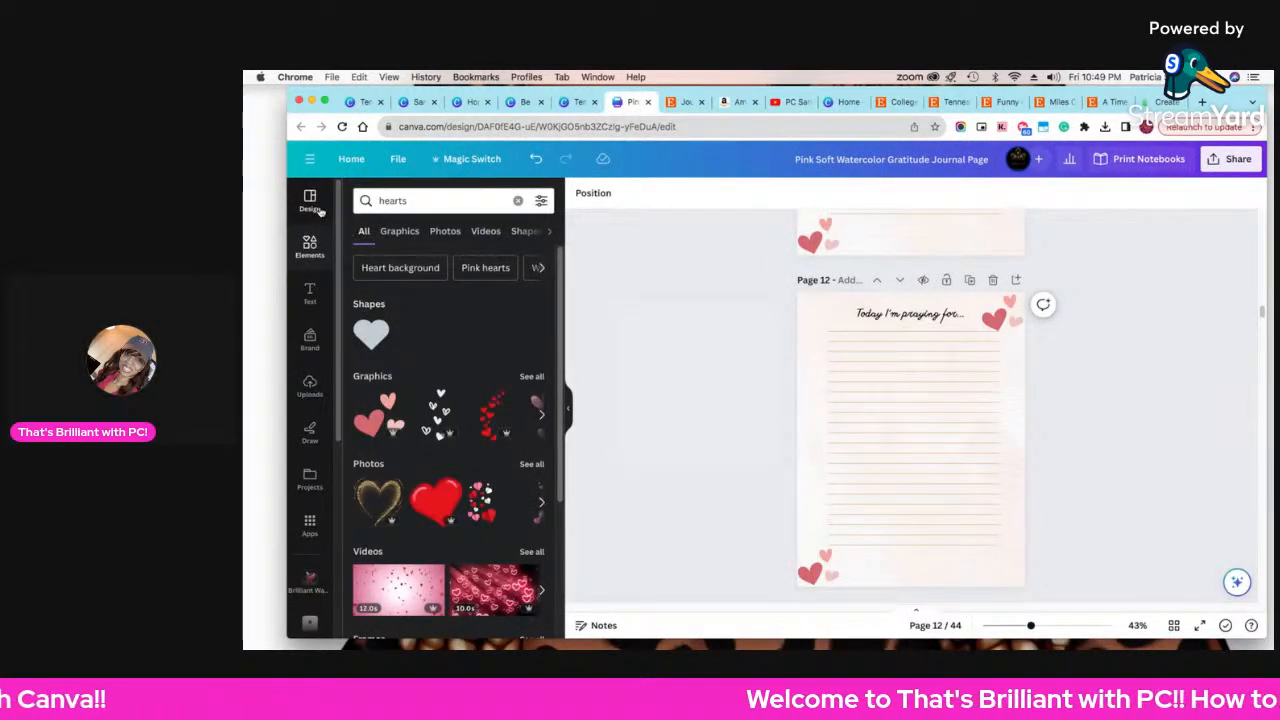
left_click(318, 208)
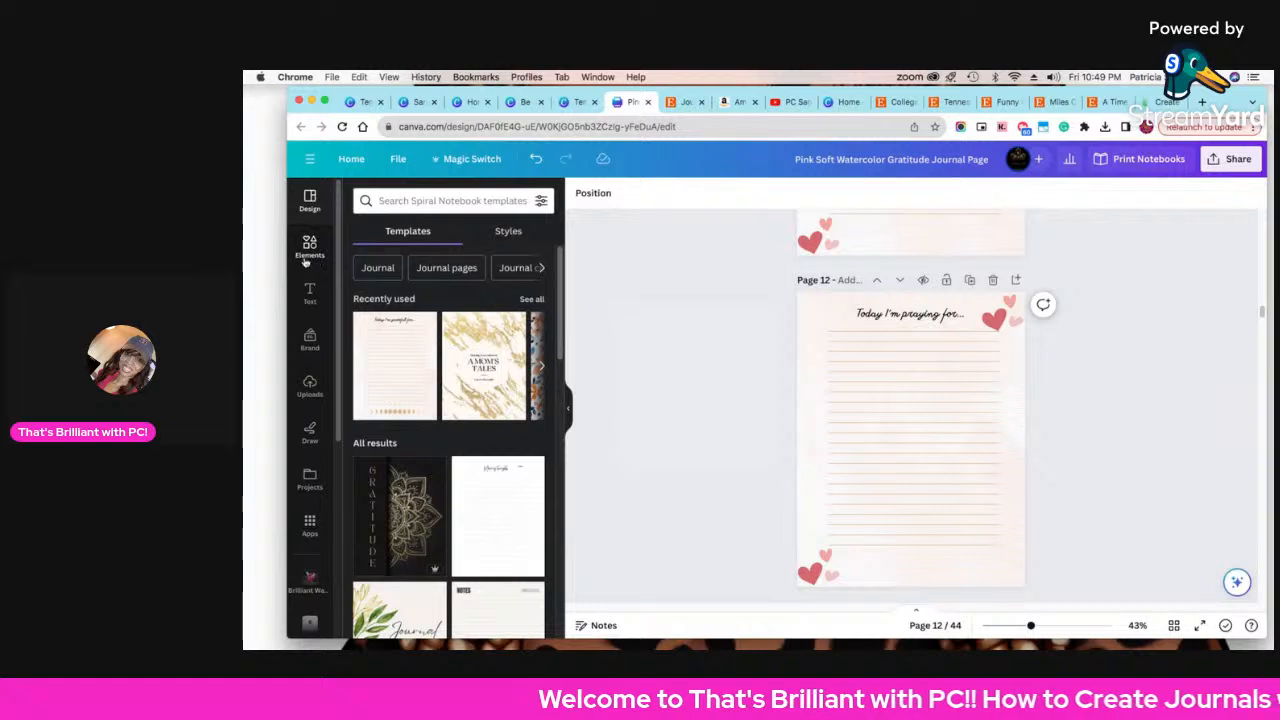
left_click(352, 159)
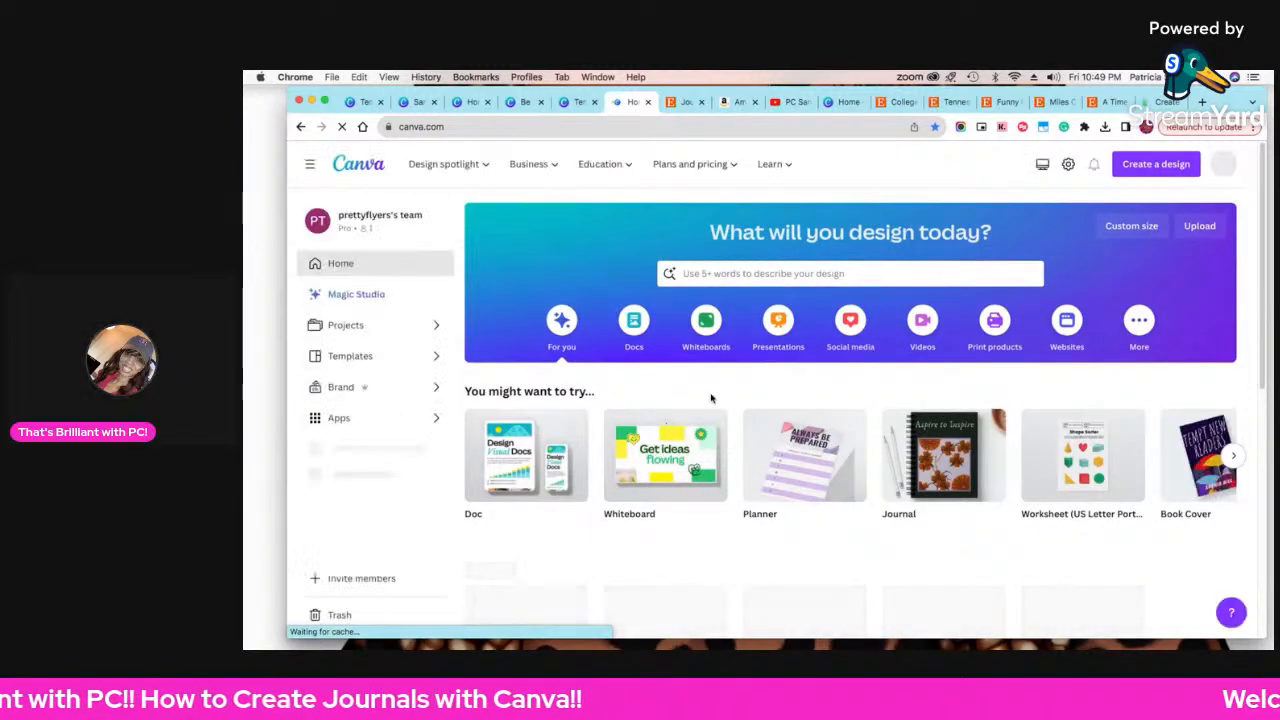
- Look through the recent designs on the Canva home page for examples of journals, planners, book covers and wrapping paper
scroll(684, 339, "down", 1)
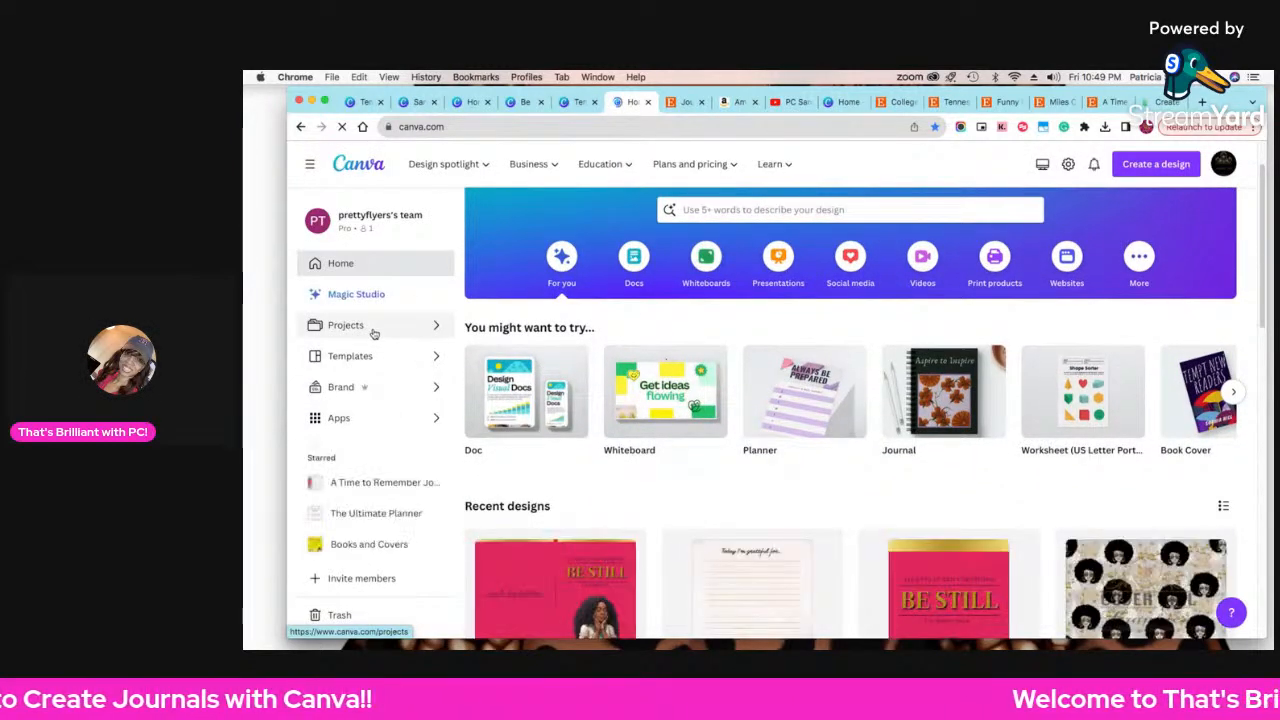
scroll(595, 378, "down", 5)
scroll(595, 378, "down", 10)
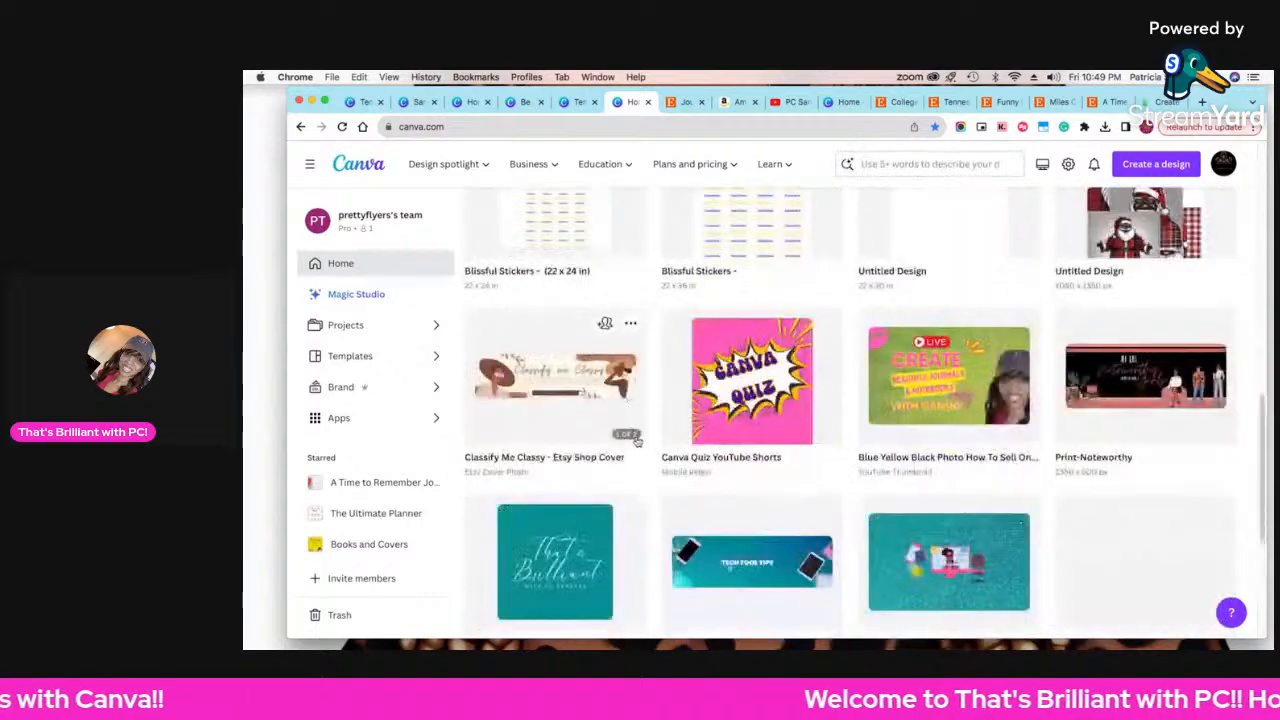
scroll(650, 435, "down", 10)
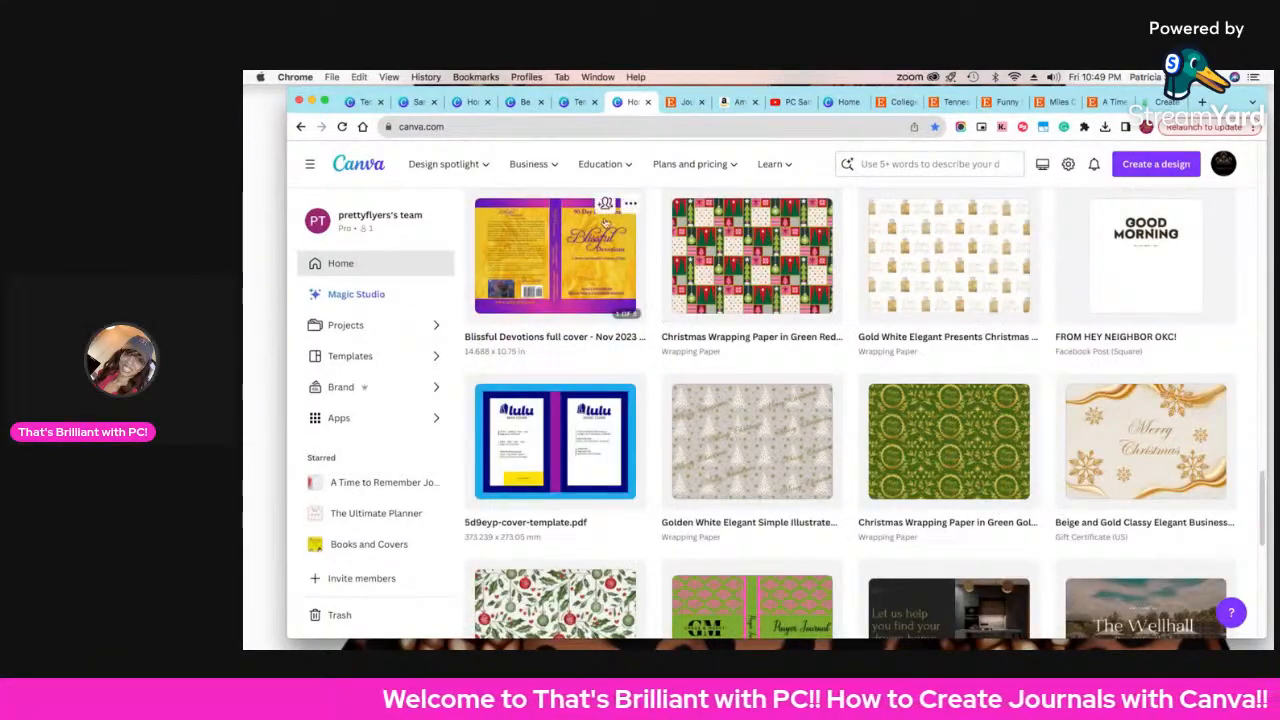
mouse_move(535, 329)
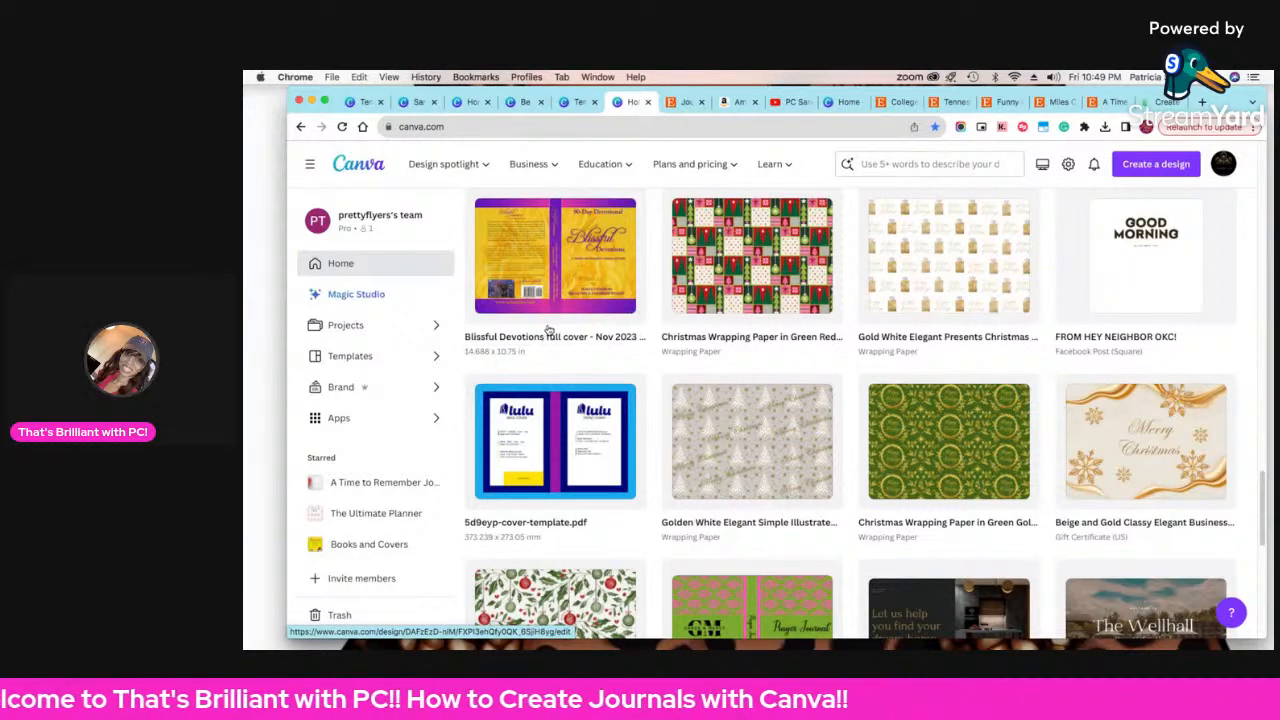
scroll(625, 392, "down", 1)
scroll(650, 470, "down", 5)
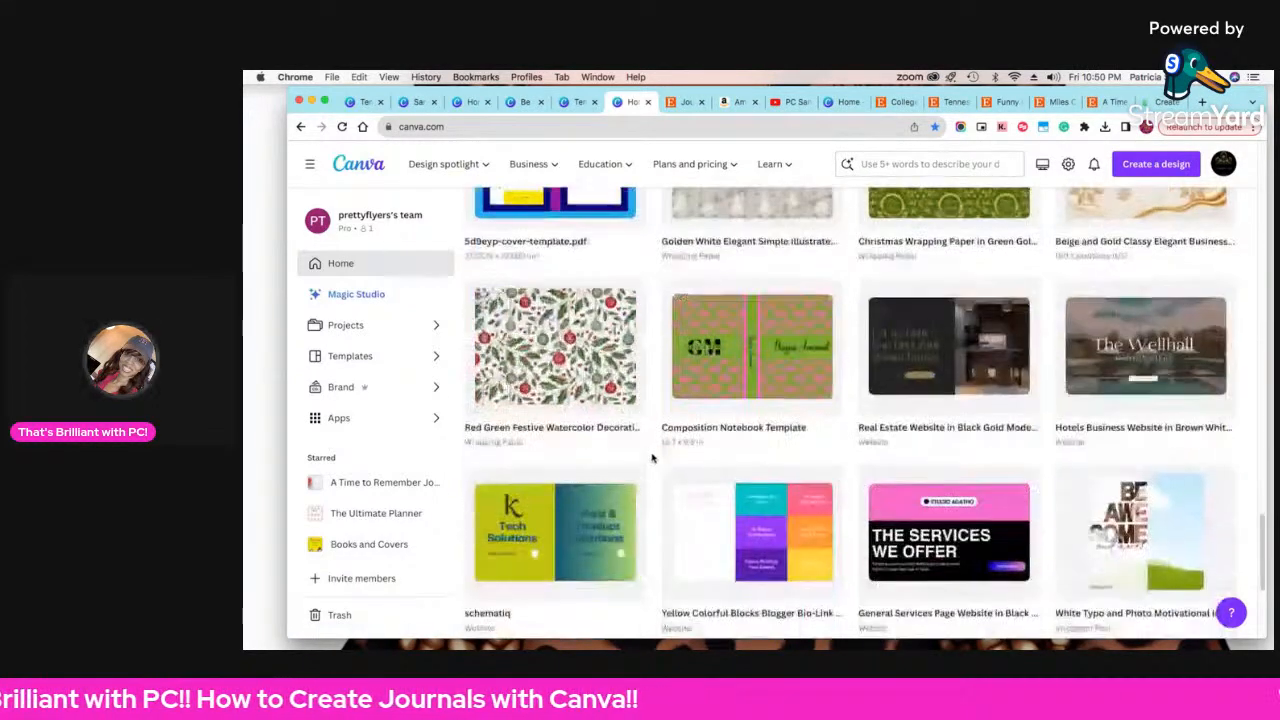
scroll(650, 463, "down", 3)
scroll(650, 463, "down", 5)
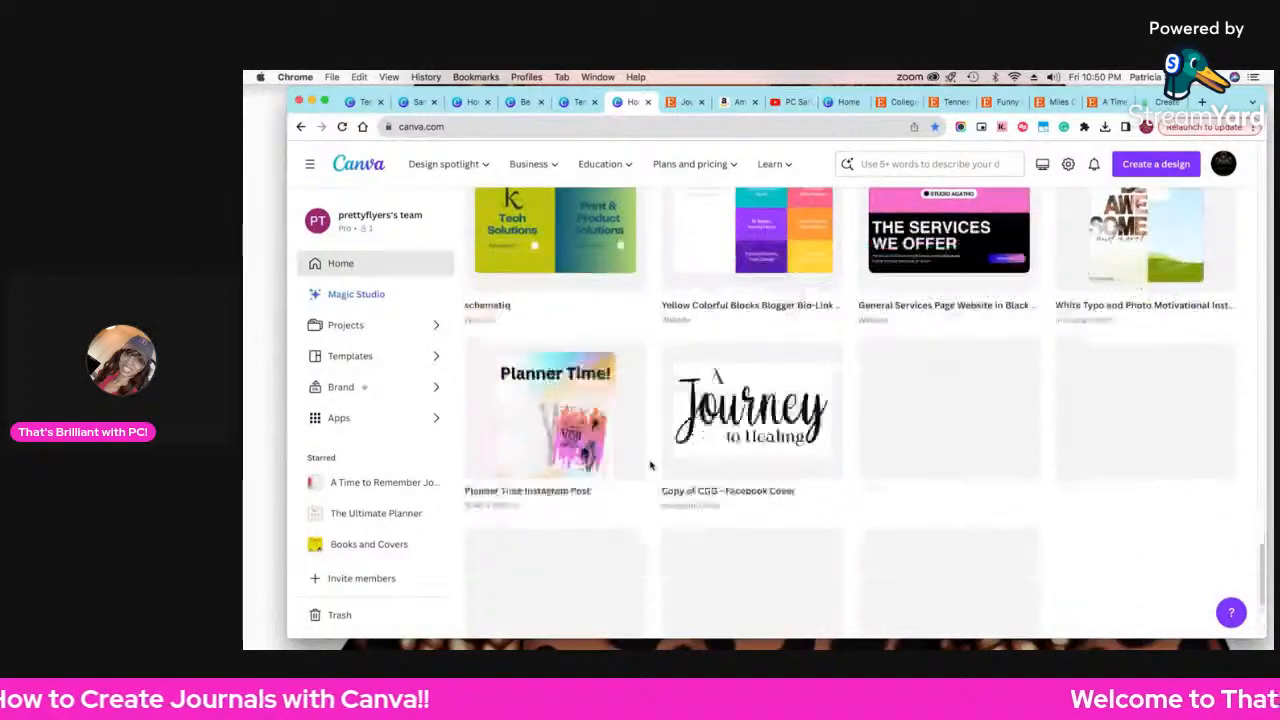
scroll(650, 467, "down", 5)
scroll(650, 467, "up", 5)
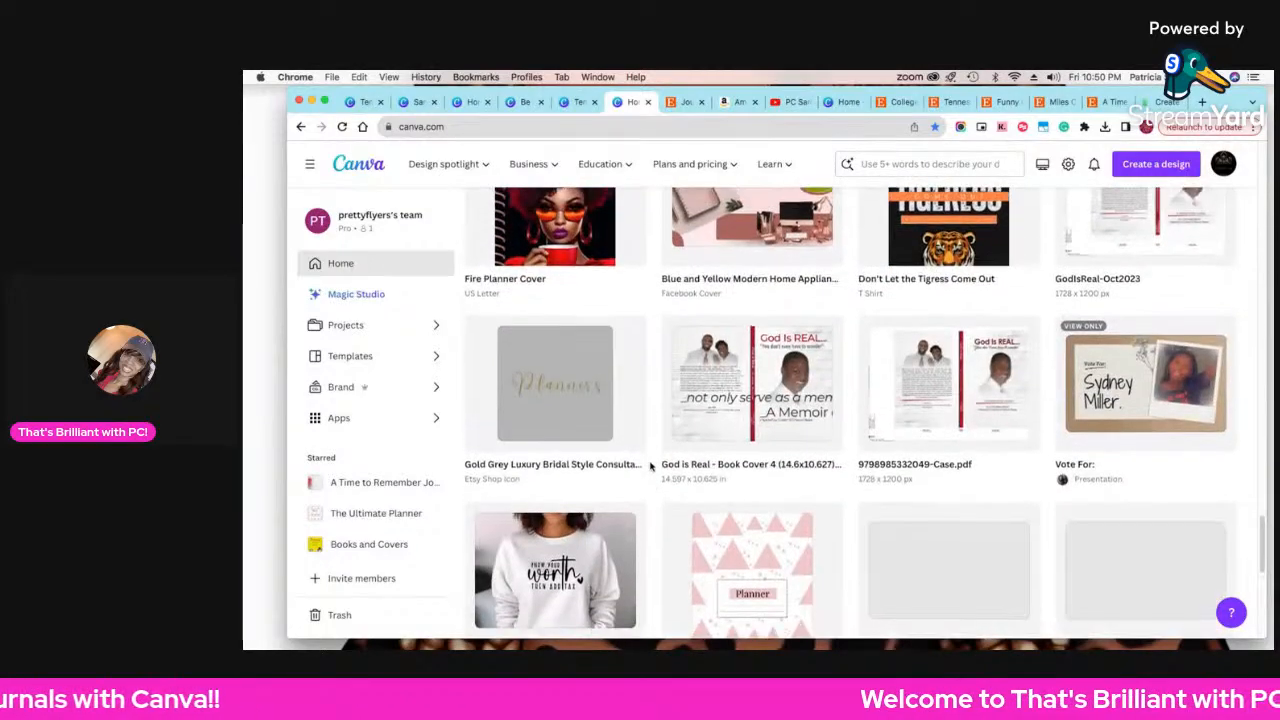
scroll(650, 467, "down", 2)
scroll(650, 467, "down", 10)
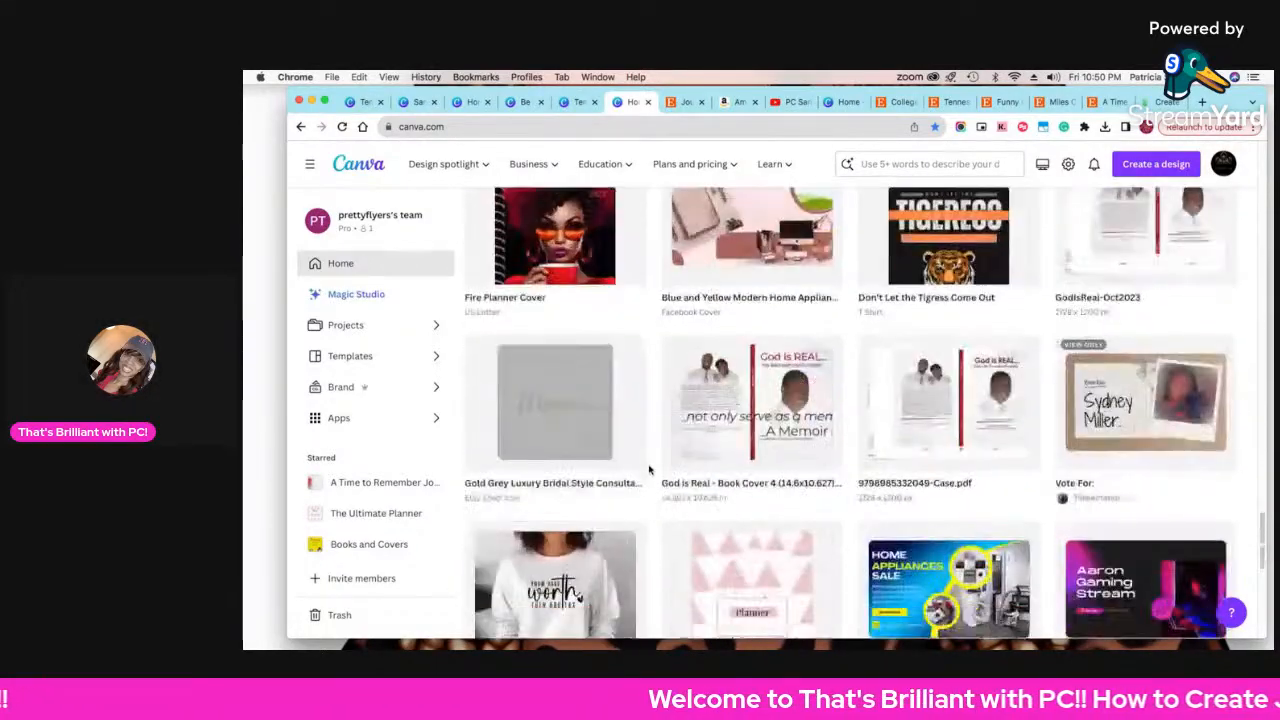
scroll(575, 437, "up", 9)
scroll(575, 437, "up", 5)
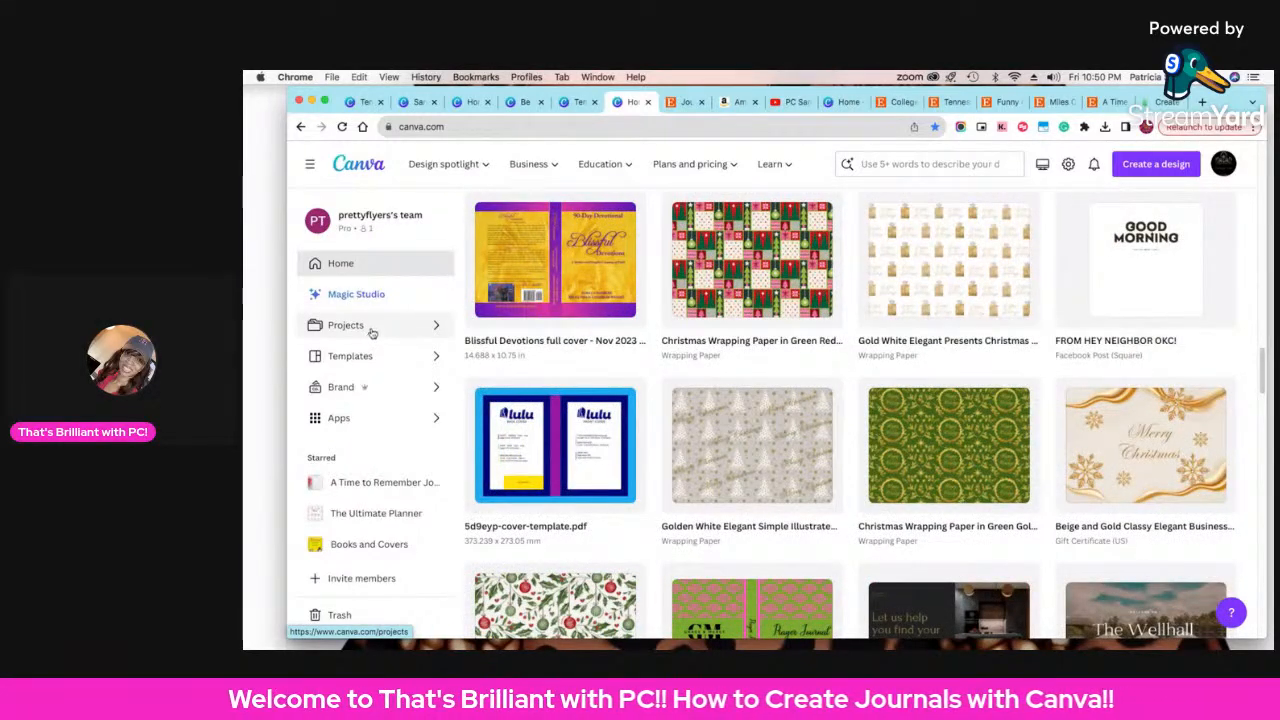
- Open the list of all projects and create a new blank eBook design
left_click(370, 333)
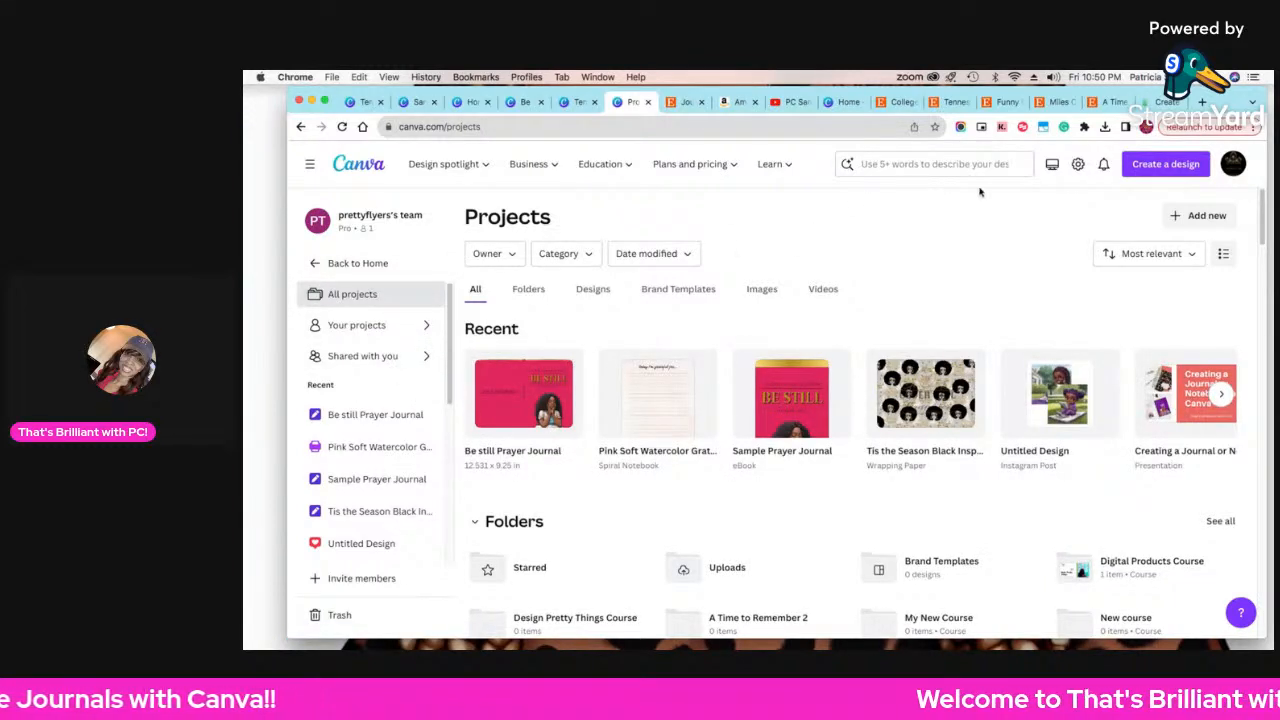
left_click(1160, 164)
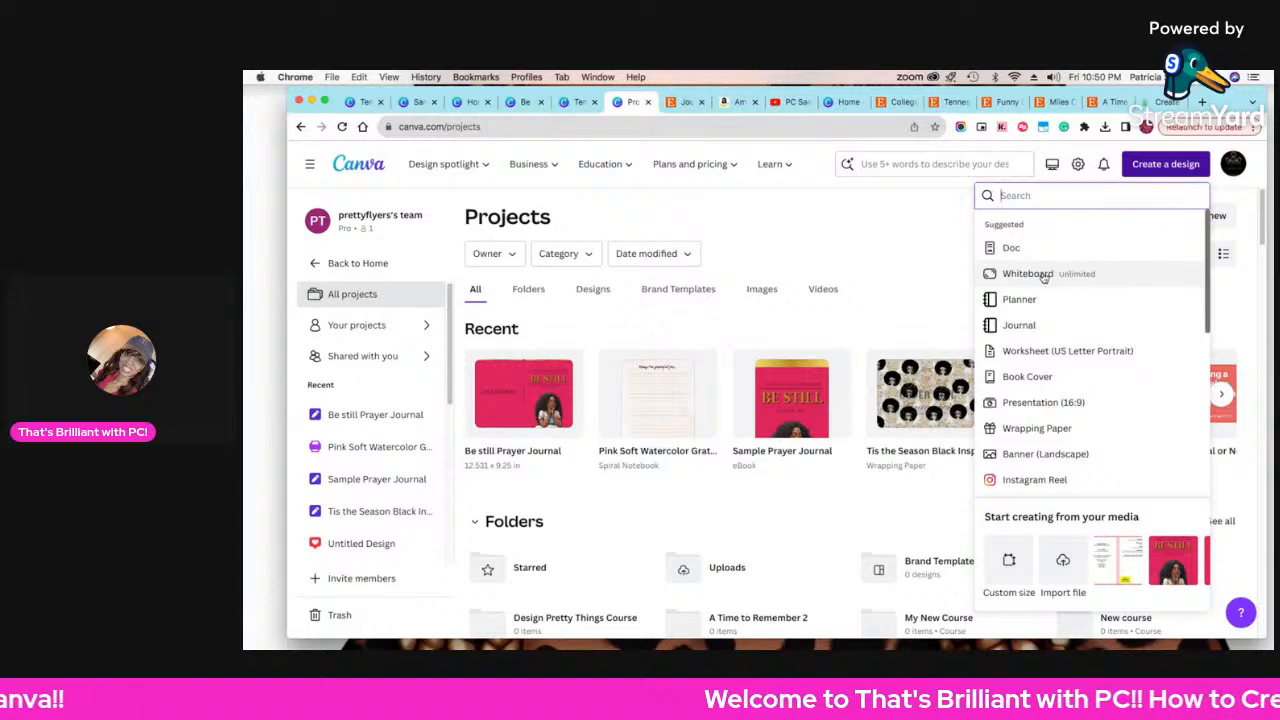
left_click(1044, 386)
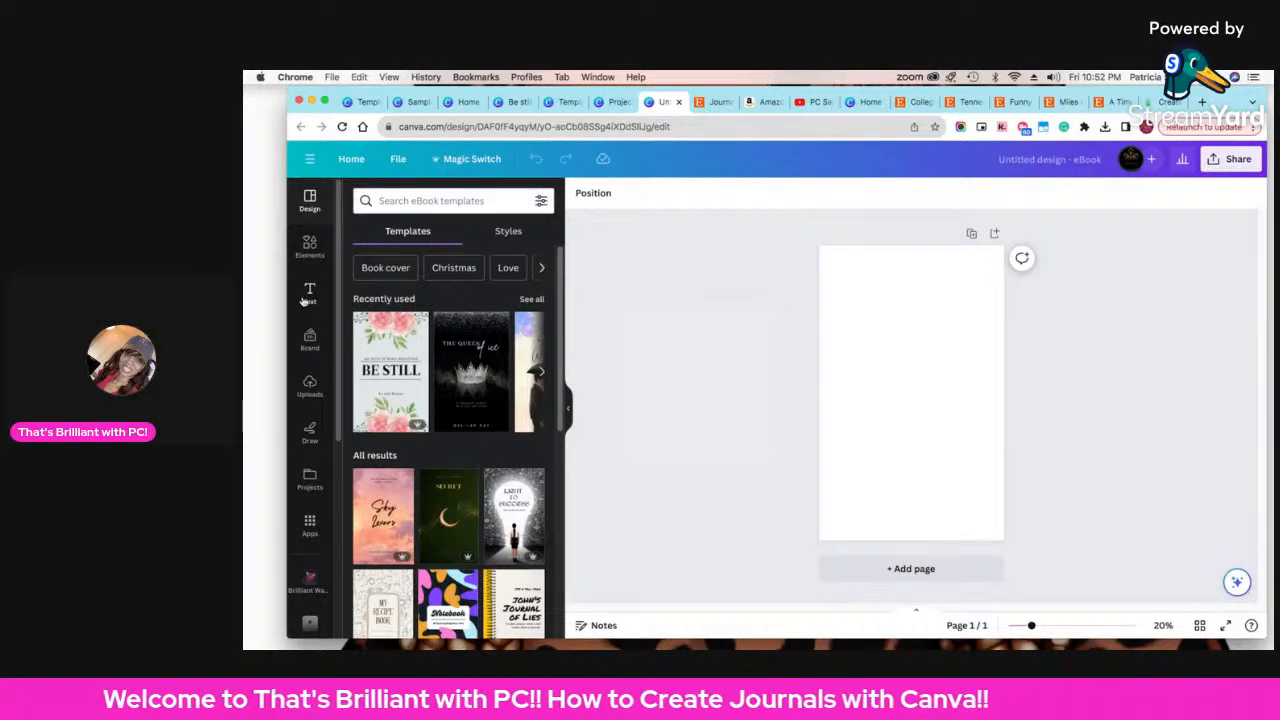
- Look through the uploaded images in the eBook design, examining the character illustrations and the patterned digital papers
left_click(310, 385)
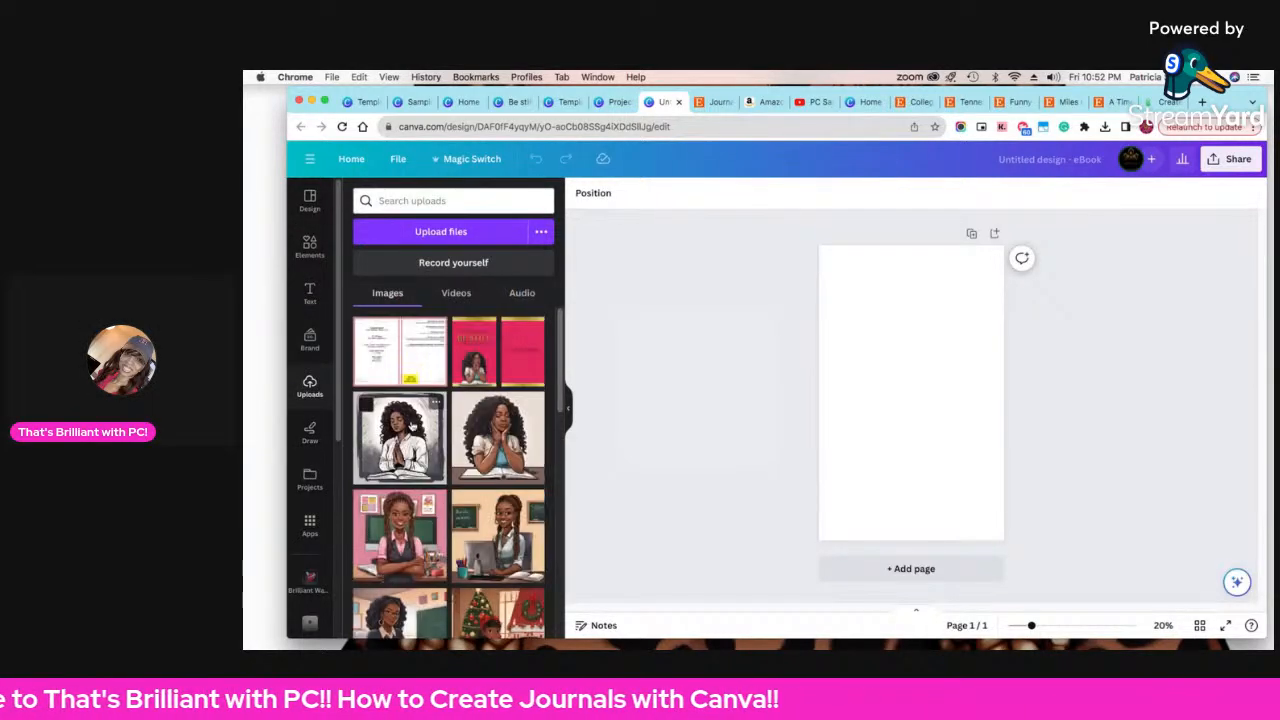
scroll(408, 422, "down", 10)
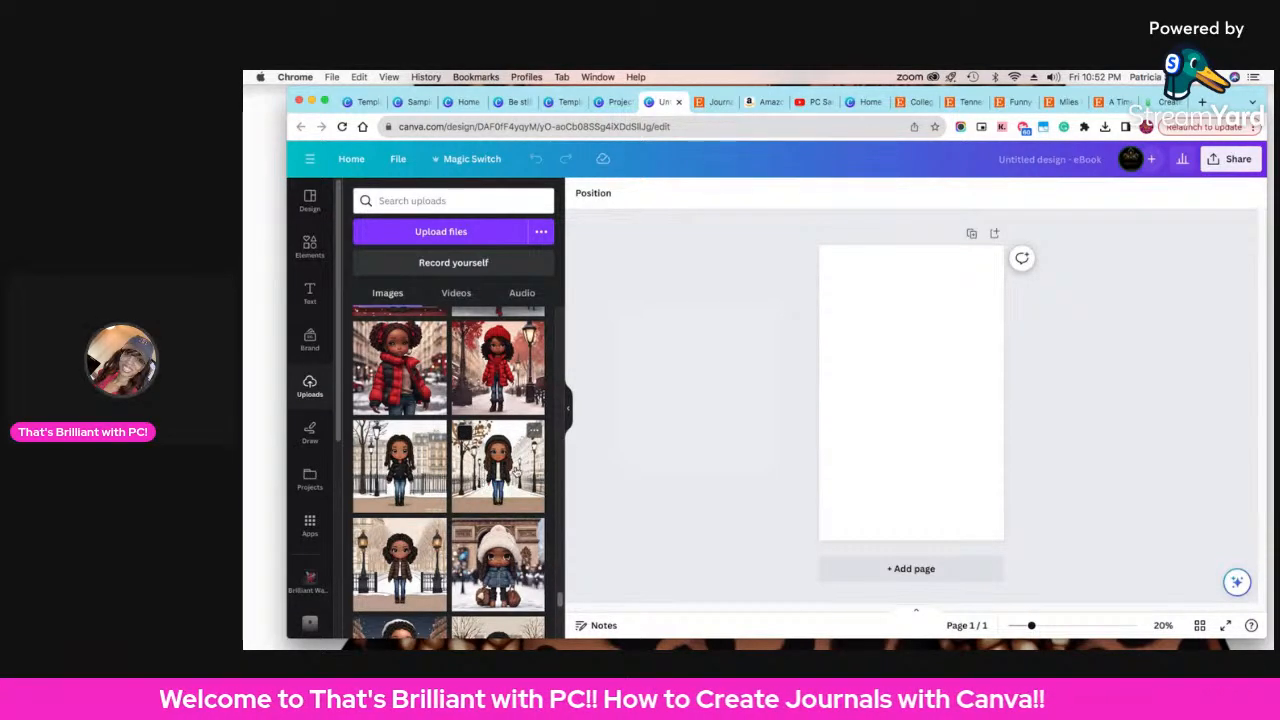
scroll(497, 472, "up", 1)
scroll(509, 470, "down", 1)
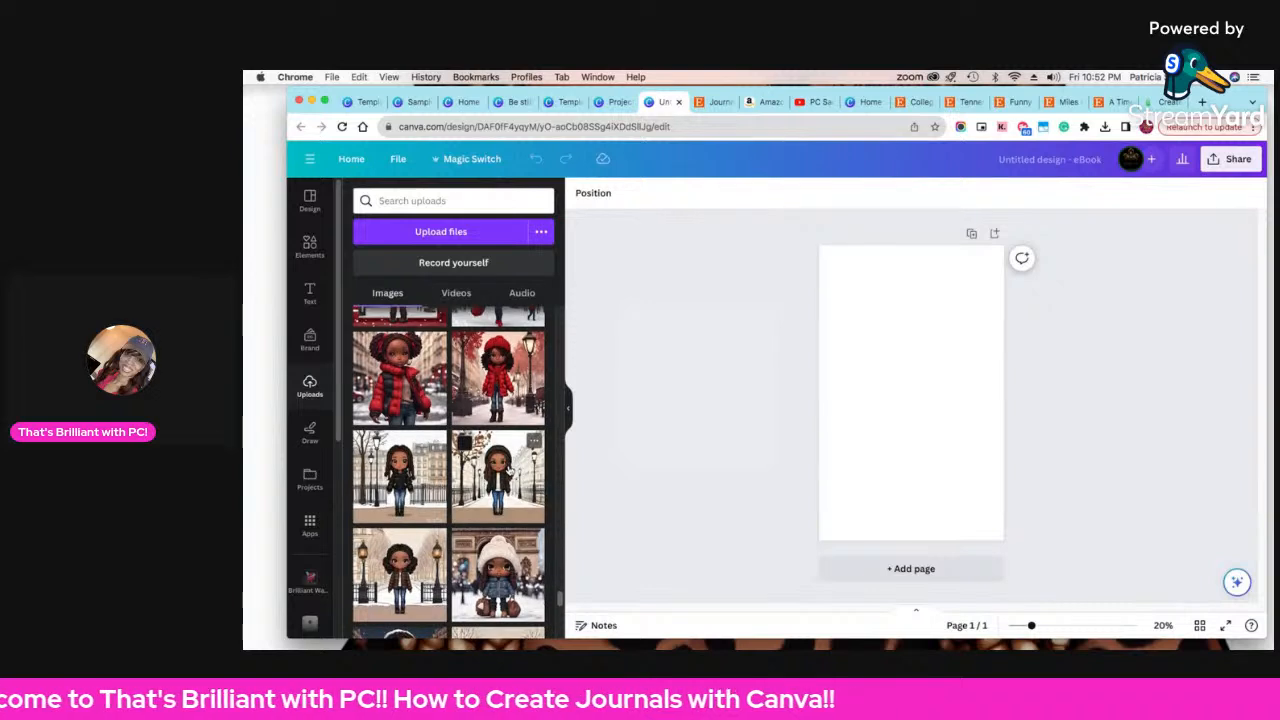
scroll(509, 470, "down", 5)
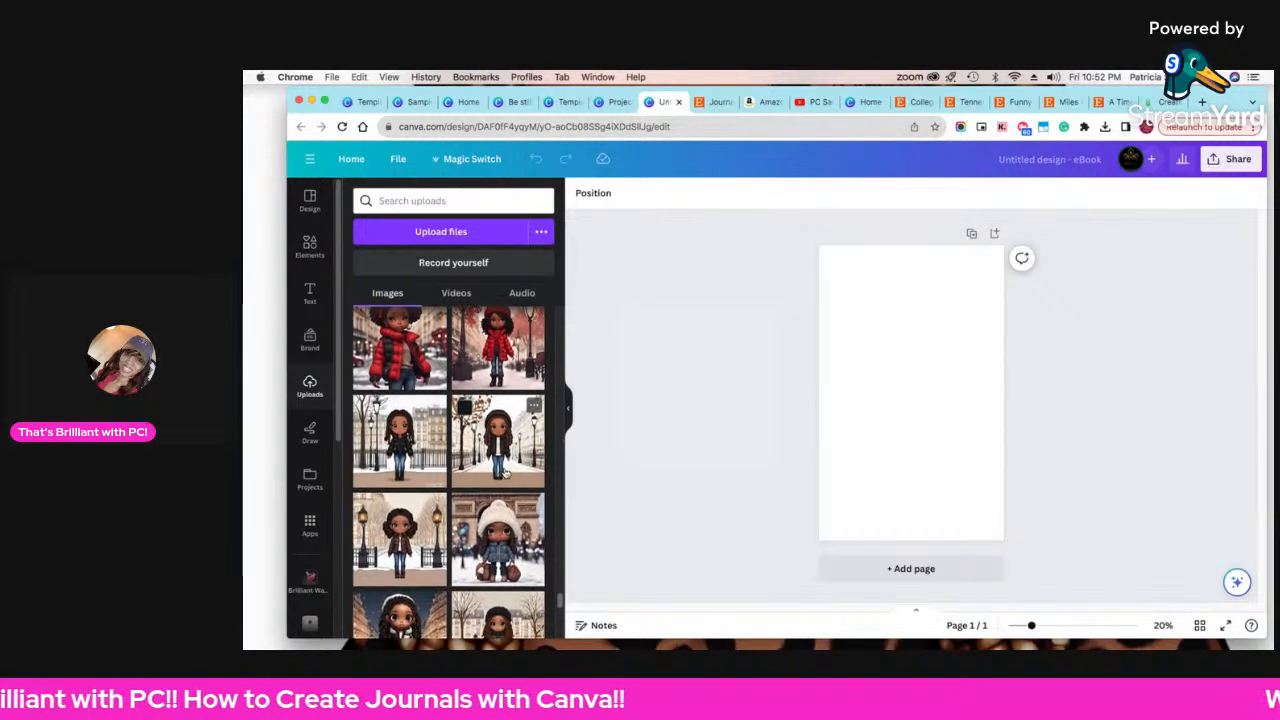
scroll(494, 473, "down", 1)
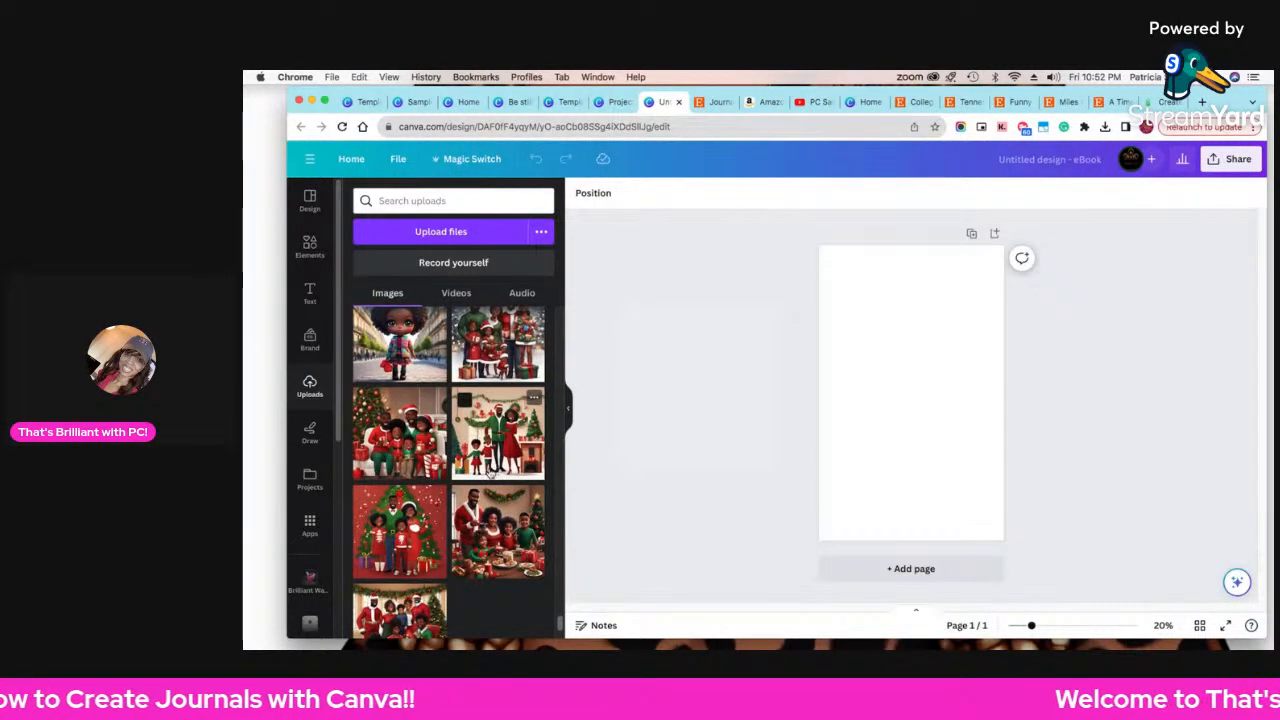
scroll(490, 473, "up", 2)
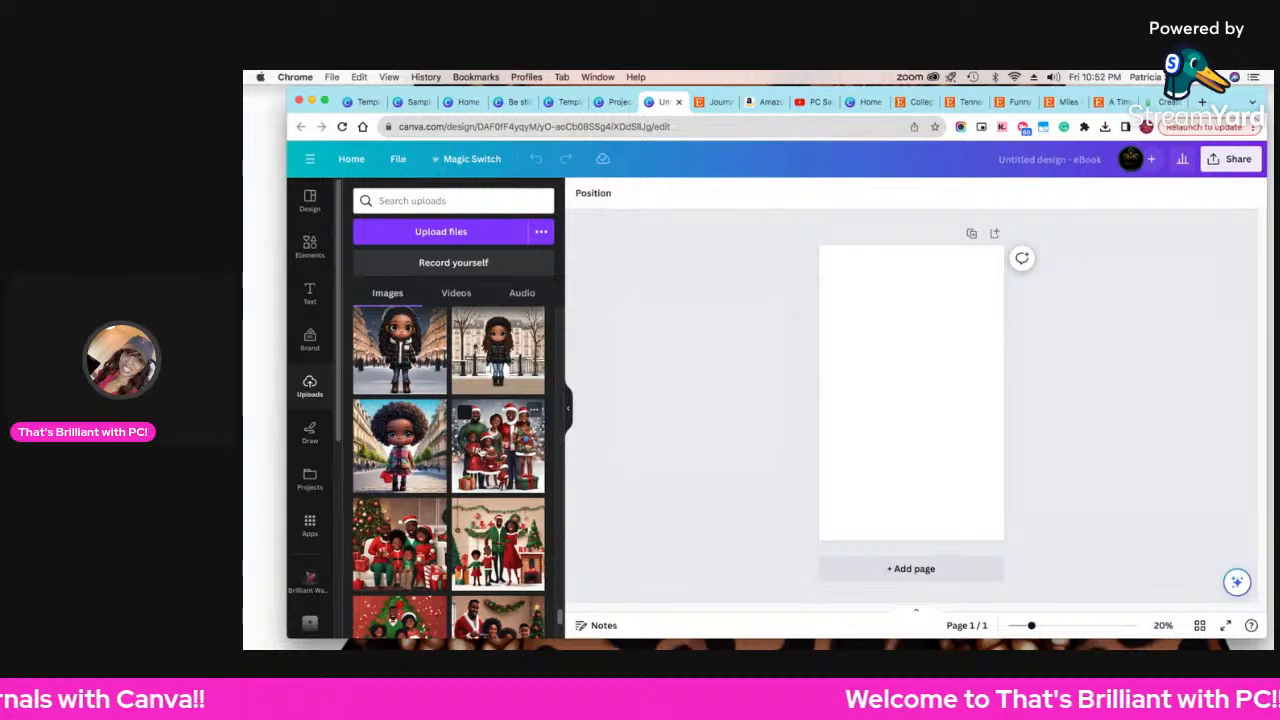
scroll(472, 465, "down", 2)
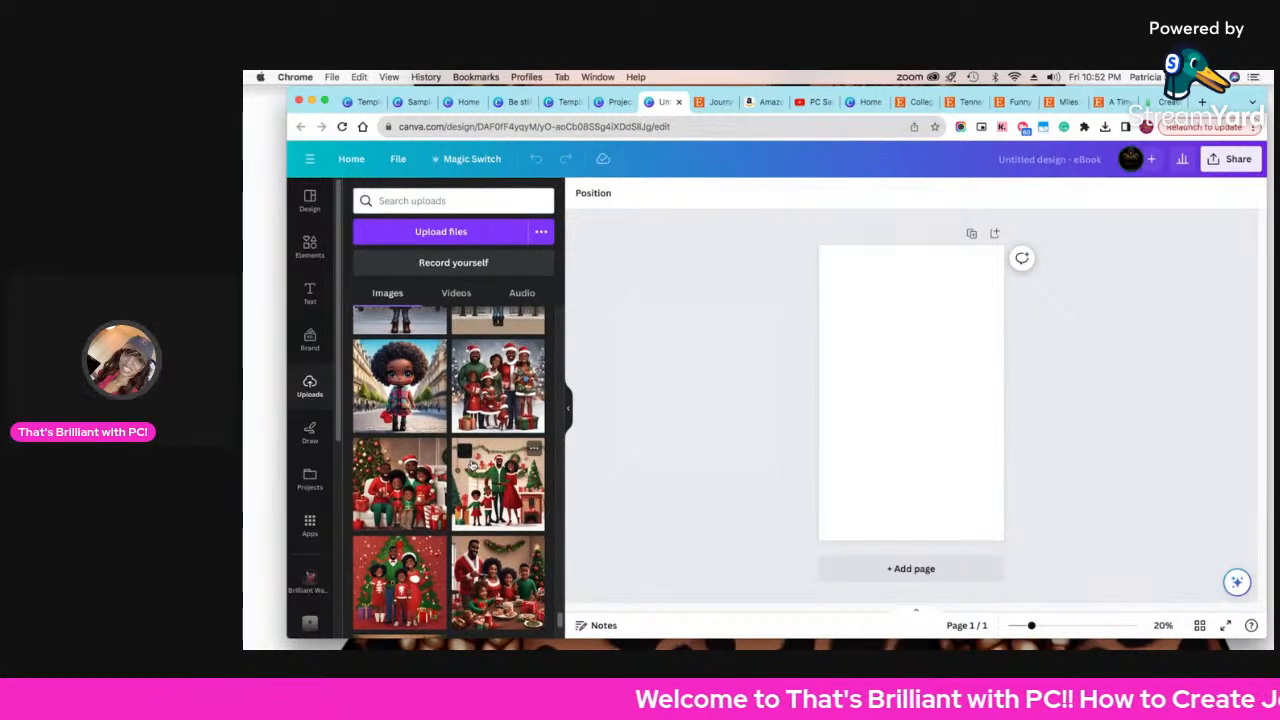
scroll(473, 466, "up", 2)
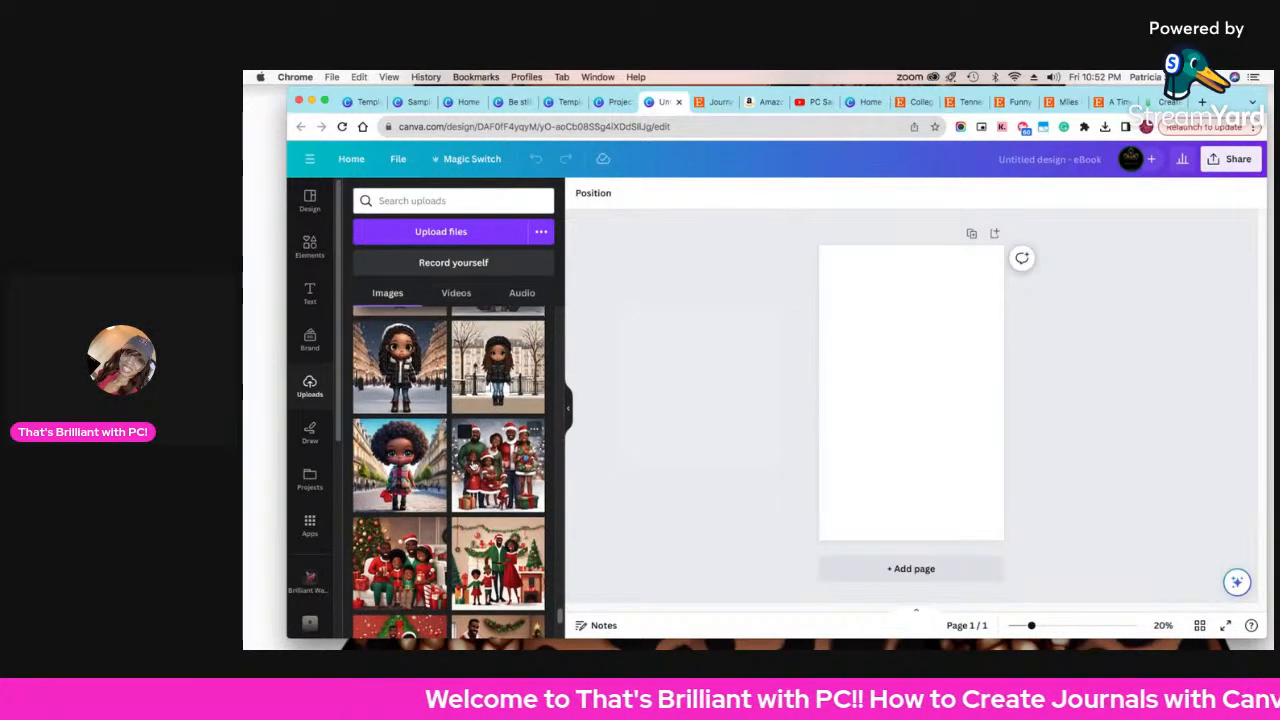
scroll(475, 464, "down", 4)
scroll(474, 440, "up", 2)
scroll(472, 420, "down", 5)
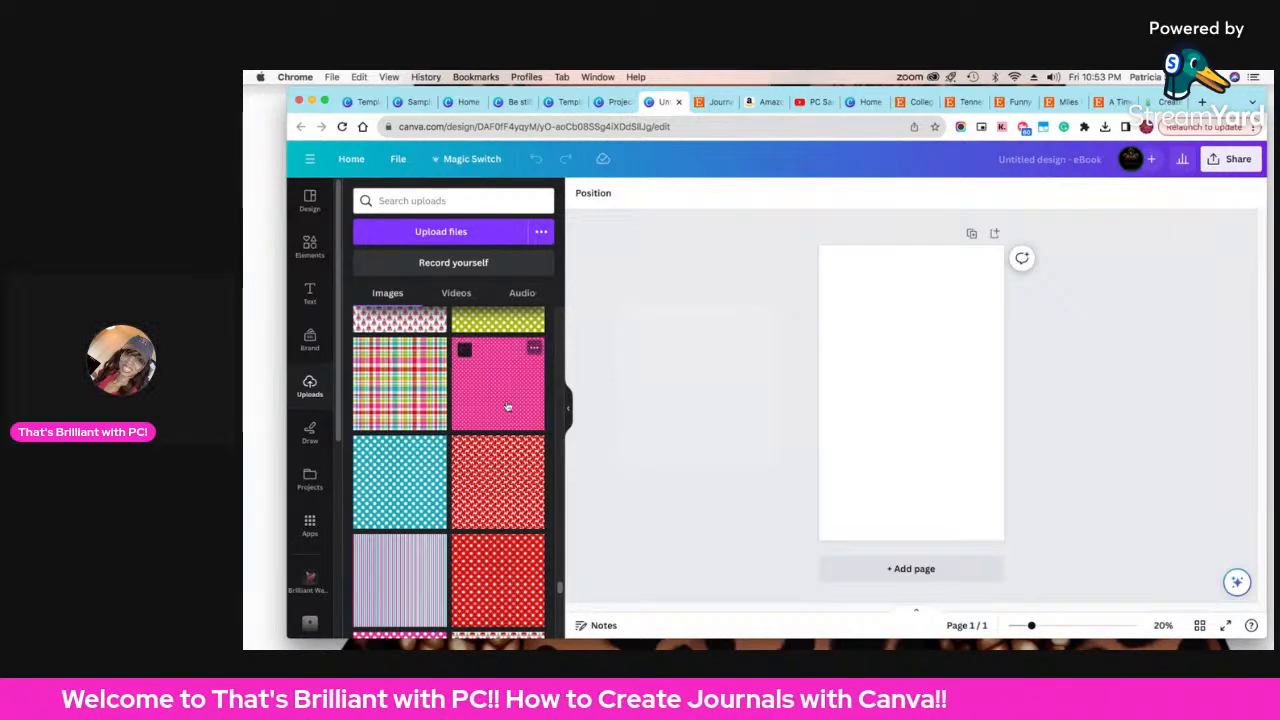
scroll(509, 409, "up", 5)
scroll(450, 470, "down", 3)
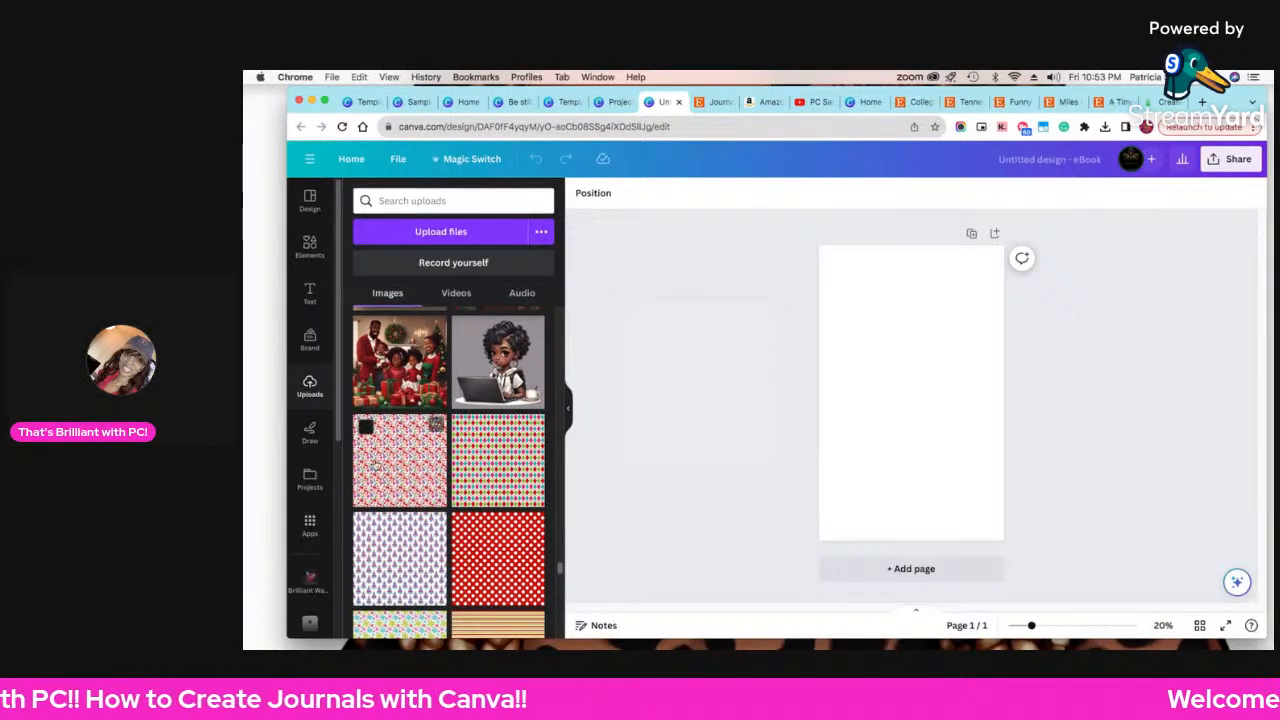
- Switch to Etsy, close the A Time To Remember My Mother listing, and bring up the Miles College bundle listing
left_click(1110, 102)
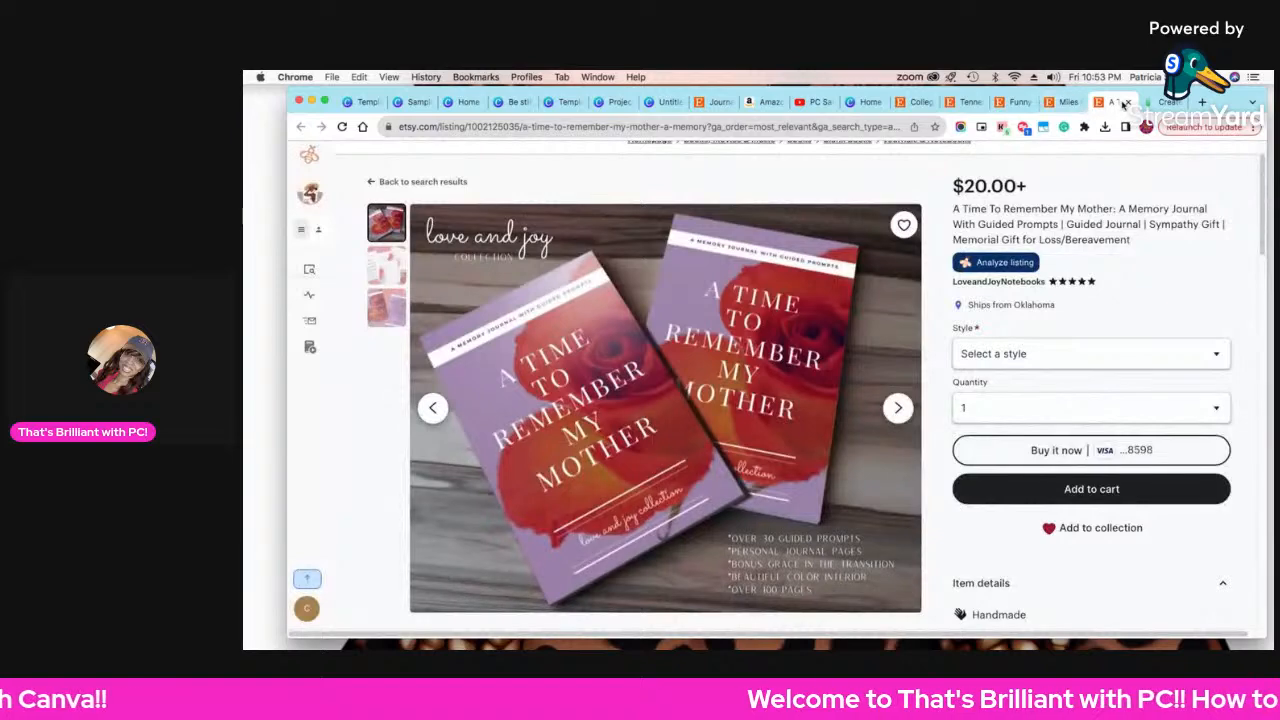
left_click(1128, 103)
left_click(1062, 104)
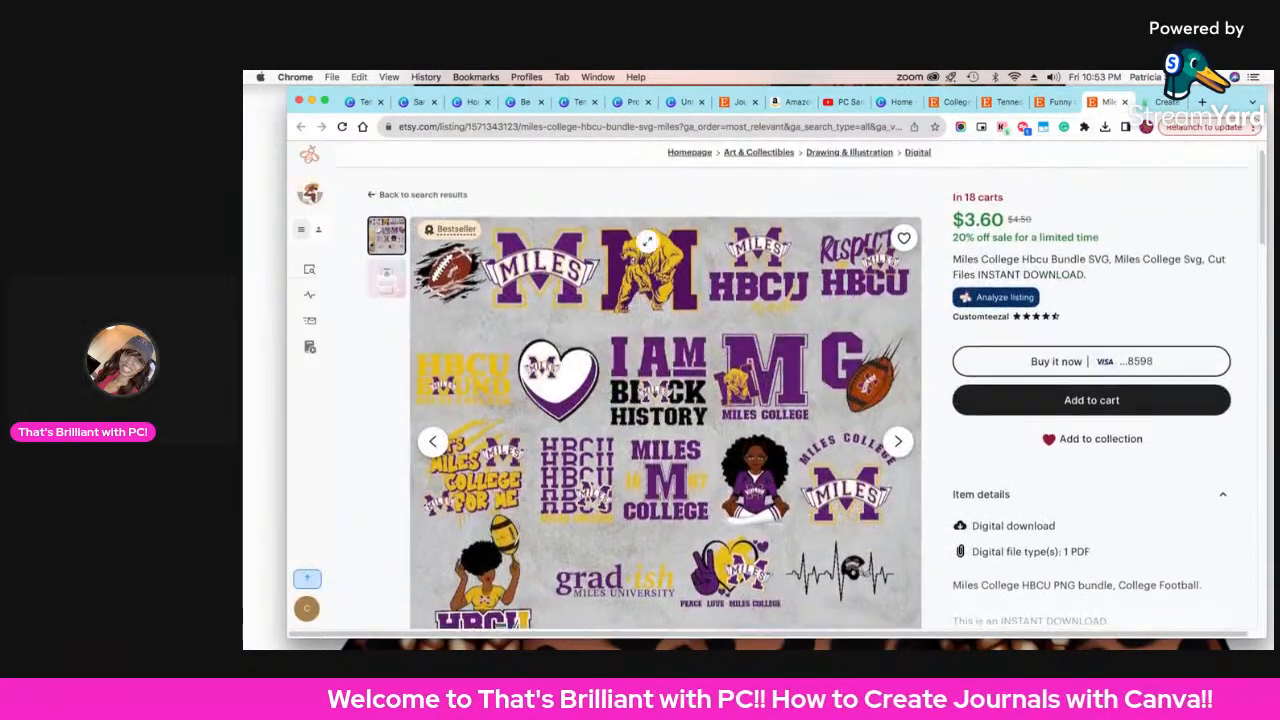
- Search Etsy for "digital paper" and browse the results
left_click(617, 164)
type("di")
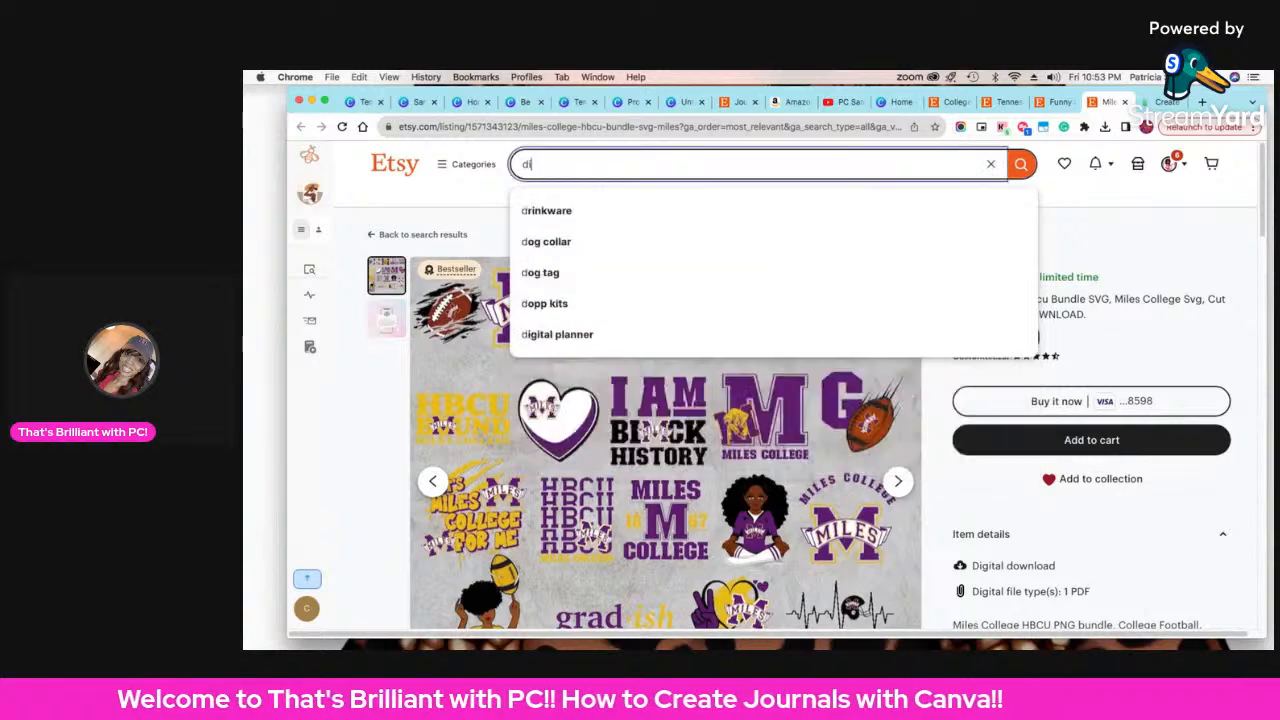
type("gital p")
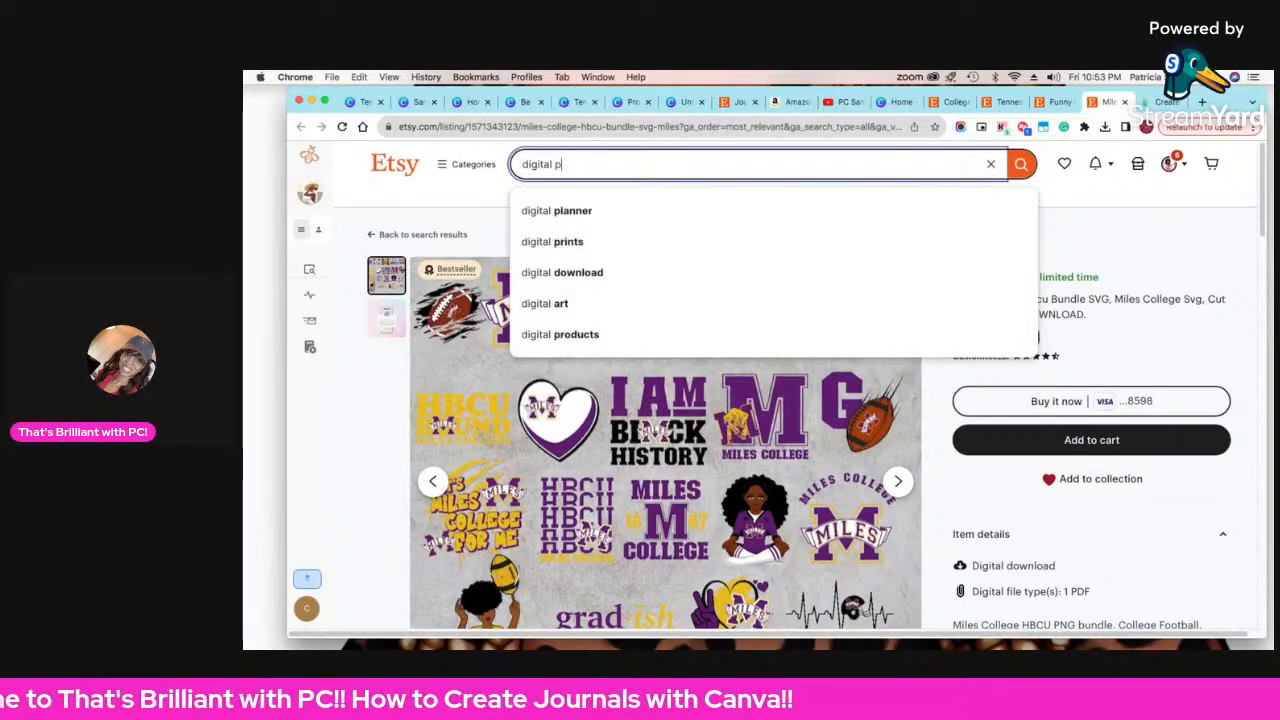
type("aper")
key("Return")
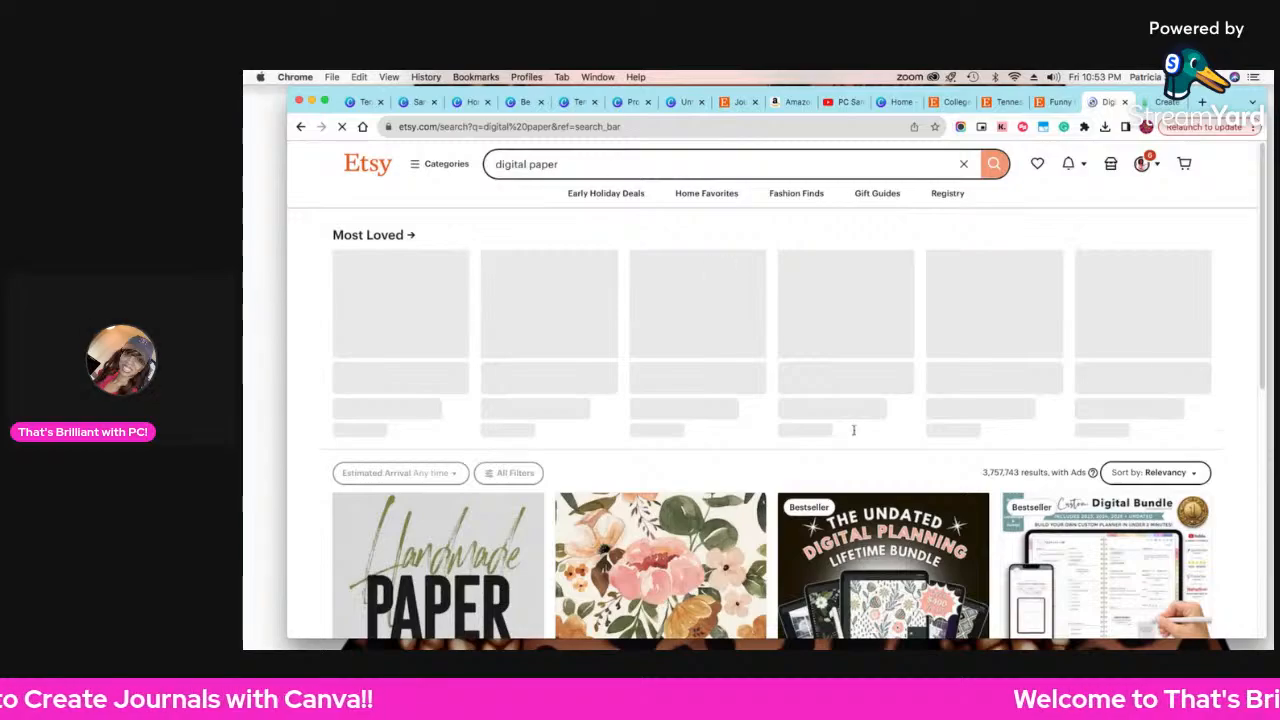
scroll(731, 440, "down", 10)
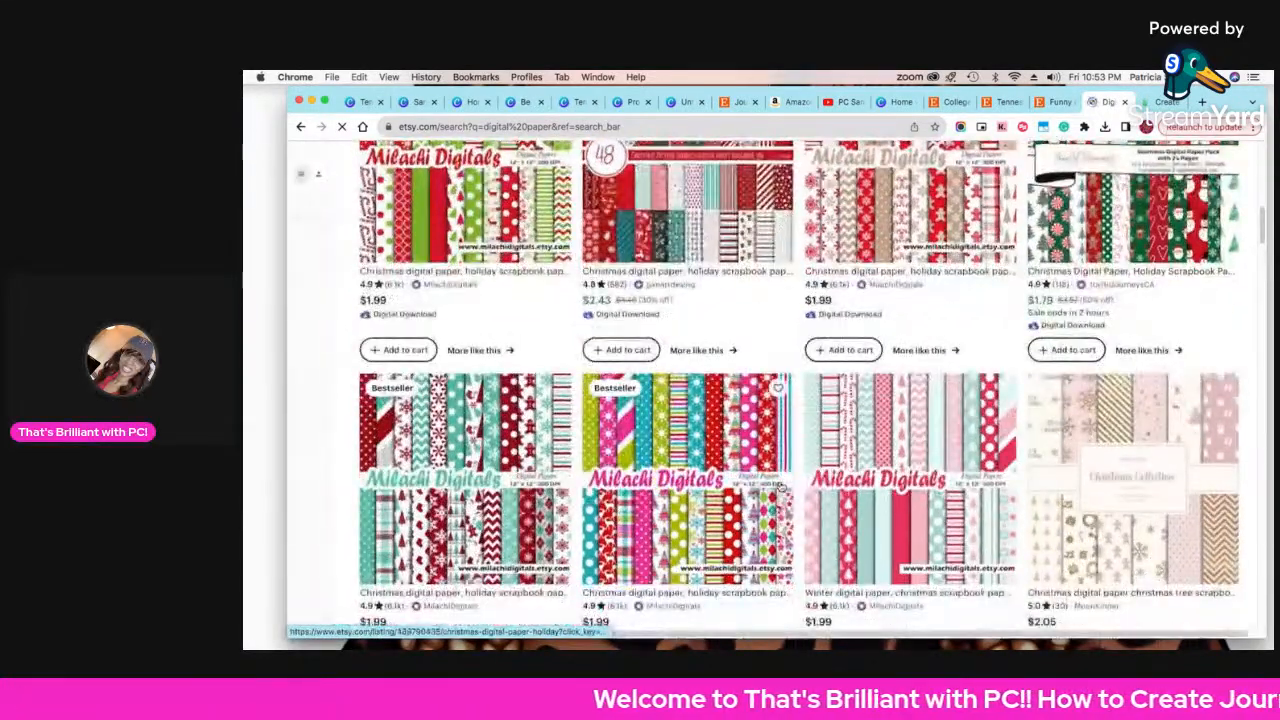
scroll(779, 485, "down", 5)
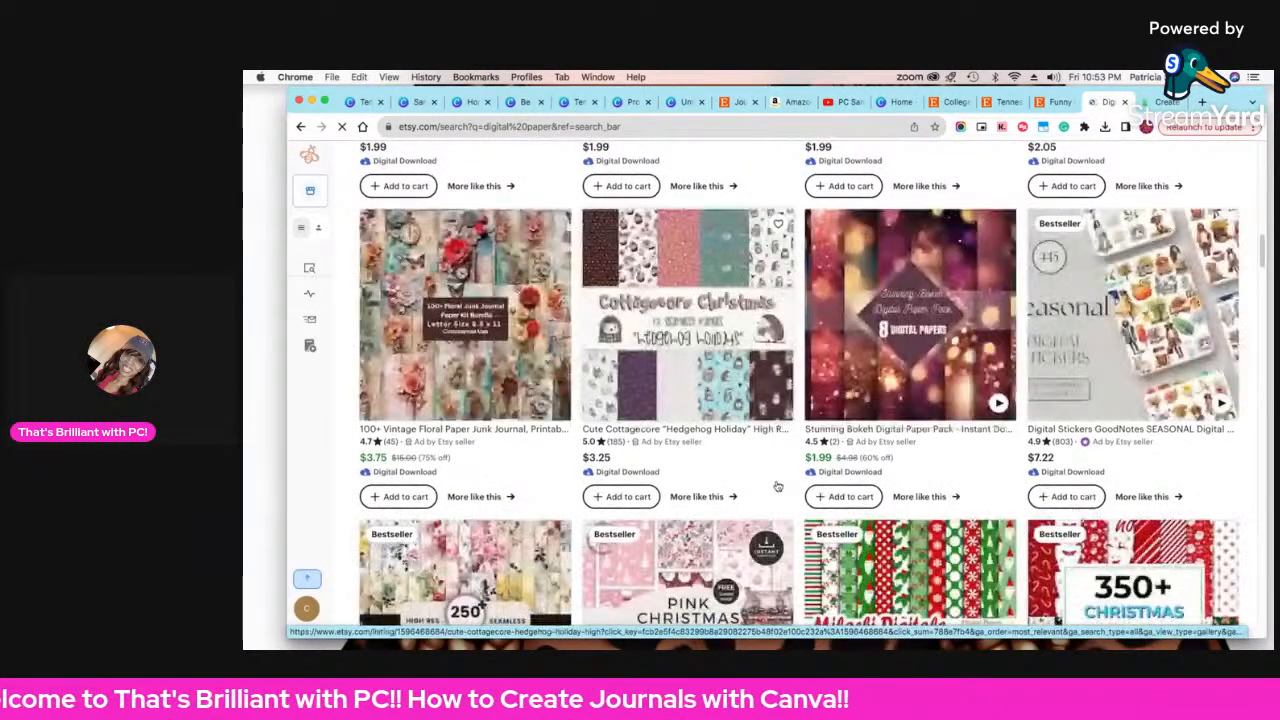
scroll(778, 486, "down", 1)
scroll(768, 483, "down", 4)
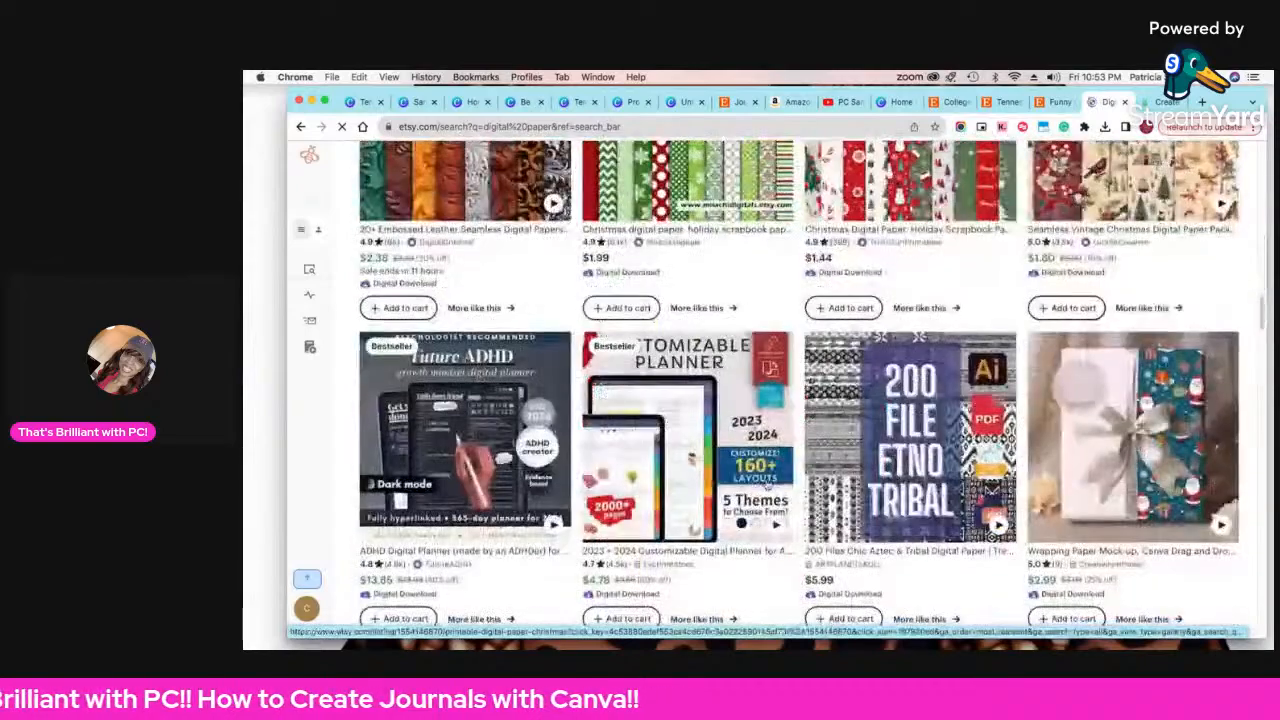
- Refine the Etsy search to "elegant digital paper"
scroll(768, 483, "up", 15)
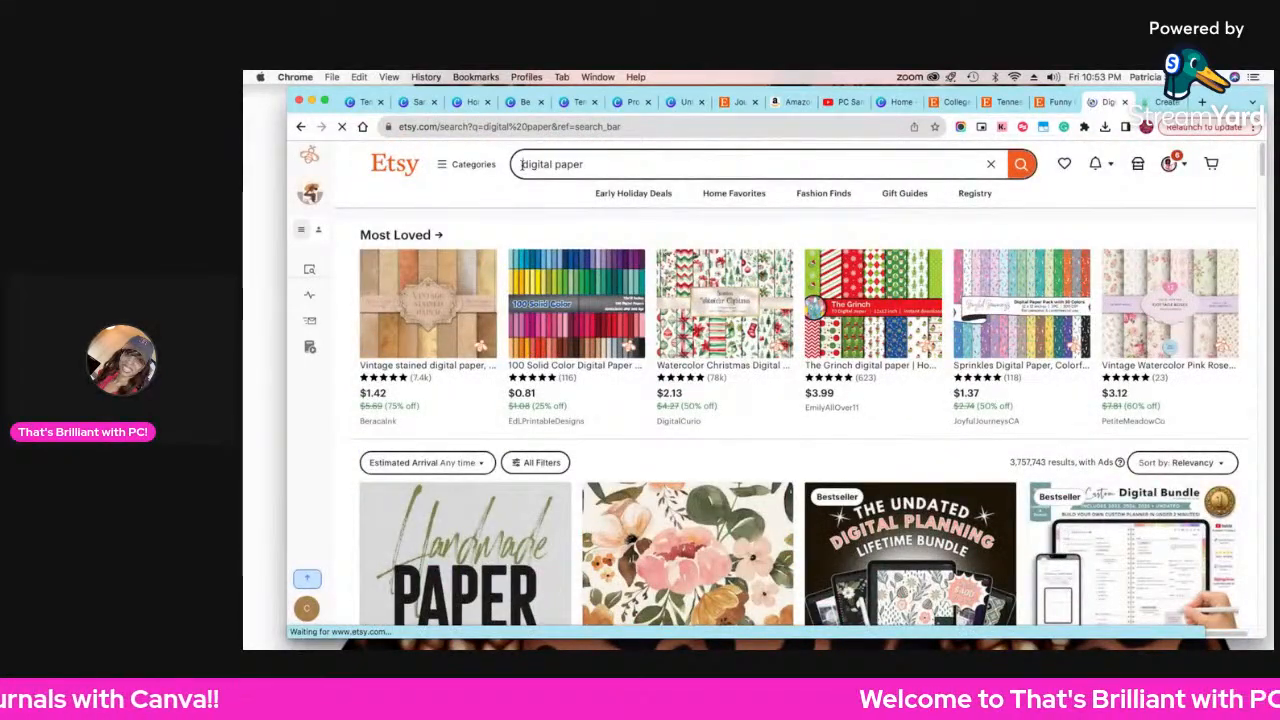
left_click(521, 164)
type("ele")
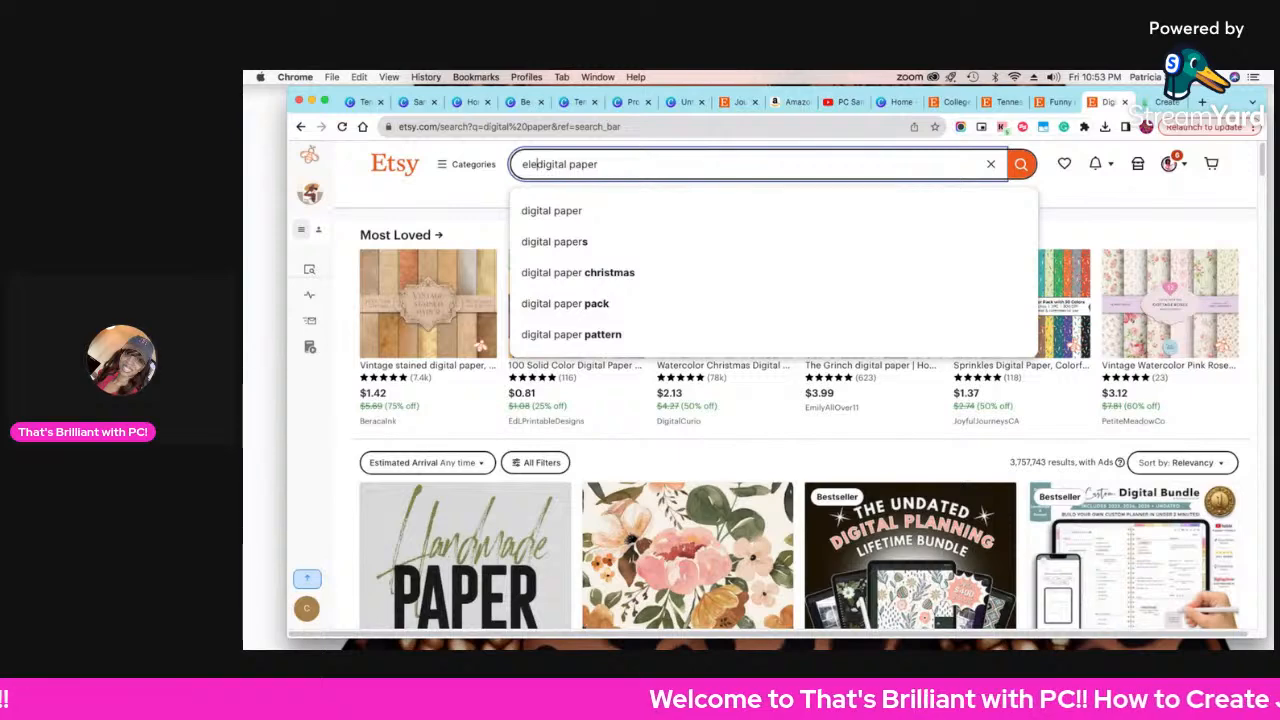
type("gant")
key("Return")
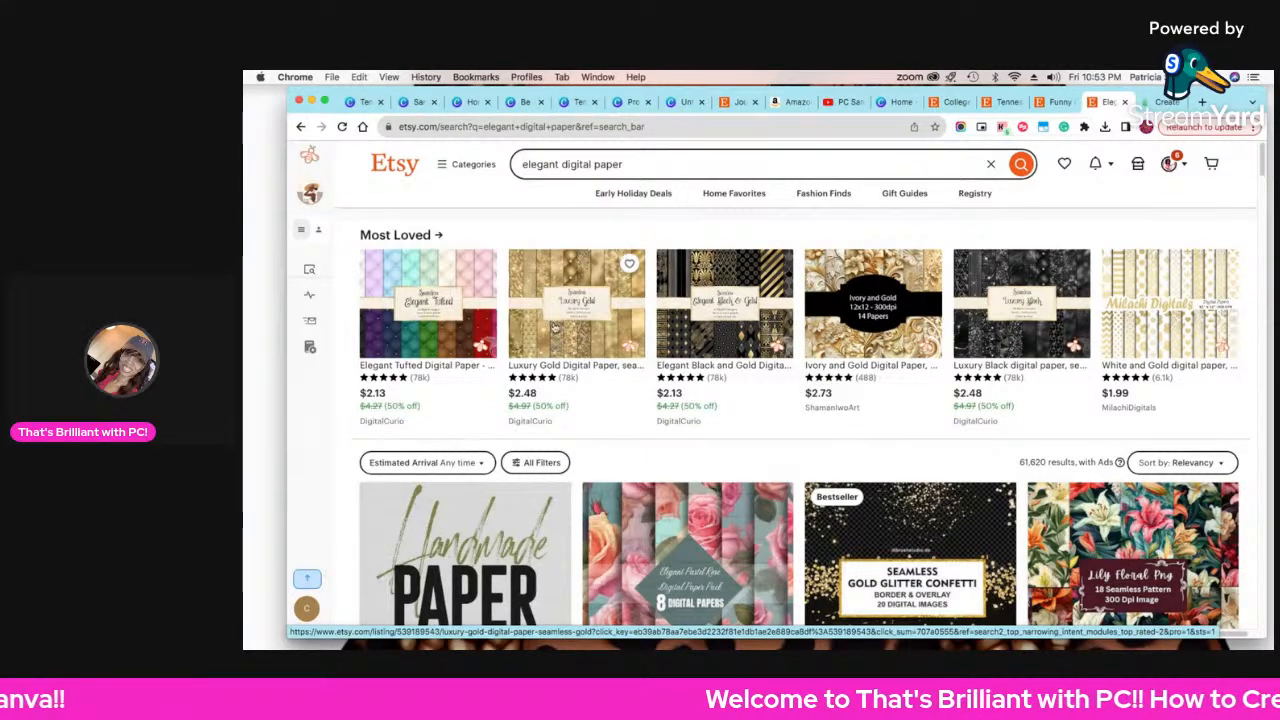
- Open the Elegant Black and Gold Digital Paper listing and examine its pattern previews, reviews and item details
left_click(698, 339)
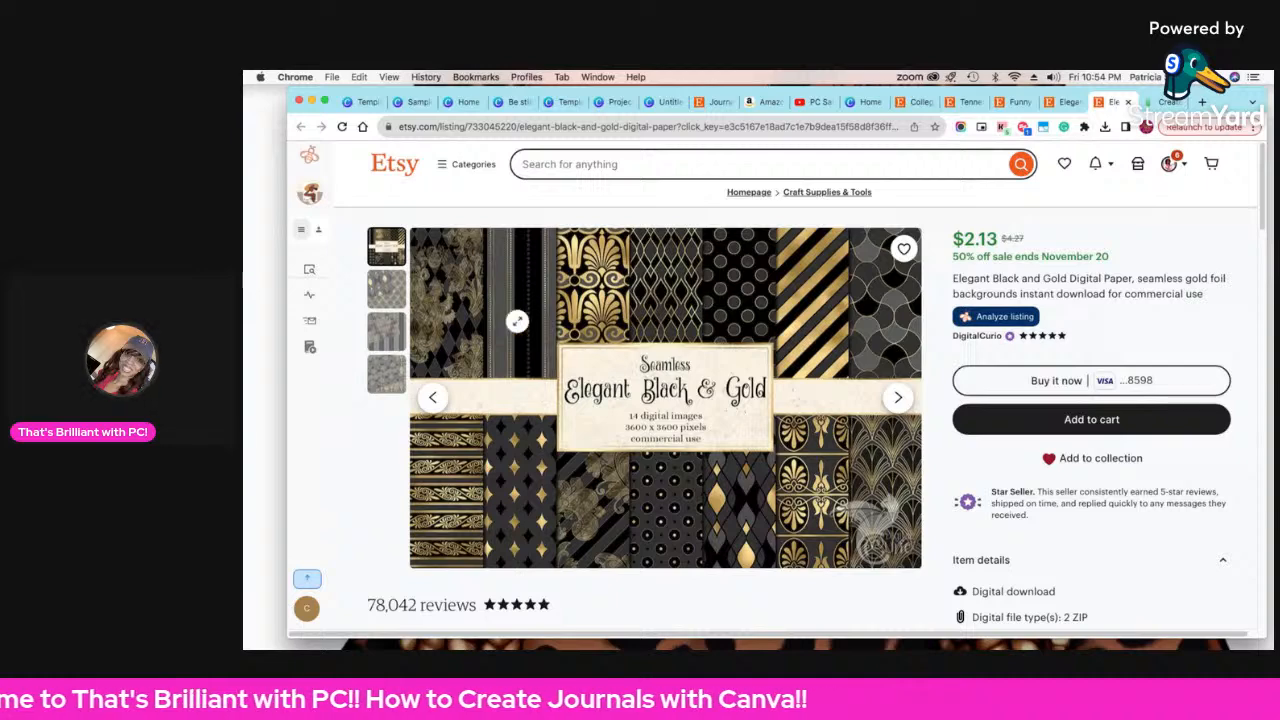
left_click(398, 289)
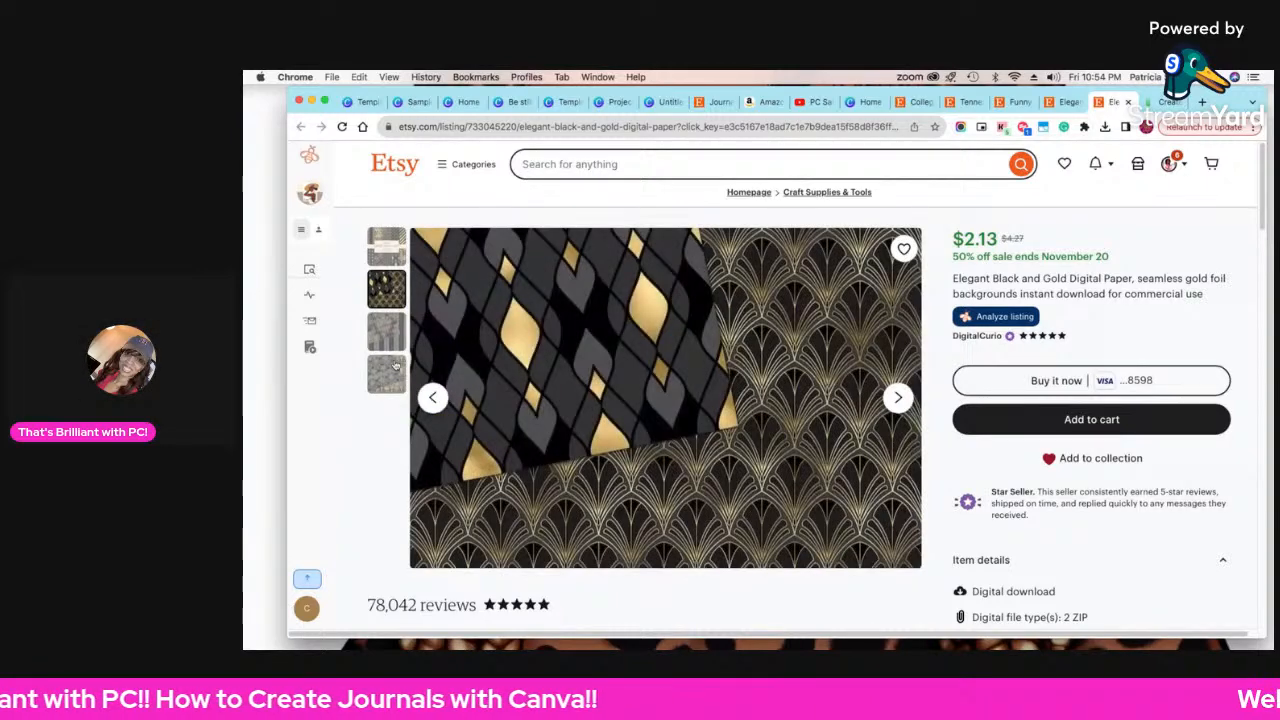
left_click(388, 332)
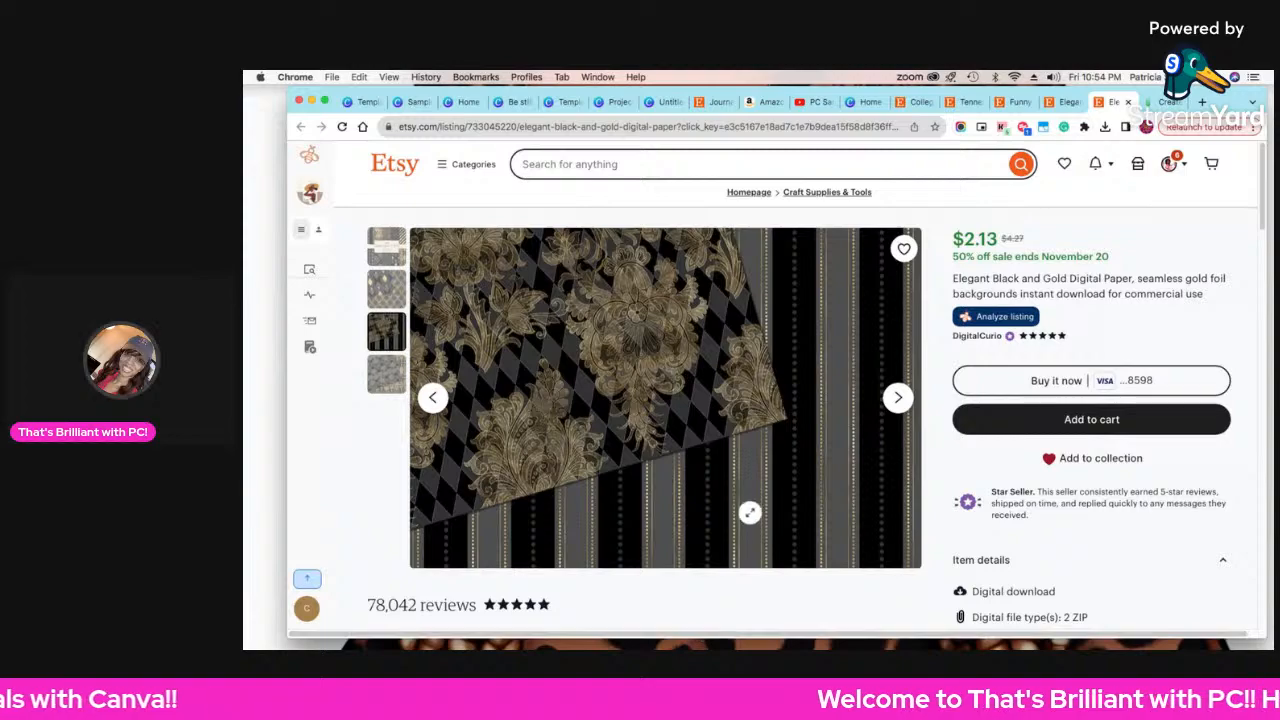
scroll(752, 520, "down", 10)
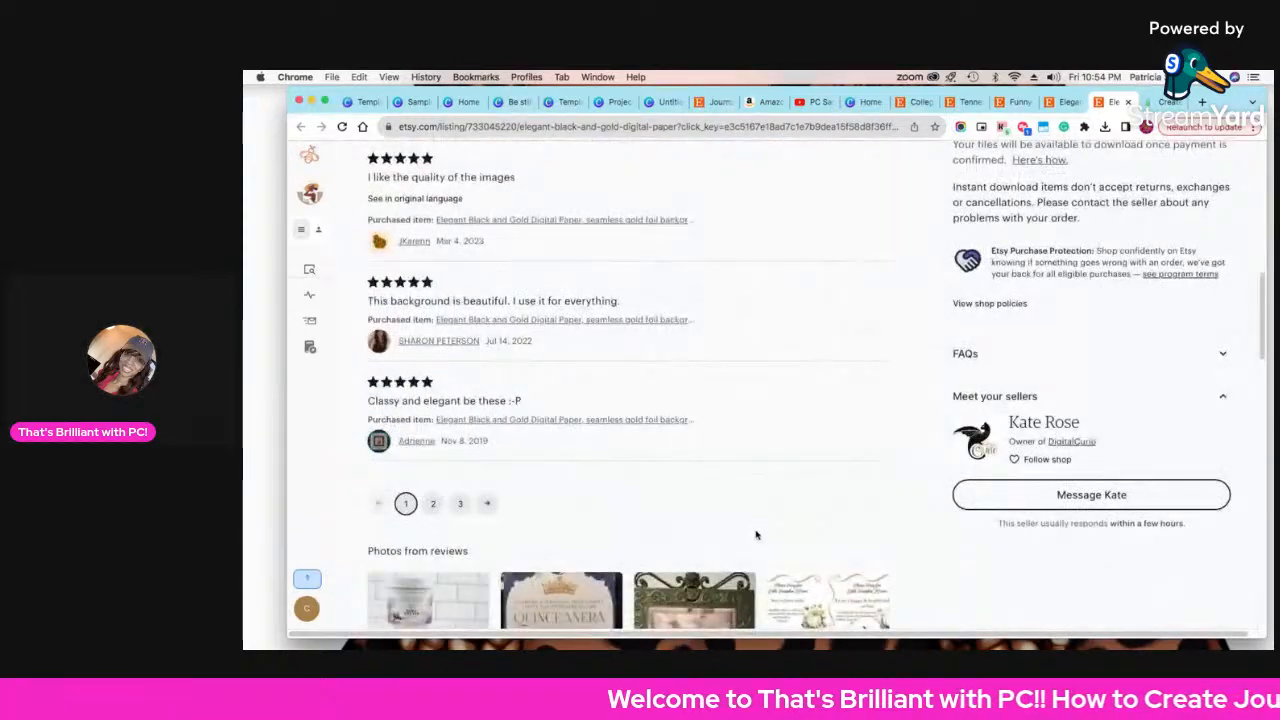
scroll(756, 535, "up", 10)
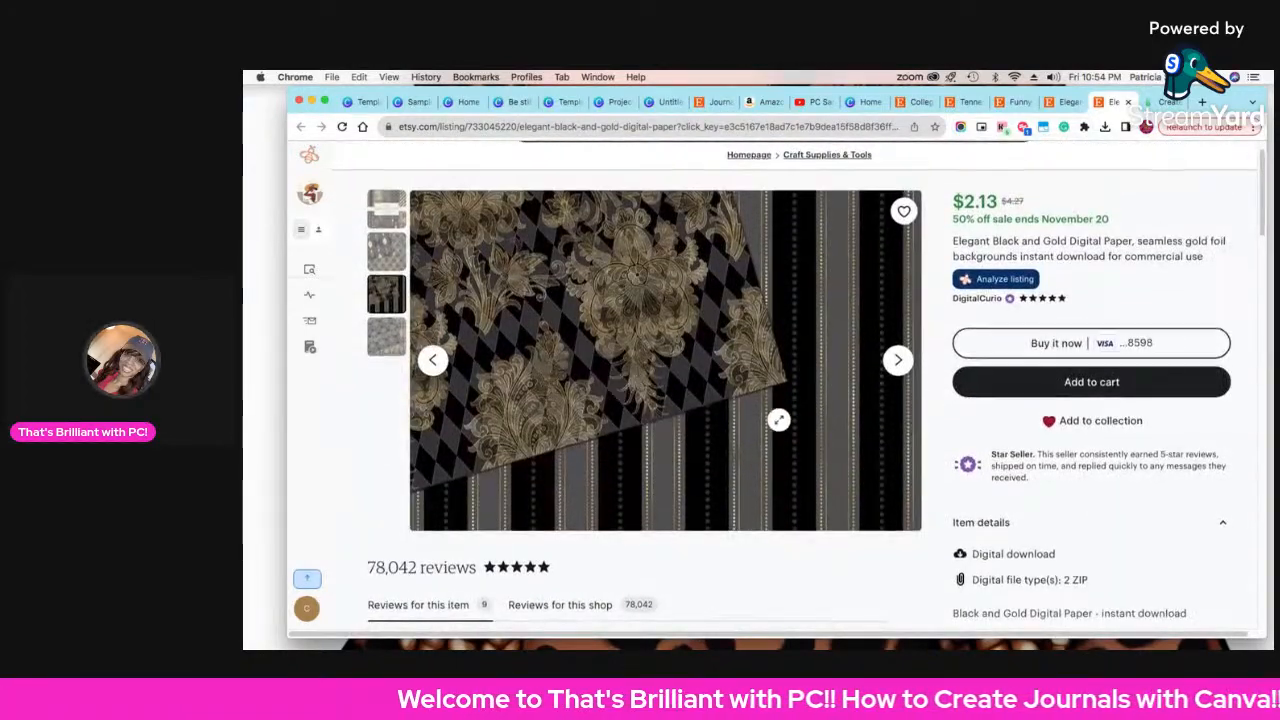
scroll(778, 420, "down", 5)
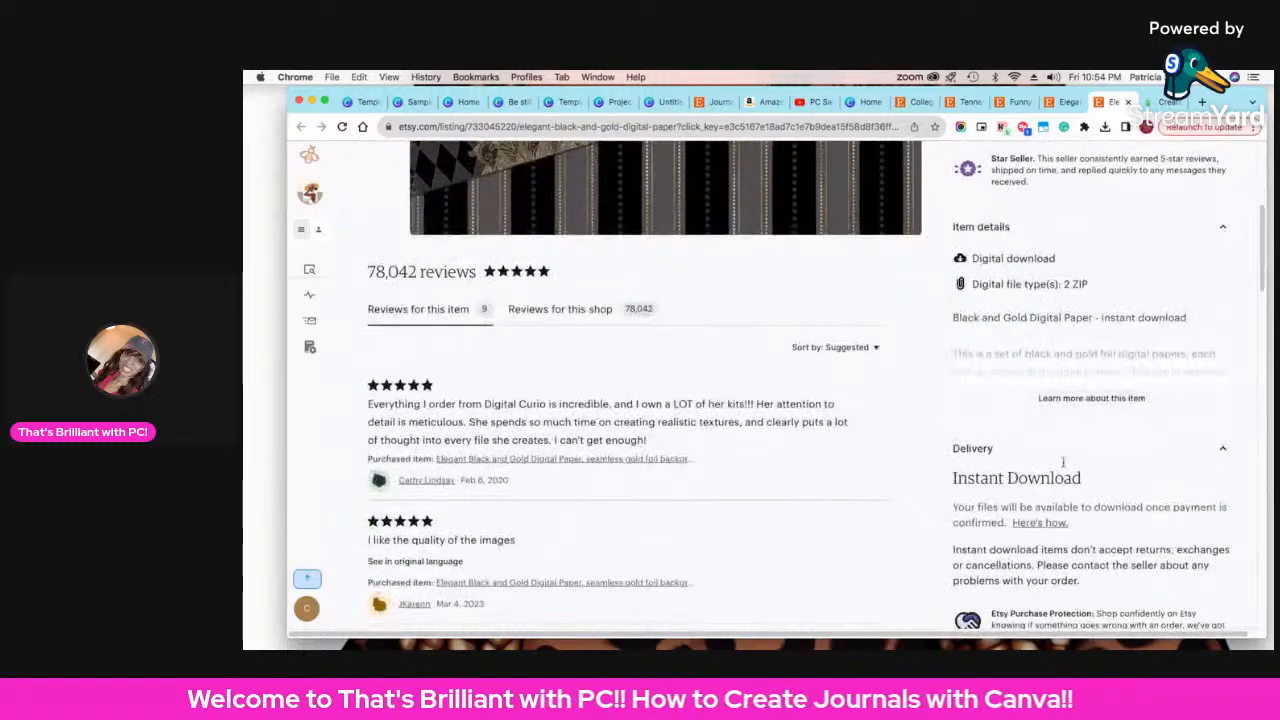
scroll(1063, 462, "down", 5)
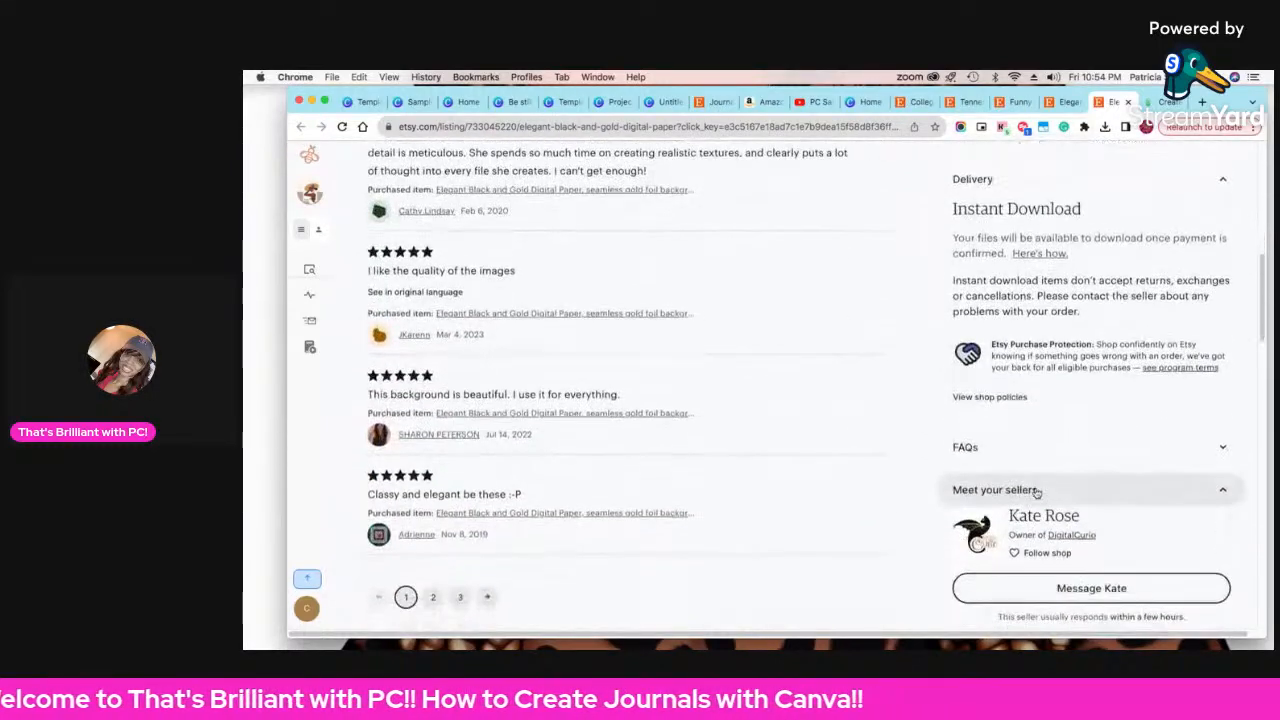
scroll(974, 491, "up", 7)
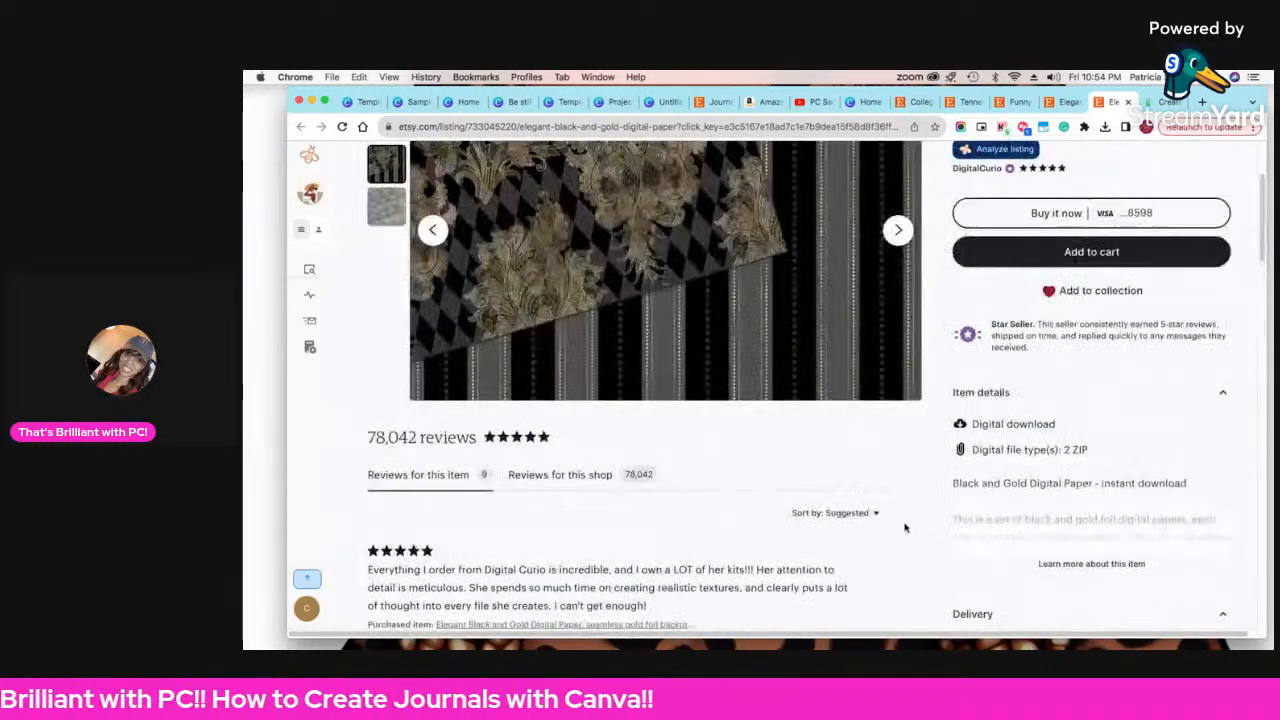
scroll(995, 365, "up", 3)
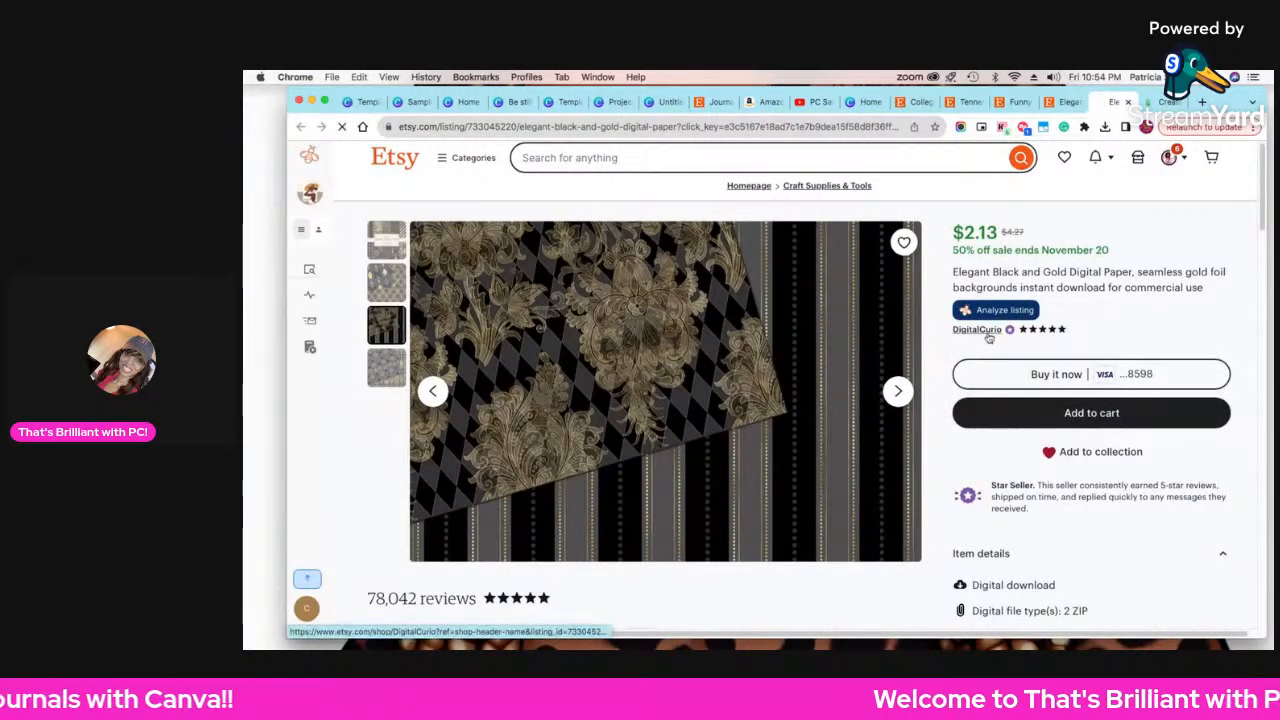
- Open the DigitalCurio shop from the listing and browse the first page of its digital papers and clip art
left_click(988, 336)
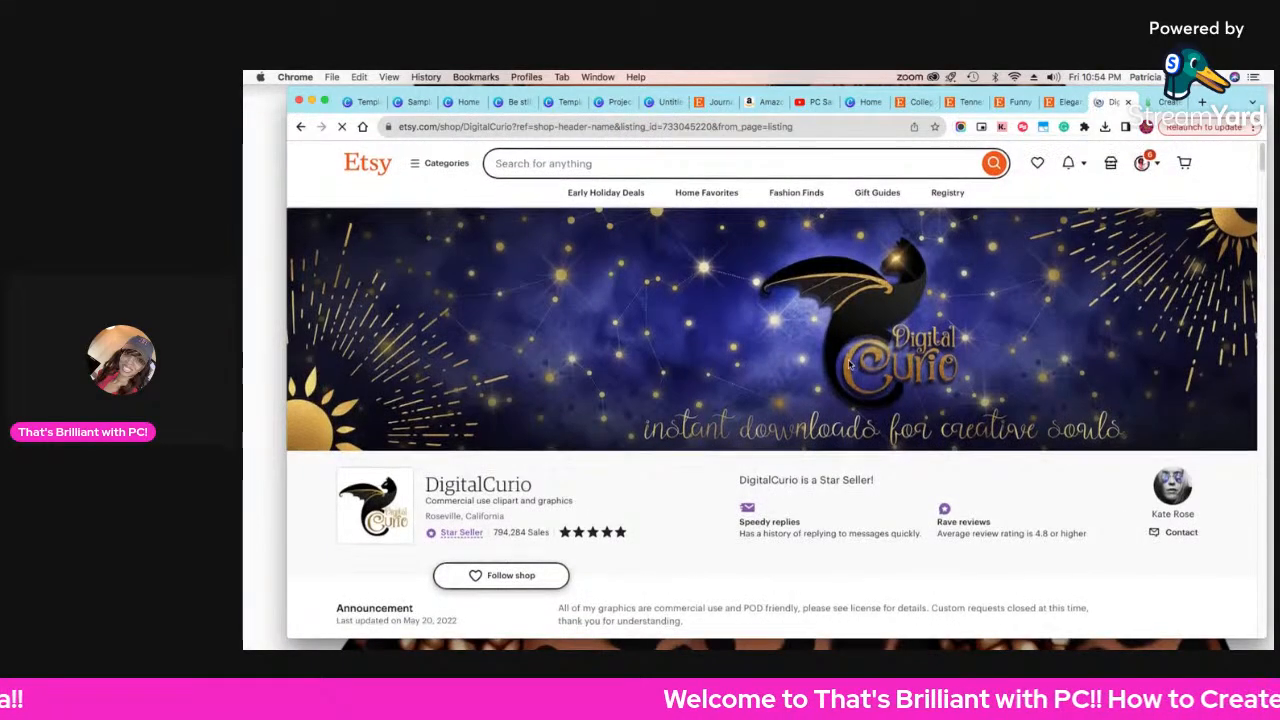
scroll(870, 400, "down", 10)
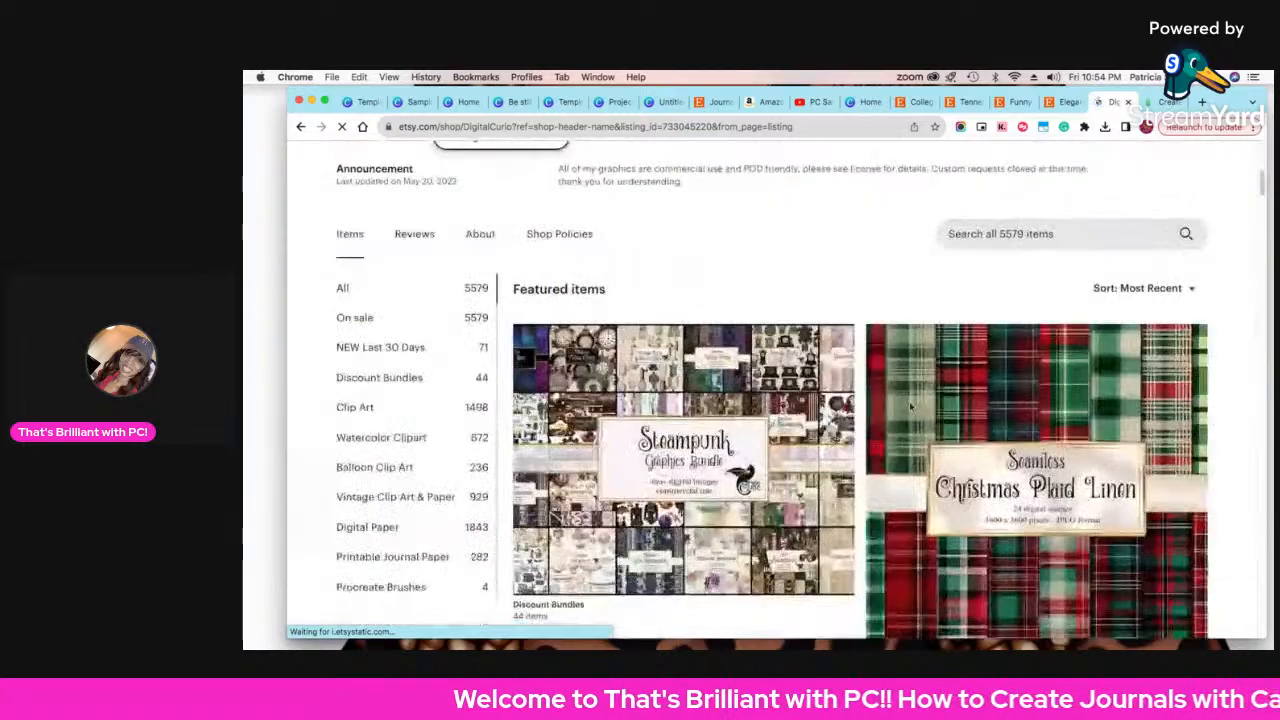
scroll(893, 420, "down", 10)
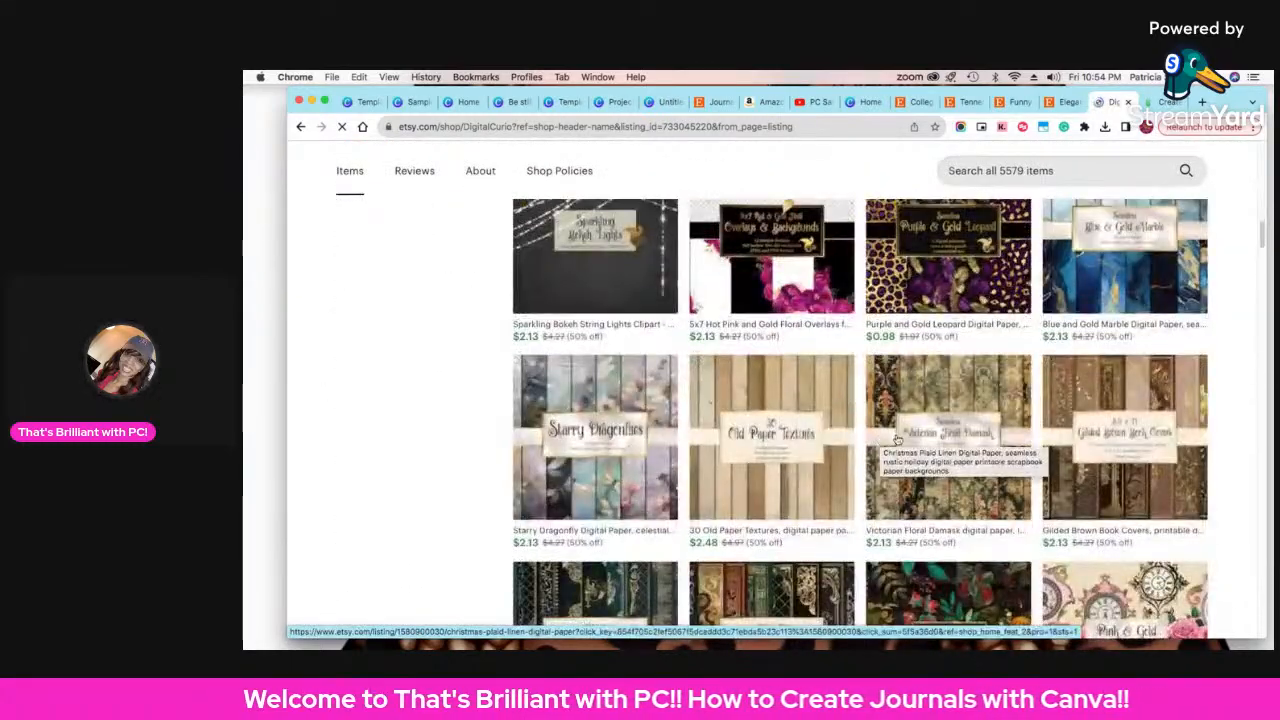
scroll(880, 446, "down", 4)
scroll(878, 446, "up", 2)
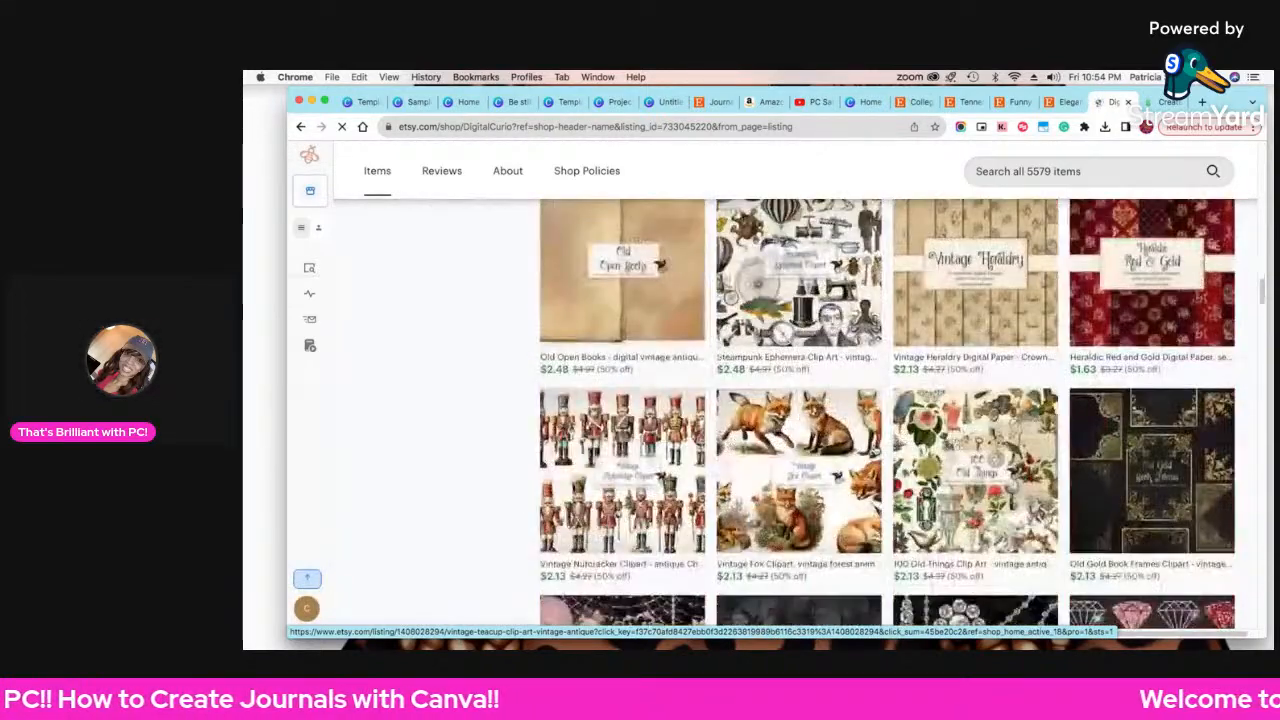
scroll(799, 410, "up", 2)
scroll(876, 450, "down", 10)
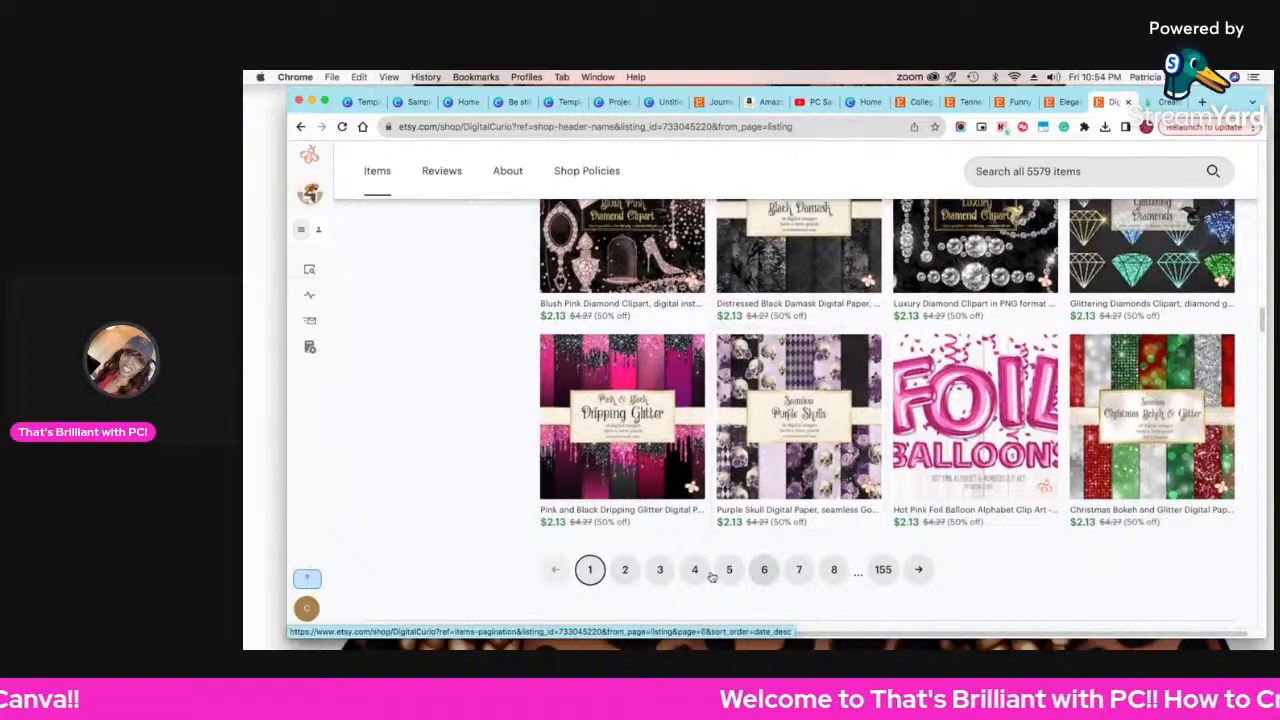
- Go to page 2 of the DigitalCurio shop's items and look through the designs there
left_click(624, 570)
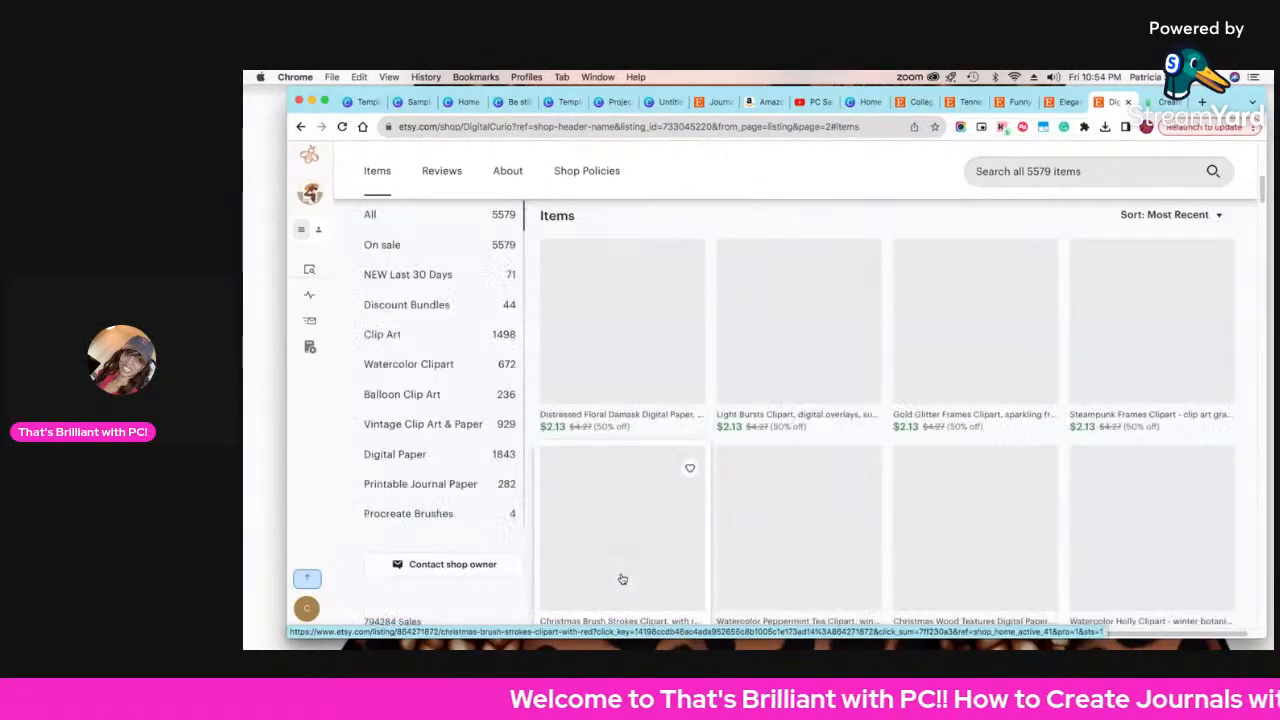
scroll(760, 532, "down", 1)
scroll(760, 532, "down", 12)
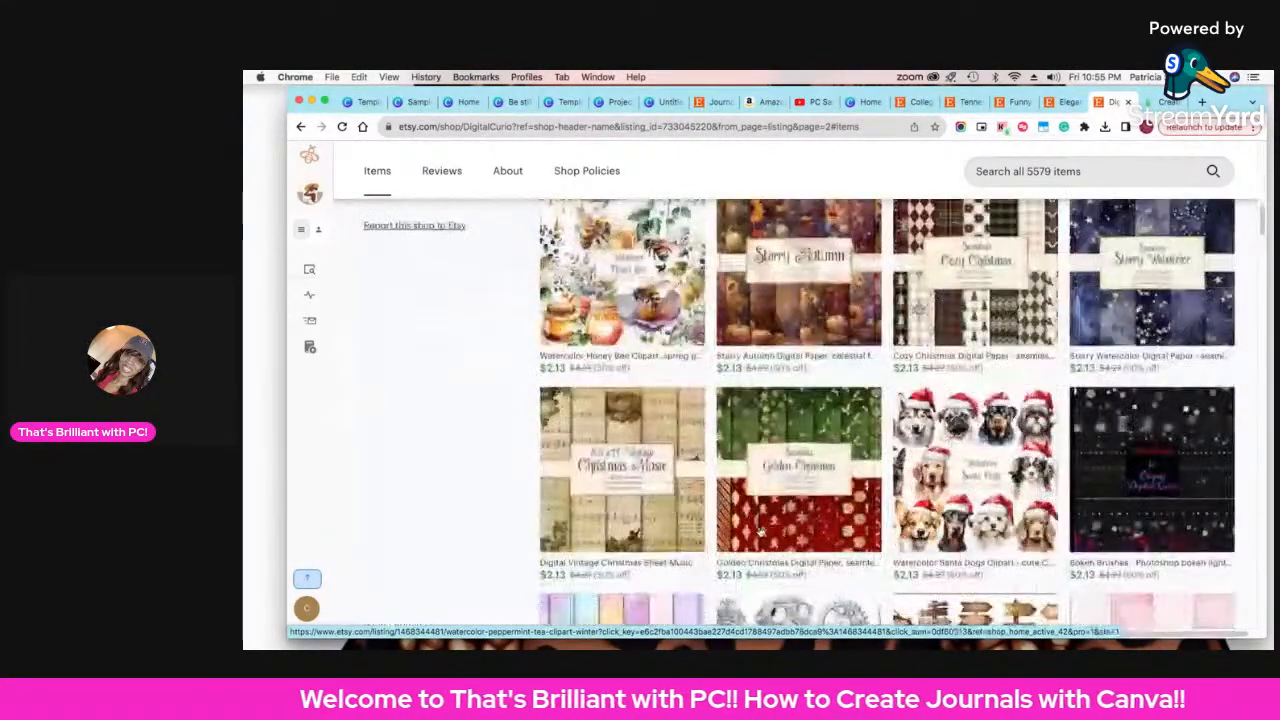
scroll(760, 532, "down", 10)
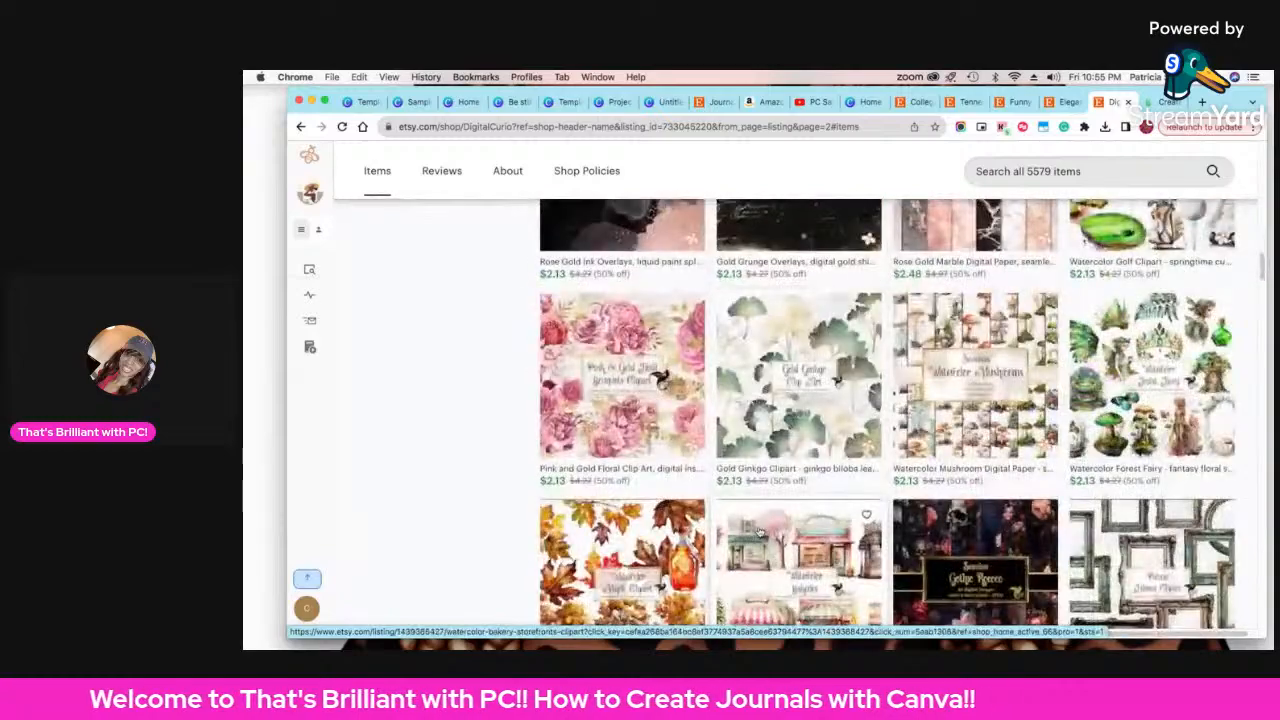
scroll(760, 532, "down", 3)
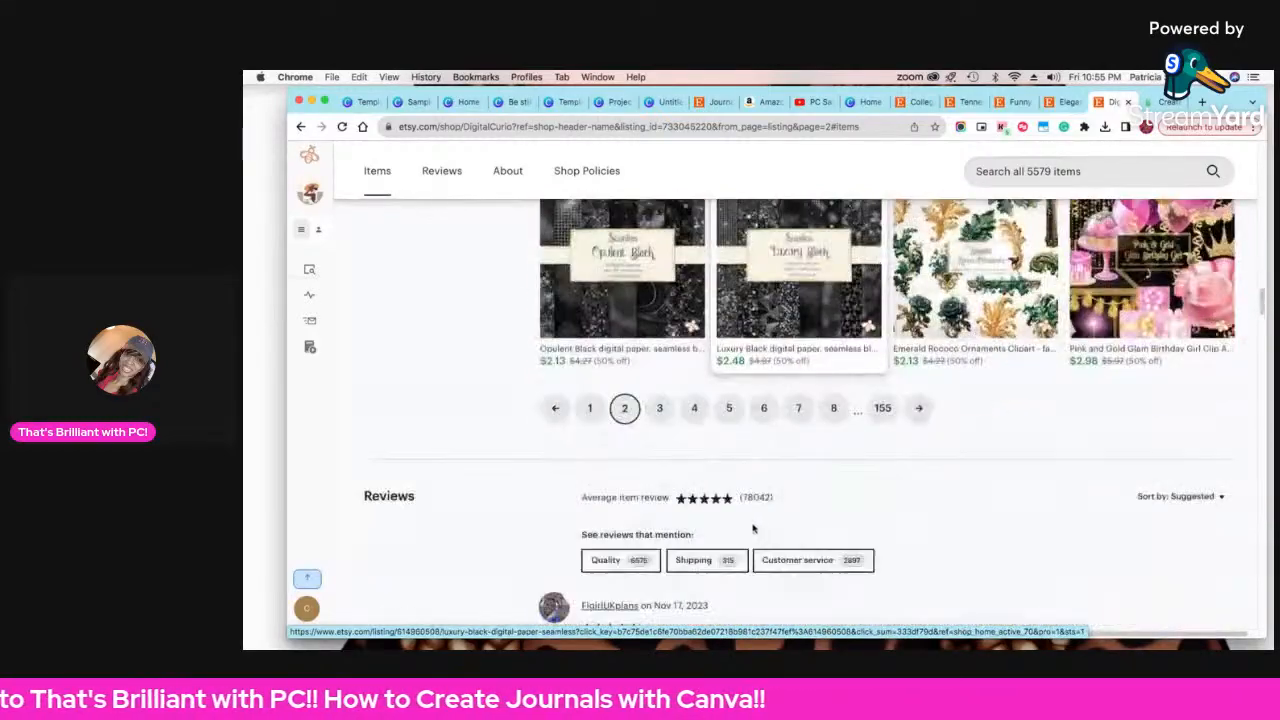
- Search Etsy for "rose gold digital paper" and browse the resulting paper packs
scroll(657, 508, "up", 20)
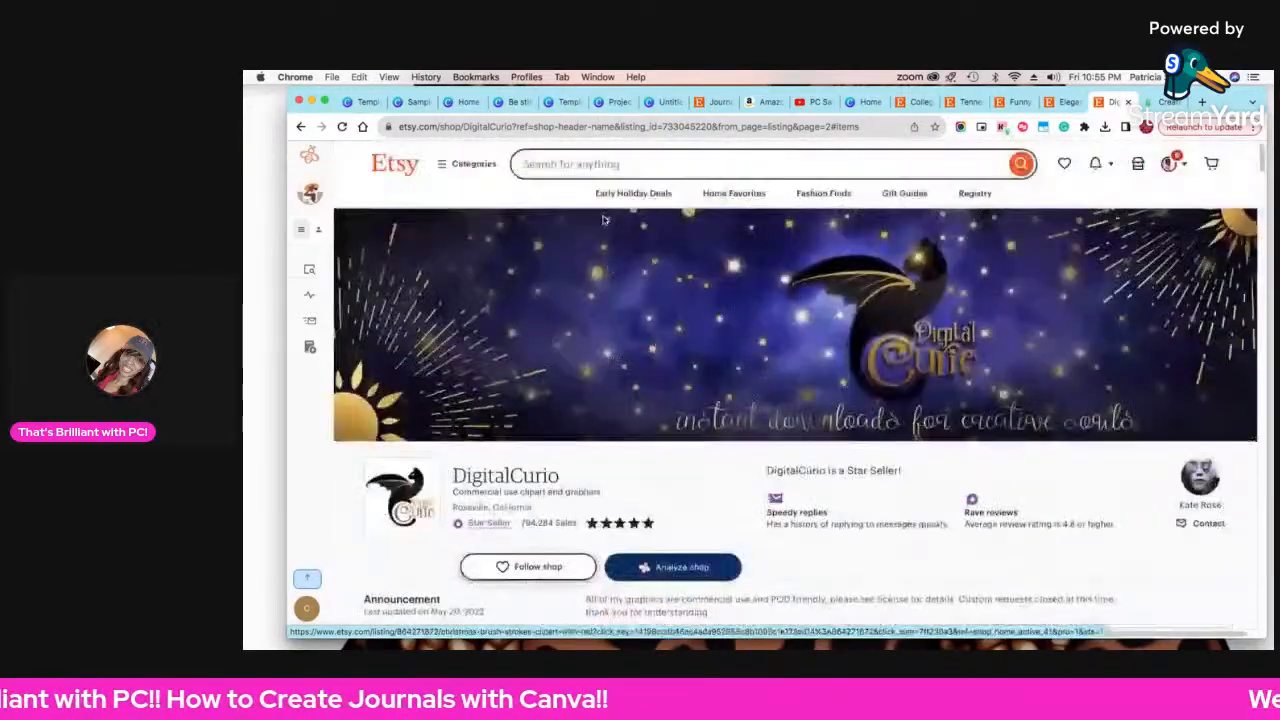
left_click(588, 164)
type("gold ")
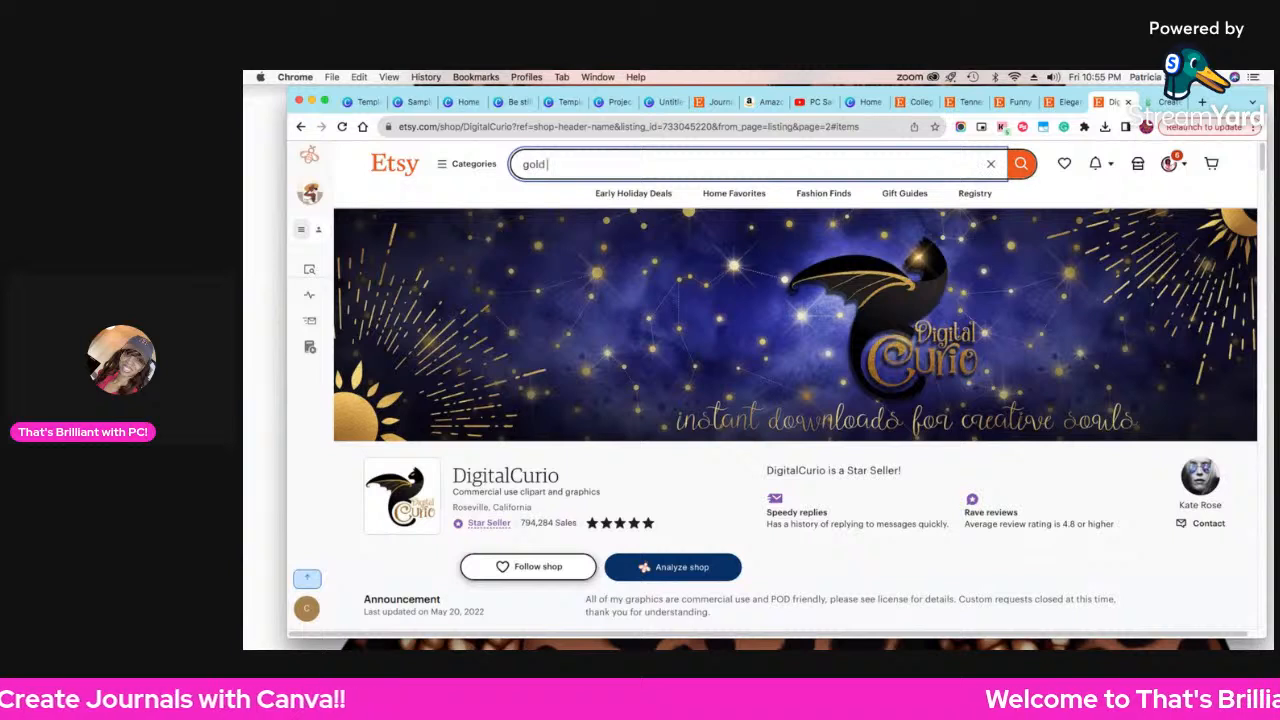
type("digital pape")
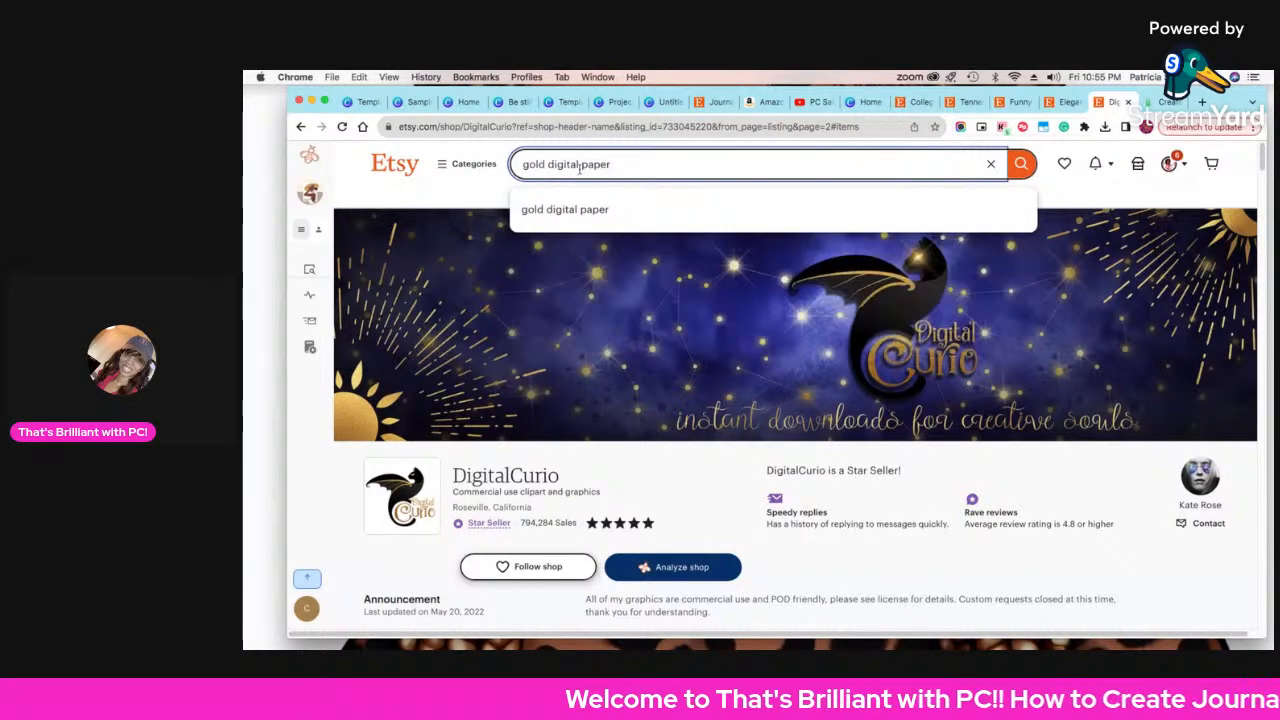
type("rose")
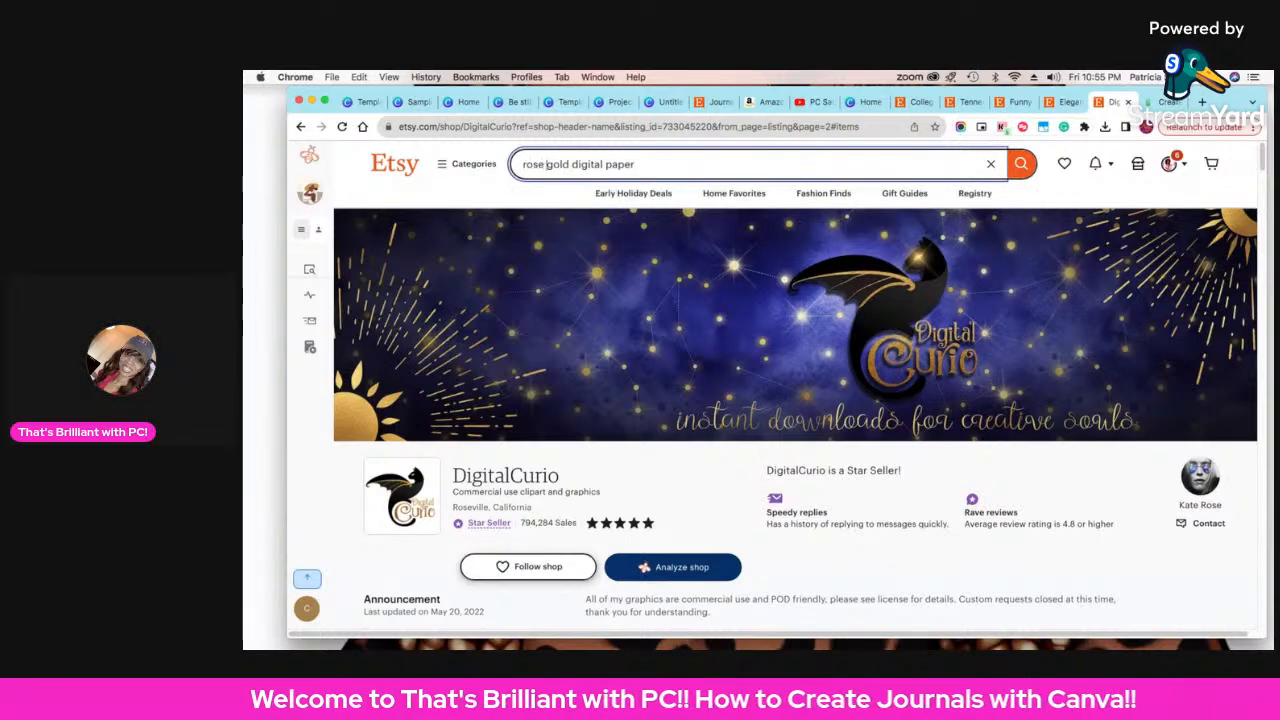
key("Return")
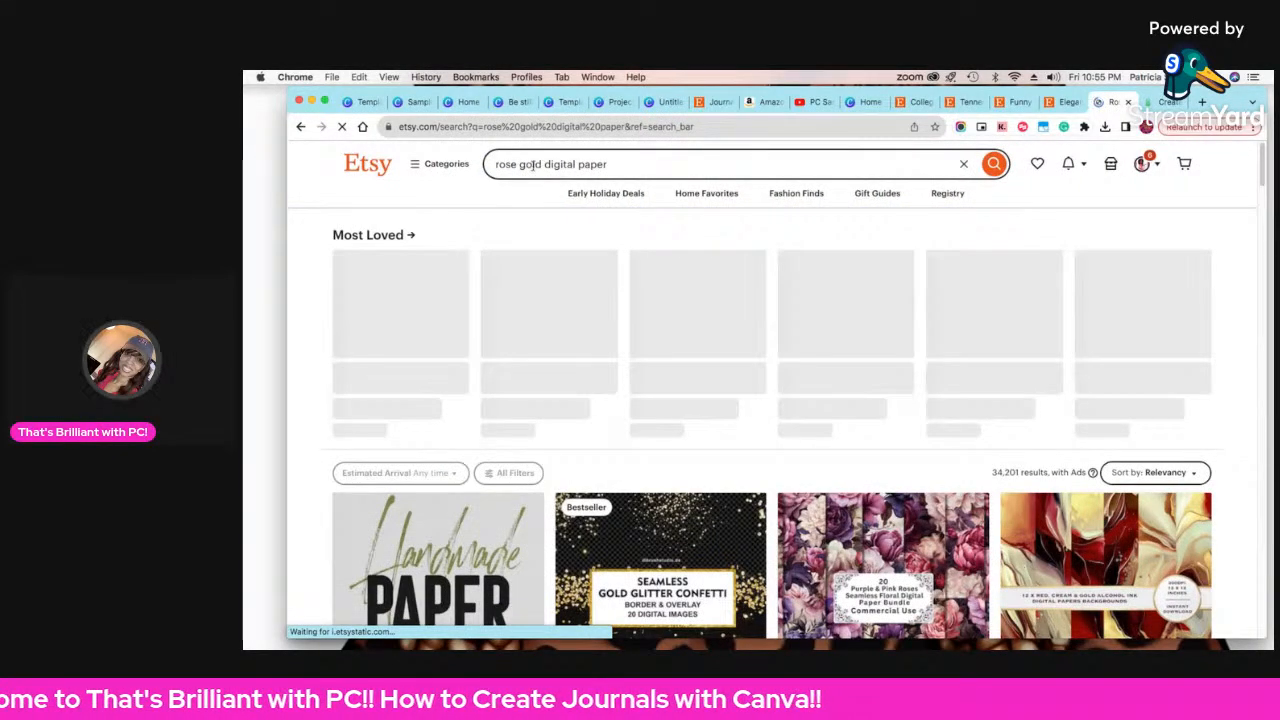
scroll(990, 393, "down", 3)
scroll(1010, 395, "down", 1)
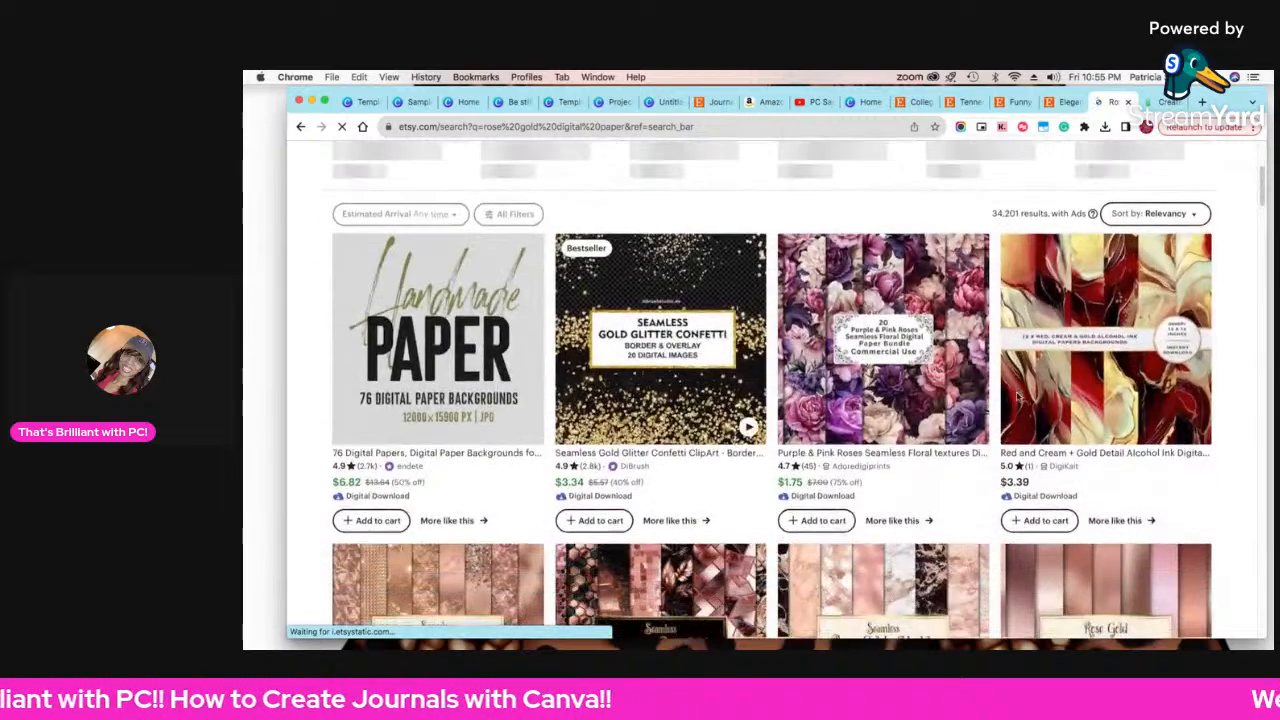
scroll(1018, 395, "down", 3)
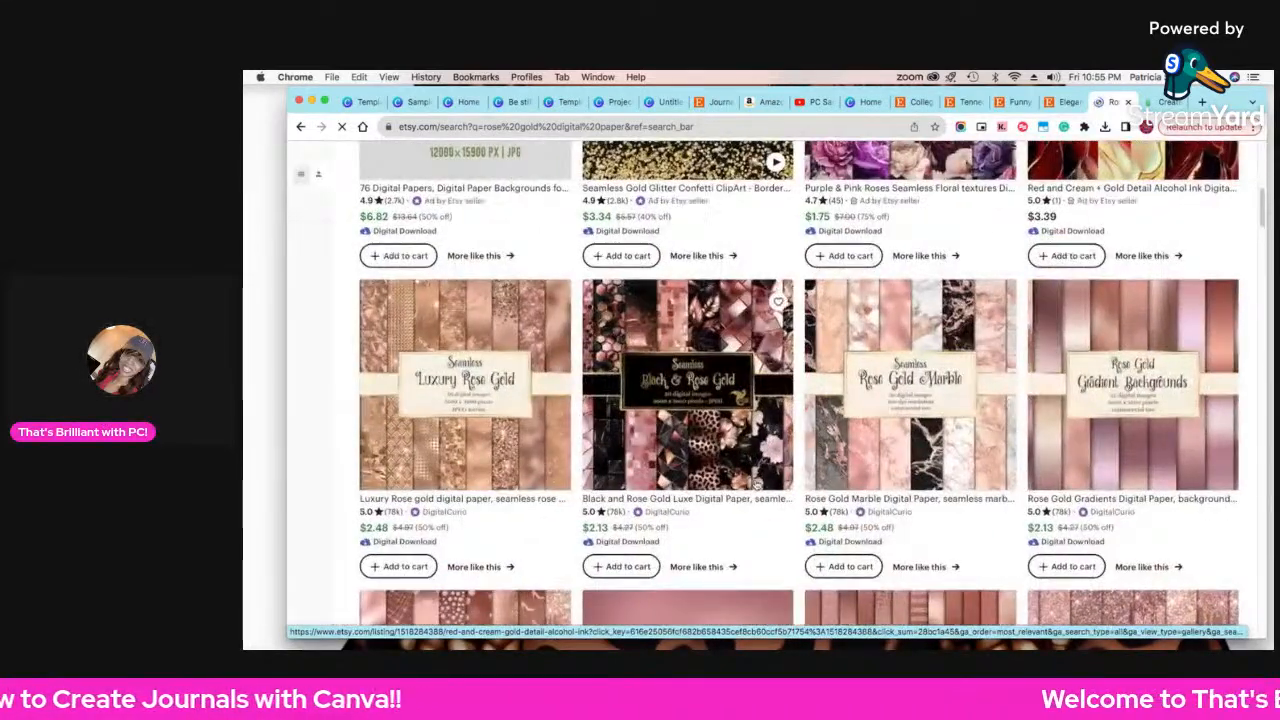
- Open the Black and Rose Gold Luxe Digital Paper listing and review its preview and item details
left_click(754, 473)
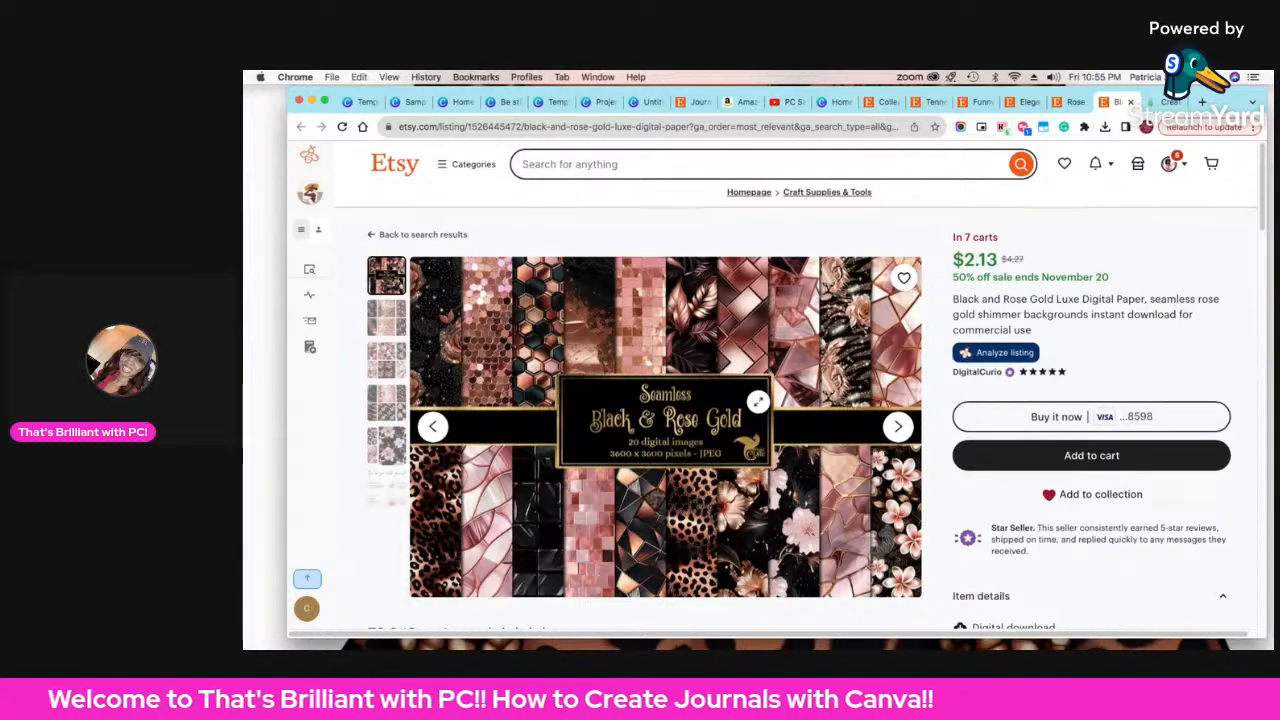
scroll(611, 453, "down", 5)
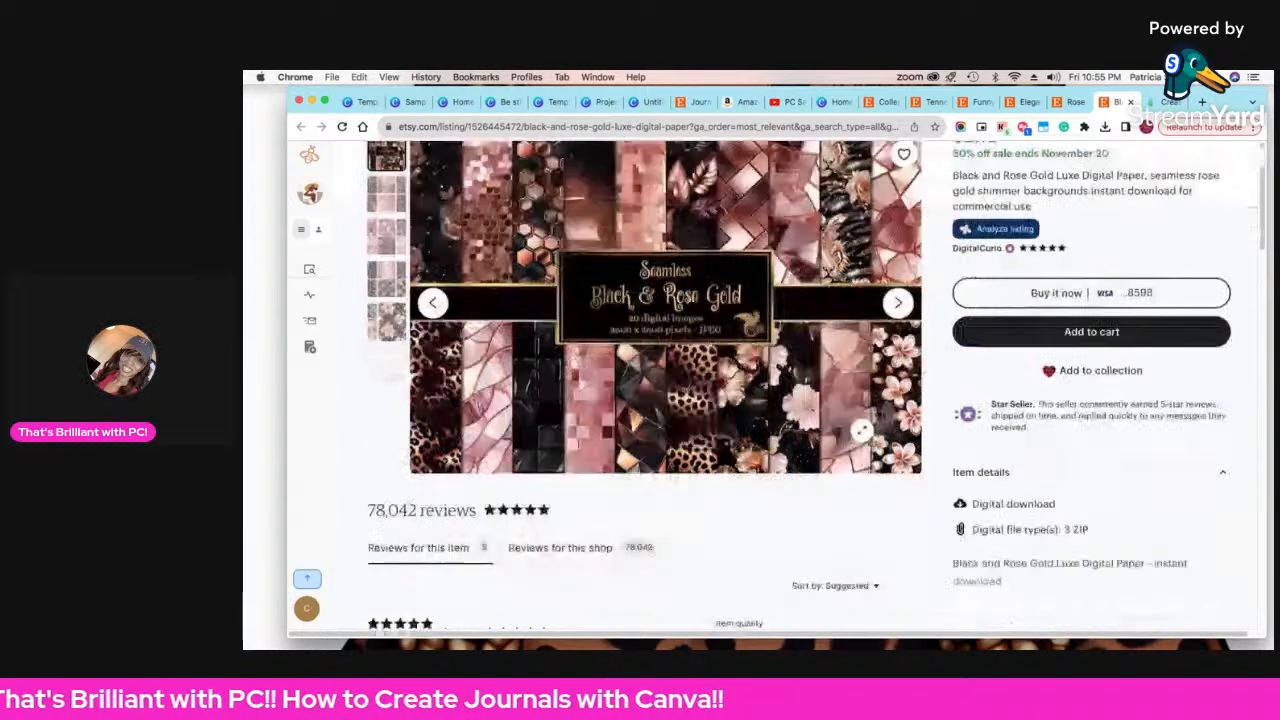
scroll(729, 444, "up", 5)
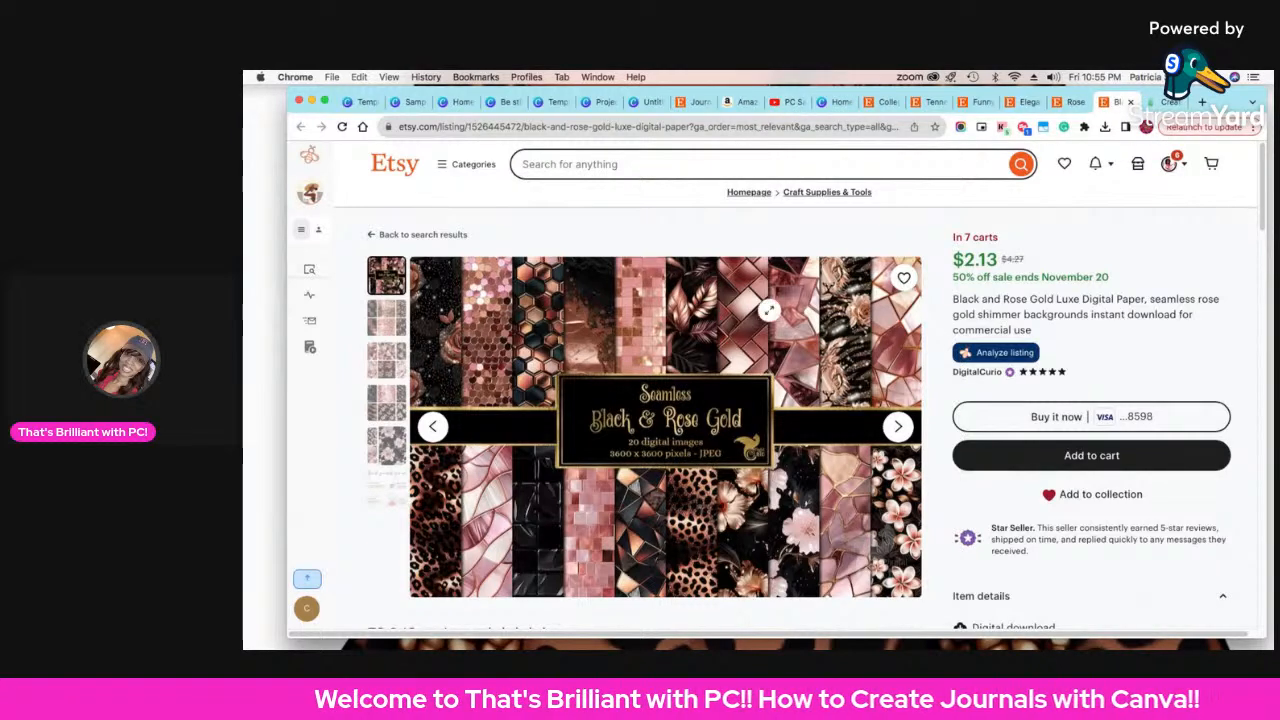
- Switch to the untitled eBook design in Canva and look through the uploaded images for finished journal cover artwork
left_click(640, 102)
scroll(432, 482, "down", 5)
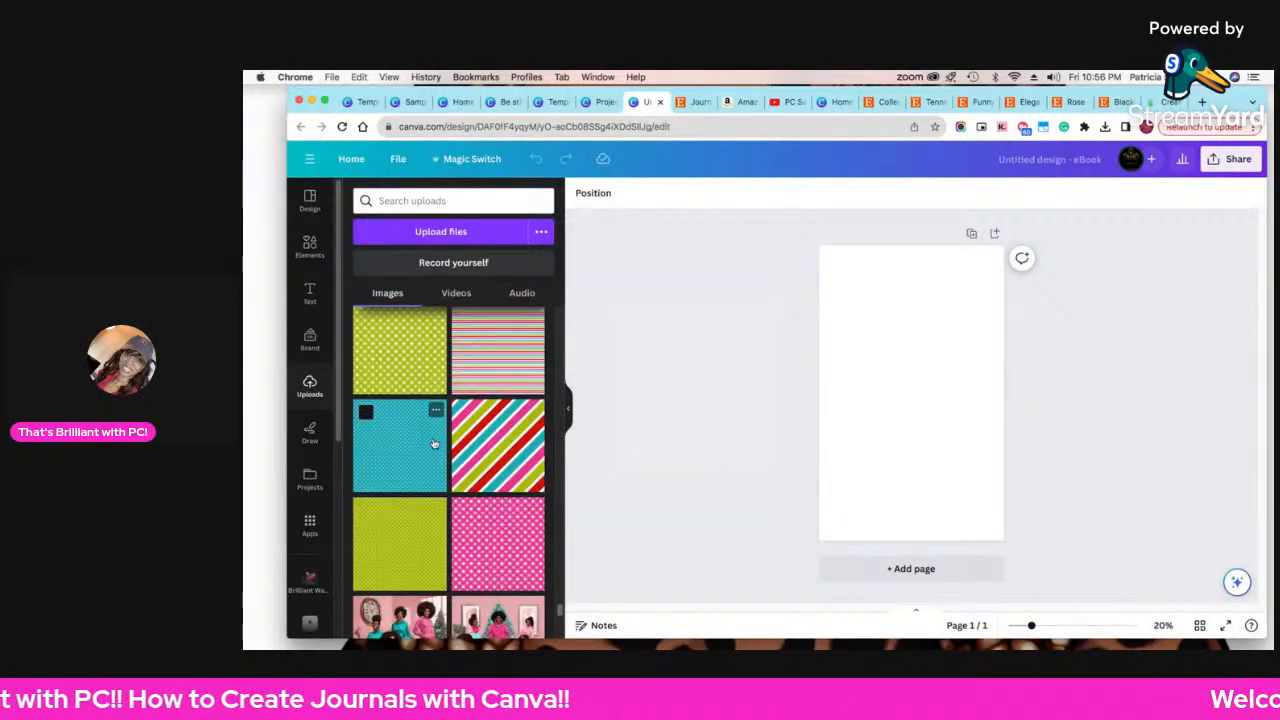
scroll(434, 443, "down", 5)
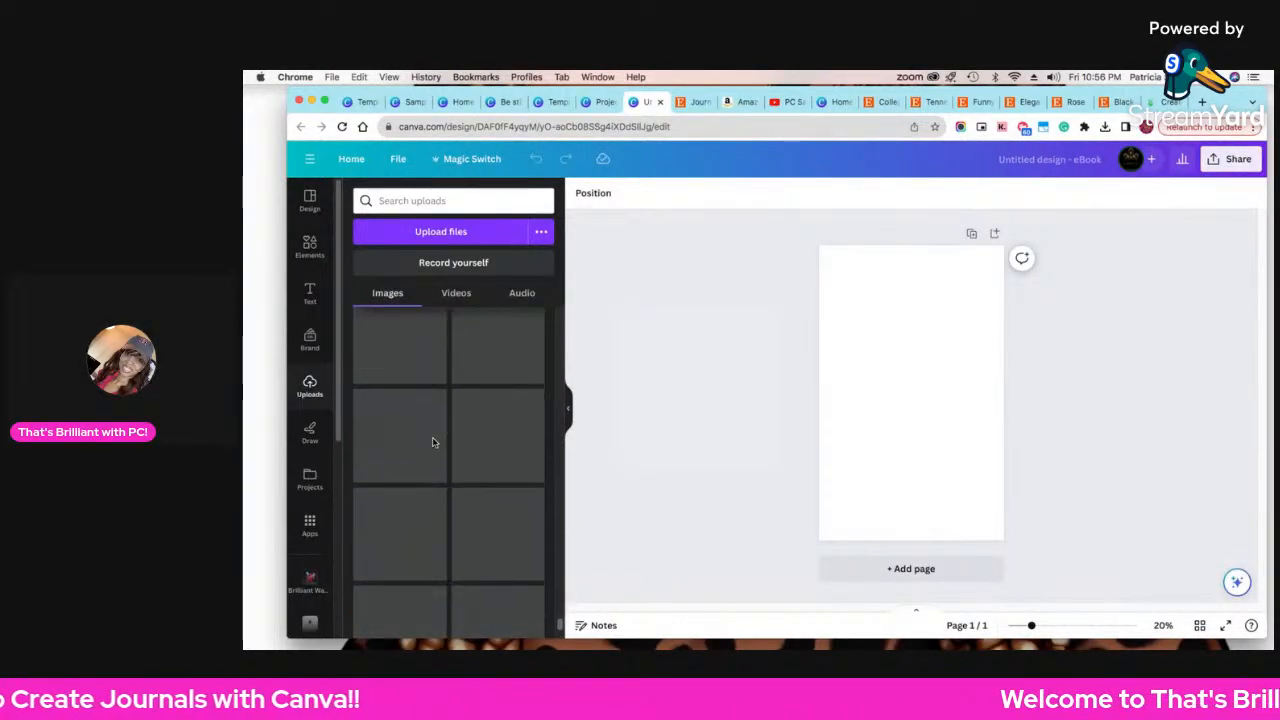
scroll(434, 443, "down", 3)
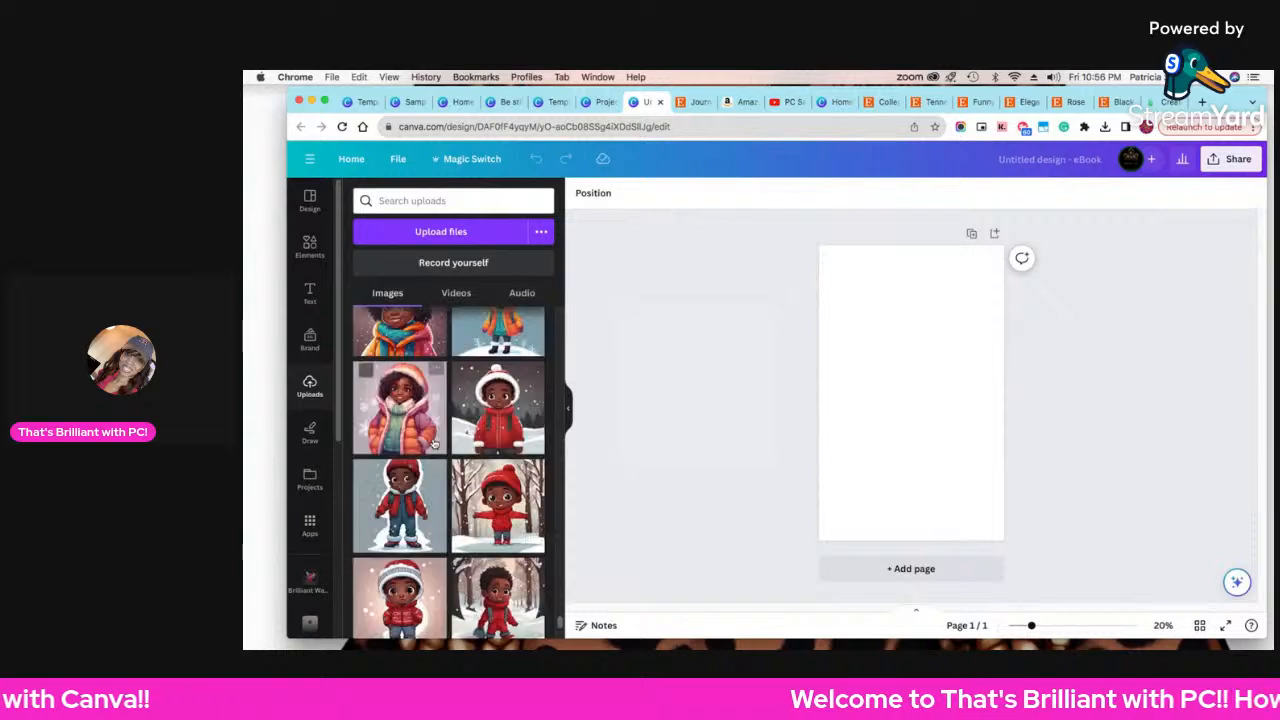
scroll(434, 443, "down", 3)
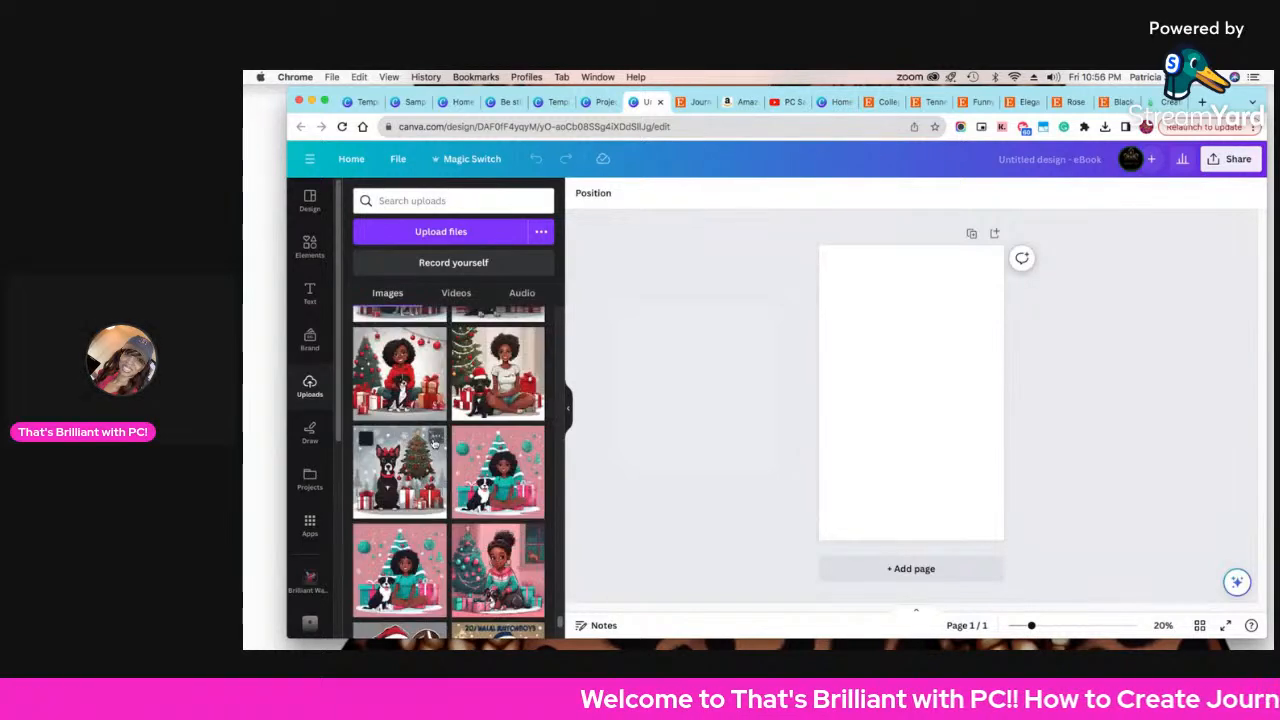
scroll(434, 443, "down", 3)
scroll(434, 443, "down", 3)
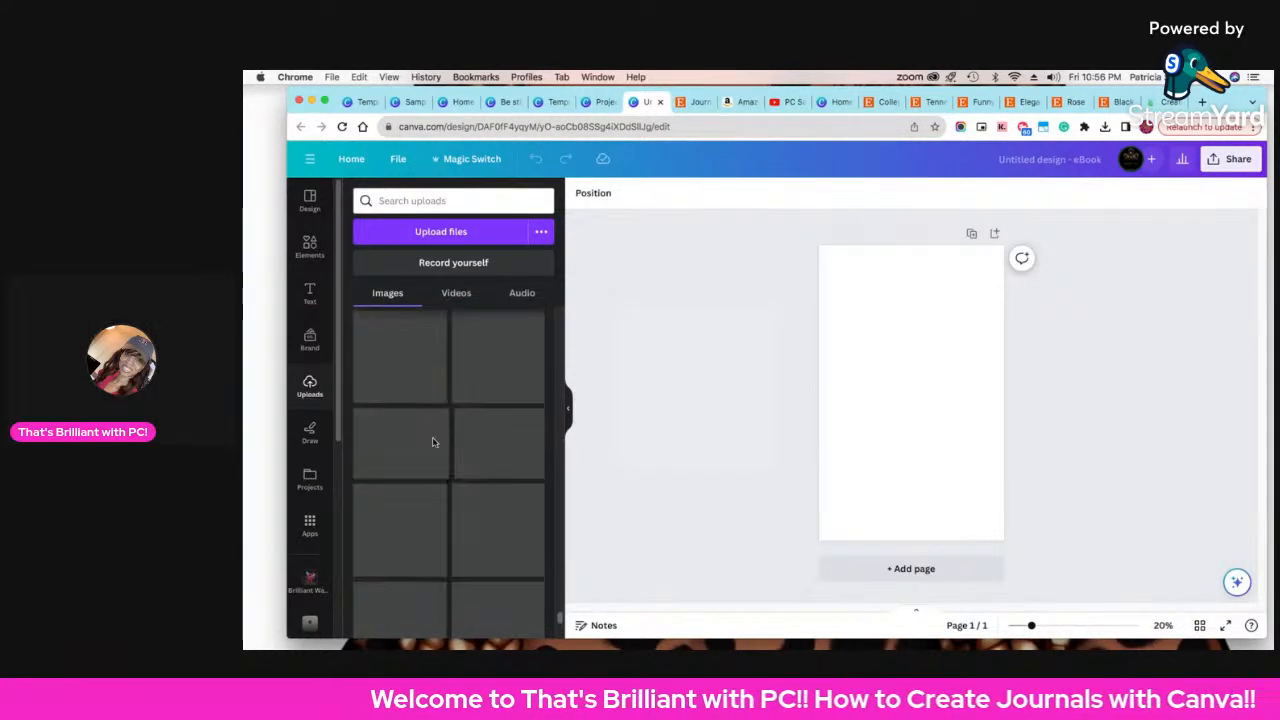
scroll(434, 443, "down", 1)
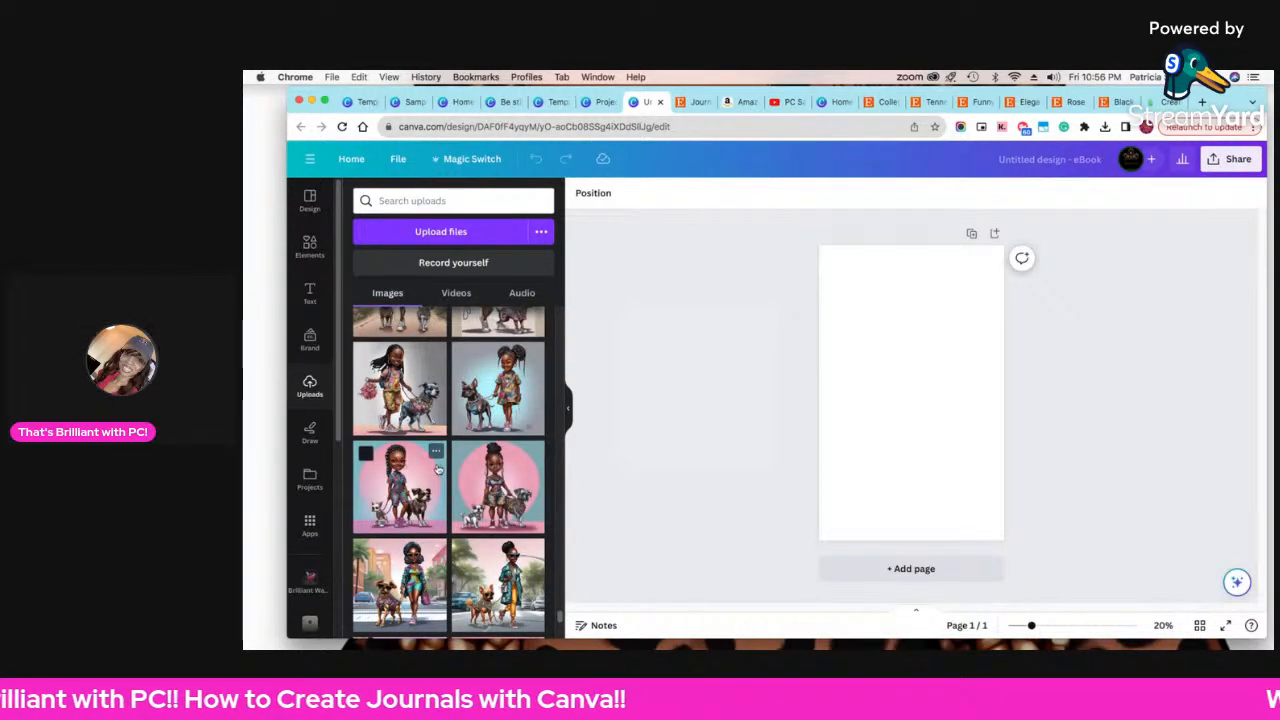
scroll(440, 470, "down", 3)
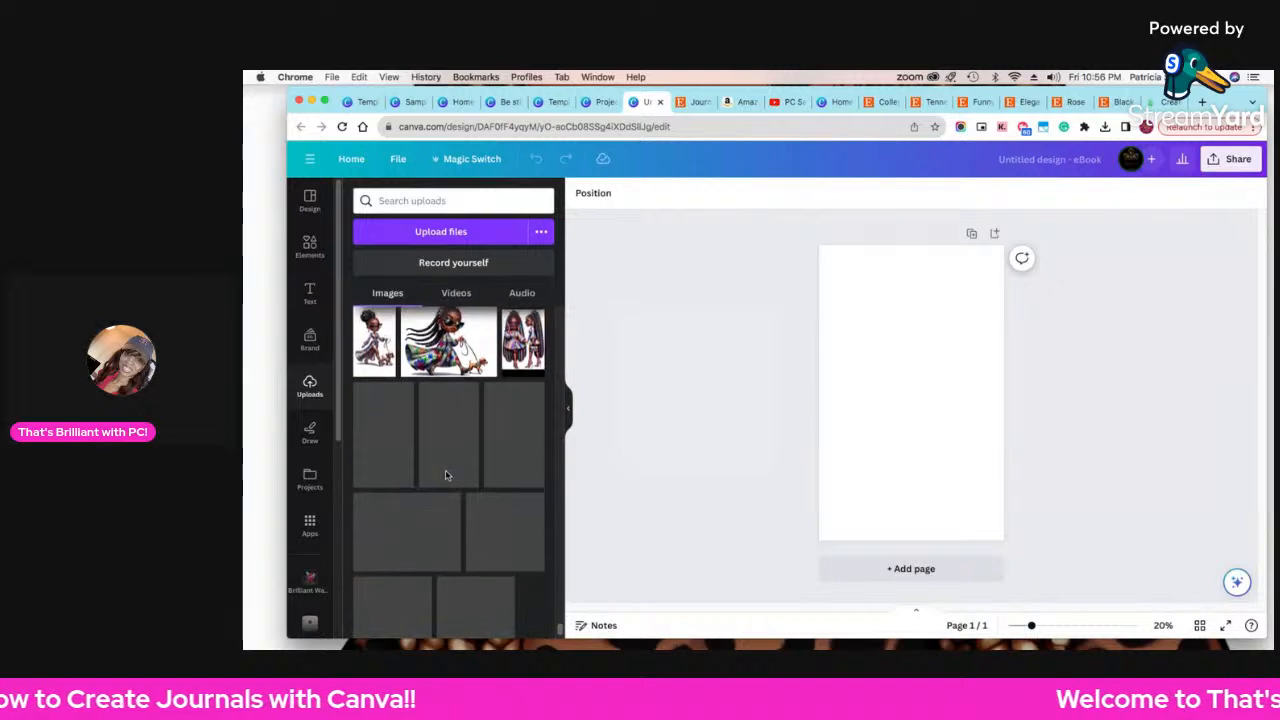
scroll(447, 476, "down", 10)
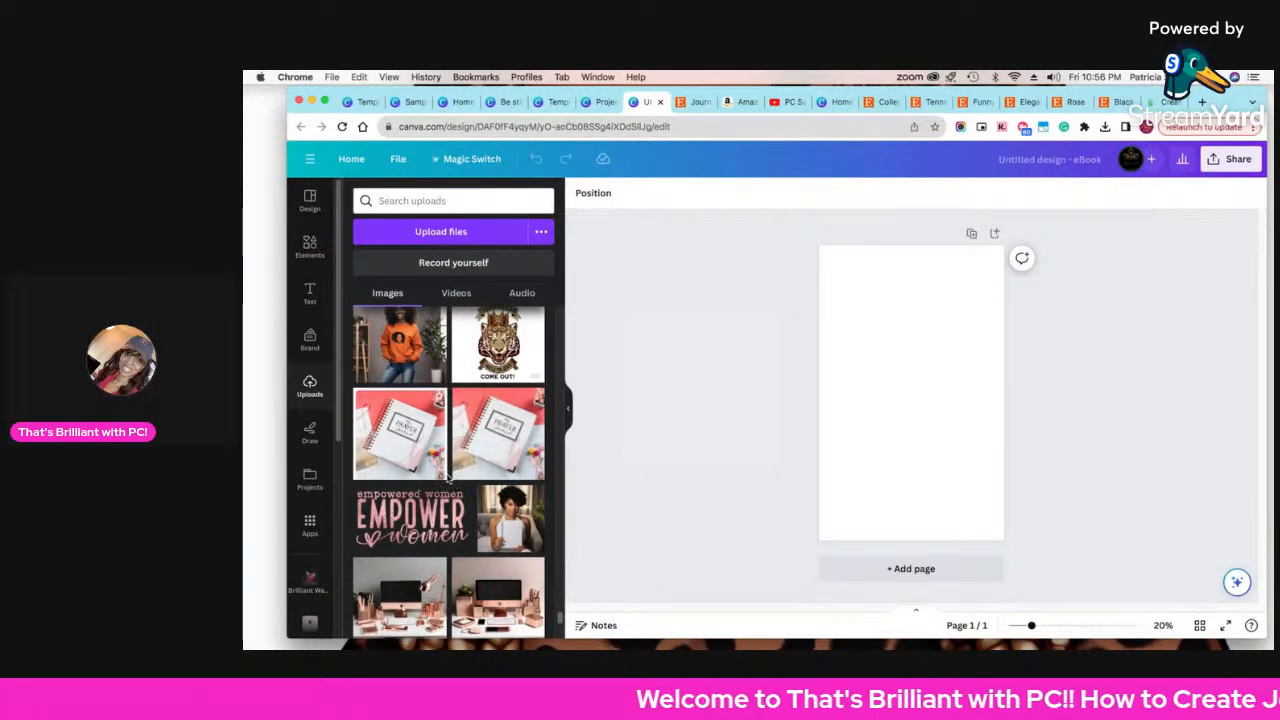
scroll(448, 478, "down", 3)
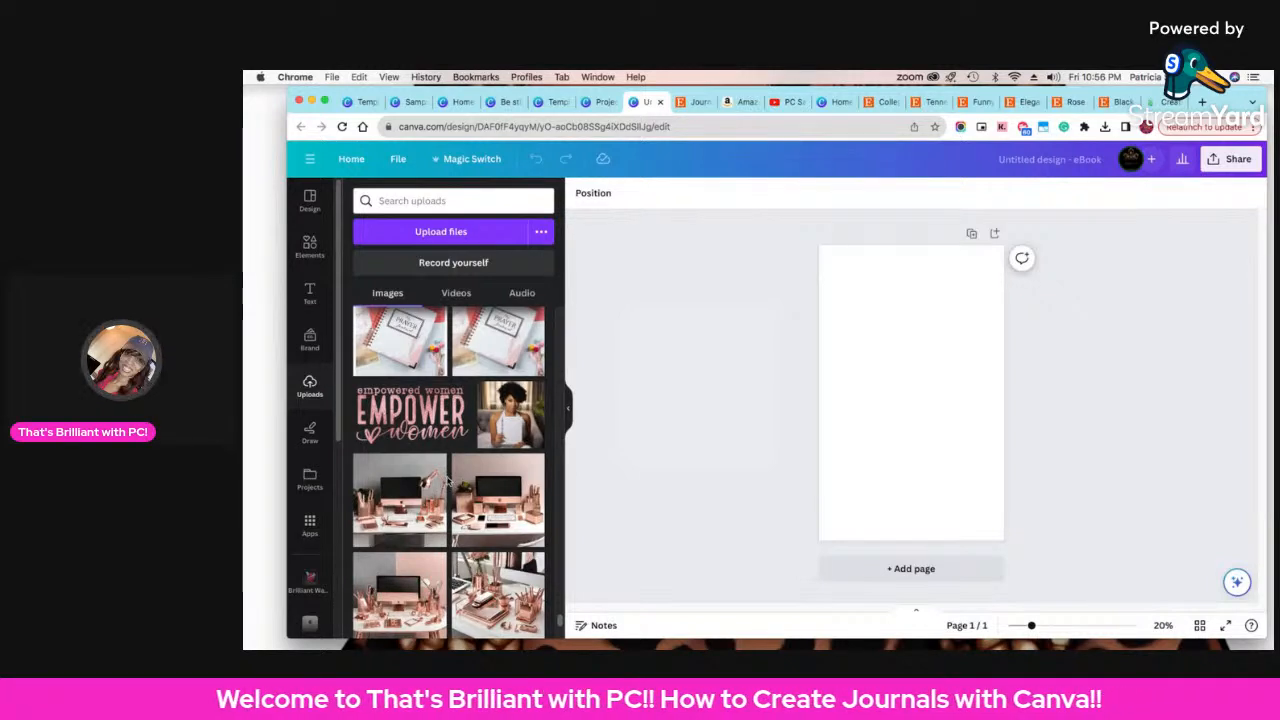
scroll(445, 486, "down", 1)
scroll(437, 491, "down", 5)
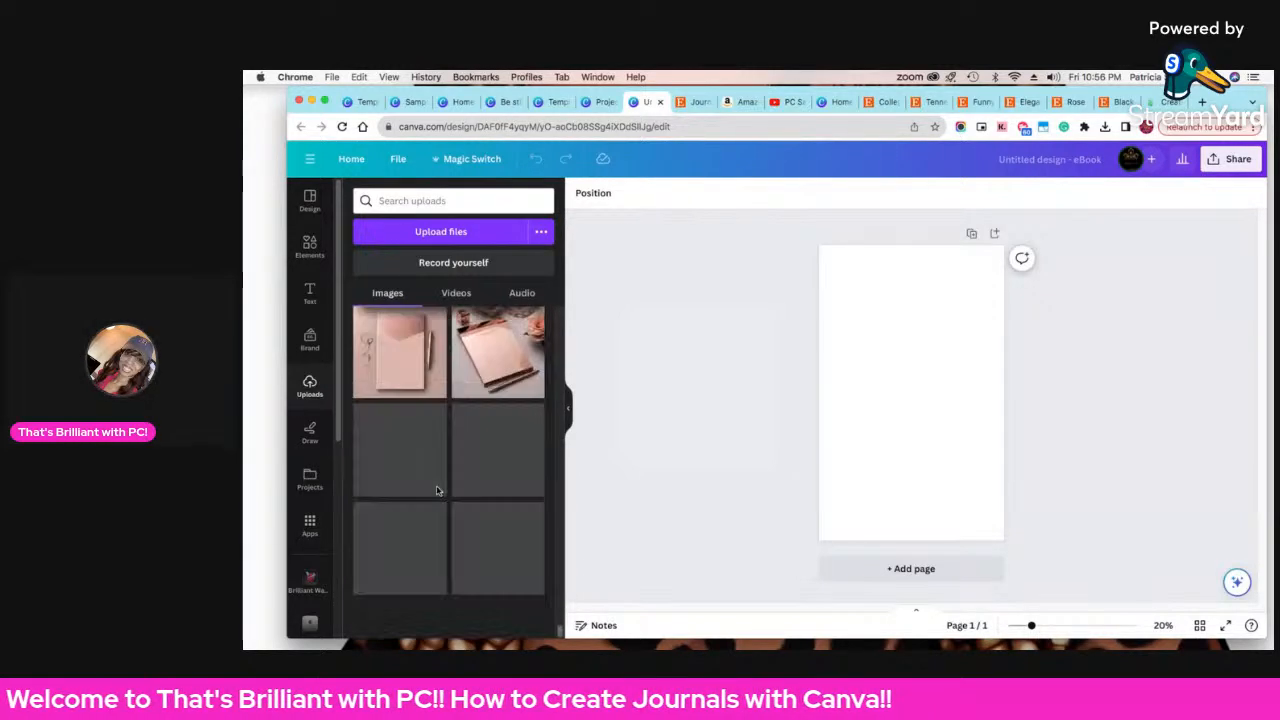
scroll(439, 490, "down", 5)
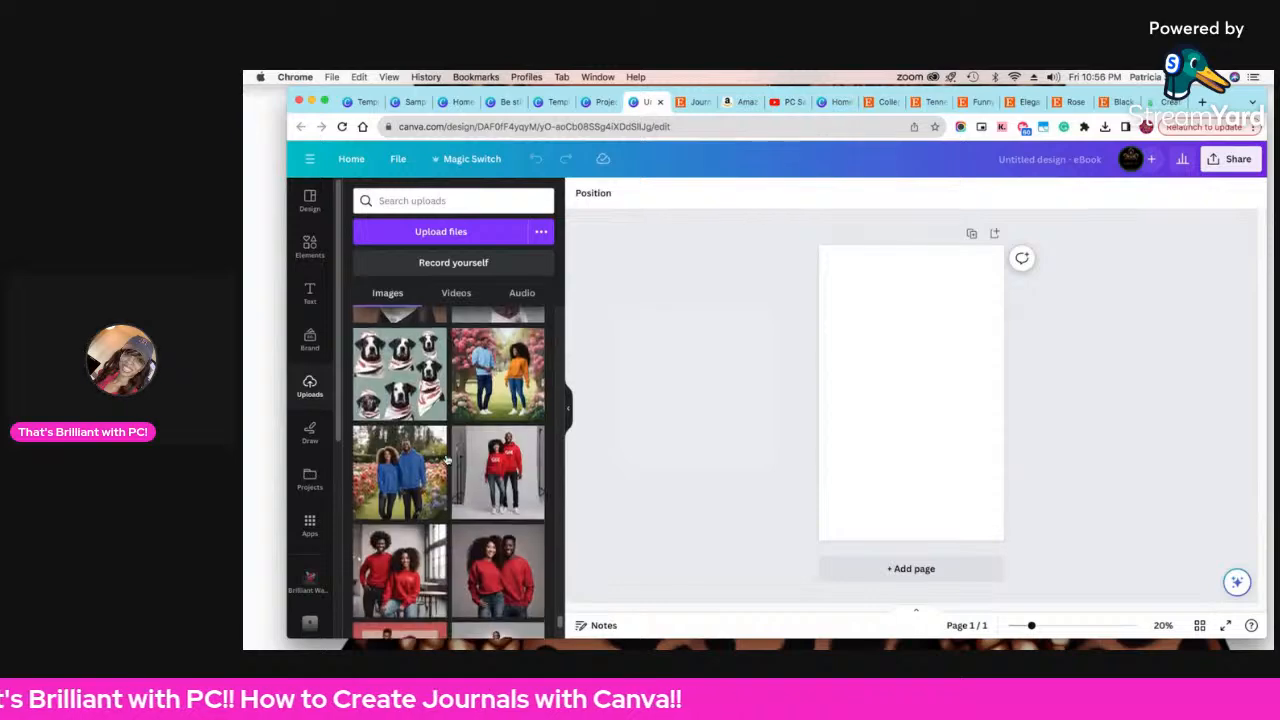
scroll(447, 459, "down", 8)
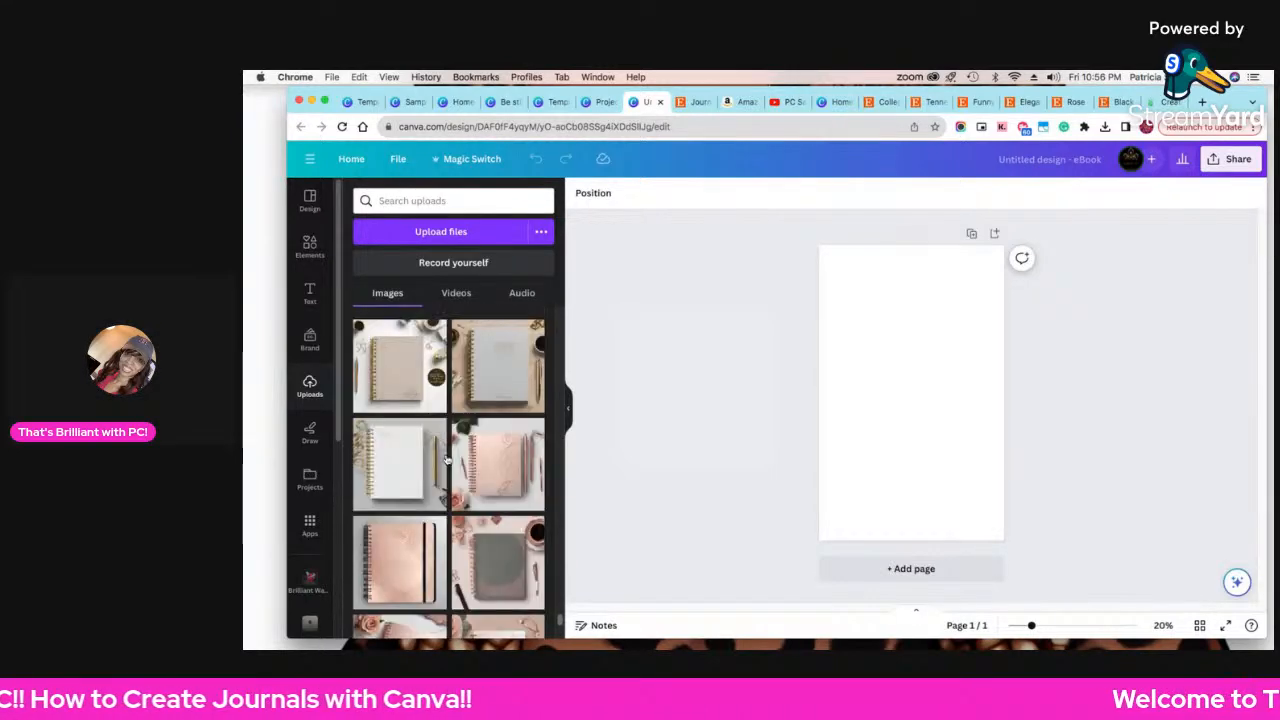
scroll(447, 459, "down", 10)
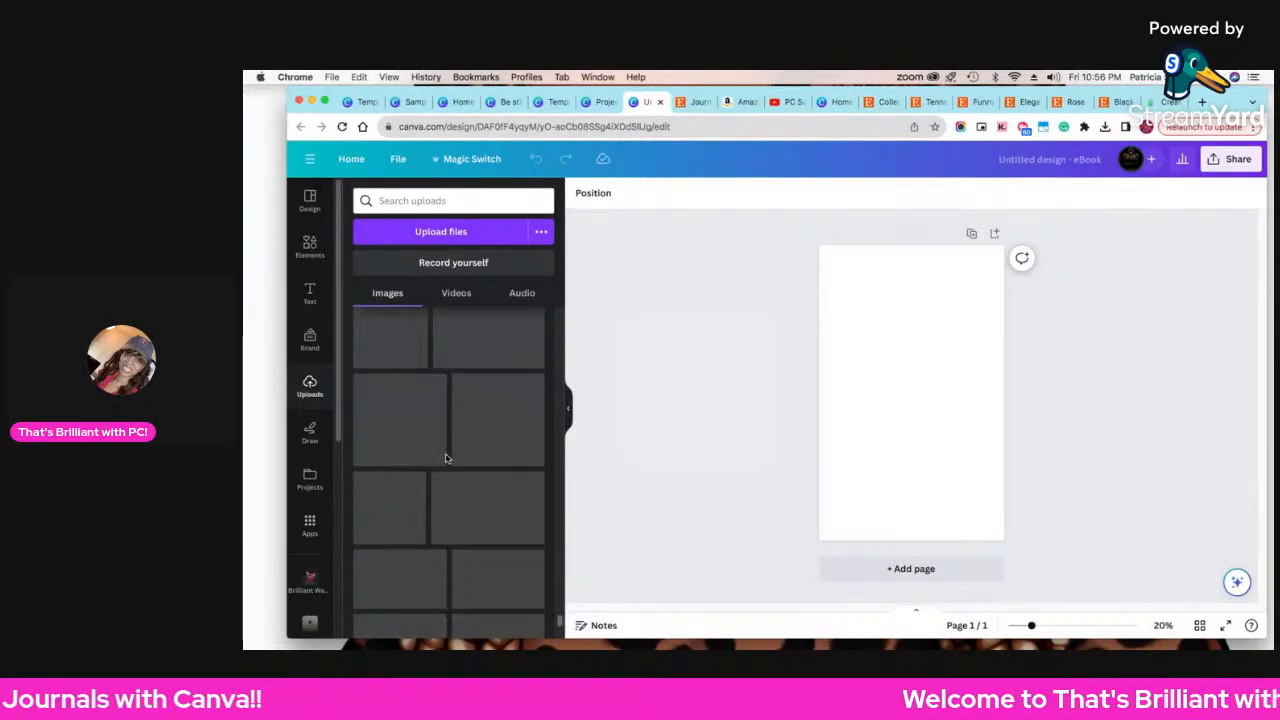
scroll(445, 458, "down", 8)
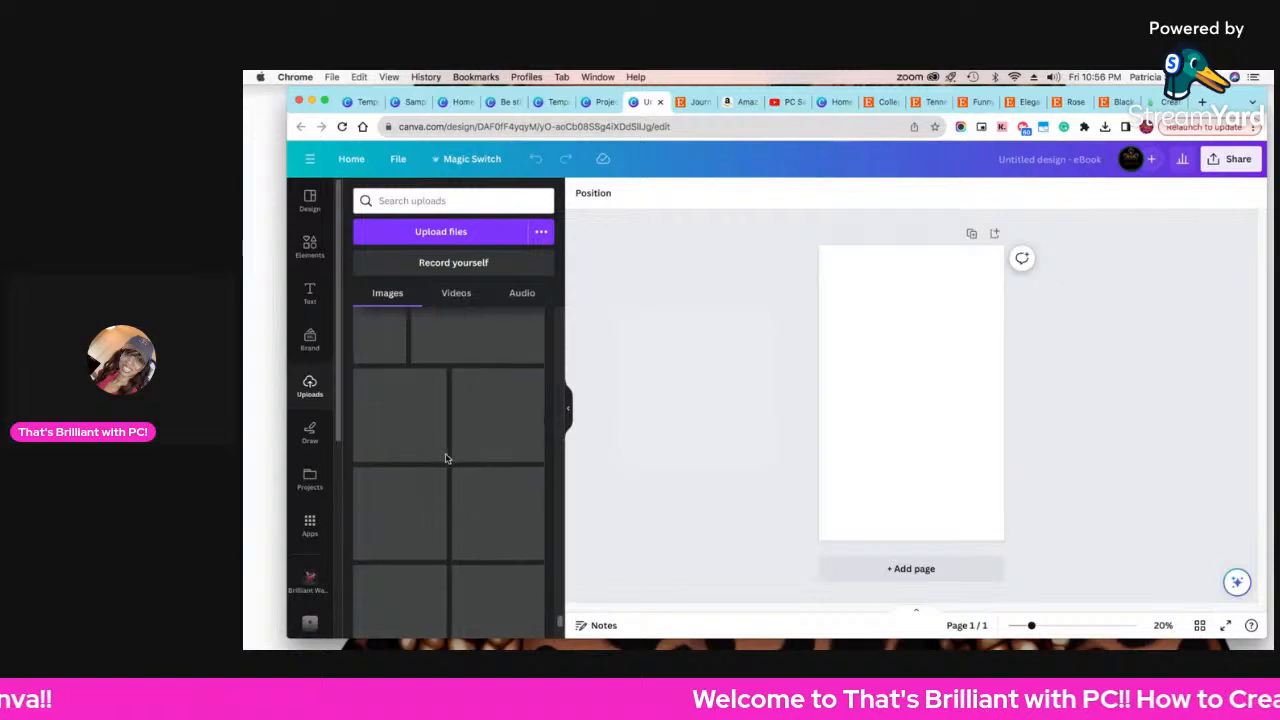
scroll(445, 458, "down", 10)
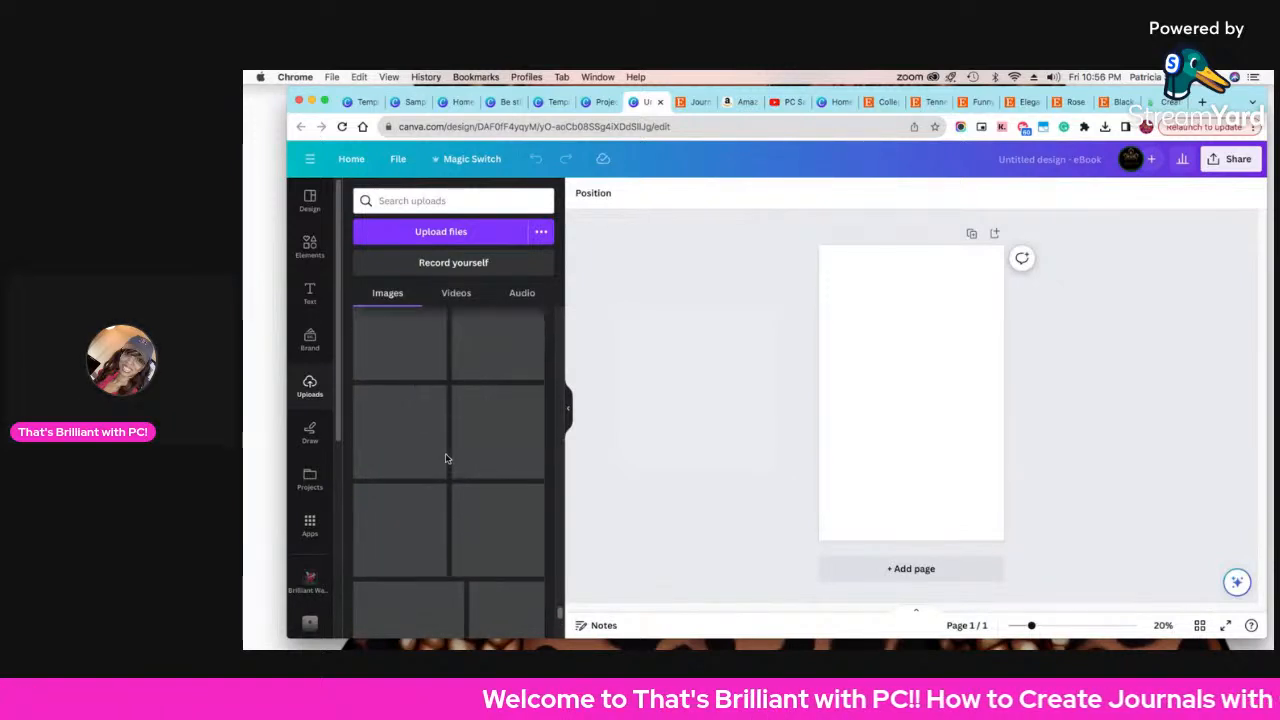
scroll(447, 459, "down", 10)
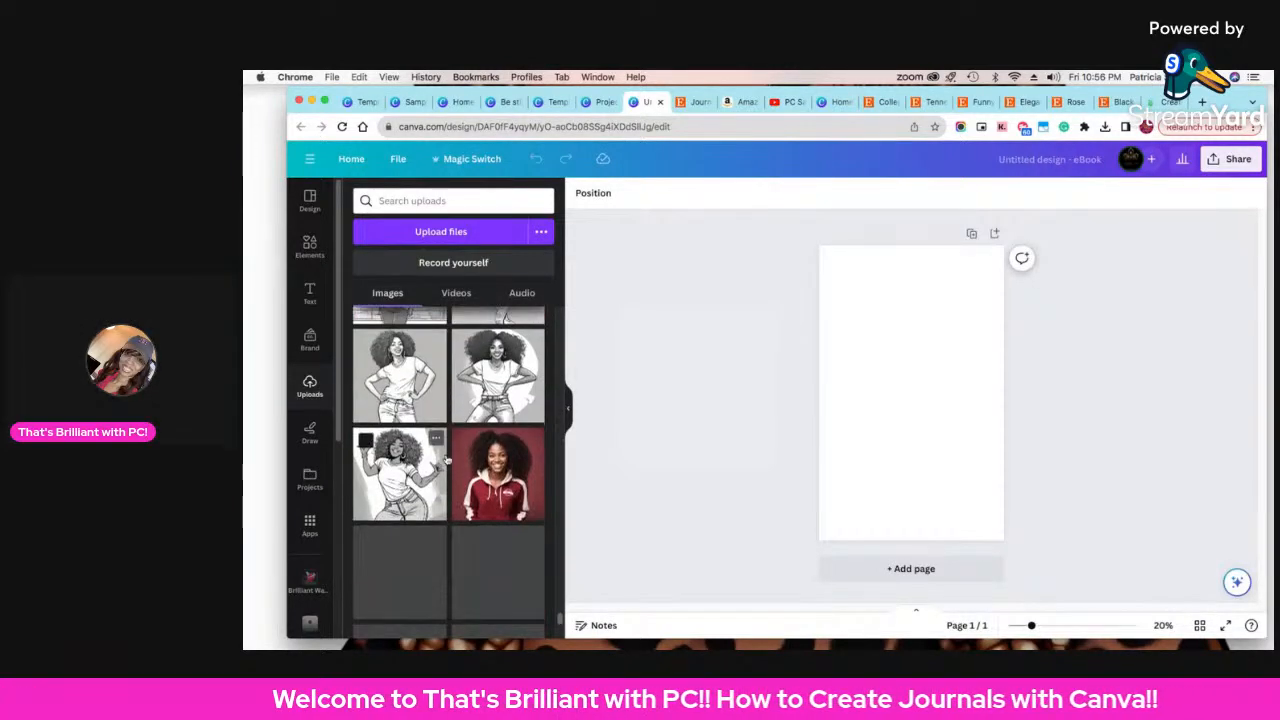
scroll(447, 459, "down", 2)
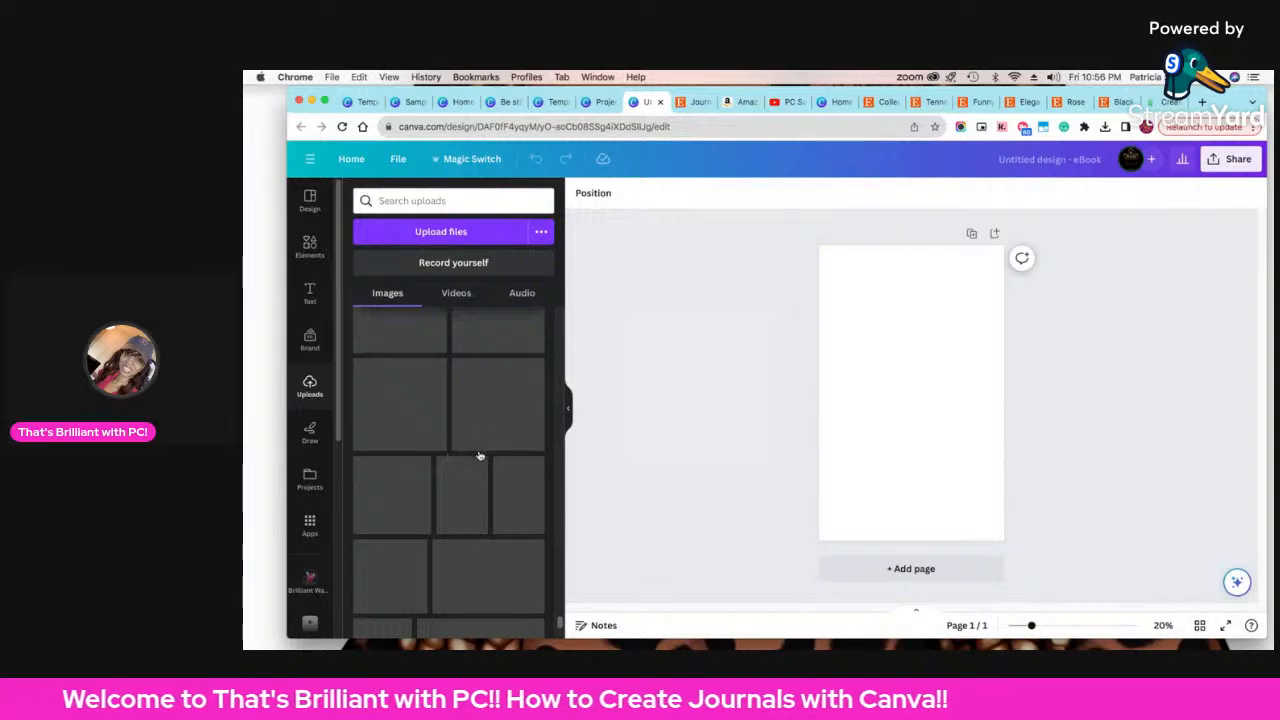
scroll(479, 456, "down", 10)
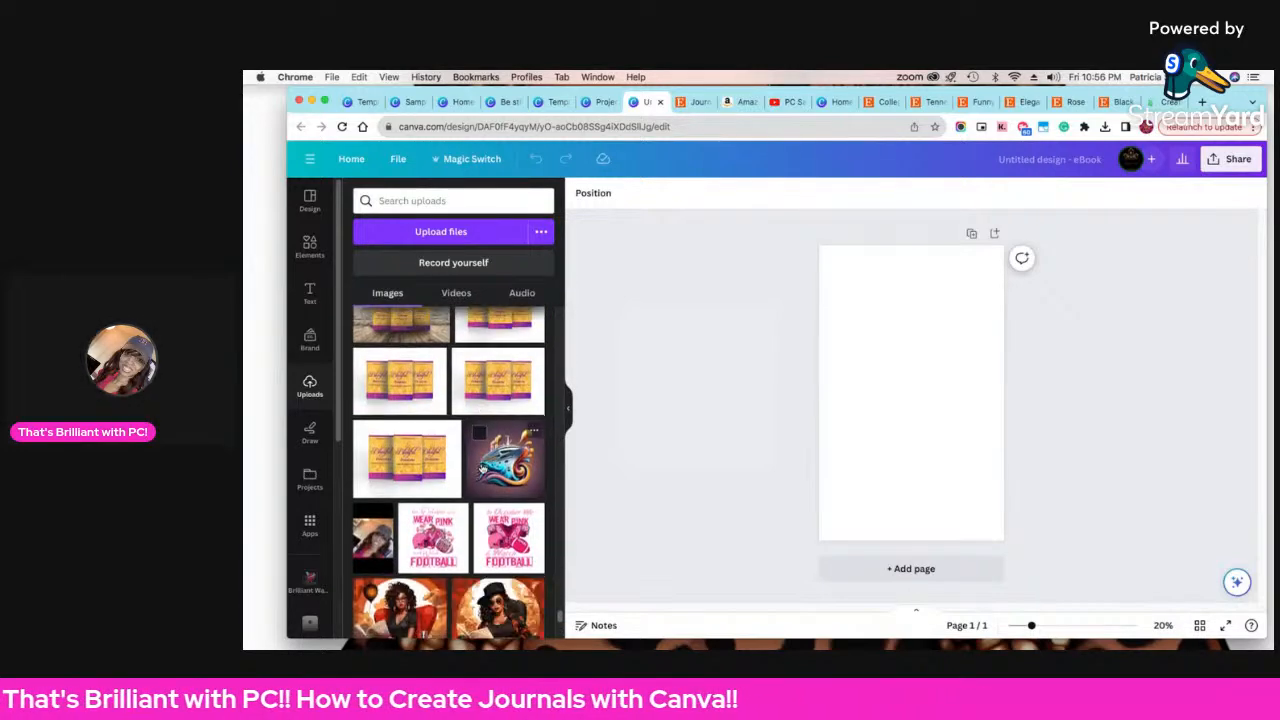
scroll(481, 469, "down", 8)
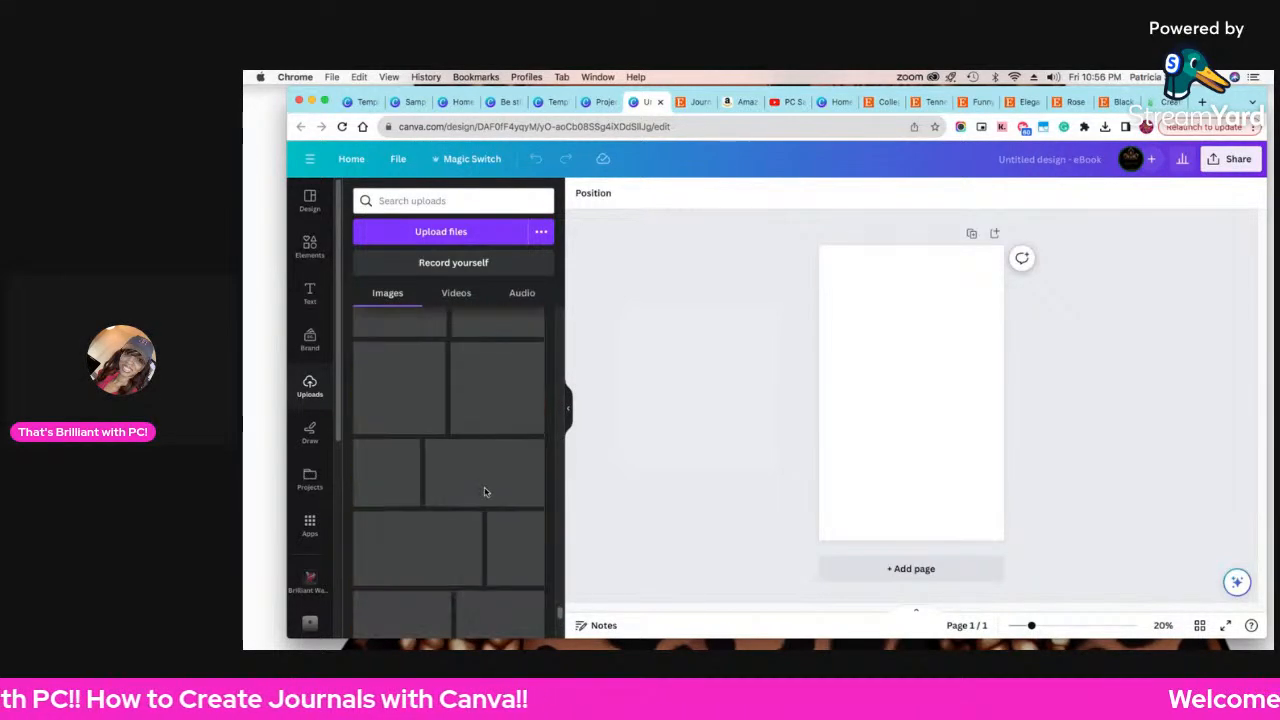
scroll(483, 493, "down", 8)
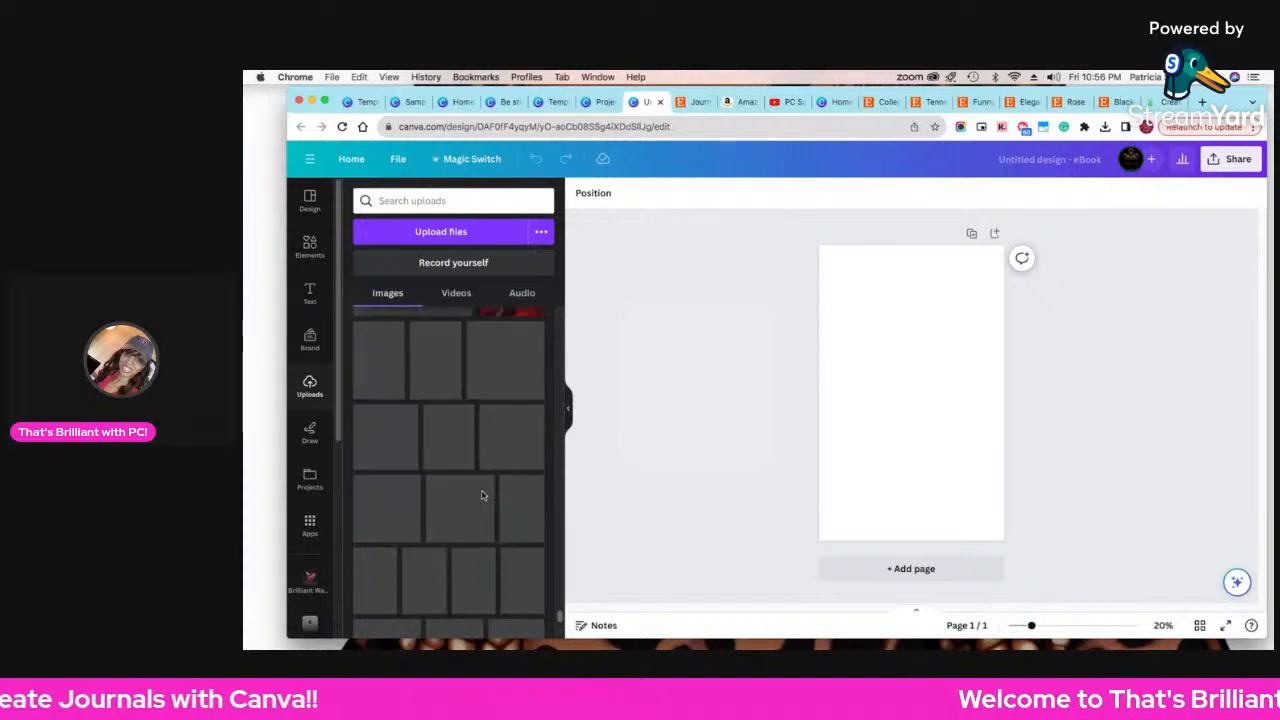
scroll(483, 500, "down", 3)
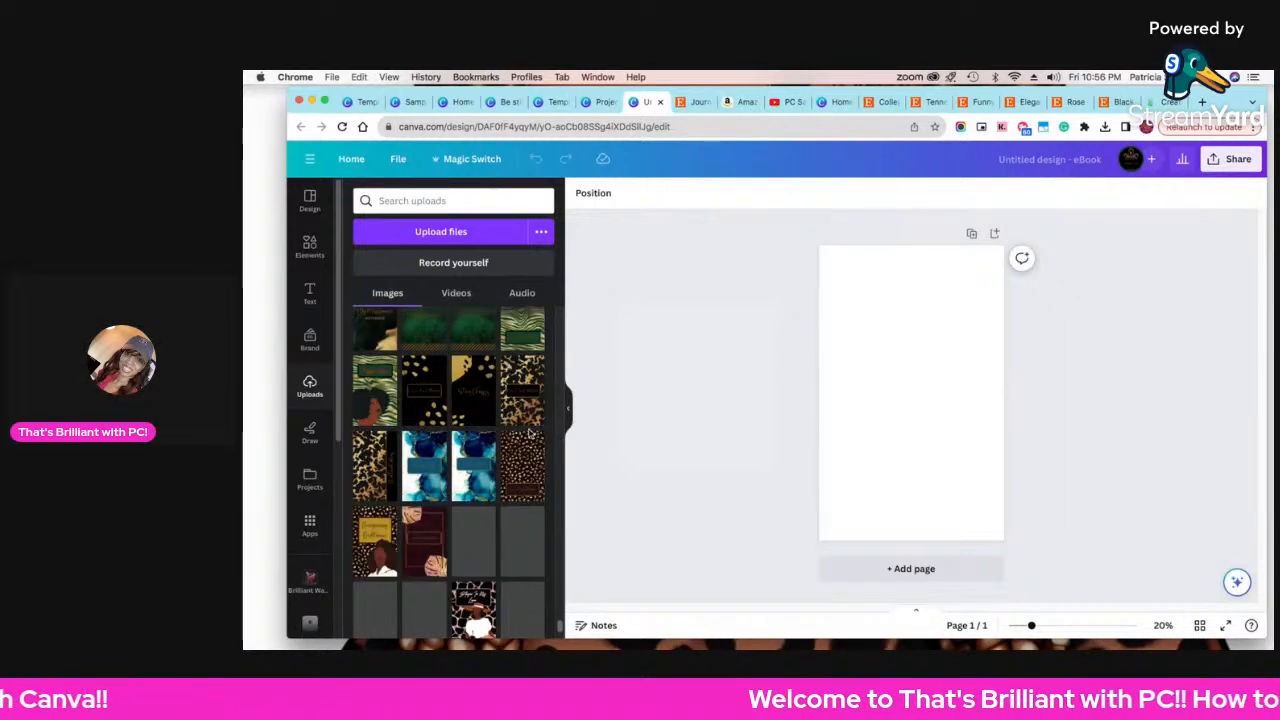
- Insert the uploaded "Bright Ideas" cover on page 1 and enlarge it from the upper-left corner to fill the page
scroll(530, 432, "up", 2)
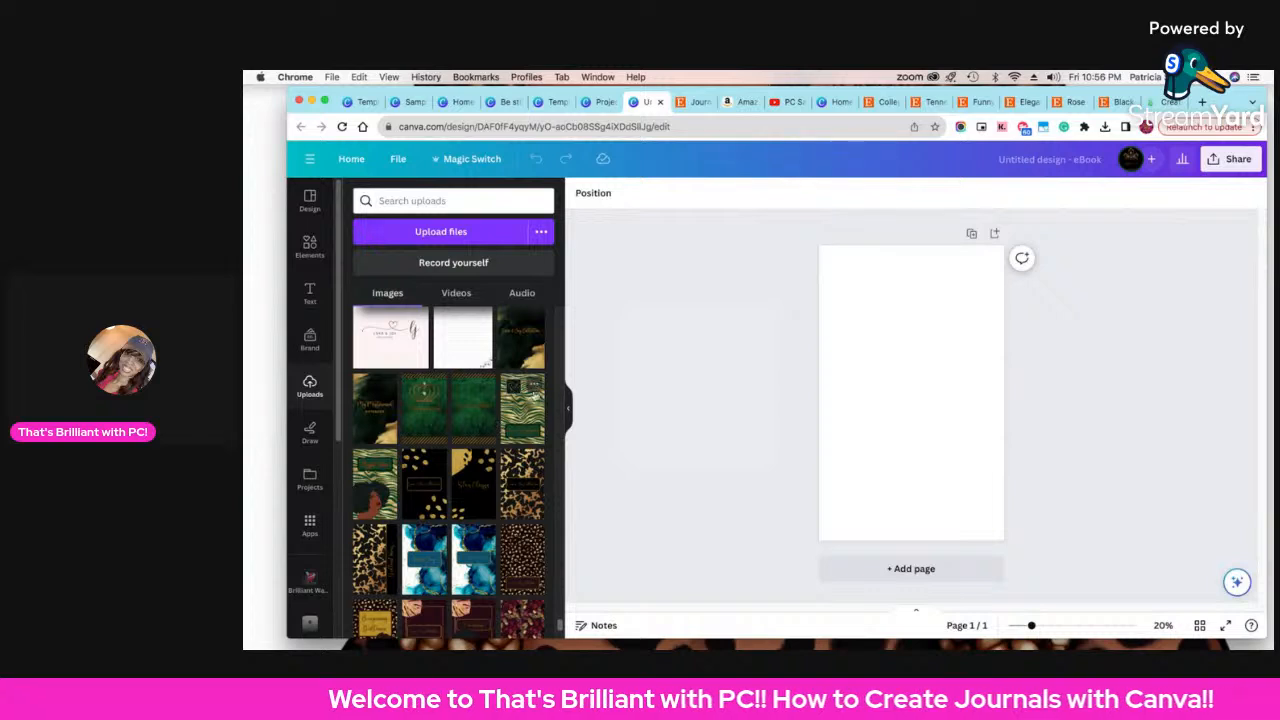
scroll(500, 505, "down", 1)
scroll(500, 505, "up", 1)
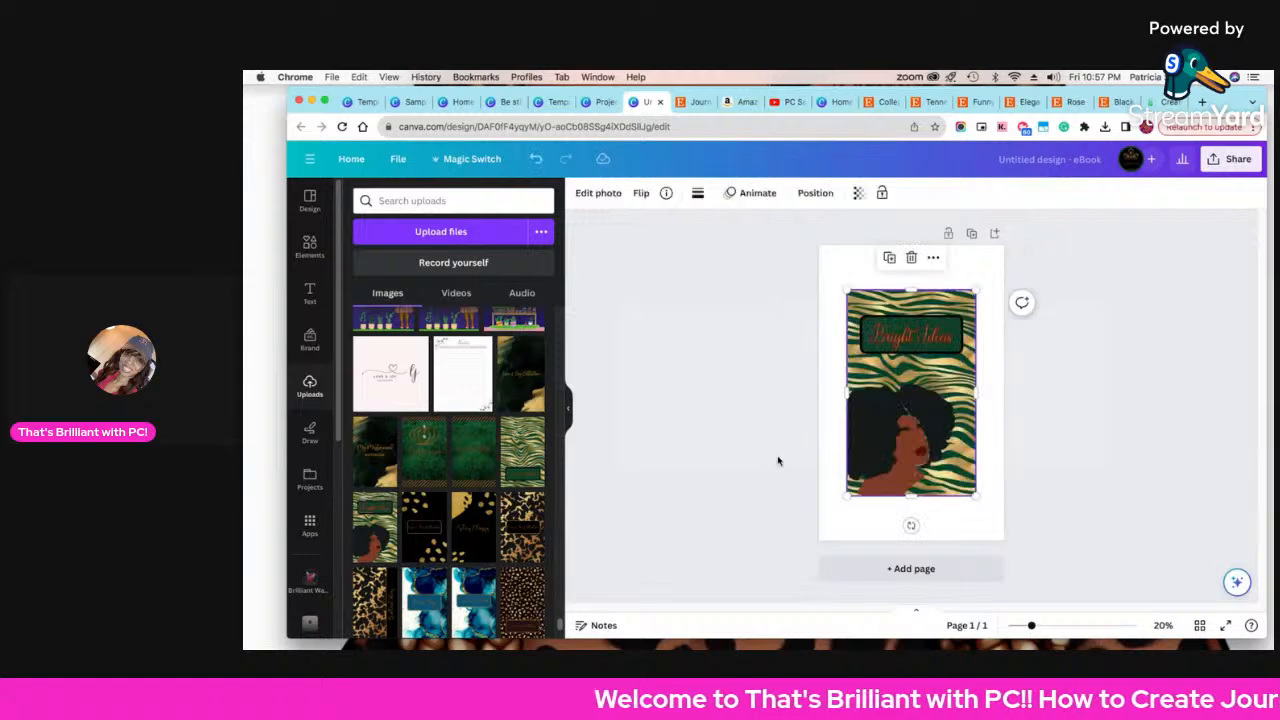
left_click_drag(873, 395, 846, 351)
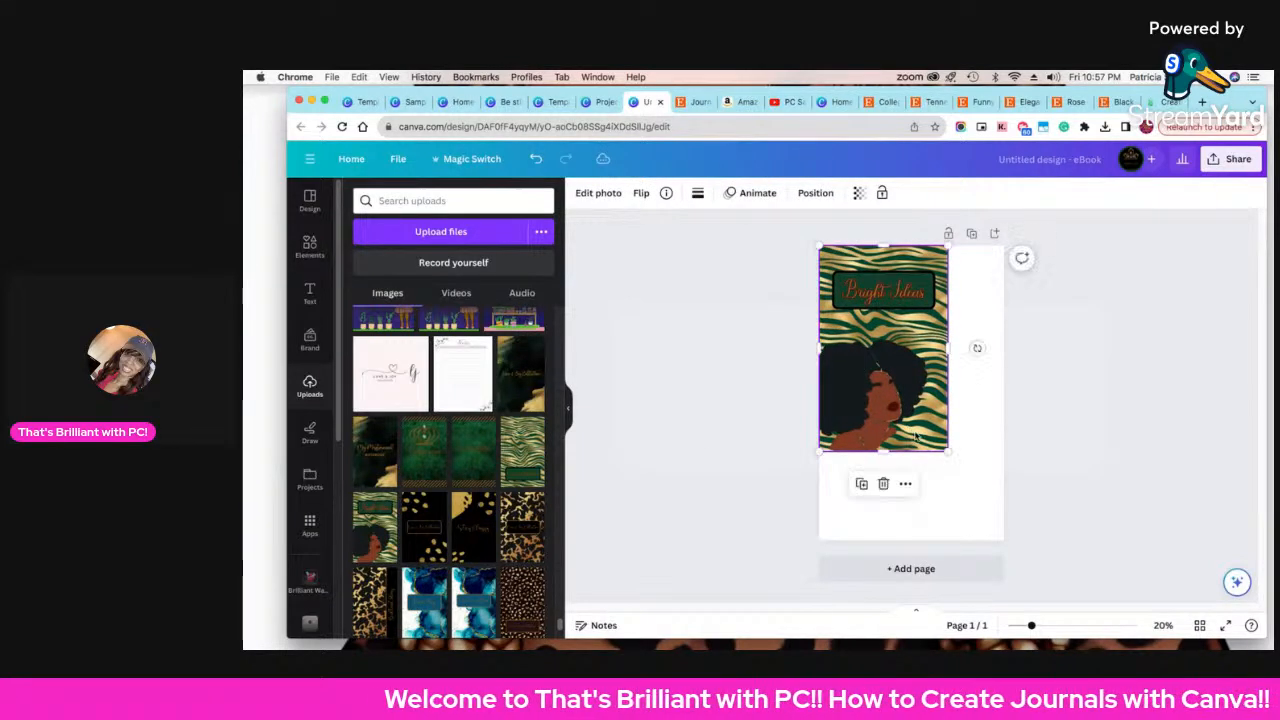
left_click_drag(937, 452, 1005, 541)
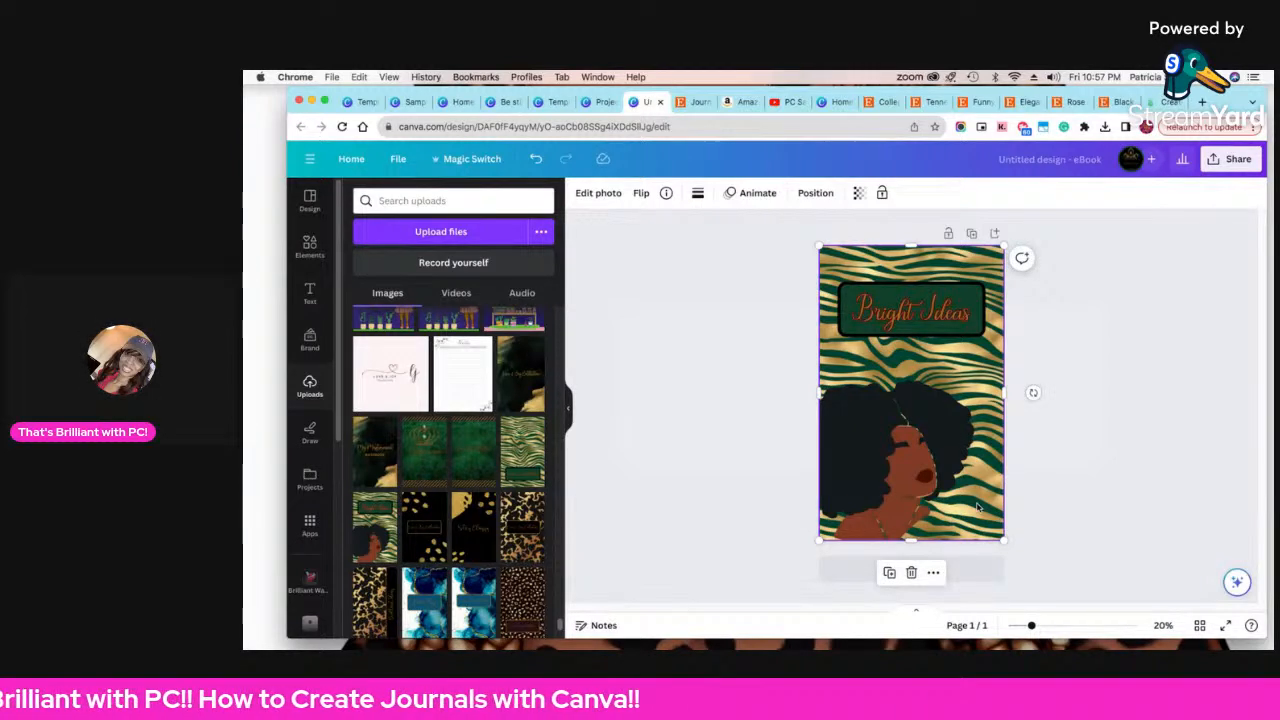
- Add a second page and fill it with the uploaded green and gold zebra-stripe back cover that matches the front
left_click(962, 578)
left_click(522, 450)
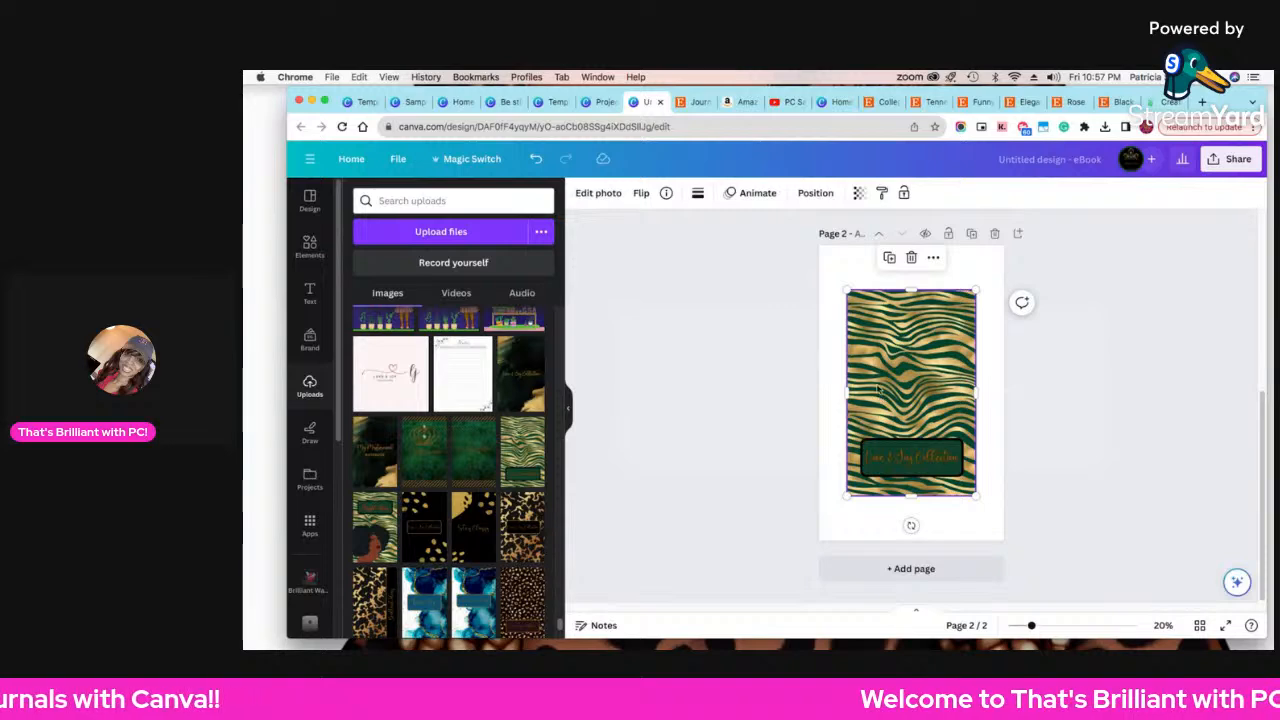
left_click_drag(879, 383, 853, 351)
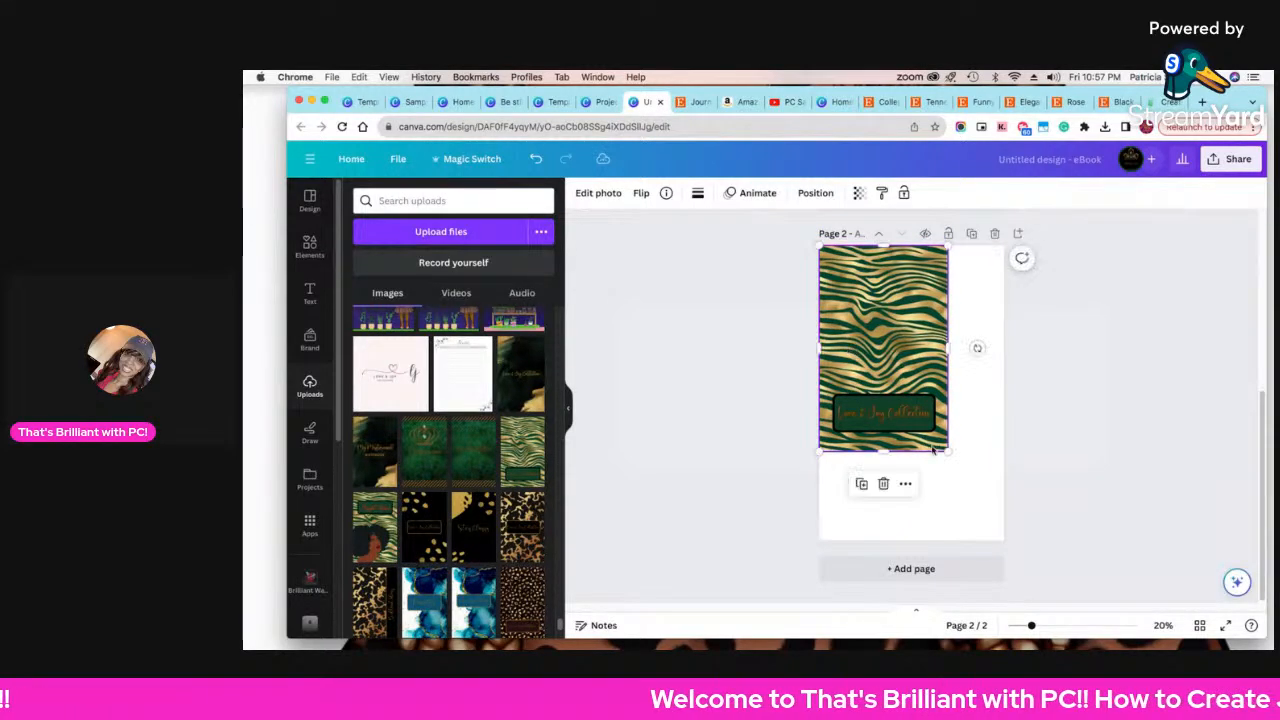
left_click_drag(946, 451, 1004, 540)
left_click(1077, 485)
scroll(1077, 486, "up", 4)
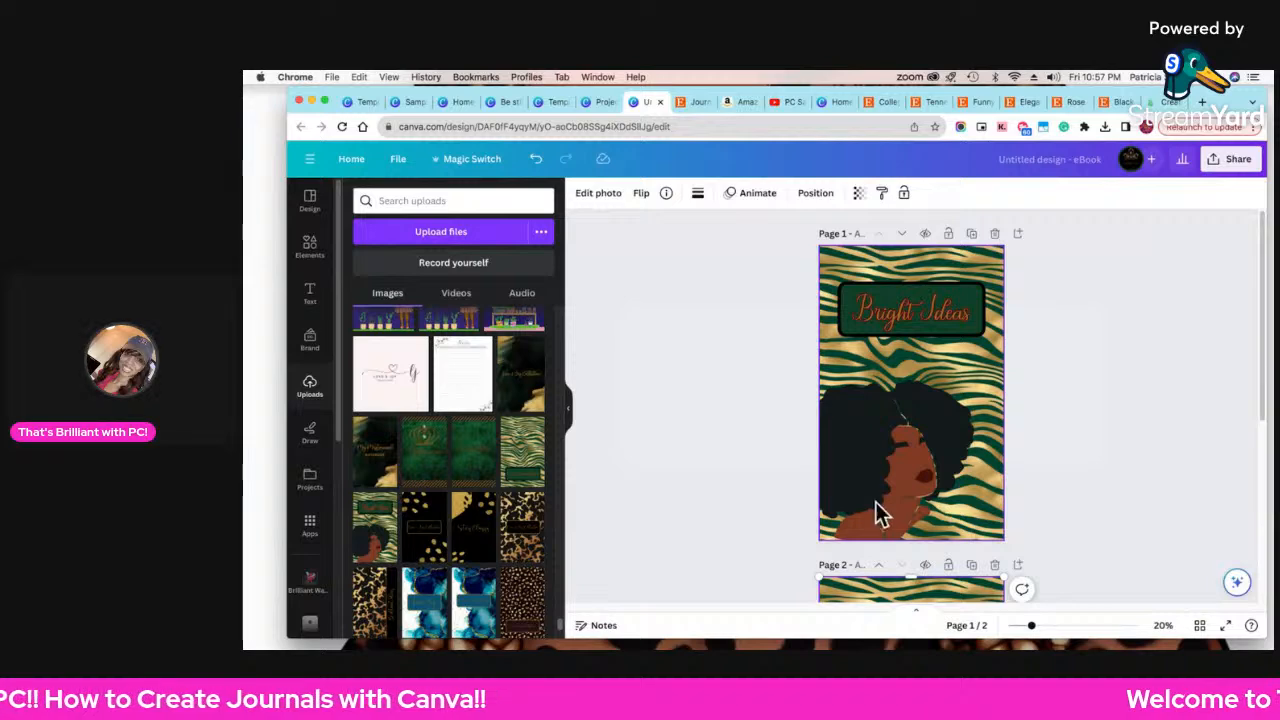
- Search the design elements for "black woman" and show only graphics, comparing them with the figure on the cover
left_click(318, 252)
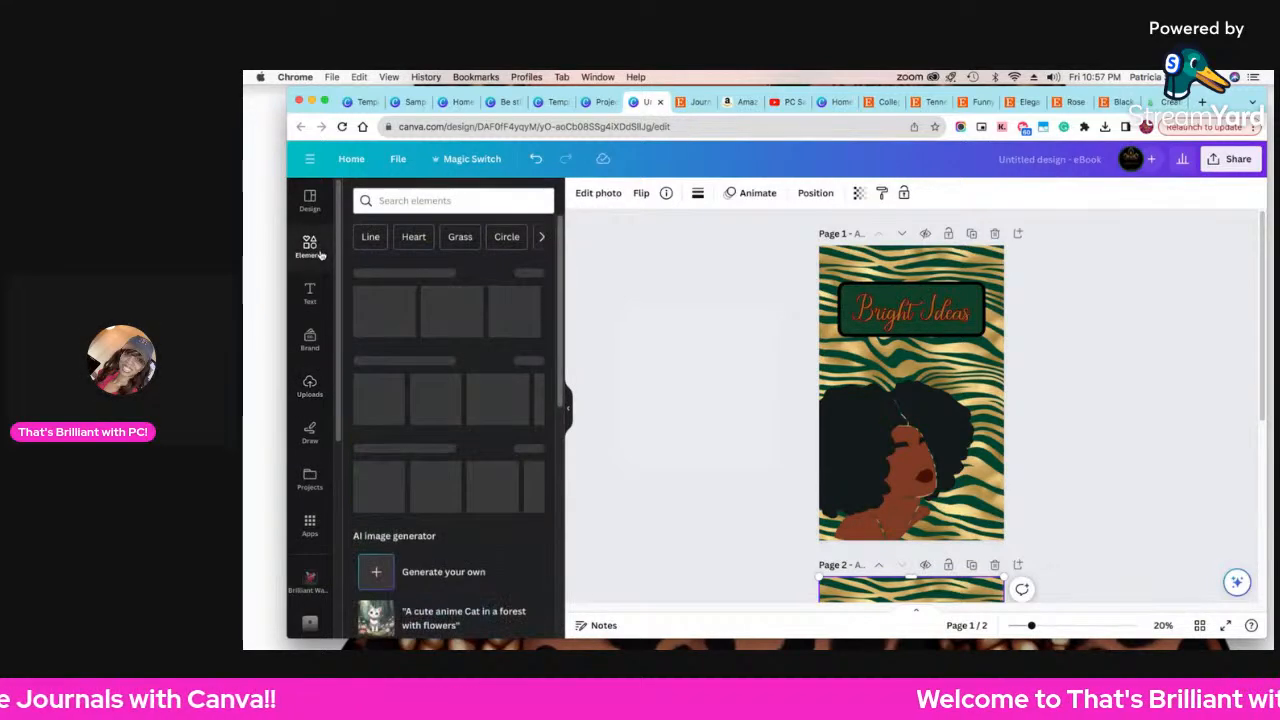
left_click(391, 201)
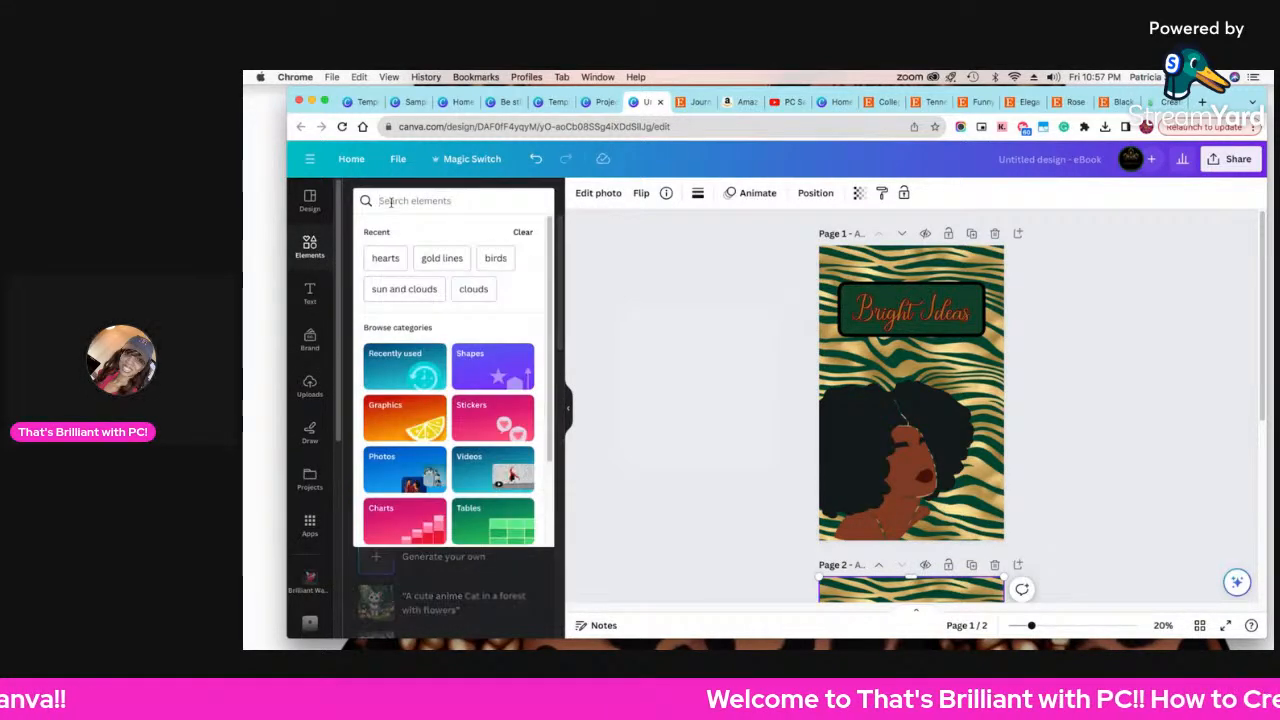
type("bl")
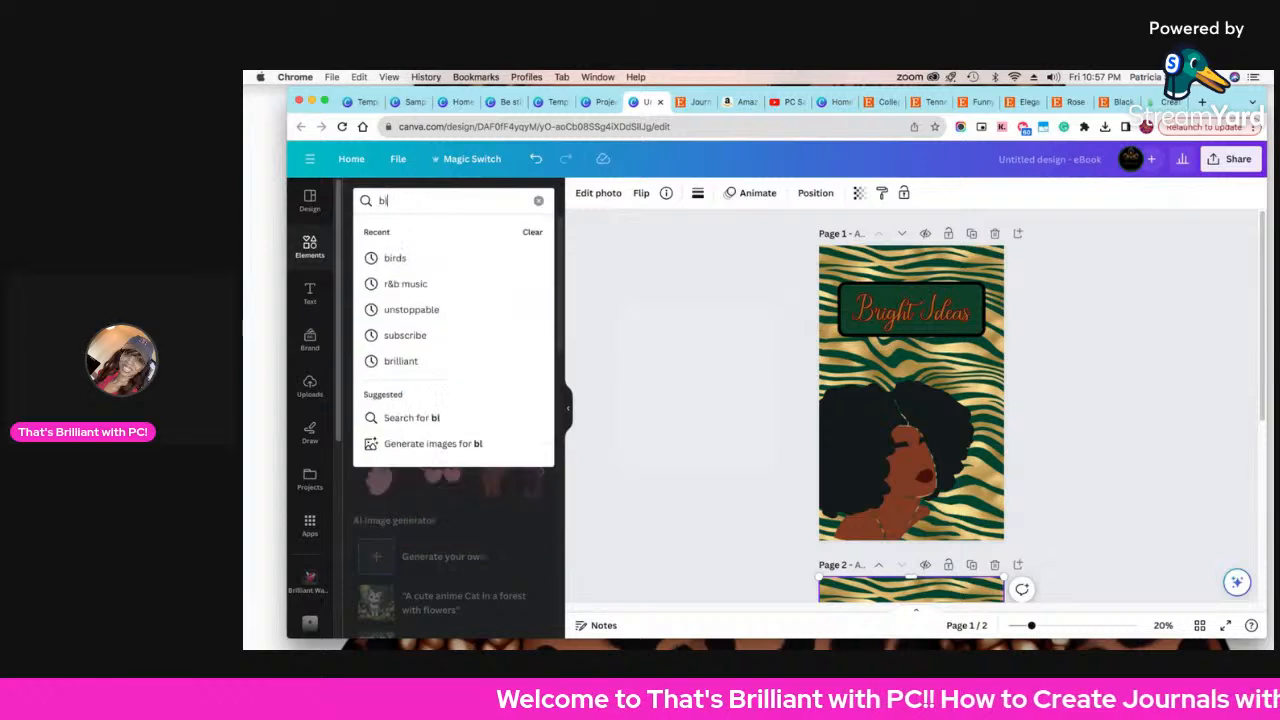
type("ack woman")
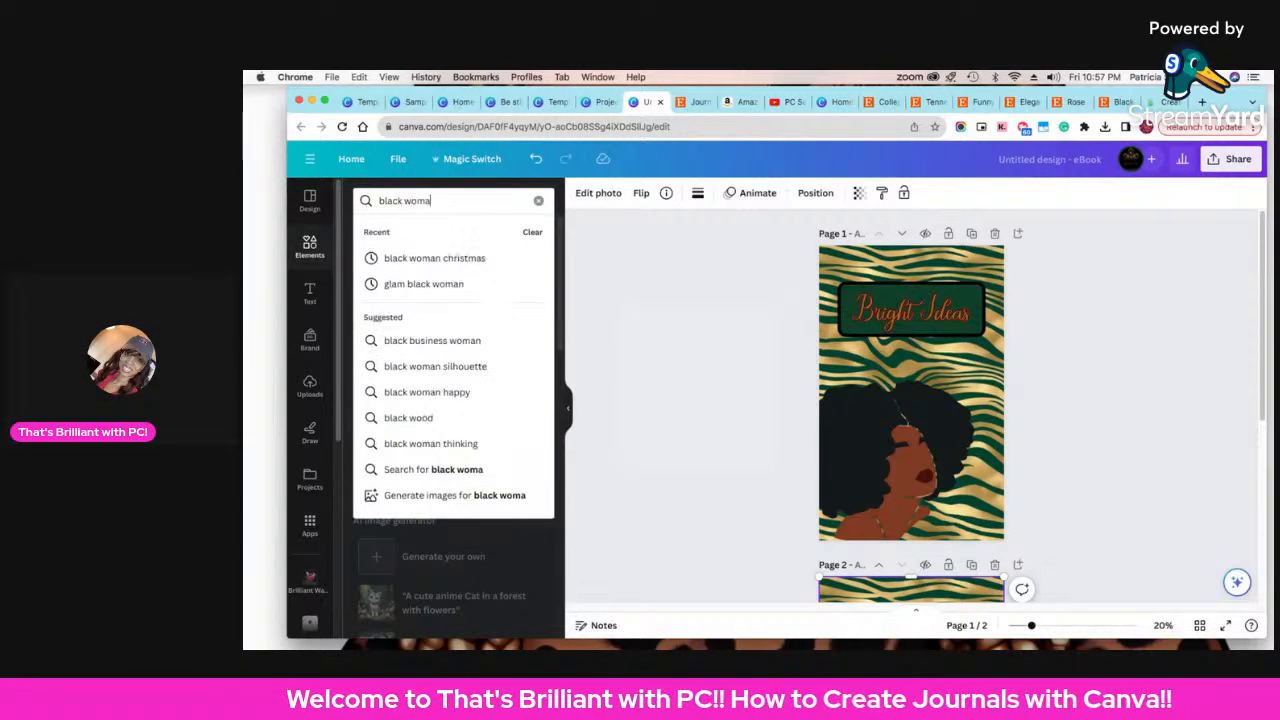
key("Return")
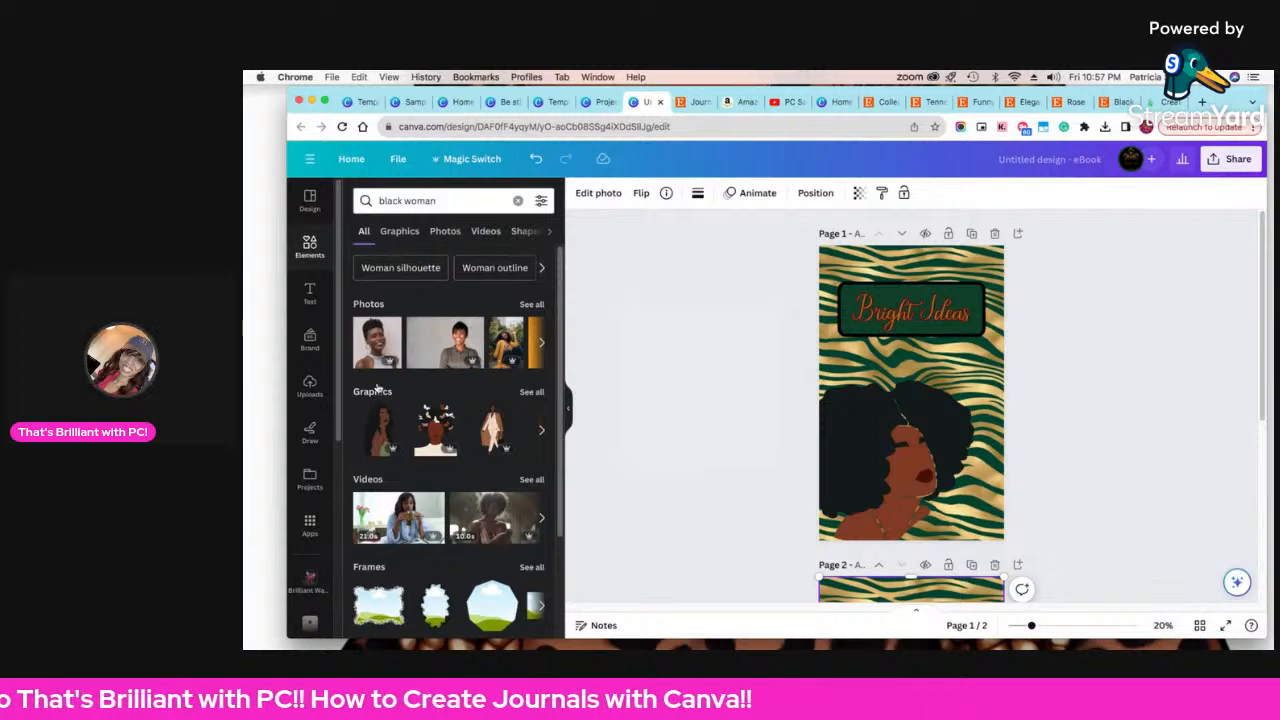
left_click(405, 231)
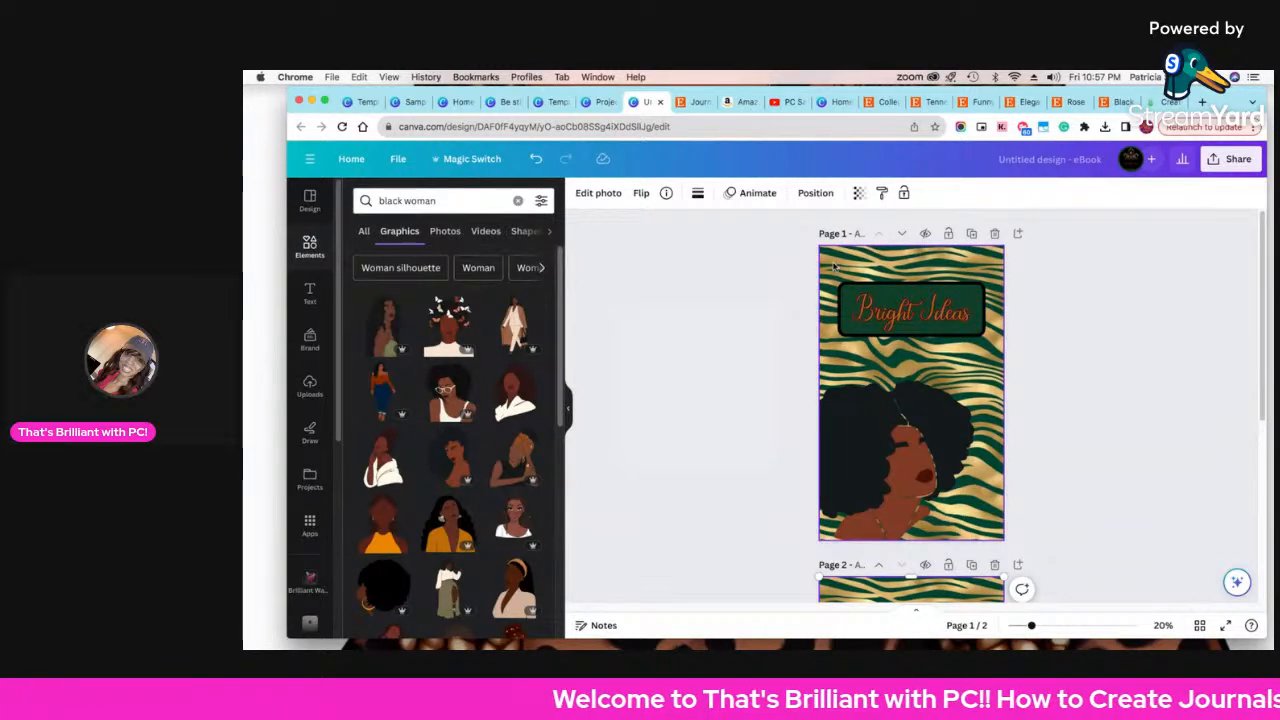
scroll(990, 505, "down", 3)
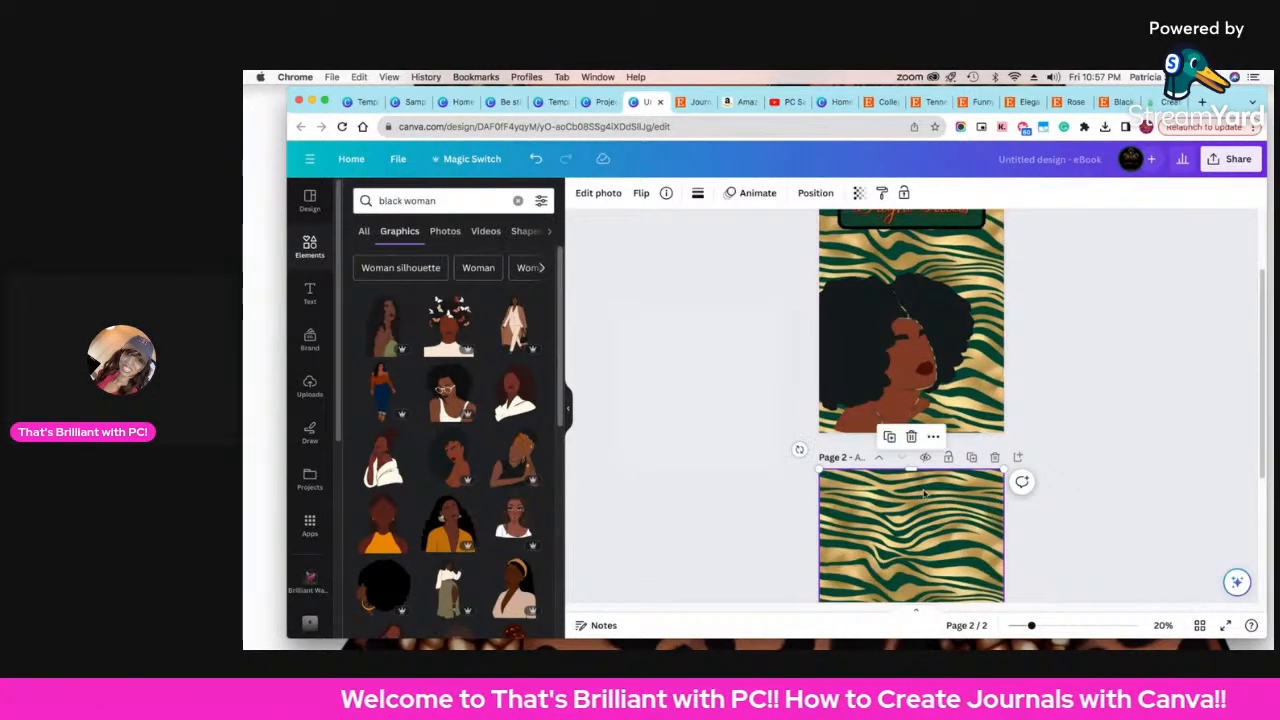
- Compare the "Bright Ideas" front cover on page 1 with the matching "Love & Joy Collection" back cover on page 2
scroll(989, 505, "down", 5)
scroll(895, 469, "down", 2)
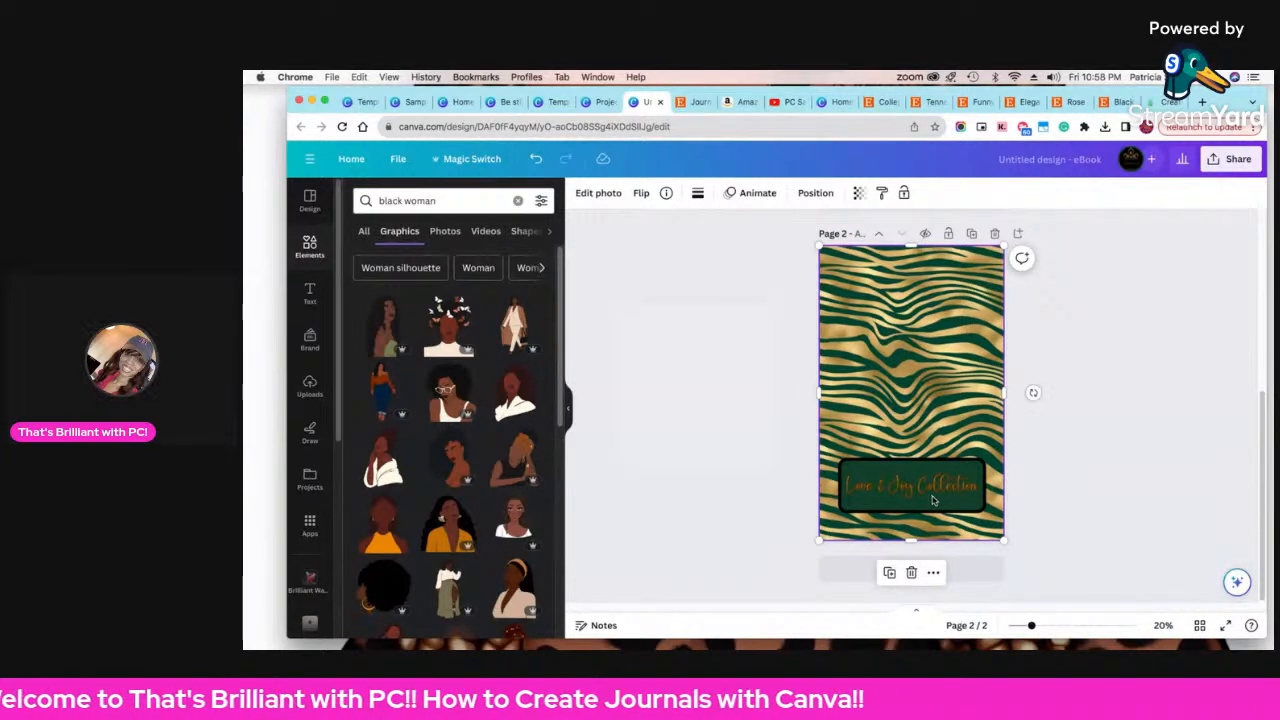
scroll(930, 500, "up", 5)
scroll(933, 500, "up", 3)
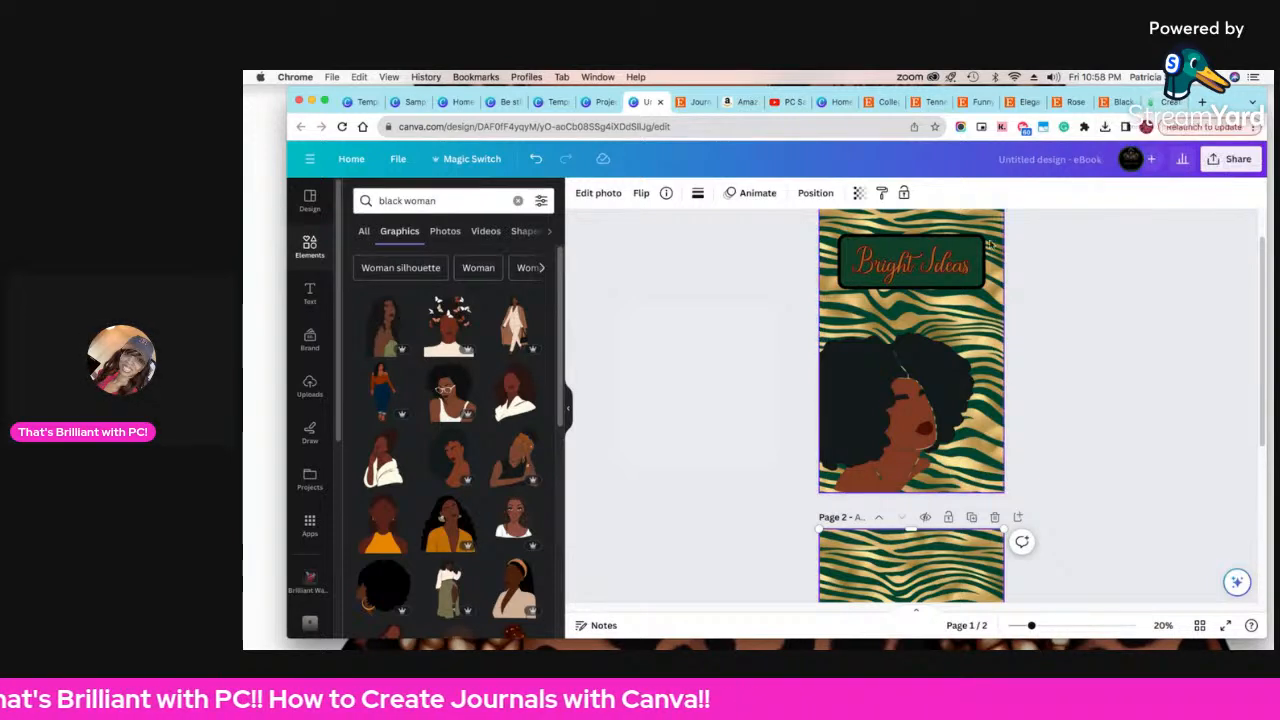
scroll(911, 450, "down", 3)
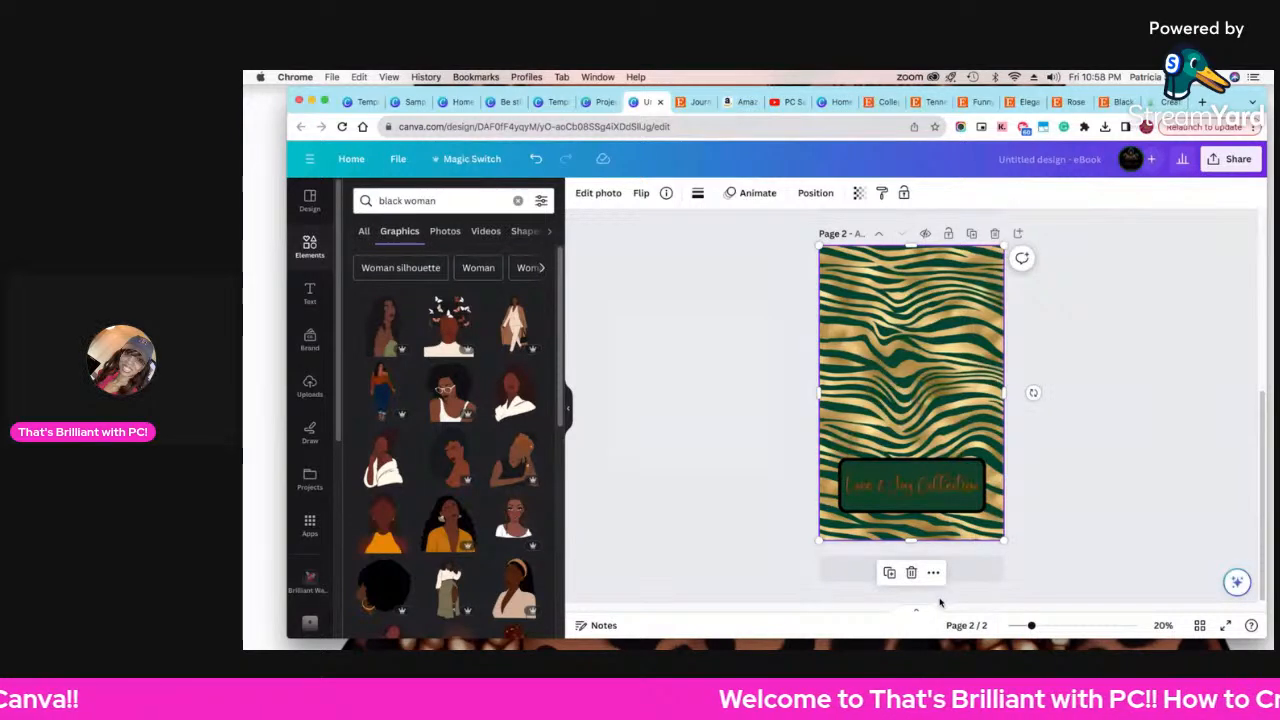
scroll(905, 430, "up", 3)
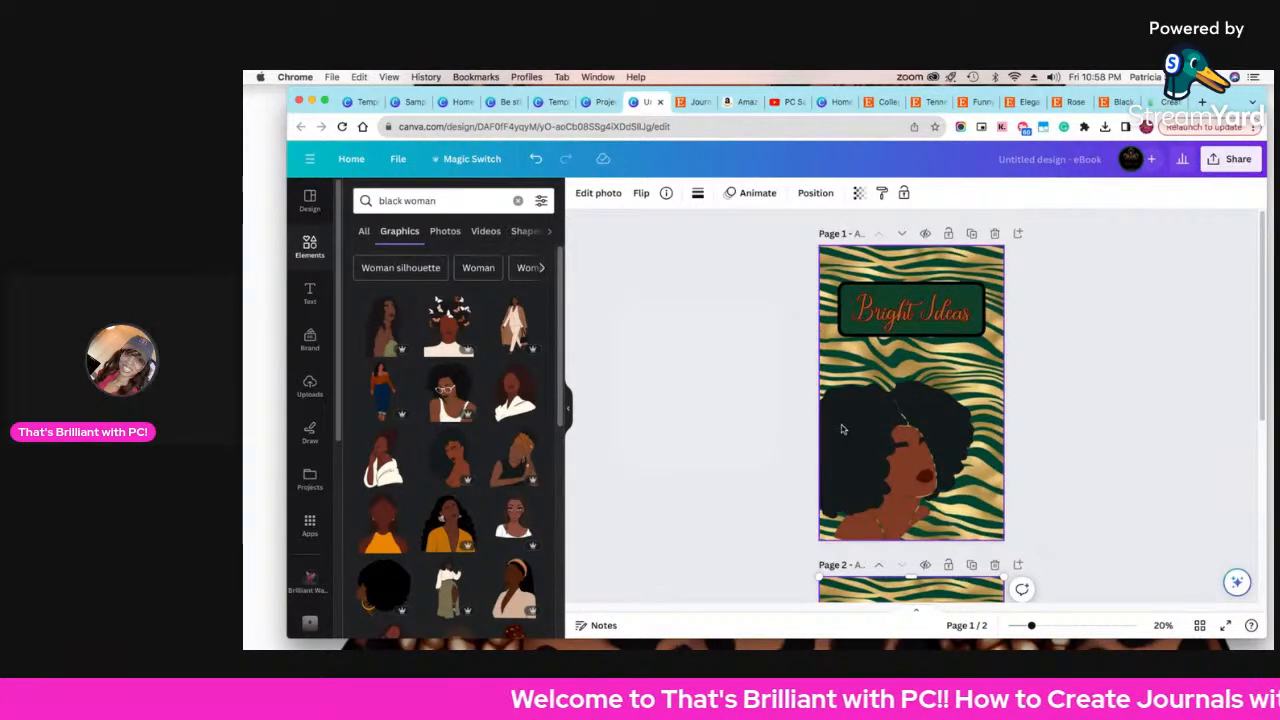
- Check the Etsy Black & Rose Gold digital paper listing and the Printify journal results, and return to the Canva eBook design
left_click(1105, 102)
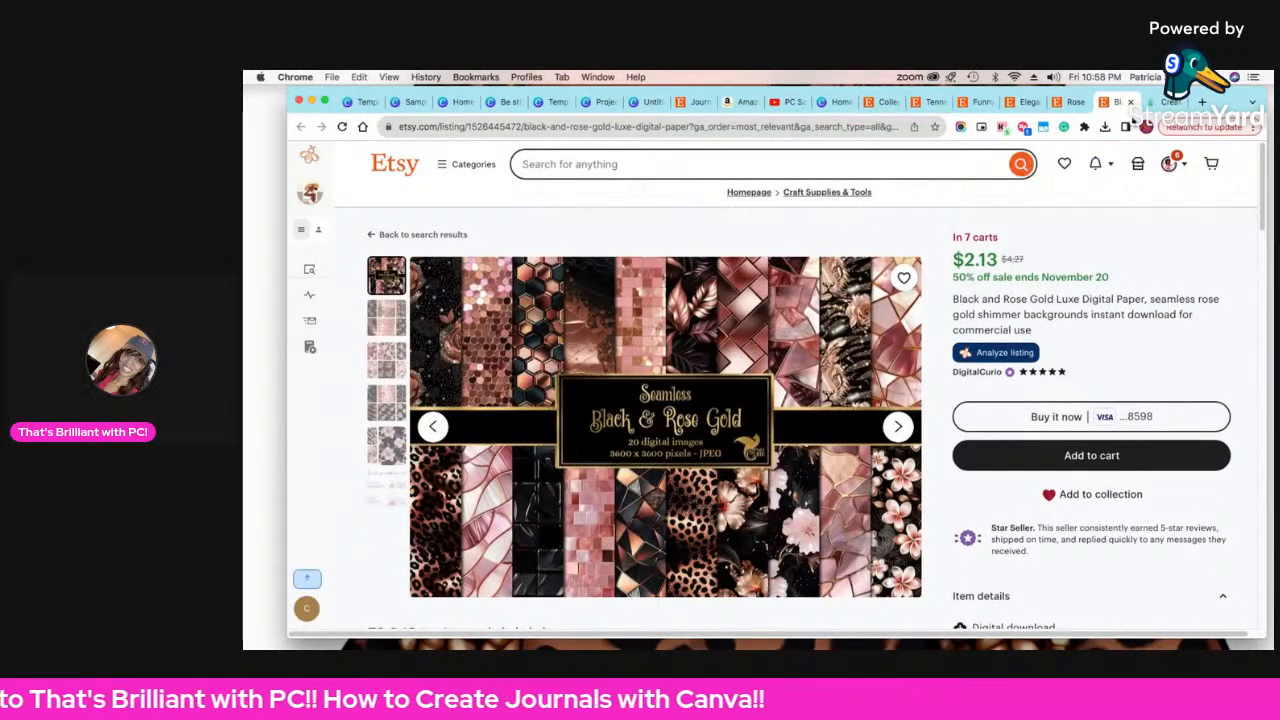
left_click(1155, 104)
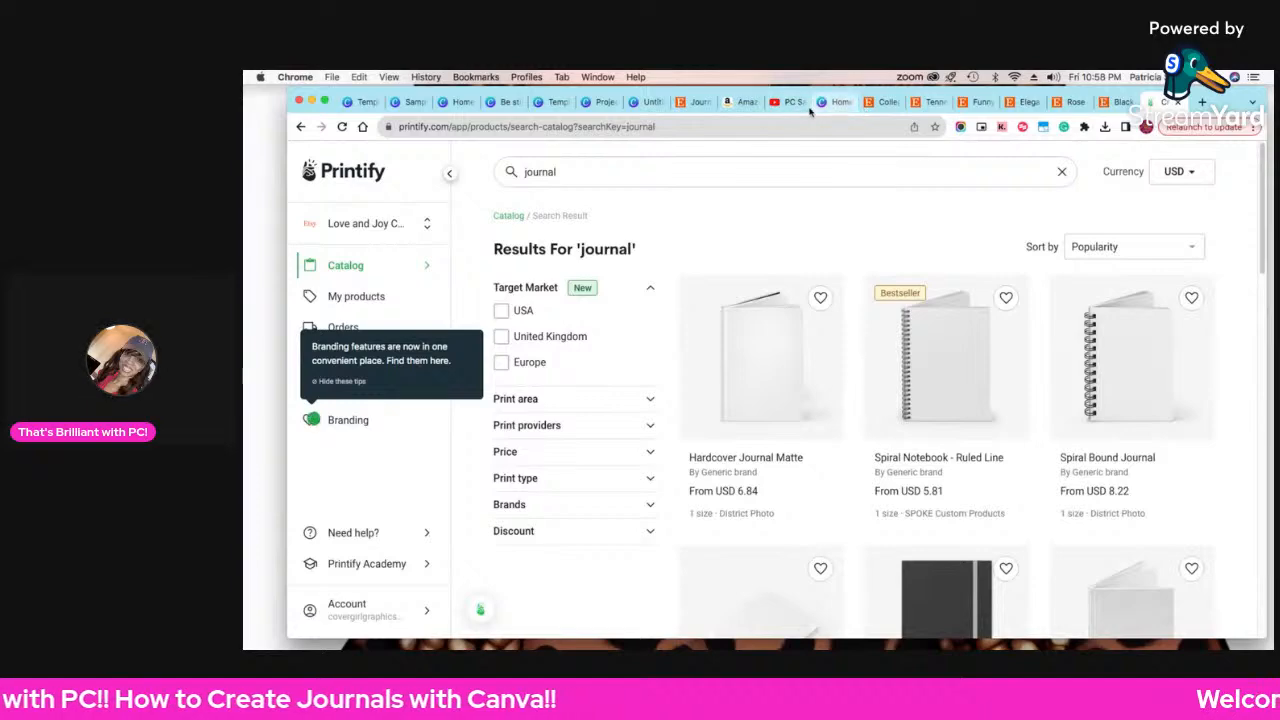
left_click(633, 106)
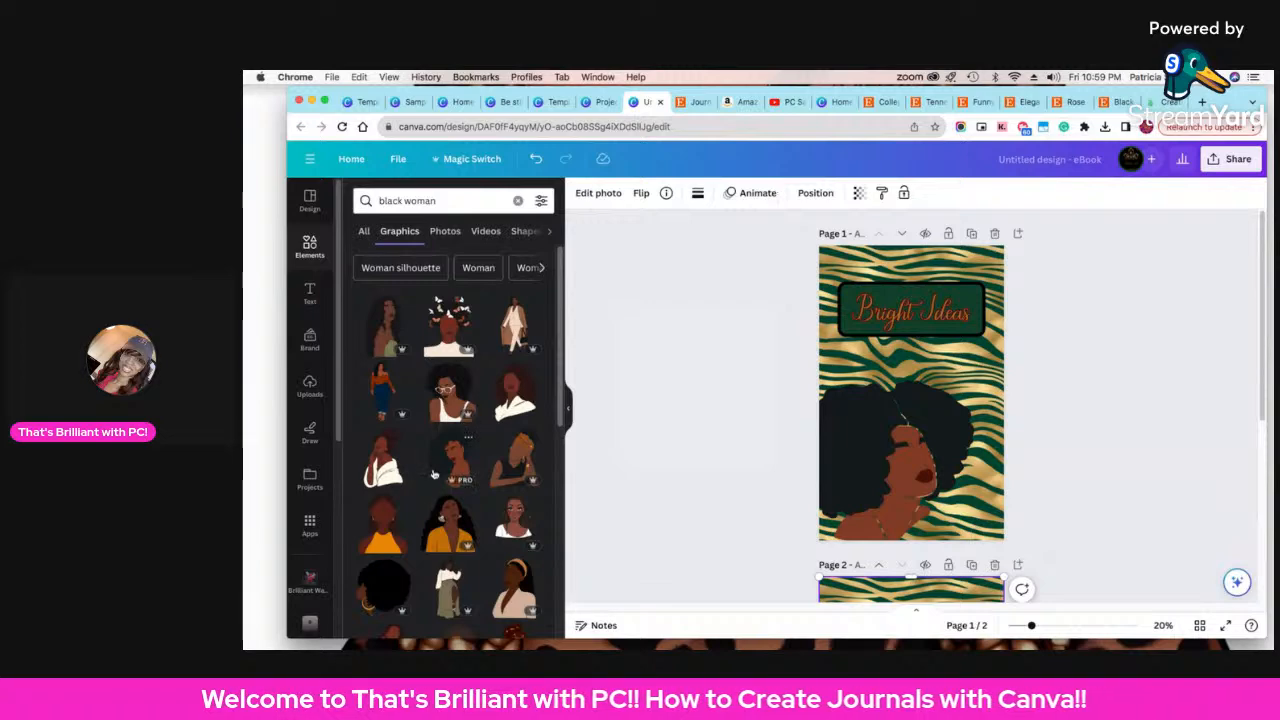
- Look through the uploaded images for another matching pair of front and back journal covers
left_click(310, 392)
scroll(428, 520, "down", 3)
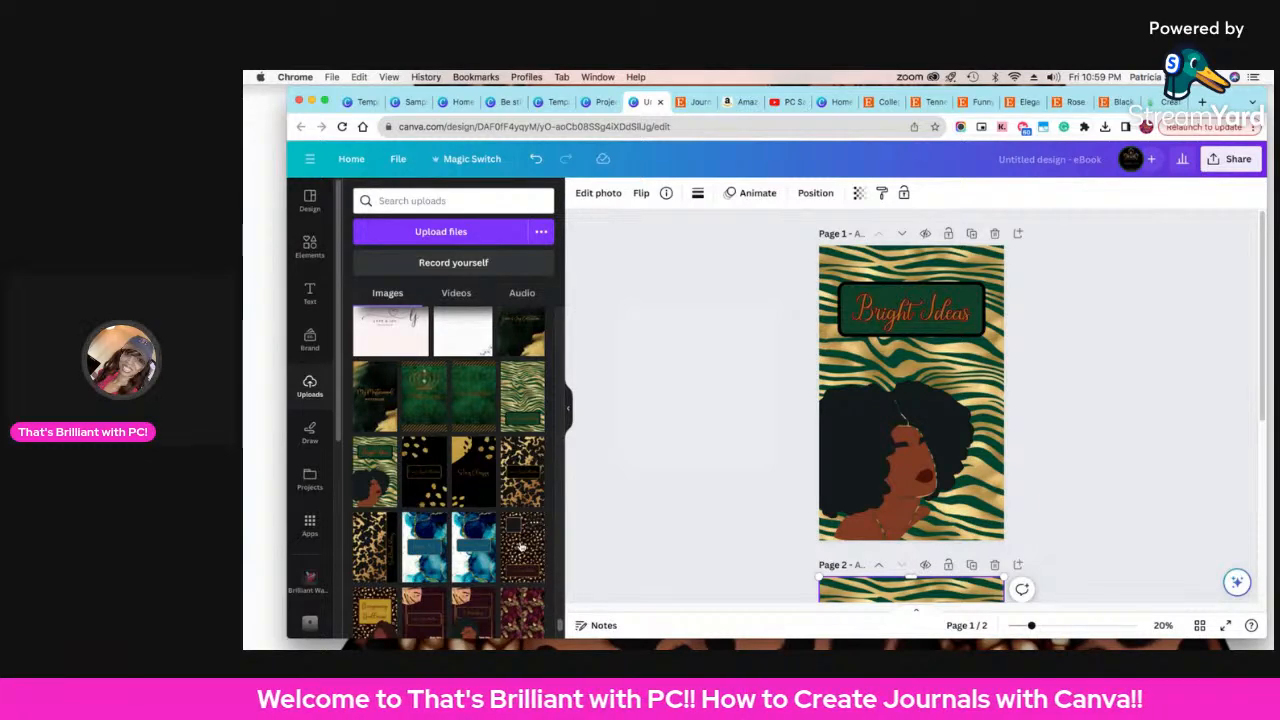
scroll(520, 546, "down", 5)
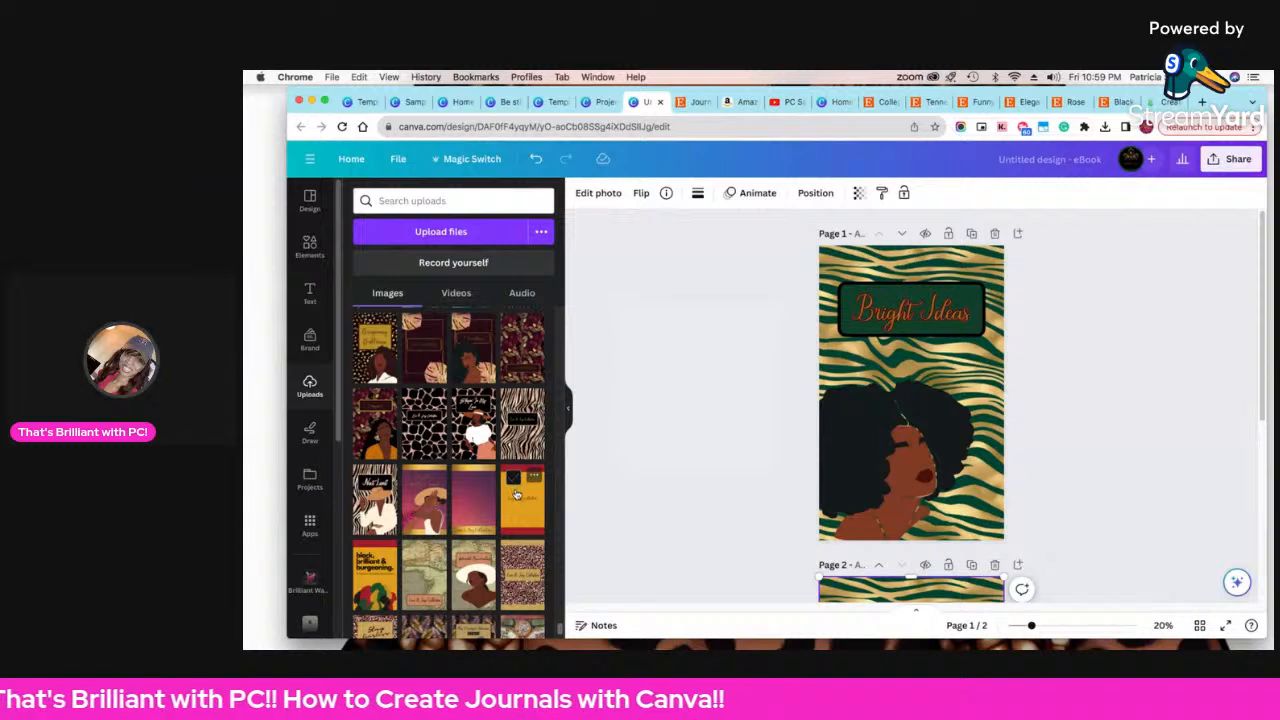
scroll(398, 522, "down", 1)
scroll(398, 522, "down", 3)
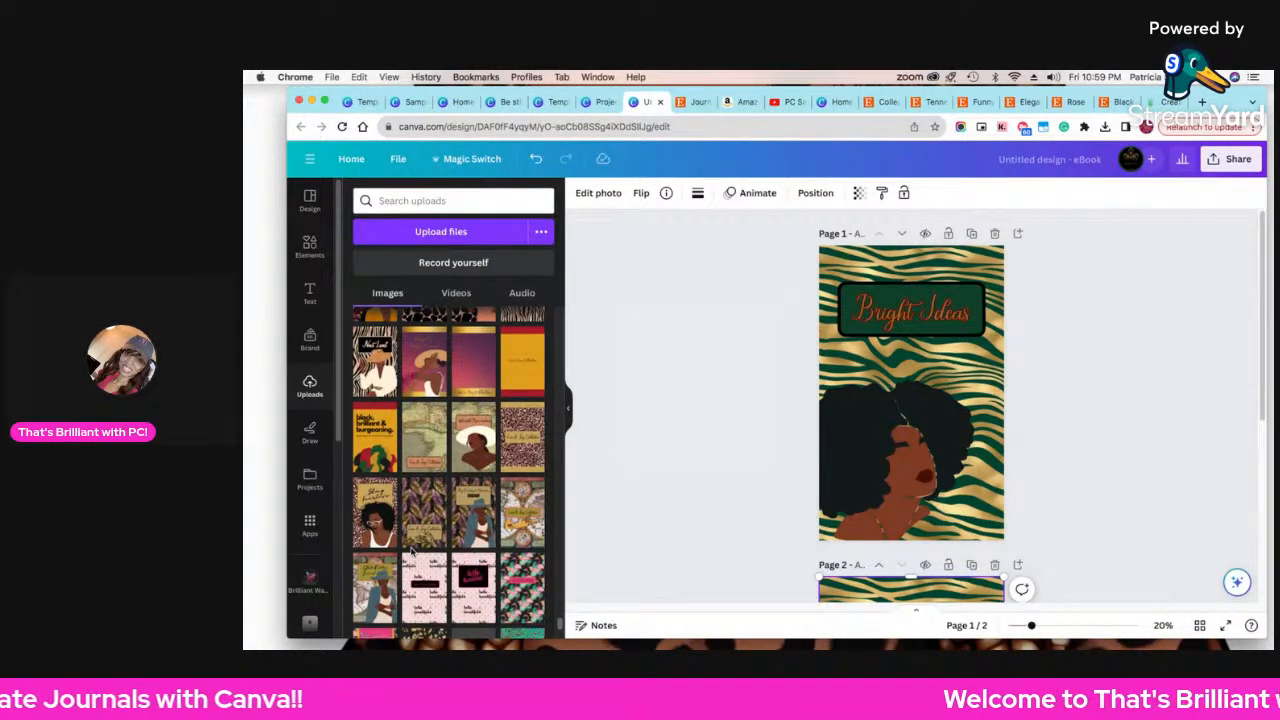
- Add a third page and fill it with the uploaded "My Wonderful Adventures Journal" front cover, enlarged from the upper-left corner
scroll(1075, 553, "down", 5)
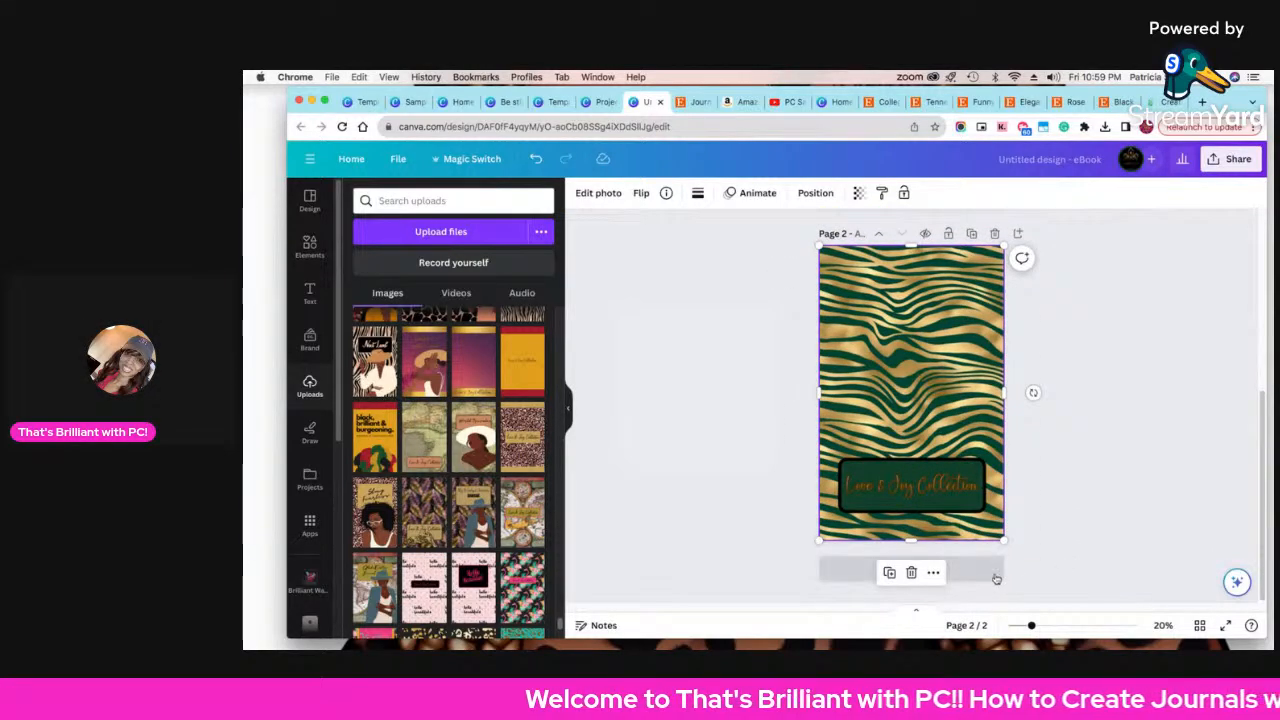
left_click(855, 570)
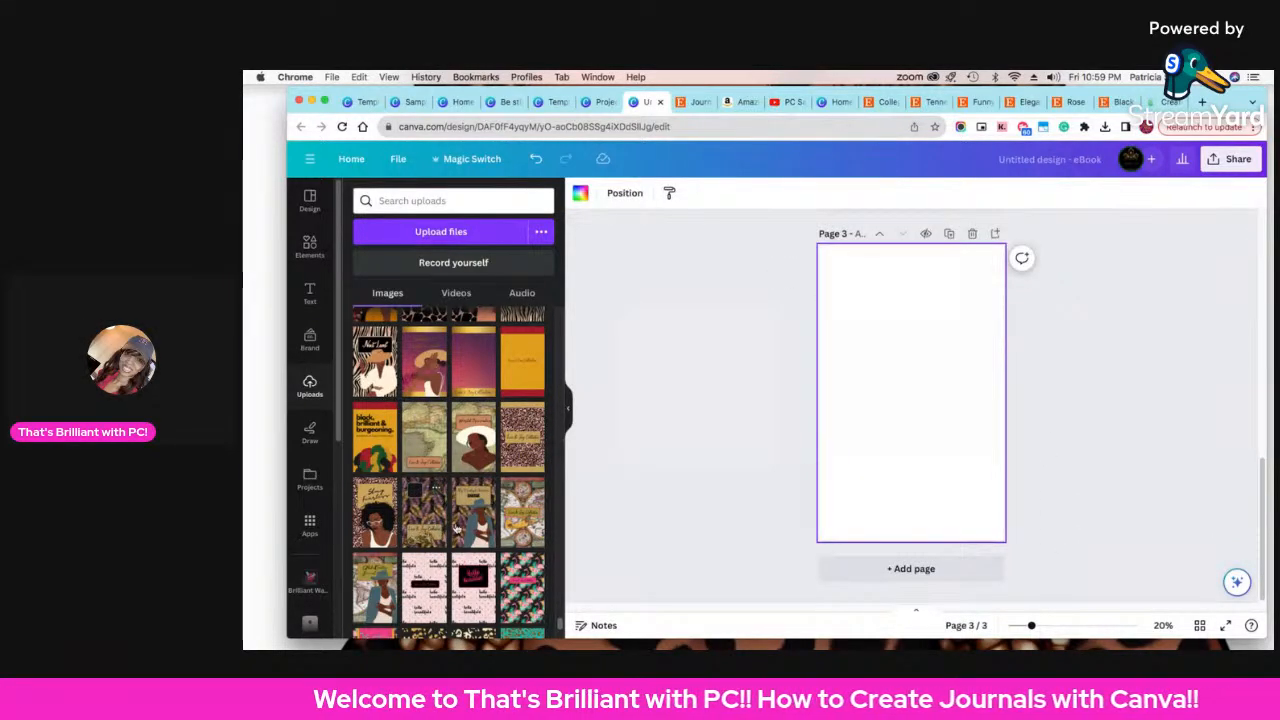
left_click(456, 527)
left_click_drag(915, 414, 885, 367)
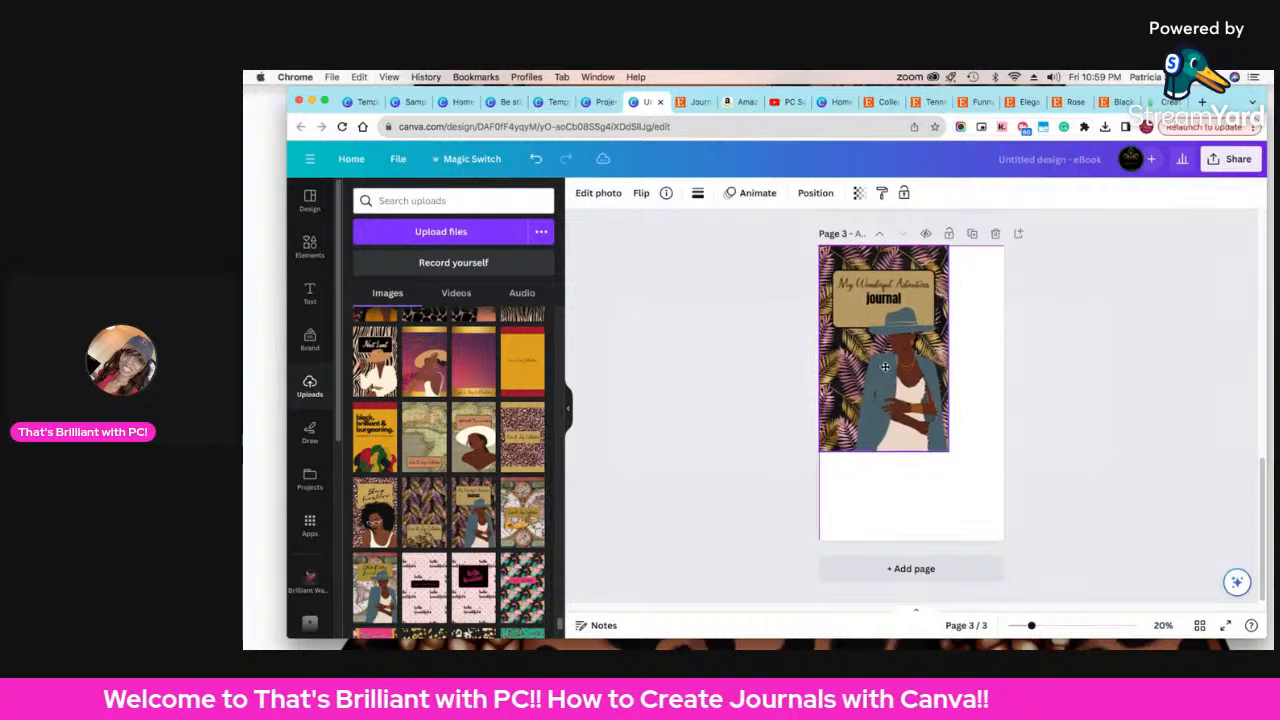
left_click_drag(946, 450, 1003, 541)
- Add a fourth page and fill it with the uploaded palm-leaf "Love & Joy Collection" back cover with the leopard
left_click(952, 578)
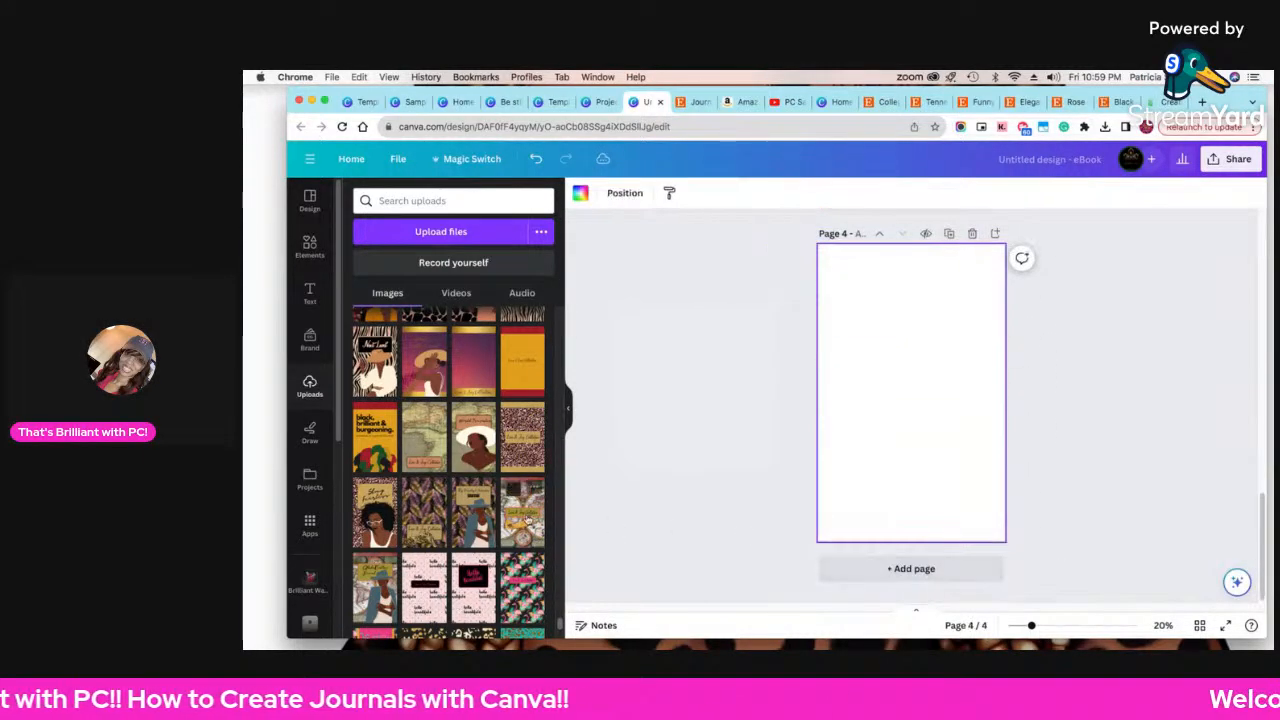
left_click(426, 515)
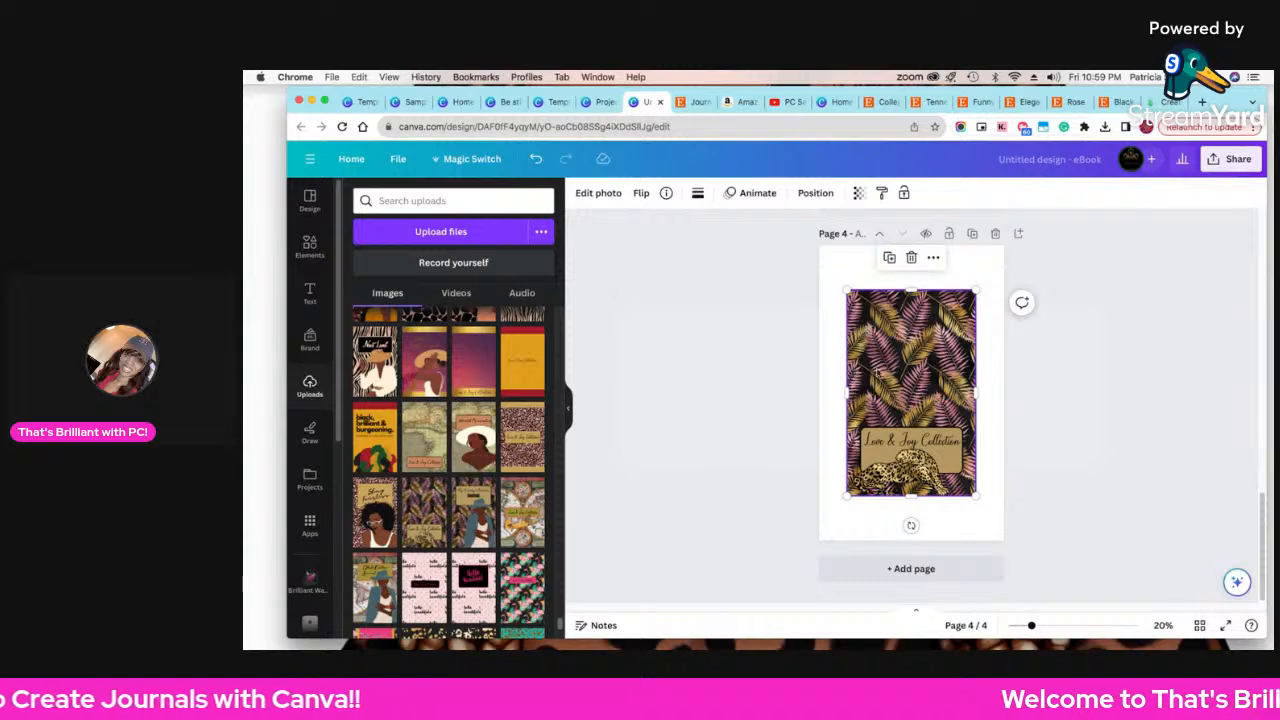
left_click_drag(879, 369, 852, 325)
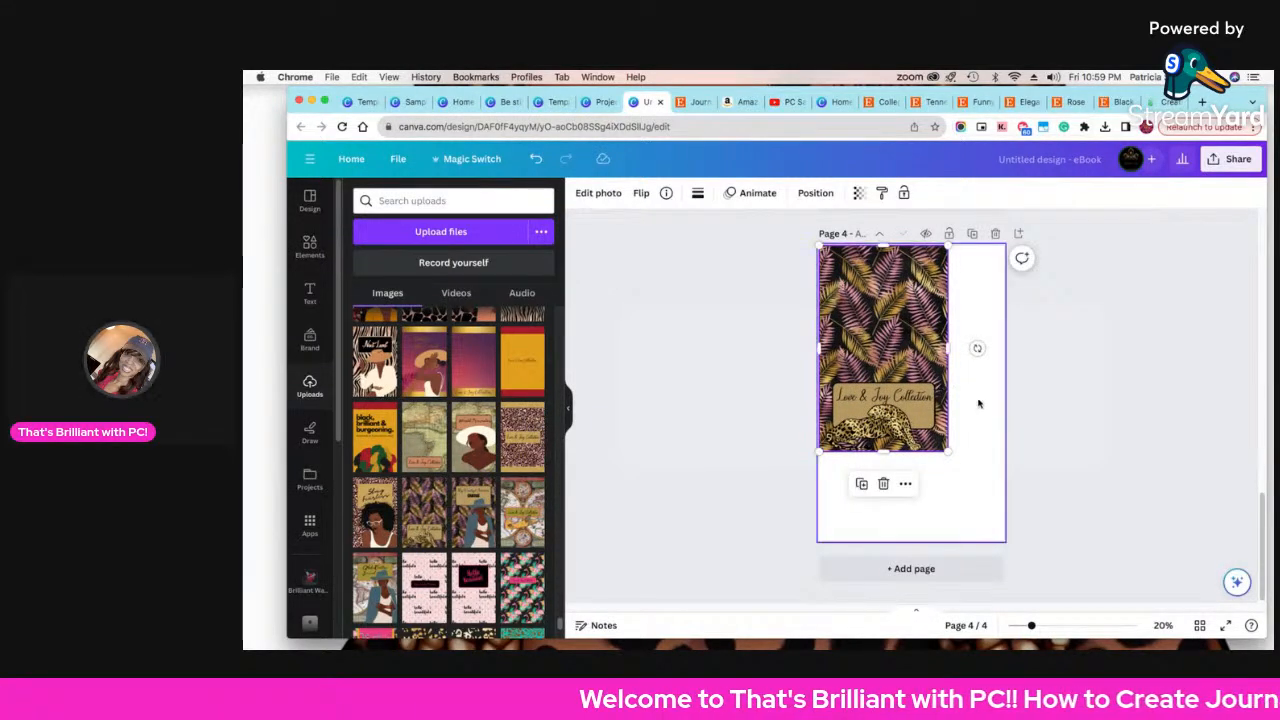
left_click_drag(947, 450, 1000, 541)
left_click(1080, 486)
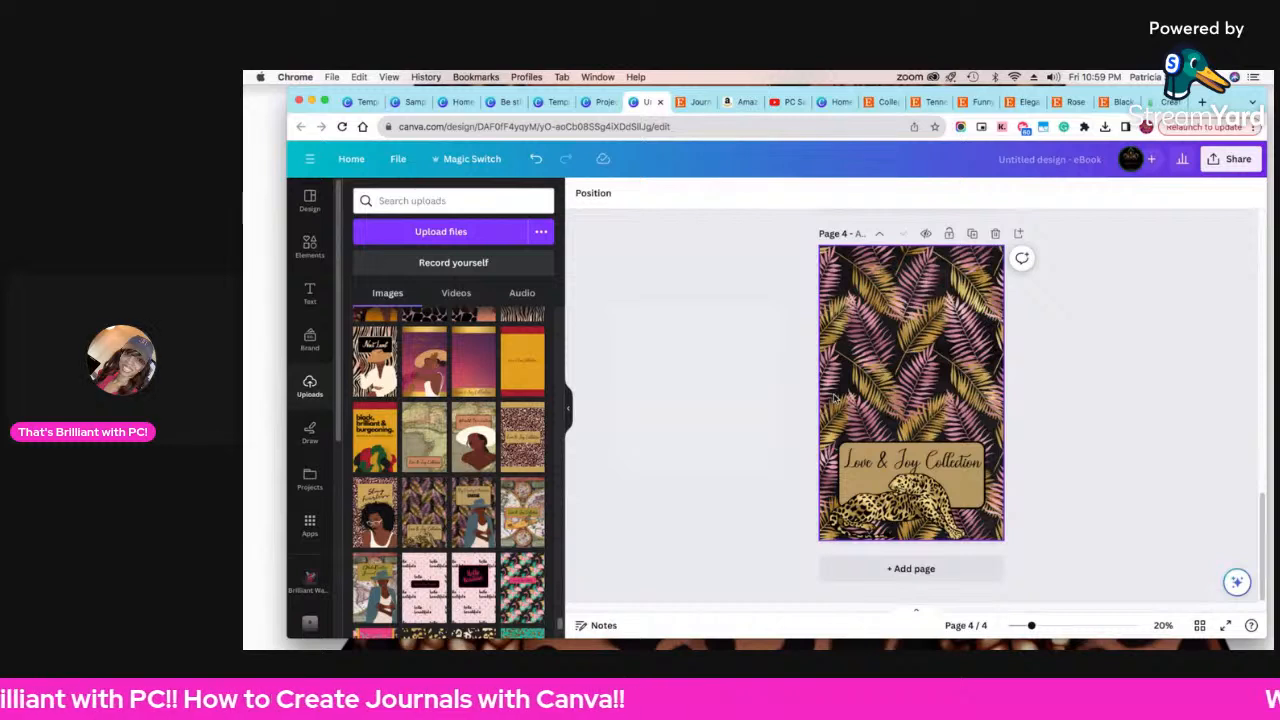
- Compare the "My Wonderful Adventures" front cover on page 3 with its palm-leaf back cover on page 4
scroll(928, 302, "up", 5)
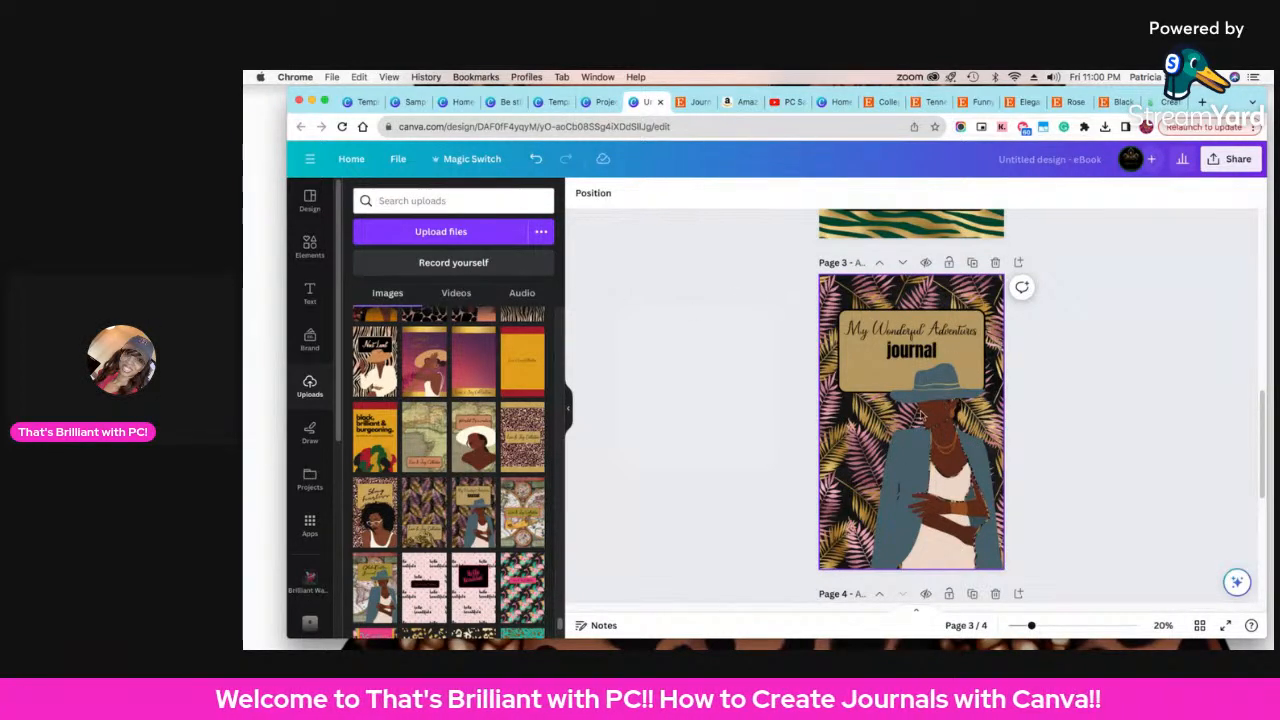
scroll(921, 414, "down", 5)
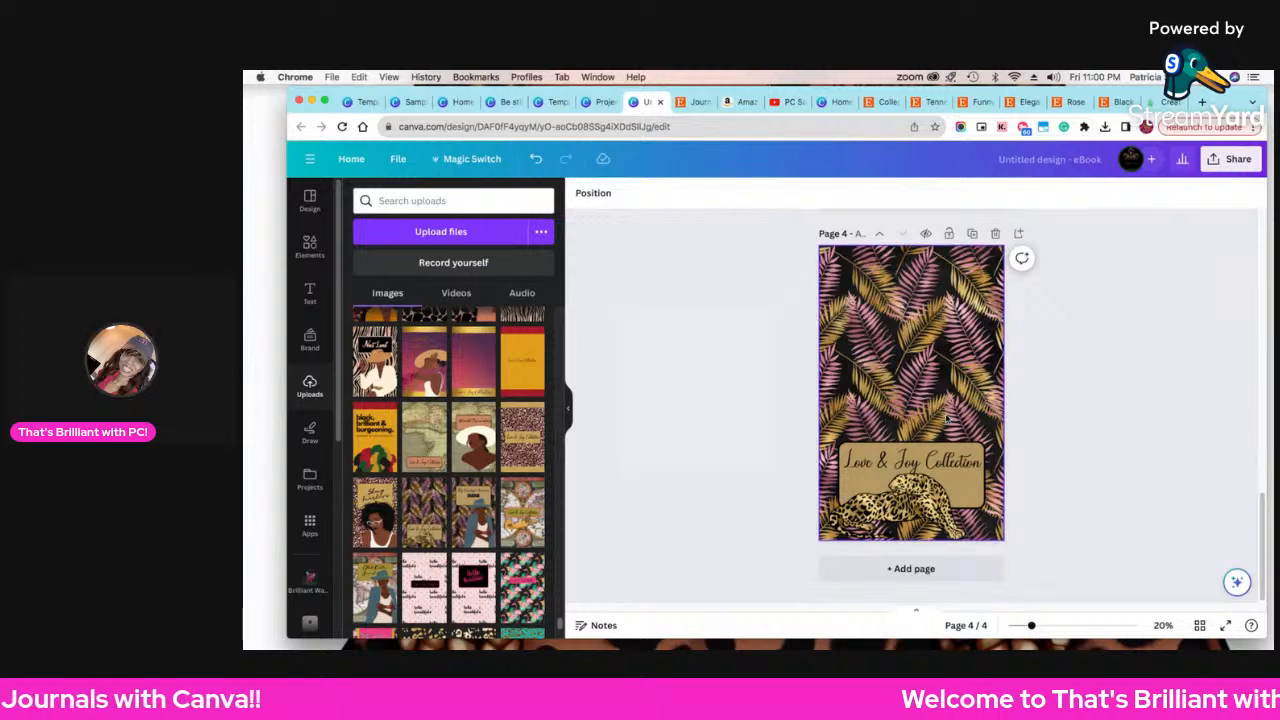
scroll(948, 418, "up", 1)
scroll(944, 423, "up", 1)
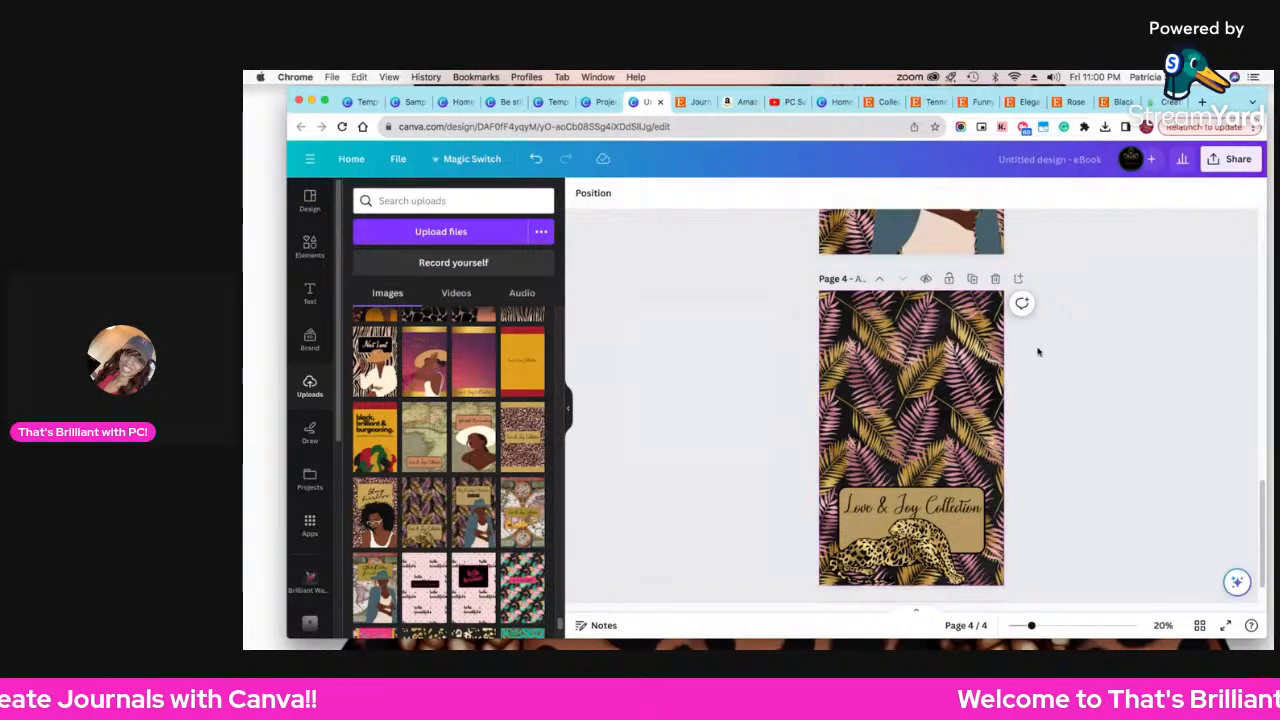
scroll(1080, 371, "up", 1)
scroll(1082, 377, "up", 1)
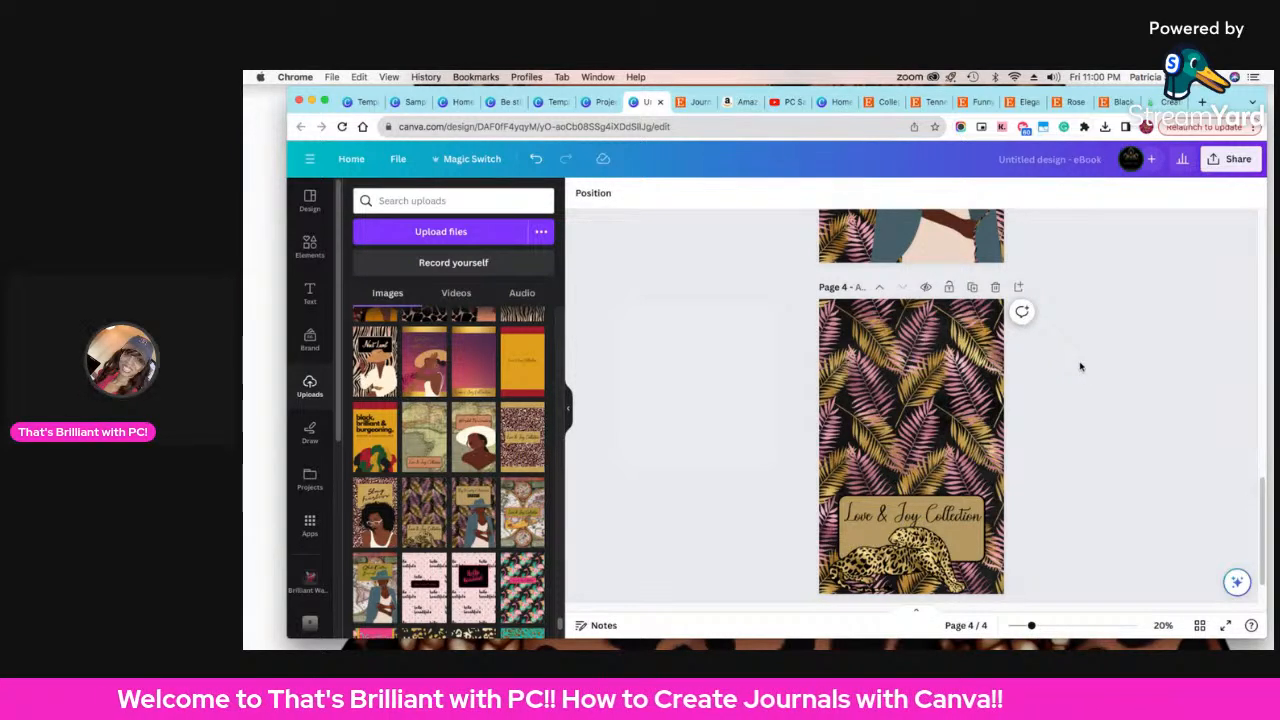
scroll(1081, 366, "up", 3)
scroll(1081, 366, "up", 4)
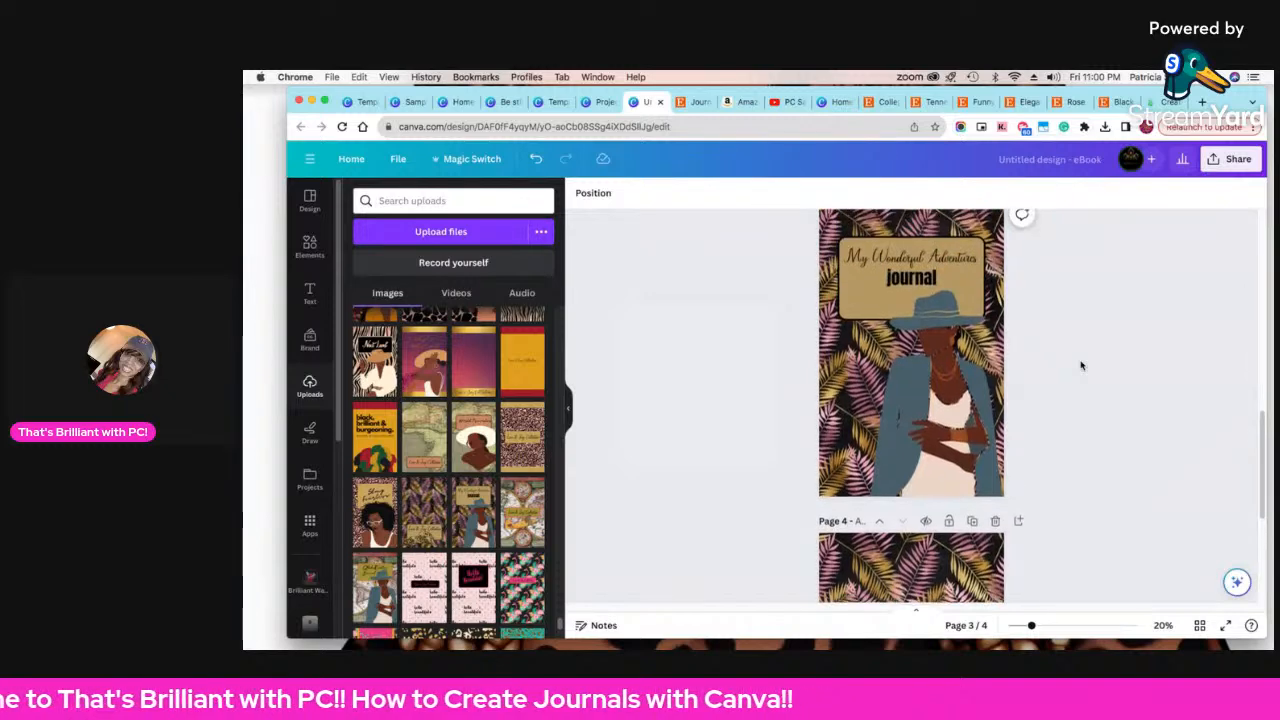
- Browse the uploaded images for further journal covers and the journal mockup photos
scroll(443, 507, "down", 5)
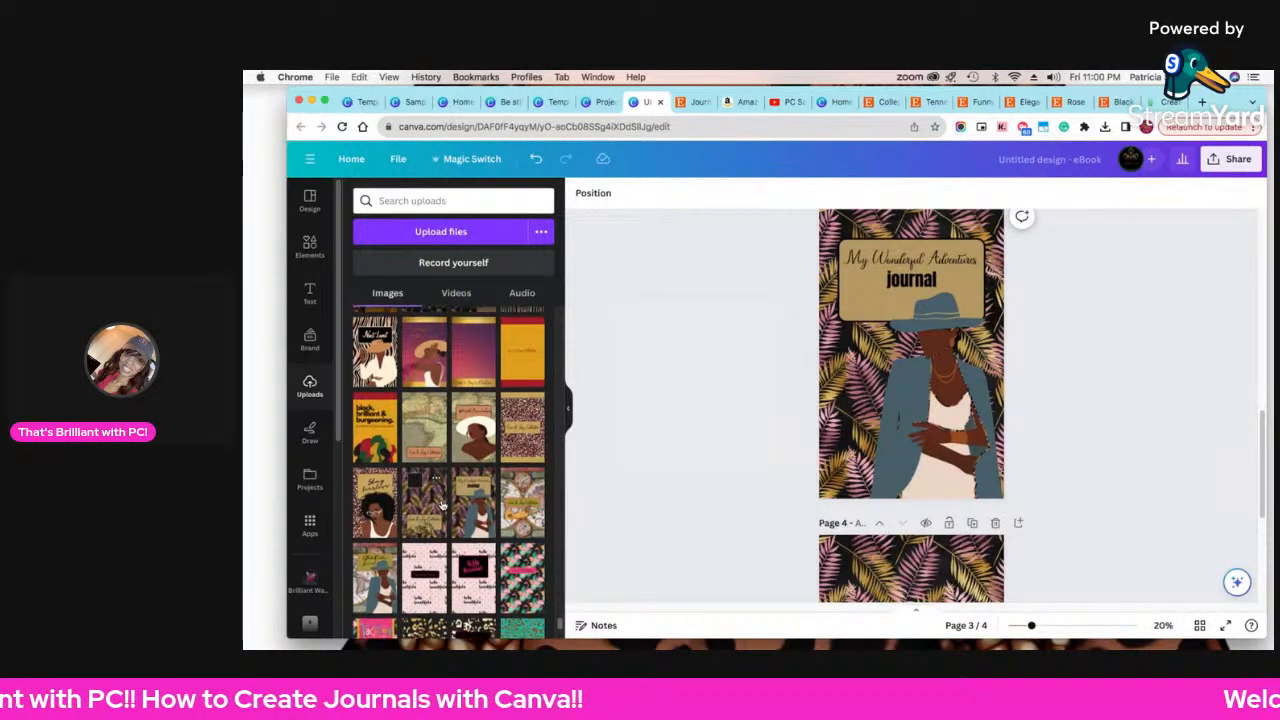
scroll(443, 507, "down", 5)
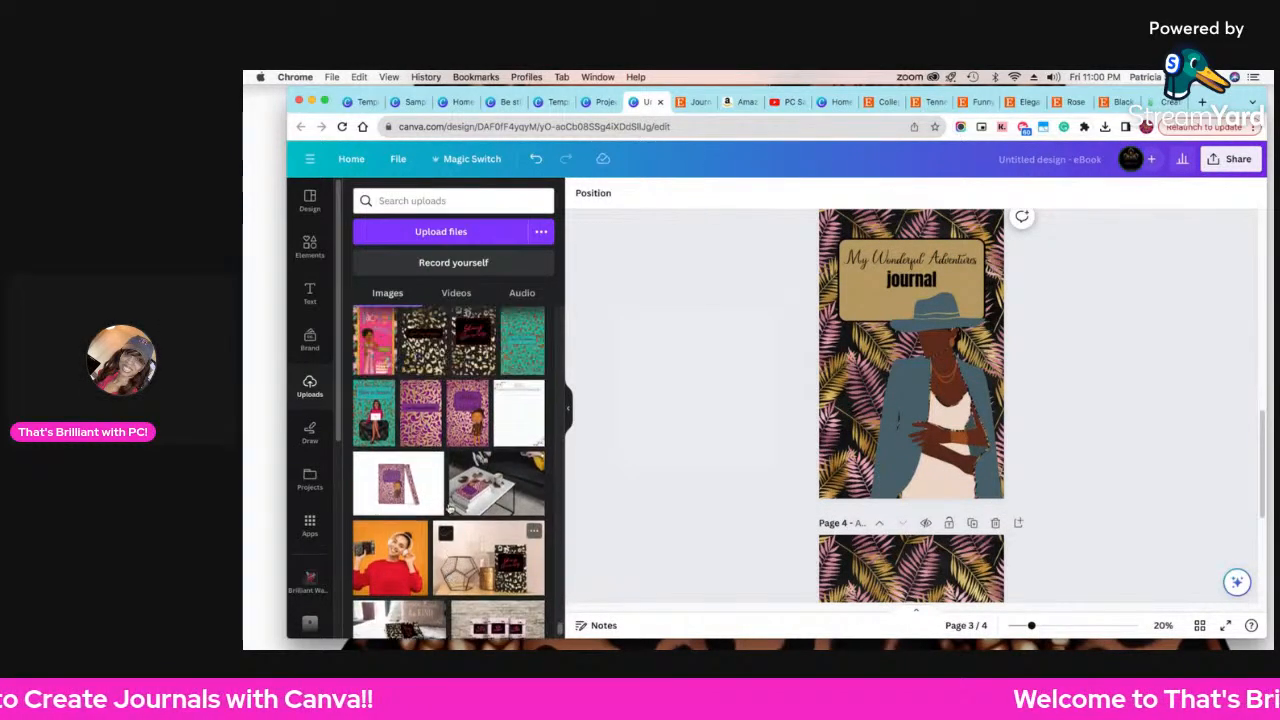
scroll(451, 509, "down", 3)
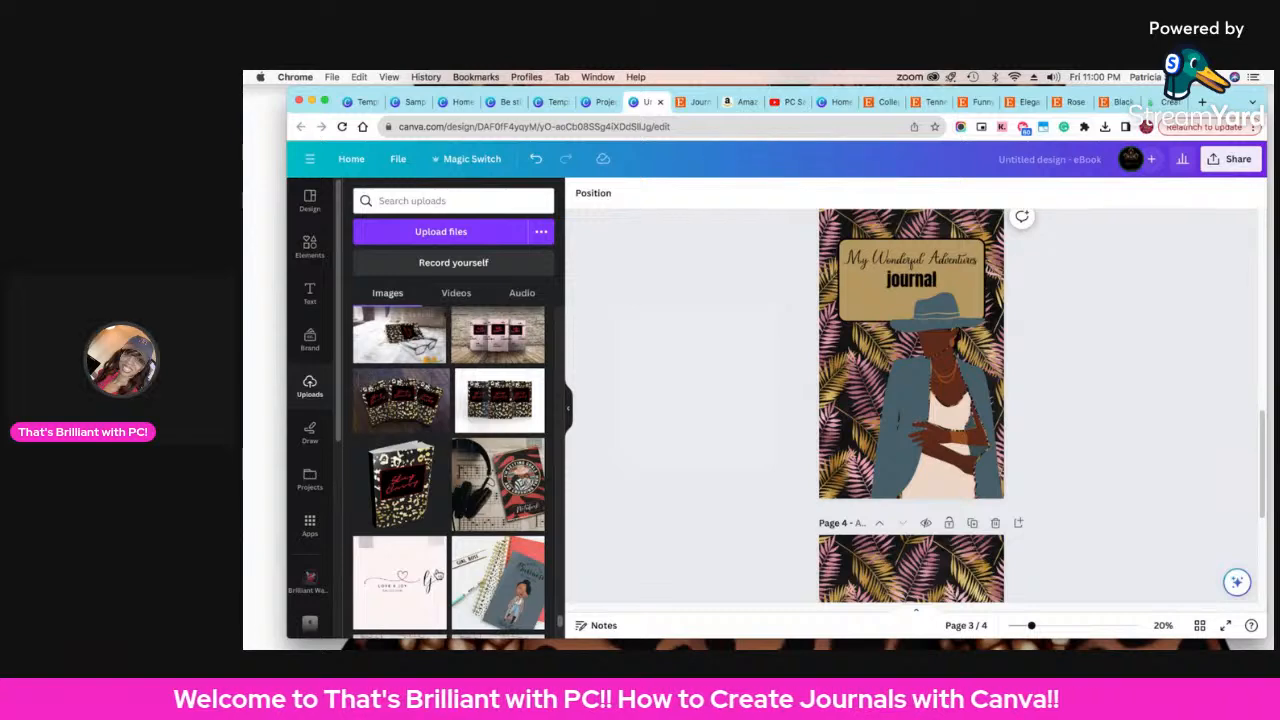
scroll(463, 555, "down", 4)
scroll(462, 560, "up", 10)
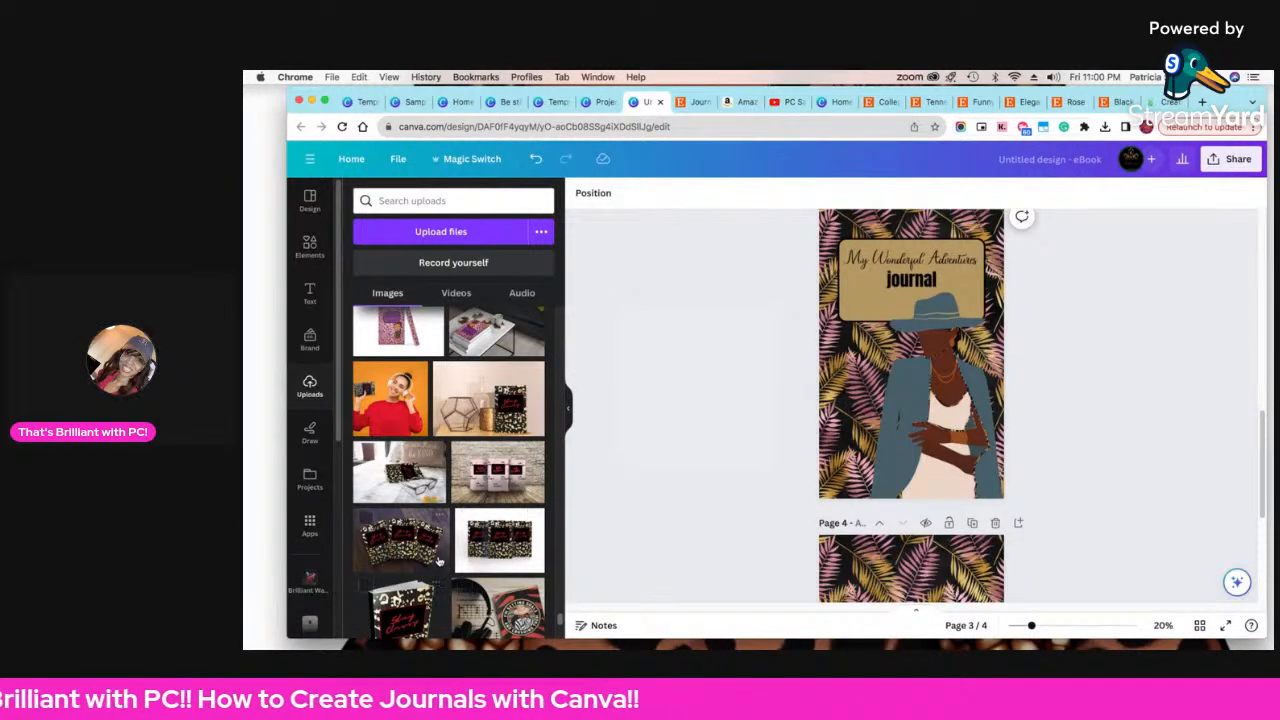
scroll(455, 527, "down", 10)
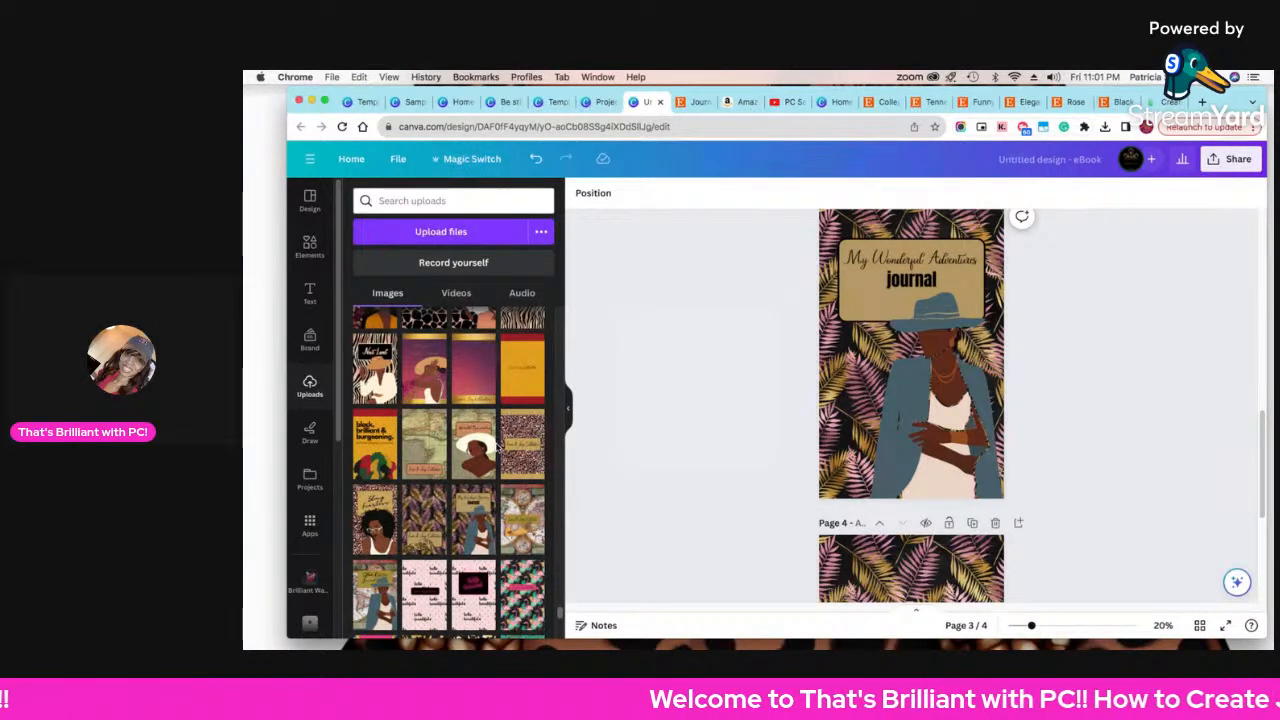
scroll(497, 447, "up", 1)
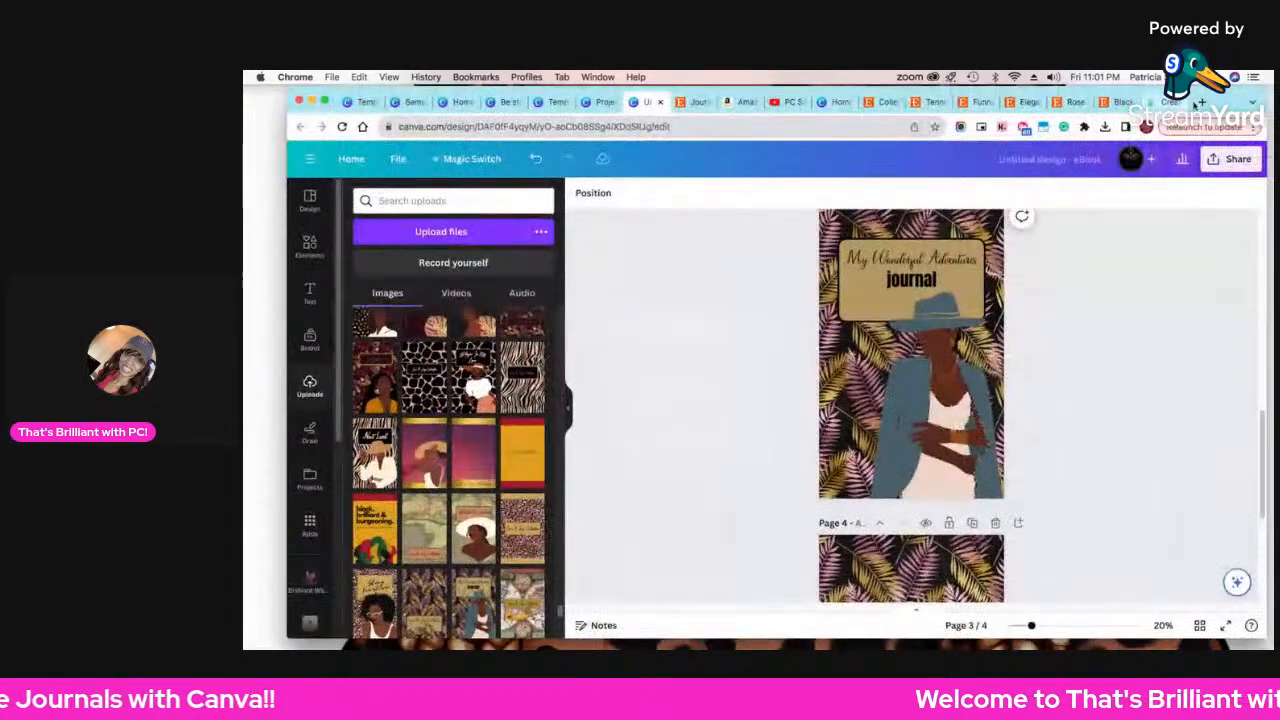
- Open the lulu.com website in a new browser tab
left_click(1202, 102)
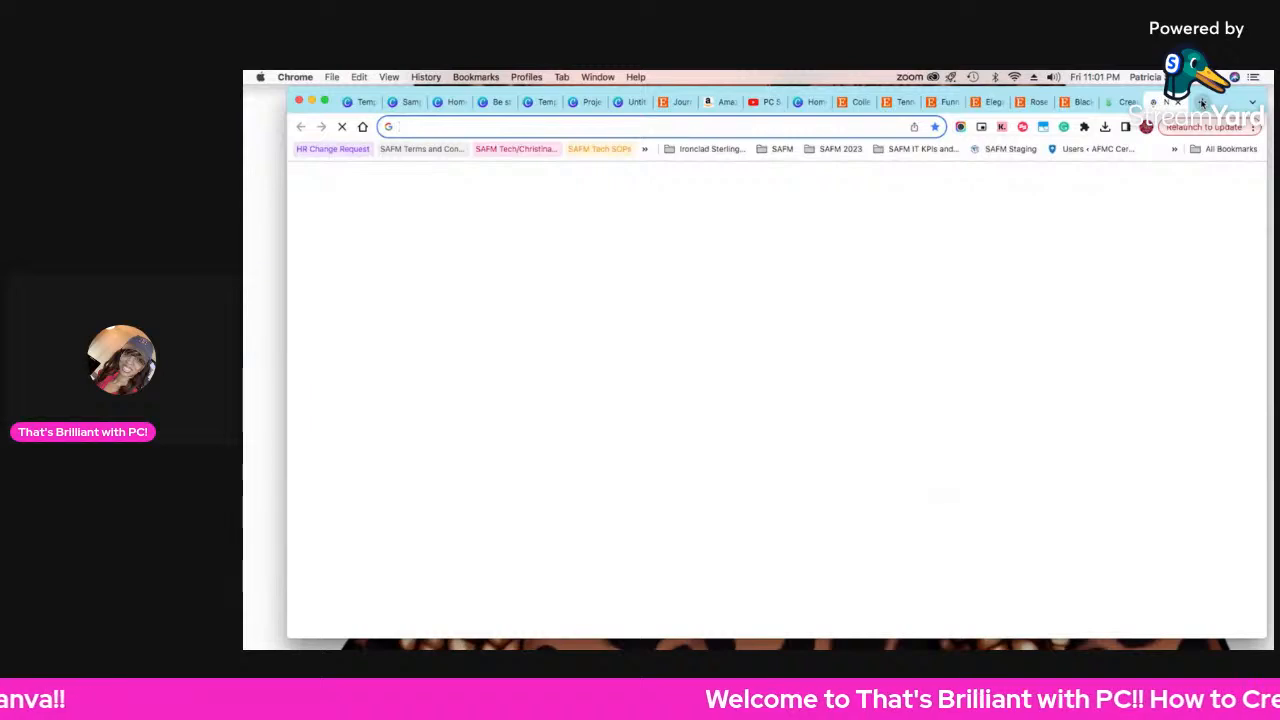
type("lulu")
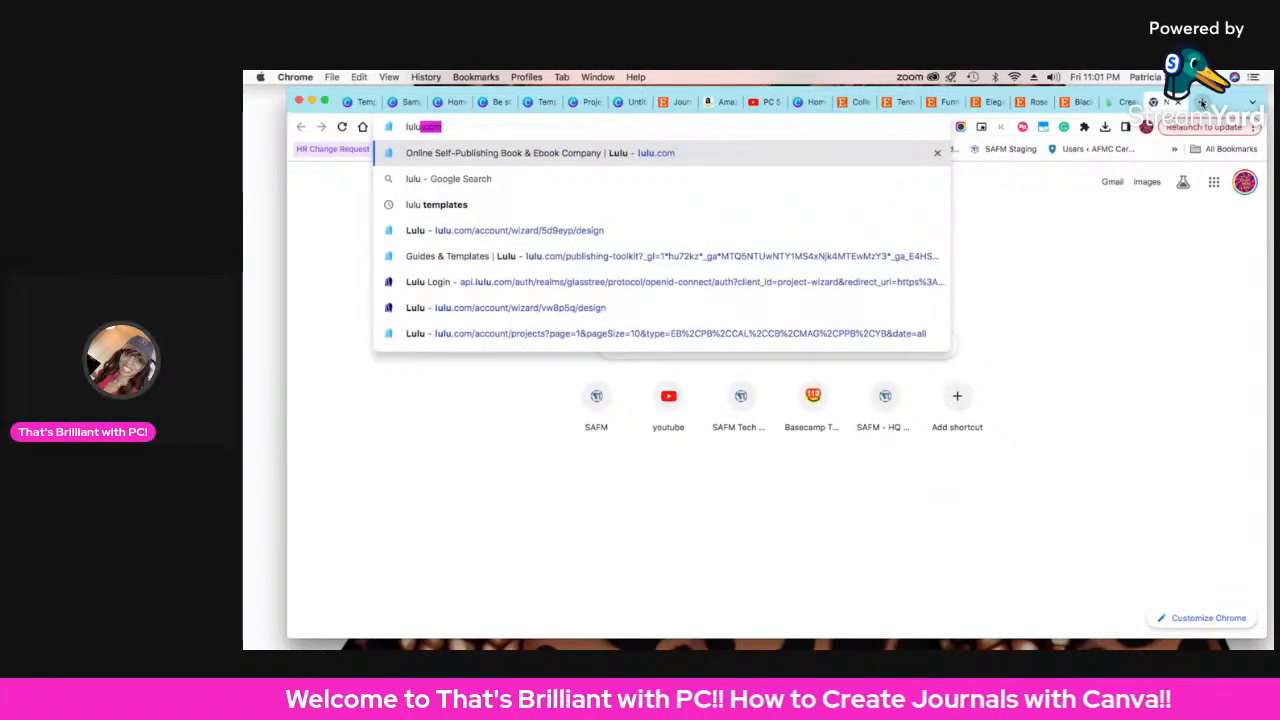
key("Return")
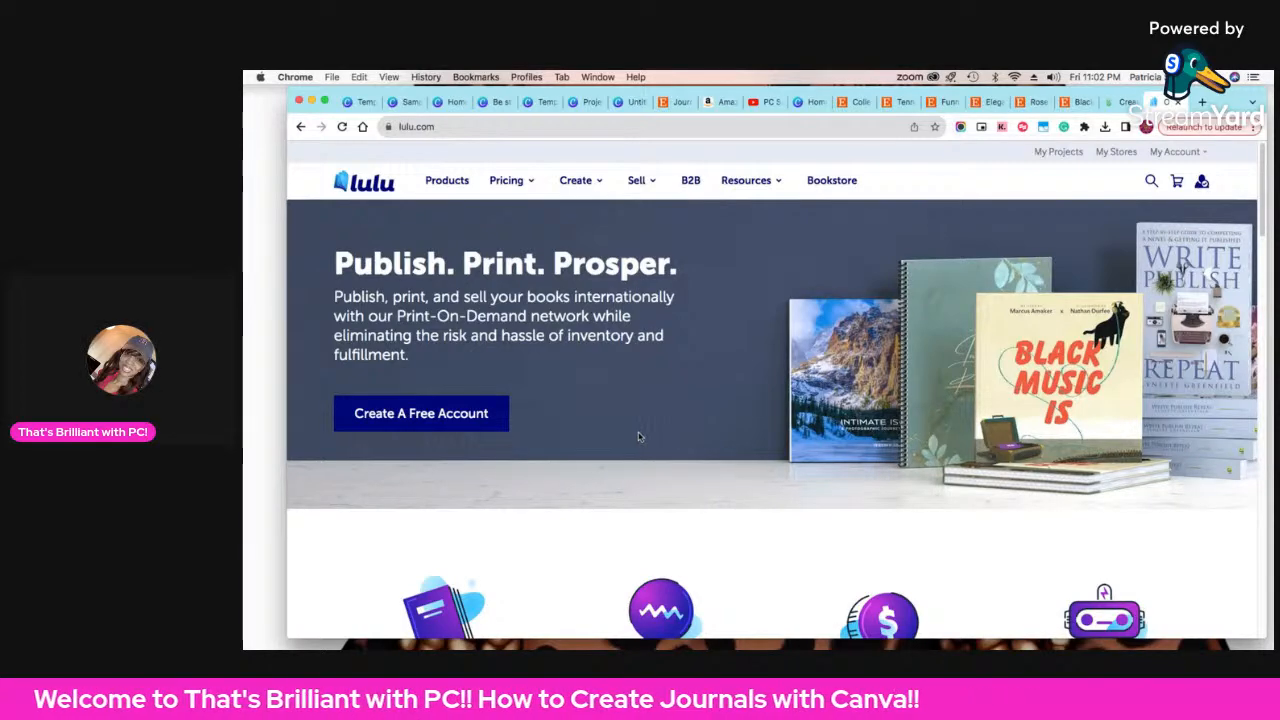
- Examine Lulu's home page for its book creation, self-publishing and selling options and the Book Pricing Calculator
scroll(714, 446, "down", 3)
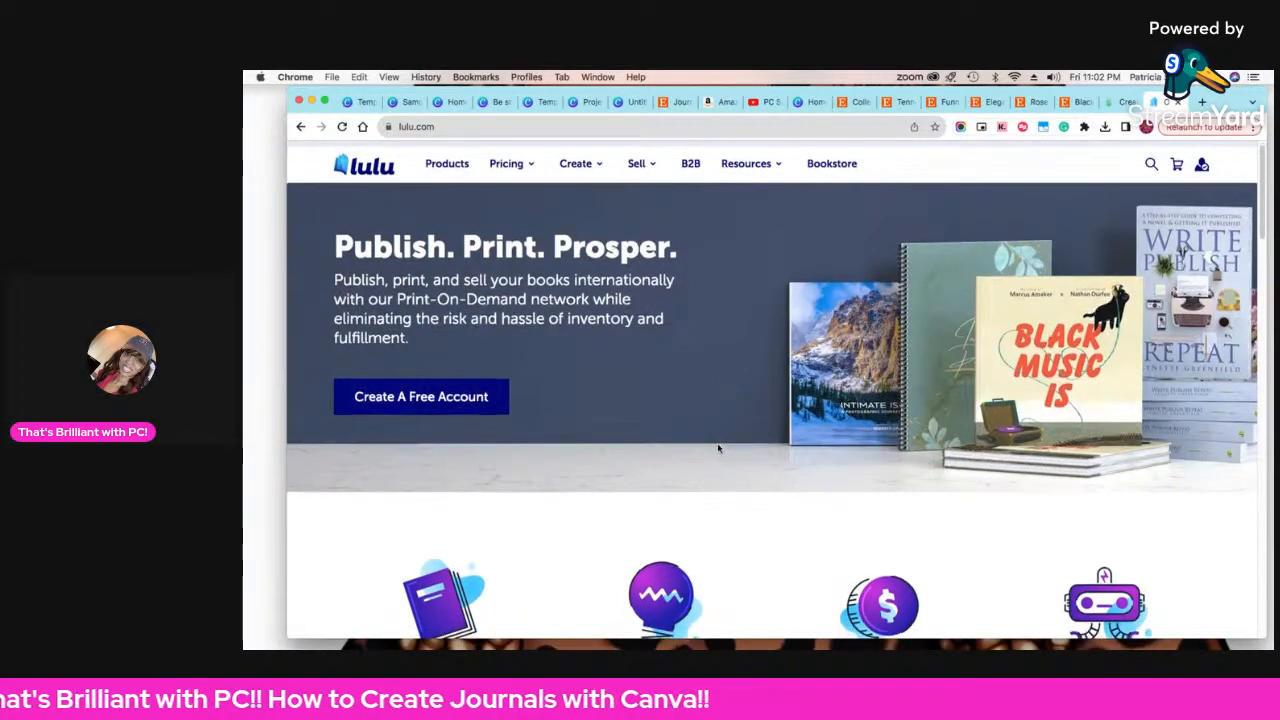
scroll(717, 449, "down", 3)
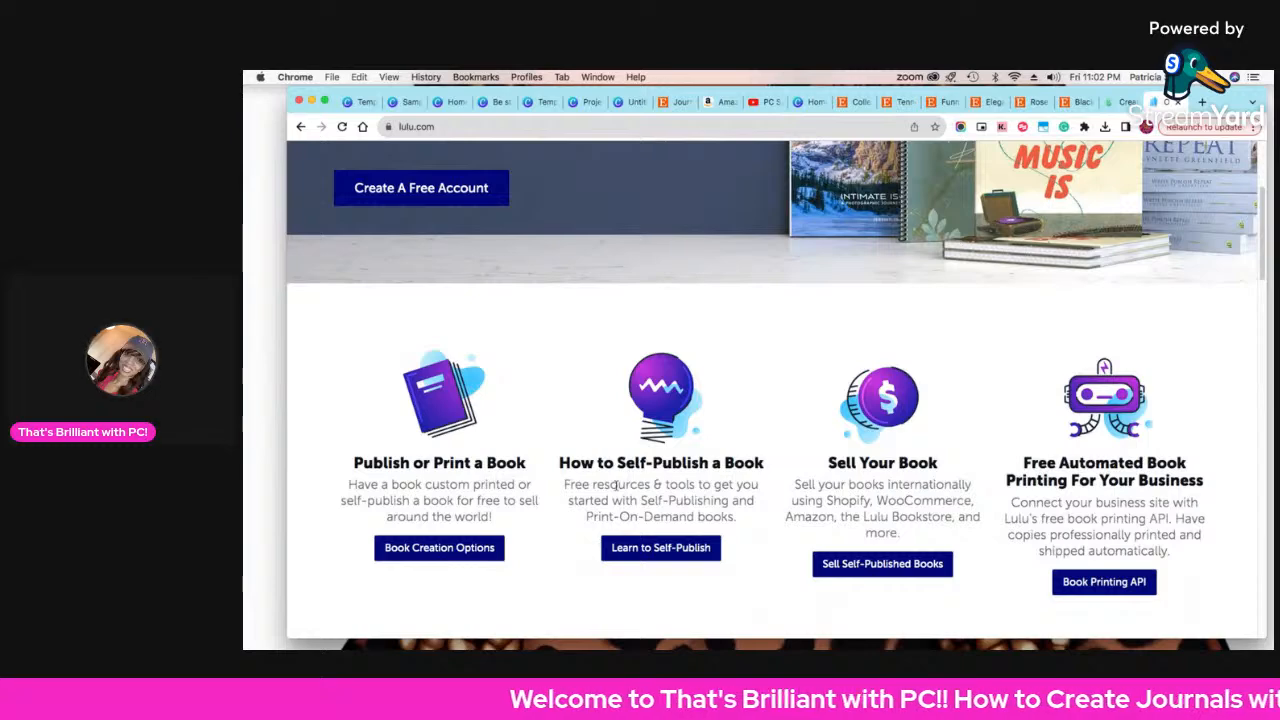
scroll(614, 484, "down", 3)
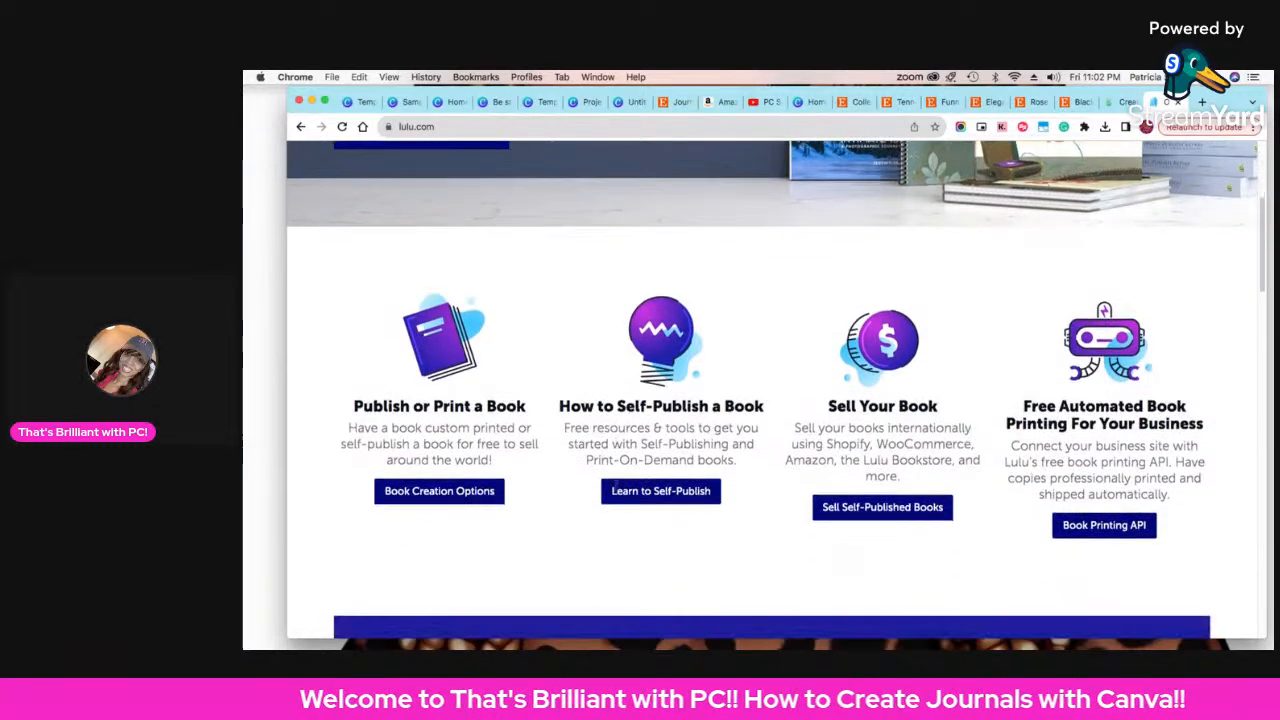
scroll(616, 491, "down", 2)
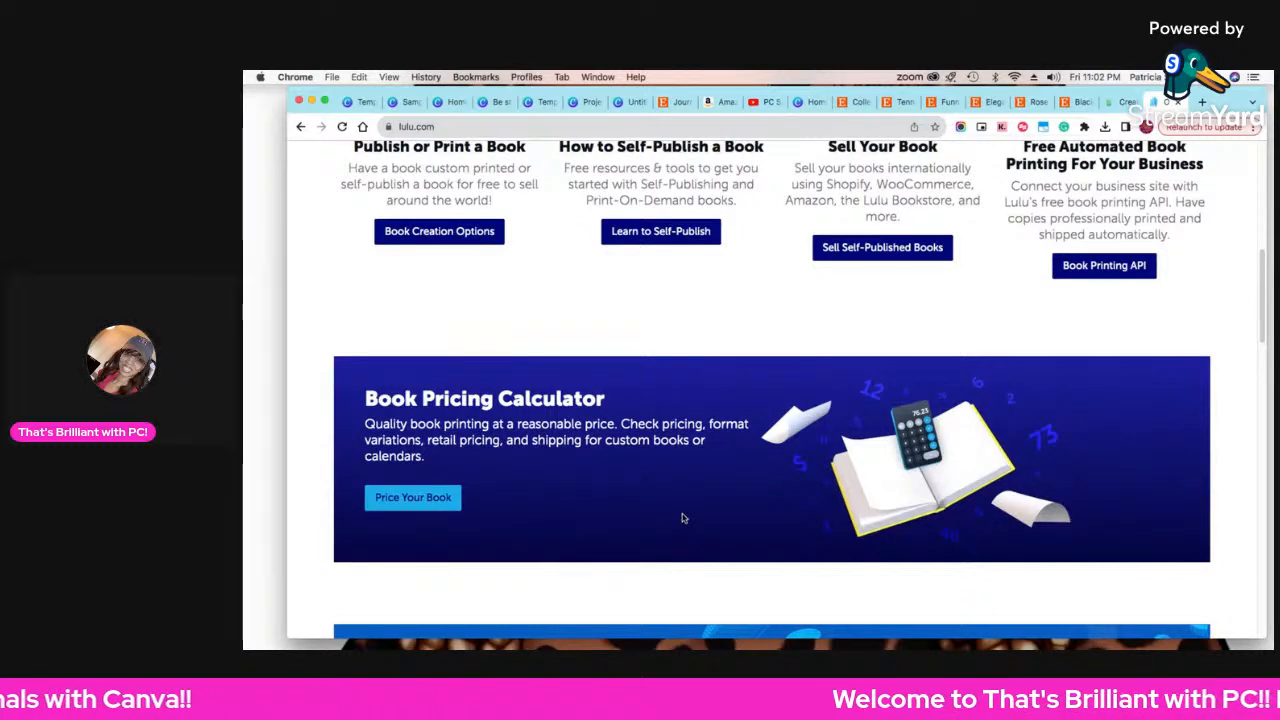
- Examine Lulu's home page for its direct book selling offer and the product types available to create and ways to sell
scroll(681, 432, "up", 1)
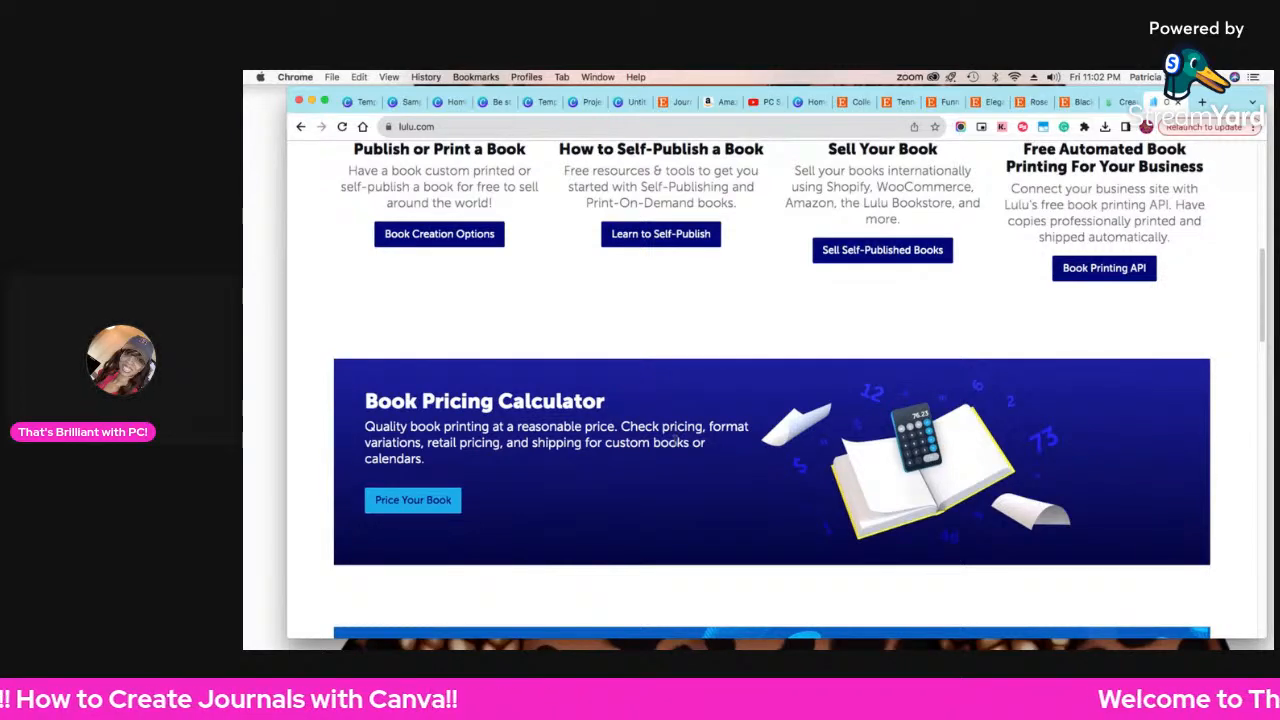
scroll(676, 444, "up", 3)
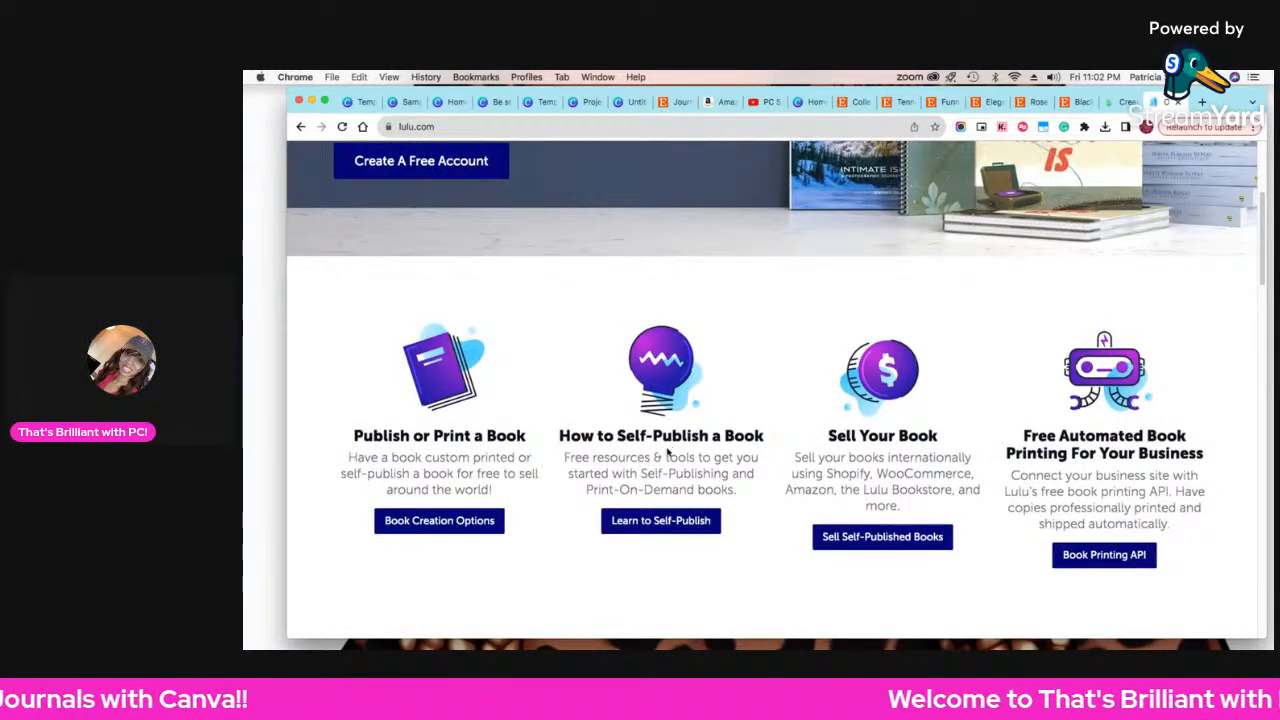
scroll(670, 450, "down", 2)
scroll(668, 453, "down", 3)
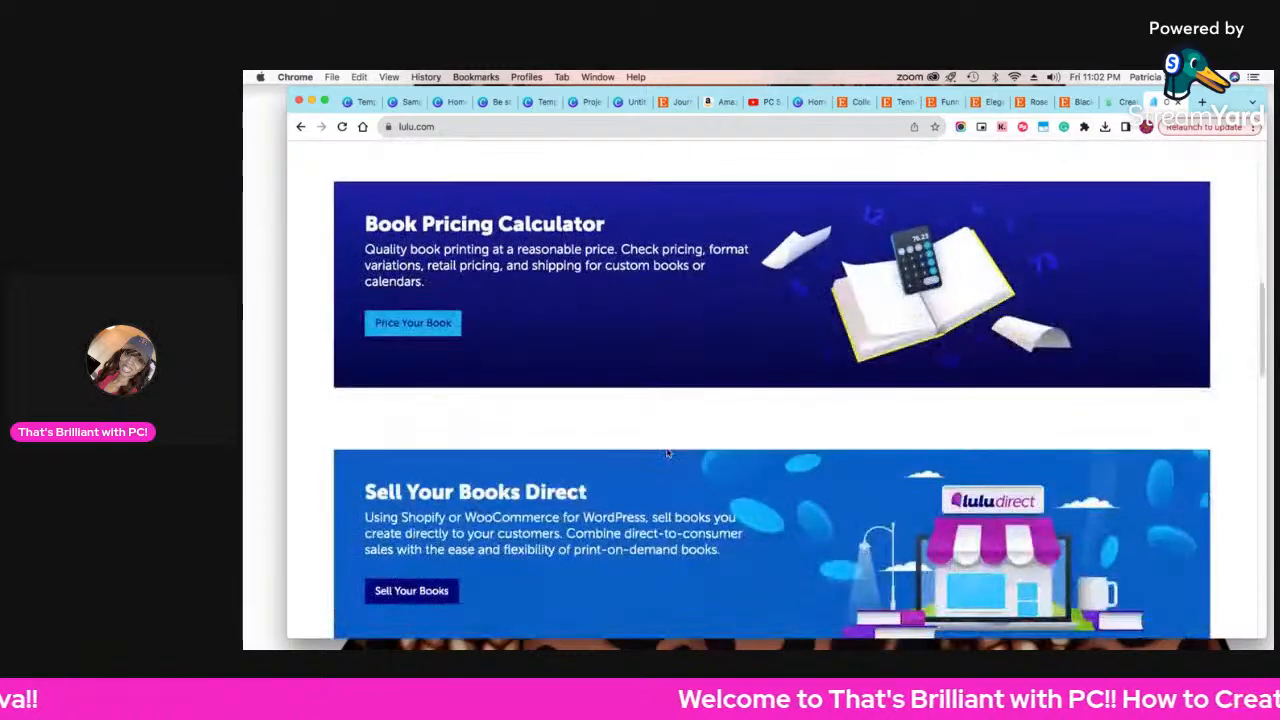
scroll(668, 453, "down", 2)
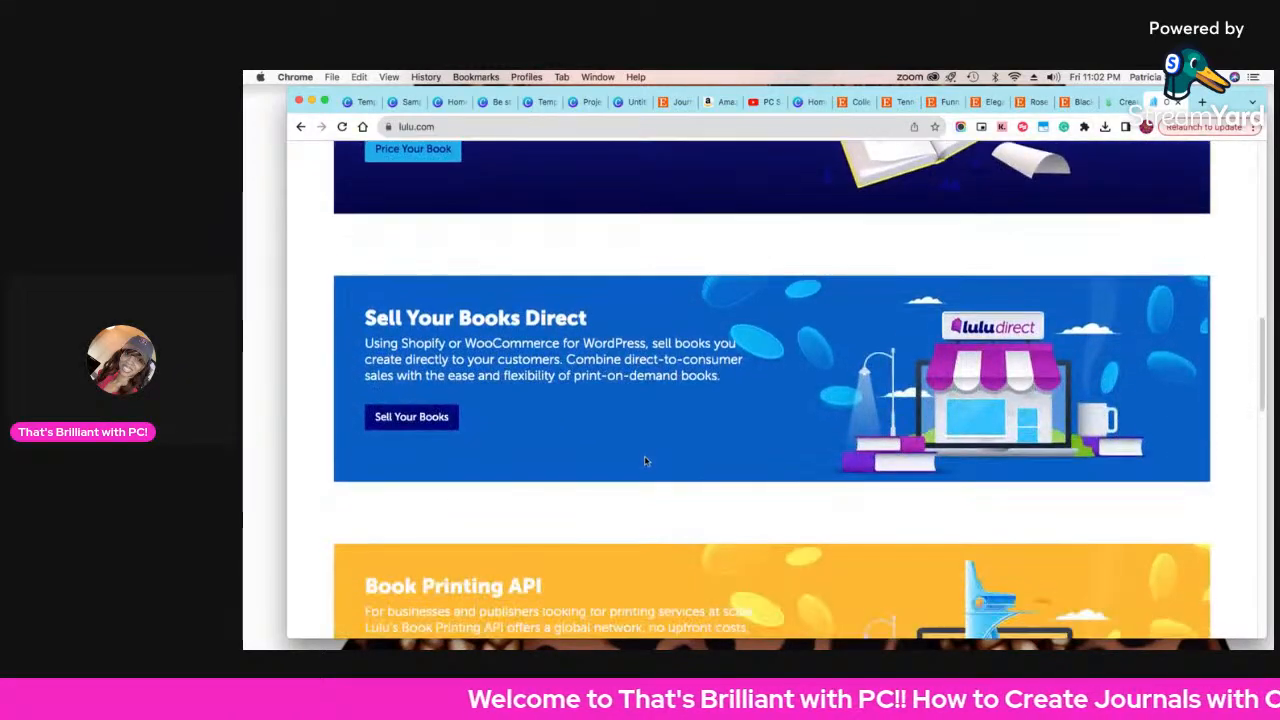
scroll(643, 477, "up", 10)
mouse_move(598, 183)
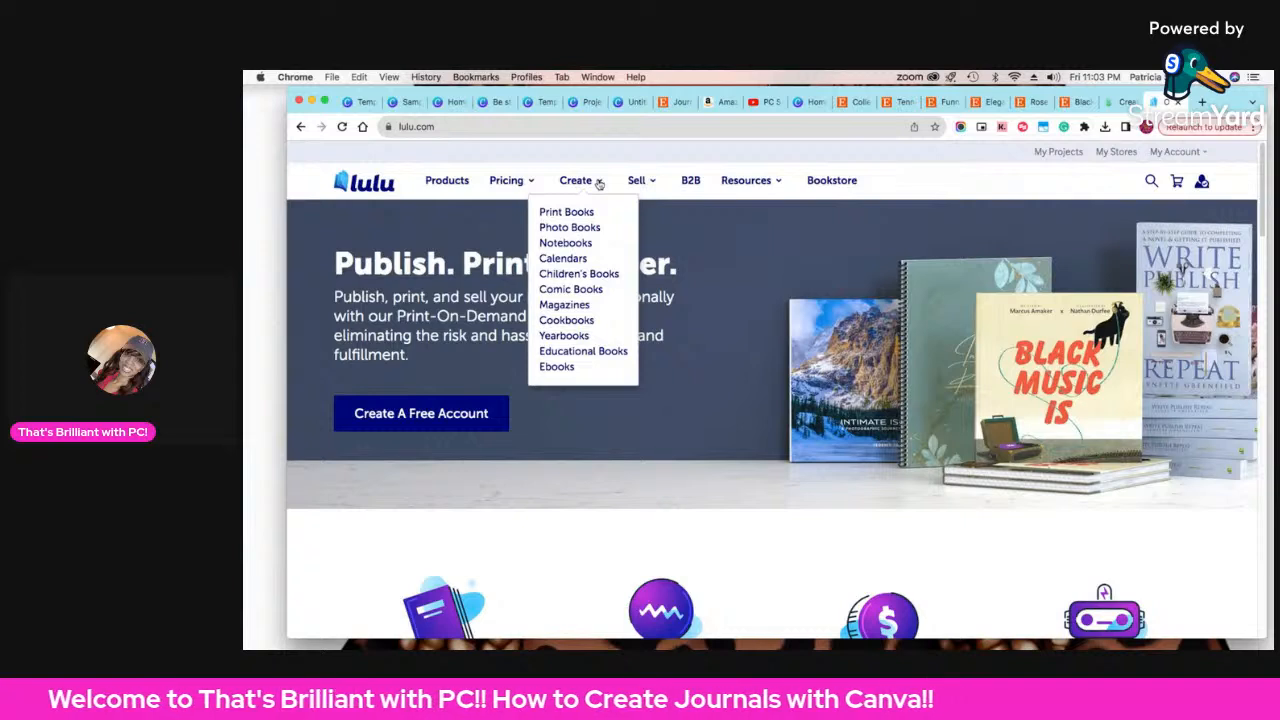
mouse_move(647, 187)
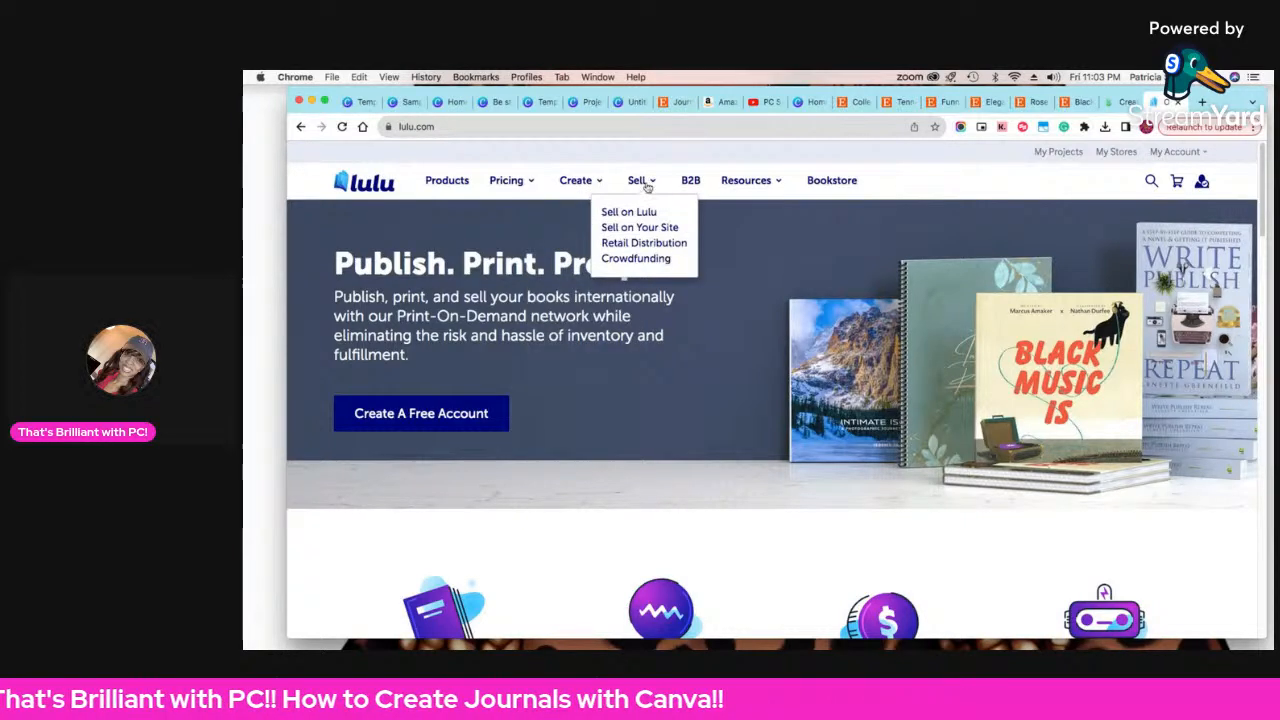
mouse_move(734, 187)
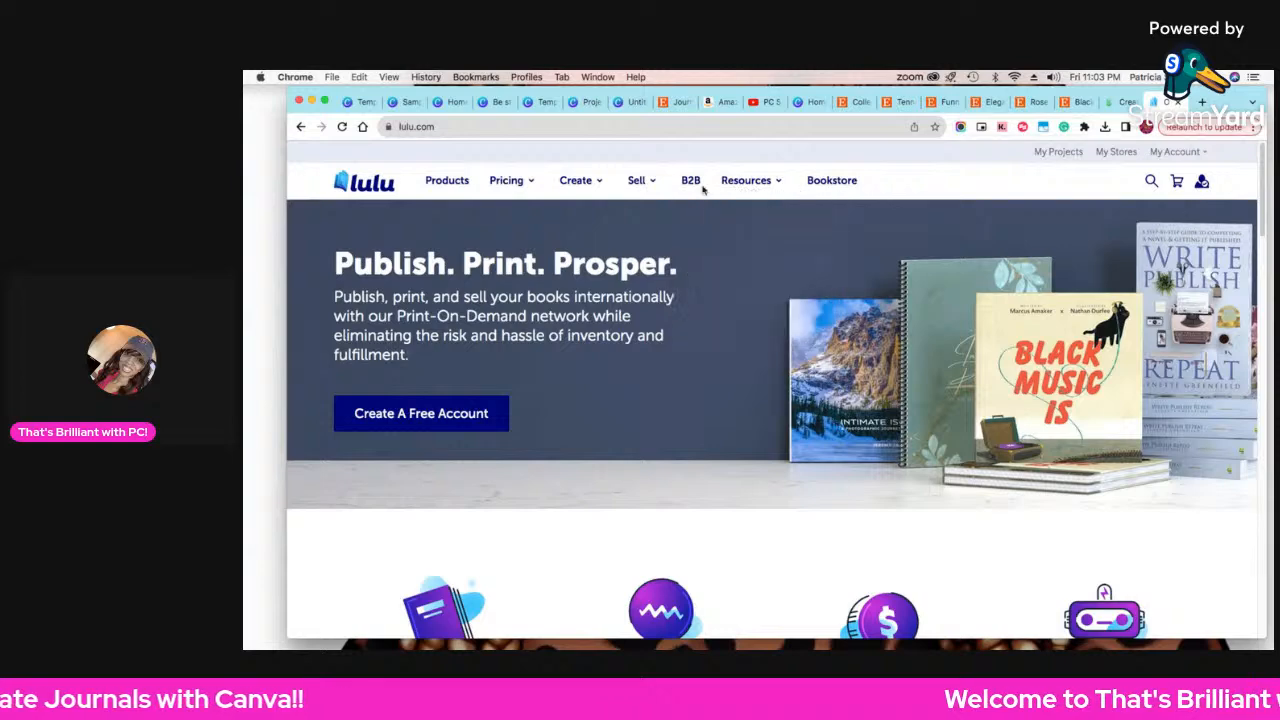
- Open Lulu's Print Books page and review its bookmaking resources and popular book formats
mouse_move(604, 189)
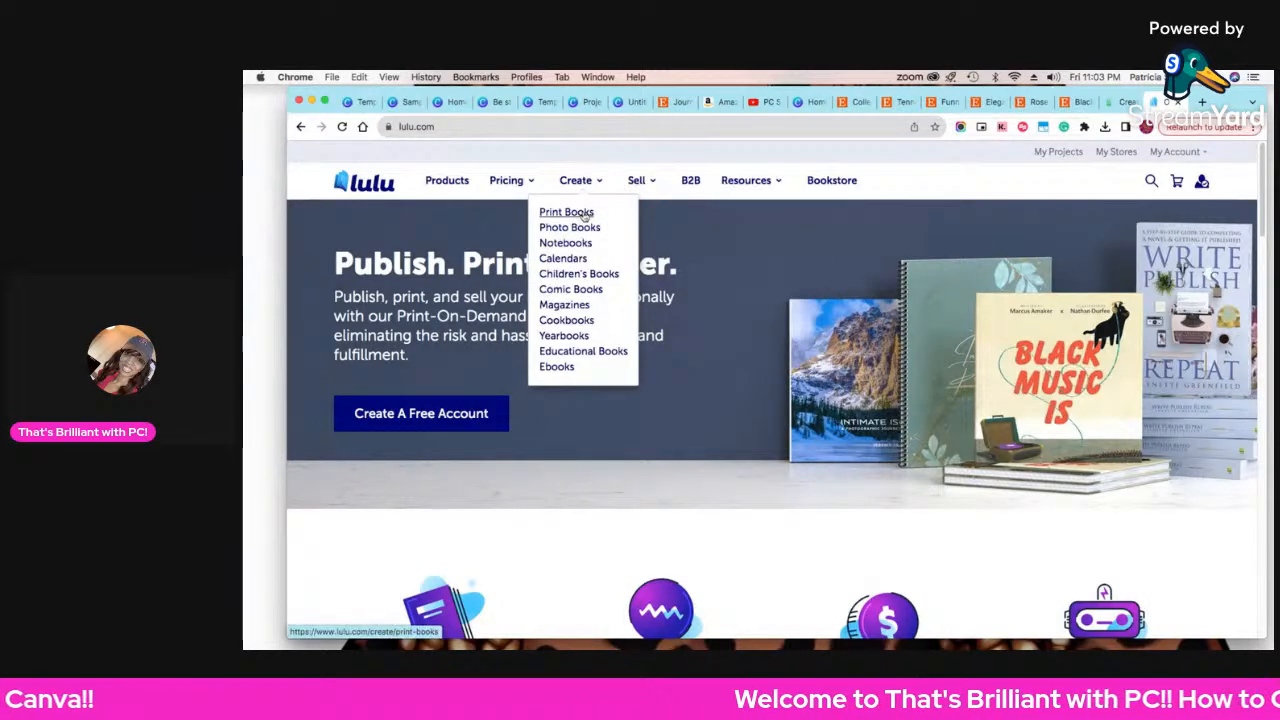
left_click(585, 214)
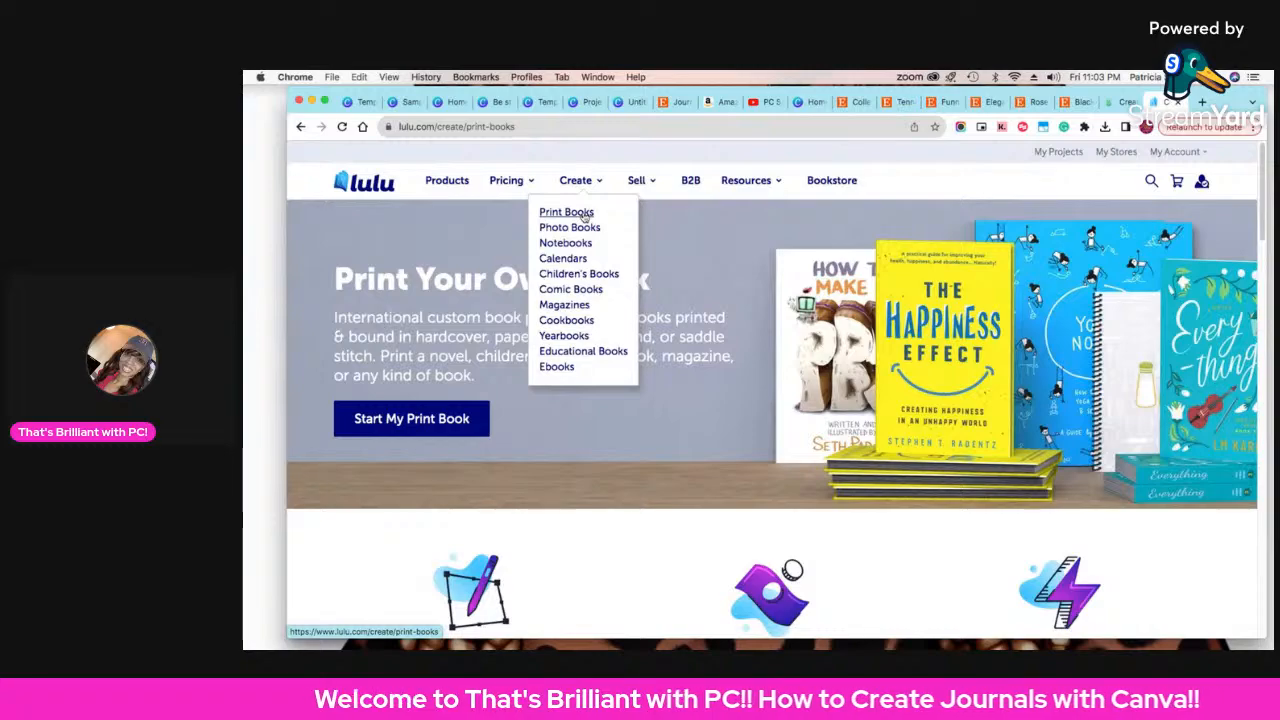
scroll(739, 380, "down", 10)
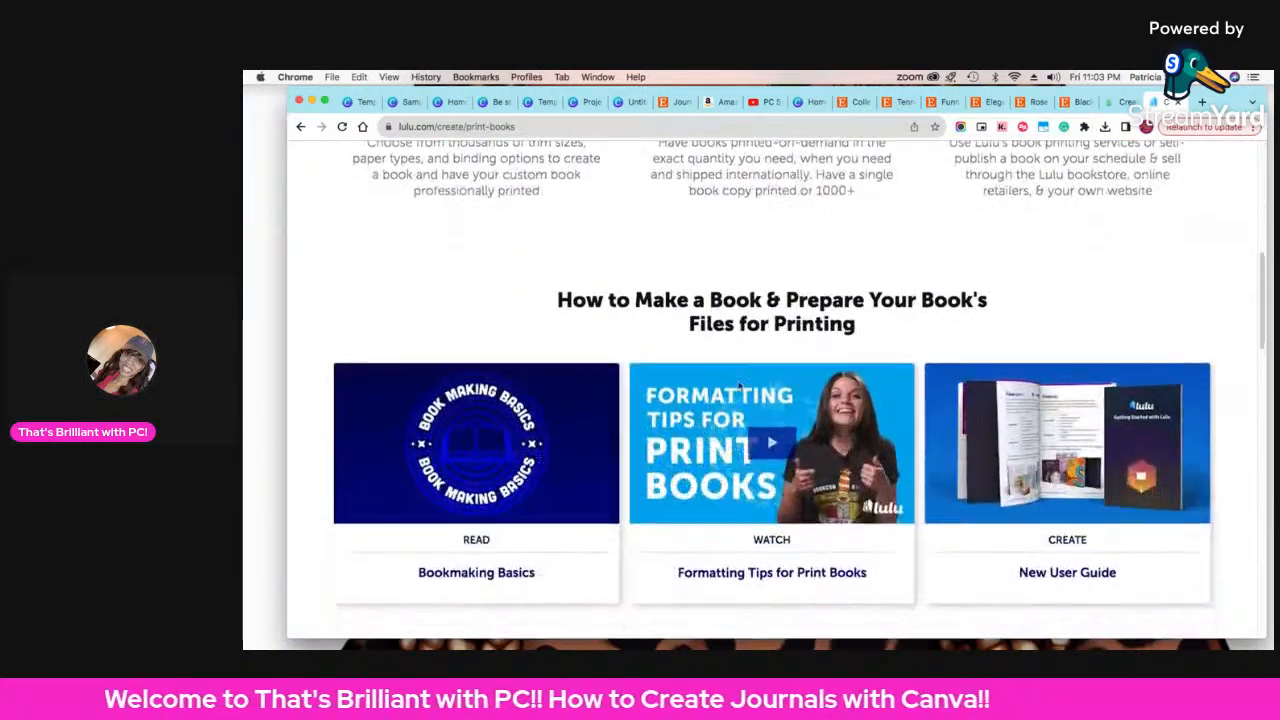
scroll(739, 384, "down", 6)
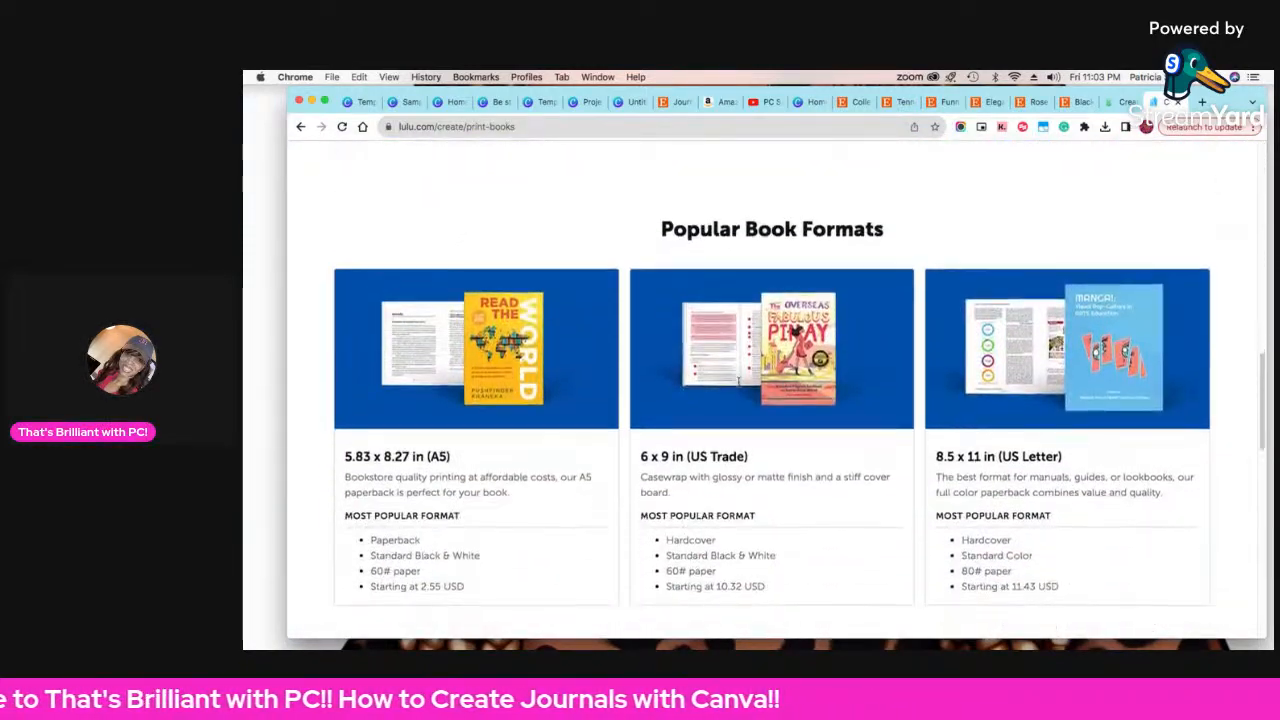
scroll(738, 381, "down", 3)
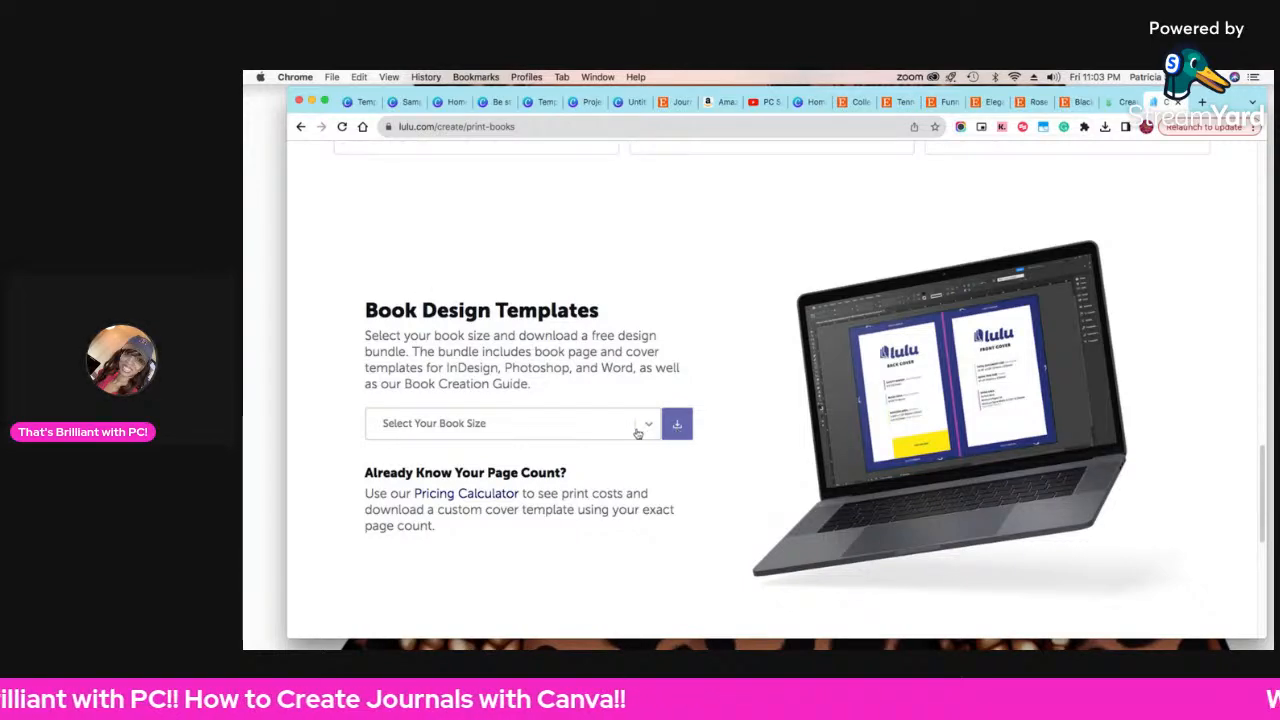
- Expand the book size choices under Book Design Templates and examine the available trim sizes
left_click(650, 425)
scroll(683, 505, "up", 1)
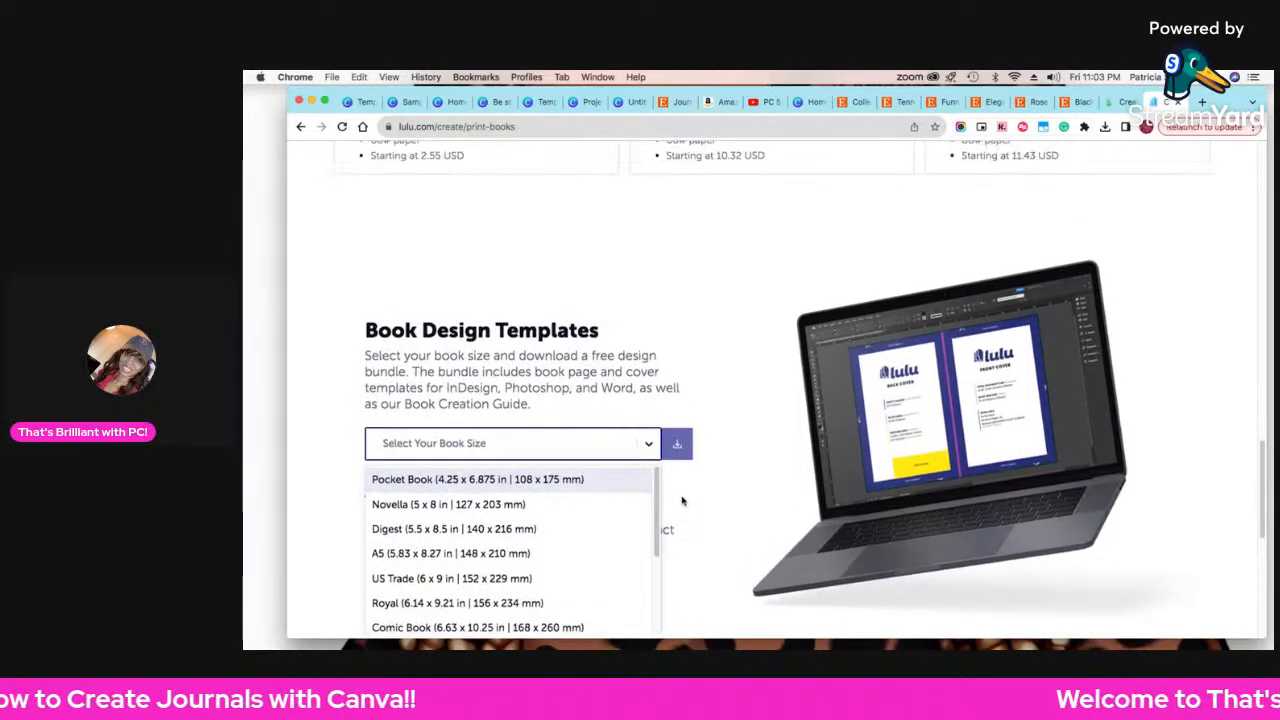
scroll(680, 490, "down", 5)
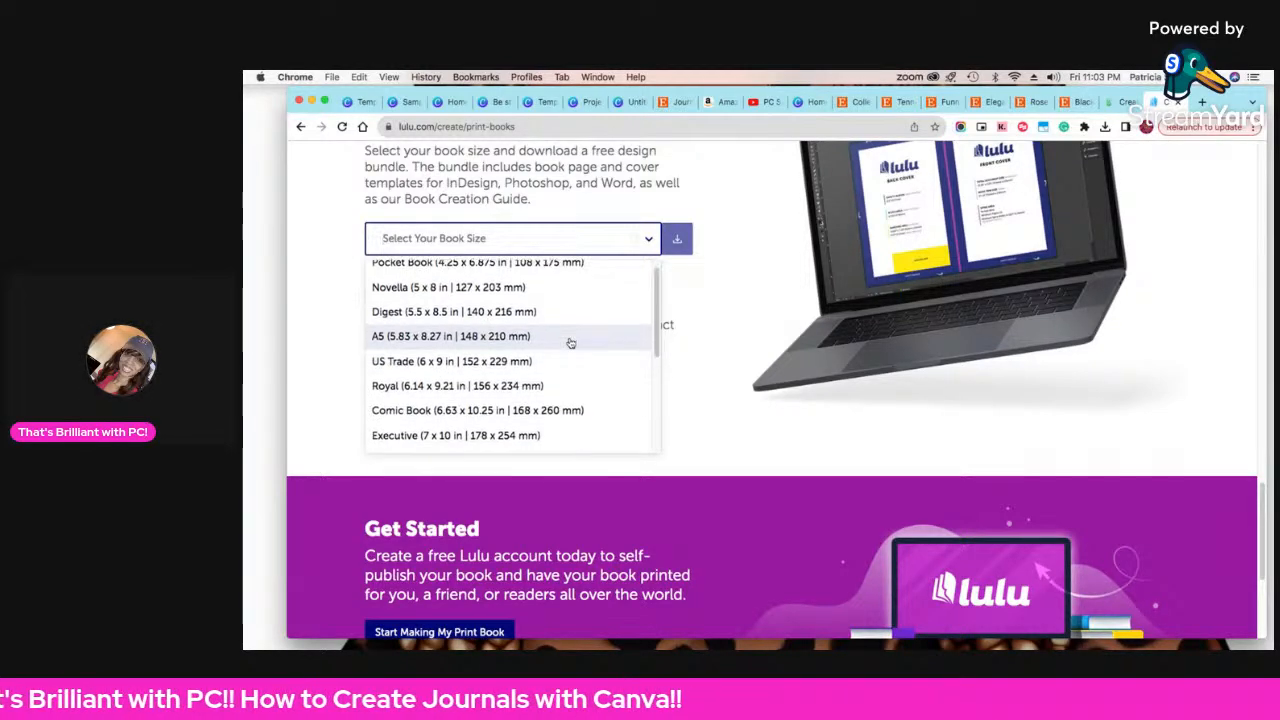
scroll(680, 350, "up", 3)
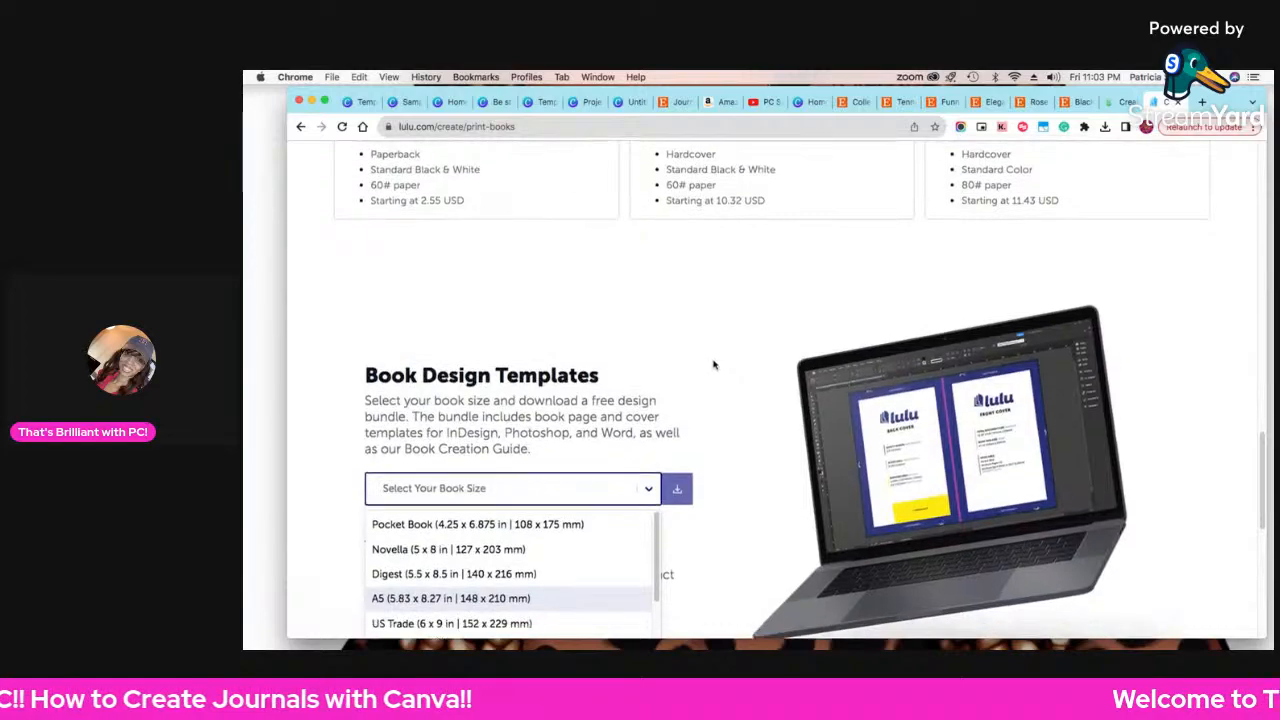
scroll(713, 366, "down", 5)
scroll(713, 365, "up", 8)
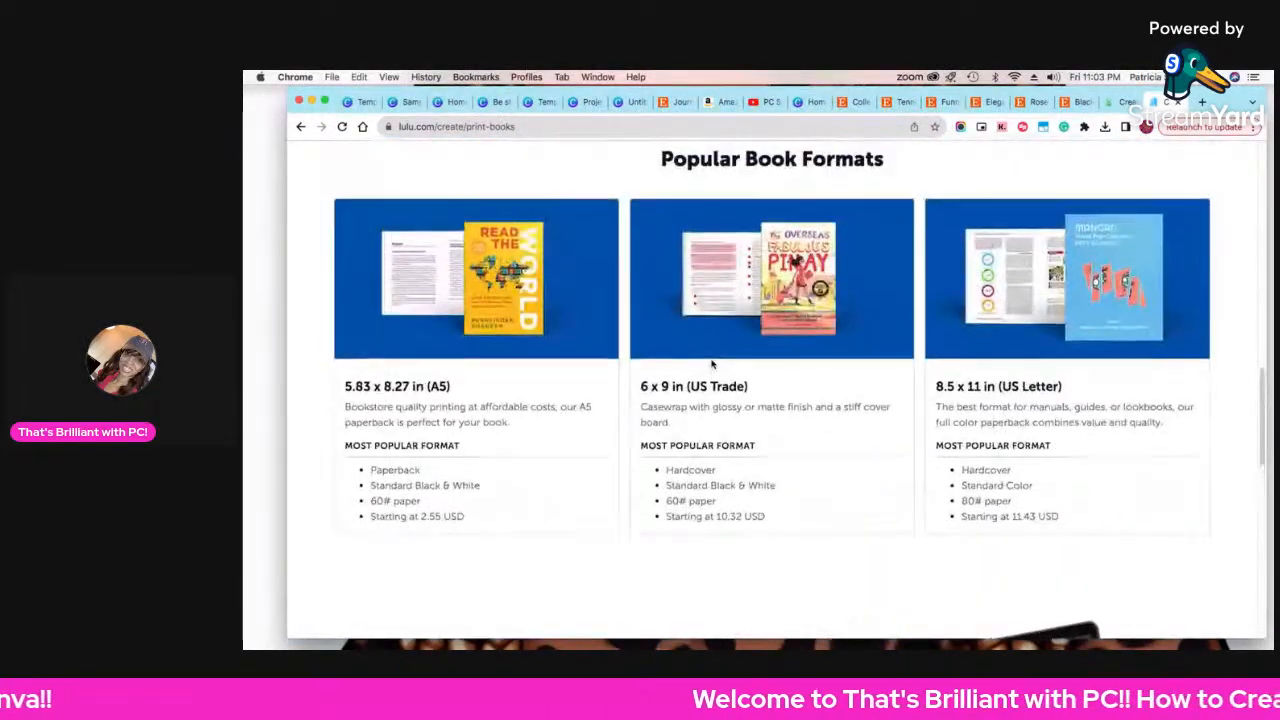
- Start a print book project and review the product types, goal choices and book details it asks for
scroll(712, 364, "up", 10)
mouse_move(597, 183)
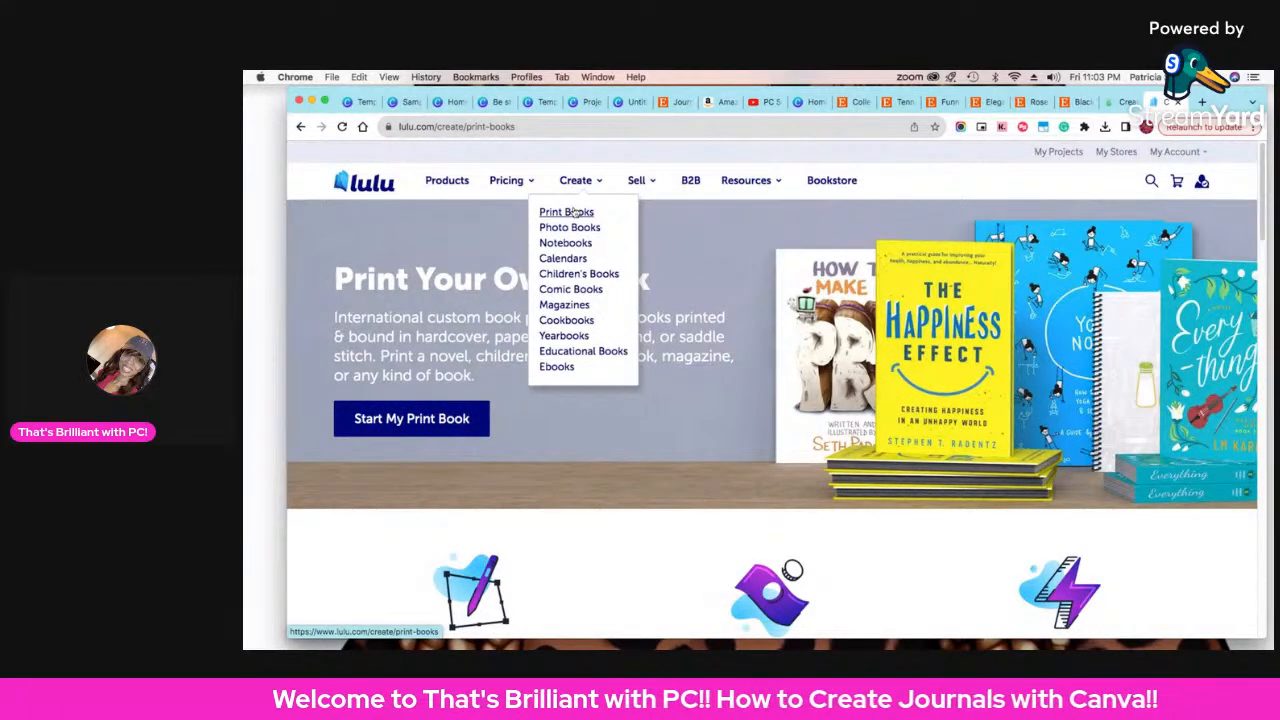
left_click(440, 420)
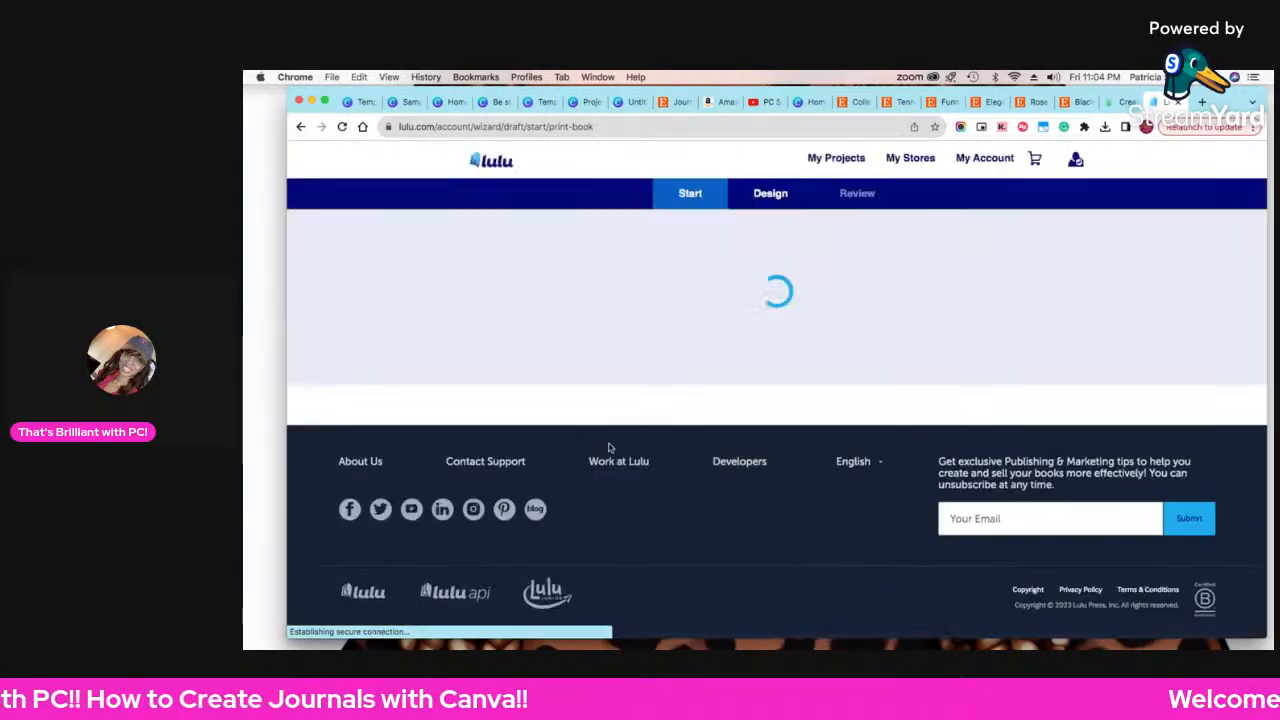
scroll(968, 455, "down", 10)
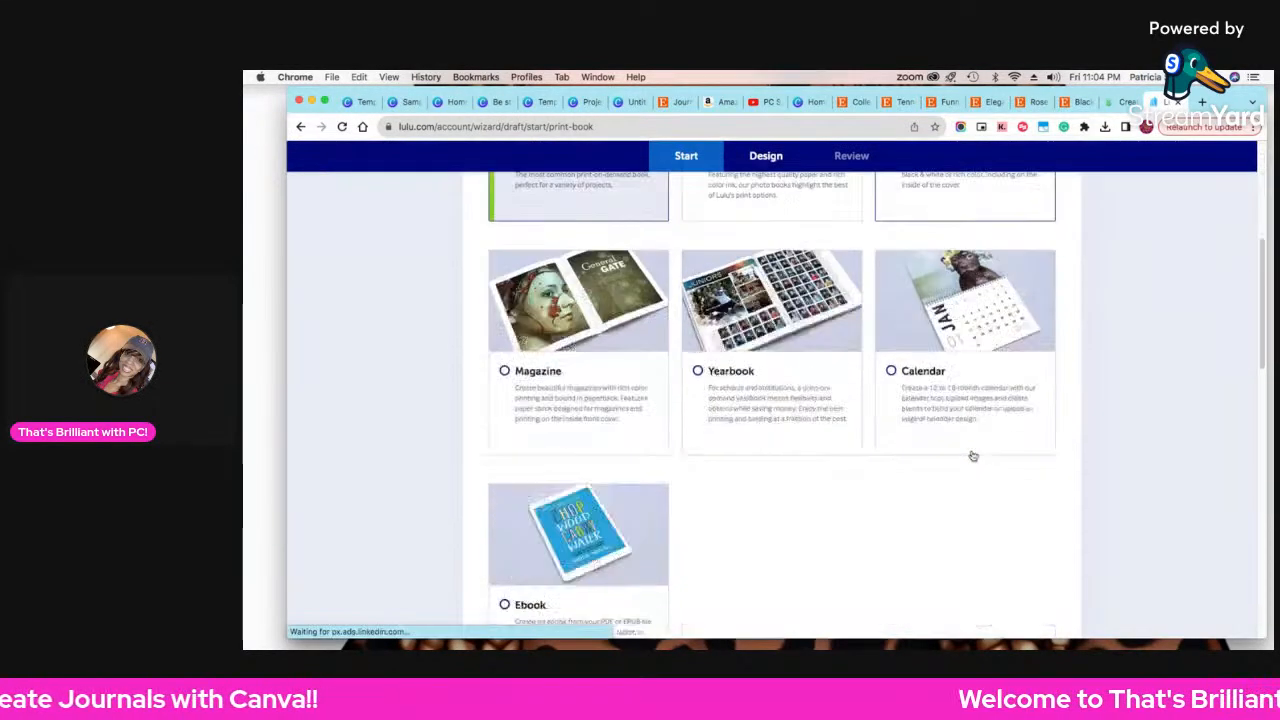
scroll(975, 457, "up", 8)
scroll(975, 452, "down", 10)
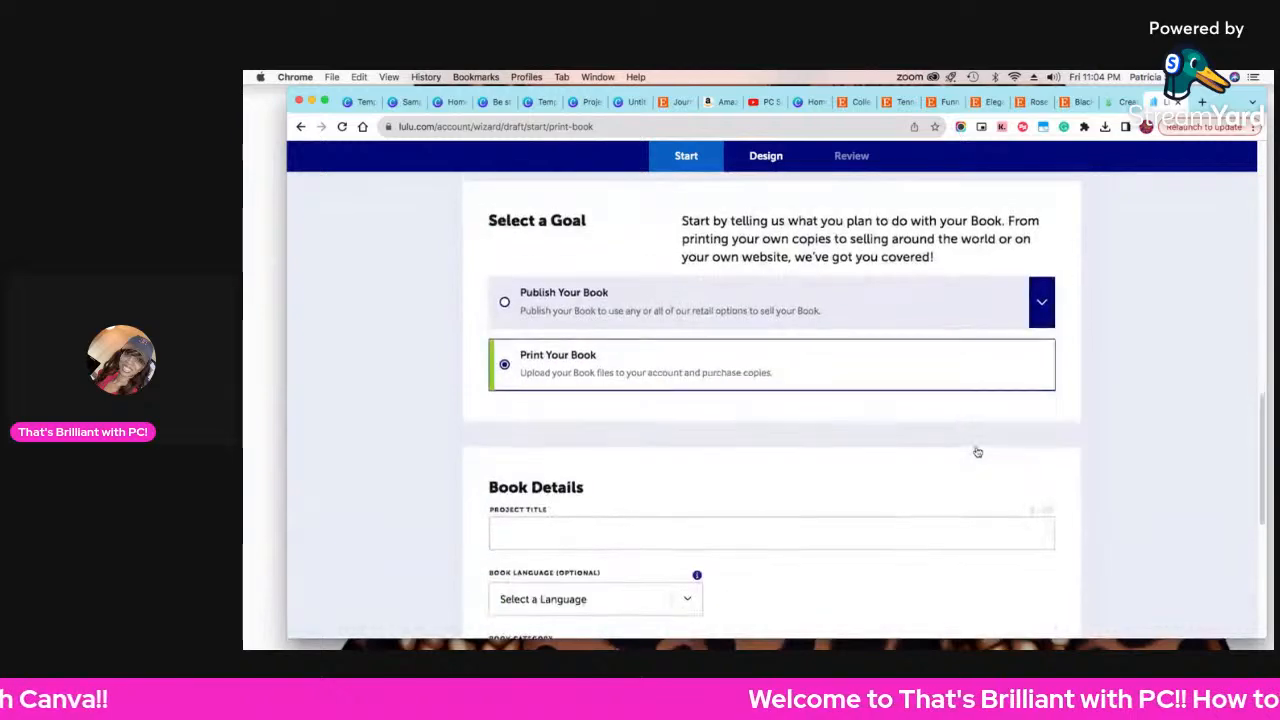
scroll(977, 451, "up", 10)
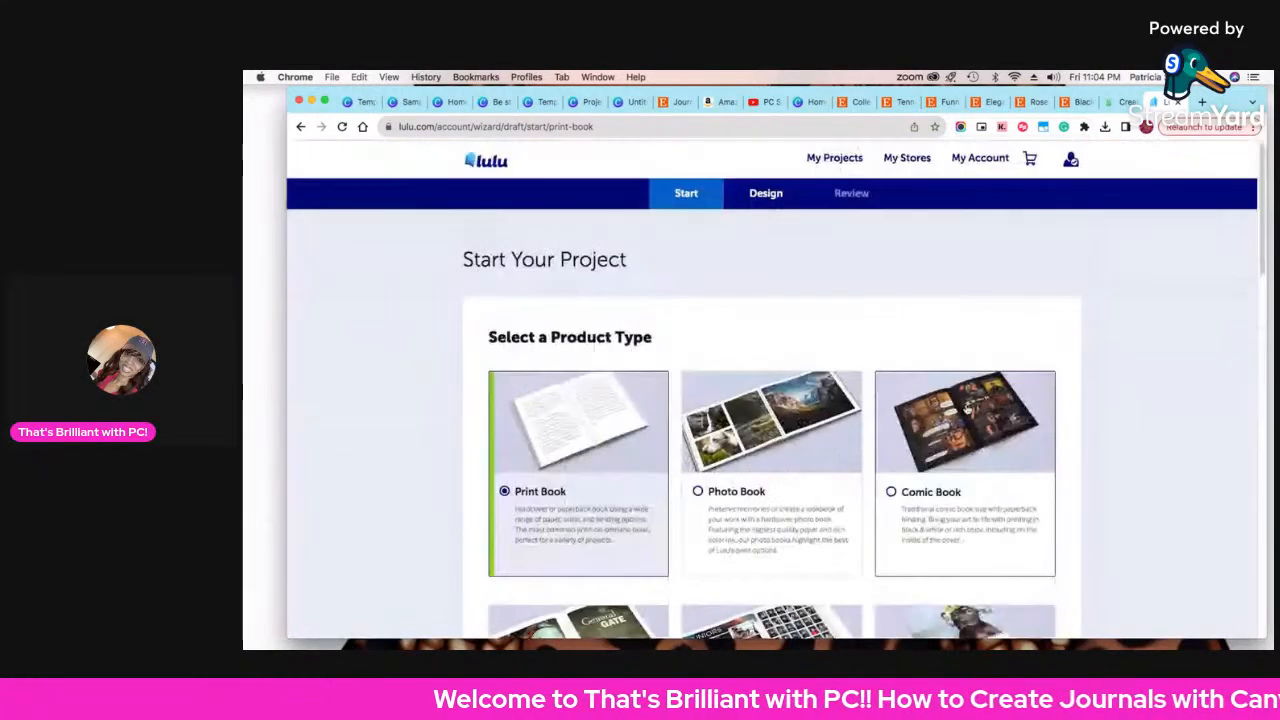
- Return to Lulu's home page and open the Guides & Templates resource page
left_click(485, 163)
mouse_move(487, 163)
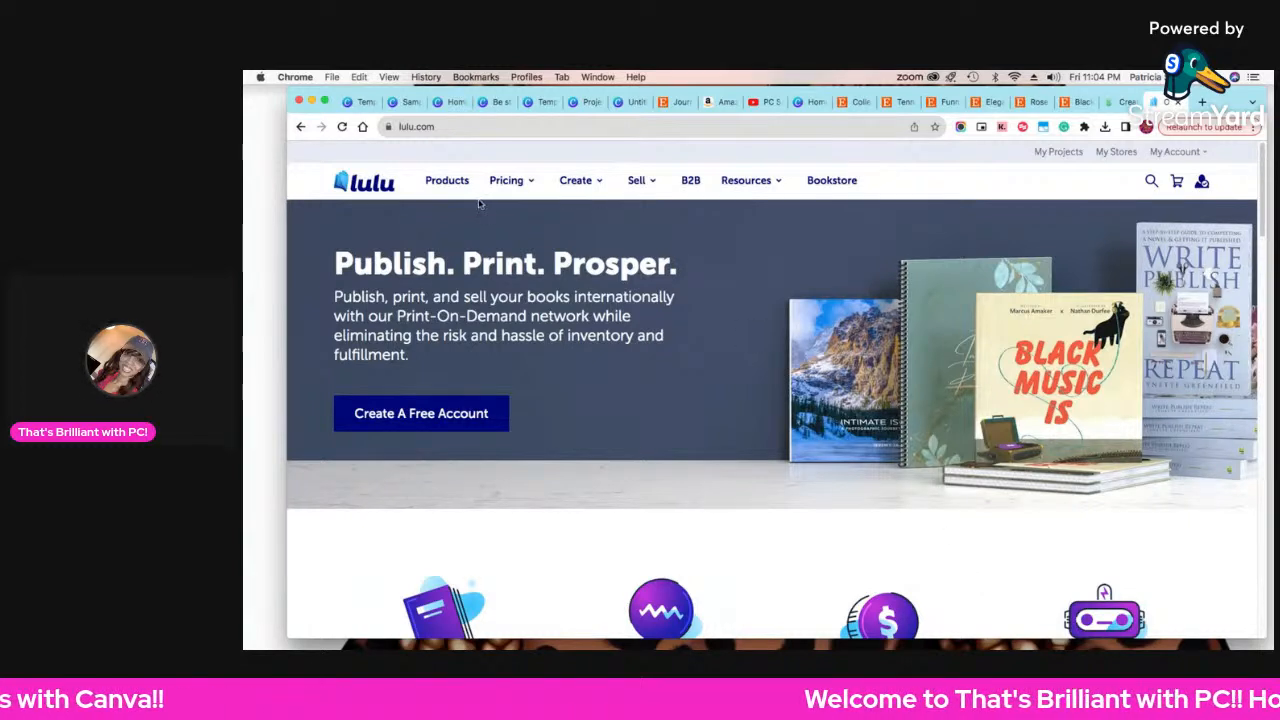
mouse_move(484, 188)
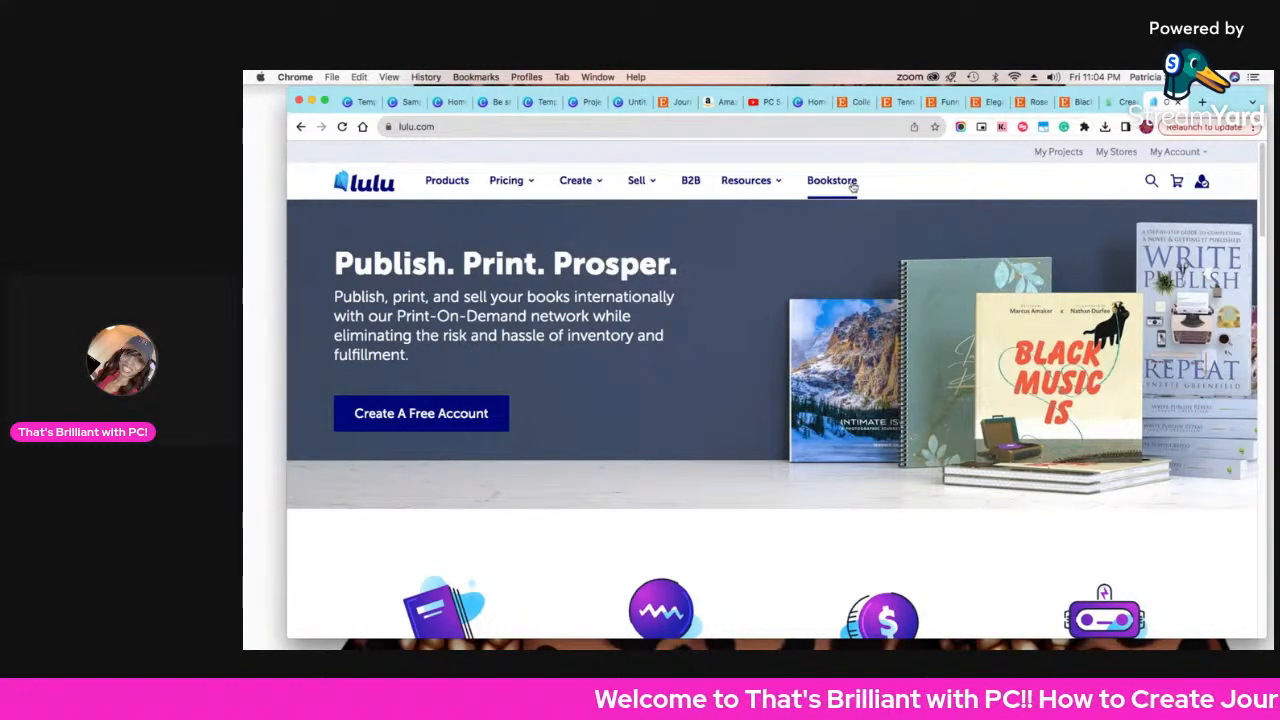
mouse_move(740, 186)
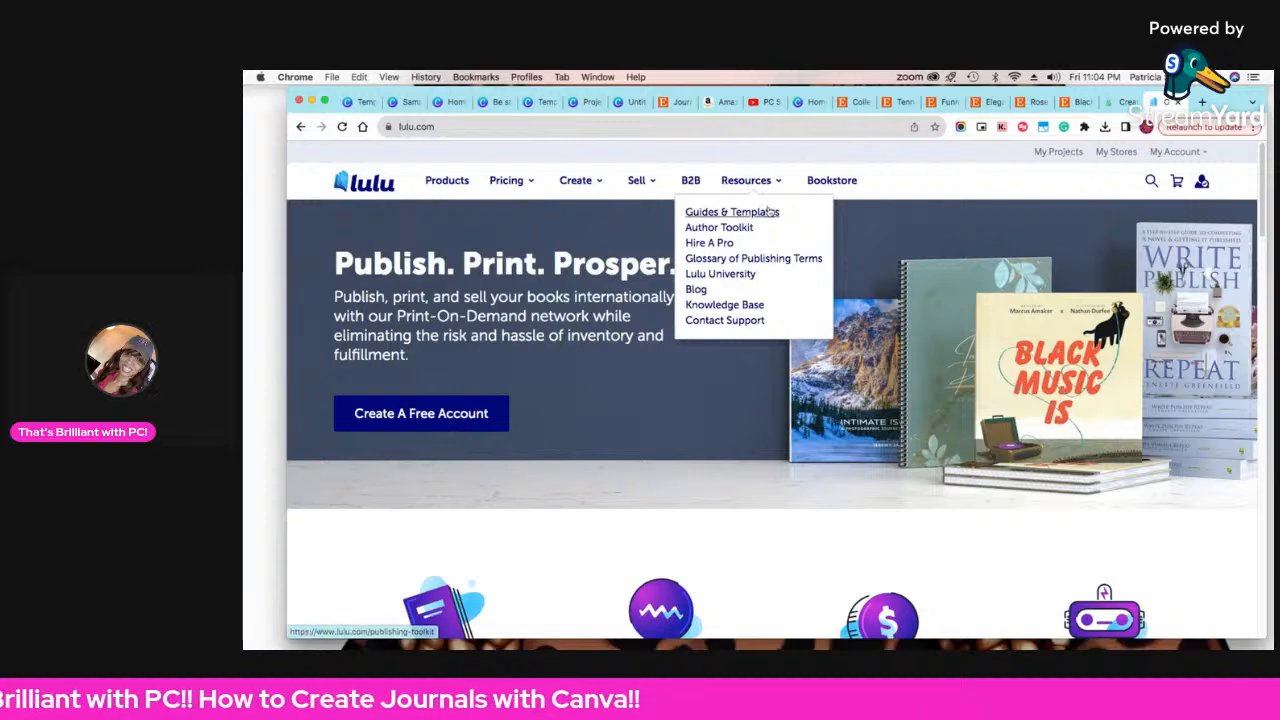
left_click(770, 214)
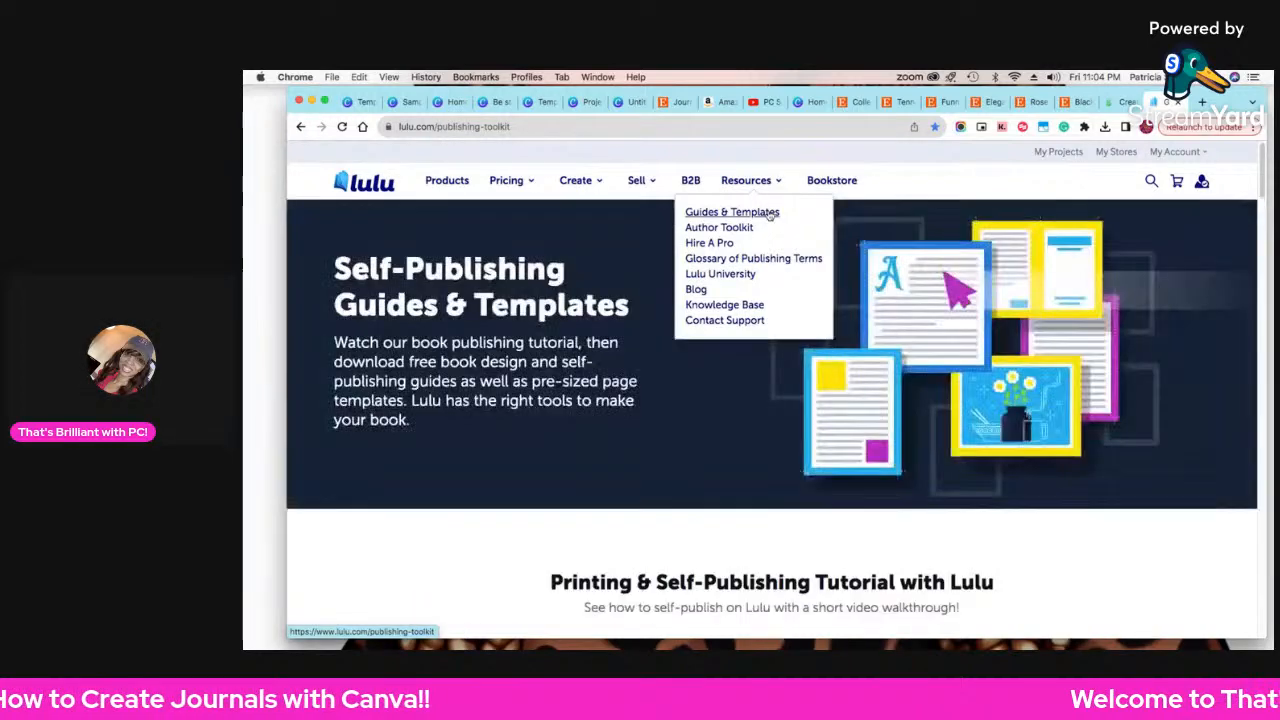
- Look through the self-publishing tutorial, formatting guides and distribution guides down to the Download Interior Pages section
scroll(1174, 479, "down", 3)
scroll(1174, 479, "down", 6)
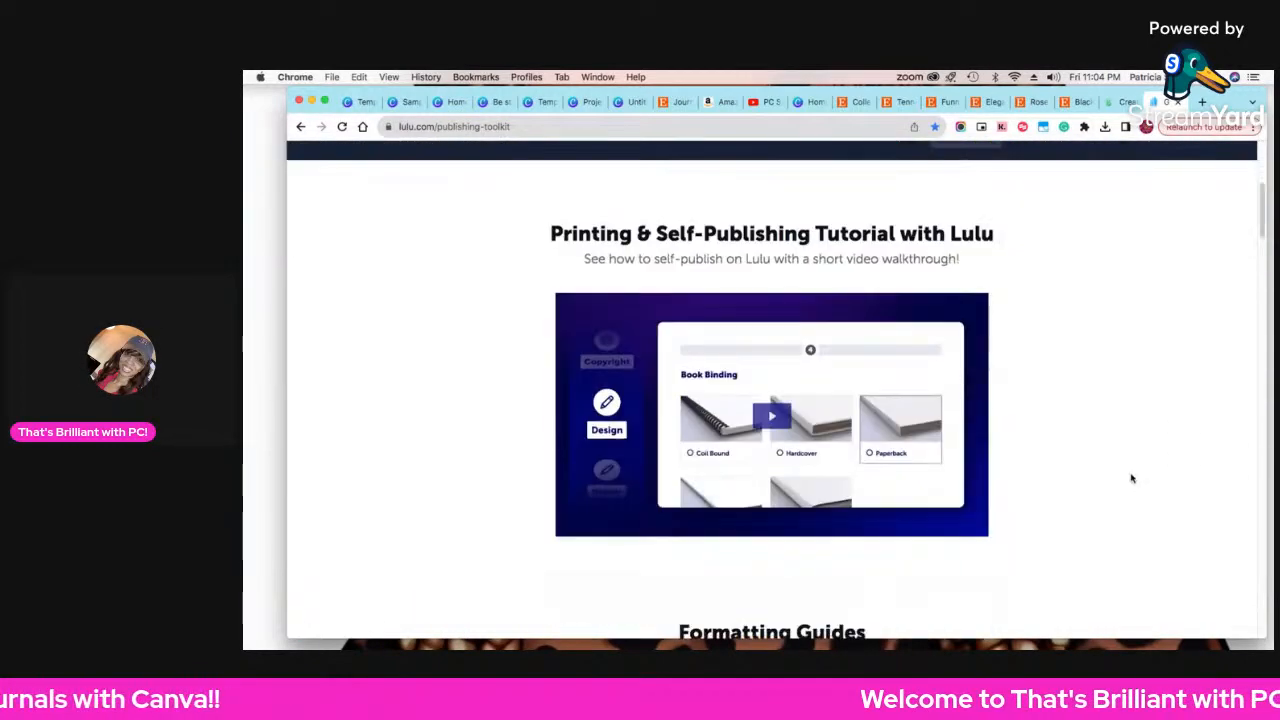
scroll(1096, 487, "down", 8)
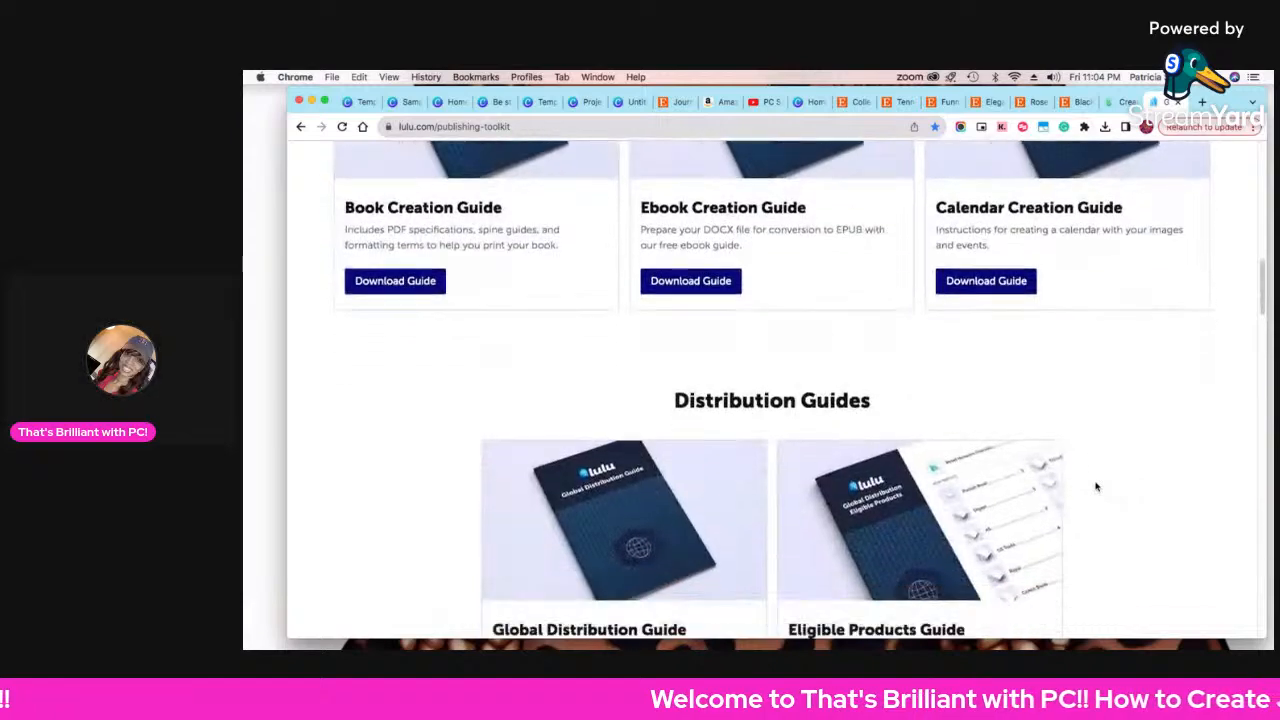
scroll(1096, 490, "down", 5)
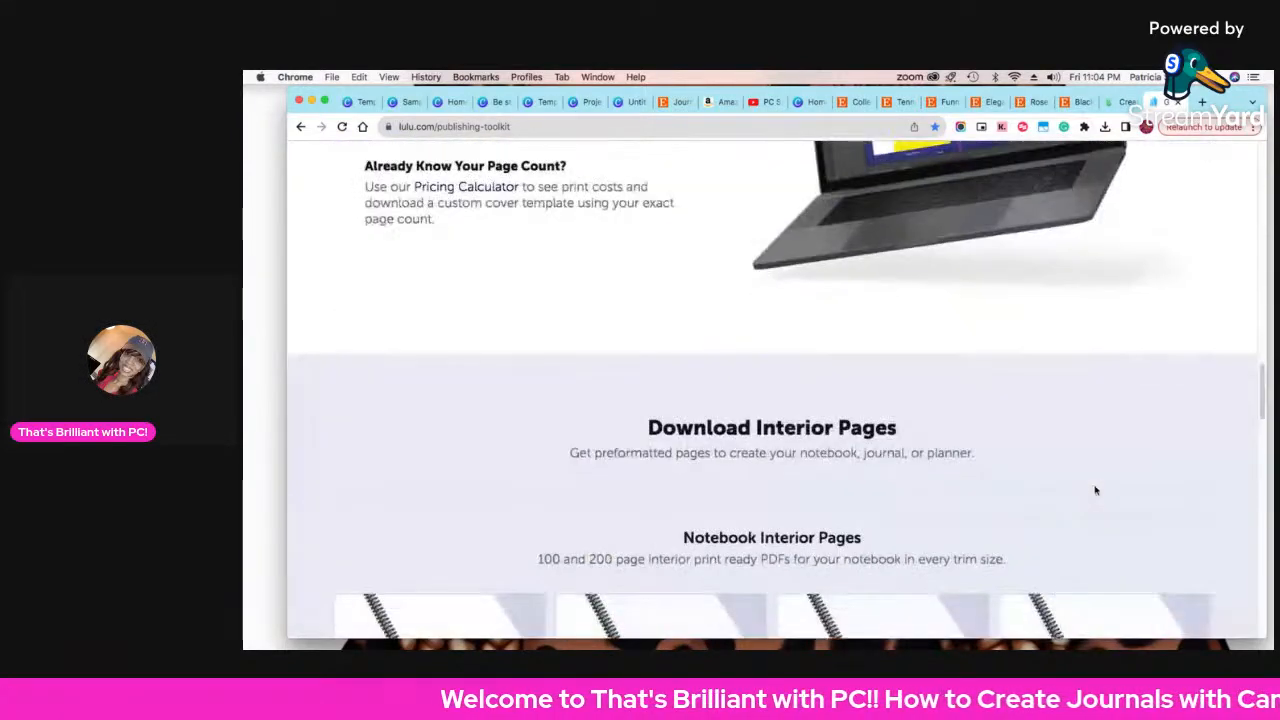
- Examine the downloadable notebook and planner interior pages, including blank, lined, graph, dot grid, daily, weekly, monthly and habit tracker layouts
scroll(1096, 490, "up", 2)
scroll(1093, 493, "down", 1)
scroll(1093, 493, "down", 4)
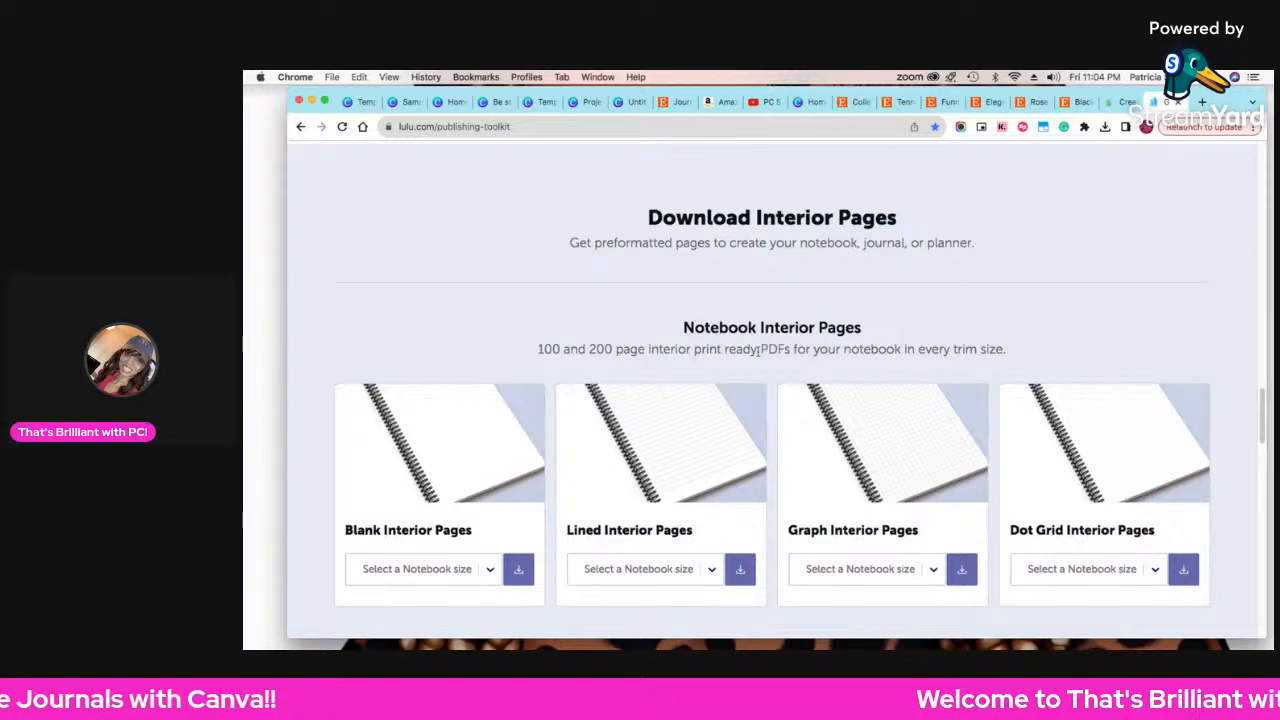
scroll(765, 345, "up", 3)
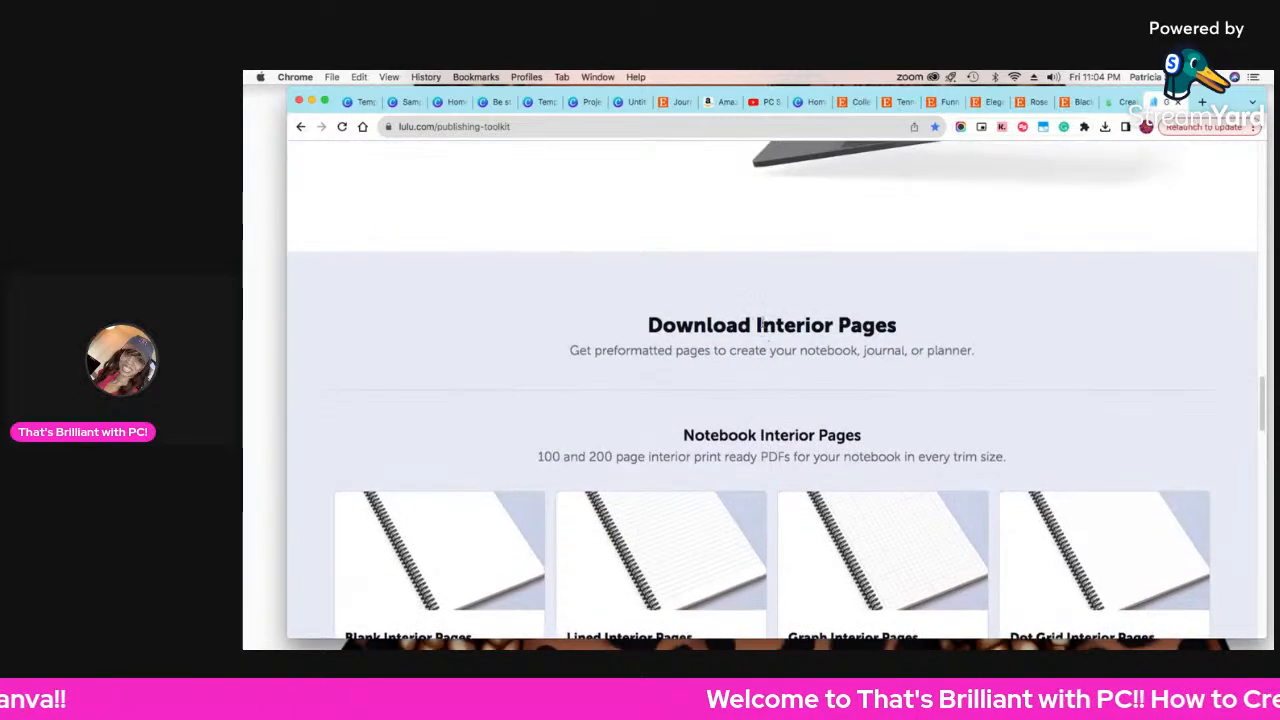
scroll(775, 336, "down", 2)
scroll(775, 336, "down", 2)
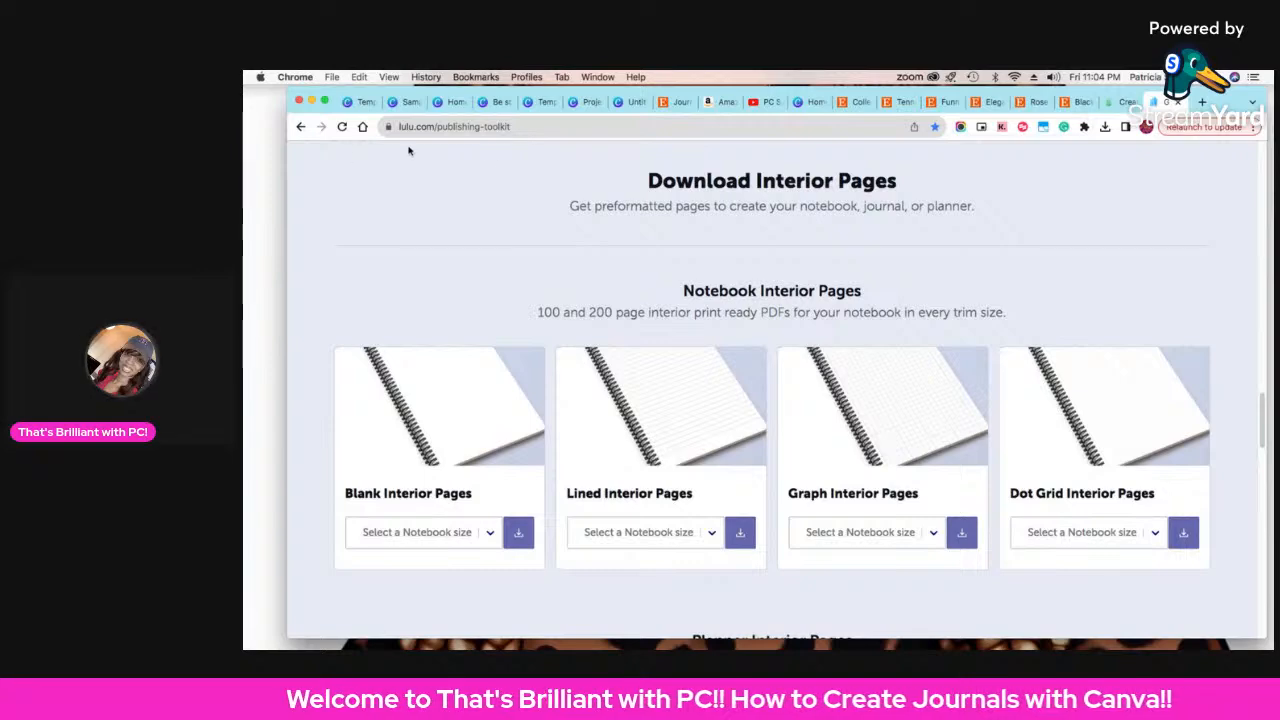
scroll(660, 360, "down", 3)
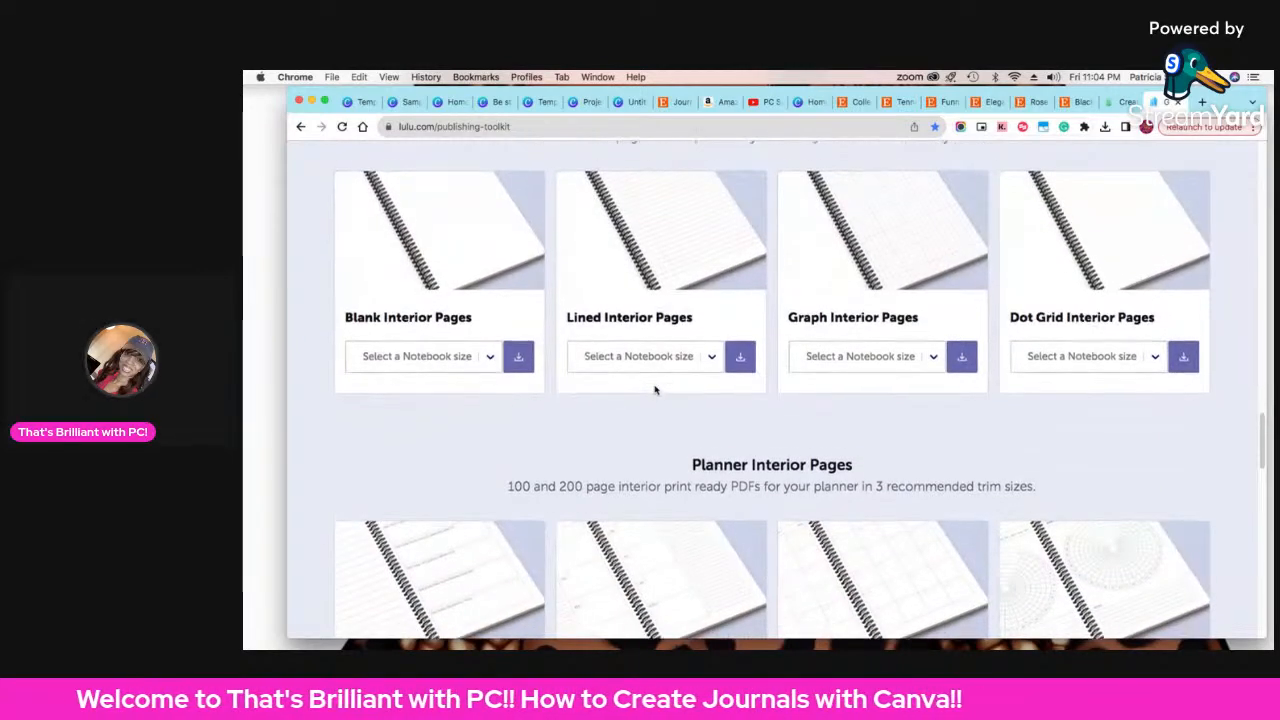
scroll(671, 375, "up", 5)
scroll(666, 437, "down", 2)
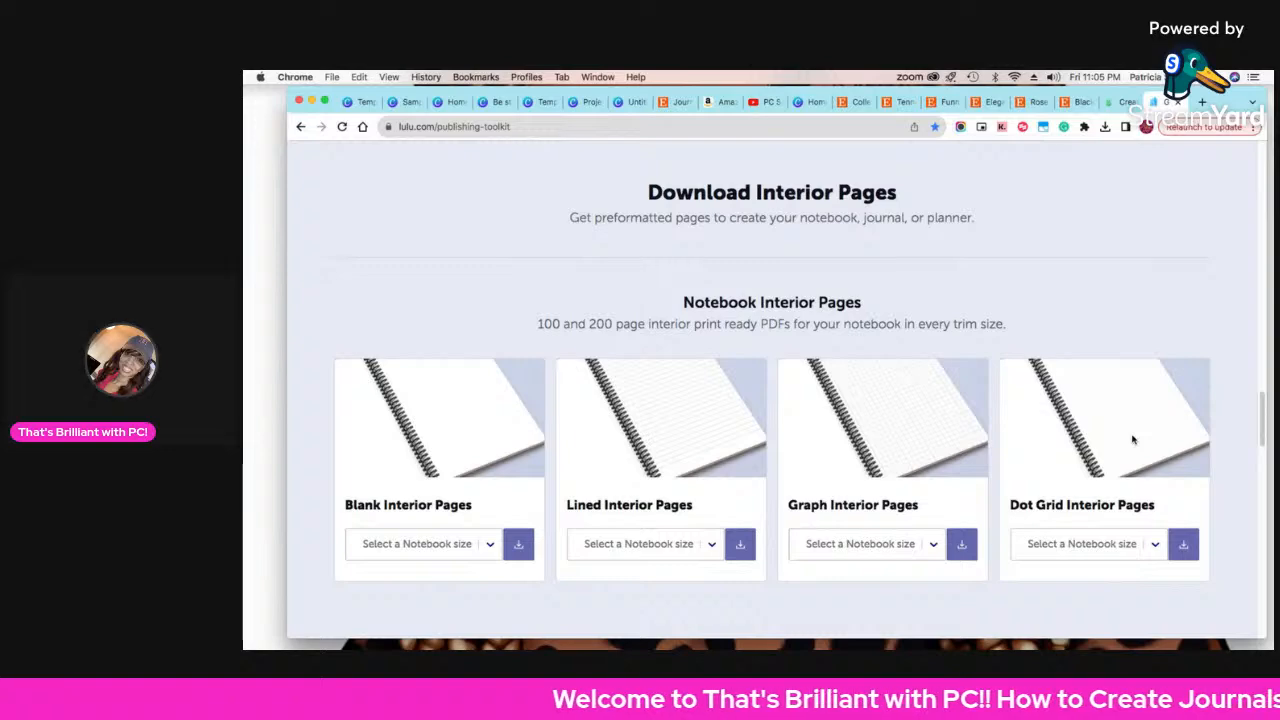
scroll(1133, 440, "down", 5)
scroll(1090, 472, "up", 1)
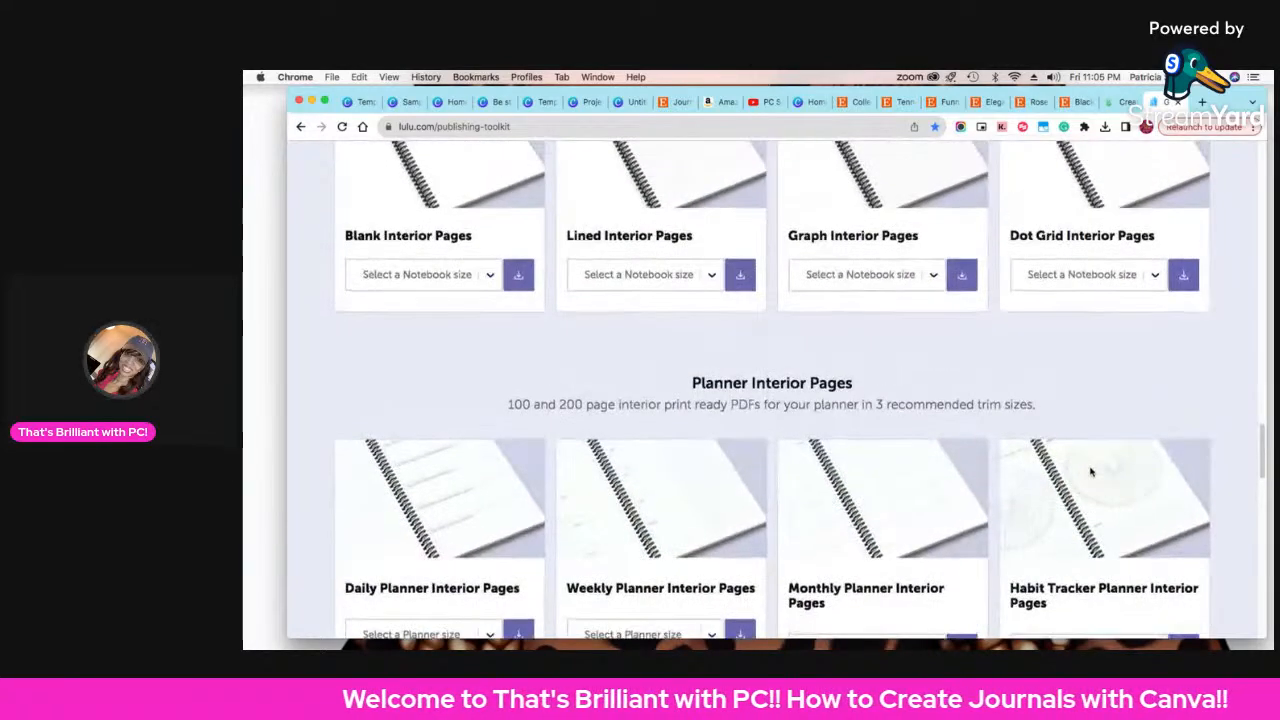
scroll(1089, 469, "down", 1)
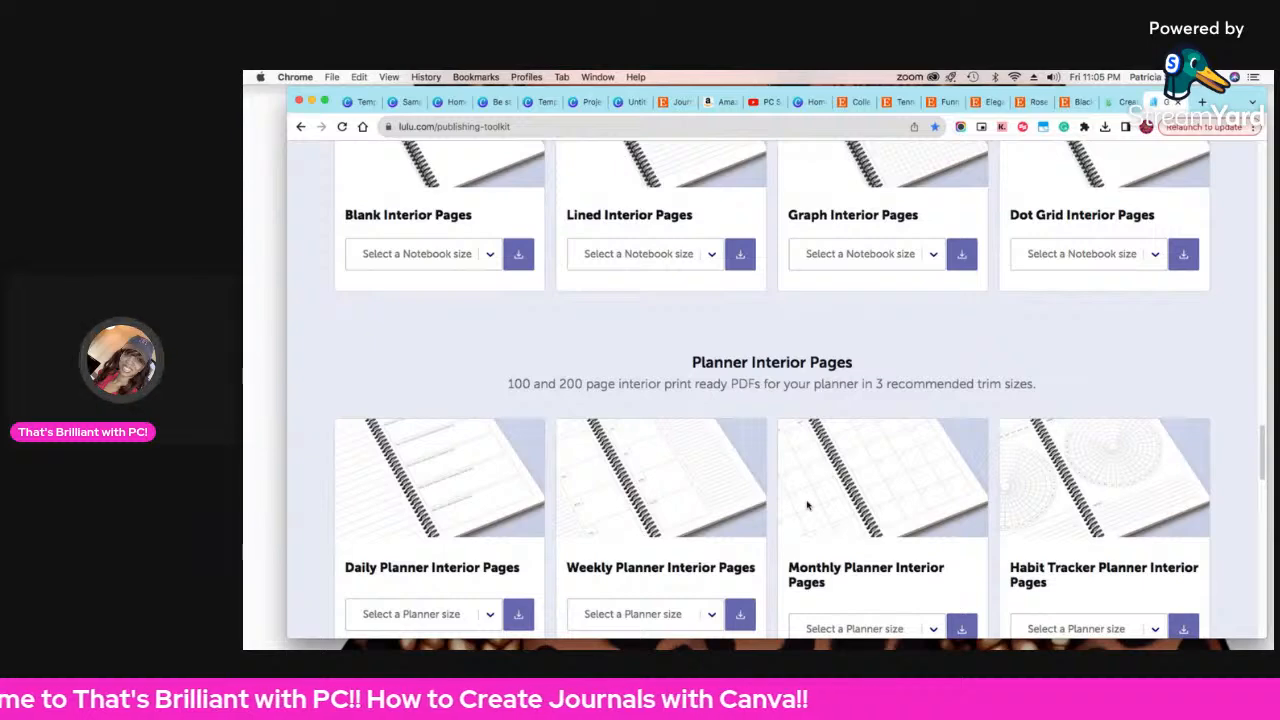
- Compare Lulu's notebook and planner interior page templates and open the size options for the Daily Planner Interior Pages
scroll(1060, 488, "up", 1)
scroll(1050, 481, "up", 2)
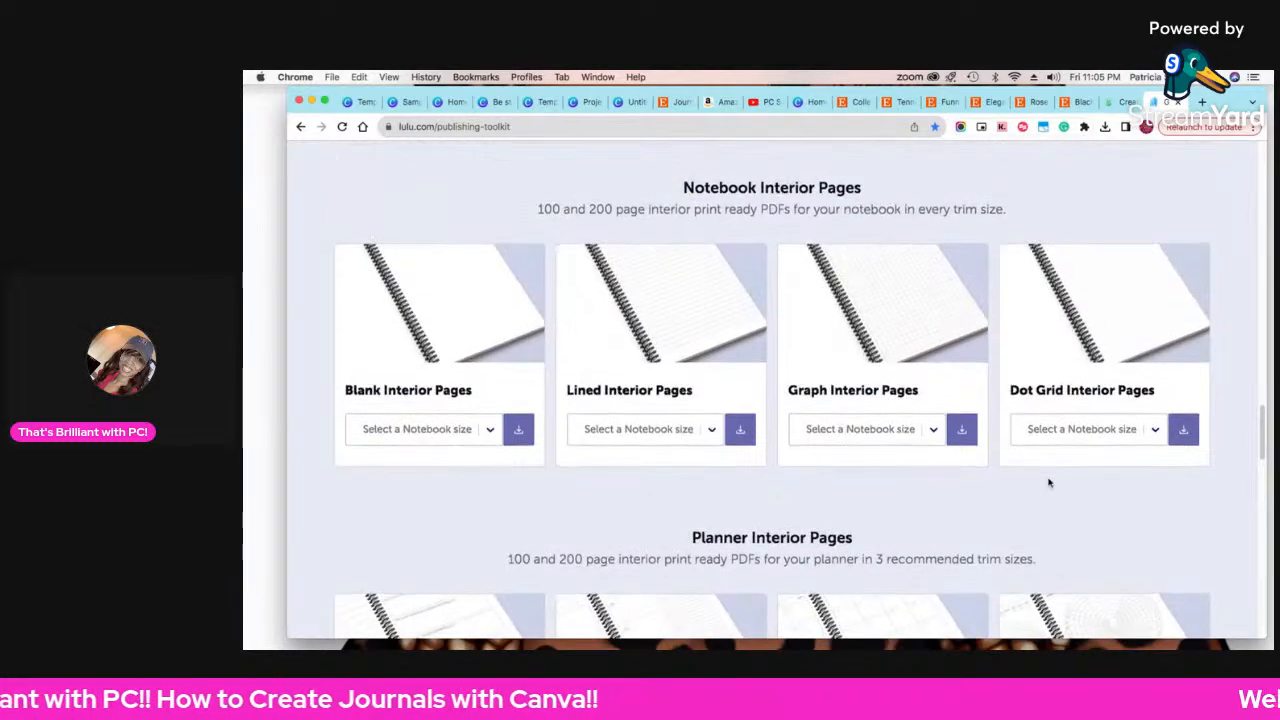
scroll(1050, 481, "down", 3)
scroll(1047, 481, "down", 3)
scroll(1047, 481, "up", 3)
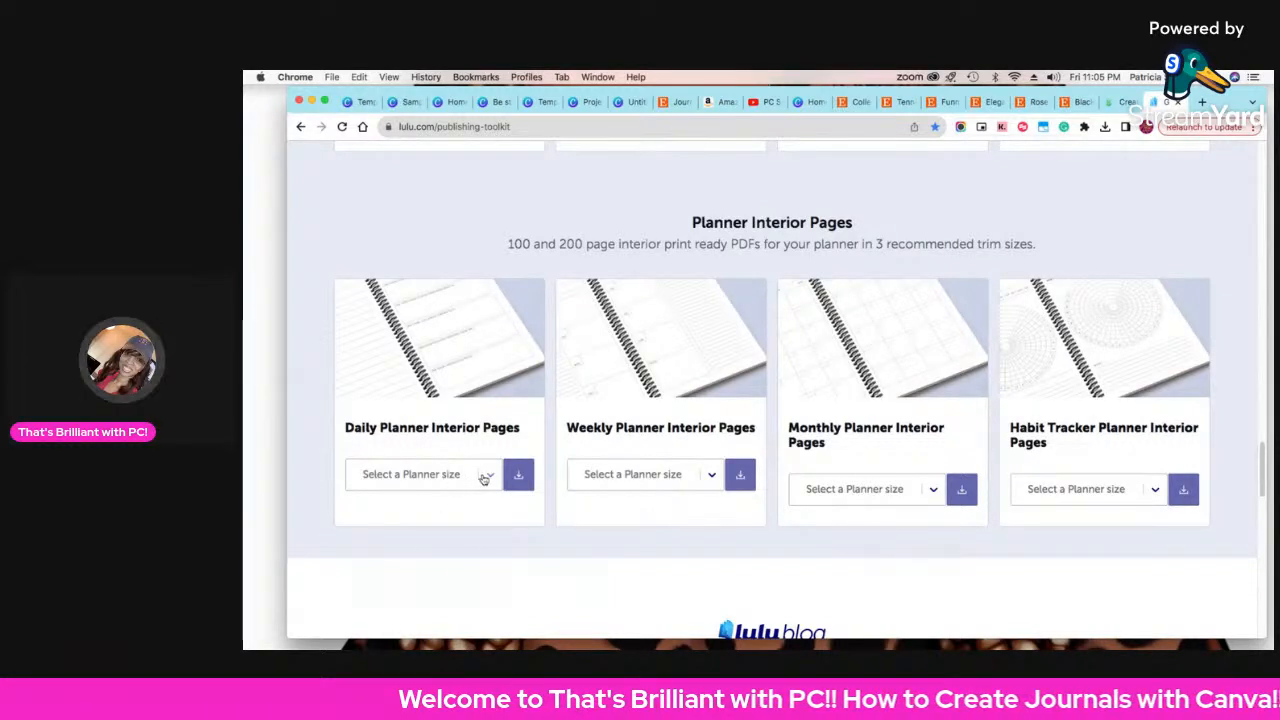
left_click(484, 477)
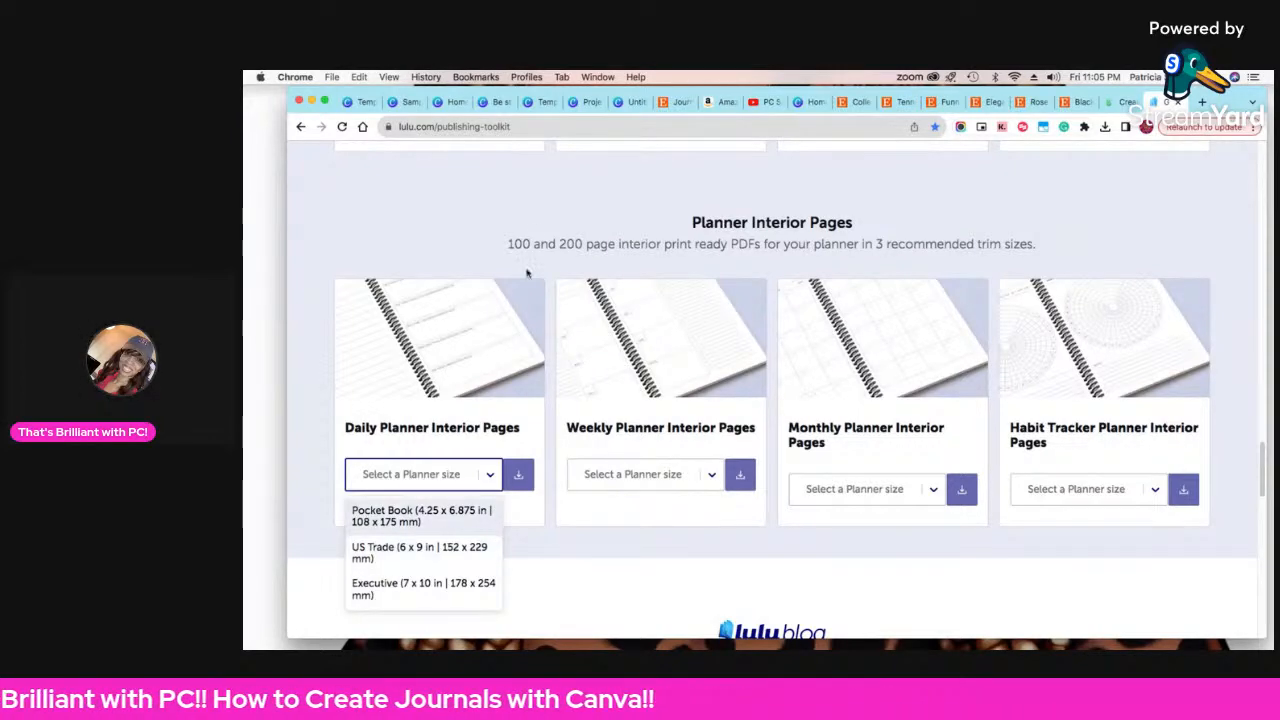
- Switch to Canva, search the projects for "journal pages", and return to the Canva home page
left_click(622, 104)
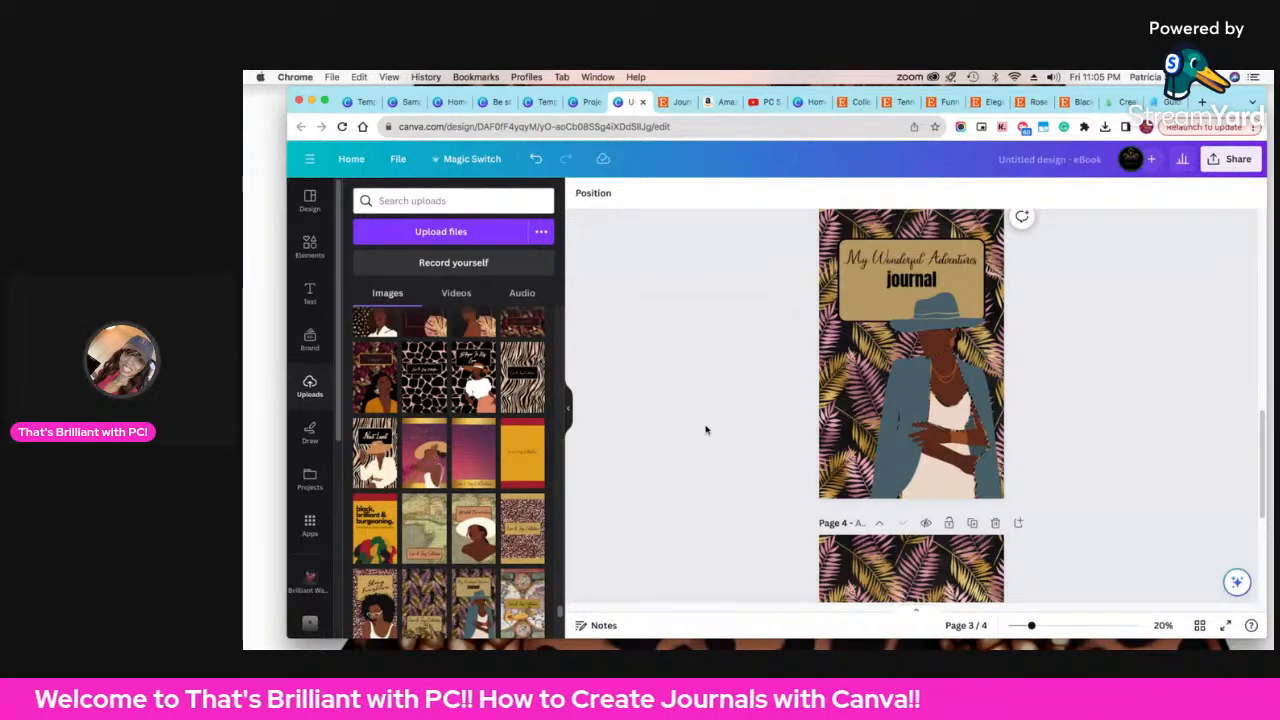
left_click(585, 102)
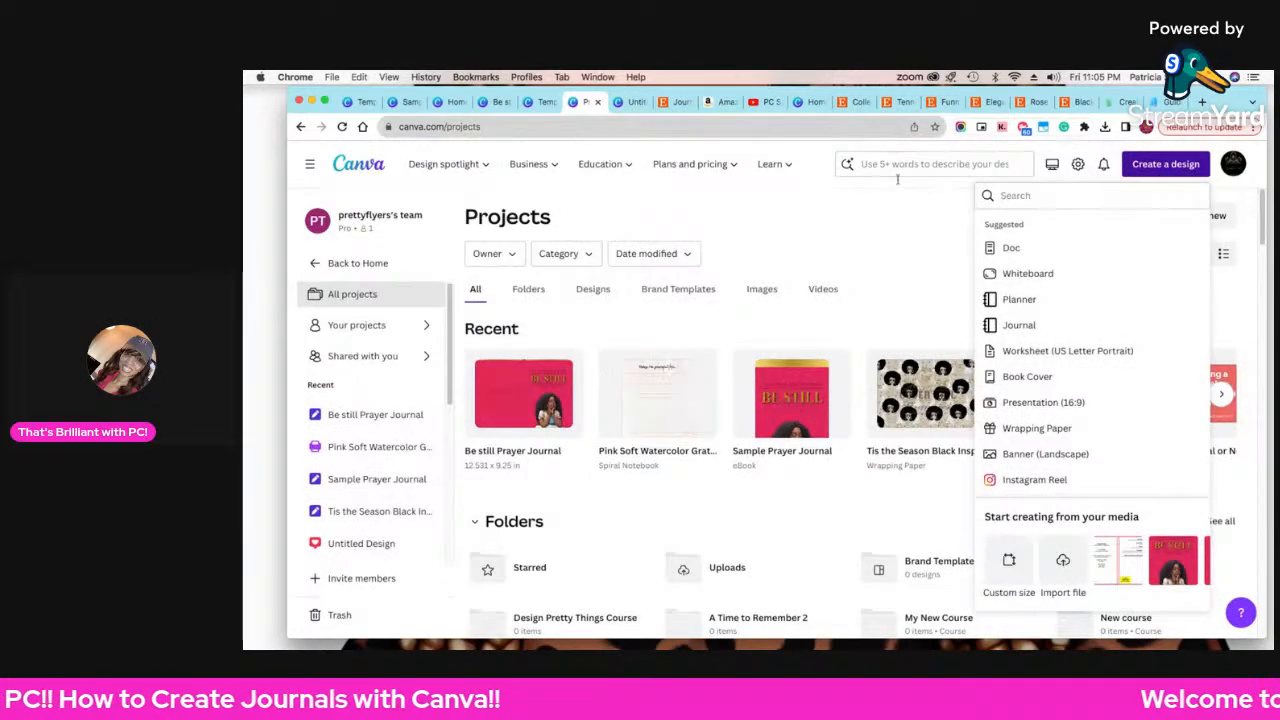
left_click(897, 165)
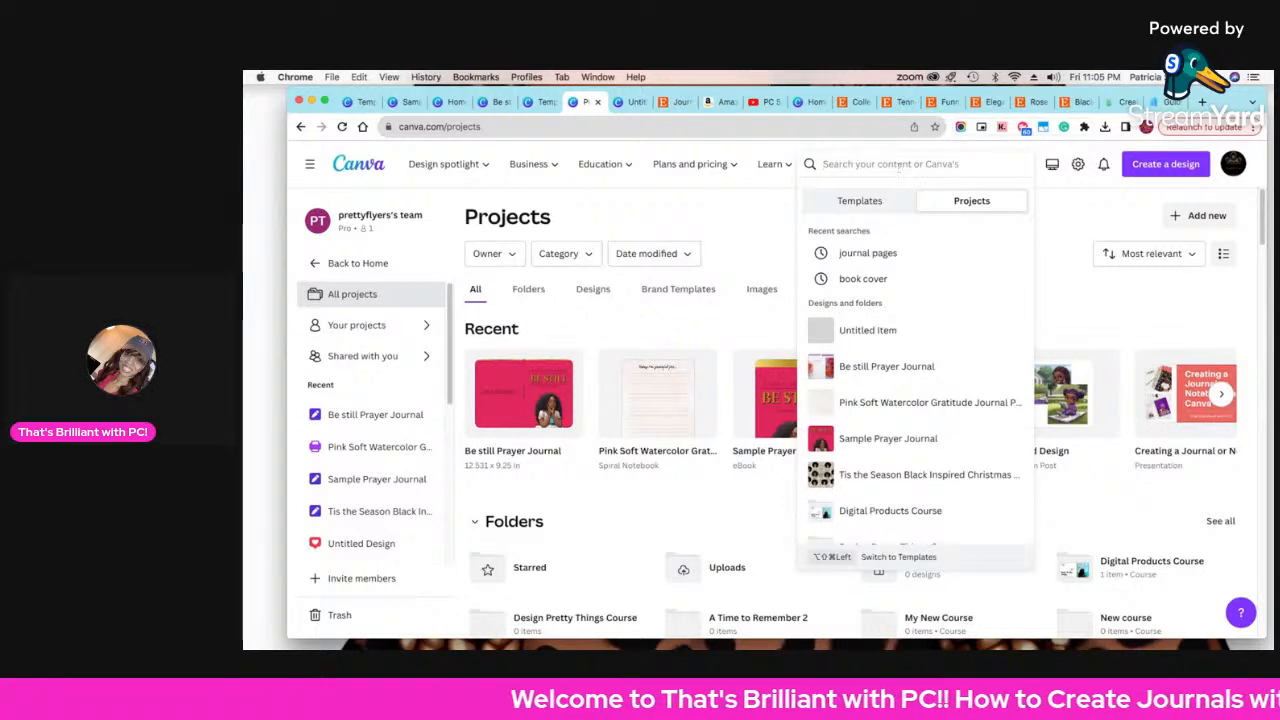
type("i")
key("BackSpace")
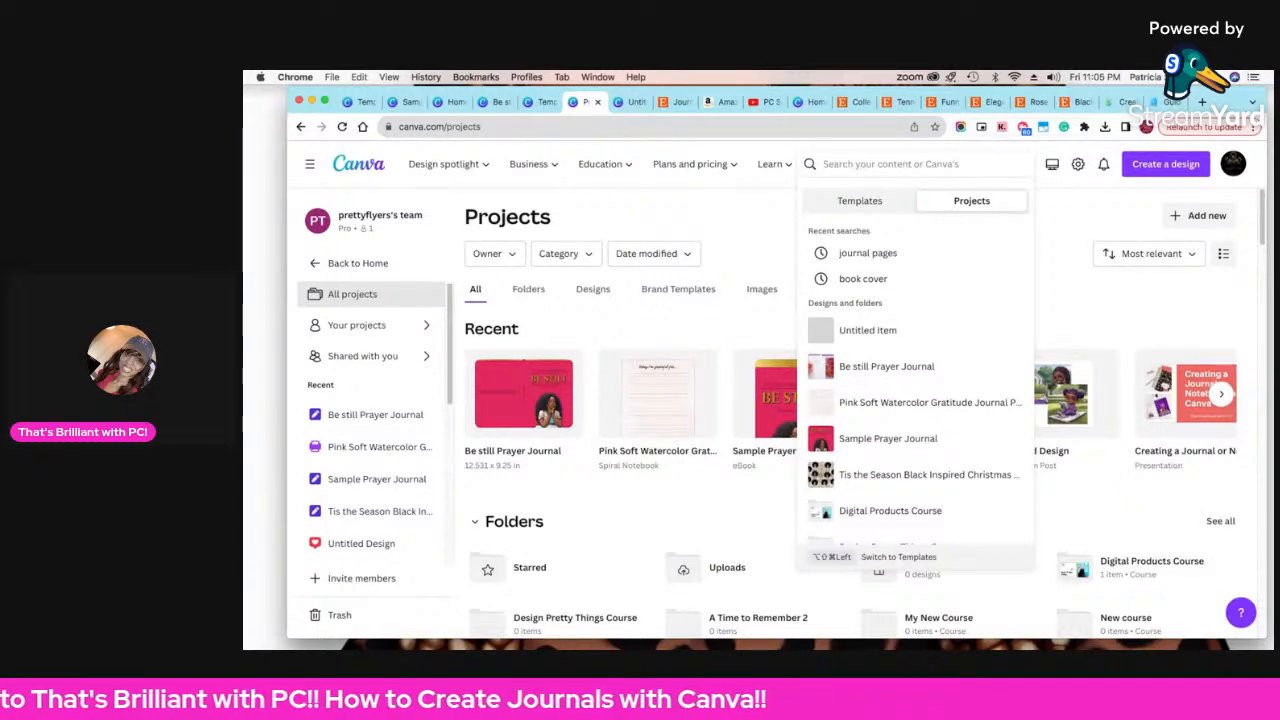
left_click(858, 256)
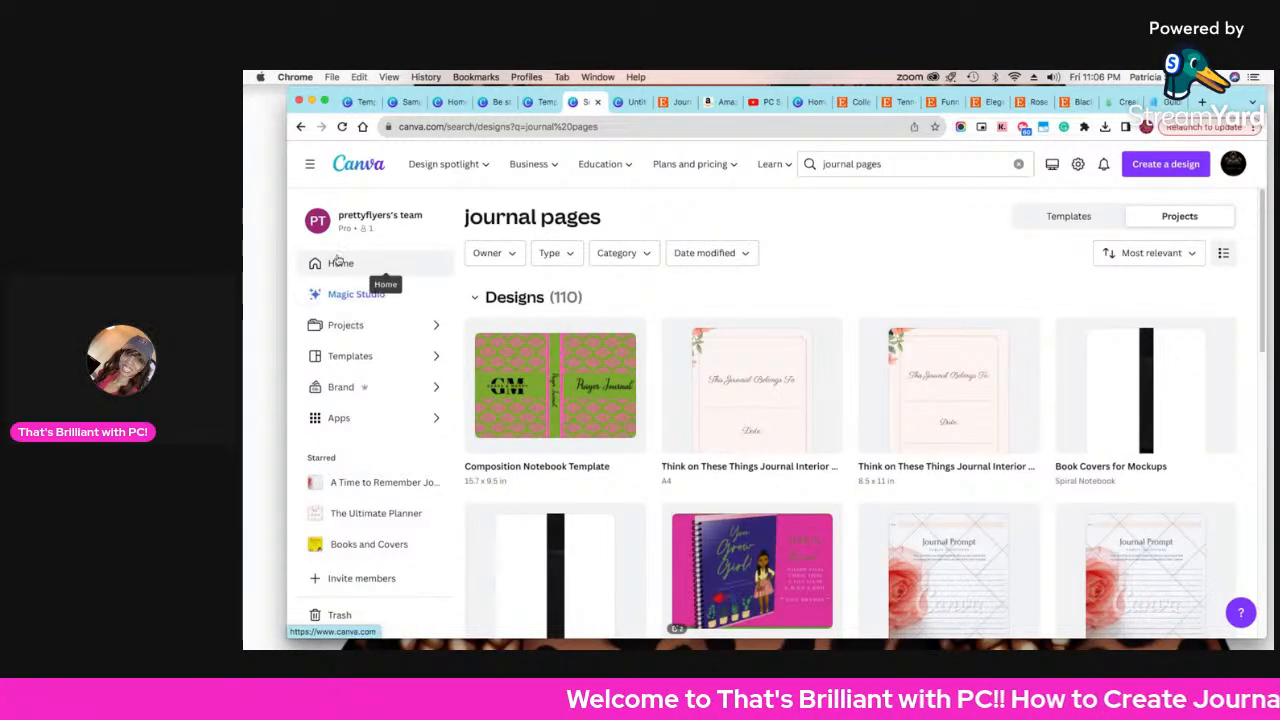
left_click(337, 266)
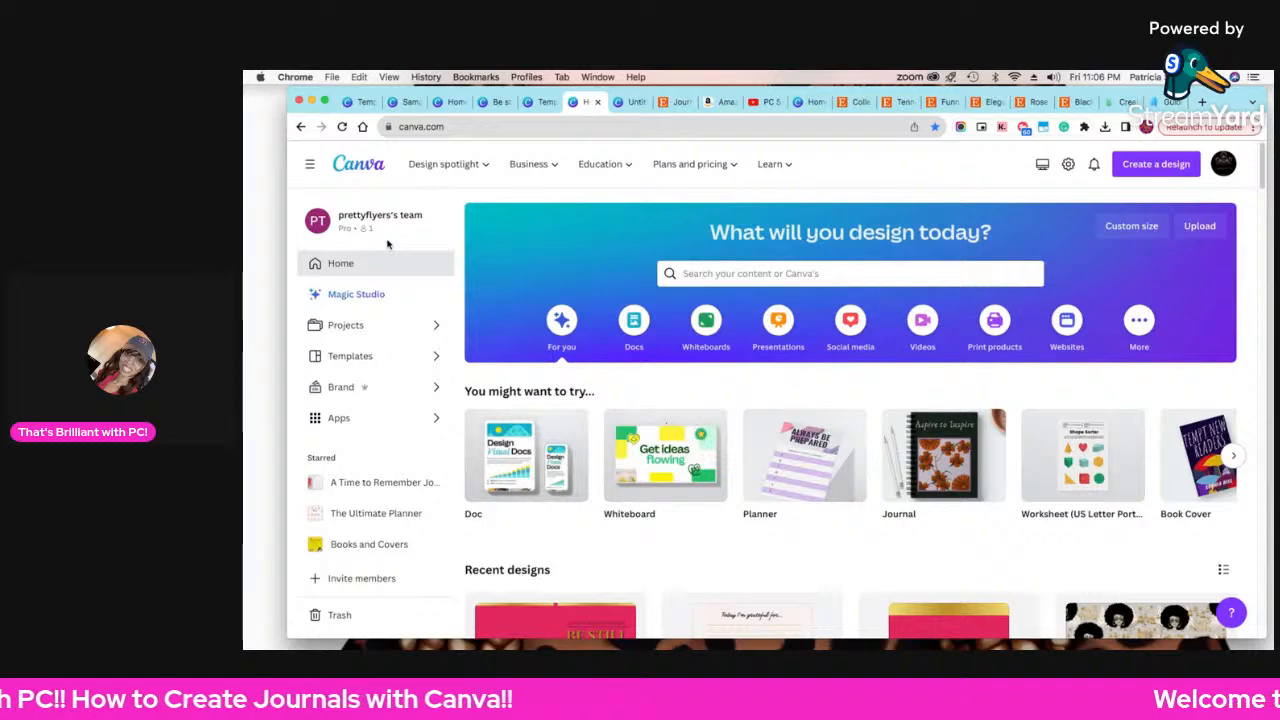
- Return to the untitled eBook design and add a blank page after the Love & Joy Collection back cover
left_click(624, 103)
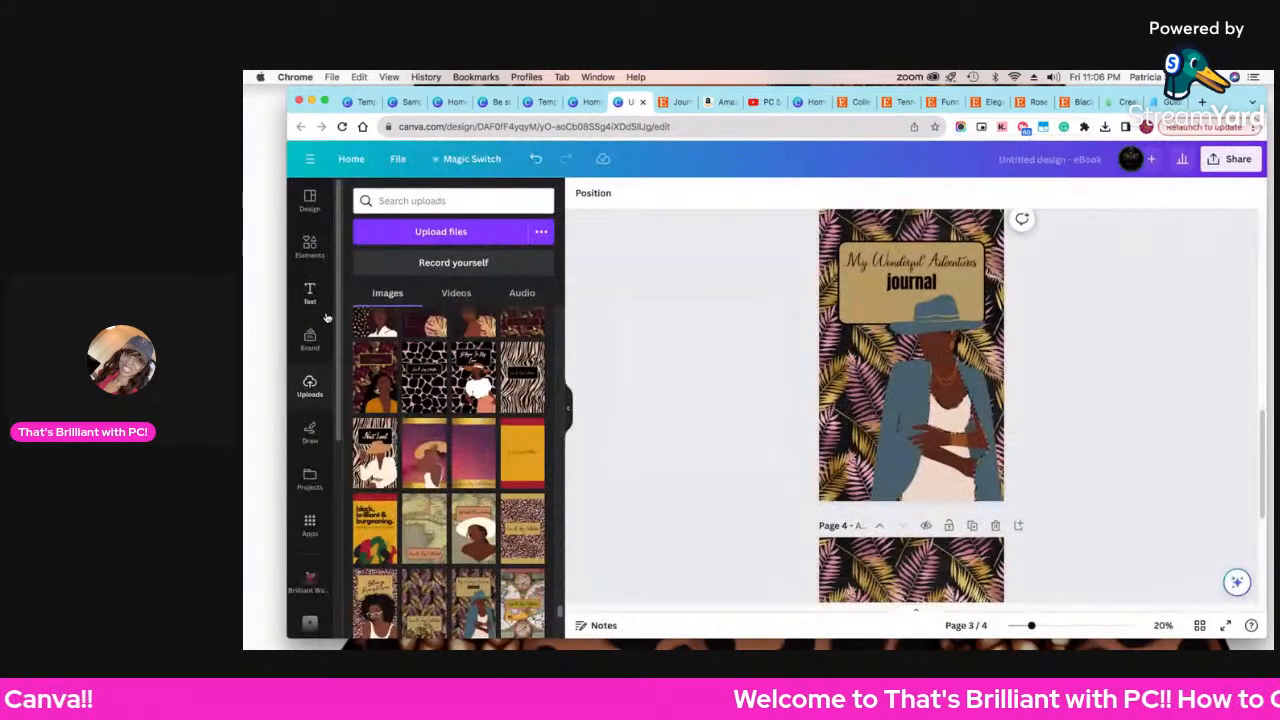
scroll(916, 598, "down", 5)
left_click(917, 567)
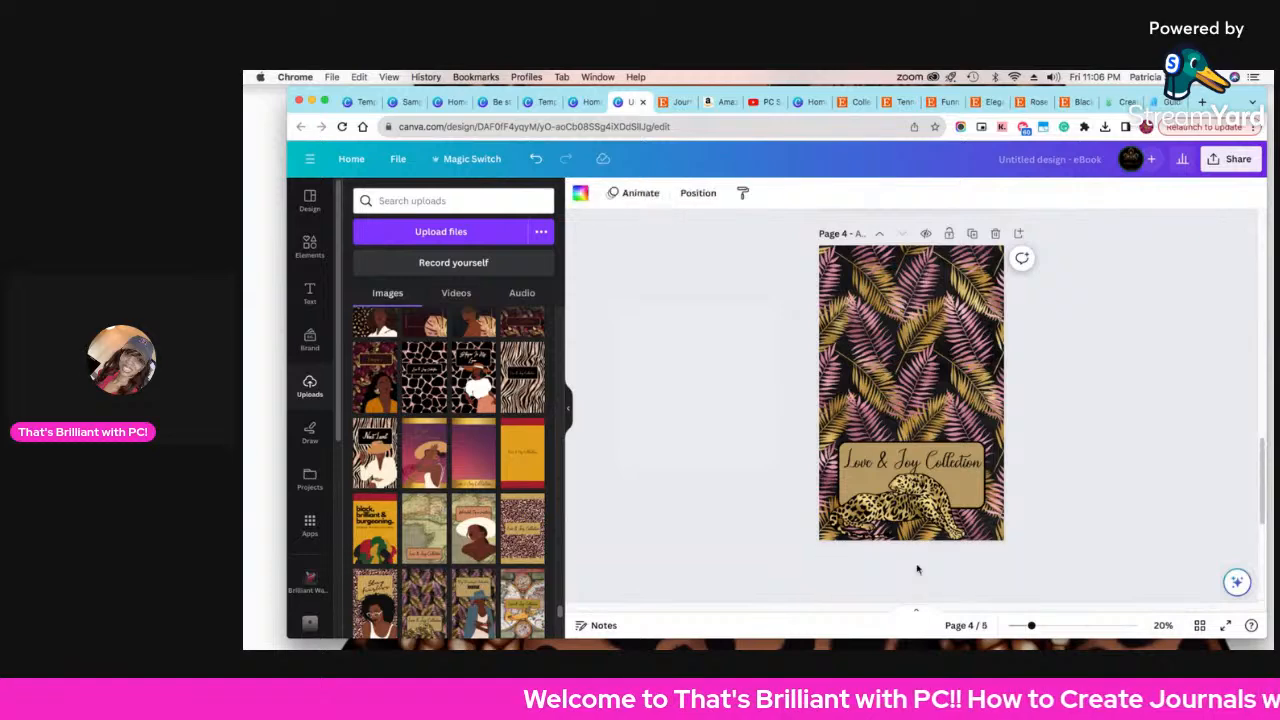
- Browse the "black woman" element results across graphics, all categories and frames, and clear the element search
left_click(310, 250)
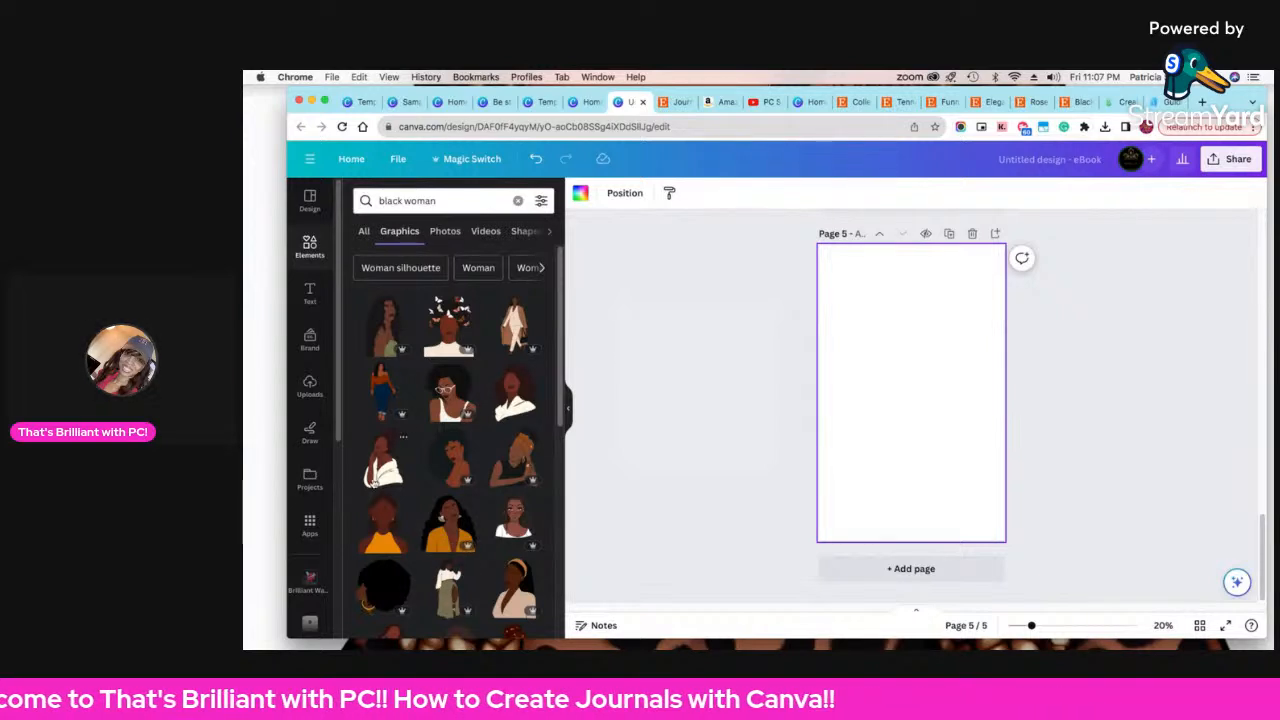
scroll(376, 545, "down", 1)
scroll(376, 544, "down", 3)
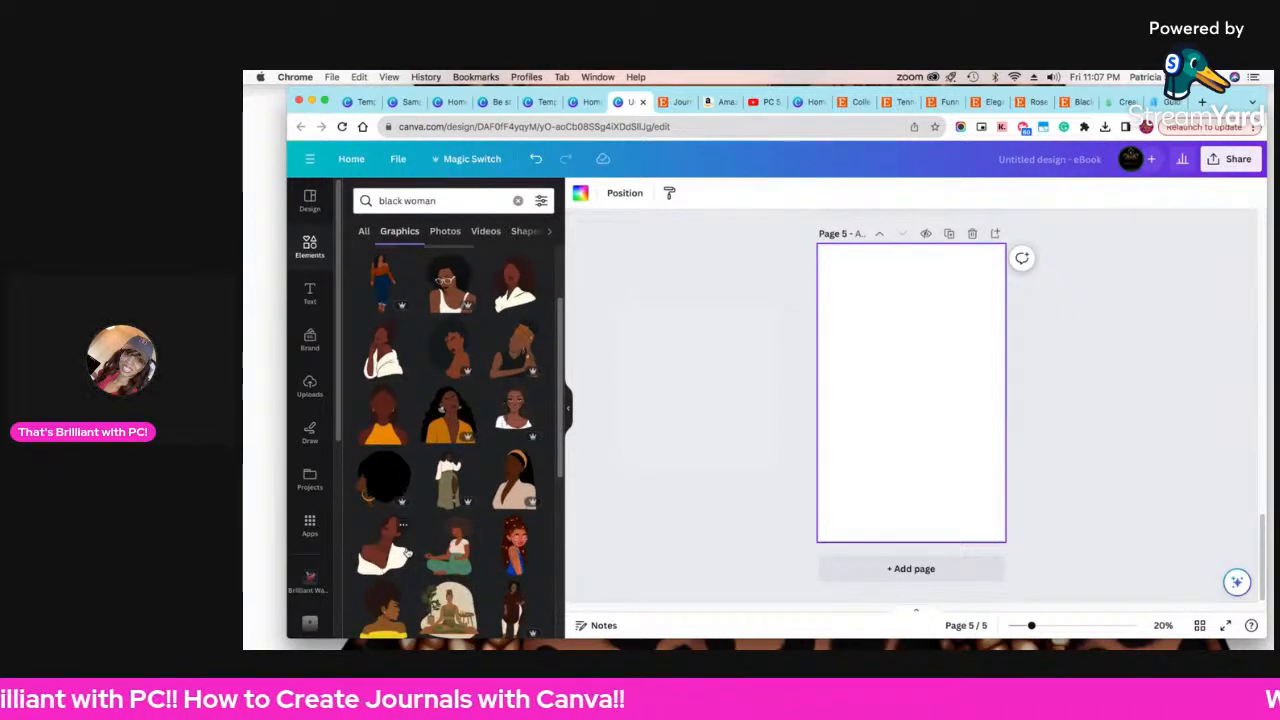
left_click(364, 233)
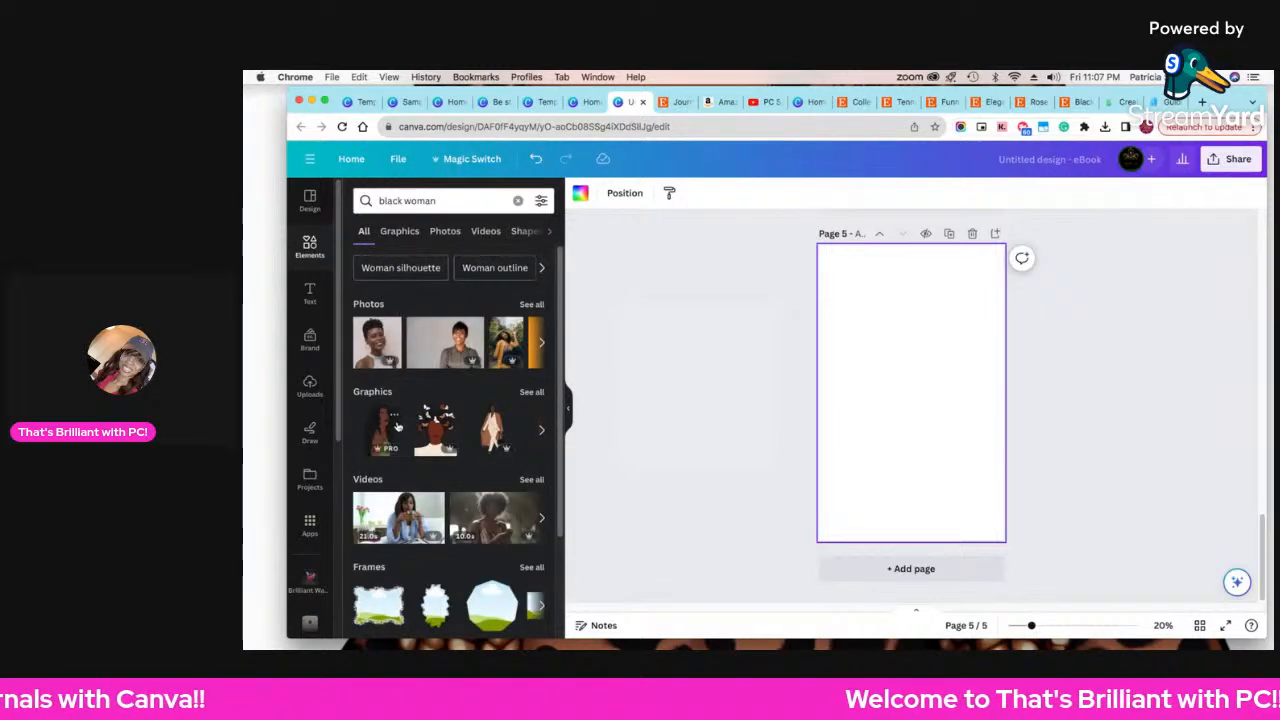
scroll(420, 502, "down", 3)
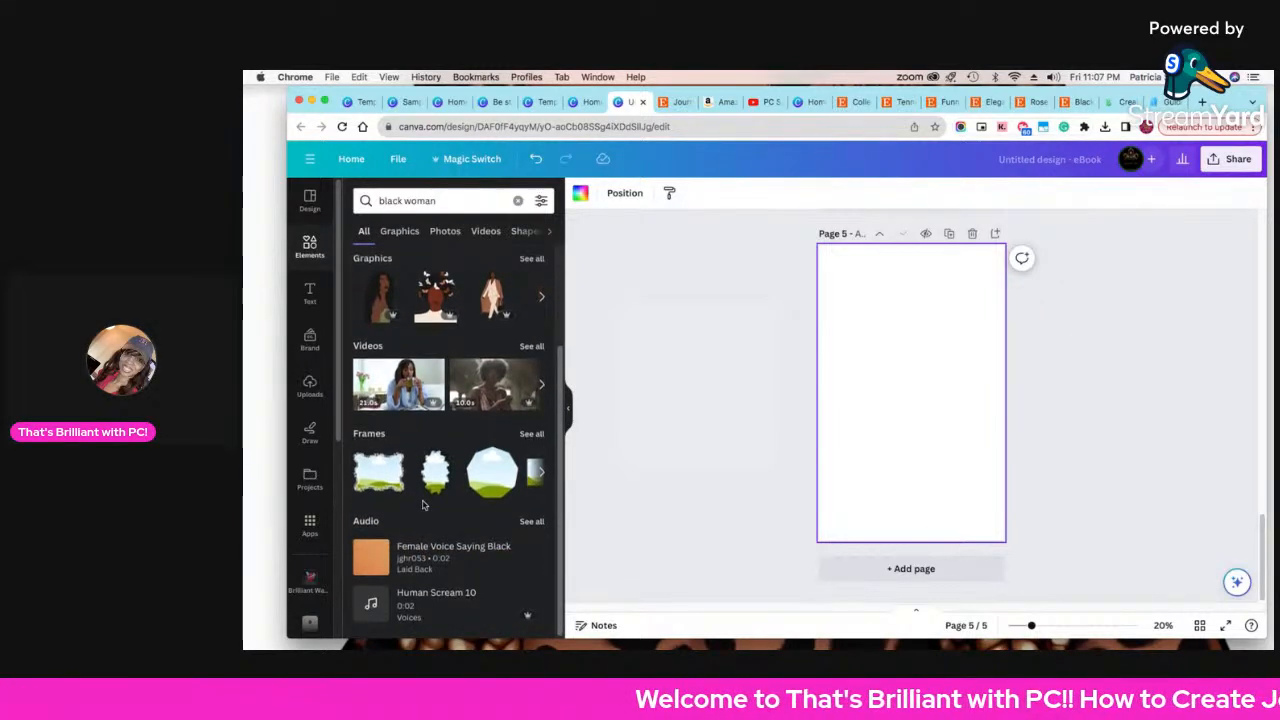
left_click(531, 435)
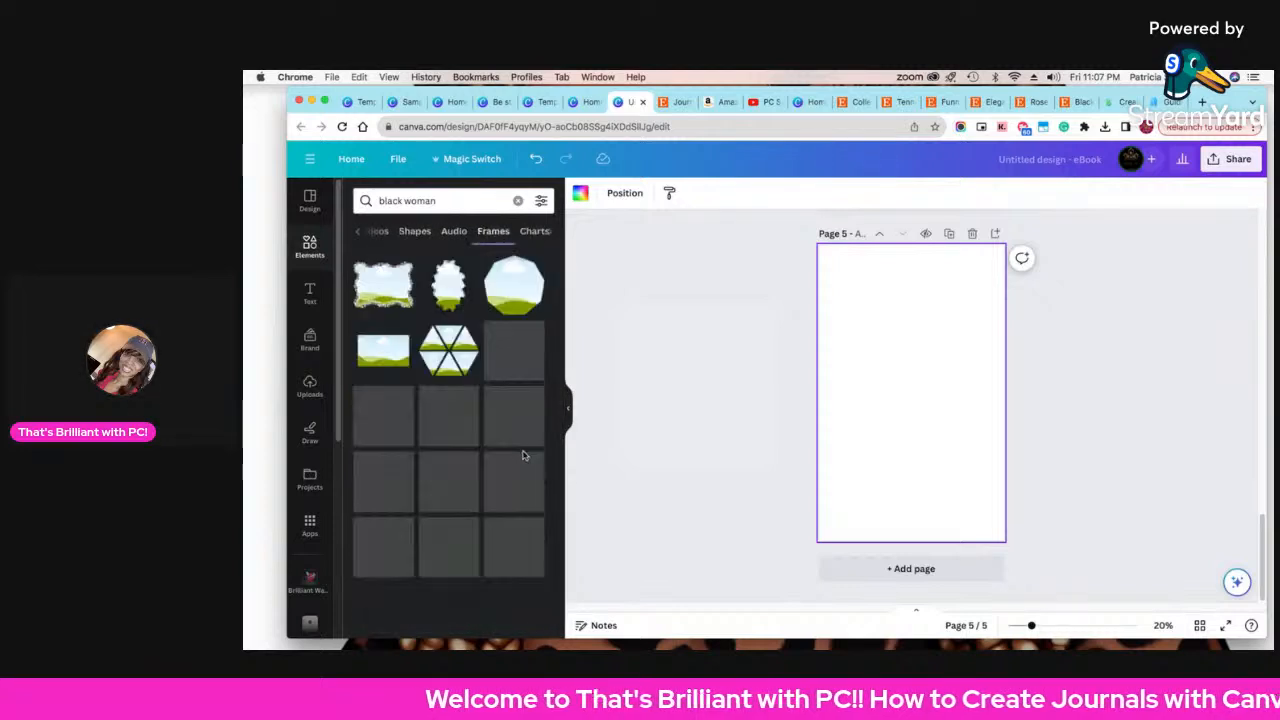
scroll(510, 470, "down", 1)
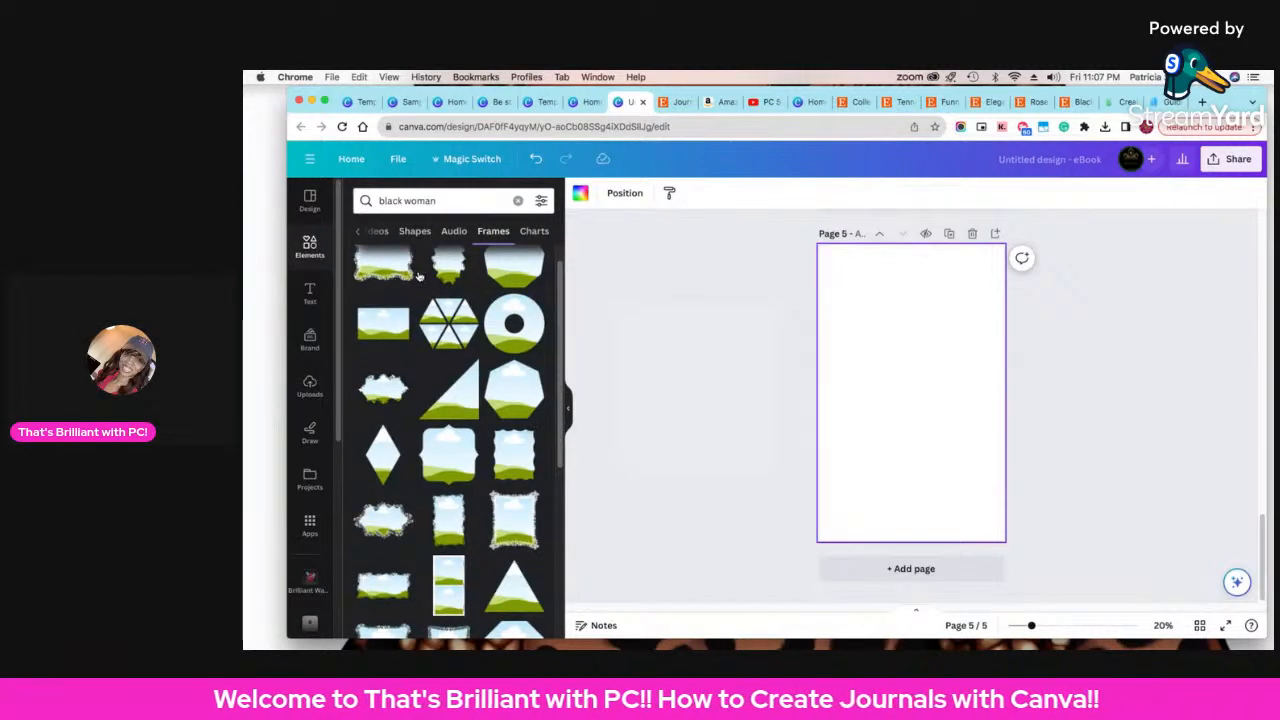
left_click(517, 201)
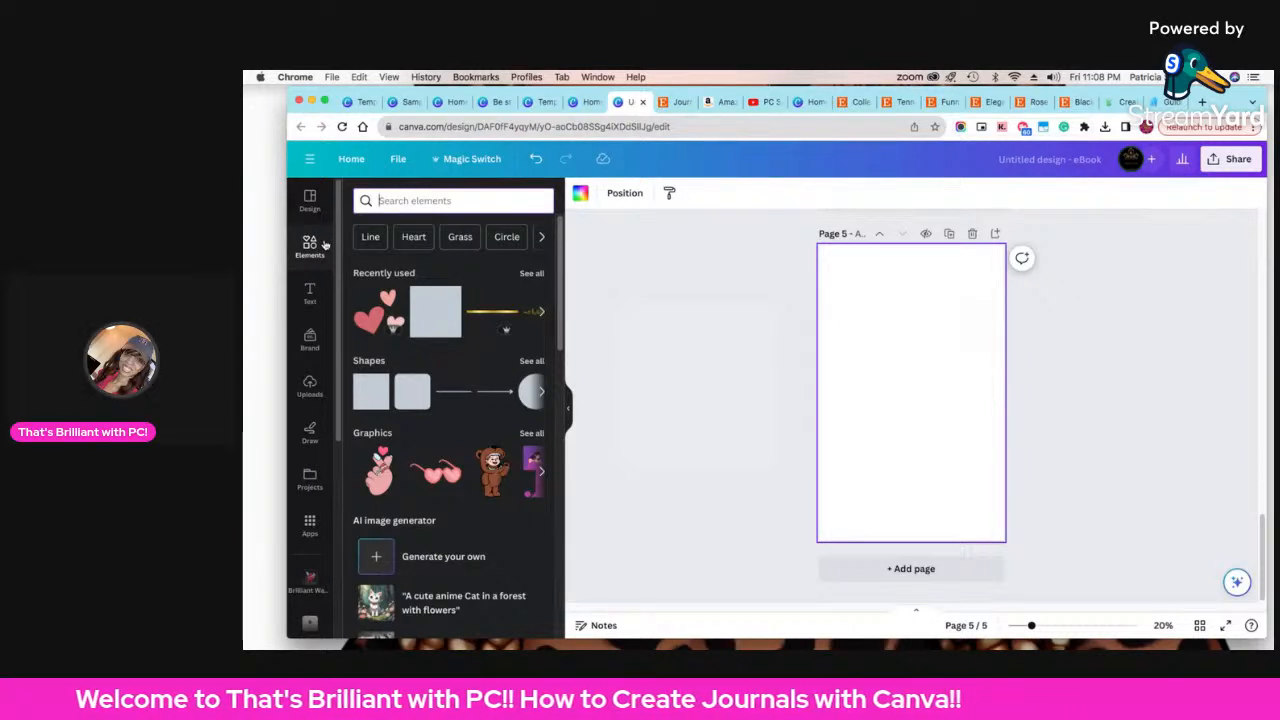
- Switch to Etsy, search for "prayer svg", and look over the first listings
left_click(1068, 104)
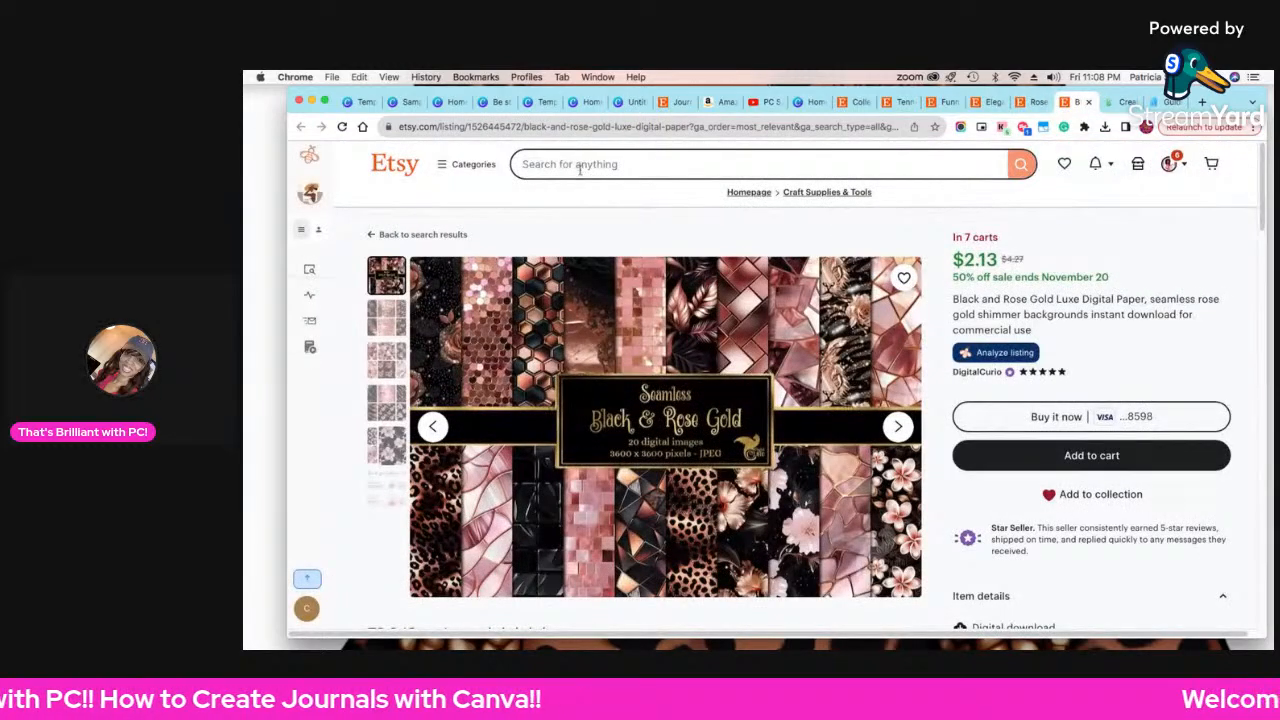
left_click(579, 167)
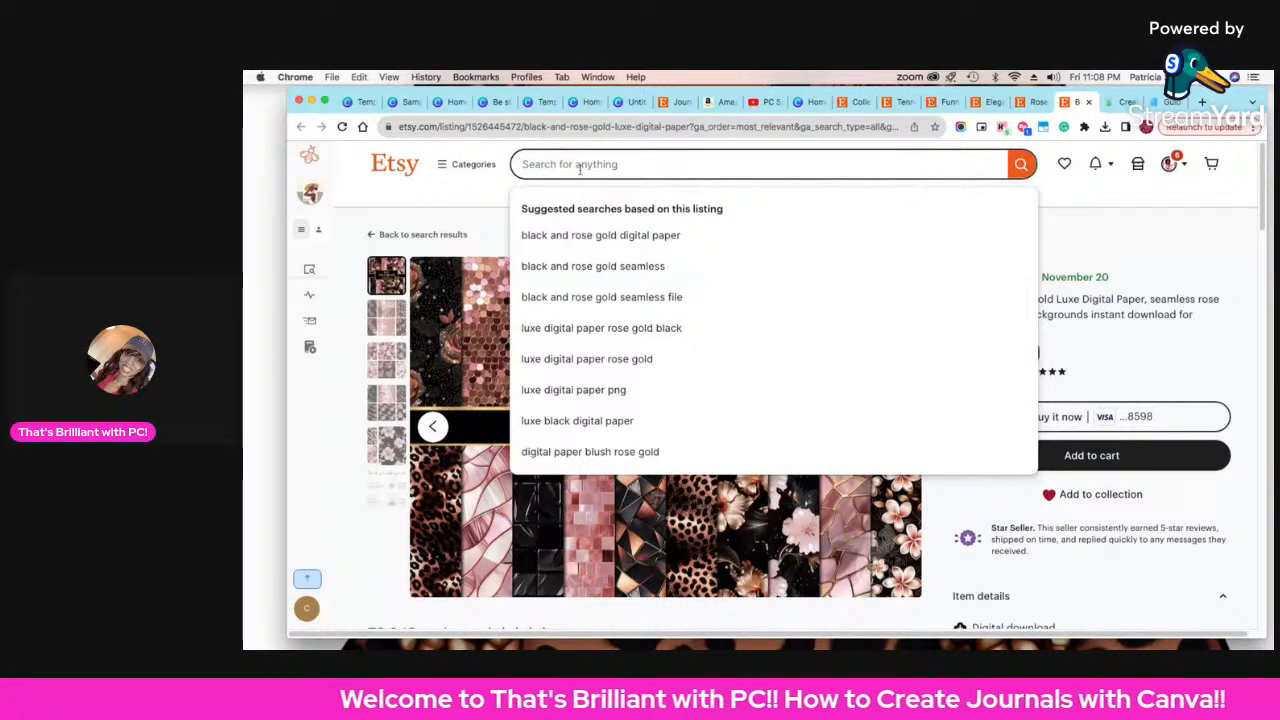
type("prayer")
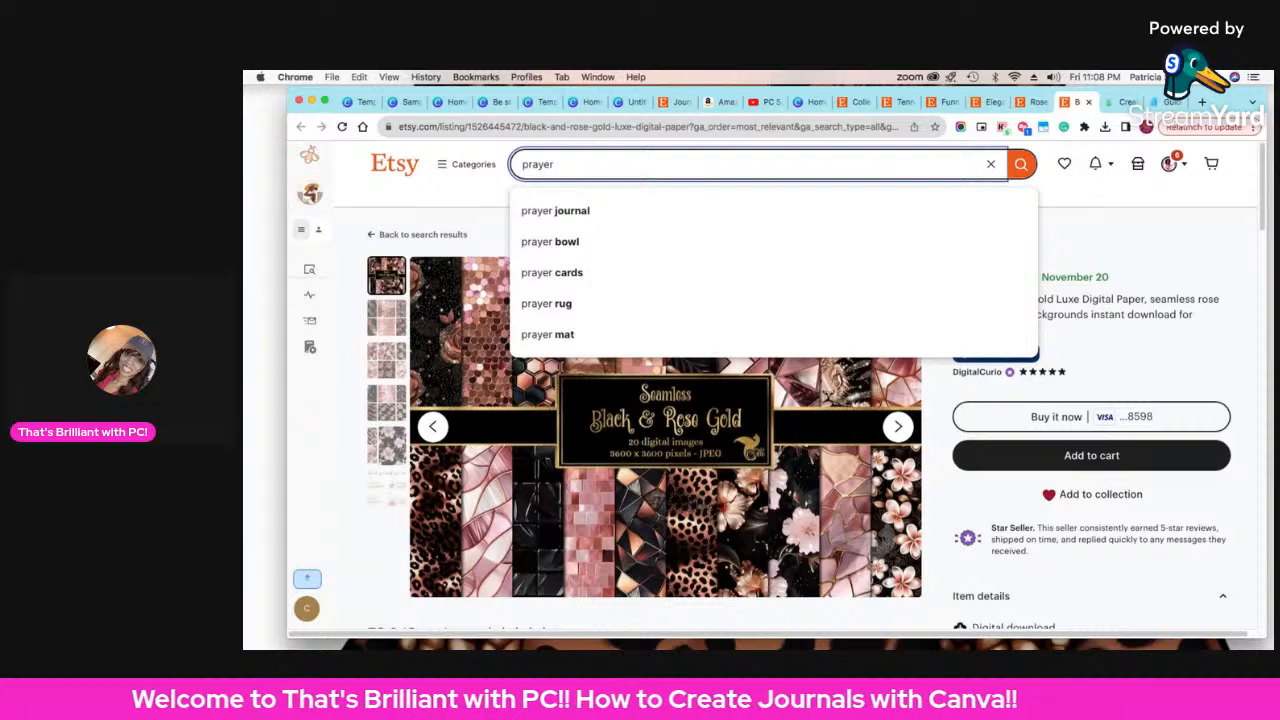
type(" svg")
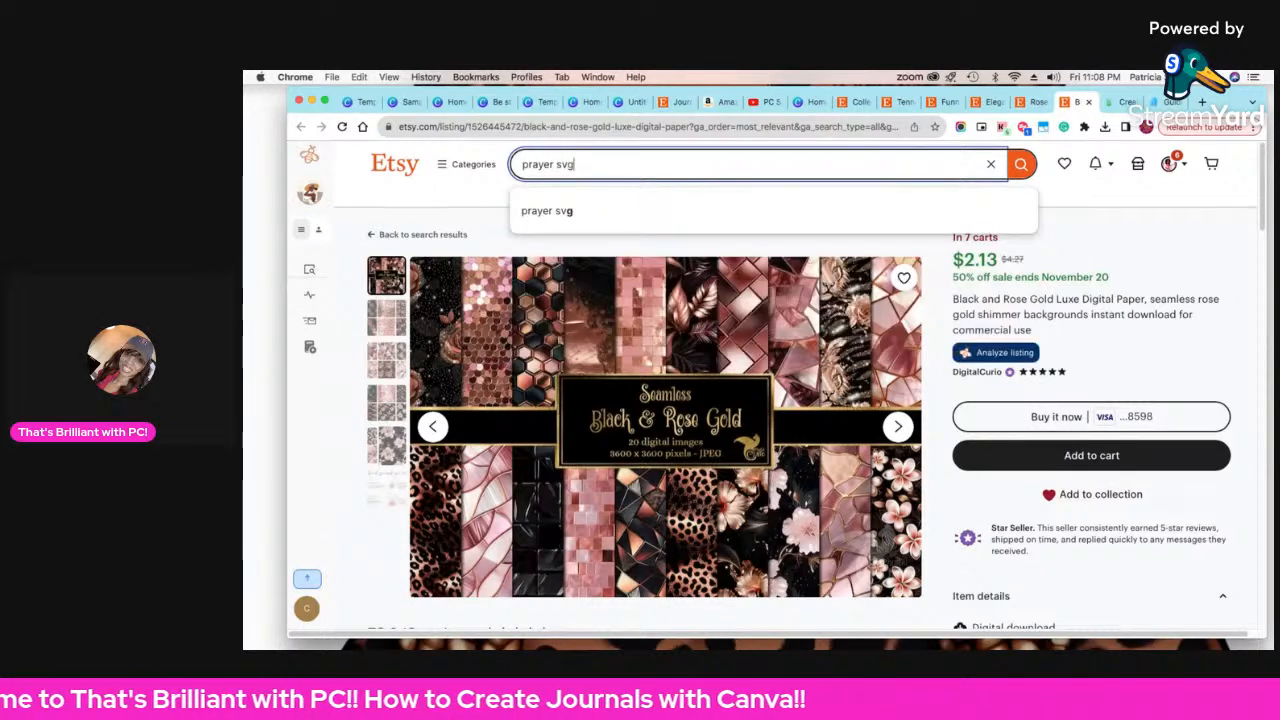
key("Return")
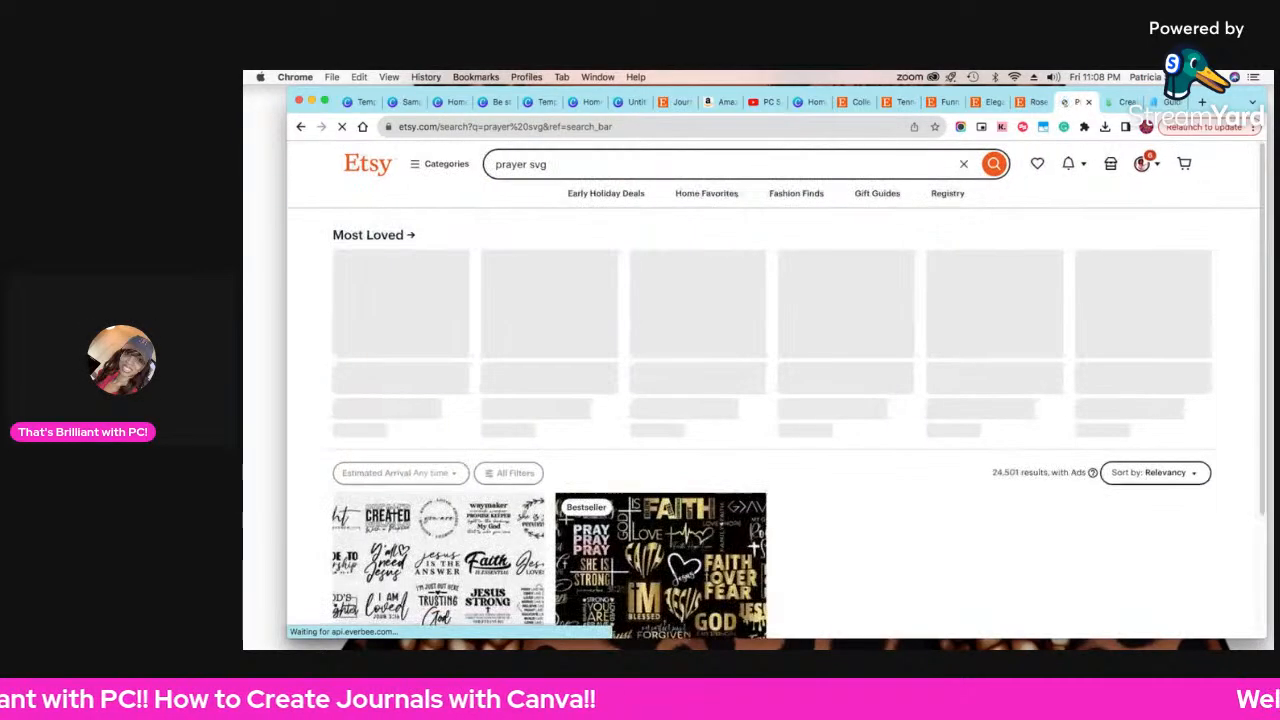
scroll(632, 447, "down", 2)
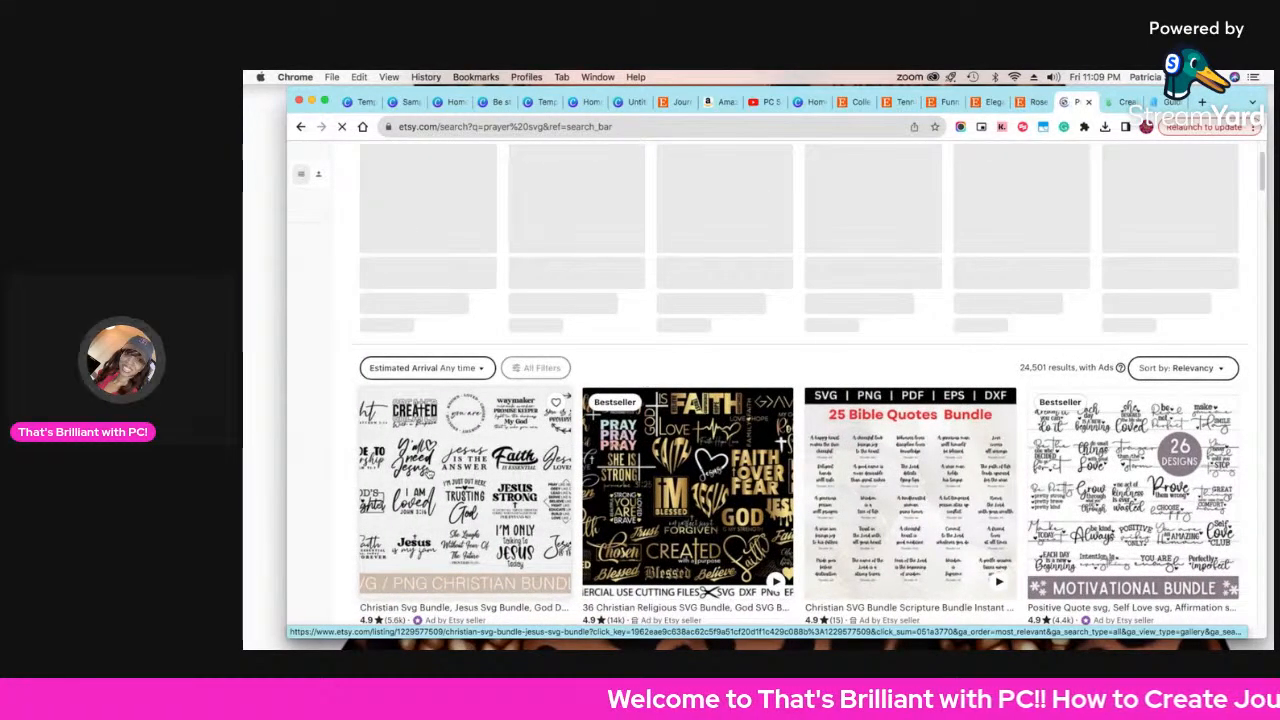
- Open the SVG / PNG Christian Bundle listing and view both of its preview images
left_click(428, 468)
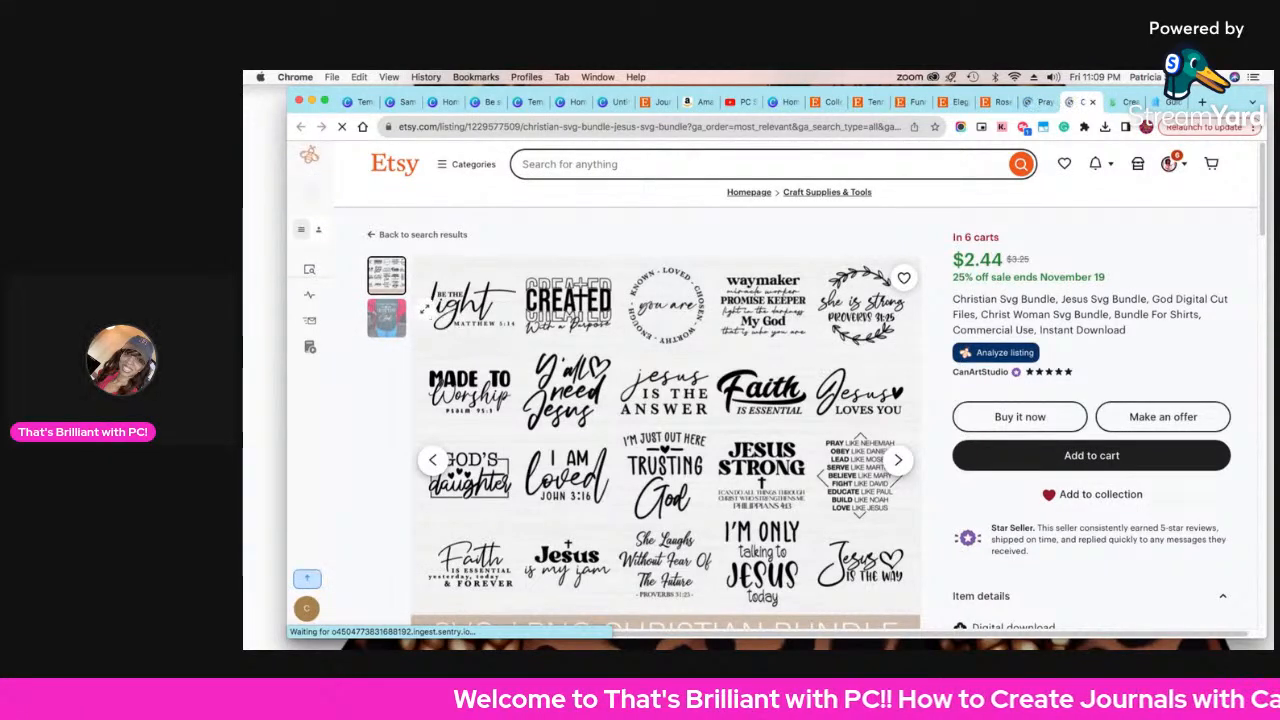
left_click(397, 330)
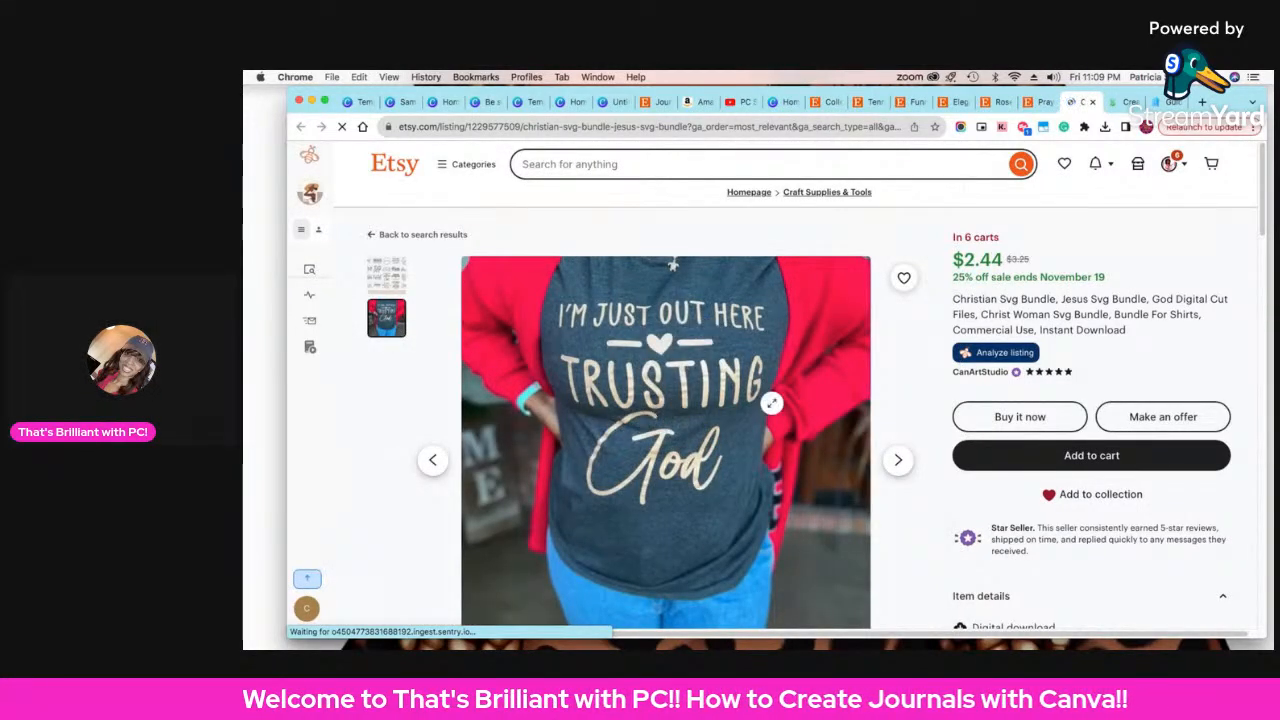
left_click(383, 276)
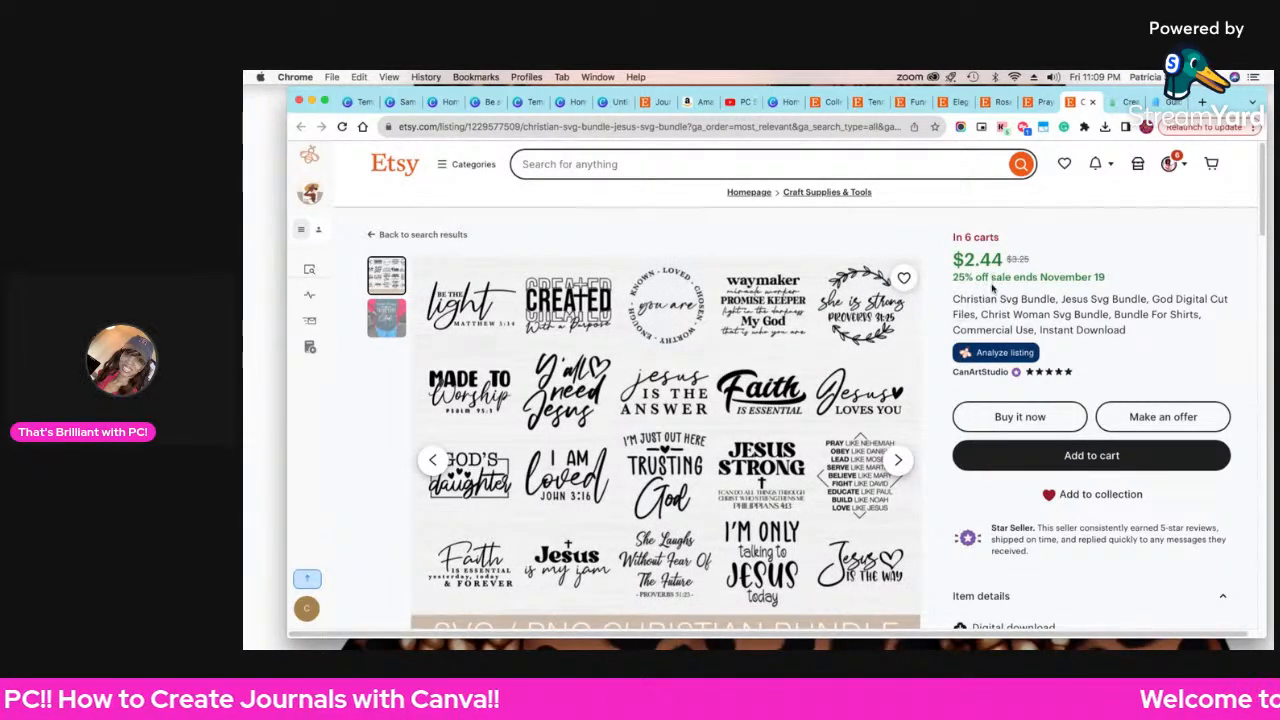
- Read the bundle's reviews and full item description, including the file formats and commercial-use terms
scroll(1015, 502, "down", 5)
scroll(1015, 502, "down", 3)
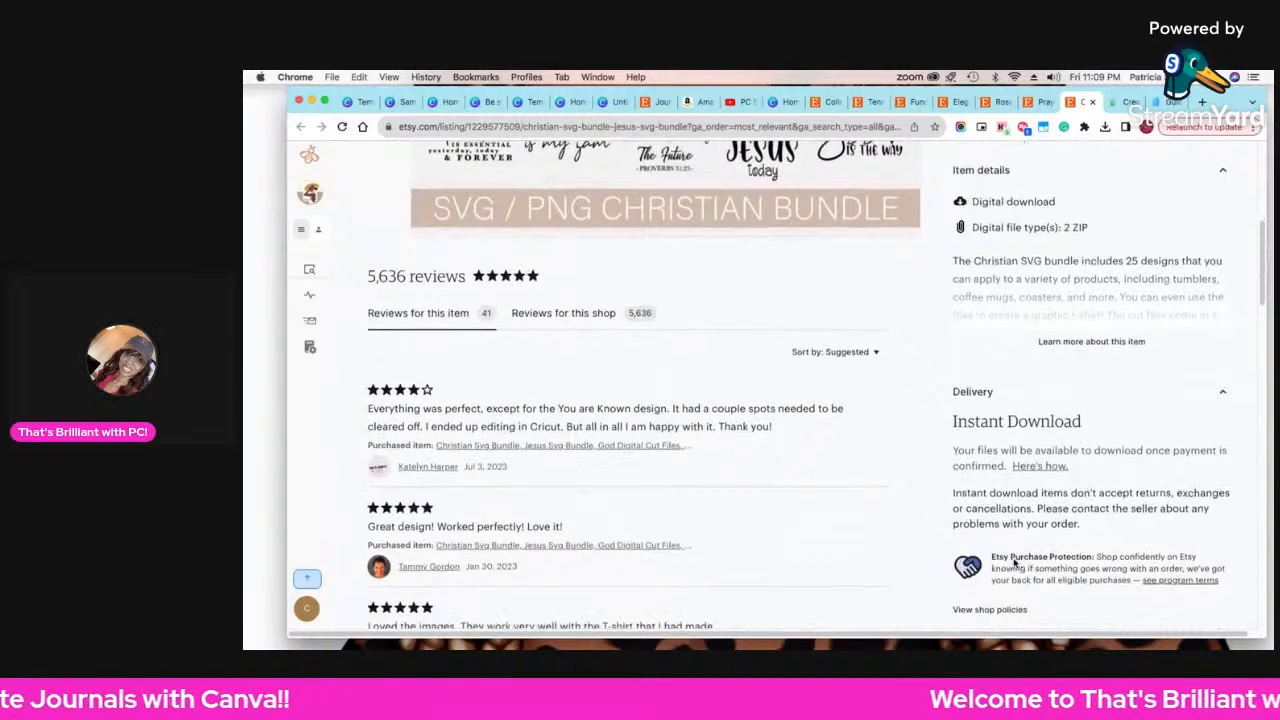
scroll(1012, 556, "down", 3)
scroll(1012, 550, "up", 5)
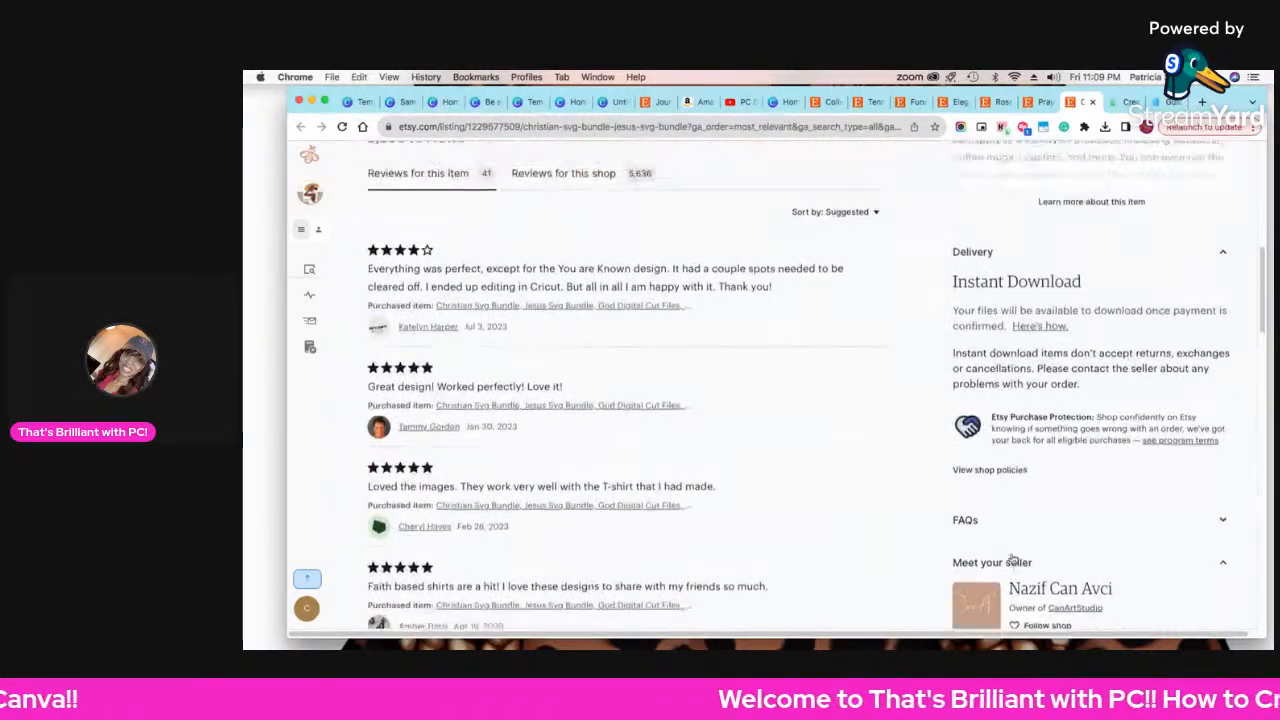
left_click(1080, 361)
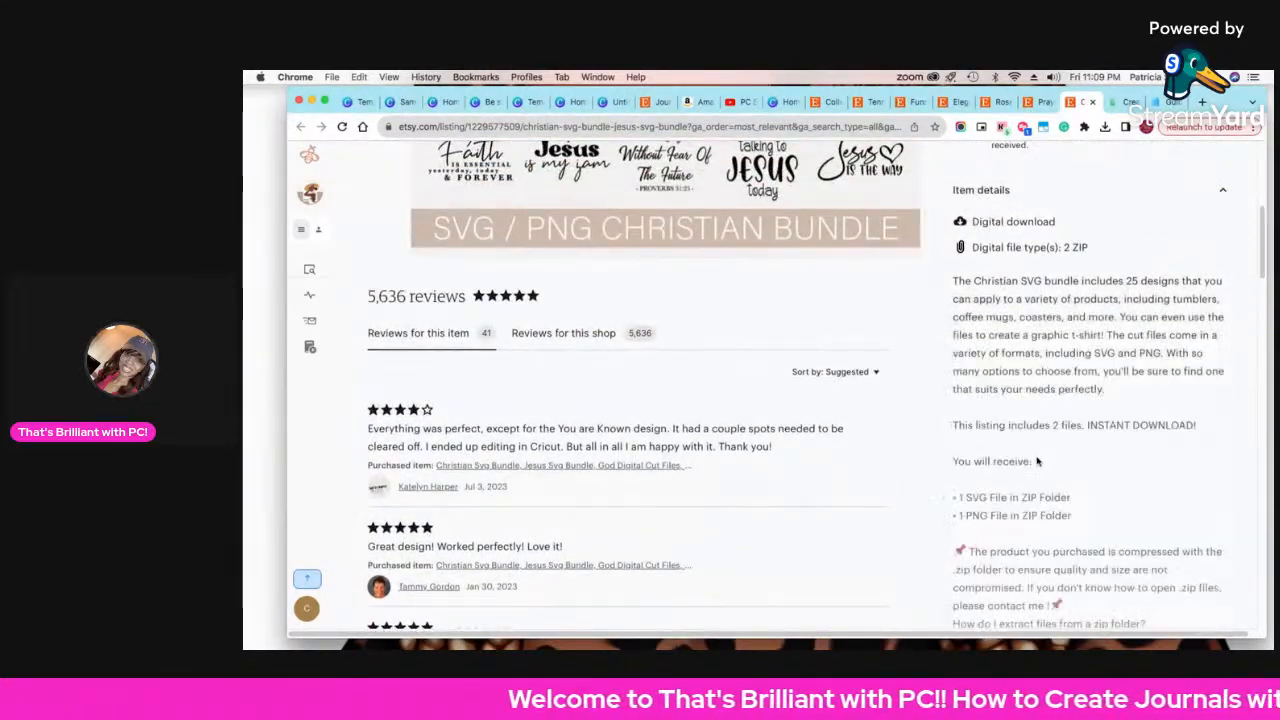
scroll(1005, 543, "down", 5)
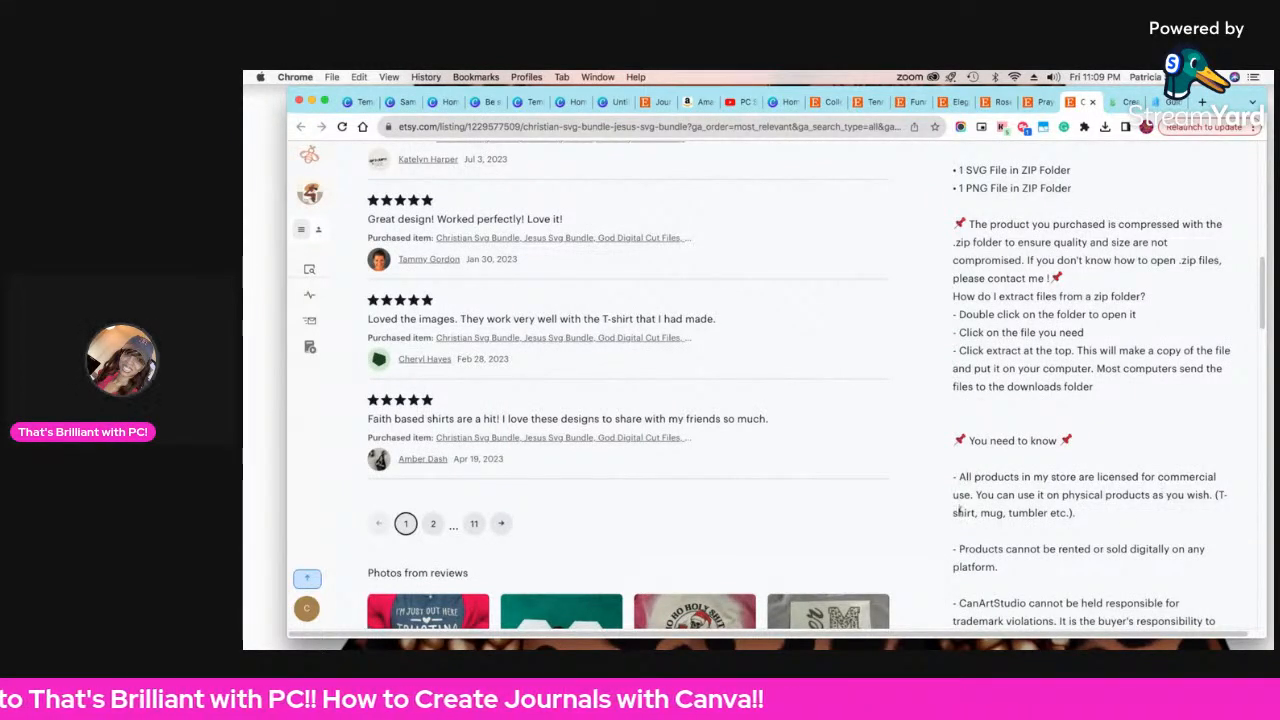
scroll(860, 457, "up", 12)
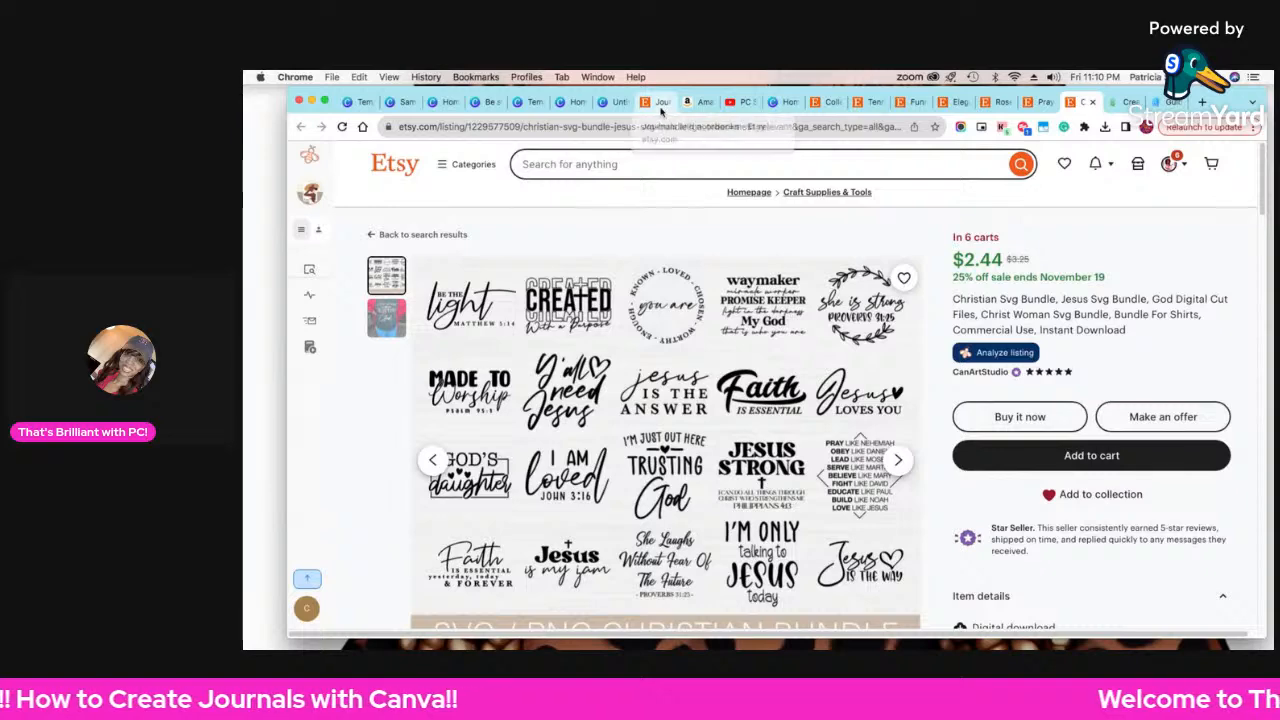
- Go back to the Bright Ideas cover in the Canva design, and switch to Printify's journal search results
left_click(620, 103)
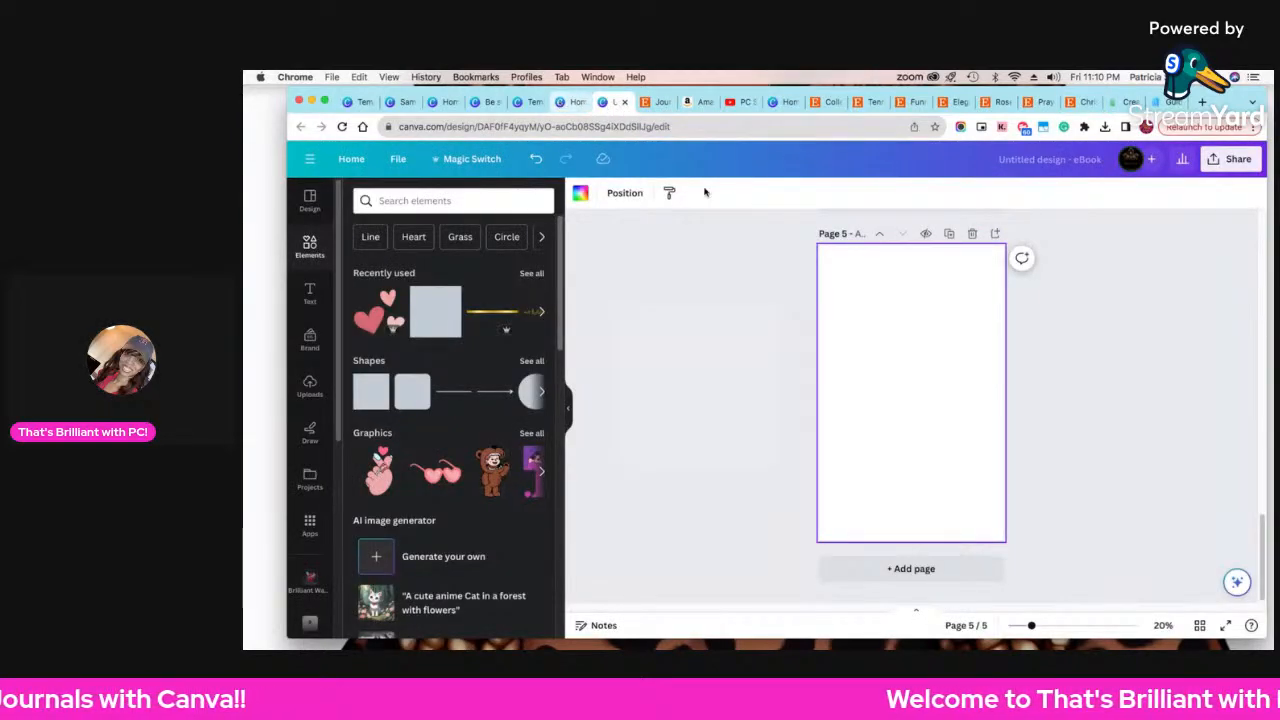
scroll(868, 310, "up", 10)
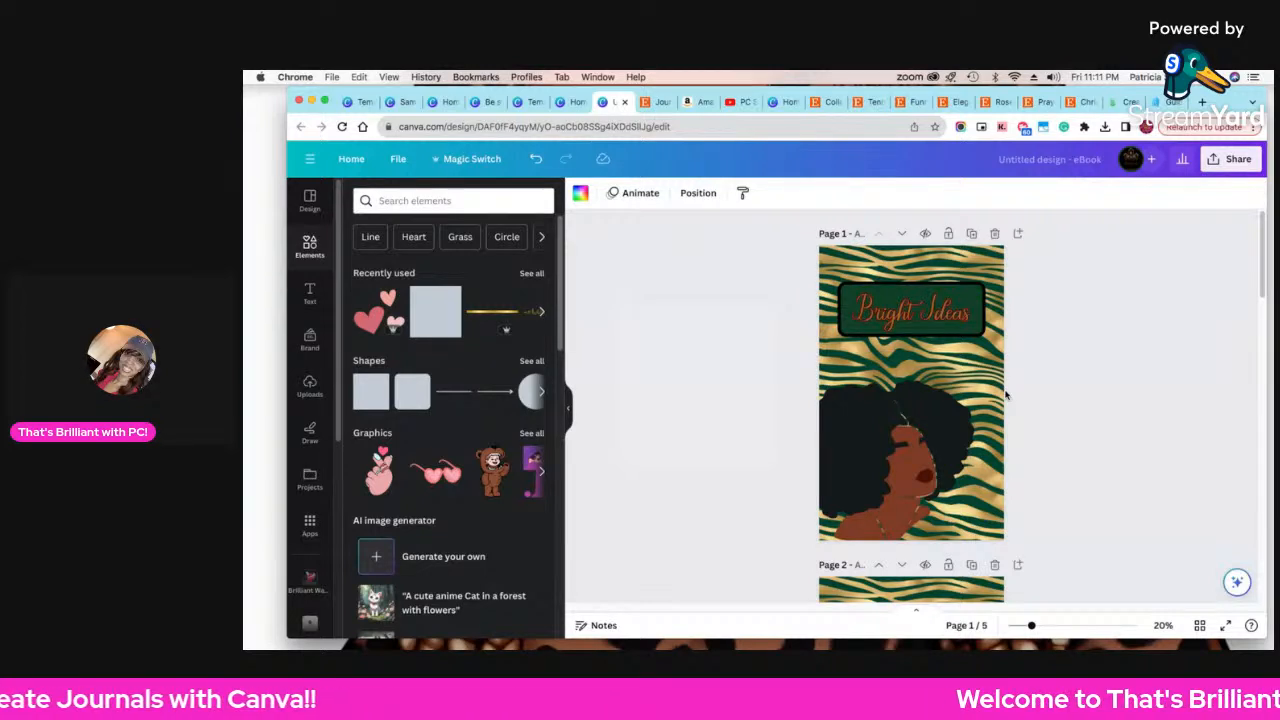
left_click(1118, 103)
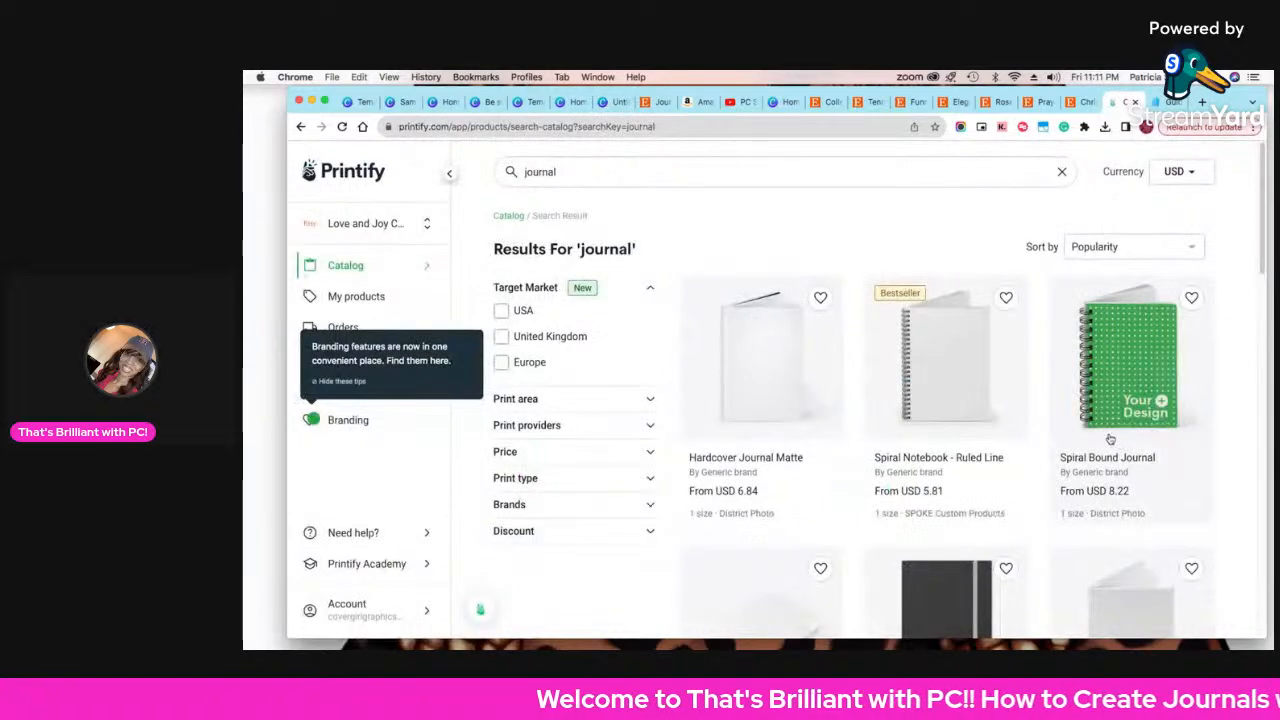
- Look over the journal search results in the catalog, and open the store settings
scroll(700, 440, "down", 5)
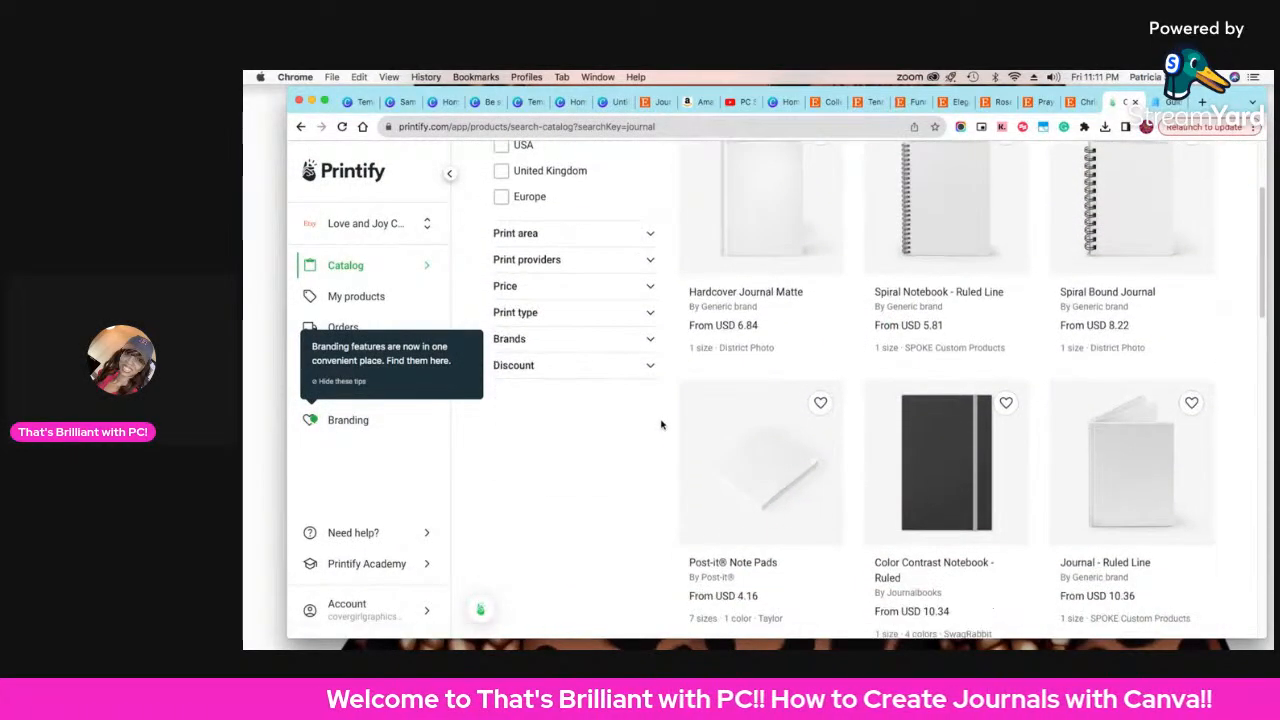
scroll(720, 452, "up", 1)
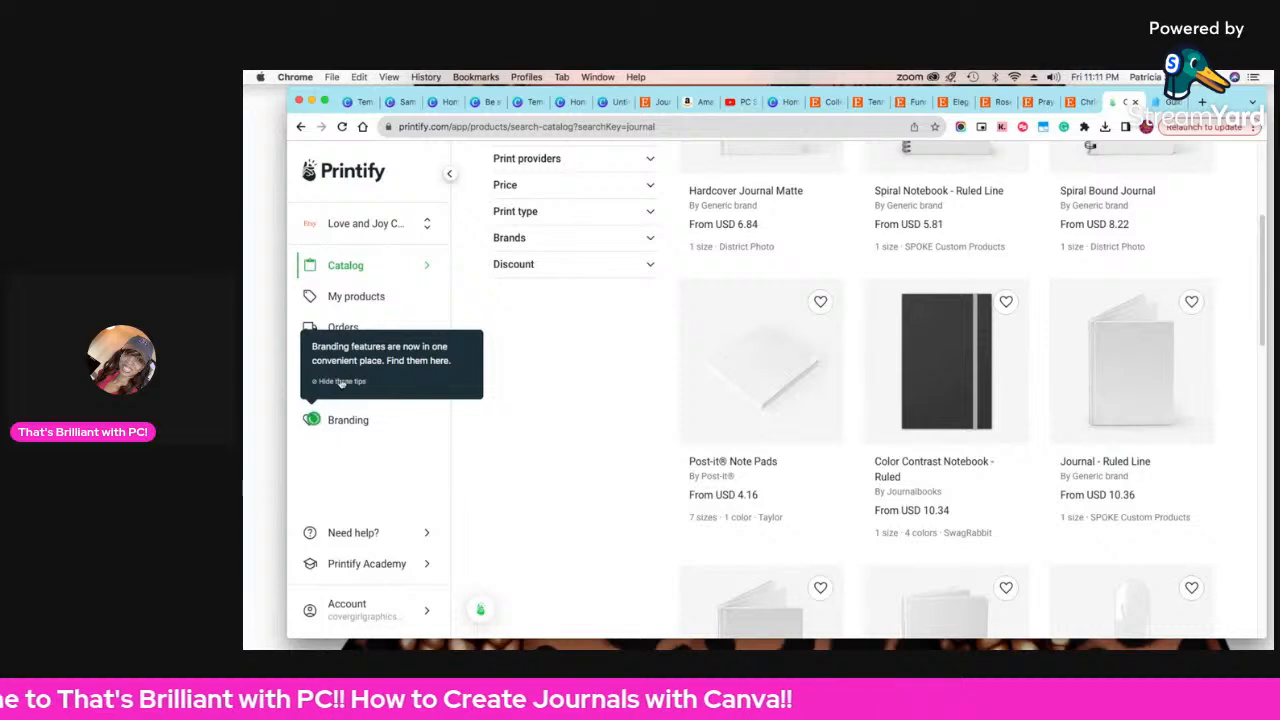
left_click(396, 424)
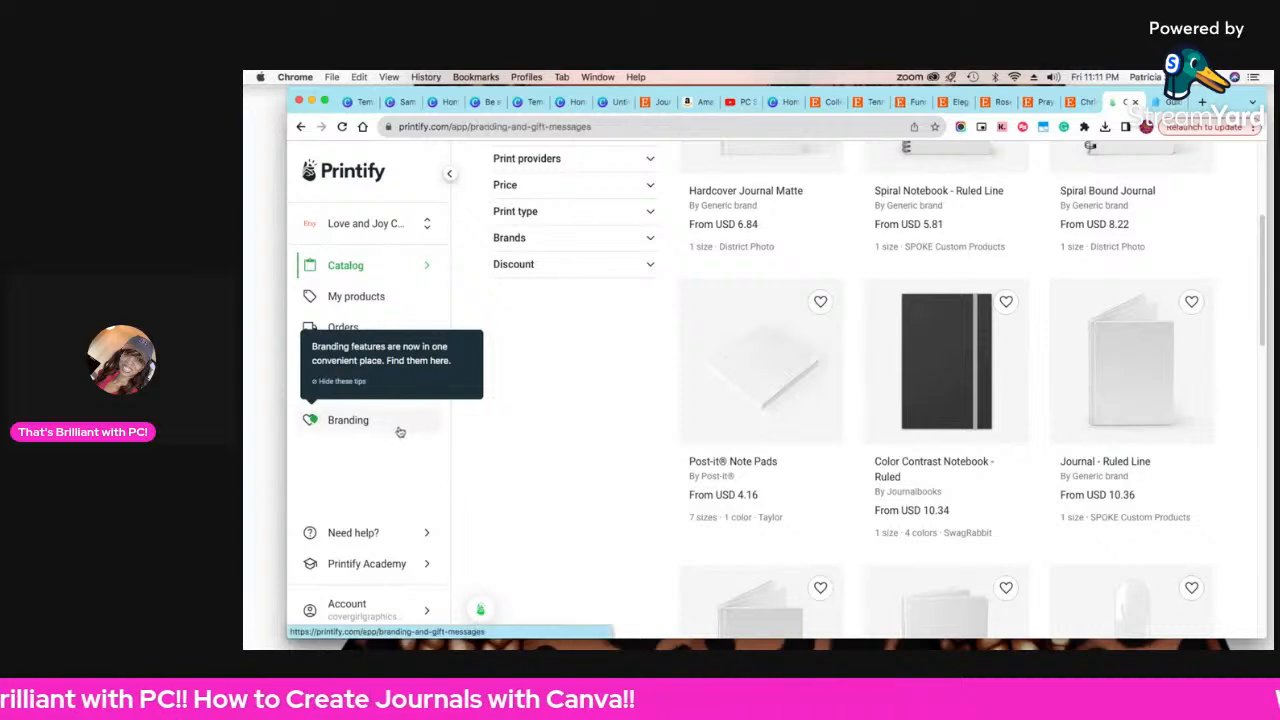
left_click(349, 388)
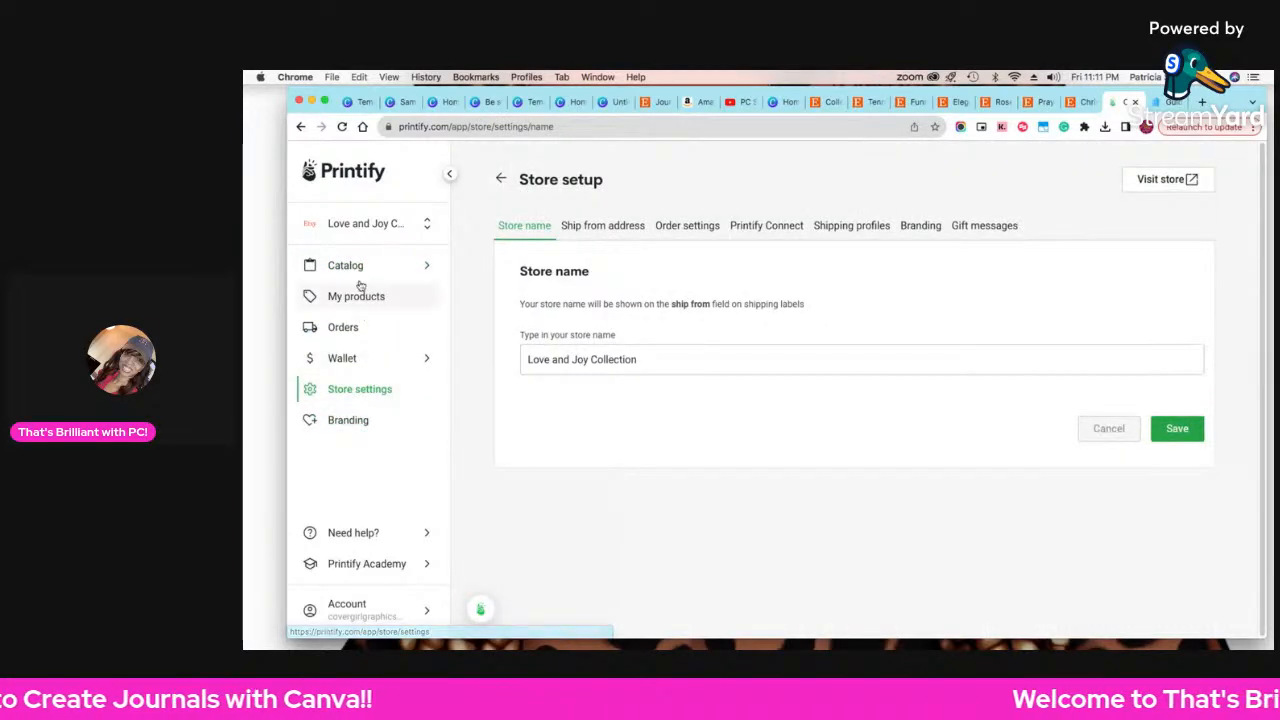
- Browse the catalog categories and expand Home & Living to view its subcategories down to Journals & Notebooks
mouse_move(362, 272)
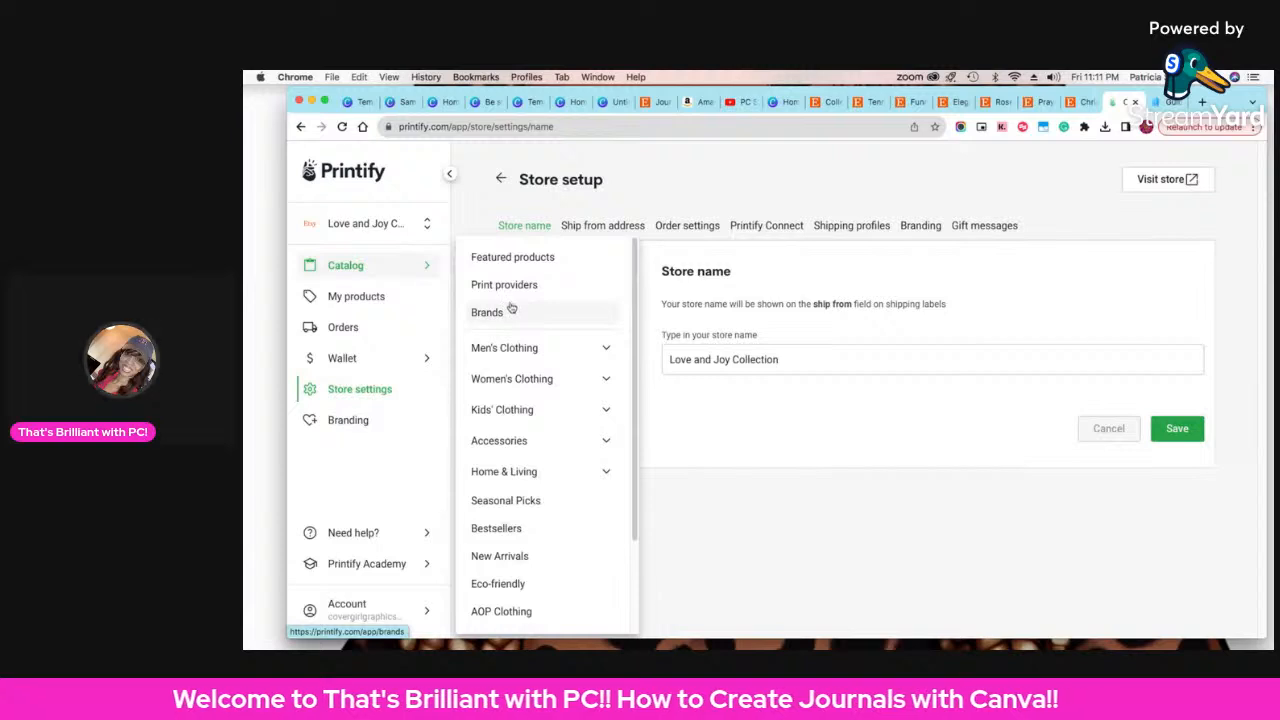
scroll(530, 470, "down", 3)
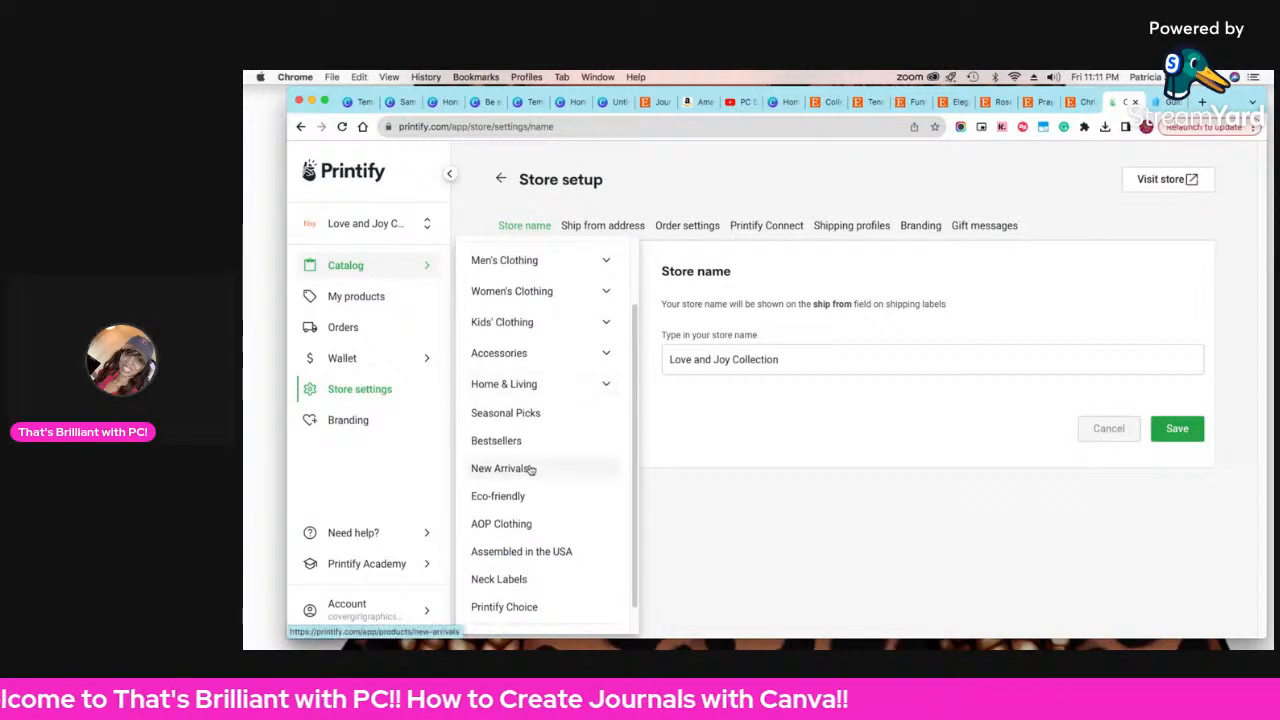
scroll(531, 469, "up", 3)
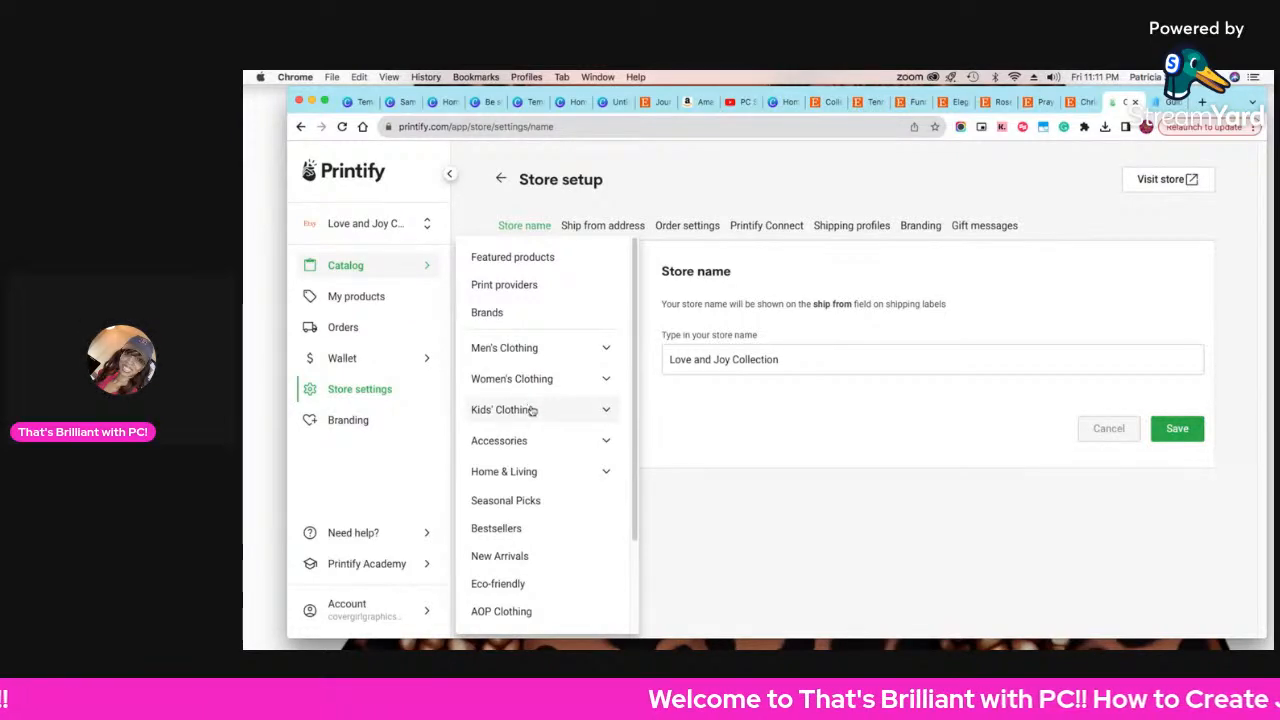
left_click(528, 479)
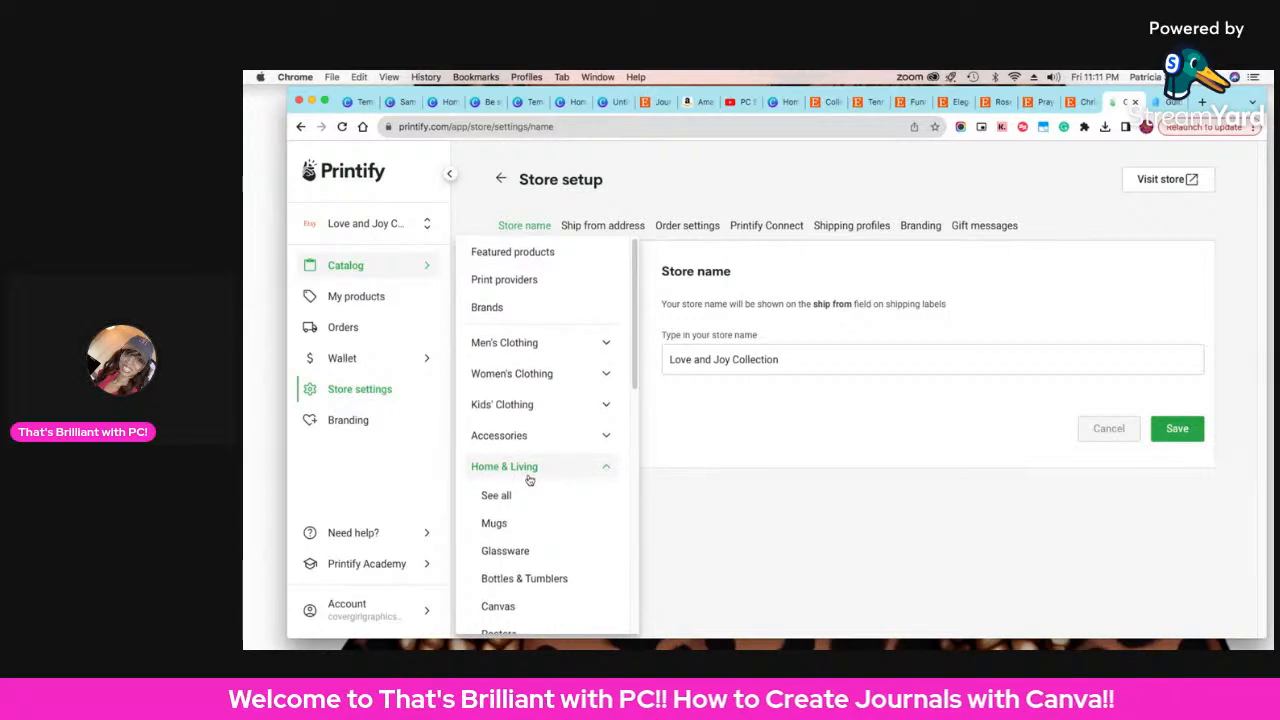
scroll(531, 479, "down", 2)
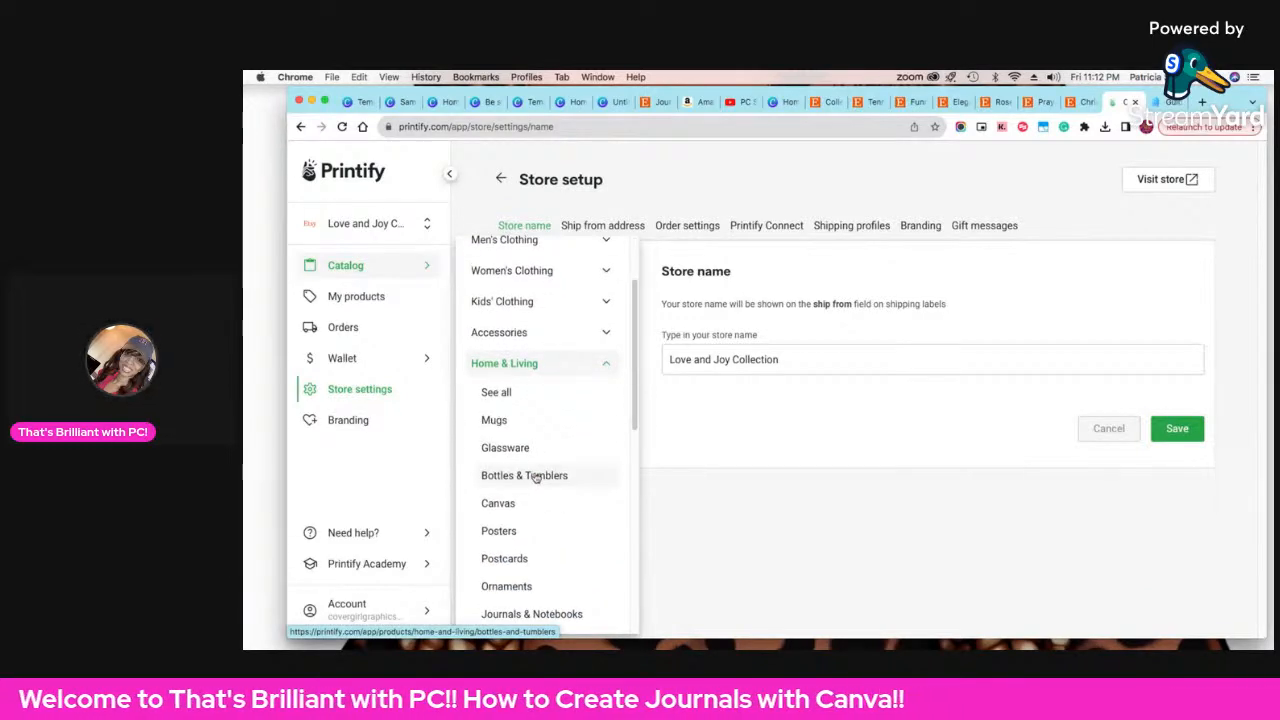
scroll(535, 478, "down", 1)
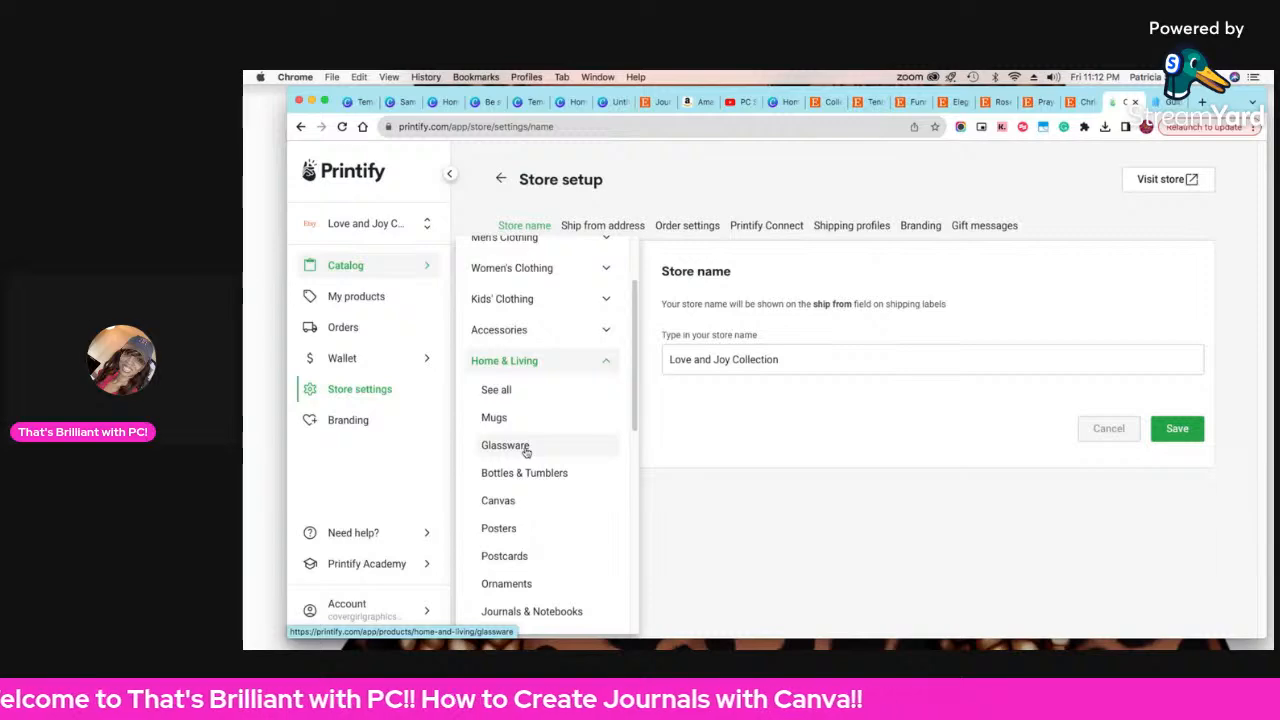
- Switch to the Etsy Christian SVG bundle listing and view its T-shirt preview and its design overview image
left_click(1078, 103)
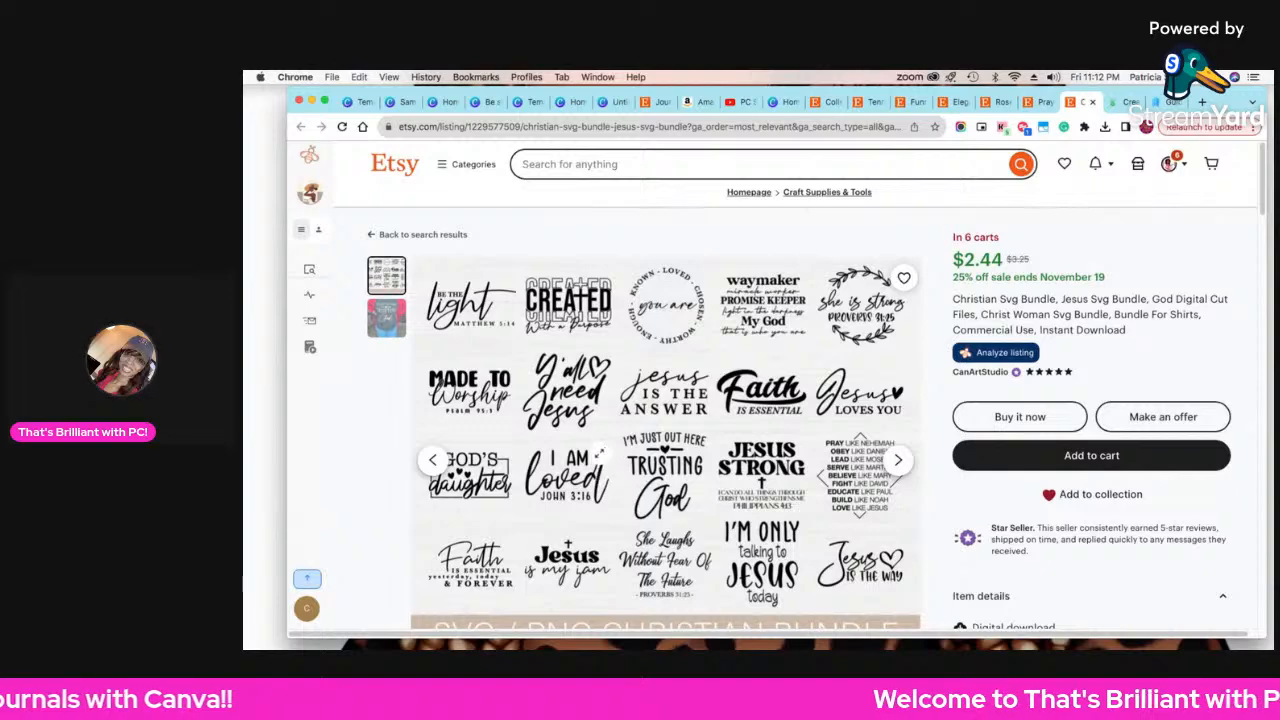
left_click(383, 318)
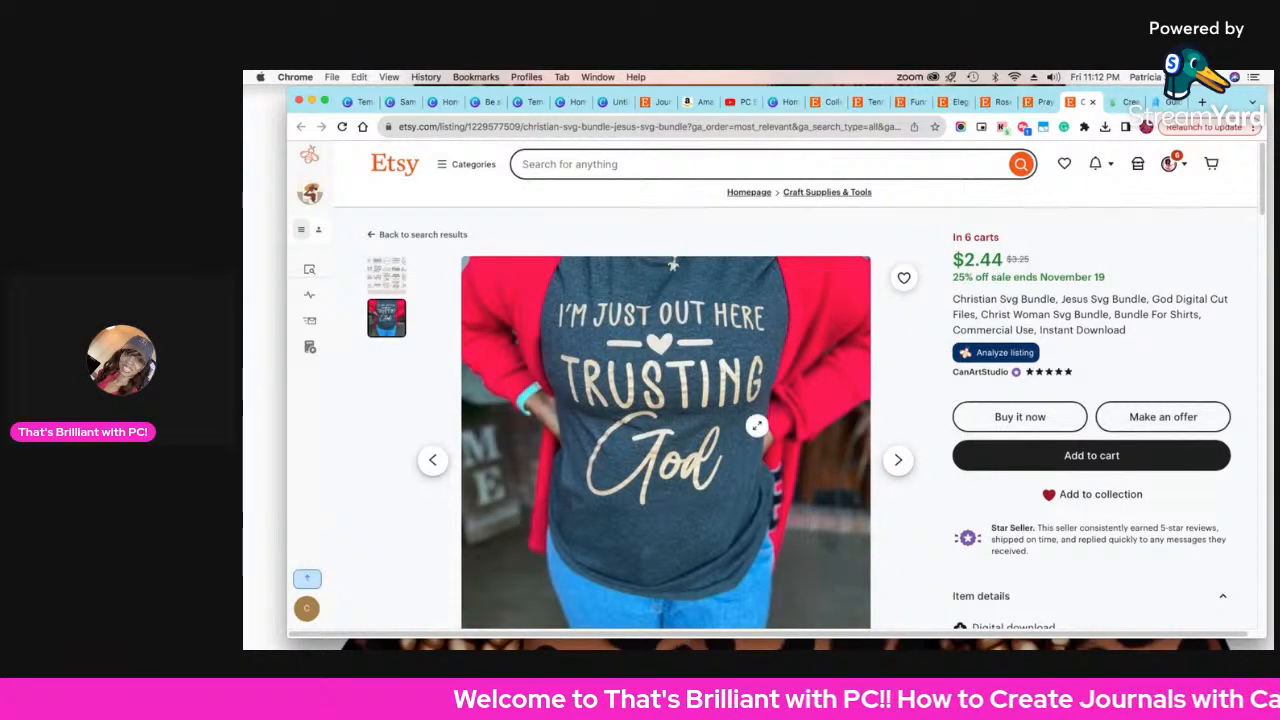
left_click(387, 285)
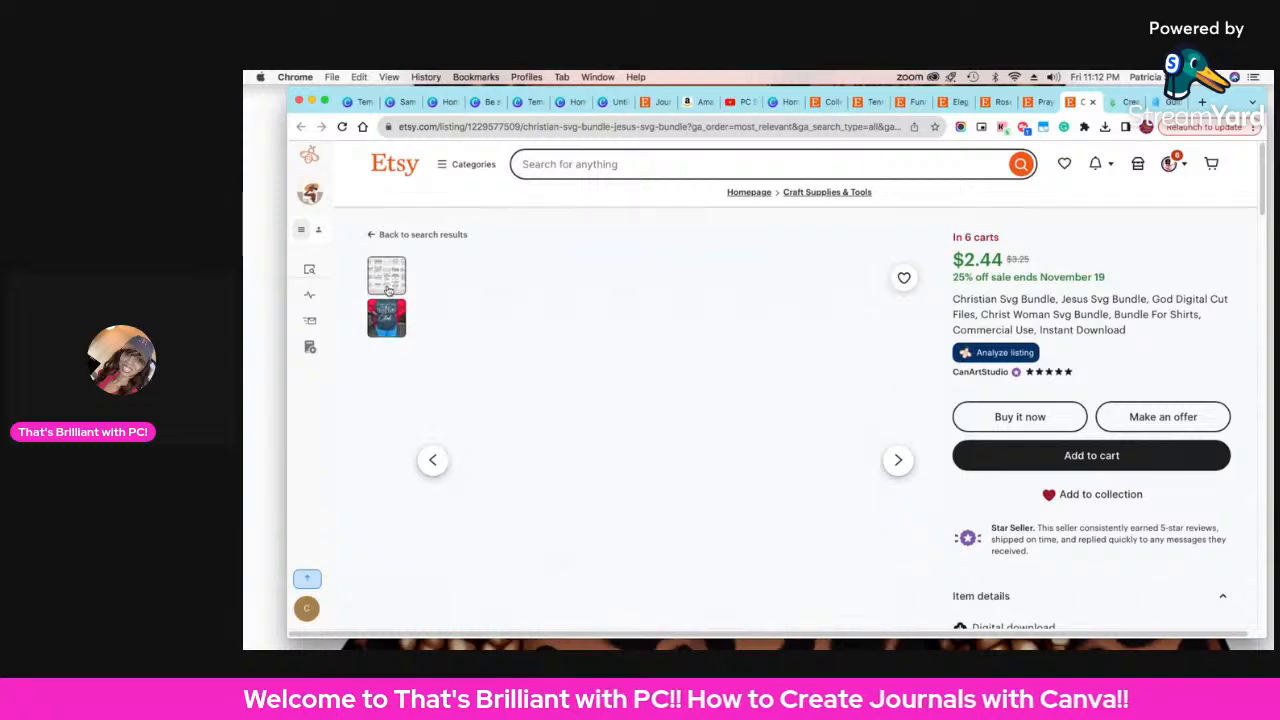
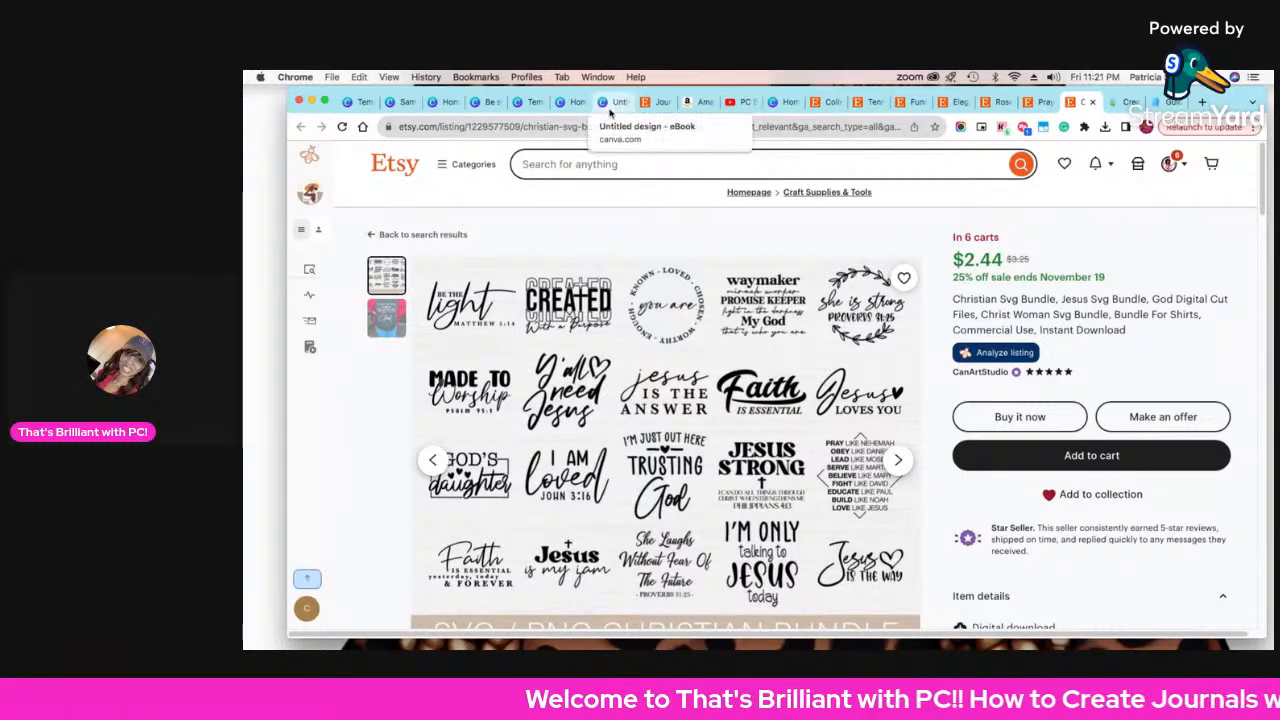
- Look through the open Canva pages, including the gratitude journal template and the Be still Prayer Journal, and browse the recent designs on the home page
left_click(563, 104)
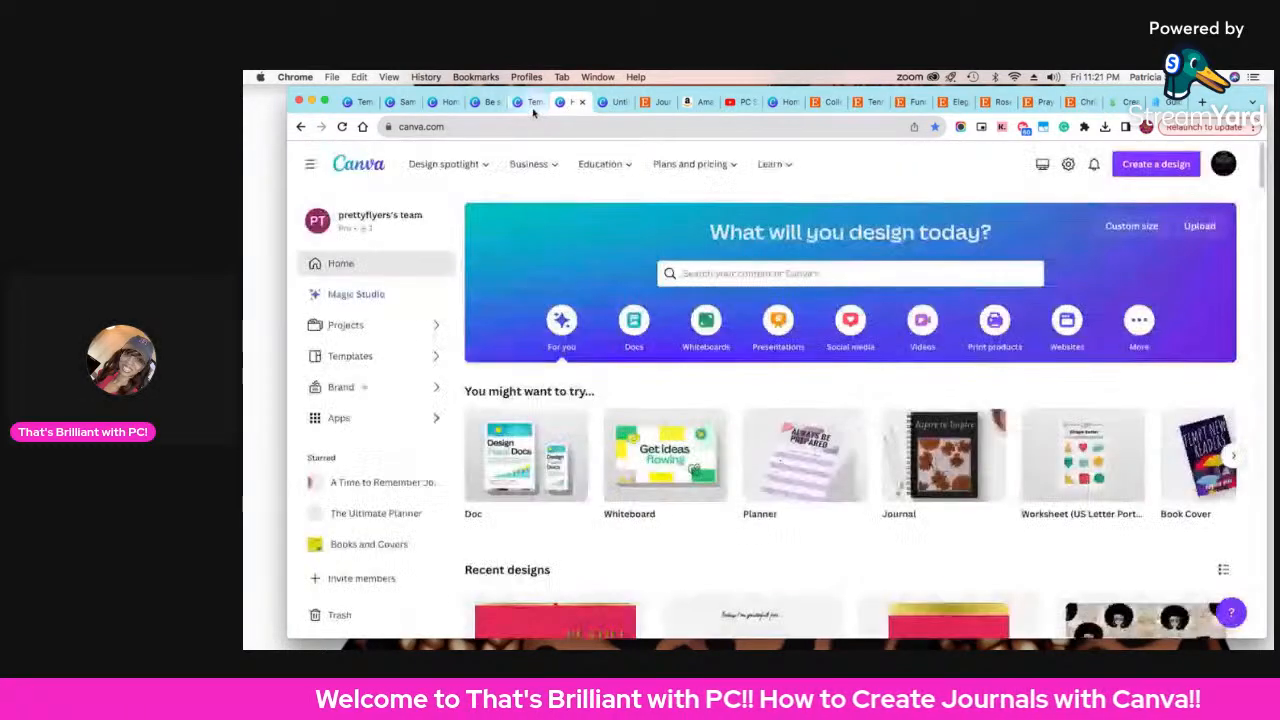
left_click(533, 108)
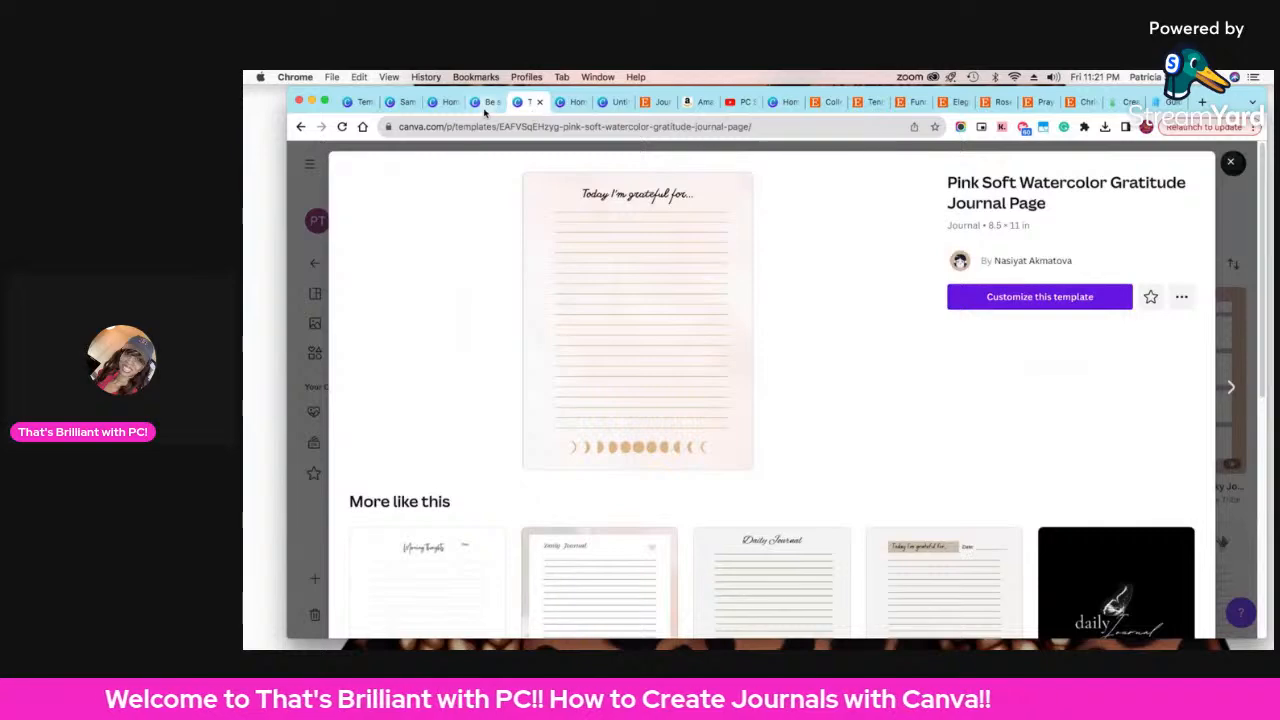
left_click(477, 106)
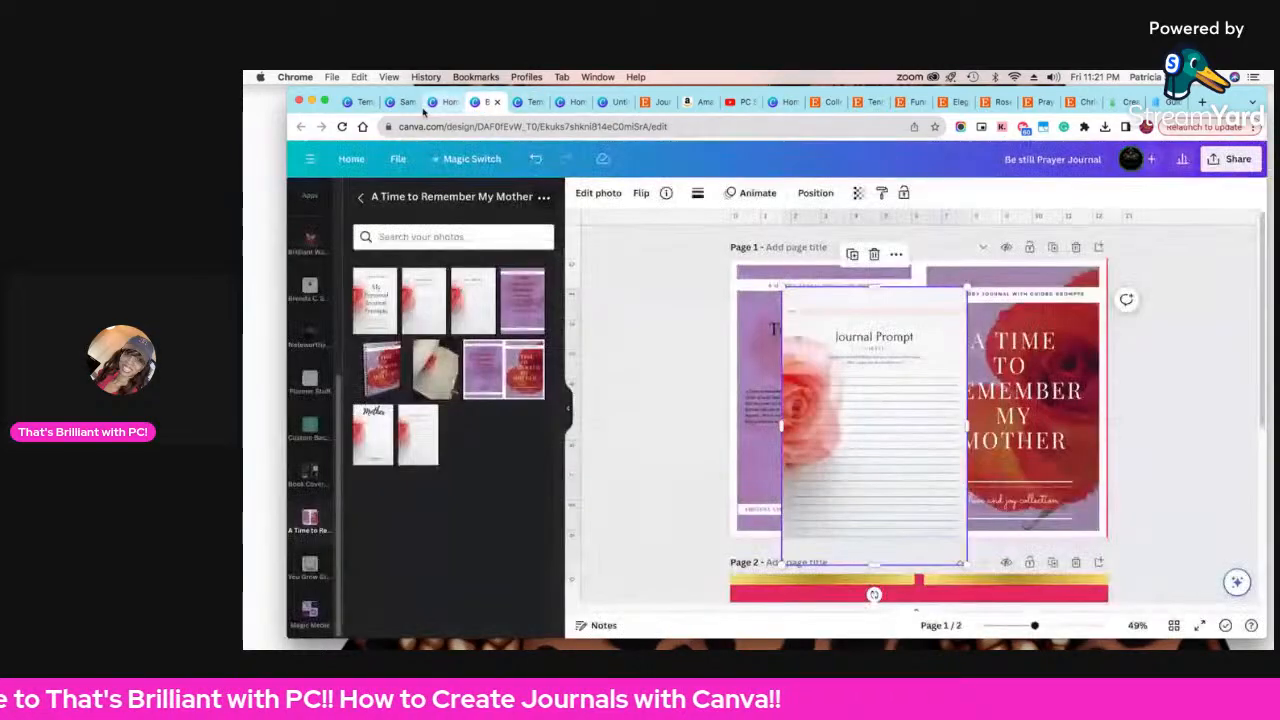
left_click(437, 104)
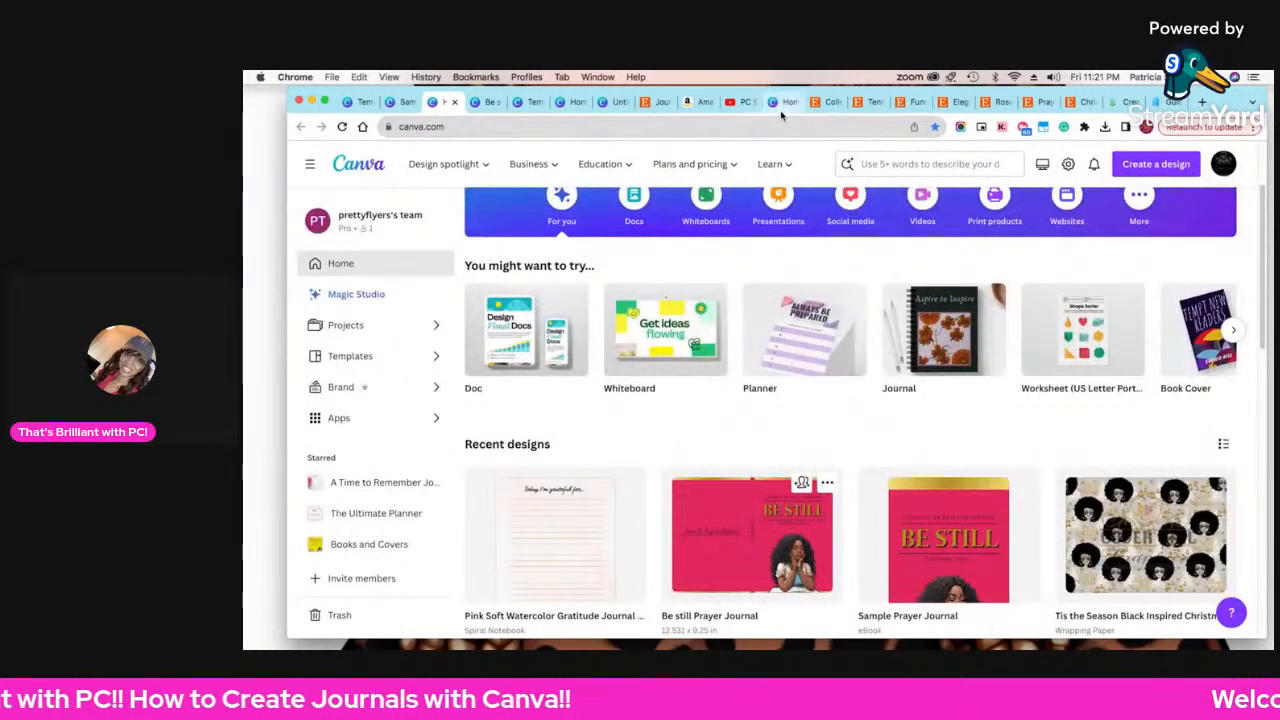
scroll(845, 512, "down", 5)
scroll(845, 512, "up", 1)
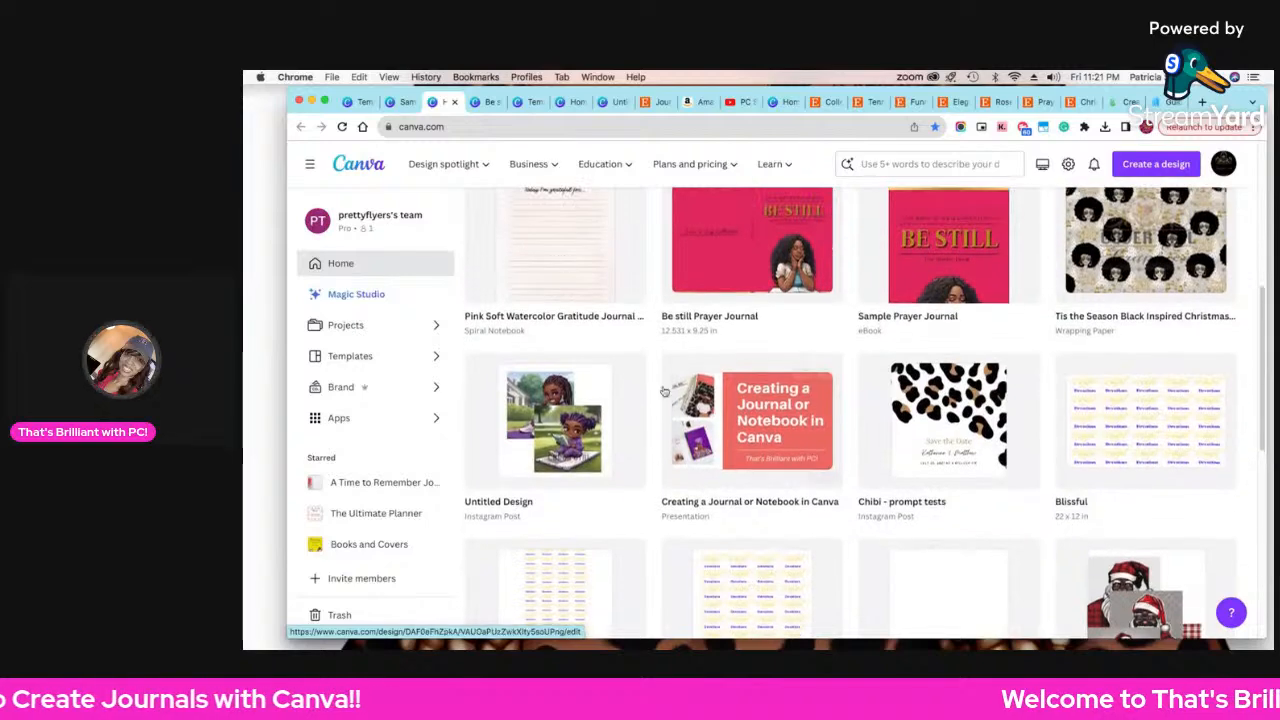
- Switch to the untitled eBook design and review the Bright Ideas front cover and its Love & Joy Collection back cover
left_click(616, 104)
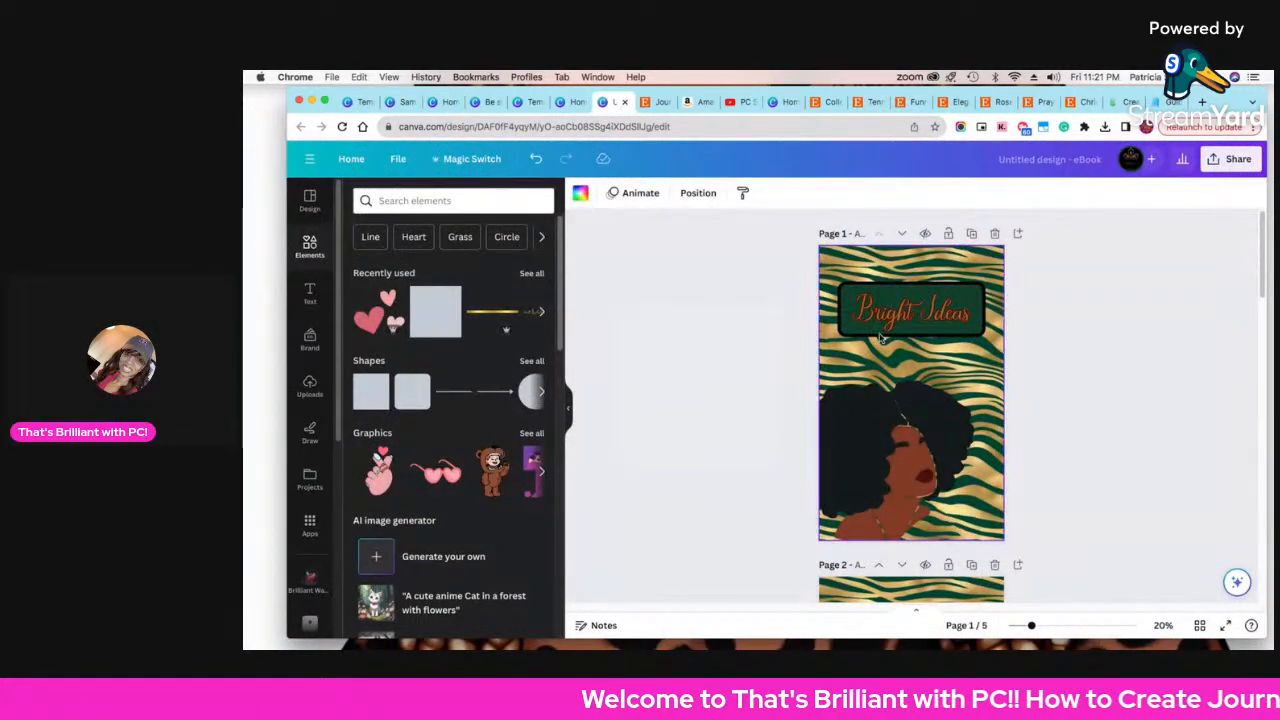
scroll(970, 492, "down", 1)
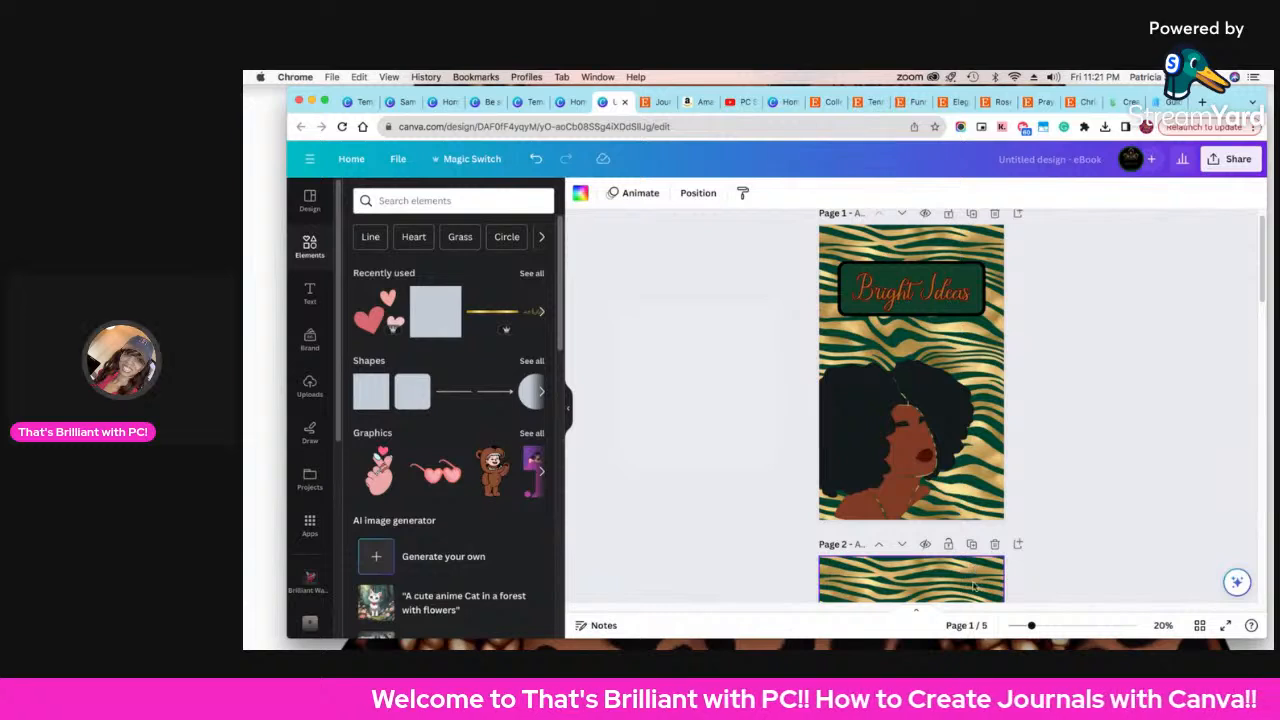
scroll(917, 418, "down", 5)
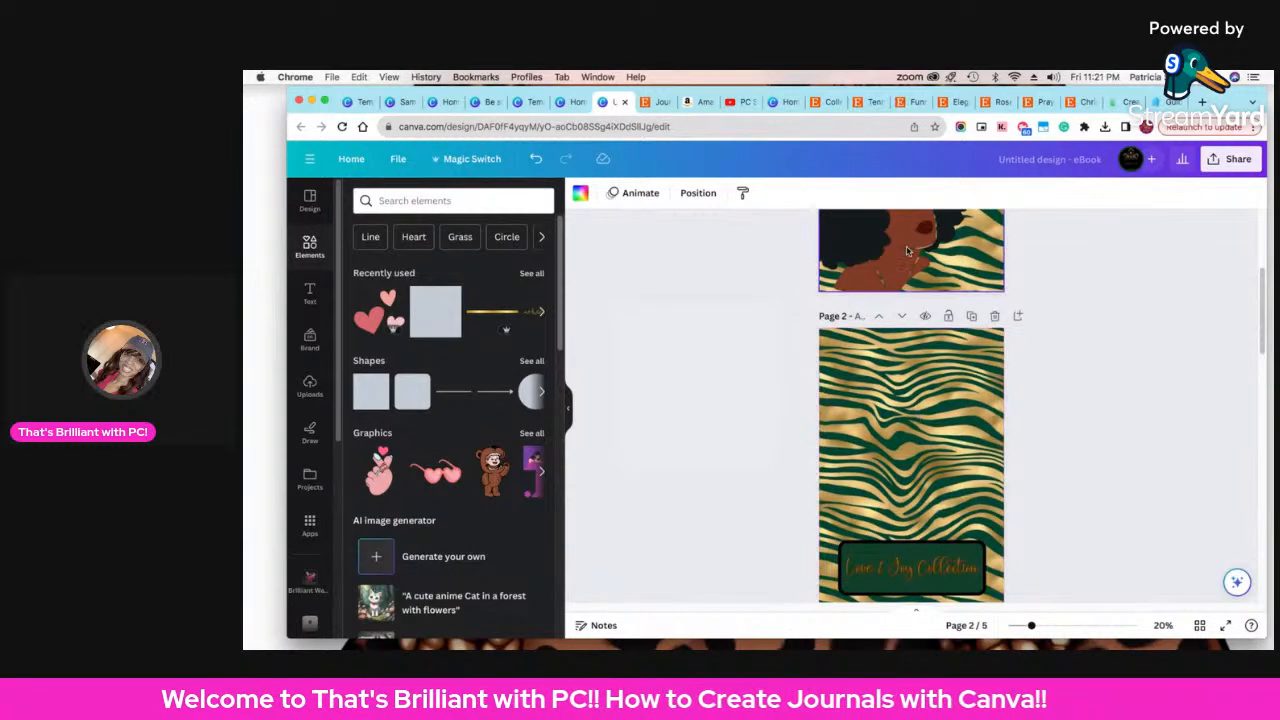
scroll(912, 440, "up", 1)
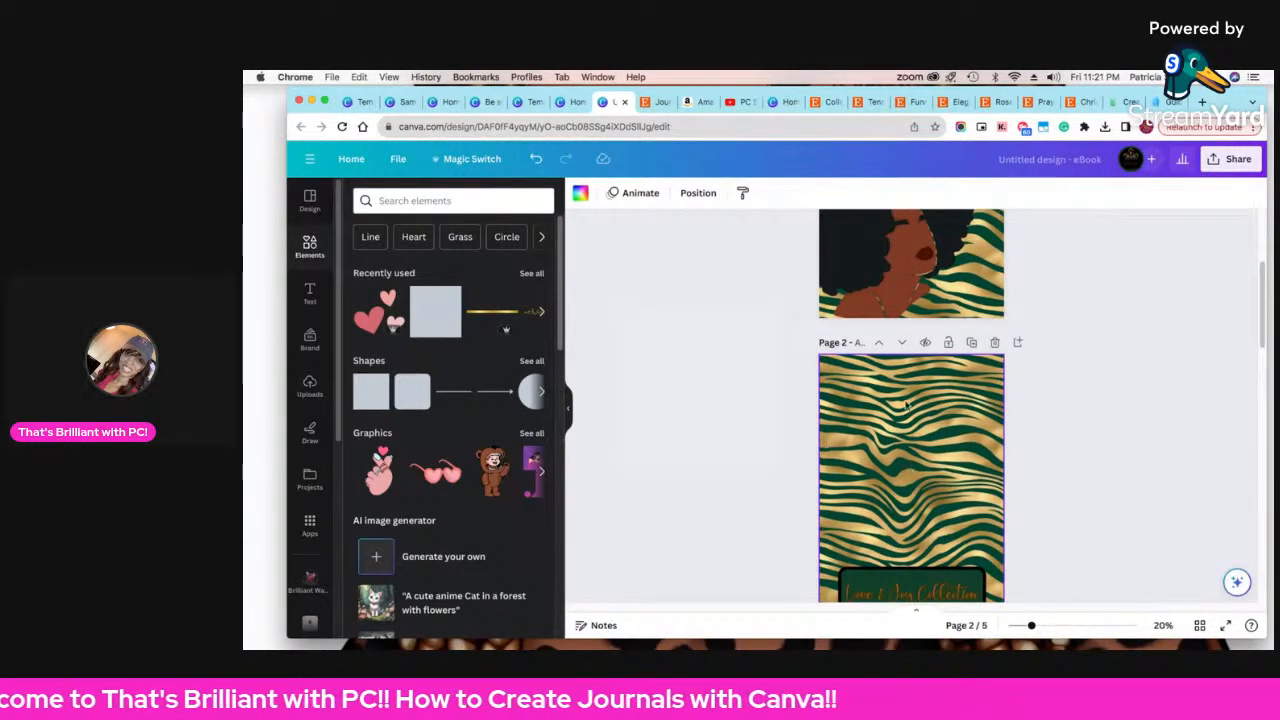
scroll(915, 490, "down", 2)
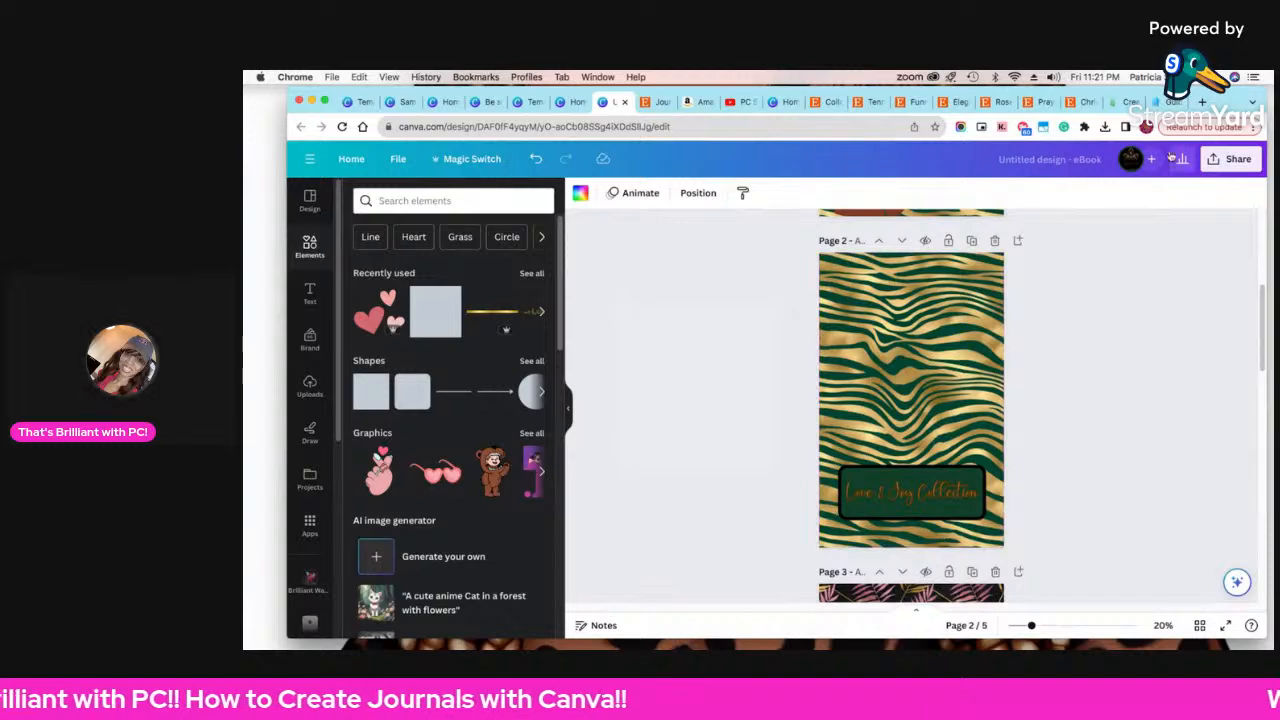
- Switch to Printify and open the store's list of products
left_click(1130, 102)
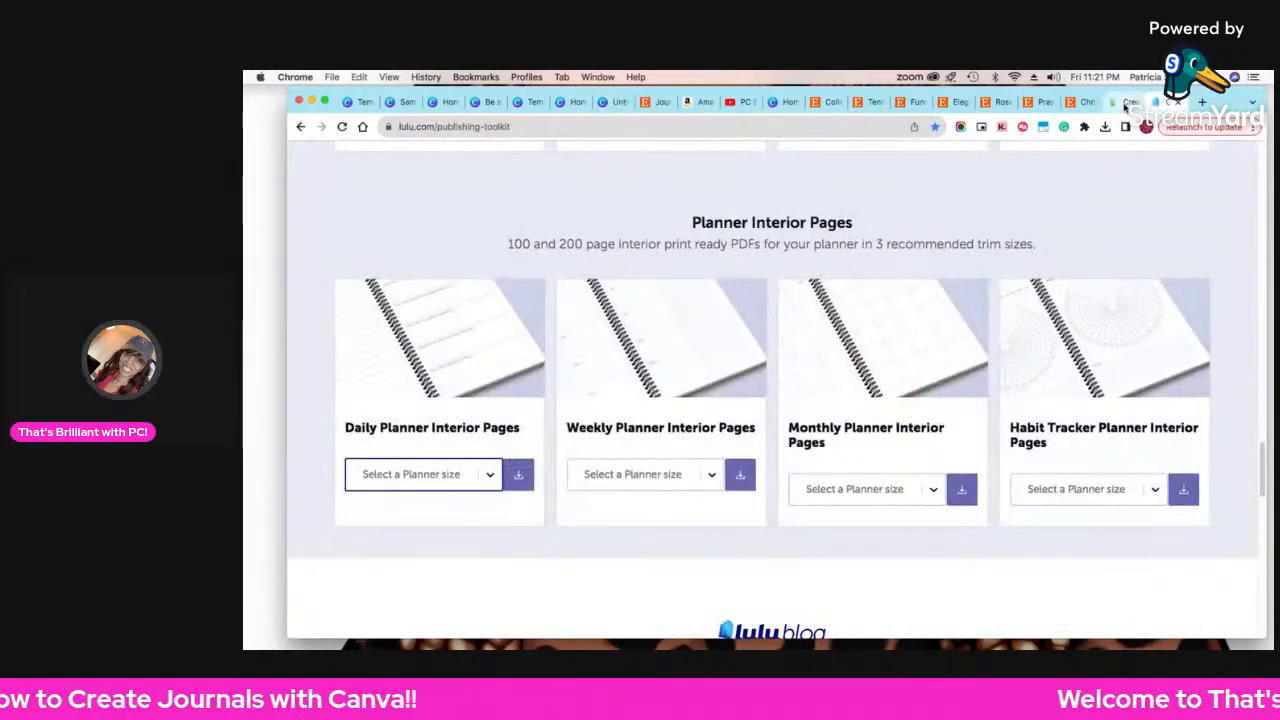
left_click(1116, 103)
scroll(515, 350, "up", 3)
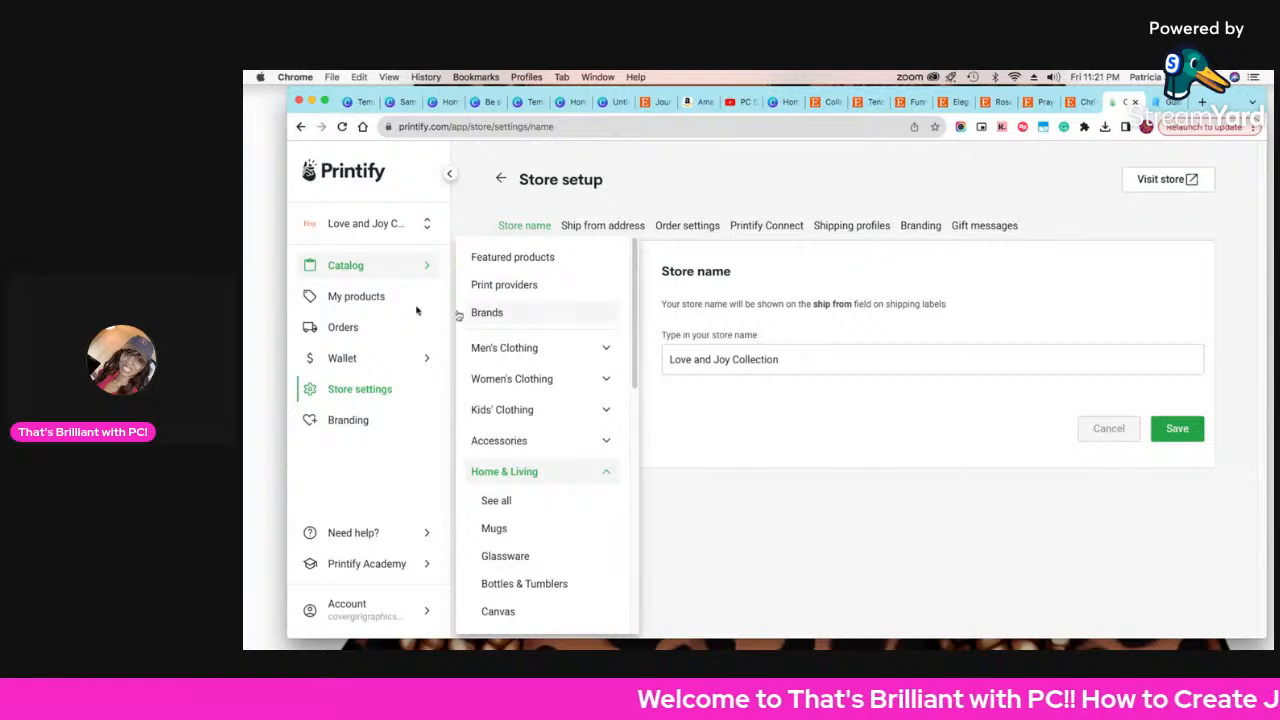
left_click(366, 298)
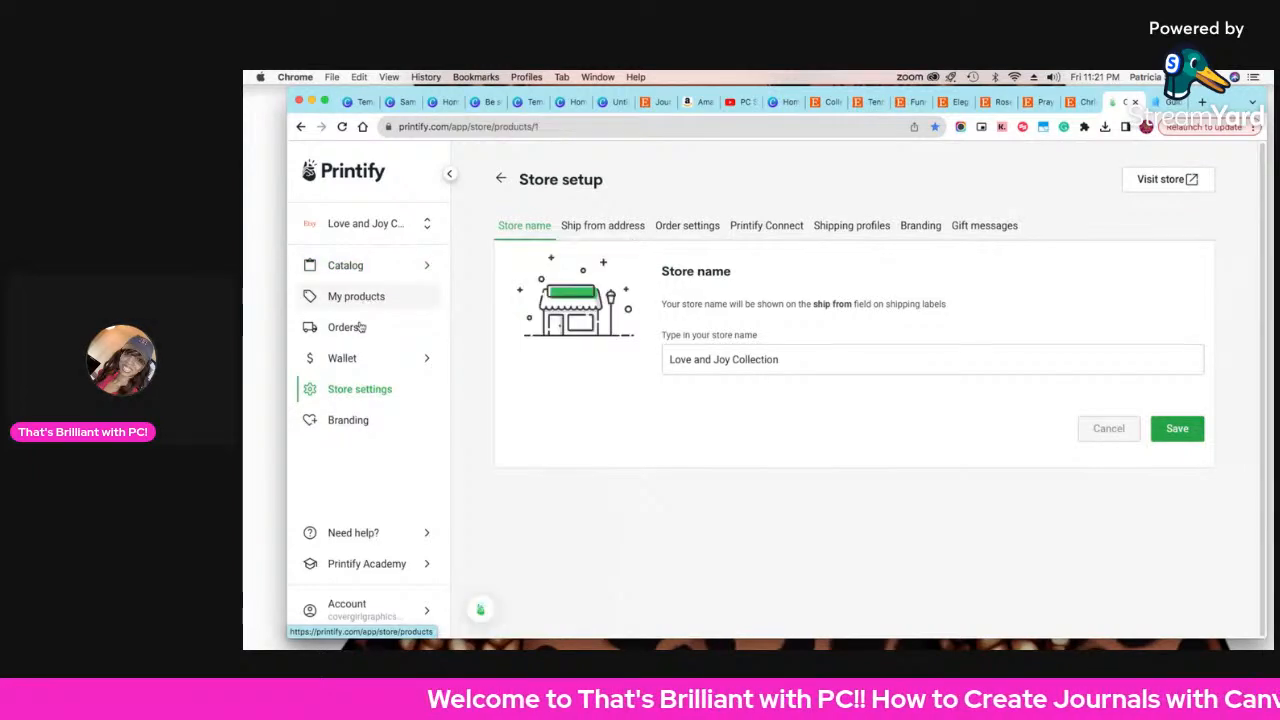
- Open the catalog's featured products and view the Hardcover Journal Matte product page from the merchant-approved items
left_click(363, 268)
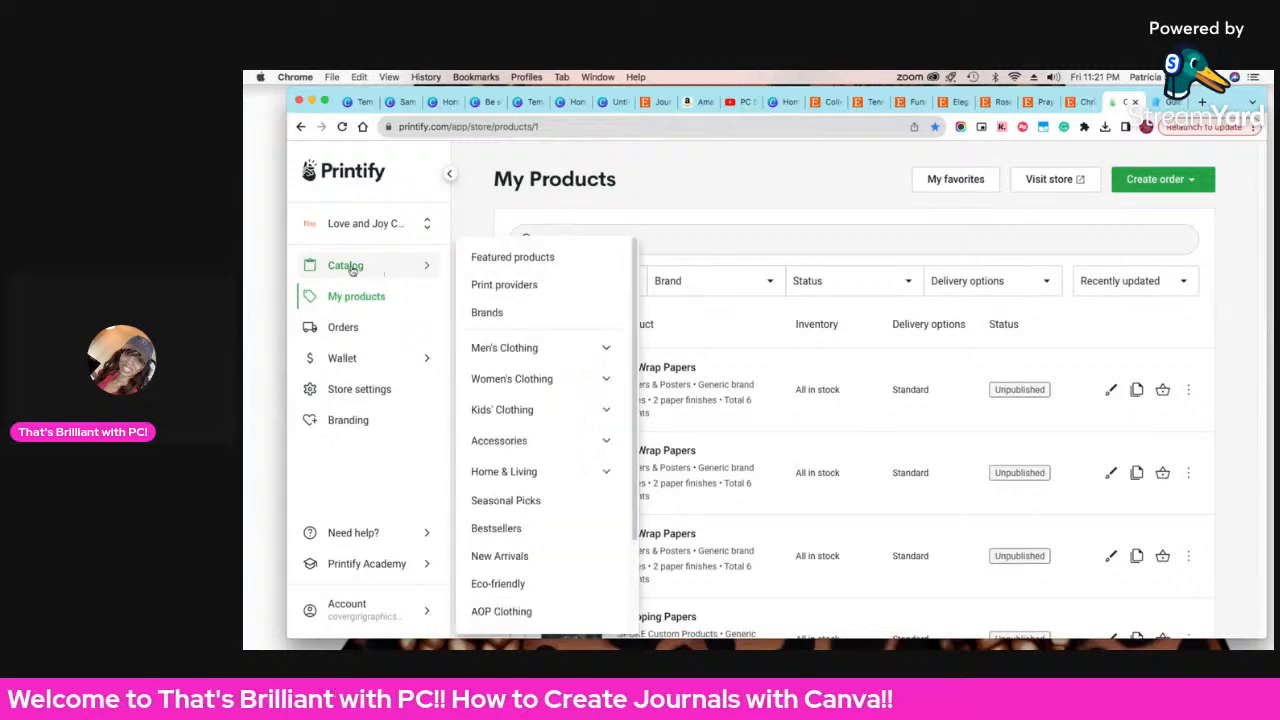
left_click(525, 262)
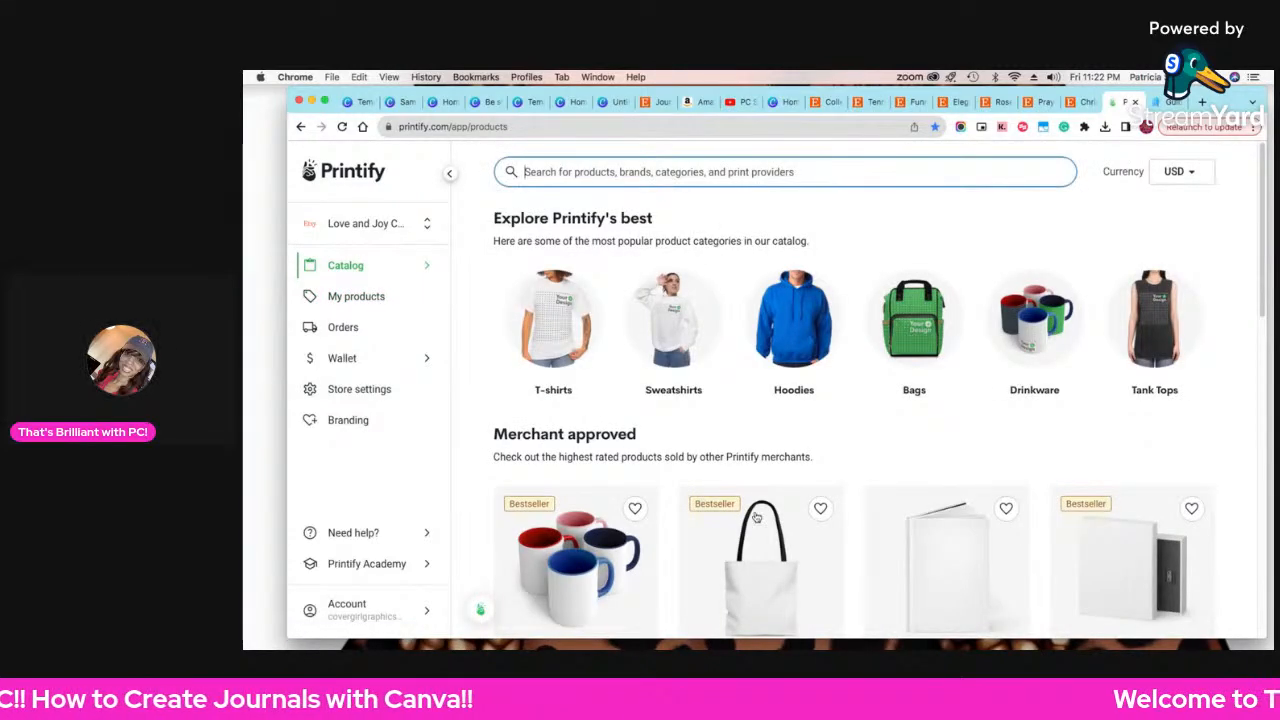
scroll(935, 530, "down", 1)
scroll(935, 530, "down", 3)
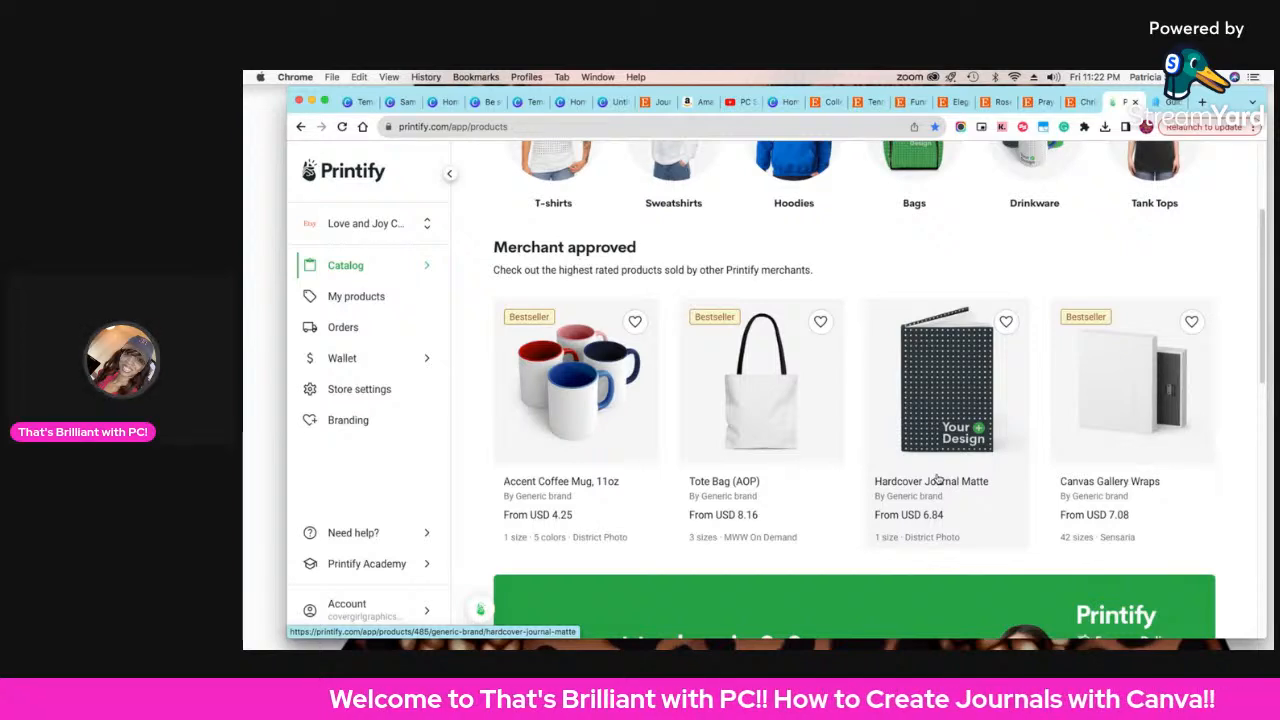
left_click(929, 388)
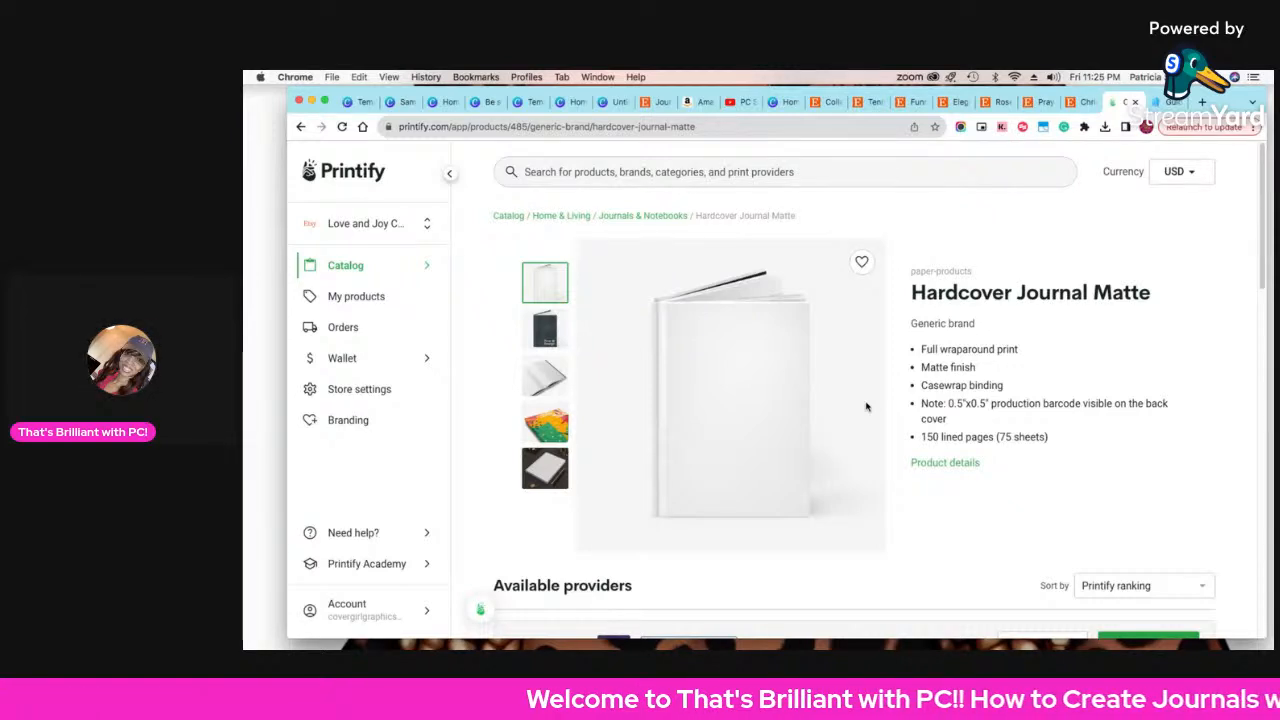
- Open Google Bard in a new browser tab, and switch back to Lulu's planner interior pages
left_click(1204, 103)
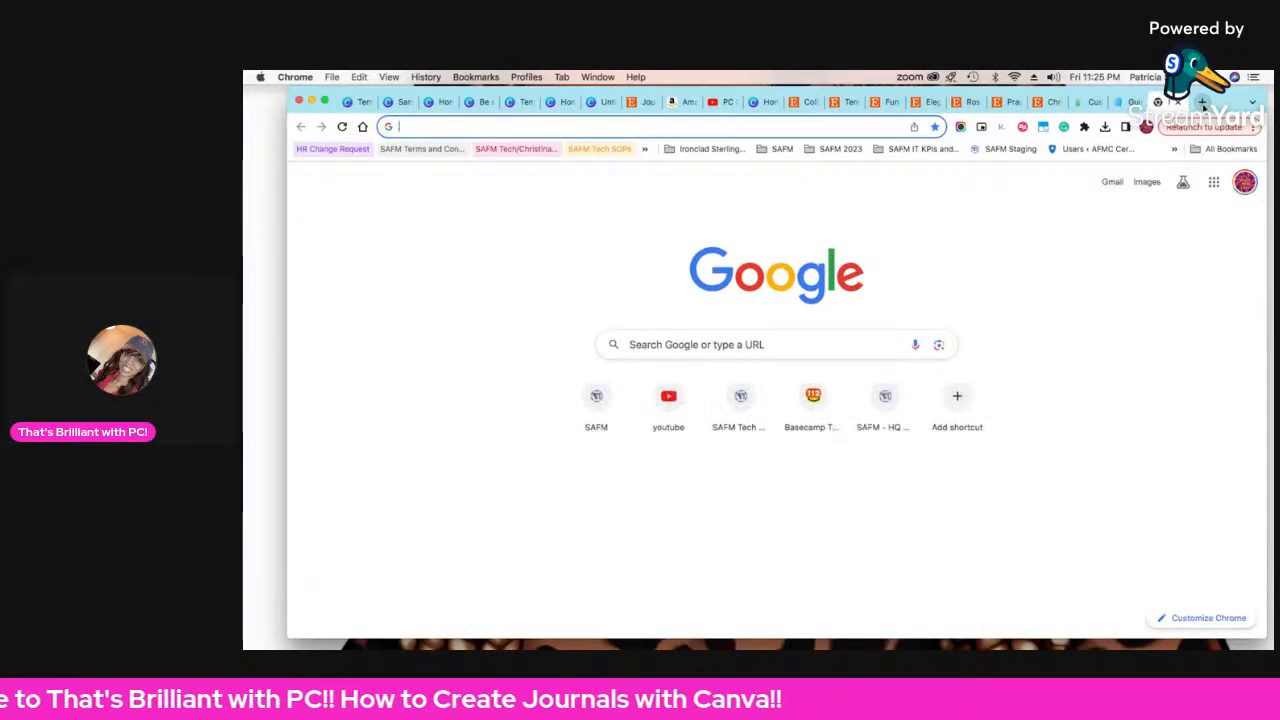
type("bar")
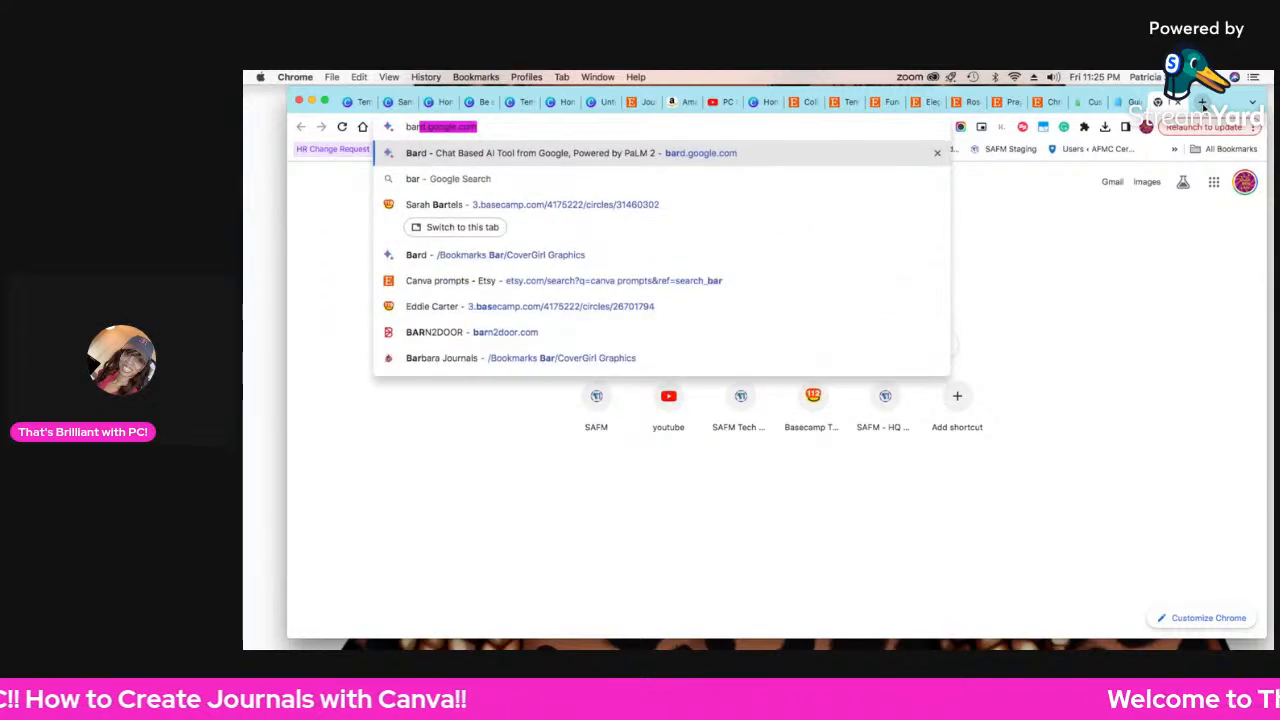
key("Return")
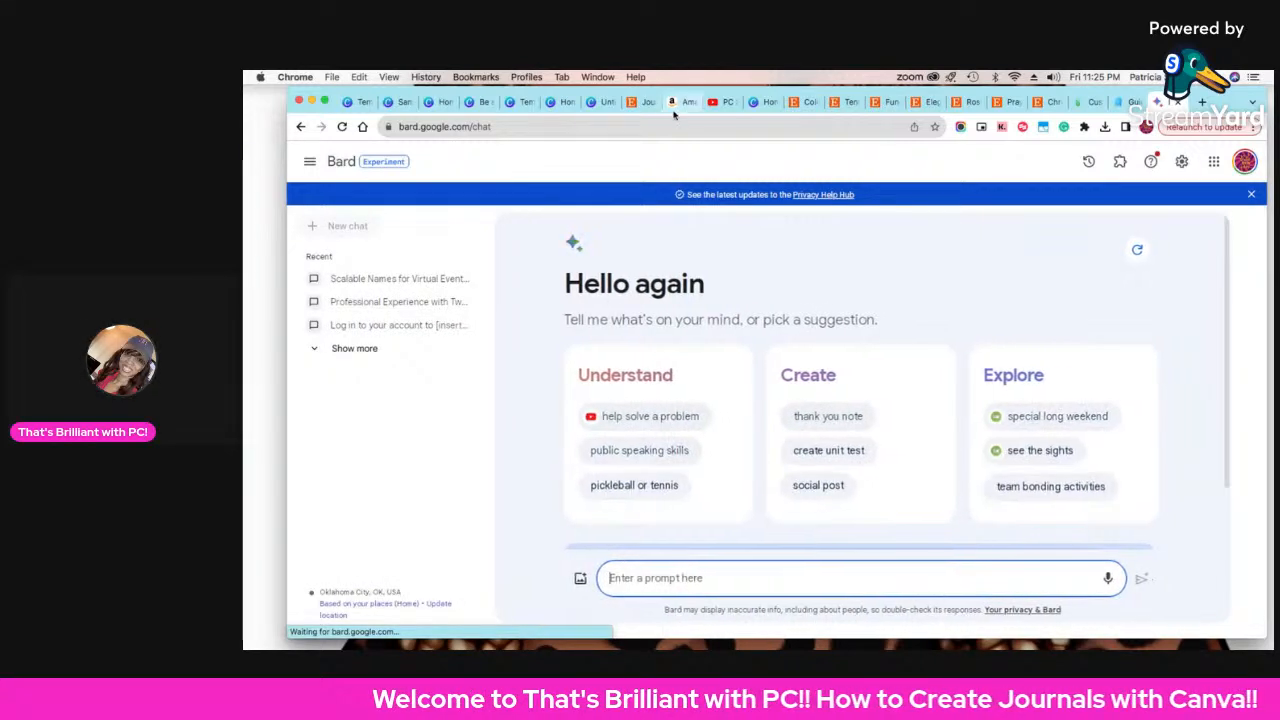
left_click(1130, 101)
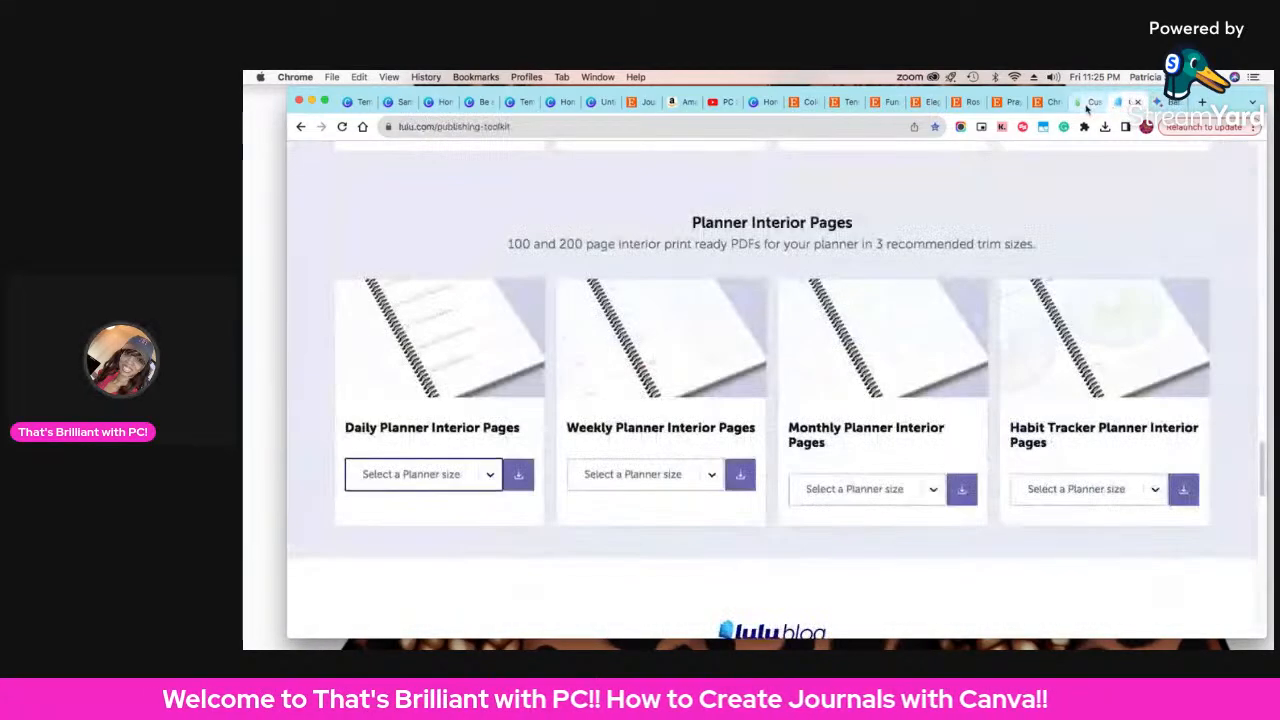
- Switch to Bard and submit the prompt "please write a product description for a beautiful prayer journal that will be uploaded to Amazon"
left_click(1085, 101)
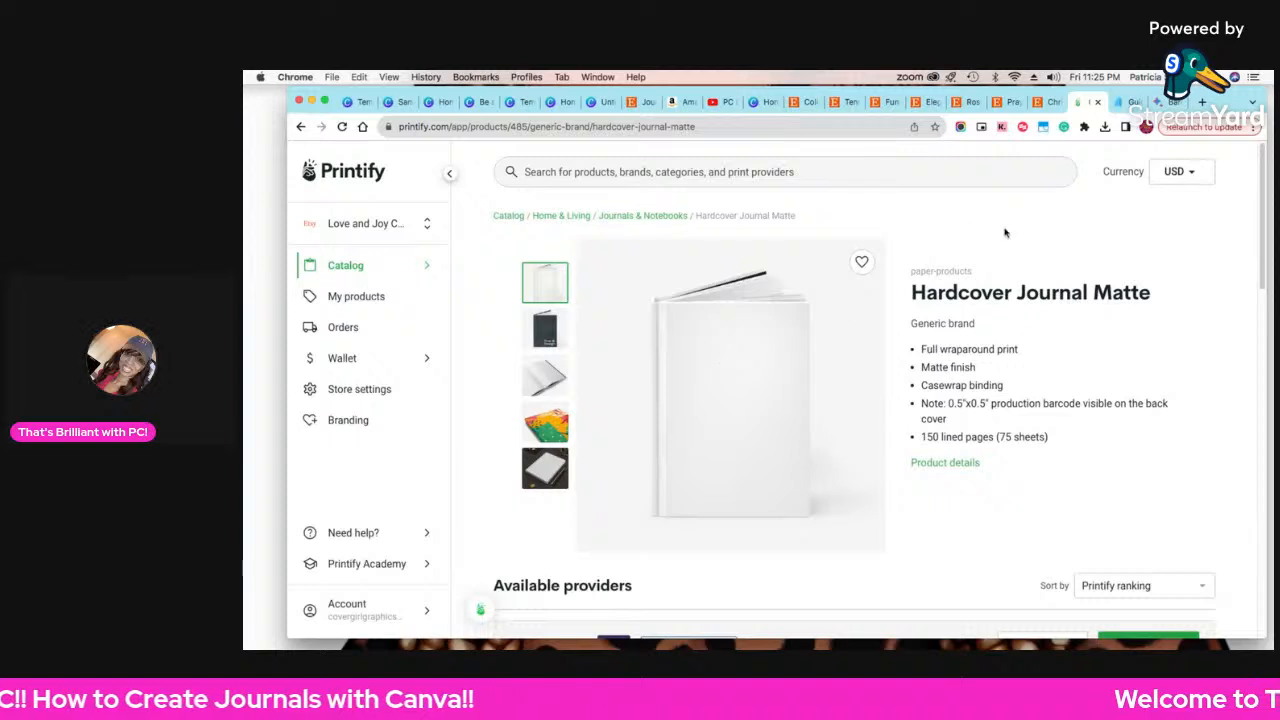
left_click(1164, 103)
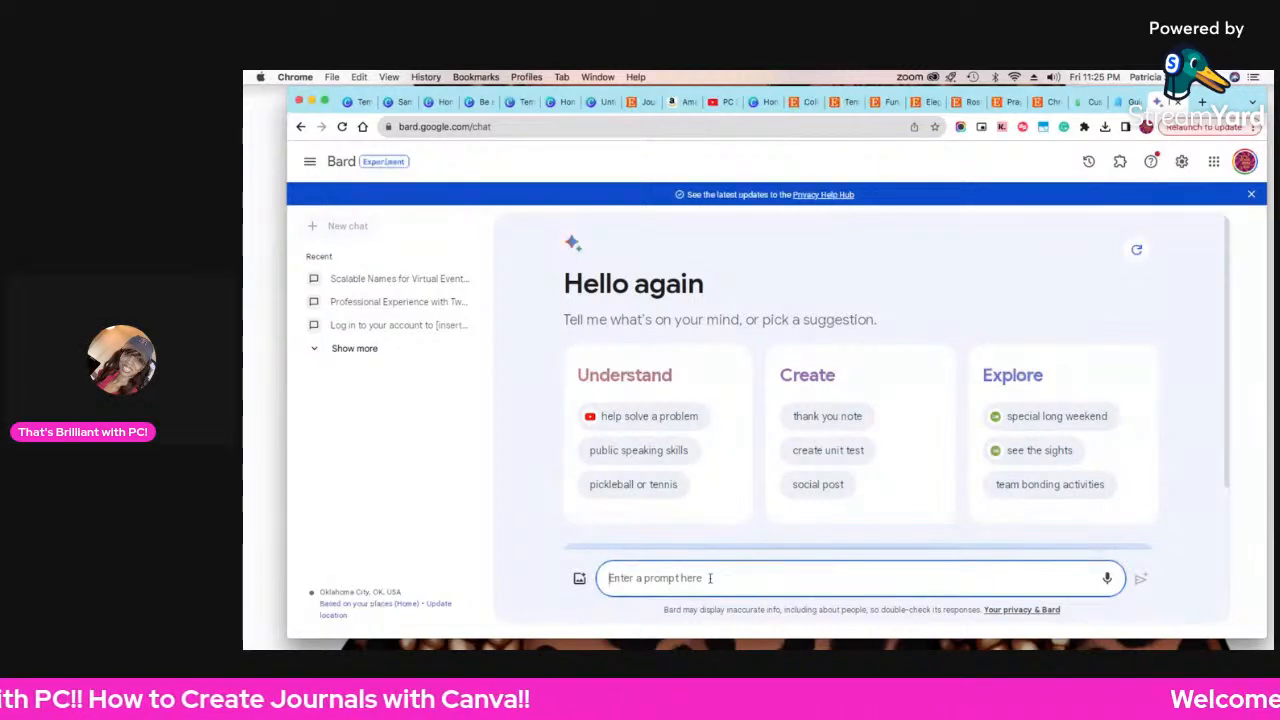
type("c")
key("BackSpace")
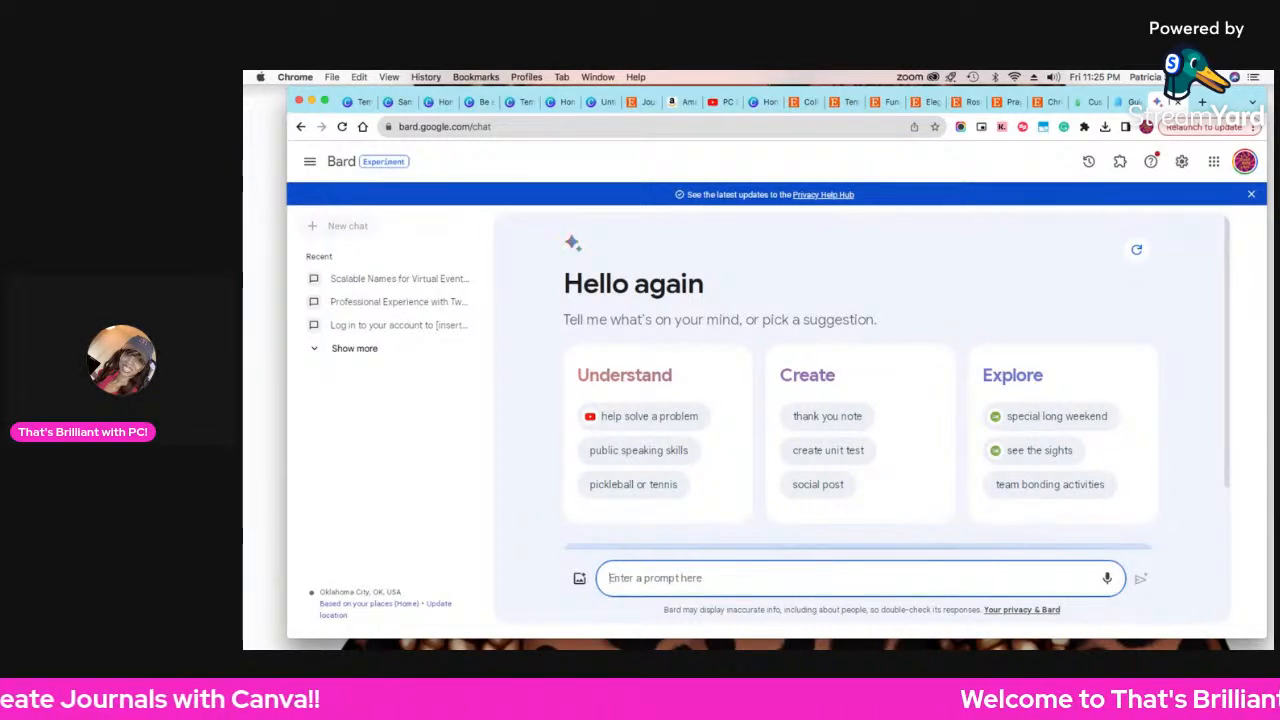
type("please w")
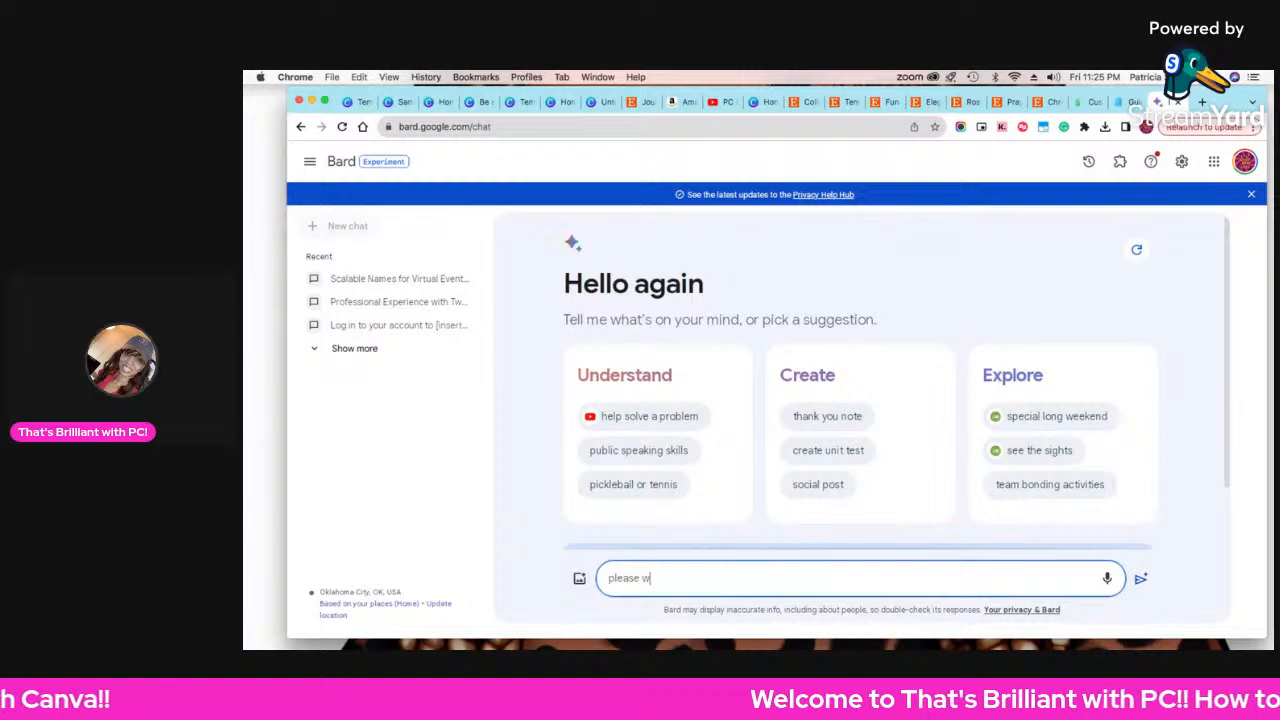
type("rite a ")
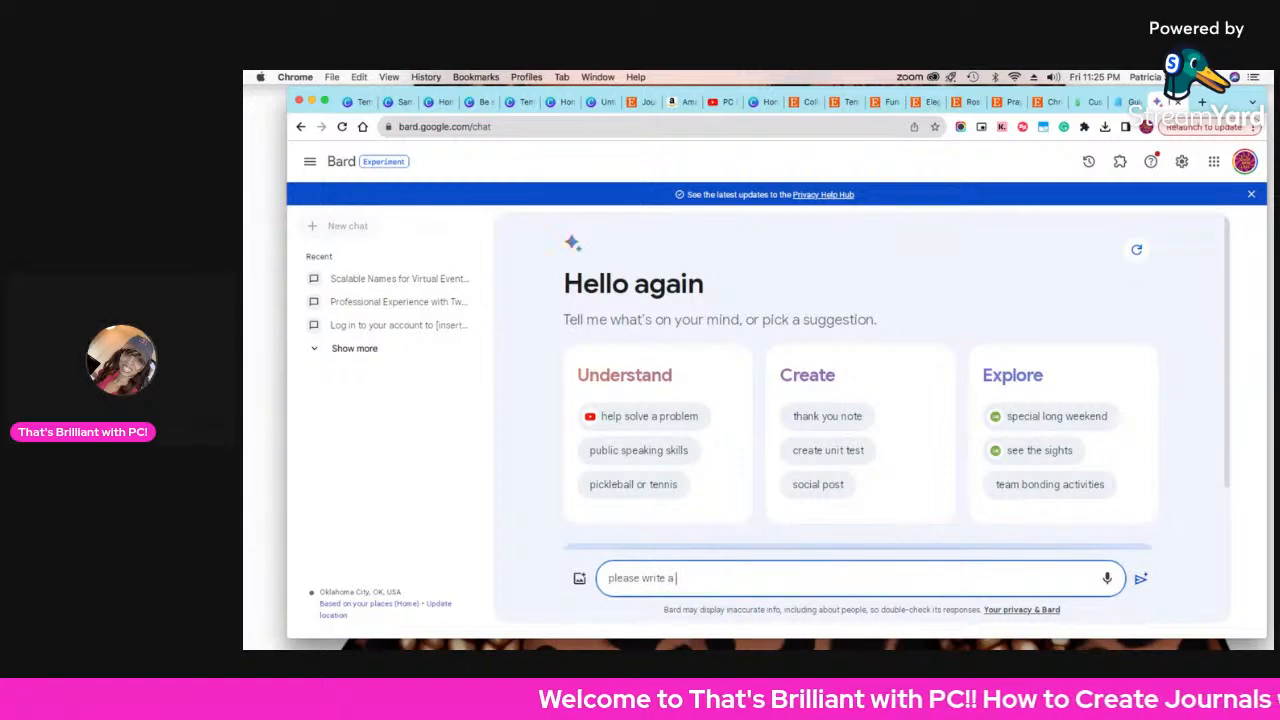
type("product d")
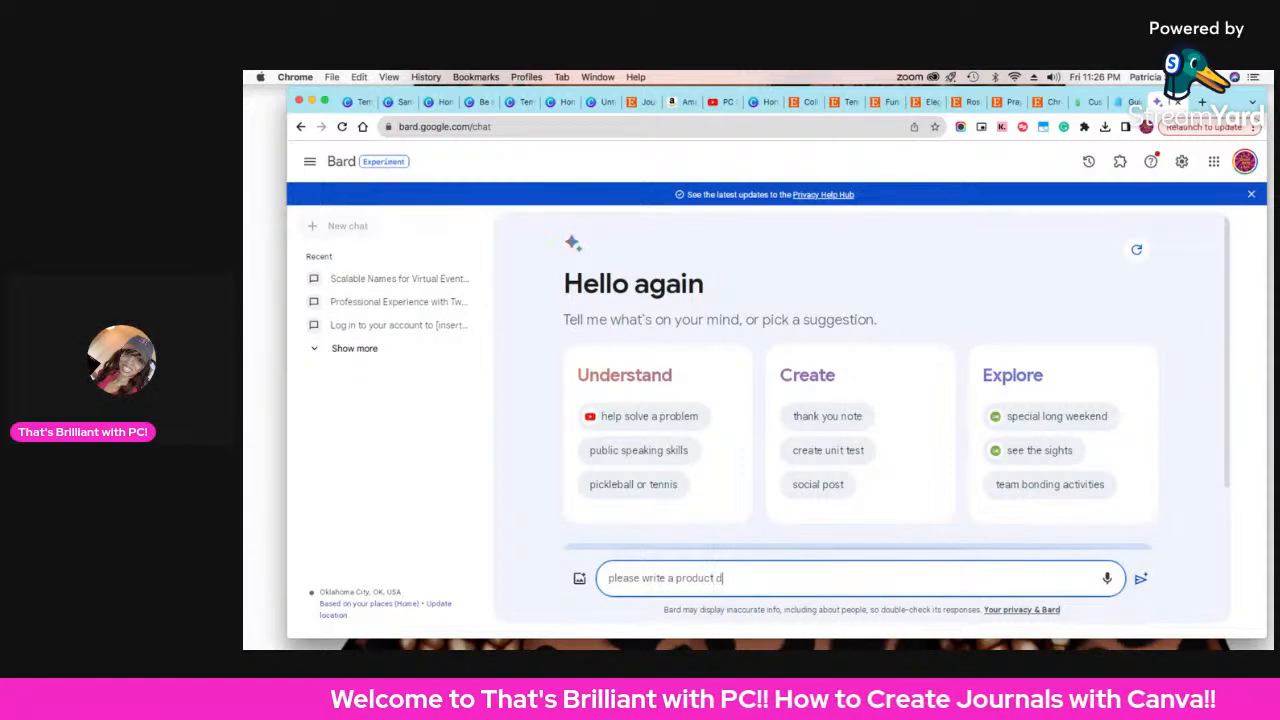
type("escription for")
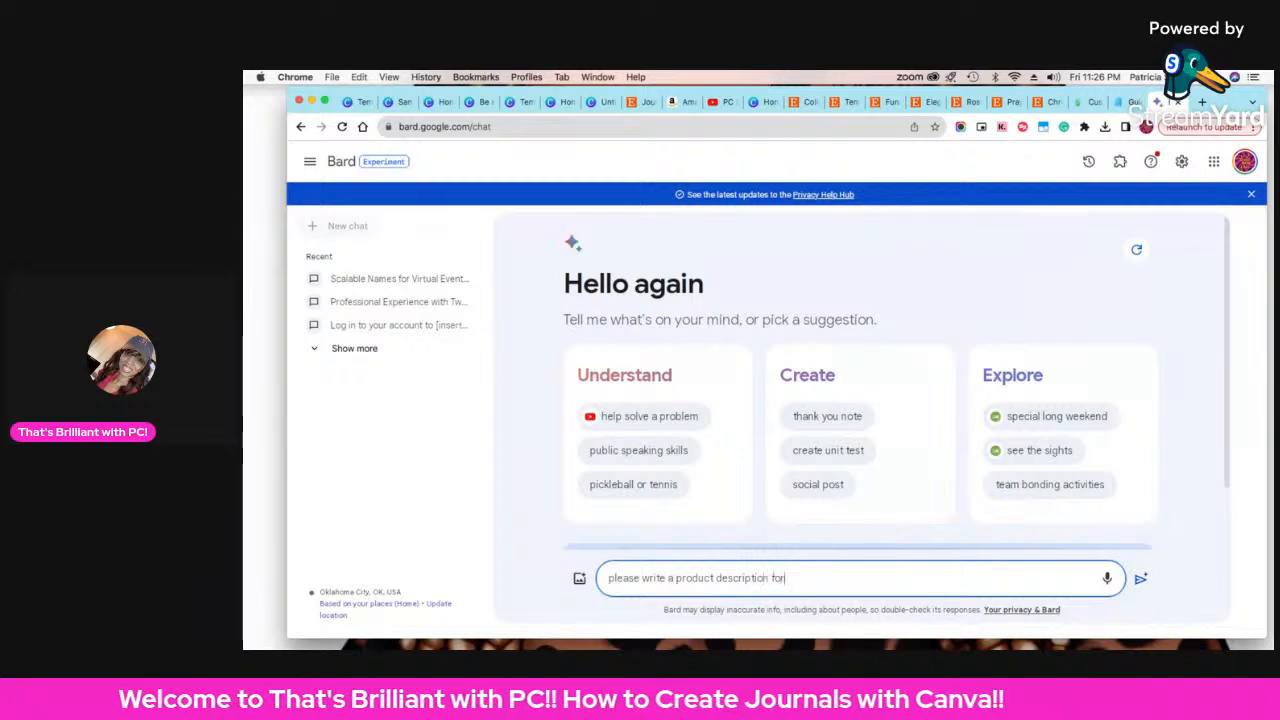
type(" a")
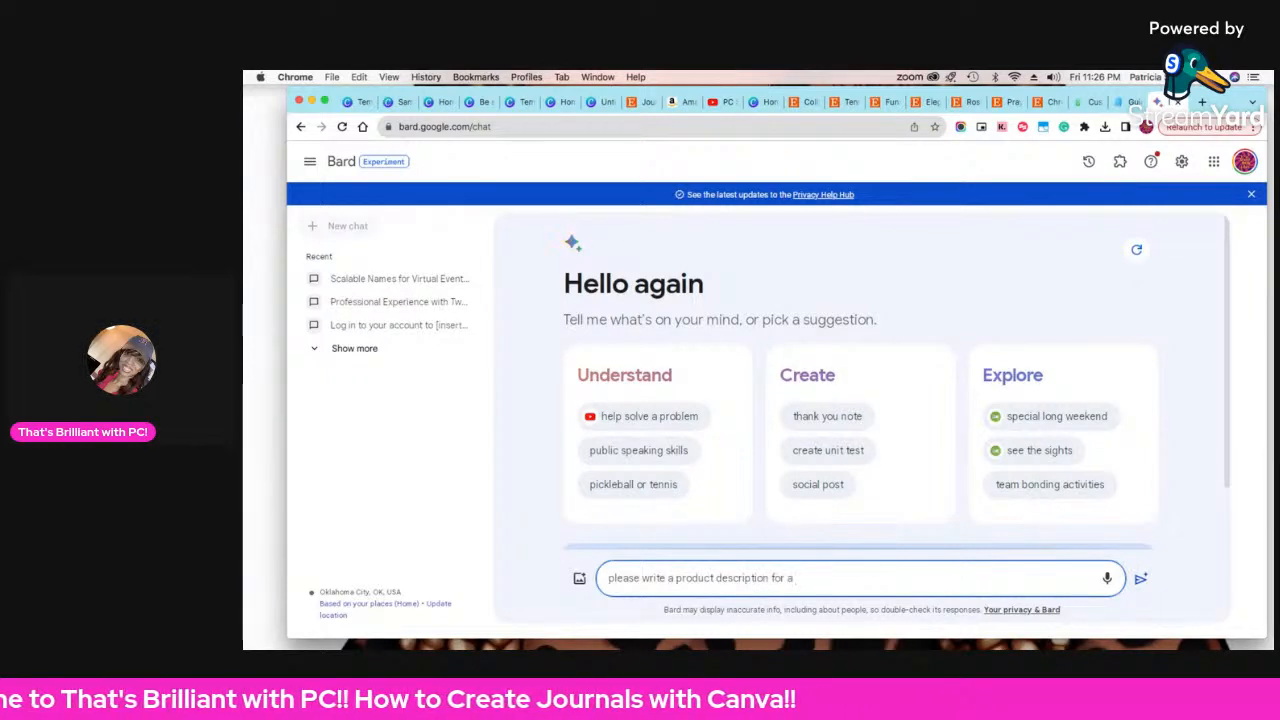
type(" j")
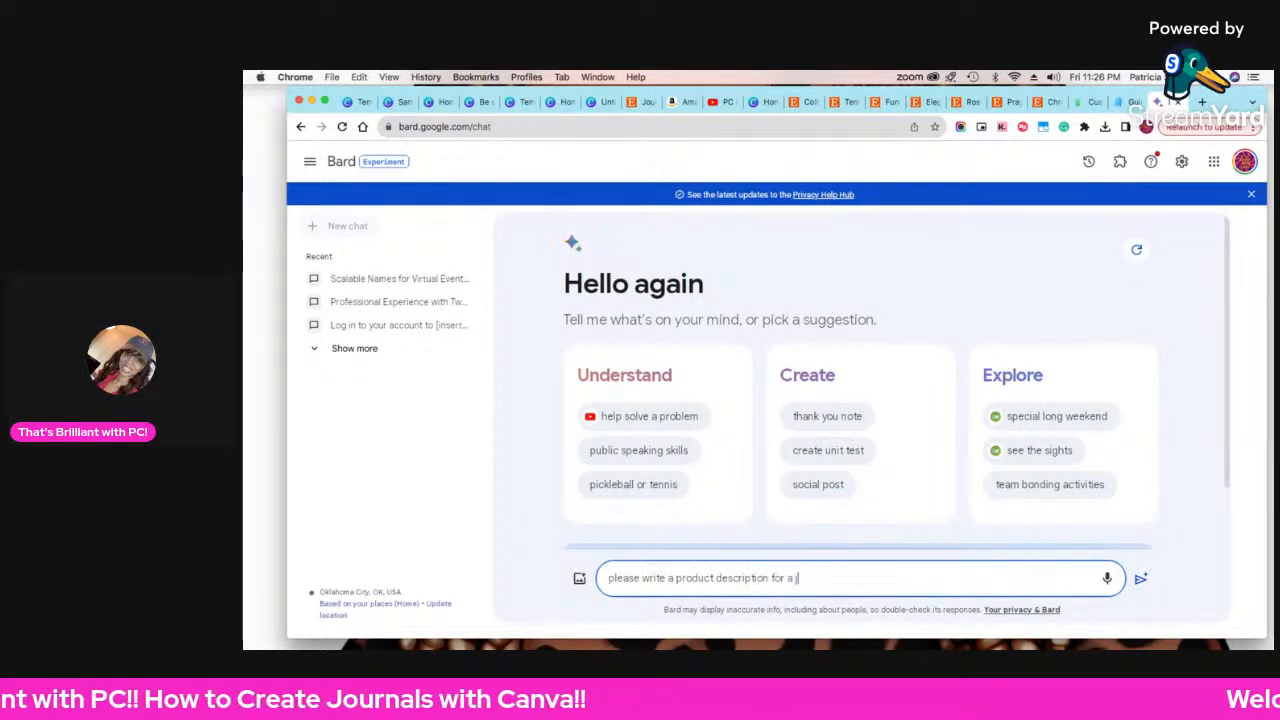
key("BackSpace")
type("beauti")
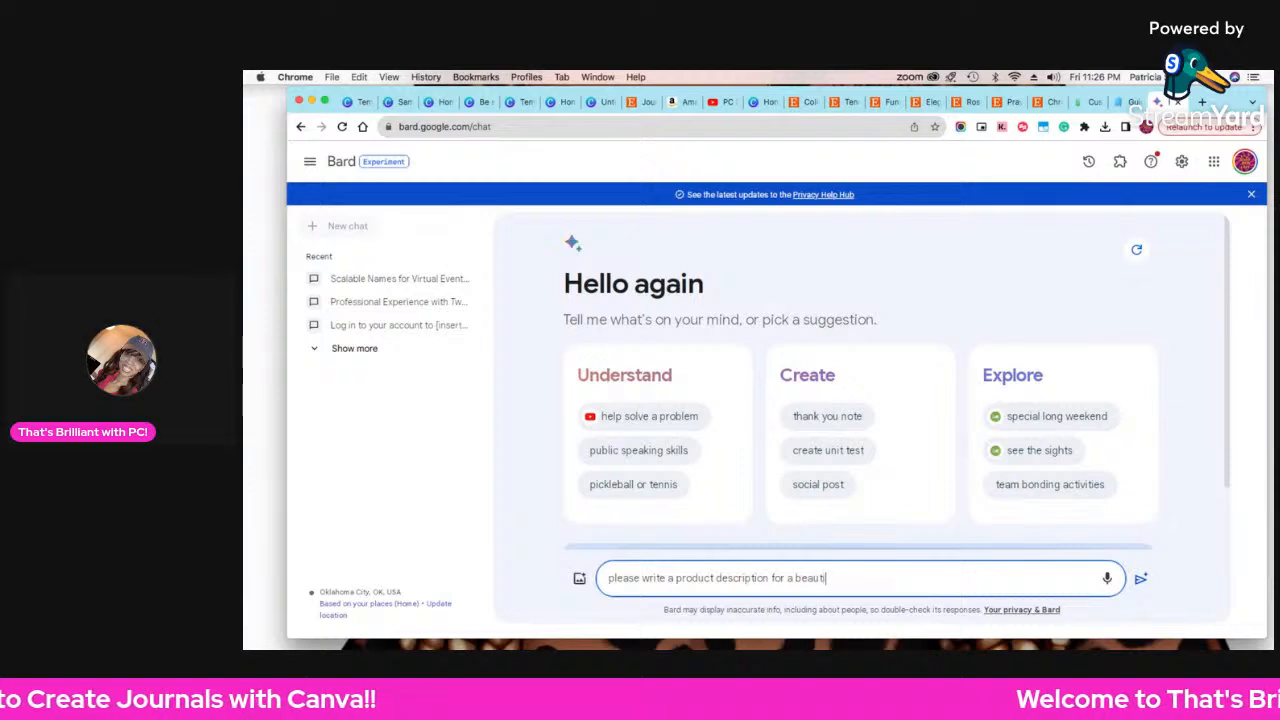
type("ful prayer ")
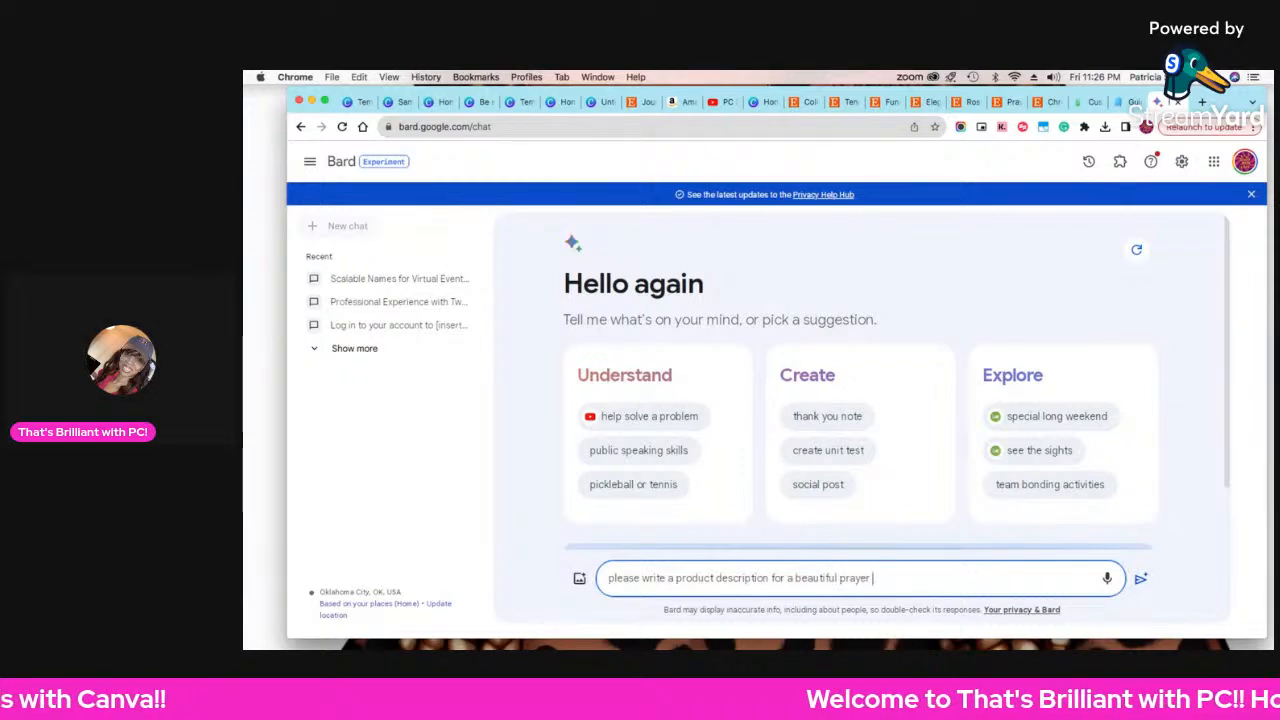
type("journa")
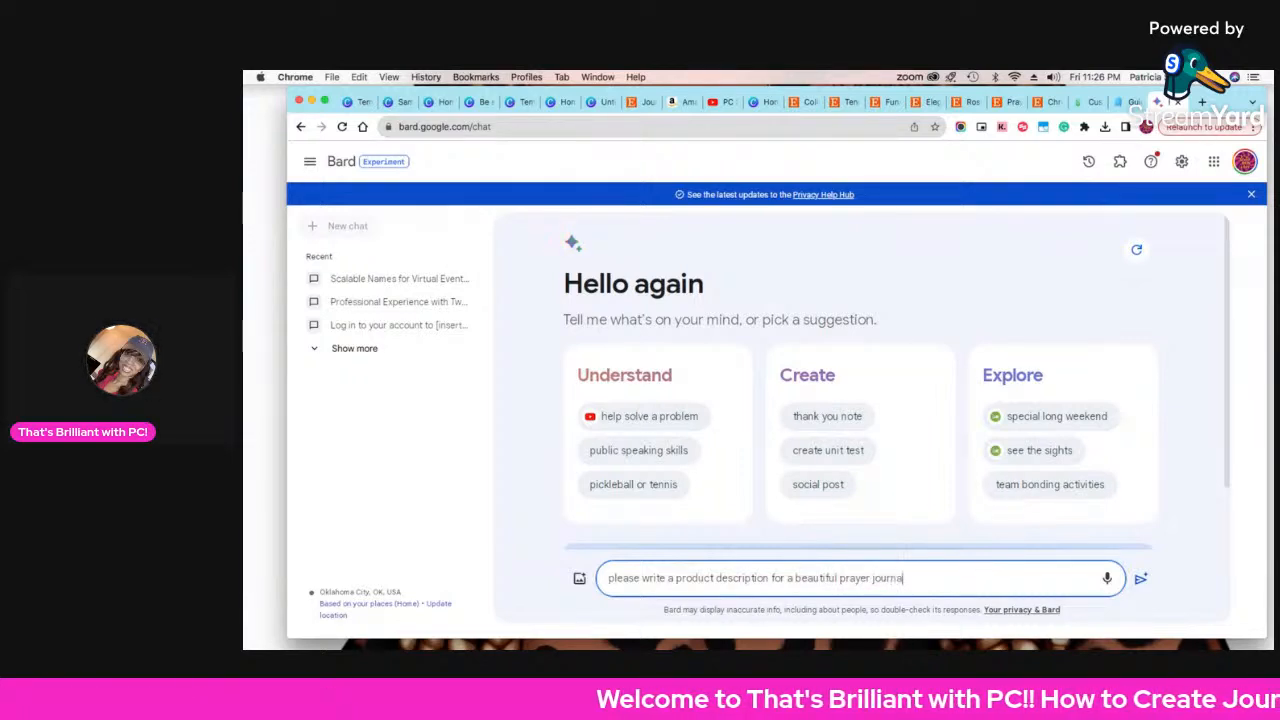
type("l that will be ")
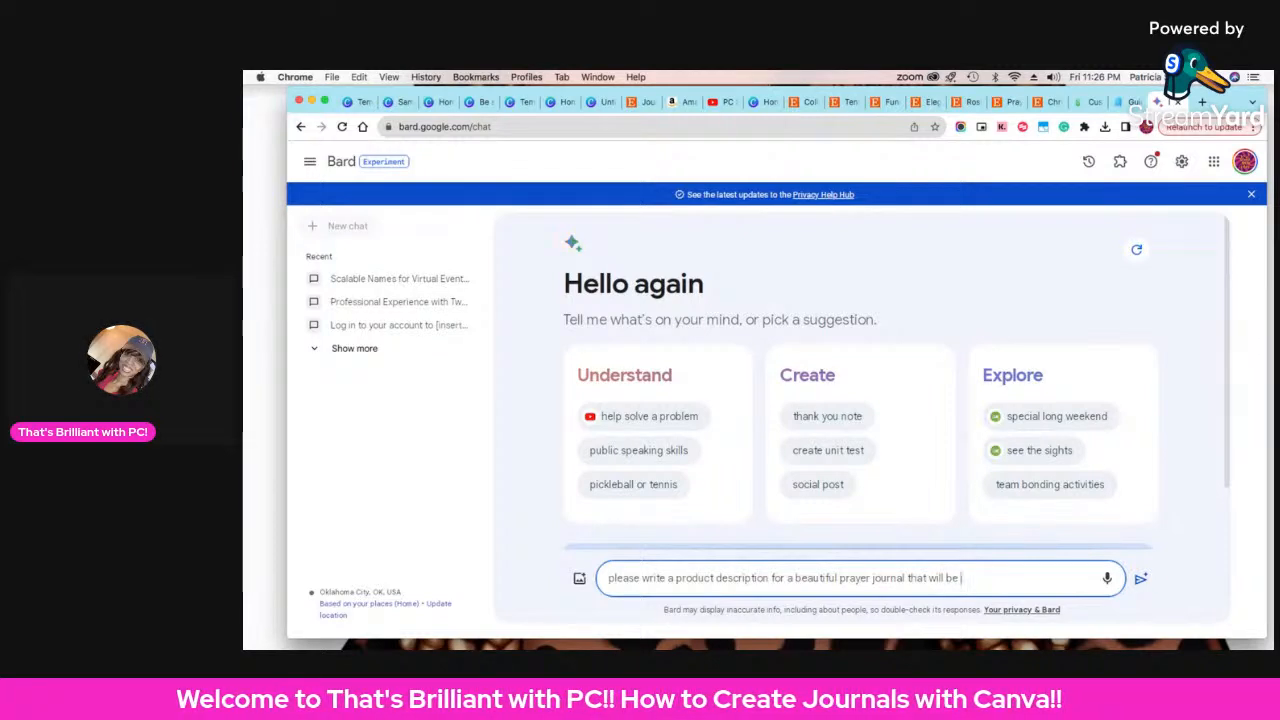
type("uploaded t")
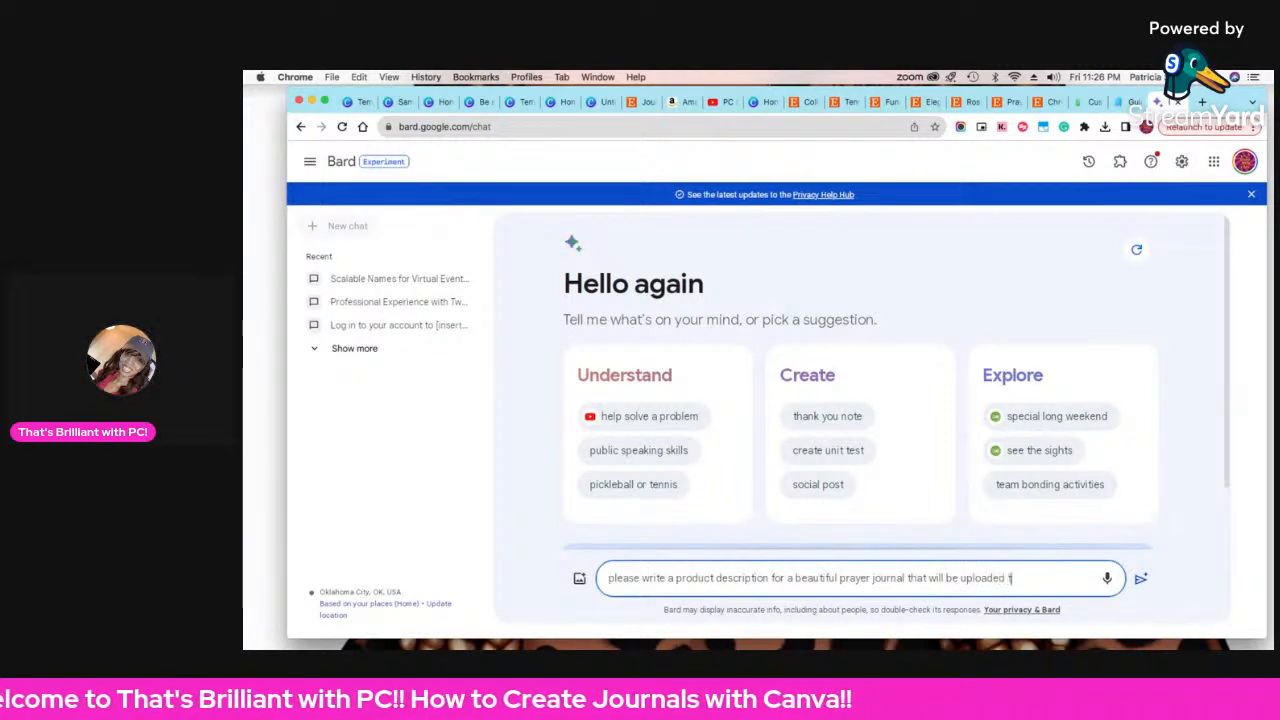
type("o Amaz")
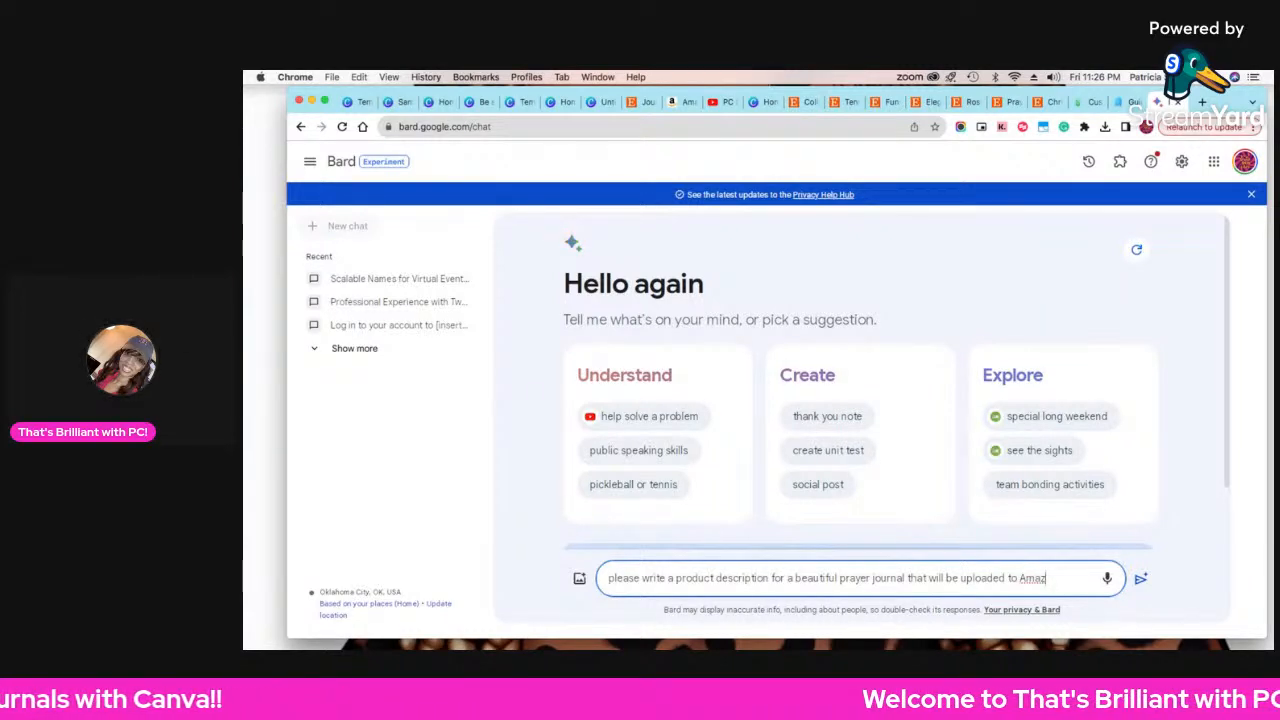
type("on")
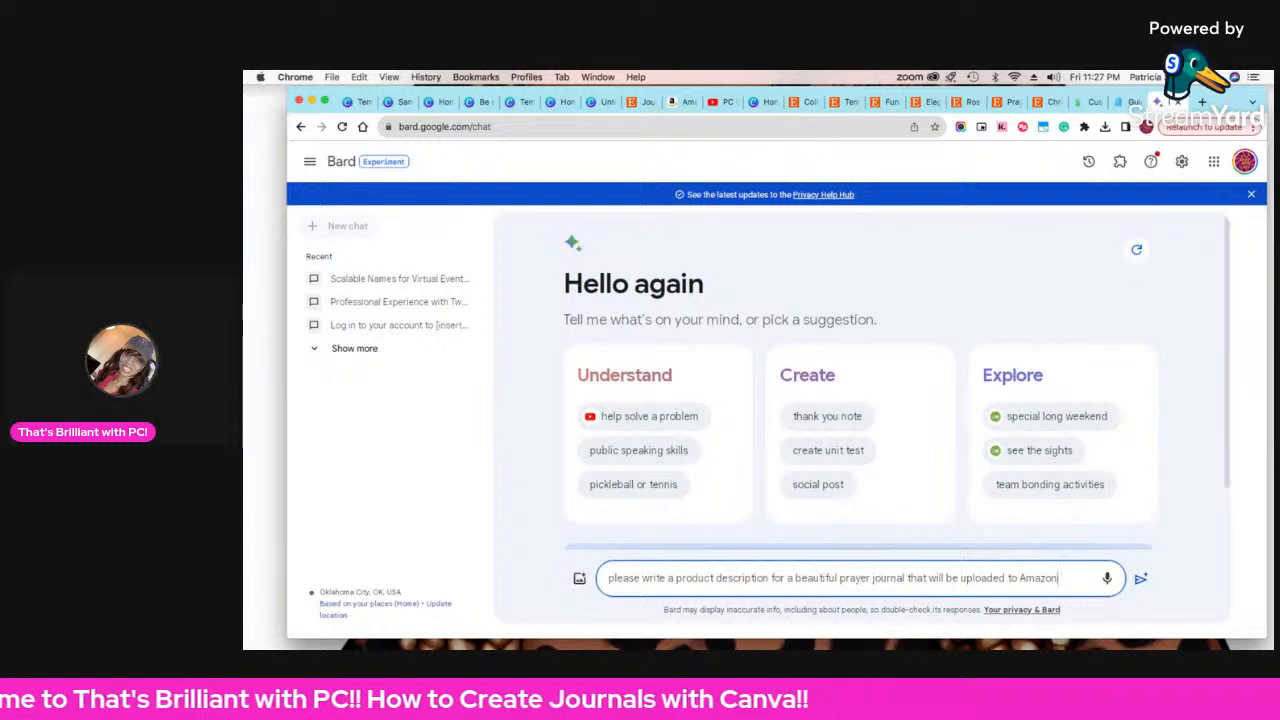
key("Return")
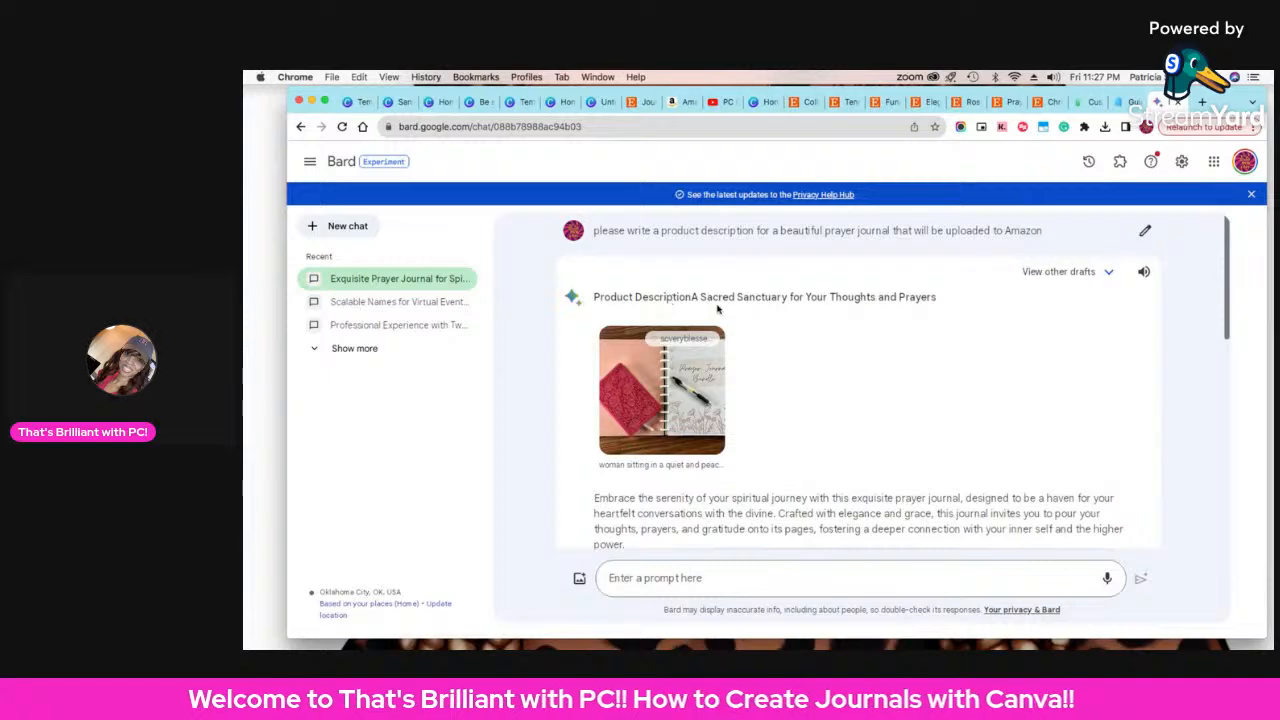
- Read through the generated prayer journal description, including its opening paragraph, features, benefits and closing sentence
scroll(793, 330, "down", 2)
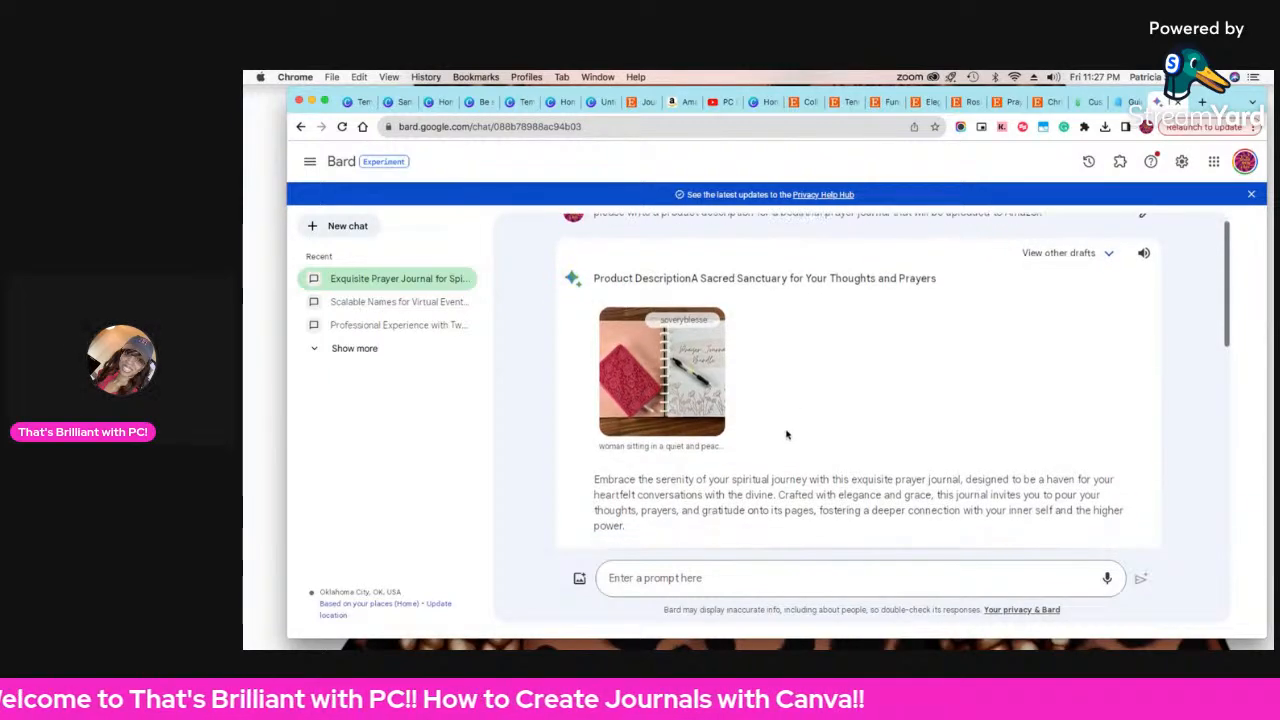
scroll(790, 380, "up", 2)
scroll(782, 425, "down", 3)
scroll(782, 425, "down", 2)
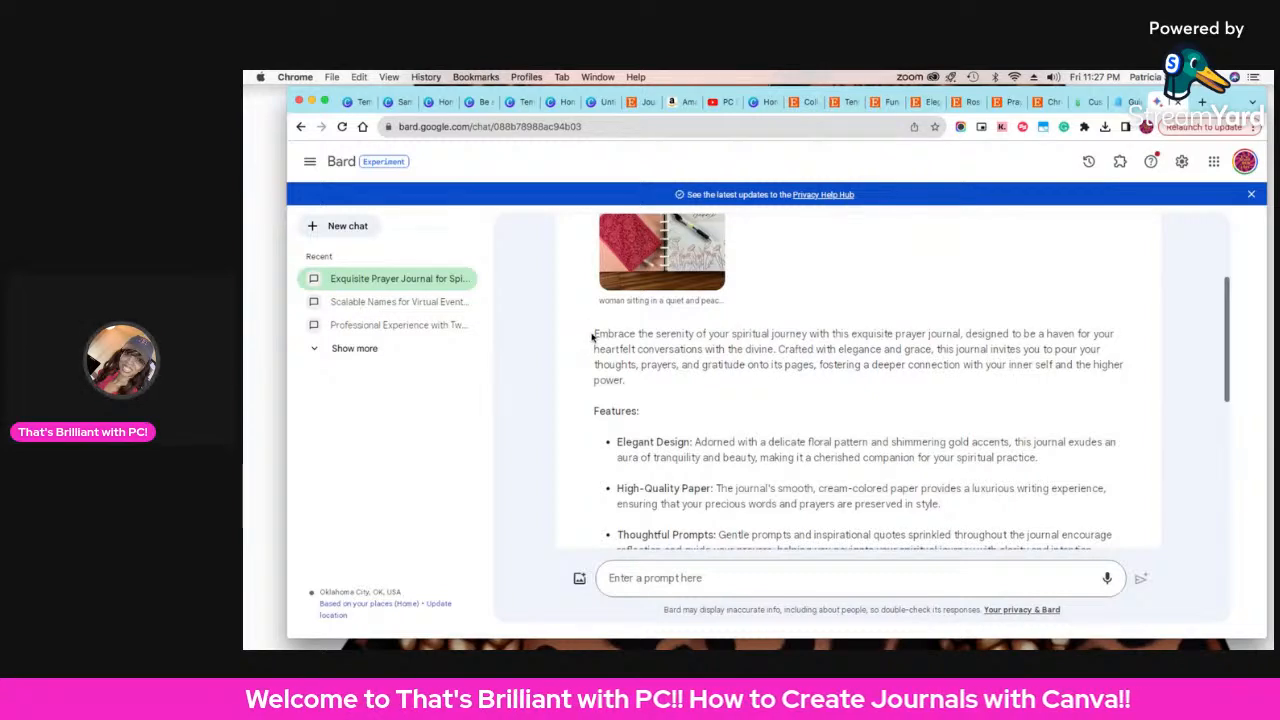
left_click_drag(593, 334, 787, 428)
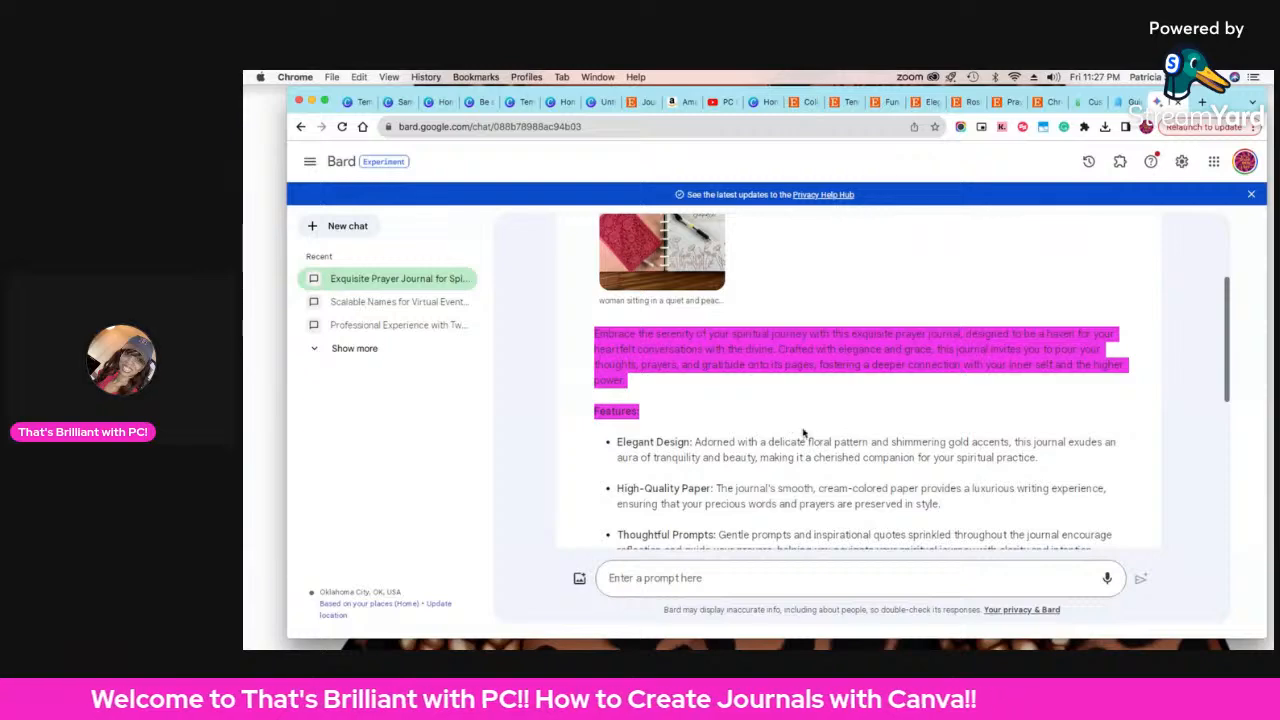
left_click(784, 473)
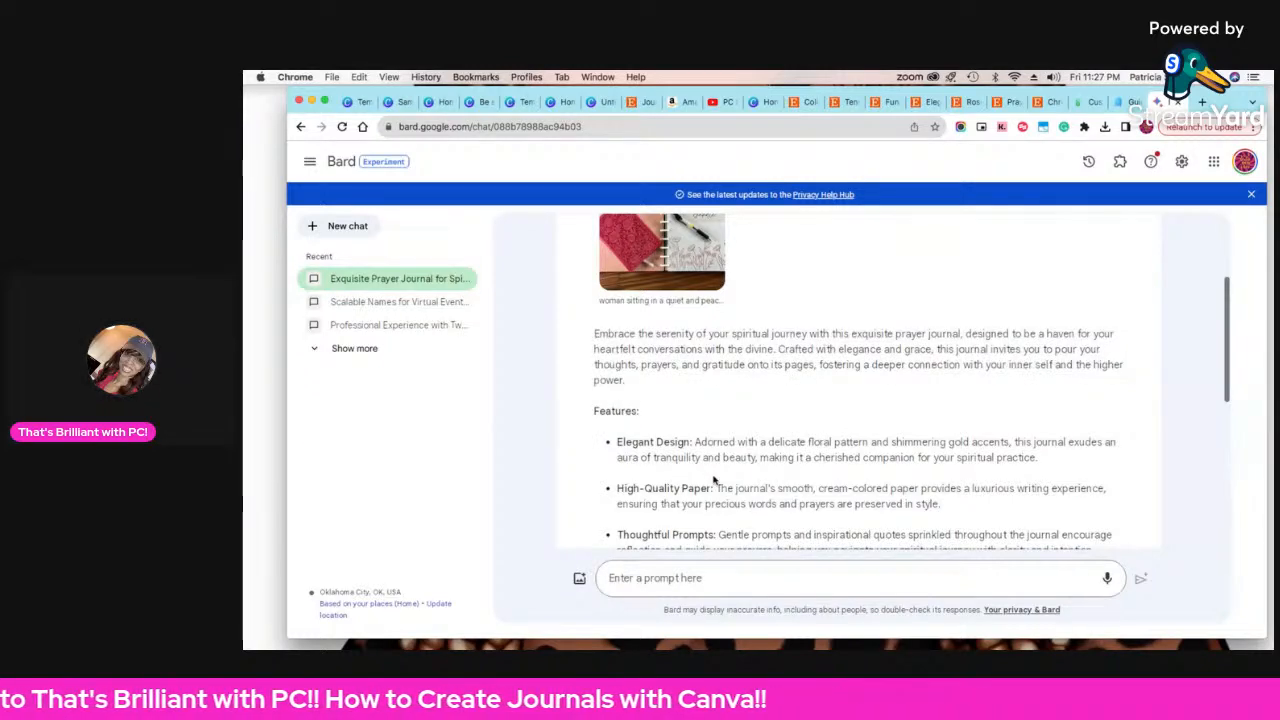
scroll(720, 478, "down", 5)
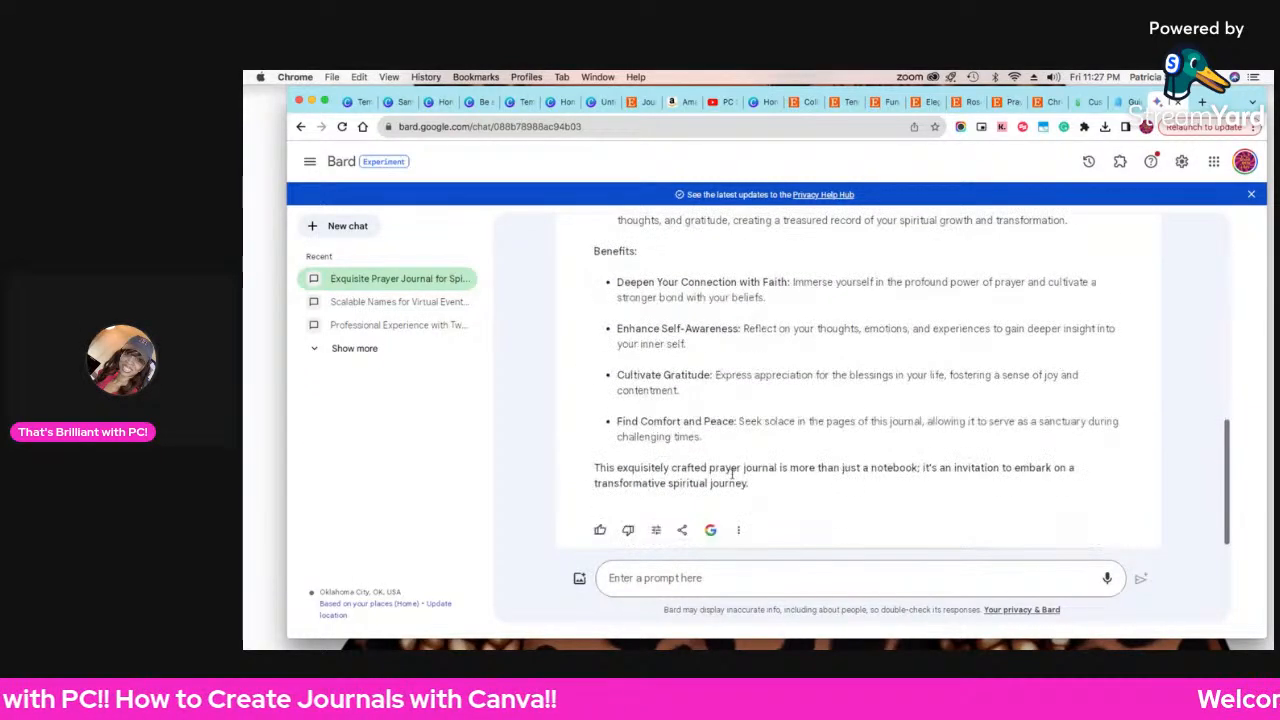
scroll(730, 474, "up", 4)
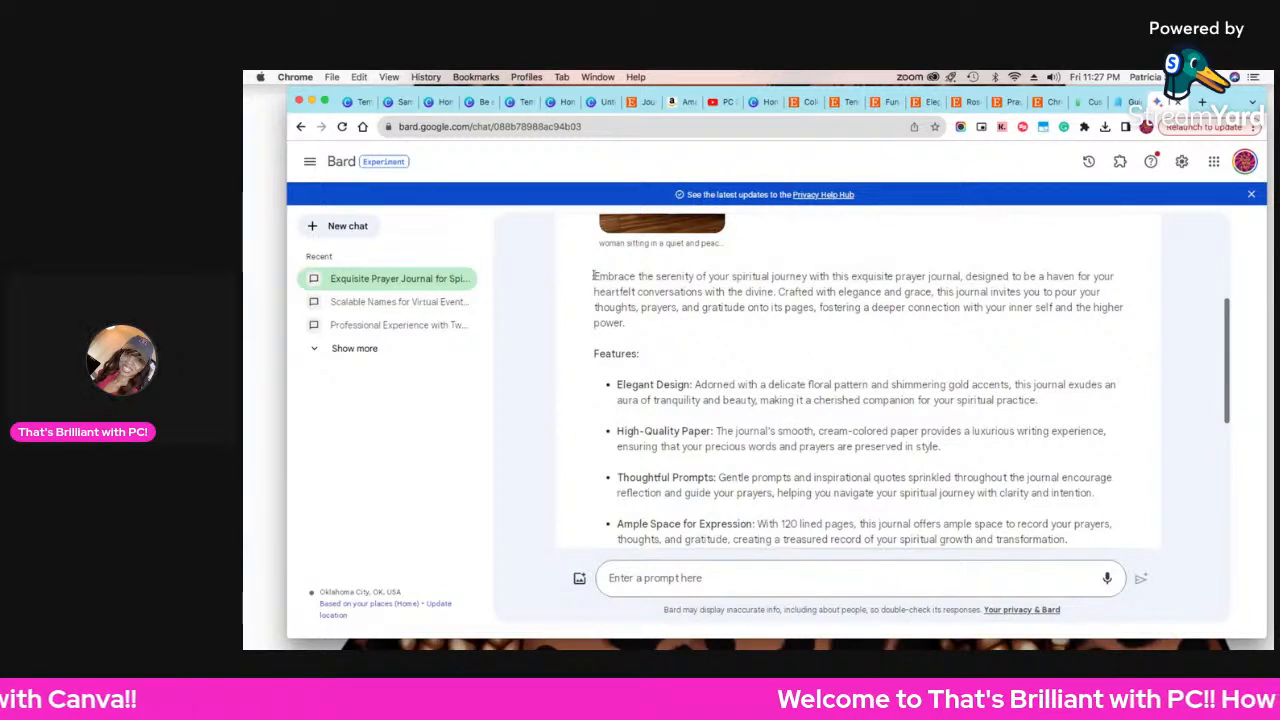
- Highlight the description from its opening paragraph through the Features list and review the highlighted passage
left_click_drag(593, 276, 874, 539)
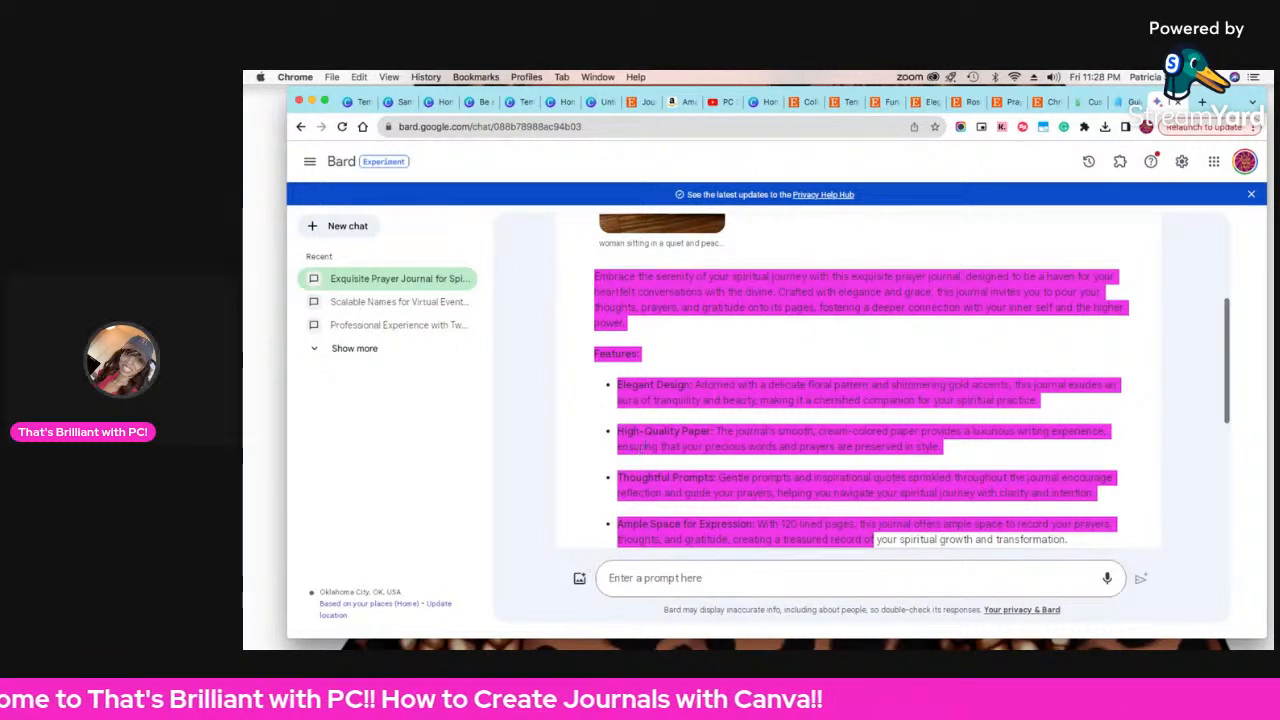
scroll(735, 480, "down", 1)
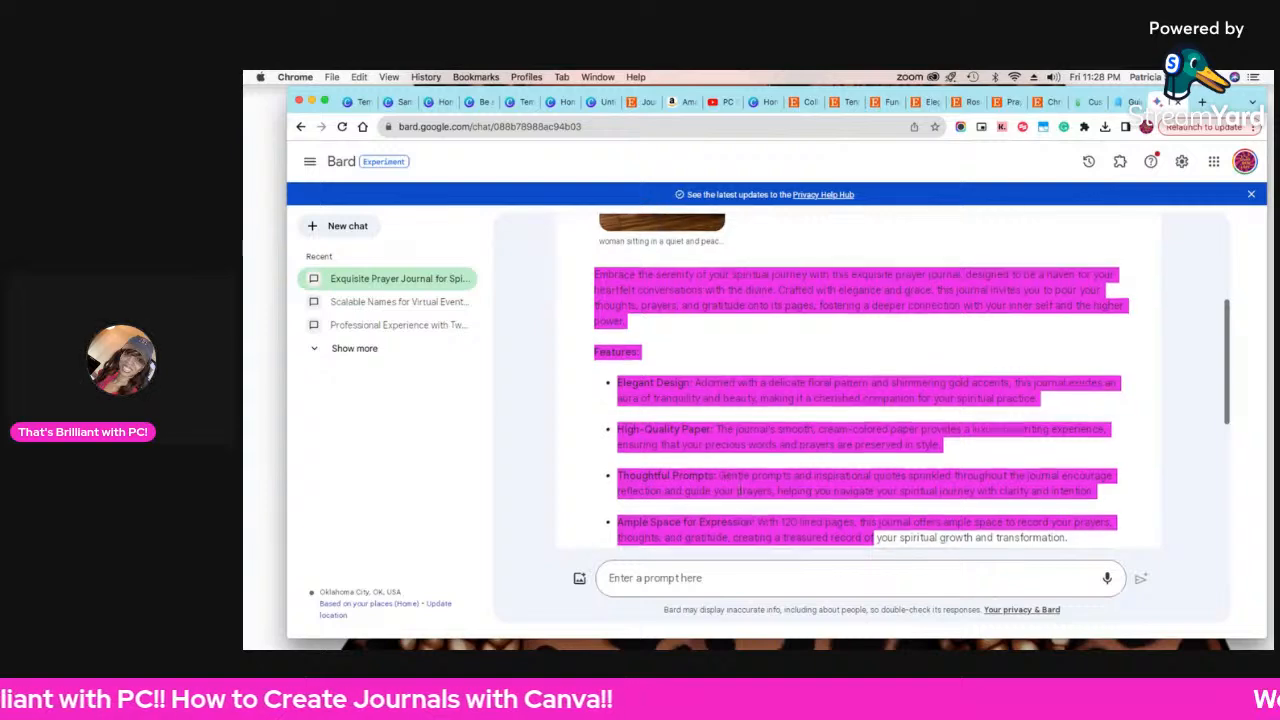
scroll(740, 489, "down", 1)
scroll(740, 494, "down", 1)
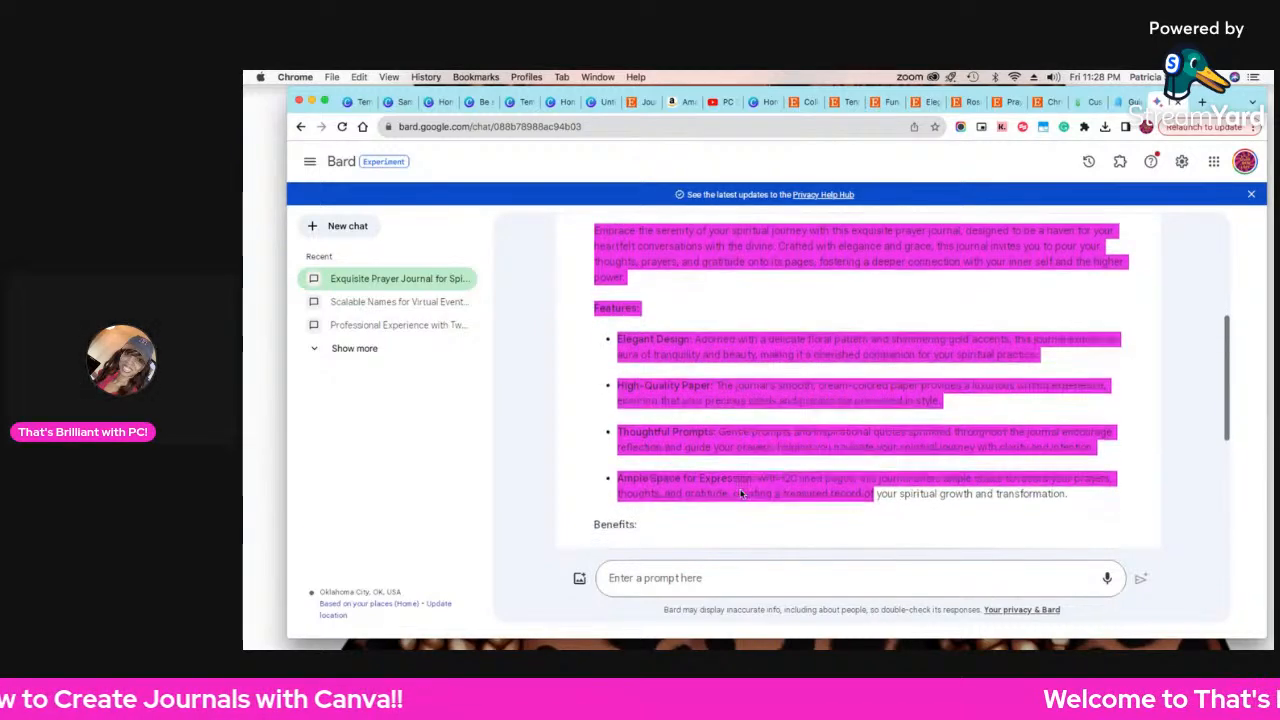
scroll(740, 494, "up", 3)
scroll(740, 494, "down", 2)
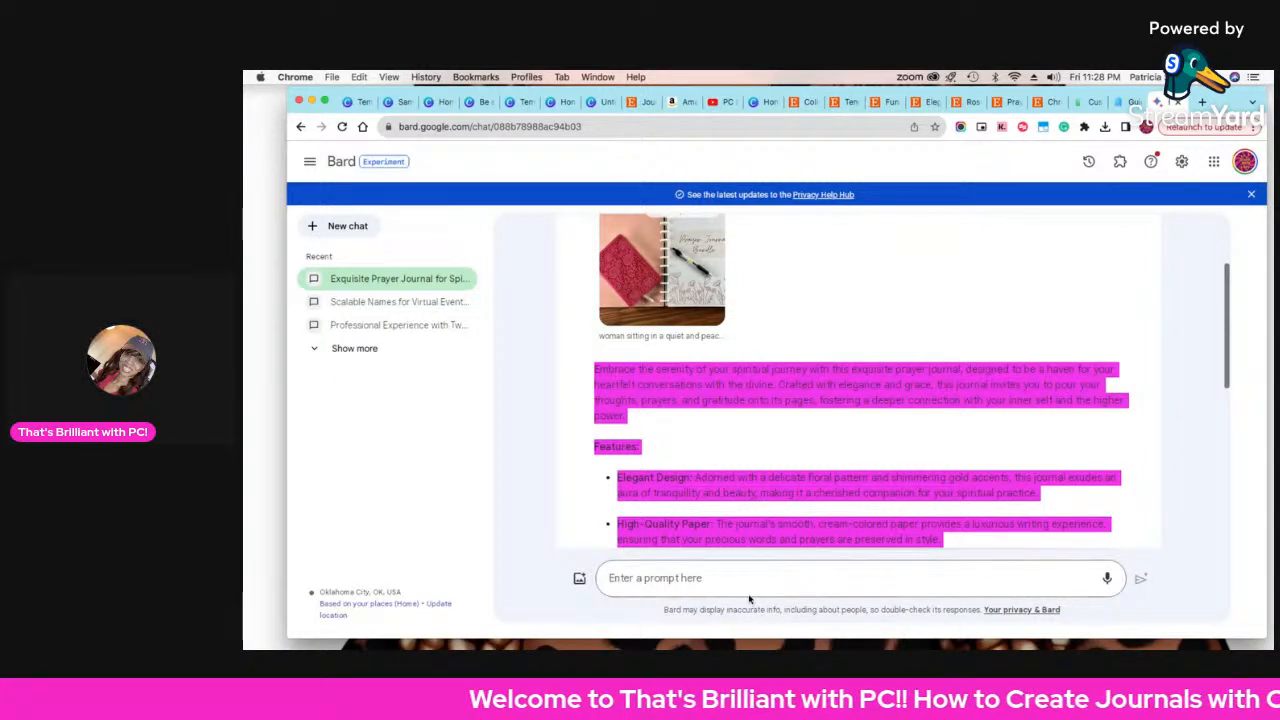
scroll(722, 370, "up", 3)
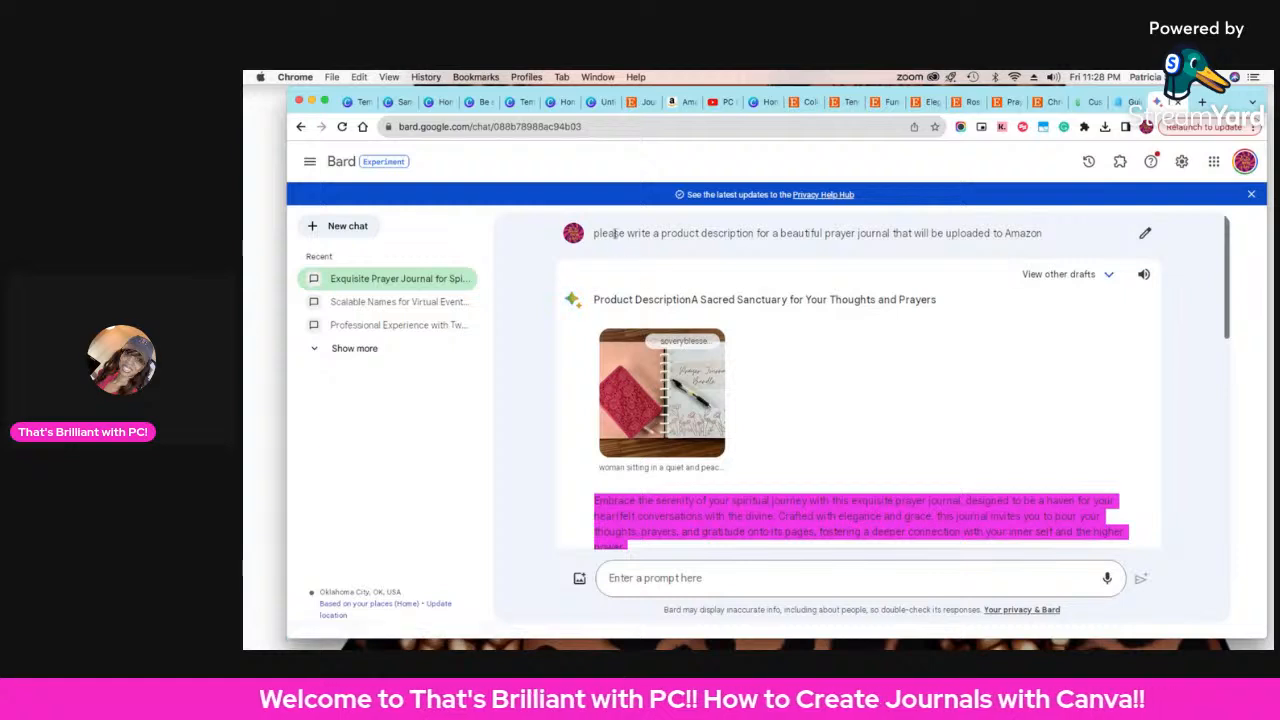
- Copy the submitted product description prompt and paste it into the new prompt field
left_click_drag(596, 234, 1055, 236)
right_click(928, 234)
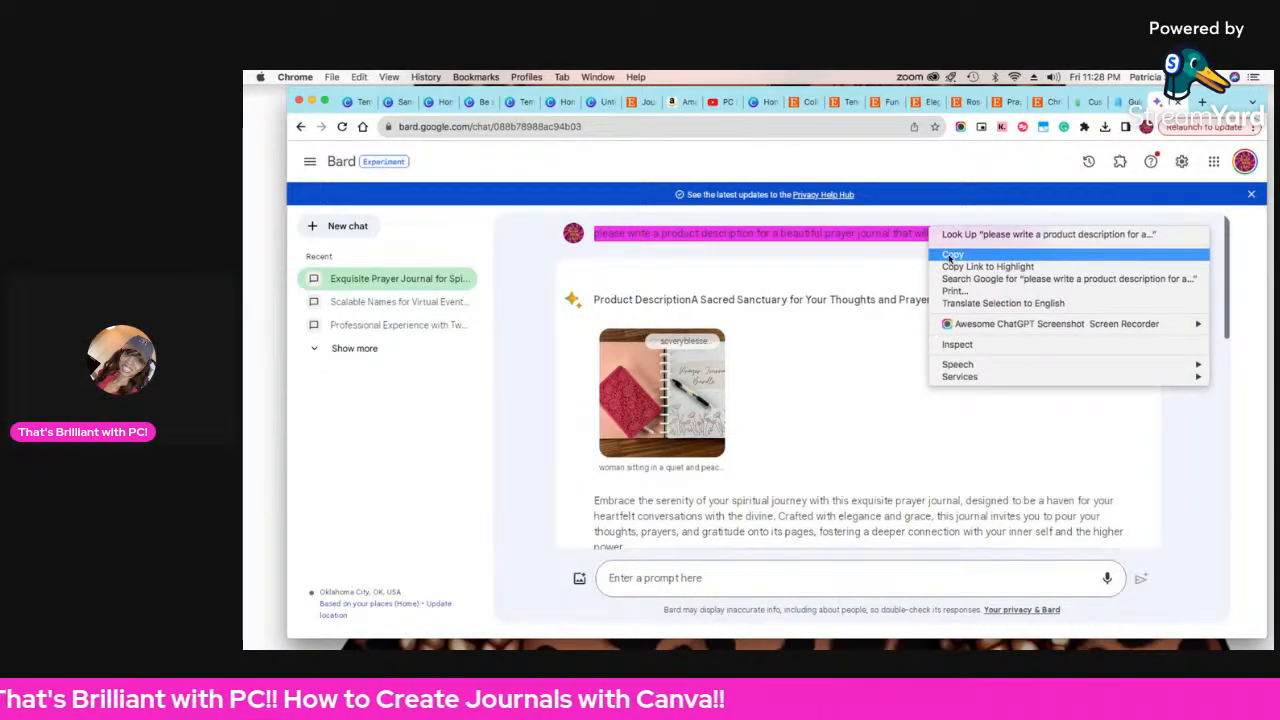
left_click(953, 254)
left_click(662, 580)
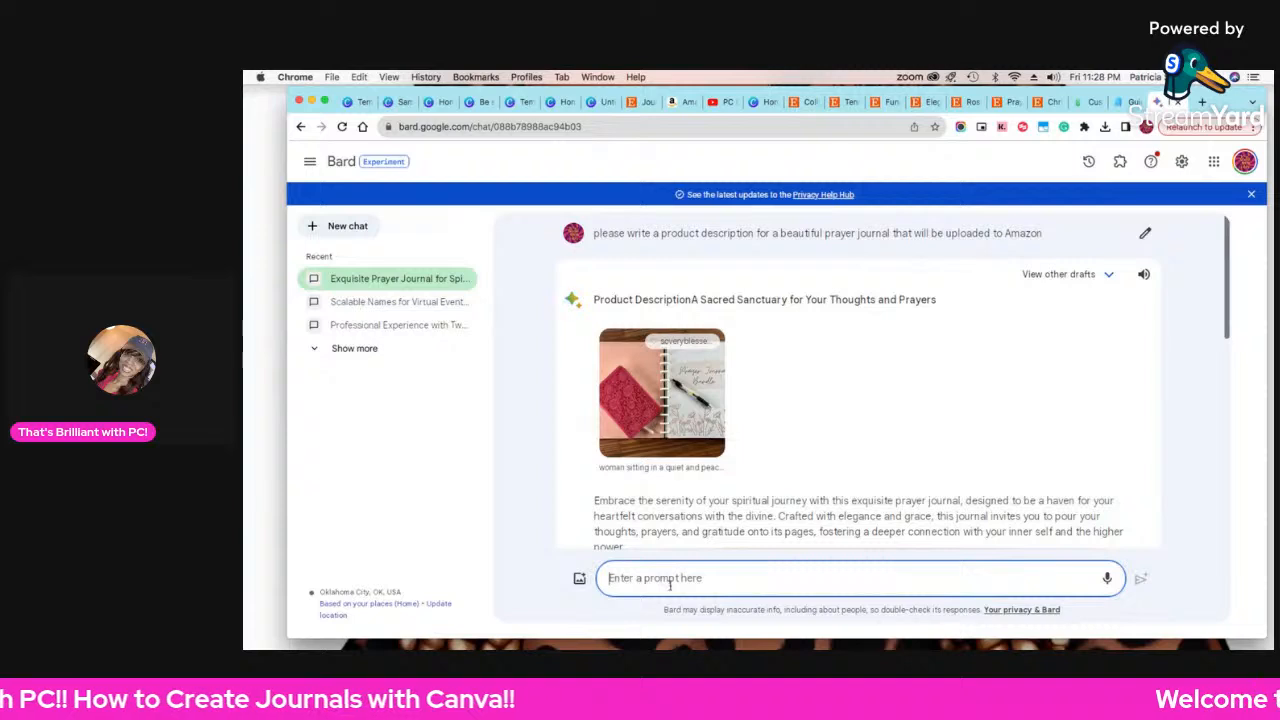
key("super+v")
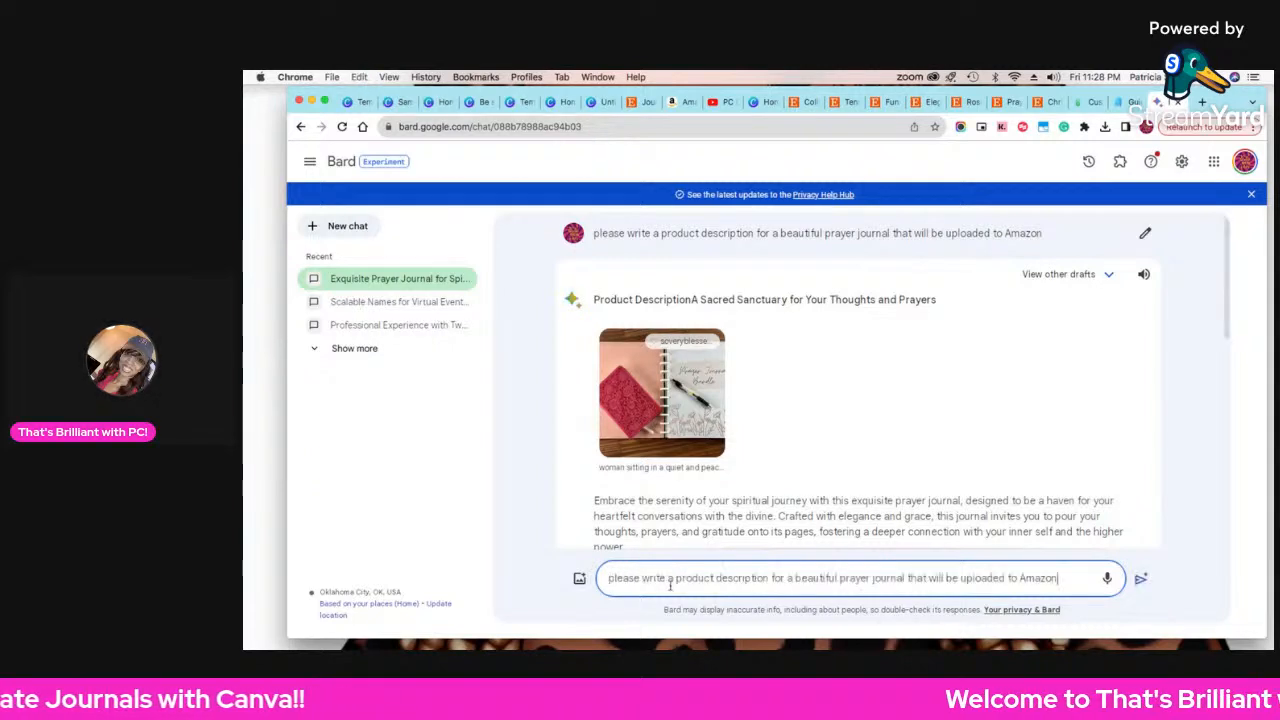
- Extend the pasted product description prompt with ", add SEO keywords" and submit it
type(", add ke")
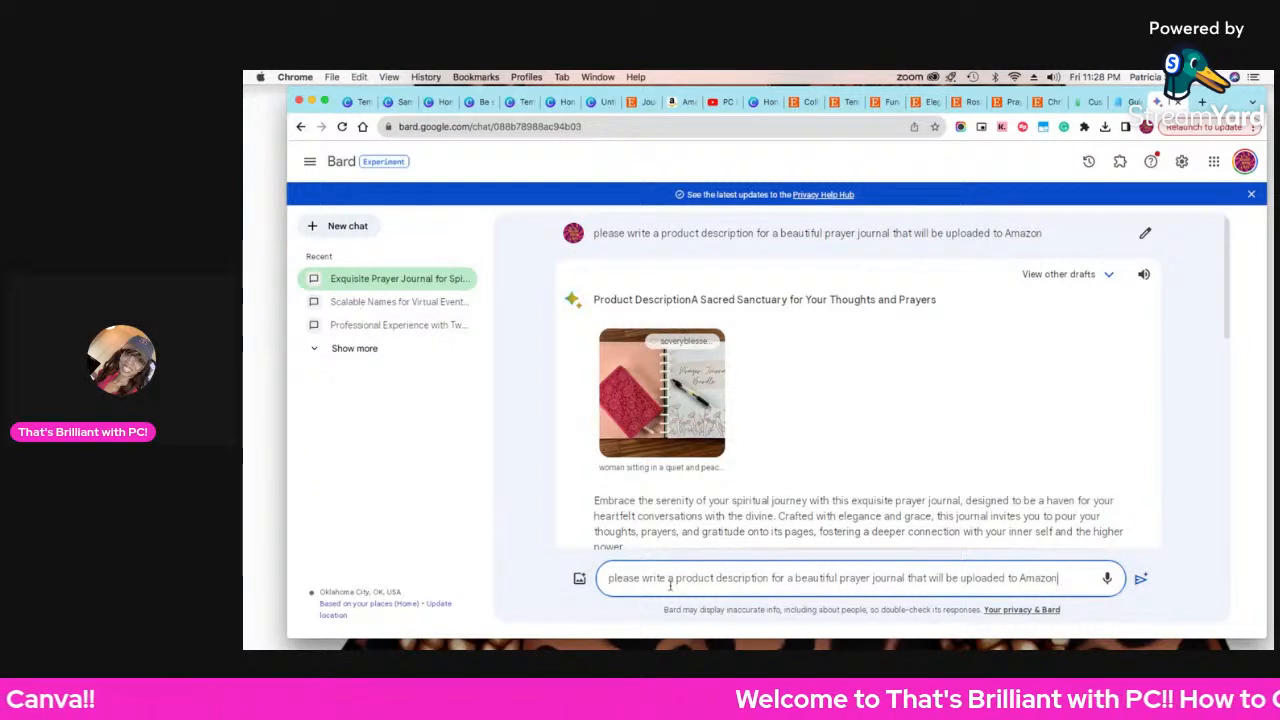
type("ywo")
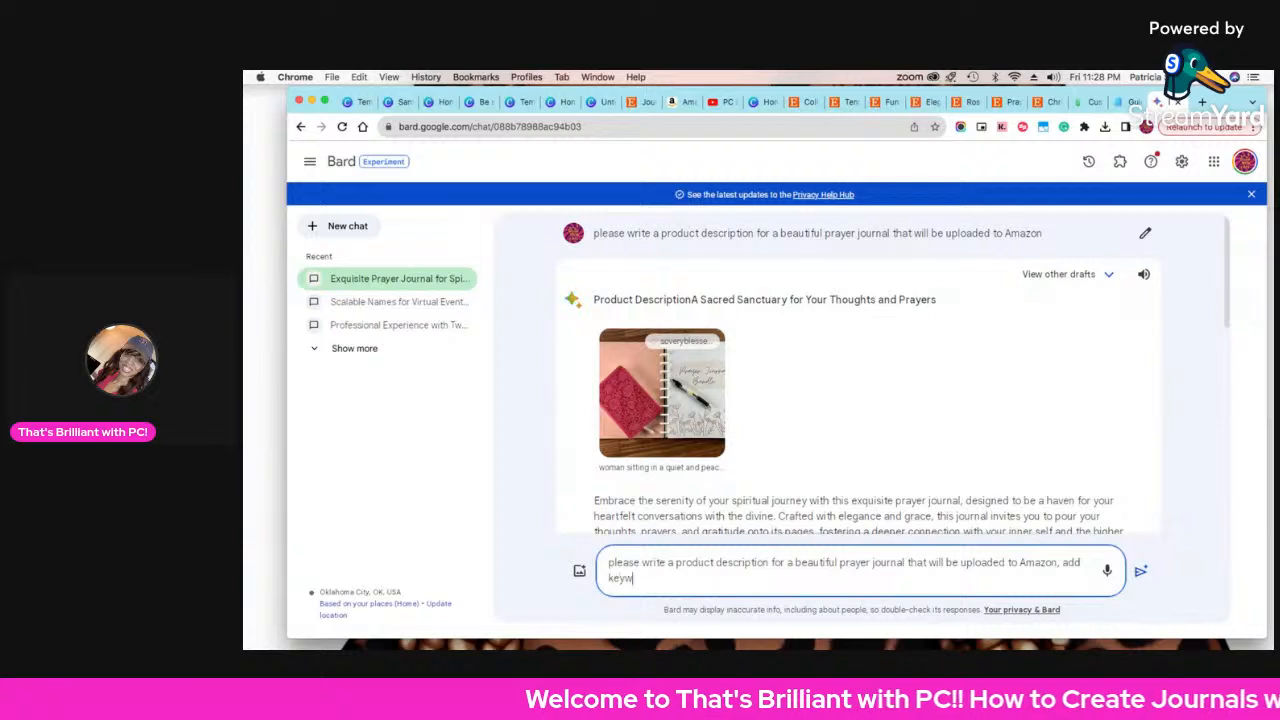
key("BackSpace")
key("BackSpace")
key("BackSpace")
key("BackSpace")
key("BackSpace")
key("BackSpace")
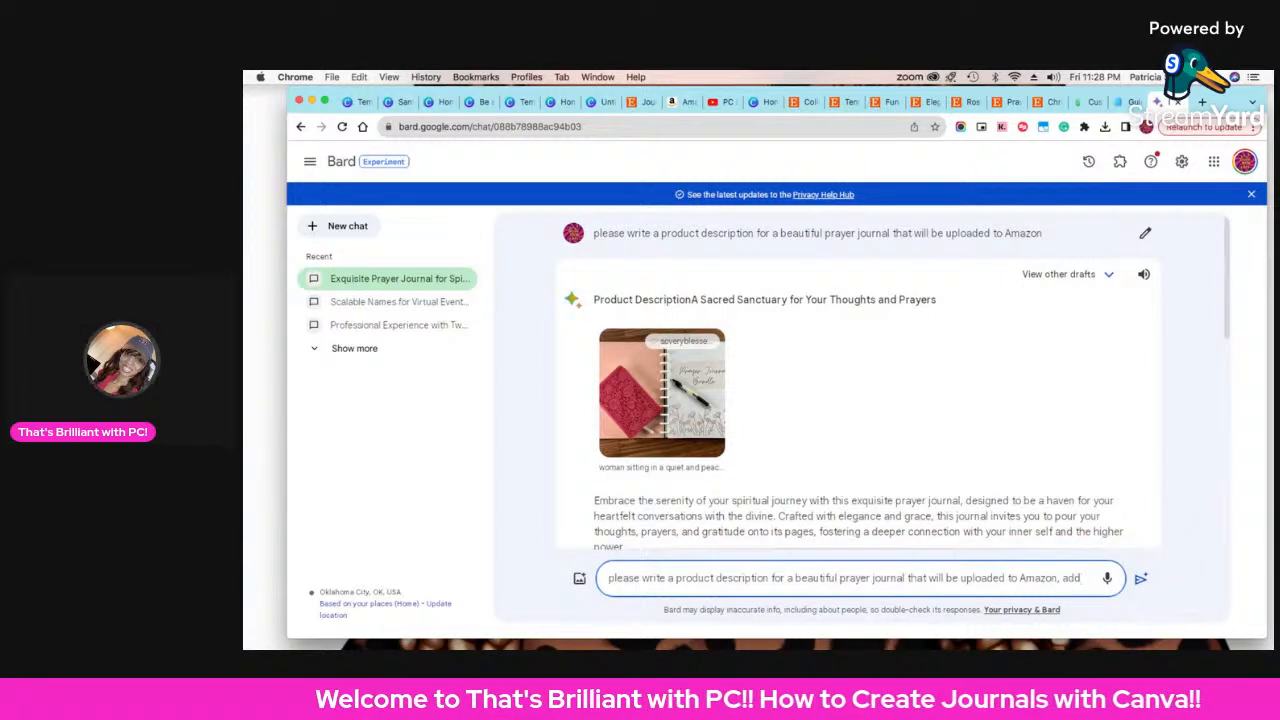
type("SEO keyw")
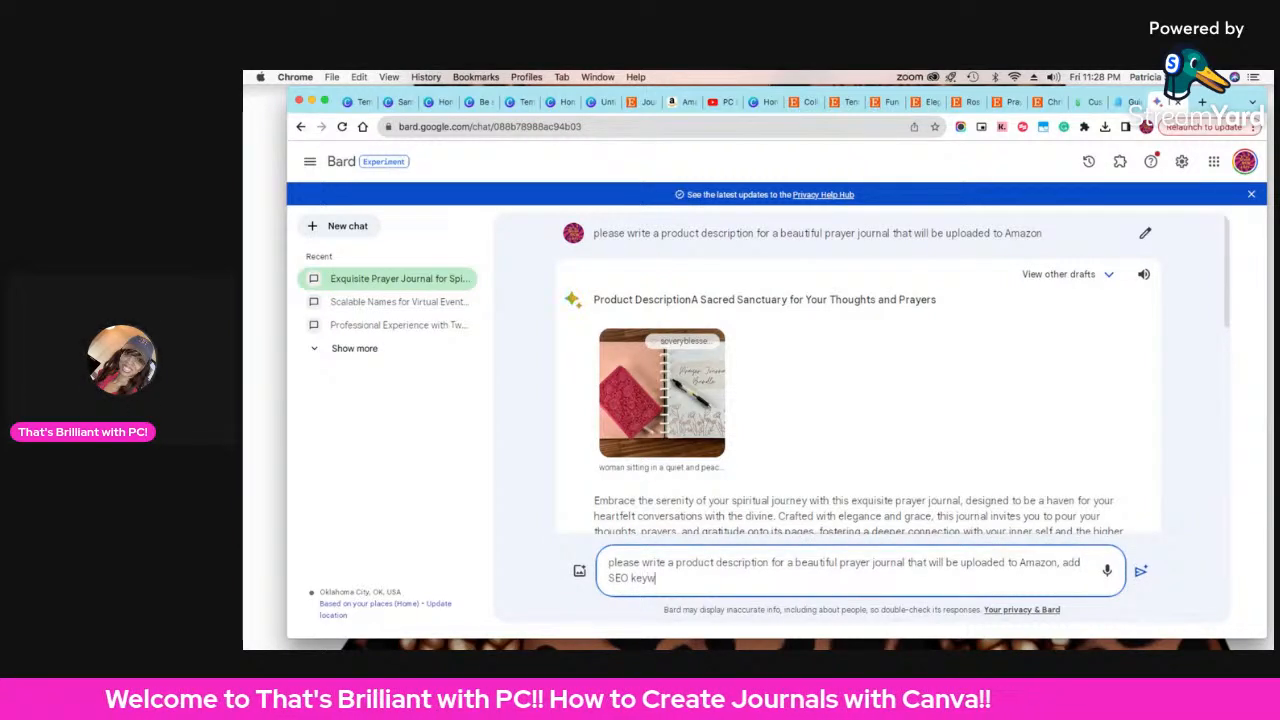
type("ords")
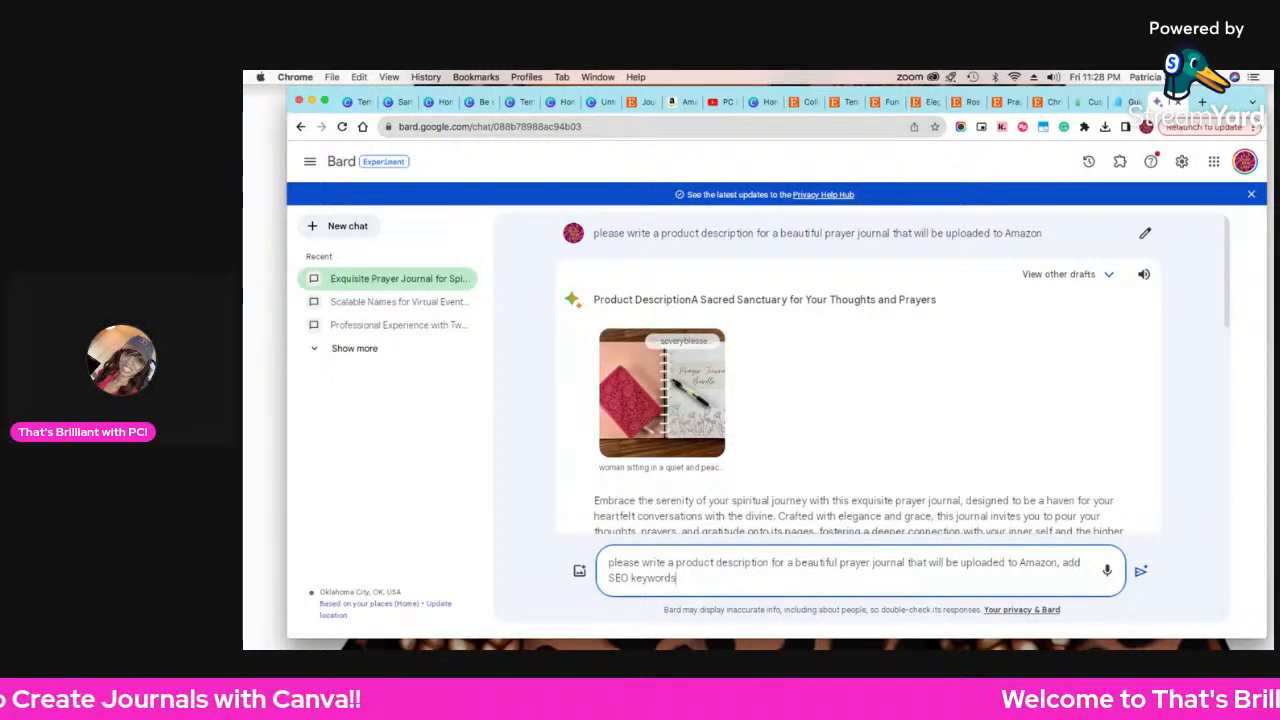
key("Return")
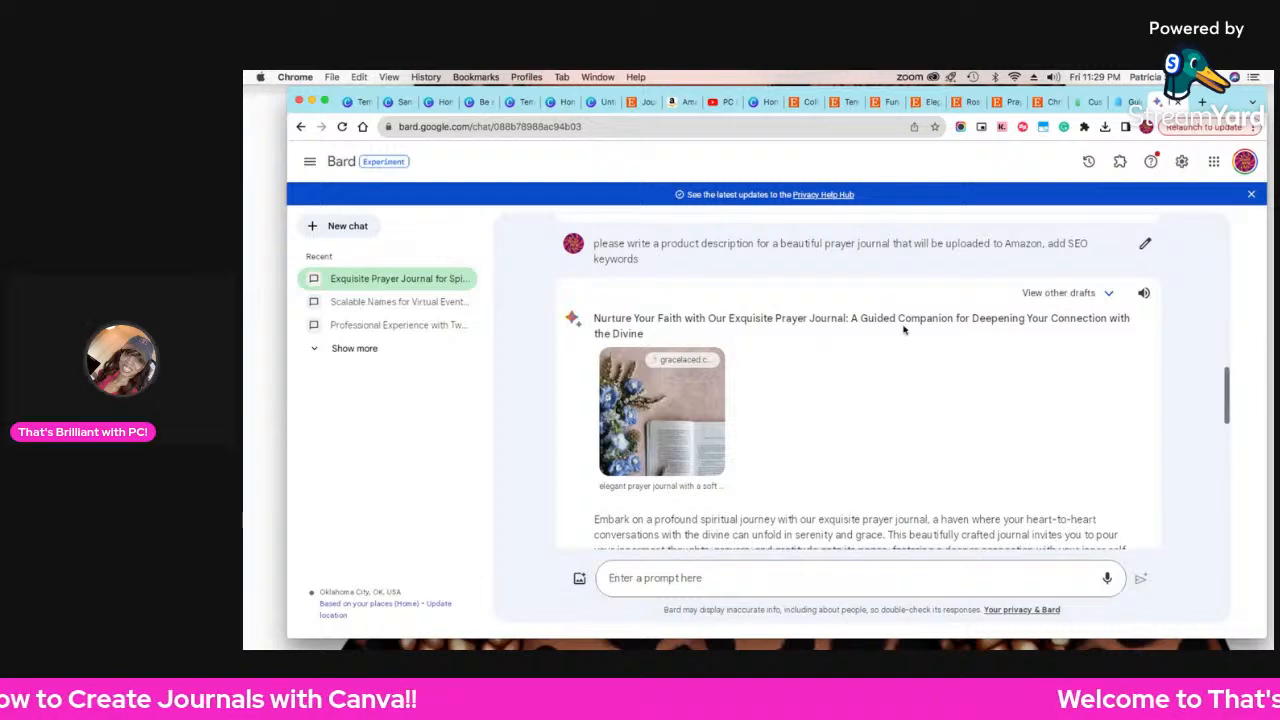
- Read through the new prayer journal description down to the Keywords list at its end
scroll(858, 485, "down", 5)
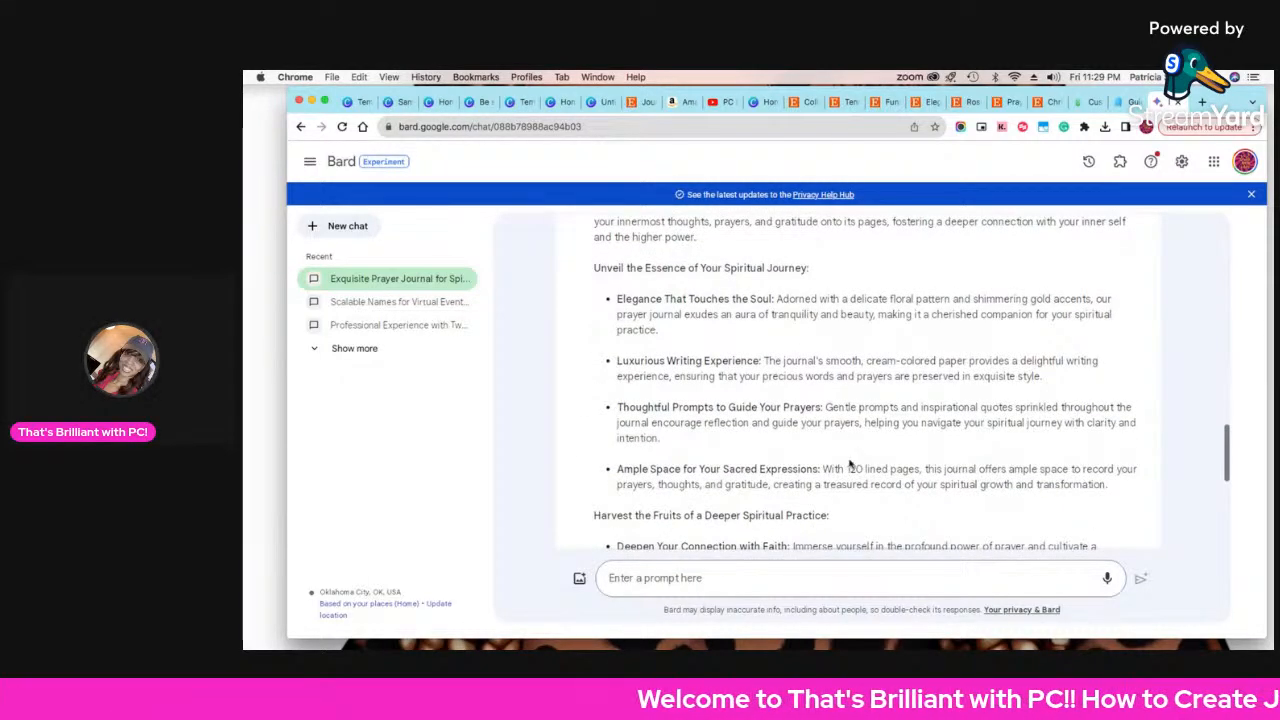
scroll(850, 468, "down", 3)
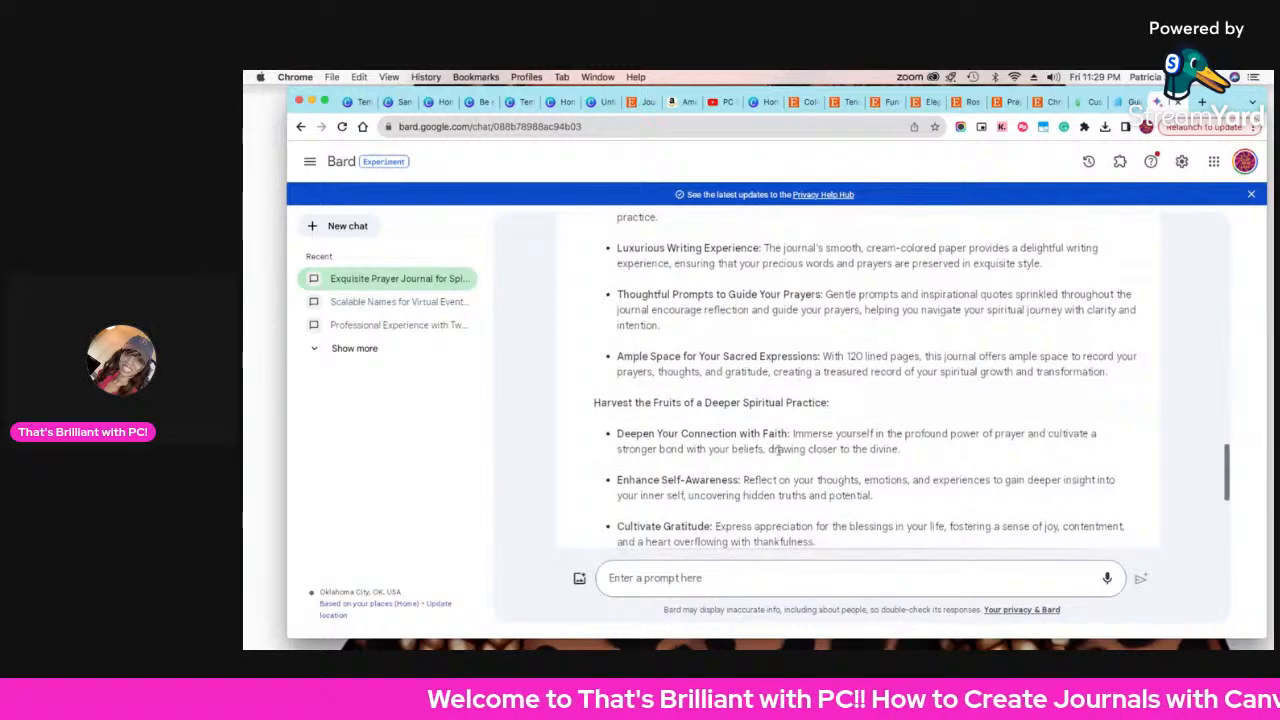
scroll(718, 455, "down", 3)
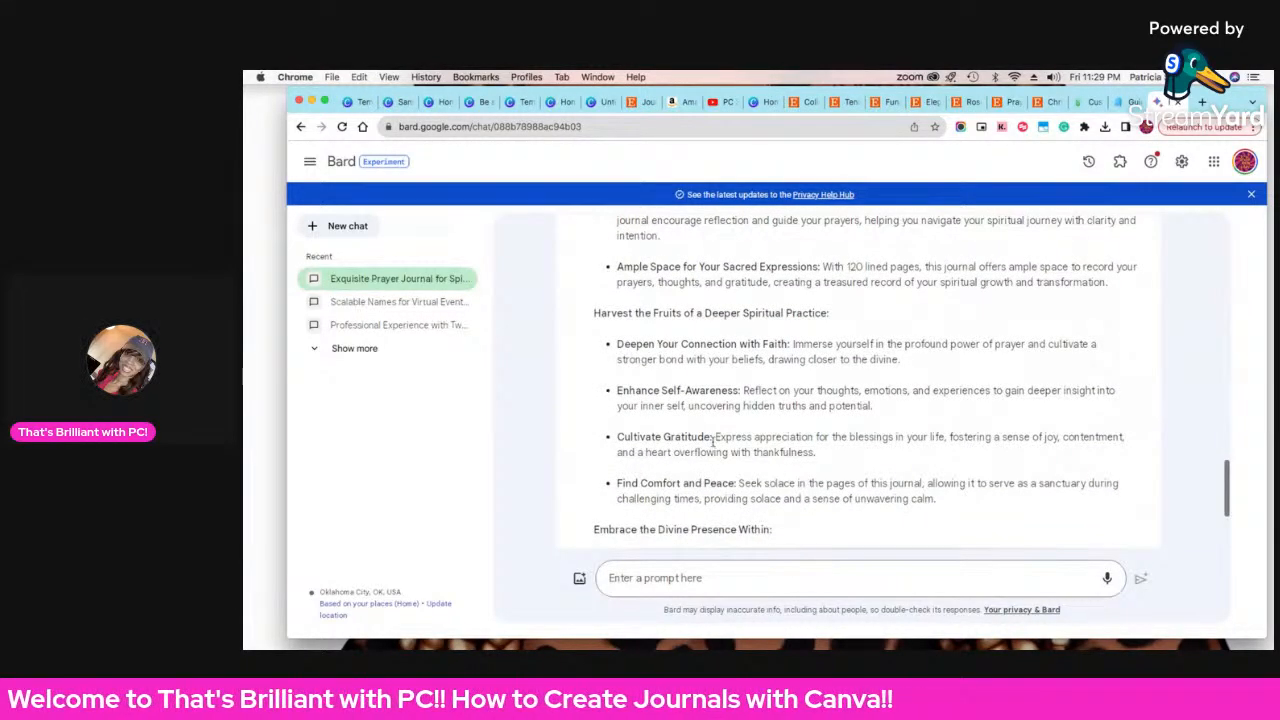
scroll(713, 440, "down", 5)
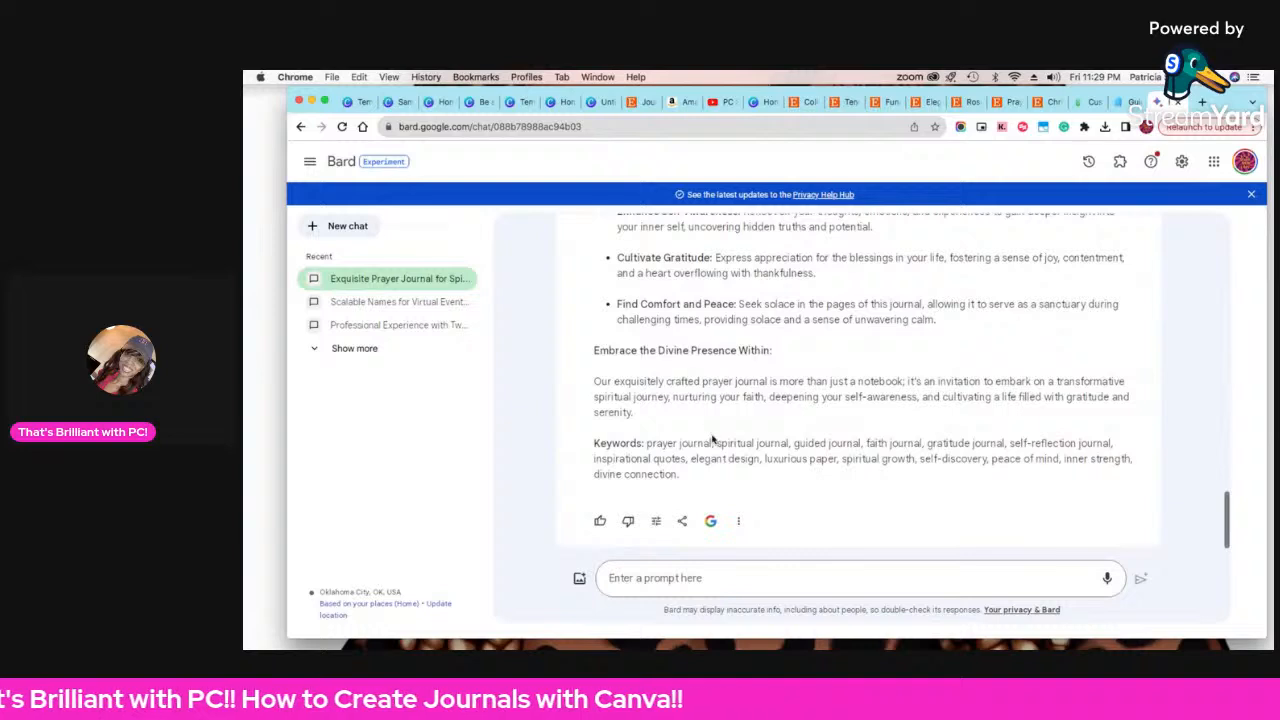